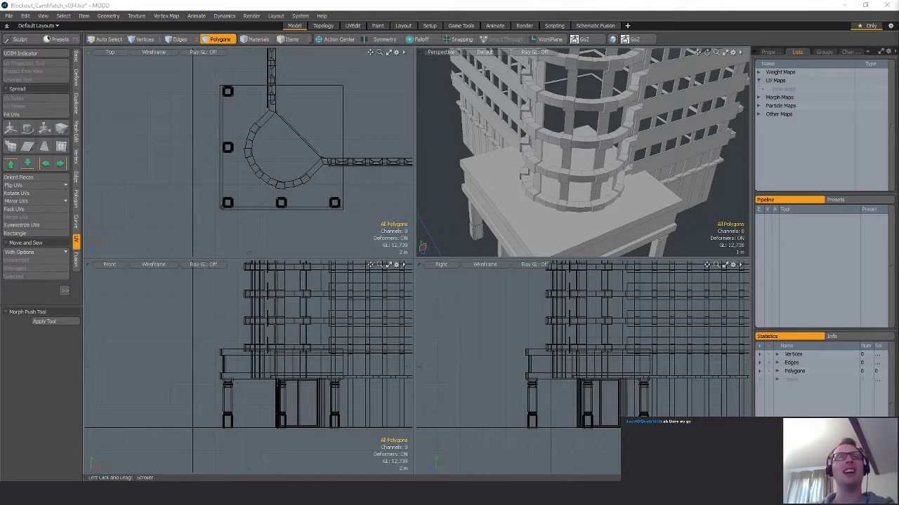
pyautogui.keyDown('alt'); pyautogui.moveTo(567, 167); pyautogui.dragTo(589, 172); pyautogui.keyUp('alt')
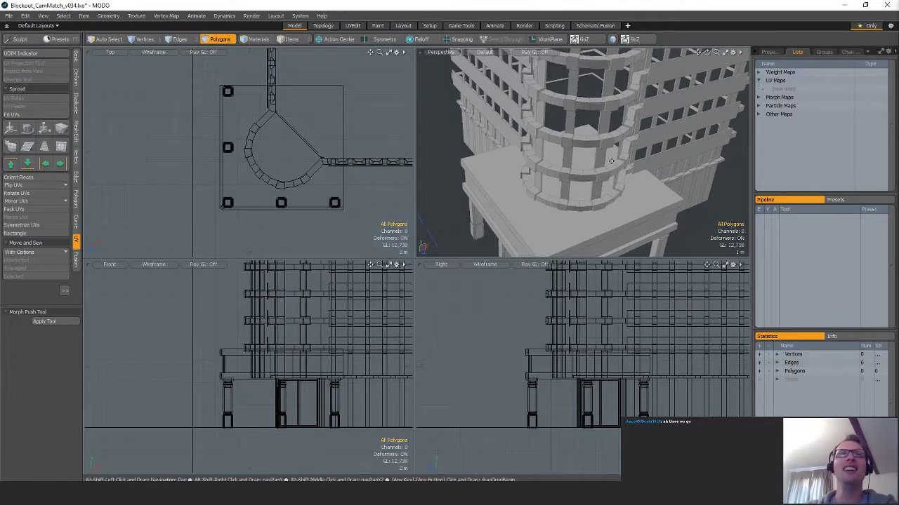
pyautogui.scroll(-5, 591, 174)
pyautogui.scroll(5, 590, 174)
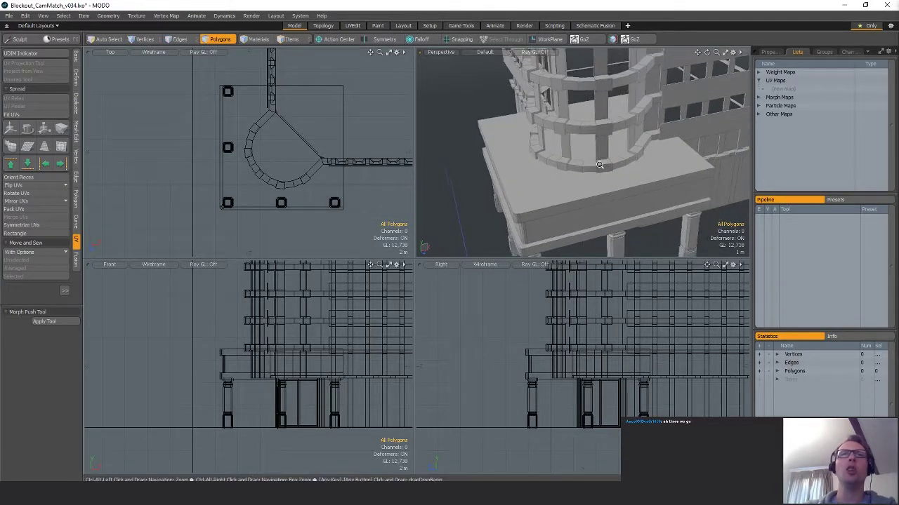
pyautogui.keyDown('alt'); pyautogui.keyDown('shift'); pyautogui.moveTo(611, 171); pyautogui.dragTo(605, 159); pyautogui.keyUp('shift'); pyautogui.keyUp('alt')
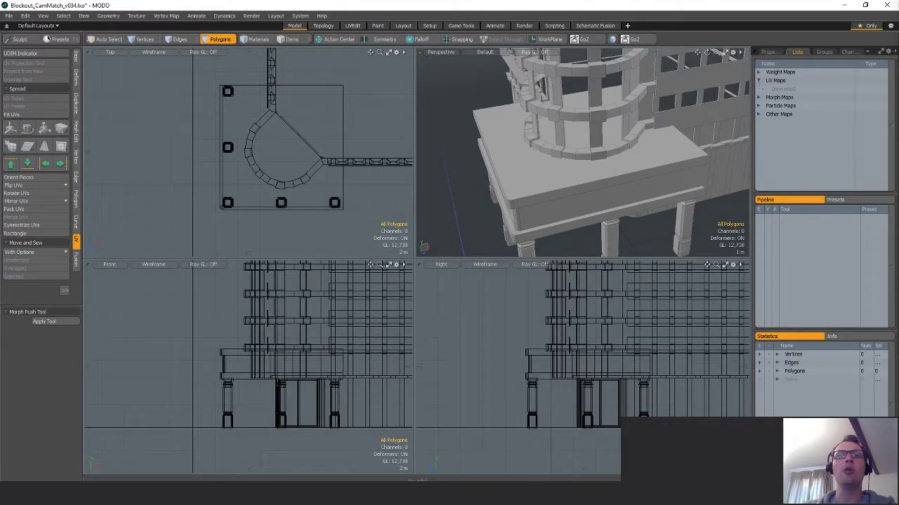
# Switch to the browser, view the alley render on the ArtStation challenge submission page, and return to the Beyond Human Asset list.
pyautogui.moveTo(517, 494)
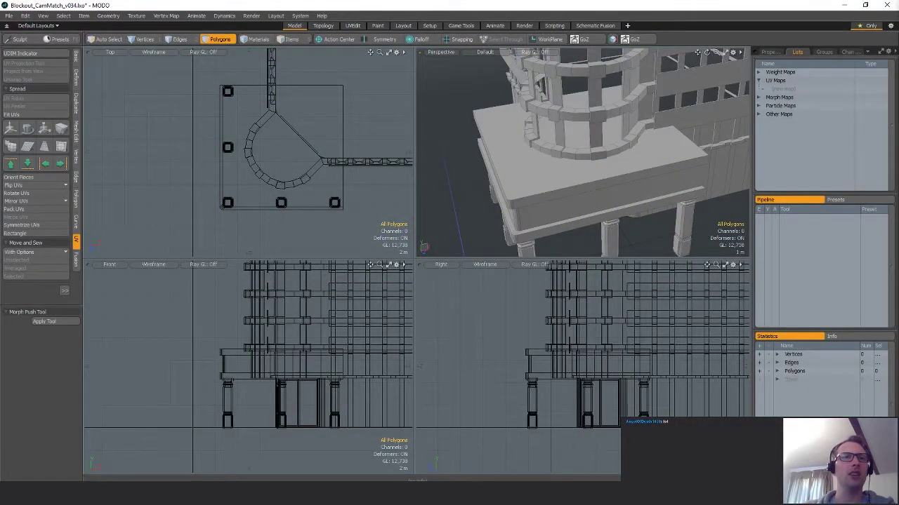
pyautogui.moveTo(334, 494)
pyautogui.click(372, 468)
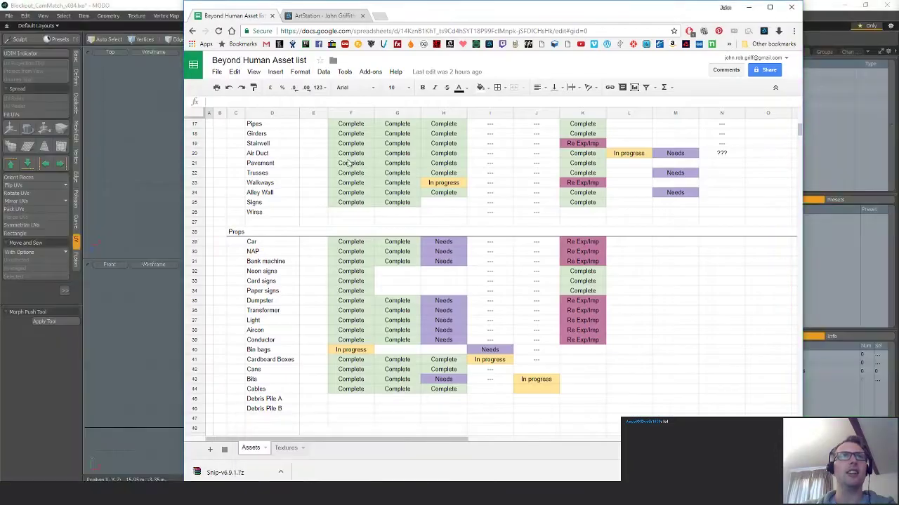
pyautogui.click(324, 15)
pyautogui.click(601, 285)
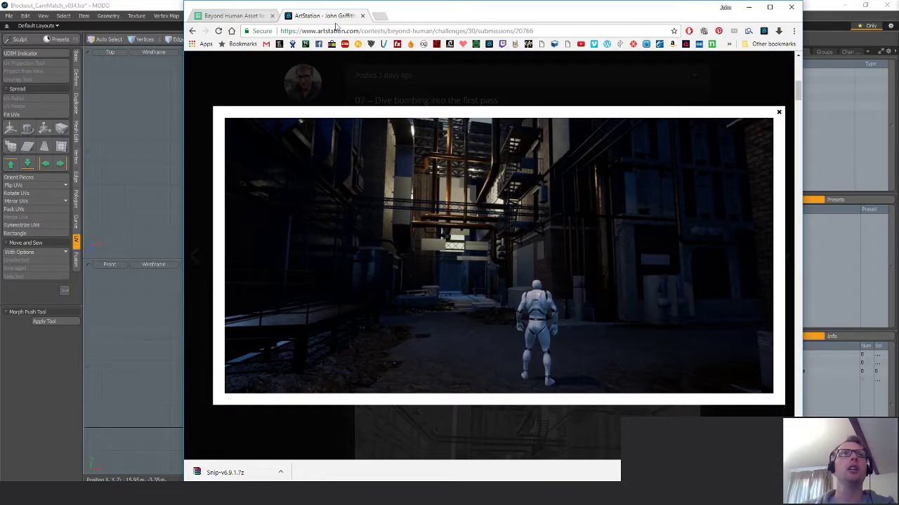
pyautogui.click(407, 79)
pyautogui.click(243, 17)
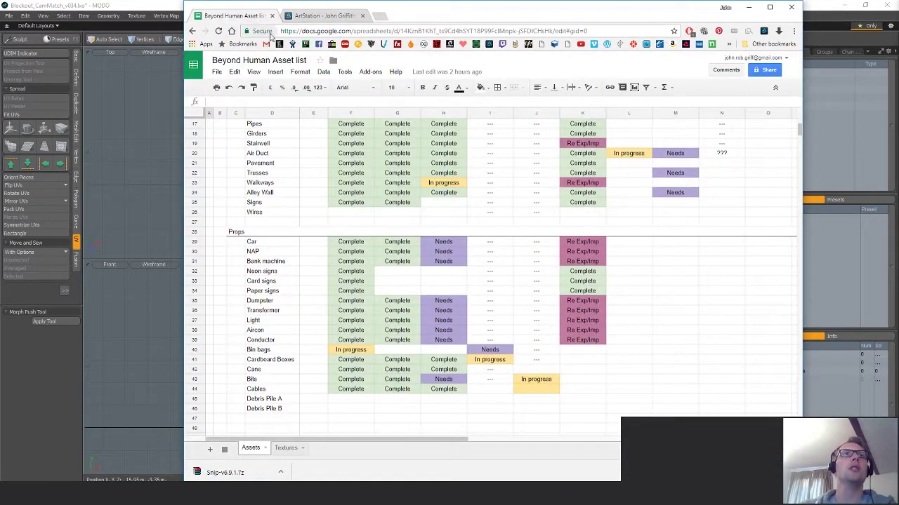
pyautogui.click(309, 17)
pyautogui.click(254, 17)
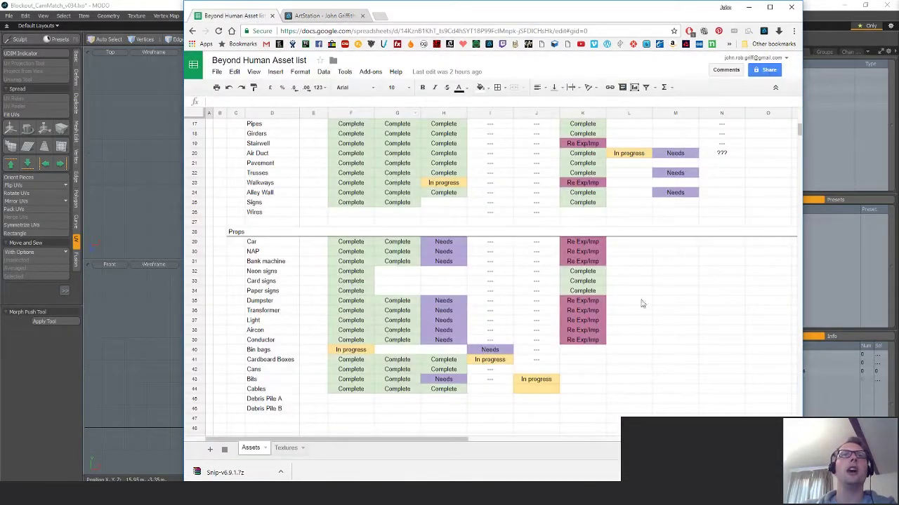
# Review the production status of the environment and prop assets in the Beyond Human Asset list and go back to MODO.
pyautogui.scroll(5, 619, 352)
pyautogui.scroll(-2, 620, 353)
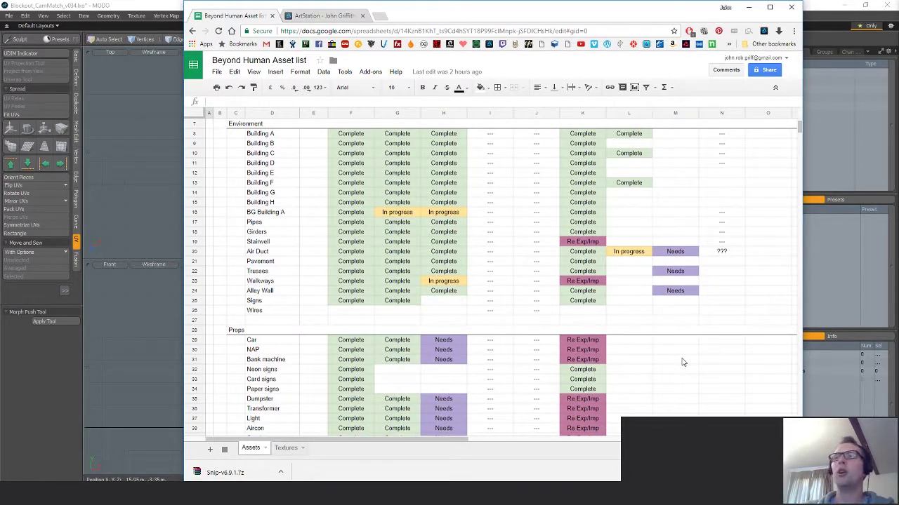
pyautogui.scroll(2, 685, 363)
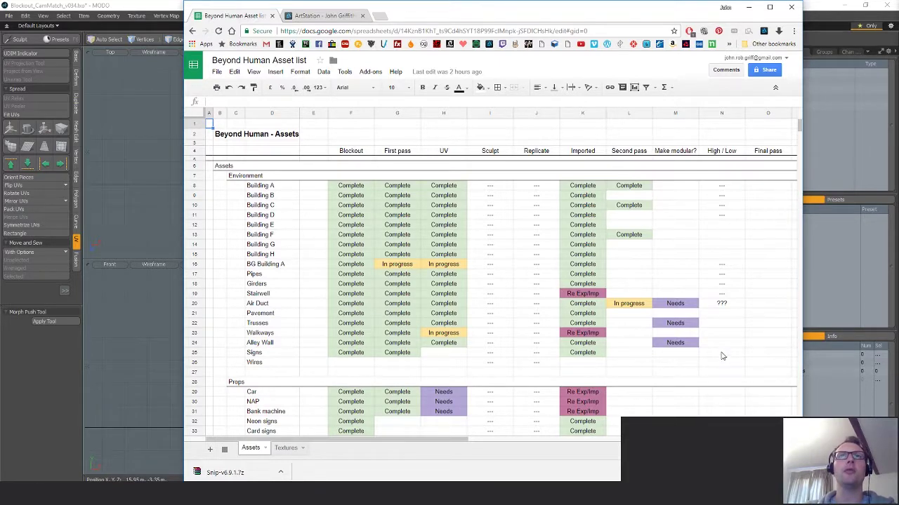
pyautogui.scroll(-5, 720, 354)
pyautogui.scroll(1, 719, 353)
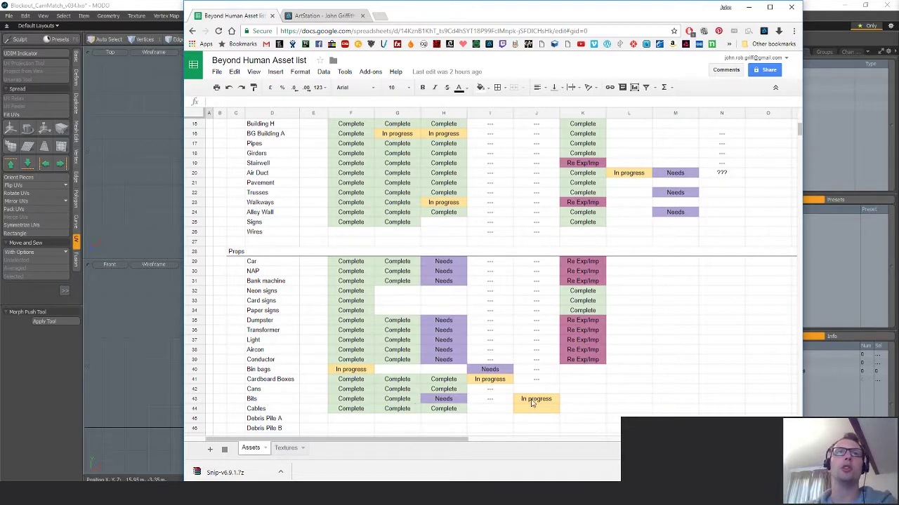
pyautogui.scroll(1, 533, 402)
pyautogui.scroll(-3, 499, 361)
pyautogui.scroll(1, 611, 333)
pyautogui.scroll(5, 616, 337)
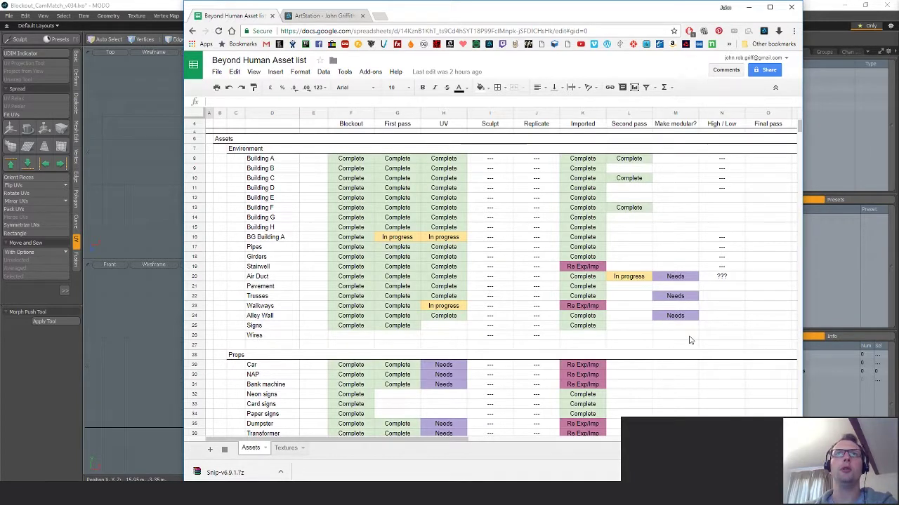
pyautogui.scroll(-2, 471, 241)
pyautogui.scroll(2, 471, 243)
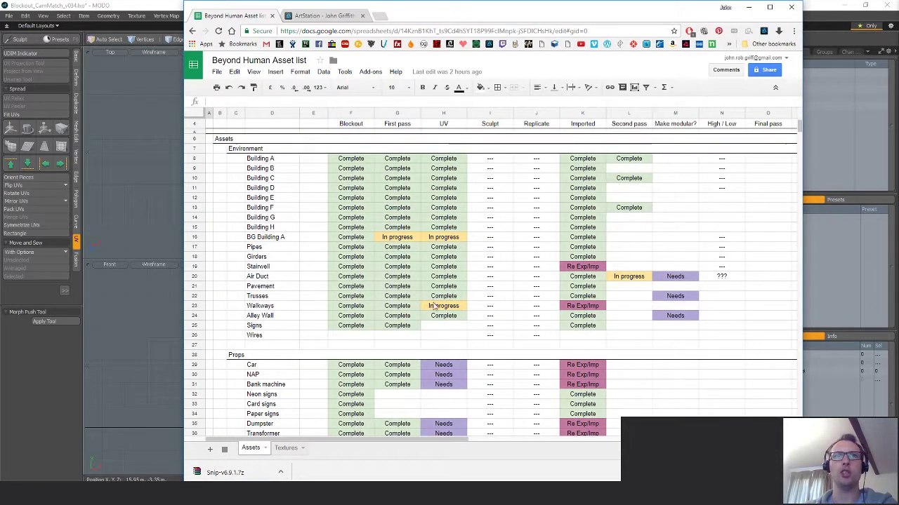
pyautogui.scroll(-3, 643, 390)
pyautogui.scroll(-1, 644, 390)
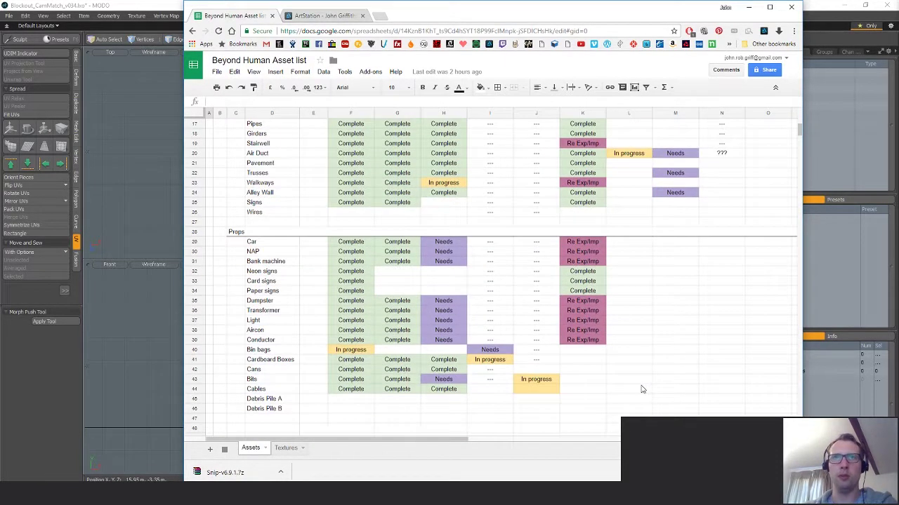
pyautogui.scroll(2, 611, 373)
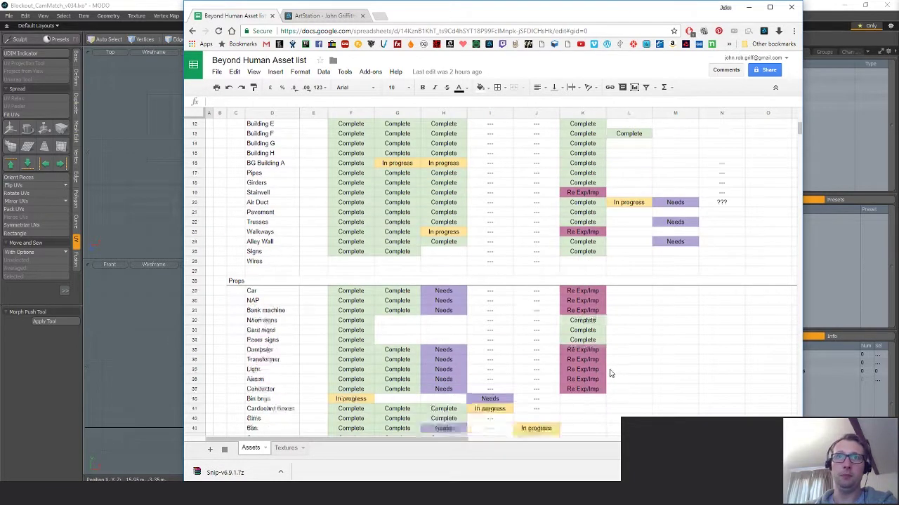
pyautogui.click(748, 7)
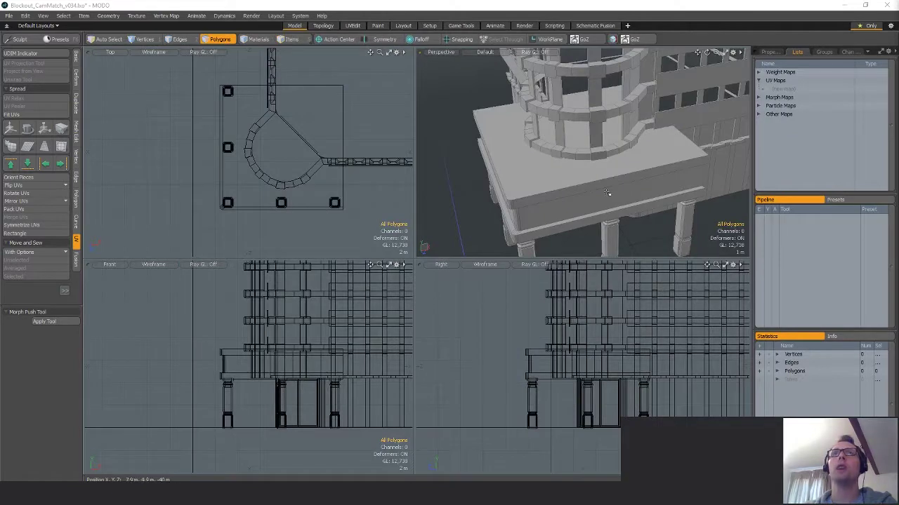
# Examine the modelled entrance canopy and tower, and bring up the Beyond_Human_Concept image for reference.
pyautogui.keyDown('alt'); pyautogui.moveTo(627, 172); pyautogui.dragTo(594, 204); pyautogui.keyUp('alt')
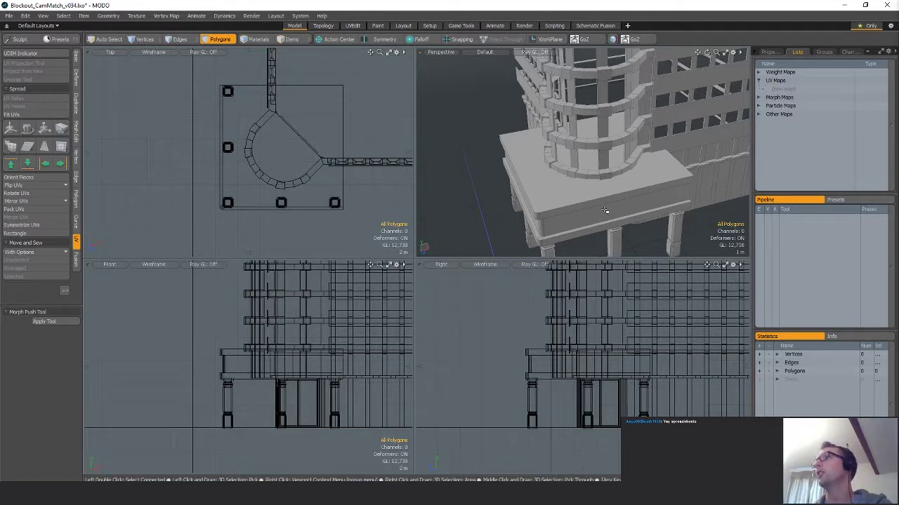
pyautogui.keyDown('alt'); pyautogui.moveTo(604, 209); pyautogui.dragTo(573, 188); pyautogui.keyUp('alt')
pyautogui.scroll(3, 563, 209)
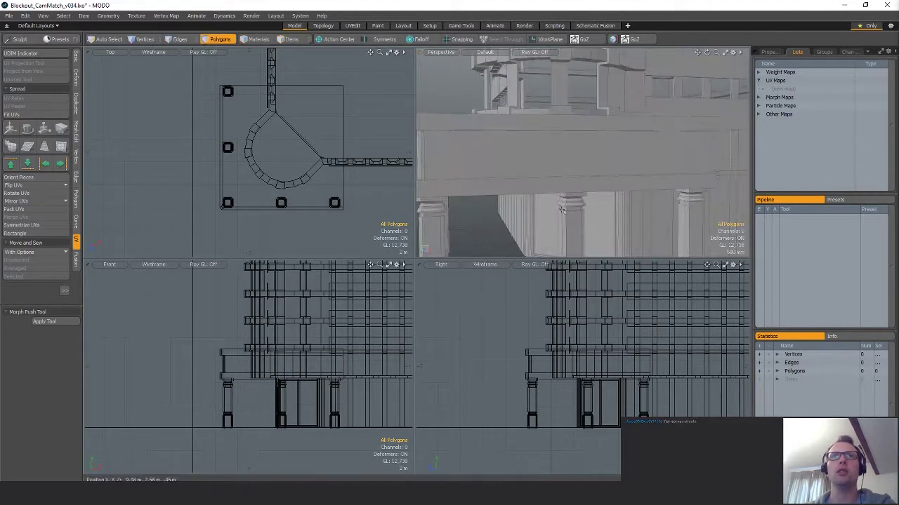
pyautogui.scroll(-3, 563, 209)
pyautogui.scroll(1, 613, 172)
pyautogui.keyDown('alt'); pyautogui.keyDown('shift'); pyautogui.moveTo(634, 125); pyautogui.dragTo(621, 175); pyautogui.keyUp('shift'); pyautogui.keyUp('alt')
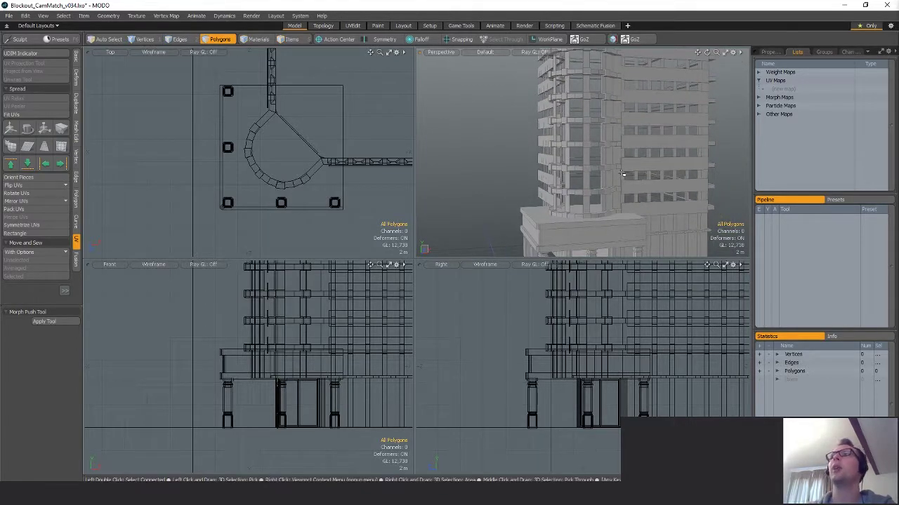
pyautogui.moveTo(898, 63); pyautogui.dragTo(408, 63)
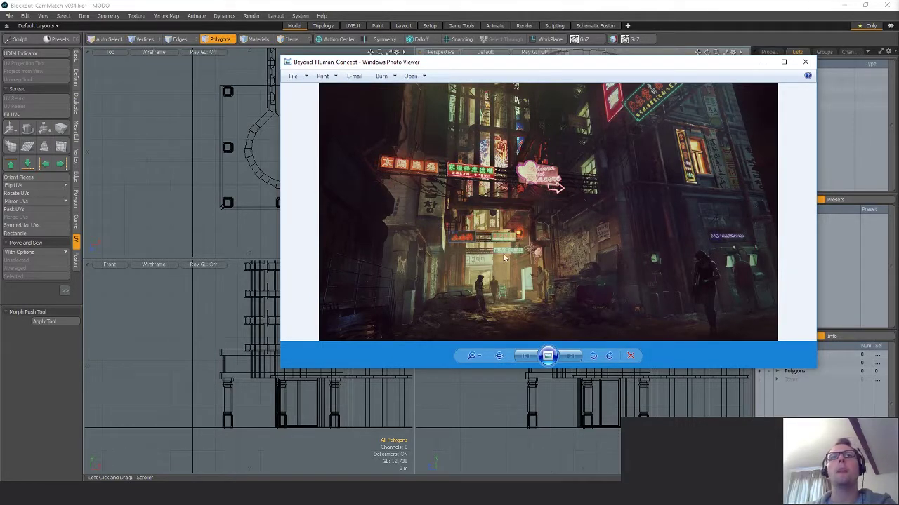
pyautogui.moveTo(535, 64); pyautogui.dragTo(898, 65)
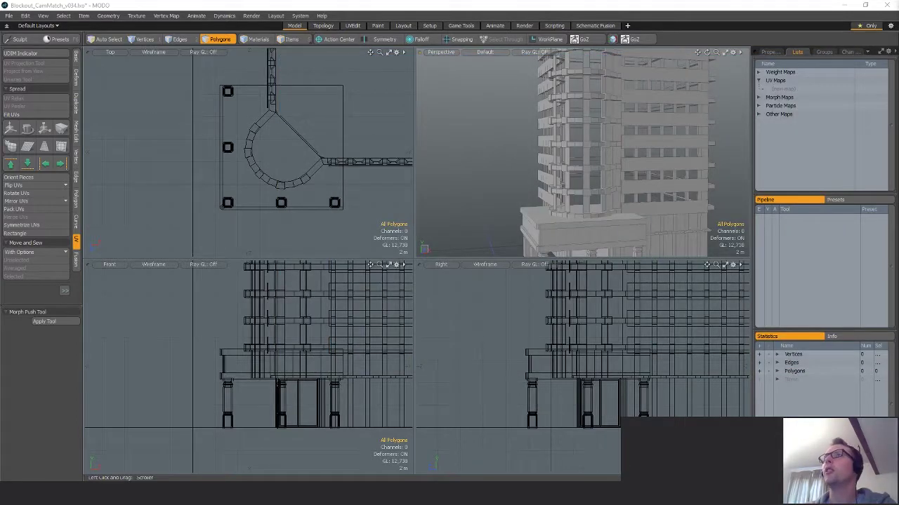
pyautogui.moveTo(632, 165)
pyautogui.keyDown('alt'); pyautogui.mouseDown()
pyautogui.moveTo(613, 175)
pyautogui.moveTo(602, 137)
pyautogui.moveTo(621, 146)
pyautogui.moveTo(563, 125)
pyautogui.moveTo(525, 177)
pyautogui.moveTo(584, 129)
pyautogui.moveTo(658, 161)
pyautogui.moveTo(615, 169)
pyautogui.mouseUp(); pyautogui.keyUp('alt')
pyautogui.press('5')
pyautogui.click(585, 131)
pyautogui.press('3')
pyautogui.doubleClick(585, 131)
pyautogui.doubleClick(562, 174)
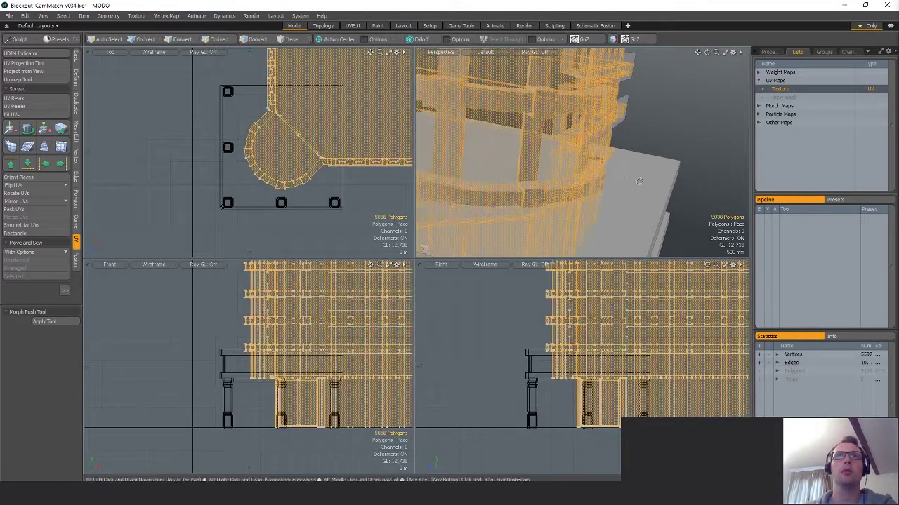
pyautogui.keyDown('alt'); pyautogui.moveTo(562, 175); pyautogui.dragTo(674, 151); pyautogui.keyUp('alt')
pyautogui.scroll(-3, 597, 155)
pyautogui.keyDown('alt'); pyautogui.moveTo(597, 154); pyautogui.dragTo(561, 197); pyautogui.keyUp('alt')
pyautogui.scroll(3, 560, 177)
pyautogui.press('5')
pyautogui.click(562, 200)
pyautogui.press('3')
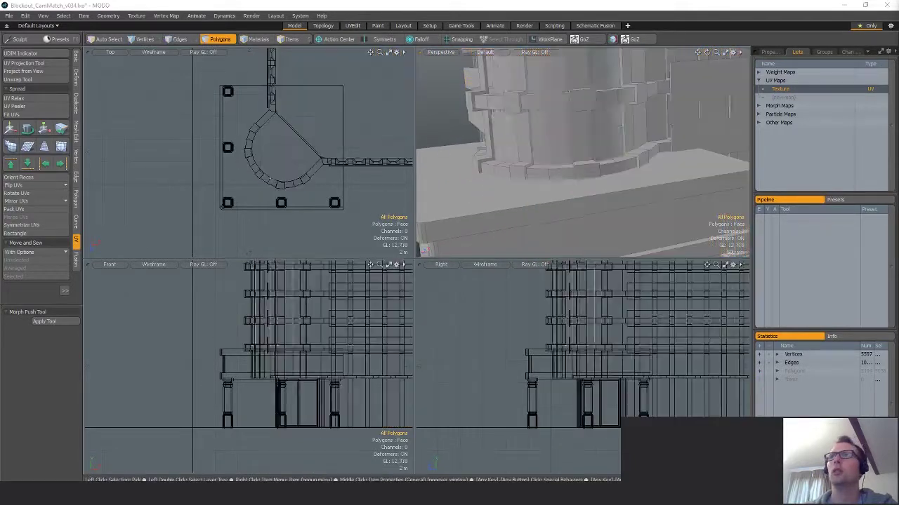
pyautogui.click(393, 127)
# Create a 16-sided Y-axis cylinder at the origin with radii of 500 mm in X and Z and 750 mm in Y.
pyautogui.keyDown('alt'); pyautogui.moveTo(479, 156); pyautogui.dragTo(542, 179); pyautogui.keyUp('alt')
pyautogui.scroll(3, 507, 158)
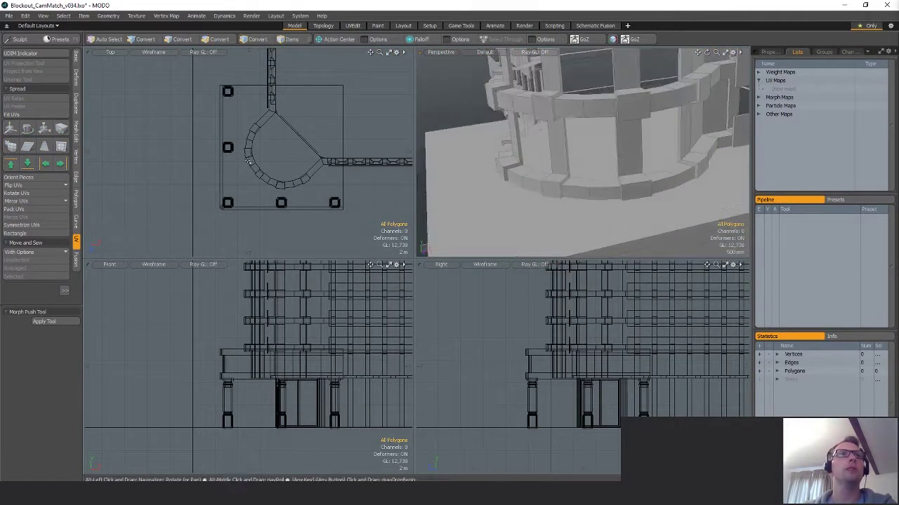
pyautogui.click(75, 58)
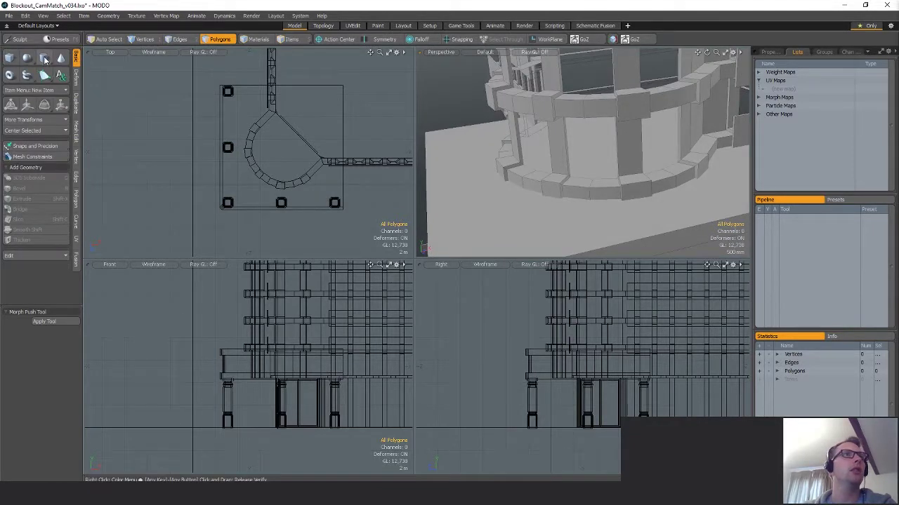
pyautogui.click(44, 57)
pyautogui.doubleClick(46, 395)
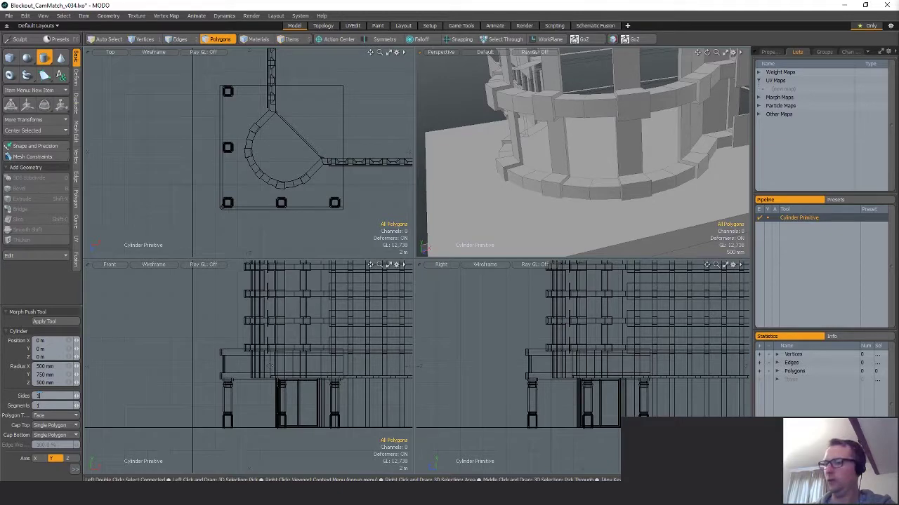
pyautogui.click(74, 469)
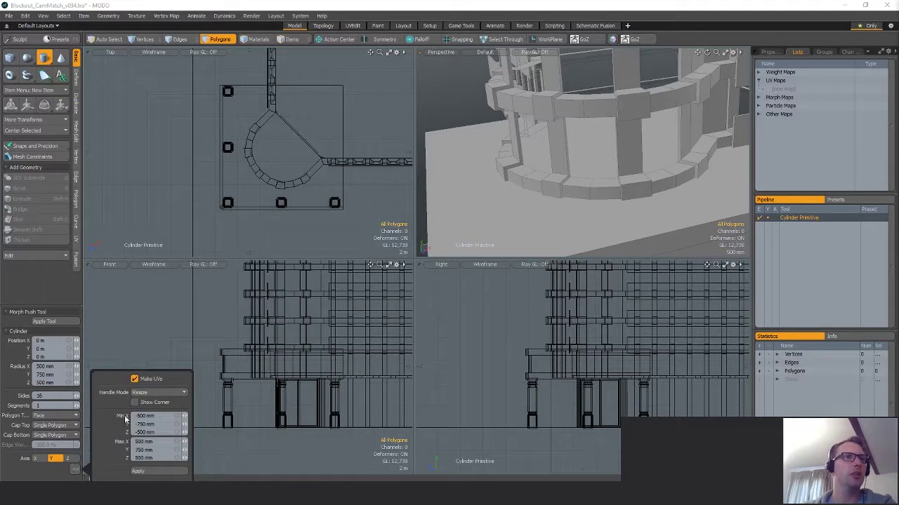
pyautogui.click(147, 474)
# Move the cylinder to the round tower bay in plan and scale it up uniformly in X and Z to roughly the bay's diameter.
pyautogui.keyDown('ctrl'); pyautogui.keyDown('alt'); pyautogui.moveTo(301, 186); pyautogui.dragTo(210, 81); pyautogui.keyUp('alt'); pyautogui.keyUp('ctrl')
pyautogui.keyDown('ctrl'); pyautogui.keyDown('alt'); pyautogui.moveTo(211, 81); pyautogui.dragTo(237, 159); pyautogui.keyUp('alt'); pyautogui.keyUp('ctrl')
pyautogui.press('w')
pyautogui.moveTo(297, 251); pyautogui.dragTo(203, 197)
pyautogui.hotkey('shift', 'a')
pyautogui.press('r')
pyautogui.keyDown('ctrl'); pyautogui.keyDown('alt'); pyautogui.moveTo(292, 195); pyautogui.dragTo(336, 203); pyautogui.keyUp('alt'); pyautogui.keyUp('ctrl')
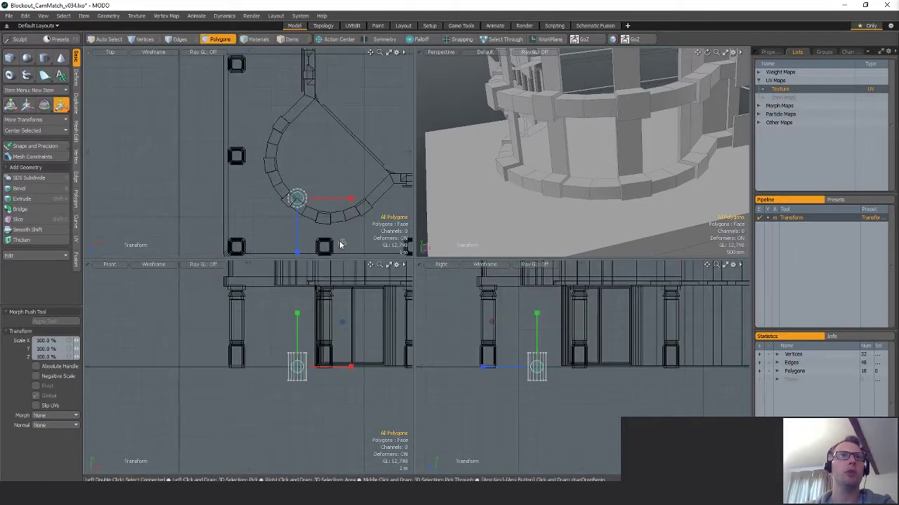
pyautogui.moveTo(342, 243); pyautogui.dragTo(461, 243)
# Align the cylinder with the bay's curved wall in plan and fine-tune its scale to fit the wall segments.
pyautogui.press('w')
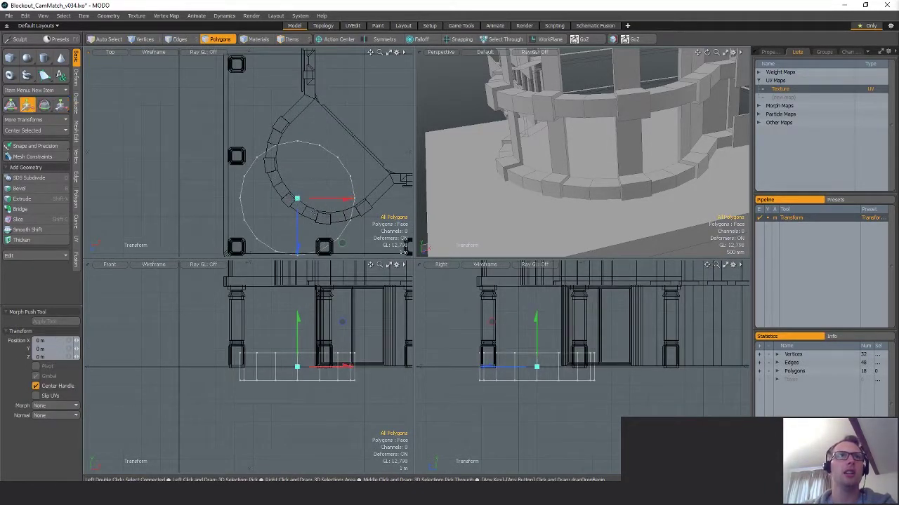
pyautogui.moveTo(297, 199); pyautogui.dragTo(344, 176)
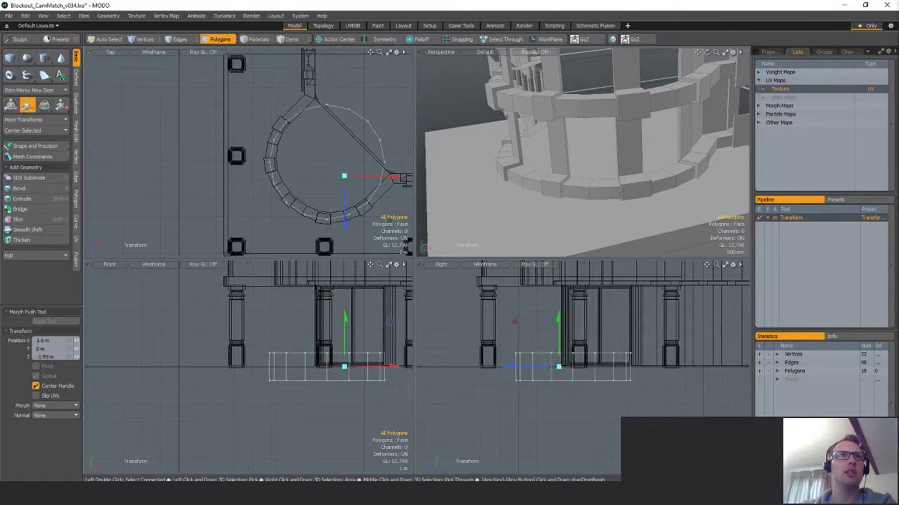
pyautogui.press('r')
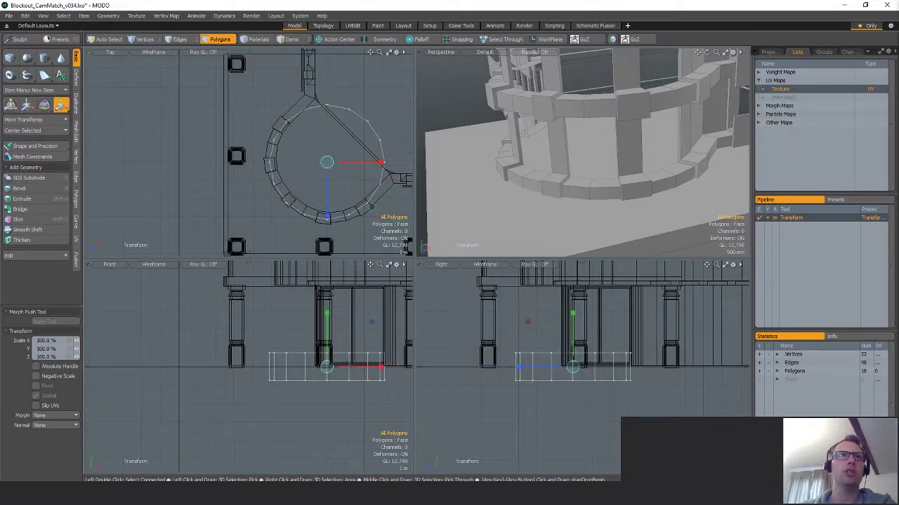
pyautogui.click(286, 202)
pyautogui.moveTo(332, 248); pyautogui.dragTo(342, 247)
pyautogui.press('space')
pyautogui.keyDown('alt'); pyautogui.moveTo(315, 172); pyautogui.dragTo(291, 167); pyautogui.keyUp('alt')
pyautogui.scroll(3, 300, 174)
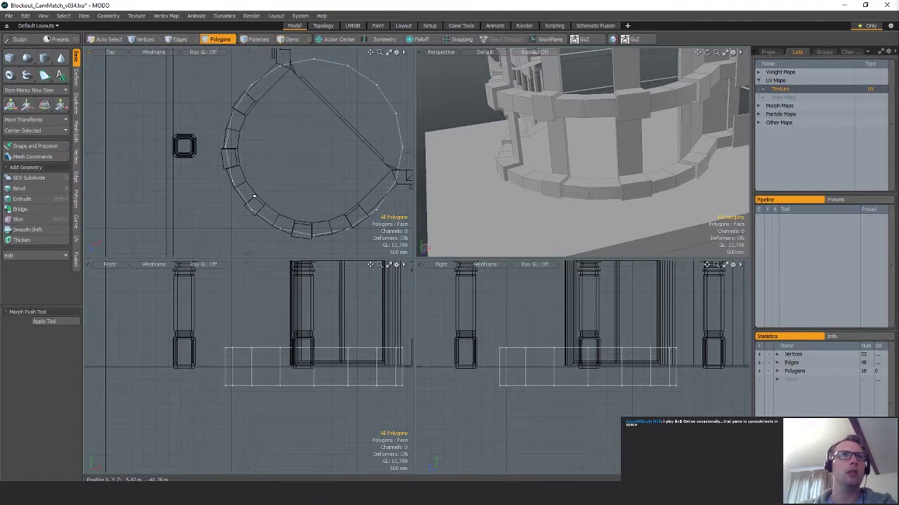
pyautogui.click(235, 177)
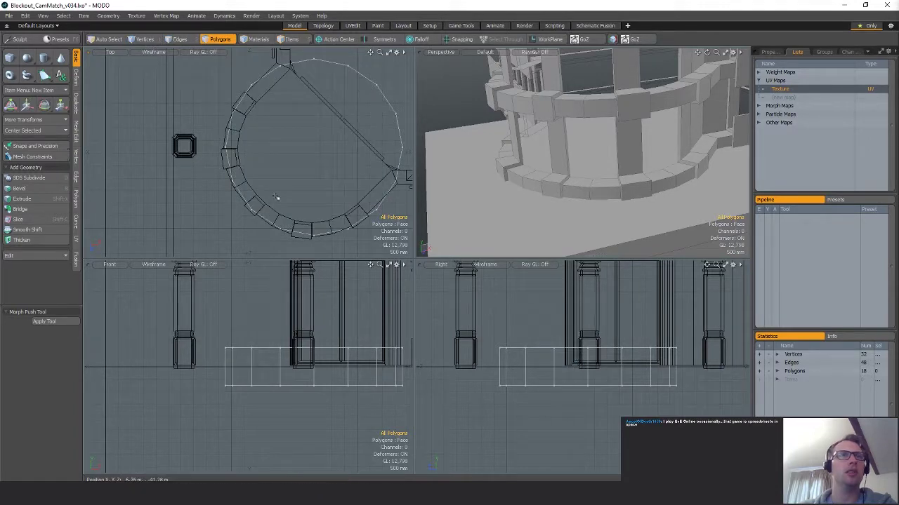
pyautogui.scroll(-3, 285, 181)
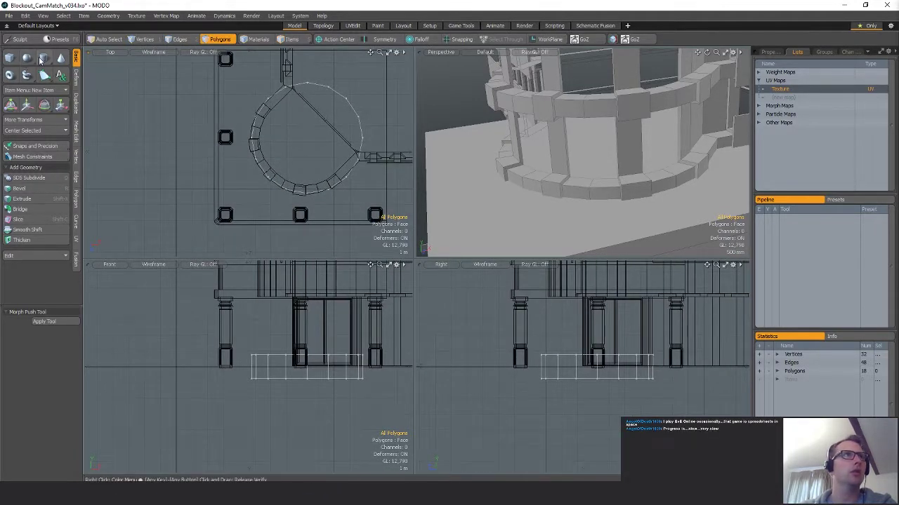
# Create a 24-sided Y-axis cylinder at the origin with 500 mm X/Z and 750 mm Y radii, and delete the previous cylinder.
pyautogui.click(43, 58)
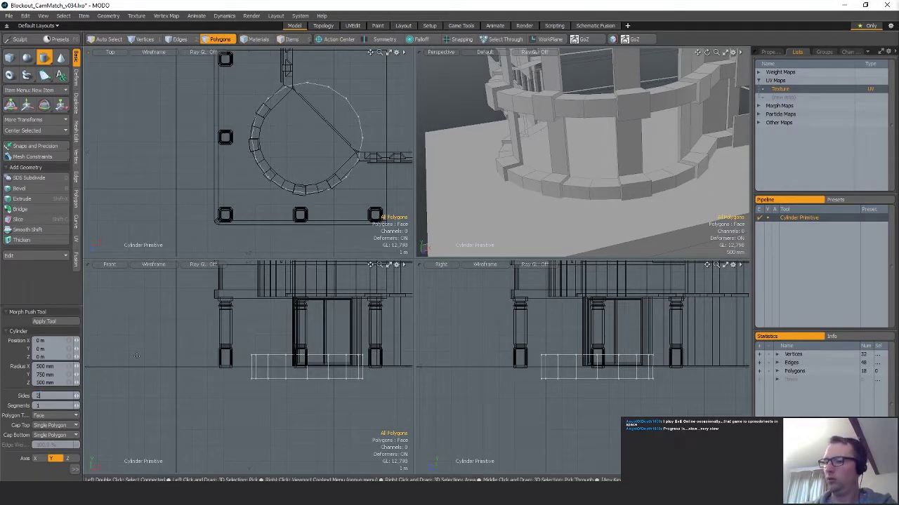
pyautogui.click(51, 323)
pyautogui.press('space')
pyautogui.moveTo(273, 182)
pyautogui.mouseDown(button='right')
pyautogui.moveTo(197, 94)
pyautogui.moveTo(389, 274)
pyautogui.mouseUp(button='right')
pyautogui.press('Delete')
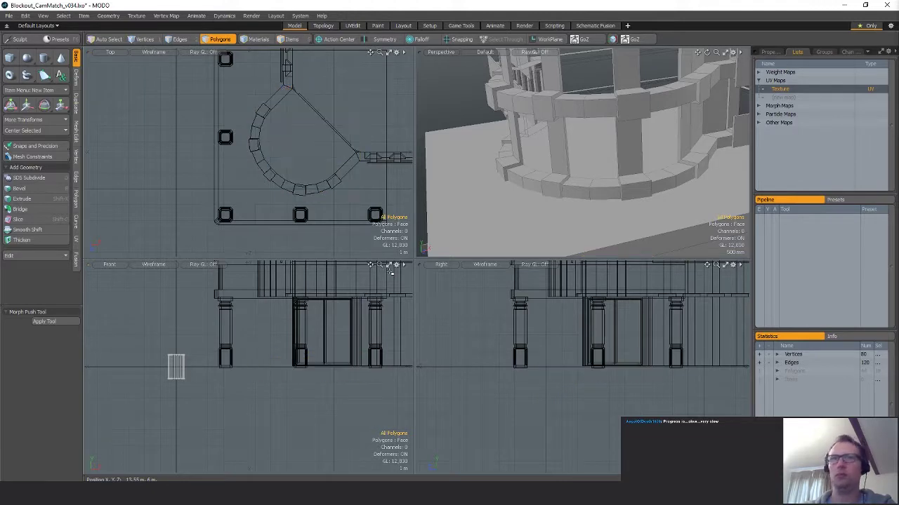
# Move the new cylinder to the round tower bay in plan and scale it uniformly to about 686.5%.
pyautogui.scroll(-10, 202, 154)
pyautogui.press('w')
pyautogui.moveTo(224, 144); pyautogui.dragTo(224, 130)
pyautogui.hotkey('shift', 'a')
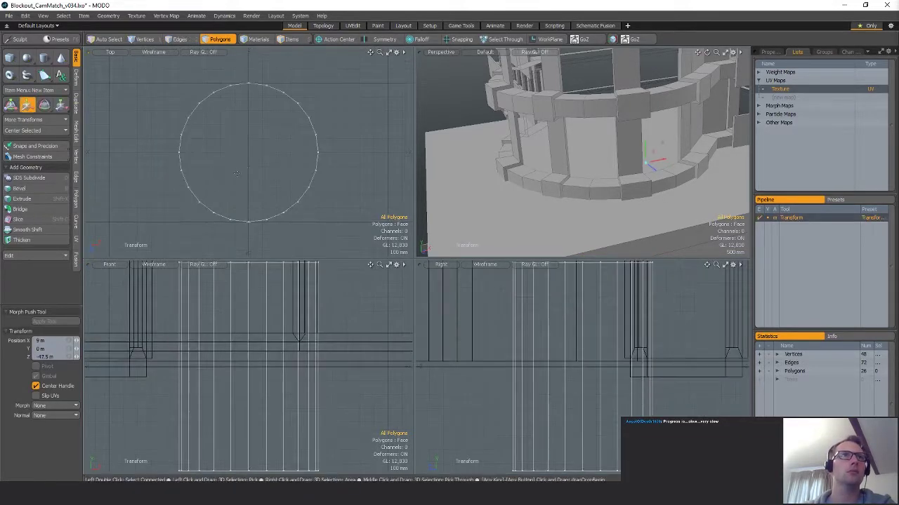
pyautogui.scroll(-8, 265, 181)
pyautogui.keyDown('alt'); pyautogui.keyDown('shift'); pyautogui.moveTo(265, 181); pyautogui.dragTo(249, 82); pyautogui.keyUp('shift'); pyautogui.keyUp('alt')
pyautogui.scroll(-3, 294, 151)
pyautogui.press('space')
pyautogui.press('y')
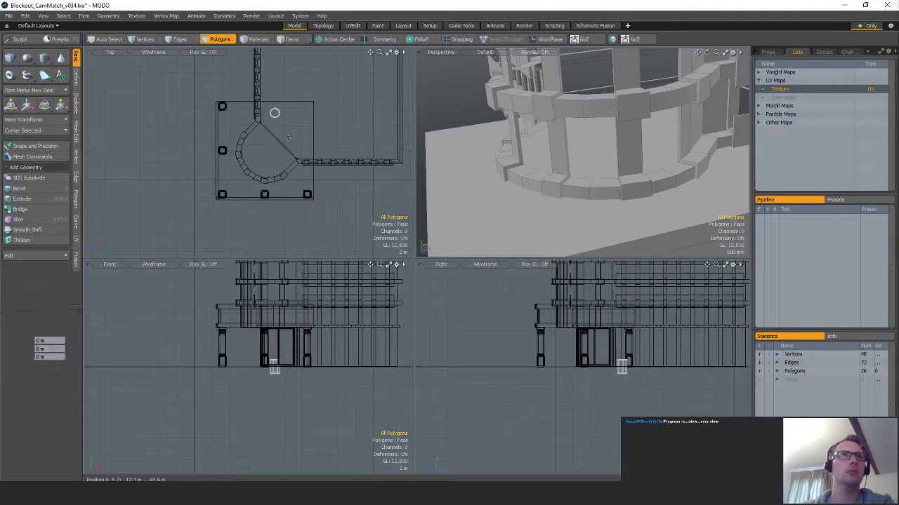
pyautogui.press('a')
# Fit the 24-sided cylinder to the bay's curved wall in plan by fine-tuning its position and scale.
pyautogui.press('w')
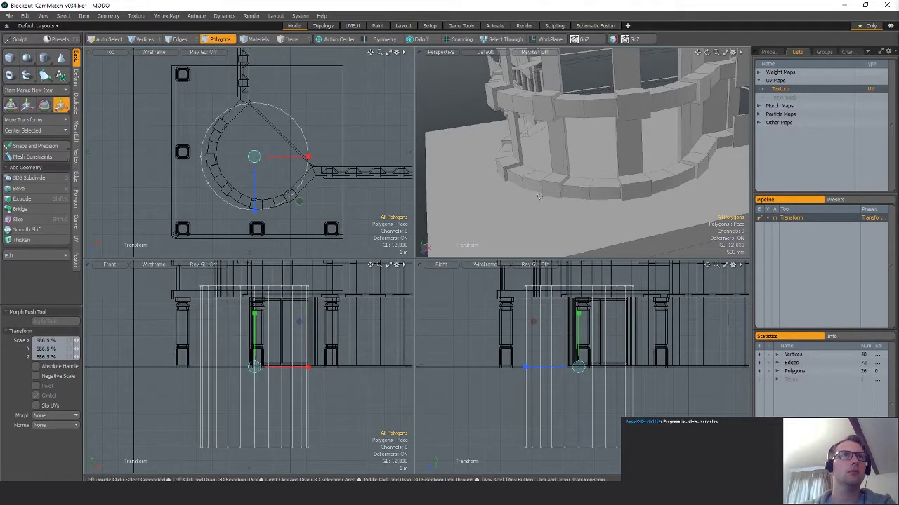
pyautogui.press('a')
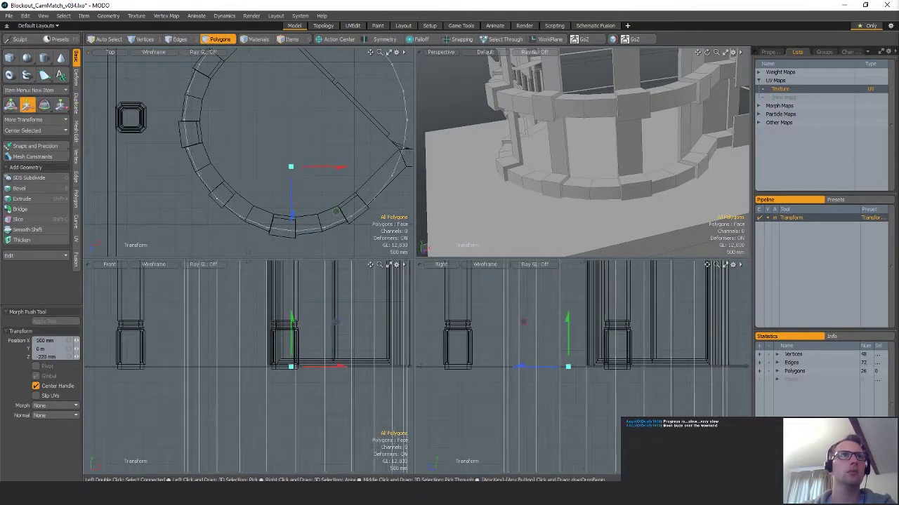
pyautogui.keyDown('alt'); pyautogui.keyDown('shift'); pyautogui.moveTo(239, 145); pyautogui.dragTo(220, 153); pyautogui.keyUp('shift'); pyautogui.keyUp('alt')
pyautogui.scroll(-1, 226, 160)
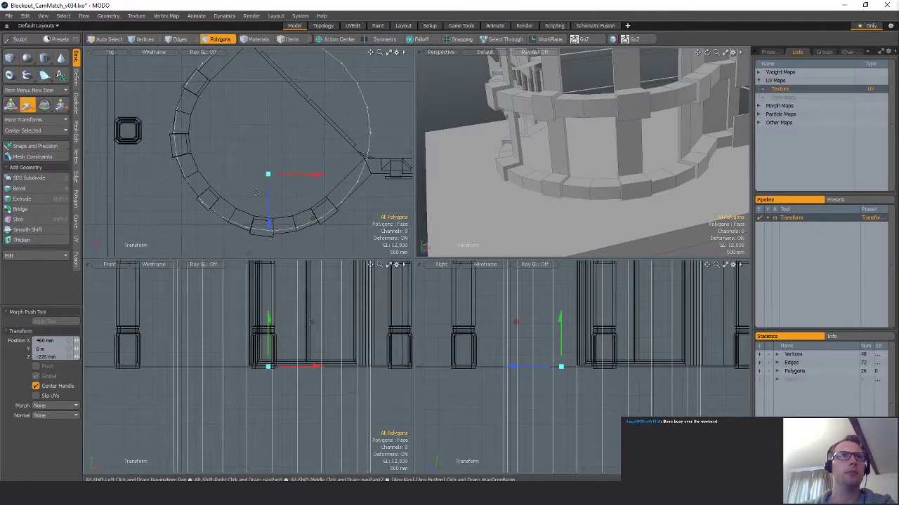
pyautogui.moveTo(263, 196); pyautogui.dragTo(266, 197)
pyautogui.press('r')
pyautogui.moveTo(275, 134); pyautogui.dragTo(278, 134)
pyautogui.press('w')
pyautogui.moveTo(306, 181); pyautogui.dragTo(305, 179)
pyautogui.press('q')
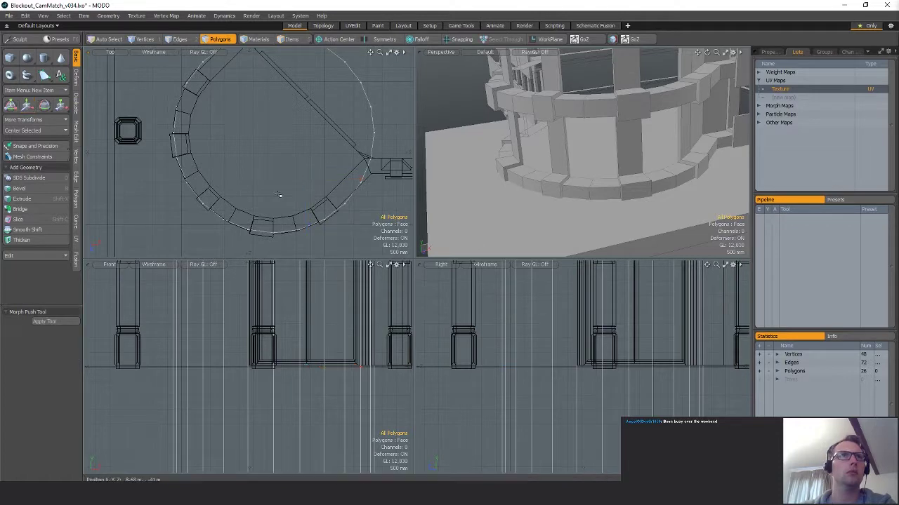
# Try selecting the cylinder's side polygons and edges that line up with the bay's protruding wall blocks in plan.
pyautogui.keyDown('alt'); pyautogui.keyDown('shift'); pyautogui.moveTo(173, 206); pyautogui.dragTo(219, 197); pyautogui.keyUp('shift'); pyautogui.keyUp('alt')
pyautogui.keyDown('ctrl'); pyautogui.keyDown('alt'); pyautogui.moveTo(220, 197); pyautogui.dragTo(251, 234); pyautogui.keyUp('alt'); pyautogui.keyUp('ctrl')
pyautogui.press('space')
pyautogui.press('space')
pyautogui.keyDown('ctrl'); pyautogui.keyDown('alt'); pyautogui.moveTo(251, 234); pyautogui.dragTo(238, 235); pyautogui.keyUp('alt'); pyautogui.keyUp('ctrl')
pyautogui.press('space')
pyautogui.click(203, 143)
pyautogui.keyDown('alt'); pyautogui.keyDown('shift'); pyautogui.moveTo(247, 149); pyautogui.dragTo(121, 51); pyautogui.keyUp('shift'); pyautogui.keyUp('alt')
pyautogui.keyDown('shift'); pyautogui.click(204, 113); pyautogui.keyUp('shift')
pyautogui.keyDown('alt'); pyautogui.keyDown('shift'); pyautogui.moveTo(268, 238); pyautogui.dragTo(302, 196); pyautogui.keyUp('shift'); pyautogui.keyUp('alt')
pyautogui.keyDown('shift'); pyautogui.click(341, 202); pyautogui.keyUp('shift')
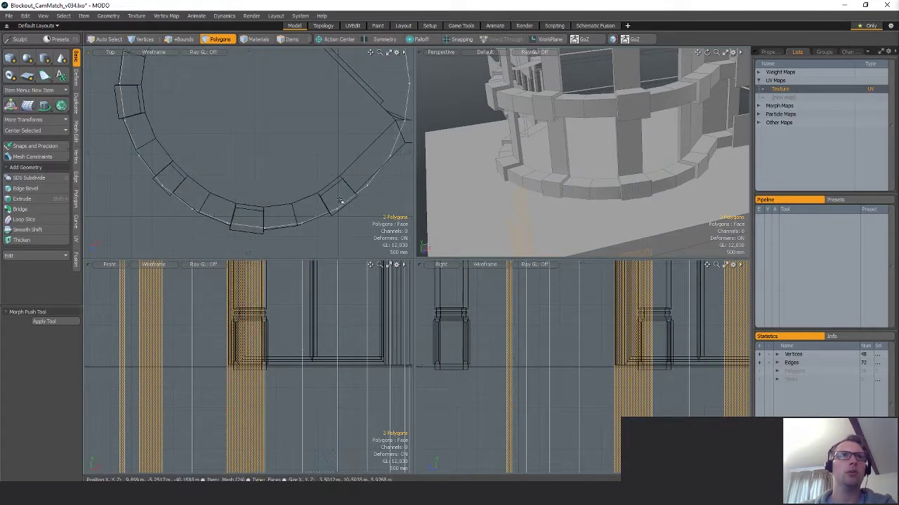
pyautogui.keyDown('shift'); pyautogui.moveTo(328, 222); pyautogui.dragTo(344, 214, button='right'); pyautogui.keyUp('shift')
pyautogui.scroll(-2, 231, 190)
pyautogui.keyDown('alt'); pyautogui.keyDown('shift'); pyautogui.moveTo(192, 182); pyautogui.dragTo(263, 192); pyautogui.keyUp('shift'); pyautogui.keyUp('alt')
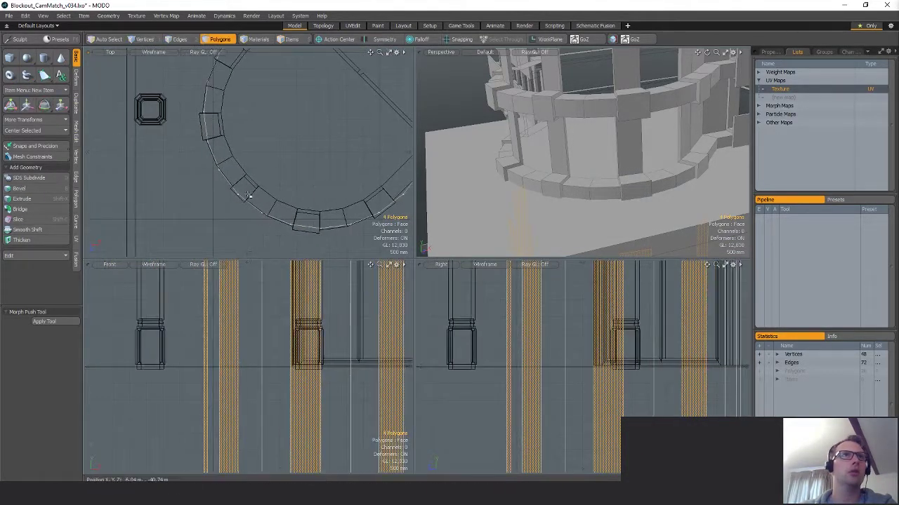
pyautogui.press('2')
pyautogui.moveTo(262, 193); pyautogui.dragTo(282, 192, button='right')
pyautogui.keyDown('ctrl'); pyautogui.keyDown('alt'); pyautogui.moveTo(236, 189); pyautogui.dragTo(266, 181); pyautogui.keyUp('alt'); pyautogui.keyUp('ctrl')
pyautogui.scroll(-2, 265, 181)
# Select the ten top faces of the bg_building bay's lower ledge between the protruding blocks and copy them into a separate mesh.
pyautogui.press('3')
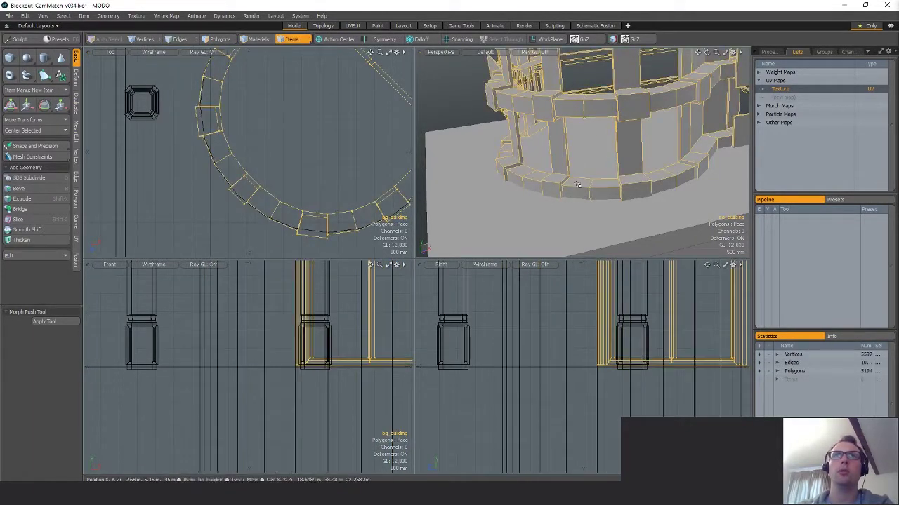
pyautogui.keyDown('alt'); pyautogui.moveTo(583, 177); pyautogui.dragTo(647, 200); pyautogui.keyUp('alt')
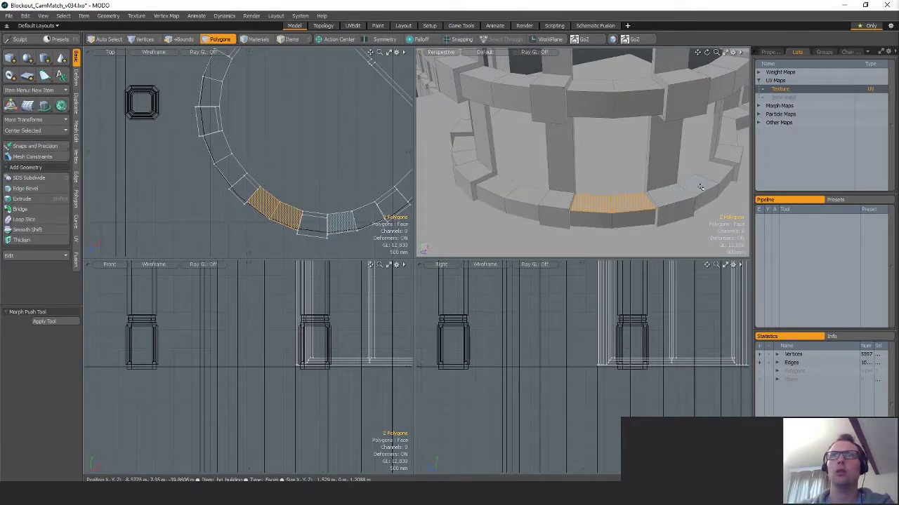
pyautogui.moveTo(535, 196)
pyautogui.keyDown('shift'); pyautogui.mouseDown()
pyautogui.moveTo(503, 186)
pyautogui.moveTo(521, 177)
pyautogui.moveTo(508, 159)
pyautogui.moveTo(574, 209)
pyautogui.moveTo(525, 160)
pyautogui.moveTo(442, 150)
pyautogui.moveTo(437, 158)
pyautogui.mouseUp(); pyautogui.keyUp('shift')
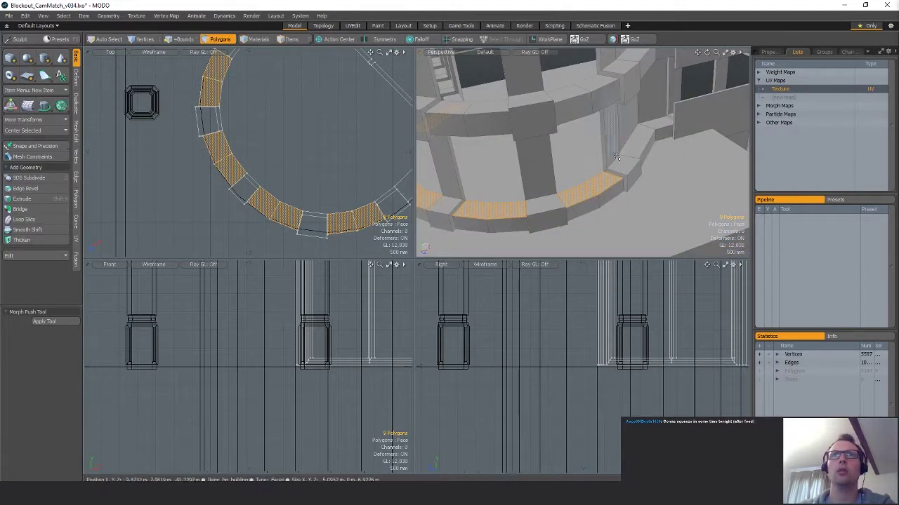
pyautogui.keyDown('shift'); pyautogui.moveTo(627, 184); pyautogui.dragTo(647, 165); pyautogui.keyUp('shift')
pyautogui.keyDown('alt'); pyautogui.moveTo(647, 166); pyautogui.dragTo(658, 194); pyautogui.keyUp('alt')
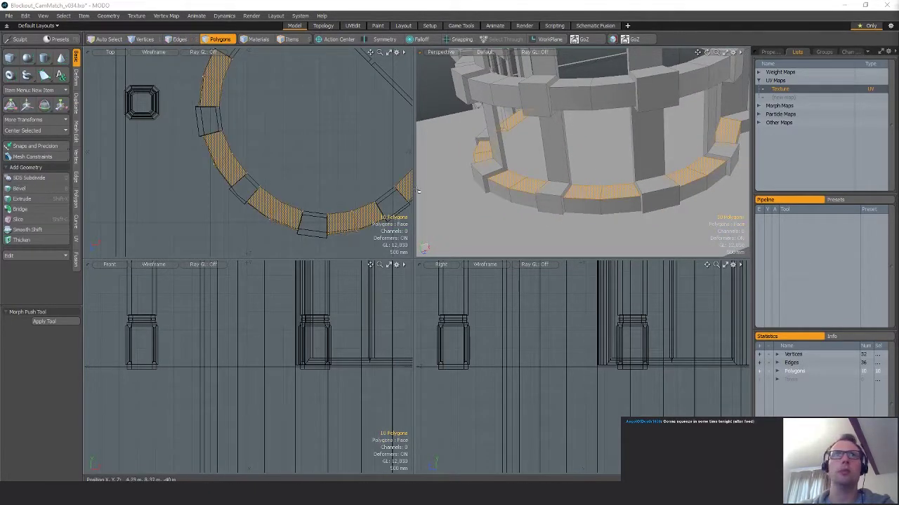
# Bridge the open edges of the copied ledge faces across the two gaps at the front of the bay's curve.
pyautogui.keyDown('alt'); pyautogui.moveTo(270, 179); pyautogui.dragTo(282, 154); pyautogui.keyUp('alt')
pyautogui.scroll(3, 282, 154)
pyautogui.press('2')
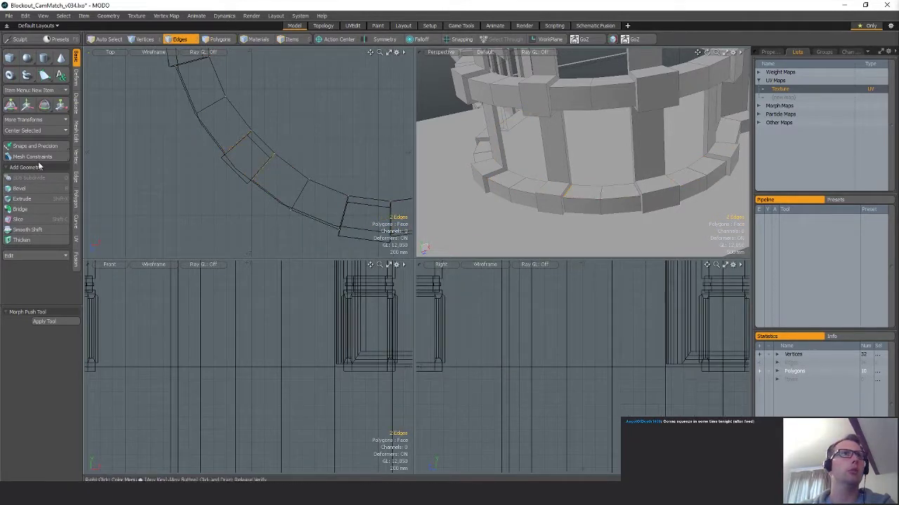
pyautogui.click(34, 211)
pyautogui.click(328, 211)
pyautogui.keyDown('alt'); pyautogui.moveTo(328, 210); pyautogui.dragTo(350, 204); pyautogui.keyUp('alt')
pyautogui.press('space')
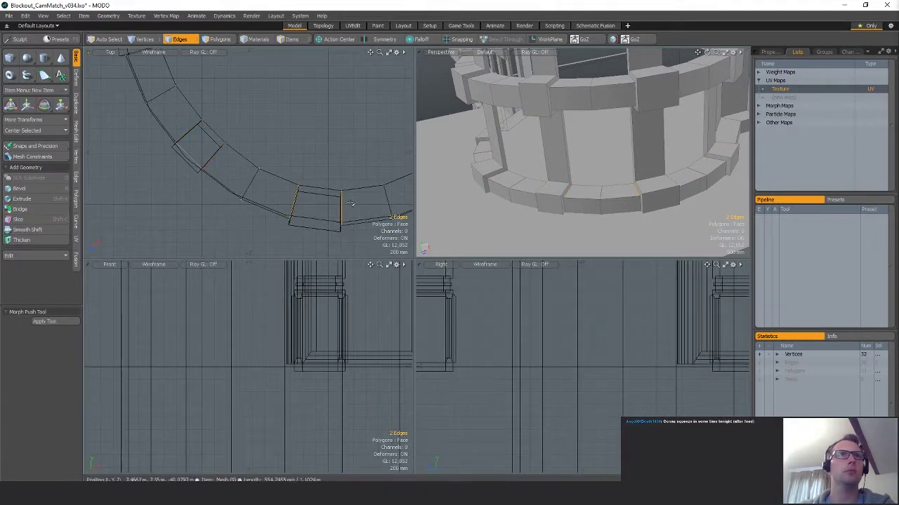
pyautogui.click(33, 210)
pyautogui.click(156, 99)
pyautogui.keyDown('alt'); pyautogui.moveTo(156, 98); pyautogui.dragTo(238, 184); pyautogui.keyUp('alt')
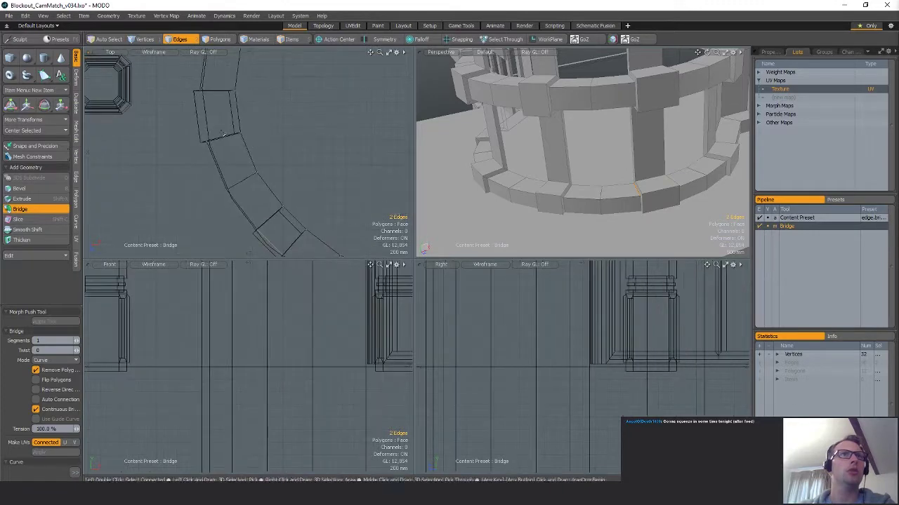
# Bridge the ledge strip's two gaps along the outer side of the bay, up to the end segment near the side wing.
pyautogui.press('space')
pyautogui.moveTo(225, 141); pyautogui.dragTo(219, 88)
pyautogui.click(19, 209)
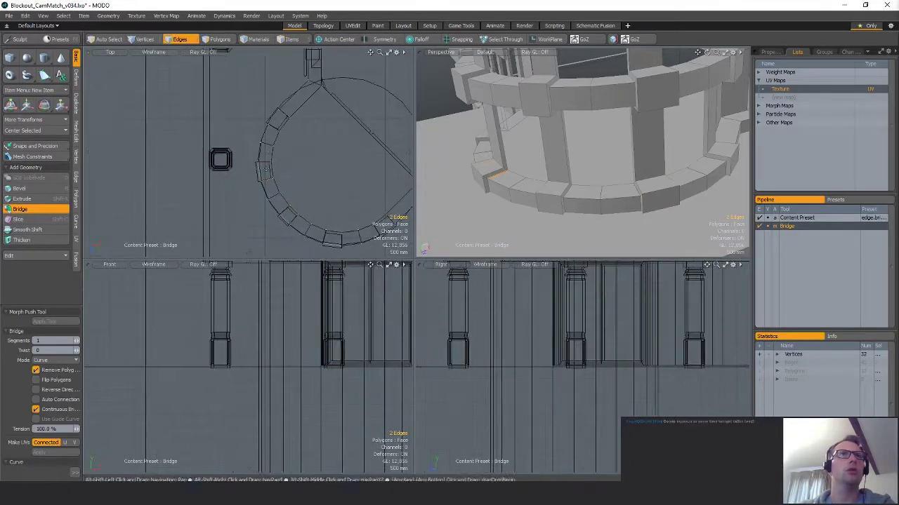
pyautogui.press('space')
pyautogui.click(49, 200)
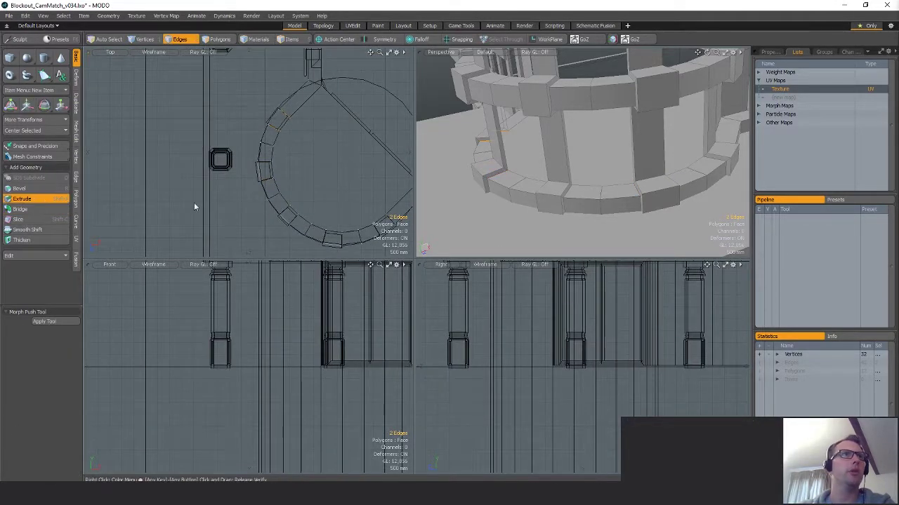
pyautogui.click(36, 210)
pyautogui.click(379, 233)
pyautogui.scroll(4, 381, 234)
pyautogui.keyDown('alt'); pyautogui.moveTo(382, 234); pyautogui.dragTo(379, 146); pyautogui.keyUp('alt')
pyautogui.press('space')
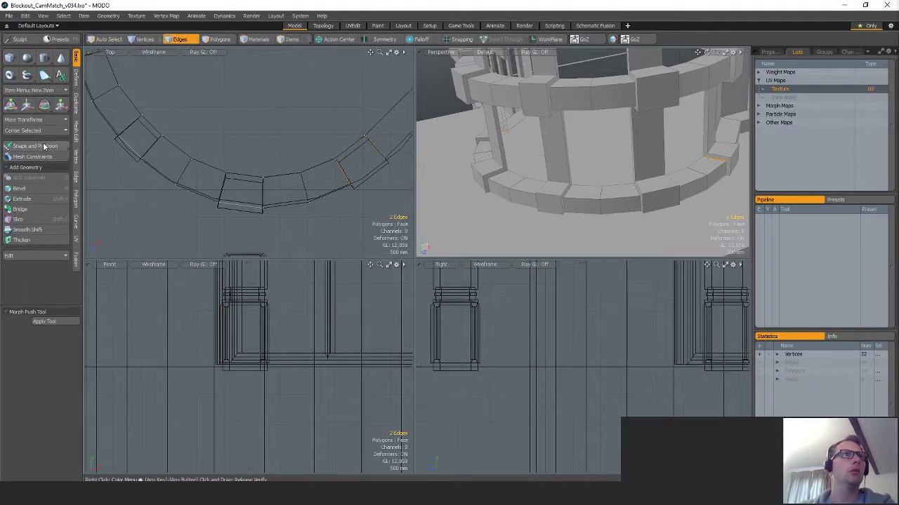
# Bridge the ledge strip's last gap, beside the end segment that meets the front wing wall.
pyautogui.click(23, 210)
pyautogui.click(344, 182)
pyautogui.scroll(-3, 344, 183)
pyautogui.keyDown('alt'); pyautogui.moveTo(344, 182); pyautogui.dragTo(328, 194); pyautogui.keyUp('alt')
pyautogui.press('space')
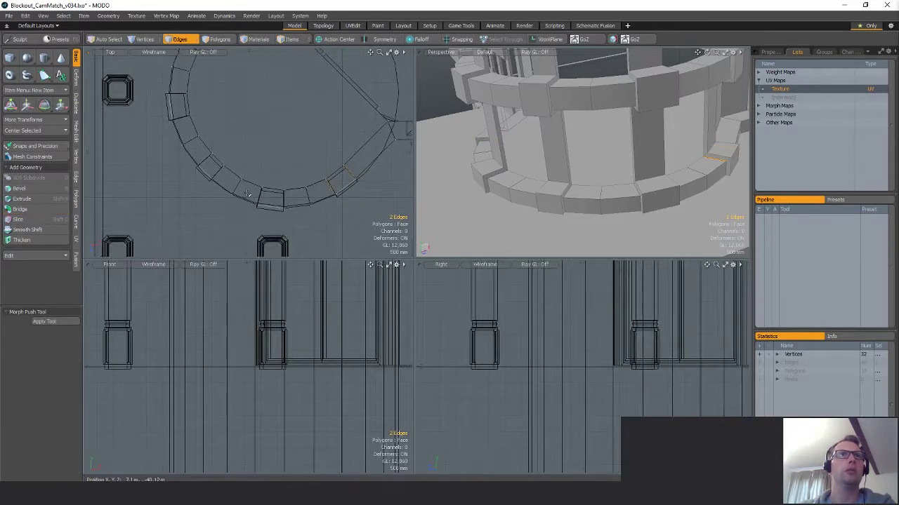
# Select the connected faces of the bridged ledge strip, followed by its full border edge loop.
pyautogui.press('3')
pyautogui.doubleClick(252, 187)
pyautogui.keyDown('alt'); pyautogui.moveTo(563, 190); pyautogui.dragTo(539, 203); pyautogui.keyUp('alt')
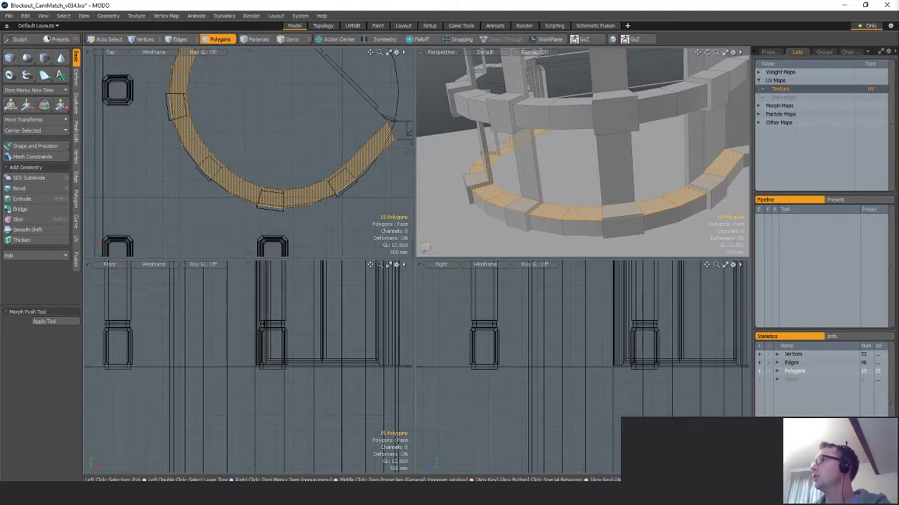
pyautogui.keyDown('alt'); pyautogui.moveTo(604, 211); pyautogui.dragTo(565, 197); pyautogui.keyUp('alt')
pyautogui.press('2')
pyautogui.doubleClick(574, 227)
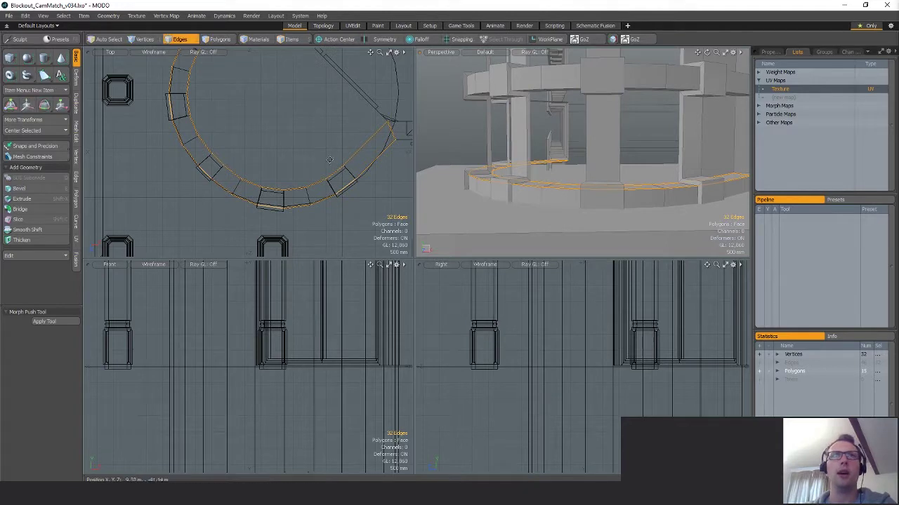
# Edge Extend the strip's end along the front wing wall by about 10.65 m in X, flatten it to 0% X scale and align it with the corner.
pyautogui.keyDown('alt'); pyautogui.moveTo(410, 160); pyautogui.dragTo(237, 159); pyautogui.keyUp('alt')
pyautogui.scroll(-3, 311, 178)
pyautogui.click(303, 160)
pyautogui.hotkey('ctrl', '3')
pyautogui.click(300, 160)
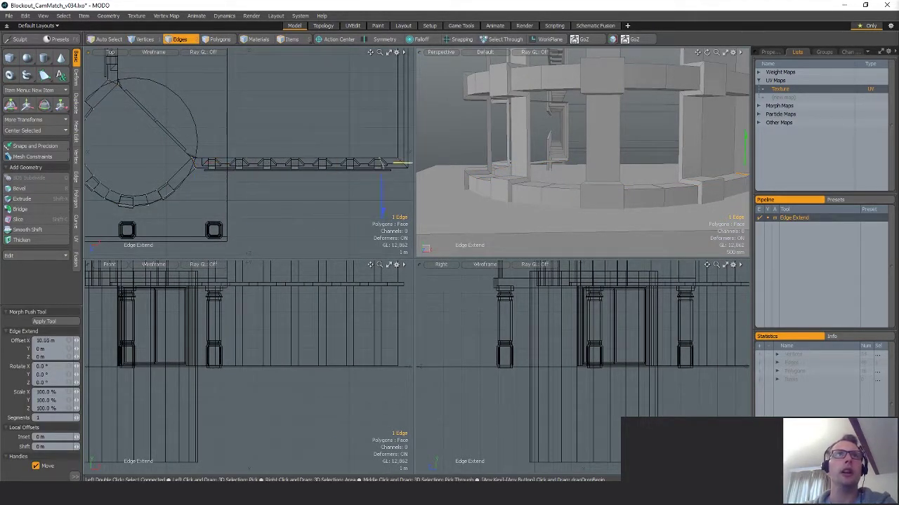
pyautogui.keyDown('alt'); pyautogui.keyDown('shift'); pyautogui.moveTo(412, 166); pyautogui.dragTo(319, 163); pyautogui.keyUp('shift'); pyautogui.keyUp('alt')
pyautogui.press('y')
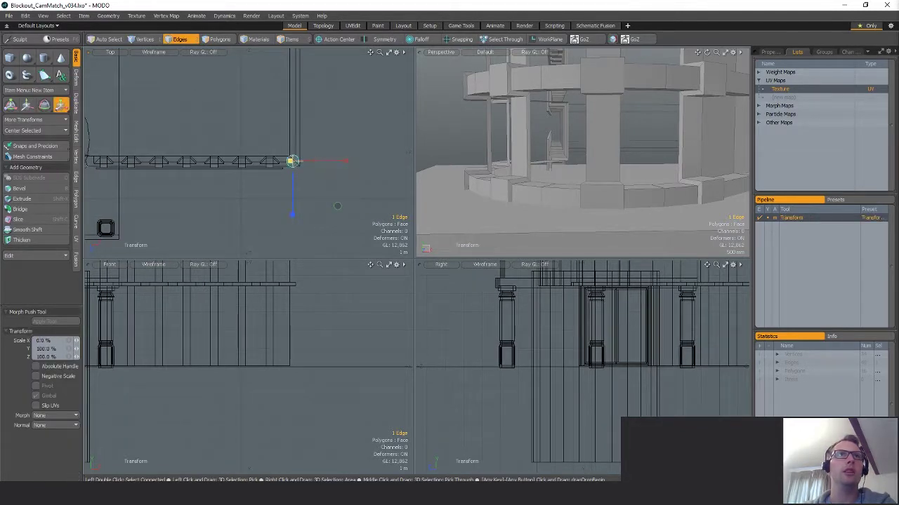
pyautogui.press('w')
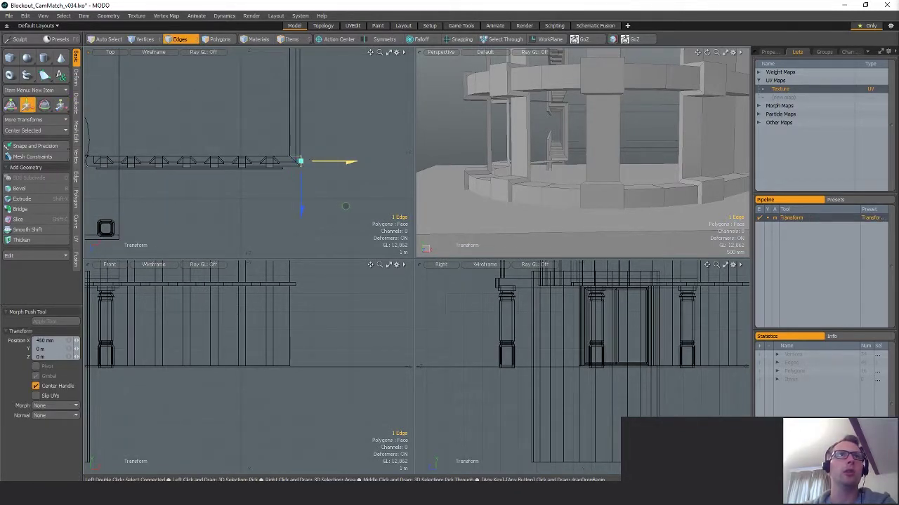
# Edge Extend the strip's opposite end edge along the side wing wall in Z to the building's far corner.
pyautogui.keyDown('alt'); pyautogui.keyDown('shift'); pyautogui.moveTo(275, 159); pyautogui.dragTo(465, 202); pyautogui.keyUp('shift'); pyautogui.keyUp('alt')
pyautogui.keyDown('alt'); pyautogui.keyDown('shift'); pyautogui.moveTo(184, 134); pyautogui.dragTo(230, 238); pyautogui.keyUp('shift'); pyautogui.keyUp('alt')
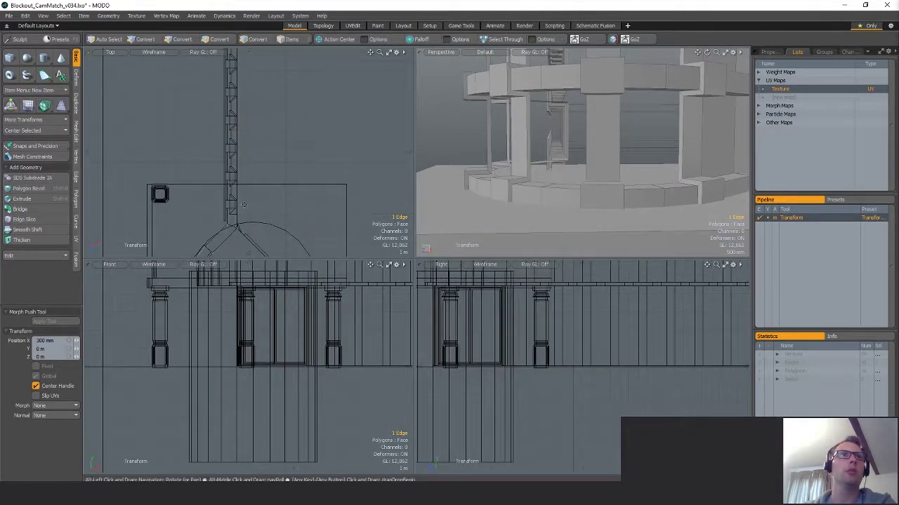
pyautogui.press('q')
pyautogui.moveTo(221, 183); pyautogui.dragTo(224, 211, button='right')
pyautogui.hotkey('ctrl', '2')
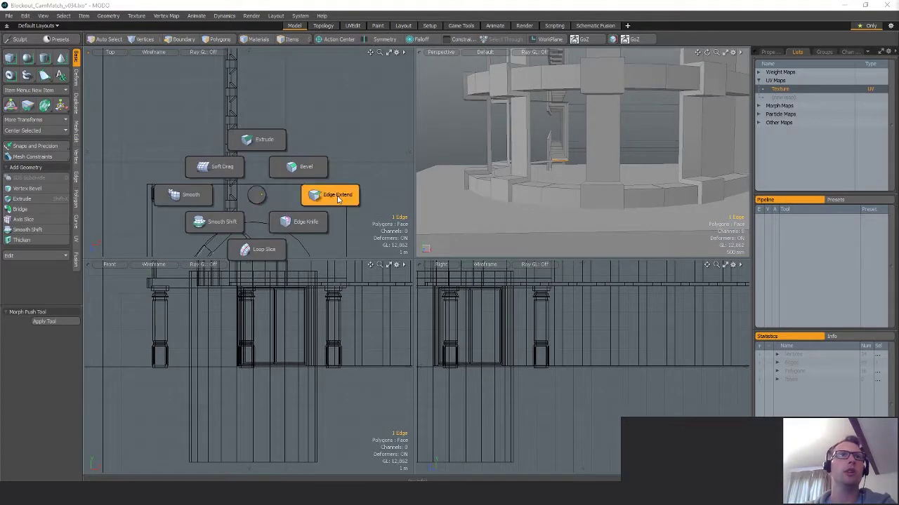
pyautogui.click(329, 194)
pyautogui.moveTo(233, 167); pyautogui.dragTo(232, 124)
pyautogui.keyDown('alt'); pyautogui.keyDown('shift'); pyautogui.moveTo(221, 124); pyautogui.dragTo(223, 239); pyautogui.keyUp('shift'); pyautogui.keyUp('alt')
pyautogui.press('r')
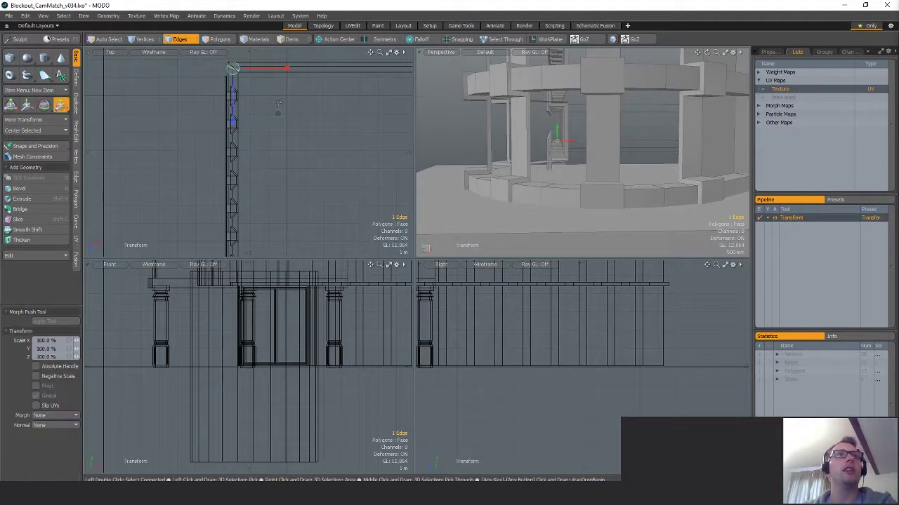
# Select the edge loops bordering the whole ledge strip and Edge Extend them downward to give the band height.
pyautogui.keyDown('alt'); pyautogui.keyDown('shift'); pyautogui.moveTo(242, 115); pyautogui.dragTo(238, 50); pyautogui.keyUp('shift'); pyautogui.keyUp('alt')
pyautogui.press('q')
pyautogui.doubleClick(252, 141)
pyautogui.keyDown('alt'); pyautogui.moveTo(611, 169); pyautogui.dragTo(640, 161); pyautogui.keyUp('alt')
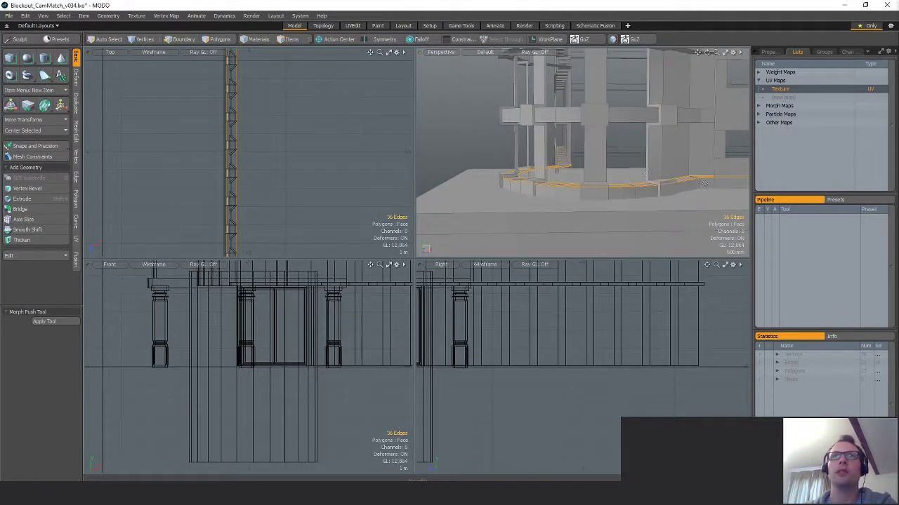
pyautogui.press('z')
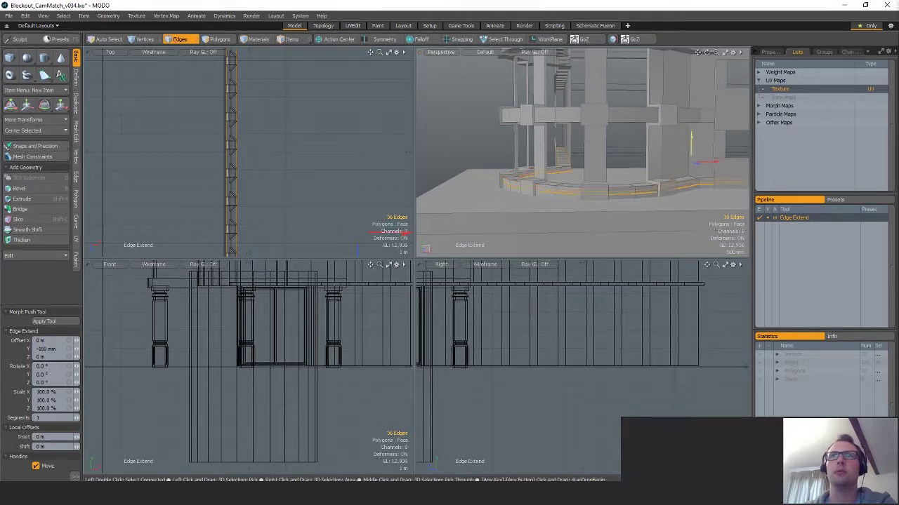
pyautogui.press('q')
# Select all connected faces of the ledge band and move them up 2.4 m in Y to the next floor's ledge.
pyautogui.keyDown('alt'); pyautogui.moveTo(624, 165); pyautogui.dragTo(633, 219); pyautogui.keyUp('alt')
pyautogui.press('3')
pyautogui.press('space')
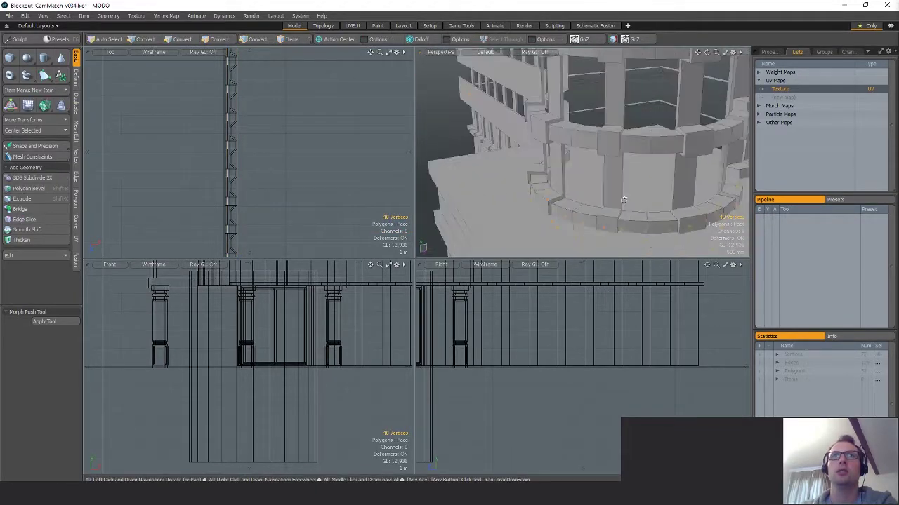
pyautogui.press('space')
pyautogui.press('3')
pyautogui.hotkey('shift', 'a')
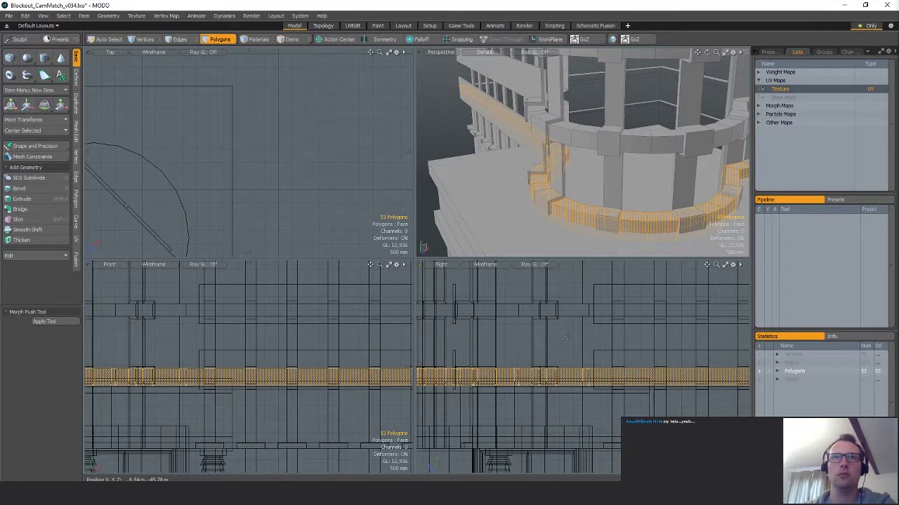
pyautogui.press('w')
pyautogui.moveTo(700, 365); pyautogui.dragTo(699, 309)
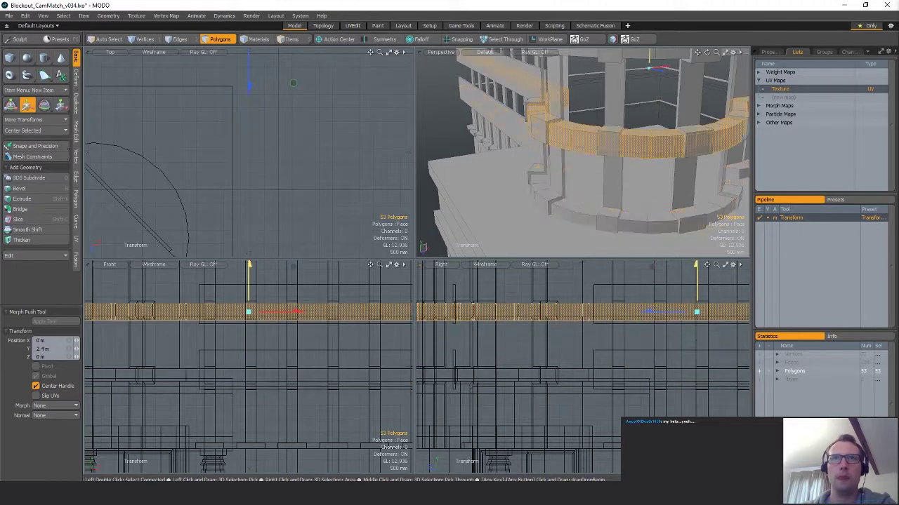
# Select the raised ledge band's lower vertices around the tower bay and wings and move them up 120 mm in Y.
pyautogui.press('a')
pyautogui.keyDown('alt'); pyautogui.keyDown('shift'); pyautogui.moveTo(579, 344); pyautogui.dragTo(500, 349); pyautogui.keyUp('shift'); pyautogui.keyUp('alt')
pyautogui.press('space')
pyautogui.press('space')
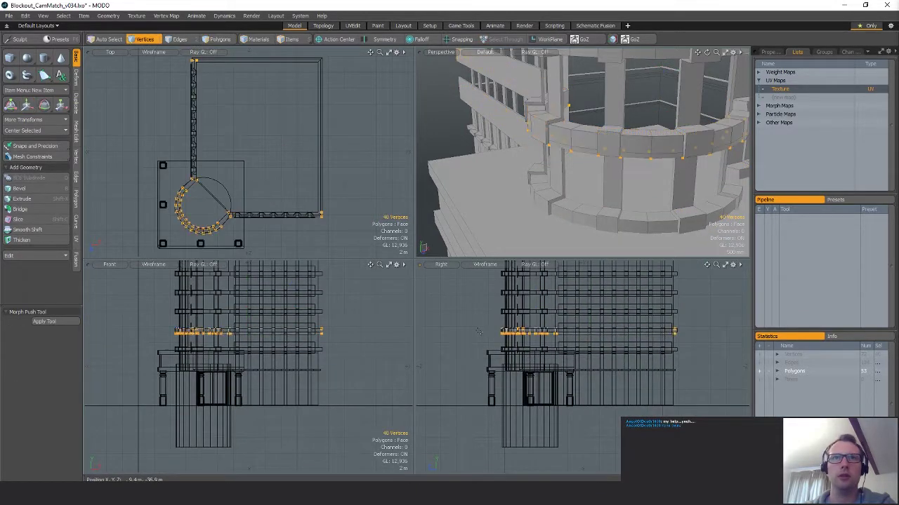
pyautogui.moveTo(786, 334); pyautogui.dragTo(784, 337, button='right')
pyautogui.scroll(6, 569, 321)
pyautogui.press('w')
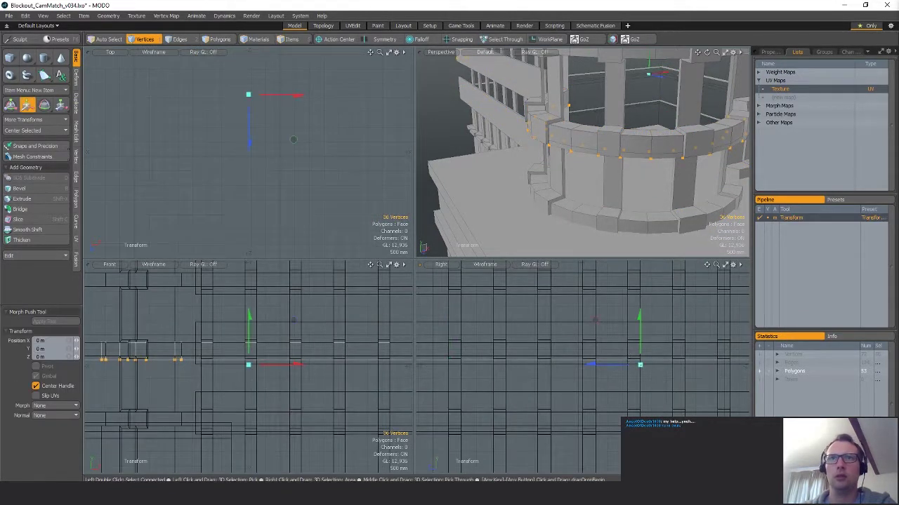
pyautogui.moveTo(638, 325); pyautogui.dragTo(639, 320)
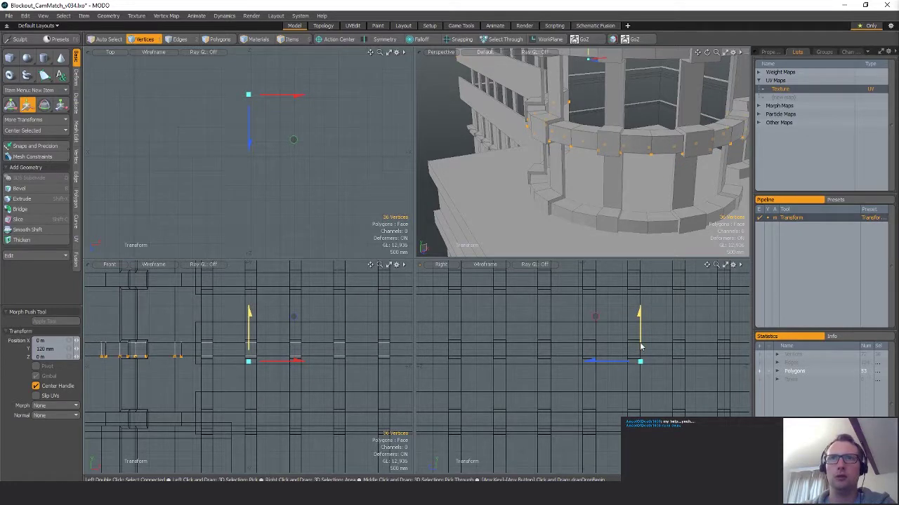
pyautogui.press('space')
# Loop Slice the ledge band once along its whole length at 50% of its height.
pyautogui.keyDown('alt'); pyautogui.keyDown('shift'); pyautogui.moveTo(597, 141); pyautogui.dragTo(586, 183); pyautogui.keyUp('shift'); pyautogui.keyUp('alt')
pyautogui.press('3')
pyautogui.hotkey('alt', 'c')
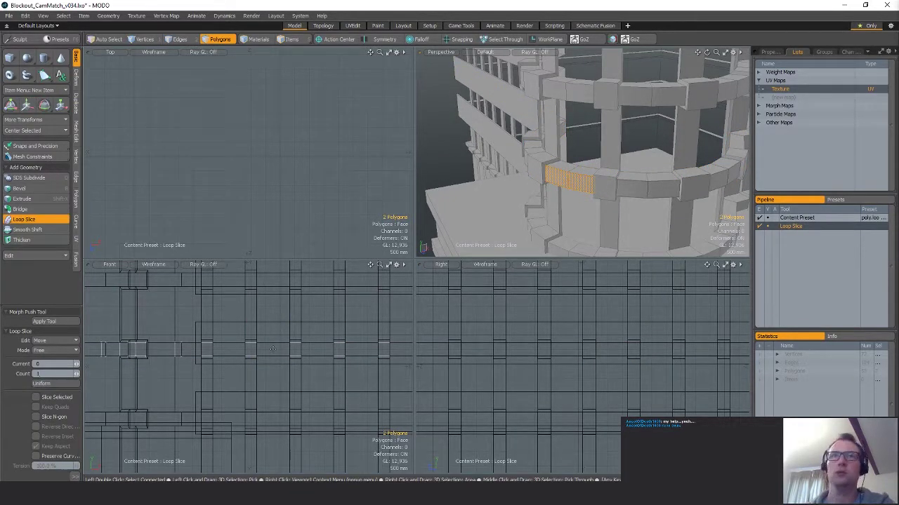
pyautogui.click(442, 408)
pyautogui.keyDown('alt'); pyautogui.moveTo(606, 136); pyautogui.dragTo(565, 171); pyautogui.keyUp('alt')
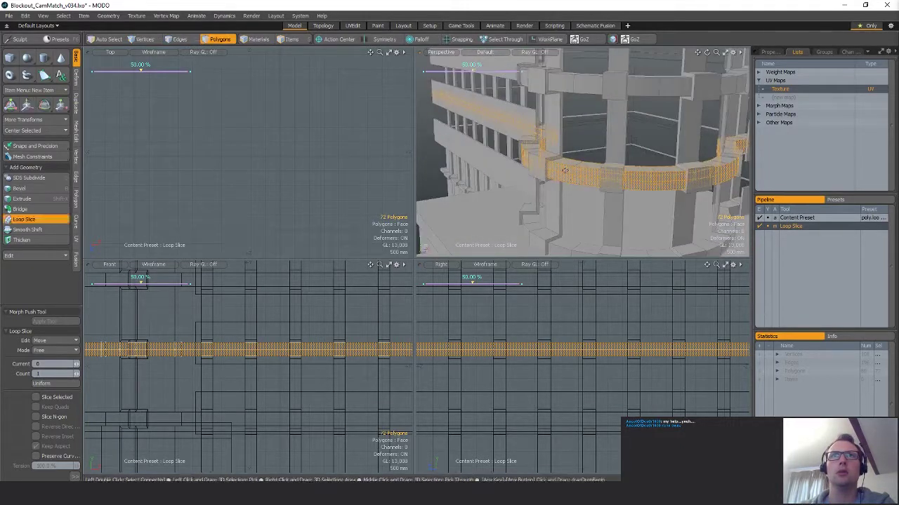
pyautogui.press('space')
# Select the polygon loop forming the lower half of the sliced ledge band and delete it.
pyautogui.click(568, 178)
pyautogui.press('l')
pyautogui.press('Delete')
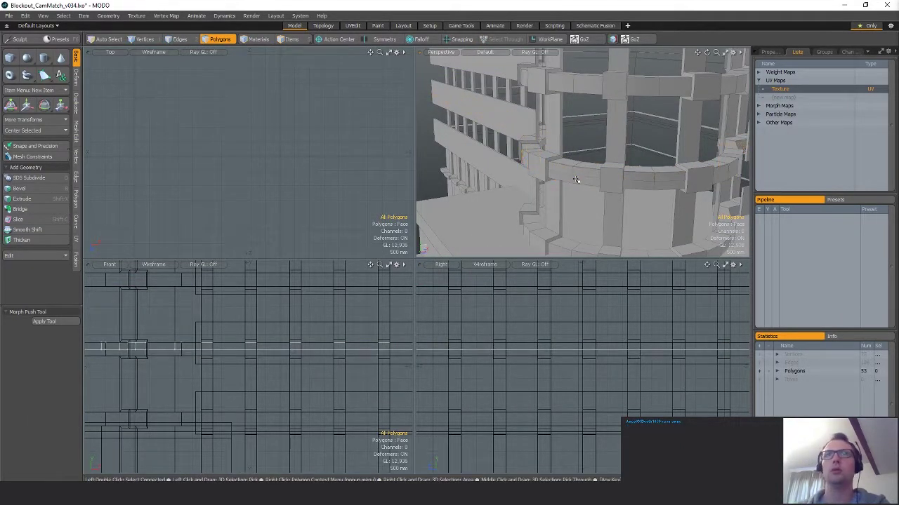
# Select the remaining upper half of the band and mirror it downward on the Y axis with snapping at the cut line.
pyautogui.doubleClick(595, 176)
pyautogui.keyDown('alt'); pyautogui.moveTo(503, 375); pyautogui.dragTo(663, 399); pyautogui.keyUp('alt')
pyautogui.keyDown('alt'); pyautogui.moveTo(199, 357); pyautogui.dragTo(298, 309); pyautogui.keyUp('alt')
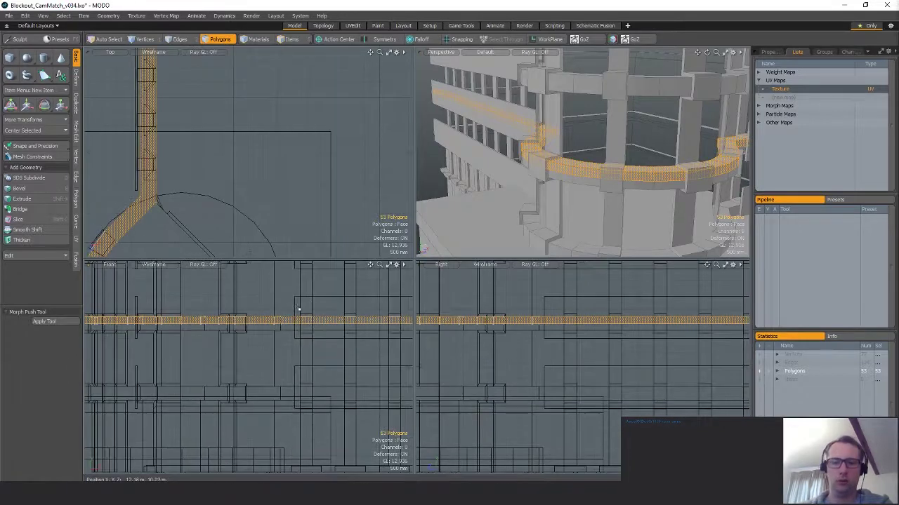
pyautogui.hotkey('shift', 'v')
pyautogui.click(262, 152)
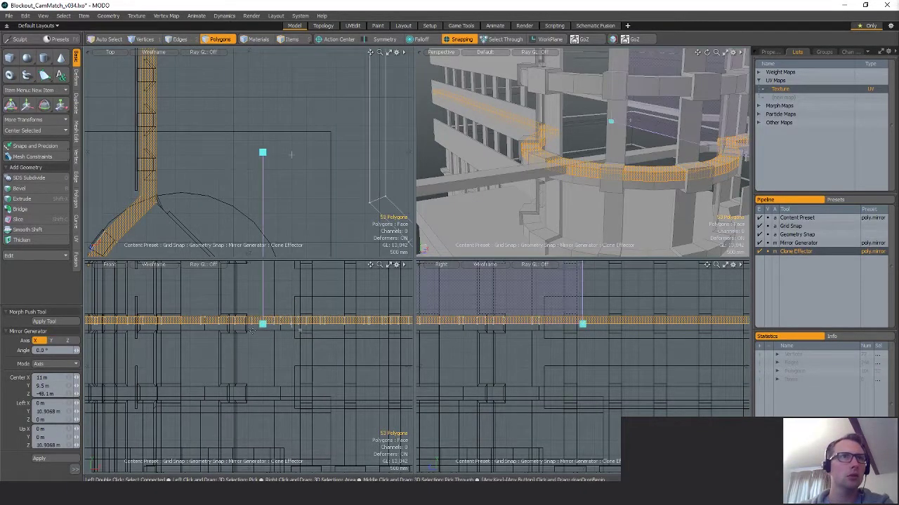
pyautogui.click(52, 340)
pyautogui.press('q')
# Select both edge loops along the seam between the mirrored halves and flatten them to 0% Y scale.
pyautogui.scroll(-3, 287, 357)
pyautogui.scroll(6, 327, 337)
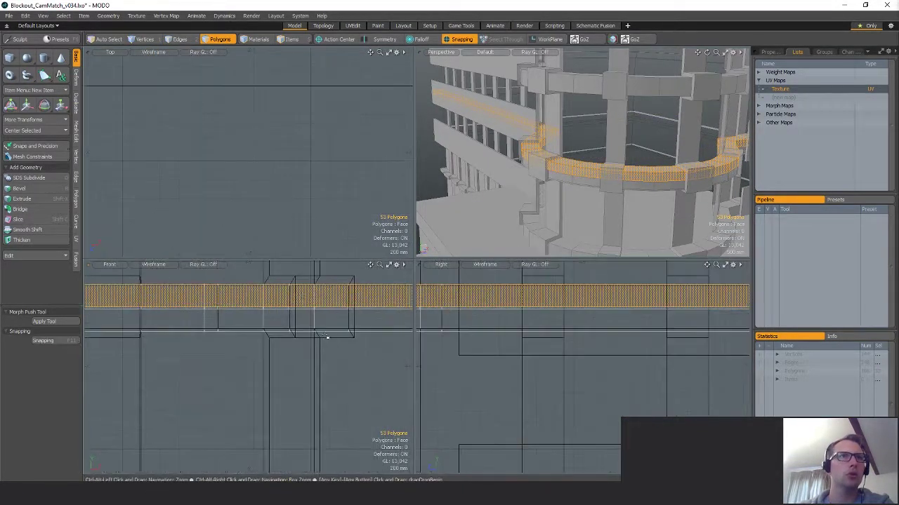
pyautogui.press('2')
pyautogui.doubleClick(277, 308)
pyautogui.keyDown('shift'); pyautogui.doubleClick(276, 309); pyautogui.keyUp('shift')
pyautogui.press('r')
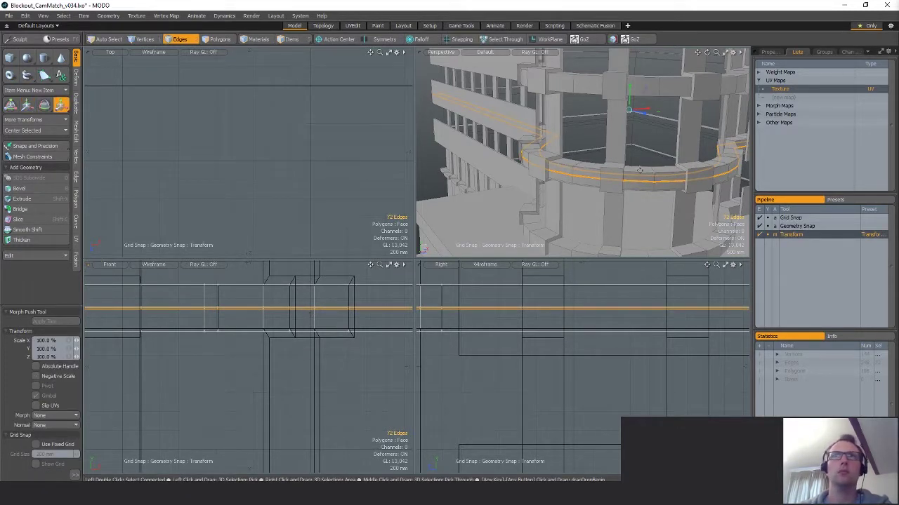
pyautogui.click(630, 85)
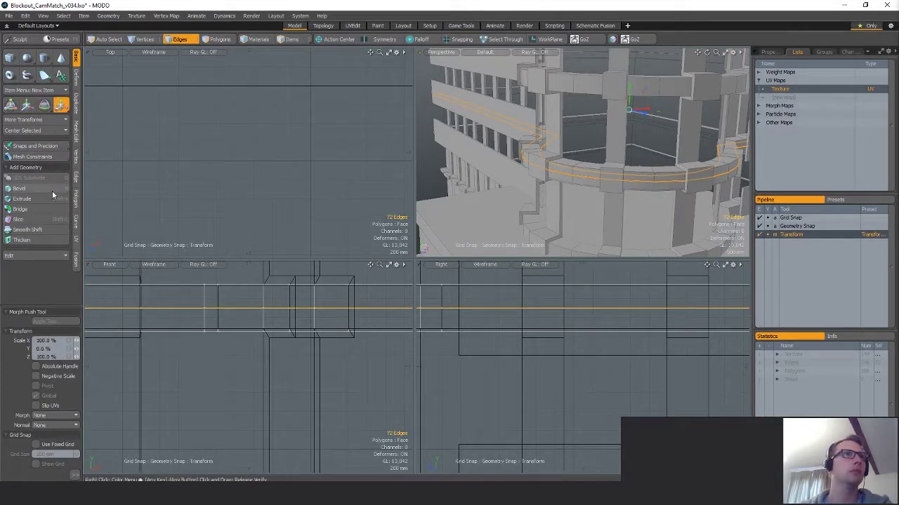
# Merge the seam vertices within 1 mm, remove the band's middle edge loop, and select all its connected faces.
pyautogui.click(76, 158)
pyautogui.click(30, 105)
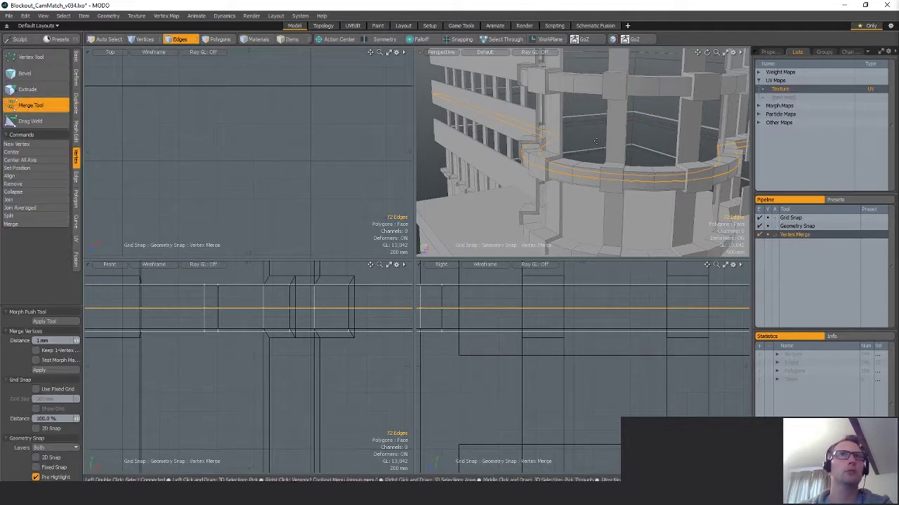
pyautogui.press('q')
pyautogui.click(591, 177)
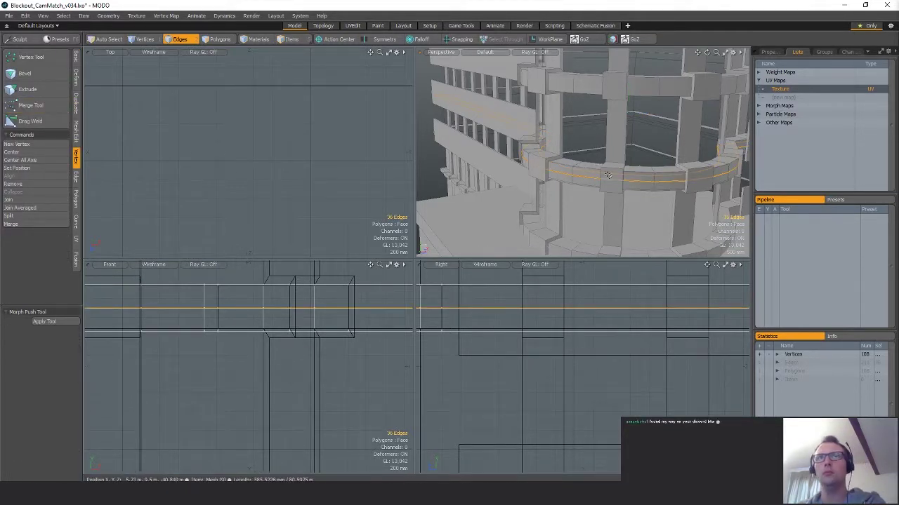
pyautogui.press('3')
pyautogui.click(583, 179)
pyautogui.doubleClick(583, 180)
# Examine how the joined ledge band wraps the tower bay and meets the straight wings from several angles.
pyautogui.scroll(-10, 511, 419)
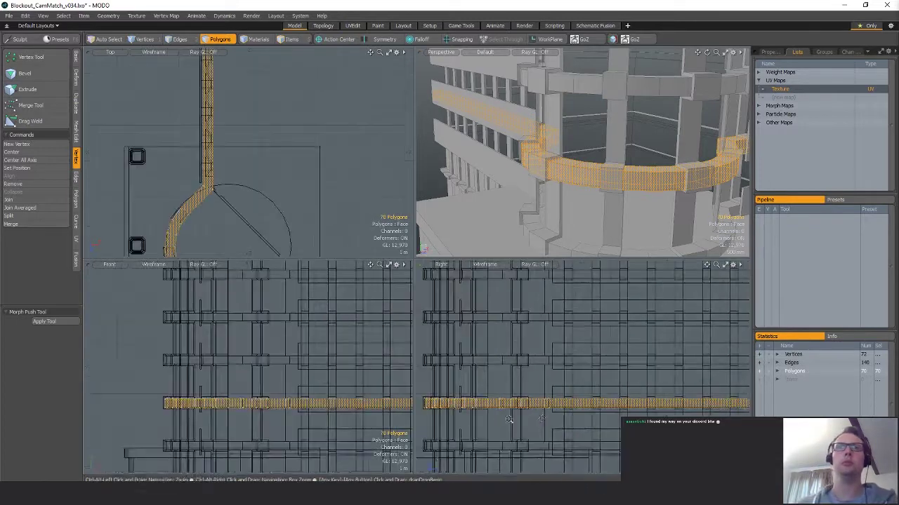
pyautogui.keyDown('alt'); pyautogui.keyDown('shift'); pyautogui.moveTo(511, 420); pyautogui.dragTo(573, 353); pyautogui.keyUp('shift'); pyautogui.keyUp('alt')
pyautogui.keyDown('alt'); pyautogui.moveTo(603, 148); pyautogui.dragTo(638, 138); pyautogui.keyUp('alt')
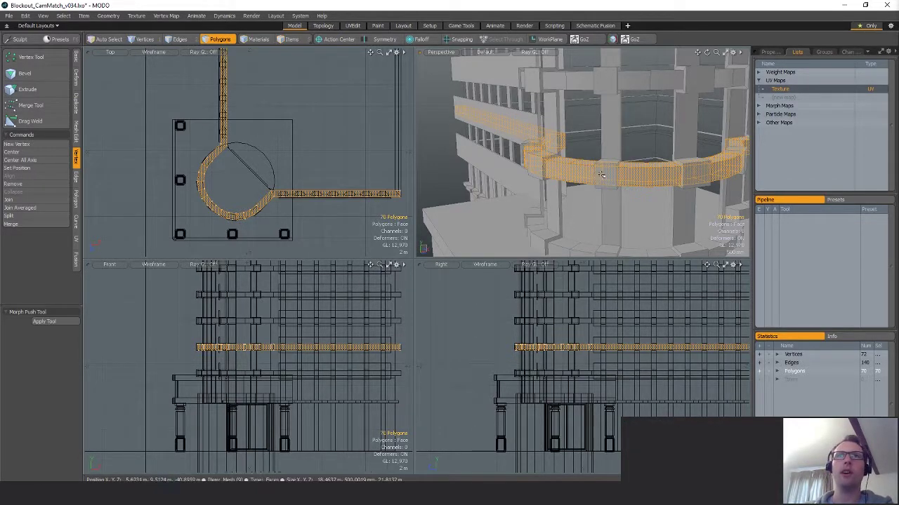
pyautogui.keyDown('alt'); pyautogui.moveTo(601, 175); pyautogui.dragTo(579, 171); pyautogui.keyUp('alt')
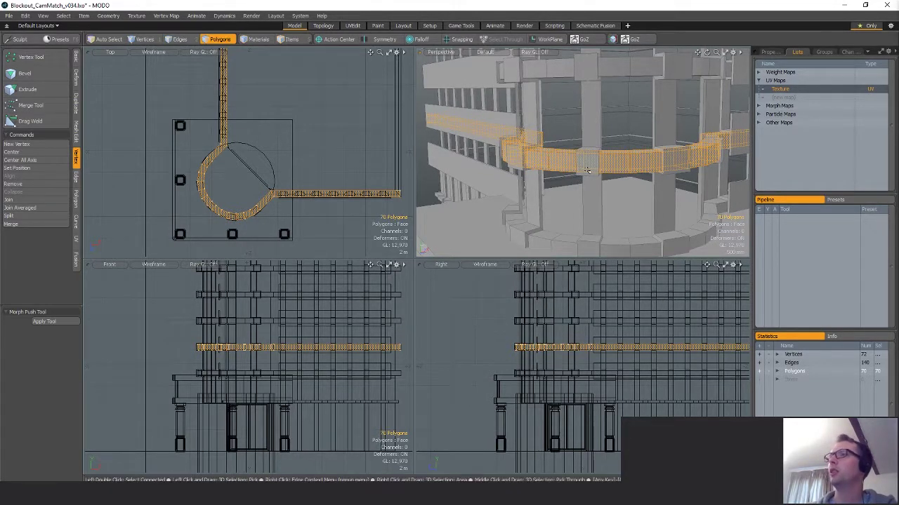
pyautogui.keyDown('alt'); pyautogui.moveTo(595, 191); pyautogui.dragTo(598, 144); pyautogui.keyUp('alt')
pyautogui.keyDown('alt'); pyautogui.scroll(-2, 637, 377); pyautogui.keyUp('alt')
pyautogui.keyDown('alt'); pyautogui.keyDown('shift'); pyautogui.moveTo(637, 377); pyautogui.dragTo(623, 396); pyautogui.keyUp('shift'); pyautogui.keyUp('alt')
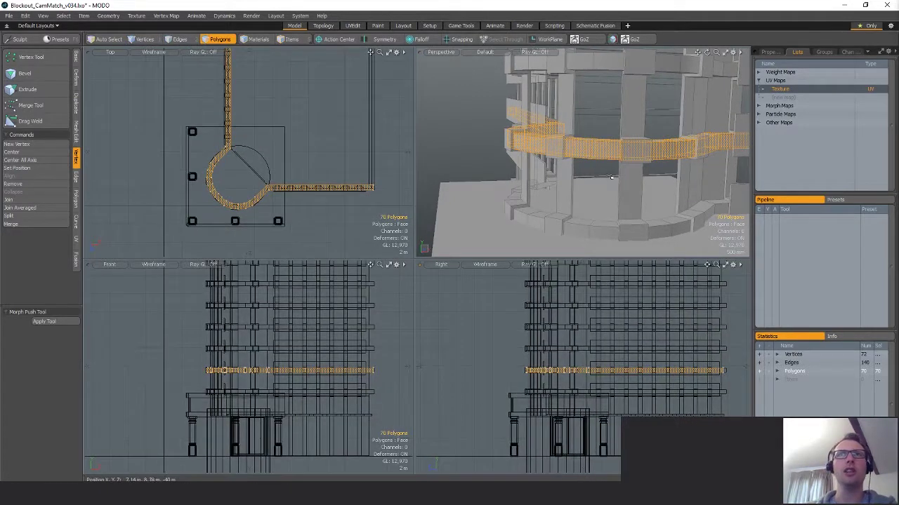
pyautogui.keyDown('alt'); pyautogui.moveTo(606, 155); pyautogui.dragTo(525, 179); pyautogui.keyUp('alt')
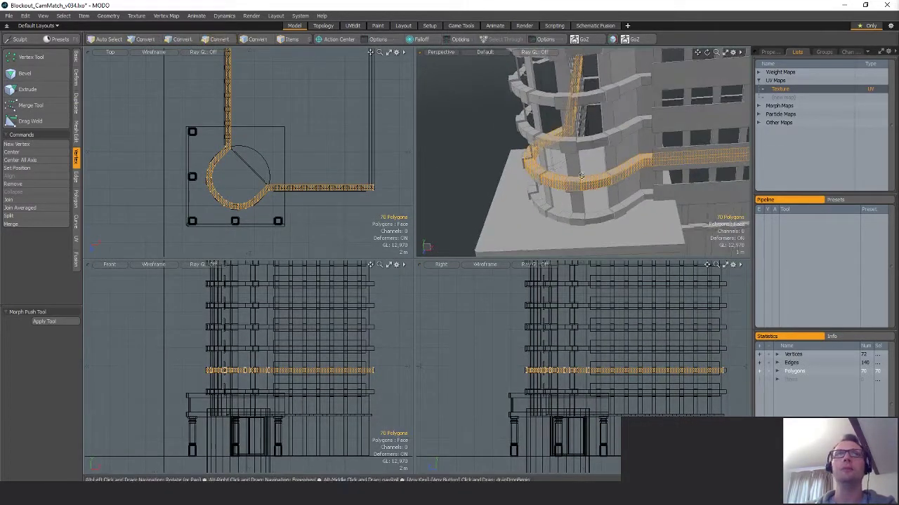
# Delete the two end-cap faces at the far ends of the ledge band.
pyautogui.scroll(-1, 330, 175)
pyautogui.click(316, 133)
pyautogui.keyDown('alt'); pyautogui.keyDown('shift'); pyautogui.moveTo(301, 61); pyautogui.dragTo(341, 91); pyautogui.keyUp('shift'); pyautogui.keyUp('alt')
pyautogui.press('Delete')
# Select the whole connected ledge band and open its Texture UV map in the UV Editor.
pyautogui.scroll(5, 315, 189)
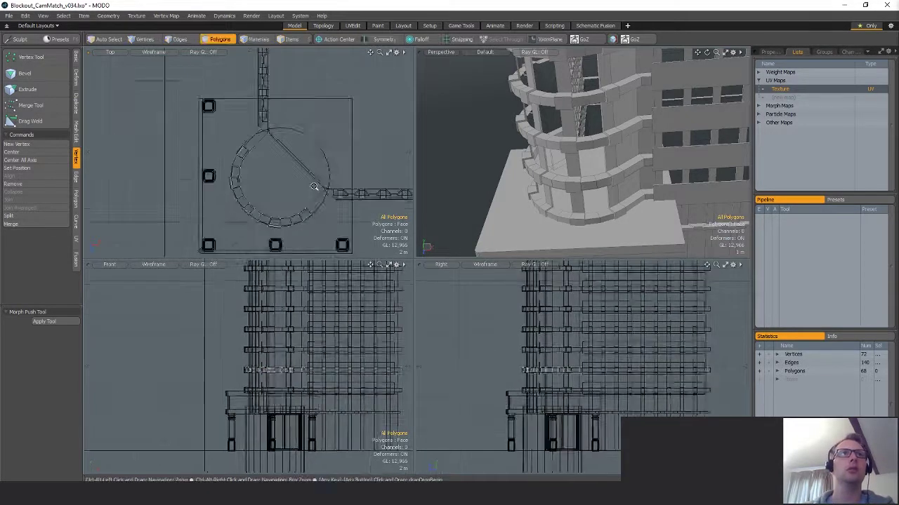
pyautogui.doubleClick(337, 204)
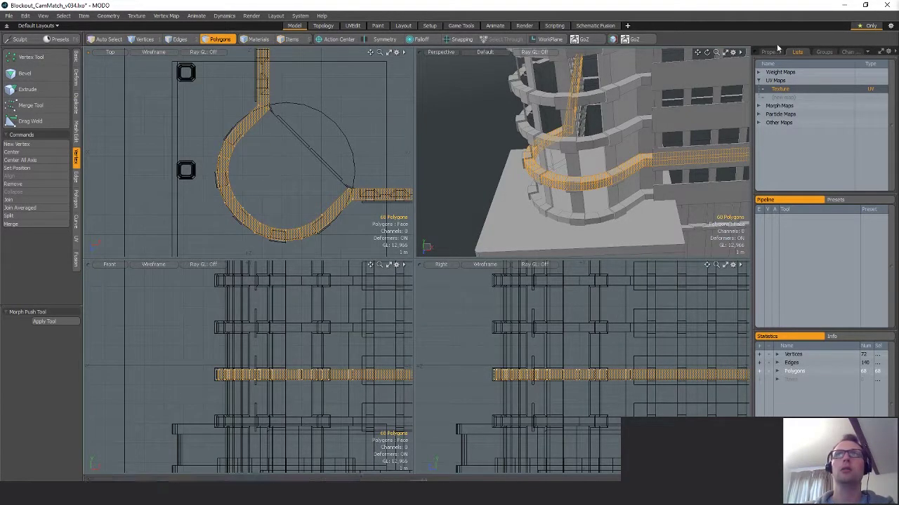
pyautogui.doubleClick(784, 89)
# Select the band's cross-section edge loop where the bay meets the wing and try to unwrap the band with UV Peeler.
pyautogui.press('2')
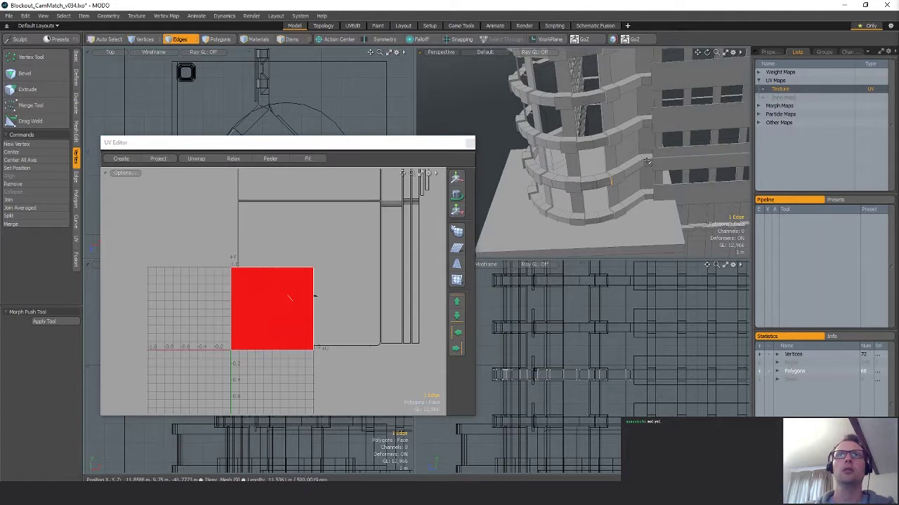
pyautogui.keyDown('alt'); pyautogui.moveTo(647, 162); pyautogui.dragTo(513, 123); pyautogui.keyUp('alt')
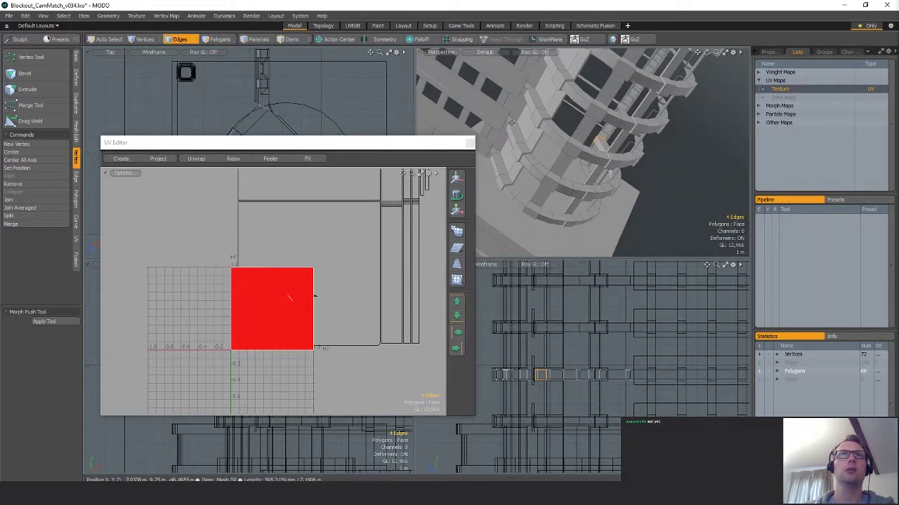
pyautogui.doubleClick(513, 124)
pyautogui.click(77, 240)
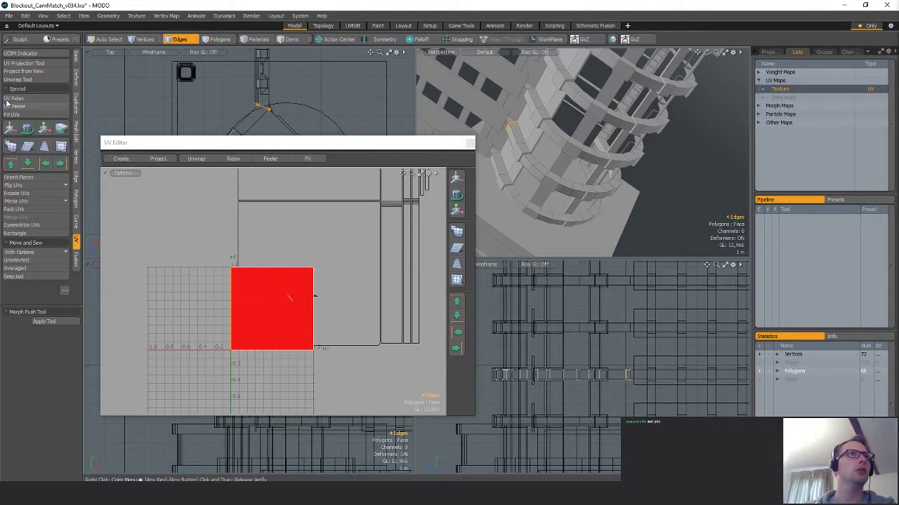
pyautogui.click(7, 103)
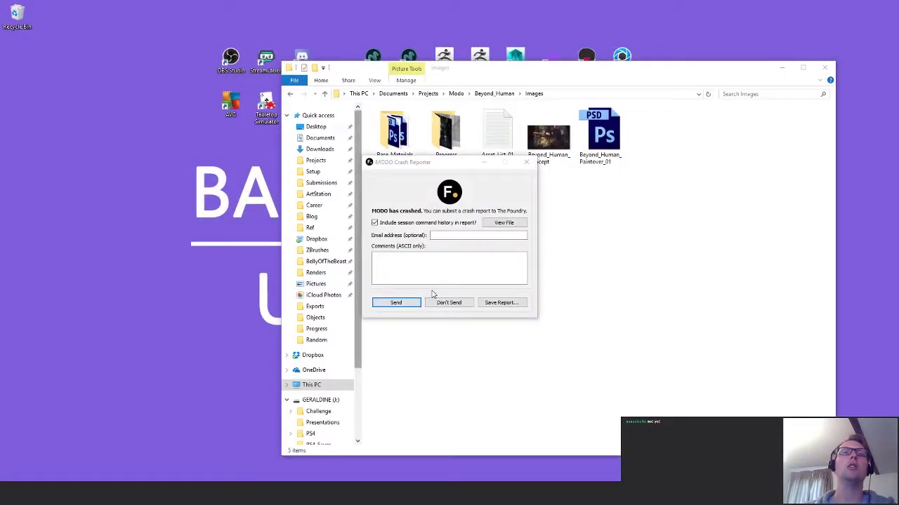
# Dismiss the MODO crash report without sending it and decline reloading the auto-saved scenes.
pyautogui.click(460, 307)
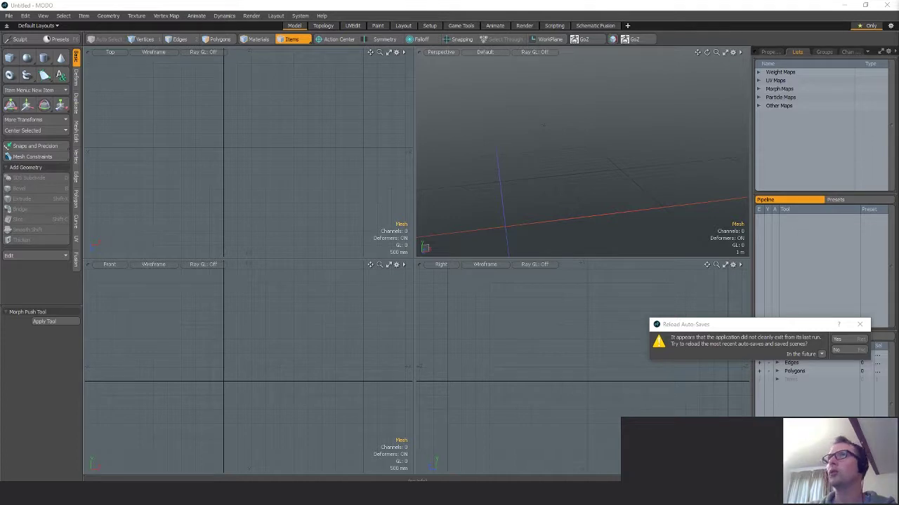
pyautogui.click(844, 350)
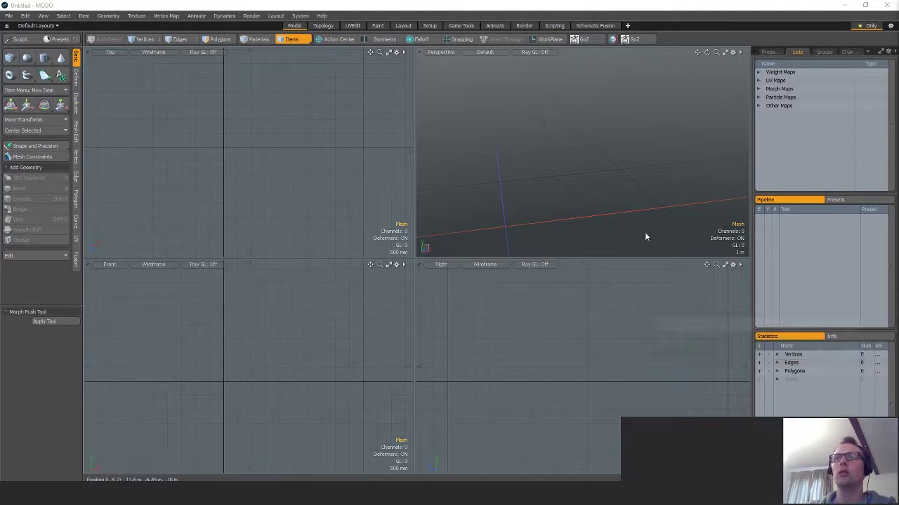
pyautogui.click(581, 140)
# Open the saved scene Blockout_CamMatch_v034.lxo from the Beyond_Human Objects folder.
pyautogui.hotkey('ctrl', 'o')
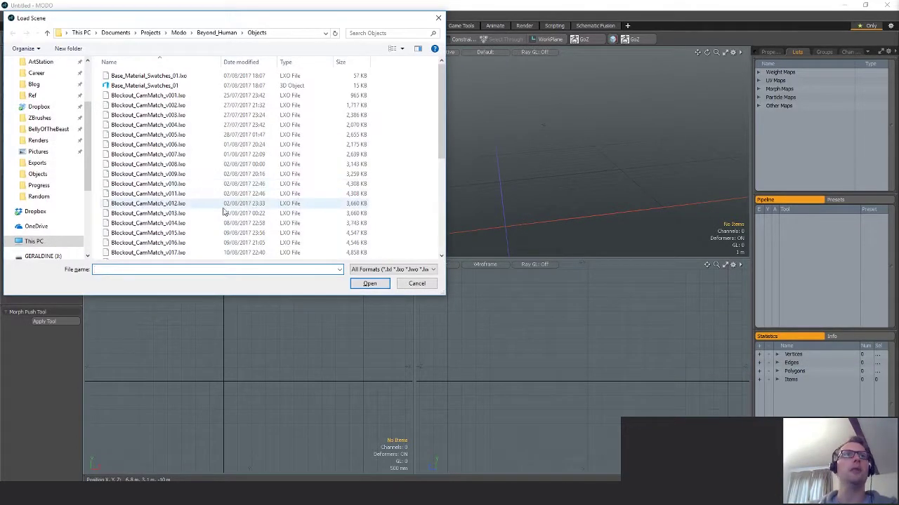
pyautogui.click(223, 207)
pyautogui.scroll(-7, 223, 208)
pyautogui.doubleClick(179, 246)
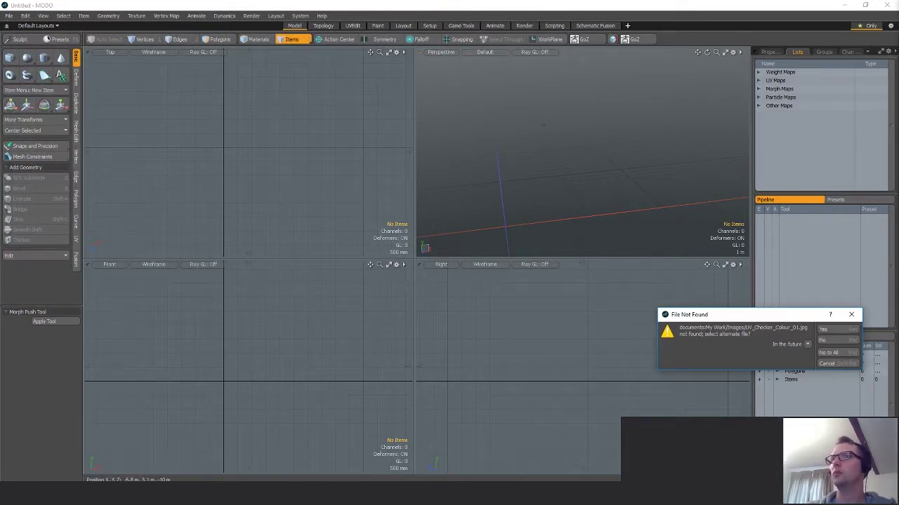
# Choose an alternate file from the Setup folder for the missing UV_Checker_Colour_01.jpg image.
pyautogui.click(828, 329)
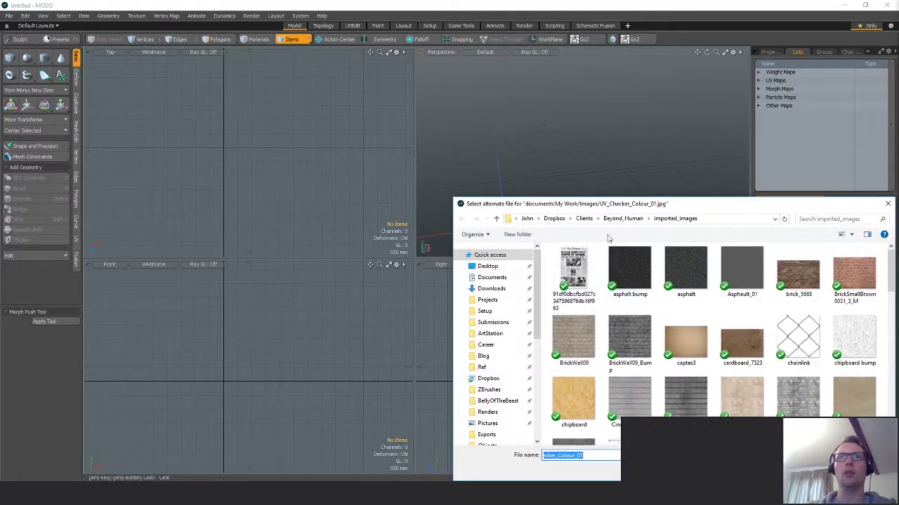
pyautogui.click(486, 312)
pyautogui.doubleClick(588, 408)
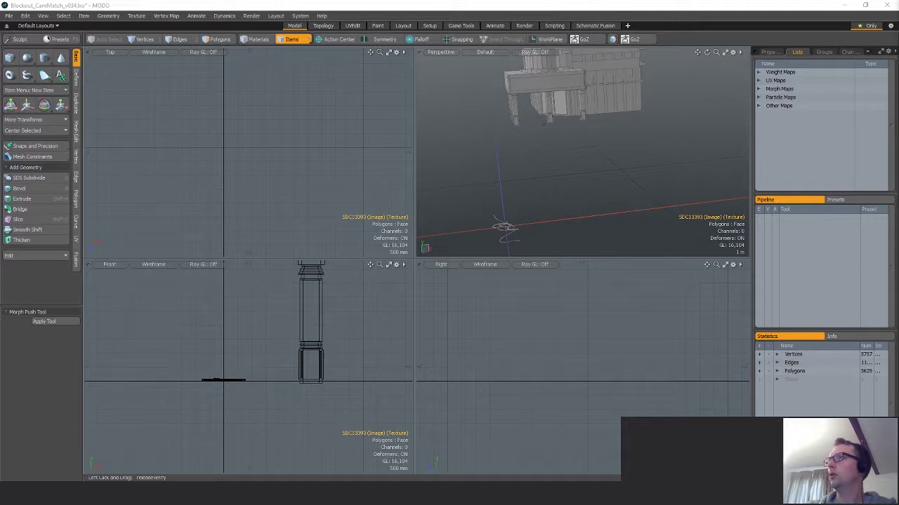
# Select the background building mesh and set it up for polygon selection around its round tower bay.
pyautogui.click(572, 124)
pyautogui.keyDown('alt'); pyautogui.keyDown('shift'); pyautogui.moveTo(571, 124); pyautogui.dragTo(582, 158); pyautogui.keyUp('shift'); pyautogui.keyUp('alt')
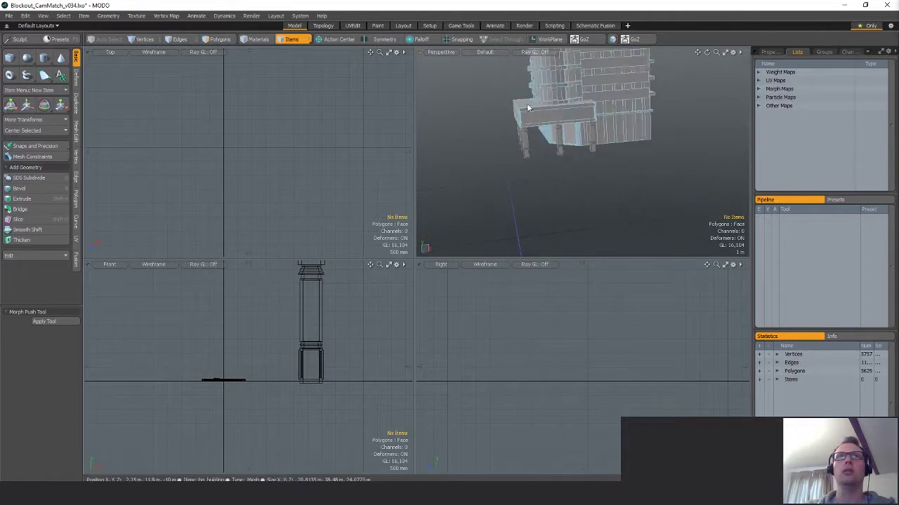
pyautogui.click(536, 123)
pyautogui.press('3')
pyautogui.doubleClick(536, 124)
pyautogui.hotkey('shift', 'a')
pyautogui.keyDown('alt'); pyautogui.moveTo(536, 123); pyautogui.dragTo(598, 217); pyautogui.keyUp('alt')
pyautogui.scroll(-3, 663, 219)
pyautogui.click(664, 216)
# Select three adjacent top faces of the lowest ledge ring around the tower bay, just above the entrance canopy.
pyautogui.click(600, 158)
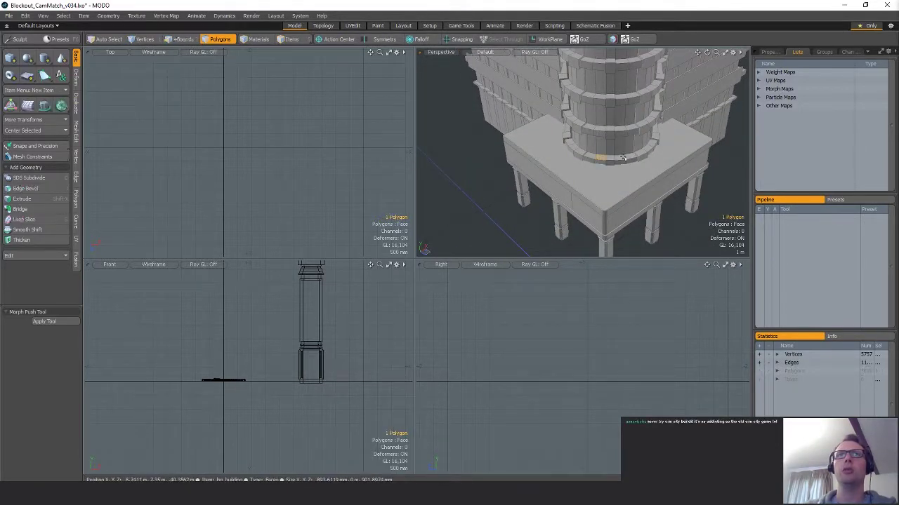
pyautogui.keyDown('shift'); pyautogui.click(621, 158); pyautogui.keyUp('shift')
pyautogui.keyDown('shift'); pyautogui.click(637, 155); pyautogui.keyUp('shift')
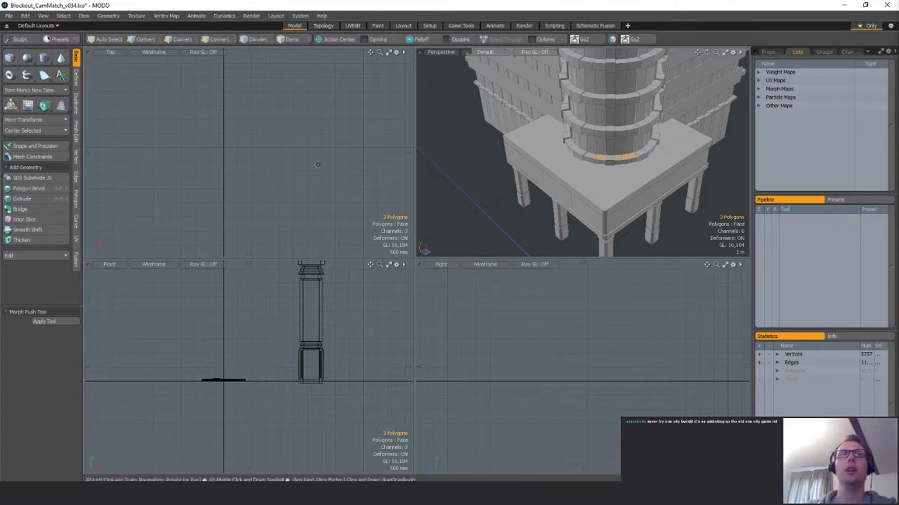
pyautogui.hotkey('shift', 'a')
# Select the remaining recessed top faces of the lowest ledge ring around the tower bay, leaving out the protruding blocks between them.
pyautogui.scroll(3, 536, 110)
pyautogui.keyDown('alt'); pyautogui.moveTo(523, 106); pyautogui.dragTo(585, 114); pyautogui.keyUp('alt')
pyautogui.moveTo(610, 172)
pyautogui.keyDown('shift'); pyautogui.mouseDown()
pyautogui.moveTo(671, 210)
pyautogui.moveTo(610, 194)
pyautogui.mouseUp(); pyautogui.keyUp('shift')
pyautogui.moveTo(665, 167)
pyautogui.keyDown('shift'); pyautogui.mouseDown()
pyautogui.moveTo(649, 150)
pyautogui.moveTo(572, 162)
pyautogui.mouseUp(); pyautogui.keyUp('shift')
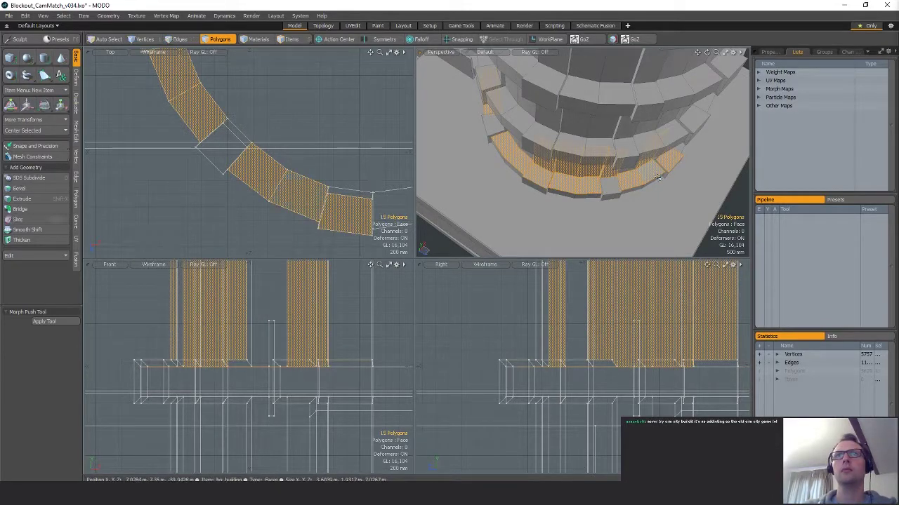
pyautogui.hotkey('ctrl', 'z')
pyautogui.keyDown('alt'); pyautogui.moveTo(671, 189); pyautogui.dragTo(679, 137); pyautogui.keyUp('alt')
pyautogui.keyDown('ctrl'); pyautogui.click(618, 131); pyautogui.keyUp('ctrl')
pyautogui.keyDown('ctrl'); pyautogui.click(661, 156); pyautogui.keyUp('ctrl')
pyautogui.moveTo(705, 99)
pyautogui.keyDown('alt'); pyautogui.mouseDown()
pyautogui.moveTo(686, 90)
pyautogui.moveTo(671, 120)
pyautogui.mouseUp(); pyautogui.keyUp('alt')
pyautogui.keyDown('shift'); pyautogui.click(662, 187); pyautogui.keyUp('shift')
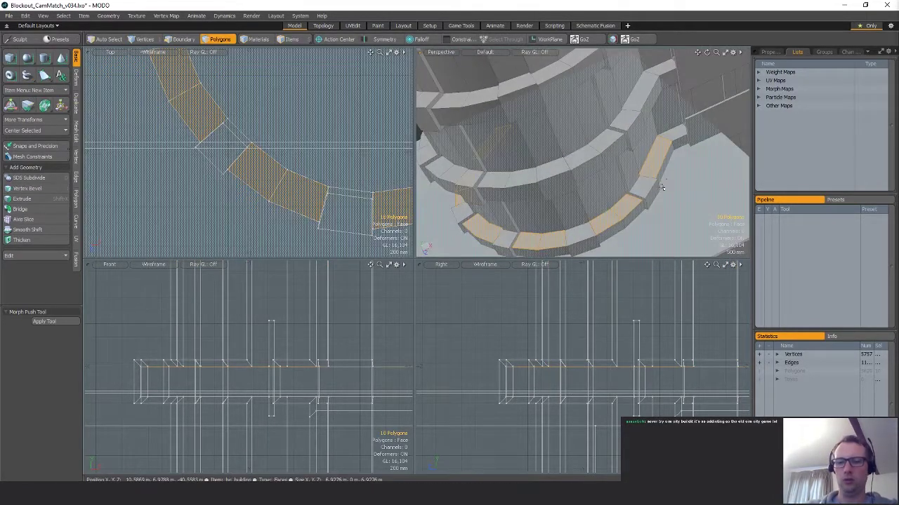
# Copy the selected ledge top faces into a separate new mesh and hide the background building.
pyautogui.hotkey('ctrl', 'z')
pyautogui.hotkey('ctrl', 'v')
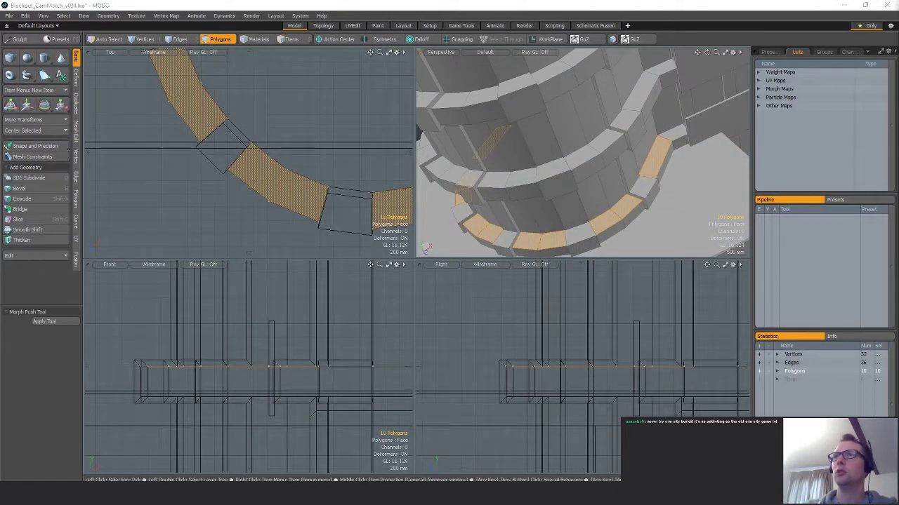
pyautogui.hotkey('shift', 'h')
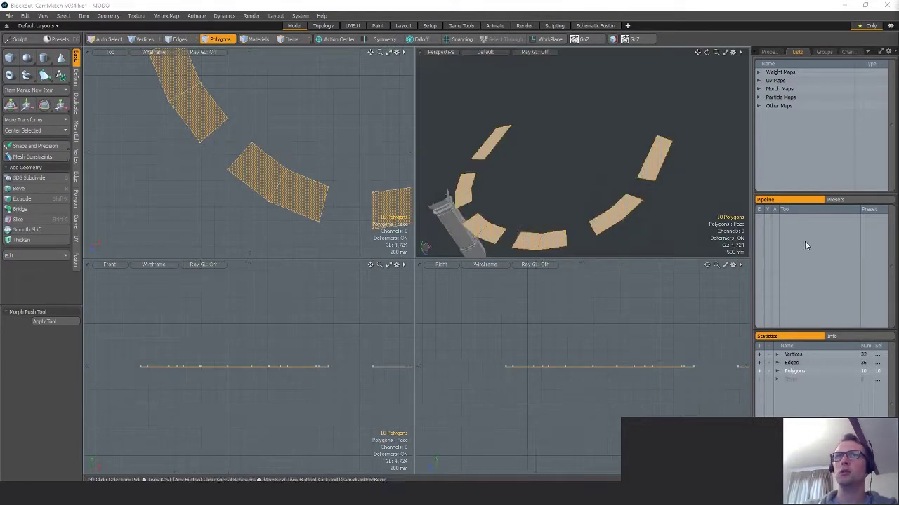
# Bridge the facing end edges of the two ledge pieces at the front-left of the tower curve.
pyautogui.press('2')
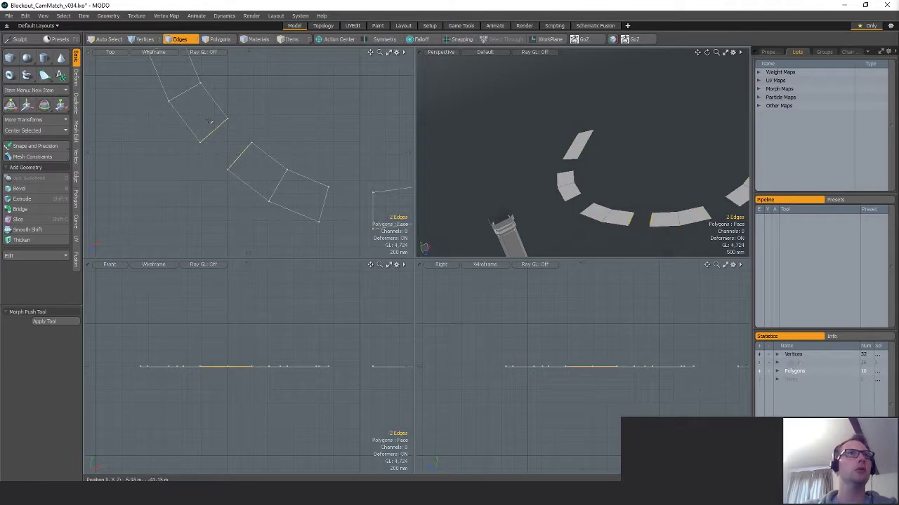
pyautogui.click(76, 178)
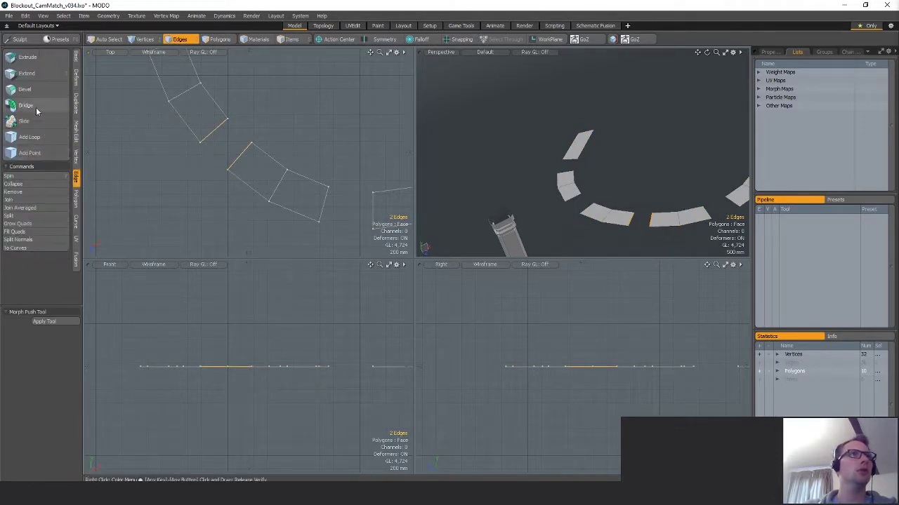
pyautogui.click(35, 106)
pyautogui.click(287, 175)
pyautogui.scroll(-3, 285, 175)
pyautogui.press('space')
# Bridge the gap between the joined front-left strip and the next ledge piece at the front of the curve.
pyautogui.moveTo(306, 186); pyautogui.dragTo(340, 157)
pyautogui.click(29, 121)
pyautogui.hotkey('ctrl', 'z')
pyautogui.hotkey('ctrl', 'z')
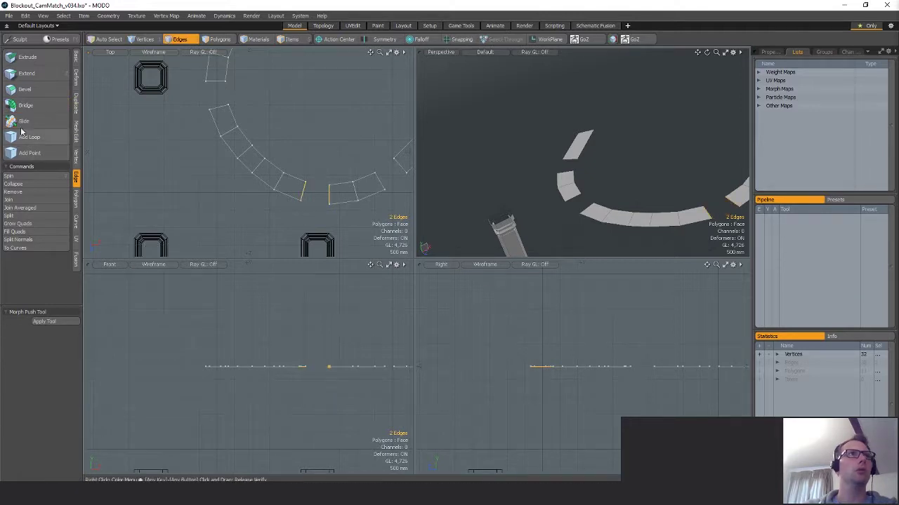
pyautogui.click(28, 106)
pyautogui.press('space')
# Bridge the remaining gaps on both sides of the tower curve to form one continuous strip.
pyautogui.moveTo(379, 183); pyautogui.dragTo(401, 166)
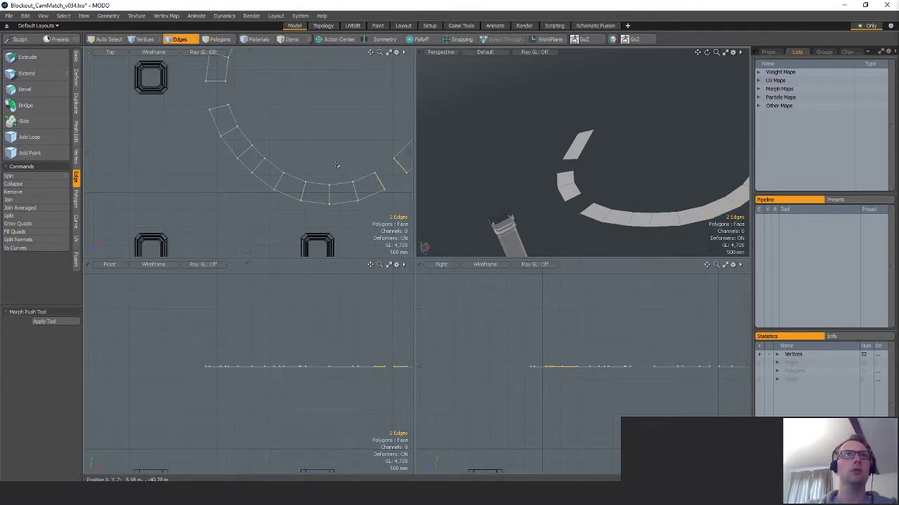
pyautogui.click(26, 107)
pyautogui.press('space')
pyautogui.moveTo(215, 79)
pyautogui.mouseDown()
pyautogui.moveTo(241, 118)
pyautogui.moveTo(220, 118)
pyautogui.moveTo(210, 135)
pyautogui.moveTo(223, 90)
pyautogui.mouseUp()
pyautogui.click(53, 111)
pyautogui.press('space')
pyautogui.scroll(4, 222, 136)
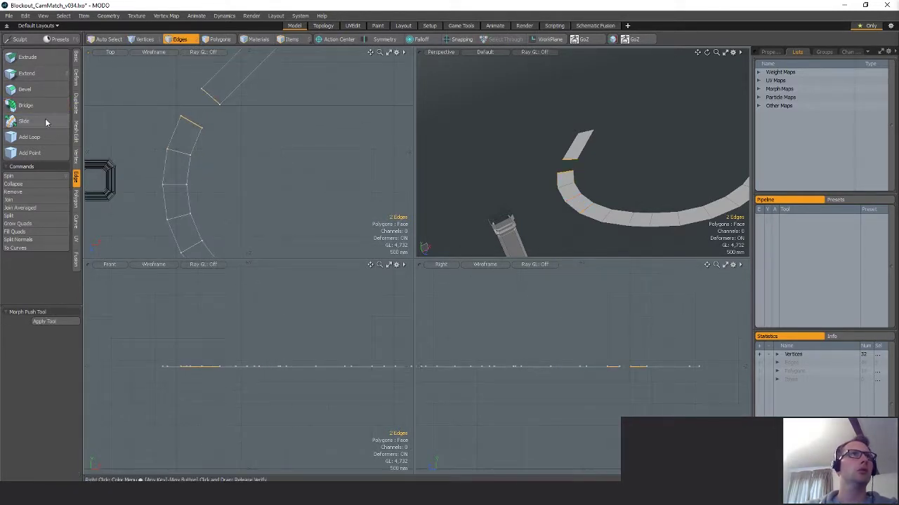
pyautogui.click(26, 106)
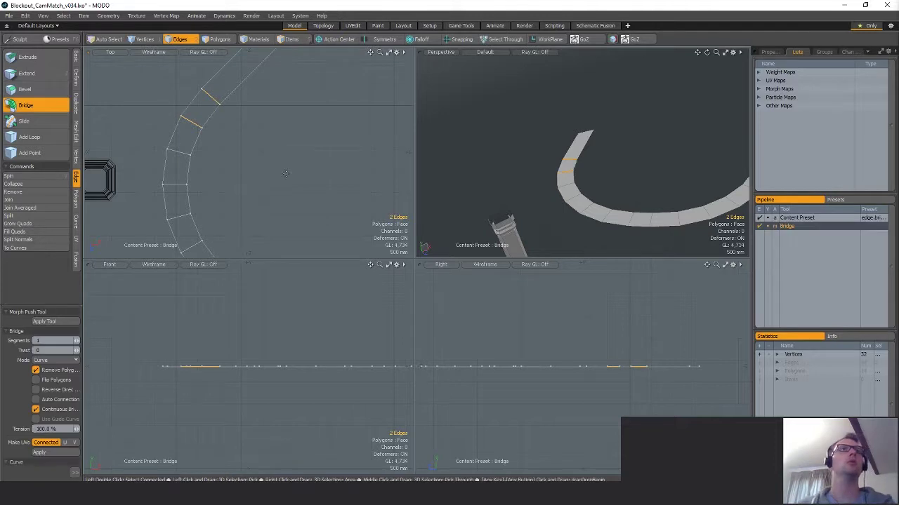
pyautogui.press('space')
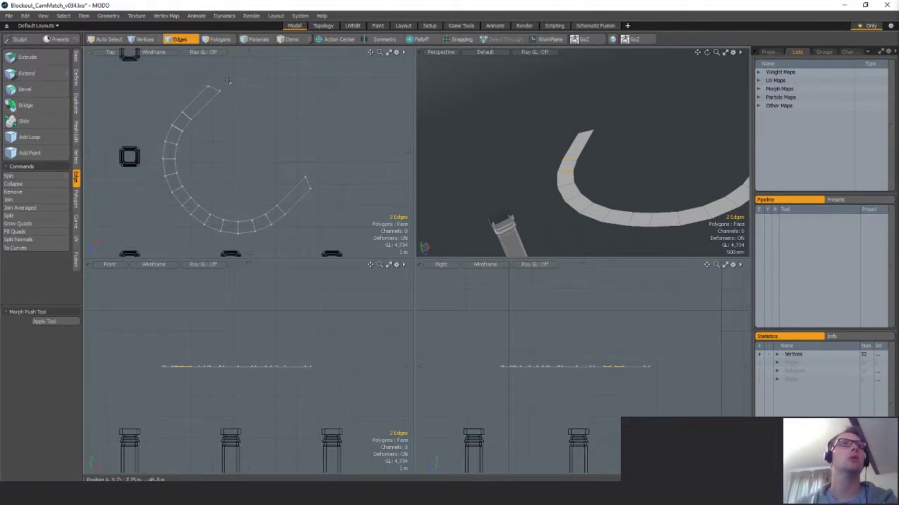
# Extend the strip's rear end edge along negative Z to run the full length of the side wing.
pyautogui.moveTo(228, 80); pyautogui.dragTo(253, 83, button='right')
pyautogui.keyDown('alt'); pyautogui.keyDown('shift'); pyautogui.moveTo(257, 86); pyautogui.dragTo(265, 204); pyautogui.keyUp('shift'); pyautogui.keyUp('alt')
pyautogui.hotkey('ctrl', 'space')
pyautogui.click(325, 208)
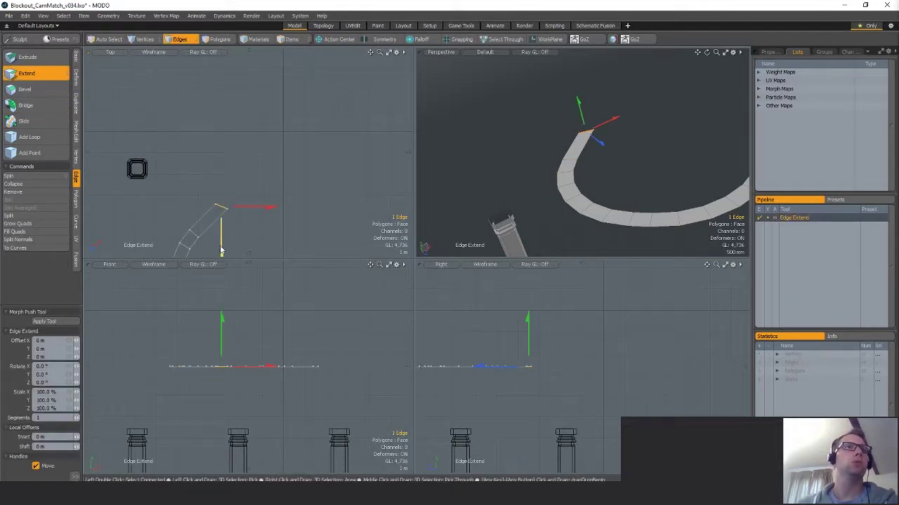
pyautogui.moveTo(220, 250); pyautogui.dragTo(221, 38)
pyautogui.keyDown('ctrl'); pyautogui.keyDown('alt'); pyautogui.moveTo(281, 162); pyautogui.dragTo(198, 179); pyautogui.keyUp('alt'); pyautogui.keyUp('ctrl')
pyautogui.moveTo(250, 168); pyautogui.dragTo(250, 102)
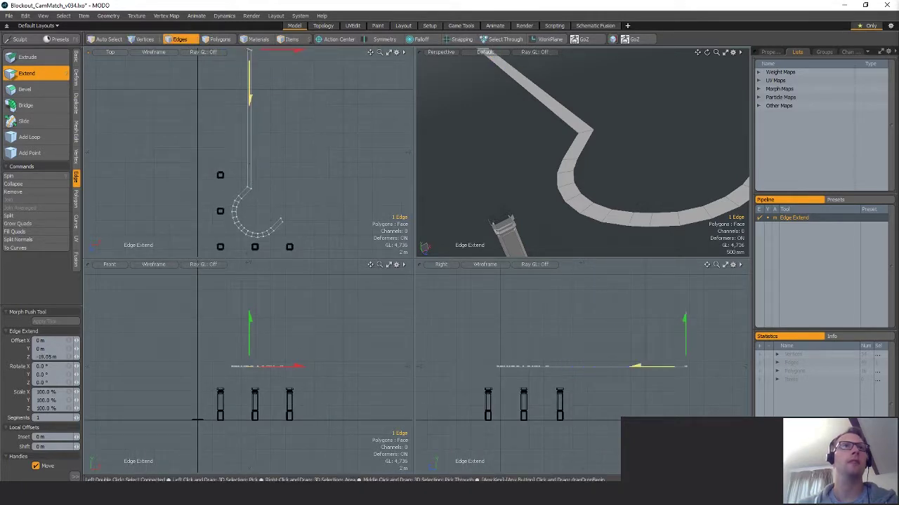
pyautogui.keyDown('alt'); pyautogui.keyDown('shift'); pyautogui.moveTo(271, 187); pyautogui.dragTo(262, 204); pyautogui.keyUp('shift'); pyautogui.keyUp('alt')
pyautogui.moveTo(241, 122); pyautogui.dragTo(242, 153)
pyautogui.keyDown('alt'); pyautogui.keyDown('shift'); pyautogui.moveTo(266, 183); pyautogui.dragTo(248, 147); pyautogui.keyUp('shift'); pyautogui.keyUp('alt')
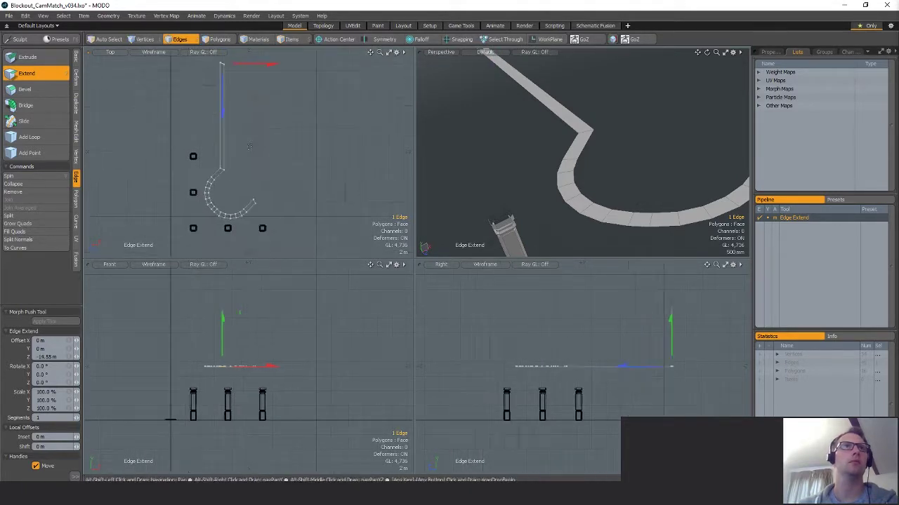
pyautogui.press('space')
# Extend the strip's other end edge along X for the front wing and scale that end edge straight.
pyautogui.moveTo(257, 186); pyautogui.dragTo(257, 210, button='right')
pyautogui.hotkey('ctrl', 'space')
pyautogui.click(343, 217)
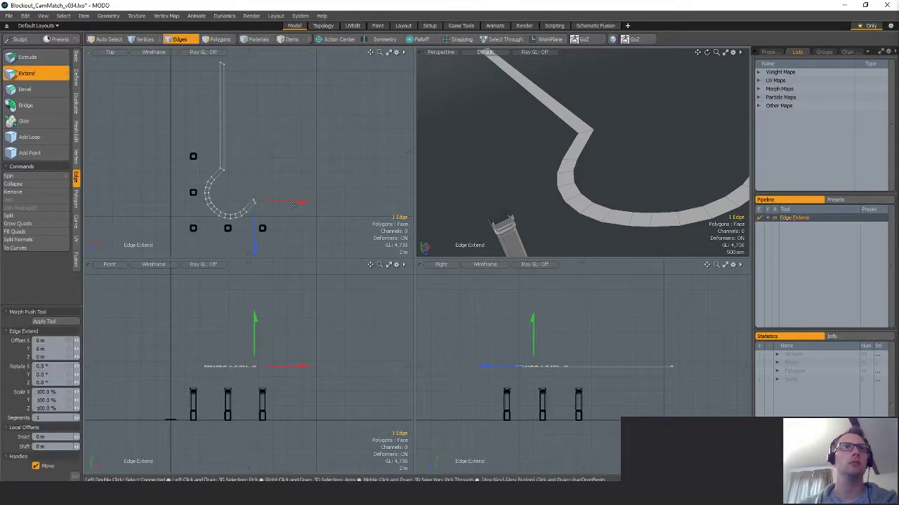
pyautogui.moveTo(283, 204)
pyautogui.mouseDown()
pyautogui.moveTo(387, 204)
pyautogui.moveTo(334, 207)
pyautogui.mouseUp()
pyautogui.press('r')
pyautogui.press('space')
# Scale the end edge of the side wing strip so it finishes square.
pyautogui.moveTo(177, 58); pyautogui.dragTo(212, 82, button='right')
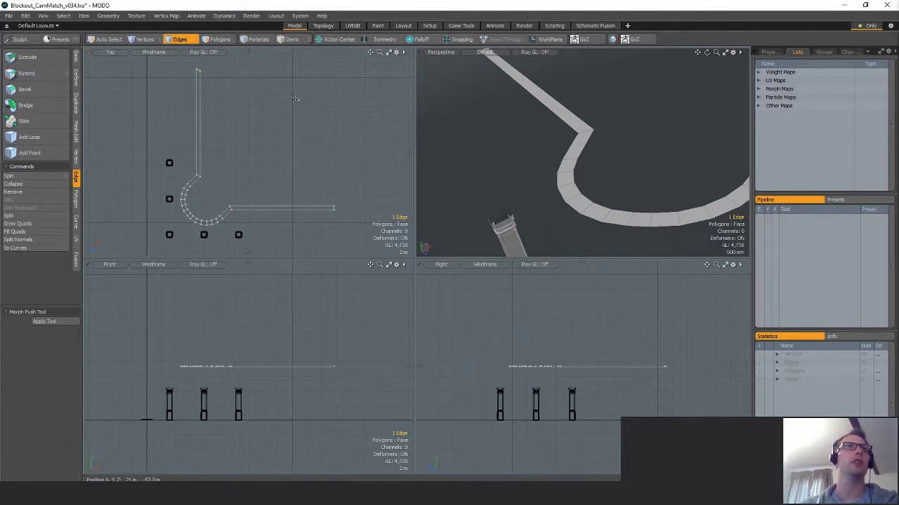
pyautogui.press('r')
pyautogui.keyDown('alt'); pyautogui.keyDown('shift'); pyautogui.moveTo(221, 89); pyautogui.dragTo(232, 137); pyautogui.keyUp('shift'); pyautogui.keyUp('alt')
pyautogui.press('space')
# Move the end edges of both wing strips to line up with the building's corners, and isolate the strip again.
pyautogui.keyDown('alt'); pyautogui.keyDown('shift'); pyautogui.moveTo(364, 246); pyautogui.dragTo(333, 202); pyautogui.keyUp('shift'); pyautogui.keyUp('alt')
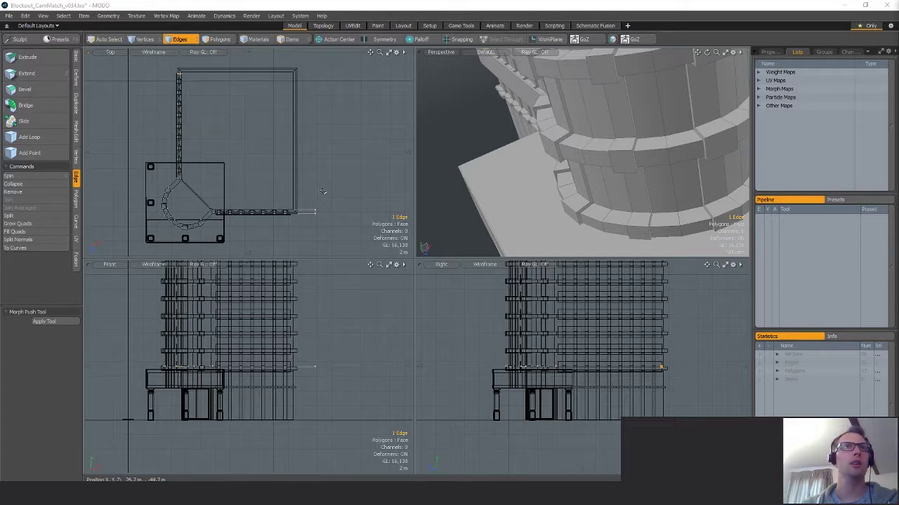
pyautogui.press('w')
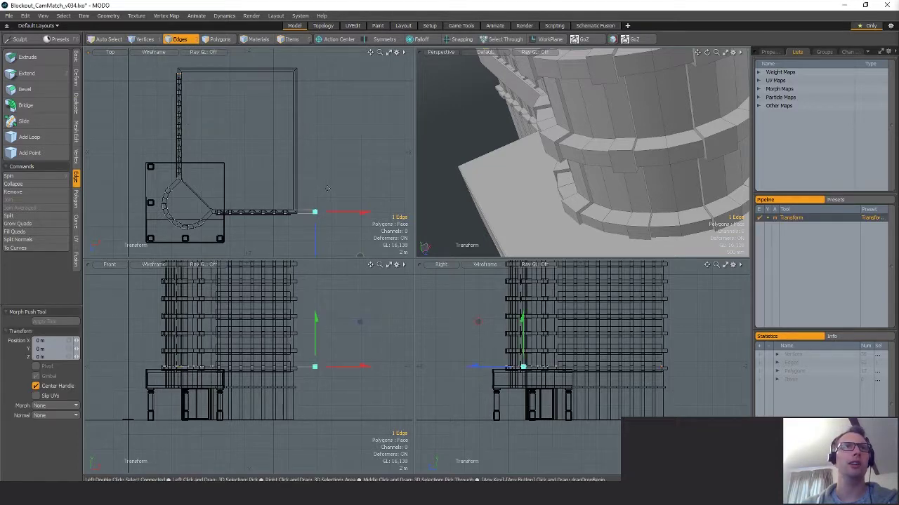
pyautogui.moveTo(344, 216); pyautogui.dragTo(327, 216)
pyautogui.keyDown('alt'); pyautogui.keyDown('shift'); pyautogui.moveTo(188, 68); pyautogui.dragTo(206, 115); pyautogui.keyUp('shift'); pyautogui.keyUp('alt')
pyautogui.press('q')
pyautogui.moveTo(206, 115)
pyautogui.mouseDown(button='right')
pyautogui.moveTo(161, 120)
pyautogui.moveTo(194, 151)
pyautogui.mouseUp(button='right')
pyautogui.press('w')
pyautogui.moveTo(199, 170); pyautogui.dragTo(230, 99)
pyautogui.press('q')
pyautogui.click(232, 169)
pyautogui.hotkey('shift', 'h')
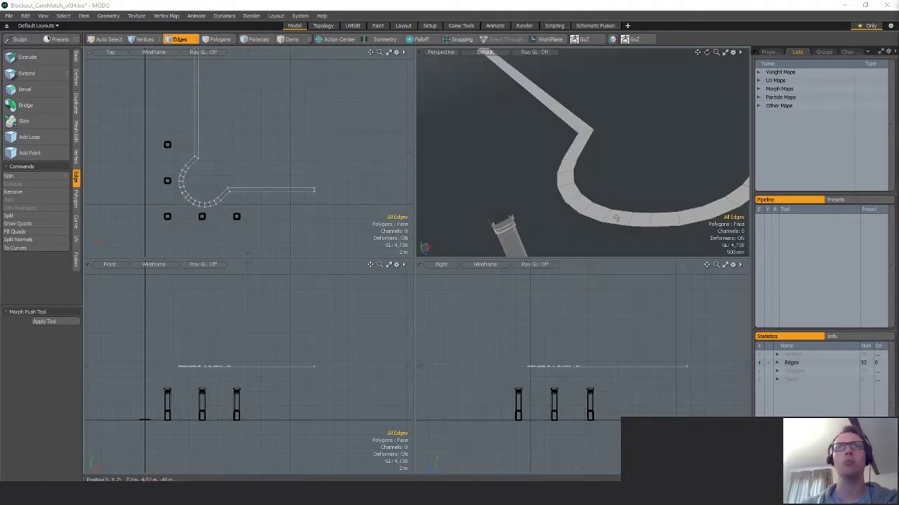
# Extend the strip's complete boundary edge loop downward by 500 mm to give the ledge band its side faces.
pyautogui.keyDown('alt'); pyautogui.moveTo(555, 212); pyautogui.dragTo(544, 197); pyautogui.keyUp('alt')
pyautogui.doubleClick(608, 217)
pyautogui.keyDown('alt'); pyautogui.keyDown('shift'); pyautogui.moveTo(652, 190); pyautogui.dragTo(611, 186); pyautogui.keyUp('shift'); pyautogui.keyUp('alt')
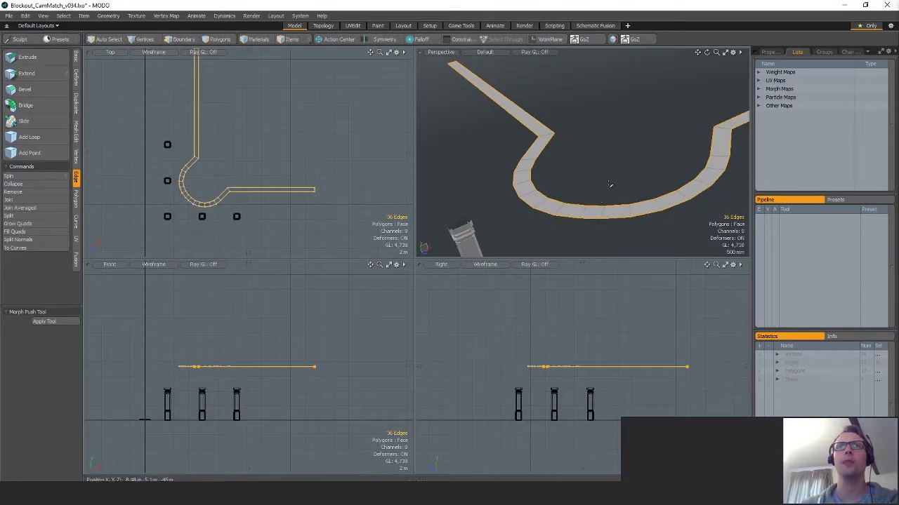
pyautogui.press('z')
pyautogui.moveTo(607, 318); pyautogui.dragTo(608, 322)
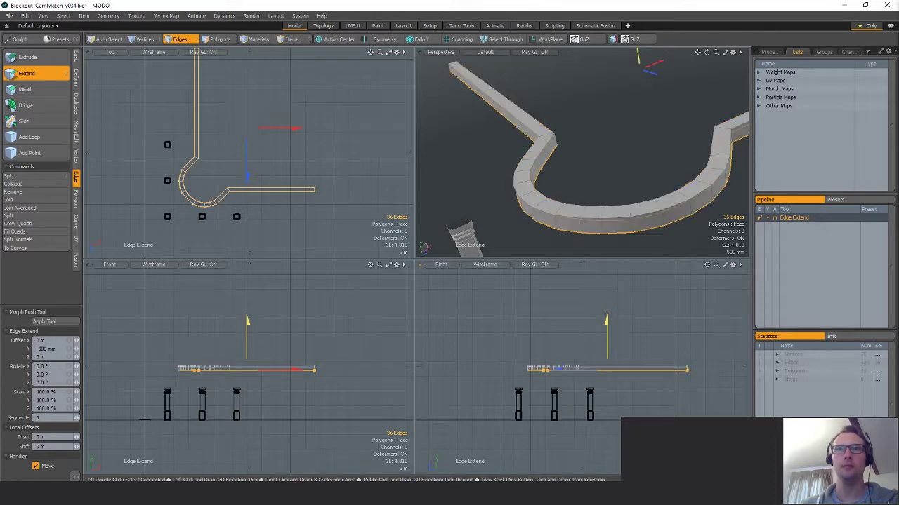
pyautogui.keyDown('alt'); pyautogui.moveTo(608, 212); pyautogui.dragTo(611, 189); pyautogui.keyUp('alt')
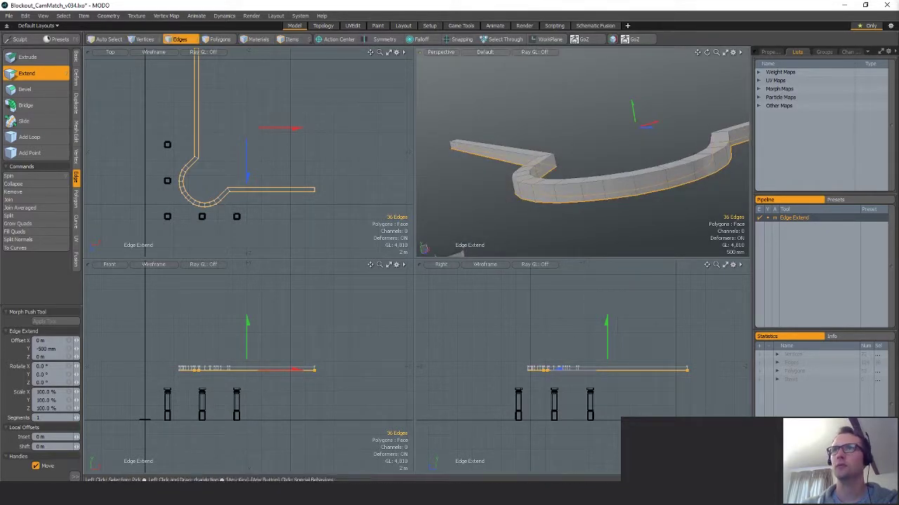
# Show the building again and move the whole ledge band up 2.4 m to the next ledge level.
pyautogui.press('u')
pyautogui.scroll(3, 594, 230)
pyautogui.keyDown('alt'); pyautogui.moveTo(594, 231); pyautogui.dragTo(610, 208); pyautogui.keyUp('alt')
pyautogui.press('q')
pyautogui.click(613, 172)
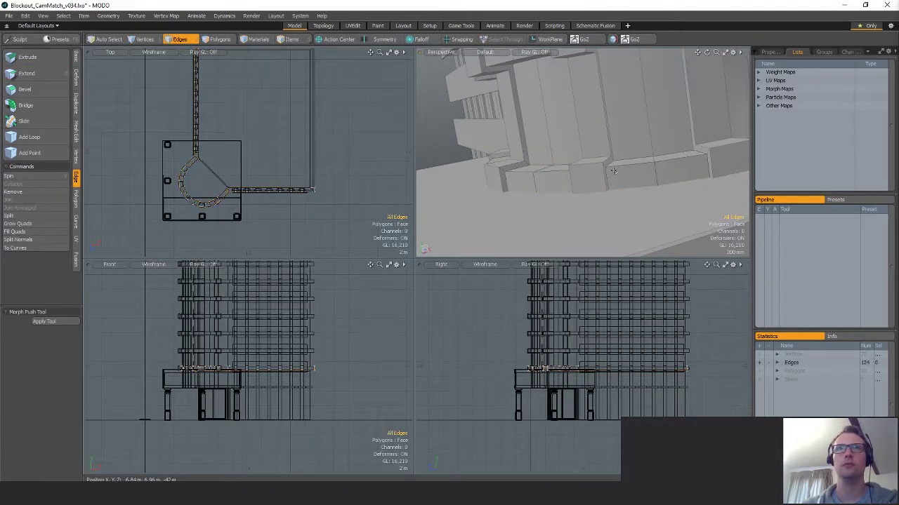
pyautogui.press('3')
pyautogui.doubleClick(614, 172)
pyautogui.press('w')
pyautogui.scroll(5, 635, 361)
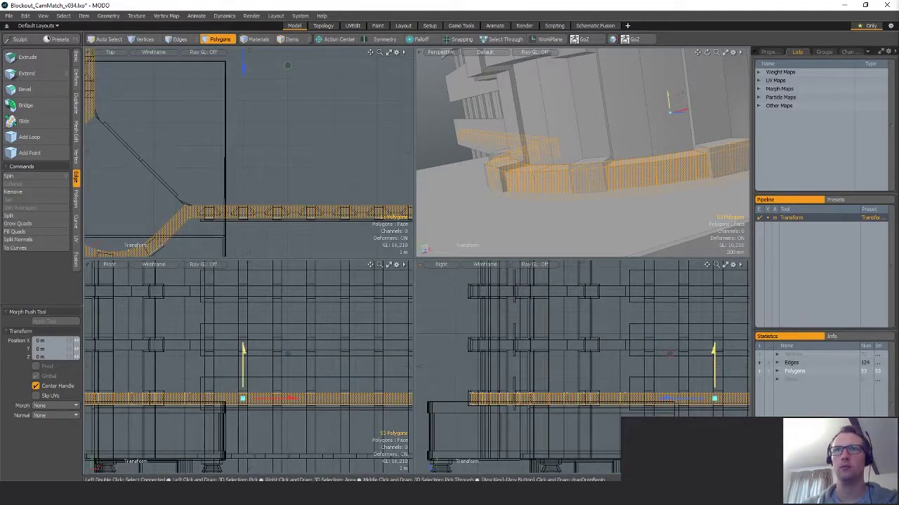
pyautogui.moveTo(714, 349); pyautogui.dragTo(713, 297)
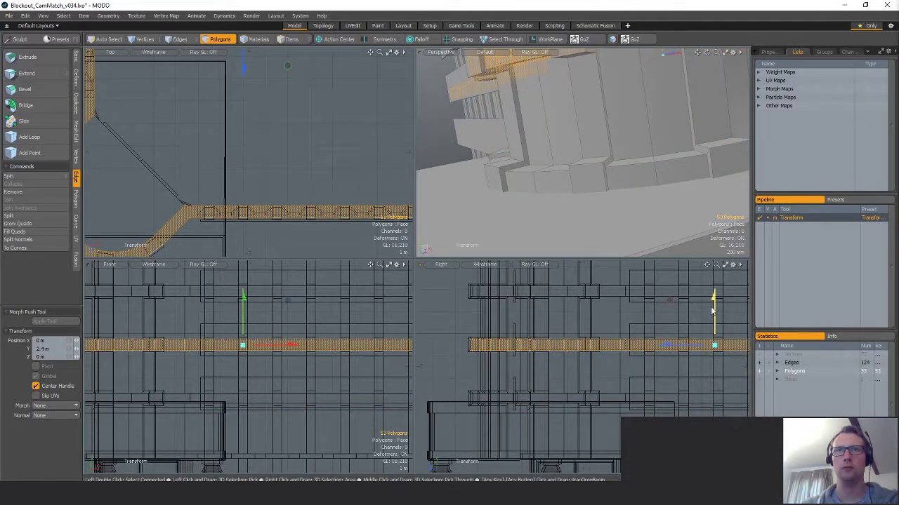
pyautogui.press('space')
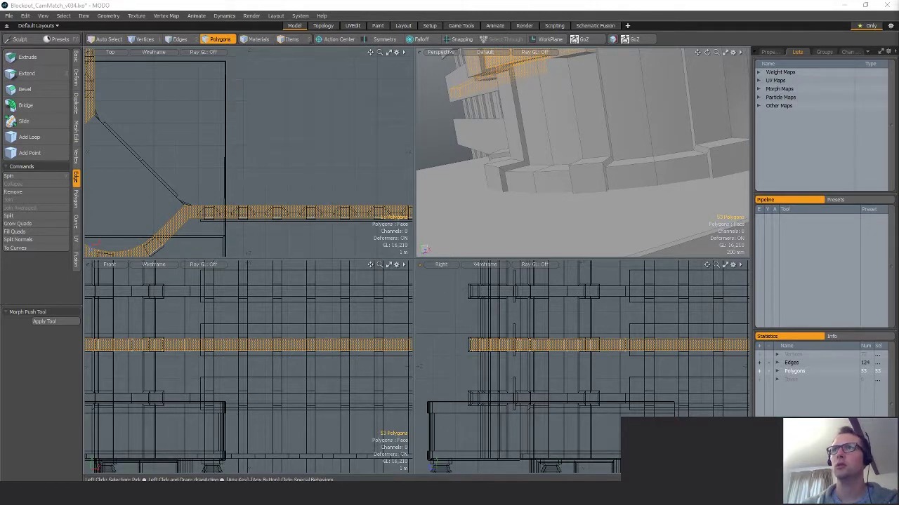
# Isolate the ledge band, loop-slice its side faces halfway up and delete the lower half.
pyautogui.hotkey('shift', 'h')
pyautogui.keyDown('alt'); pyautogui.moveTo(588, 115); pyautogui.dragTo(572, 228); pyautogui.keyUp('alt')
pyautogui.moveTo(507, 94); pyautogui.dragTo(537, 82)
pyautogui.hotkey('alt', 'c')
pyautogui.click(60, 383)
pyautogui.press('space')
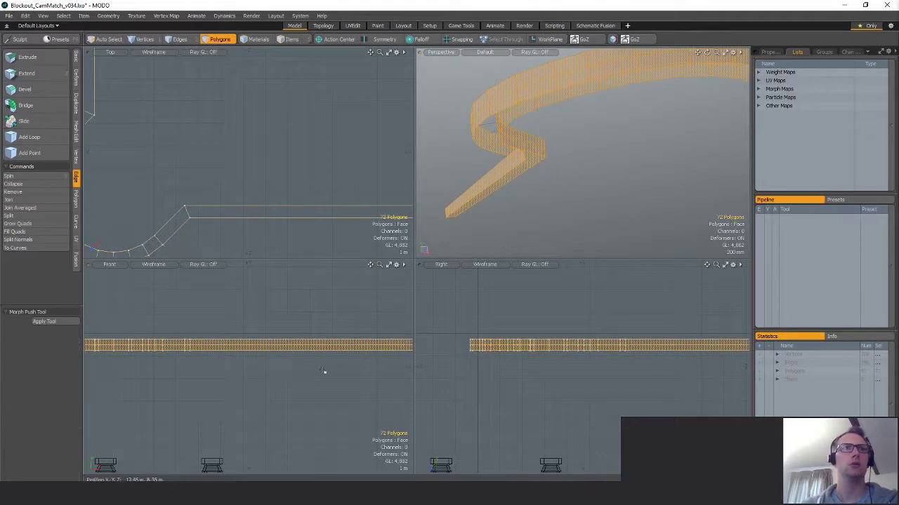
pyautogui.scroll(-1, 319, 372)
pyautogui.hotkey('ctrl', 'z')
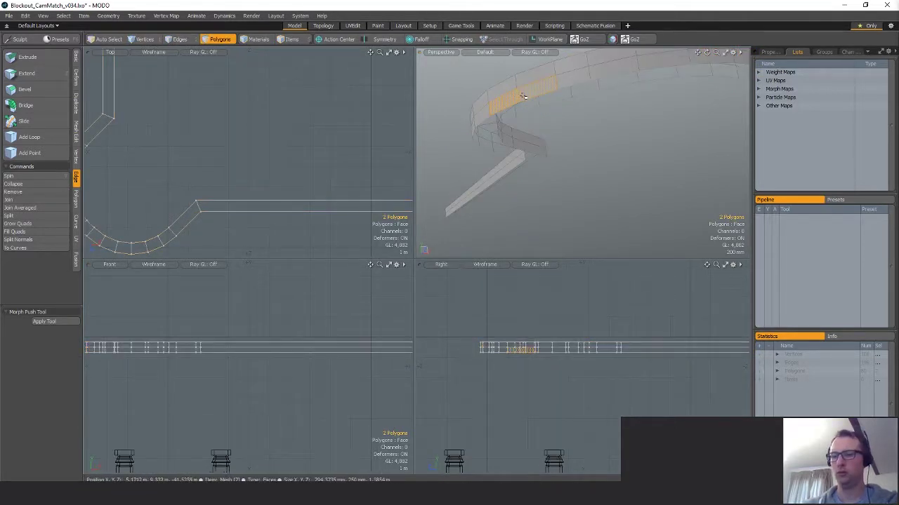
# Mirror the remaining upper half of the band across the Y axis about its lower edge, with grid snapping off and vertex snapping on.
pyautogui.hotkey('shift', 'v')
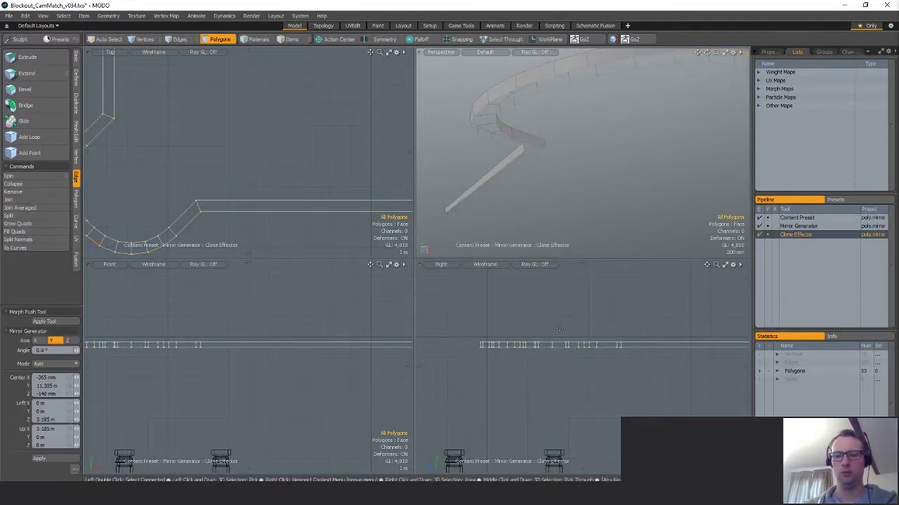
pyautogui.scroll(4, 566, 340)
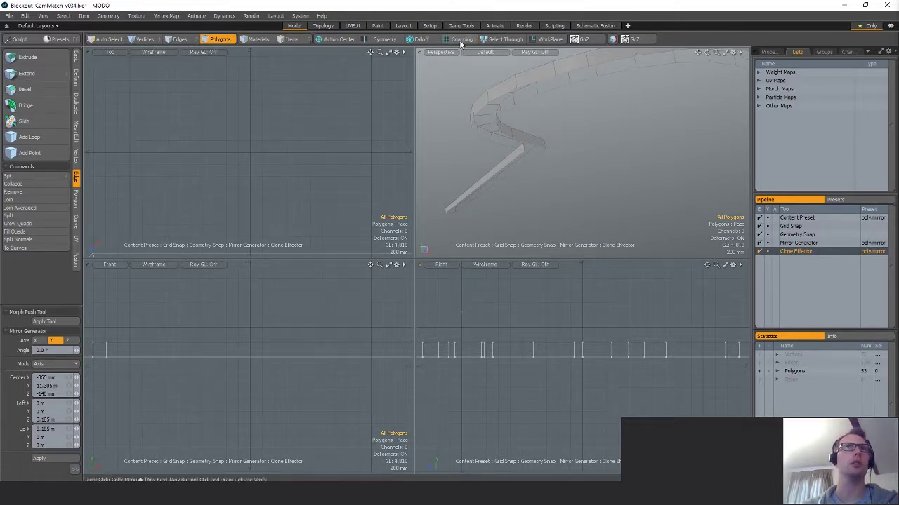
pyautogui.click(75, 469)
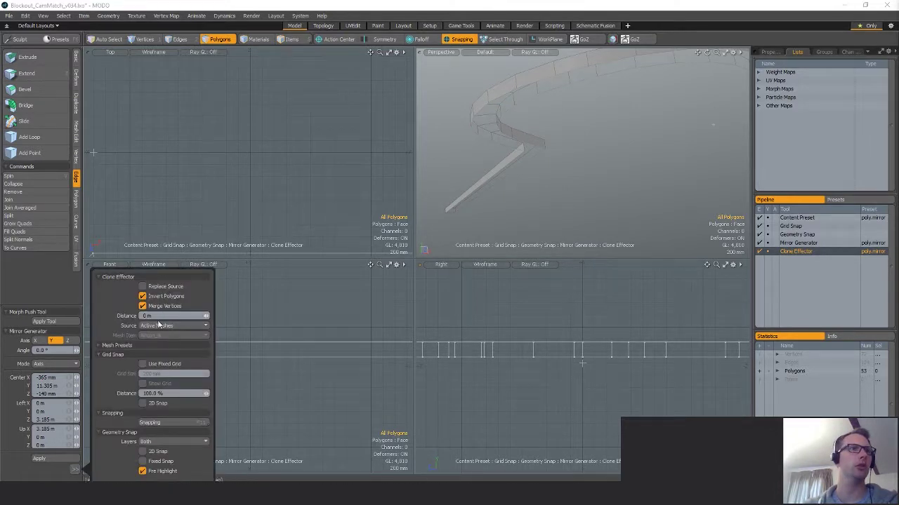
pyautogui.click(165, 422)
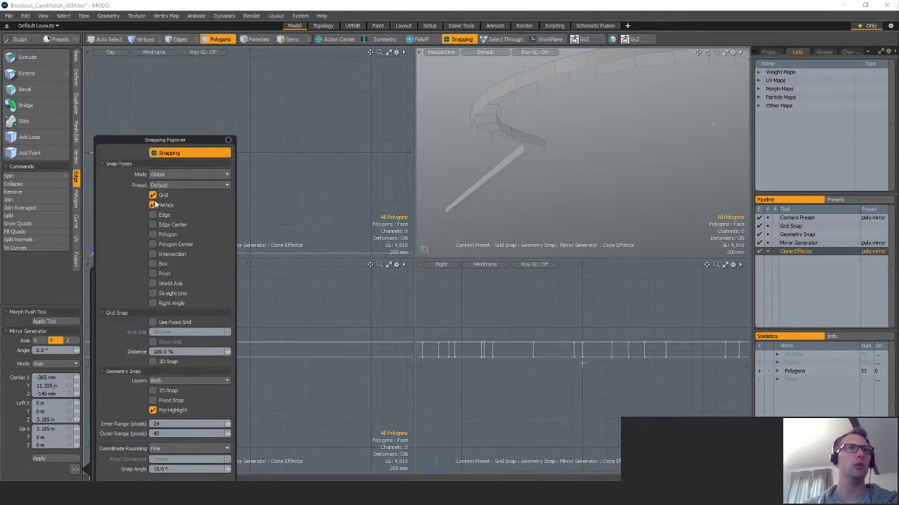
pyautogui.click(152, 195)
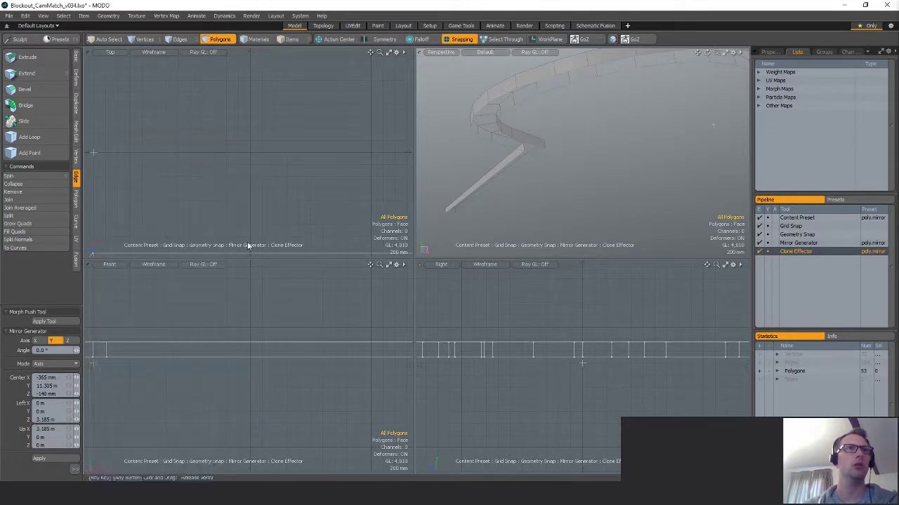
pyautogui.click(533, 357)
pyautogui.click(54, 341)
pyautogui.press('space')
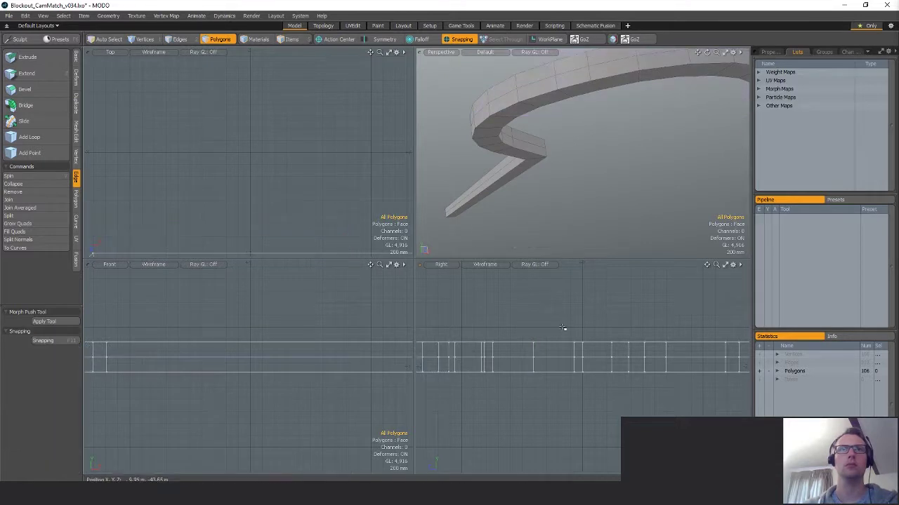
# Remove the edge loop running halfway up the ledge band's side faces.
pyautogui.press('2')
pyautogui.doubleClick(536, 83)
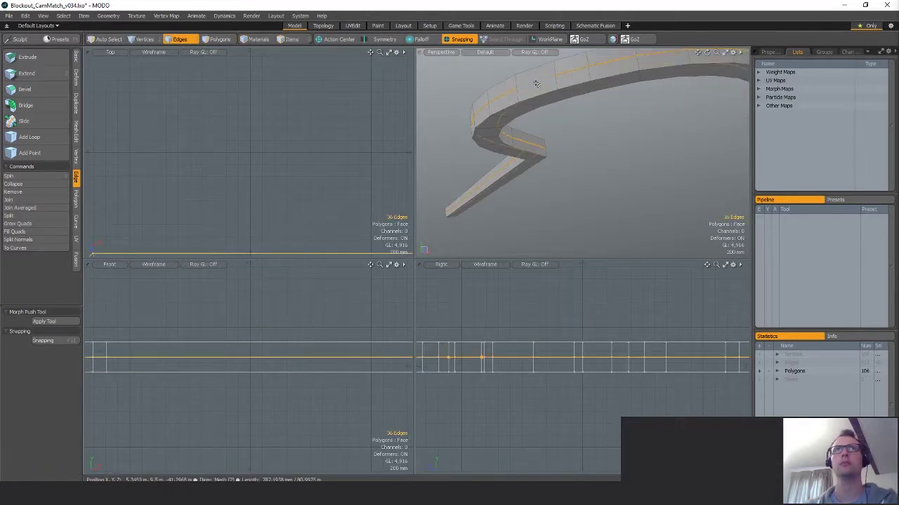
pyautogui.press('BackSpace')
pyautogui.keyDown('alt'); pyautogui.moveTo(573, 144); pyautogui.dragTo(621, 130); pyautogui.keyUp('alt')
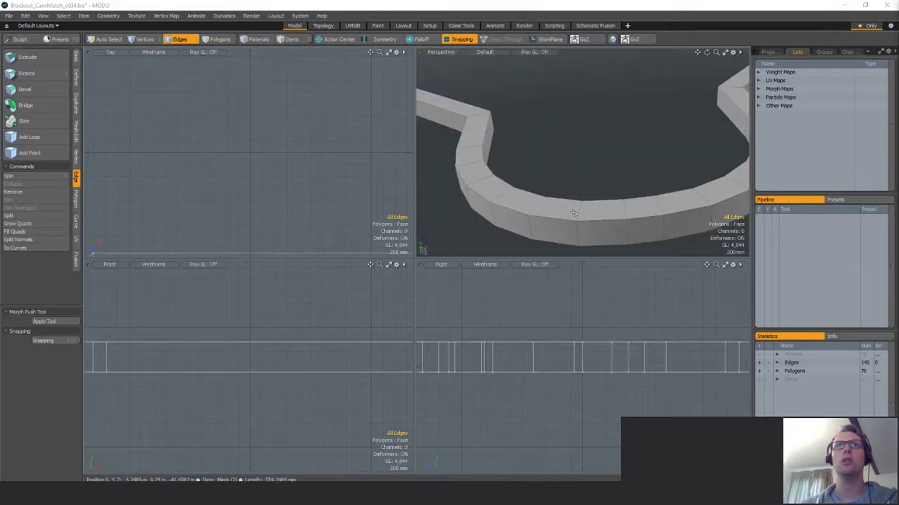
# Delete the end-cap polygons at the far ends of the ledge band's two straight wings.
pyautogui.press('3')
pyautogui.keyDown('alt'); pyautogui.moveTo(512, 146); pyautogui.dragTo(588, 166); pyautogui.keyUp('alt')
pyautogui.press('l')
pyautogui.press('BackSpace')
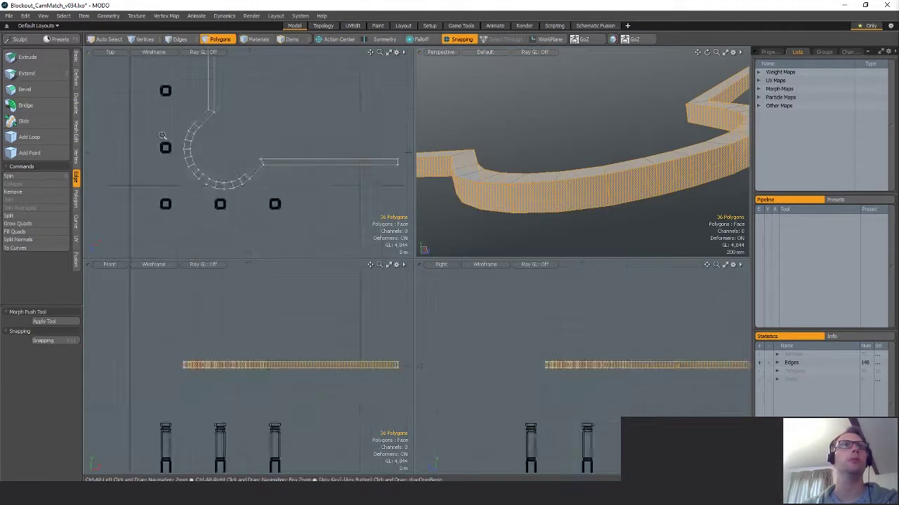
pyautogui.scroll(-3, 295, 217)
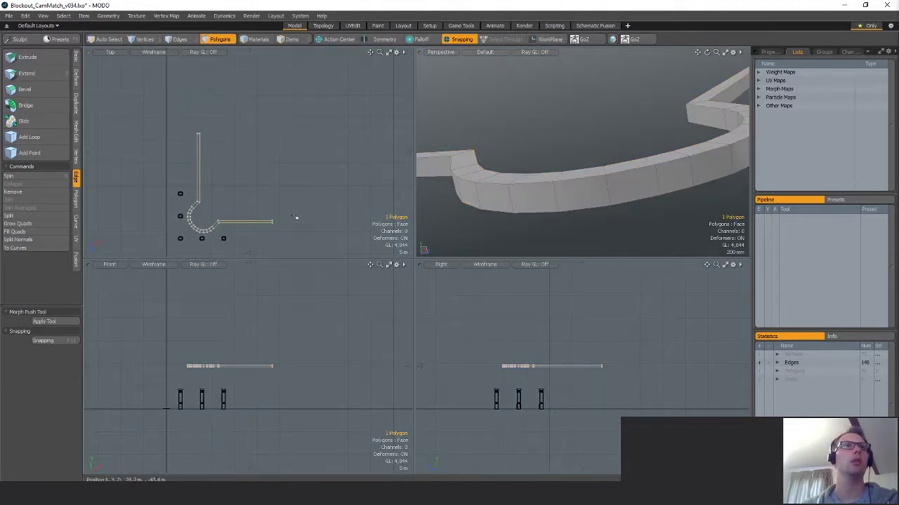
pyautogui.keyDown('shift'); pyautogui.moveTo(274, 188); pyautogui.dragTo(275, 247, button='right'); pyautogui.keyUp('shift')
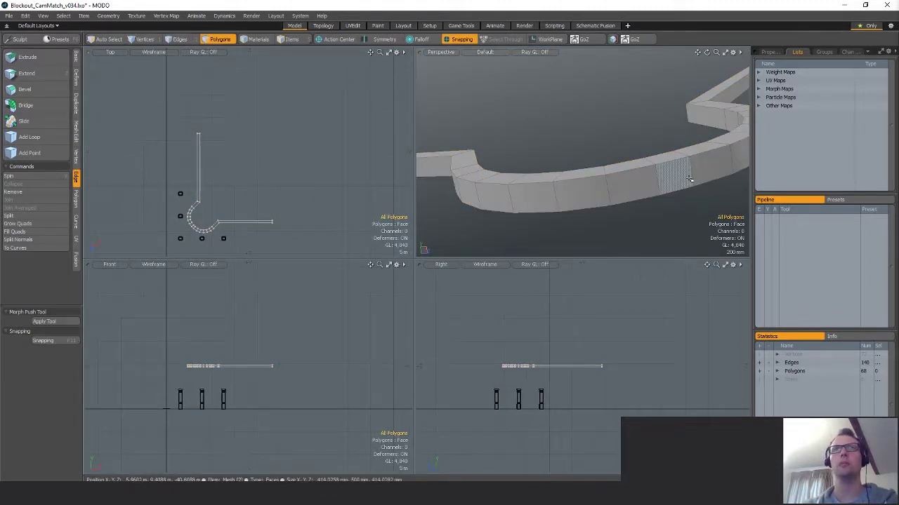
# Delete the loop of hidden back faces along the inner side of the ledge band.
pyautogui.click(710, 117)
pyautogui.press('l')
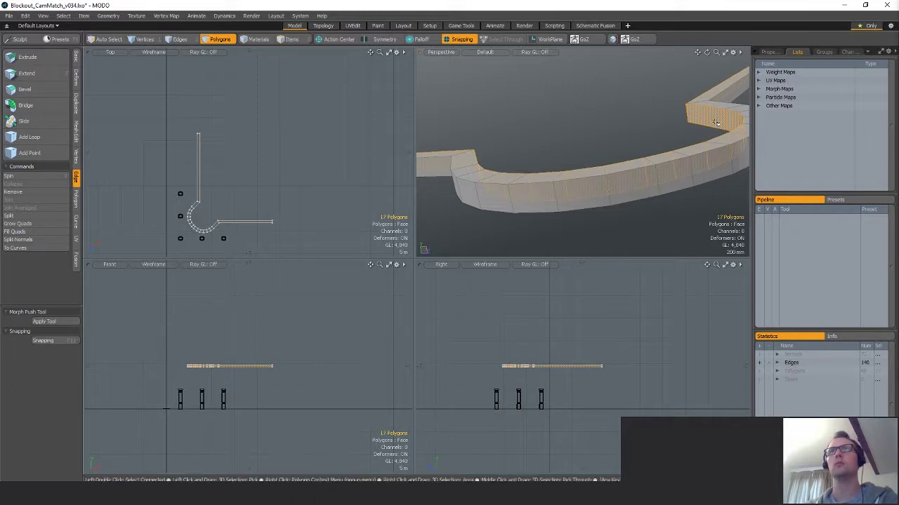
pyautogui.press('Delete')
pyautogui.keyDown('alt'); pyautogui.moveTo(668, 222); pyautogui.dragTo(688, 215); pyautogui.keyUp('alt')
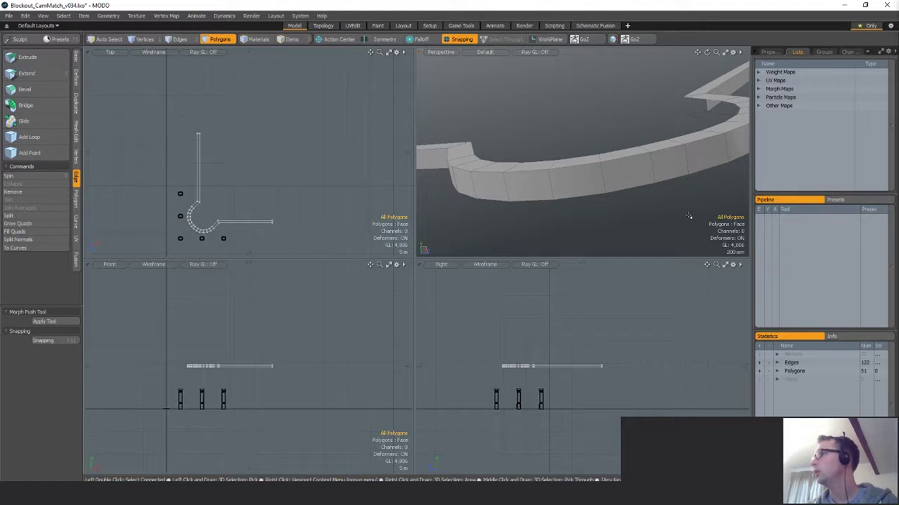
pyautogui.keyDown('alt'); pyautogui.moveTo(626, 170); pyautogui.dragTo(593, 203); pyautogui.keyUp('alt')
pyautogui.scroll(-5, 547, 197)
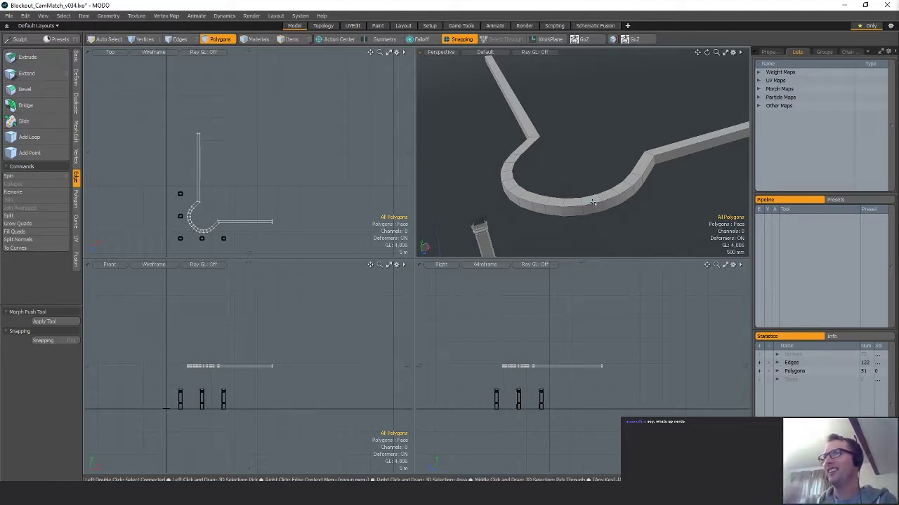
# Select the three edges that form a cross-section of the band on its curved bay.
pyautogui.click(574, 211)
pyautogui.moveTo(573, 211)
pyautogui.keyDown('alt'); pyautogui.mouseDown()
pyautogui.moveTo(587, 212)
pyautogui.moveTo(556, 207)
pyautogui.mouseUp(); pyautogui.keyUp('alt')
pyautogui.scroll(2, 587, 213)
pyautogui.doubleClick(587, 212)
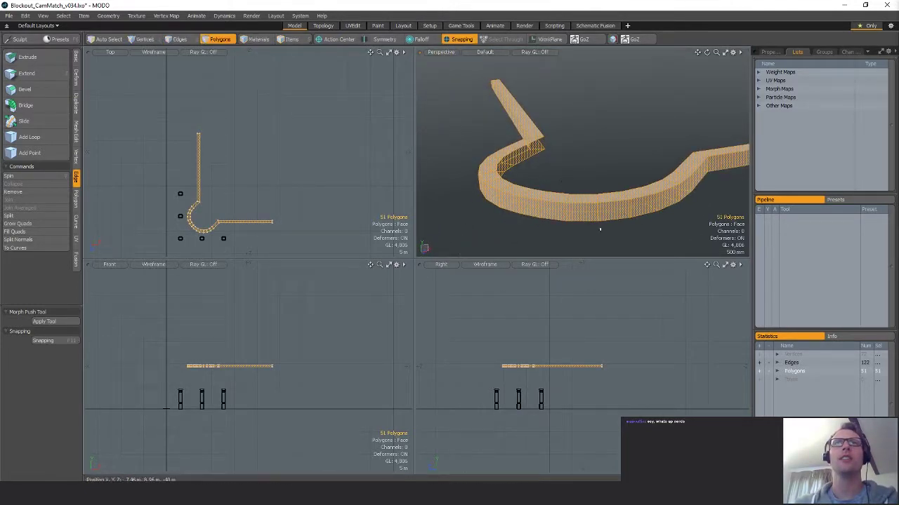
pyautogui.press('space')
pyautogui.press('space')
pyautogui.keyDown('alt'); pyautogui.moveTo(540, 189); pyautogui.dragTo(584, 191); pyautogui.keyUp('alt')
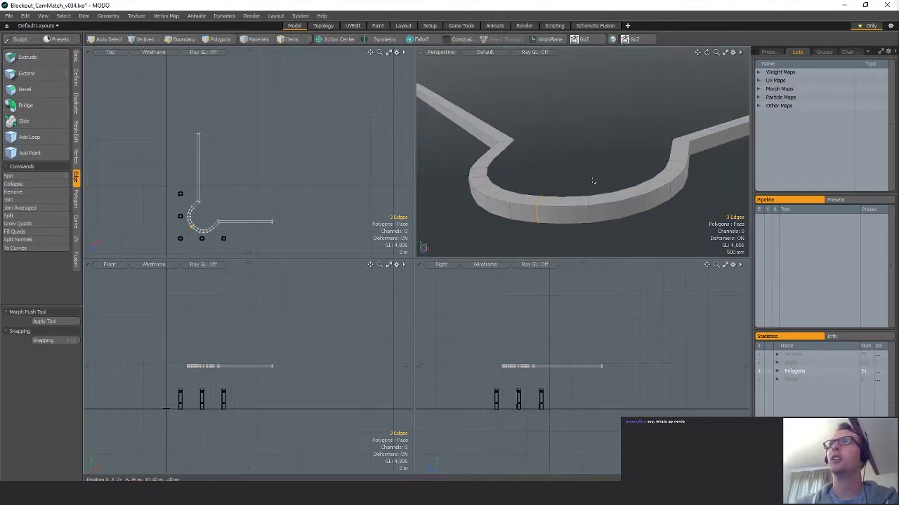
pyautogui.press('x')
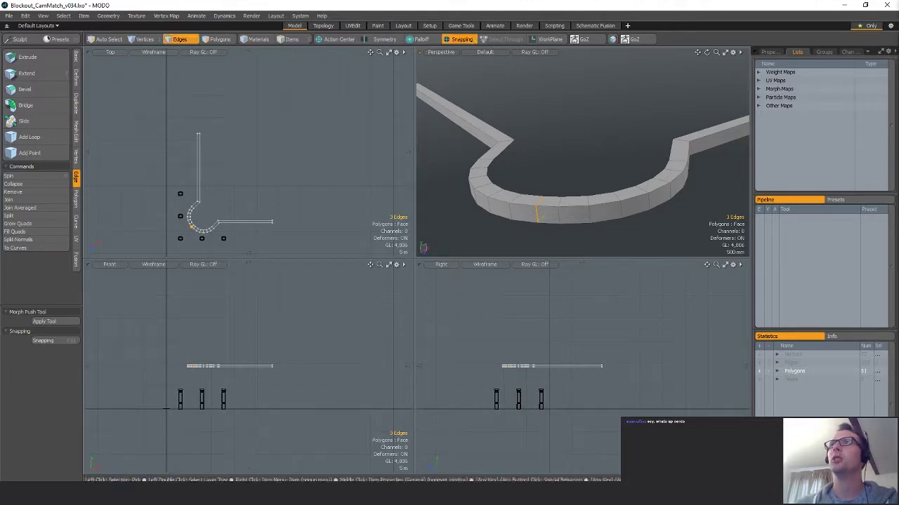
# Save the scene as a new version named Blockout_CamMatch_v035.
pyautogui.hotkey('ctrl', 'shift', 's')
pyautogui.press('Right')
pyautogui.press('BackSpace')
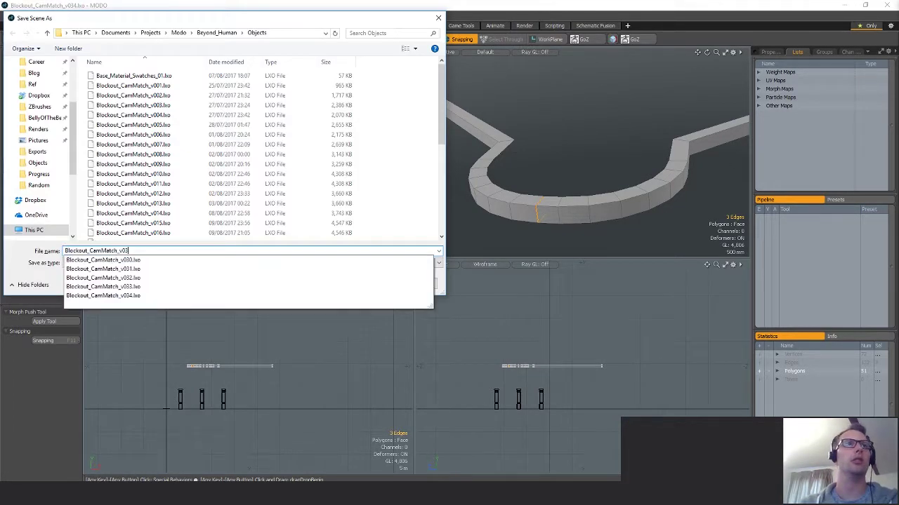
pyautogui.write('5')
pyautogui.press('Return')
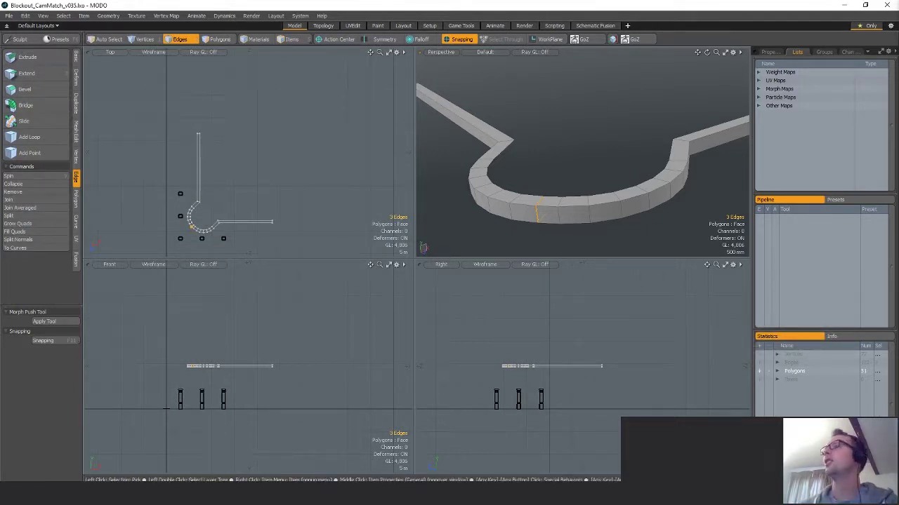
# Open the UV editor for the Texture UV map and apply UV Peeler to the selected cross-section edges.
pyautogui.keyDown('alt'); pyautogui.moveTo(569, 214); pyautogui.dragTo(580, 227); pyautogui.keyUp('alt')
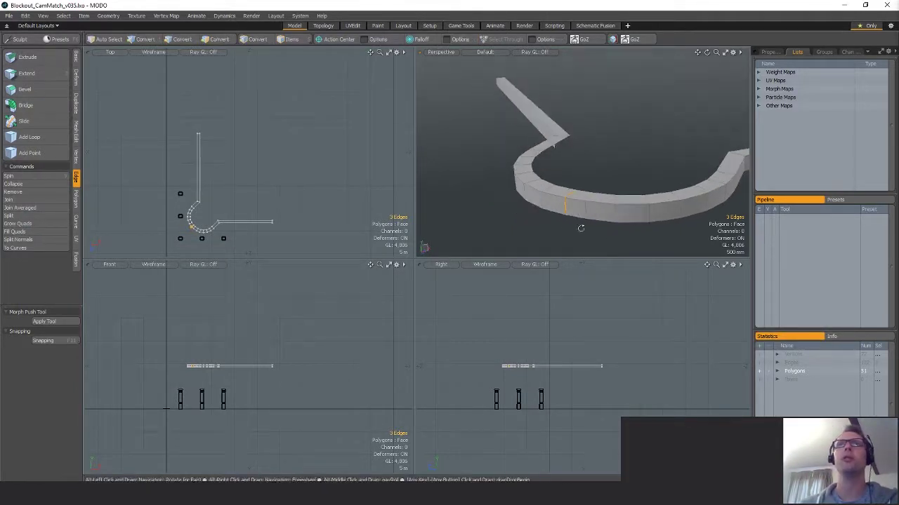
pyautogui.click(757, 80)
pyautogui.press('F2')
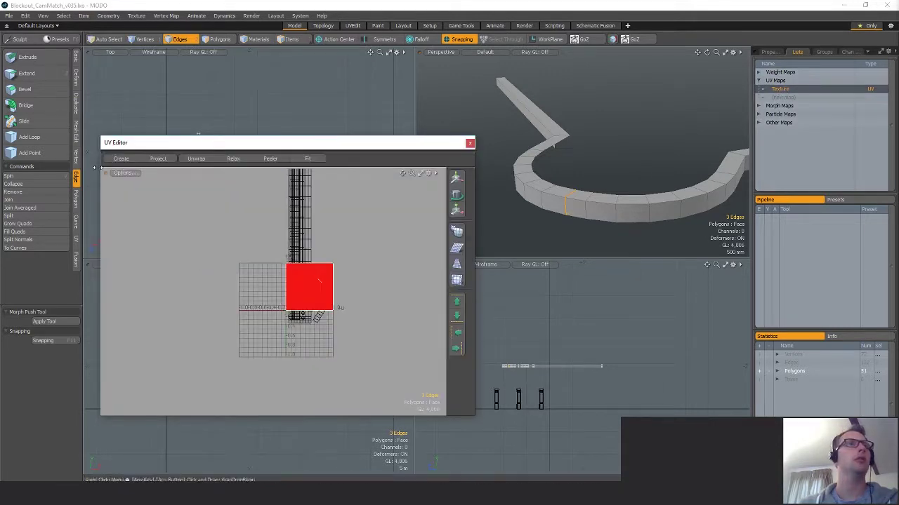
pyautogui.click(76, 240)
pyautogui.click(19, 107)
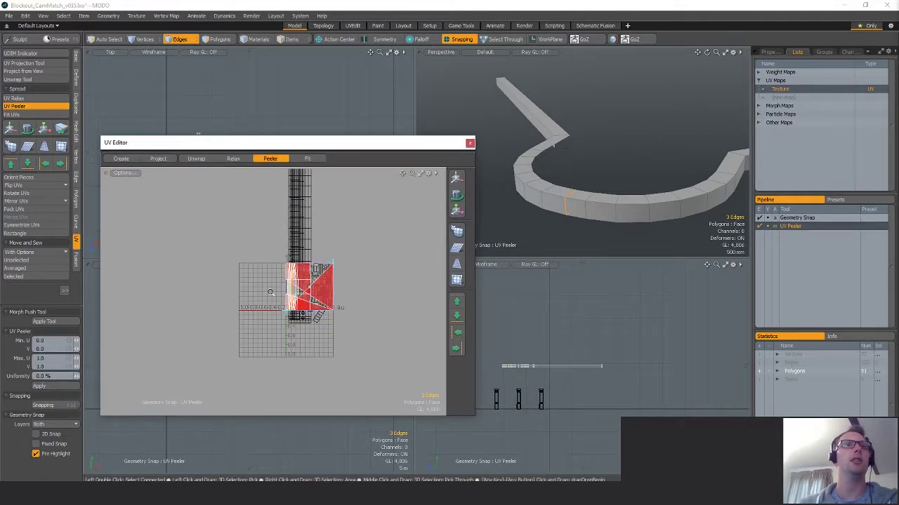
pyautogui.keyDown('ctrl'); pyautogui.keyDown('alt'); pyautogui.moveTo(270, 292); pyautogui.dragTo(302, 293); pyautogui.keyUp('alt'); pyautogui.keyUp('ctrl')
pyautogui.press('space')
# Apply UV Peeler to the band's upper outer edge loop, and again to its lower outer edge loop.
pyautogui.doubleClick(558, 197)
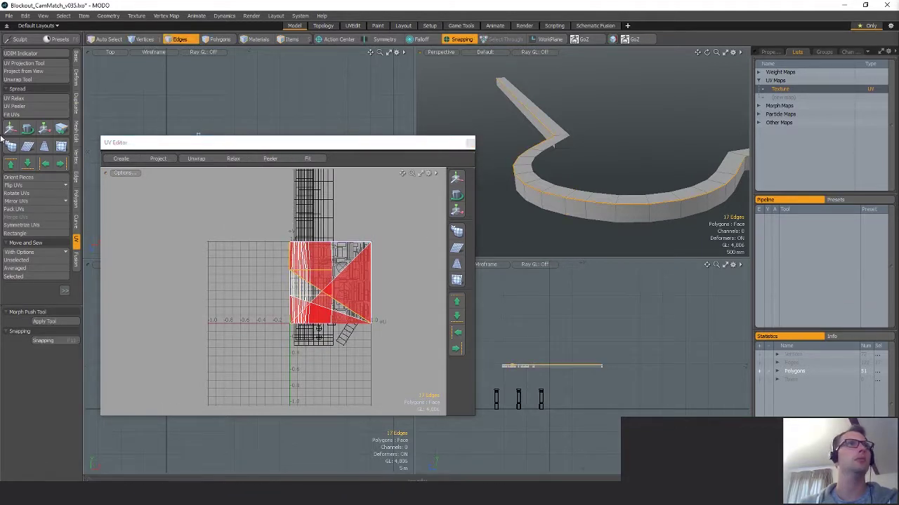
pyautogui.click(24, 107)
pyautogui.press('space')
pyautogui.doubleClick(531, 203)
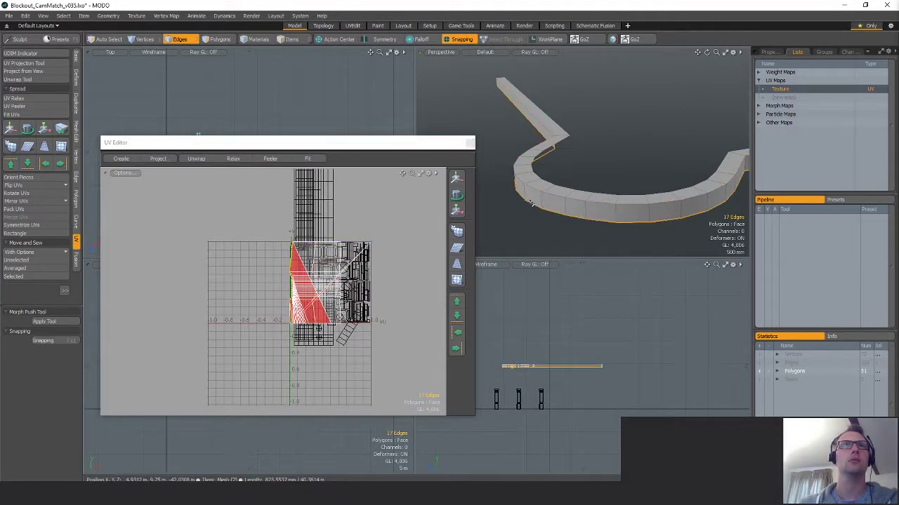
pyautogui.click(22, 106)
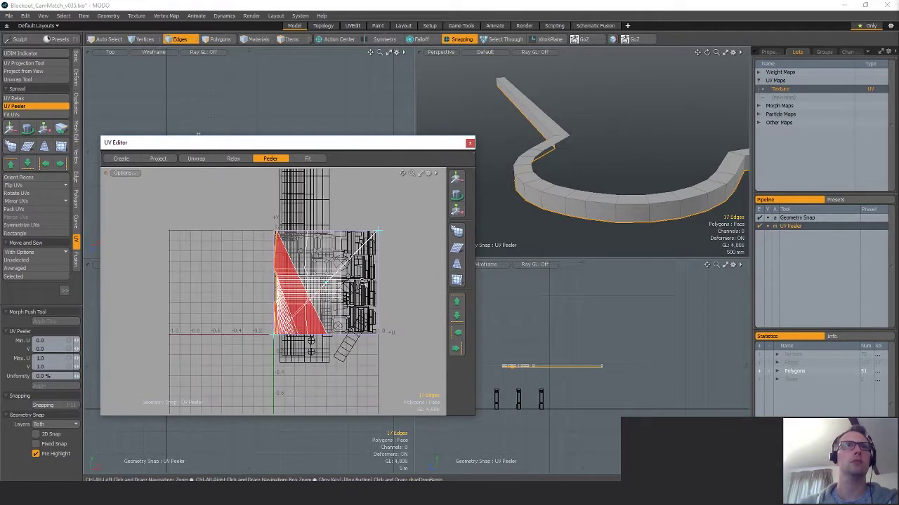
pyautogui.press('space')
# Create new Atlas-projected UVs for the polygon loop on the underside of the ledge band.
pyautogui.press('3')
pyautogui.press('[')
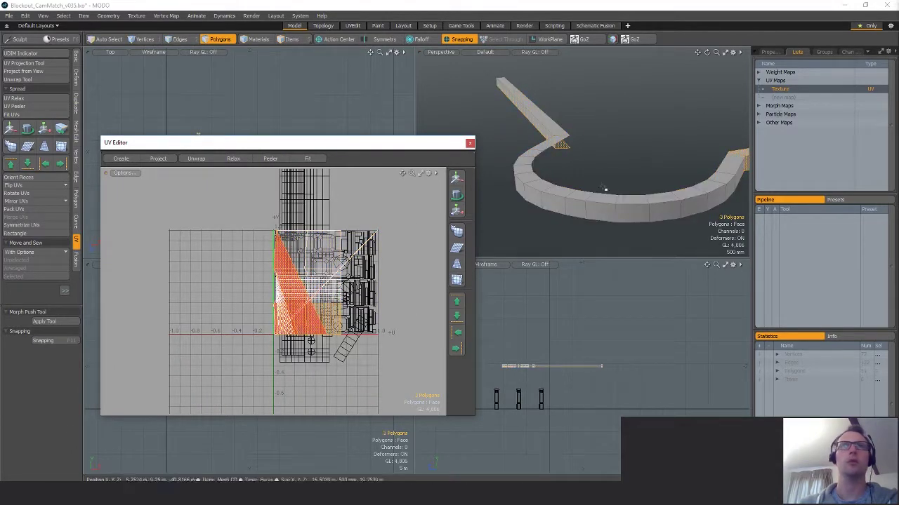
pyautogui.keyDown('alt'); pyautogui.moveTo(606, 189); pyautogui.dragTo(551, 167); pyautogui.keyUp('alt')
pyautogui.click(552, 167)
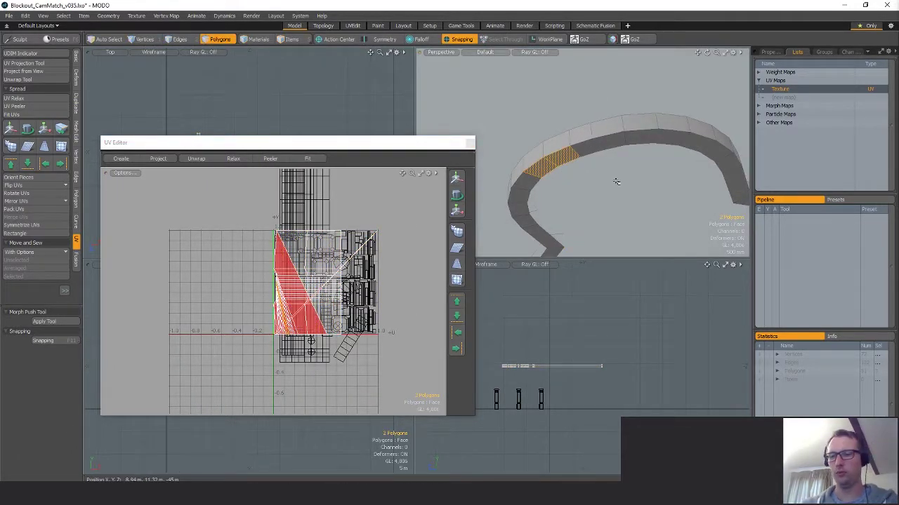
pyautogui.press('l')
pyautogui.click(38, 64)
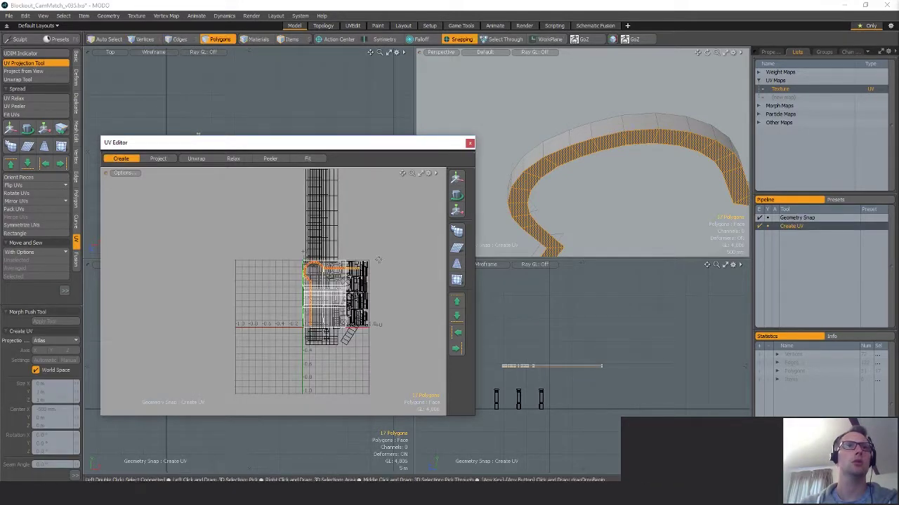
pyautogui.press('space')
# Move the underside's UVs clear of the other UVs and select its two straight wing polygons.
pyautogui.scroll(3, 245, 283)
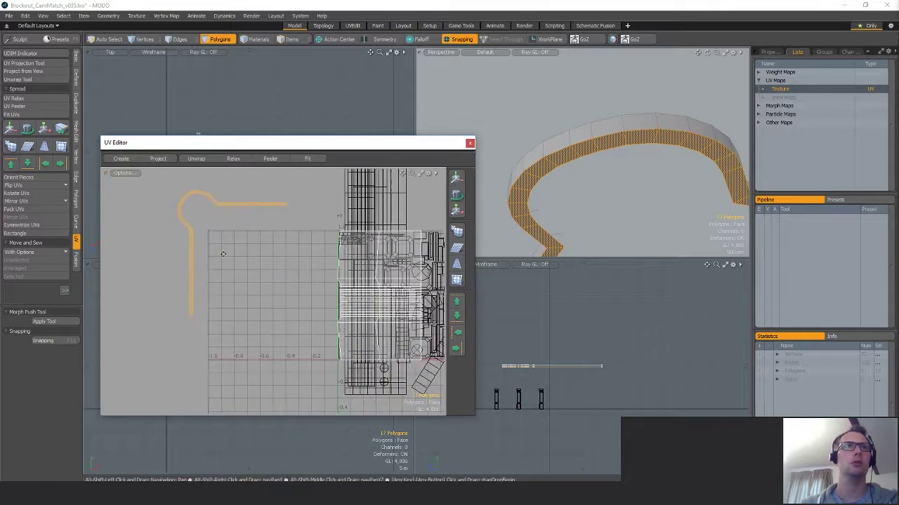
pyautogui.click(247, 202)
pyautogui.keyDown('shift'); pyautogui.click(192, 272); pyautogui.keyUp('shift')
pyautogui.press('w')
pyautogui.moveTo(268, 242); pyautogui.dragTo(277, 263)
pyautogui.press('space')
pyautogui.hotkey('ctrl', 'z')
# Detach the two wing polygons' UVs from the curved piece by moving them with Tear Off on and snapping off.
pyautogui.press('w')
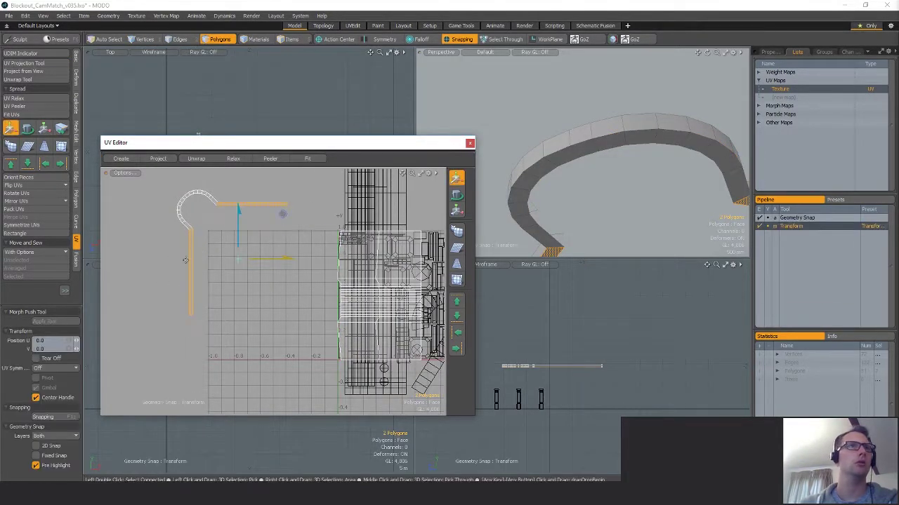
pyautogui.press('x')
pyautogui.click(37, 359)
pyautogui.moveTo(222, 319); pyautogui.dragTo(237, 340)
# Move and sew the two detached wing pieces onto the main UV island along their matching edges.
pyautogui.press('space')
pyautogui.press('space')
pyautogui.press('space')
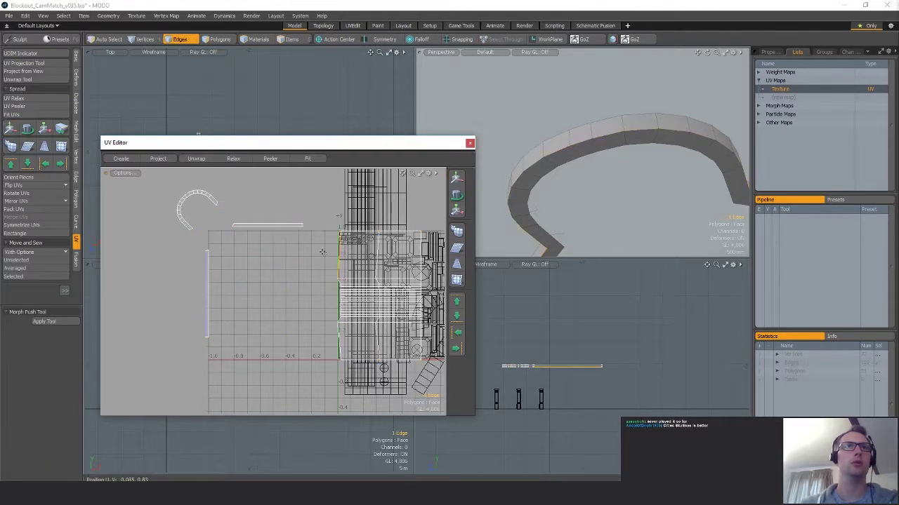
pyautogui.click(23, 279)
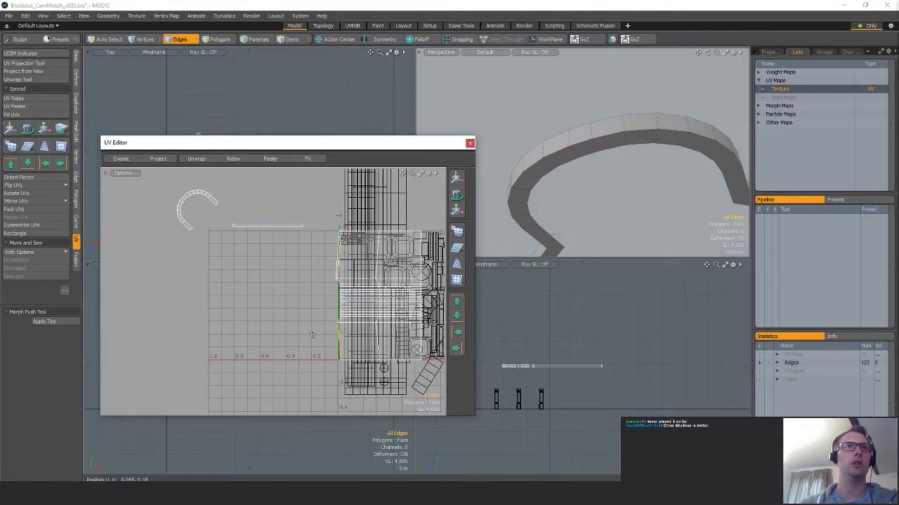
pyautogui.click(33, 277)
# Move and sew the remaining curved underside piece onto the main UV island.
pyautogui.press('3')
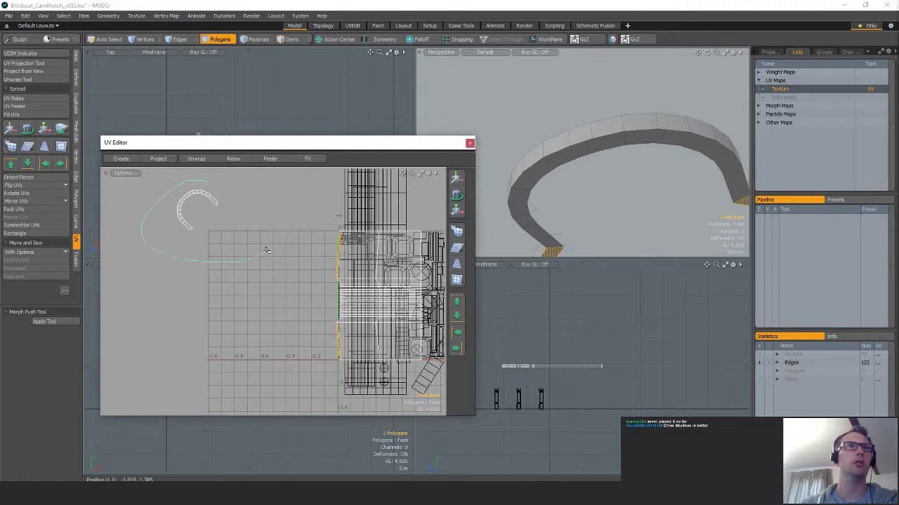
pyautogui.scroll(5, 303, 238)
pyautogui.press('1')
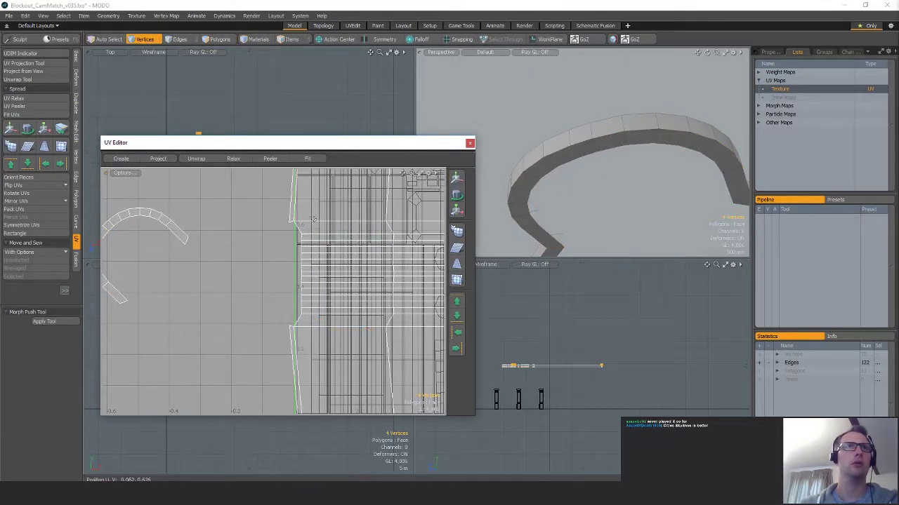
pyautogui.moveTo(313, 358); pyautogui.dragTo(313, 356, button='right')
pyautogui.click(28, 277)
pyautogui.scroll(-4, 343, 284)
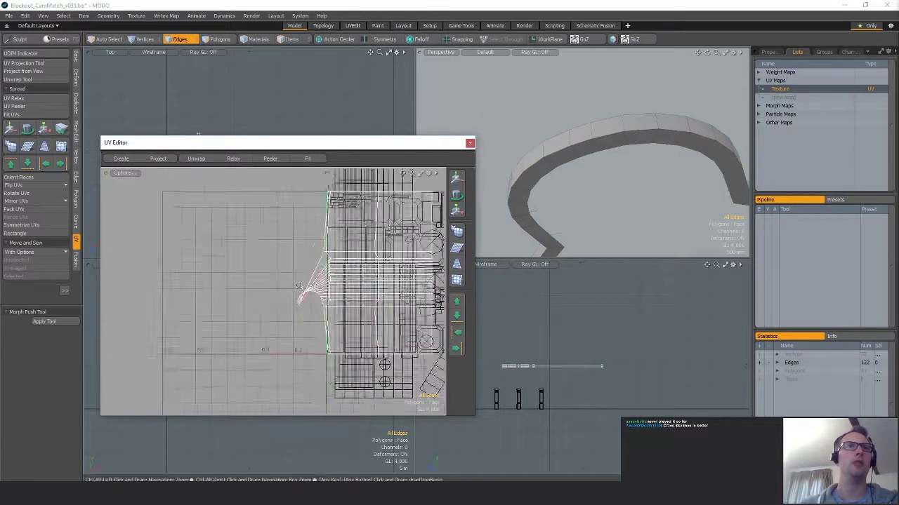
# Relax the whole band's UVs in Conformal mode, then straighten the island with the Rectangle command.
pyautogui.press('3')
pyautogui.doubleClick(346, 260)
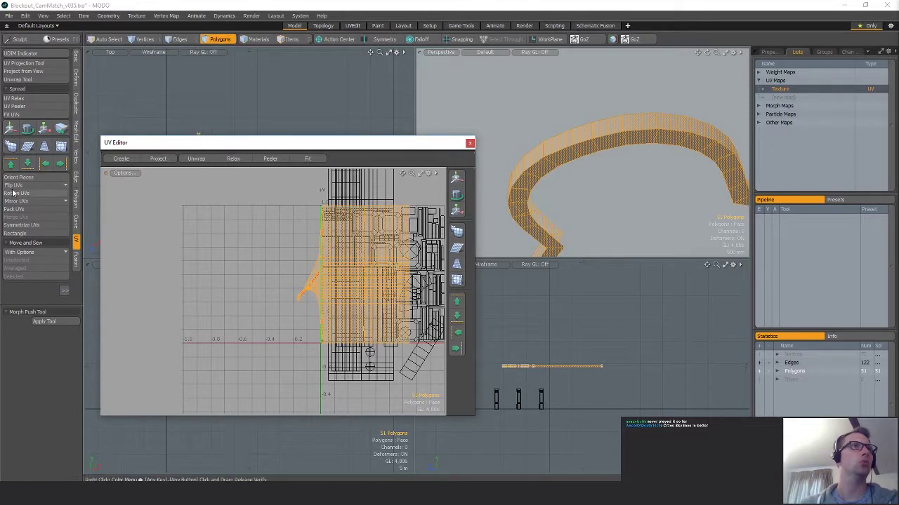
pyautogui.click(21, 101)
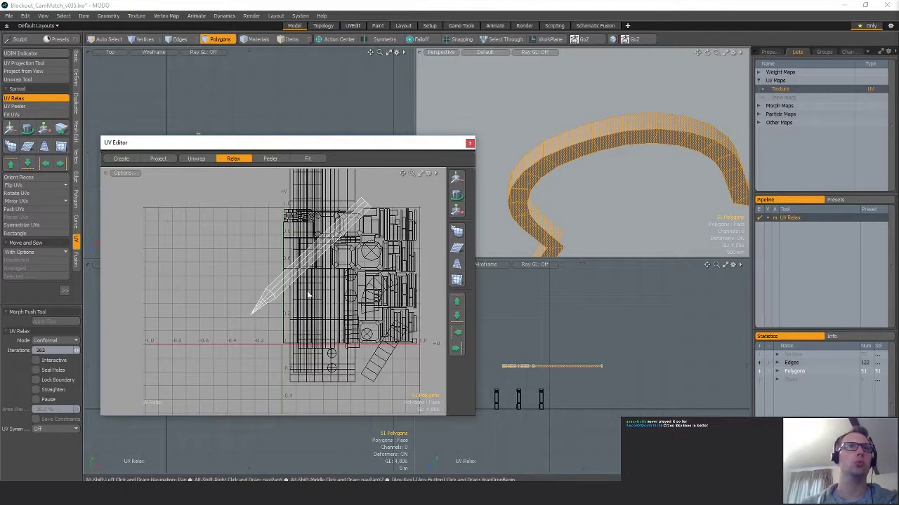
pyautogui.click(28, 233)
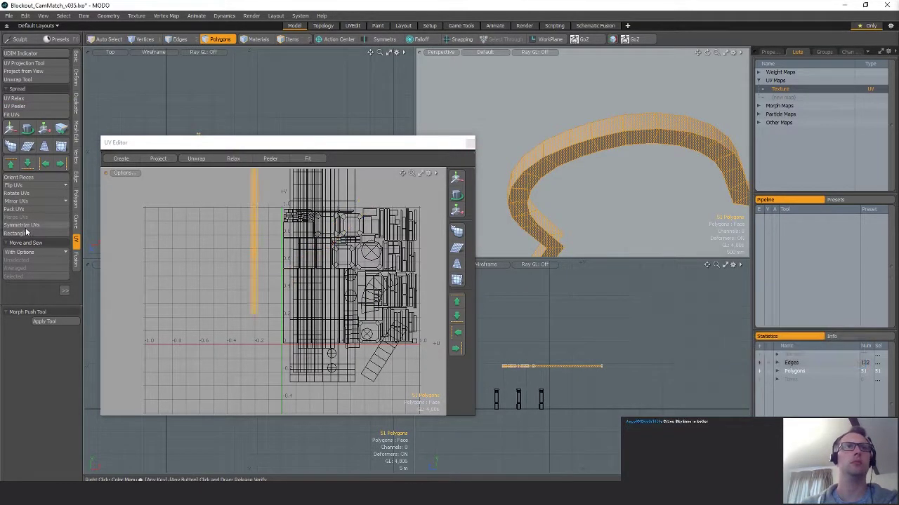
pyautogui.scroll(-4, 256, 299)
pyautogui.scroll(2, 256, 300)
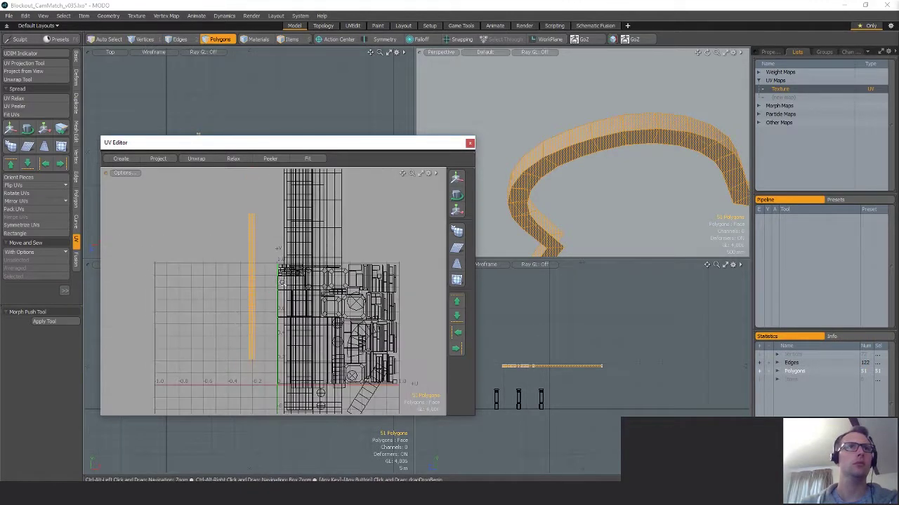
# Separate the outer-face strip of the ledge band from the rest of its UV island by moving it sideways with Tear Off on.
pyautogui.scroll(3, 245, 274)
pyautogui.click(249, 272)
pyautogui.scroll(2, 246, 302)
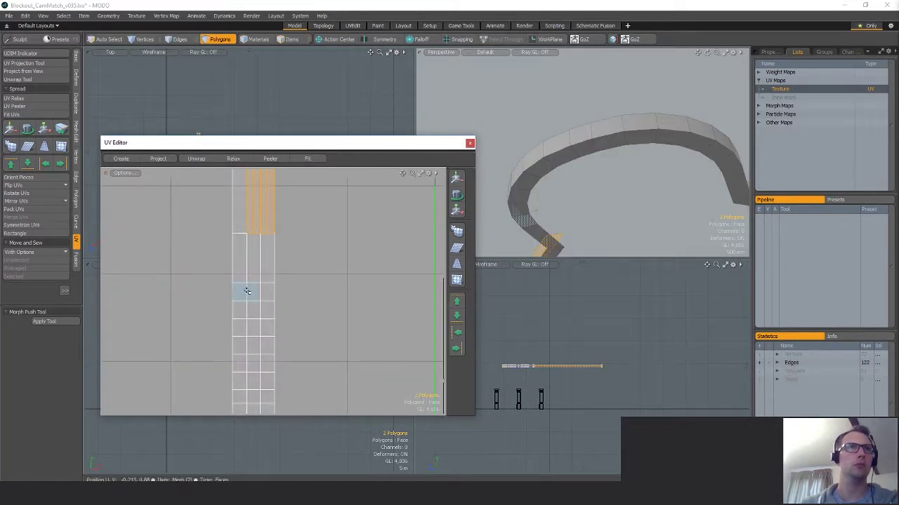
pyautogui.press('l')
pyautogui.scroll(-1, 291, 309)
pyautogui.press('w')
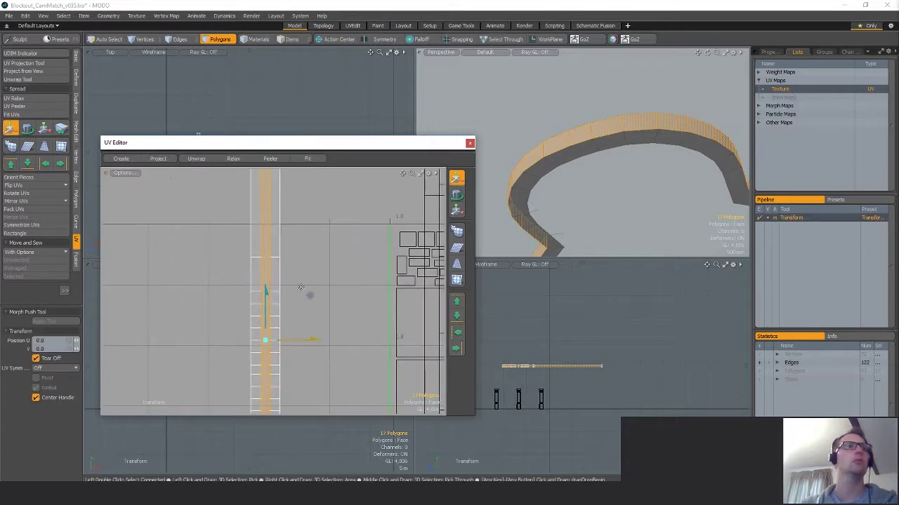
pyautogui.moveTo(312, 282); pyautogui.dragTo(349, 284)
pyautogui.press('space')
pyautogui.click(368, 337)
pyautogui.scroll(-5, 368, 337)
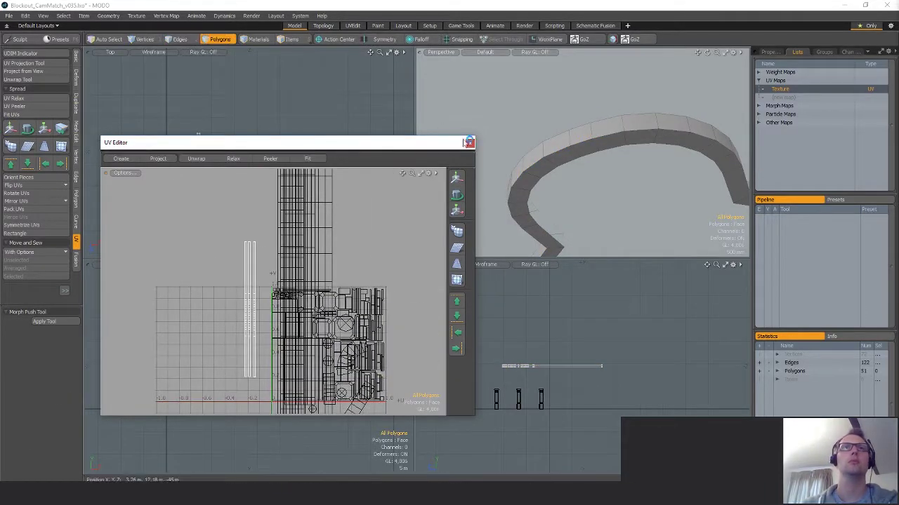
# Close the UV Editor and unhide the rest of the background building around the finished ledge band.
pyautogui.click(469, 145)
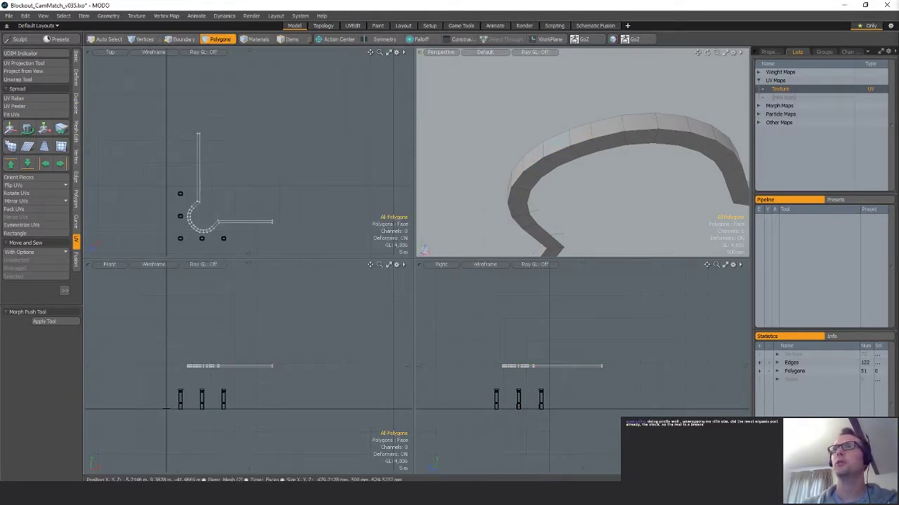
pyautogui.scroll(-3, 616, 201)
pyautogui.keyDown('alt'); pyautogui.moveTo(617, 201); pyautogui.dragTo(596, 212); pyautogui.keyUp('alt')
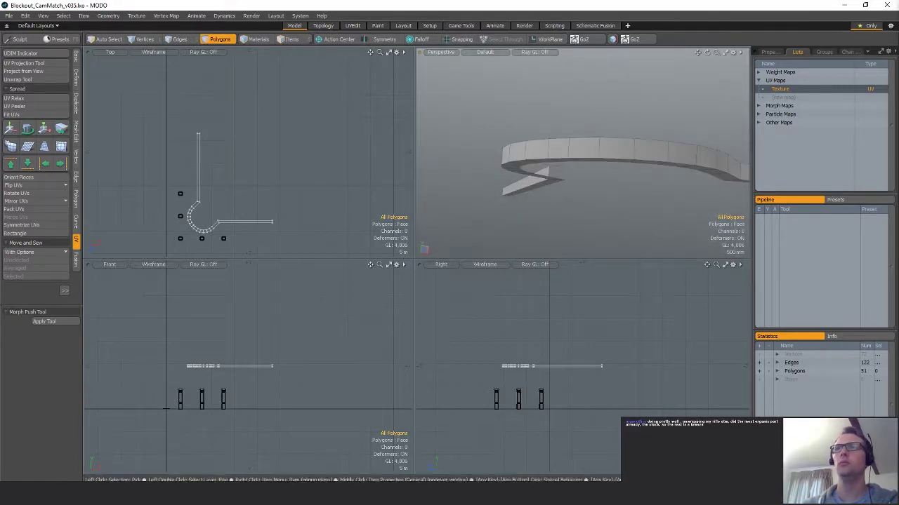
pyautogui.press('u')
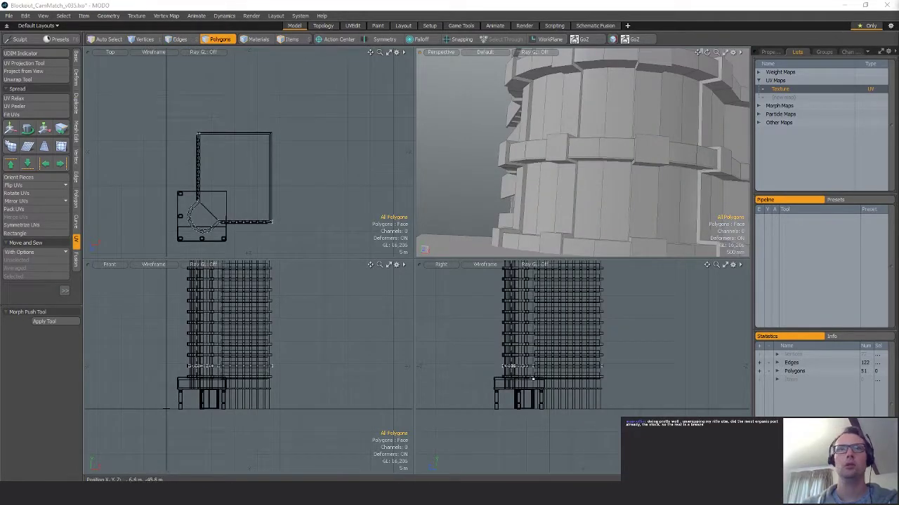
# Clone the whole ledge band 10 times up the building with a Y offset of 2.4 m to match the floors.
pyautogui.scroll(4, 533, 375)
pyautogui.scroll(-2, 561, 379)
pyautogui.moveTo(504, 336)
pyautogui.mouseDown(button='right')
pyautogui.moveTo(463, 377)
pyautogui.moveTo(742, 398)
pyautogui.mouseUp(button='right')
pyautogui.keyDown('alt'); pyautogui.moveTo(642, 372); pyautogui.dragTo(642, 407); pyautogui.keyUp('alt')
pyautogui.scroll(-3, 625, 396)
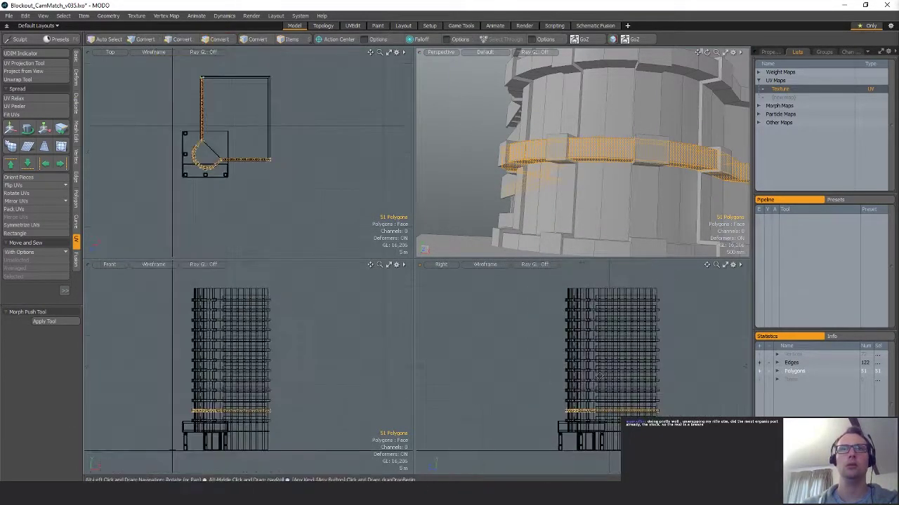
pyautogui.scroll(2, 599, 376)
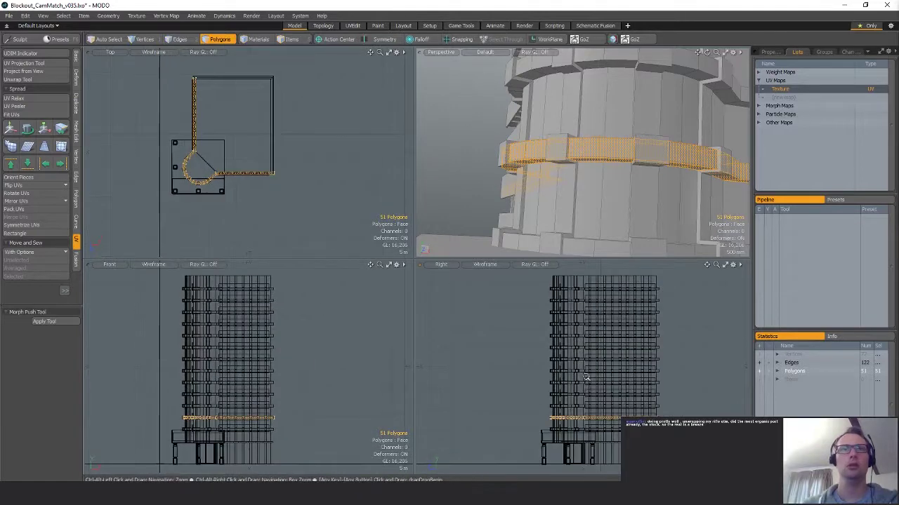
pyautogui.click(75, 102)
pyautogui.click(27, 171)
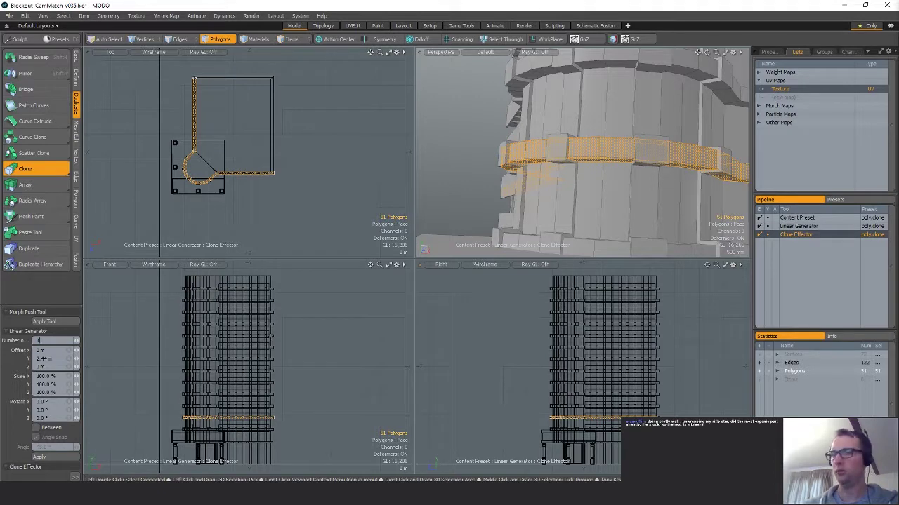
pyautogui.moveTo(589, 398); pyautogui.dragTo(584, 387)
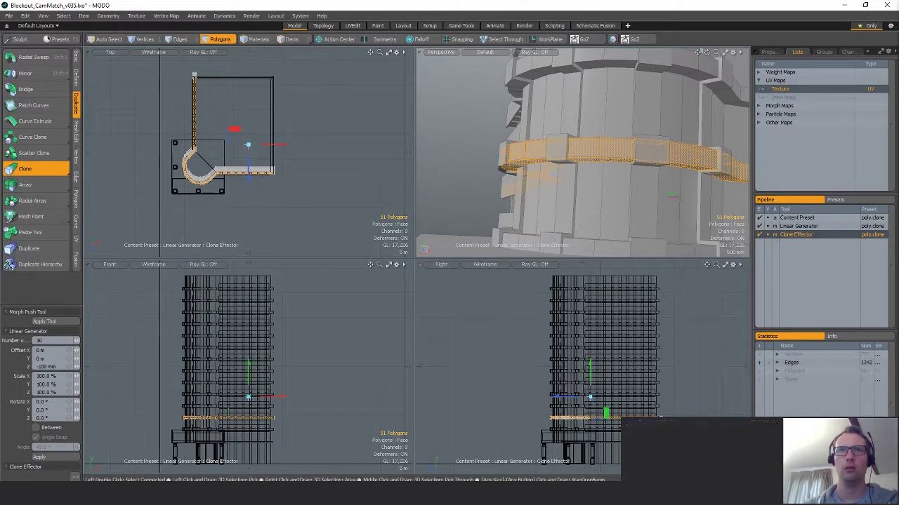
pyautogui.hotkey('ctrl', 'z')
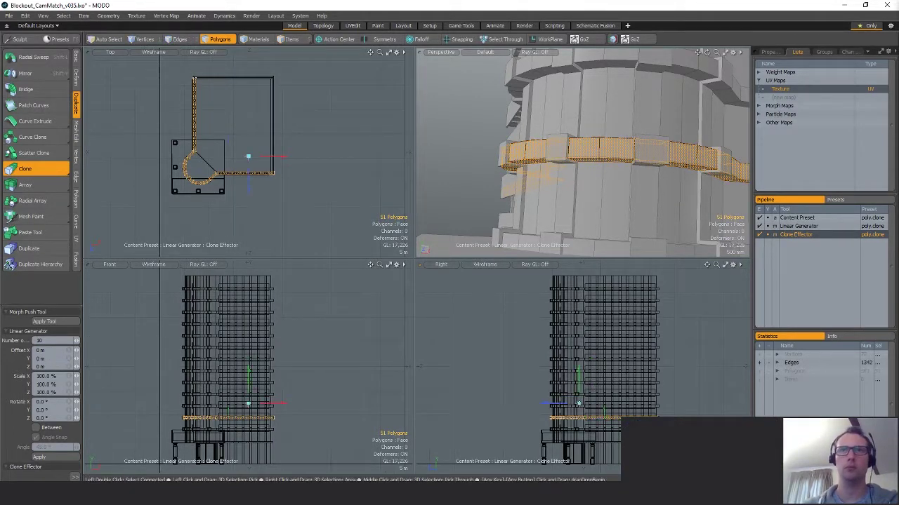
pyautogui.moveTo(579, 388)
pyautogui.mouseDown()
pyautogui.moveTo(579, 305)
pyautogui.moveTo(578, 369)
pyautogui.moveTo(578, 323)
pyautogui.moveTo(578, 340)
pyautogui.mouseUp()
pyautogui.keyDown('ctrl'); pyautogui.keyDown('alt'); pyautogui.moveTo(601, 414); pyautogui.dragTo(637, 393); pyautogui.keyUp('alt'); pyautogui.keyUp('ctrl')
pyautogui.moveTo(551, 366)
pyautogui.keyDown('alt'); pyautogui.keyDown('shift'); pyautogui.mouseDown()
pyautogui.moveTo(620, 300)
pyautogui.moveTo(599, 315)
pyautogui.mouseUp(); pyautogui.keyUp('shift'); pyautogui.keyUp('alt')
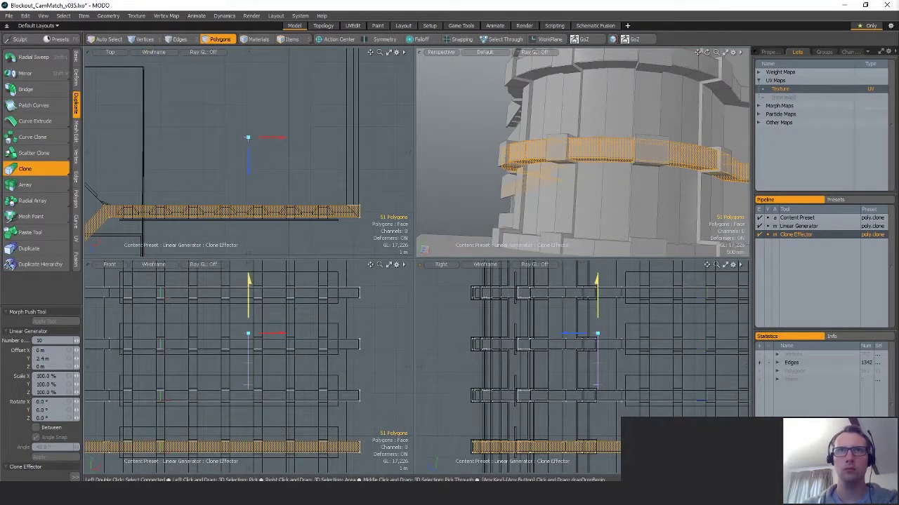
pyautogui.moveTo(660, 335)
pyautogui.keyDown('ctrl'); pyautogui.keyDown('alt'); pyautogui.mouseDown()
pyautogui.moveTo(642, 356)
pyautogui.moveTo(639, 442)
pyautogui.moveTo(656, 337)
pyautogui.moveTo(615, 325)
pyautogui.mouseUp(); pyautogui.keyUp('alt'); pyautogui.keyUp('ctrl')
pyautogui.press('space')
# Make the background building mesh active for polygon selection around the lowest wing panel and its brackets.
pyautogui.click(534, 313)
pyautogui.keyDown('ctrl'); pyautogui.keyDown('alt'); pyautogui.moveTo(534, 313); pyautogui.dragTo(551, 306); pyautogui.keyUp('alt'); pyautogui.keyUp('ctrl')
pyautogui.keyDown('ctrl'); pyautogui.keyDown('alt'); pyautogui.moveTo(492, 214); pyautogui.dragTo(417, 249); pyautogui.keyUp('alt'); pyautogui.keyUp('ctrl')
pyautogui.keyDown('alt'); pyautogui.moveTo(562, 151); pyautogui.dragTo(632, 190); pyautogui.keyUp('alt')
pyautogui.keyDown('alt'); pyautogui.moveTo(576, 186); pyautogui.dragTo(593, 193); pyautogui.keyUp('alt')
pyautogui.click(547, 210)
pyautogui.doubleClick(546, 210)
pyautogui.keyDown('alt'); pyautogui.moveTo(547, 210); pyautogui.dragTo(571, 177); pyautogui.keyUp('alt')
pyautogui.press('1')
pyautogui.press('5')
pyautogui.press('3')
pyautogui.doubleClick(582, 210)
pyautogui.hotkey('shift', 'a')
# Select the seven brackets behind the lowest wing panel with their connected polygons and cut them from the building into their own mesh.
pyautogui.doubleClick(590, 173)
pyautogui.click(618, 175)
pyautogui.keyDown('ctrl'); pyautogui.keyDown('alt'); pyautogui.moveTo(571, 178); pyautogui.dragTo(681, 153); pyautogui.keyUp('alt'); pyautogui.keyUp('ctrl')
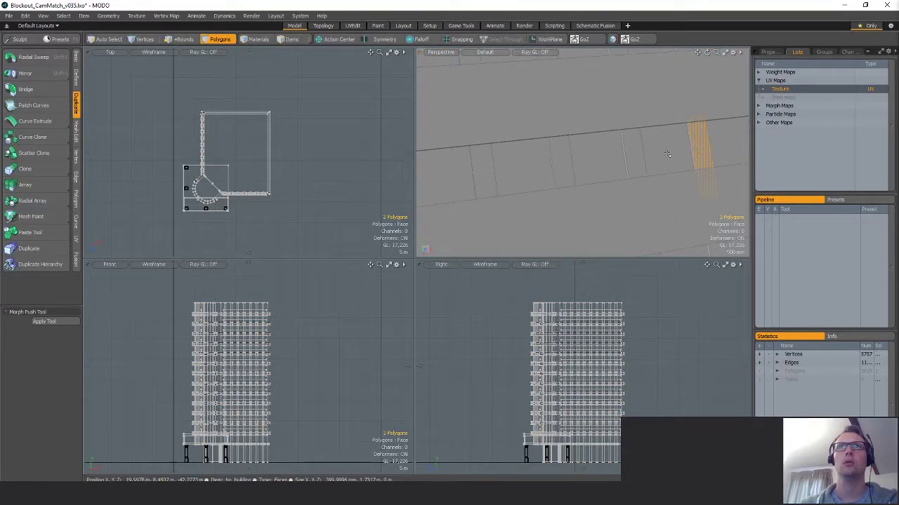
pyautogui.keyDown('alt'); pyautogui.keyDown('shift'); pyautogui.moveTo(444, 198); pyautogui.dragTo(546, 179); pyautogui.keyUp('shift'); pyautogui.keyUp('alt')
pyautogui.keyDown('shift'); pyautogui.click(560, 170); pyautogui.keyUp('shift')
pyautogui.keyDown('shift'); pyautogui.click(485, 172); pyautogui.keyUp('shift')
pyautogui.keyDown('alt'); pyautogui.keyDown('shift'); pyautogui.moveTo(546, 179); pyautogui.dragTo(560, 178); pyautogui.keyUp('shift'); pyautogui.keyUp('alt')
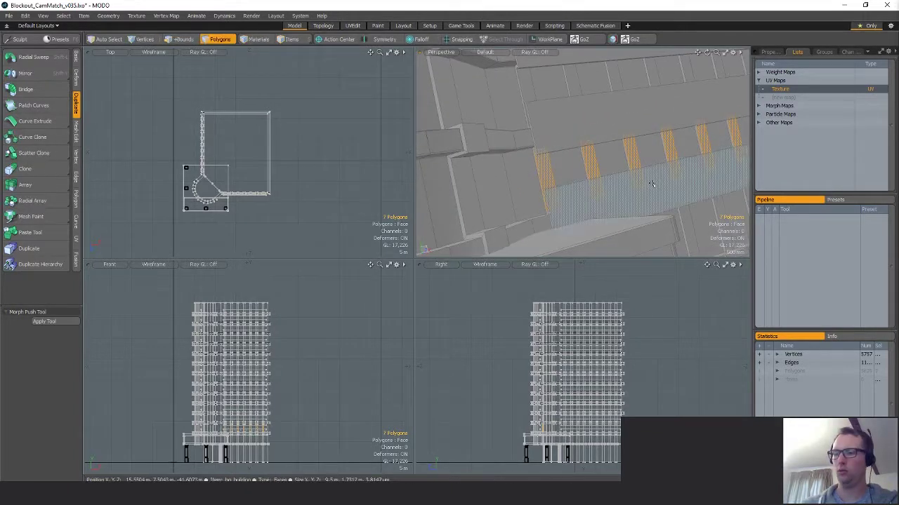
pyautogui.press(']')
pyautogui.keyDown('alt'); pyautogui.moveTo(648, 184); pyautogui.dragTo(620, 180); pyautogui.keyUp('alt')
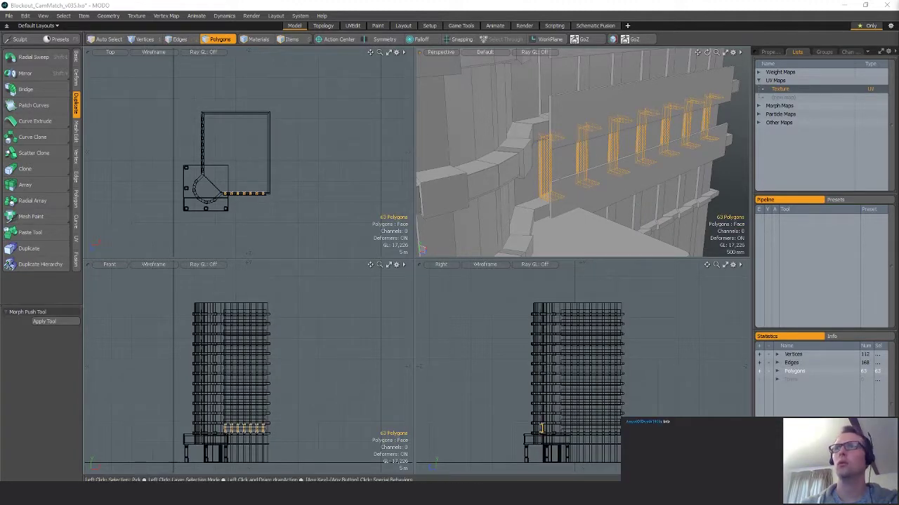
pyautogui.press('Delete')
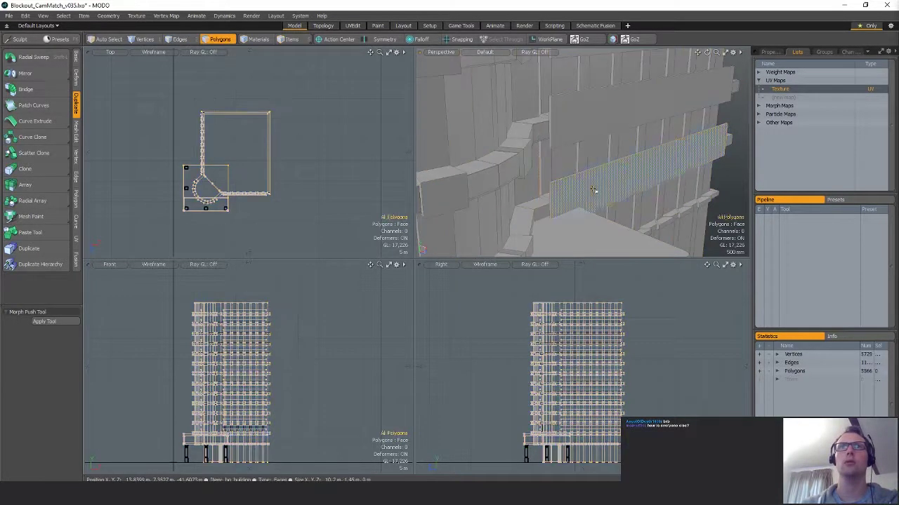
# Move the lowest wing panel into its own new mesh and hide the rest of the building.
pyautogui.click(615, 189)
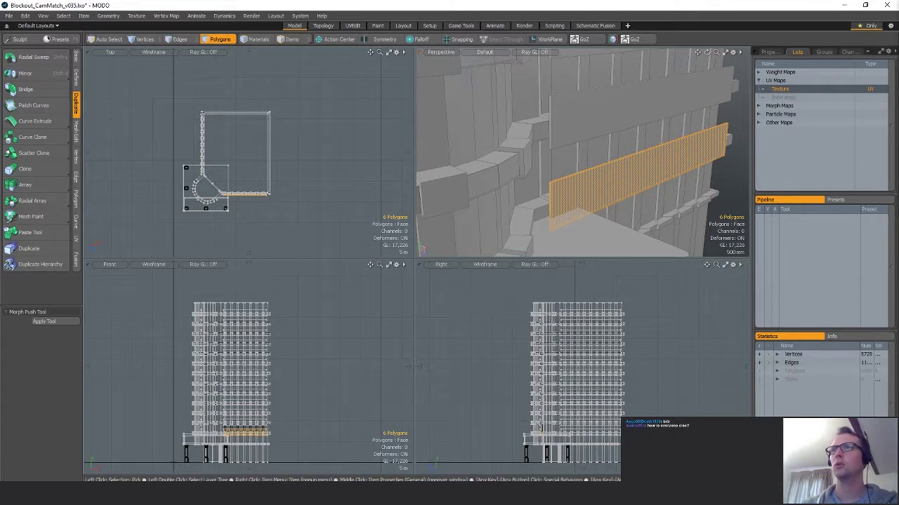
pyautogui.press('n')
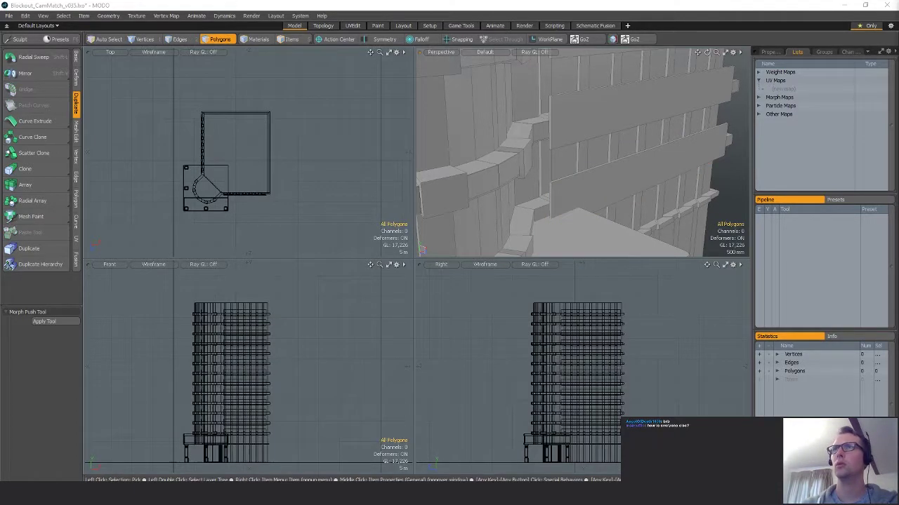
pyautogui.hotkey('ctrl', 'v')
pyautogui.hotkey('shift', 'h')
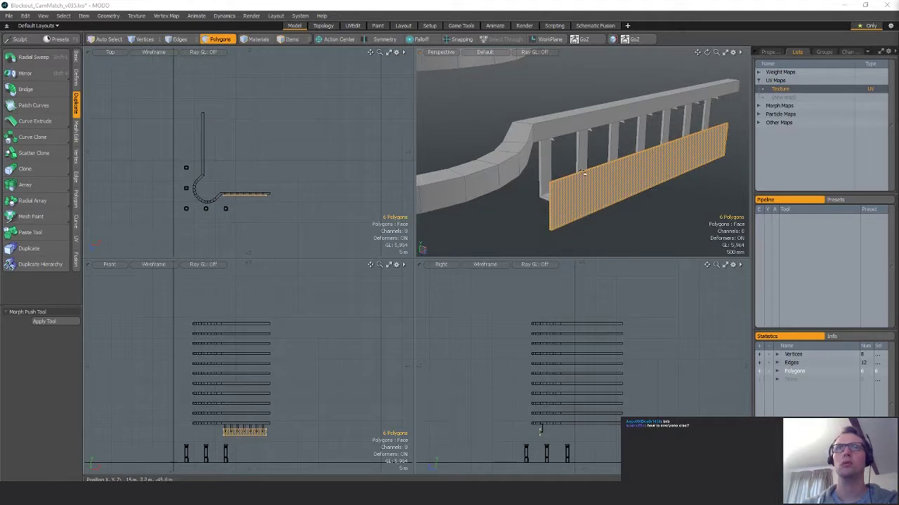
# Make the separated bracket mesh the active item and return to polygon selection.
pyautogui.press('4')
pyautogui.press('5')
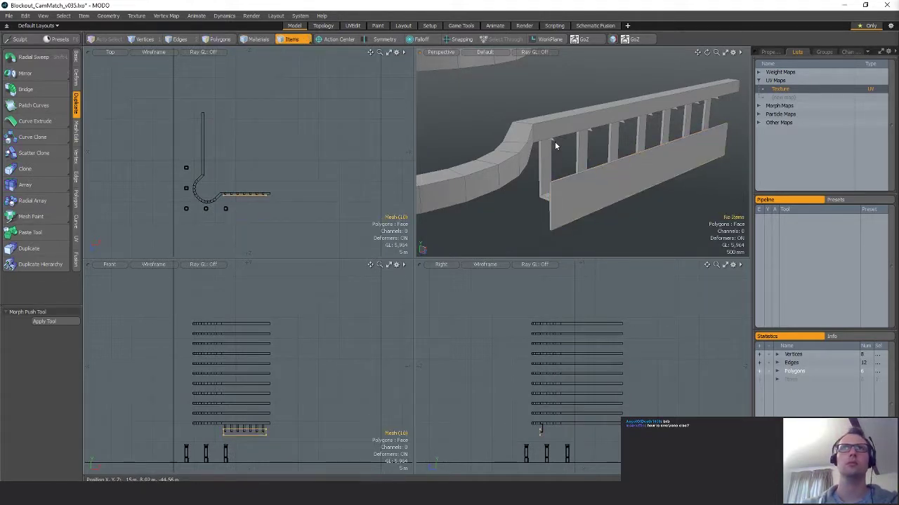
pyautogui.click(554, 140)
pyautogui.click(552, 138)
pyautogui.press('3')
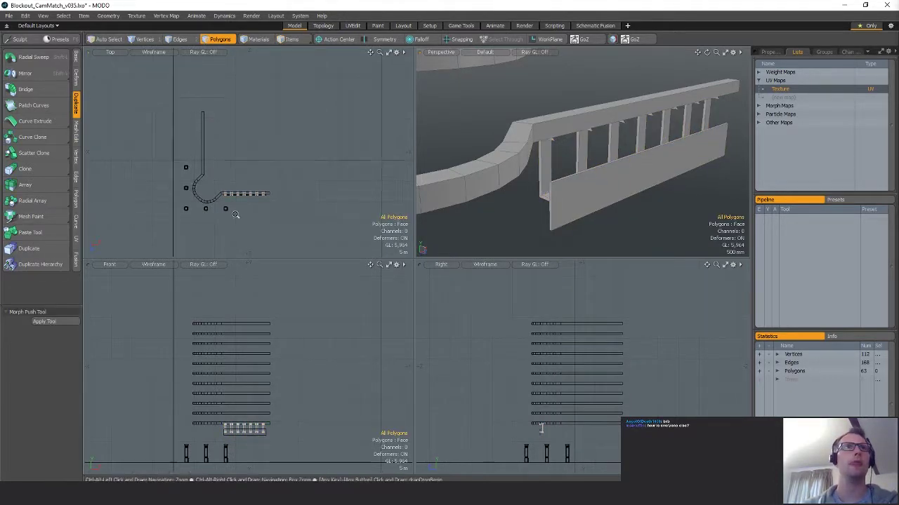
# Flatten the front-end vertices of all seven brackets along Z and move them -20 mm in Z to meet the panel.
pyautogui.scroll(4, 232, 216)
pyautogui.keyDown('alt'); pyautogui.moveTo(229, 126); pyautogui.dragTo(190, 152); pyautogui.keyUp('alt')
pyautogui.scroll(1, 191, 153)
pyautogui.press('1')
pyautogui.moveTo(148, 147); pyautogui.dragTo(380, 167, button='right')
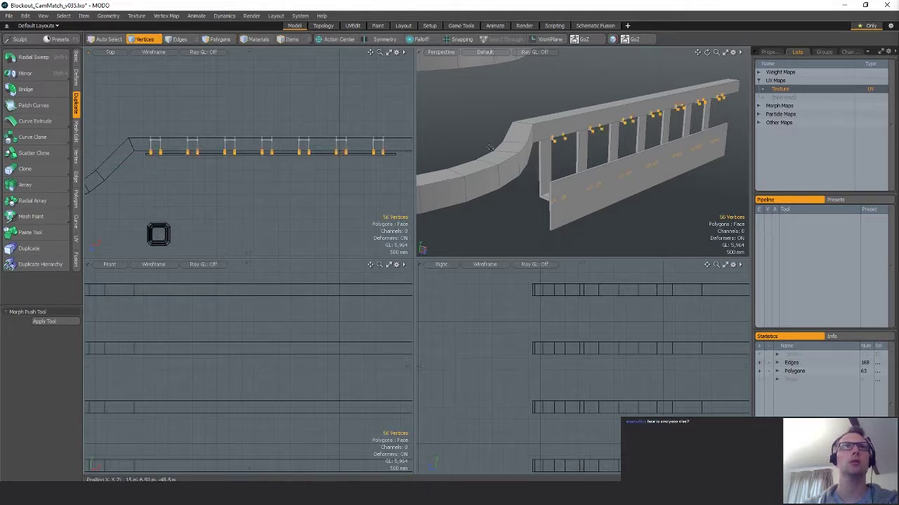
pyautogui.press('y')
pyautogui.hotkey('shift', 'a')
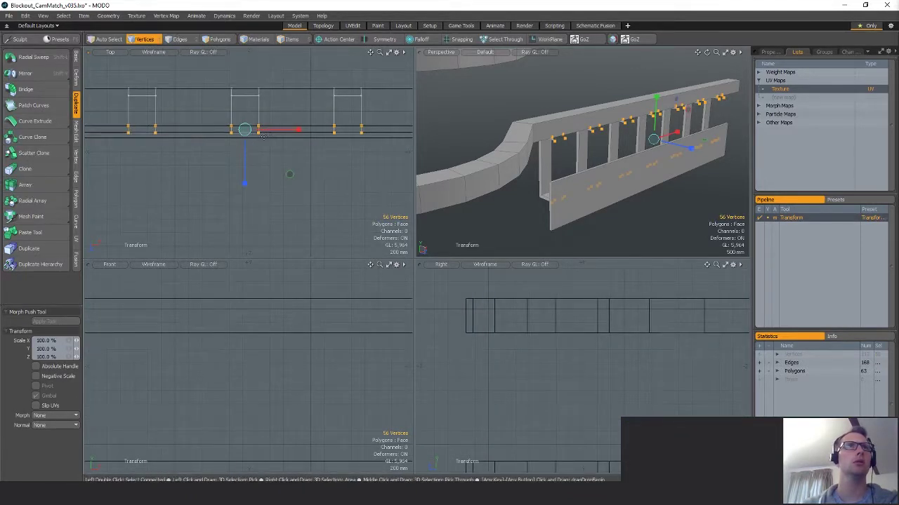
pyautogui.click(264, 136)
pyautogui.scroll(3, 266, 133)
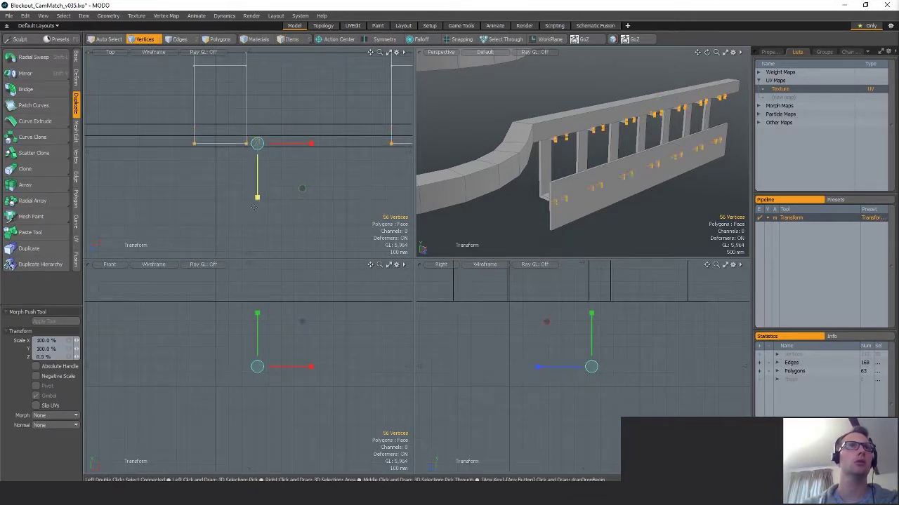
pyautogui.press('w')
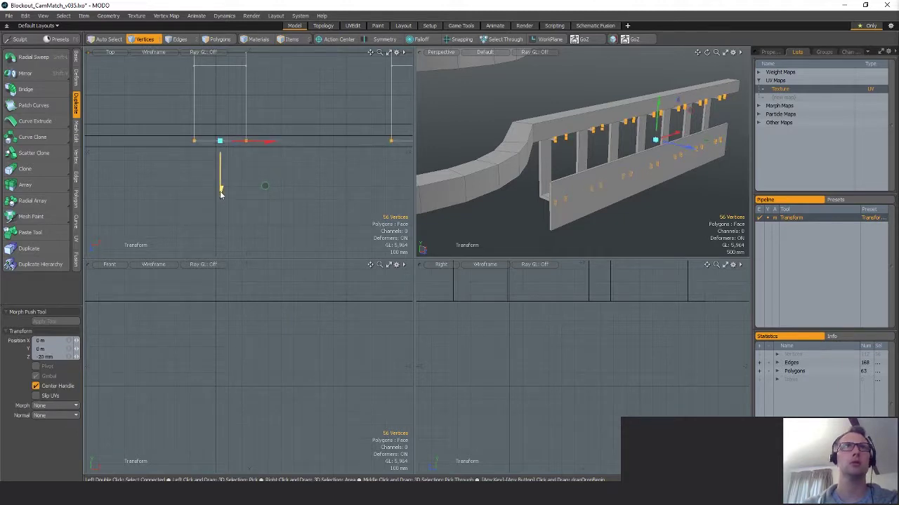
pyautogui.press('q')
# Examine how the seven brackets fit between the ledge band and the panel from several angles.
pyautogui.keyDown('alt'); pyautogui.moveTo(608, 205); pyautogui.dragTo(500, 112); pyautogui.keyUp('alt')
pyautogui.hotkey('shift', 'a')
pyautogui.keyDown('ctrl'); pyautogui.keyDown('alt'); pyautogui.moveTo(605, 336); pyautogui.dragTo(599, 342); pyautogui.keyUp('alt'); pyautogui.keyUp('ctrl')
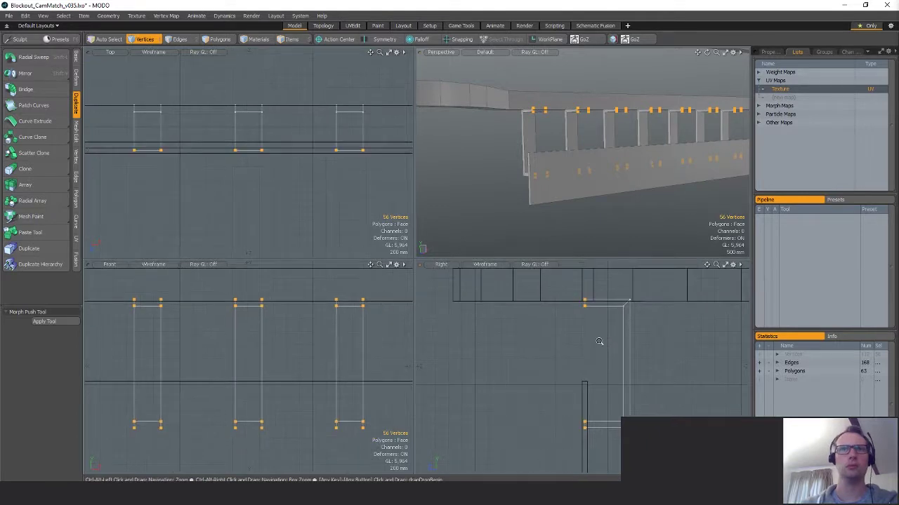
pyautogui.press('space')
pyautogui.keyDown('ctrl'); pyautogui.keyDown('alt'); pyautogui.moveTo(316, 364); pyautogui.dragTo(275, 347); pyautogui.keyUp('alt'); pyautogui.keyUp('ctrl')
pyautogui.press('space')
pyautogui.keyDown('alt'); pyautogui.moveTo(562, 186); pyautogui.dragTo(580, 152); pyautogui.keyUp('alt')
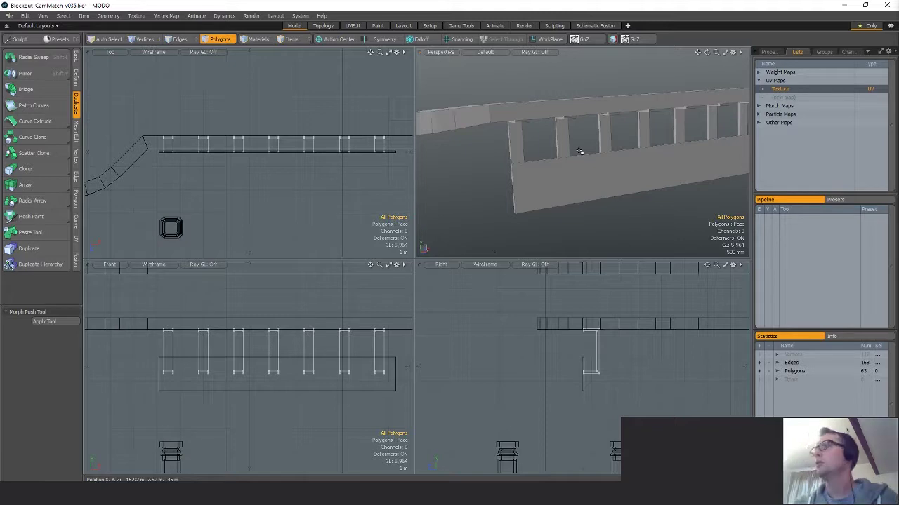
pyautogui.keyDown('alt'); pyautogui.moveTo(579, 151); pyautogui.dragTo(635, 232); pyautogui.keyUp('alt')
pyautogui.keyDown('alt'); pyautogui.moveTo(637, 357); pyautogui.dragTo(642, 395); pyautogui.keyUp('alt')
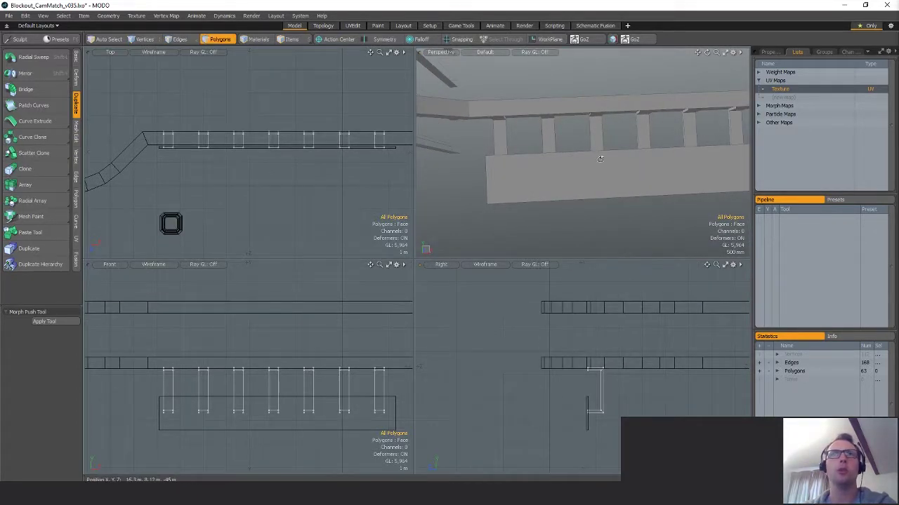
pyautogui.keyDown('alt'); pyautogui.moveTo(594, 165); pyautogui.dragTo(569, 147); pyautogui.keyUp('alt')
# Select all seven brackets and create their UVs in the UV Editor with an Atlas projection.
pyautogui.click(506, 146)
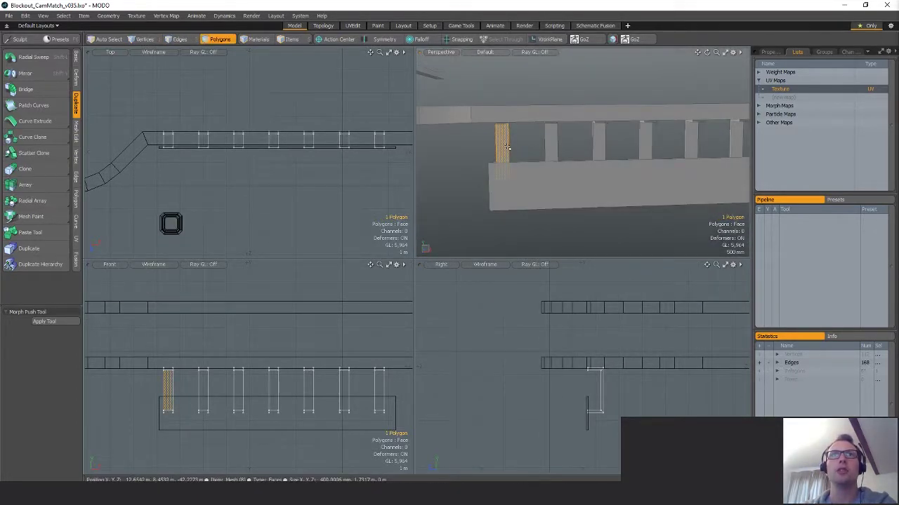
pyautogui.keyDown('shift'); pyautogui.click(554, 142); pyautogui.keyUp('shift')
pyautogui.moveTo(187, 479); pyautogui.dragTo(349, 303, button='right')
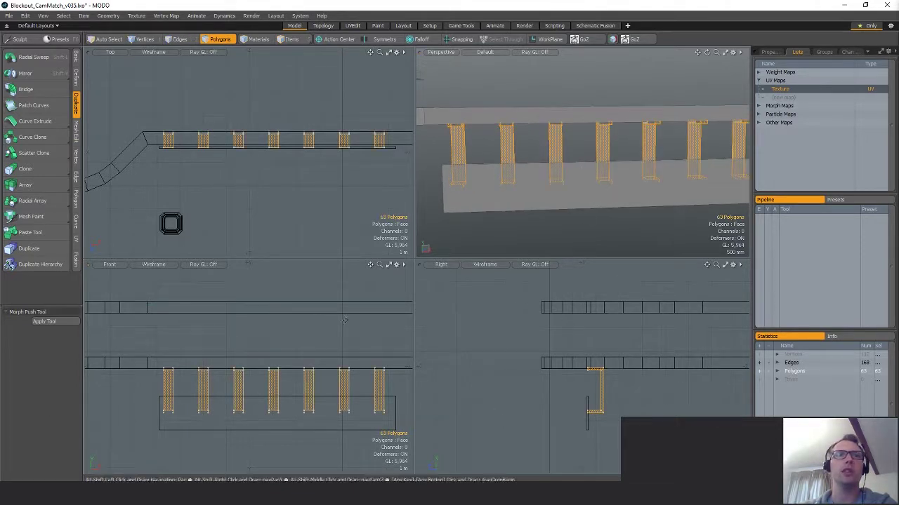
pyautogui.keyDown('alt'); pyautogui.moveTo(337, 330); pyautogui.dragTo(331, 336); pyautogui.keyUp('alt')
pyautogui.press('F2')
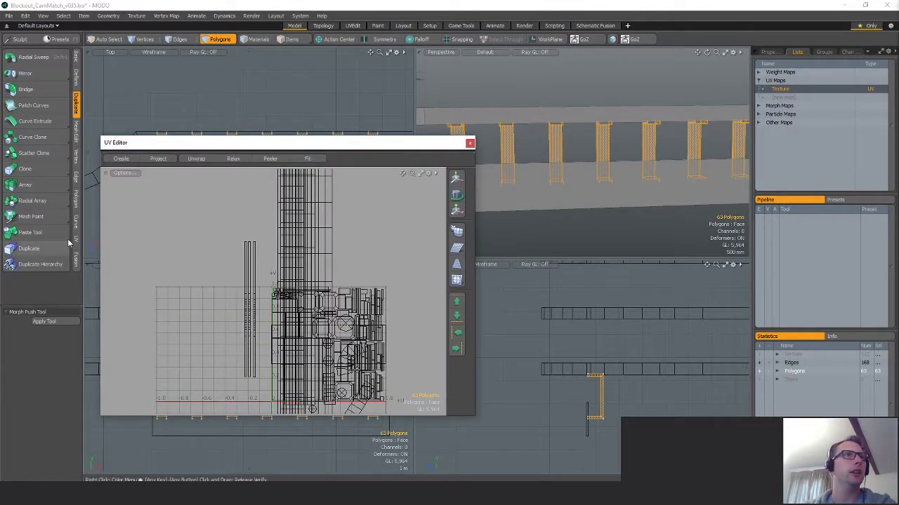
pyautogui.click(77, 241)
pyautogui.click(12, 63)
pyautogui.click(305, 316)
pyautogui.keyDown('alt'); pyautogui.keyDown('shift'); pyautogui.moveTo(306, 321); pyautogui.dragTo(300, 257); pyautogui.keyUp('shift'); pyautogui.keyUp('alt')
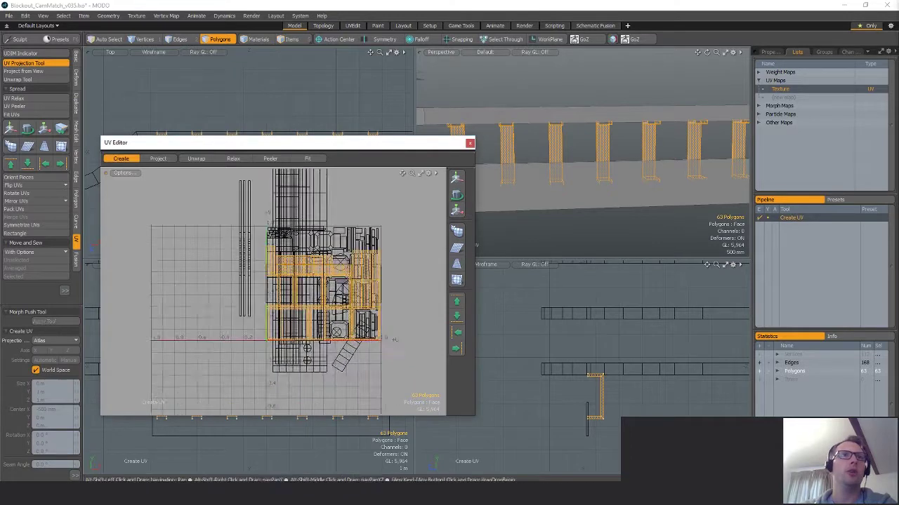
# Move the brackets' new UV layout horizontally out of the occupied 0–1 tile, past the ledge band strips.
pyautogui.scroll(2, 301, 257)
pyautogui.press('w')
pyautogui.keyDown('ctrl'); pyautogui.moveTo(366, 239); pyautogui.dragTo(152, 238); pyautogui.keyUp('ctrl')
pyautogui.keyDown('alt'); pyautogui.keyDown('shift'); pyautogui.moveTo(288, 287); pyautogui.dragTo(356, 283); pyautogui.keyUp('shift'); pyautogui.keyUp('alt')
pyautogui.scroll(2, 243, 306)
pyautogui.keyDown('alt'); pyautogui.keyDown('shift'); pyautogui.moveTo(243, 306); pyautogui.dragTo(343, 301); pyautogui.keyUp('shift'); pyautogui.keyUp('alt')
pyautogui.press('q')
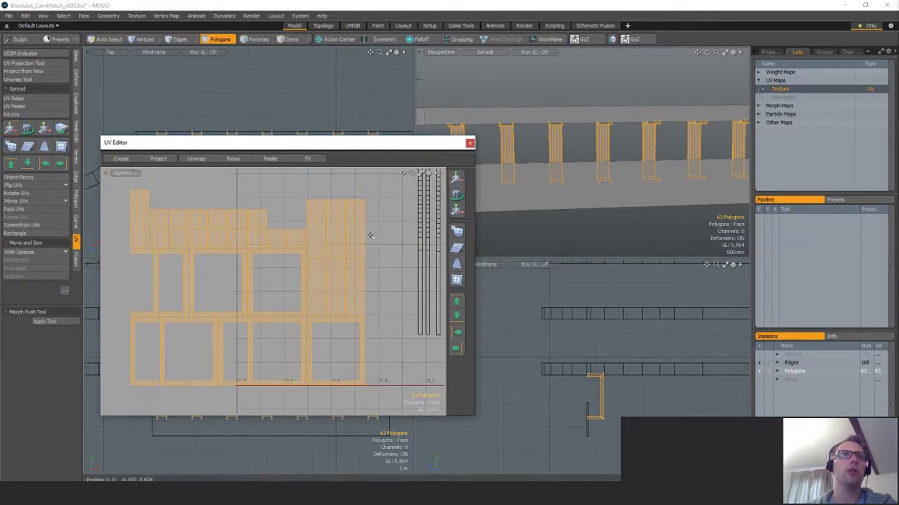
# Examine which bracket faces correspond to the tall islands in the brackets' UV layout.
pyautogui.click(369, 235)
pyautogui.keyDown('shift'); pyautogui.click(326, 227); pyautogui.keyUp('shift')
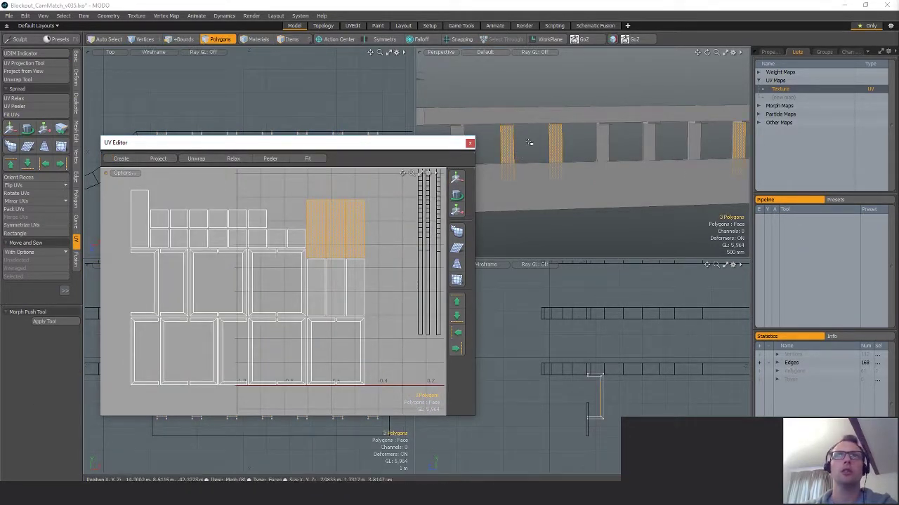
pyautogui.keyDown('shift'); pyautogui.click(694, 144); pyautogui.keyUp('shift')
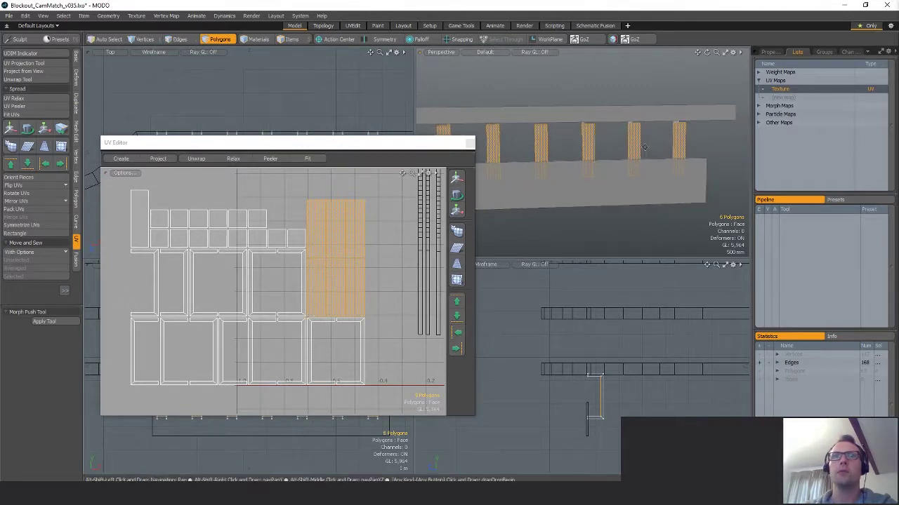
pyautogui.moveTo(146, 222); pyautogui.dragTo(231, 259)
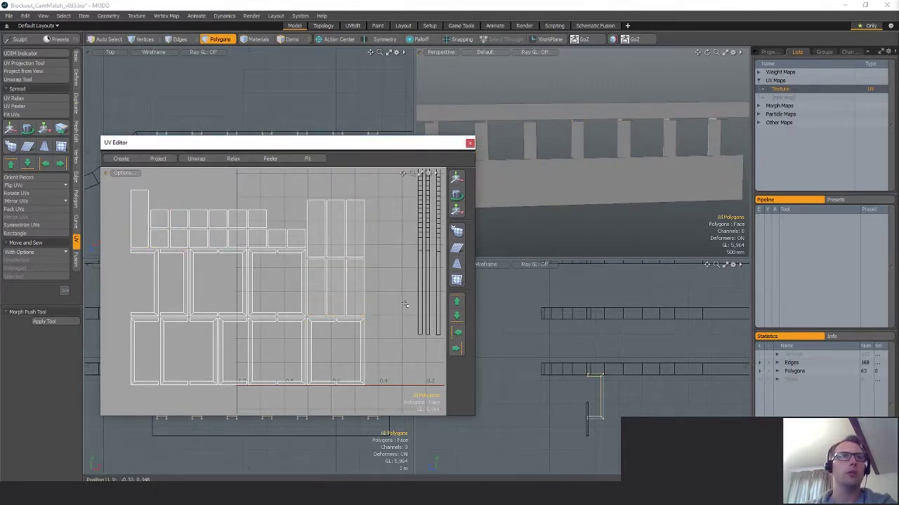
pyautogui.scroll(-4, 405, 304)
pyautogui.click(469, 143)
# Select the entire panel below the brackets and create its UVs with an Atlas projection.
pyautogui.keyDown('alt'); pyautogui.moveTo(594, 198); pyautogui.dragTo(609, 199); pyautogui.keyUp('alt')
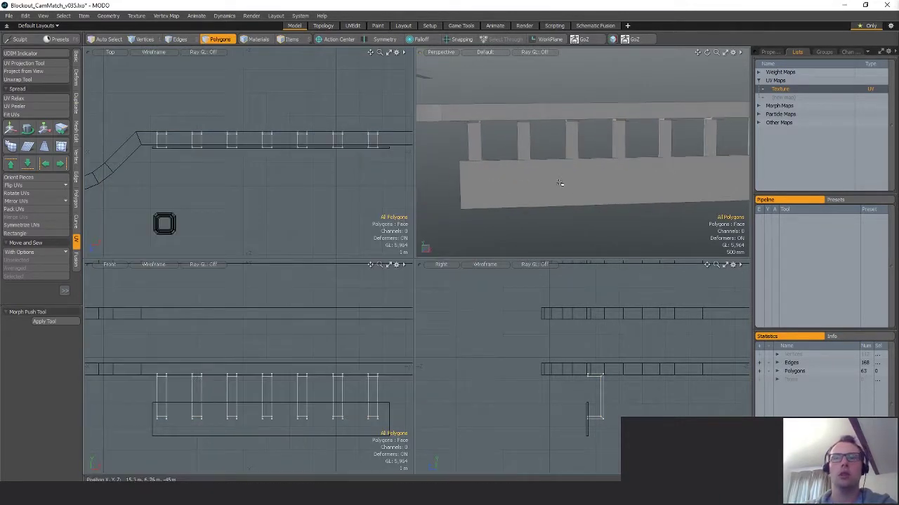
pyautogui.click(577, 175)
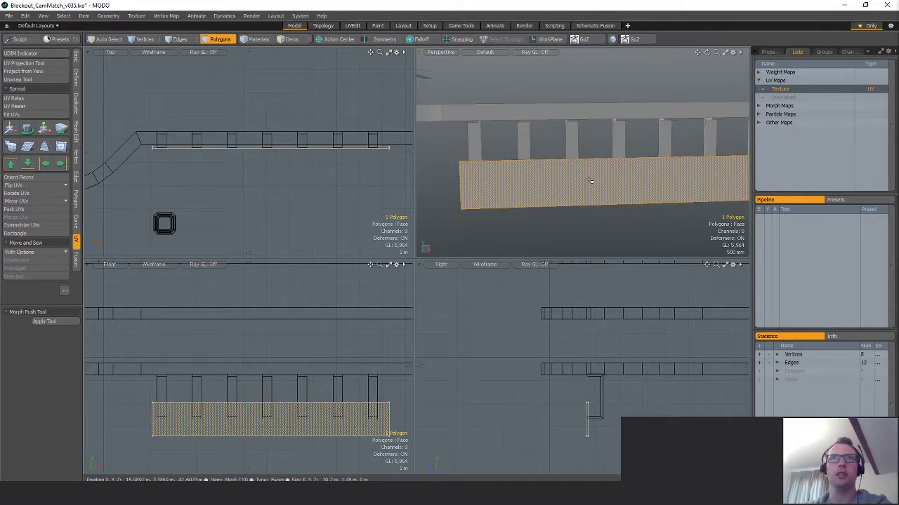
pyautogui.doubleClick(589, 180)
pyautogui.doubleClick(789, 90)
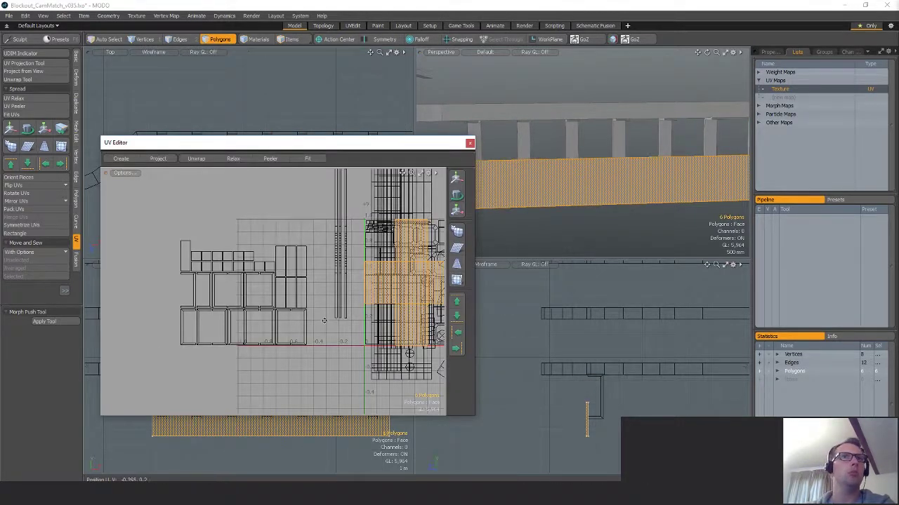
pyautogui.keyDown('alt'); pyautogui.moveTo(324, 321); pyautogui.dragTo(232, 324); pyautogui.keyUp('alt')
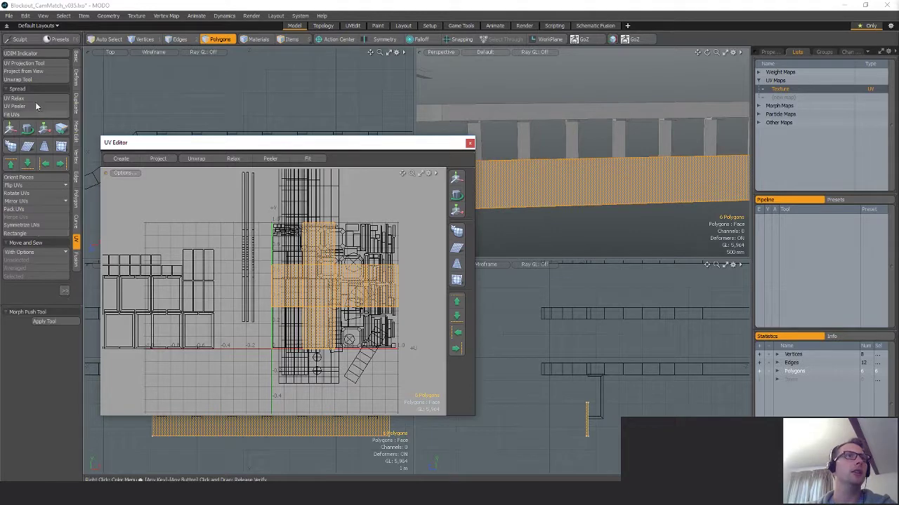
pyautogui.click(24, 63)
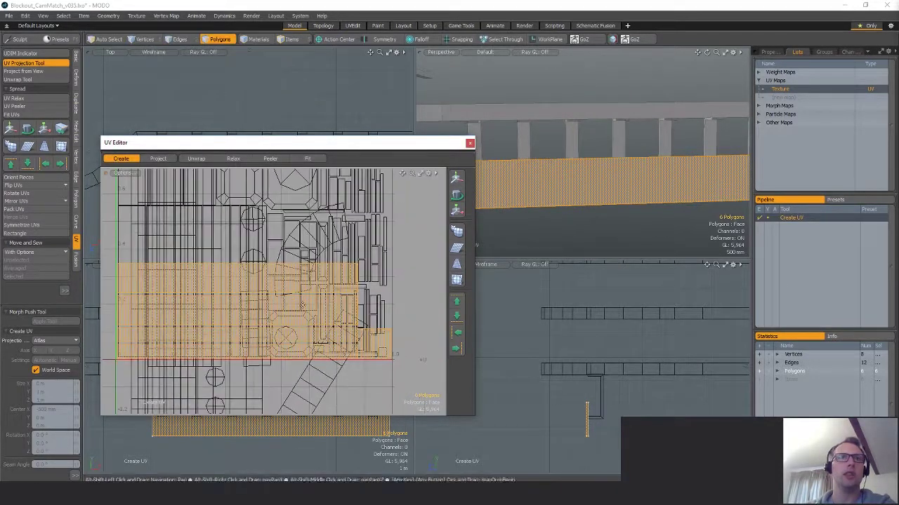
pyautogui.press('Escape')
pyautogui.keyDown('alt'); pyautogui.moveTo(303, 305); pyautogui.dragTo(317, 322); pyautogui.keyUp('alt')
pyautogui.click(470, 144)
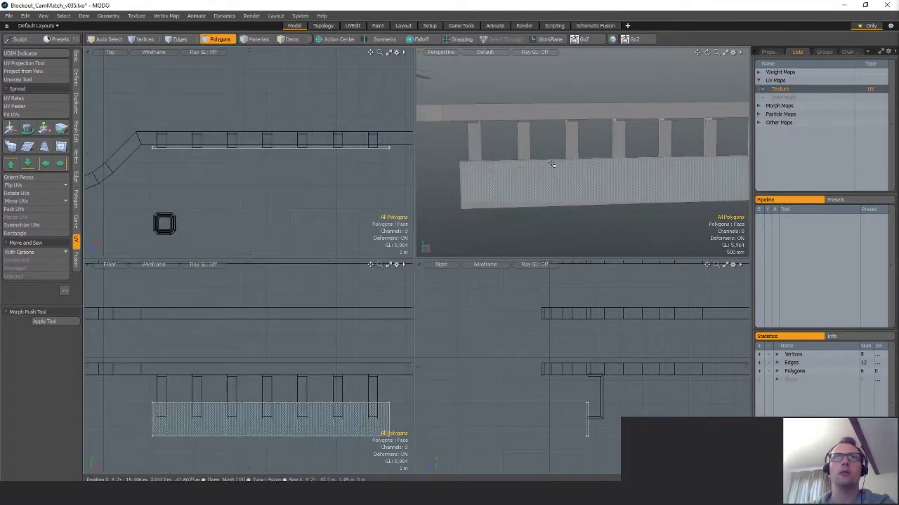
# Cut the panel from its own mesh and paste it into the mesh item holding the seven brackets.
pyautogui.keyDown('alt'); pyautogui.moveTo(552, 164); pyautogui.dragTo(563, 176); pyautogui.keyUp('alt')
pyautogui.hotkey('ctrl', 'x')
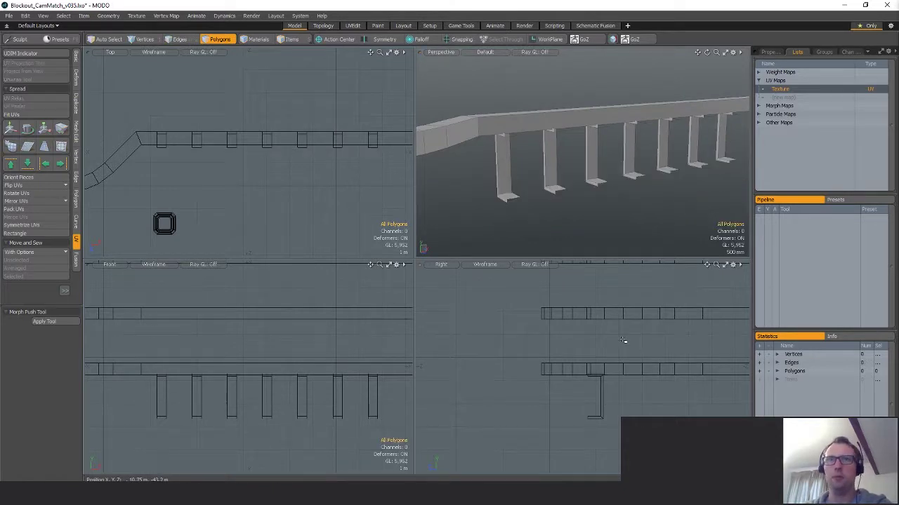
pyautogui.press('5')
pyautogui.click(602, 402)
pyautogui.press('3')
pyautogui.hotkey('ctrl', 'v')
pyautogui.click(617, 405)
pyautogui.keyDown('alt'); pyautogui.moveTo(636, 399); pyautogui.dragTo(605, 401); pyautogui.keyUp('alt')
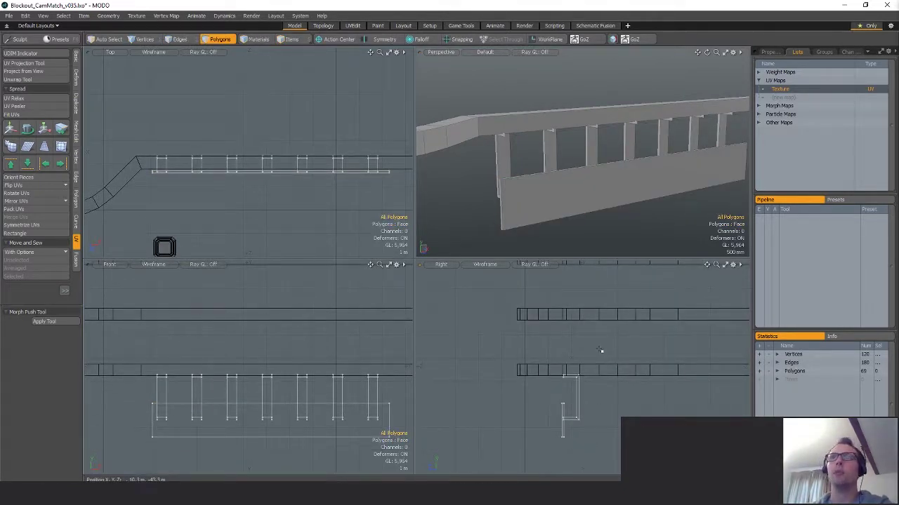
pyautogui.scroll(-2, 618, 173)
pyautogui.keyDown('alt'); pyautogui.moveTo(618, 172); pyautogui.dragTo(598, 152); pyautogui.keyUp('alt')
pyautogui.scroll(-5, 595, 160)
pyautogui.keyDown('alt'); pyautogui.moveTo(579, 184); pyautogui.dragTo(598, 192); pyautogui.keyUp('alt')
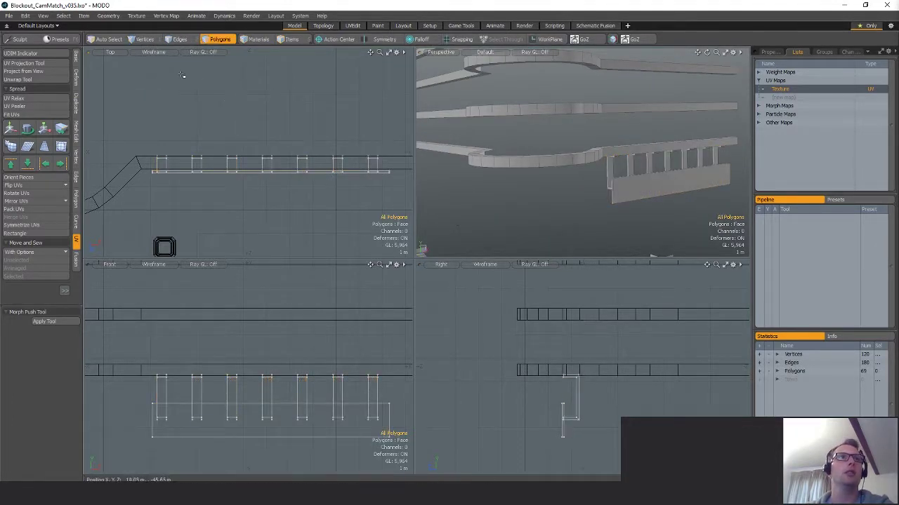
# Duplicate the brackets and panel, rotate the copy a quarter turn, and move it about -10.3 m in X and -9.25 m in Z.
pyautogui.press('[')
pyautogui.scroll(-5, 303, 183)
pyautogui.keyDown('alt'); pyautogui.moveTo(260, 174); pyautogui.dragTo(286, 204); pyautogui.keyUp('alt')
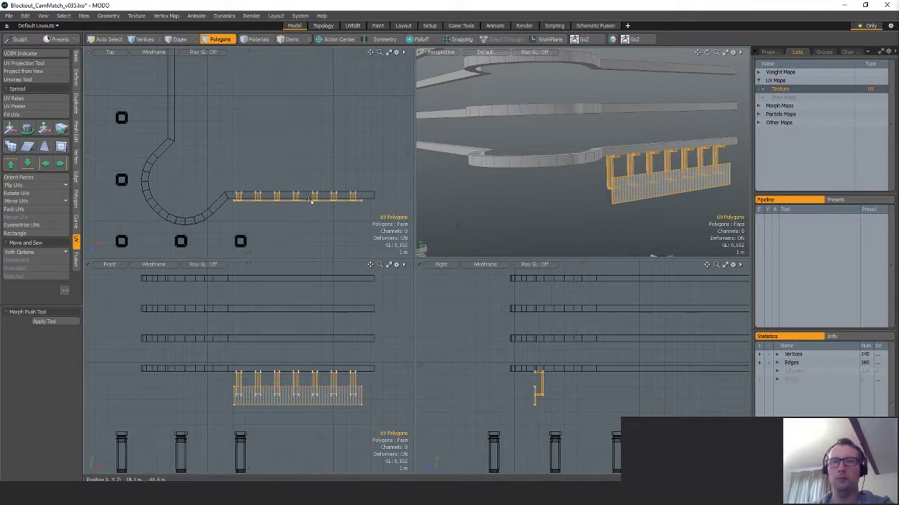
pyautogui.press('e')
pyautogui.moveTo(325, 147); pyautogui.dragTo(347, 221)
pyautogui.press('w')
pyautogui.moveTo(297, 197); pyautogui.dragTo(166, 77)
pyautogui.keyDown('alt'); pyautogui.keyDown('shift'); pyautogui.moveTo(165, 77); pyautogui.dragTo(295, 121); pyautogui.keyUp('shift'); pyautogui.keyUp('alt')
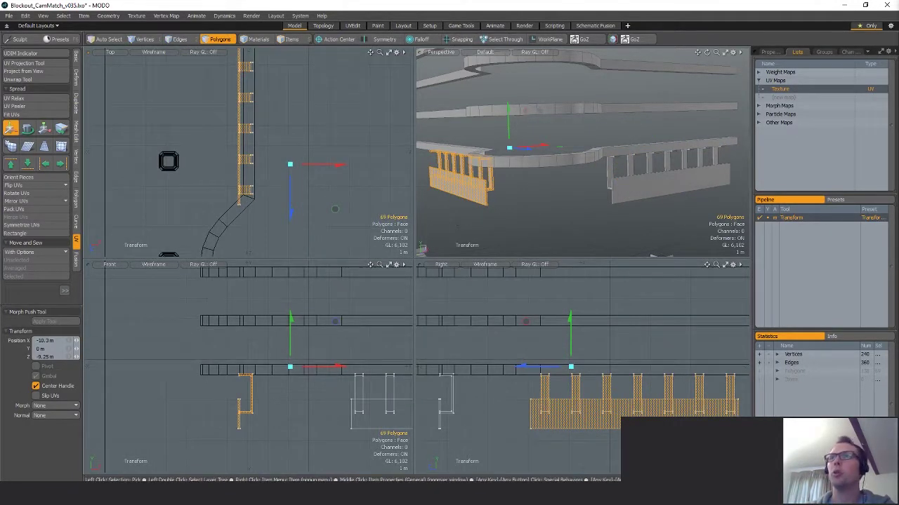
# Unhide the building and snap the rotated bracket-and-panel copy to the corner of the existing panel on the adjoining wing.
pyautogui.press('u')
pyautogui.keyDown('ctrl'); pyautogui.keyDown('alt'); pyautogui.moveTo(238, 180); pyautogui.dragTo(285, 186); pyautogui.keyUp('alt'); pyautogui.keyUp('ctrl')
pyautogui.keyDown('ctrl'); pyautogui.keyDown('alt'); pyautogui.moveTo(208, 207); pyautogui.dragTo(301, 219); pyautogui.keyUp('alt'); pyautogui.keyUp('ctrl')
pyautogui.press('q')
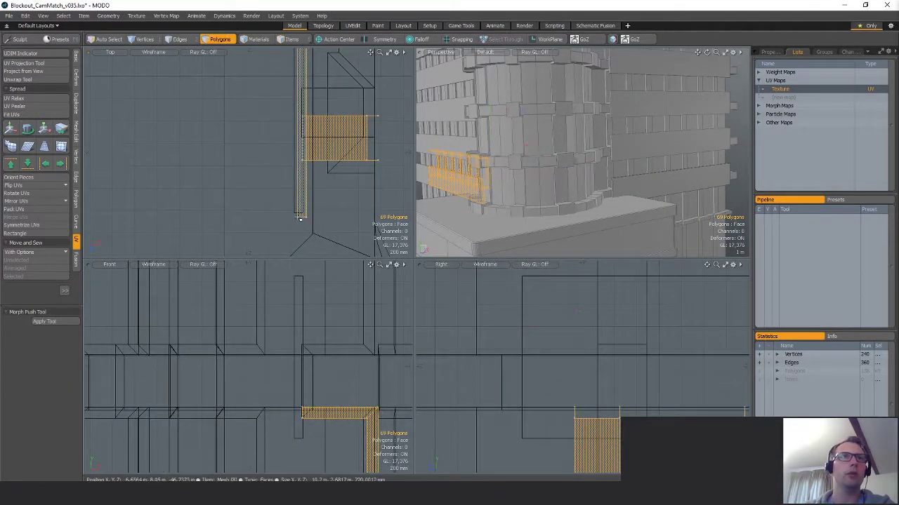
pyautogui.press('w')
pyautogui.press('q')
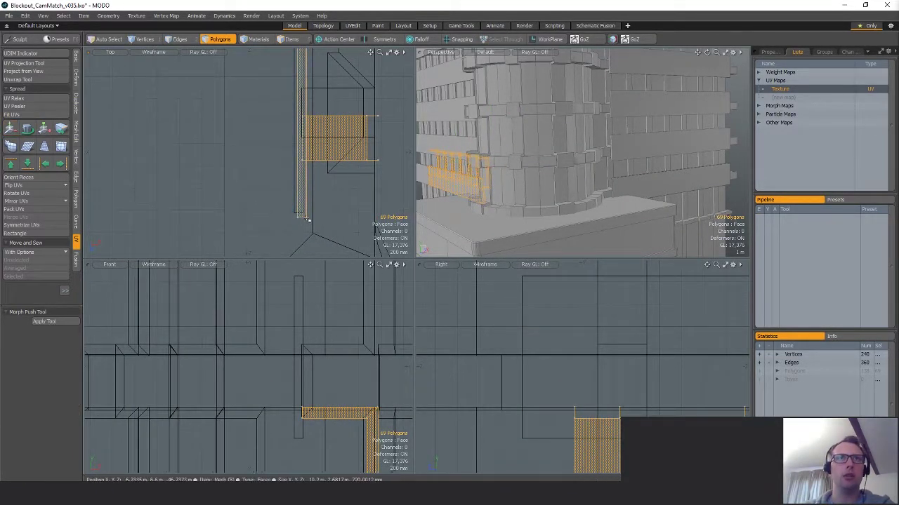
pyautogui.press('w')
pyautogui.press('x')
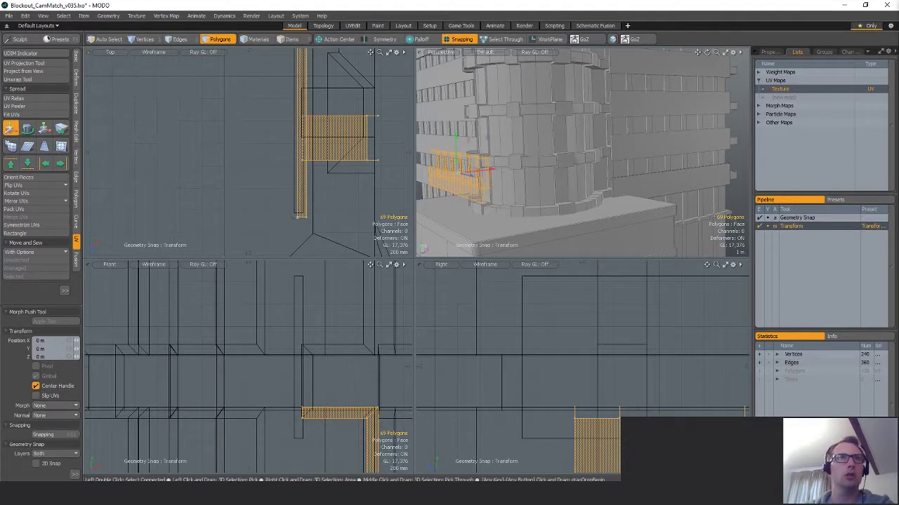
pyautogui.keyDown('alt'); pyautogui.keyDown('shift'); pyautogui.moveTo(319, 233); pyautogui.dragTo(298, 198); pyautogui.keyUp('shift'); pyautogui.keyUp('alt')
pyautogui.moveTo(324, 229); pyautogui.dragTo(278, 213)
pyautogui.keyDown('alt'); pyautogui.moveTo(495, 184); pyautogui.dragTo(565, 176); pyautogui.keyUp('alt')
pyautogui.keyDown('alt'); pyautogui.moveTo(563, 145); pyautogui.dragTo(672, 192); pyautogui.keyUp('alt')
pyautogui.press('space')
# Select only the rotated copy's seven brackets and snap them about -165 mm in Z to match the building's original brackets.
pyautogui.scroll(3, 656, 179)
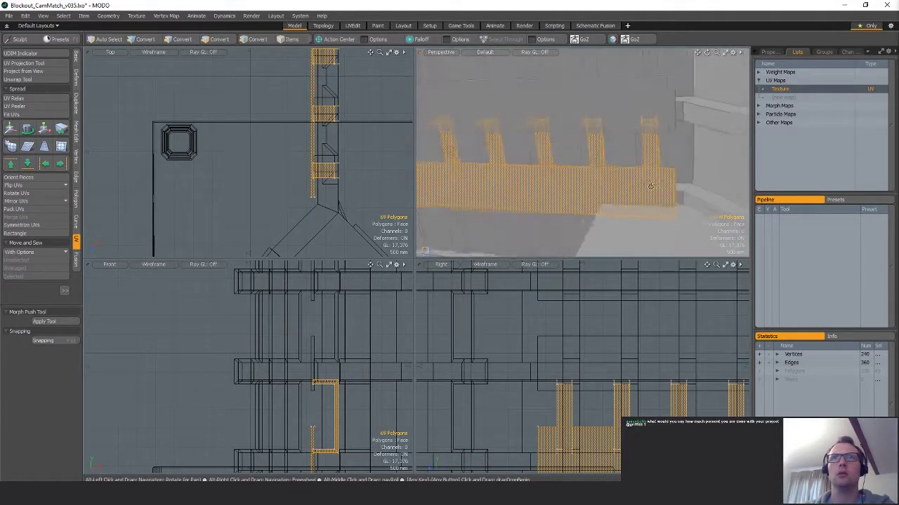
pyautogui.press('1')
pyautogui.press('3')
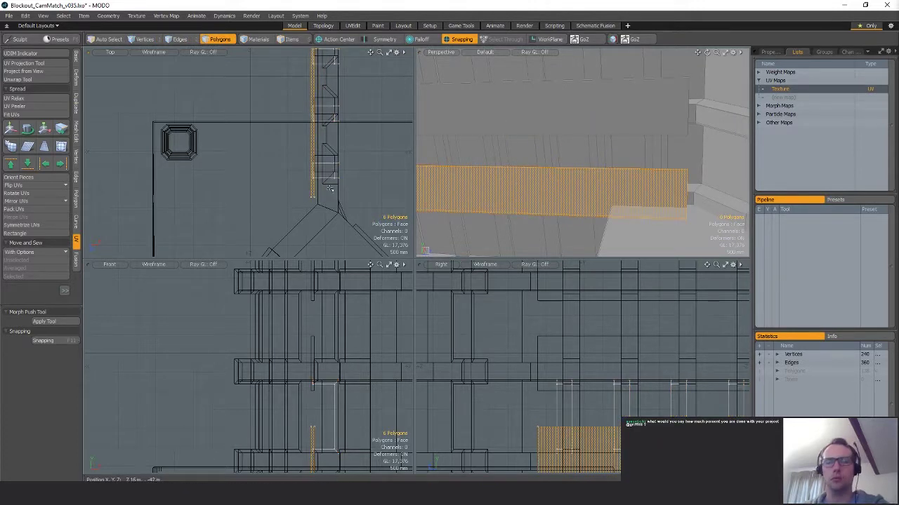
pyautogui.press('a')
pyautogui.keyDown('shift'); pyautogui.moveTo(275, 189); pyautogui.dragTo(278, 182, button='right'); pyautogui.keyUp('shift')
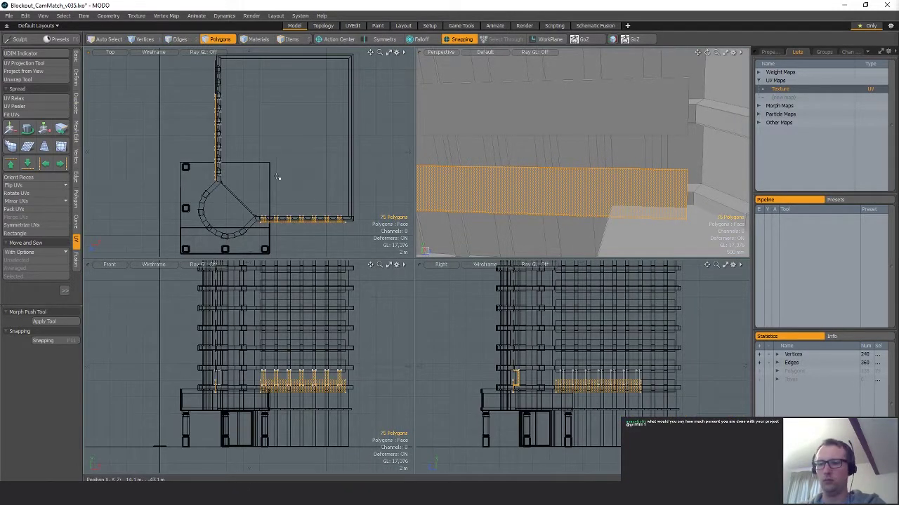
pyautogui.press('[')
pyautogui.press('w')
pyautogui.keyDown('ctrl'); pyautogui.keyDown('alt'); pyautogui.moveTo(231, 180); pyautogui.dragTo(318, 184); pyautogui.keyUp('alt'); pyautogui.keyUp('ctrl')
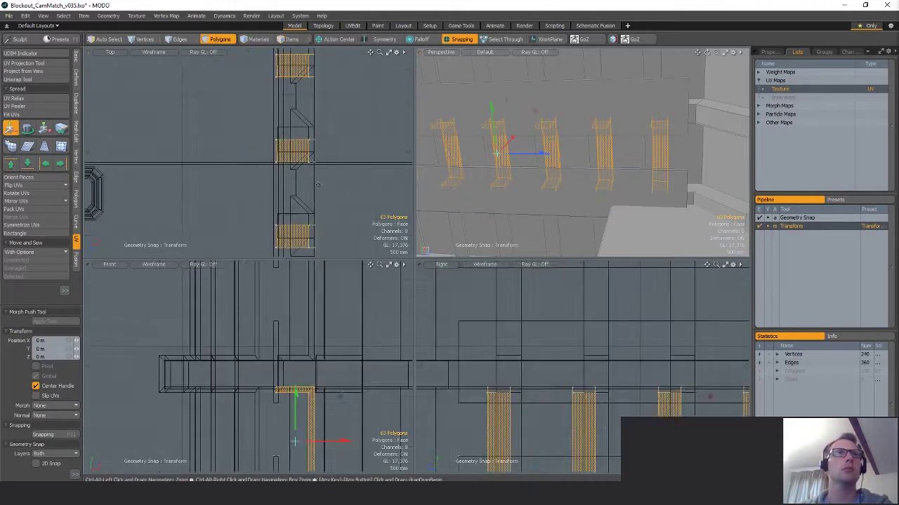
pyautogui.moveTo(317, 246)
pyautogui.keyDown('alt'); pyautogui.keyDown('shift'); pyautogui.mouseDown()
pyautogui.moveTo(311, 209)
pyautogui.moveTo(317, 246)
pyautogui.mouseUp(); pyautogui.keyUp('shift'); pyautogui.keyUp('alt')
pyautogui.click(311, 219)
pyautogui.scroll(-2, 335, 190)
pyautogui.scroll(-2, 319, 235)
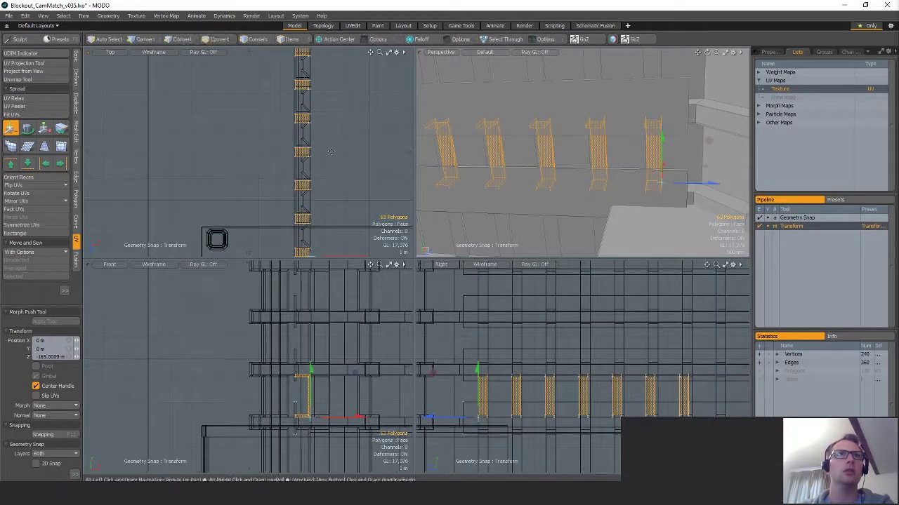
# Duplicate the seven side-wing brackets and move the copy along Z, snapped to the original brackets, to continue the row.
pyautogui.scroll(-2, 333, 222)
pyautogui.keyDown('alt'); pyautogui.moveTo(331, 152); pyautogui.dragTo(327, 72); pyautogui.keyUp('alt')
pyautogui.hotkey('ctrl', 'c')
pyautogui.hotkey('ctrl', 'v')
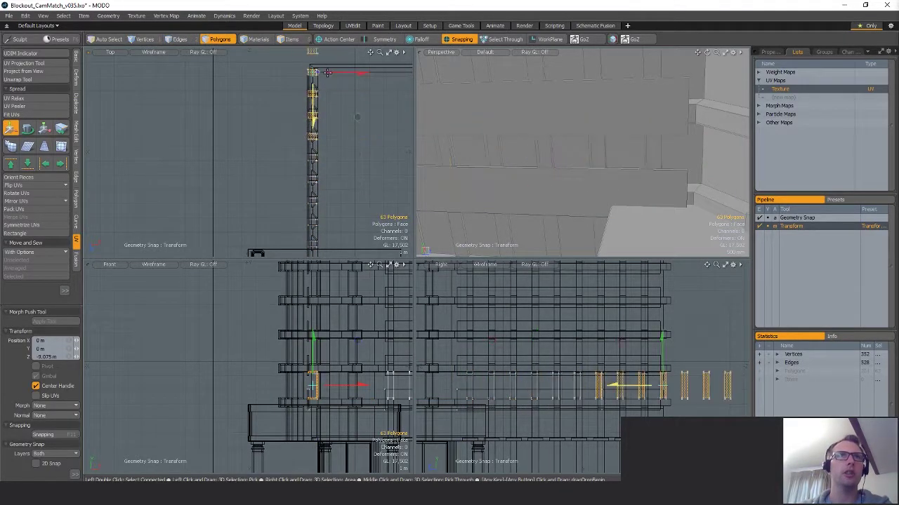
pyautogui.scroll(2, 322, 160)
pyautogui.moveTo(323, 126); pyautogui.dragTo(323, 89)
pyautogui.scroll(2, 330, 158)
pyautogui.click(328, 156)
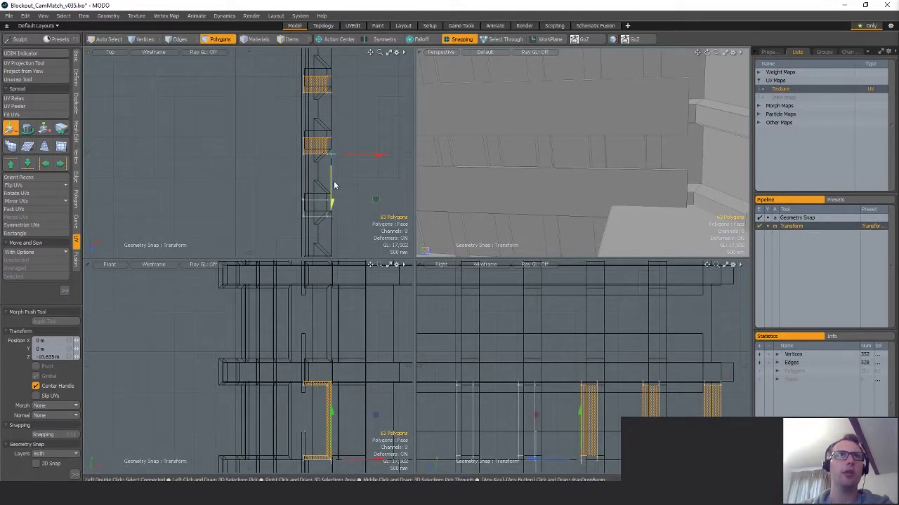
pyautogui.scroll(-4, 329, 204)
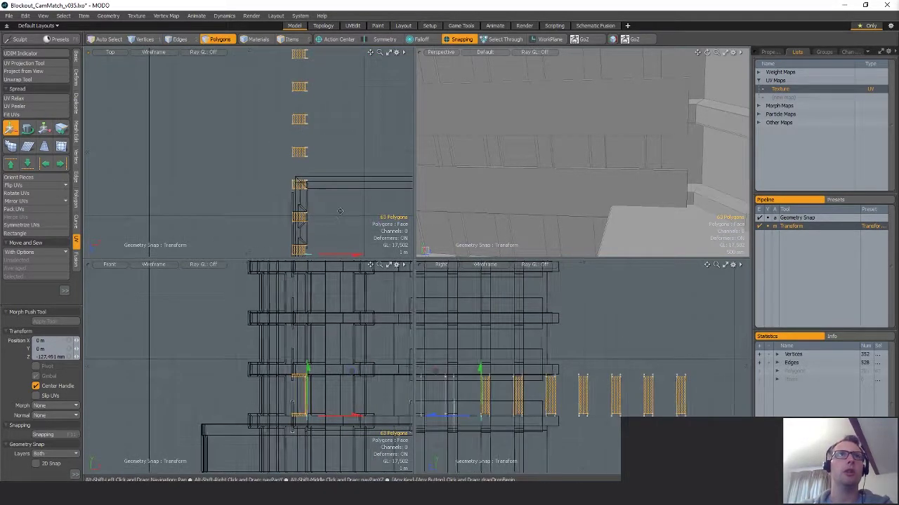
pyautogui.press('space')
# Delete the five surplus duplicated brackets extending beyond the wing's end, keeping the two needed to complete the row.
pyautogui.keyDown('ctrl'); pyautogui.moveTo(328, 208); pyautogui.dragTo(393, 240, button='right'); pyautogui.keyUp('ctrl')
pyautogui.press('5')
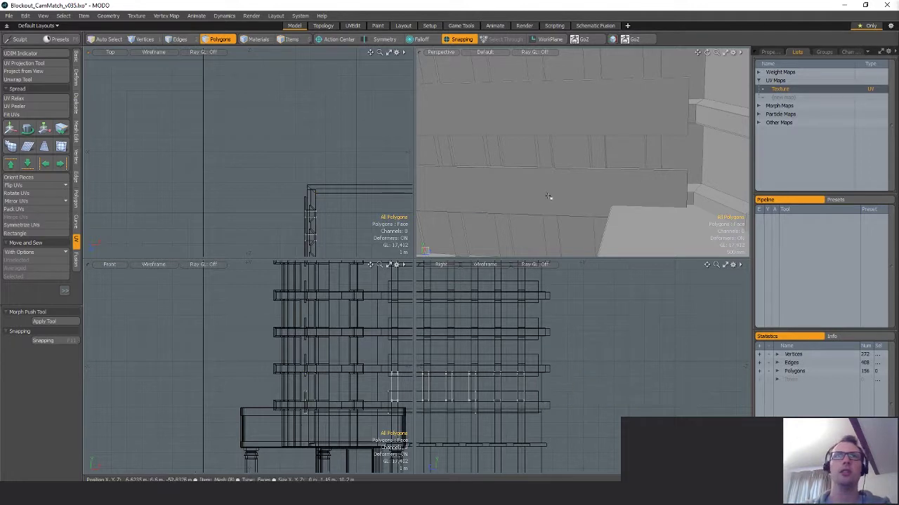
pyautogui.press('3')
# Select the four end vertices of the side-wing panel and move them along Z to extend it to the wing's far end.
pyautogui.doubleClick(474, 183)
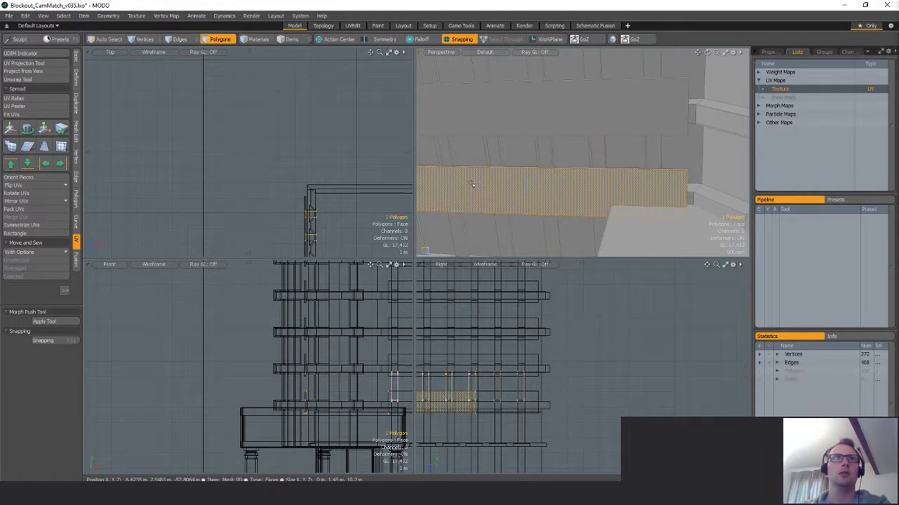
pyautogui.keyDown('alt'); pyautogui.keyDown('shift'); pyautogui.moveTo(300, 251); pyautogui.dragTo(276, 152); pyautogui.keyUp('shift'); pyautogui.keyUp('alt')
pyautogui.scroll(5, 277, 158)
pyautogui.scroll(5, 313, 160)
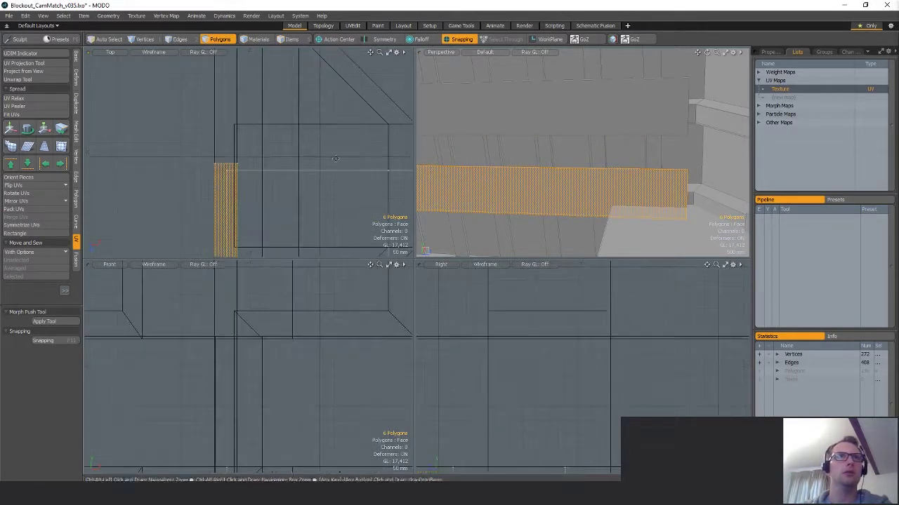
pyautogui.press('1')
pyautogui.moveTo(187, 172); pyautogui.dragTo(289, 143, button='right')
pyautogui.scroll(-4, 285, 158)
pyautogui.keyDown('alt'); pyautogui.keyDown('shift'); pyautogui.moveTo(331, 133); pyautogui.dragTo(318, 182); pyautogui.keyUp('shift'); pyautogui.keyUp('alt')
pyautogui.press('w')
pyautogui.hotkey('shift', 'a')
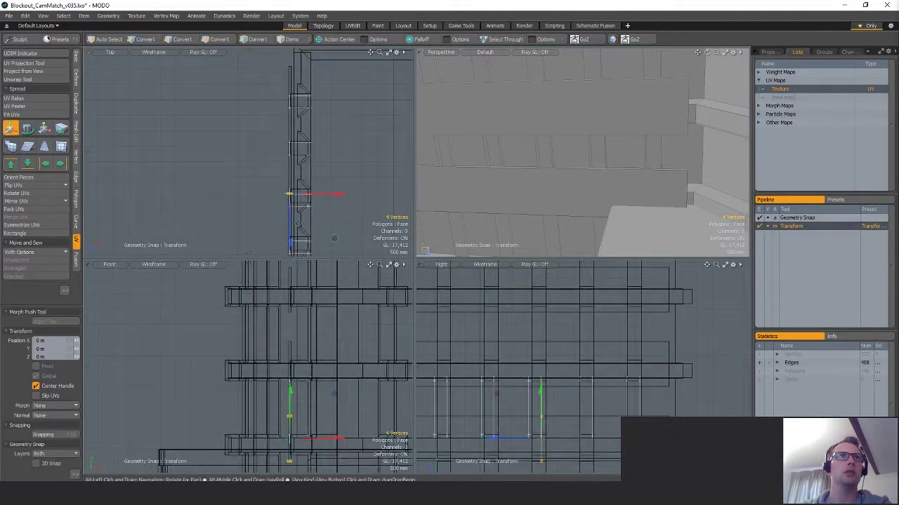
pyautogui.press('q')
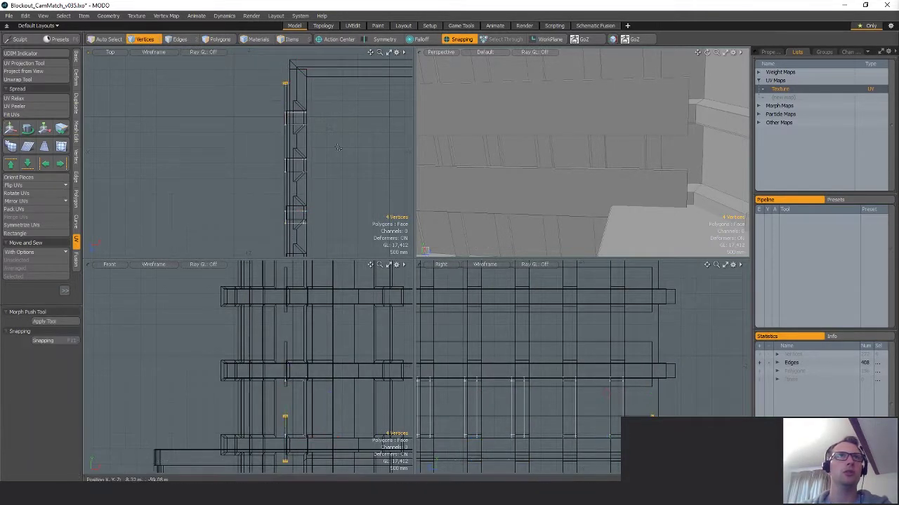
pyautogui.click(263, 175)
# Examine the bracket and panel rows on both wings in relation to the whole building.
pyautogui.scroll(-8, 262, 175)
pyautogui.keyDown('alt'); pyautogui.keyDown('shift'); pyautogui.moveTo(344, 184); pyautogui.dragTo(287, 107); pyautogui.keyUp('shift'); pyautogui.keyUp('alt')
pyautogui.press('3')
pyautogui.moveTo(256, 59); pyautogui.dragTo(365, 159, button='right')
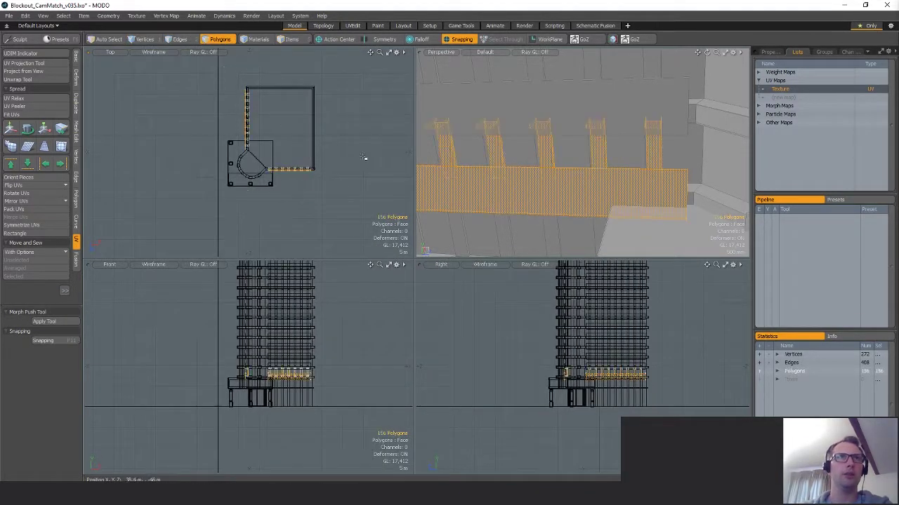
pyautogui.keyDown('alt'); pyautogui.keyDown('shift'); pyautogui.moveTo(365, 158); pyautogui.dragTo(367, 179); pyautogui.keyUp('shift'); pyautogui.keyUp('alt')
pyautogui.scroll(-6, 611, 175)
pyautogui.moveTo(618, 172)
pyautogui.keyDown('alt'); pyautogui.mouseDown()
pyautogui.moveTo(547, 172)
pyautogui.moveTo(636, 168)
pyautogui.moveTo(612, 144)
pyautogui.moveTo(610, 366)
pyautogui.moveTo(609, 302)
pyautogui.moveTo(608, 340)
pyautogui.moveTo(678, 339)
pyautogui.moveTo(702, 354)
pyautogui.mouseUp(); pyautogui.keyUp('alt')
pyautogui.click(688, 336)
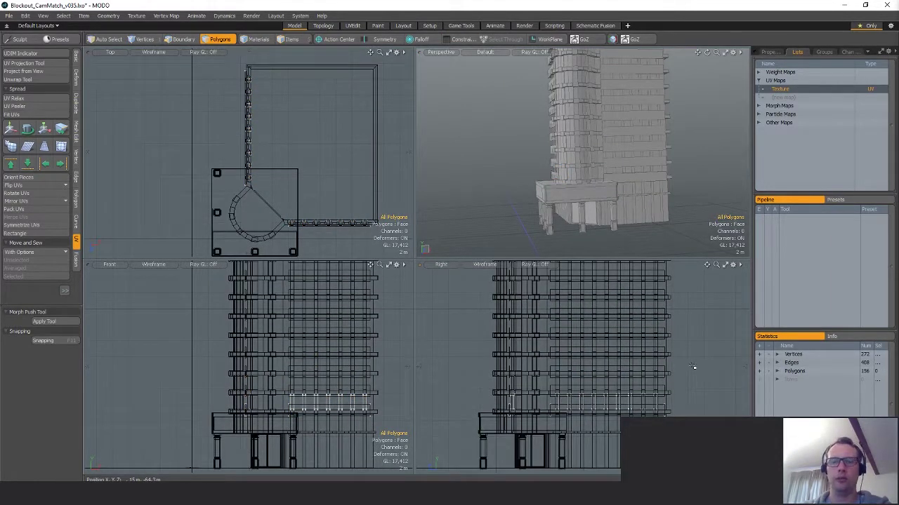
# Clone the bracket and panel rows of both wings 10 times upward with a Y offset of 2.4 m.
pyautogui.press('x')
pyautogui.click(77, 105)
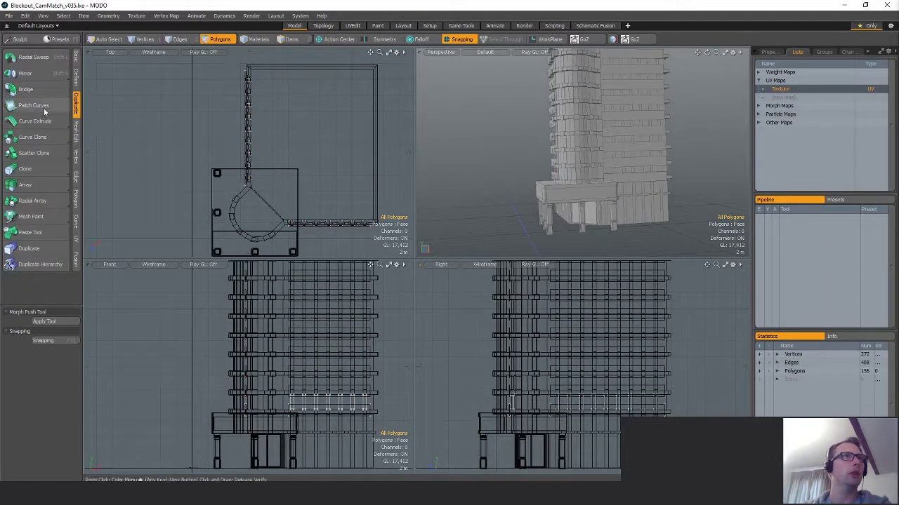
pyautogui.click(24, 168)
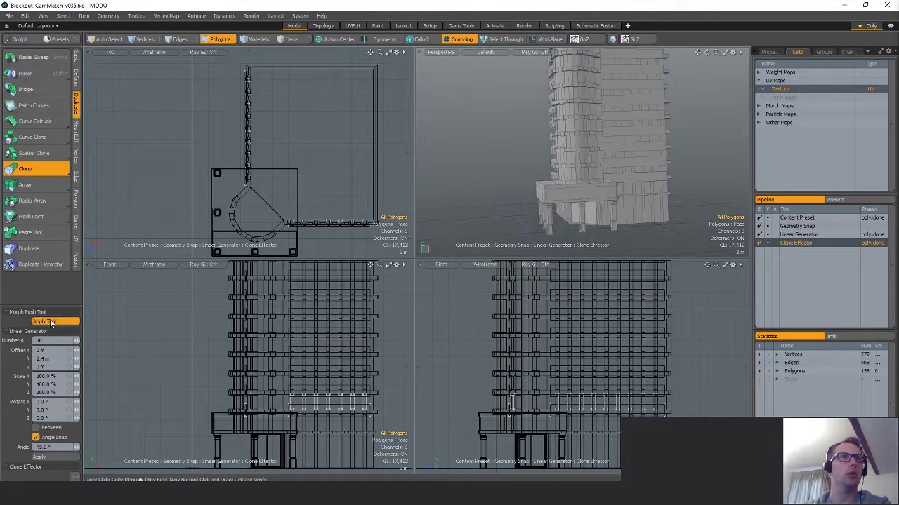
pyautogui.keyDown('alt'); pyautogui.keyDown('shift'); pyautogui.moveTo(240, 358); pyautogui.dragTo(306, 453); pyautogui.keyUp('shift'); pyautogui.keyUp('alt')
pyautogui.keyDown('ctrl'); pyautogui.keyDown('alt'); pyautogui.moveTo(421, 355); pyautogui.dragTo(361, 351); pyautogui.keyUp('alt'); pyautogui.keyUp('ctrl')
pyautogui.press('q')
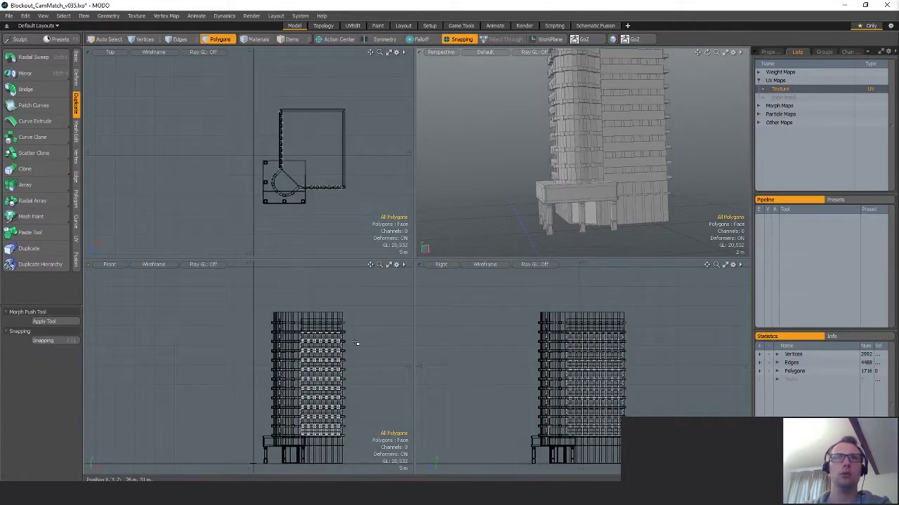
# Examine the cloned bracket and panel rows on both wings against the round tower from several angles.
pyautogui.keyDown('alt'); pyautogui.moveTo(623, 171); pyautogui.dragTo(630, 189); pyautogui.keyUp('alt')
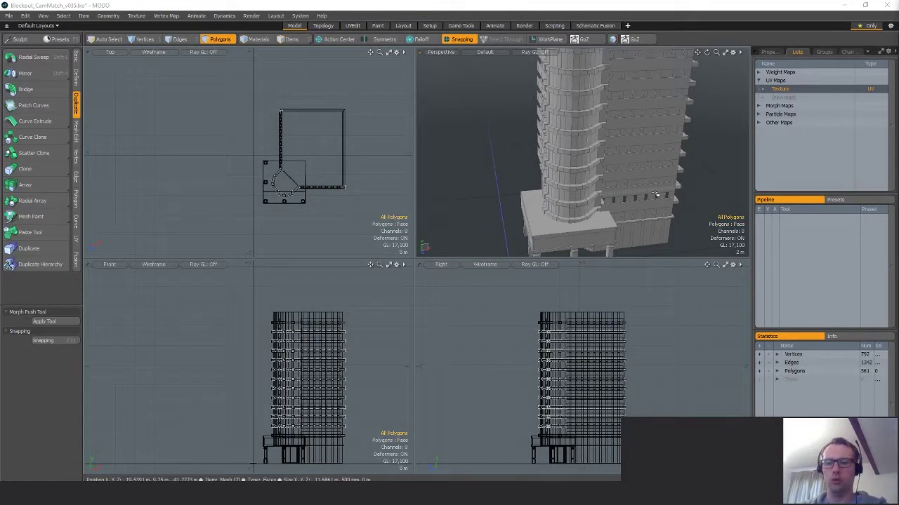
pyautogui.doubleClick(629, 211)
pyautogui.keyDown('alt'); pyautogui.moveTo(627, 211); pyautogui.dragTo(617, 208); pyautogui.keyUp('alt')
pyautogui.click(708, 206)
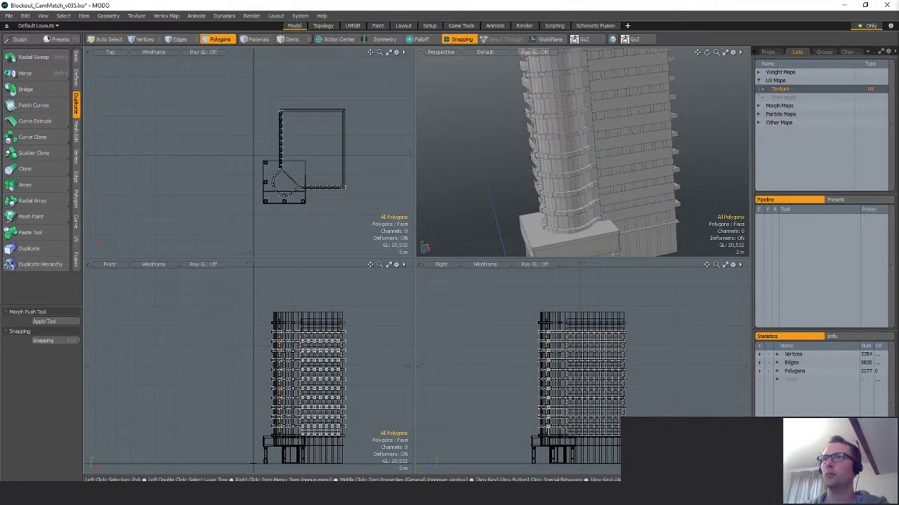
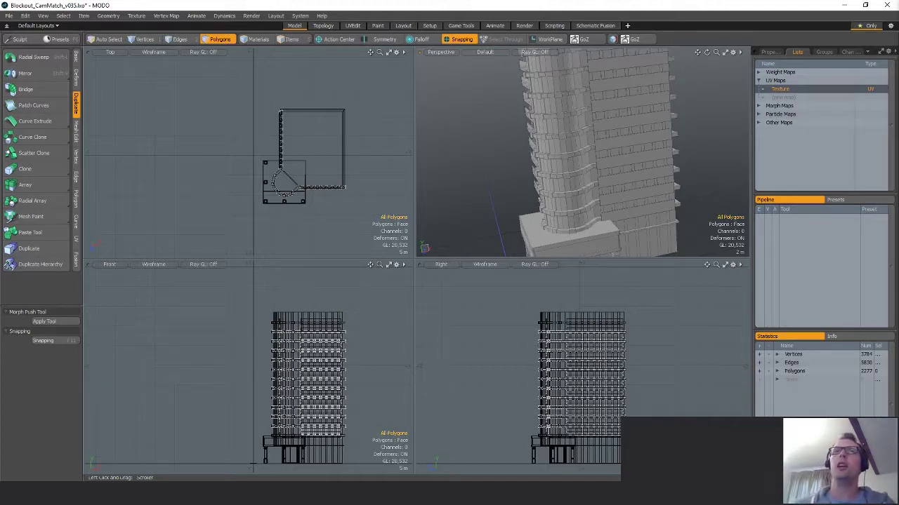
pyautogui.keyDown('alt'); pyautogui.moveTo(627, 176); pyautogui.dragTo(492, 182); pyautogui.keyUp('alt')
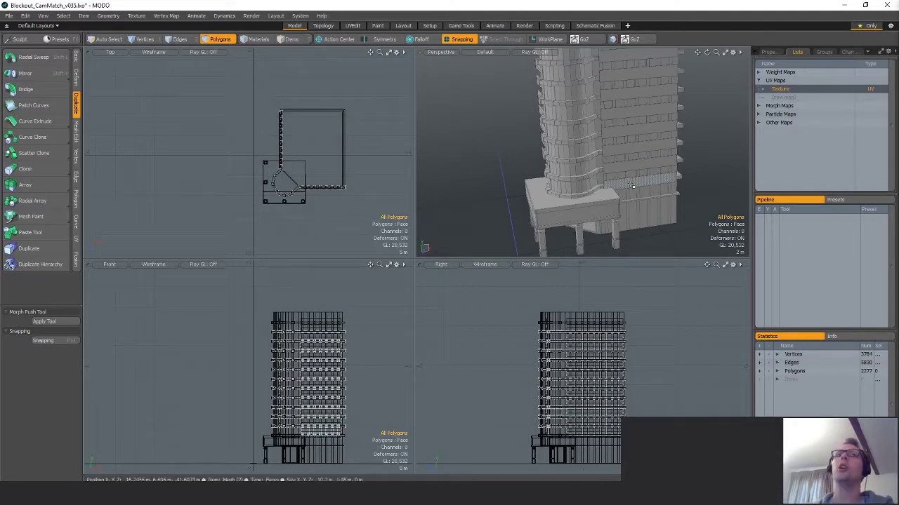
pyautogui.keyDown('ctrl'); pyautogui.keyDown('alt'); pyautogui.moveTo(594, 149); pyautogui.dragTo(607, 196); pyautogui.keyUp('alt'); pyautogui.keyUp('ctrl')
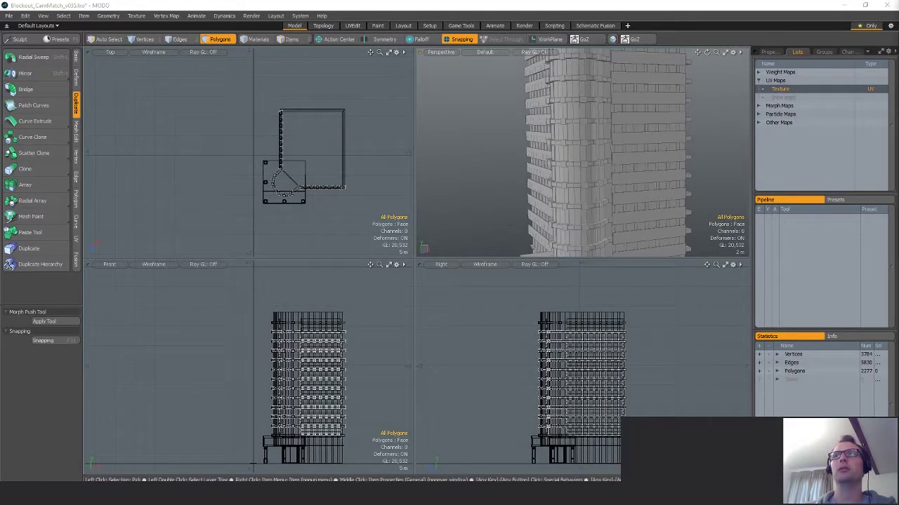
# Delete the old flat panel strips on every floor of both wings from the original building mesh.
pyautogui.hotkey('ctrl', 'z')
pyautogui.hotkey('ctrl', 'shift', 'z')
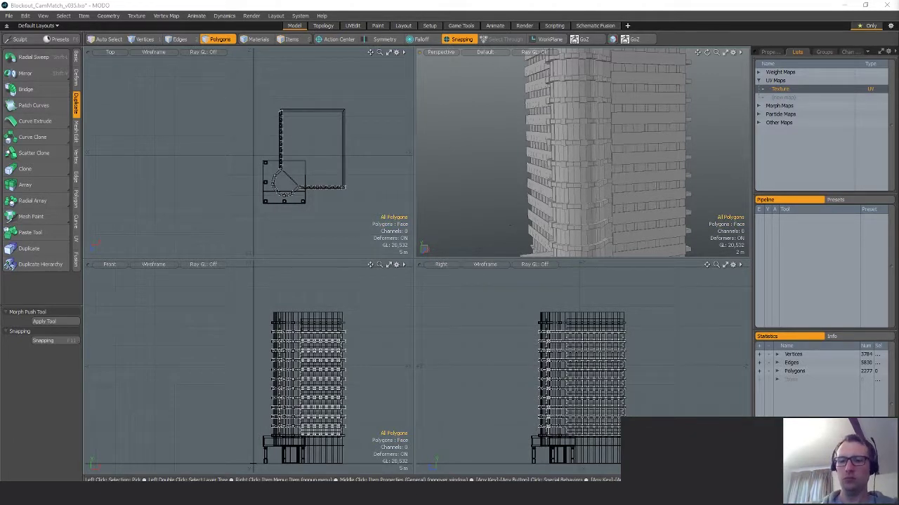
pyautogui.hotkey('ctrl', 'z')
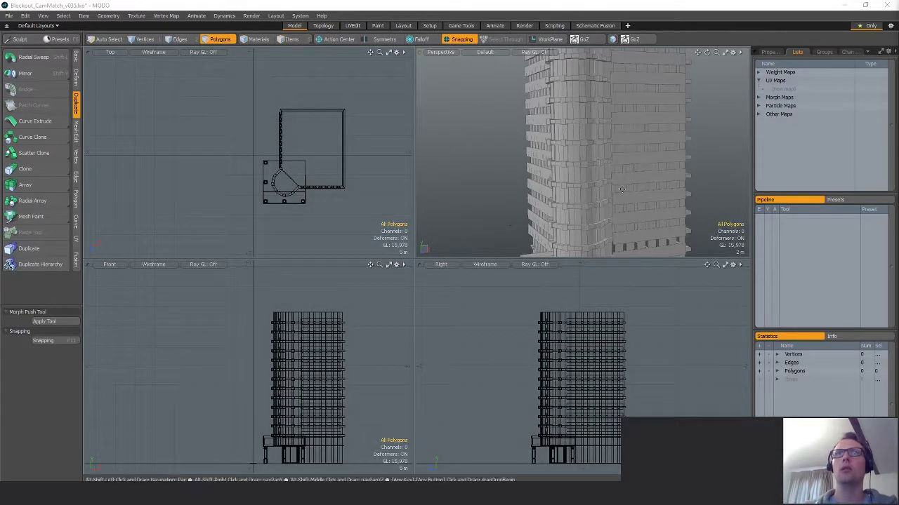
pyautogui.keyDown('alt'); pyautogui.moveTo(623, 203); pyautogui.dragTo(621, 186); pyautogui.keyUp('alt')
pyautogui.scroll(4, 621, 197)
pyautogui.press('5')
pyautogui.click(634, 220)
pyautogui.press('3')
pyautogui.click(632, 220)
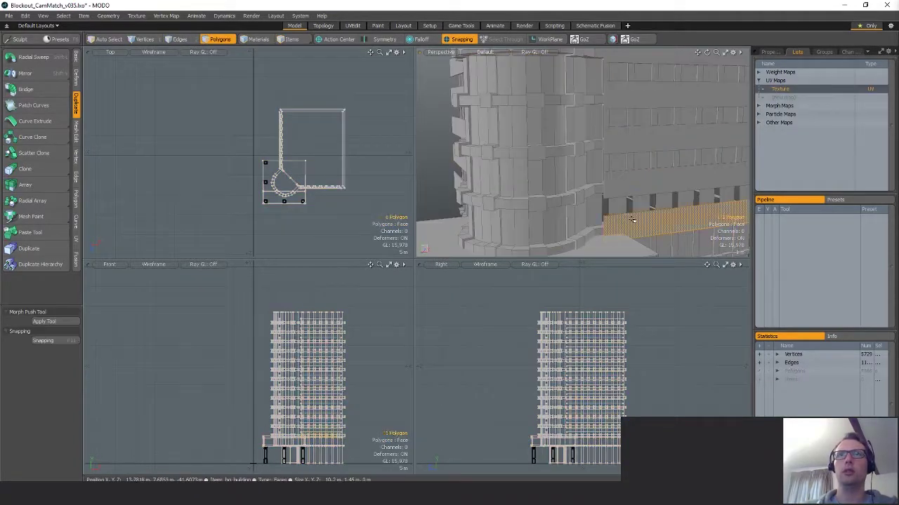
pyautogui.keyDown('shift'); pyautogui.click(629, 187); pyautogui.keyUp('shift')
pyautogui.keyDown('shift'); pyautogui.click(634, 141); pyautogui.keyUp('shift')
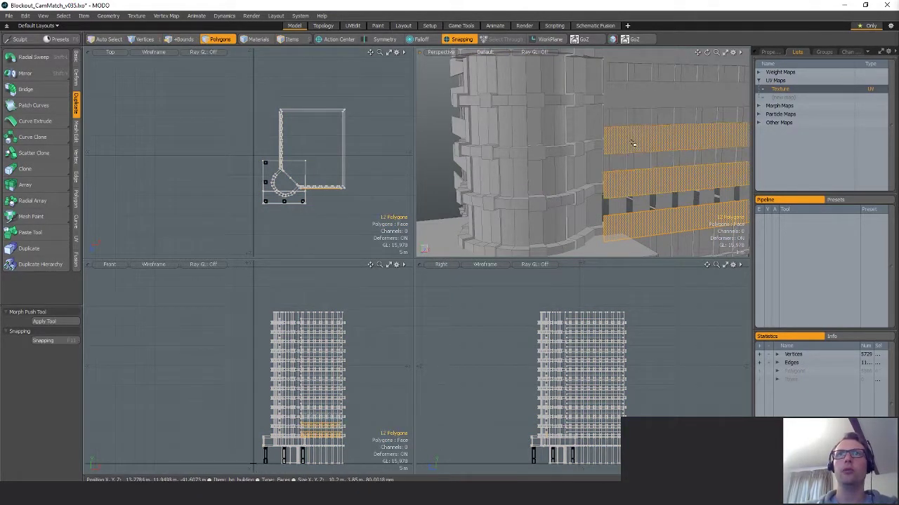
pyautogui.keyDown('shift'); pyautogui.click(630, 97); pyautogui.keyUp('shift')
pyautogui.keyDown('alt'); pyautogui.keyDown('shift'); pyautogui.moveTo(629, 103); pyautogui.dragTo(622, 206); pyautogui.keyUp('shift'); pyautogui.keyUp('alt')
pyautogui.keyDown('shift'); pyautogui.click(642, 153); pyautogui.keyUp('shift')
pyautogui.keyDown('shift'); pyautogui.click(643, 110); pyautogui.keyUp('shift')
pyautogui.scroll(-3, 644, 108)
pyautogui.keyDown('alt'); pyautogui.keyDown('shift'); pyautogui.moveTo(644, 109); pyautogui.dragTo(646, 151); pyautogui.keyUp('shift'); pyautogui.keyUp('alt')
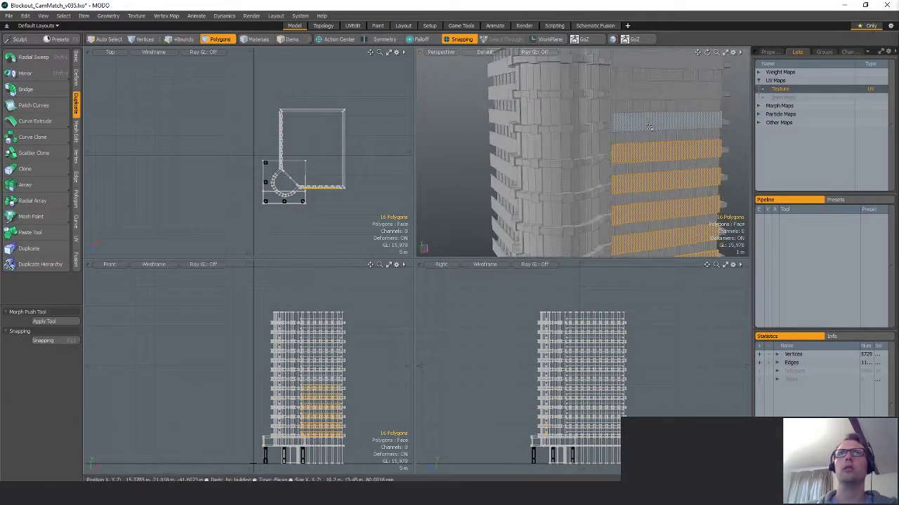
pyautogui.keyDown('shift'); pyautogui.click(649, 121); pyautogui.keyUp('shift')
pyautogui.keyDown('shift'); pyautogui.click(646, 91); pyautogui.keyUp('shift')
pyautogui.keyDown('alt'); pyautogui.moveTo(575, 130); pyautogui.dragTo(539, 119); pyautogui.keyUp('alt')
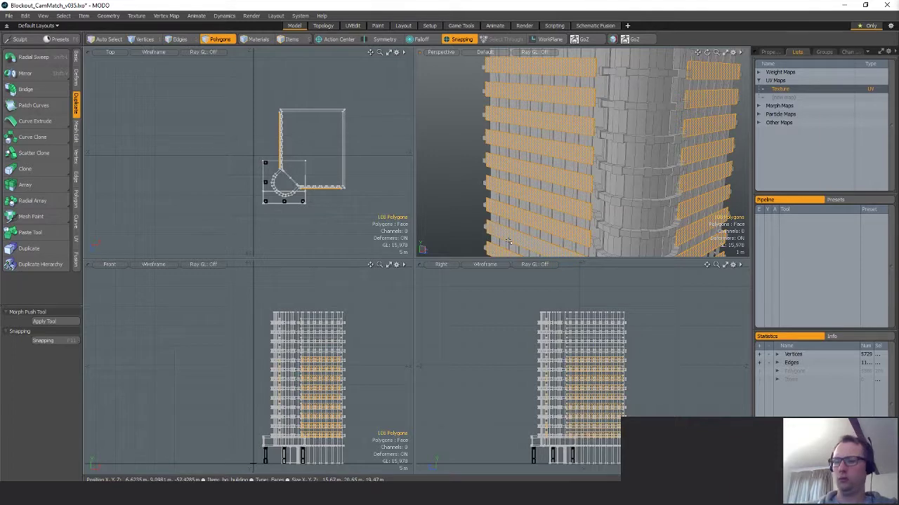
pyautogui.press('Delete')
# Select one middle floor's bracket blocks around the round tower and both wings and copy them into a new mesh.
pyautogui.keyDown('alt'); pyautogui.moveTo(510, 240); pyautogui.dragTo(577, 153); pyautogui.keyUp('alt')
pyautogui.click(560, 151)
pyautogui.keyDown('shift'); pyautogui.click(605, 155); pyautogui.keyUp('shift')
pyautogui.keyDown('shift'); pyautogui.click(622, 151); pyautogui.keyUp('shift')
pyautogui.moveTo(640, 152)
pyautogui.keyDown('alt'); pyautogui.mouseDown()
pyautogui.moveTo(740, 155)
pyautogui.moveTo(646, 161)
pyautogui.mouseUp(); pyautogui.keyUp('alt')
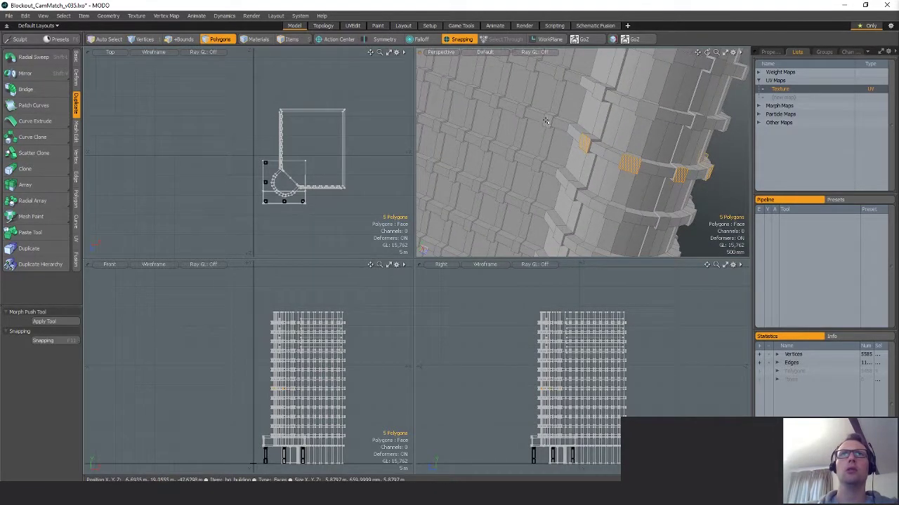
pyautogui.keyDown('alt'); pyautogui.moveTo(518, 110); pyautogui.dragTo(650, 176); pyautogui.keyUp('alt')
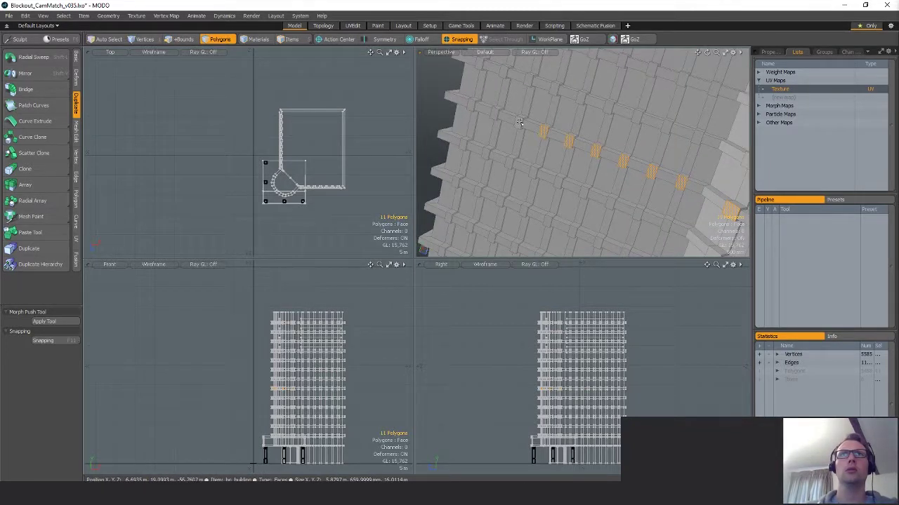
pyautogui.keyDown('shift'); pyautogui.click(471, 105); pyautogui.keyUp('shift')
pyautogui.keyDown('alt'); pyautogui.moveTo(471, 105); pyautogui.dragTo(606, 179); pyautogui.keyUp('alt')
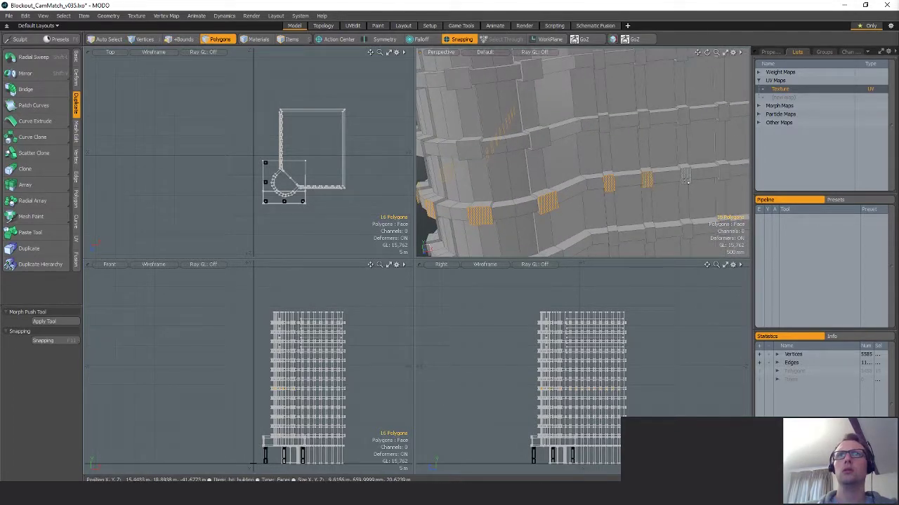
pyautogui.keyDown('alt'); pyautogui.moveTo(728, 176); pyautogui.dragTo(629, 170); pyautogui.keyUp('alt')
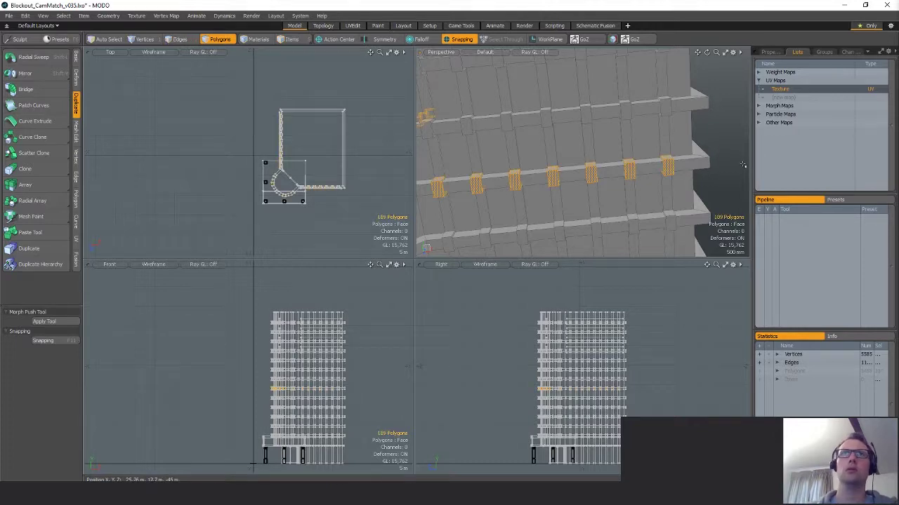
pyautogui.keyDown('alt'); pyautogui.moveTo(742, 164); pyautogui.dragTo(732, 143); pyautogui.keyUp('alt')
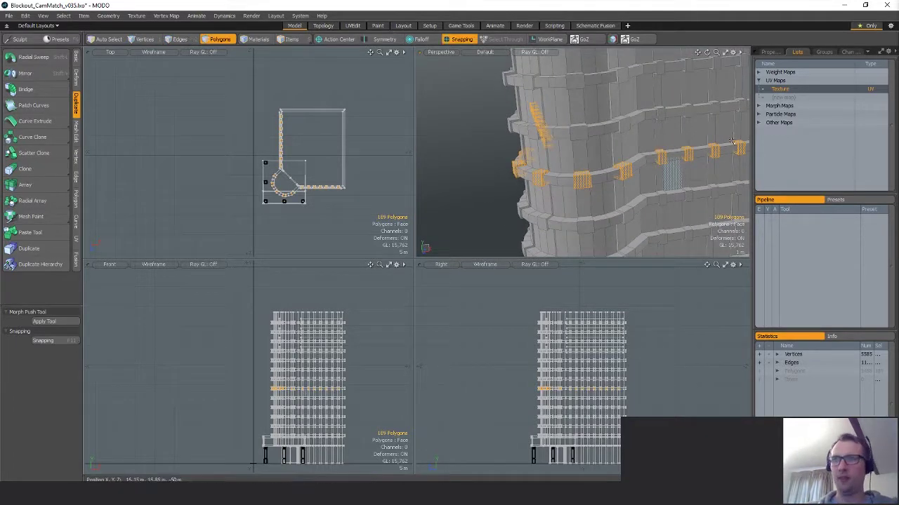
pyautogui.hotkey('ctrl', 'c')
pyautogui.press('n')
pyautogui.hotkey('ctrl', 'v')
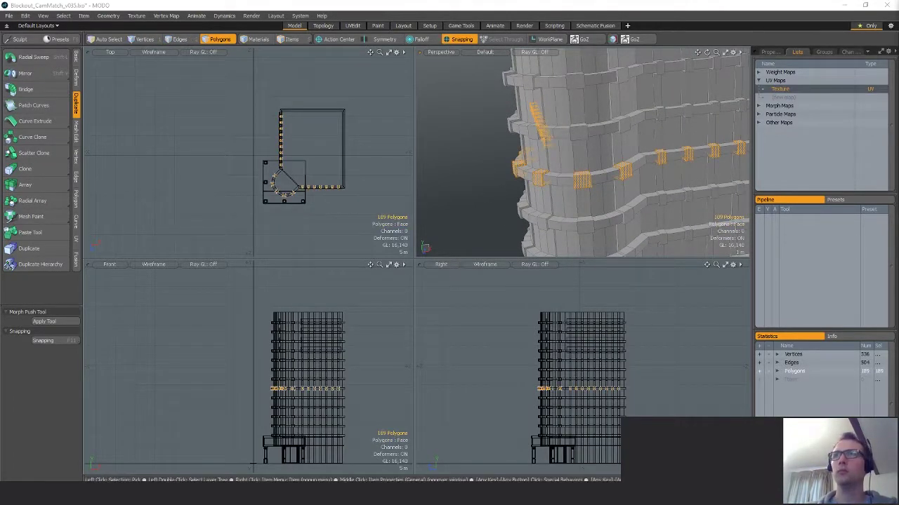
# Isolate the copied brackets by hiding the rest of the building and frame them in the views.
pyautogui.hotkey('shift', 'h')
pyautogui.scroll(5, 628, 184)
pyautogui.keyDown('alt'); pyautogui.moveTo(567, 180); pyautogui.dragTo(536, 194); pyautogui.keyUp('alt')
pyautogui.press('3')
pyautogui.hotkey('shift', 'a')
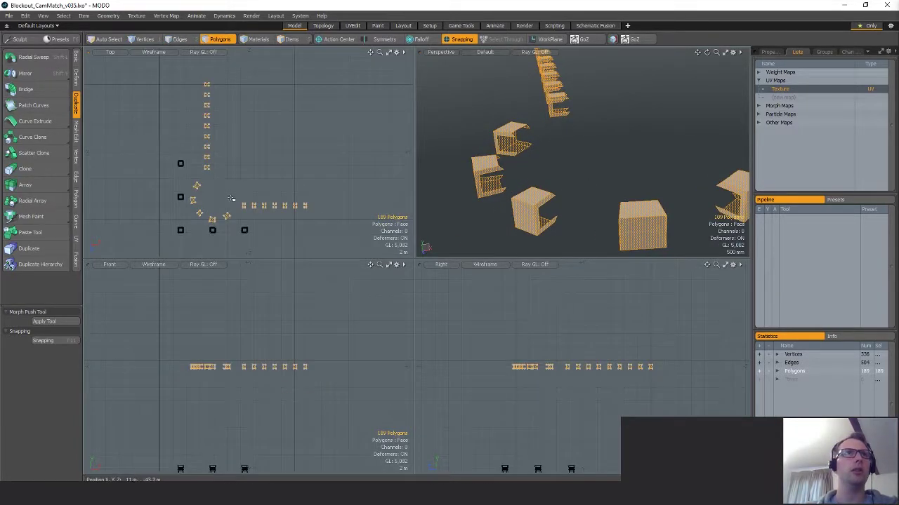
pyautogui.scroll(10, 189, 221)
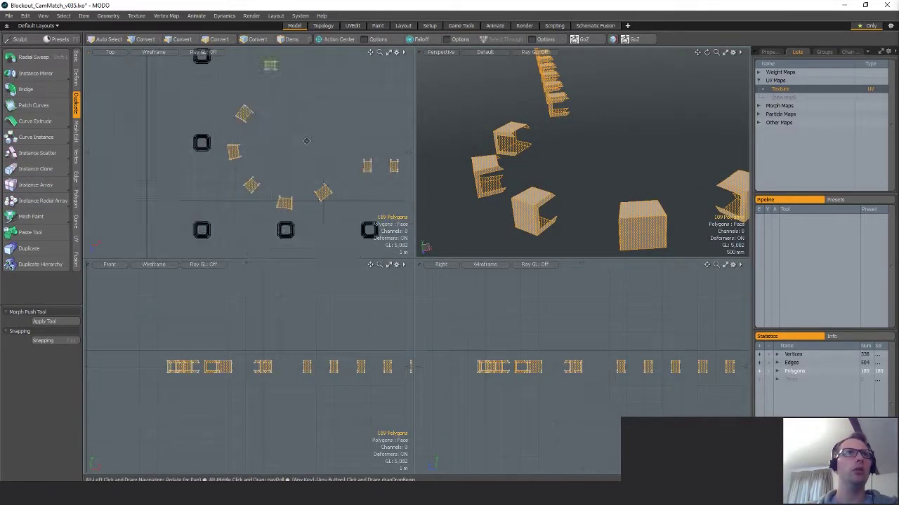
# Add a unit cube in a new mesh and move it beside the diagonal bracket on the tower's curve.
pyautogui.click(357, 159)
pyautogui.press('n')
pyautogui.click(76, 58)
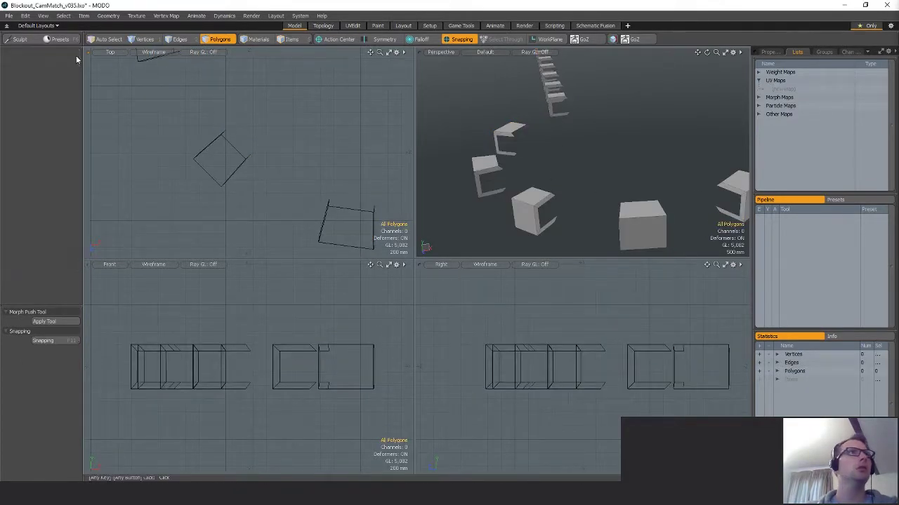
pyautogui.keyDown('shift'); pyautogui.click(10, 58); pyautogui.keyUp('shift')
pyautogui.scroll(-10, 210, 194)
pyautogui.press('w')
pyautogui.moveTo(196, 198); pyautogui.dragTo(262, 48)
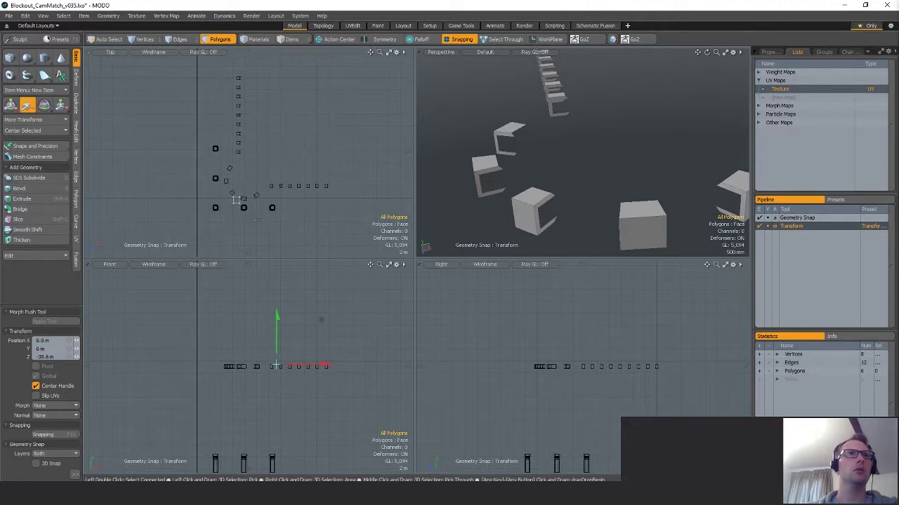
pyautogui.scroll(8, 259, 221)
pyautogui.scroll(-2, 328, 224)
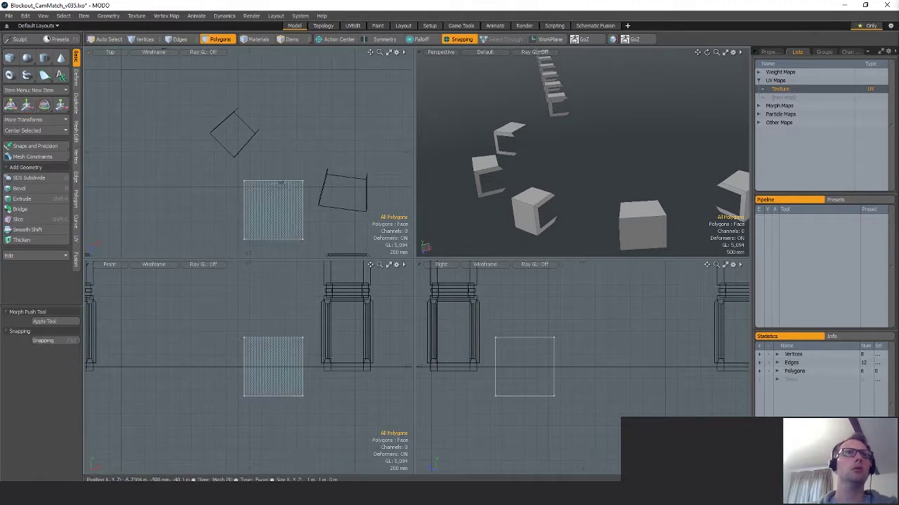
# Snap two of the cube's corner vertex pairs to the corners along one side of the diagonal bracket.
pyautogui.press('1')
pyautogui.moveTo(292, 183)
pyautogui.mouseDown(button='right')
pyautogui.moveTo(229, 188)
pyautogui.moveTo(278, 195)
pyautogui.mouseUp(button='right')
pyautogui.press('w')
pyautogui.moveTo(289, 226); pyautogui.dragTo(254, 179)
pyautogui.press('q')
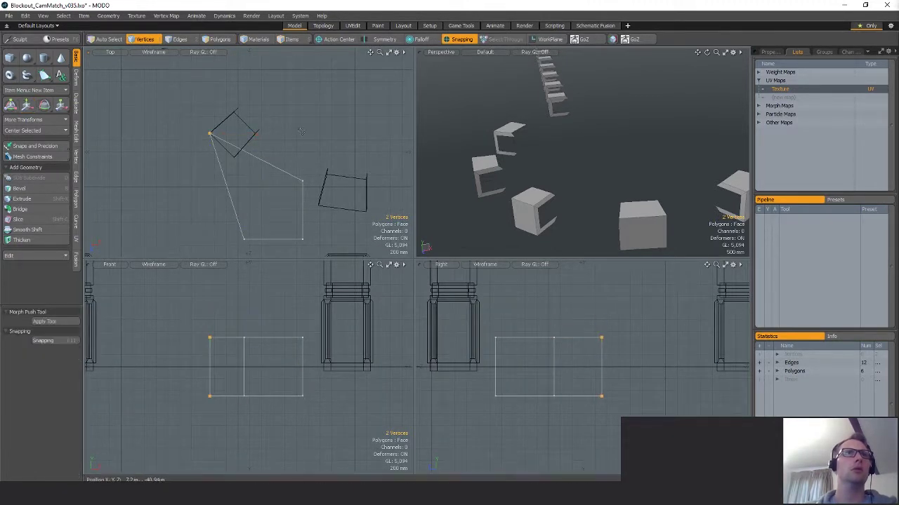
pyautogui.moveTo(302, 132); pyautogui.dragTo(326, 196, button='right')
pyautogui.press('w')
pyautogui.moveTo(349, 229); pyautogui.dragTo(284, 154)
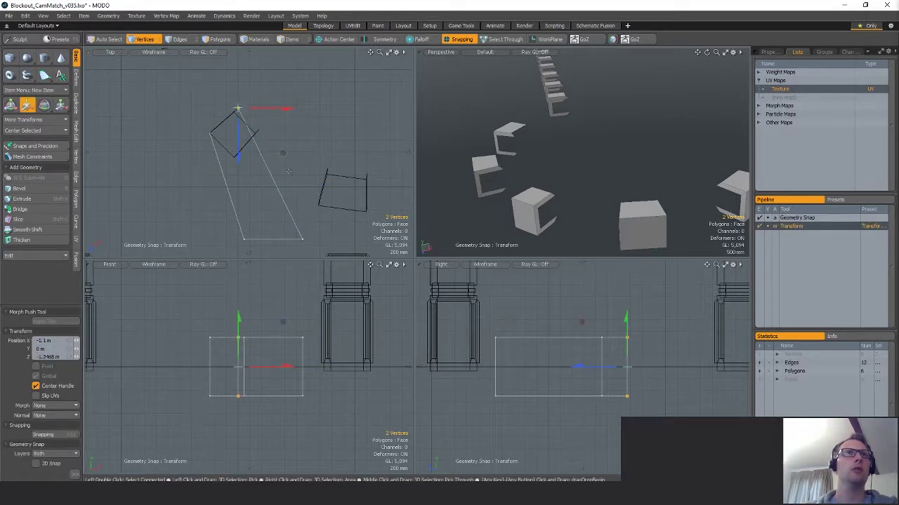
# Snap the cube's remaining two corner vertex pairs to the corners along the bracket's opposite side.
pyautogui.press('q')
pyautogui.moveTo(286, 209); pyautogui.dragTo(351, 245, button='right')
pyautogui.press('w')
pyautogui.keyDown('alt'); pyautogui.keyDown('shift'); pyautogui.moveTo(338, 247); pyautogui.dragTo(331, 204); pyautogui.keyUp('shift'); pyautogui.keyUp('alt')
pyautogui.moveTo(340, 242); pyautogui.dragTo(297, 132)
pyautogui.press('q')
pyautogui.moveTo(221, 177); pyautogui.dragTo(306, 201, button='right')
pyautogui.press('w')
pyautogui.moveTo(284, 243); pyautogui.dragTo(273, 160)
pyautogui.press('q')
# Move the fitted box up about 19.4 m to the height of the bracket row.
pyautogui.moveTo(706, 395)
pyautogui.keyDown('ctrl'); pyautogui.keyDown('alt'); pyautogui.mouseDown()
pyautogui.moveTo(592, 394)
pyautogui.moveTo(602, 309)
pyautogui.mouseUp(); pyautogui.keyUp('alt'); pyautogui.keyUp('ctrl')
pyautogui.scroll(-3, 592, 394)
pyautogui.press('2')
pyautogui.press('w')
pyautogui.hotkey('shift', 'a')
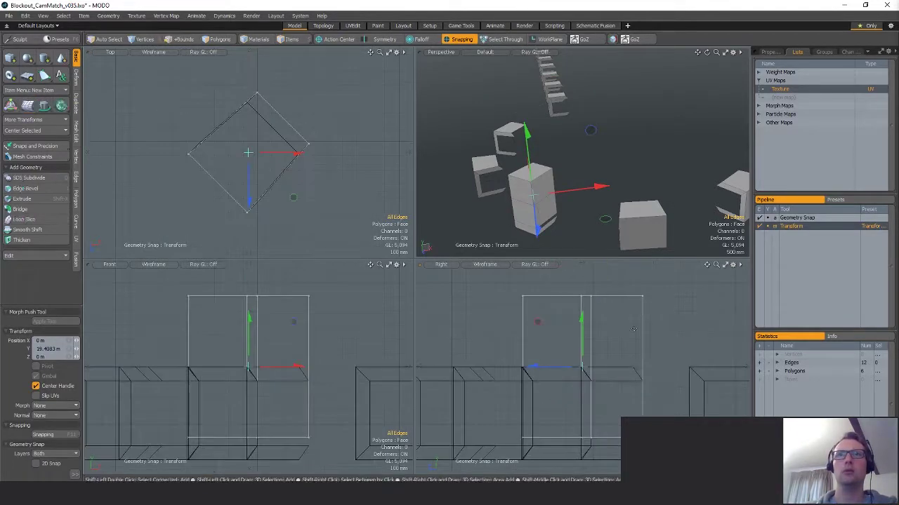
# Snap the box's bottom edges to the bracket's underside and its top edges to the bracket's top.
pyautogui.keyDown('alt'); pyautogui.keyDown('shift'); pyautogui.moveTo(600, 379); pyautogui.dragTo(598, 332); pyautogui.keyUp('shift'); pyautogui.keyUp('alt')
pyautogui.press('q')
pyautogui.moveTo(593, 347)
pyautogui.mouseDown(button='right')
pyautogui.moveTo(620, 411)
pyautogui.moveTo(583, 348)
pyautogui.mouseUp(button='right')
pyautogui.press('w')
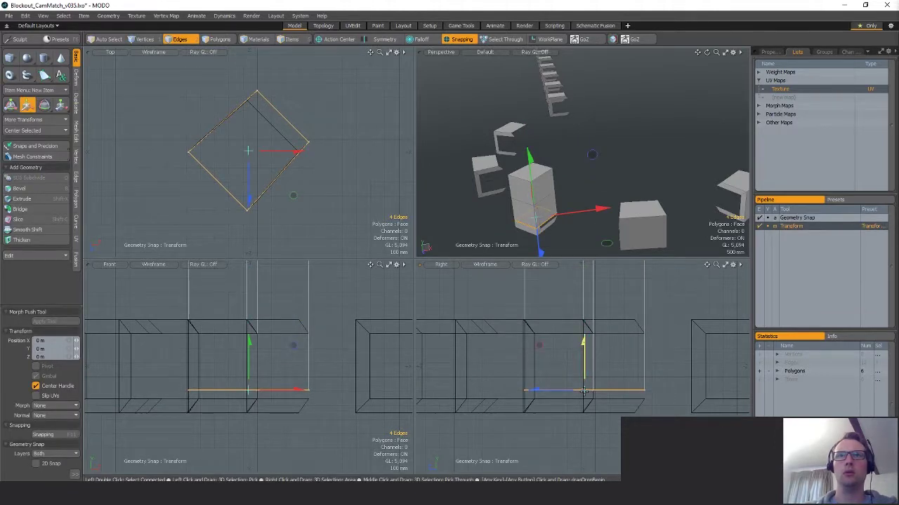
pyautogui.moveTo(583, 391); pyautogui.dragTo(583, 413)
pyautogui.scroll(-4, 653, 324)
pyautogui.press('q')
pyautogui.moveTo(633, 326); pyautogui.dragTo(625, 279, button='right')
pyautogui.press('w')
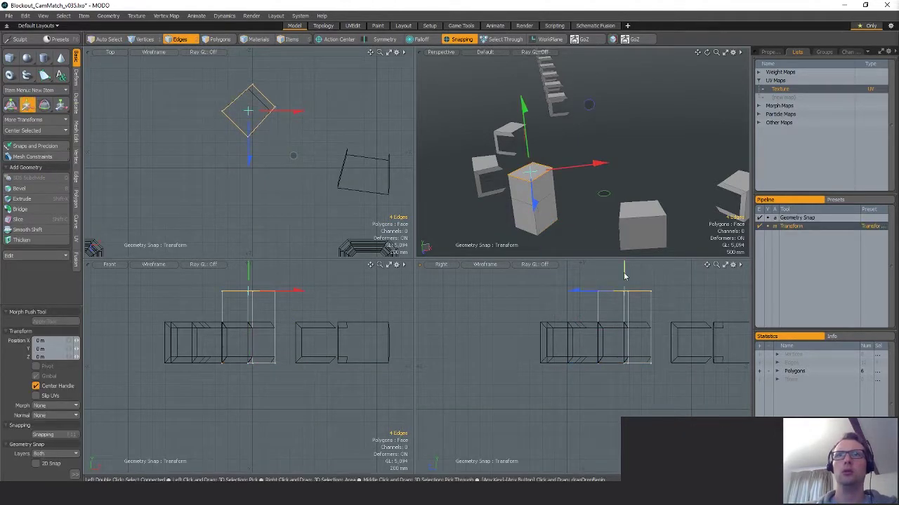
pyautogui.moveTo(624, 276); pyautogui.dragTo(624, 308)
pyautogui.press('space')
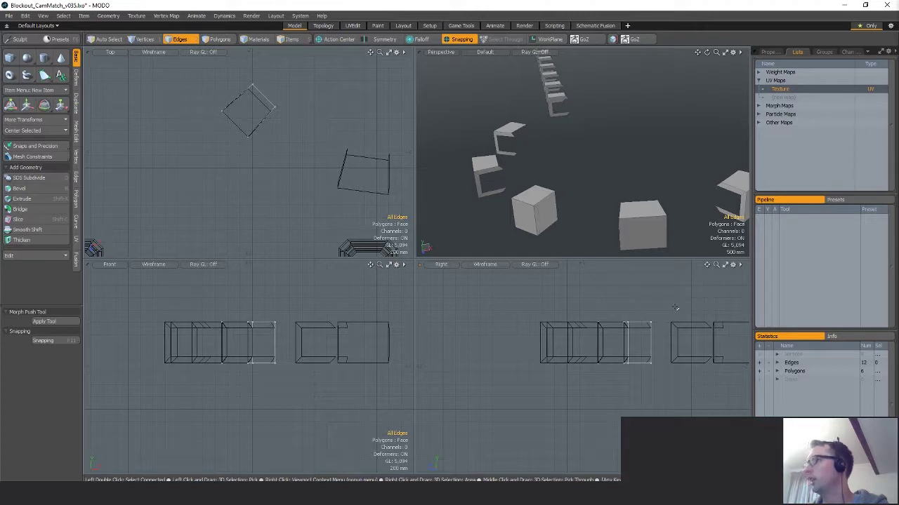
# Duplicate the fitted box and move the copy over the neighbouring bracket on the tower's curve.
pyautogui.press('space')
pyautogui.press('space')
pyautogui.press('space')
pyautogui.press('space')
pyautogui.doubleClick(544, 206)
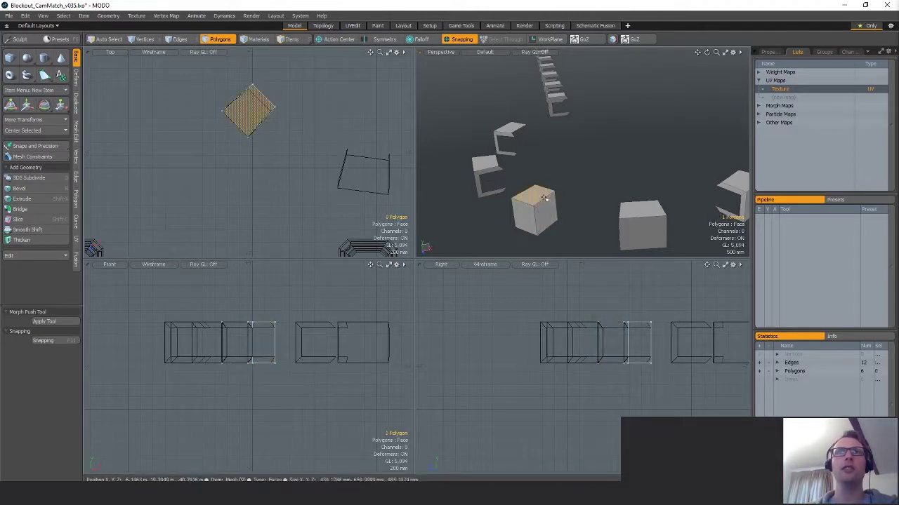
pyautogui.scroll(-3, 283, 206)
pyautogui.keyDown('alt'); pyautogui.keyDown('shift'); pyautogui.moveTo(314, 132); pyautogui.dragTo(328, 147); pyautogui.keyUp('shift'); pyautogui.keyUp('alt')
pyautogui.press('w')
pyautogui.scroll(4, 277, 179)
pyautogui.press('e')
pyautogui.hotkey('ctrl', 'z')
pyautogui.press('q')
pyautogui.press('e')
pyautogui.hotkey('ctrl', 'z')
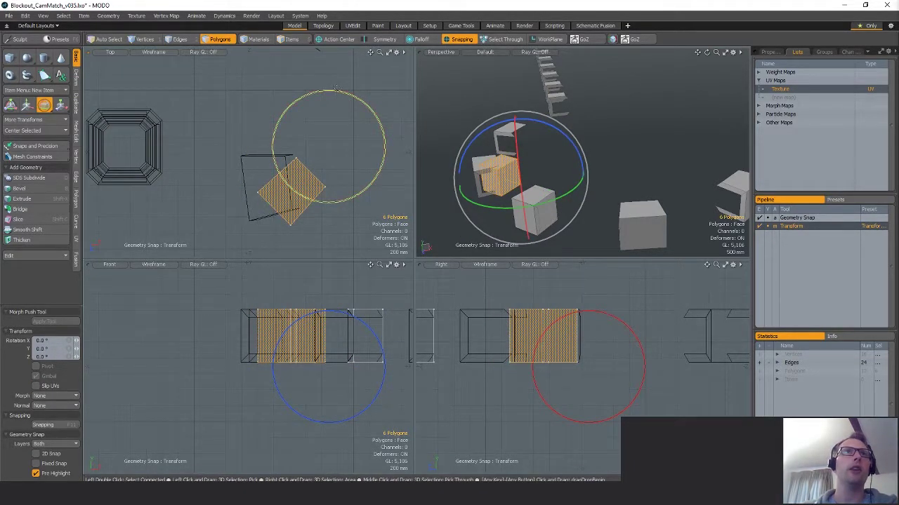
pyautogui.moveTo(337, 88); pyautogui.dragTo(337, 89)
pyautogui.hotkey('ctrl', 'z')
# Rotate the copied box about its own centre to match the neighbouring bracket's orientation in plan.
pyautogui.press('q')
pyautogui.press('e')
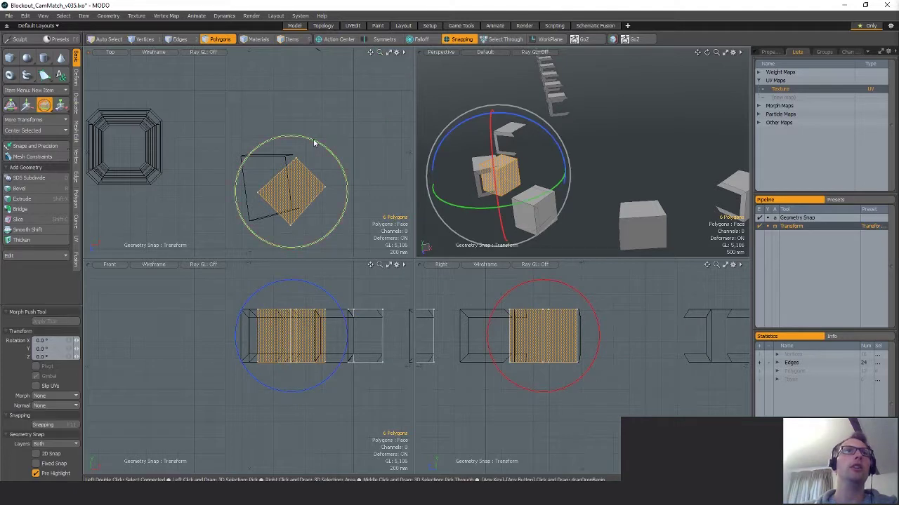
pyautogui.moveTo(315, 143); pyautogui.dragTo(342, 166)
pyautogui.keyDown('alt'); pyautogui.moveTo(295, 191); pyautogui.dragTo(315, 185); pyautogui.keyUp('alt')
# Snap the copied box's two outer corner vertex pairs to the neighbouring bracket's outer corners.
pyautogui.press('q')
pyautogui.press('1')
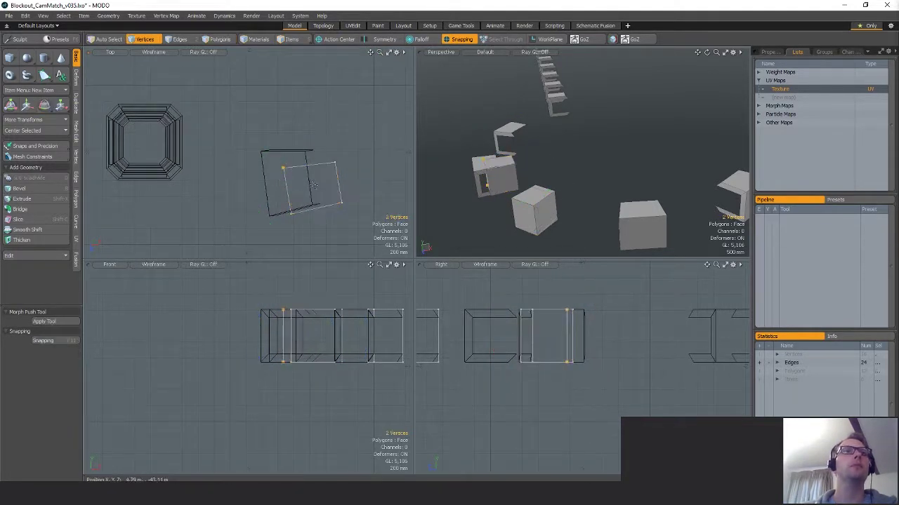
pyautogui.press('w')
pyautogui.moveTo(334, 217); pyautogui.dragTo(309, 197)
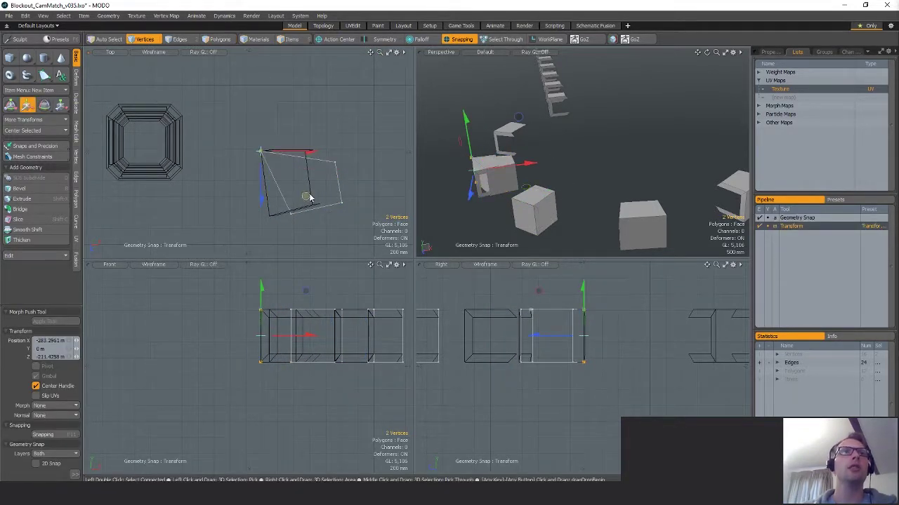
pyautogui.press('q')
pyautogui.moveTo(280, 207); pyautogui.dragTo(345, 241, button='right')
pyautogui.press('w')
pyautogui.keyDown('alt'); pyautogui.moveTo(345, 241); pyautogui.dragTo(288, 237); pyautogui.keyUp('alt')
pyautogui.press('q')
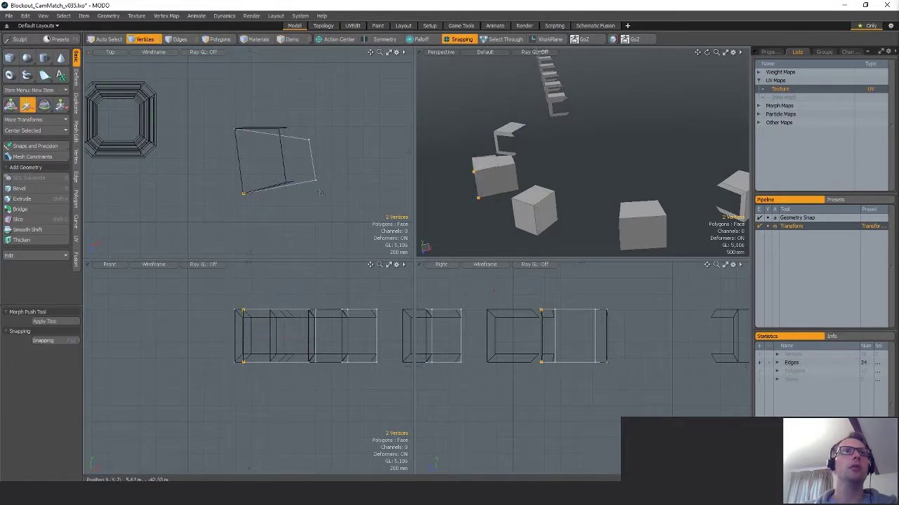
# Try to snap the copied box's two remaining corner vertex pairs to the ends of the bracket's arms.
pyautogui.moveTo(303, 168); pyautogui.dragTo(353, 202, button='right')
pyautogui.press('w')
pyautogui.moveTo(351, 205); pyautogui.dragTo(339, 224)
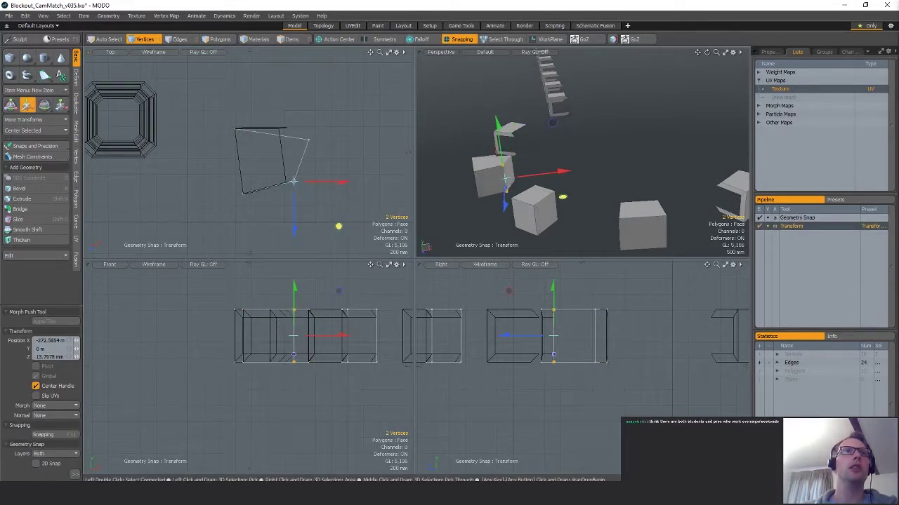
pyautogui.press('space')
pyautogui.press('w')
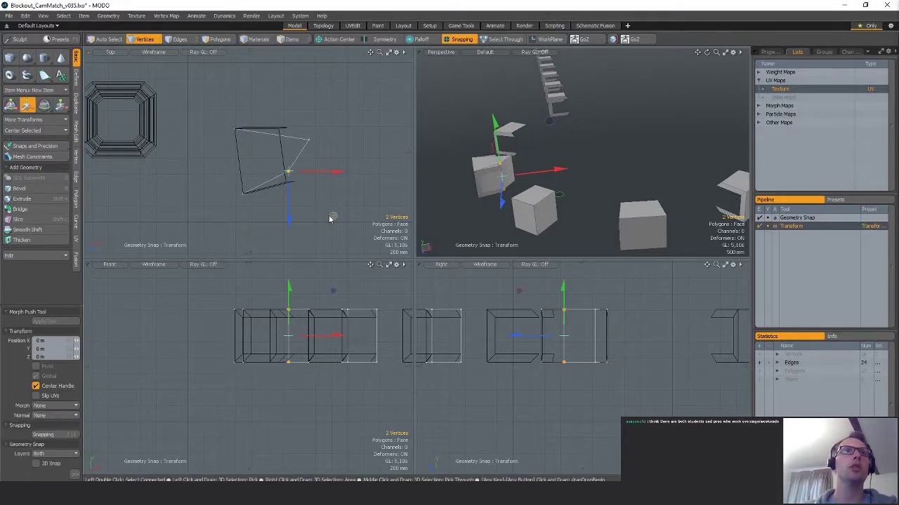
pyautogui.moveTo(333, 220); pyautogui.dragTo(337, 226)
pyautogui.press('space')
pyautogui.press('w')
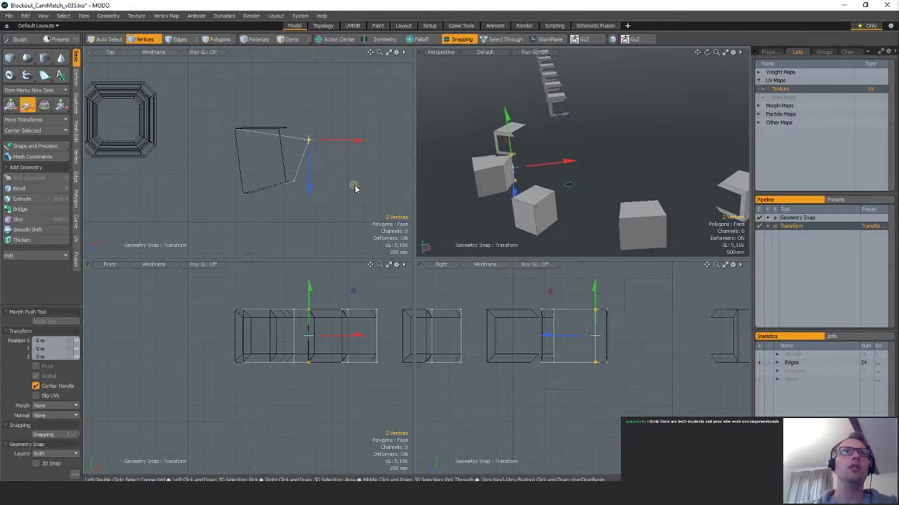
pyautogui.moveTo(355, 188); pyautogui.dragTo(333, 170)
pyautogui.press('space')
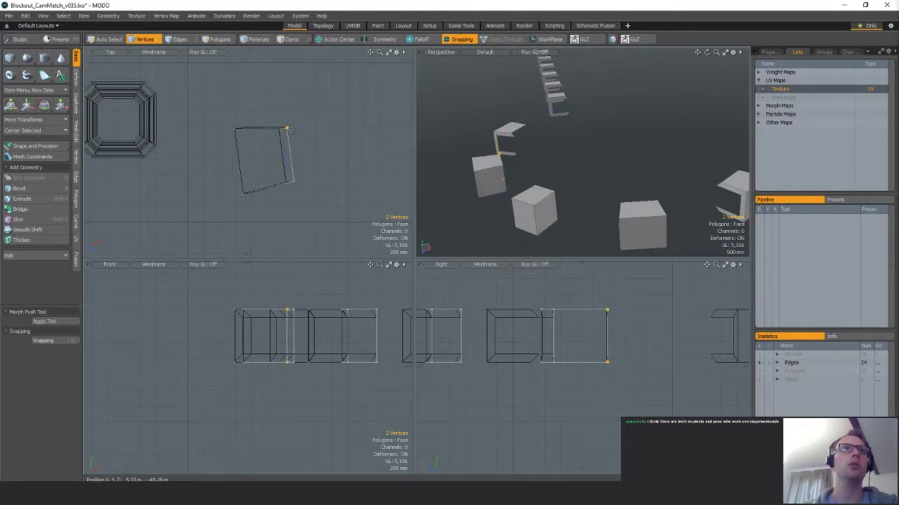
# Snap the box's two rear corner vertex pairs inward from the arm tips to the bracket's inner points.
pyautogui.press('w')
pyautogui.moveTo(331, 172); pyautogui.dragTo(324, 173)
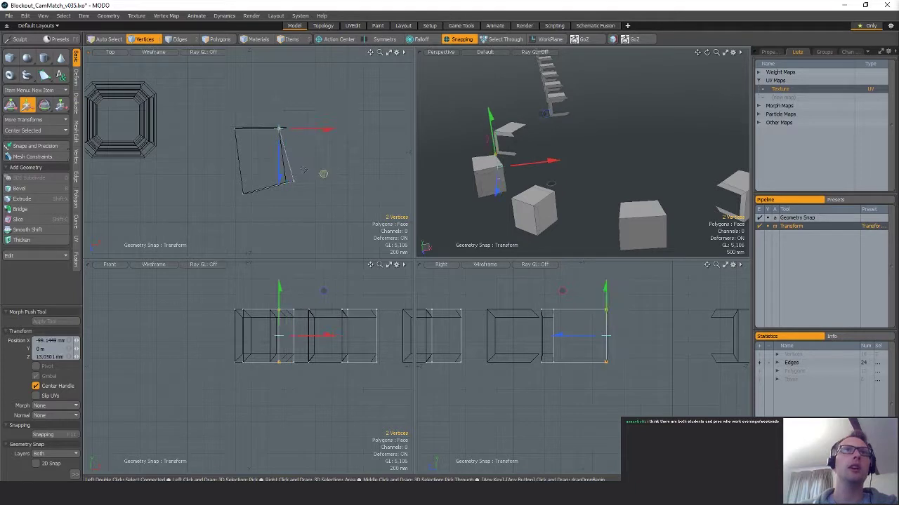
pyautogui.press('space')
pyautogui.moveTo(288, 176); pyautogui.dragTo(298, 186, button='right')
pyautogui.press('w')
pyautogui.moveTo(334, 222); pyautogui.dragTo(325, 221)
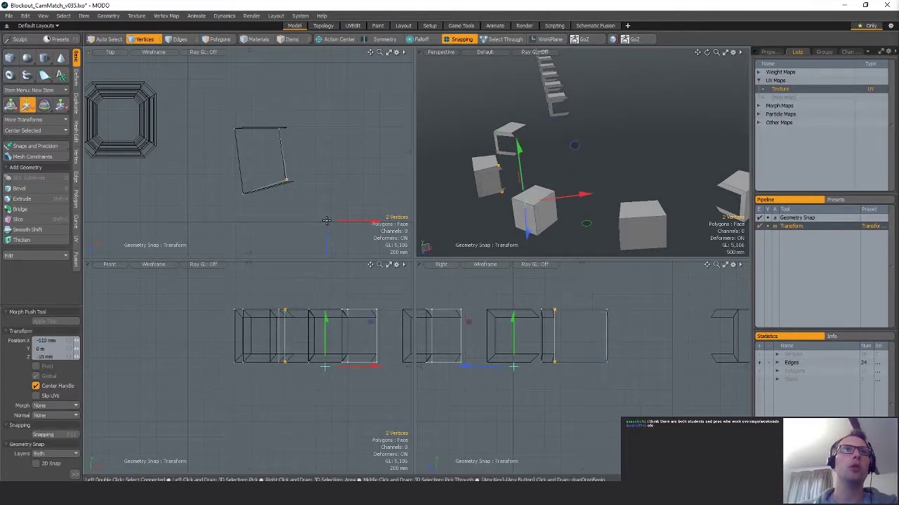
pyautogui.hotkey('ctrl', 'z')
pyautogui.press('space')
pyautogui.press('w')
pyautogui.press('space')
pyautogui.press('w')
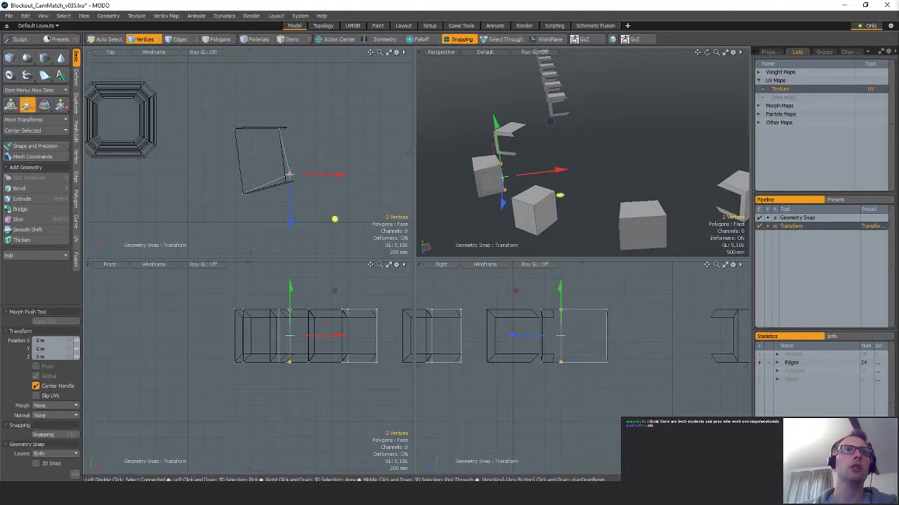
pyautogui.press('space')
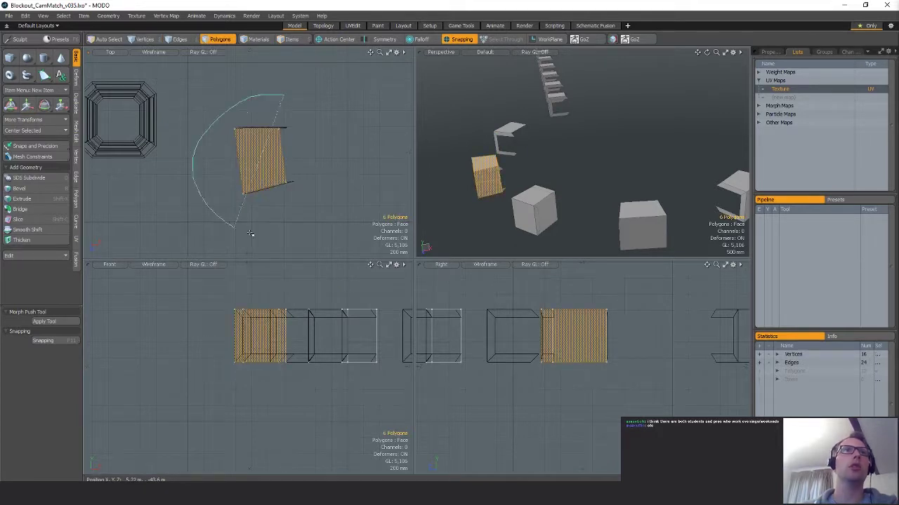
# Move a duplicate of the fitted box over the tower's front bracket and rotate it in plan to match.
pyautogui.press('w')
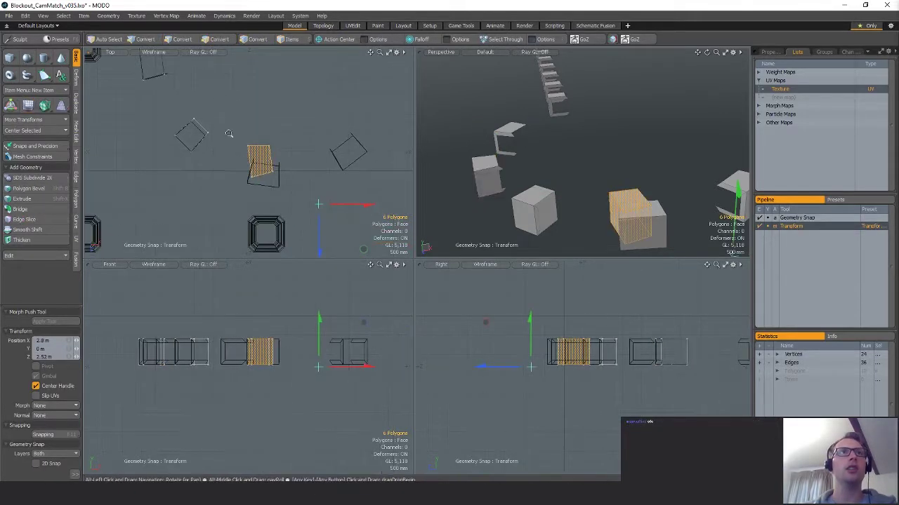
pyautogui.press('e')
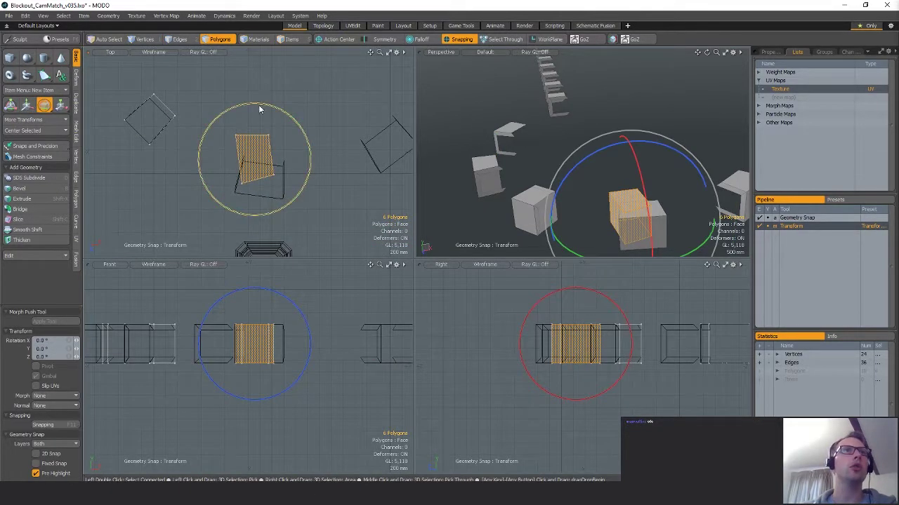
pyautogui.moveTo(259, 106); pyautogui.dragTo(191, 194)
pyautogui.scroll(3, 284, 163)
# Snap the rotated copy onto the front bracket using its corner vertex as the reference.
pyautogui.press('w')
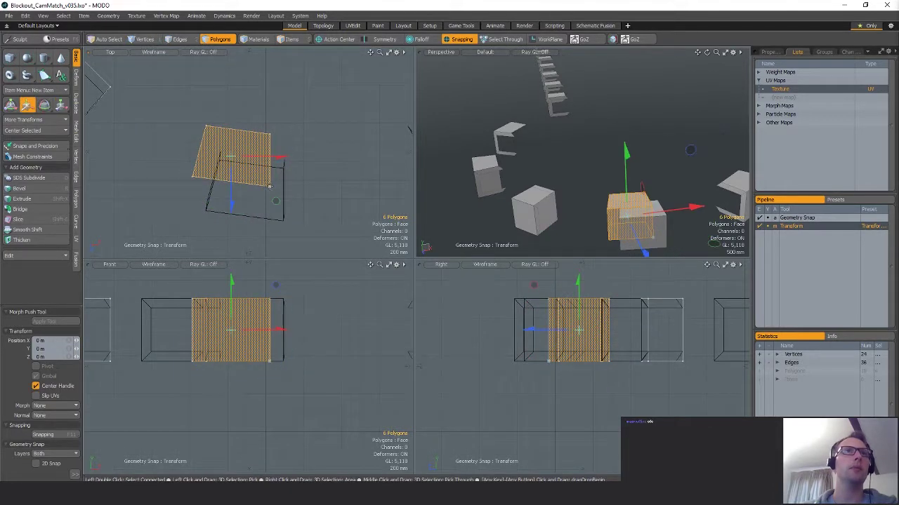
pyautogui.click(269, 186)
pyautogui.keyDown('alt'); pyautogui.moveTo(270, 186); pyautogui.dragTo(275, 150); pyautogui.keyUp('alt')
pyautogui.moveTo(319, 193); pyautogui.dragTo(189, 212)
pyautogui.press('w')
pyautogui.press('q')
pyautogui.click(345, 208)
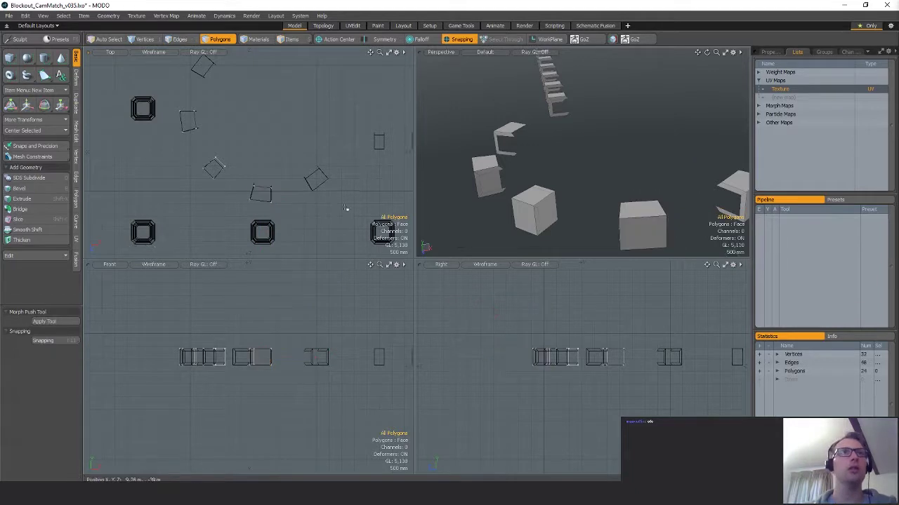
# Move a duplicate of the front box over the next angled bracket on the tower and rotate it to match.
pyautogui.doubleClick(270, 195)
pyautogui.press('w')
pyautogui.moveTo(293, 213); pyautogui.dragTo(356, 198)
pyautogui.keyDown('alt'); pyautogui.moveTo(309, 186); pyautogui.dragTo(347, 158); pyautogui.keyUp('alt')
pyautogui.press('e')
# Snap the rotated box's front corner onto the matching corner of the angled bracket.
pyautogui.press('w')
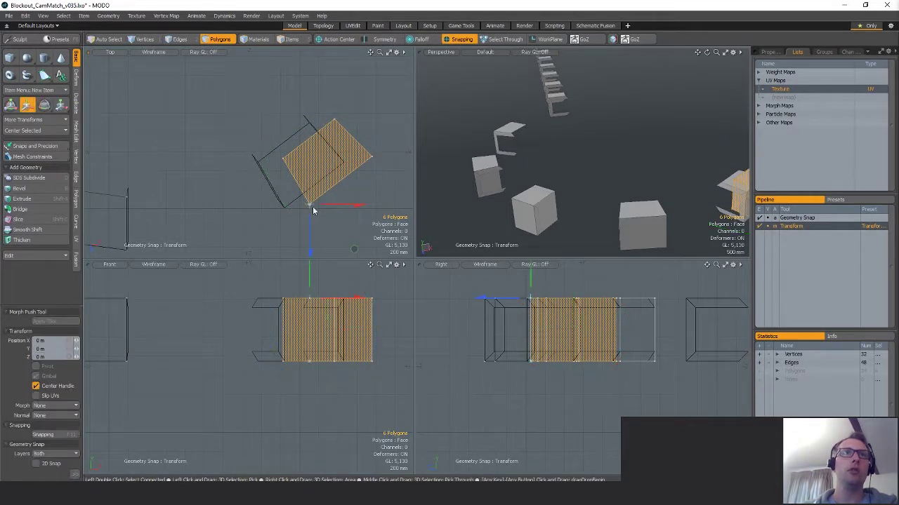
pyautogui.keyDown('alt'); pyautogui.moveTo(338, 215); pyautogui.dragTo(349, 185); pyautogui.keyUp('alt')
pyautogui.moveTo(366, 220); pyautogui.dragTo(341, 224)
pyautogui.keyDown('ctrl'); pyautogui.keyDown('alt'); pyautogui.moveTo(346, 146); pyautogui.dragTo(319, 146); pyautogui.keyUp('alt'); pyautogui.keyUp('ctrl')
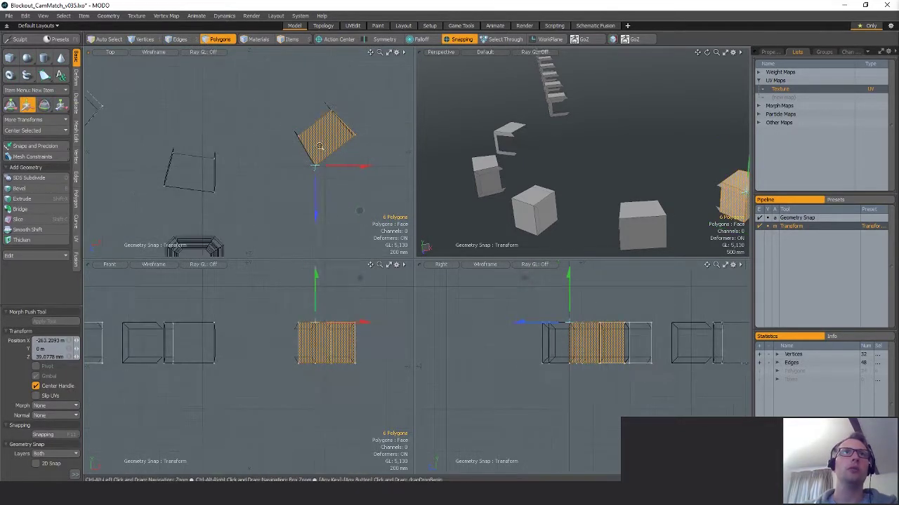
# Snap the angled box's outlying corner vertex pair to the bracket's corner.
pyautogui.keyDown('ctrl'); pyautogui.keyDown('alt'); pyautogui.moveTo(371, 122); pyautogui.dragTo(397, 120); pyautogui.keyUp('alt'); pyautogui.keyUp('ctrl')
pyautogui.press('1')
pyautogui.moveTo(330, 131); pyautogui.dragTo(357, 162, button='right')
pyautogui.press('w')
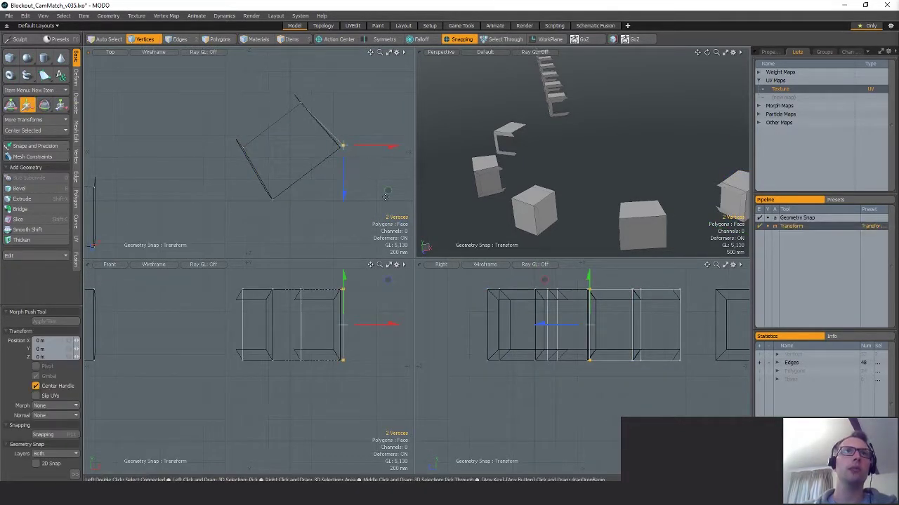
pyautogui.moveTo(385, 195); pyautogui.dragTo(339, 148)
pyautogui.keyDown('ctrl'); pyautogui.keyDown('alt'); pyautogui.moveTo(287, 172); pyautogui.dragTo(344, 158); pyautogui.keyUp('alt'); pyautogui.keyUp('ctrl')
# Duplicate the angled box and move the copy over the remaining bracket on the opposite side of the tower.
pyautogui.press('space')
pyautogui.press('space')
pyautogui.hotkey('ctrl', 'c')
pyautogui.hotkey('ctrl', 'v')
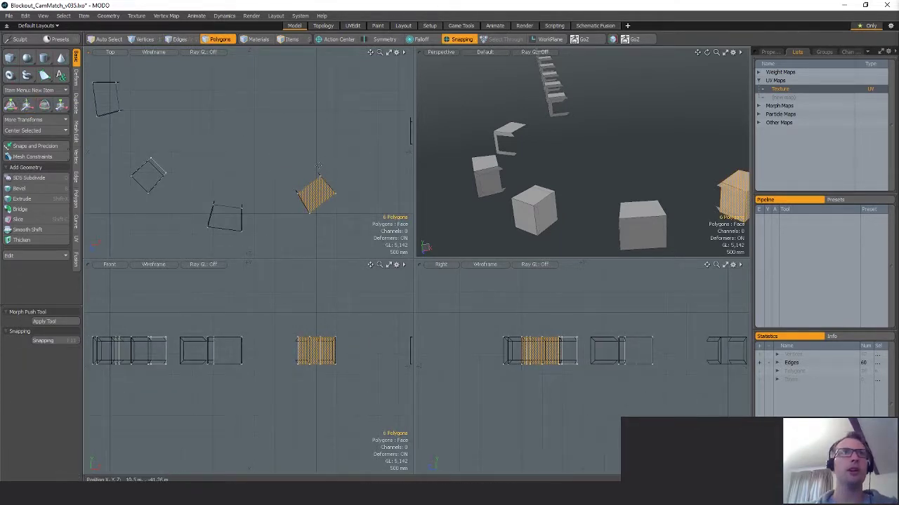
pyautogui.press('w')
pyautogui.moveTo(344, 216); pyautogui.dragTo(226, 144)
pyautogui.hotkey('shift', 'a')
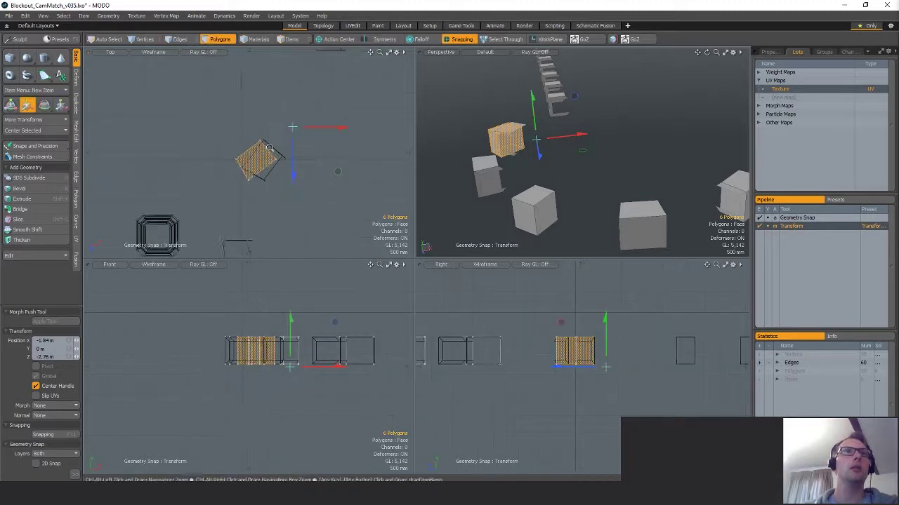
# Rotate the copied box in plan to match the orientation of the opposite bracket.
pyautogui.press('e')
pyautogui.moveTo(269, 109); pyautogui.dragTo(236, 249)
pyautogui.scroll(2, 279, 112)
pyautogui.moveTo(248, 136); pyautogui.dragTo(237, 137)
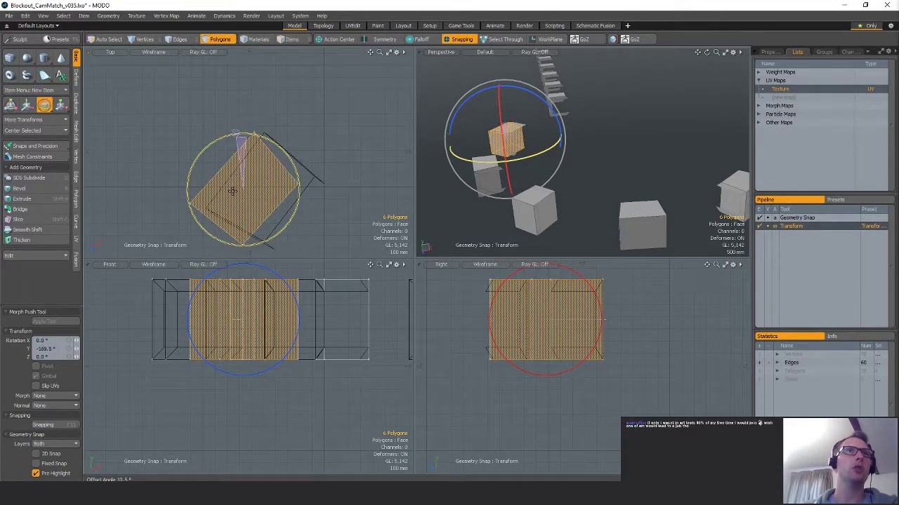
# Move all the copied box's vertices together, snapping its upper plan corner to the bracket's matching corner.
pyautogui.press('space')
pyautogui.press('1')
pyautogui.press('w')
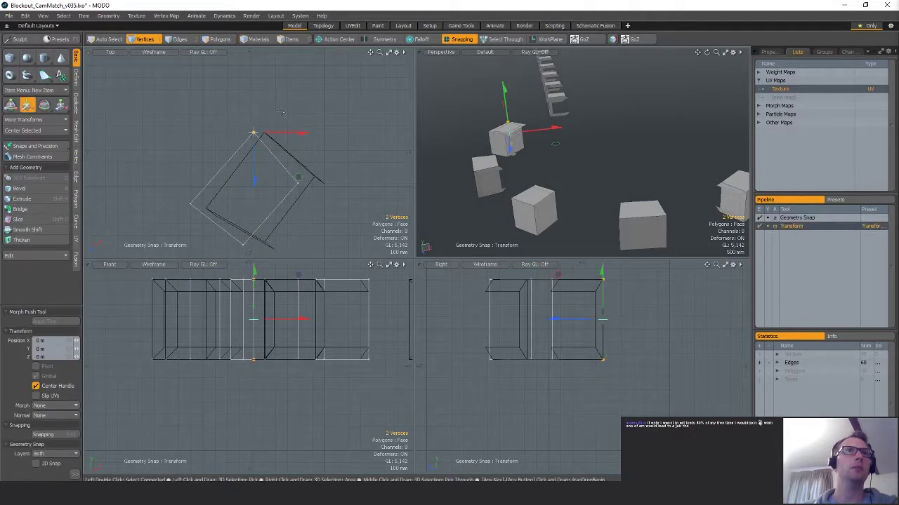
pyautogui.press('space')
pyautogui.click(287, 124)
pyautogui.press('w')
pyautogui.moveTo(284, 130)
pyautogui.mouseDown(button='right')
pyautogui.moveTo(158, 203)
pyautogui.moveTo(312, 203)
pyautogui.mouseUp(button='right')
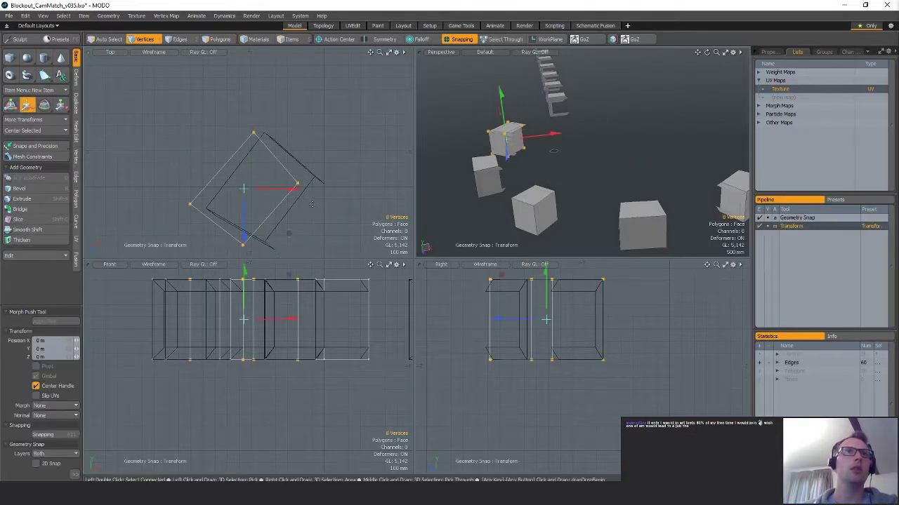
pyautogui.click(253, 132)
pyautogui.moveTo(298, 177); pyautogui.dragTo(309, 179)
pyautogui.press('space')
pyautogui.click(342, 163)
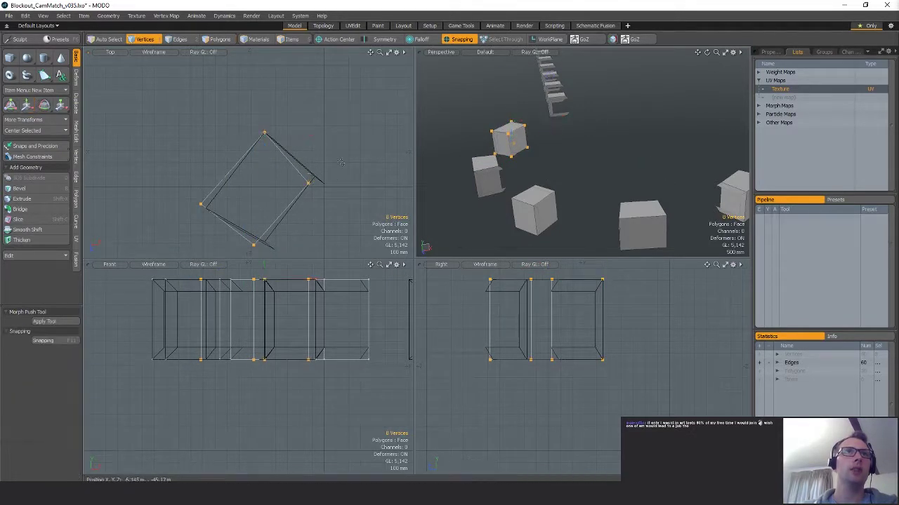
# Snap the copied box's other three corner vertex pairs to the bracket's corners.
pyautogui.moveTo(342, 163); pyautogui.dragTo(337, 204, button='right')
pyautogui.press('w')
pyautogui.moveTo(353, 229); pyautogui.dragTo(353, 196)
pyautogui.press('space')
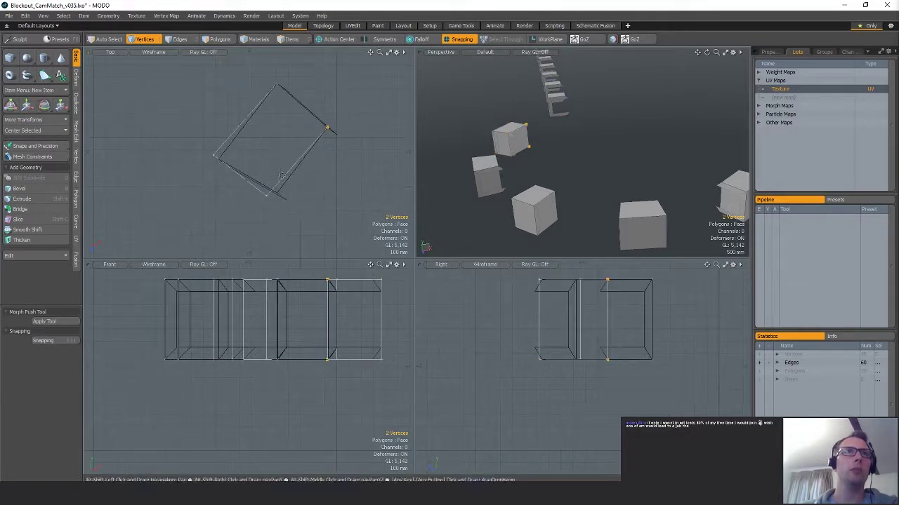
pyautogui.press('space')
pyautogui.press('w')
pyautogui.moveTo(313, 240); pyautogui.dragTo(322, 237)
pyautogui.press('space')
pyautogui.moveTo(239, 149)
pyautogui.mouseDown(button='right')
pyautogui.moveTo(194, 183)
pyautogui.moveTo(233, 183)
pyautogui.mouseUp(button='right')
pyautogui.press('w')
pyautogui.moveTo(259, 200)
pyautogui.mouseDown()
pyautogui.moveTo(273, 211)
pyautogui.moveTo(264, 204)
pyautogui.mouseUp()
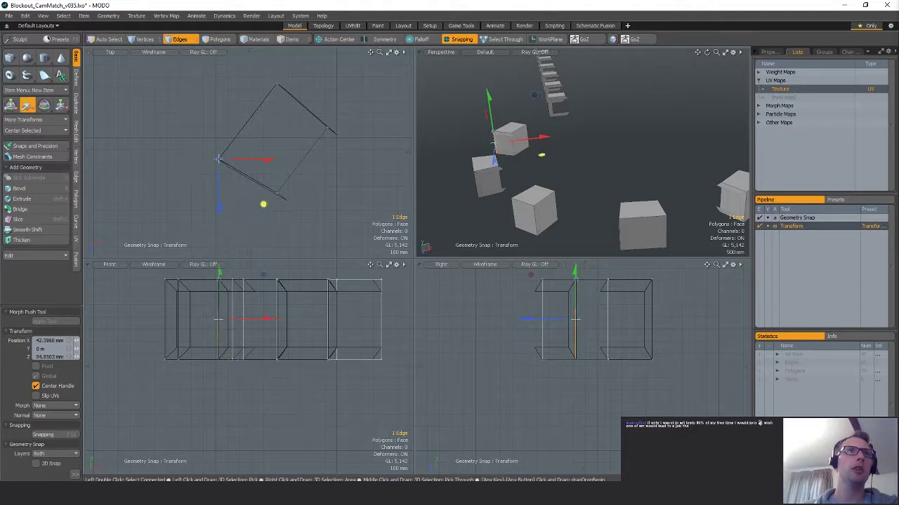
# On the first box fitted to the tower, snap one rear corner vertex pair from the arm tip to the bracket's inner point.
pyautogui.scroll(-6, 274, 192)
pyautogui.keyDown('alt'); pyautogui.moveTo(328, 167); pyautogui.dragTo(275, 167); pyautogui.keyUp('alt')
pyautogui.press('space')
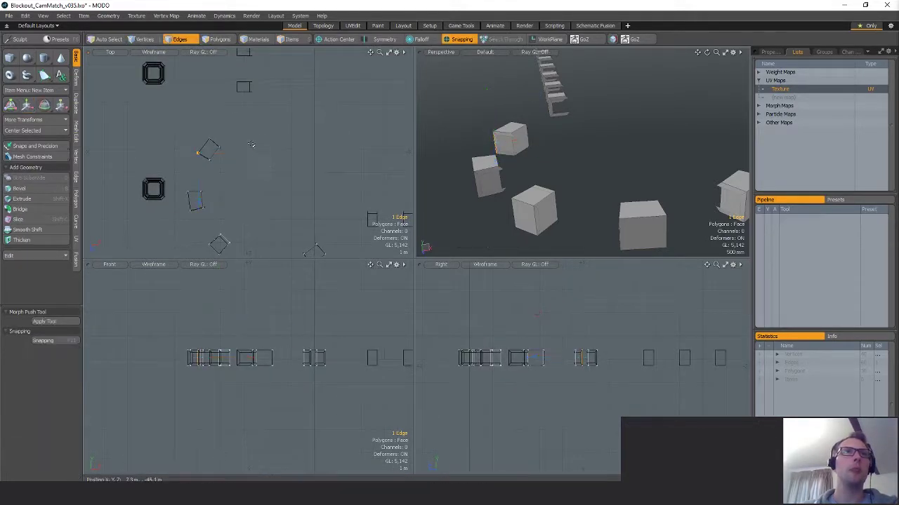
pyautogui.press('3')
pyautogui.moveTo(230, 128); pyautogui.dragTo(220, 158, button='right')
pyautogui.keyDown('alt'); pyautogui.moveTo(246, 214); pyautogui.dragTo(219, 168); pyautogui.keyUp('alt')
pyautogui.moveTo(218, 168)
pyautogui.mouseDown(button='right')
pyautogui.moveTo(177, 196)
pyautogui.moveTo(203, 204)
pyautogui.mouseUp(button='right')
pyautogui.scroll(6, 191, 197)
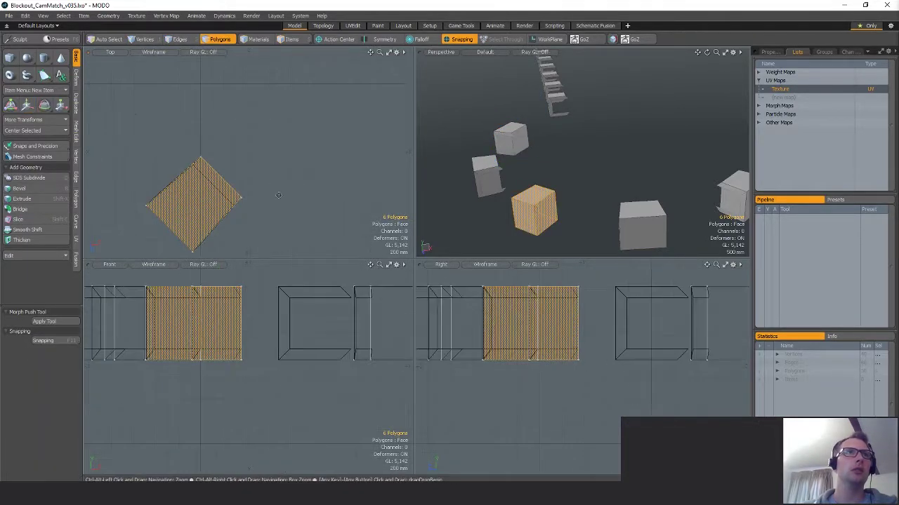
pyautogui.press('1')
pyautogui.moveTo(207, 140)
pyautogui.mouseDown(button='right')
pyautogui.moveTo(212, 199)
pyautogui.moveTo(244, 199)
pyautogui.moveTo(189, 149)
pyautogui.moveTo(202, 164)
pyautogui.mouseUp(button='right')
pyautogui.press('w')
pyautogui.press('space')
pyautogui.press('w')
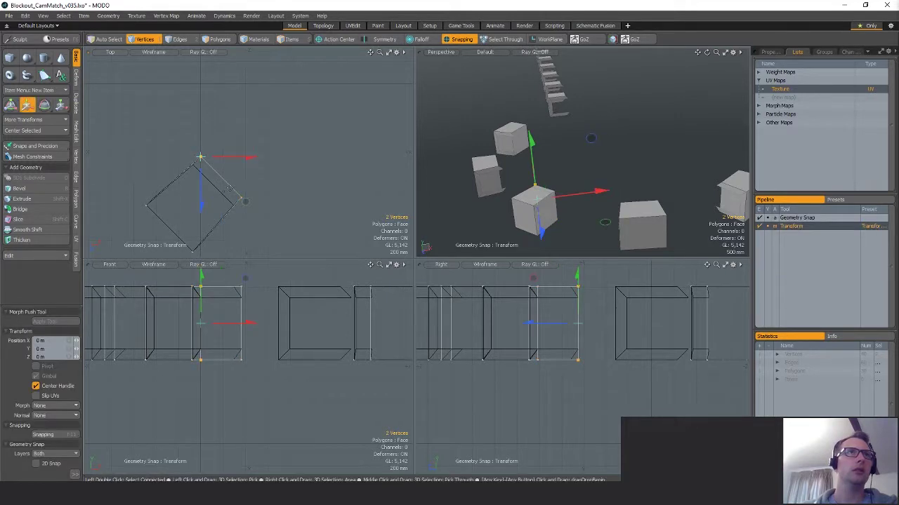
pyautogui.moveTo(247, 203); pyautogui.dragTo(239, 211)
# Snap the first box's other rear corner vertex pair to the inner point of the bracket's second arm.
pyautogui.press('space')
pyautogui.moveTo(245, 175); pyautogui.dragTo(282, 222, button='right')
pyautogui.press('w')
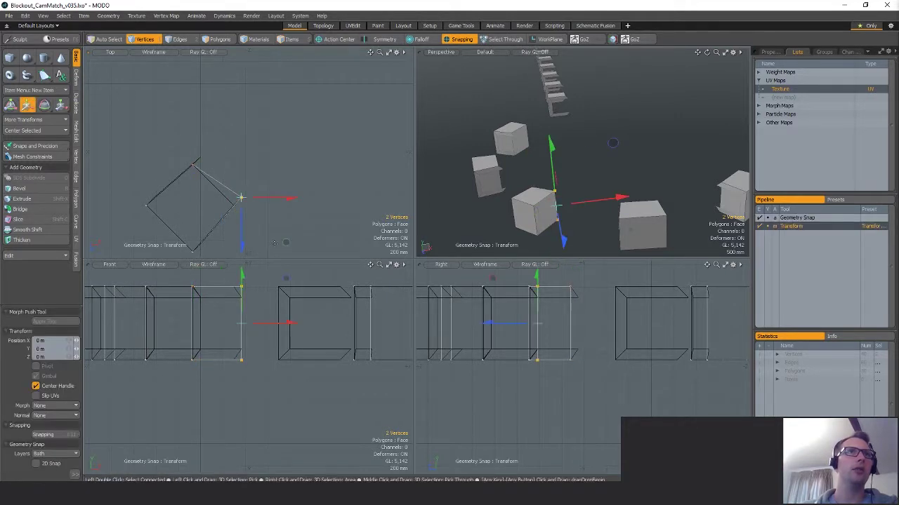
pyautogui.moveTo(286, 243); pyautogui.dragTo(278, 251)
pyautogui.press('space')
pyautogui.click(284, 197)
# Duplicate the tower's angled box nearest the straight wing and move the copy over the wing's first bracket.
pyautogui.scroll(-3, 283, 198)
pyautogui.press('3')
pyautogui.doubleClick(248, 201)
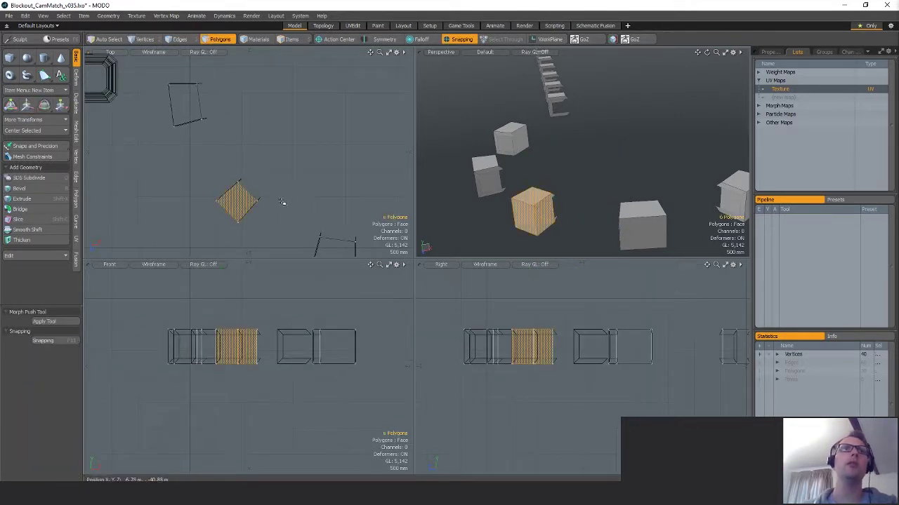
pyautogui.scroll(-3, 295, 210)
pyautogui.press('g')
pyautogui.moveTo(305, 164)
pyautogui.mouseDown(button='right')
pyautogui.moveTo(279, 198)
pyautogui.moveTo(289, 157)
pyautogui.mouseUp(button='right')
pyautogui.press('g')
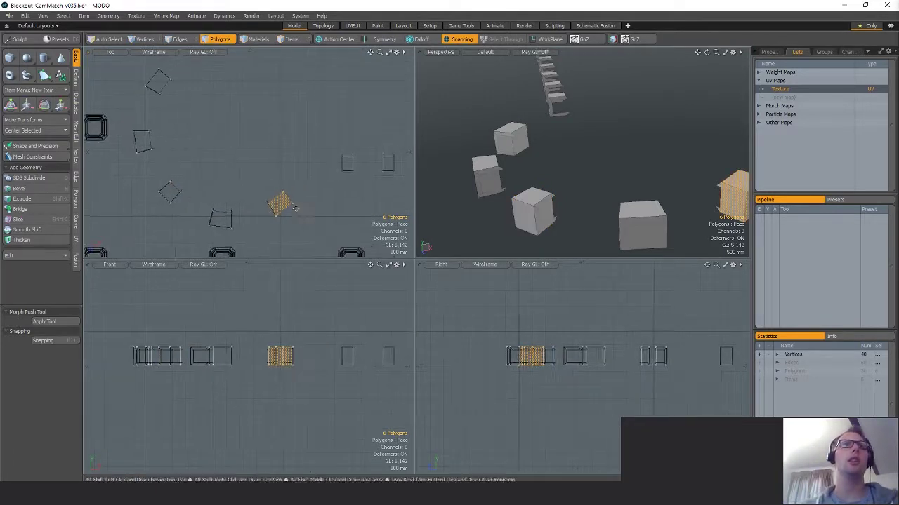
pyautogui.press('w')
pyautogui.moveTo(316, 222); pyautogui.dragTo(343, 166)
# Rotate the copied box by -40° about the Y axis to roughly align it with the wing bracket.
pyautogui.press('e')
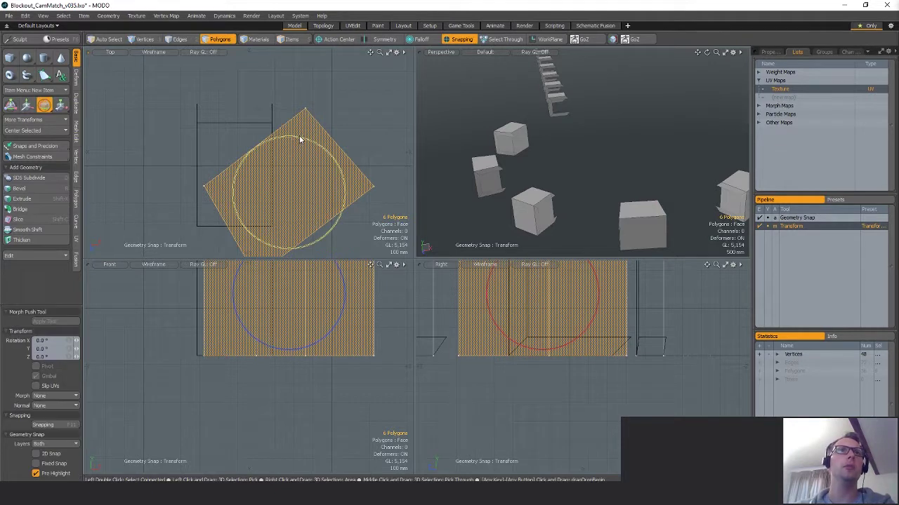
pyautogui.moveTo(301, 141); pyautogui.dragTo(314, 220)
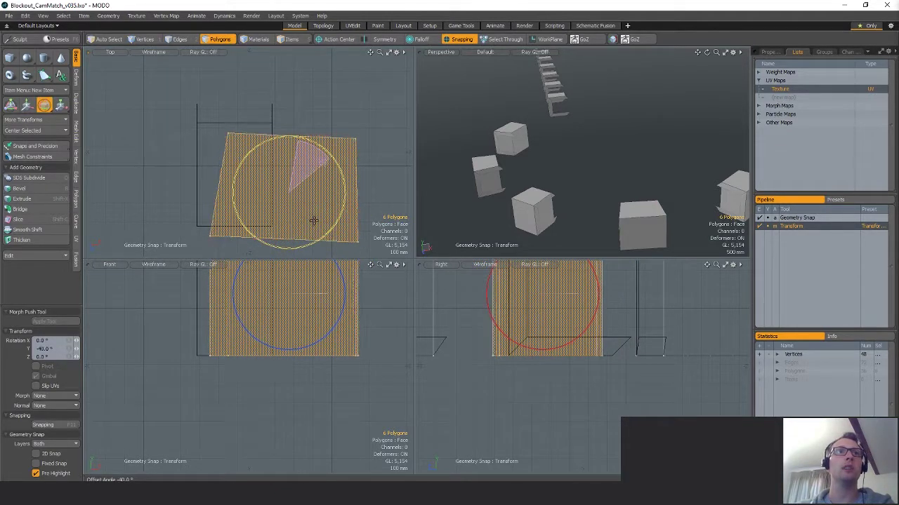
pyautogui.press('q')
# Snap the two corner vertex pairs on the box's tower-facing side to the wing bracket's arm tip and outer corner.
pyautogui.scroll(-2, 285, 148)
pyautogui.press('1')
pyautogui.press('w')
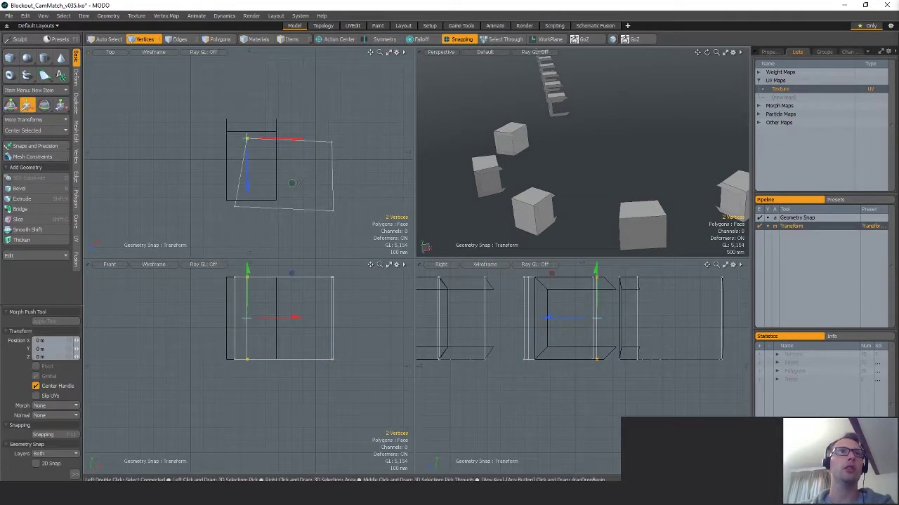
pyautogui.moveTo(292, 183); pyautogui.dragTo(271, 165)
pyautogui.press('q')
pyautogui.moveTo(249, 182); pyautogui.dragTo(253, 203, button='right')
pyautogui.press('w')
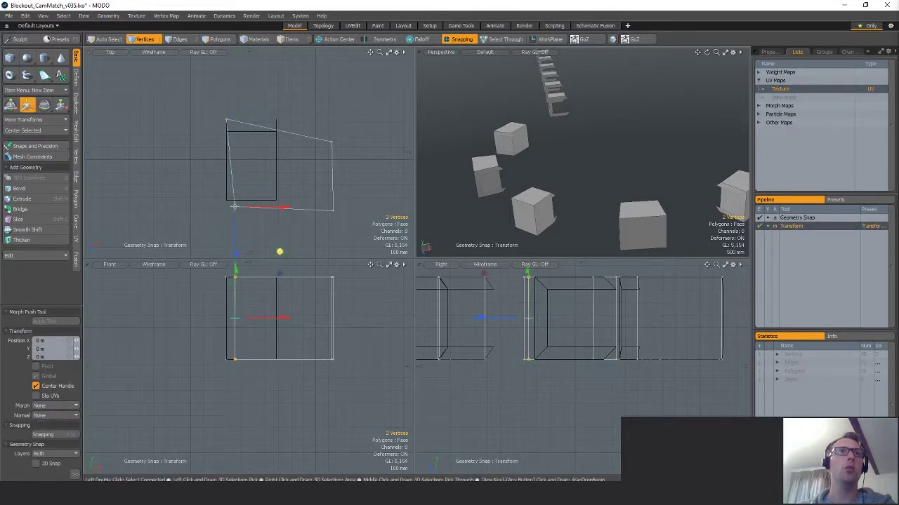
pyautogui.moveTo(279, 252); pyautogui.dragTo(271, 245)
pyautogui.press('q')
# Fit the box's far-side corner vertex pairs to the other side of the wing bracket.
pyautogui.moveTo(347, 182); pyautogui.dragTo(346, 221, button='right')
pyautogui.press('w')
pyautogui.moveTo(377, 250)
pyautogui.keyDown('alt'); pyautogui.mouseDown()
pyautogui.moveTo(300, 225)
pyautogui.moveTo(307, 135)
pyautogui.moveTo(277, 206)
pyautogui.moveTo(324, 197)
pyautogui.moveTo(240, 202)
pyautogui.mouseUp(); pyautogui.keyUp('alt')
pyautogui.press('space')
pyautogui.scroll(-4, 299, 154)
# Duplicate the fitted wing box onto the neighbouring bracket along the wing.
pyautogui.press('space')
pyautogui.press('space')
pyautogui.press('w')
pyautogui.press('space')
# Duplicate the two wing boxes and move the copies 3.0333 m along X onto the next two brackets.
pyautogui.moveTo(225, 117)
pyautogui.mouseDown(button='right')
pyautogui.moveTo(150, 125)
pyautogui.moveTo(311, 207)
pyautogui.mouseUp(button='right')
pyautogui.press('w')
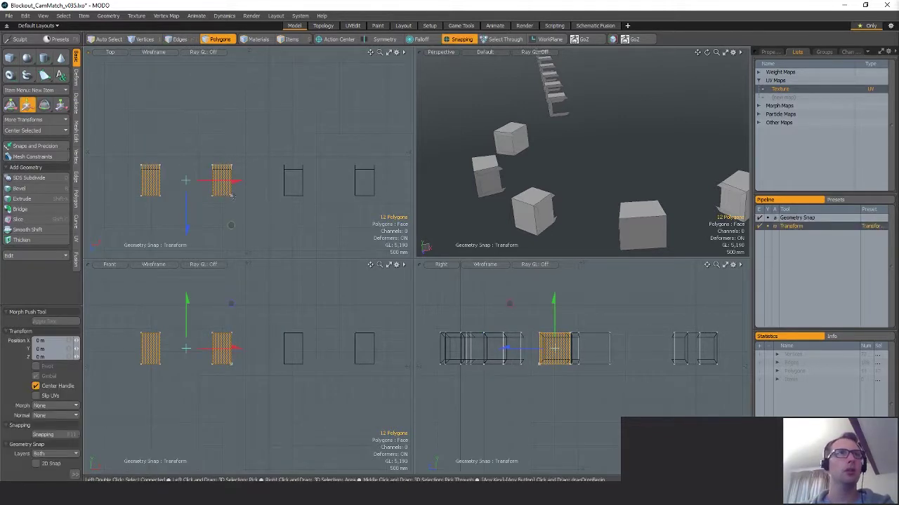
pyautogui.moveTo(240, 199); pyautogui.dragTo(272, 202)
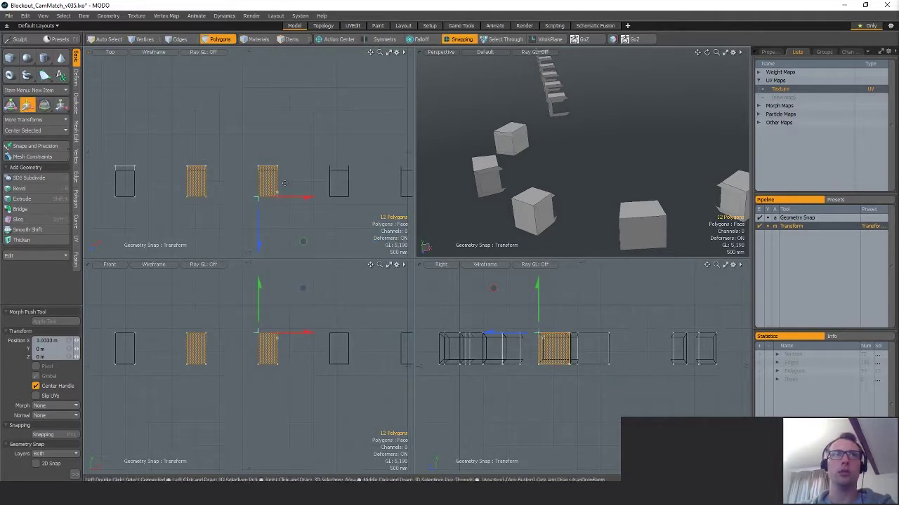
# Duplicate the last two fitted wing boxes and move the copies along X onto the wing's fifth and sixth brackets.
pyautogui.press('space')
pyautogui.press('w')
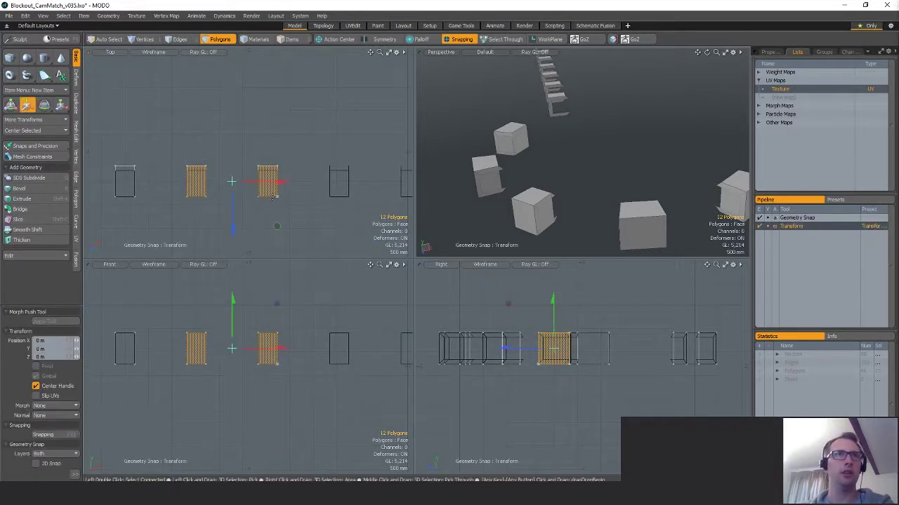
pyautogui.moveTo(273, 201); pyautogui.dragTo(233, 200)
pyautogui.scroll(-2, 239, 199)
pyautogui.press('space')
# Duplicate the outermost wing box and move the copy 1.5167 m along X onto the last bracket of that wing.
pyautogui.click(292, 208)
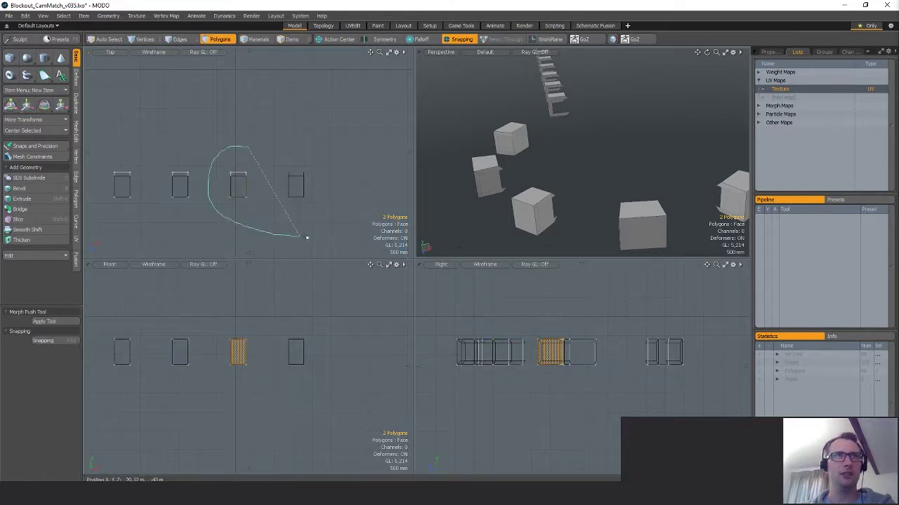
pyautogui.moveTo(306, 237); pyautogui.dragTo(305, 236, button='right')
pyautogui.press('w')
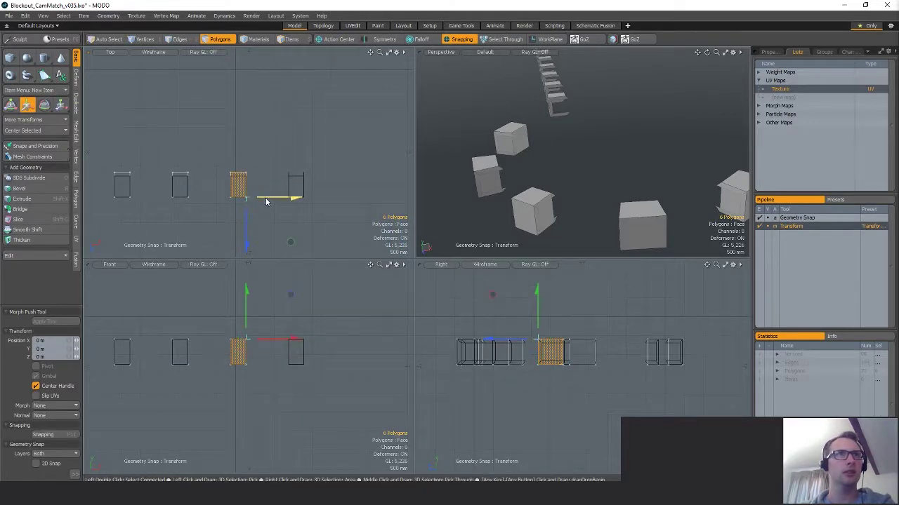
pyautogui.moveTo(266, 202)
pyautogui.mouseDown()
pyautogui.moveTo(299, 200)
pyautogui.moveTo(281, 195)
pyautogui.mouseUp()
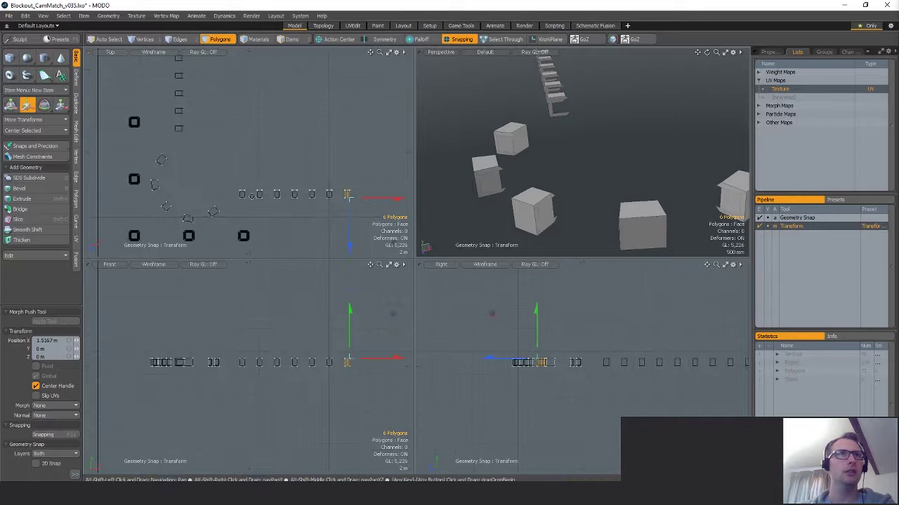
pyautogui.press('space')
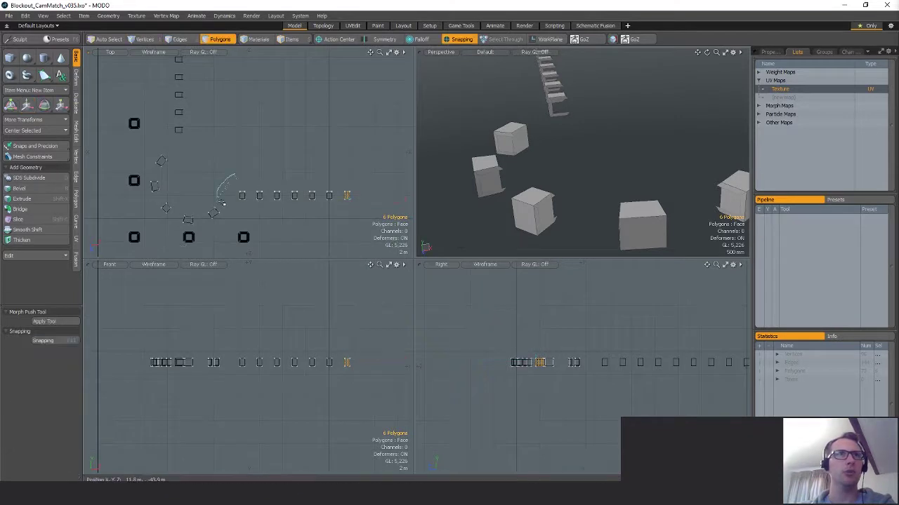
# Copy the wing's seven boxes, rotate the copies a quarter turn and snap them onto the other wing's brackets.
pyautogui.moveTo(224, 204); pyautogui.dragTo(320, 170, button='right')
pyautogui.moveTo(321, 171)
pyautogui.keyDown('alt'); pyautogui.keyDown('shift'); pyautogui.mouseDown()
pyautogui.moveTo(373, 234)
pyautogui.moveTo(365, 246)
pyautogui.moveTo(234, 93)
pyautogui.moveTo(231, 110)
pyautogui.moveTo(302, 121)
pyautogui.mouseUp(); pyautogui.keyUp('shift'); pyautogui.keyUp('alt')
pyautogui.press('e')
pyautogui.press('w')
pyautogui.keyDown('ctrl'); pyautogui.keyDown('alt'); pyautogui.moveTo(303, 121); pyautogui.dragTo(390, 158); pyautogui.keyUp('alt'); pyautogui.keyUp('ctrl')
pyautogui.keyDown('alt'); pyautogui.keyDown('shift'); pyautogui.moveTo(390, 157); pyautogui.dragTo(315, 133); pyautogui.keyUp('shift'); pyautogui.keyUp('alt')
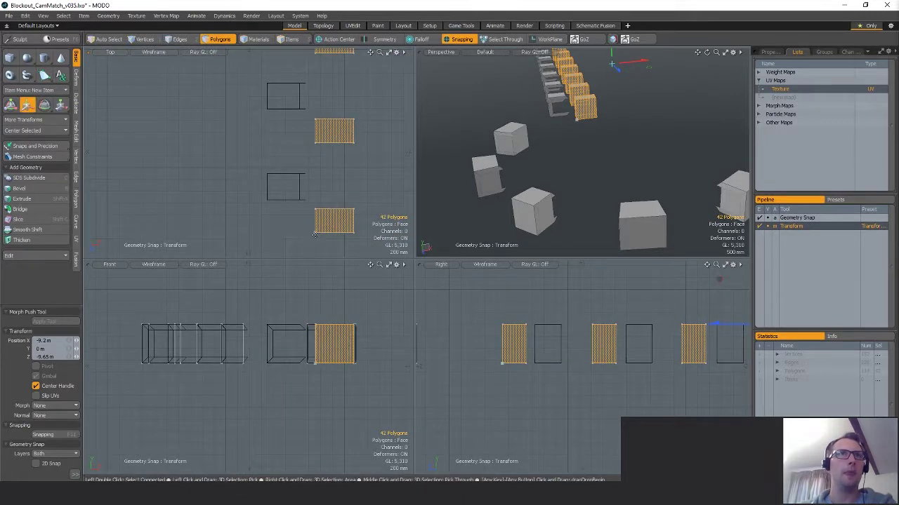
pyautogui.moveTo(333, 249); pyautogui.dragTo(284, 209)
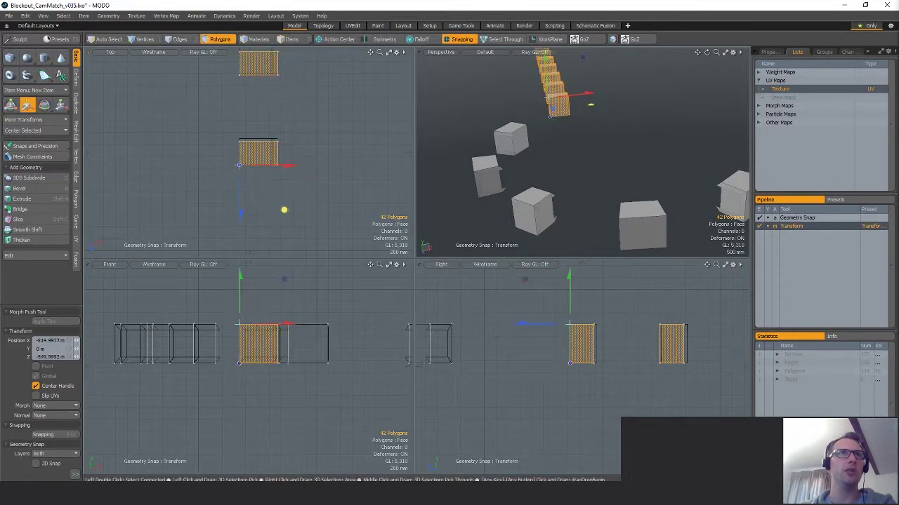
pyautogui.keyDown('alt'); pyautogui.keyDown('shift'); pyautogui.moveTo(256, 154); pyautogui.dragTo(278, 205); pyautogui.keyUp('shift'); pyautogui.keyUp('alt')
# Move the far-side vertices of the box nearest the tower -100 mm along Z to fit its bracket.
pyautogui.press('space')
pyautogui.press('space')
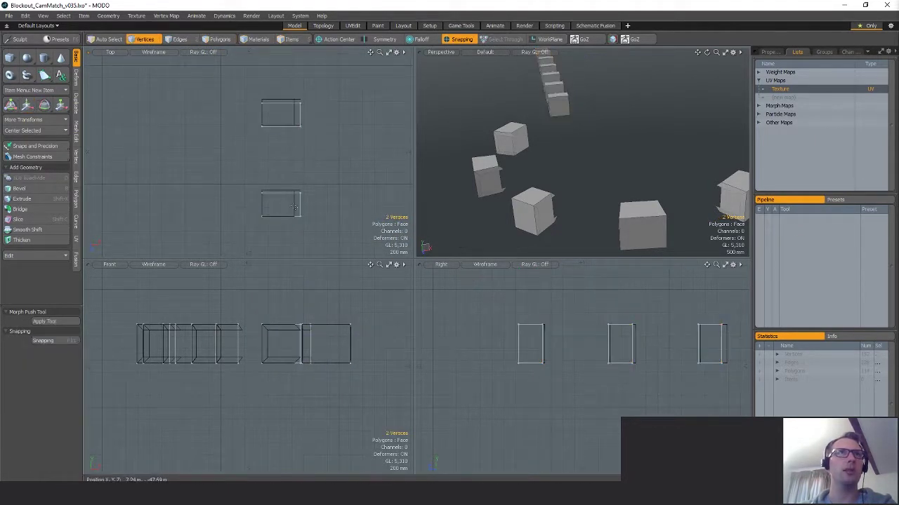
pyautogui.moveTo(259, 204); pyautogui.dragTo(370, 175, button='right')
pyautogui.press('w')
pyautogui.moveTo(282, 224); pyautogui.dragTo(281, 187)
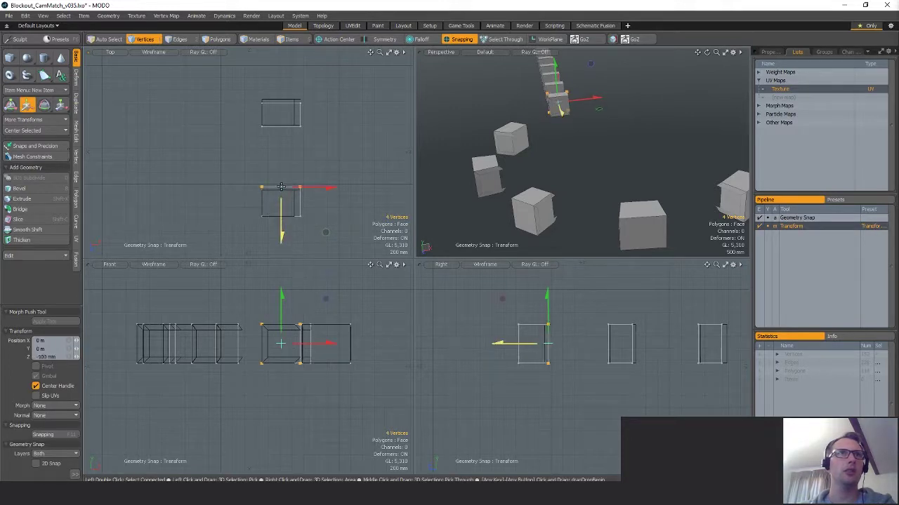
pyautogui.press('space')
# Delete the six other rotated box copies on this wing, keeping only the fitted box nearest the tower.
pyautogui.keyDown('ctrl'); pyautogui.keyDown('alt'); pyautogui.moveTo(341, 187); pyautogui.dragTo(243, 190); pyautogui.keyUp('alt'); pyautogui.keyUp('ctrl')
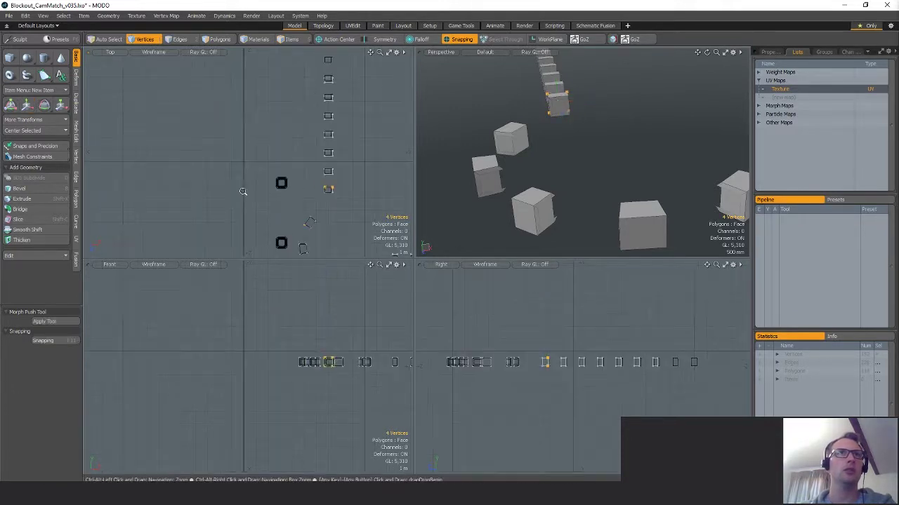
pyautogui.press('space')
pyautogui.press('space')
pyautogui.moveTo(332, 177); pyautogui.dragTo(484, 38, button='right')
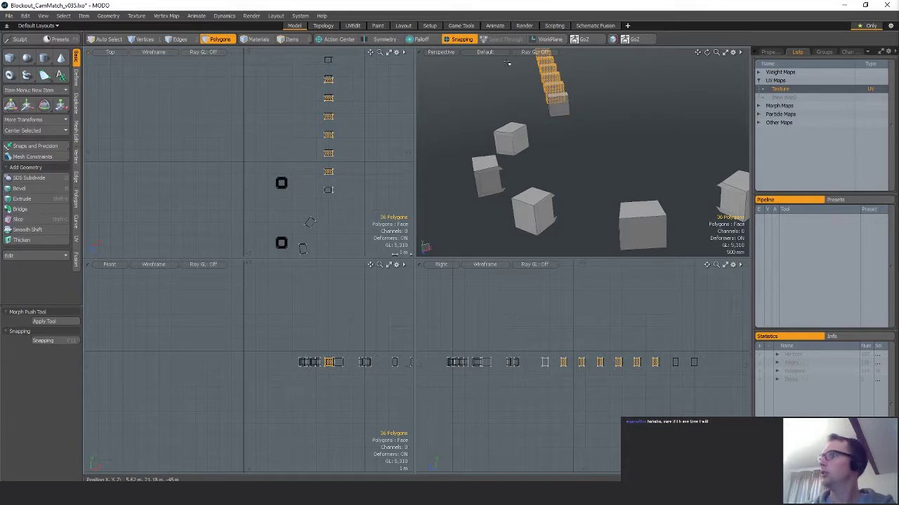
pyautogui.press('Delete')
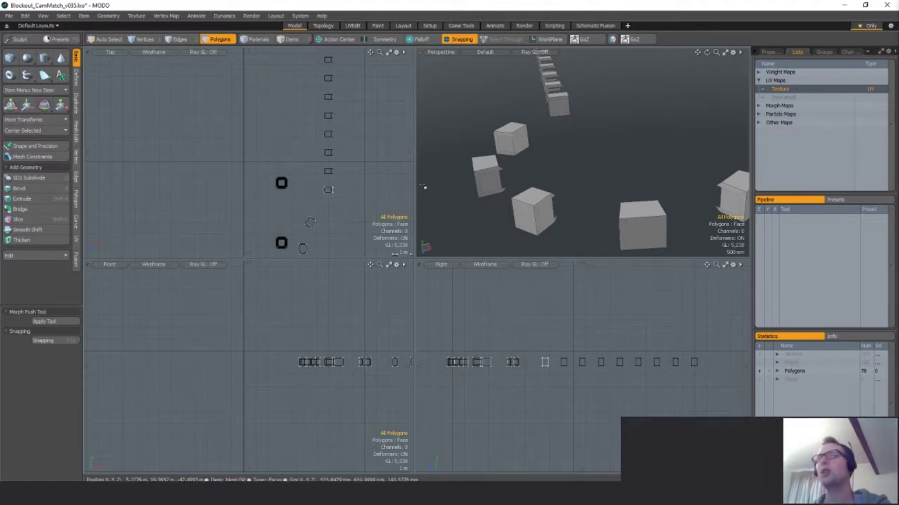
# Duplicate the fitted box nearest the tower and move the copy along Z onto the second bracket of this wing.
pyautogui.keyDown('alt'); pyautogui.keyDown('shift'); pyautogui.moveTo(361, 189); pyautogui.dragTo(302, 200); pyautogui.keyUp('shift'); pyautogui.keyUp('alt')
pyautogui.scroll(2, 278, 202)
pyautogui.moveTo(301, 178)
pyautogui.mouseDown(button='right')
pyautogui.moveTo(344, 237)
pyautogui.moveTo(341, 226)
pyautogui.mouseUp(button='right')
pyautogui.moveTo(289, 161)
pyautogui.mouseDown(button='right')
pyautogui.moveTo(246, 217)
pyautogui.moveTo(298, 215)
pyautogui.mouseUp(button='right')
pyautogui.keyDown('alt'); pyautogui.keyDown('shift'); pyautogui.moveTo(312, 191); pyautogui.dragTo(338, 216); pyautogui.keyUp('shift'); pyautogui.keyUp('alt')
pyautogui.press('w')
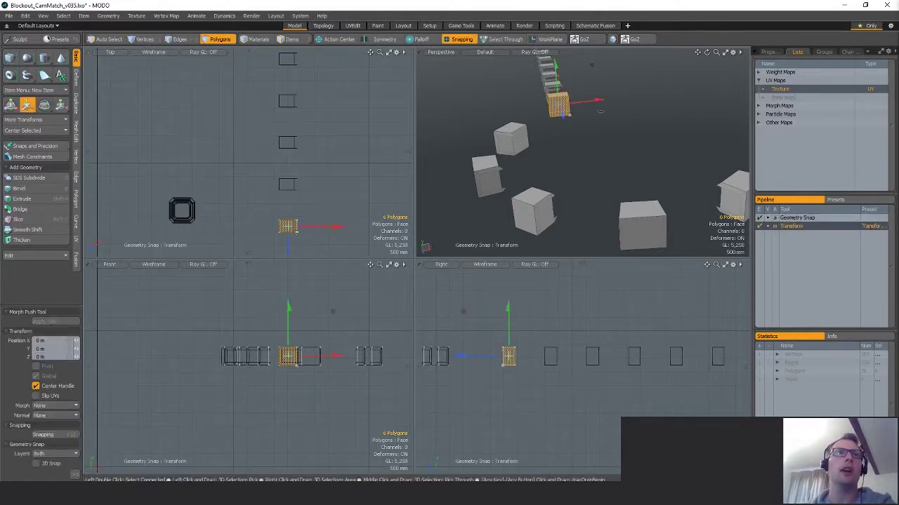
pyautogui.moveTo(287, 247); pyautogui.dragTo(284, 191)
pyautogui.scroll(3, 286, 223)
pyautogui.scroll(-4, 343, 205)
pyautogui.press('q')
# Duplicate the first two boxes of this wing and move the copies -3.075 m along Z onto the next two brackets.
pyautogui.moveTo(320, 146)
pyautogui.mouseDown(button='right')
pyautogui.moveTo(281, 244)
pyautogui.moveTo(351, 235)
pyautogui.mouseUp(button='right')
pyautogui.keyDown('alt'); pyautogui.moveTo(364, 230); pyautogui.dragTo(358, 224); pyautogui.keyUp('alt')
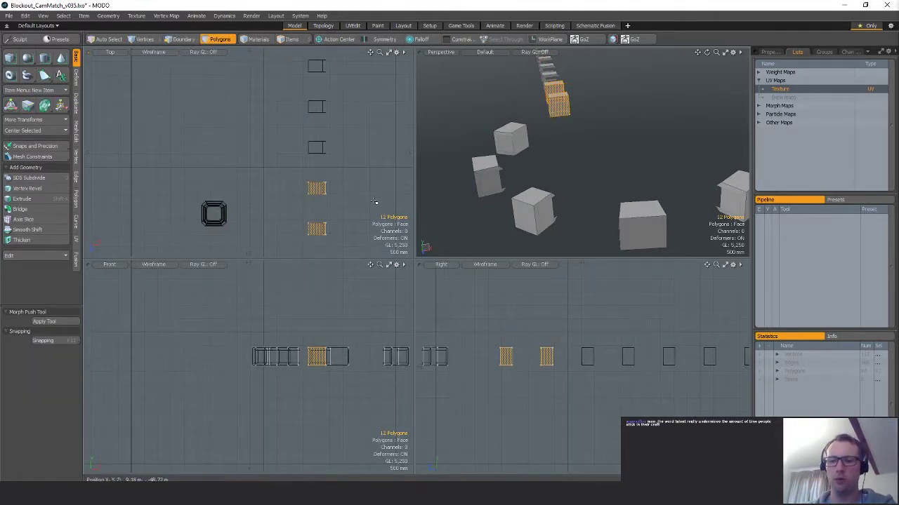
pyautogui.press('w')
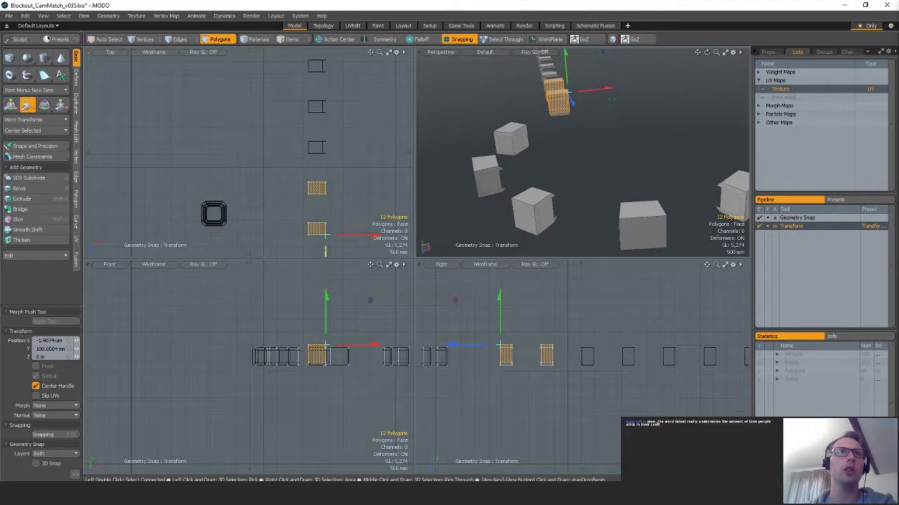
pyautogui.moveTo(325, 251); pyautogui.dragTo(325, 170)
pyautogui.moveTo(351, 114)
pyautogui.keyDown('alt'); pyautogui.mouseDown()
pyautogui.moveTo(345, 170)
pyautogui.moveTo(345, 122)
pyautogui.mouseUp(); pyautogui.keyUp('alt')
pyautogui.scroll(-2, 345, 122)
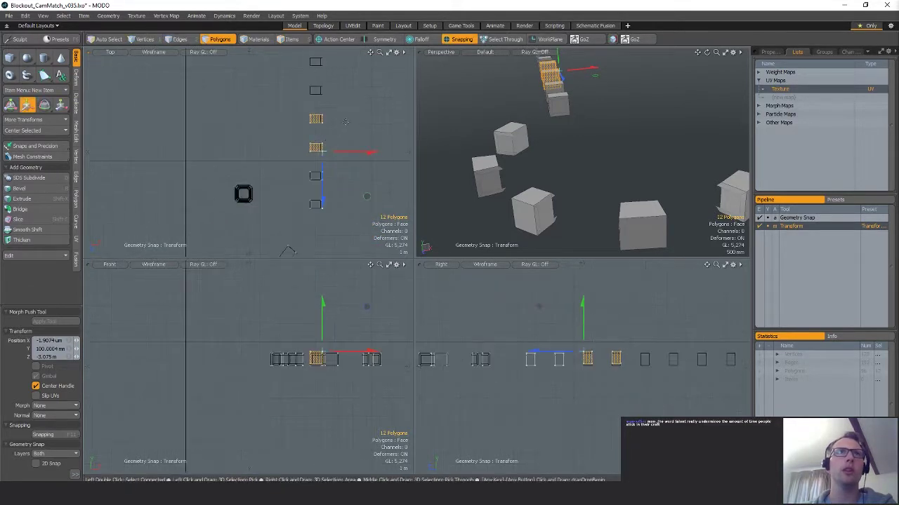
pyautogui.press('q')
# Duplicate the four boxes of this wing and move the copies -6.15 m along Z to the next four brackets.
pyautogui.moveTo(333, 92); pyautogui.dragTo(330, 211, button='right')
pyautogui.keyDown('alt'); pyautogui.moveTo(356, 150); pyautogui.dragTo(349, 174); pyautogui.keyUp('alt')
pyautogui.hotkey('ctrl', 'c')
pyautogui.hotkey('ctrl', 'v')
pyautogui.press('w')
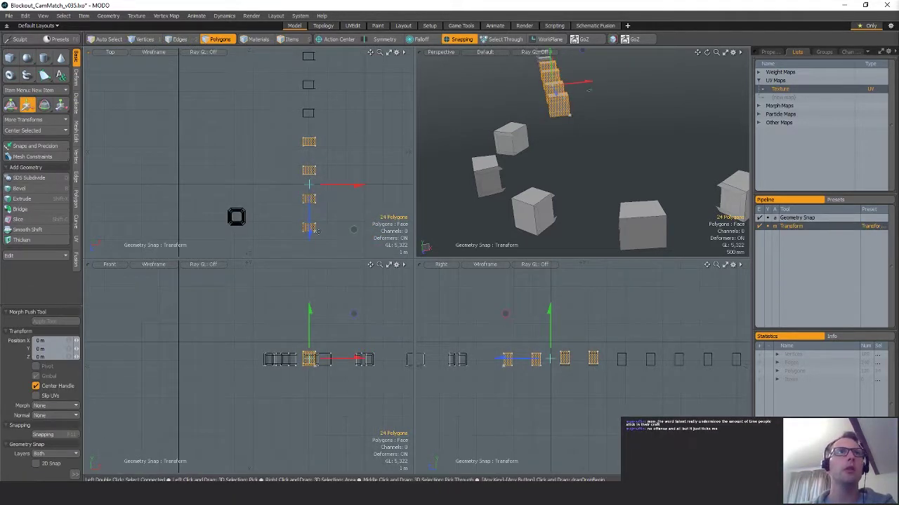
pyautogui.click(317, 232)
pyautogui.moveTo(317, 251); pyautogui.dragTo(321, 214)
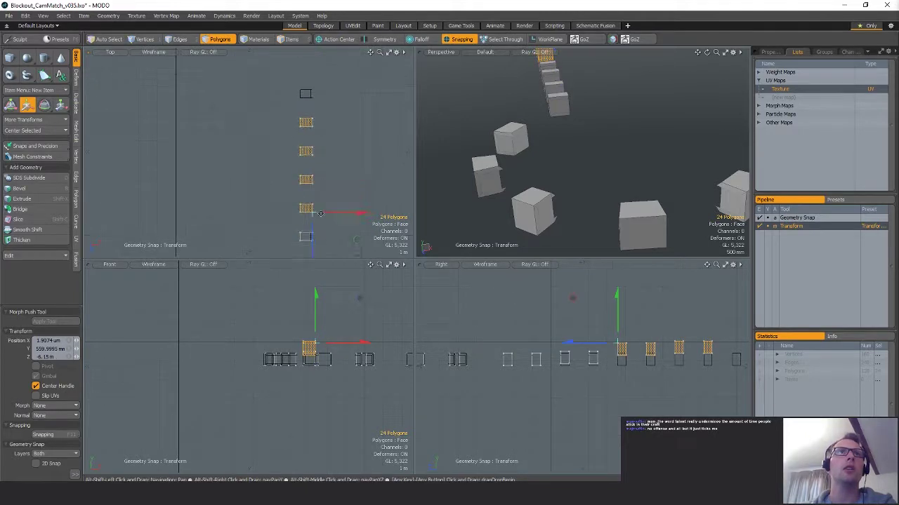
pyautogui.scroll(-2, 336, 204)
pyautogui.press('q')
# Duplicate the farthest box and move the copy -1.5375 m along Z to the last bracket of the wing.
pyautogui.moveTo(305, 141); pyautogui.dragTo(321, 150, button='right')
pyautogui.keyDown('alt'); pyautogui.keyDown('shift'); pyautogui.moveTo(336, 154); pyautogui.dragTo(336, 169); pyautogui.keyUp('shift'); pyautogui.keyUp('alt')
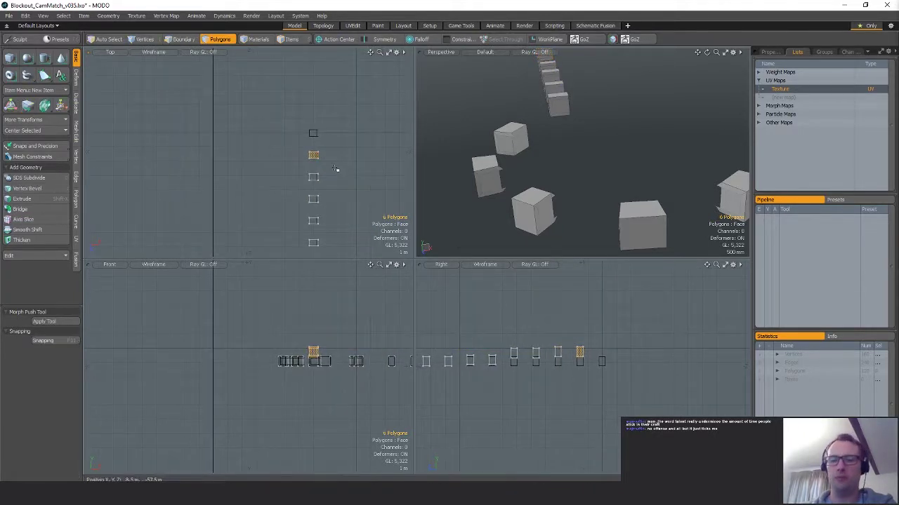
pyautogui.press('w')
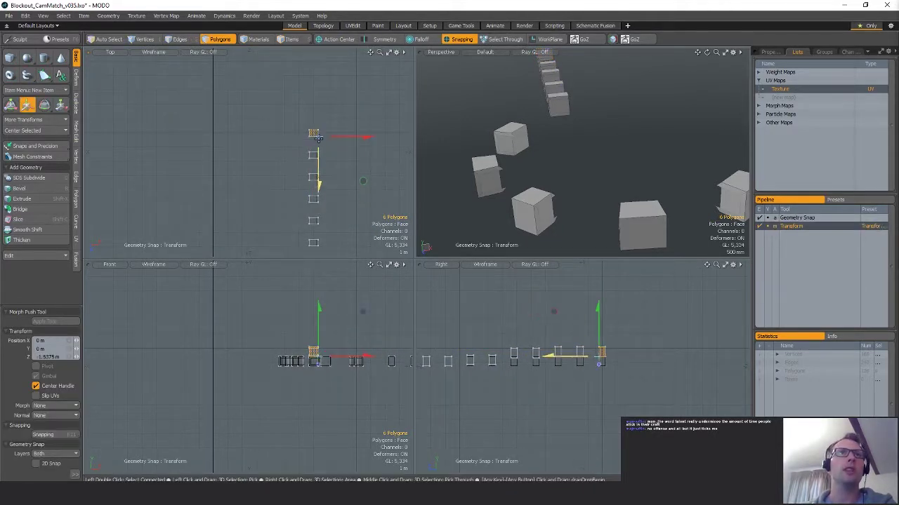
pyautogui.press('q')
pyautogui.click(346, 173)
# Delete the building-facing back faces of the nine boxes along the Z-direction wing.
pyautogui.scroll(-4, 347, 176)
pyautogui.keyDown('alt'); pyautogui.keyDown('shift'); pyautogui.moveTo(338, 179); pyautogui.dragTo(279, 115); pyautogui.keyUp('shift'); pyautogui.keyUp('alt')
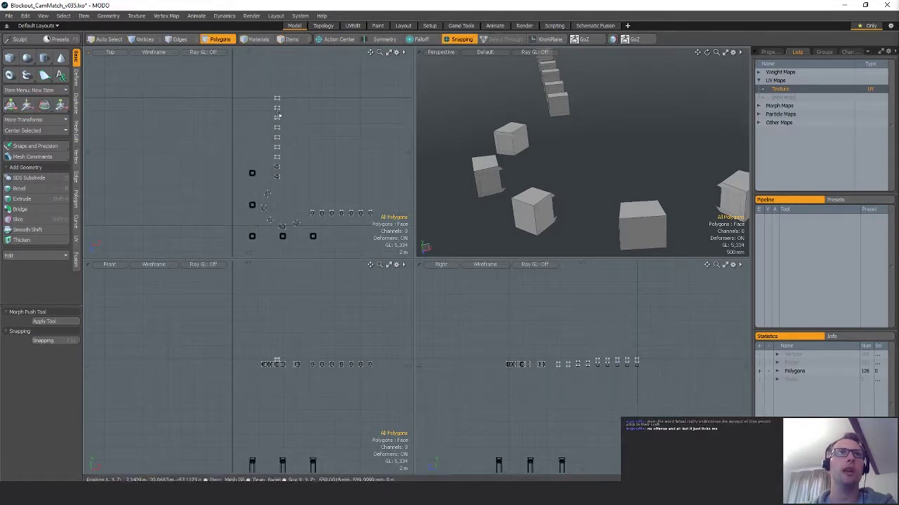
pyautogui.scroll(3, 277, 116)
pyautogui.moveTo(278, 271); pyautogui.dragTo(278, 272, button='right')
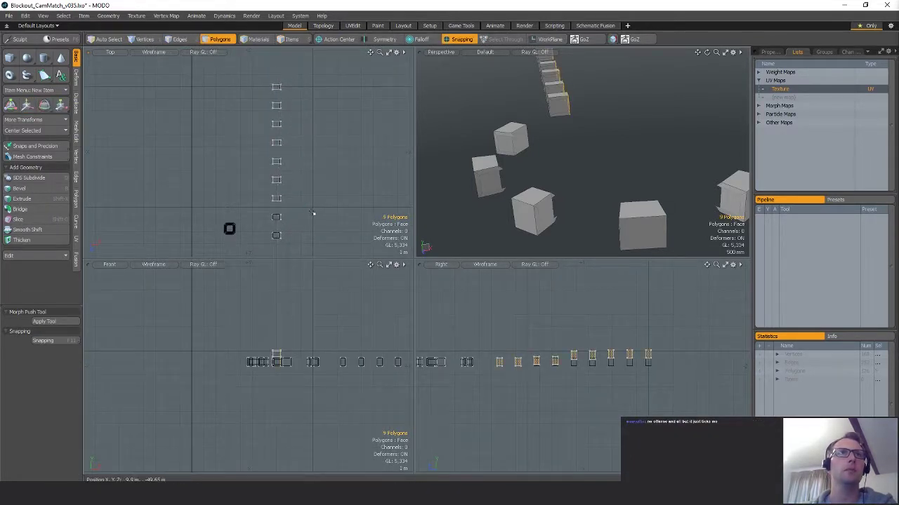
pyautogui.keyDown('alt'); pyautogui.keyDown('shift'); pyautogui.moveTo(310, 211); pyautogui.dragTo(303, 168); pyautogui.keyUp('shift'); pyautogui.keyUp('alt')
# Delete the building-facing back faces of the seven boxes along the X-direction wing.
pyautogui.keyDown('alt'); pyautogui.keyDown('shift'); pyautogui.moveTo(250, 201); pyautogui.dragTo(104, 84); pyautogui.keyUp('shift'); pyautogui.keyUp('alt')
pyautogui.scroll(3, 160, 126)
pyautogui.moveTo(410, 188)
pyautogui.mouseDown(button='right')
pyautogui.moveTo(519, 153)
pyautogui.moveTo(529, 183)
pyautogui.mouseUp(button='right')
pyautogui.keyDown('alt'); pyautogui.keyDown('shift'); pyautogui.moveTo(291, 165); pyautogui.dragTo(224, 157); pyautogui.keyUp('shift'); pyautogui.keyUp('alt')
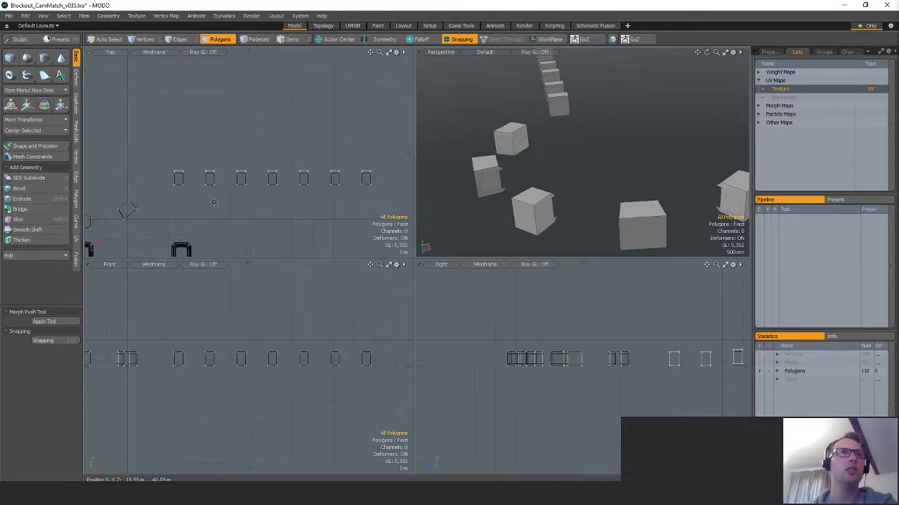
# Delete the inward-facing back faces of the five boxes around the curved tower.
pyautogui.scroll(2, 360, 182)
pyautogui.keyDown('alt'); pyautogui.keyDown('shift'); pyautogui.moveTo(145, 202); pyautogui.dragTo(359, 197); pyautogui.keyUp('shift'); pyautogui.keyUp('alt')
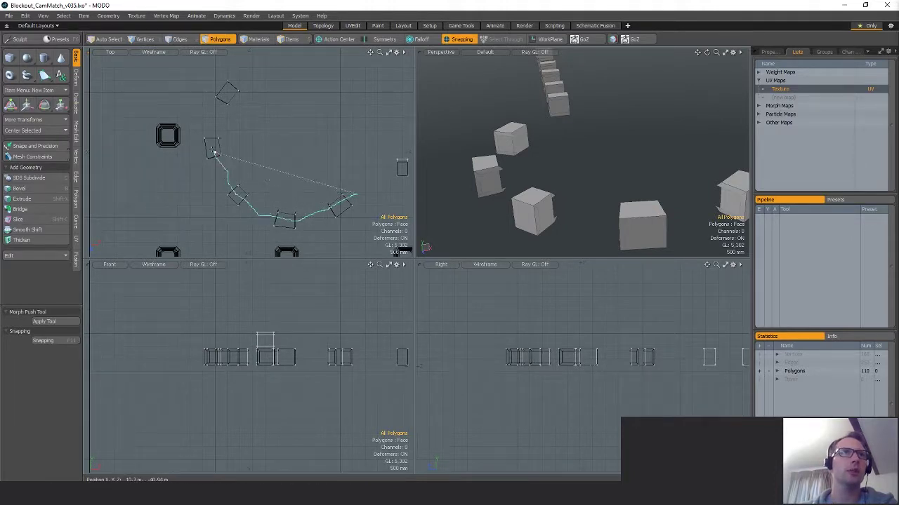
pyautogui.moveTo(221, 110); pyautogui.dragTo(242, 79, button='right')
pyautogui.keyDown('alt'); pyautogui.keyDown('shift'); pyautogui.moveTo(313, 161); pyautogui.dragTo(302, 184); pyautogui.keyUp('shift'); pyautogui.keyUp('alt')
pyautogui.scroll(-1, 314, 169)
pyautogui.press('Delete')
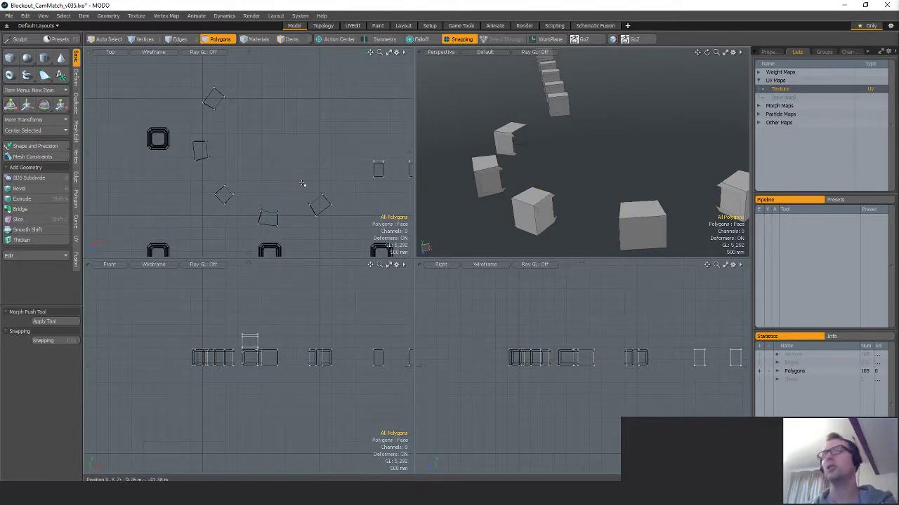
pyautogui.scroll(-4, 543, 188)
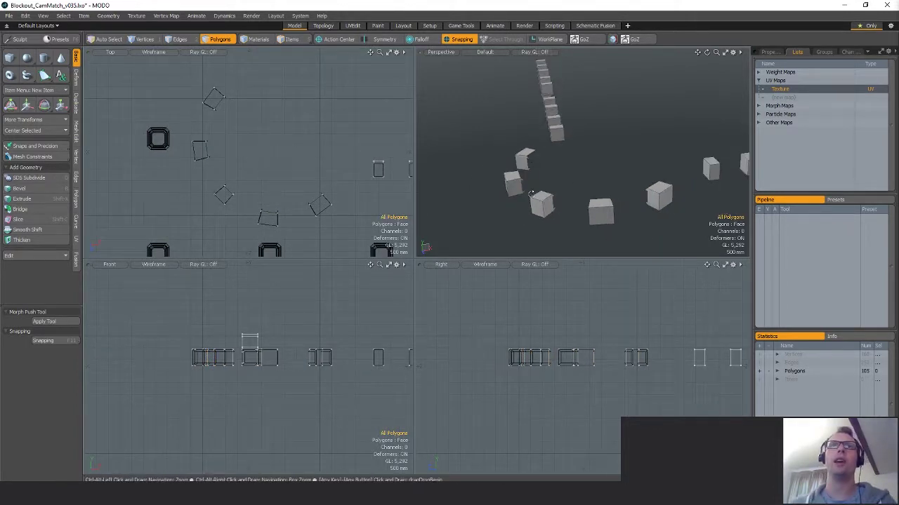
pyautogui.scroll(-8, 288, 175)
pyautogui.keyDown('alt'); pyautogui.keyDown('shift'); pyautogui.moveTo(289, 170); pyautogui.dragTo(271, 164); pyautogui.keyUp('shift'); pyautogui.keyUp('alt')
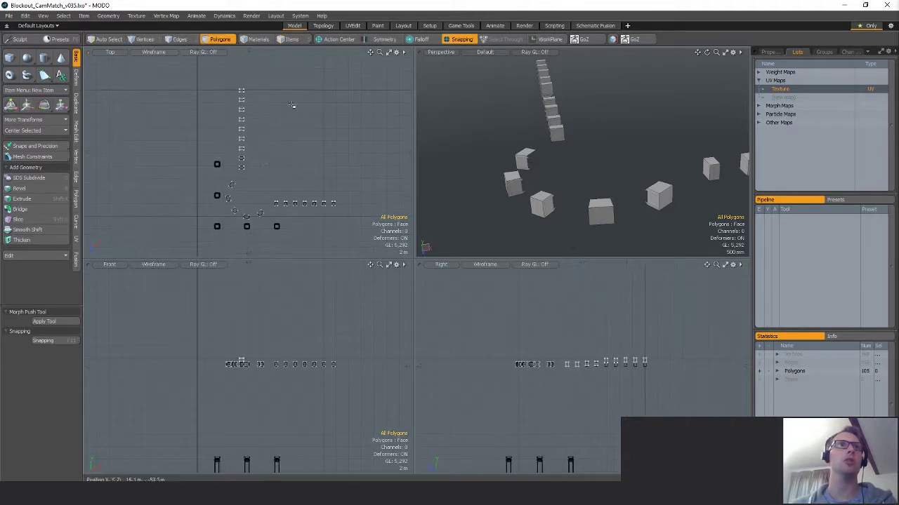
# Select all the boxes in the row and create new Texture UVs for them with an Atlas projection.
pyautogui.moveTo(429, 180); pyautogui.dragTo(393, 133, button='right')
pyautogui.keyDown('alt'); pyautogui.keyDown('shift'); pyautogui.moveTo(385, 137); pyautogui.dragTo(388, 148); pyautogui.keyUp('shift'); pyautogui.keyUp('alt')
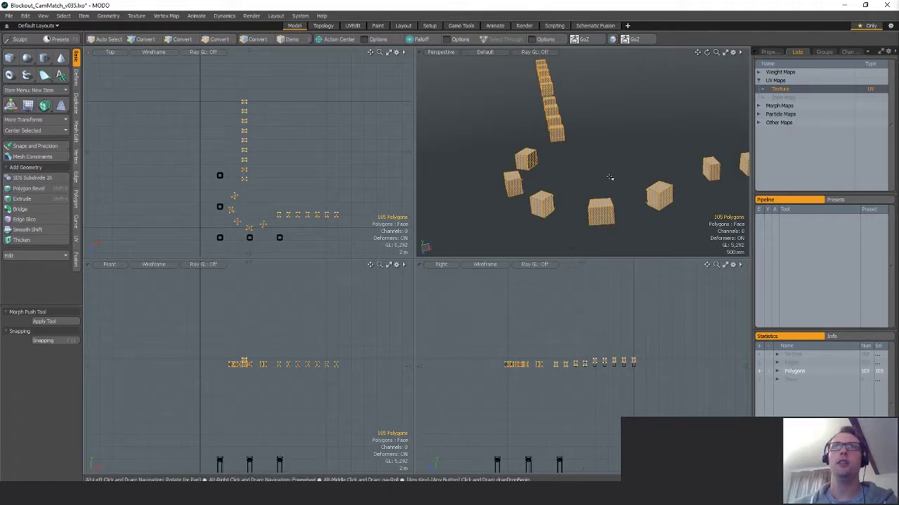
pyautogui.doubleClick(777, 89)
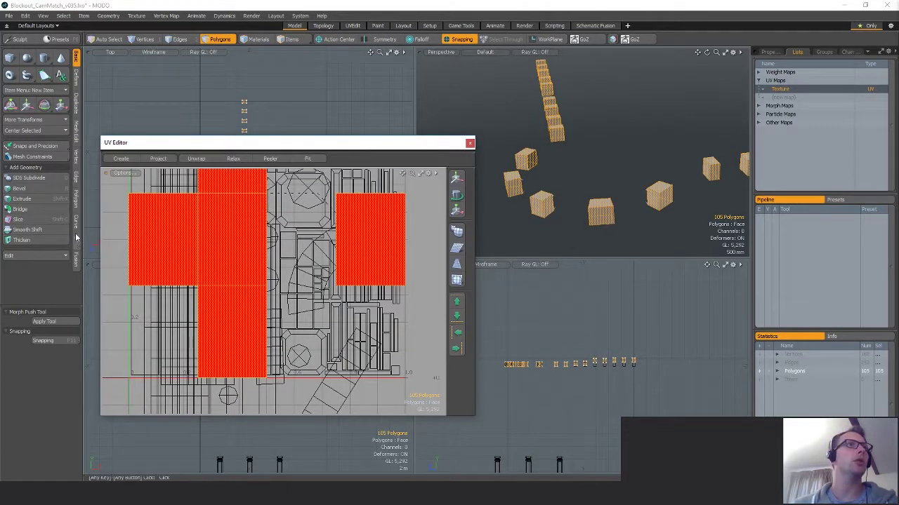
pyautogui.click(76, 239)
pyautogui.click(17, 65)
pyautogui.click(267, 282)
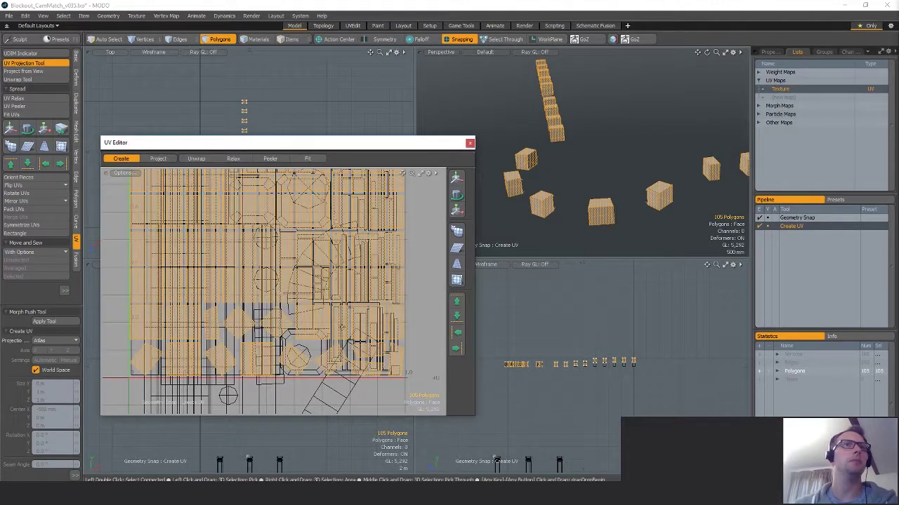
pyautogui.scroll(-3, 334, 330)
pyautogui.press('q')
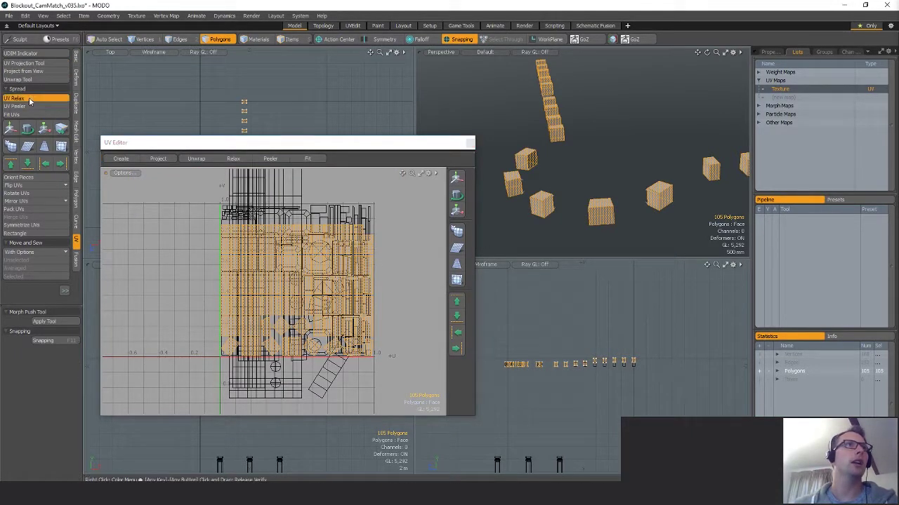
# Relax the boxes' UVs and orient their UV pieces upright.
pyautogui.click(16, 98)
pyautogui.moveTo(257, 196); pyautogui.dragTo(281, 199, button='right')
pyautogui.keyDown('alt'); pyautogui.moveTo(281, 199); pyautogui.dragTo(291, 212); pyautogui.keyUp('alt')
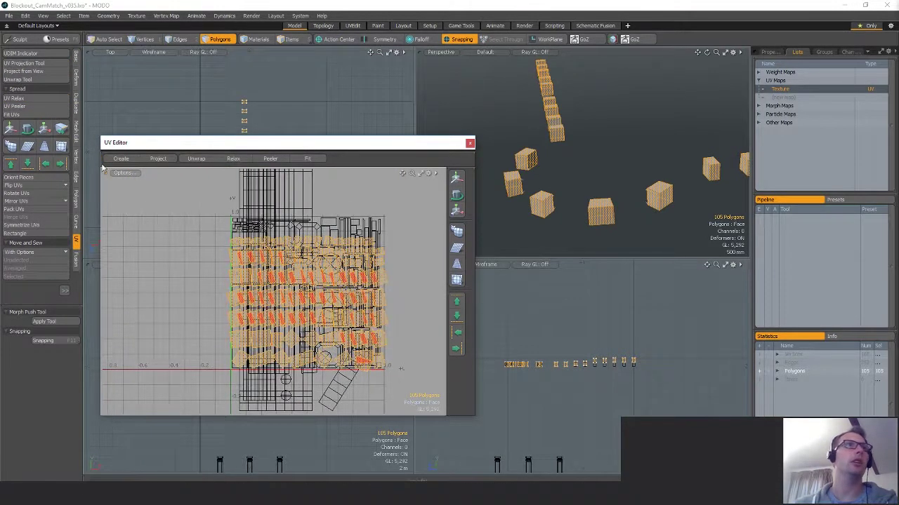
pyautogui.click(20, 177)
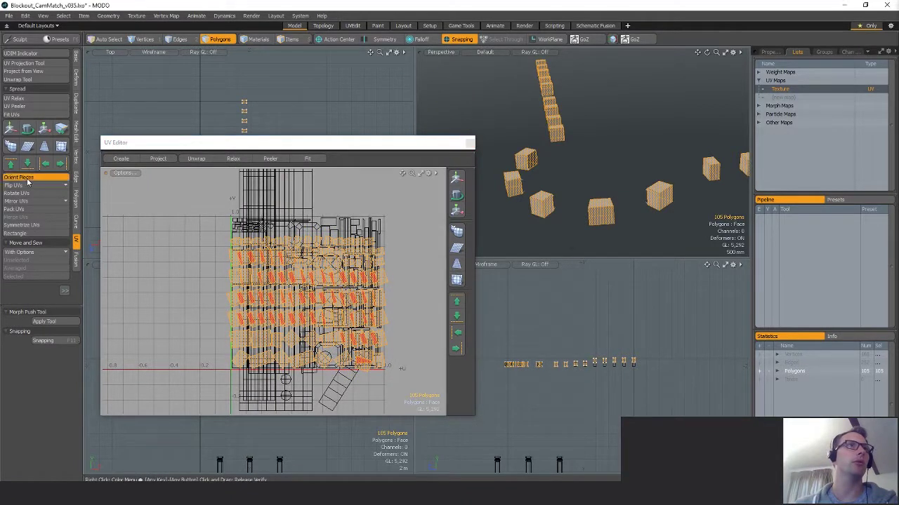
pyautogui.click(21, 226)
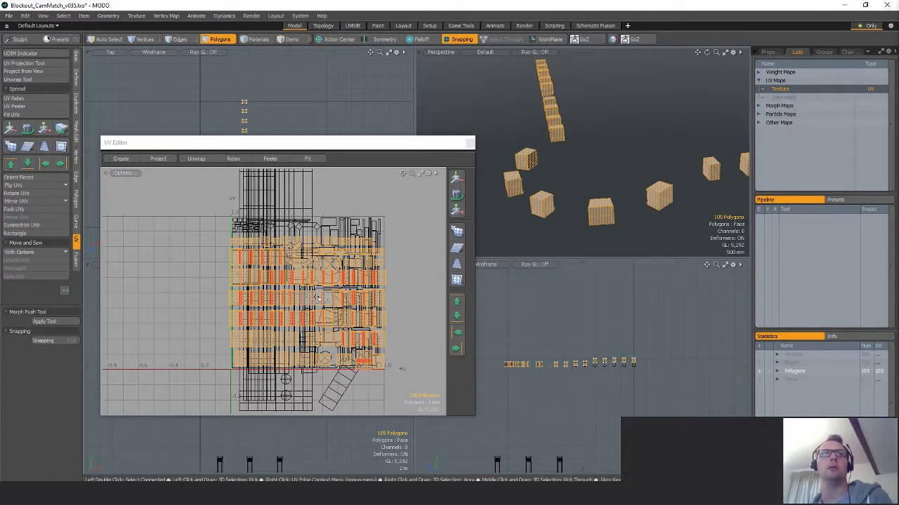
# Pack the boxes' UVs with 20% gaps and close the UV Editor.
pyautogui.click(34, 210)
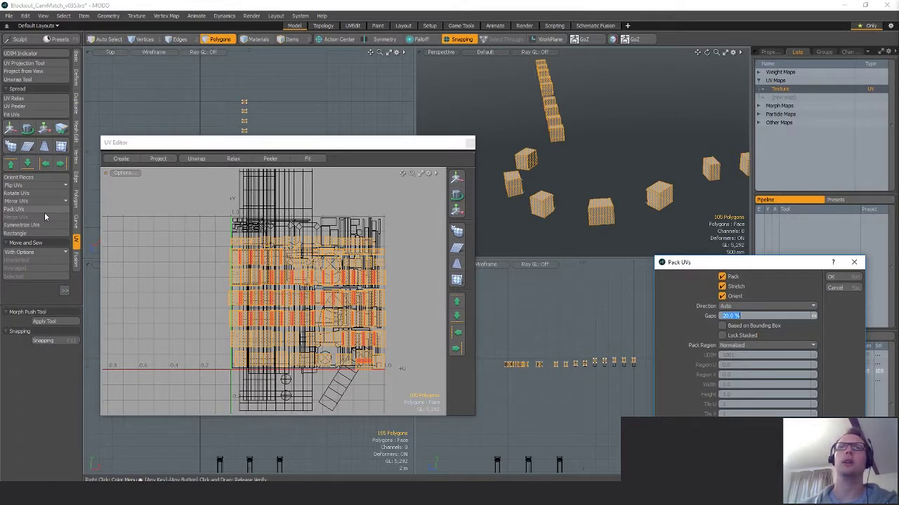
pyautogui.click(394, 323)
pyautogui.click(470, 143)
# Move the first two raised boxes on the straight side run down until they align with the neighbouring boxes.
pyautogui.moveTo(609, 157)
pyautogui.keyDown('ctrl'); pyautogui.keyDown('alt'); pyautogui.mouseDown()
pyautogui.moveTo(562, 157)
pyautogui.moveTo(582, 164)
pyautogui.moveTo(573, 156)
pyautogui.mouseUp(); pyautogui.keyUp('alt'); pyautogui.keyUp('ctrl')
pyautogui.moveTo(560, 313); pyautogui.dragTo(508, 386, button='right')
pyautogui.hotkey('shift', 'a')
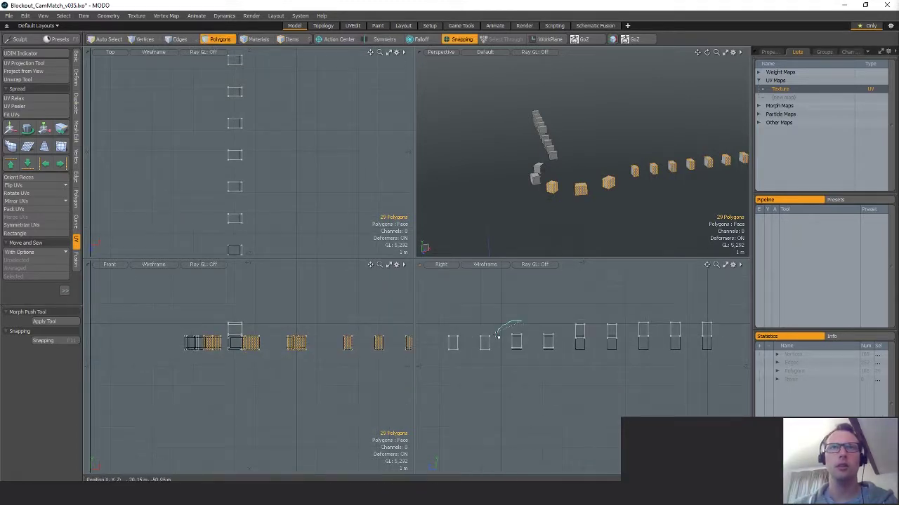
pyautogui.press('w')
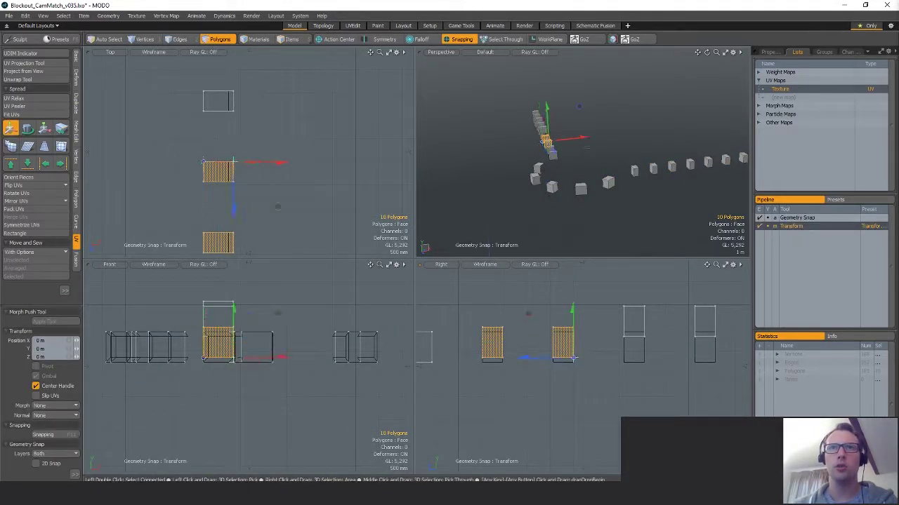
pyautogui.moveTo(573, 338); pyautogui.dragTo(504, 356)
pyautogui.press('q')
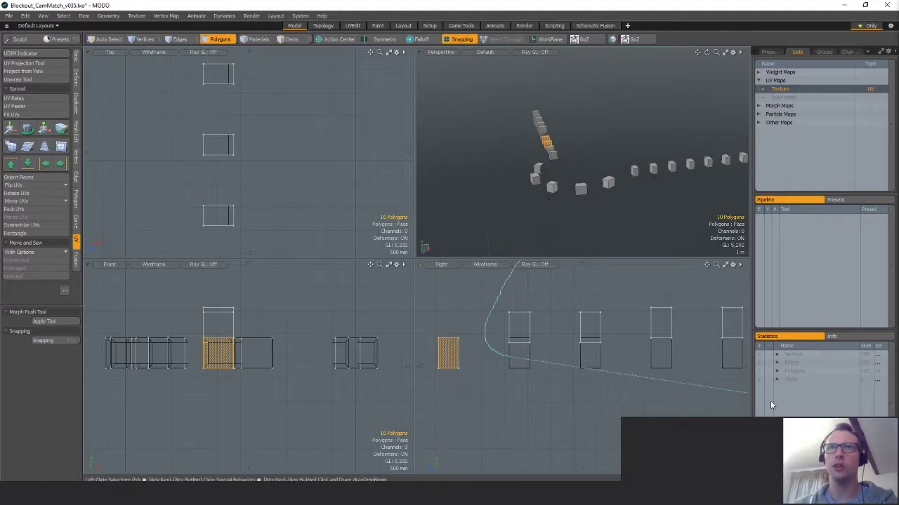
# Lower the remaining five raised boxes at the far end of the side run towards the row's level.
pyautogui.moveTo(771, 405); pyautogui.dragTo(771, 405, button='right')
pyautogui.press('w')
pyautogui.moveTo(599, 328)
pyautogui.mouseDown()
pyautogui.moveTo(596, 356)
pyautogui.moveTo(536, 354)
pyautogui.mouseUp()
pyautogui.press('q')
# Move the last three boxes of the side run down flush with the rest and clear the selection.
pyautogui.moveTo(566, 337); pyautogui.dragTo(772, 349, button='right')
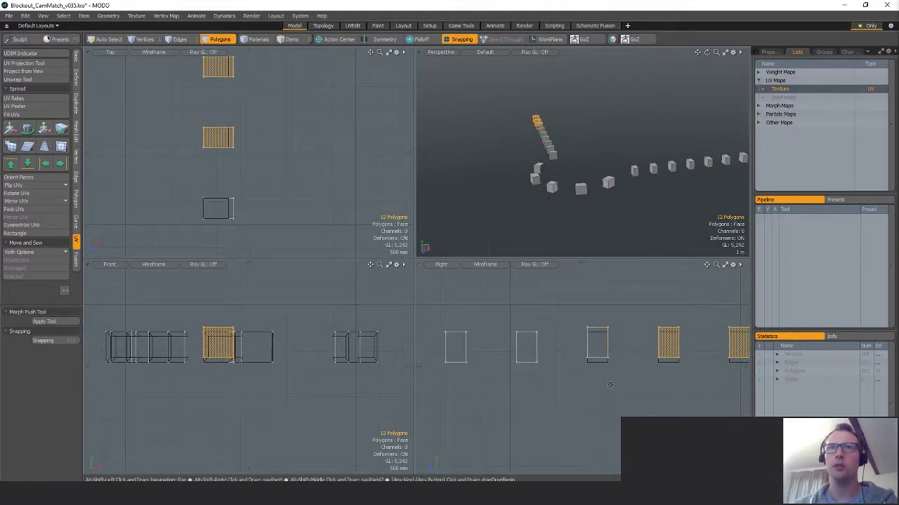
pyautogui.keyDown('alt'); pyautogui.moveTo(605, 286); pyautogui.dragTo(543, 280); pyautogui.keyUp('alt')
pyautogui.moveTo(538, 279)
pyautogui.keyDown('shift'); pyautogui.mouseDown(button='right')
pyautogui.moveTo(475, 369)
pyautogui.moveTo(618, 344)
pyautogui.mouseUp(button='right'); pyautogui.keyUp('shift')
pyautogui.moveTo(697, 401); pyautogui.dragTo(697, 401, button='right')
pyautogui.press('w')
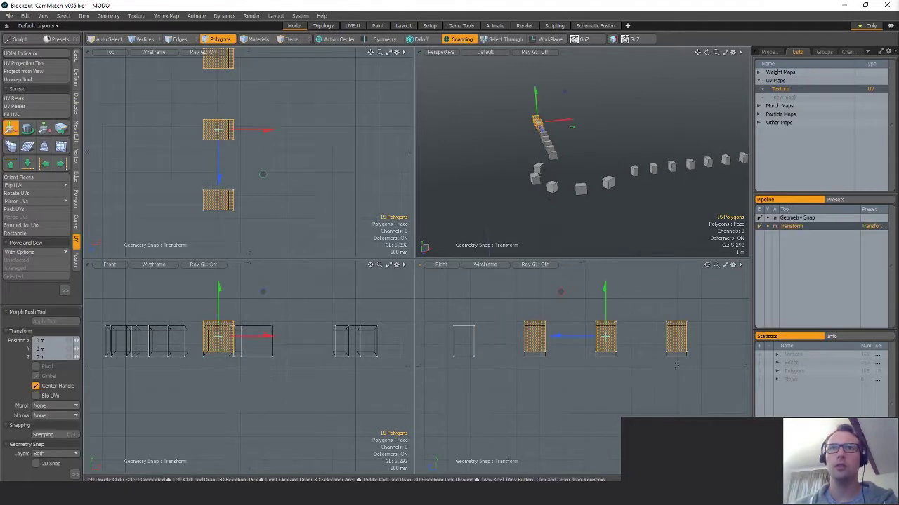
pyautogui.moveTo(666, 333); pyautogui.dragTo(668, 337)
pyautogui.press('q')
pyautogui.click(617, 389)
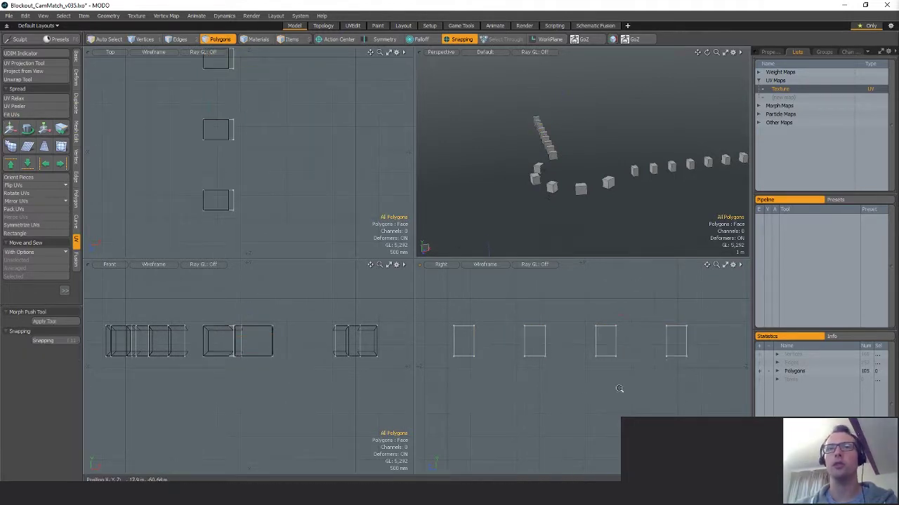
# Clone the whole row of boxes upward with 10 copies and a Y offset of 2.4 m.
pyautogui.scroll(-7, 597, 390)
pyautogui.keyDown('alt'); pyautogui.keyDown('shift'); pyautogui.moveTo(526, 368); pyautogui.dragTo(604, 369); pyautogui.keyUp('shift'); pyautogui.keyUp('alt')
pyautogui.keyDown('alt'); pyautogui.keyDown('shift'); pyautogui.moveTo(268, 141); pyautogui.dragTo(224, 171); pyautogui.keyUp('shift'); pyautogui.keyUp('alt')
pyautogui.scroll(-3, 251, 143)
pyautogui.scroll(-2, 487, 186)
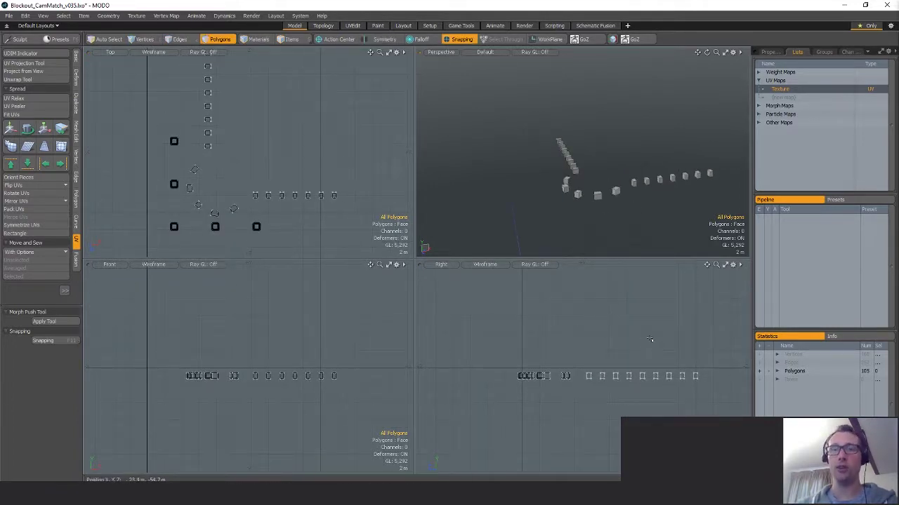
pyautogui.click(75, 112)
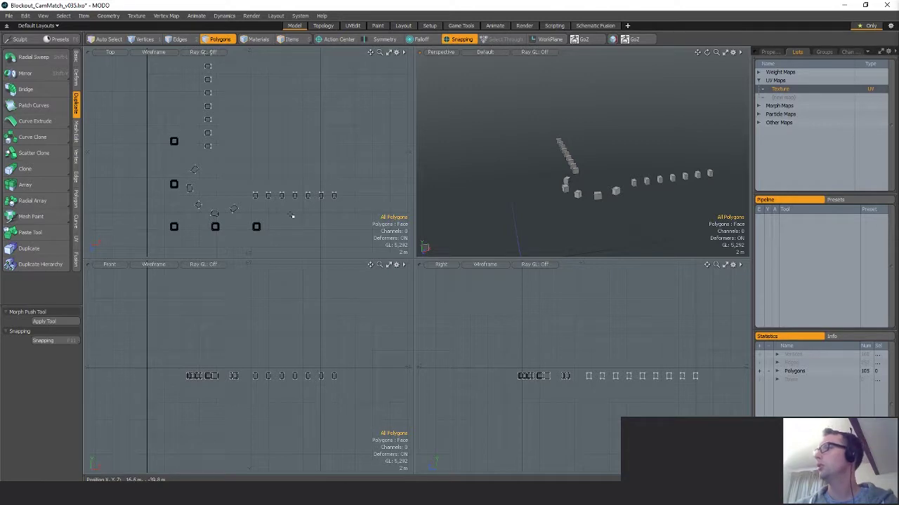
pyautogui.hotkey('ctrl', 's')
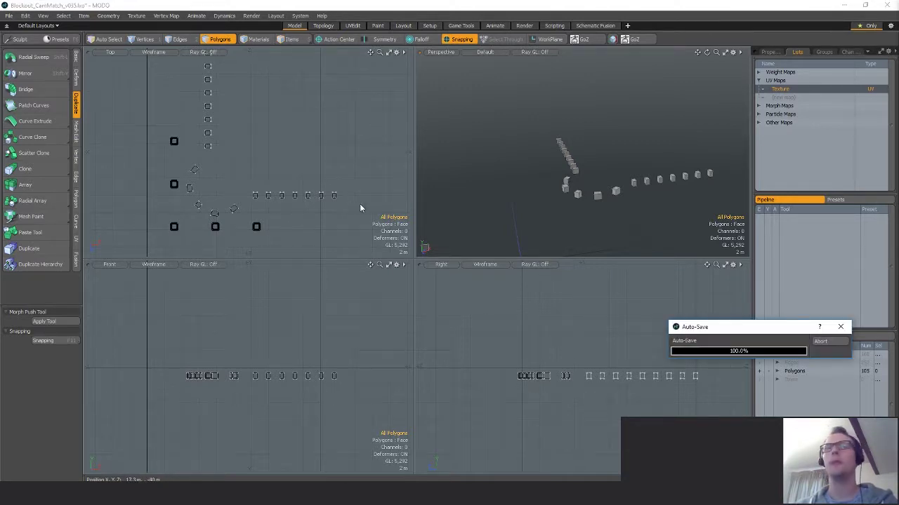
pyautogui.keyDown('alt'); pyautogui.moveTo(416, 205); pyautogui.dragTo(596, 203); pyautogui.keyUp('alt')
pyautogui.keyDown('alt'); pyautogui.moveTo(611, 395); pyautogui.dragTo(603, 412); pyautogui.keyUp('alt')
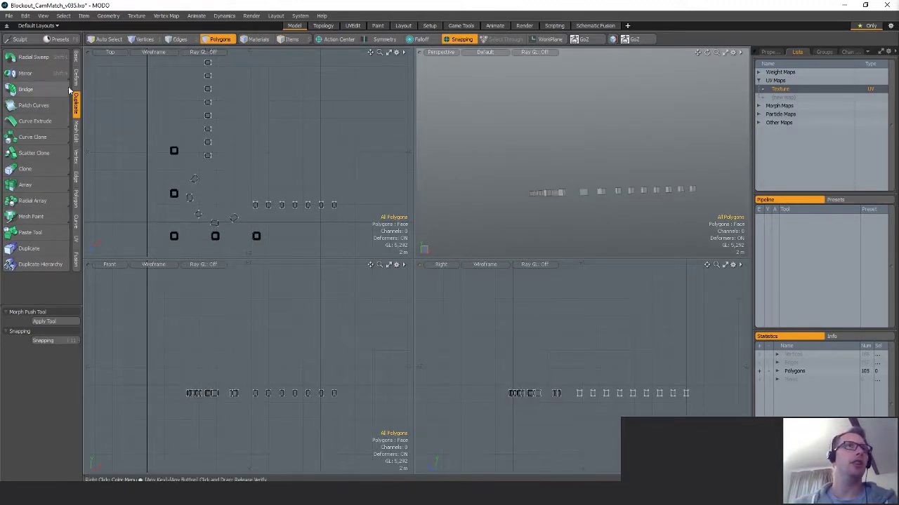
pyautogui.click(23, 171)
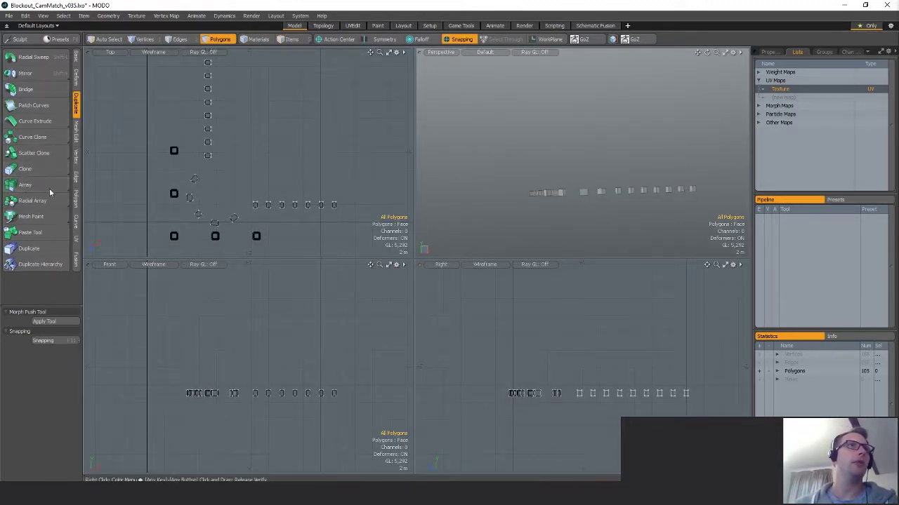
pyautogui.click(44, 320)
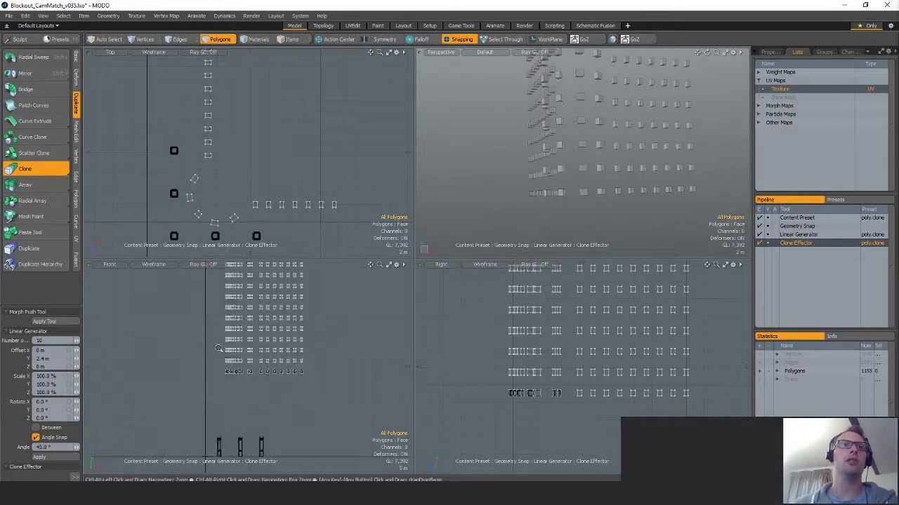
# Select all the cloned boxes and unhide the facade beams and grid around them.
pyautogui.hotkey('shift', 'a')
pyautogui.moveTo(298, 289); pyautogui.dragTo(306, 342, button='right')
pyautogui.hotkey('shift', 'a')
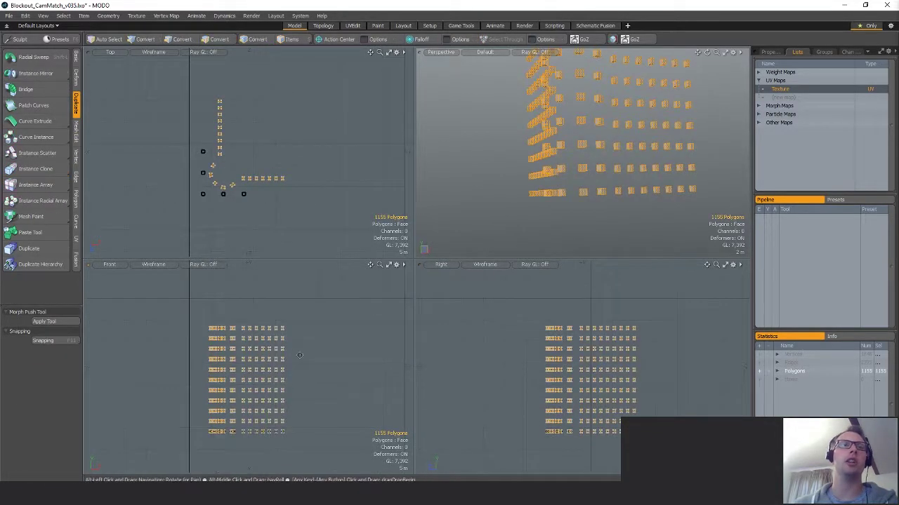
pyautogui.keyDown('alt'); pyautogui.moveTo(309, 344); pyautogui.dragTo(302, 320); pyautogui.keyUp('alt')
pyautogui.moveTo(648, 191)
pyautogui.keyDown('alt'); pyautogui.mouseDown()
pyautogui.moveTo(622, 221)
pyautogui.moveTo(627, 231)
pyautogui.moveTo(704, 165)
pyautogui.mouseUp(); pyautogui.keyUp('alt')
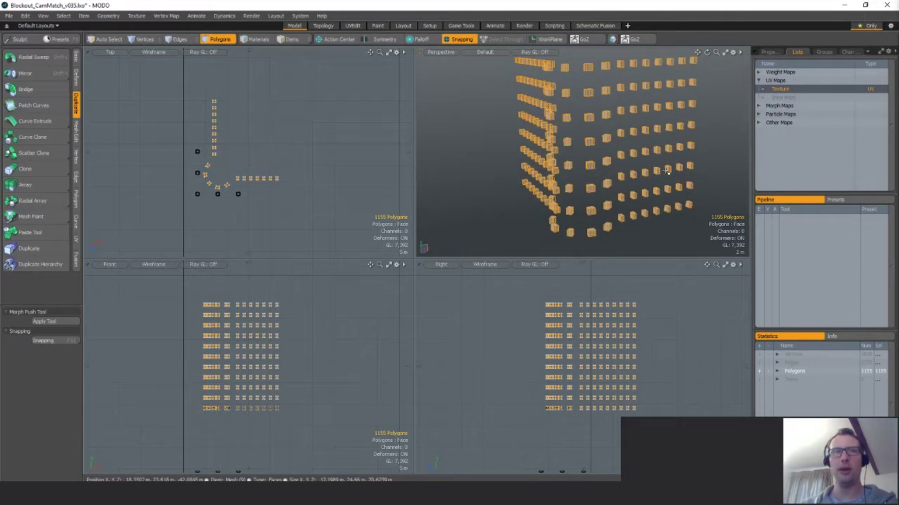
pyautogui.keyDown('alt'); pyautogui.moveTo(662, 239); pyautogui.dragTo(570, 189); pyautogui.keyUp('alt')
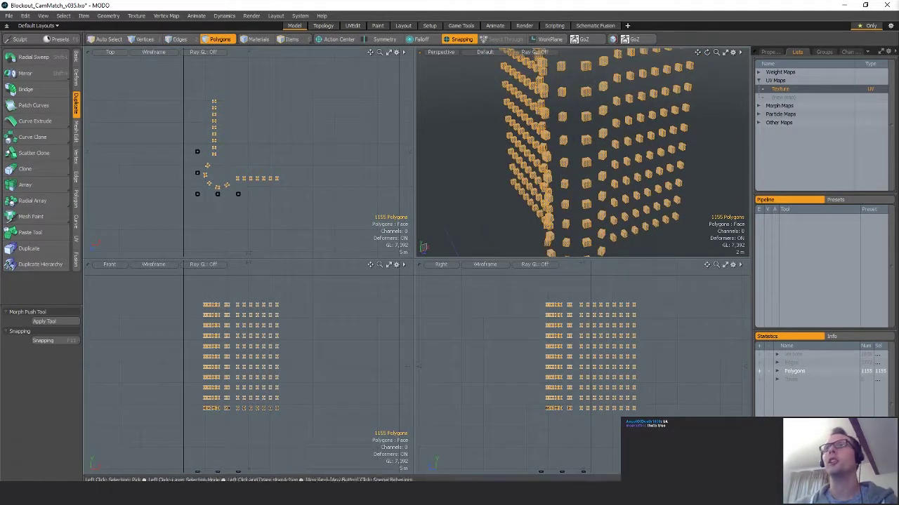
pyautogui.press('u')
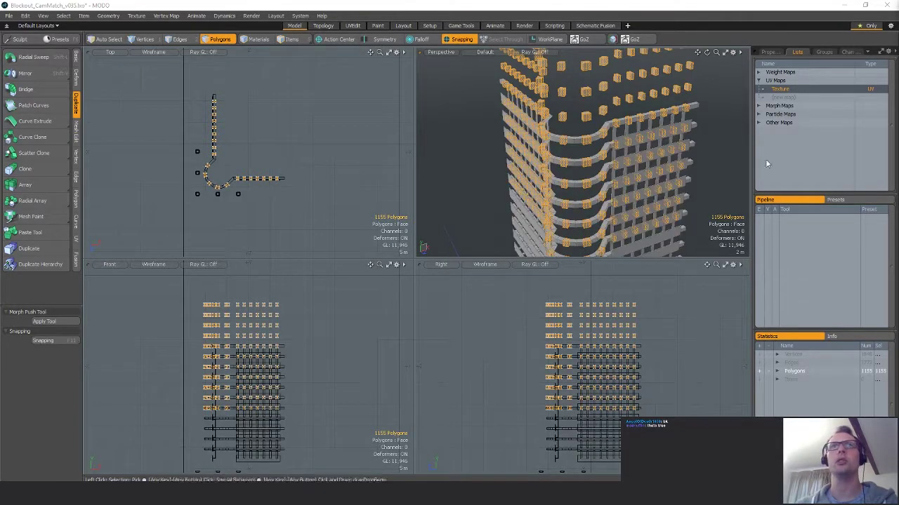
pyautogui.keyDown('alt'); pyautogui.moveTo(635, 200); pyautogui.dragTo(605, 135); pyautogui.keyUp('alt')
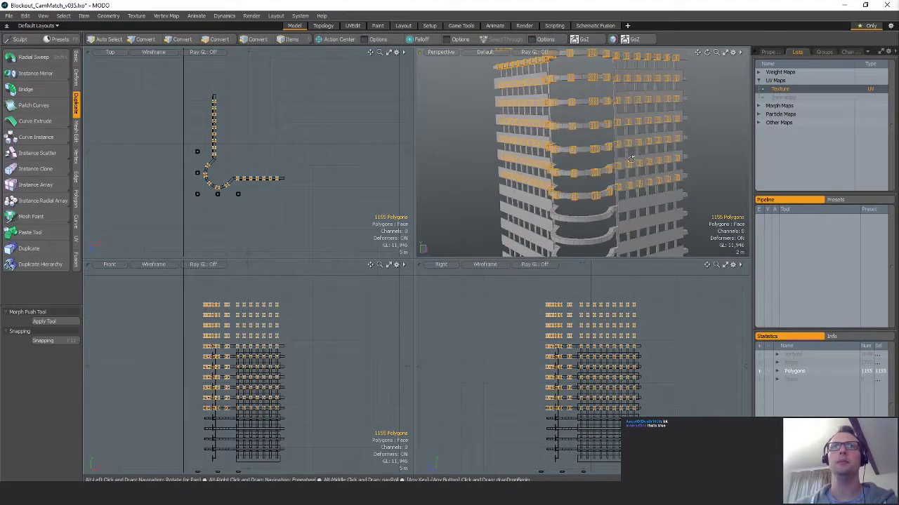
pyautogui.scroll(-5, 606, 135)
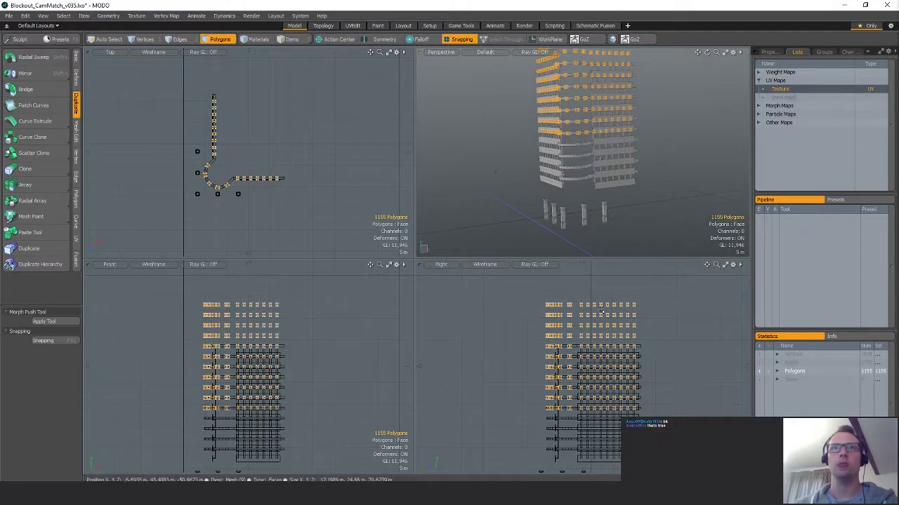
# Move the selected stack of boxes down so every row lines up with the facade's horizontal beams.
pyautogui.keyDown('alt'); pyautogui.keyDown('shift'); pyautogui.moveTo(601, 311); pyautogui.dragTo(612, 261); pyautogui.keyUp('shift'); pyautogui.keyUp('alt')
pyautogui.keyDown('ctrl'); pyautogui.keyDown('alt'); pyautogui.moveTo(597, 309); pyautogui.dragTo(621, 310); pyautogui.keyUp('alt'); pyautogui.keyUp('ctrl')
pyautogui.press('w')
pyautogui.keyDown('ctrl'); pyautogui.keyDown('alt'); pyautogui.moveTo(584, 353); pyautogui.dragTo(548, 373); pyautogui.keyUp('alt'); pyautogui.keyUp('ctrl')
pyautogui.click(594, 346)
pyautogui.keyDown('alt'); pyautogui.keyDown('shift'); pyautogui.moveTo(596, 344); pyautogui.dragTo(521, 390); pyautogui.keyUp('shift'); pyautogui.keyUp('alt')
pyautogui.press('q')
# Deselect the boxes around the curved corner and delete those on the two straight facades.
pyautogui.keyDown('alt'); pyautogui.moveTo(577, 168); pyautogui.dragTo(597, 177); pyautogui.keyUp('alt')
pyautogui.keyDown('alt'); pyautogui.moveTo(597, 177); pyautogui.dragTo(650, 184); pyautogui.keyUp('alt')
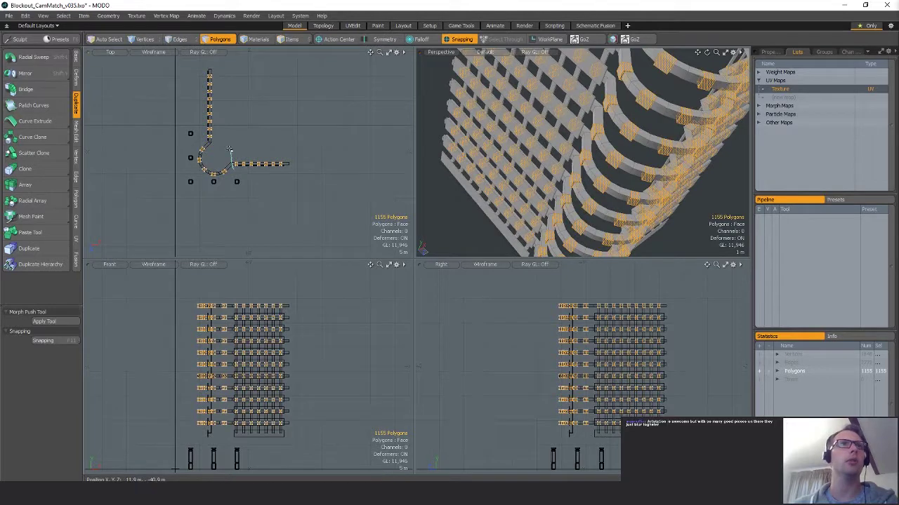
pyautogui.moveTo(229, 149); pyautogui.dragTo(235, 204, button='right')
pyautogui.keyDown('alt'); pyautogui.keyDown('shift'); pyautogui.moveTo(225, 153); pyautogui.dragTo(256, 186); pyautogui.keyUp('shift'); pyautogui.keyUp('alt')
pyautogui.keyDown('shift'); pyautogui.moveTo(257, 186); pyautogui.dragTo(200, 144, button='right'); pyautogui.keyUp('shift')
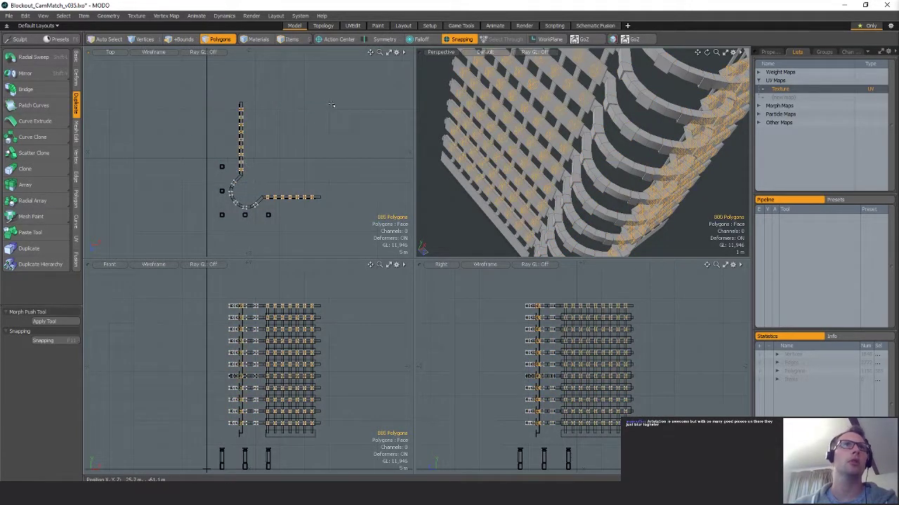
pyautogui.press('Delete')
# Check the boxes along the curved corner bands and unhide the rest of the building geometry.
pyautogui.keyDown('alt'); pyautogui.moveTo(664, 151); pyautogui.dragTo(606, 128); pyautogui.keyUp('alt')
pyautogui.scroll(-2, 569, 130)
pyautogui.keyDown('alt'); pyautogui.keyDown('shift'); pyautogui.moveTo(594, 163); pyautogui.dragTo(675, 163); pyautogui.keyUp('shift'); pyautogui.keyUp('alt')
pyautogui.press('5')
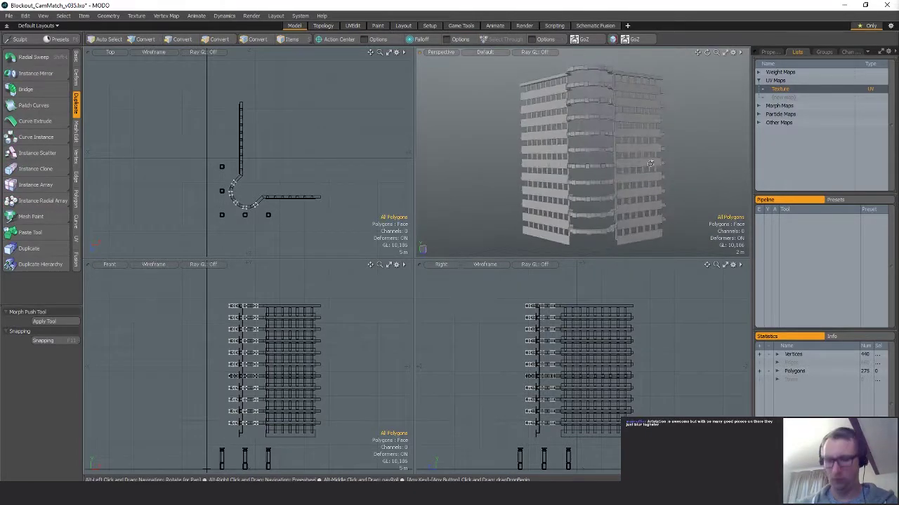
pyautogui.press('3')
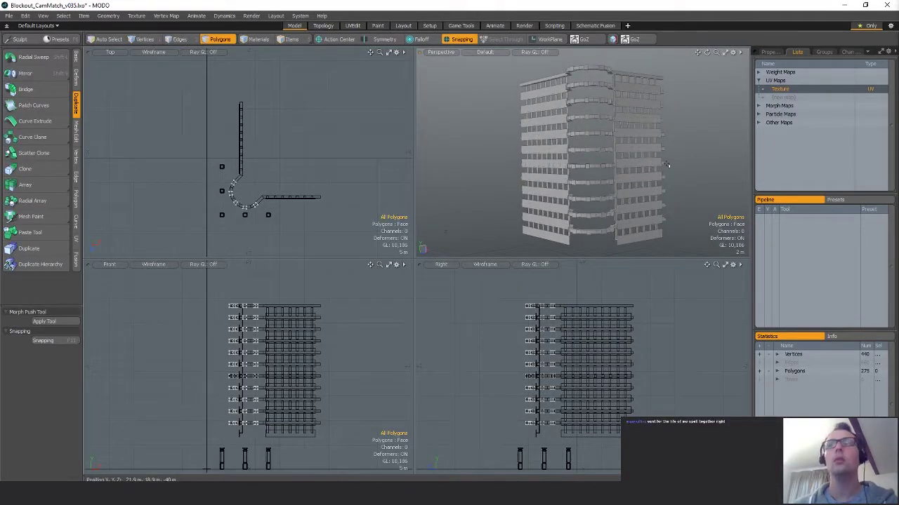
pyautogui.scroll(4, 606, 91)
pyautogui.keyDown('alt'); pyautogui.keyDown('shift'); pyautogui.moveTo(606, 87); pyautogui.dragTo(636, 110); pyautogui.keyUp('shift'); pyautogui.keyUp('alt')
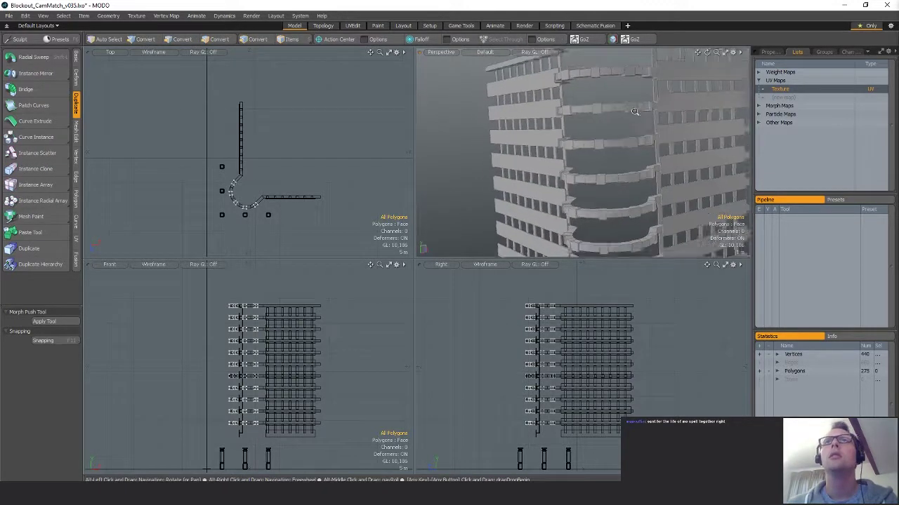
pyautogui.scroll(-2, 635, 106)
pyautogui.press('u')
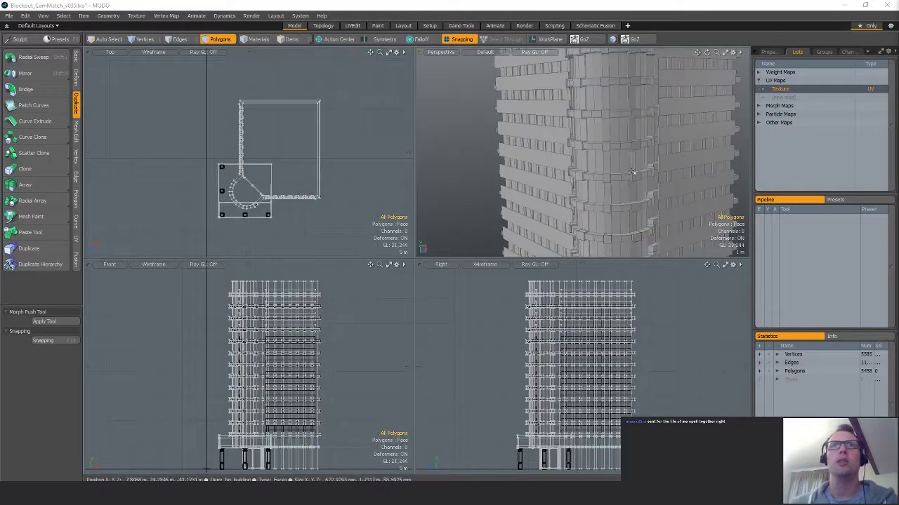
# Try to select the vertical wall strips on the curved corner as polygon loops.
pyautogui.keyDown('alt'); pyautogui.moveTo(636, 170); pyautogui.dragTo(602, 118); pyautogui.keyUp('alt')
pyautogui.doubleClick(616, 194)
pyautogui.click(629, 185)
pyautogui.hotkey('shift', 'a')
pyautogui.press('5')
pyautogui.press('3')
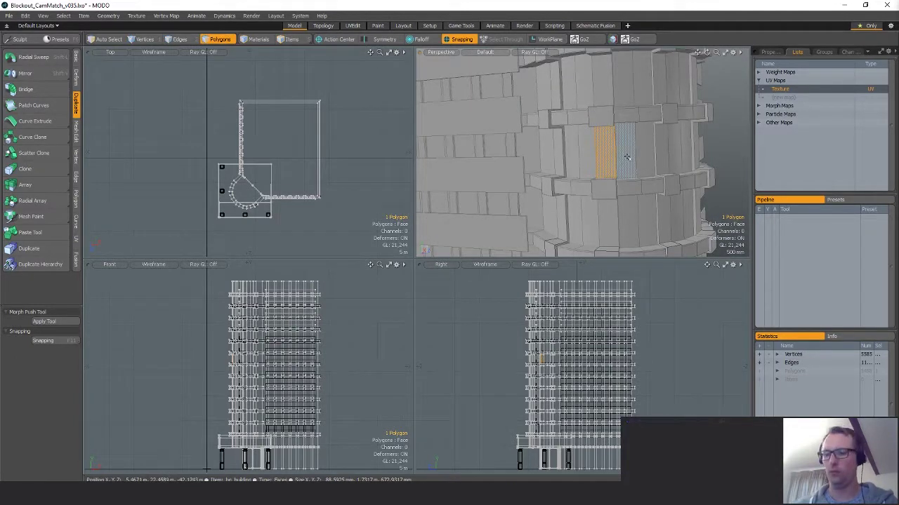
pyautogui.keyDown('shift'); pyautogui.doubleClick(627, 158); pyautogui.keyUp('shift')
pyautogui.keyDown('alt'); pyautogui.moveTo(629, 156); pyautogui.dragTo(575, 169); pyautogui.keyUp('alt')
pyautogui.click(599, 167)
pyautogui.keyDown('shift'); pyautogui.doubleClick(621, 168); pyautogui.keyUp('shift')
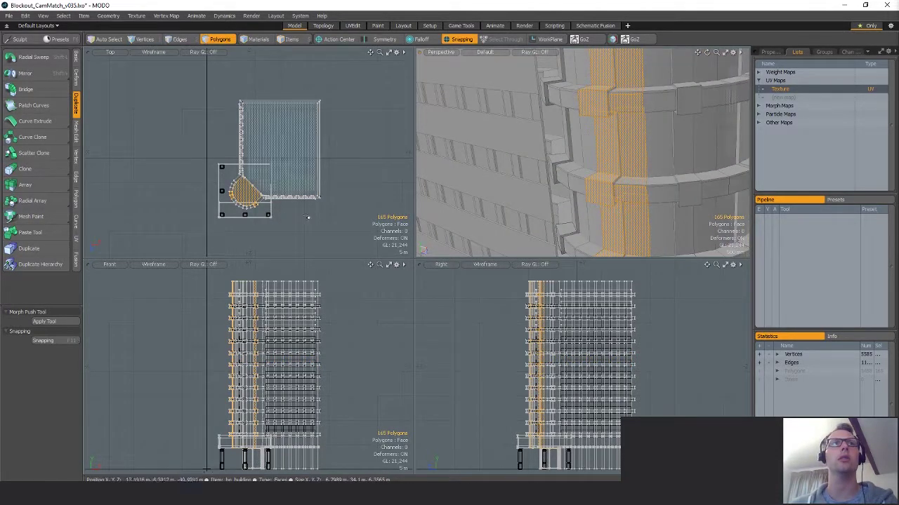
# Select the horizontal cap faces of the main block and the curved corner and delete them.
pyautogui.moveTo(414, 305); pyautogui.dragTo(414, 289, button='right')
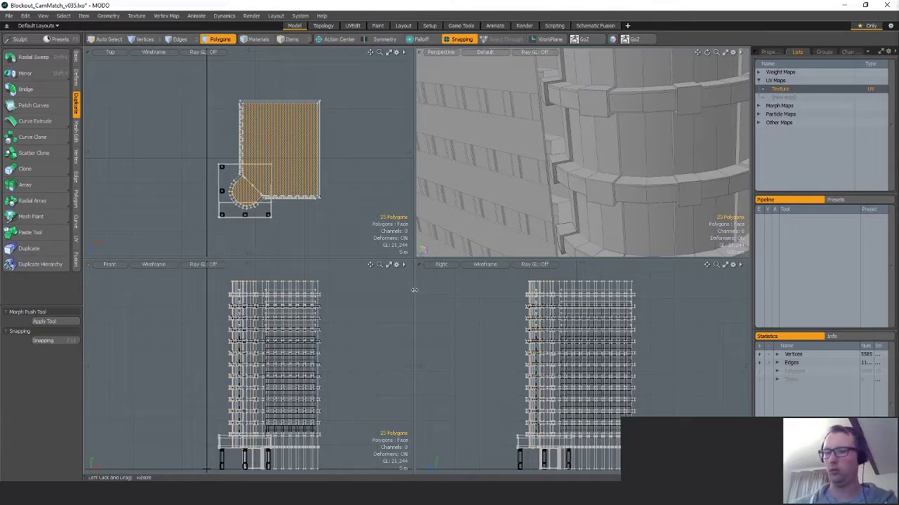
pyautogui.press('Delete')
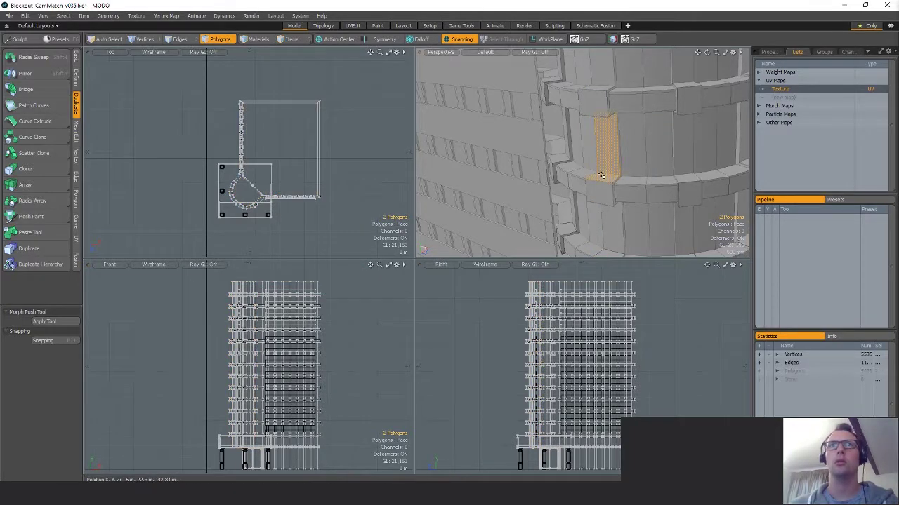
# Examine the lower part of the building for remaining horizontal faces that the strip loop on the curved corner runs through.
pyautogui.press('l')
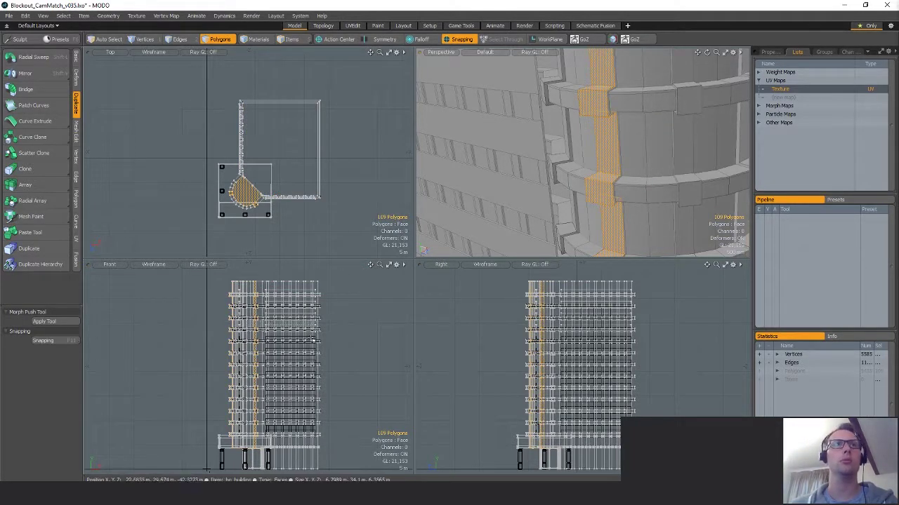
pyautogui.keyDown('alt'); pyautogui.keyDown('shift'); pyautogui.moveTo(233, 439); pyautogui.dragTo(229, 391); pyautogui.keyUp('shift'); pyautogui.keyUp('alt')
pyautogui.scroll(5, 229, 391)
pyautogui.moveTo(226, 401)
pyautogui.mouseDown(button='right')
pyautogui.moveTo(243, 444)
pyautogui.moveTo(333, 404)
pyautogui.mouseUp(button='right')
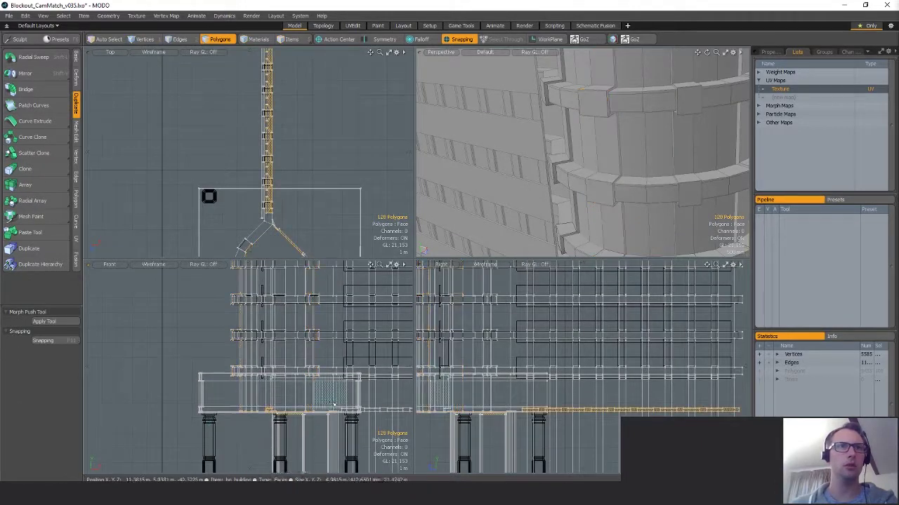
# Remove the entrance canopy above the columns at the foot of the curved corner.
pyautogui.keyDown('alt'); pyautogui.moveTo(582, 147); pyautogui.dragTo(611, 176); pyautogui.keyUp('alt')
pyautogui.click(635, 212)
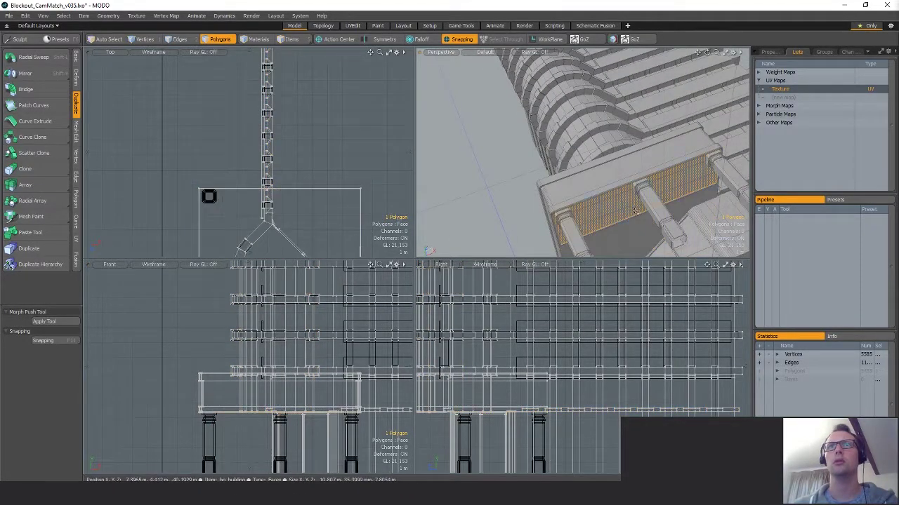
pyautogui.scroll(6, 636, 212)
pyautogui.click(655, 220)
pyautogui.keyDown('alt'); pyautogui.moveTo(645, 188); pyautogui.dragTo(667, 281); pyautogui.keyUp('alt')
pyautogui.scroll(4, 615, 184)
pyautogui.click(615, 184)
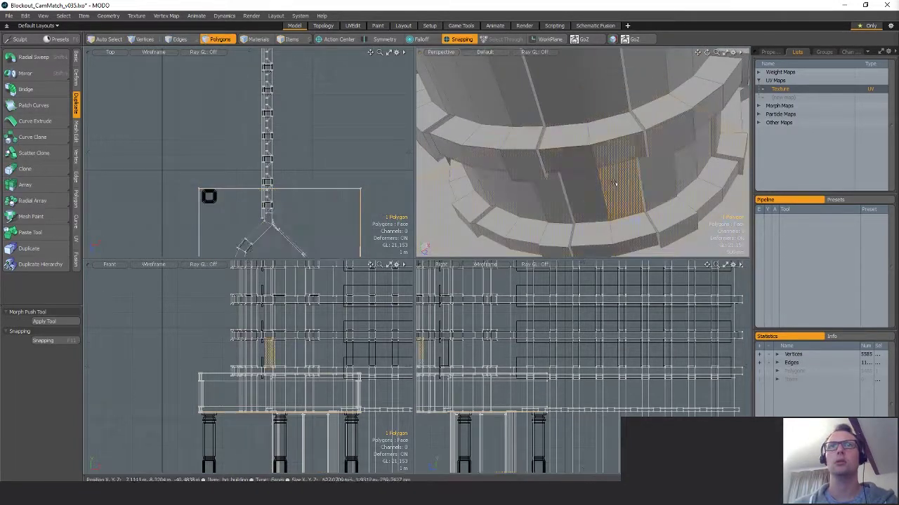
pyautogui.doubleClick(615, 185)
# Delete the cap face on the underside of the curved corner.
pyautogui.keyDown('alt'); pyautogui.moveTo(616, 185); pyautogui.dragTo(556, 143); pyautogui.keyUp('alt')
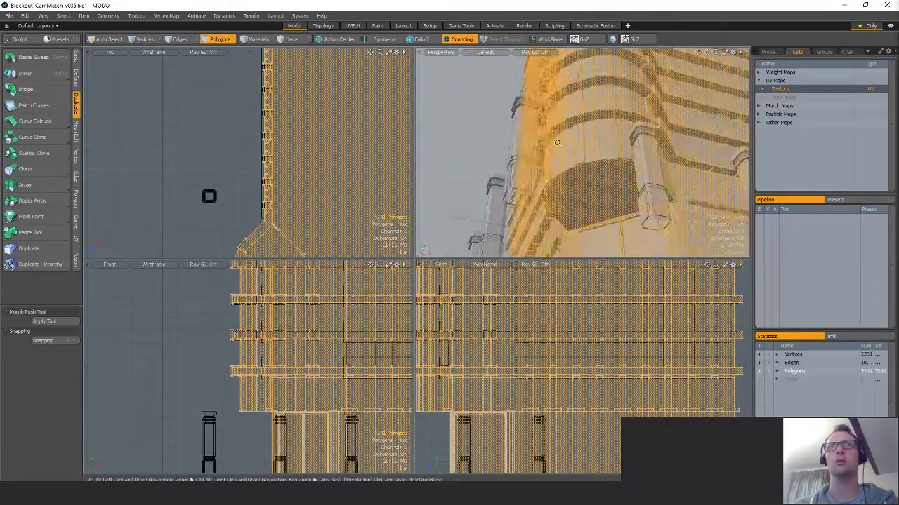
pyautogui.click(595, 184)
pyautogui.press('Delete')
pyautogui.keyDown('alt'); pyautogui.moveTo(595, 185); pyautogui.dragTo(594, 211); pyautogui.keyUp('alt')
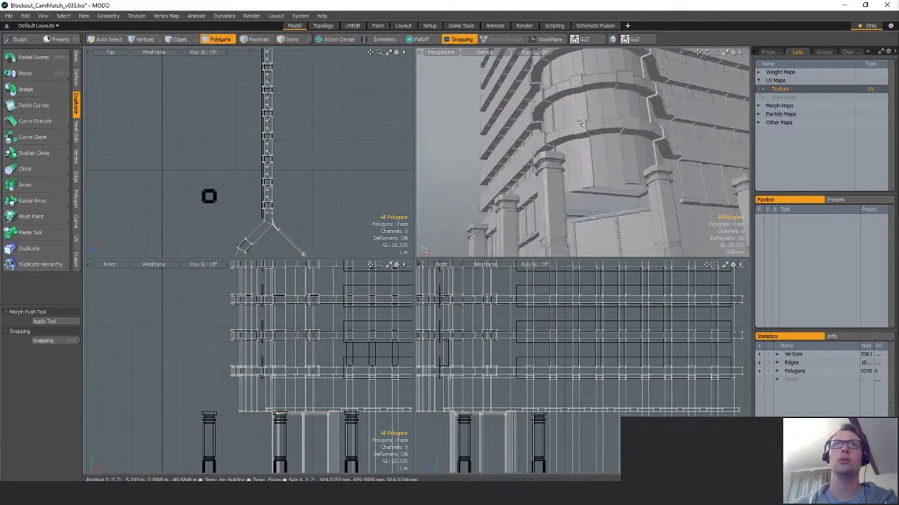
# Select one vertical strip of wall faces on the curved corner as a polygon loop and inspect it.
pyautogui.keyDown('alt'); pyautogui.moveTo(594, 154); pyautogui.dragTo(592, 203); pyautogui.keyUp('alt')
pyautogui.moveTo(592, 120); pyautogui.dragTo(590, 111)
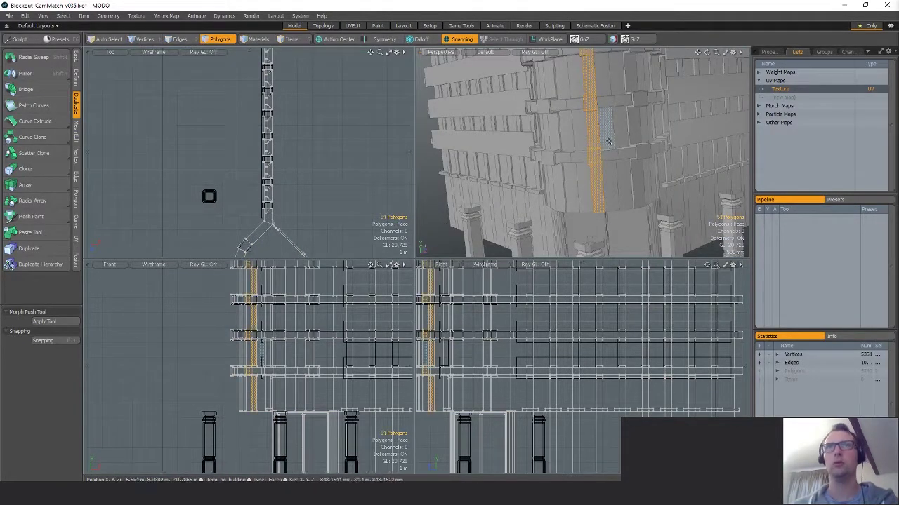
pyautogui.keyDown('alt'); pyautogui.moveTo(609, 141); pyautogui.dragTo(636, 174); pyautogui.keyUp('alt')
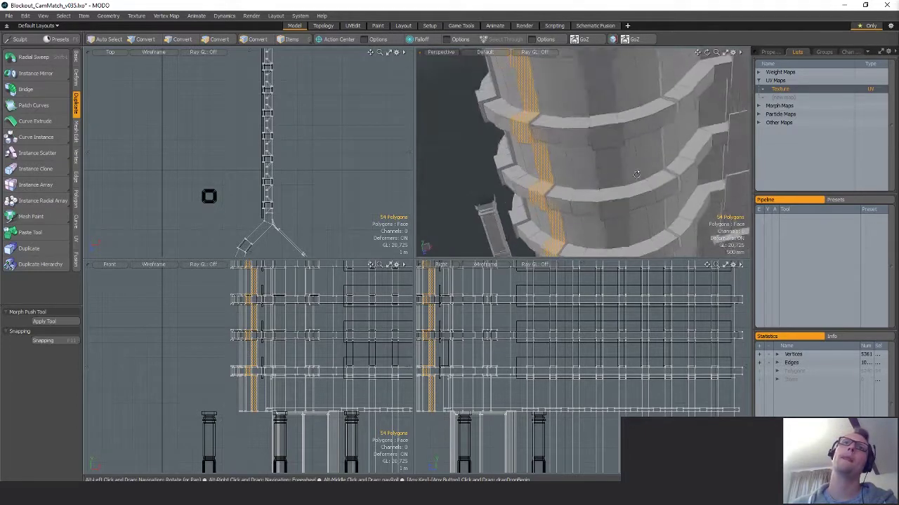
pyautogui.keyDown('alt'); pyautogui.moveTo(585, 163); pyautogui.dragTo(583, 101); pyautogui.keyUp('alt')
pyautogui.press('3')
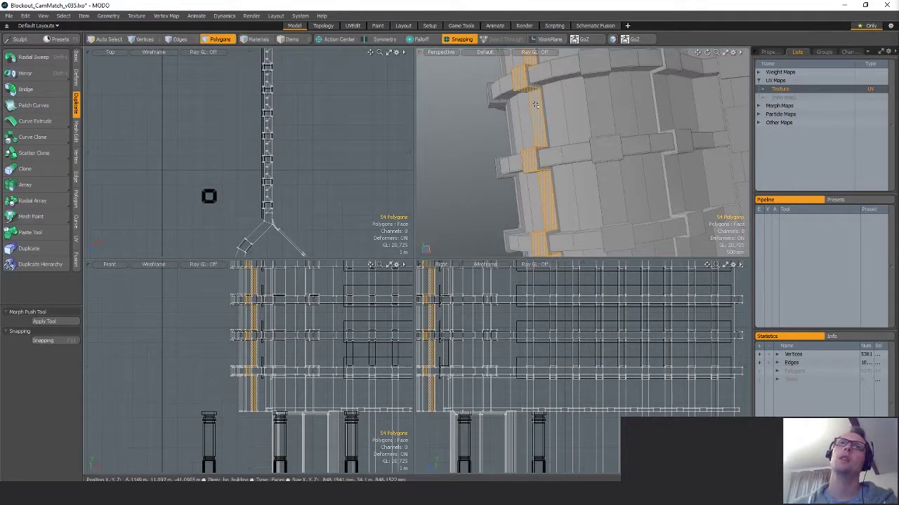
# Select two stacked wall panels behind one column of band boxes and hide the rest of the building mesh.
pyautogui.click(537, 118)
pyautogui.keyDown('alt'); pyautogui.moveTo(545, 188); pyautogui.dragTo(644, 151); pyautogui.keyUp('alt')
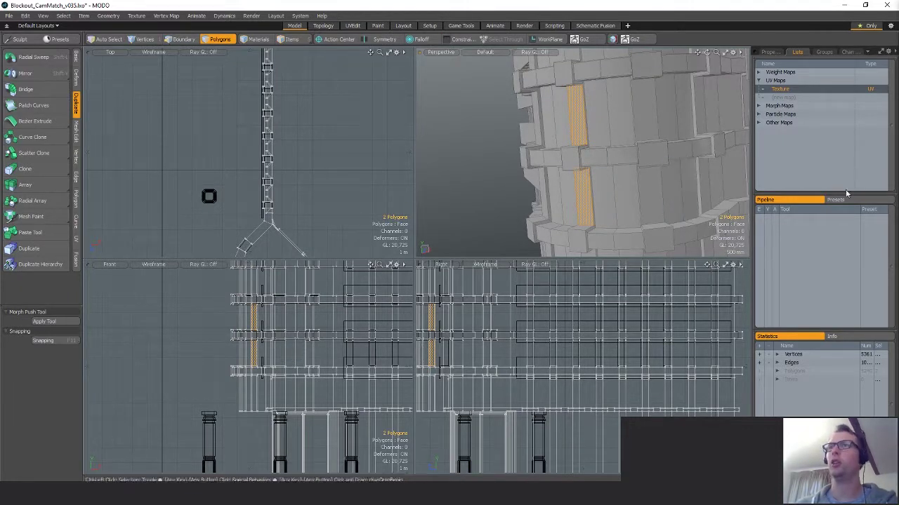
pyautogui.hotkey('shift', 'h')
pyautogui.keyDown('alt'); pyautogui.moveTo(574, 148); pyautogui.dragTo(539, 151); pyautogui.keyUp('alt')
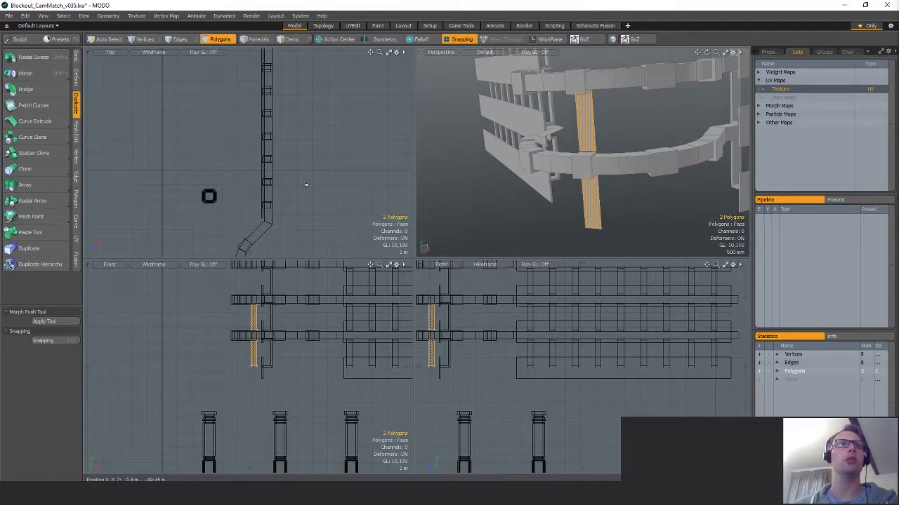
# Flatten the two facing edges between the panels to 0% vertical scale and join them into one edge.
pyautogui.press('1')
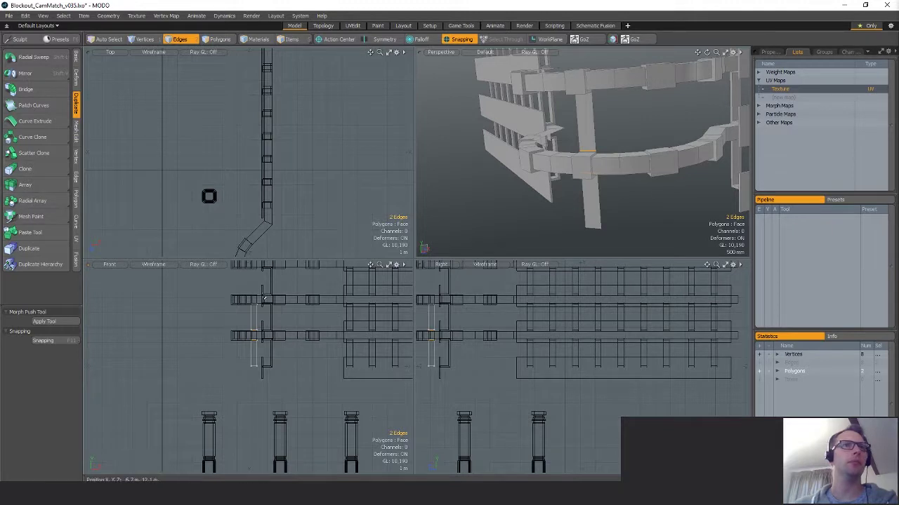
pyautogui.press('y')
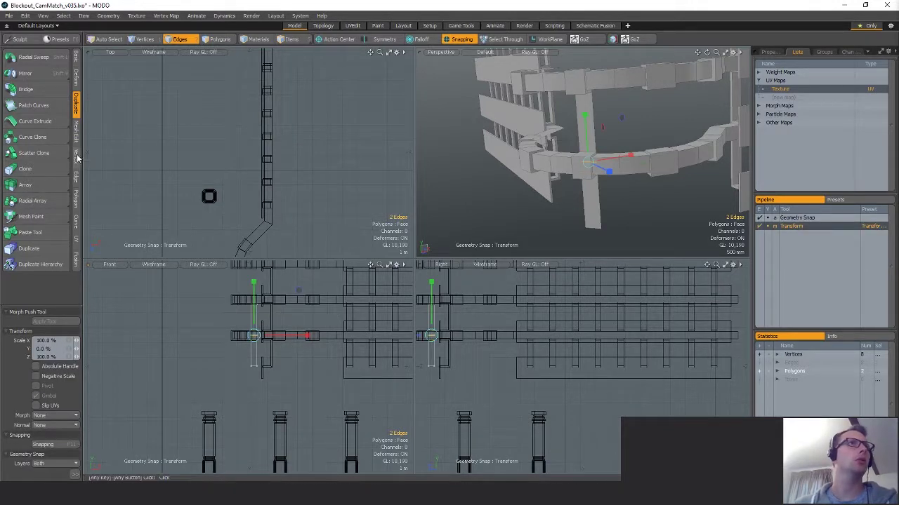
pyautogui.click(76, 158)
pyautogui.click(33, 107)
pyautogui.press('space')
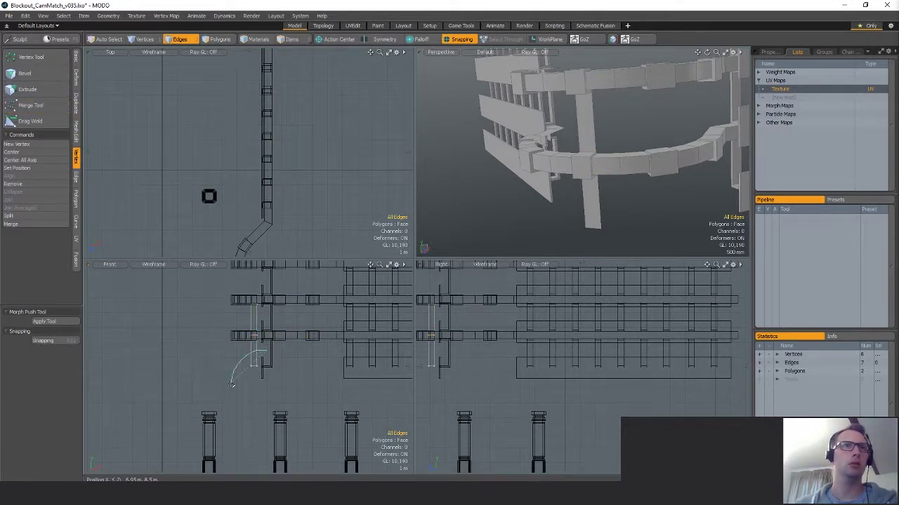
# Move the bottom edge of the joined strip down 3.514 m to the level of the column tops.
pyautogui.moveTo(232, 384); pyautogui.dragTo(289, 383, button='right')
pyautogui.scroll(-3, 305, 383)
pyautogui.press('w')
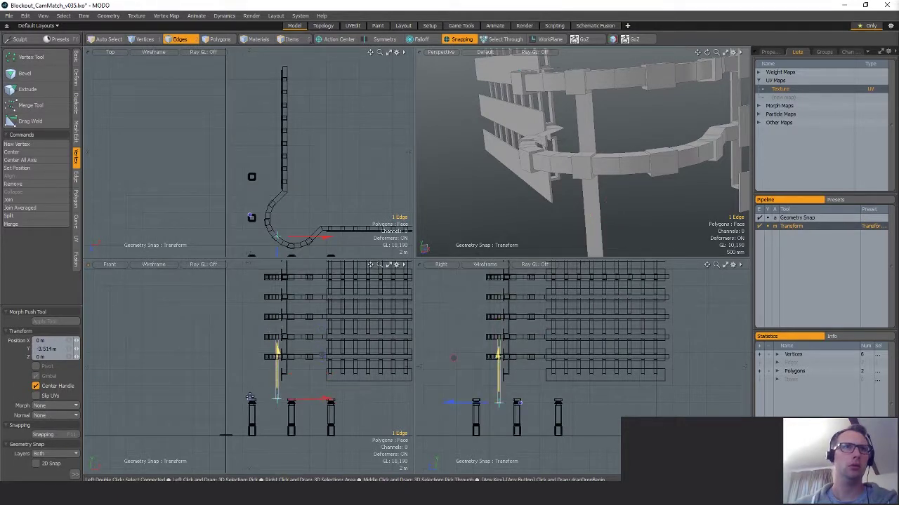
pyautogui.press('space')
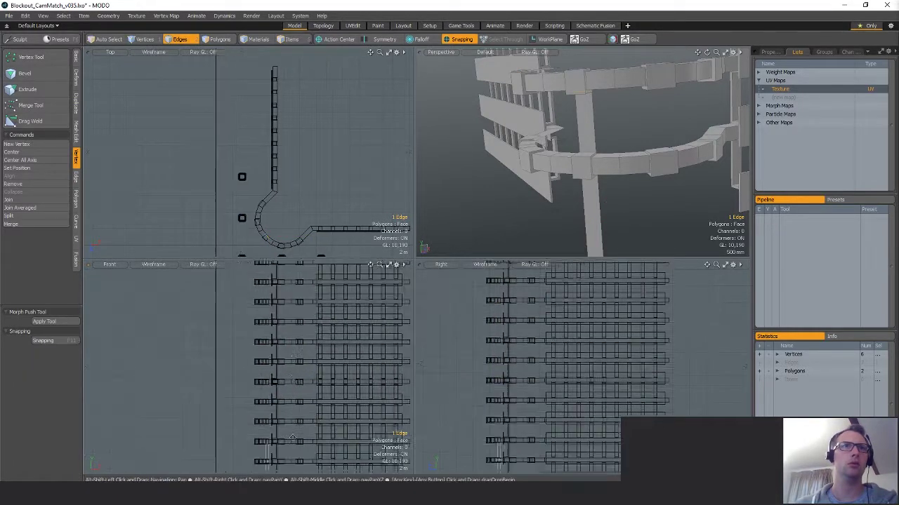
# Move the strip's top edge up 22.235 m to the topmost band and remove the leftover middle edge.
pyautogui.scroll(-3, 306, 326)
pyautogui.press('y')
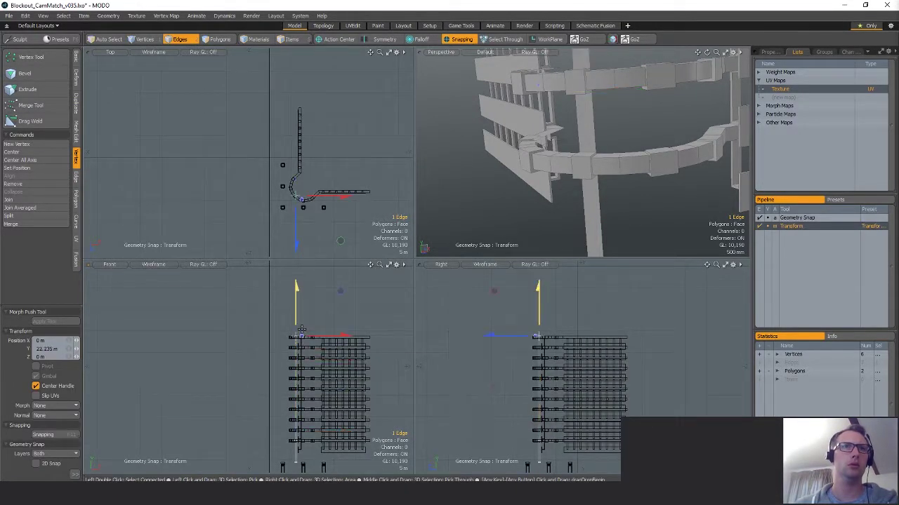
pyautogui.press('space')
pyautogui.keyDown('alt'); pyautogui.keyDown('shift'); pyautogui.moveTo(302, 442); pyautogui.dragTo(285, 360); pyautogui.keyUp('shift'); pyautogui.keyUp('alt')
pyautogui.keyDown('ctrl'); pyautogui.keyDown('alt'); pyautogui.moveTo(284, 360); pyautogui.dragTo(296, 360); pyautogui.keyUp('alt'); pyautogui.keyUp('ctrl')
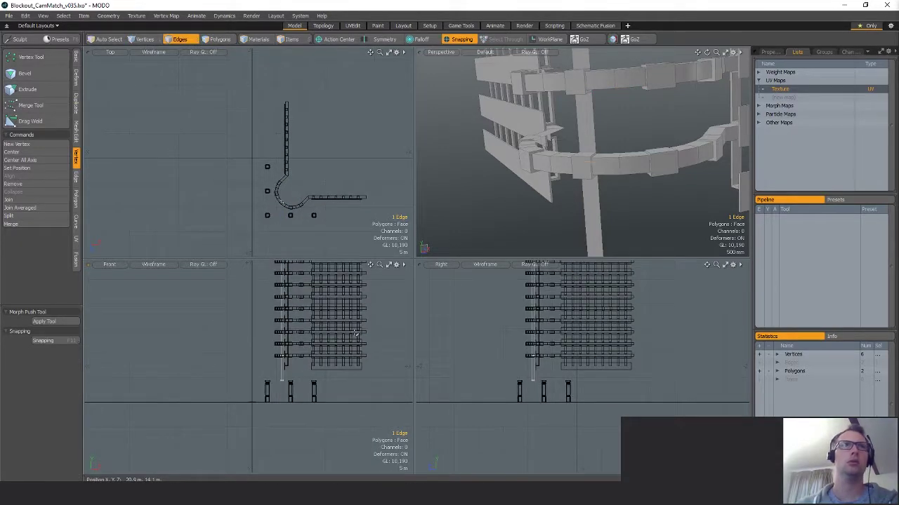
pyautogui.press('BackSpace')
# Select the four border edges of the full-height strip and frame them beside the curved bands.
pyautogui.scroll(5, 276, 203)
pyautogui.scroll(4, 313, 223)
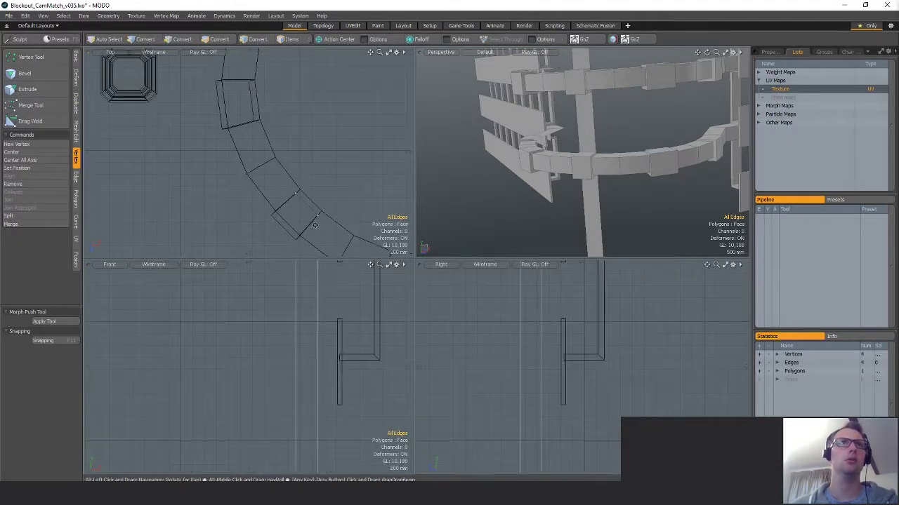
pyautogui.keyDown('alt'); pyautogui.moveTo(315, 225); pyautogui.dragTo(297, 205); pyautogui.keyUp('alt')
pyautogui.moveTo(318, 220); pyautogui.dragTo(324, 214, button='right')
pyautogui.hotkey('shift', 'a')
pyautogui.moveTo(621, 150)
pyautogui.keyDown('alt'); pyautogui.mouseDown()
pyautogui.moveTo(586, 151)
pyautogui.moveTo(570, 175)
pyautogui.moveTo(650, 166)
pyautogui.mouseUp(); pyautogui.keyUp('alt')
pyautogui.scroll(8, 587, 153)
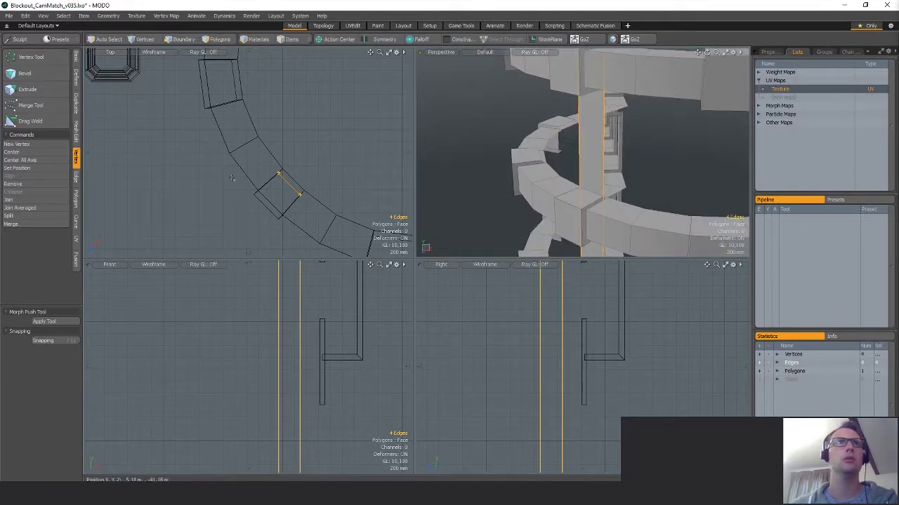
# Extend the four border edges inward with Edge Extend, using the Local action center, to give the strip depth.
pyautogui.hotkey('alt', 'd')
pyautogui.click(316, 173)
pyautogui.hotkey('alt', 's')
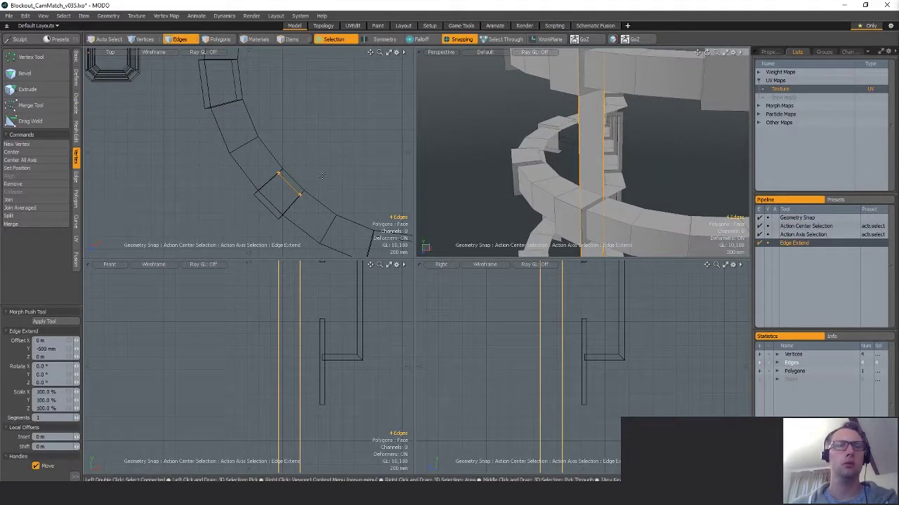
pyautogui.press('x')
pyautogui.hotkey('alt', 'l')
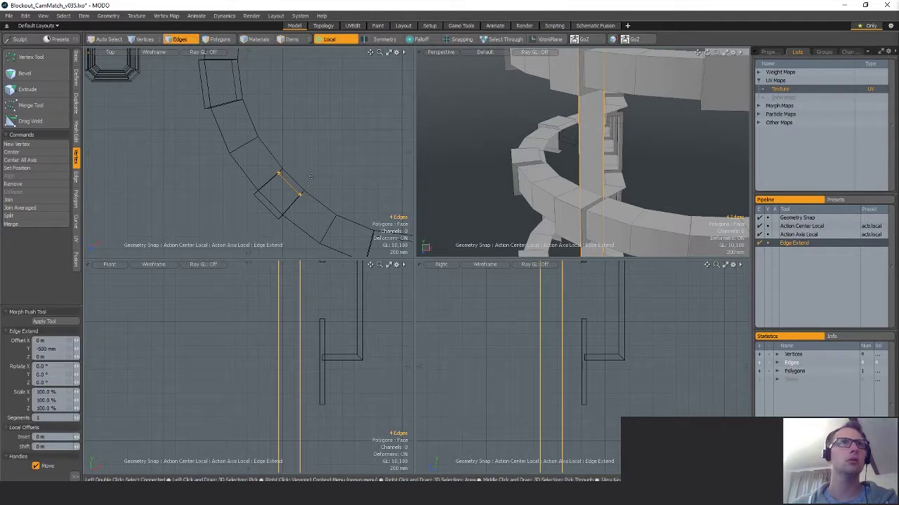
pyautogui.moveTo(310, 175)
pyautogui.mouseDown()
pyautogui.moveTo(287, 184)
pyautogui.moveTo(298, 174)
pyautogui.mouseUp()
pyautogui.press('space')
pyautogui.press('Escape')
pyautogui.scroll(-2, 355, 165)
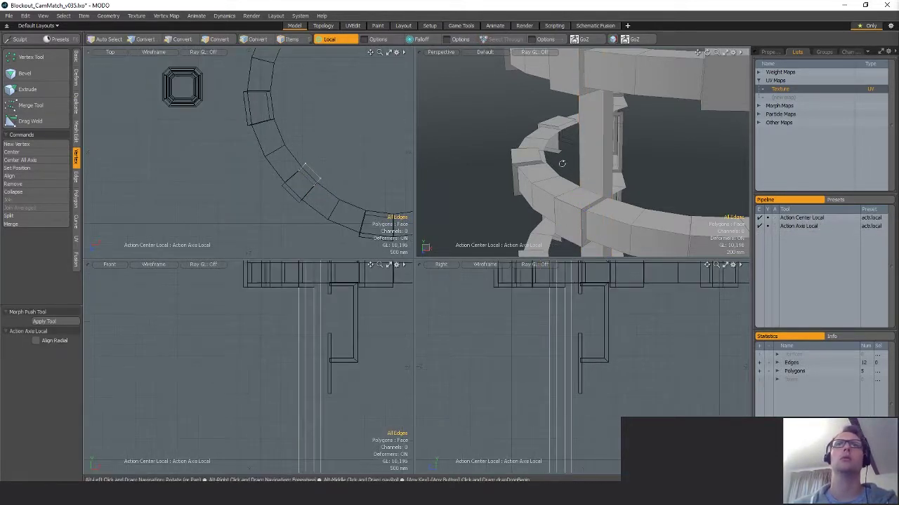
# Unhide the building mesh and select eight wall panels on two adjacent floors at four other positions around the curved corner.
pyautogui.scroll(-10, 561, 164)
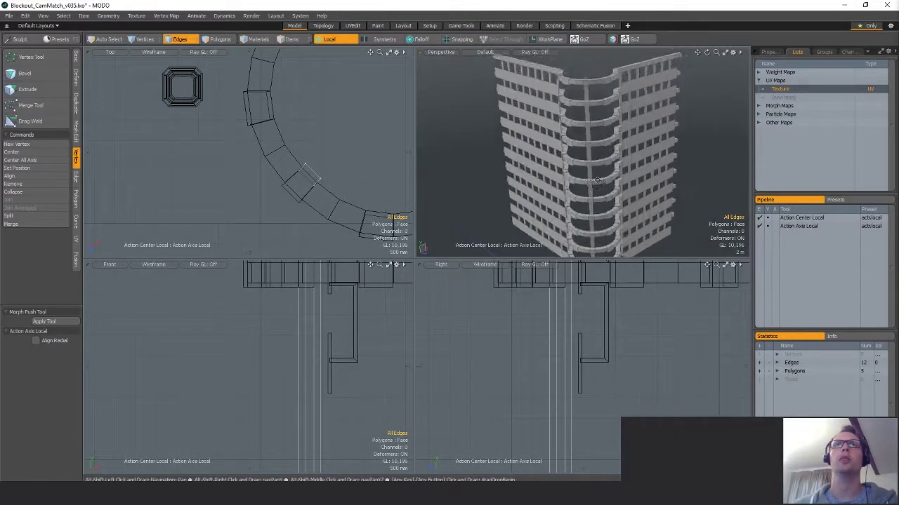
pyautogui.scroll(8, 596, 181)
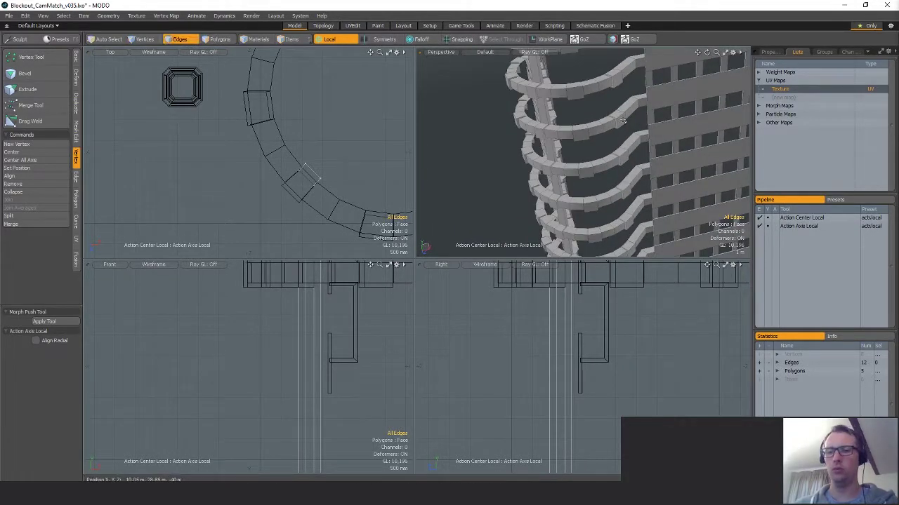
pyautogui.press('u')
pyautogui.press('3')
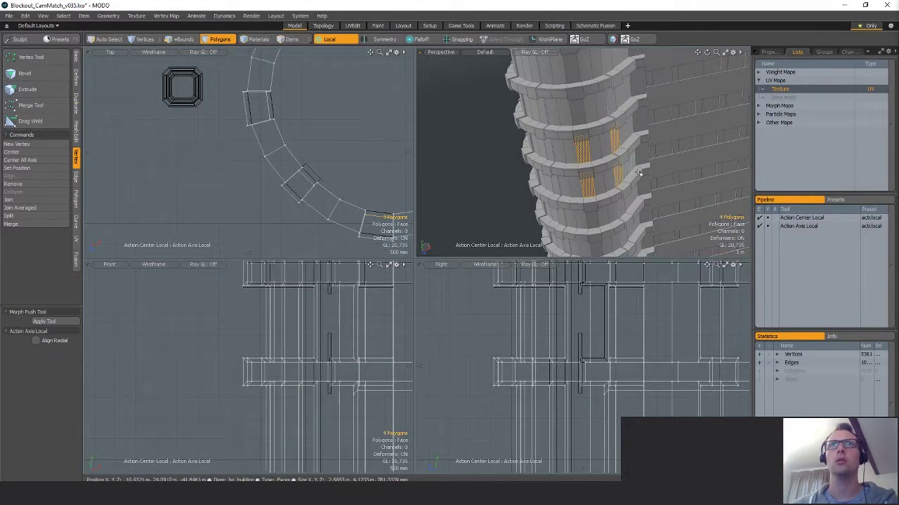
pyautogui.keyDown('alt'); pyautogui.moveTo(639, 173); pyautogui.dragTo(562, 147); pyautogui.keyUp('alt')
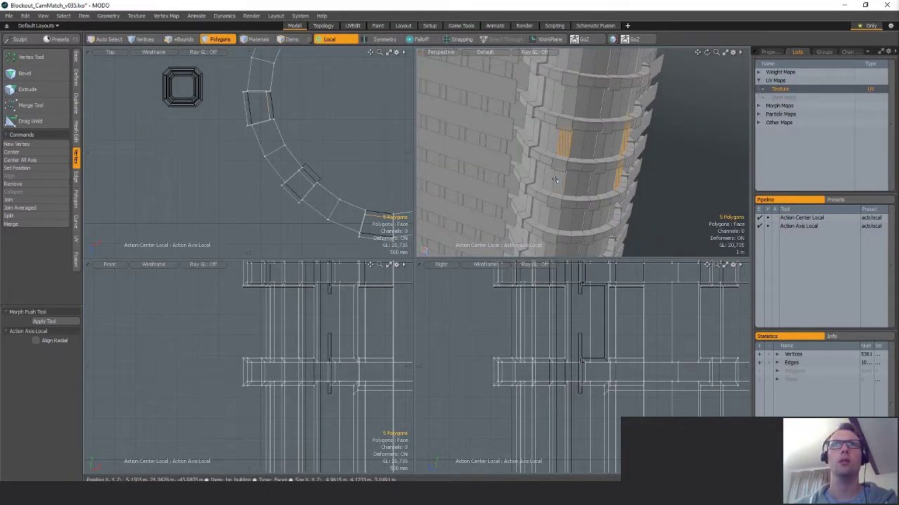
pyautogui.keyDown('shift'); pyautogui.click(554, 179); pyautogui.keyUp('shift')
pyautogui.keyDown('alt'); pyautogui.moveTo(554, 180); pyautogui.dragTo(596, 169); pyautogui.keyUp('alt')
pyautogui.keyDown('shift'); pyautogui.click(549, 143); pyautogui.keyUp('shift')
pyautogui.keyDown('shift'); pyautogui.click(595, 170); pyautogui.keyUp('shift')
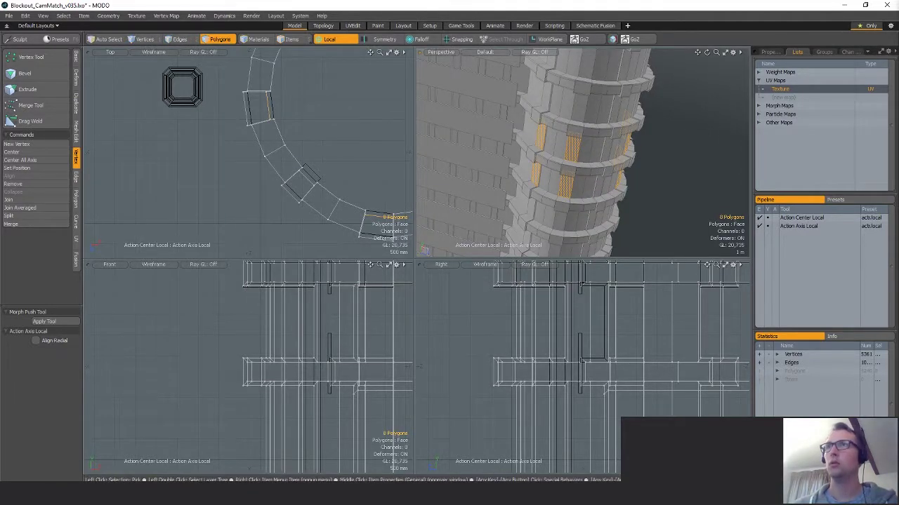
# Hide all of the building mesh except the eight selected wall panels and frame them.
pyautogui.hotkey('ctrl', 'v')
pyautogui.hotkey('shift', 'a')
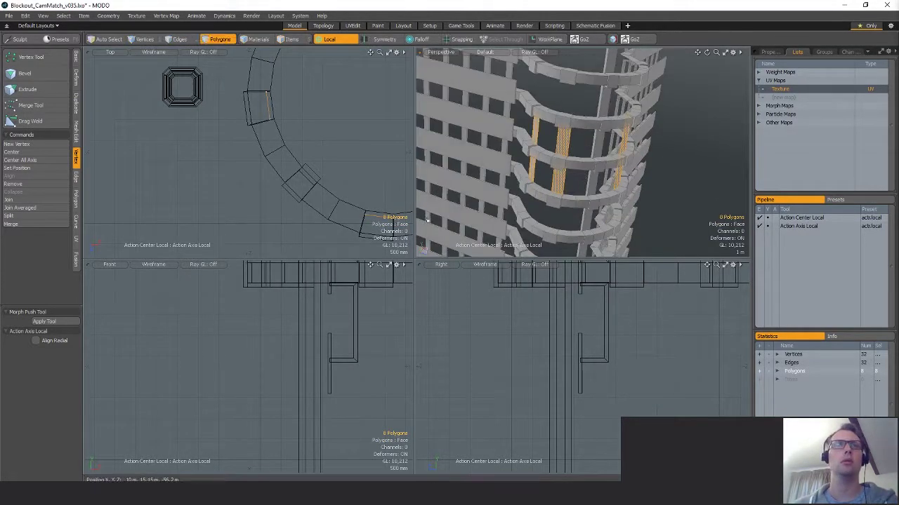
pyautogui.hotkey('shift', 'a')
# Flatten the 16 middle vertices of the wall panels vertically onto one level and merge them, joining the upper and lower panels.
pyautogui.press('1')
pyautogui.moveTo(472, 328); pyautogui.dragTo(485, 408, button='right')
pyautogui.press('r')
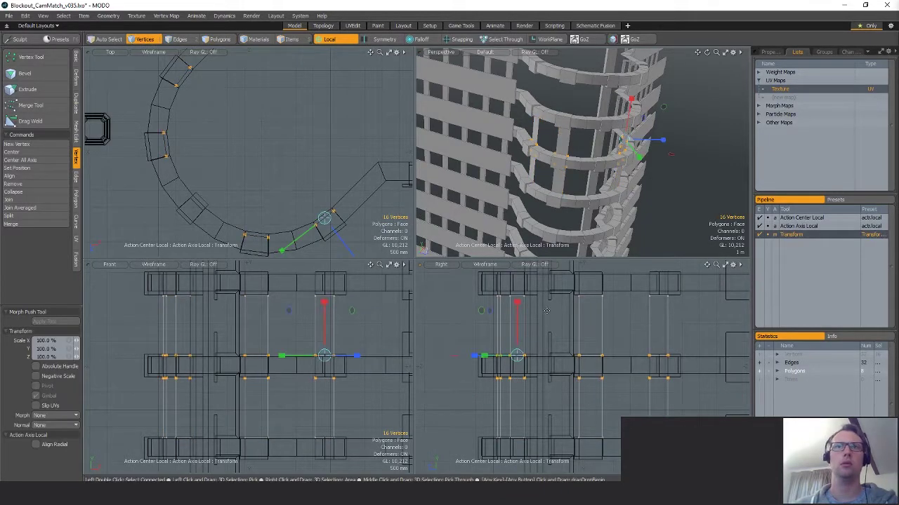
pyautogui.hotkey('alt', 'a')
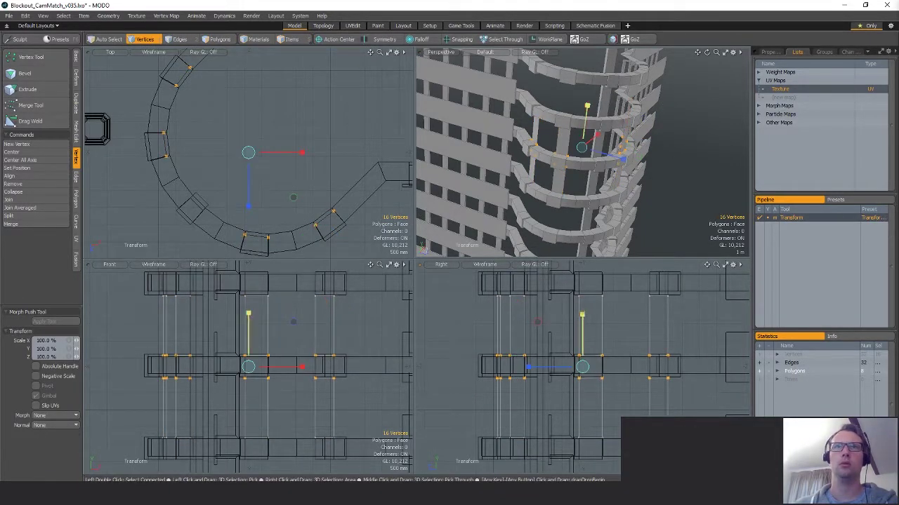
pyautogui.click(40, 106)
pyautogui.press('q')
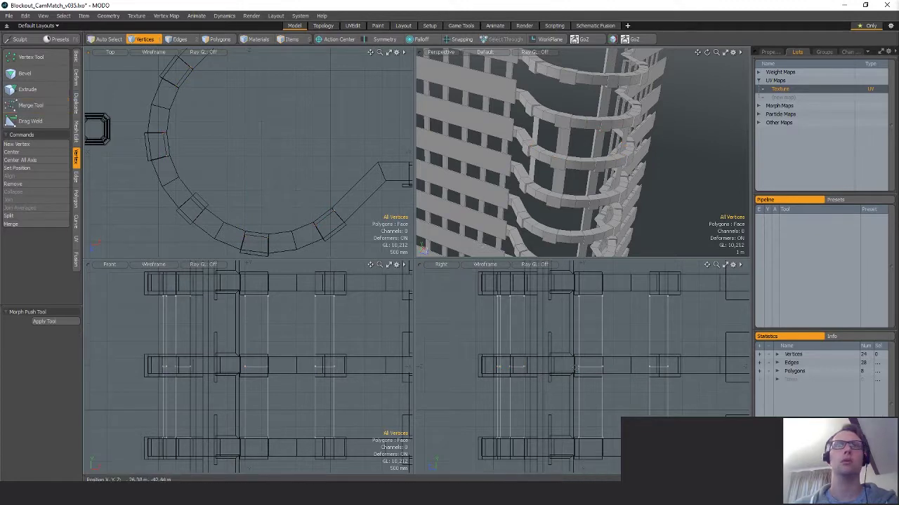
# Move the upper end vertices of the four strips up to the top of the building.
pyautogui.moveTo(758, 334); pyautogui.dragTo(755, 335, button='right')
pyautogui.scroll(-6, 673, 342)
pyautogui.scroll(3, 627, 364)
pyautogui.moveTo(667, 340)
pyautogui.keyDown('alt'); pyautogui.keyDown('shift'); pyautogui.mouseDown()
pyautogui.moveTo(627, 364)
pyautogui.moveTo(615, 242)
pyautogui.mouseUp(); pyautogui.keyUp('shift'); pyautogui.keyUp('alt')
pyautogui.press('w')
pyautogui.press('x')
pyautogui.press('q')
# Move the lower end vertices of the four strips down to the base column tops with geometry snapping on.
pyautogui.moveTo(589, 351)
pyautogui.mouseDown(button='right')
pyautogui.moveTo(541, 372)
pyautogui.moveTo(587, 354)
pyautogui.mouseUp(button='right')
pyautogui.hotkey('shift', 'a')
pyautogui.press('w')
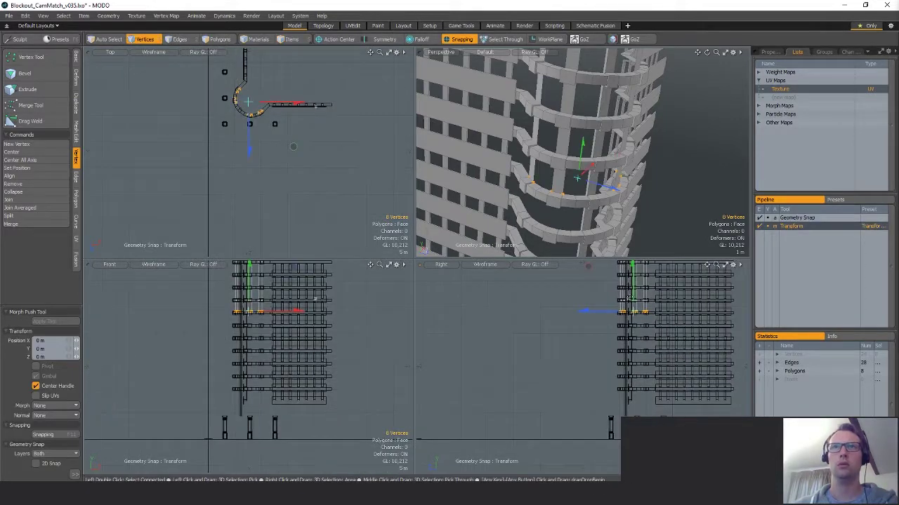
pyautogui.moveTo(589, 265); pyautogui.dragTo(588, 386)
pyautogui.press('q')
pyautogui.keyDown('alt'); pyautogui.keyDown('shift'); pyautogui.moveTo(600, 282); pyautogui.dragTo(588, 344); pyautogui.keyUp('shift'); pyautogui.keyUp('alt')
# Select the 16 border edges of the four strips, set the action center to Local and turn snapping off.
pyautogui.press('2')
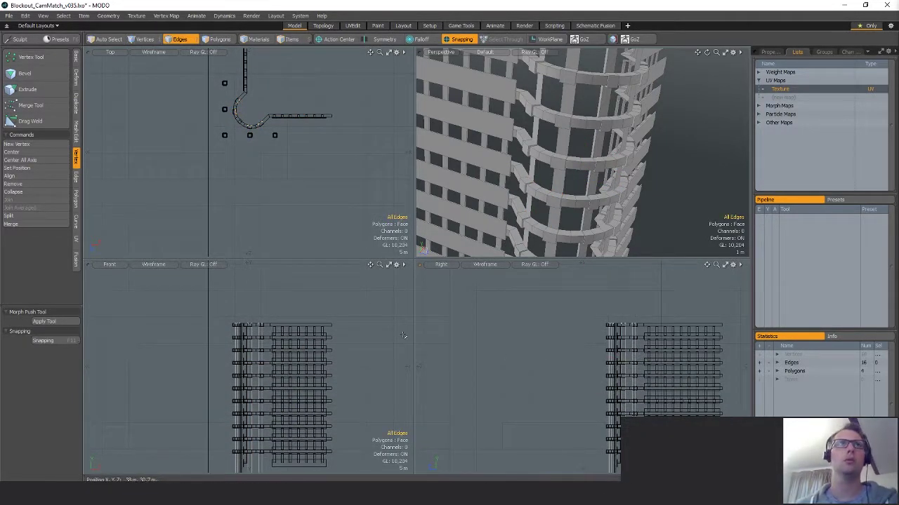
pyautogui.keyDown('ctrl'); pyautogui.keyDown('alt'); pyautogui.moveTo(265, 125); pyautogui.dragTo(330, 134); pyautogui.keyUp('alt'); pyautogui.keyUp('ctrl')
pyautogui.press('[')
pyautogui.keyDown('ctrl'); pyautogui.keyDown('alt'); pyautogui.moveTo(264, 156); pyautogui.dragTo(356, 139); pyautogui.keyUp('alt'); pyautogui.keyUp('ctrl')
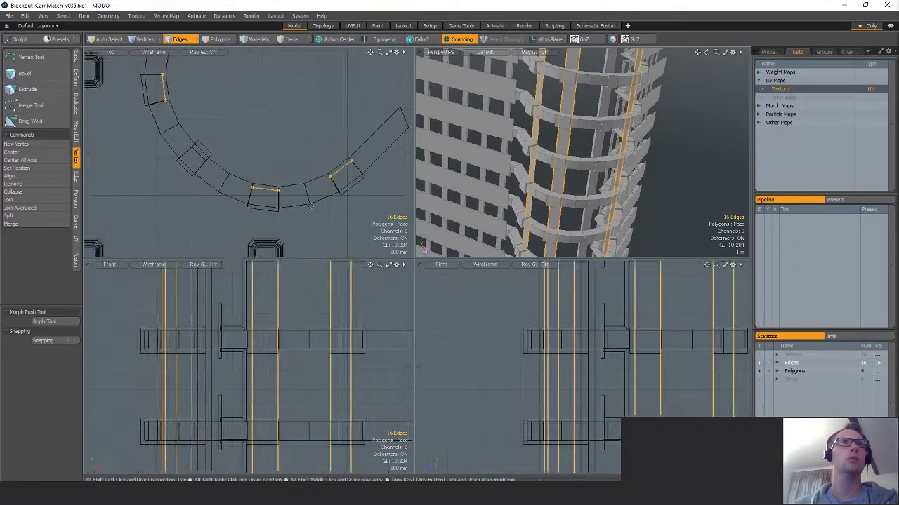
pyautogui.hotkey('alt', 'l')
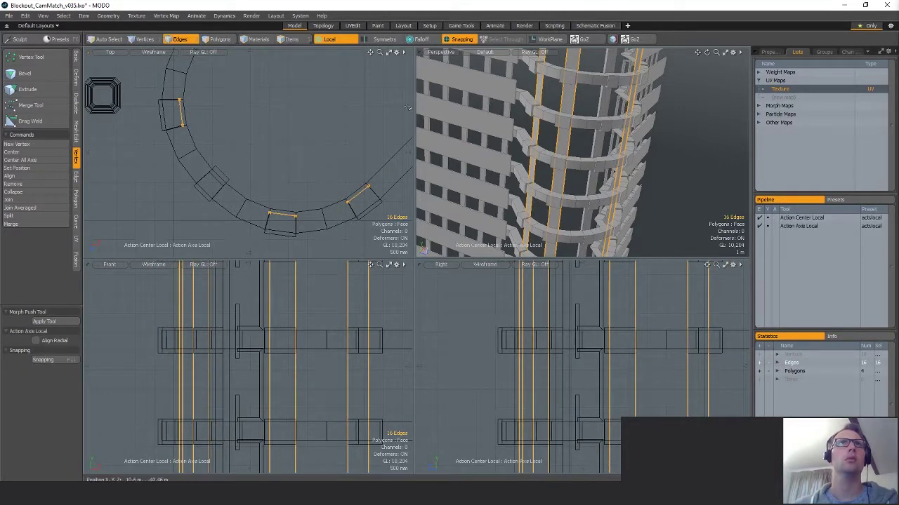
pyautogui.click(460, 40)
pyautogui.hotkey('alt', 'q')
pyautogui.click(345, 161)
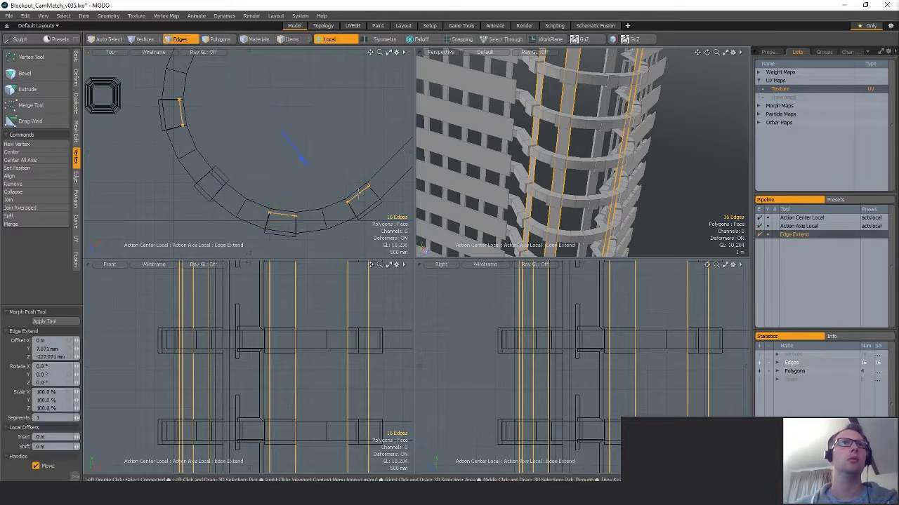
pyautogui.click(314, 181)
pyautogui.press('space')
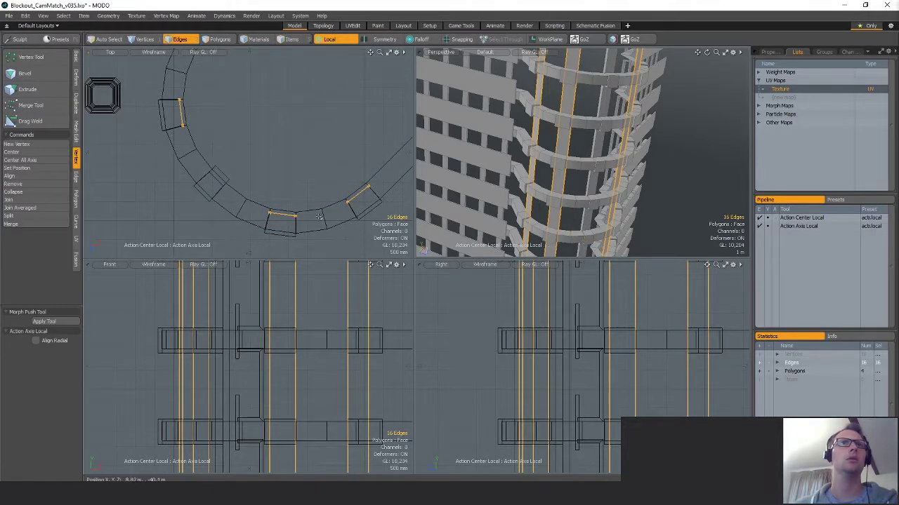
# Extend the strips' border edges inward with Edge Extend along the local axis to give the pillars depth.
pyautogui.hotkey('alt', 'e')
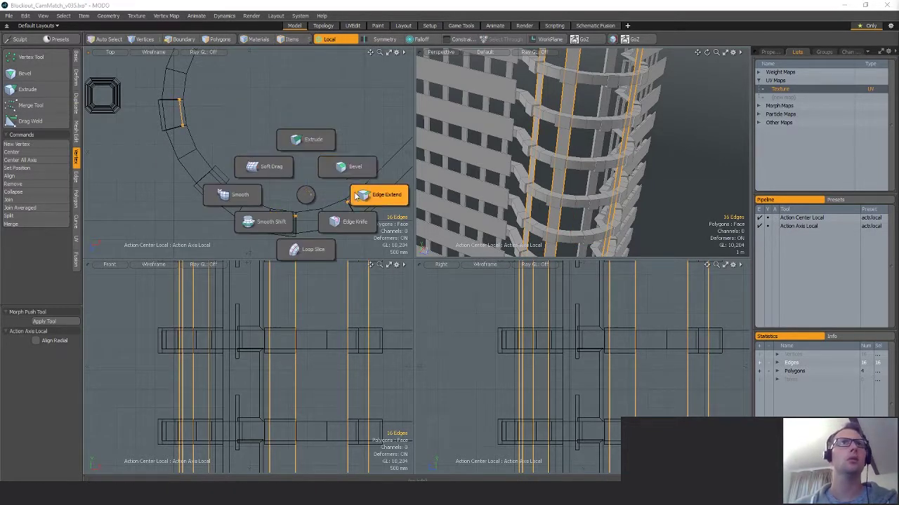
pyautogui.click(319, 177)
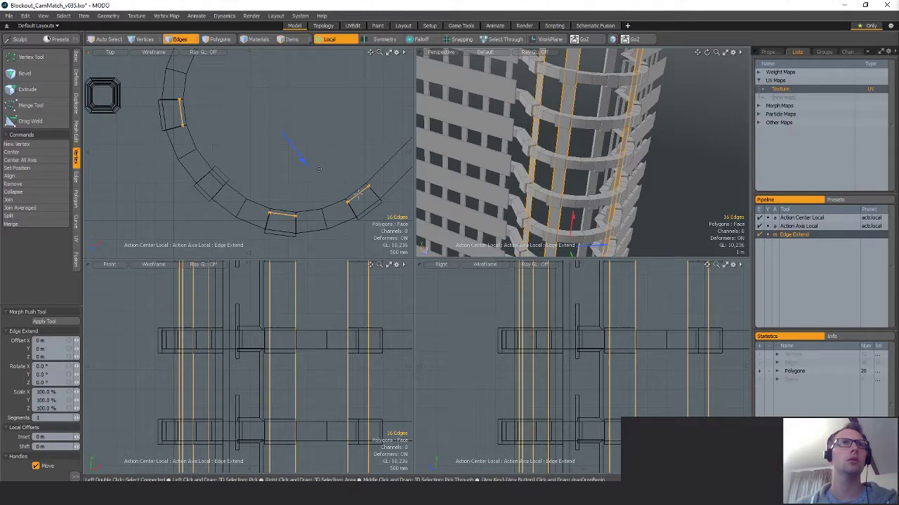
pyautogui.press('w')
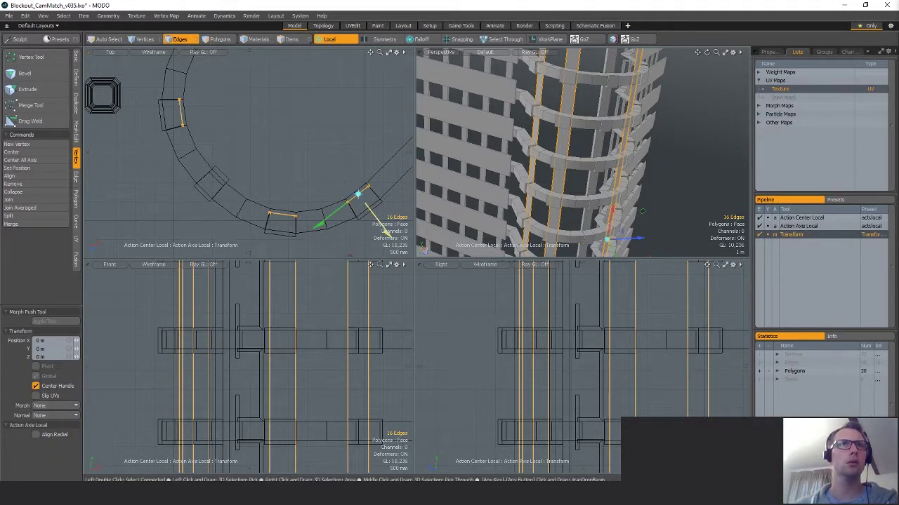
pyautogui.moveTo(361, 198); pyautogui.dragTo(308, 169)
pyautogui.keyDown('alt'); pyautogui.keyDown('shift'); pyautogui.moveTo(308, 169); pyautogui.dragTo(307, 189); pyautogui.keyUp('shift'); pyautogui.keyUp('alt')
pyautogui.press('space')
pyautogui.press('space')
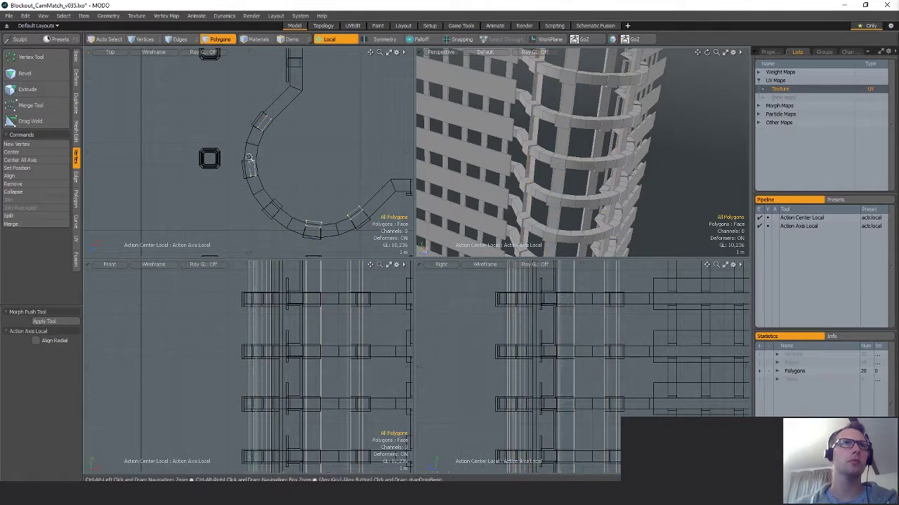
# Delete the eight extended side faces of the two pillars on the far side of the curved corner.
pyautogui.scroll(3, 254, 161)
pyautogui.doubleClick(253, 173)
pyautogui.keyDown('shift'); pyautogui.moveTo(263, 97); pyautogui.dragTo(300, 52); pyautogui.keyUp('shift')
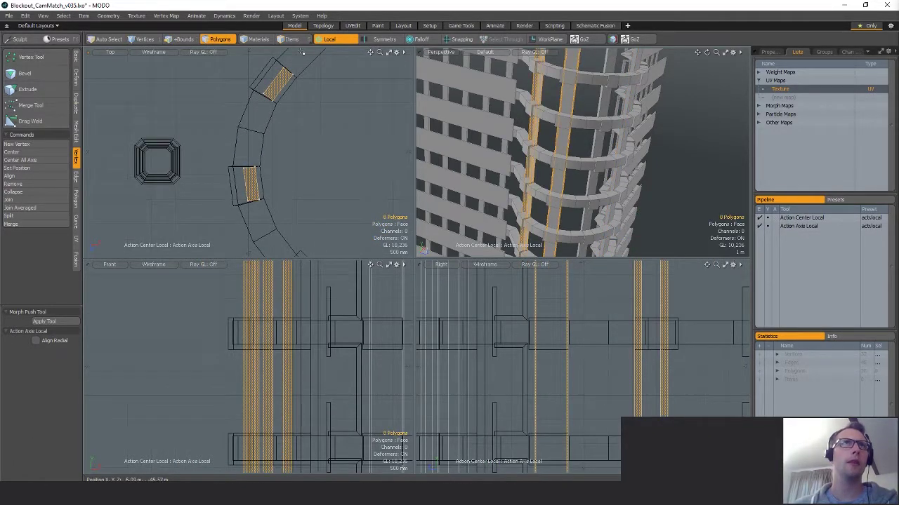
pyautogui.press('Delete')
# Extend the eight border edges of those two strips inward with Edge Extend along the local axis.
pyautogui.press('2')
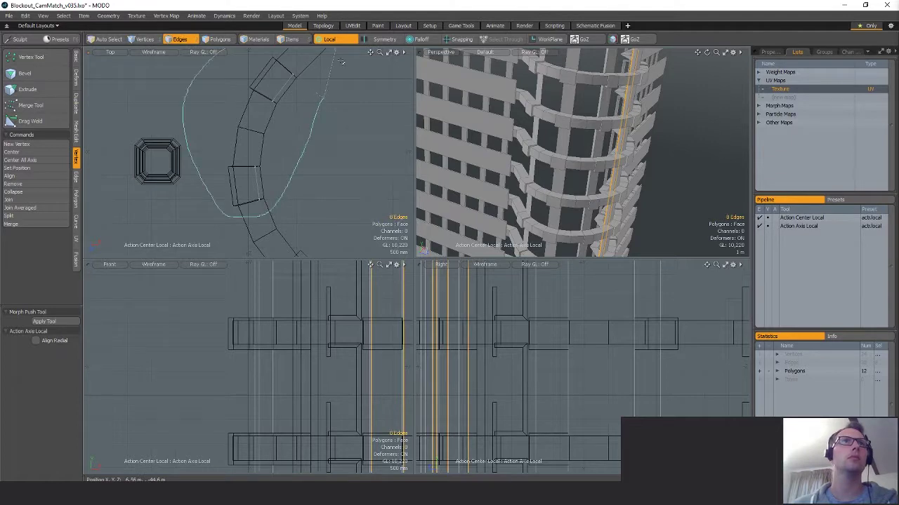
pyautogui.moveTo(341, 62); pyautogui.dragTo(341, 59, button='right')
pyautogui.keyDown('alt'); pyautogui.keyDown('shift'); pyautogui.moveTo(294, 148); pyautogui.dragTo(268, 140); pyautogui.keyUp('shift'); pyautogui.keyUp('alt')
pyautogui.hotkey('ctrl', '3')
pyautogui.click(338, 139)
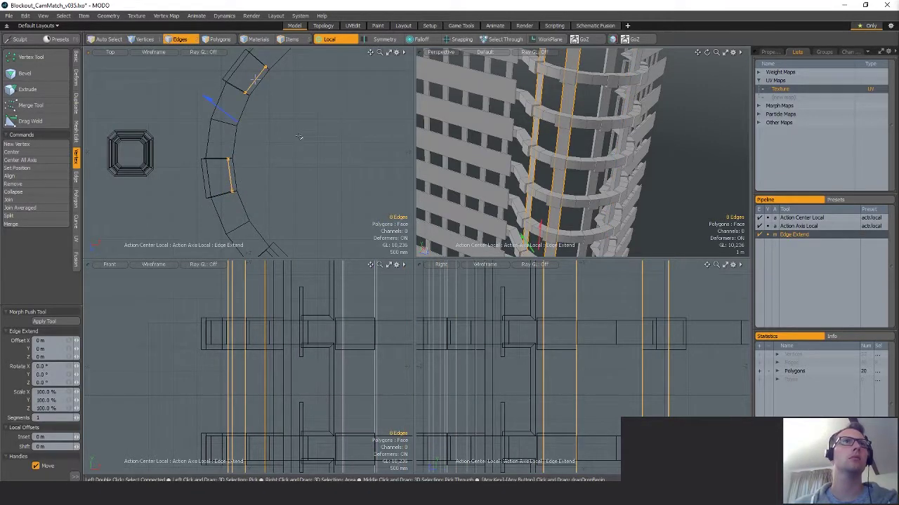
pyautogui.press('w')
pyautogui.moveTo(295, 110); pyautogui.dragTo(305, 119)
pyautogui.scroll(-5, 243, 113)
pyautogui.press('q')
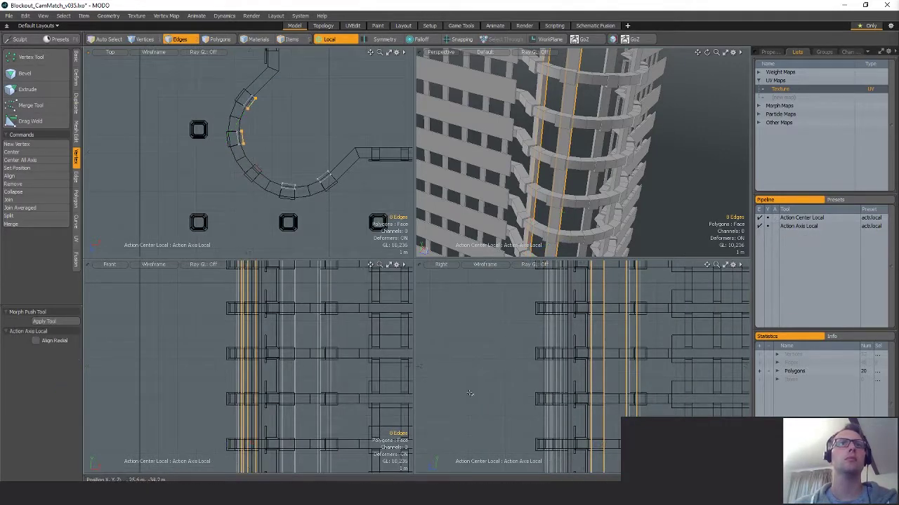
# Delete the top and bottom cap faces of the four pillars.
pyautogui.scroll(-5, 470, 393)
pyautogui.keyDown('alt'); pyautogui.keyDown('shift'); pyautogui.moveTo(470, 393); pyautogui.dragTo(467, 351); pyautogui.keyUp('shift'); pyautogui.keyUp('alt')
pyautogui.press('3')
pyautogui.moveTo(439, 301)
pyautogui.keyDown('ctrl'); pyautogui.mouseDown(button='right')
pyautogui.moveTo(660, 270)
pyautogui.moveTo(657, 263)
pyautogui.mouseUp(button='right'); pyautogui.keyUp('ctrl')
pyautogui.moveTo(618, 463)
pyautogui.keyDown('alt'); pyautogui.keyDown('shift'); pyautogui.mouseDown()
pyautogui.moveTo(624, 367)
pyautogui.moveTo(630, 412)
pyautogui.mouseUp(); pyautogui.keyUp('shift'); pyautogui.keyUp('alt')
pyautogui.click(728, 387)
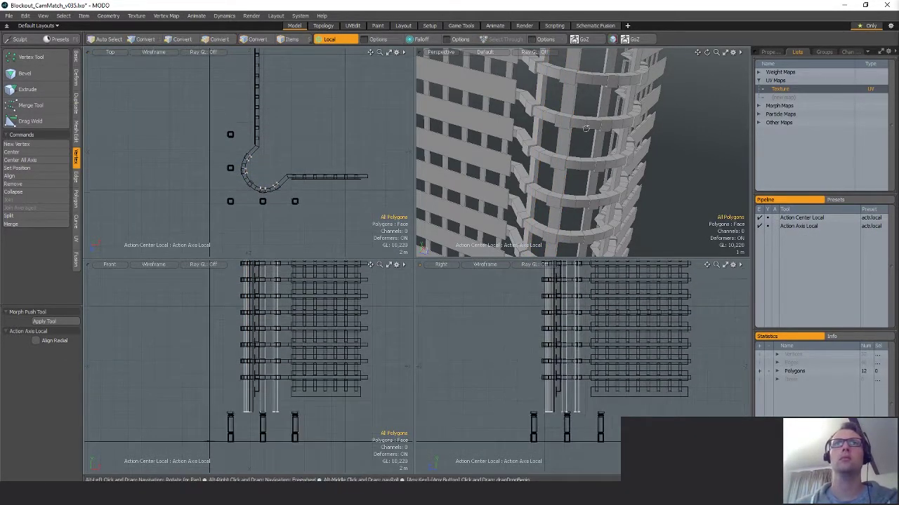
pyautogui.keyDown('alt'); pyautogui.keyDown('shift'); pyautogui.moveTo(586, 128); pyautogui.dragTo(586, 188); pyautogui.keyUp('shift'); pyautogui.keyUp('alt')
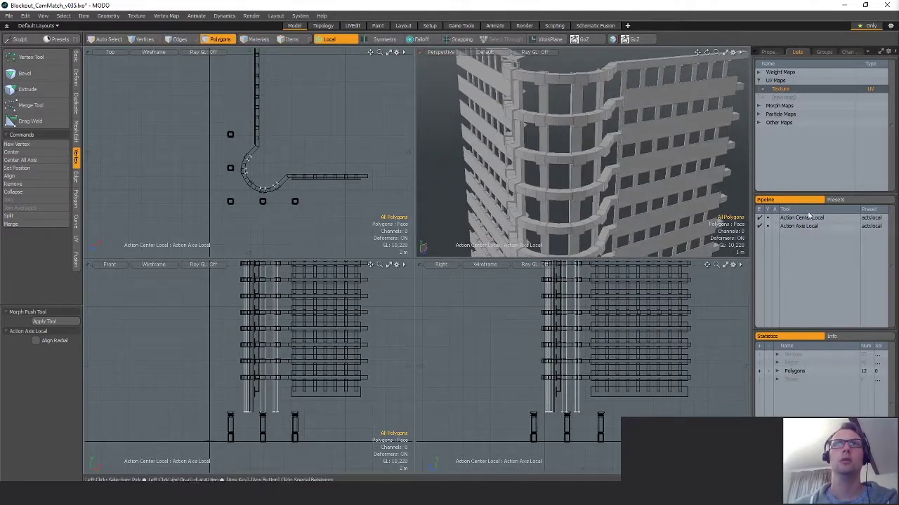
# Open the Texture UV map for editing and create new UVs for the pillars with the Atlas projection.
pyautogui.doubleClick(782, 90)
pyautogui.hotkey('ctrl', 's')
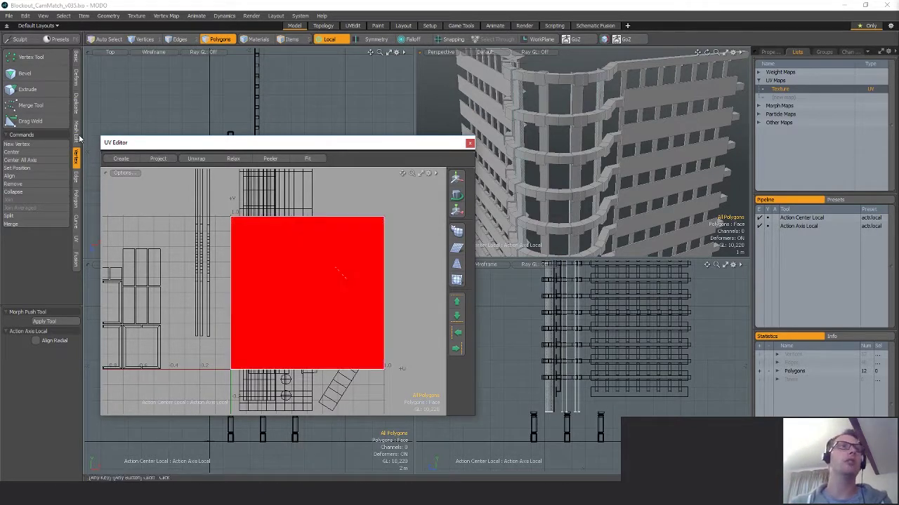
pyautogui.click(76, 239)
pyautogui.click(23, 64)
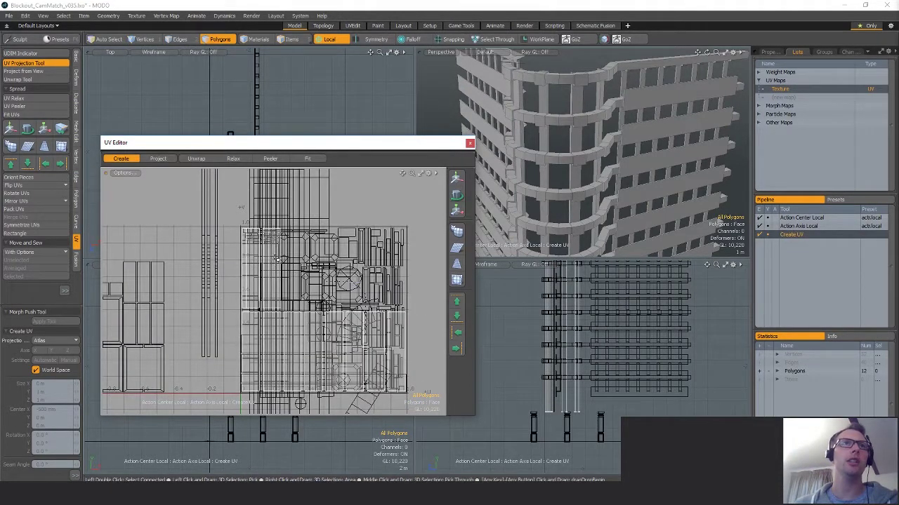
# Select two of the pillars' UV pieces, shift them sideways in the UV layout, and clear the selection.
pyautogui.press('space')
pyautogui.click(275, 260)
pyautogui.keyDown('shift'); pyautogui.click(253, 264); pyautogui.keyUp('shift')
pyautogui.keyDown('alt'); pyautogui.moveTo(265, 288); pyautogui.dragTo(309, 299); pyautogui.keyUp('alt')
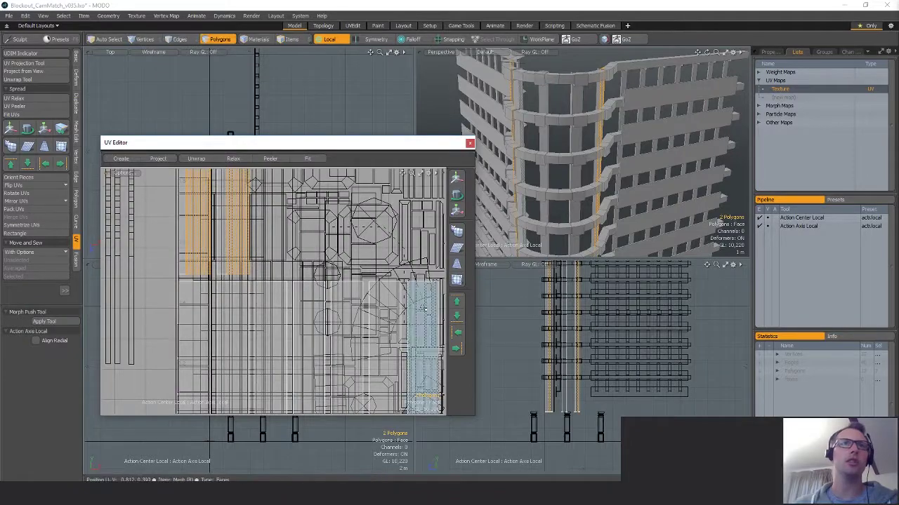
pyautogui.keyDown('alt'); pyautogui.keyDown('shift'); pyautogui.moveTo(379, 314); pyautogui.dragTo(355, 311); pyautogui.keyUp('shift'); pyautogui.keyUp('alt')
pyautogui.press('w')
pyautogui.moveTo(173, 198); pyautogui.dragTo(226, 198)
pyautogui.keyDown('alt'); pyautogui.keyDown('shift'); pyautogui.moveTo(315, 273); pyautogui.dragTo(275, 247); pyautogui.keyUp('shift'); pyautogui.keyUp('alt')
pyautogui.keyDown('ctrl'); pyautogui.keyDown('alt'); pyautogui.moveTo(274, 247); pyautogui.dragTo(239, 253); pyautogui.keyUp('alt'); pyautogui.keyUp('ctrl')
pyautogui.press('space')
pyautogui.press('Escape')
pyautogui.keyDown('alt'); pyautogui.keyDown('shift'); pyautogui.moveTo(239, 253); pyautogui.dragTo(239, 268); pyautogui.keyUp('shift'); pyautogui.keyUp('alt')
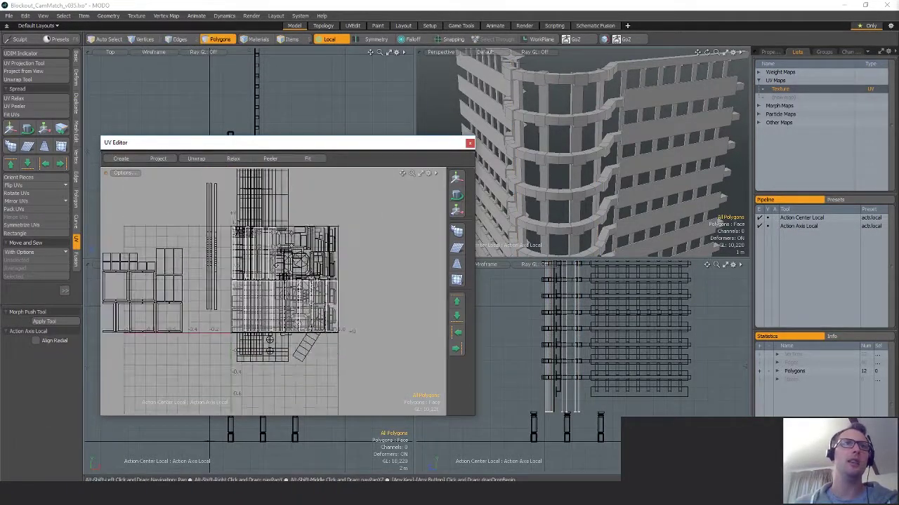
# Relax the pillars' UV pieces.
pyautogui.click(18, 102)
pyautogui.click(289, 232)
pyautogui.press('space')
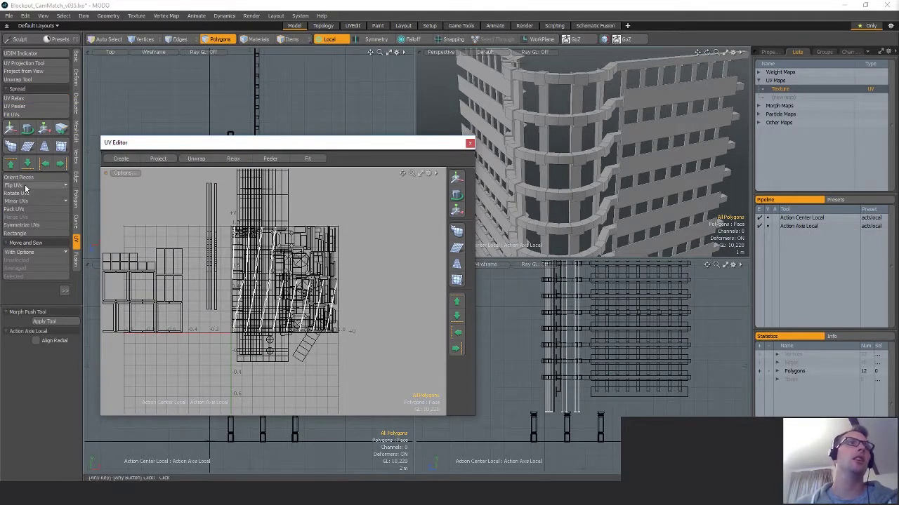
# Orient the pillars' UV pieces with direction Auto and pack them with Stretch and Orient into the Normalized region.
pyautogui.click(28, 178)
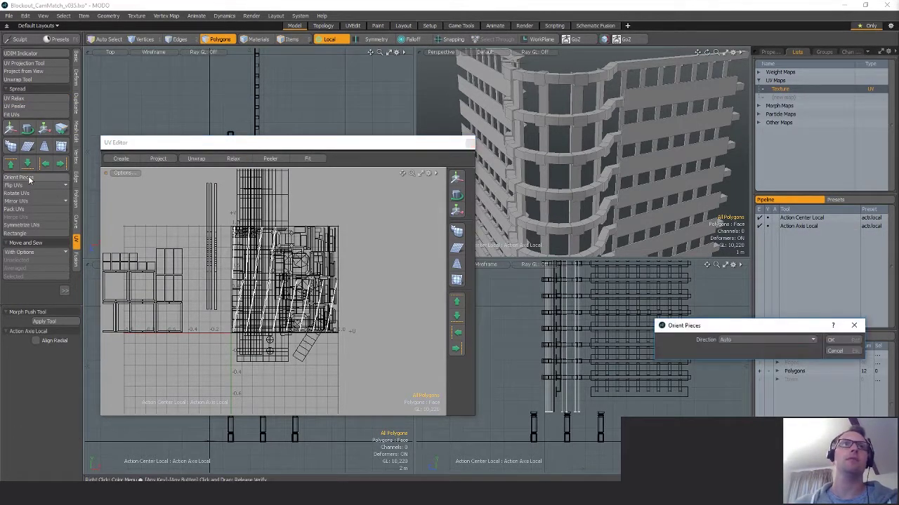
pyautogui.click(15, 233)
pyautogui.press('Return')
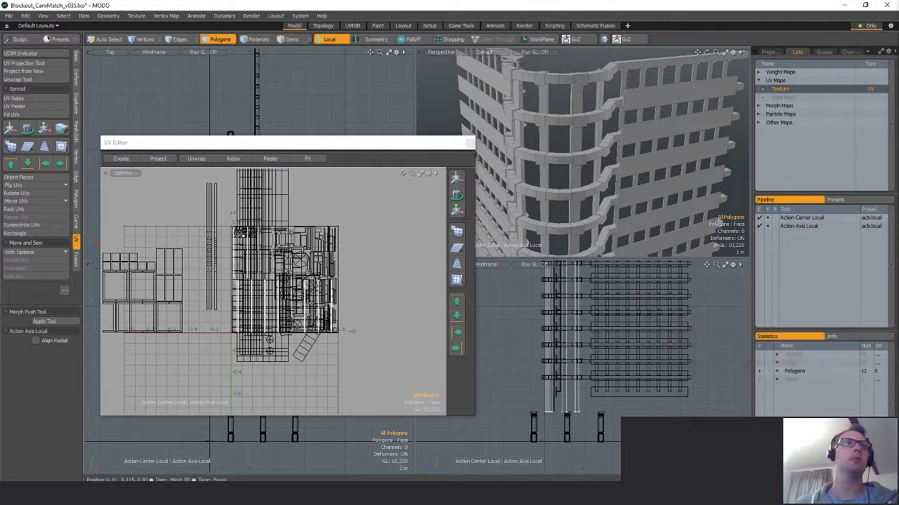
pyautogui.click(17, 209)
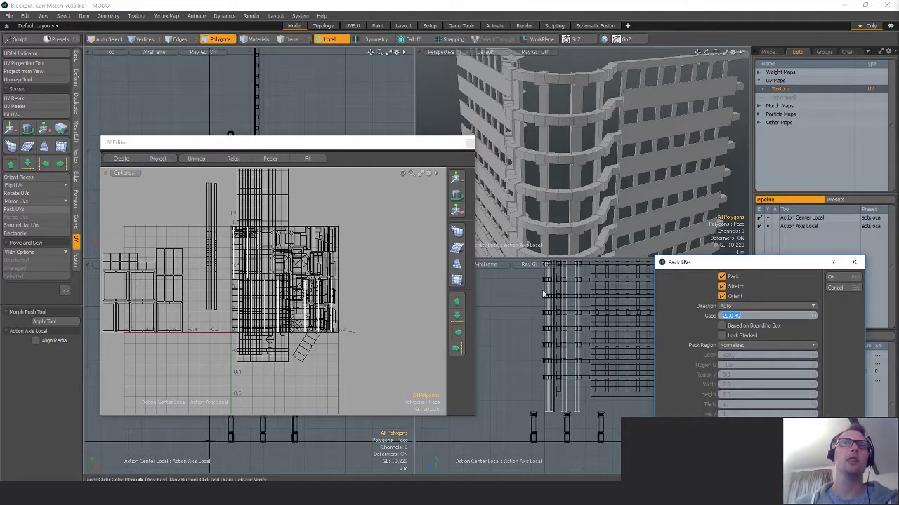
pyautogui.click(832, 276)
pyautogui.scroll(-3, 304, 262)
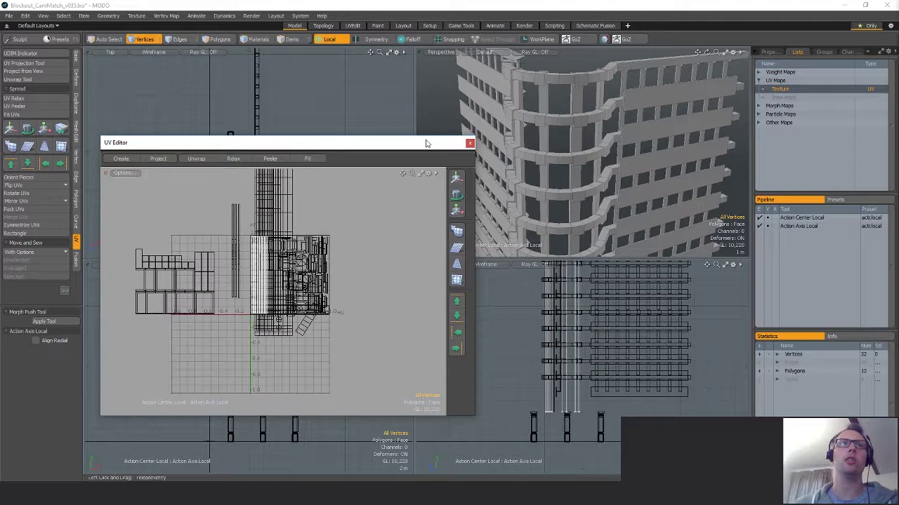
# Close the UV editor and raise the four pillars' 16 bottom vertices to the facade's lower edge with geometry snapping and no action center.
pyautogui.click(470, 144)
pyautogui.keyDown('alt'); pyautogui.moveTo(533, 149); pyautogui.dragTo(618, 150); pyautogui.keyUp('alt')
pyautogui.moveTo(567, 386); pyautogui.dragTo(581, 395, button='right')
pyautogui.scroll(4, 570, 395)
pyautogui.press('w')
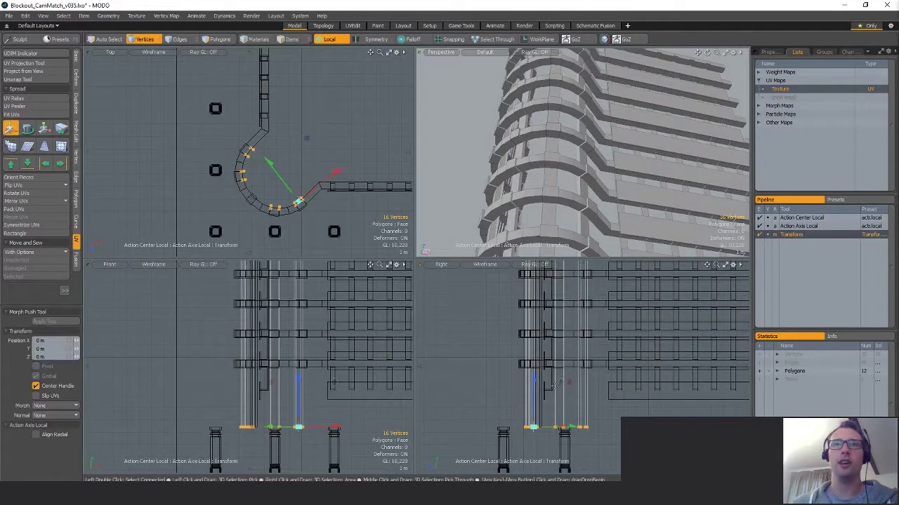
pyautogui.press('x')
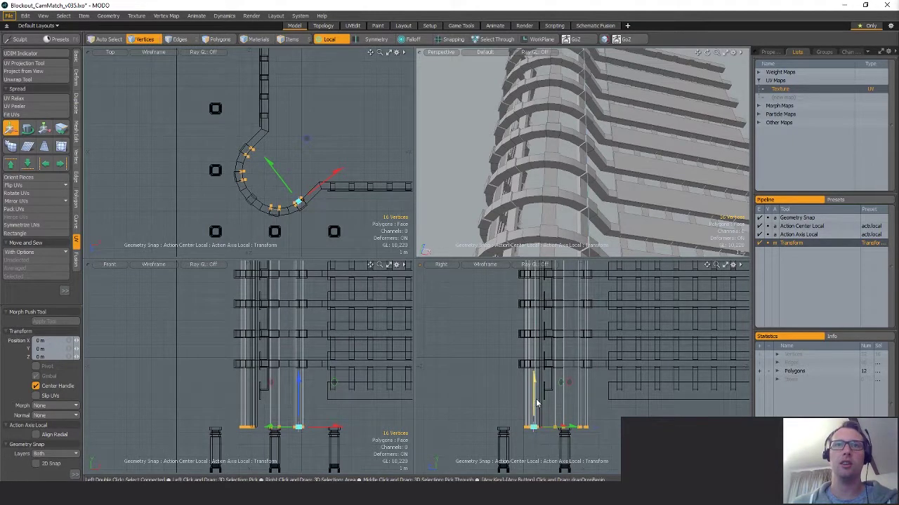
pyautogui.hotkey('ctrl', 'z')
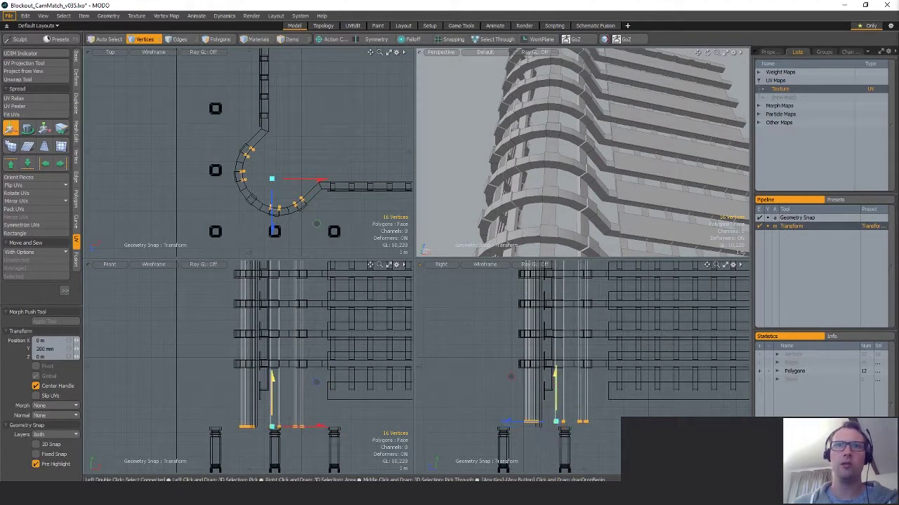
pyautogui.press('Escape')
pyautogui.press('Escape')
# Select the building mesh and pick the full edge loop along the inner top edge of one curved corner band.
pyautogui.keyDown('alt'); pyautogui.moveTo(555, 133); pyautogui.dragTo(532, 222); pyautogui.keyUp('alt')
pyautogui.click(530, 220)
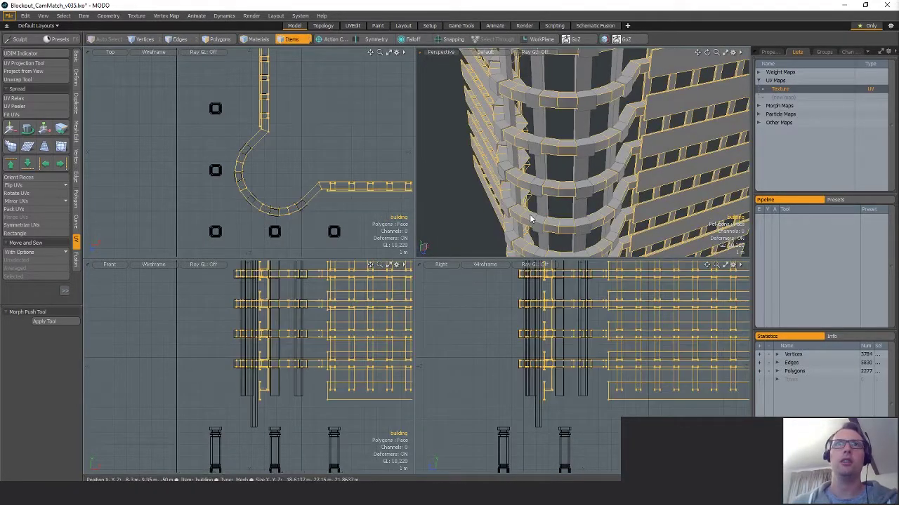
pyautogui.press('2')
pyautogui.click(531, 210)
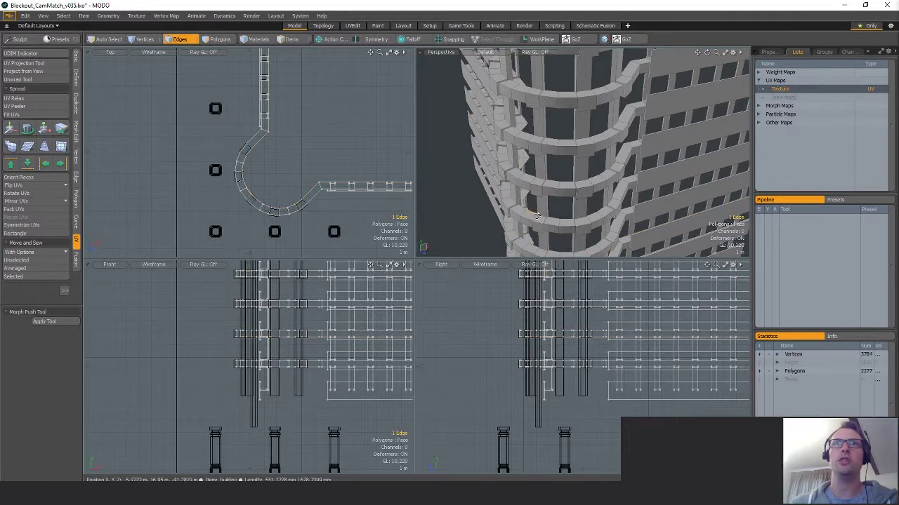
pyautogui.press('l')
pyautogui.keyDown('alt'); pyautogui.moveTo(553, 224); pyautogui.dragTo(524, 188); pyautogui.keyUp('alt')
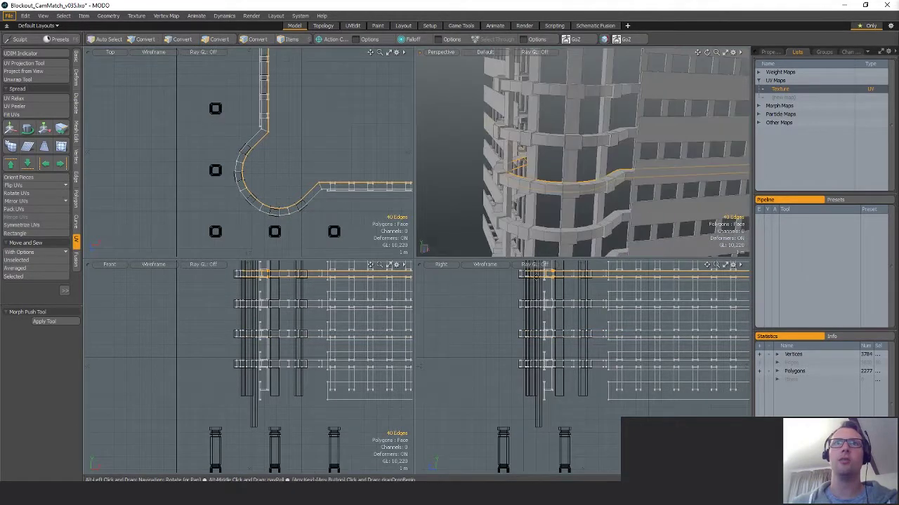
# Deselect the unwanted parts and end edges of the loop so only the 17 edges along the band's inner line remain selected.
pyautogui.keyDown('alt'); pyautogui.keyDown('shift'); pyautogui.moveTo(518, 275); pyautogui.dragTo(498, 299); pyautogui.keyUp('shift'); pyautogui.keyUp('alt')
pyautogui.keyDown('ctrl'); pyautogui.moveTo(869, 300); pyautogui.dragTo(869, 298, button='right'); pyautogui.keyUp('ctrl')
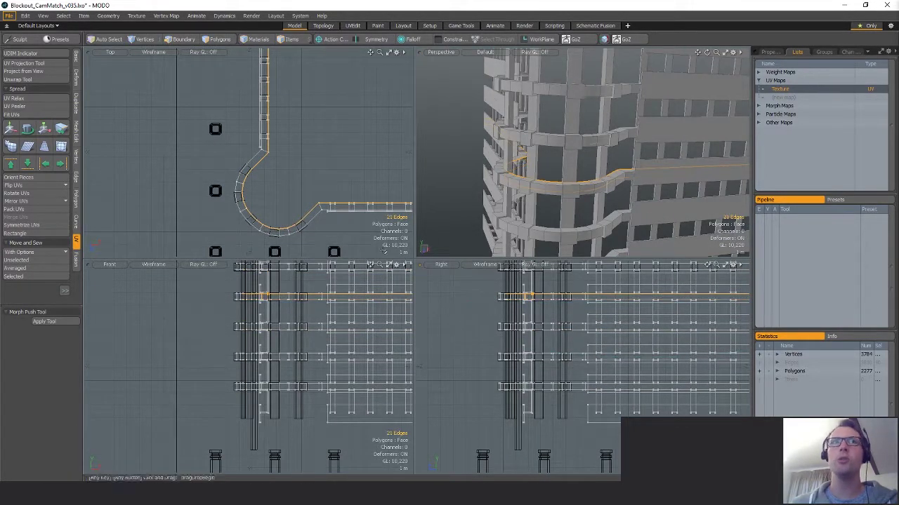
pyautogui.keyDown('alt'); pyautogui.keyDown('shift'); pyautogui.moveTo(375, 201); pyautogui.dragTo(268, 227); pyautogui.keyUp('shift'); pyautogui.keyUp('alt')
pyautogui.keyDown('alt'); pyautogui.keyDown('shift'); pyautogui.moveTo(290, 140); pyautogui.dragTo(268, 159); pyautogui.keyUp('shift'); pyautogui.keyUp('alt')
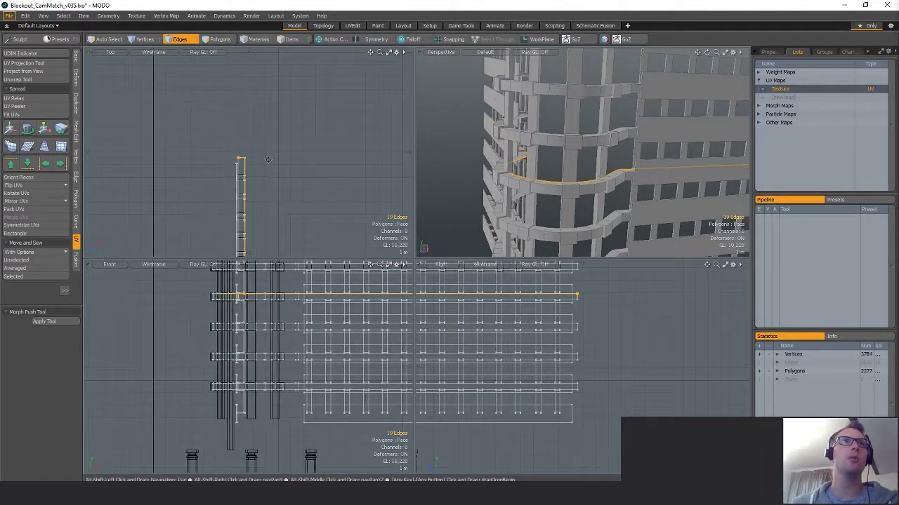
pyautogui.keyDown('ctrl'); pyautogui.moveTo(210, 127); pyautogui.dragTo(242, 138, button='right'); pyautogui.keyUp('ctrl')
pyautogui.keyDown('alt'); pyautogui.keyDown('shift'); pyautogui.moveTo(274, 149); pyautogui.dragTo(240, 146); pyautogui.keyUp('shift'); pyautogui.keyUp('alt')
pyautogui.keyDown('alt'); pyautogui.moveTo(554, 191); pyautogui.dragTo(559, 217); pyautogui.keyUp('alt')
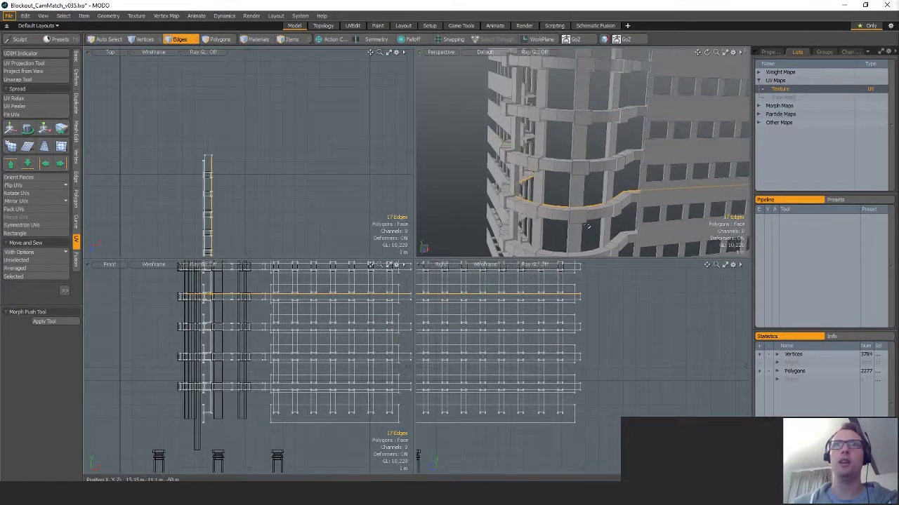
# Extend the selected edges upward with Edge Extend to form a wall strip reaching the next band.
pyautogui.hotkey('alt', 'e')
pyautogui.click(639, 217)
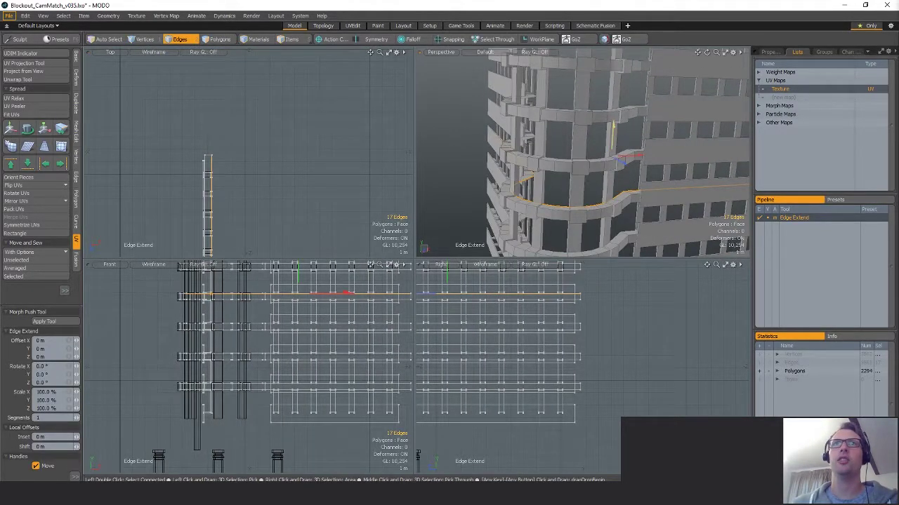
pyautogui.moveTo(613, 126); pyautogui.dragTo(615, 96)
pyautogui.press('space')
pyautogui.press('space')
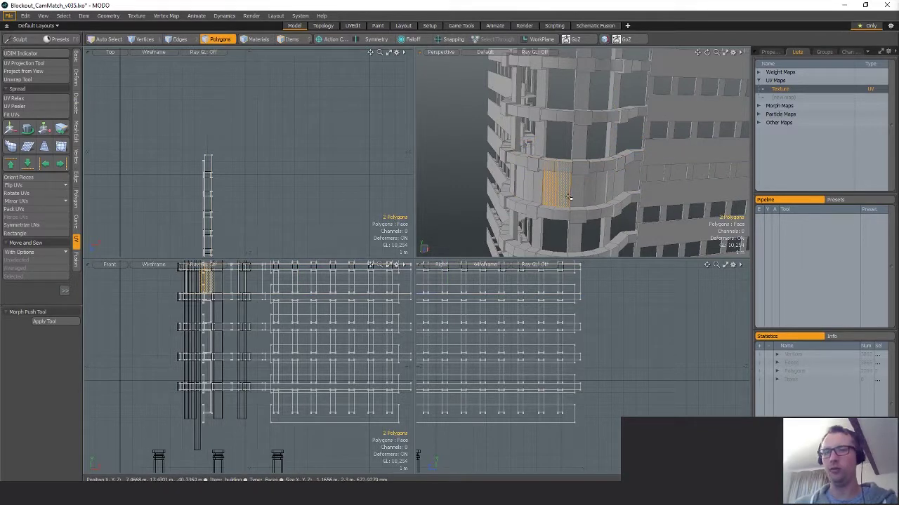
# Select the whole extended polygon strip, cut it from the building and paste it into a new mesh.
pyautogui.press('l')
pyautogui.keyDown('alt'); pyautogui.moveTo(632, 223); pyautogui.dragTo(630, 212); pyautogui.keyUp('alt')
pyautogui.hotkey('ctrl', 'x')
pyautogui.press('n')
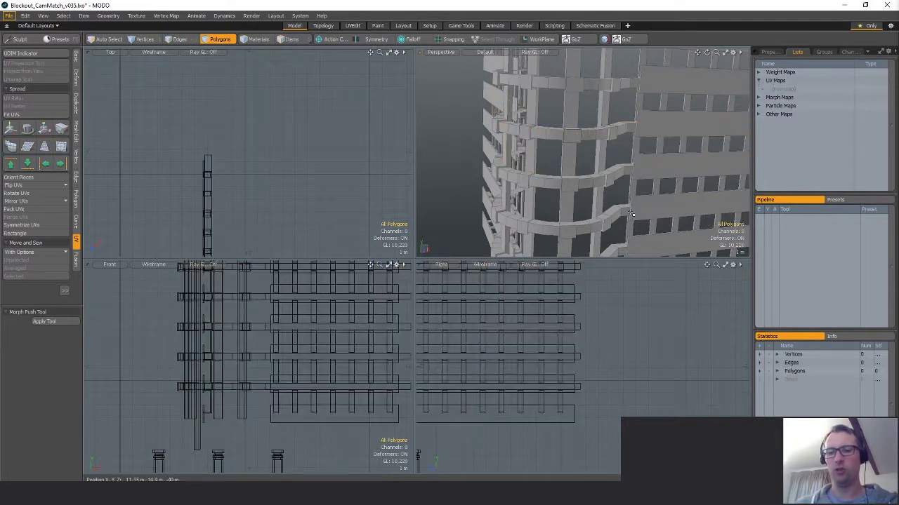
pyautogui.hotkey('ctrl', 'v')
pyautogui.scroll(-3, 592, 207)
# Move the strip's bottom row of vertices down to the building's lower edge.
pyautogui.press('space')
pyautogui.keyDown('alt'); pyautogui.moveTo(584, 275); pyautogui.dragTo(726, 323); pyautogui.keyUp('alt')
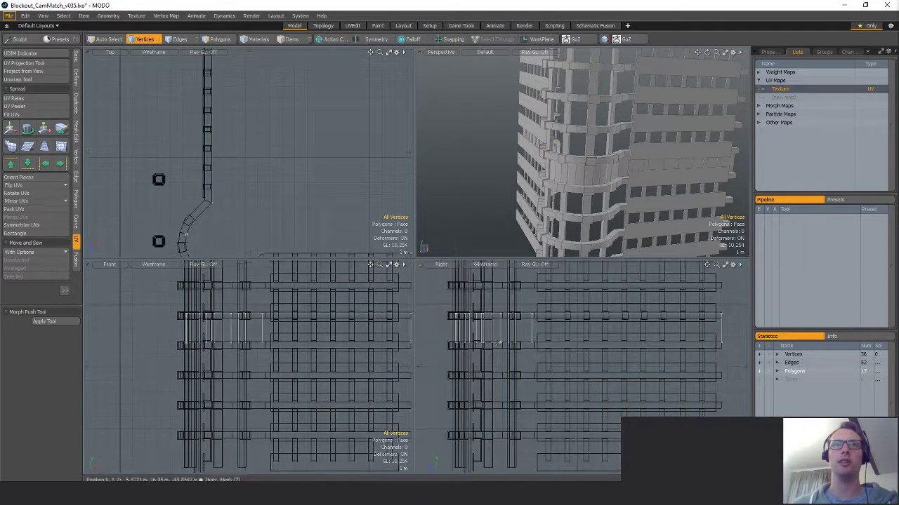
pyautogui.hotkey('ctrl', 'z')
pyautogui.press('w')
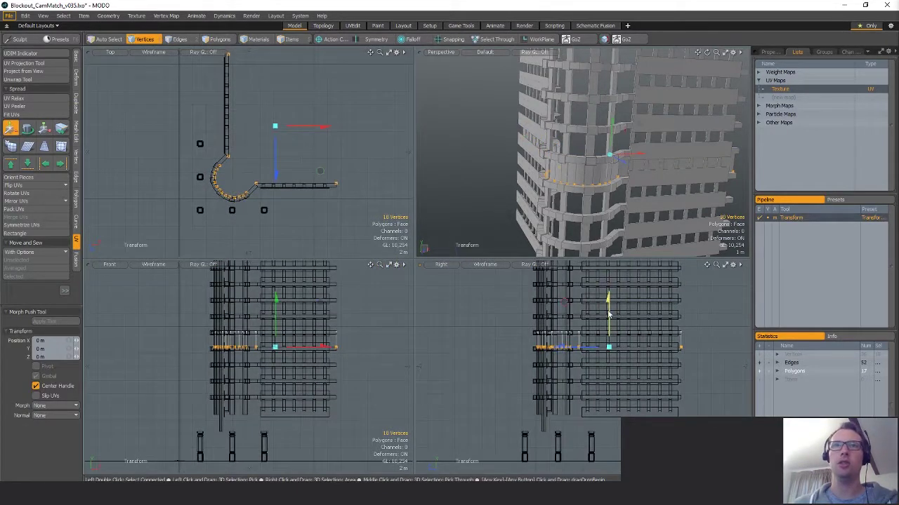
pyautogui.moveTo(609, 314); pyautogui.dragTo(599, 416)
pyautogui.press('space')
pyautogui.keyDown('shift'); pyautogui.moveTo(691, 361); pyautogui.dragTo(675, 375, button='right'); pyautogui.keyUp('shift')
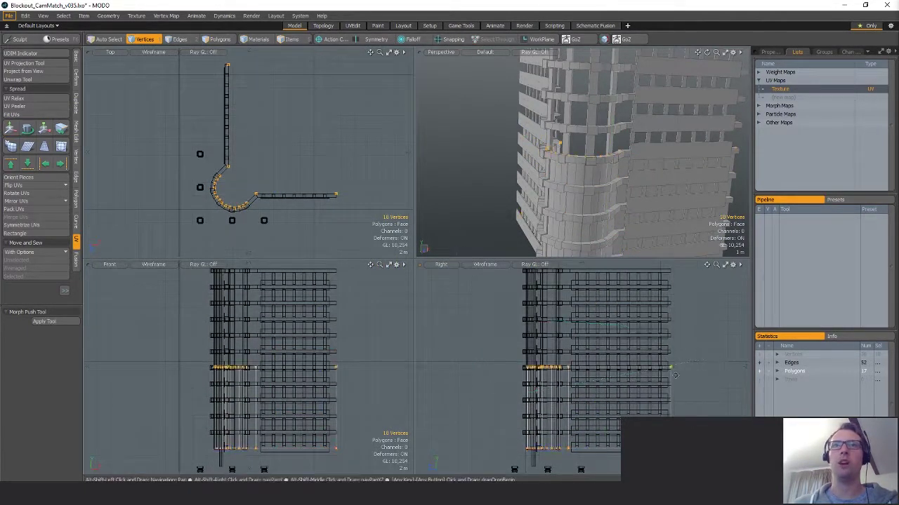
# Move the strip's top row of vertices up about 14.3 m to the building's upper edge.
pyautogui.keyDown('alt'); pyautogui.keyDown('shift'); pyautogui.moveTo(675, 376); pyautogui.dragTo(671, 415); pyautogui.keyUp('shift'); pyautogui.keyUp('alt')
pyautogui.press('w')
pyautogui.moveTo(593, 360); pyautogui.dragTo(593, 268)
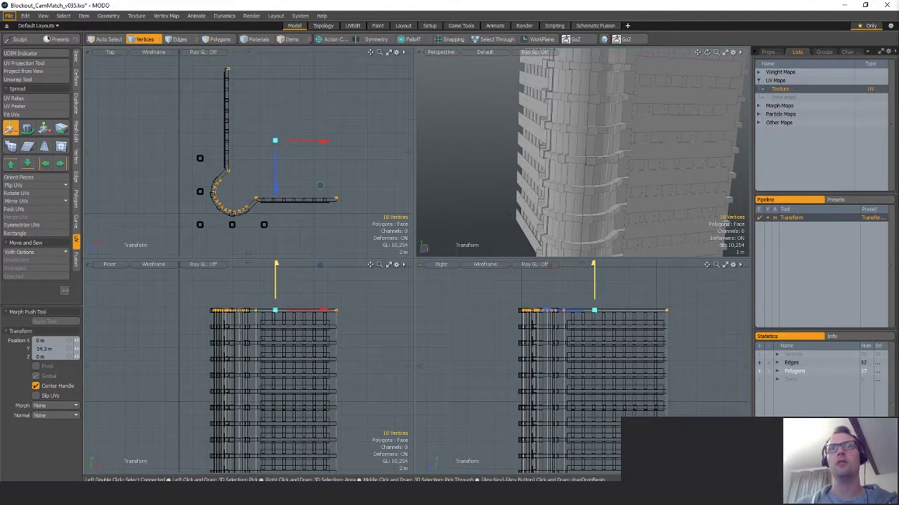
pyautogui.press('space')
pyautogui.keyDown('alt'); pyautogui.keyDown('shift'); pyautogui.moveTo(644, 131); pyautogui.dragTo(618, 165); pyautogui.keyUp('shift'); pyautogui.keyUp('alt')
# Delete the two meshes of separate blocks on the corner bands and undo the deletion of the full-height corner blocks.
pyautogui.press('5')
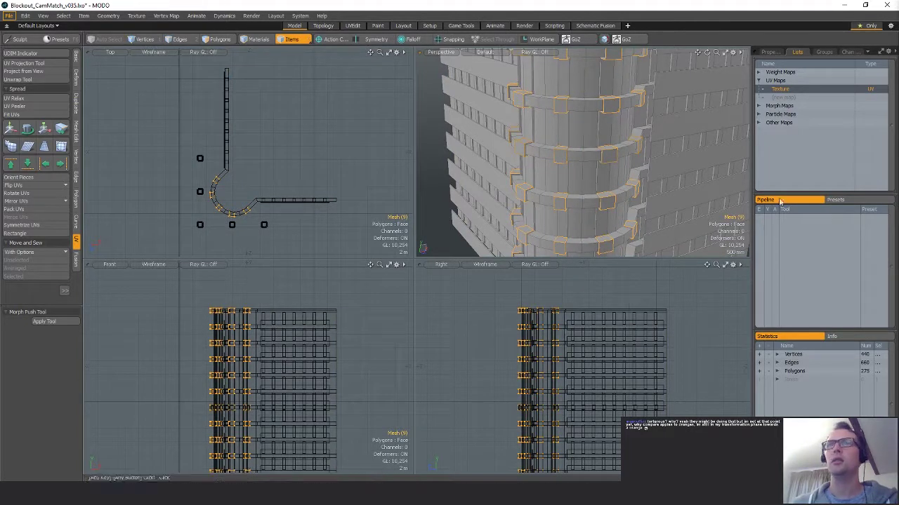
pyautogui.press('Delete')
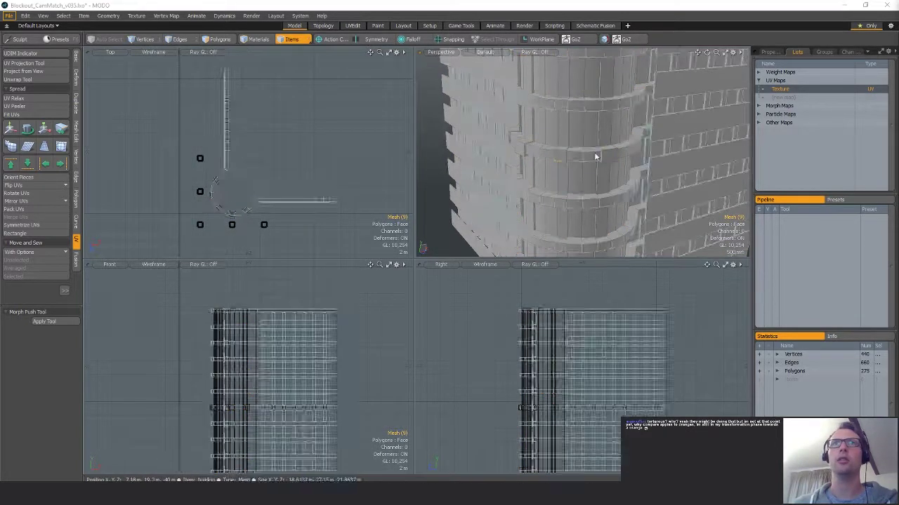
pyautogui.click(605, 156)
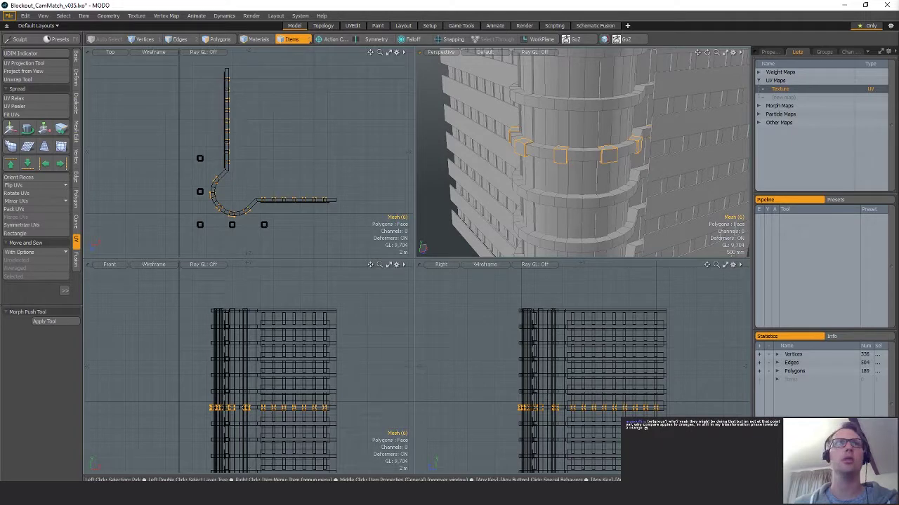
pyautogui.press('Delete')
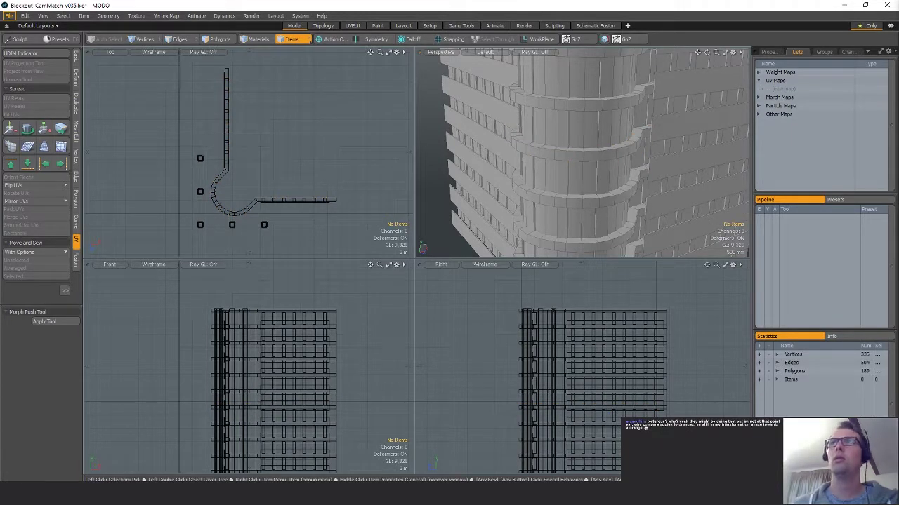
pyautogui.hotkey('ctrl', 'z')
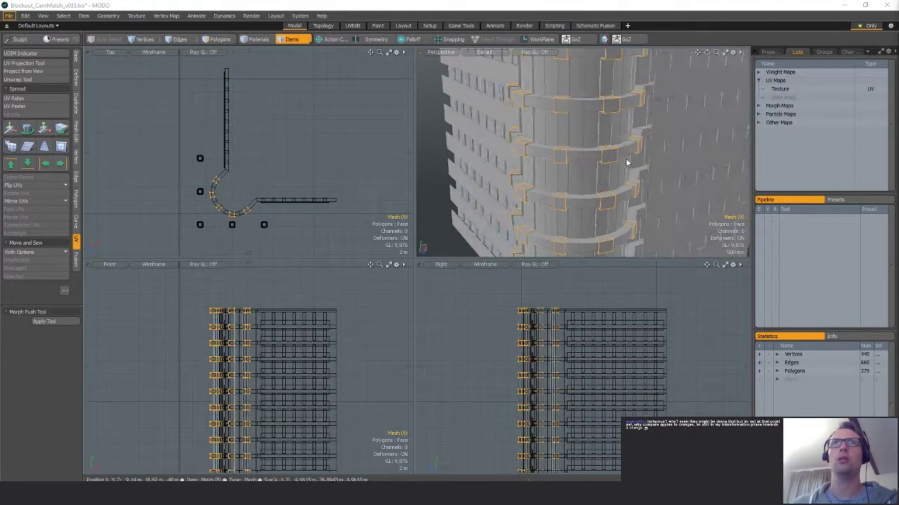
# Remove the corner blocks' polygons, select the building mesh and paste the copied facade polygons into it.
pyautogui.moveTo(628, 162)
pyautogui.keyDown('alt'); pyautogui.mouseDown()
pyautogui.moveTo(622, 149)
pyautogui.moveTo(578, 159)
pyautogui.mouseUp(); pyautogui.keyUp('alt')
pyautogui.moveTo(578, 158)
pyautogui.keyDown('alt'); pyautogui.keyDown('shift'); pyautogui.mouseDown()
pyautogui.moveTo(580, 188)
pyautogui.moveTo(601, 156)
pyautogui.moveTo(648, 120)
pyautogui.moveTo(678, 159)
pyautogui.moveTo(630, 153)
pyautogui.mouseUp(); pyautogui.keyUp('shift'); pyautogui.keyUp('alt')
pyautogui.press('3')
pyautogui.keyDown('ctrl'); pyautogui.keyDown('alt'); pyautogui.moveTo(624, 347); pyautogui.dragTo(595, 348); pyautogui.keyUp('alt'); pyautogui.keyUp('ctrl')
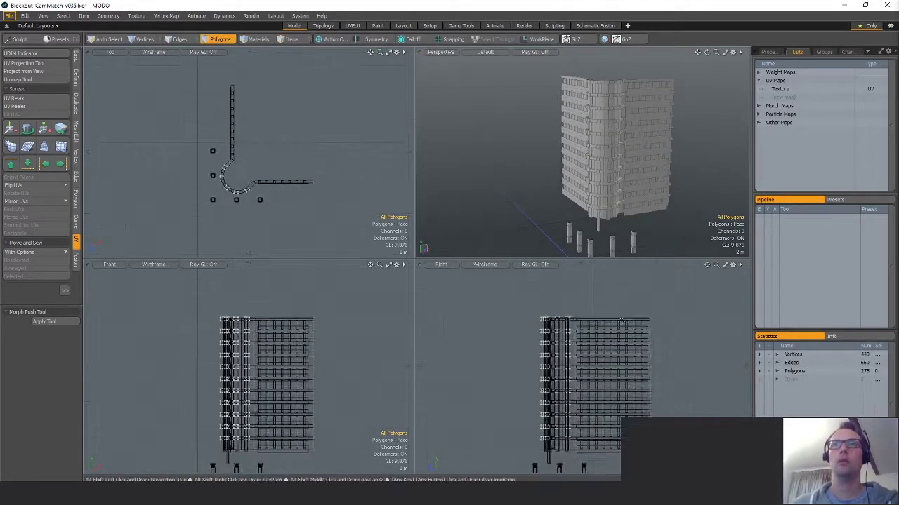
pyautogui.press('5')
pyautogui.click(625, 299)
pyautogui.click(617, 337)
pyautogui.press('3')
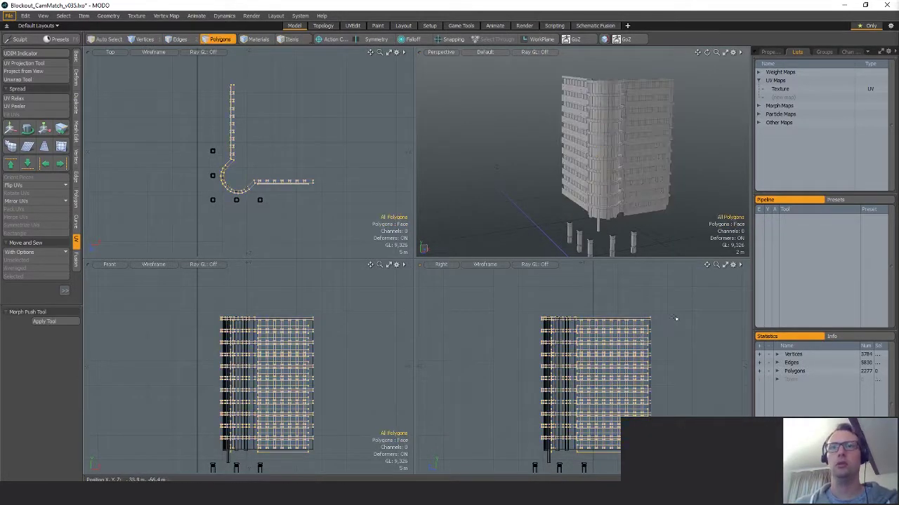
pyautogui.hotkey('ctrl', 'v')
pyautogui.click(678, 350)
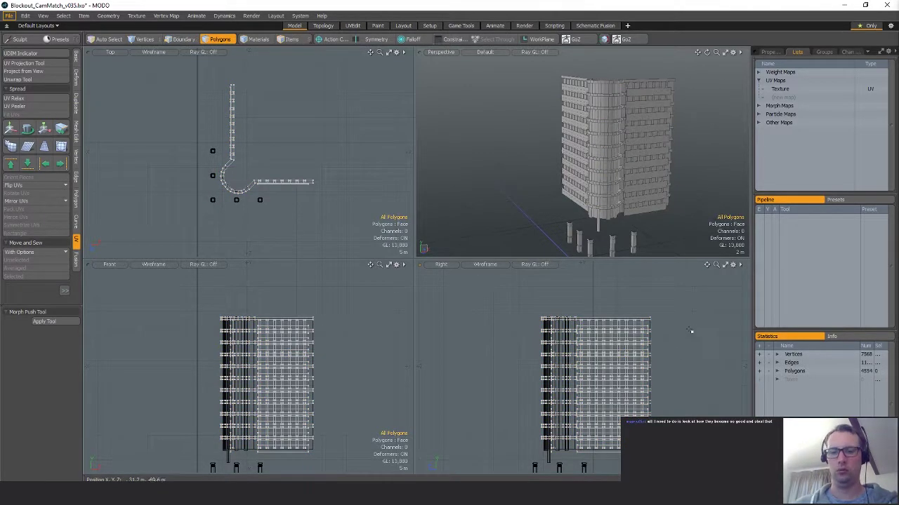
# Cut the facade polygons out of the building mesh and paste them into the backing wall's mesh.
pyautogui.press('Delete')
pyautogui.press('5')
pyautogui.click(570, 328)
pyautogui.press('3')
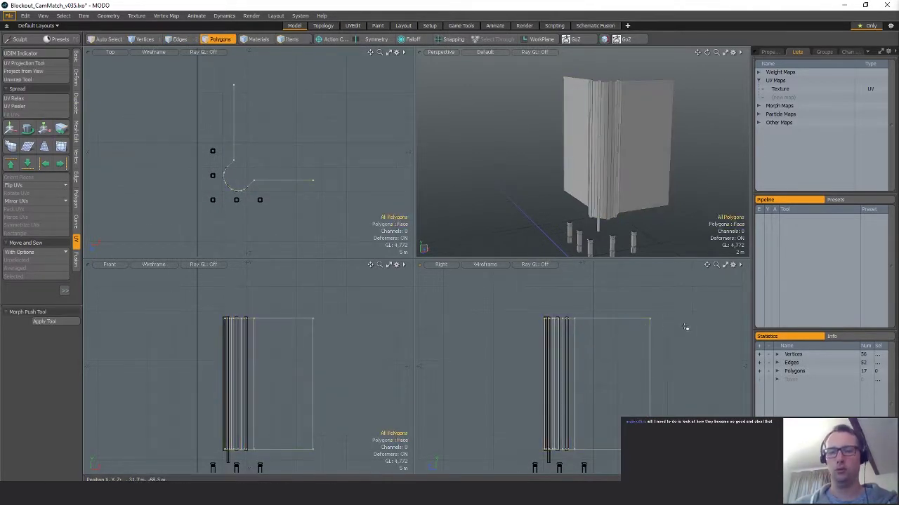
pyautogui.hotkey('ctrl', 'v')
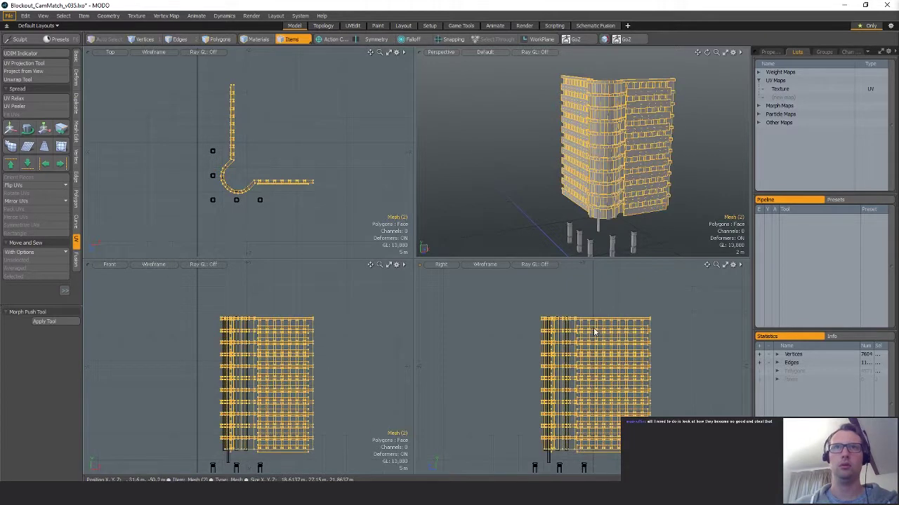
pyautogui.press('Delete')
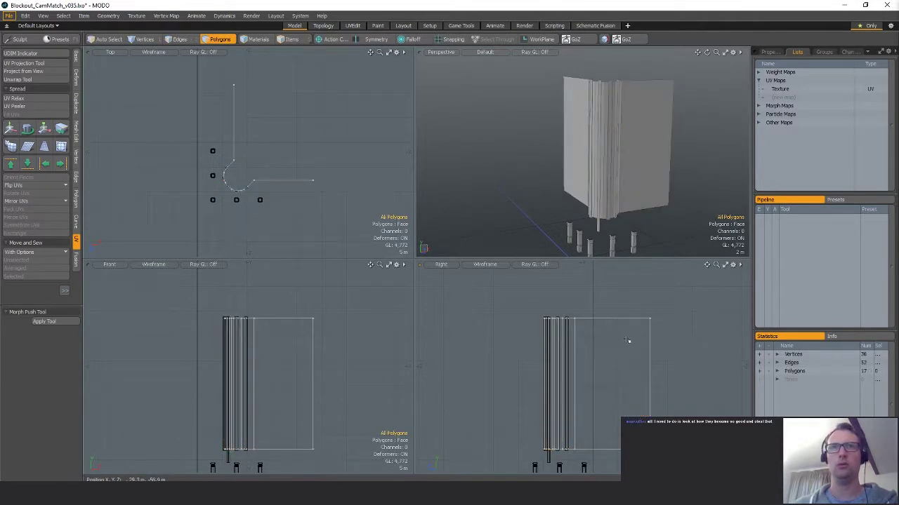
pyautogui.hotkey('ctrl', 'z')
pyautogui.click(696, 352)
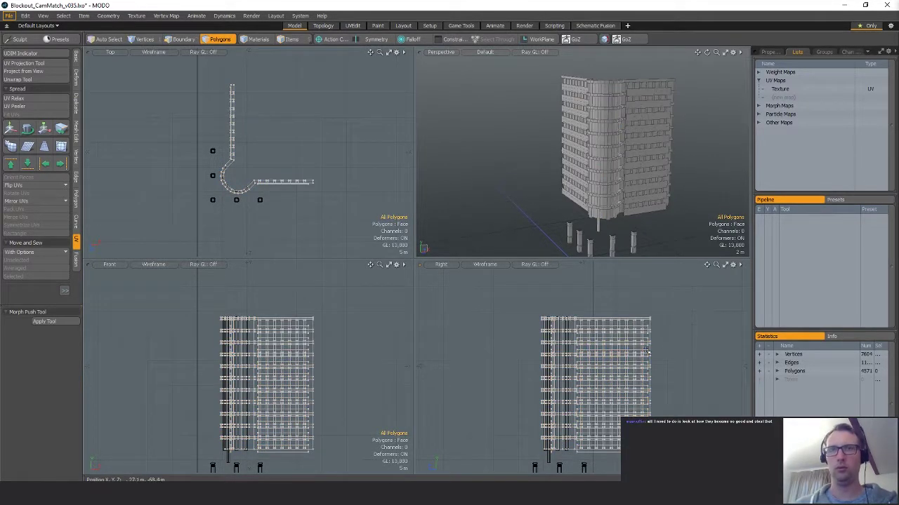
# Cut all the combined wall and facade polygons and select the pillars' mesh.
pyautogui.hotkey('ctrl', 'x')
pyautogui.press('5')
pyautogui.press('3')
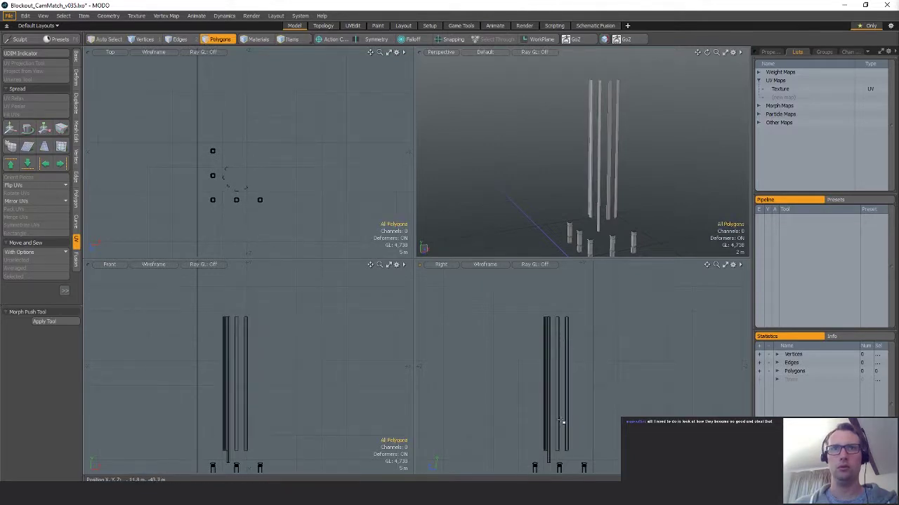
pyautogui.press('5')
pyautogui.click(553, 404)
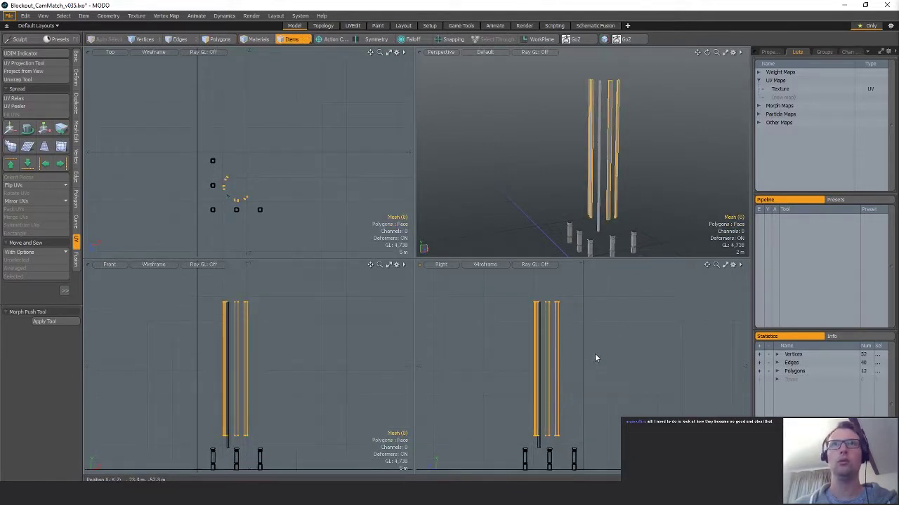
# Raise the longest pillar's four bottom vertices level with the other pillars using snapping, and select the pillars' 20 top vertices for scaling.
pyautogui.press('1')
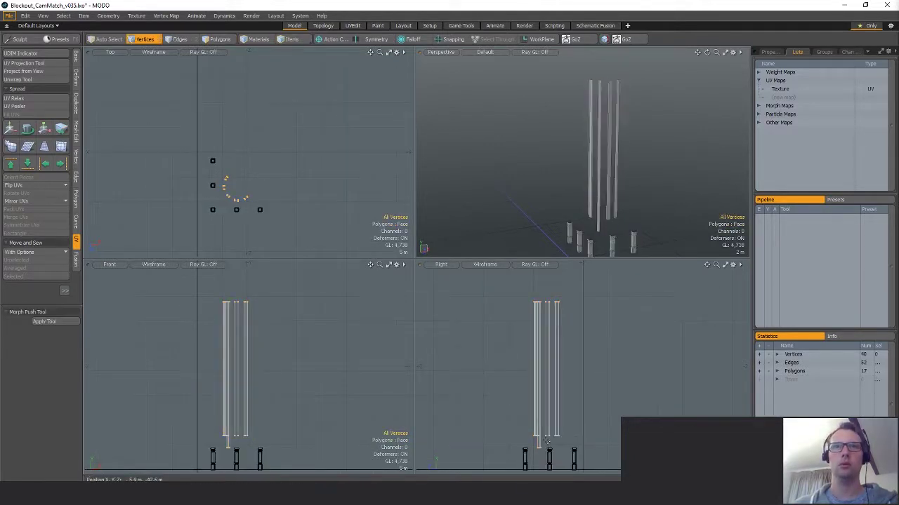
pyautogui.press('w')
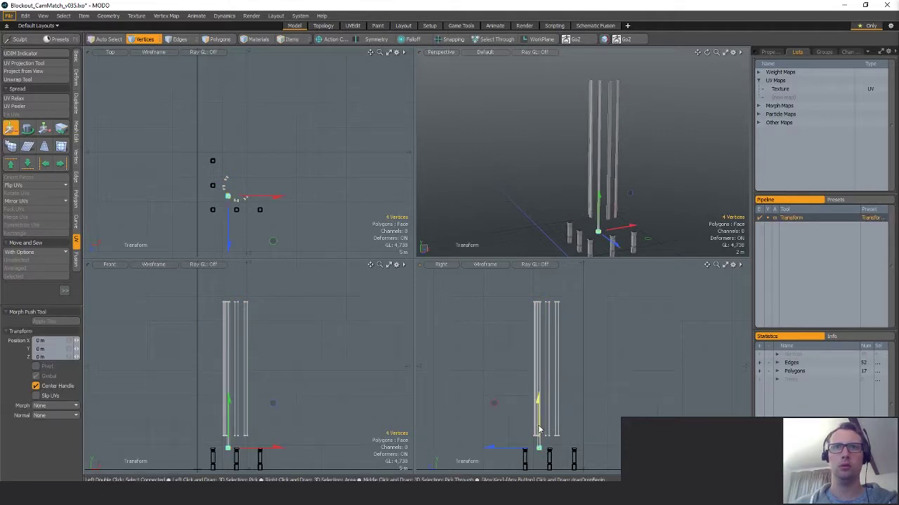
pyautogui.press('x')
pyautogui.moveTo(544, 406)
pyautogui.mouseDown(button='right')
pyautogui.moveTo(537, 396)
pyautogui.moveTo(544, 393)
pyautogui.mouseUp(button='right')
pyautogui.press('r')
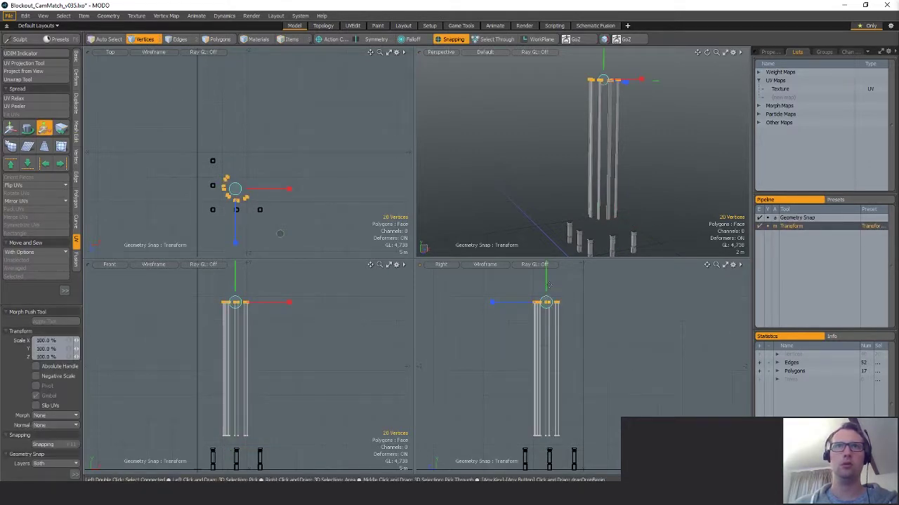
pyautogui.press('space')
# Paste the cut facade and wall geometry into the pillars' mesh and clear the selection.
pyautogui.click(608, 358)
pyautogui.press('u')
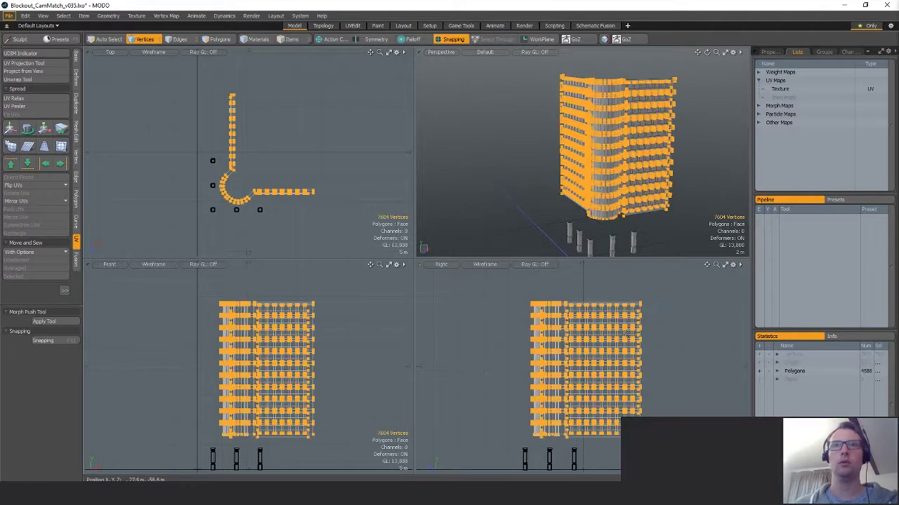
pyautogui.click(707, 147)
# Select all the connected polygons of one curved floor band.
pyautogui.keyDown('alt'); pyautogui.moveTo(706, 148); pyautogui.dragTo(612, 146); pyautogui.keyUp('alt')
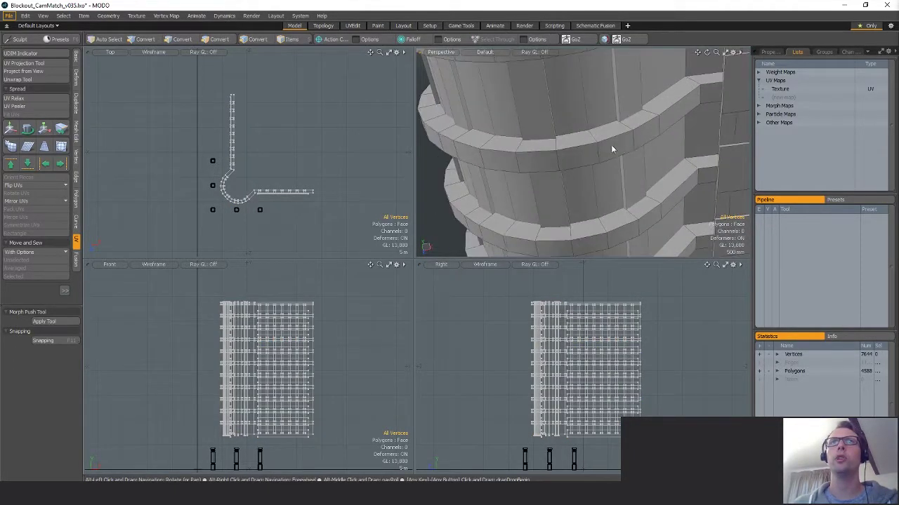
pyautogui.press('2')
pyautogui.press('3')
pyautogui.click(614, 142)
pyautogui.doubleClick(608, 149)
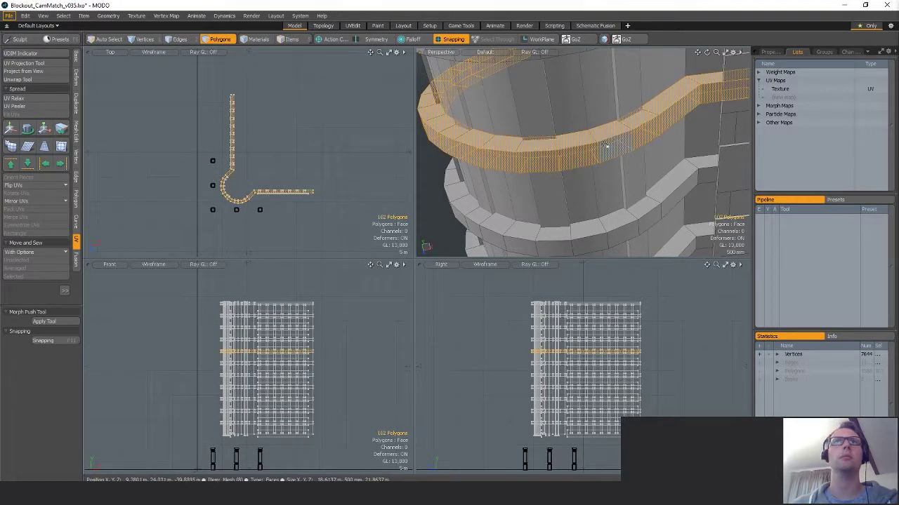
# Select all polygons of the merged building mesh and run Mesh Cleanup on them.
pyautogui.keyDown('ctrl'); pyautogui.keyDown('alt'); pyautogui.moveTo(702, 357); pyautogui.dragTo(670, 356); pyautogui.keyUp('alt'); pyautogui.keyUp('ctrl')
pyautogui.moveTo(702, 309)
pyautogui.mouseDown(button='right')
pyautogui.moveTo(628, 472)
pyautogui.moveTo(702, 414)
pyautogui.mouseUp(button='right')
pyautogui.keyDown('alt'); pyautogui.keyDown('shift'); pyautogui.moveTo(625, 168); pyautogui.dragTo(603, 185); pyautogui.keyUp('shift'); pyautogui.keyUp('alt')
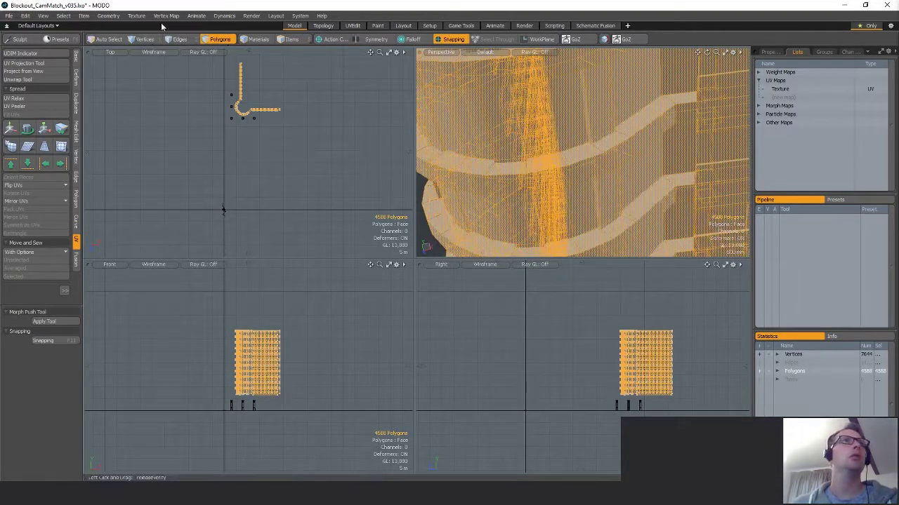
pyautogui.click(136, 16)
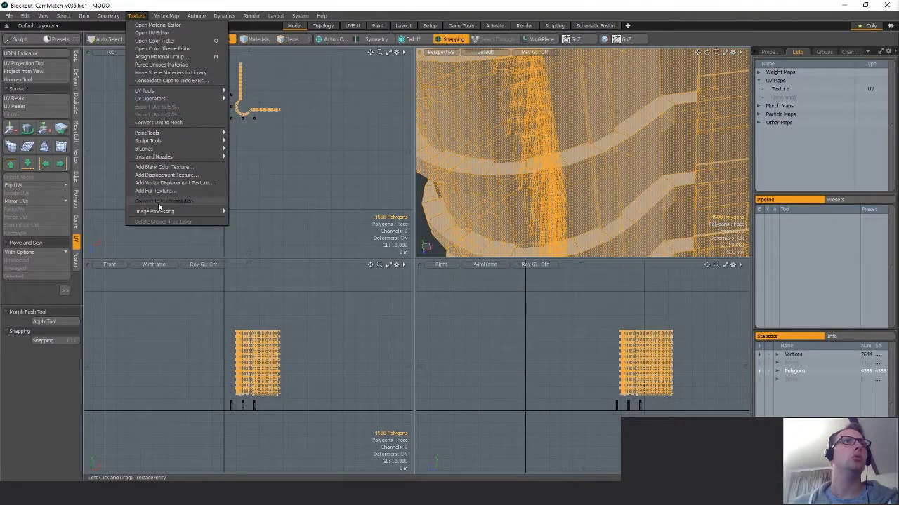
pyautogui.click(109, 15)
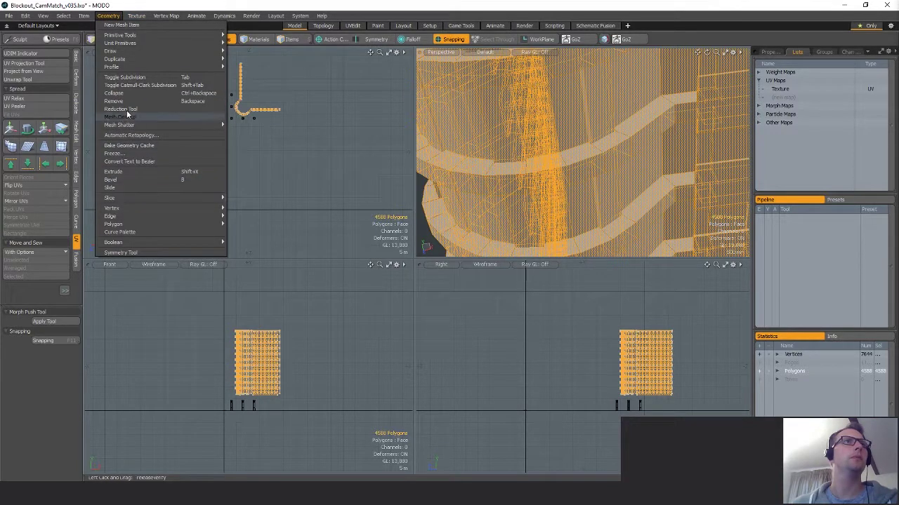
pyautogui.click(122, 117)
pyautogui.click(844, 298)
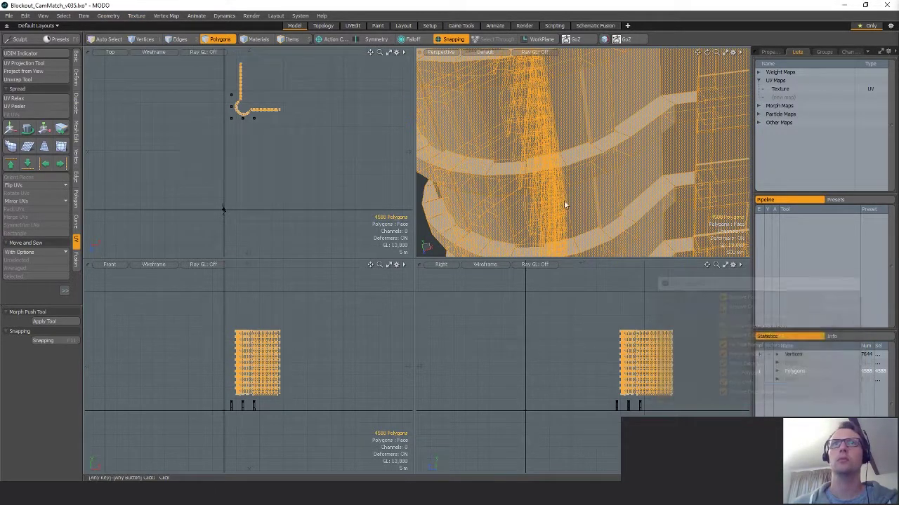
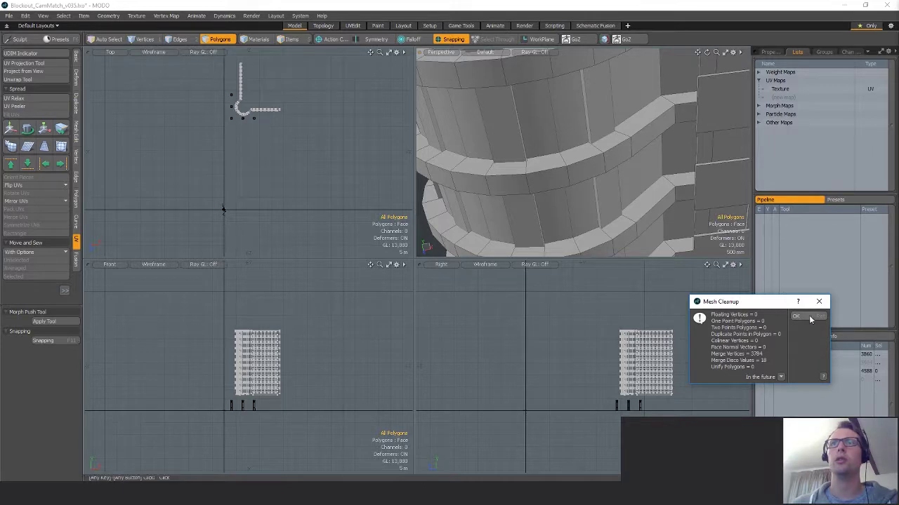
pyautogui.click(810, 319)
# Undo the mesh cleanup and the earlier merge, returning to separate facade, wall and pillar meshes.
pyautogui.hotkey('ctrl', 'z')
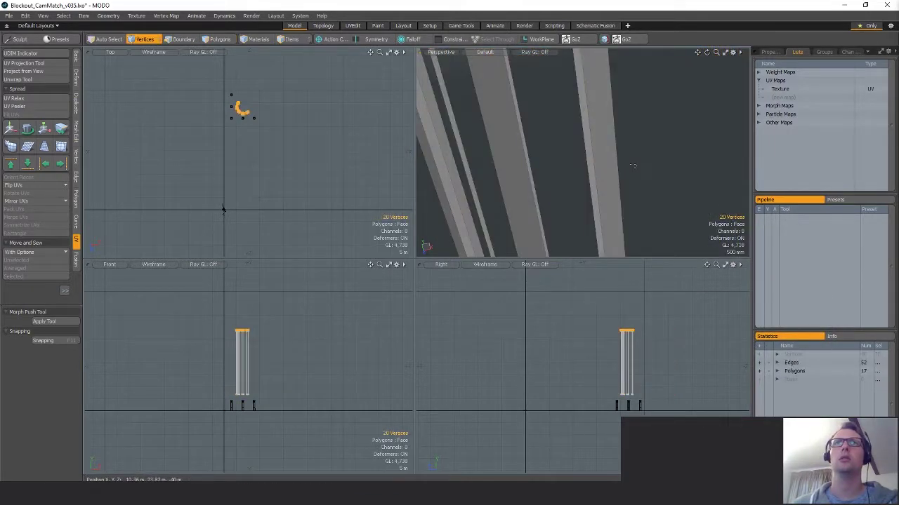
pyautogui.press('5')
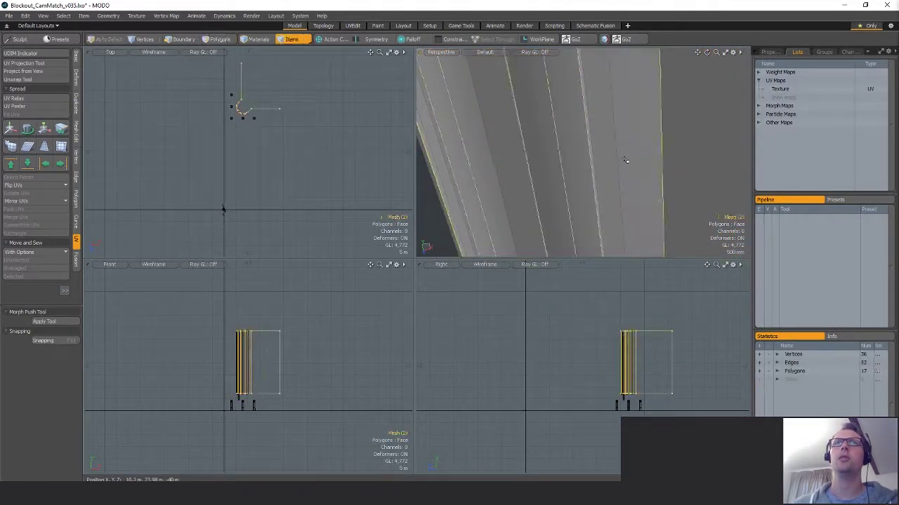
pyautogui.press('3')
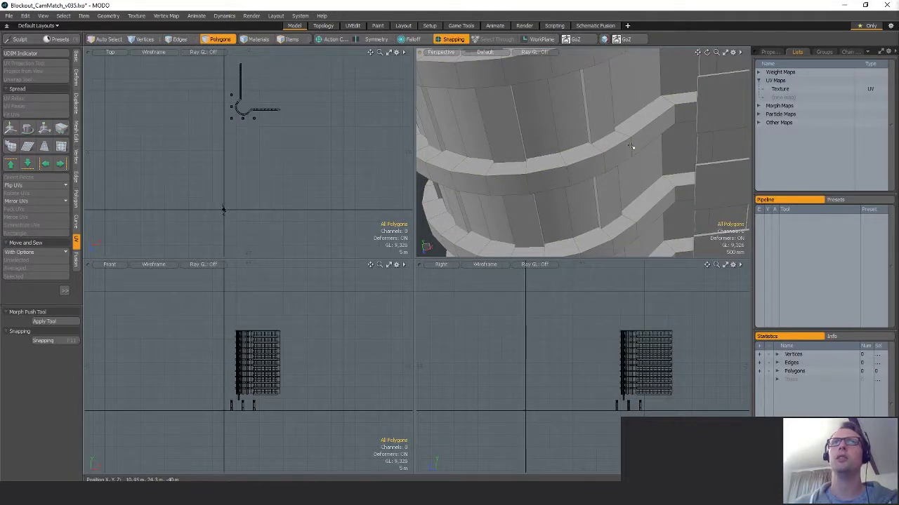
pyautogui.click(555, 169)
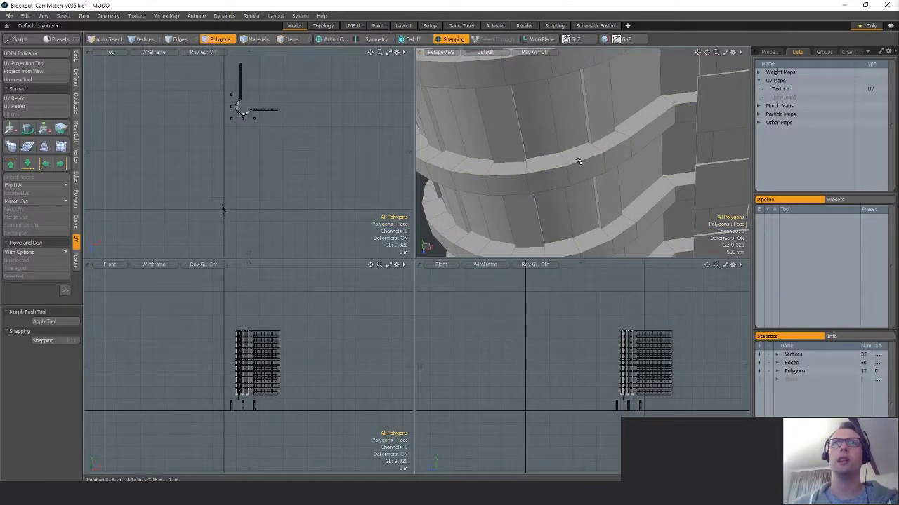
pyautogui.press('5')
pyautogui.click(585, 156)
pyautogui.press('3')
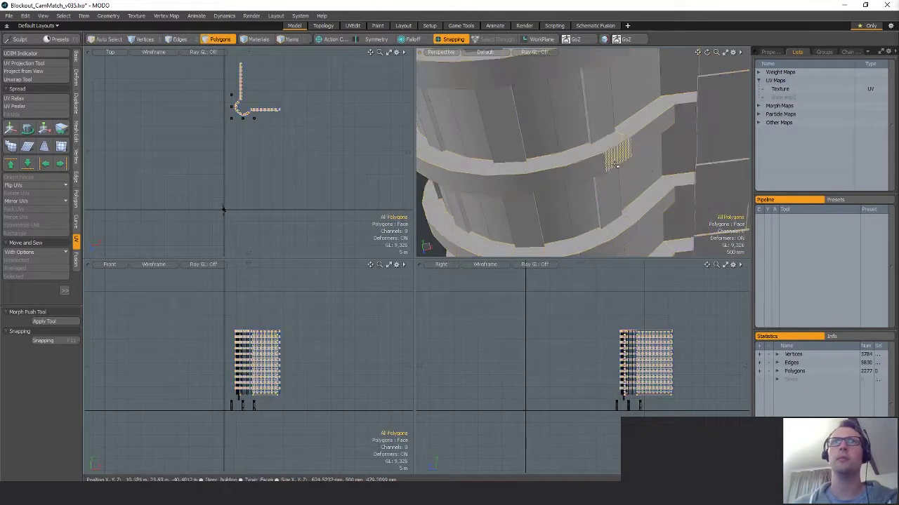
# Pick individual meshes on the curved corner to examine which facade parts belong to which item.
pyautogui.keyDown('alt'); pyautogui.moveTo(618, 156); pyautogui.dragTo(692, 175); pyautogui.keyUp('alt')
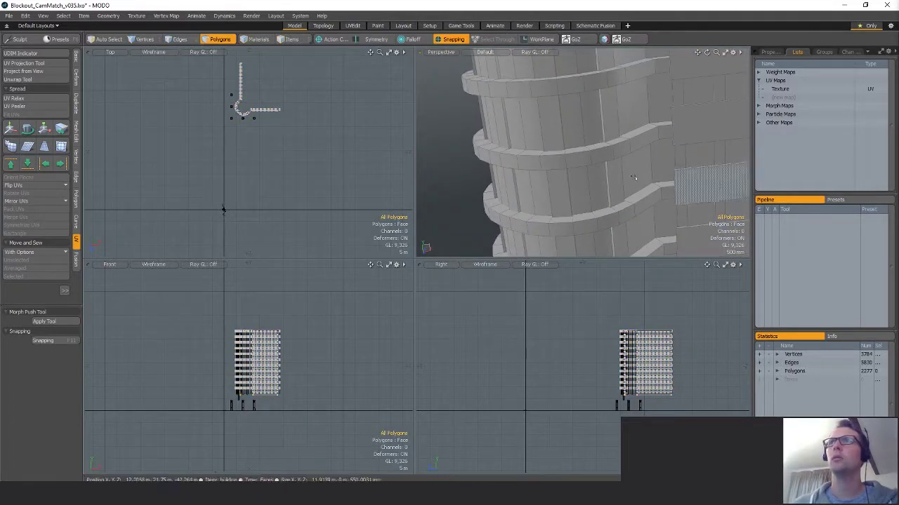
pyautogui.press('5')
pyautogui.click(629, 159)
pyautogui.press('3')
pyautogui.press('5')
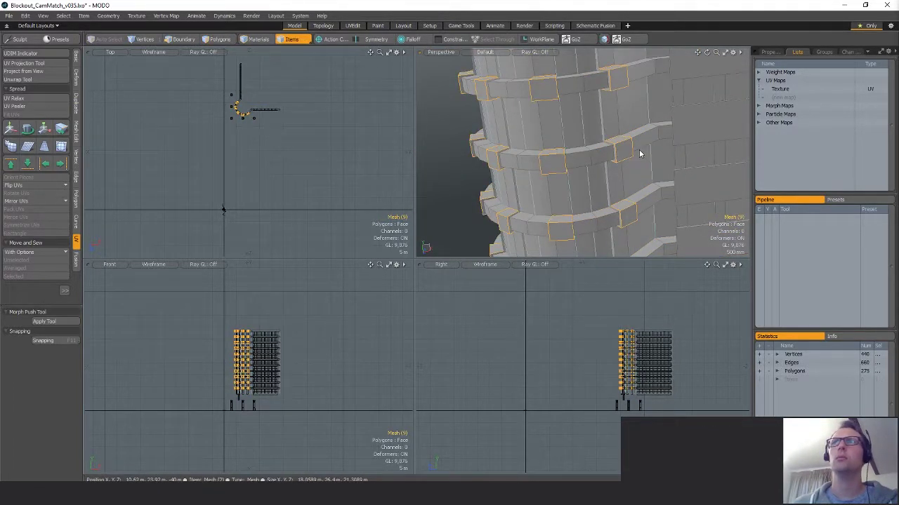
pyautogui.click(637, 150)
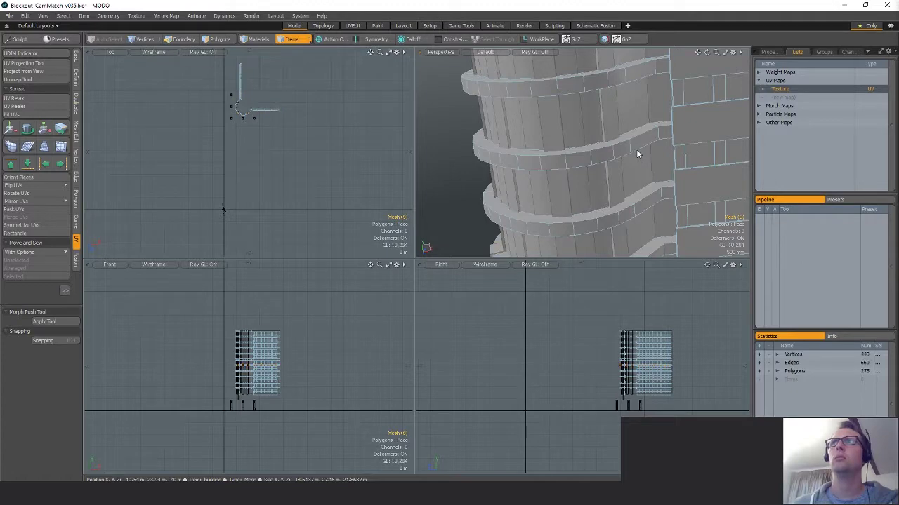
pyautogui.hotkey('ctrl', 'z')
# Select all six facade, wall and pillar items and cut and paste their polygons into one mesh.
pyautogui.scroll(-4, 637, 153)
pyautogui.keyDown('alt'); pyautogui.moveTo(637, 153); pyautogui.dragTo(583, 143); pyautogui.keyUp('alt')
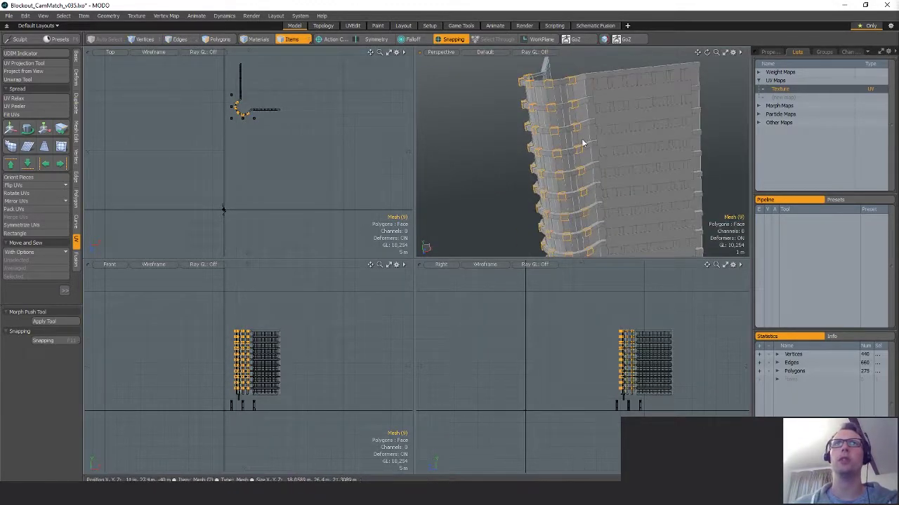
pyautogui.moveTo(717, 128)
pyautogui.mouseDown(button='right')
pyautogui.moveTo(541, 157)
pyautogui.moveTo(477, 63)
pyautogui.mouseUp(button='right')
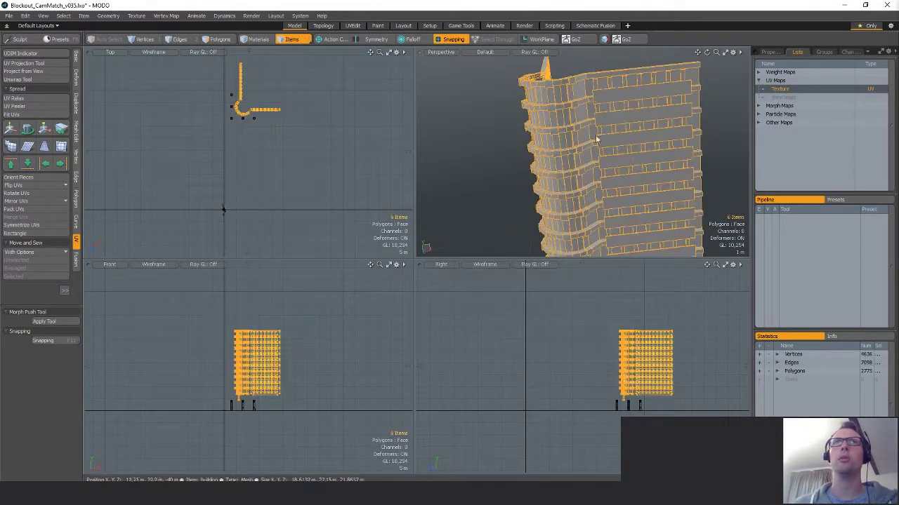
pyautogui.scroll(-5, 596, 140)
pyautogui.moveTo(596, 140)
pyautogui.keyDown('alt'); pyautogui.mouseDown()
pyautogui.moveTo(601, 157)
pyautogui.moveTo(632, 144)
pyautogui.moveTo(608, 157)
pyautogui.mouseUp(); pyautogui.keyUp('alt')
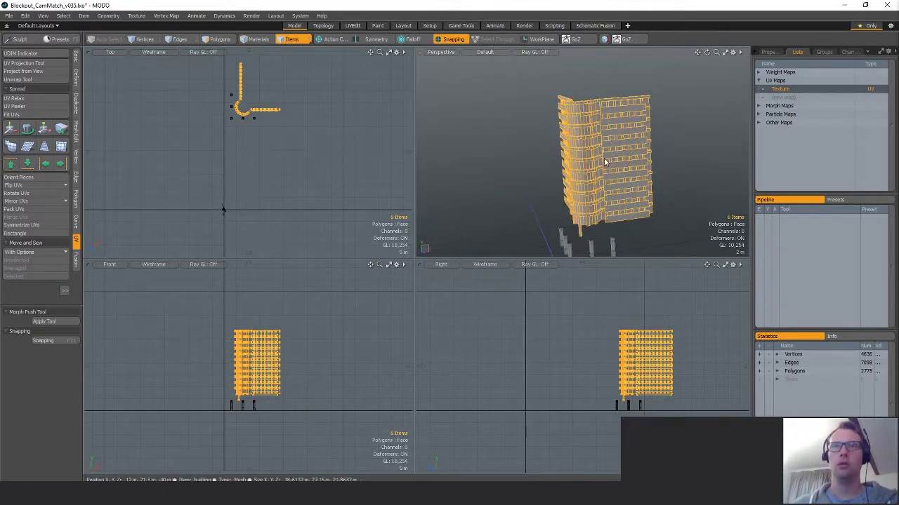
pyautogui.press('3')
pyautogui.press('Delete')
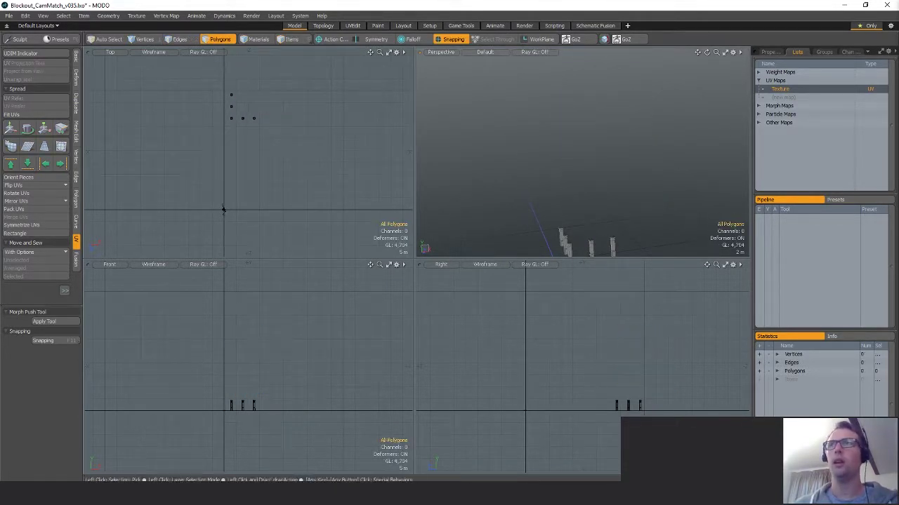
pyautogui.hotkey('ctrl', 'z')
# Select the longest pillar's four bottom vertices and raise them level with the other pillars, then clear the selection.
pyautogui.keyDown('alt'); pyautogui.keyDown('shift'); pyautogui.moveTo(597, 184); pyautogui.dragTo(588, 143); pyautogui.keyUp('shift'); pyautogui.keyUp('alt')
pyautogui.press('1')
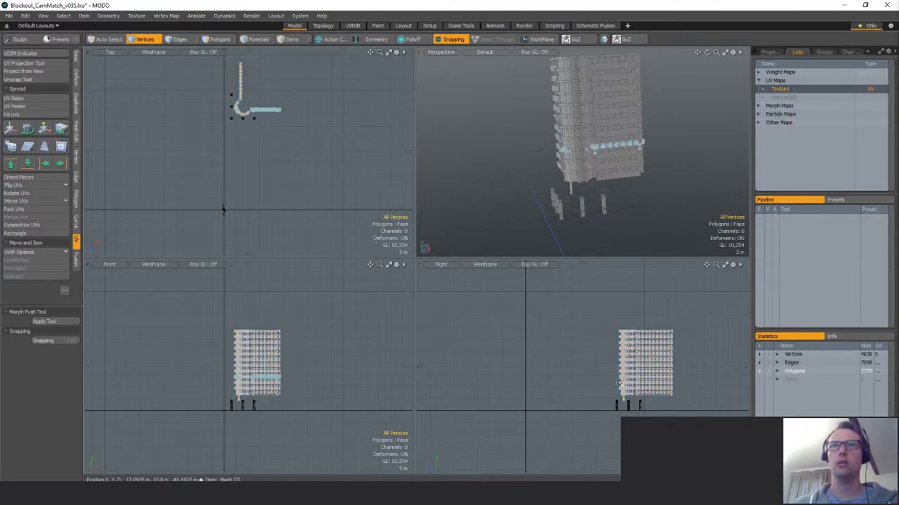
pyautogui.scroll(8, 625, 396)
pyautogui.keyDown('alt'); pyautogui.moveTo(626, 396); pyautogui.dragTo(663, 380); pyautogui.keyUp('alt')
pyautogui.moveTo(664, 397); pyautogui.dragTo(636, 417, button='right')
pyautogui.keyDown('alt'); pyautogui.moveTo(696, 401); pyautogui.dragTo(633, 398); pyautogui.keyUp('alt')
pyautogui.press('w')
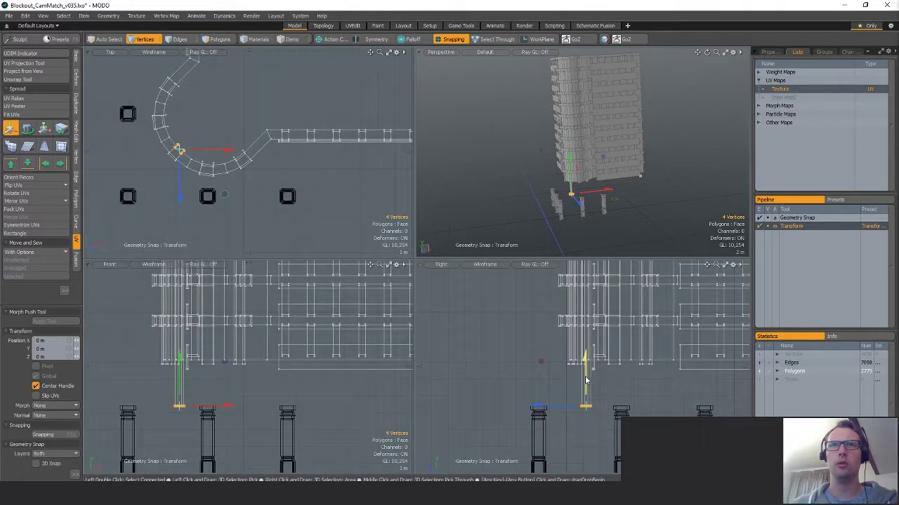
pyautogui.press('q')
pyautogui.press('Escape')
# Select the backing wall's connected polygons on the curved corner and clear the selection.
pyautogui.moveTo(617, 151)
pyautogui.keyDown('alt'); pyautogui.mouseDown()
pyautogui.moveTo(649, 197)
pyautogui.moveTo(636, 158)
pyautogui.moveTo(659, 178)
pyautogui.moveTo(619, 155)
pyautogui.mouseUp(); pyautogui.keyUp('alt')
pyautogui.scroll(4, 618, 155)
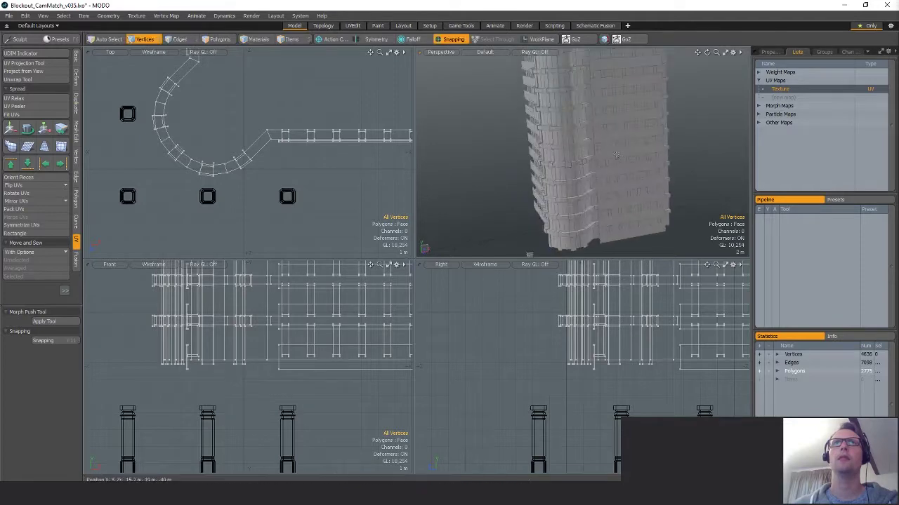
pyautogui.press('space')
pyautogui.press('space')
pyautogui.doubleClick(561, 118)
pyautogui.doubleClick(566, 118)
pyautogui.scroll(-4, 566, 118)
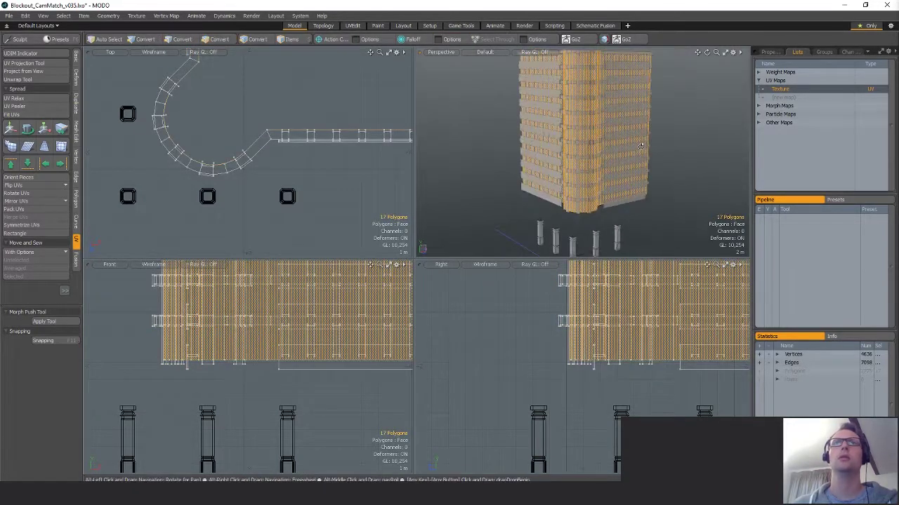
pyautogui.press('Escape')
pyautogui.keyDown('alt'); pyautogui.moveTo(566, 119); pyautogui.dragTo(563, 155); pyautogui.keyUp('alt')
pyautogui.press('Escape')
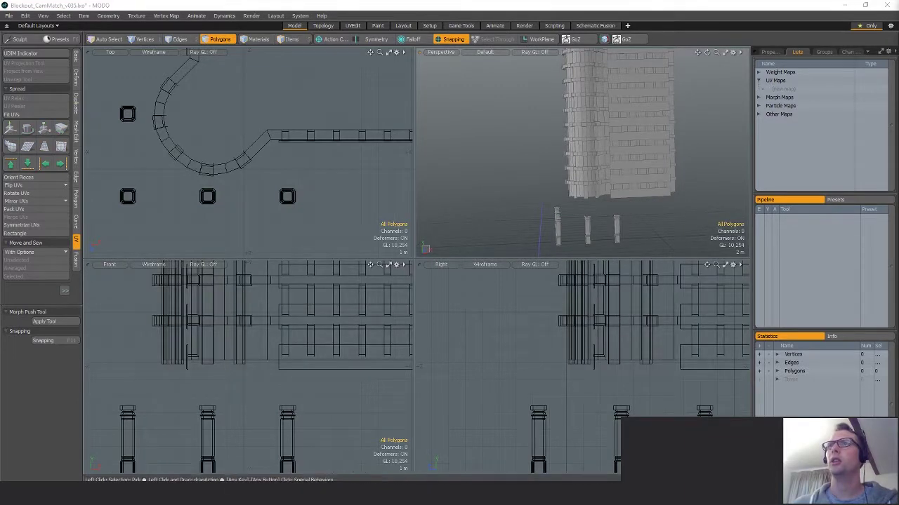
# Show the original building, activate the merged facade mesh and select the backing wall's connected polygons.
pyautogui.keyDown('alt'); pyautogui.moveTo(622, 202); pyautogui.dragTo(596, 196); pyautogui.keyUp('alt')
pyautogui.keyDown('alt'); pyautogui.scroll(4, 613, 189); pyautogui.keyUp('alt')
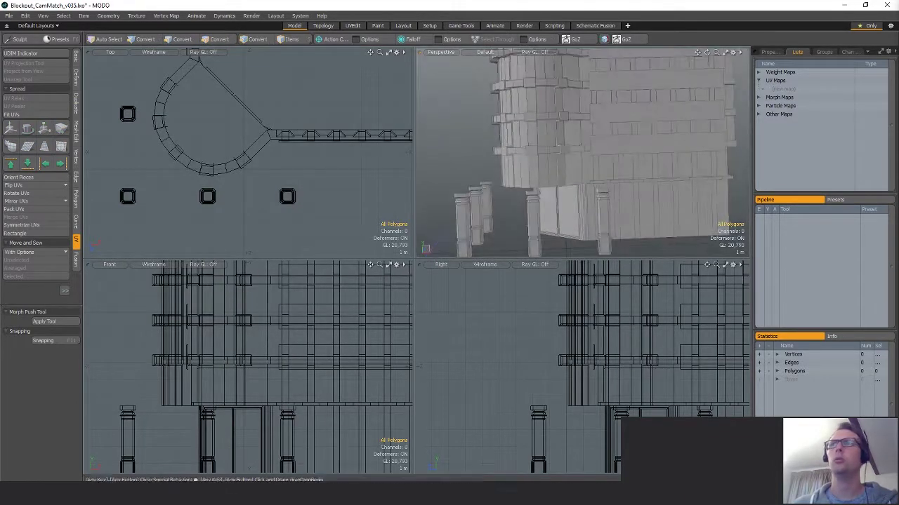
pyautogui.click(538, 174)
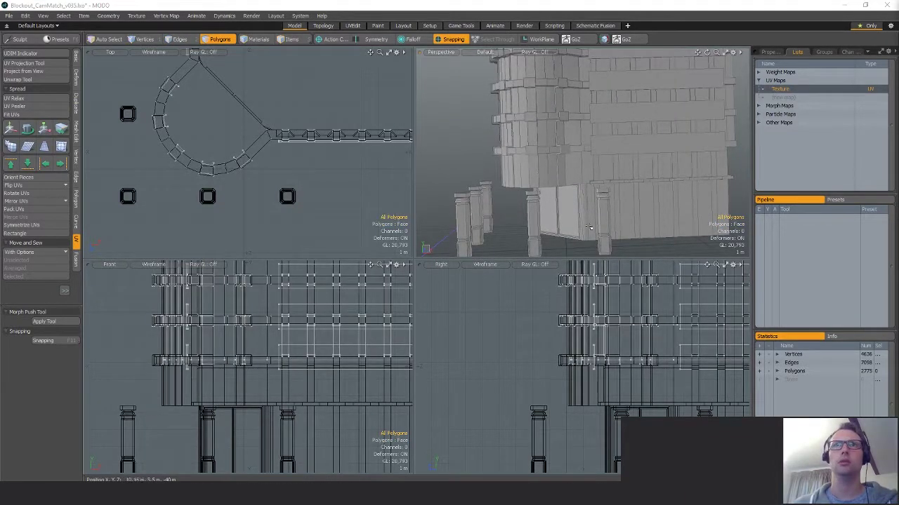
pyautogui.doubleClick(614, 357)
pyautogui.doubleClick(631, 344)
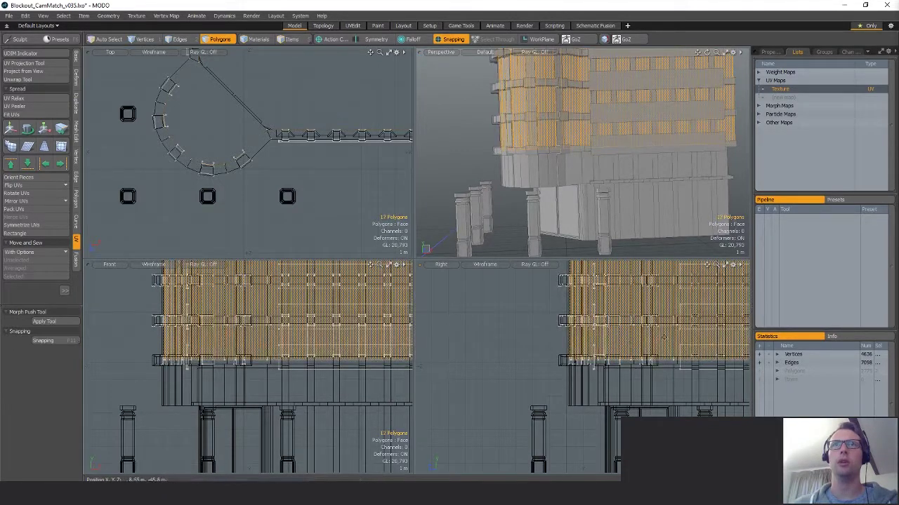
# Convert the wall selection to vertices, keep only the bottom row and lower it to the top of the ground floor.
pyautogui.moveTo(631, 344)
pyautogui.keyDown('alt'); pyautogui.mouseDown()
pyautogui.moveTo(574, 365)
pyautogui.moveTo(631, 356)
pyautogui.mouseUp(); pyautogui.keyUp('alt')
pyautogui.hotkey('alt', '1')
pyautogui.scroll(-5, 631, 356)
pyautogui.keyDown('alt'); pyautogui.moveTo(649, 316); pyautogui.dragTo(627, 370); pyautogui.keyUp('alt')
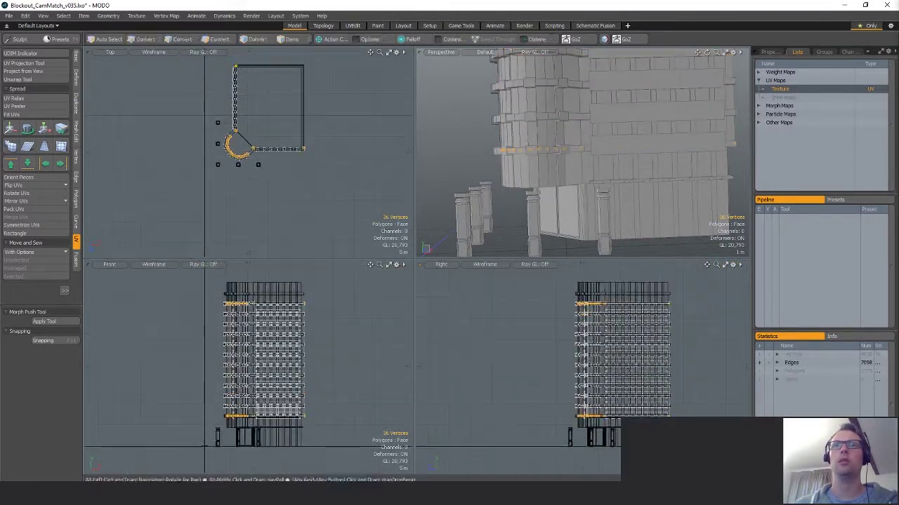
pyautogui.keyDown('alt'); pyautogui.moveTo(709, 356); pyautogui.dragTo(689, 322); pyautogui.keyUp('alt')
pyautogui.press('w')
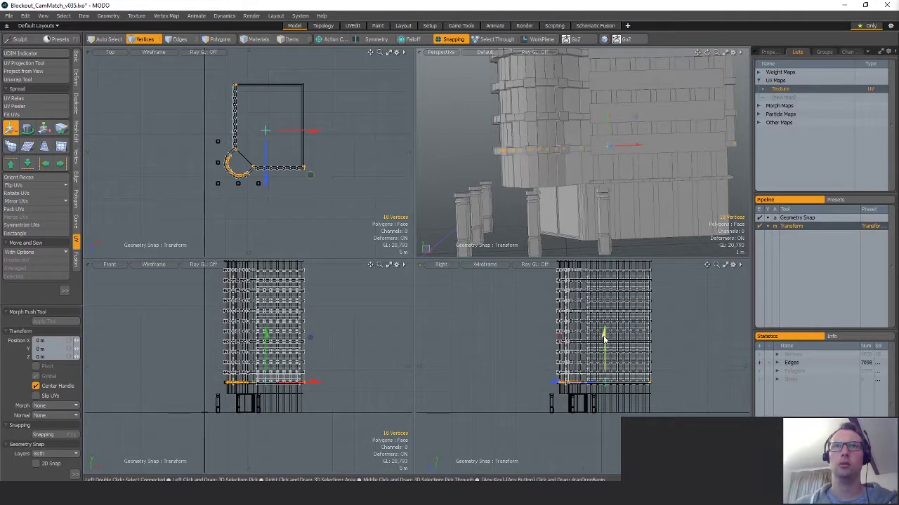
pyautogui.moveTo(603, 338); pyautogui.dragTo(603, 393)
pyautogui.keyDown('alt'); pyautogui.moveTo(624, 250); pyautogui.dragTo(686, 146); pyautogui.keyUp('alt')
pyautogui.press('q')
pyautogui.click(687, 248)
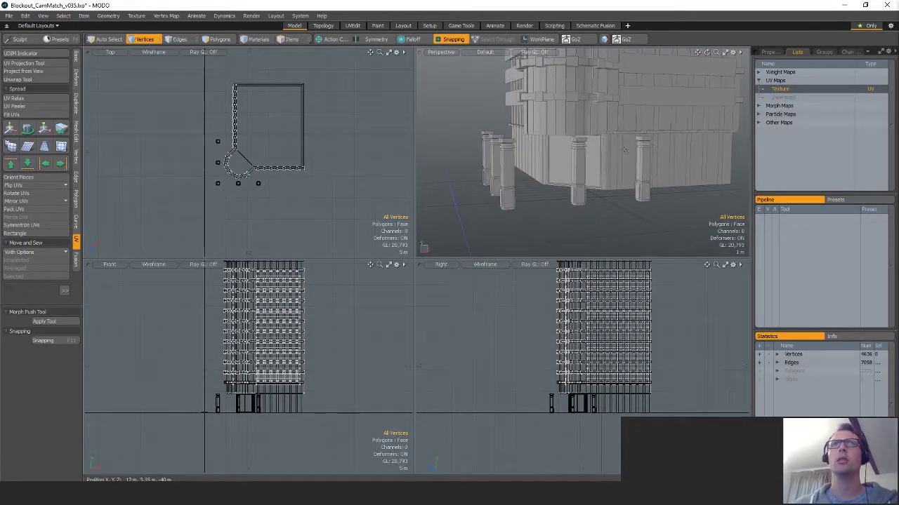
# Select all ground-floor polygons of the original building and cut and paste them into a new mesh.
pyautogui.press('5')
pyautogui.click(623, 153)
pyautogui.press('3')
pyautogui.scroll(6, 592, 424)
pyautogui.moveTo(517, 339)
pyautogui.mouseDown(button='right')
pyautogui.moveTo(758, 370)
pyautogui.moveTo(746, 353)
pyautogui.mouseUp(button='right')
pyautogui.keyDown('alt'); pyautogui.keyDown('shift'); pyautogui.moveTo(687, 343); pyautogui.dragTo(647, 363); pyautogui.keyUp('shift'); pyautogui.keyUp('alt')
pyautogui.hotkey('shift', 'Up')
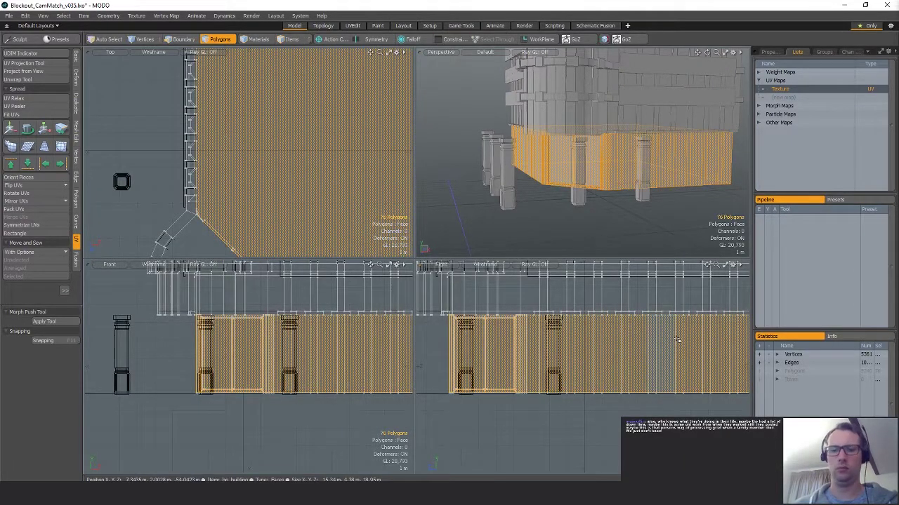
pyautogui.hotkey('ctrl', 'x')
pyautogui.press('n')
pyautogui.hotkey('ctrl', 'v')
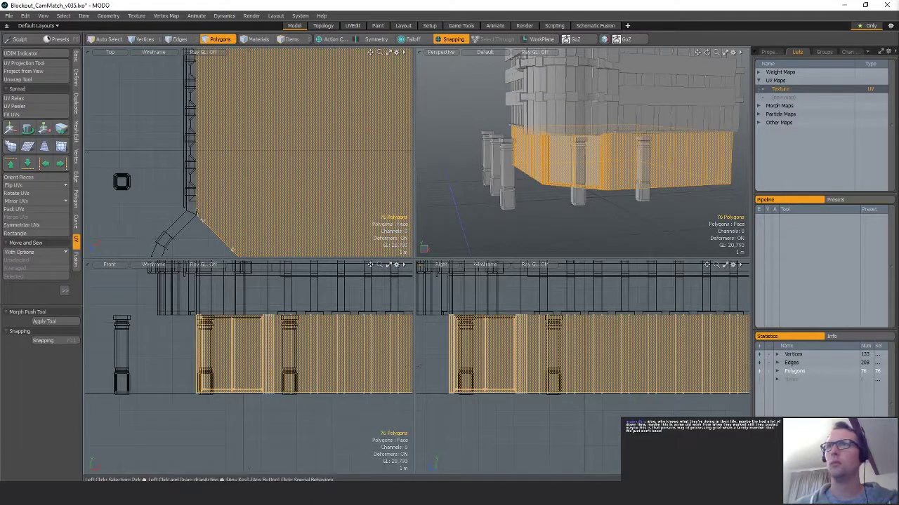
# Clear the selection and show the entrance canopy above the pillars together with the rest of the building.
pyautogui.scroll(-3, 642, 204)
pyautogui.click(642, 219)
pyautogui.keyDown('alt'); pyautogui.moveTo(642, 219); pyautogui.dragTo(608, 195); pyautogui.keyUp('alt')
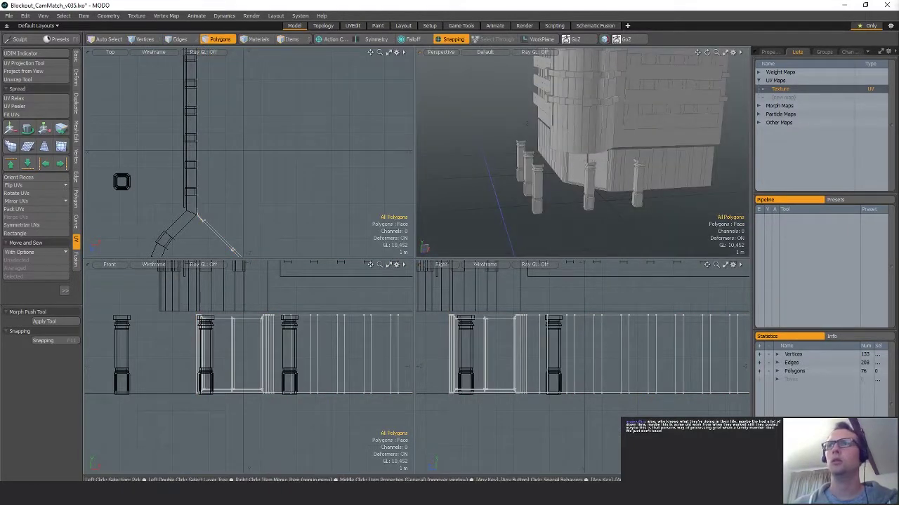
pyautogui.hotkey('ctrl', 'z')
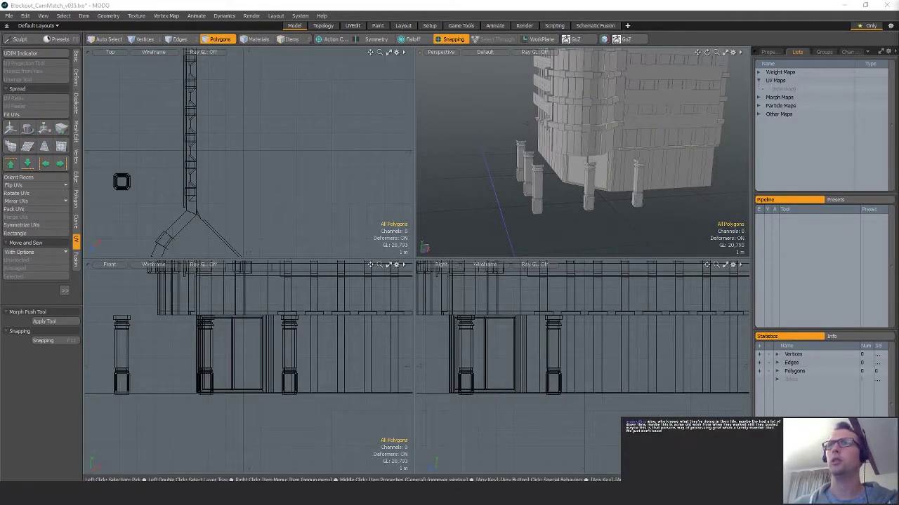
pyautogui.hotkey('ctrl', 'z')
pyautogui.hotkey('ctrl', 'v')
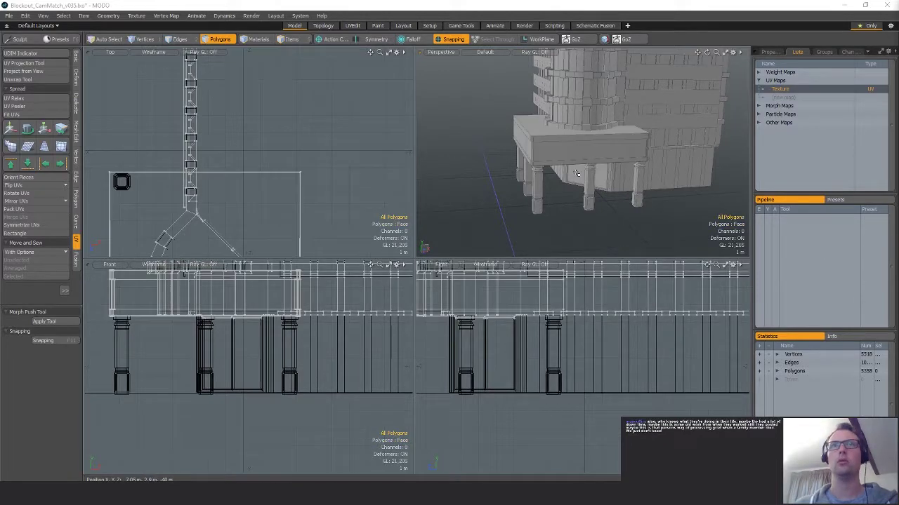
pyautogui.keyDown('alt'); pyautogui.moveTo(593, 175); pyautogui.dragTo(608, 179); pyautogui.keyUp('alt')
# Add a unit cube in a new mesh and move it into the footprint of the entrance canopy.
pyautogui.press('n')
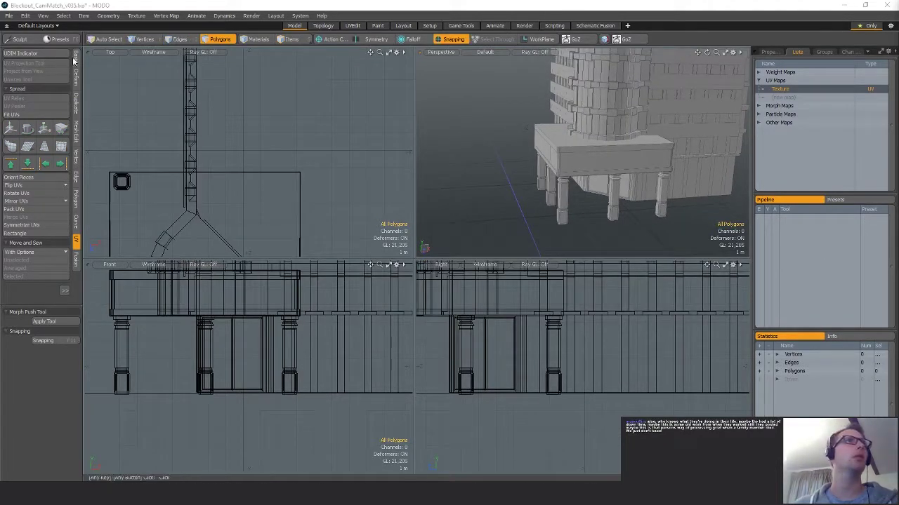
pyautogui.click(75, 59)
pyautogui.keyDown('shift'); pyautogui.click(11, 58); pyautogui.keyUp('shift')
pyautogui.scroll(-8, 124, 184)
pyautogui.keyDown('alt'); pyautogui.keyDown('shift'); pyautogui.moveTo(124, 185); pyautogui.dragTo(134, 105); pyautogui.keyUp('shift'); pyautogui.keyUp('alt')
pyautogui.press('w')
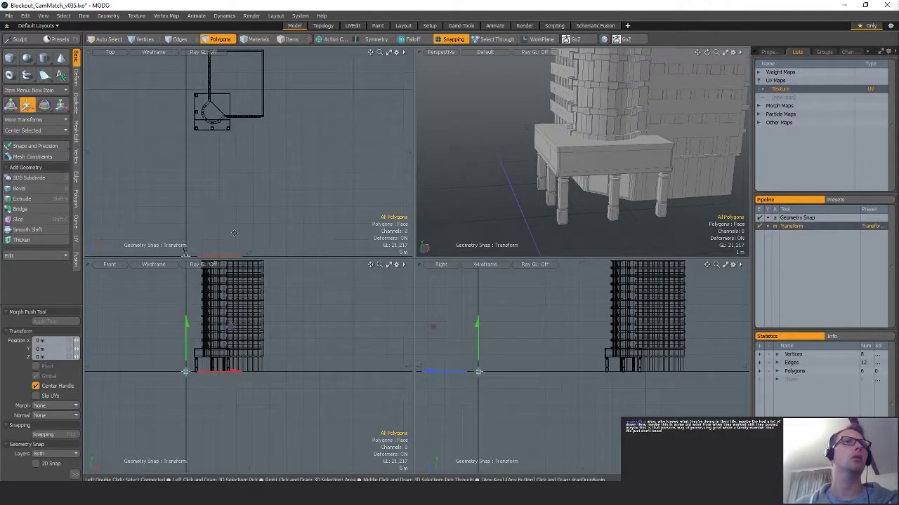
pyautogui.moveTo(233, 232); pyautogui.dragTo(256, 90)
pyautogui.hotkey('shift', 'a')
pyautogui.press('x')
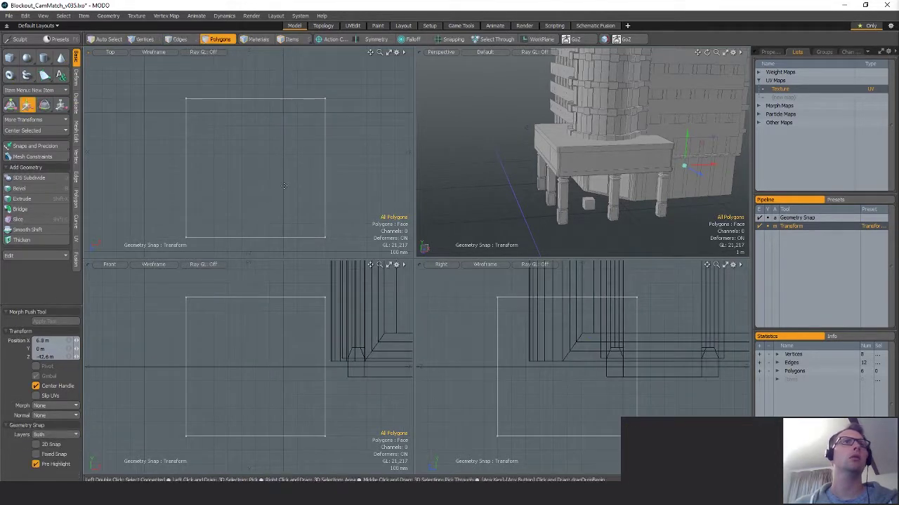
# Scale the cube up uniformly and line its outer side up with the edge of the canopy.
pyautogui.scroll(-3, 283, 185)
pyautogui.press('r')
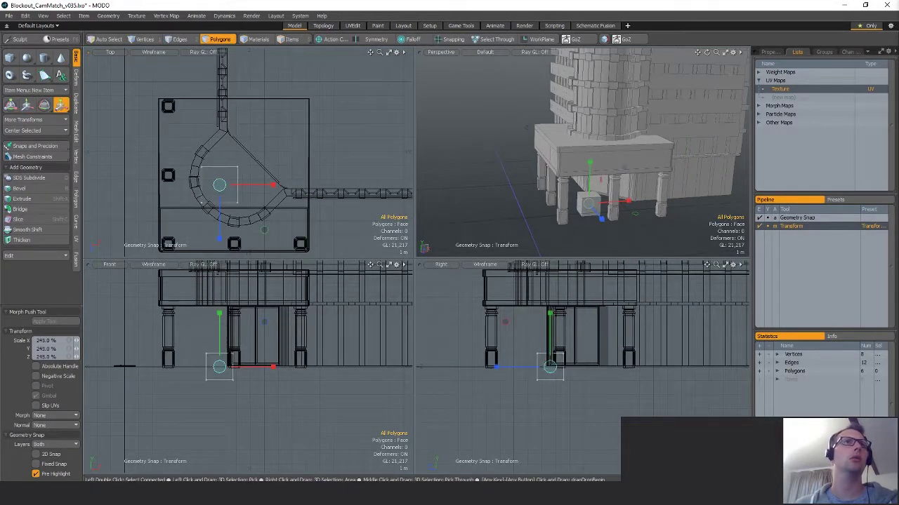
pyautogui.moveTo(219, 204); pyautogui.dragTo(233, 210)
pyautogui.keyDown('alt'); pyautogui.keyDown('shift'); pyautogui.moveTo(233, 210); pyautogui.dragTo(240, 181); pyautogui.keyUp('shift'); pyautogui.keyUp('alt')
pyautogui.press('w')
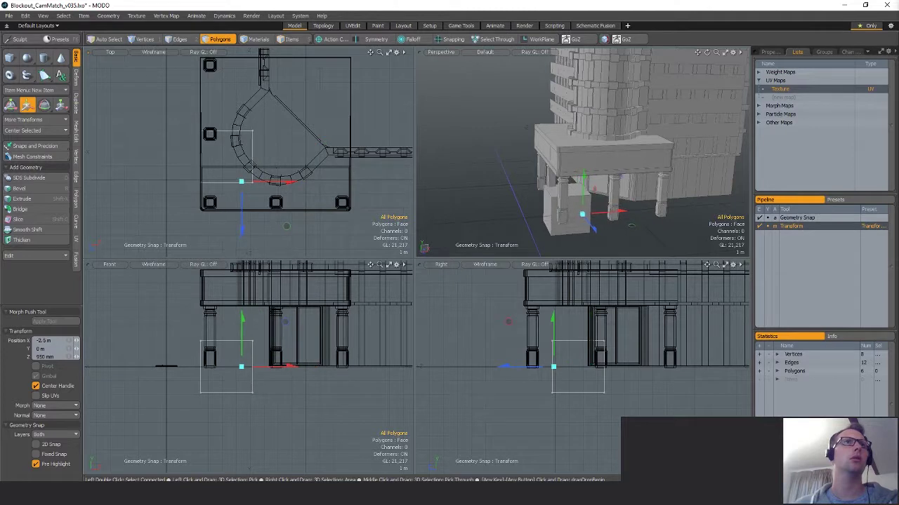
# Stretch the cube by moving its side and front vertices out to the canopy's matching edges.
pyautogui.press('1')
pyautogui.moveTo(338, 157); pyautogui.dragTo(382, 158)
pyautogui.press('space')
pyautogui.moveTo(379, 164); pyautogui.dragTo(158, 209, button='right')
pyautogui.press('w')
pyautogui.moveTo(276, 212); pyautogui.dragTo(275, 238)
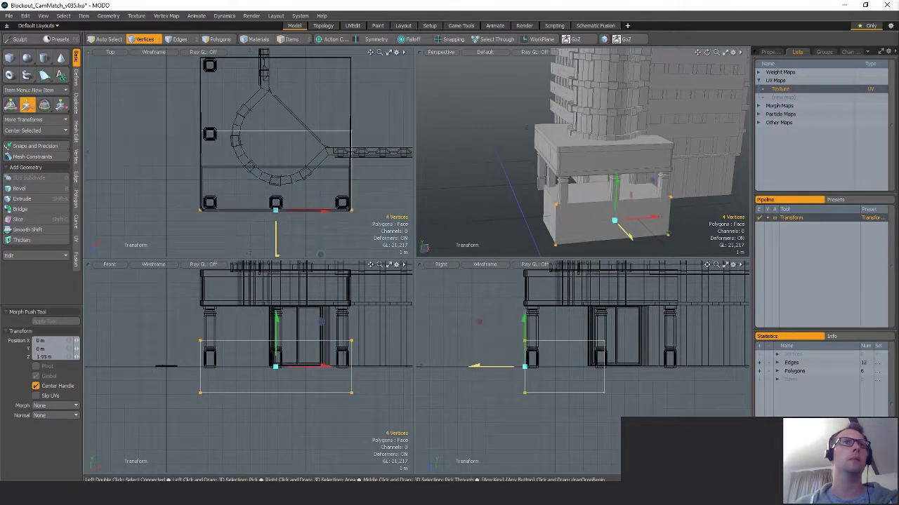
# Move the cube's four back vertices to the rear edge of the canopy.
pyautogui.press('space')
pyautogui.moveTo(413, 91); pyautogui.dragTo(95, 181, button='right')
pyautogui.keyDown('alt'); pyautogui.keyDown('shift'); pyautogui.moveTo(276, 178); pyautogui.dragTo(279, 151); pyautogui.keyUp('shift'); pyautogui.keyUp('alt')
pyautogui.press('w')
pyautogui.press('space')
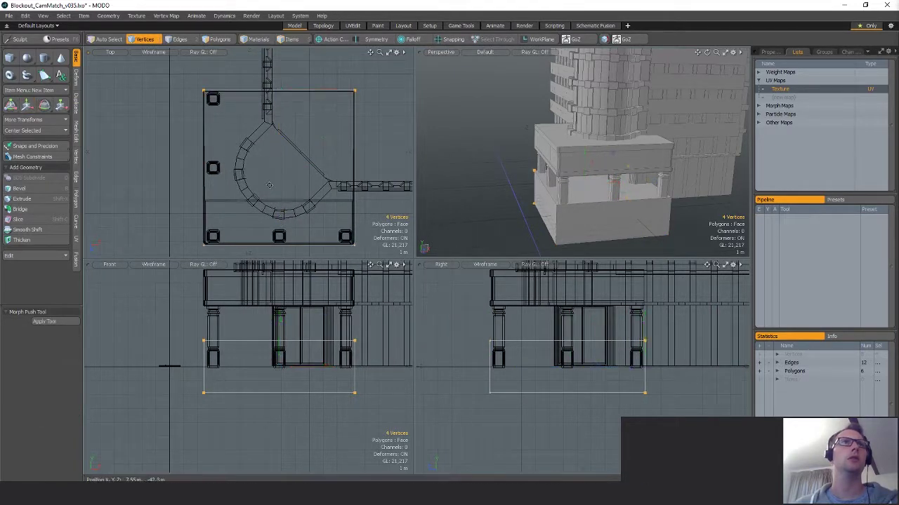
# Raise the whole box until its upper face lines up with the canopy, about 5.95 m up.
pyautogui.keyDown('alt'); pyautogui.moveTo(210, 247); pyautogui.dragTo(217, 199); pyautogui.keyUp('alt')
pyautogui.scroll(3, 217, 199)
pyautogui.scroll(-5, 139, 346)
pyautogui.keyDown('alt'); pyautogui.moveTo(139, 346); pyautogui.dragTo(211, 361); pyautogui.keyUp('alt')
pyautogui.press('space')
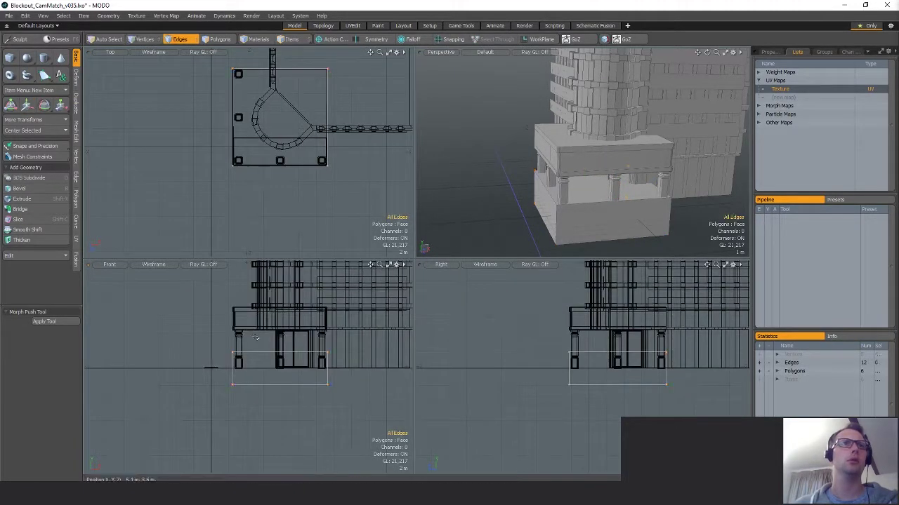
pyautogui.press('w')
pyautogui.scroll(4, 251, 325)
pyautogui.moveTo(313, 363); pyautogui.dragTo(313, 290)
pyautogui.moveTo(609, 364); pyautogui.dragTo(610, 277)
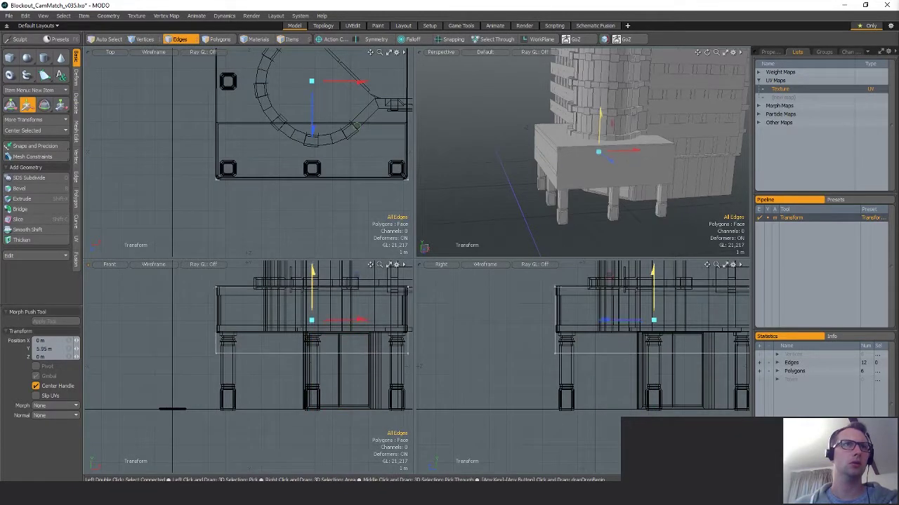
# Select the box's four lower edges and raise them about 1.1 m to the canopy's underside.
pyautogui.press('space')
pyautogui.moveTo(280, 313)
pyautogui.mouseDown(button='right')
pyautogui.moveTo(479, 369)
pyautogui.moveTo(478, 351)
pyautogui.mouseUp(button='right')
pyautogui.press('w')
pyautogui.scroll(4, 275, 338)
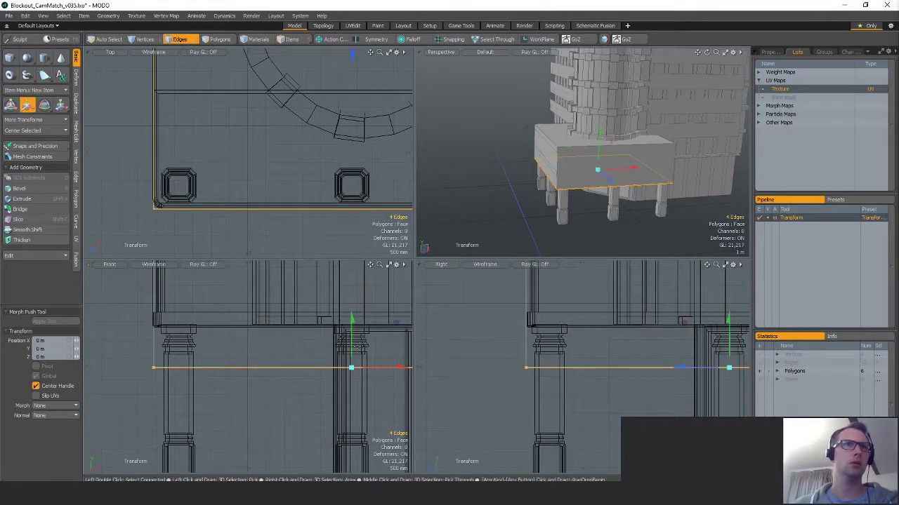
pyautogui.moveTo(351, 320); pyautogui.dragTo(352, 278)
pyautogui.scroll(-3, 277, 328)
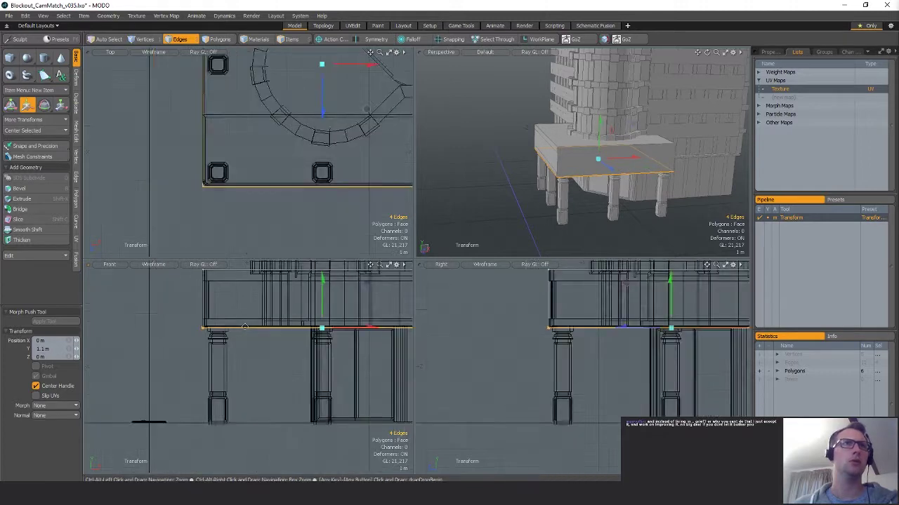
pyautogui.keyDown('alt'); pyautogui.moveTo(277, 328); pyautogui.dragTo(287, 383); pyautogui.keyUp('alt')
# Loop Slice the box's side polygons horizontally with a count of 2.
pyautogui.press('space')
pyautogui.press('3')
pyautogui.hotkey('alt', 'c')
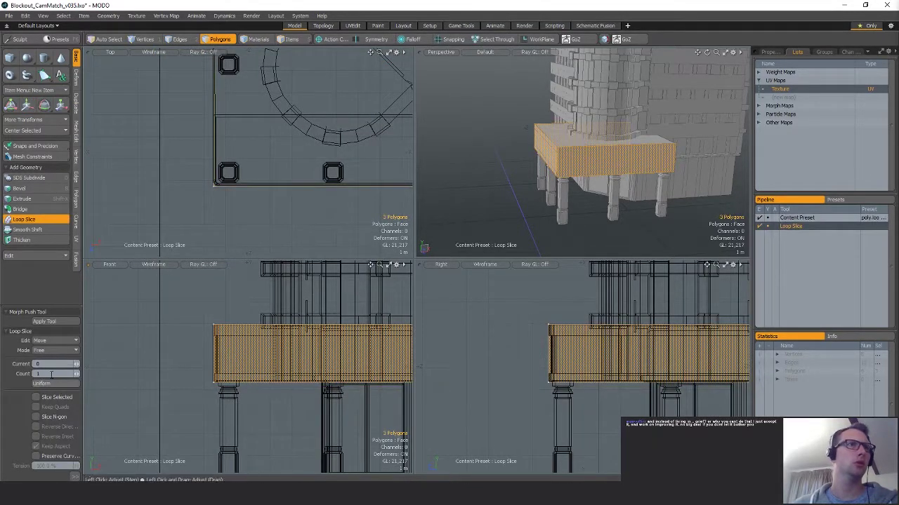
pyautogui.click(51, 375)
pyautogui.click(433, 320)
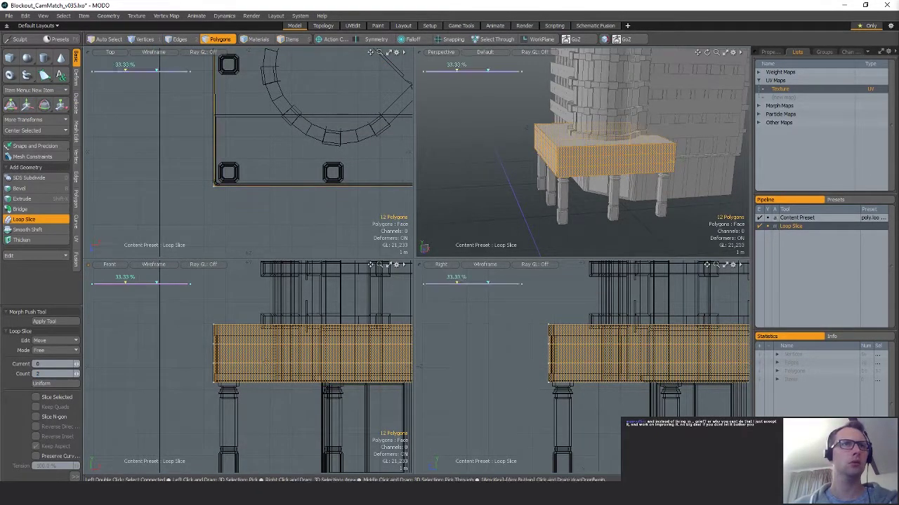
pyautogui.press('space')
# Select both new horizontal edge loops and scale them apart vertically toward the box's upper and lower edges.
pyautogui.press('space')
pyautogui.press('space')
pyautogui.click(237, 345)
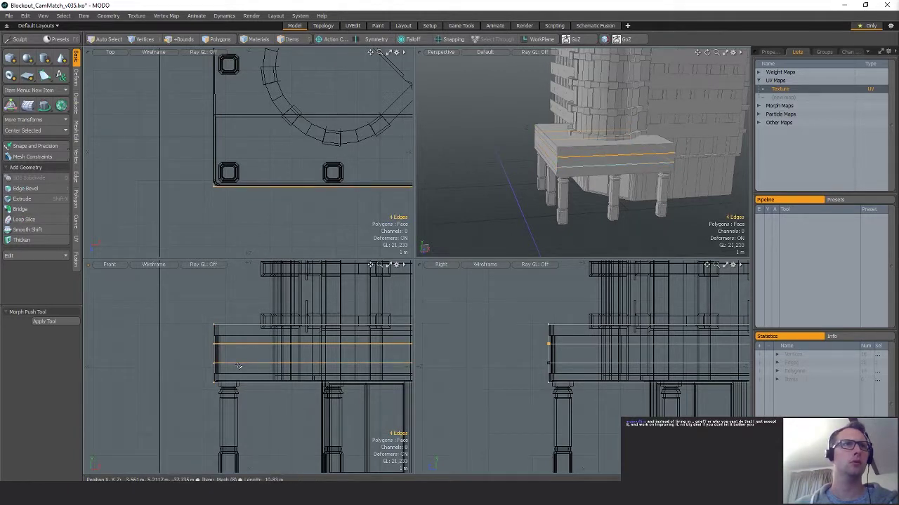
pyautogui.press('y')
pyautogui.moveTo(332, 299); pyautogui.dragTo(333, 263)
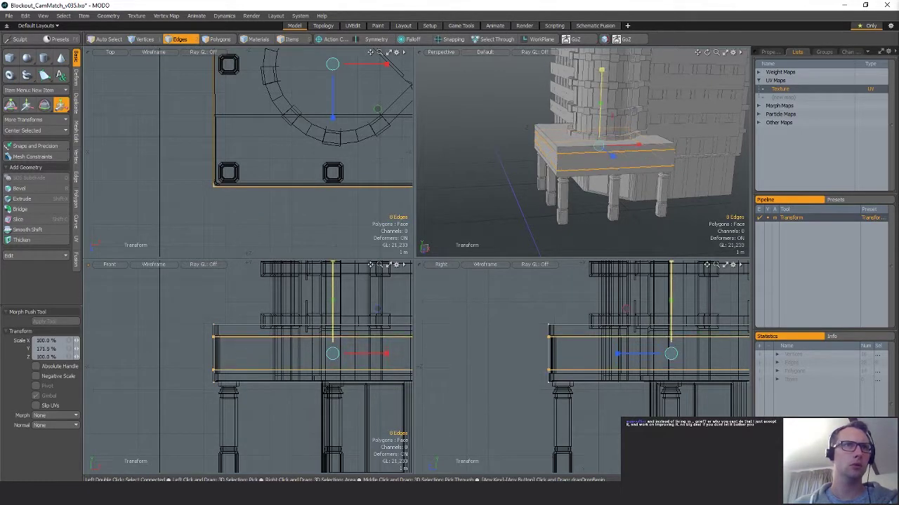
pyautogui.press('space')
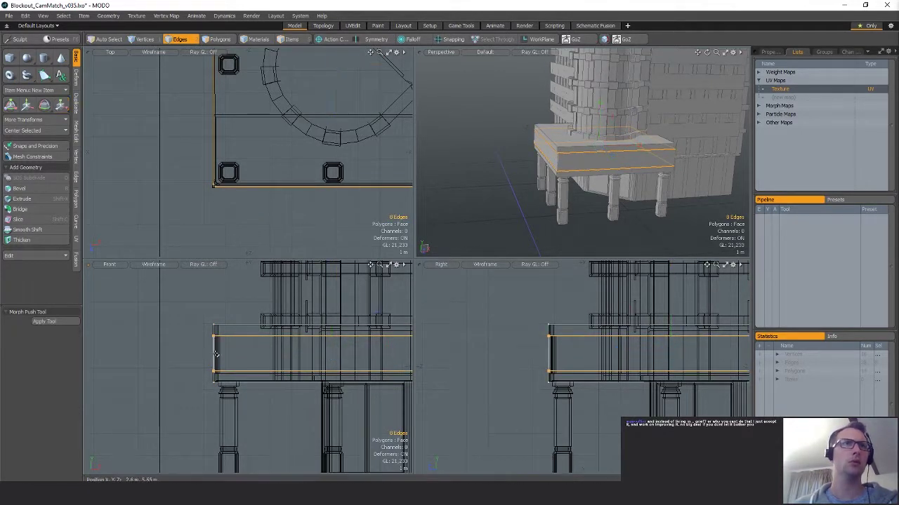
# Select only the lower edge loop of the box and move it slightly down.
pyautogui.doubleClick(235, 372)
pyautogui.press('y')
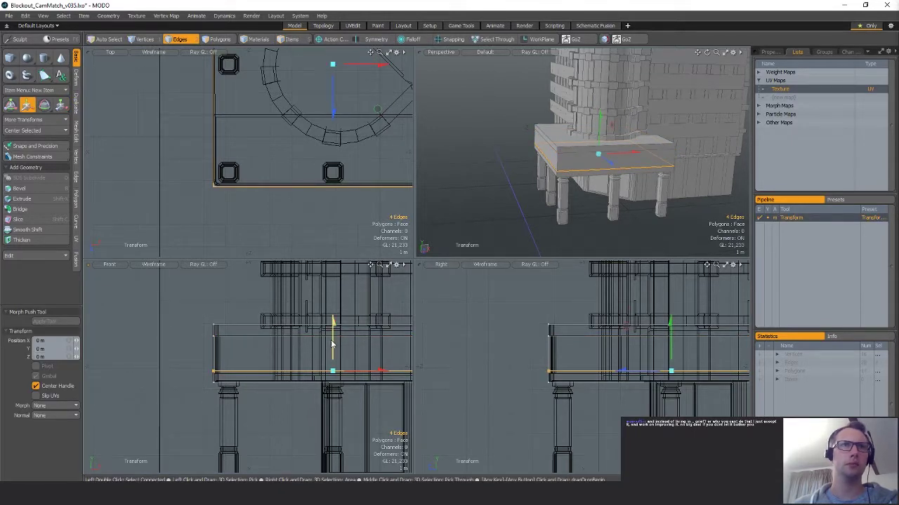
pyautogui.moveTo(332, 344); pyautogui.dragTo(332, 346)
pyautogui.press('space')
# Select the middle band of side polygons on the canopy box and try extruding it.
pyautogui.press('3')
pyautogui.moveTo(209, 352); pyautogui.dragTo(238, 353, button='middle')
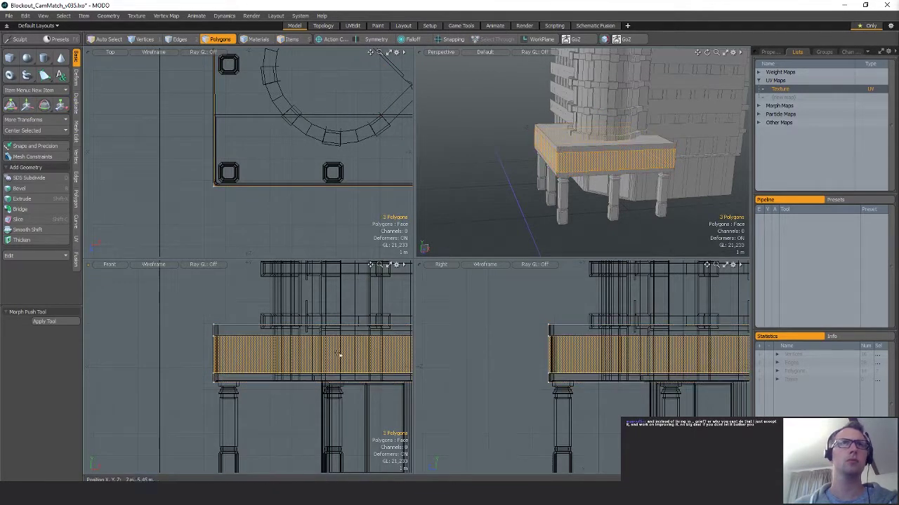
pyautogui.scroll(-5, 184, 188)
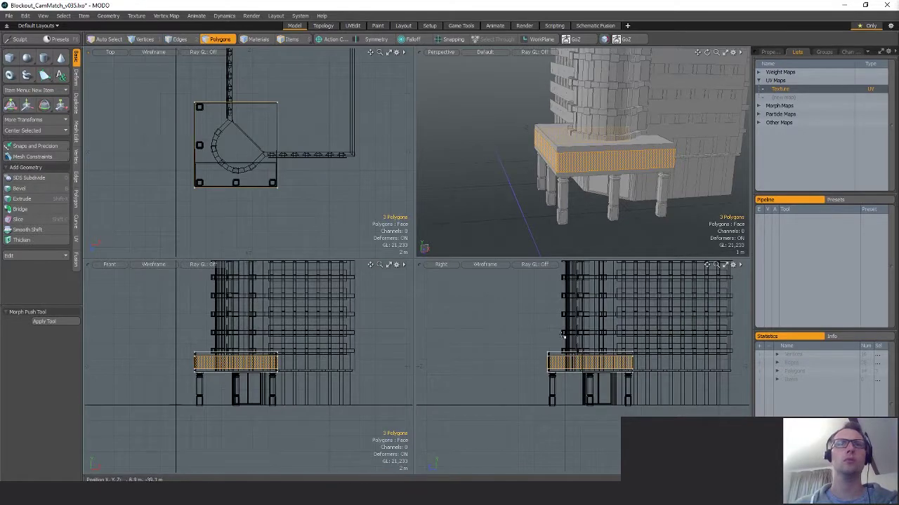
pyautogui.hotkey('ctrl', '3')
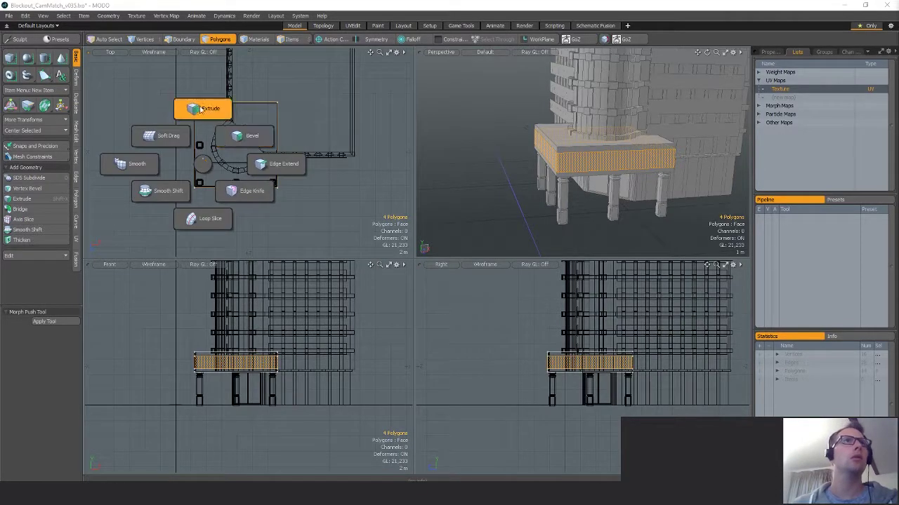
pyautogui.click(200, 108)
pyautogui.scroll(3, 227, 155)
pyautogui.click(227, 154)
pyautogui.press('r')
pyautogui.hotkey('ctrl', 'z')
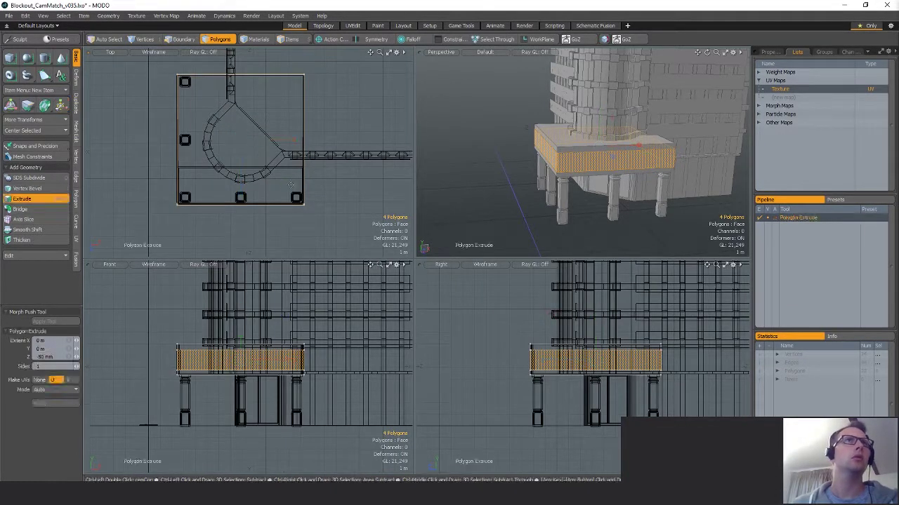
pyautogui.hotkey('ctrl', 'z')
pyautogui.hotkey('shift', 'Up')
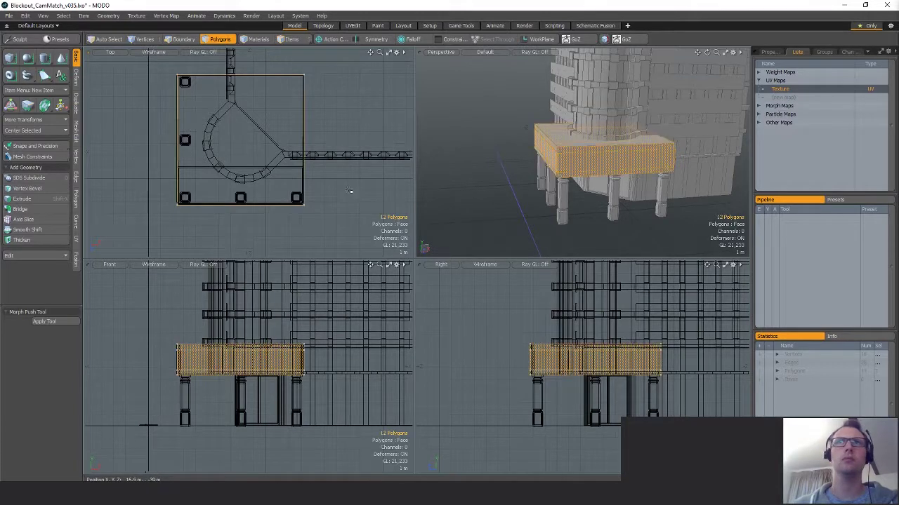
# Select the middle band's four polygons, extrude them and scale them inward horizontally to about 98 %.
pyautogui.moveTo(551, 160); pyautogui.dragTo(576, 162)
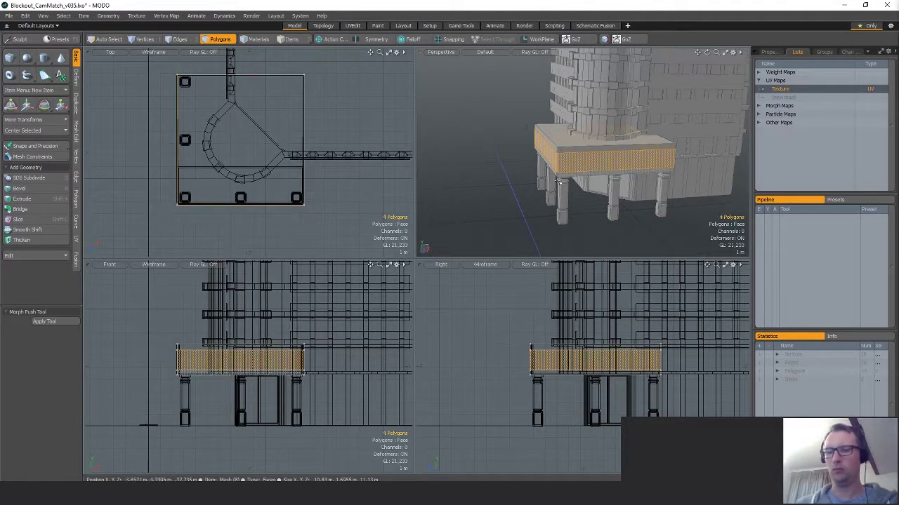
pyautogui.hotkey('ctrl', '1')
pyautogui.click(506, 140)
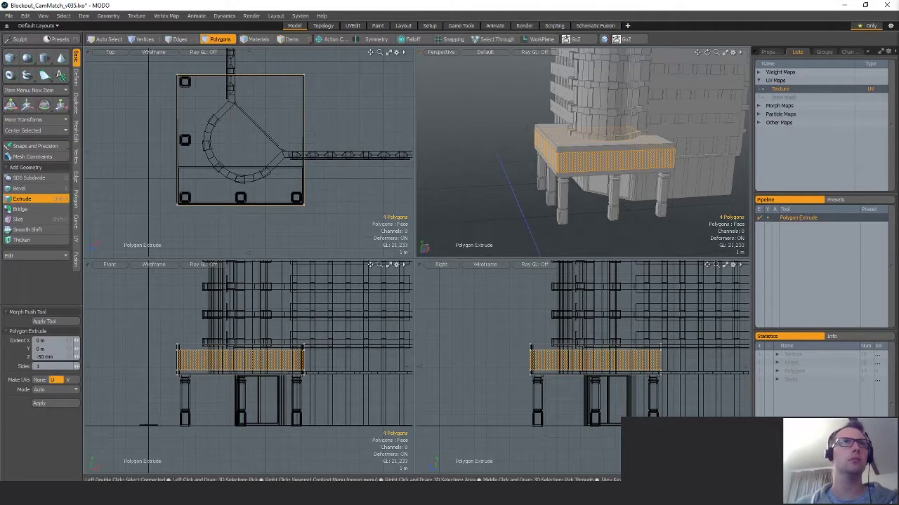
pyautogui.press('y')
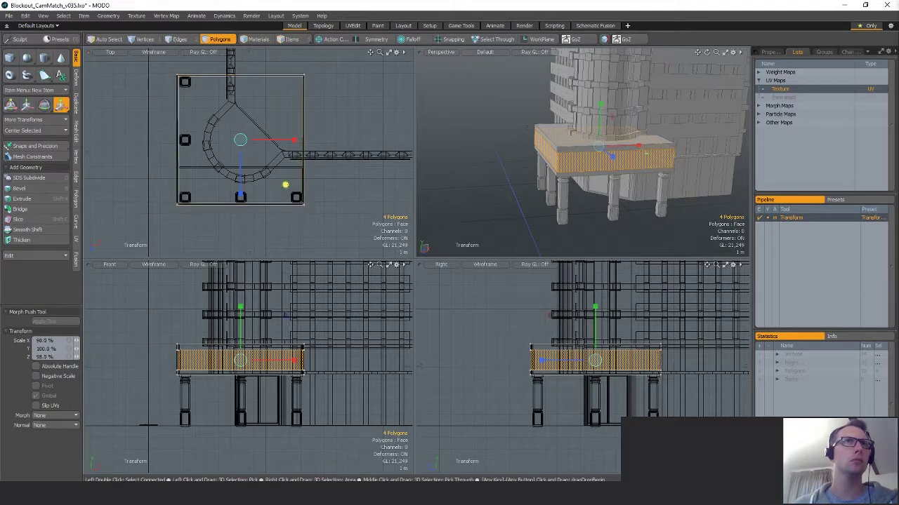
pyautogui.press('q')
pyautogui.hotkey('shift', 'Up')
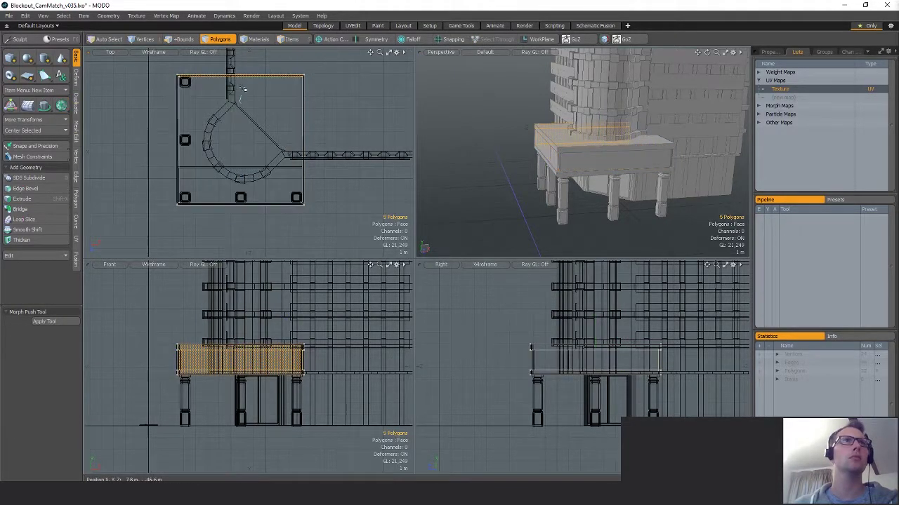
pyautogui.hotkey('ctrl', 'z')
pyautogui.hotkey('ctrl', 'z')
pyautogui.hotkey('ctrl', 'z')
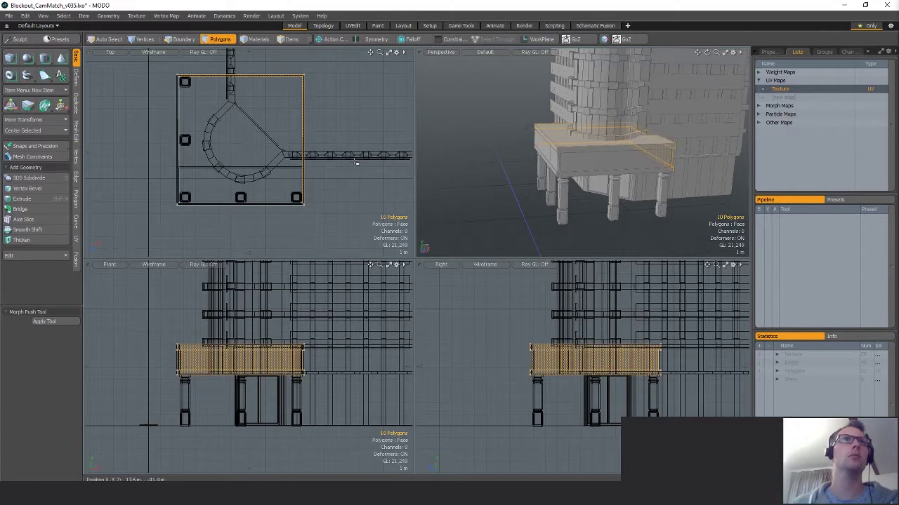
# Select the vertical edges at all four corners of the canopy box.
pyautogui.keyDown('alt'); pyautogui.moveTo(207, 203); pyautogui.dragTo(224, 210); pyautogui.keyUp('alt')
pyautogui.press('2')
pyautogui.scroll(4, 223, 211)
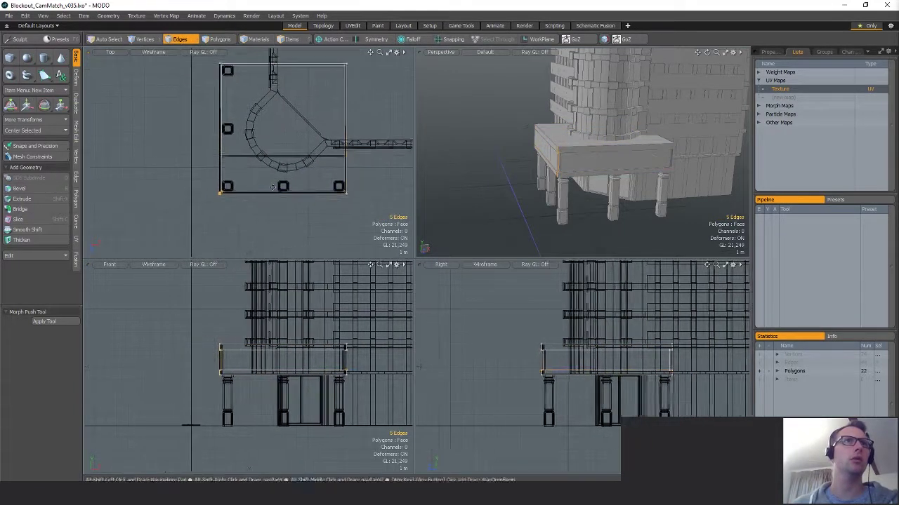
pyautogui.keyDown('alt'); pyautogui.moveTo(294, 187); pyautogui.dragTo(269, 247); pyautogui.keyUp('alt')
pyautogui.keyDown('shift'); pyautogui.moveTo(240, 165); pyautogui.dragTo(122, 110, button='right'); pyautogui.keyUp('shift')
pyautogui.scroll(-4, 212, 144)
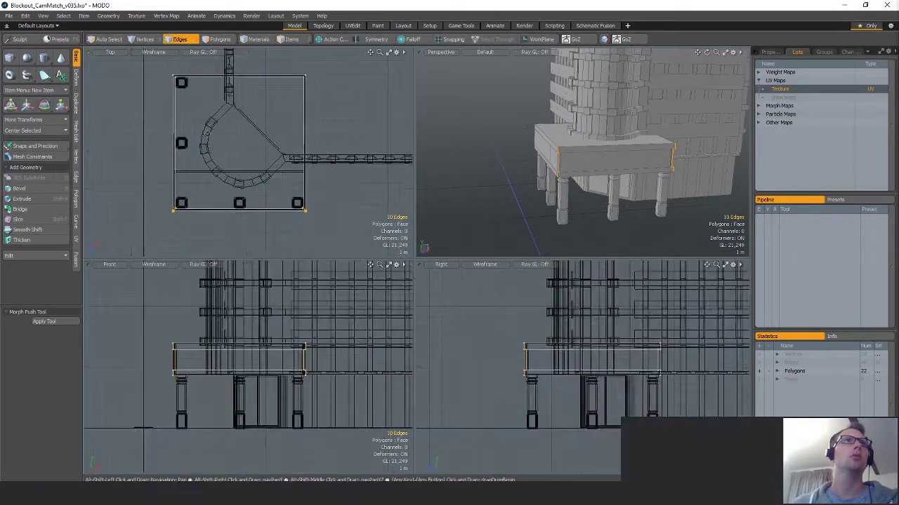
# Bevel the corner edges by about 215 mm with a reduced round level and clear the selection.
pyautogui.keyDown('ctrl'); pyautogui.keyDown('alt'); pyautogui.moveTo(216, 219); pyautogui.dragTo(296, 167); pyautogui.keyUp('alt'); pyautogui.keyUp('ctrl')
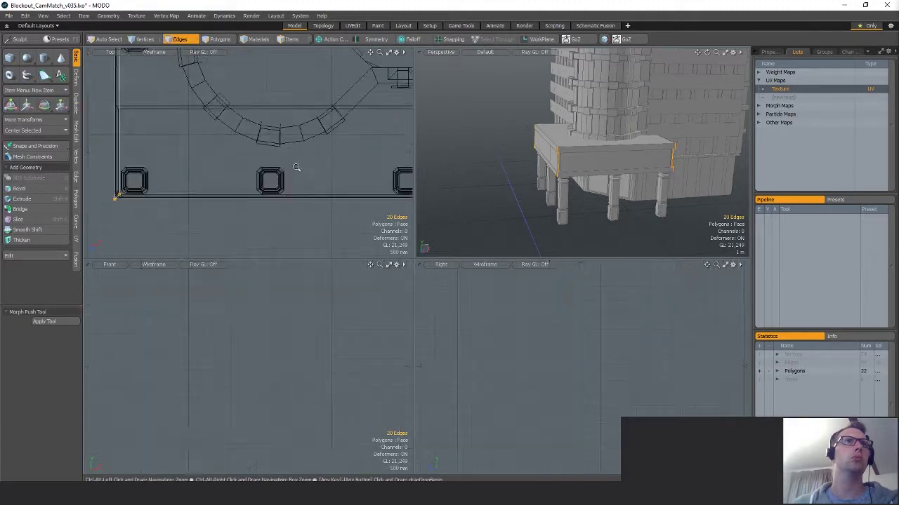
pyautogui.press('b')
pyautogui.keyDown('alt'); pyautogui.moveTo(160, 208); pyautogui.dragTo(243, 206); pyautogui.keyUp('alt')
pyautogui.scroll(2, 243, 207)
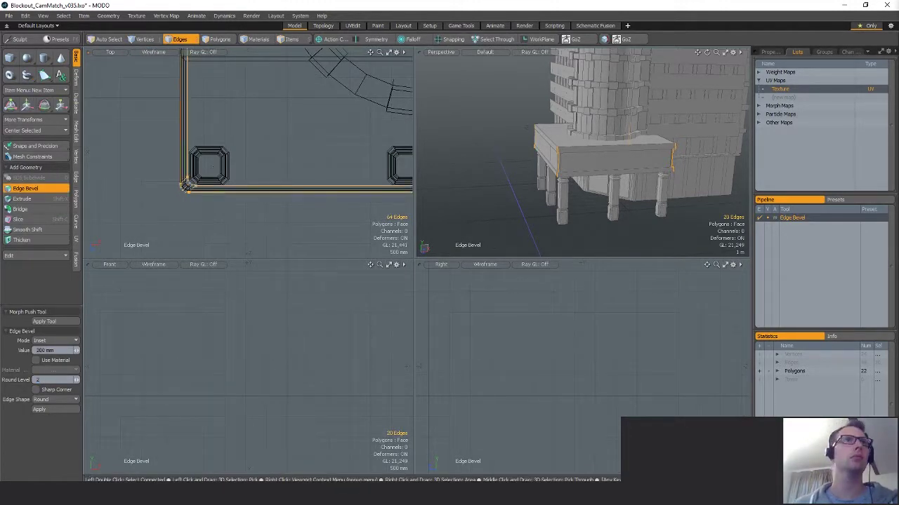
pyautogui.moveTo(186, 185); pyautogui.dragTo(187, 181)
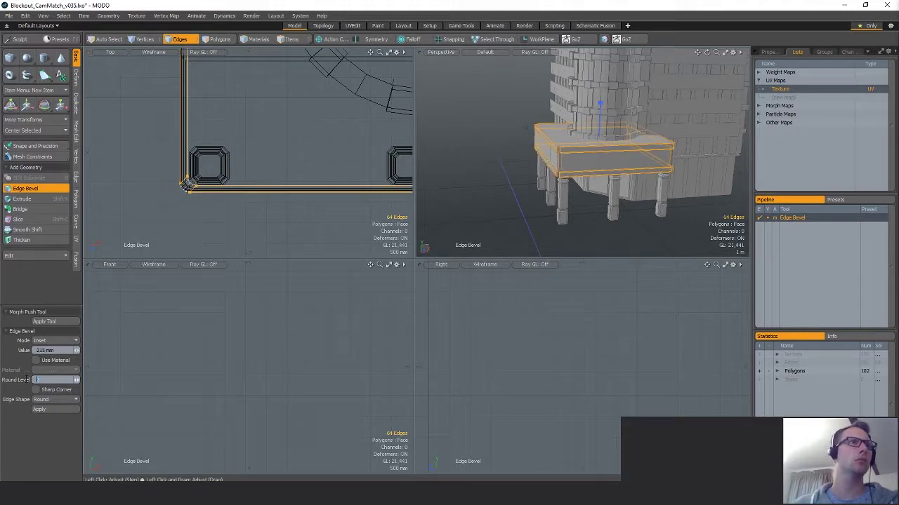
pyautogui.press('q')
pyautogui.click(188, 234)
pyautogui.scroll(-7, 188, 234)
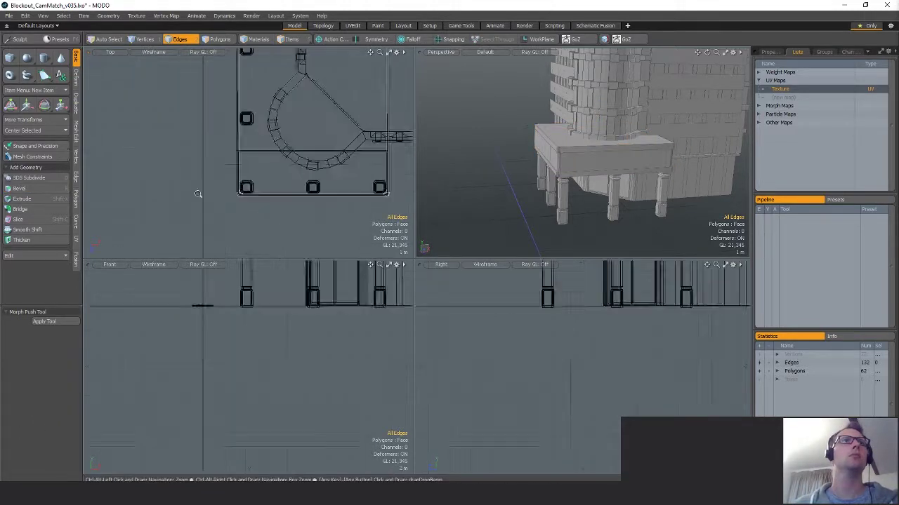
# Activate the merged facade mesh above the ground floor and prepare it for edge editing.
pyautogui.keyDown('alt'); pyautogui.moveTo(652, 193); pyautogui.dragTo(597, 150); pyautogui.keyUp('alt')
pyautogui.press('5')
pyautogui.click(632, 163)
pyautogui.press('2')
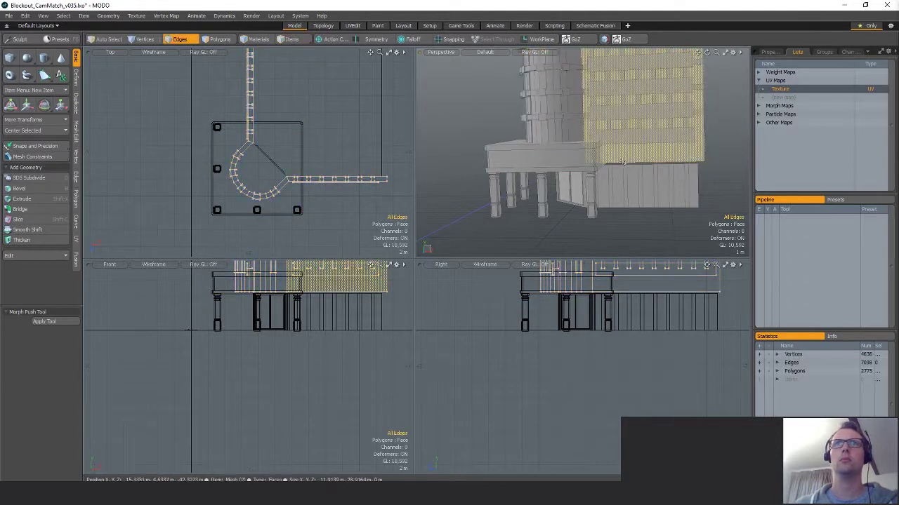
pyautogui.press('space')
pyautogui.press('space')
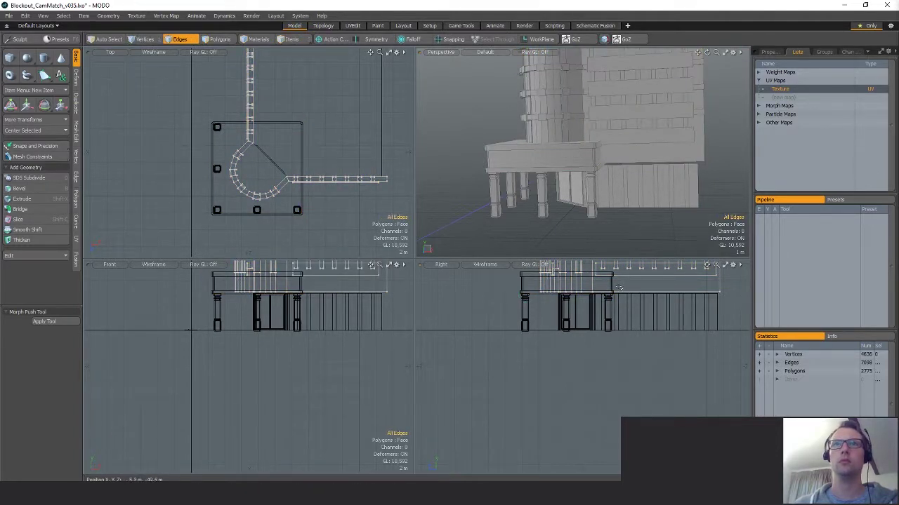
# Extend the facade's two lower edges straight down by about 4.2 m to form new ground-floor walls.
pyautogui.keyDown('ctrl'); pyautogui.keyDown('alt'); pyautogui.keyDown('shift'); pyautogui.rightClick(548, 337); pyautogui.keyUp('shift'); pyautogui.keyUp('alt'); pyautogui.keyUp('ctrl')
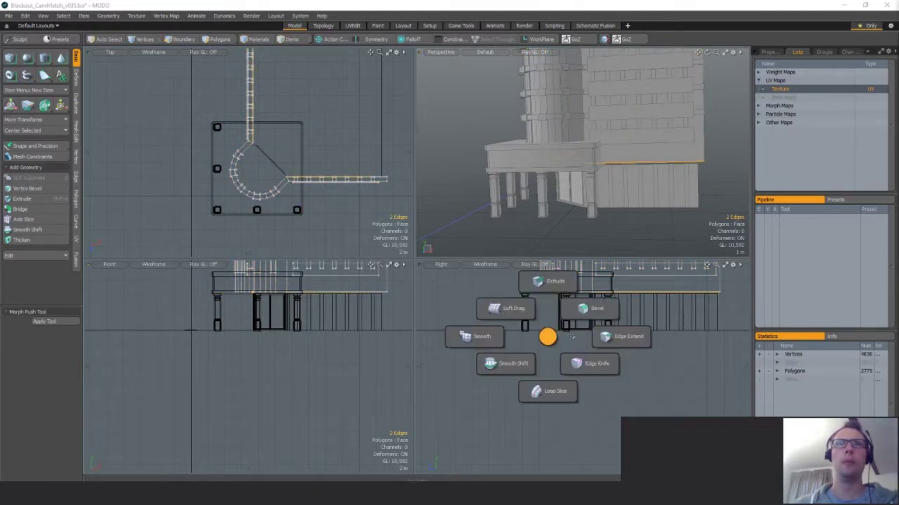
pyautogui.click(608, 341)
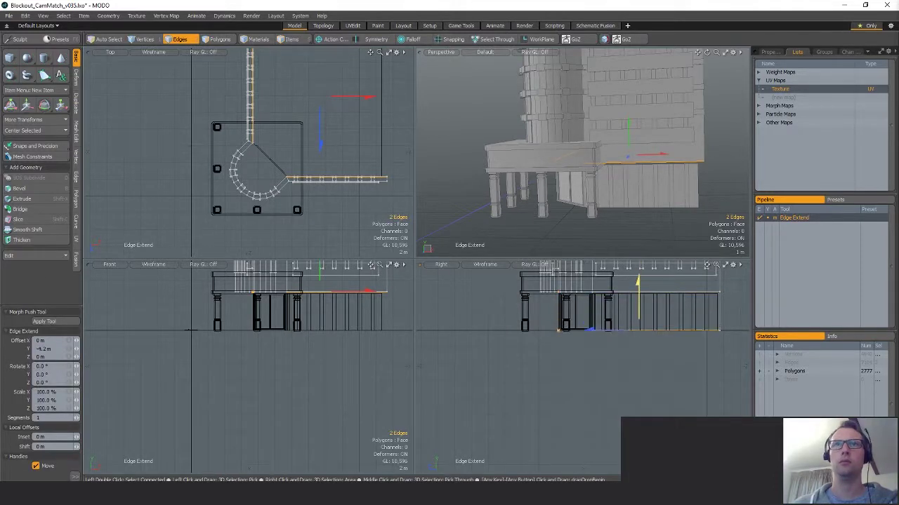
pyautogui.moveTo(639, 314); pyautogui.dragTo(639, 315)
pyautogui.press('Escape')
pyautogui.press('Escape')
# Bridge the two vertical edges at the inner ends of the ground-floor walls with one segment to close the corner.
pyautogui.keyDown('alt'); pyautogui.moveTo(612, 153); pyautogui.dragTo(572, 184); pyautogui.keyUp('alt')
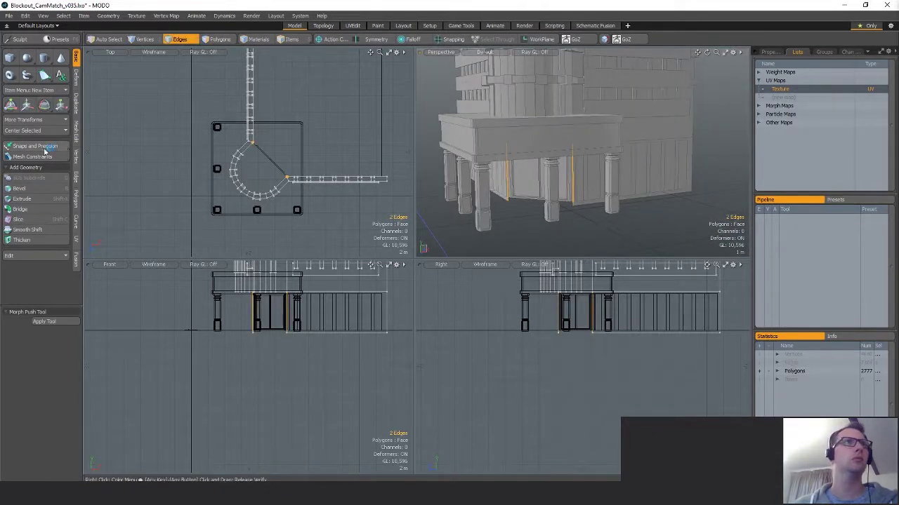
pyautogui.click(76, 178)
pyautogui.click(30, 108)
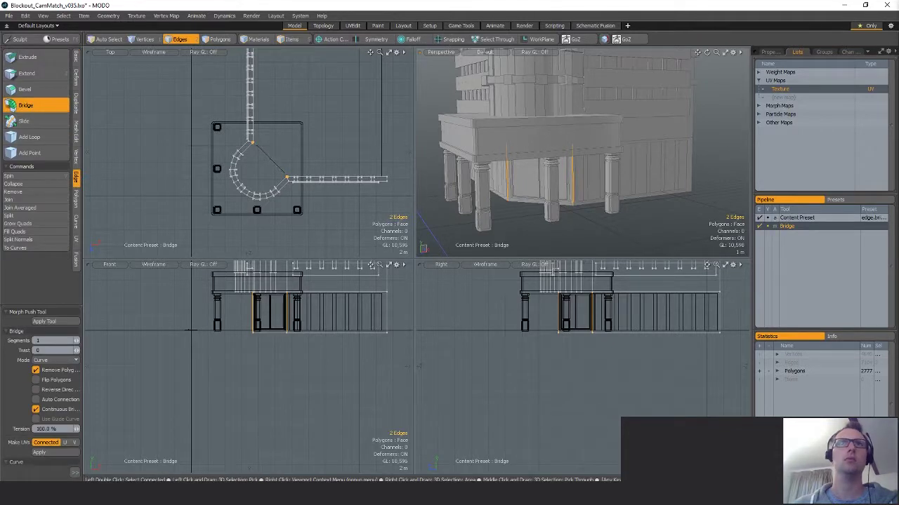
pyautogui.press('Escape')
pyautogui.keyDown('alt'); pyautogui.moveTo(655, 224); pyautogui.dragTo(821, 261); pyautogui.keyUp('alt')
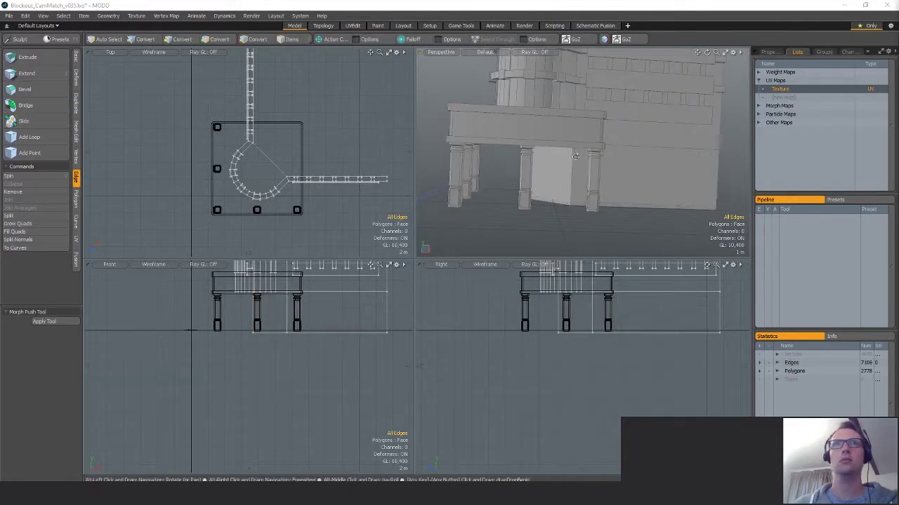
# Select all polygons of the canopy box and open its Texture UV map for editing.
pyautogui.keyDown('alt'); pyautogui.moveTo(583, 155); pyautogui.dragTo(565, 151); pyautogui.keyUp('alt')
pyautogui.keyDown('ctrl'); pyautogui.keyDown('alt'); pyautogui.moveTo(565, 150); pyautogui.dragTo(534, 150); pyautogui.keyUp('alt'); pyautogui.keyUp('ctrl')
pyautogui.keyDown('alt'); pyautogui.keyDown('shift'); pyautogui.moveTo(597, 141); pyautogui.dragTo(618, 151); pyautogui.keyUp('shift'); pyautogui.keyUp('alt')
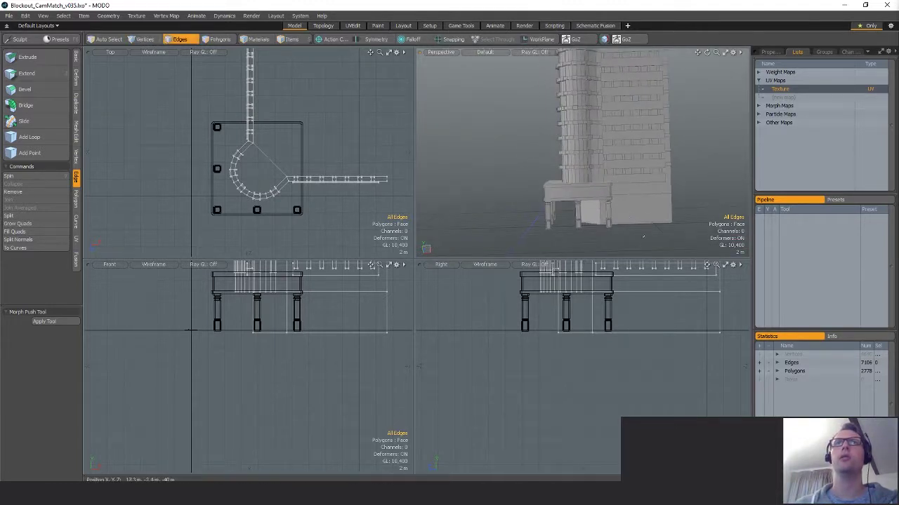
pyautogui.keyDown('alt'); pyautogui.moveTo(654, 250); pyautogui.dragTo(585, 170); pyautogui.keyUp('alt')
pyautogui.press('3')
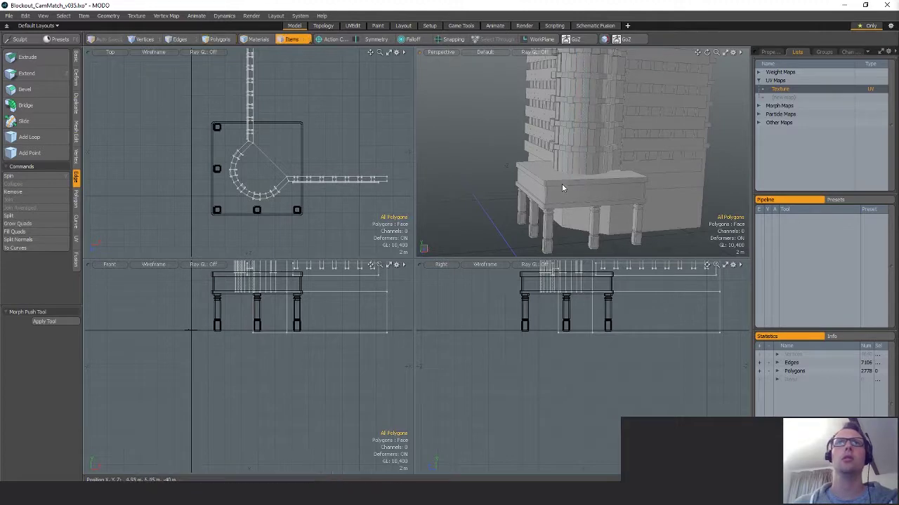
pyautogui.click(556, 181)
pyautogui.doubleClick(556, 181)
pyautogui.keyDown('alt'); pyautogui.moveTo(725, 105); pyautogui.dragTo(780, 95); pyautogui.keyUp('alt')
pyautogui.doubleClick(777, 90)
pyautogui.keyDown('alt'); pyautogui.moveTo(244, 236); pyautogui.dragTo(273, 238); pyautogui.keyUp('alt')
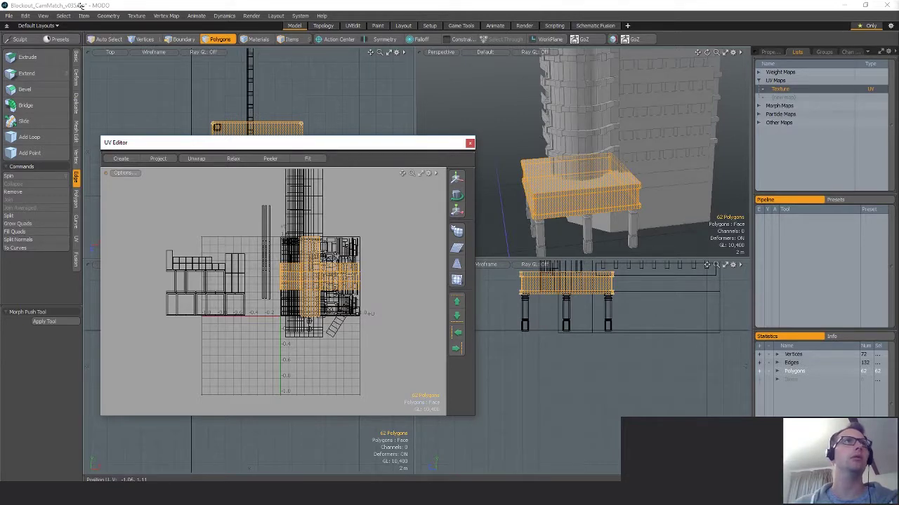
# Create new canopy UVs with an Atlas projection and move the islands clear of the existing layout.
pyautogui.click(76, 217)
pyautogui.click(24, 63)
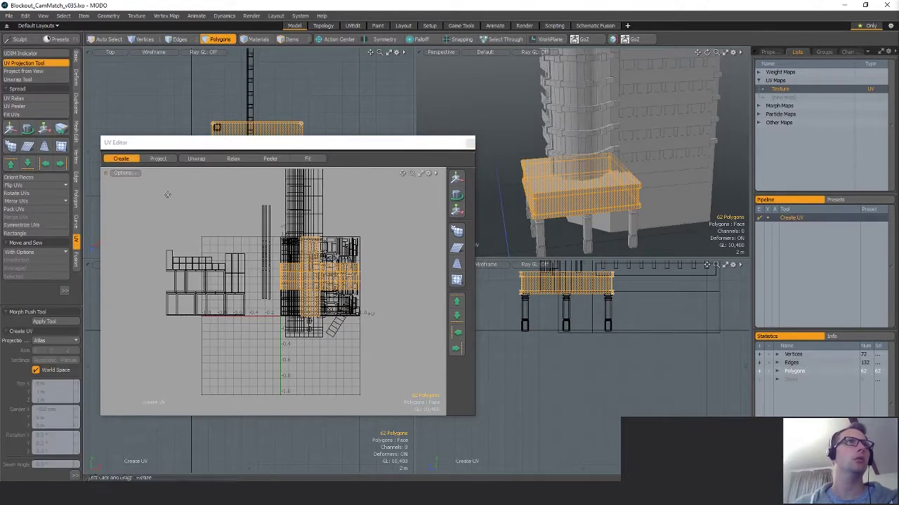
pyautogui.click(167, 194)
pyautogui.keyDown('ctrl'); pyautogui.keyDown('alt'); pyautogui.moveTo(231, 280); pyautogui.dragTo(464, 345); pyautogui.keyUp('alt'); pyautogui.keyUp('ctrl')
pyautogui.press('w')
pyautogui.keyDown('alt'); pyautogui.moveTo(351, 303); pyautogui.dragTo(232, 298); pyautogui.keyUp('alt')
pyautogui.keyDown('ctrl'); pyautogui.keyDown('alt'); pyautogui.moveTo(232, 299); pyautogui.dragTo(276, 298); pyautogui.keyUp('alt'); pyautogui.keyUp('ctrl')
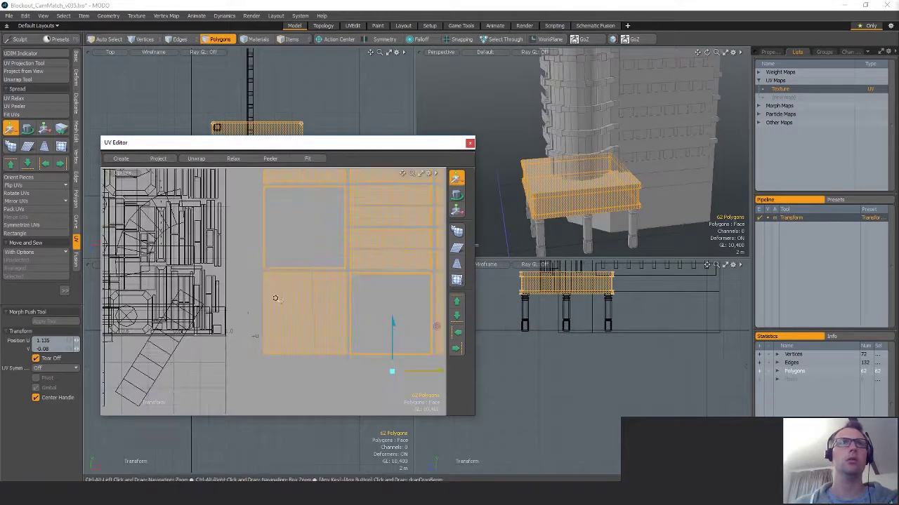
pyautogui.press('q')
# Move the UV island of one side of the canopy's middle band into the free space above the other islands.
pyautogui.keyDown('alt'); pyautogui.moveTo(391, 211); pyautogui.dragTo(289, 317); pyautogui.keyUp('alt')
pyautogui.doubleClick(247, 264)
pyautogui.press('w')
pyautogui.moveTo(324, 329); pyautogui.dragTo(344, 279)
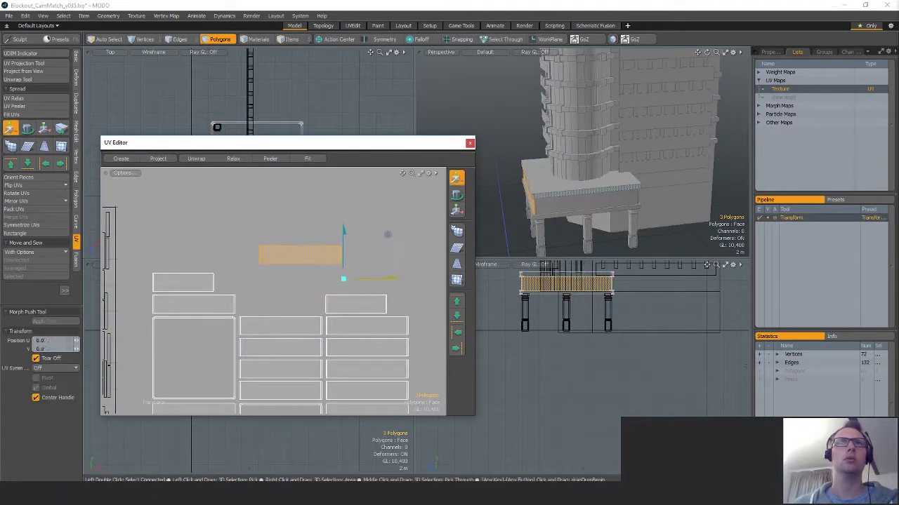
pyautogui.scroll(3, 334, 265)
pyautogui.press('q')
# Move and sew the end edges of the middle band's islands so its four sides form one continuous UV strip.
pyautogui.press('2')
pyautogui.moveTo(339, 243)
pyautogui.mouseDown()
pyautogui.moveTo(370, 242)
pyautogui.moveTo(305, 268)
pyautogui.mouseUp()
pyautogui.click(25, 276)
pyautogui.moveTo(302, 248); pyautogui.dragTo(307, 247)
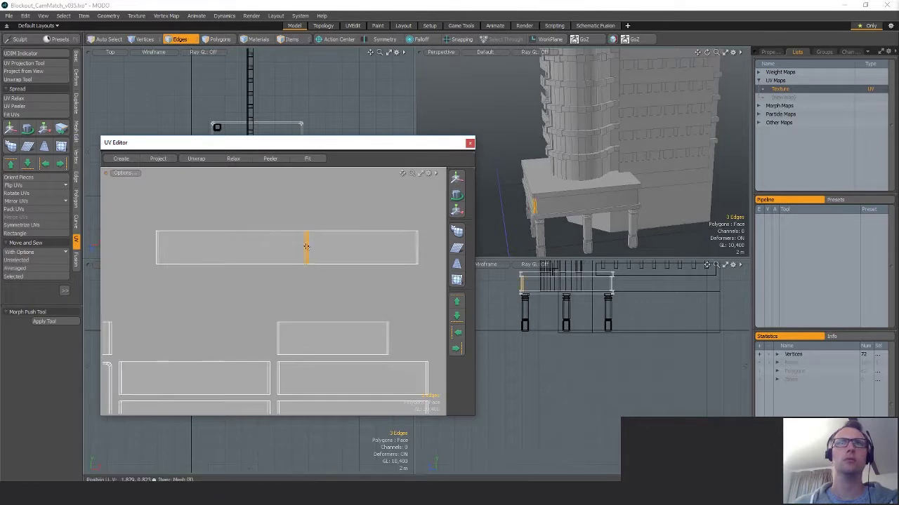
pyautogui.keyDown('alt'); pyautogui.keyDown('shift'); pyautogui.moveTo(398, 256); pyautogui.dragTo(343, 248); pyautogui.keyUp('shift'); pyautogui.keyUp('alt')
pyautogui.click(23, 277)
pyautogui.keyDown('alt'); pyautogui.keyDown('shift'); pyautogui.moveTo(171, 271); pyautogui.dragTo(341, 277); pyautogui.keyUp('shift'); pyautogui.keyUp('alt')
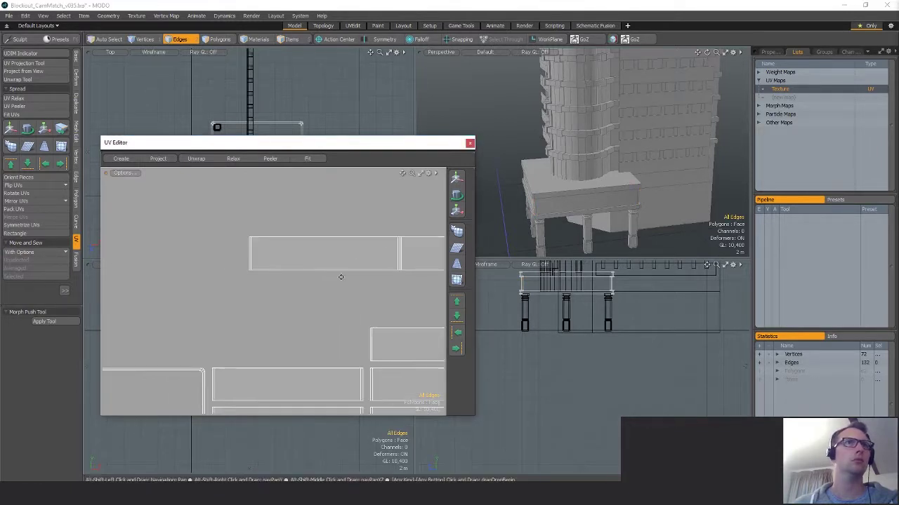
pyautogui.click(250, 256)
pyautogui.click(18, 272)
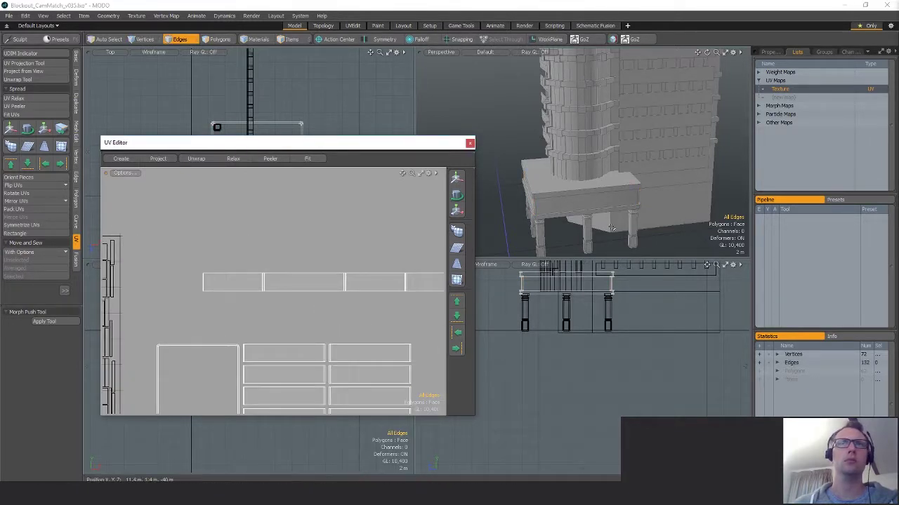
# Select a corner edge of the canopy's upper band and sew its two adjoining UV islands together.
pyautogui.click(533, 198)
pyautogui.keyDown('alt'); pyautogui.moveTo(266, 387); pyautogui.dragTo(290, 252); pyautogui.keyUp('alt')
pyautogui.scroll(2, 265, 307)
pyautogui.click(232, 292)
pyautogui.click(42, 278)
# Move the sewn upper-band UV strip up above the square islands.
pyautogui.press('3')
pyautogui.doubleClick(241, 292)
pyautogui.press('w')
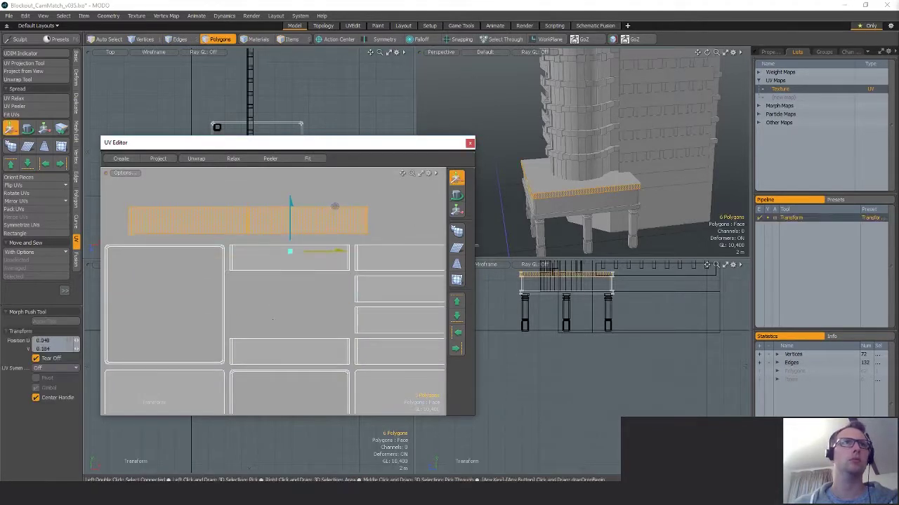
pyautogui.keyDown('alt'); pyautogui.moveTo(335, 206); pyautogui.dragTo(332, 247); pyautogui.keyUp('alt')
pyautogui.press('q')
# Sew the remaining upper-band islands onto both ends of its UV strip.
pyautogui.press('2')
pyautogui.click(365, 262)
pyautogui.click(20, 277)
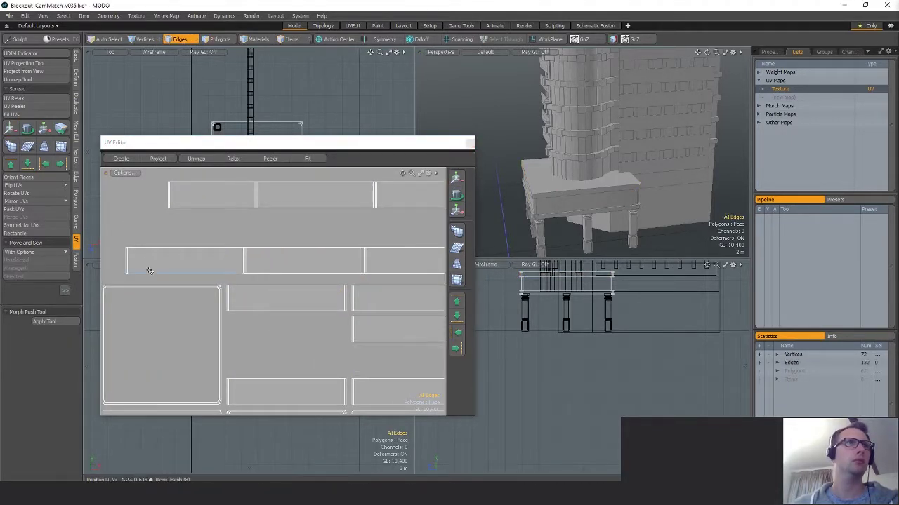
pyautogui.click(149, 271)
pyautogui.click(122, 264)
pyautogui.click(28, 272)
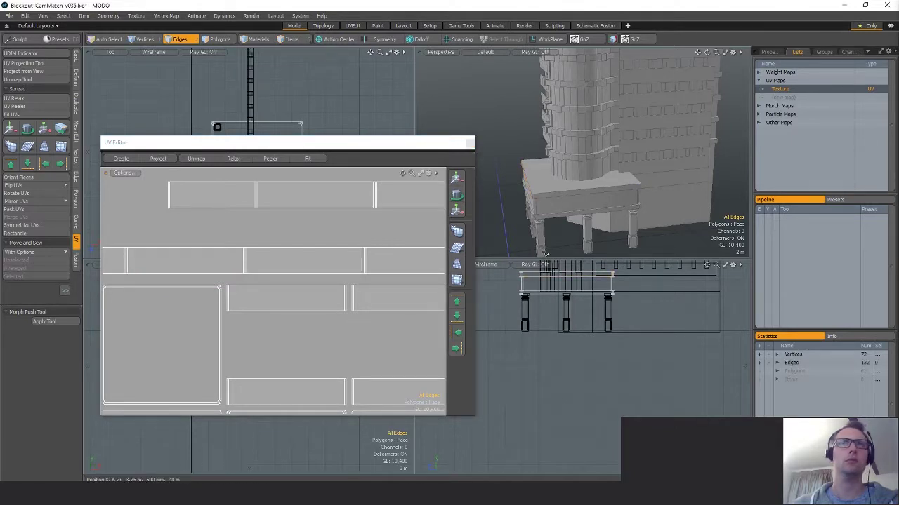
# Select a corner edge of the canopy's lower band and move and sew its two adjoining UV islands.
pyautogui.doubleClick(534, 219)
pyautogui.keyDown('alt'); pyautogui.keyDown('shift'); pyautogui.moveTo(340, 341); pyautogui.dragTo(311, 249); pyautogui.keyUp('shift'); pyautogui.keyUp('alt')
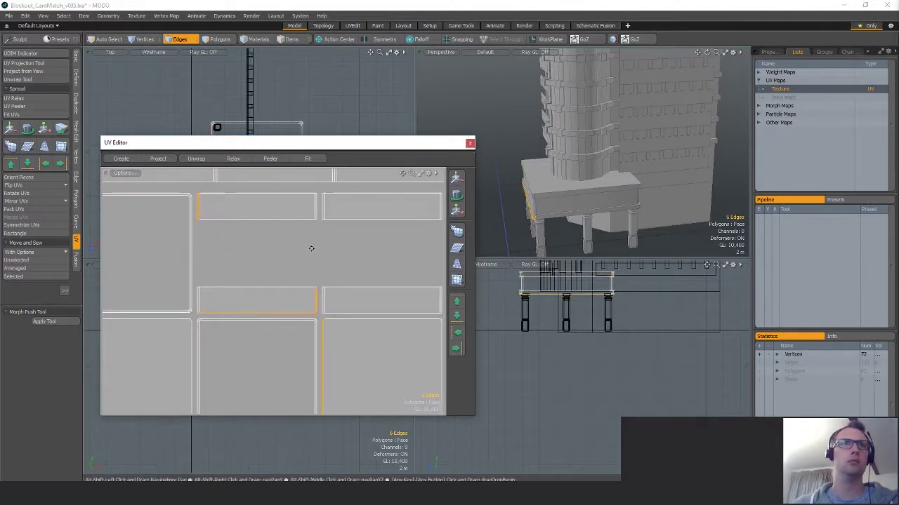
pyautogui.moveTo(191, 201); pyautogui.dragTo(201, 205)
pyautogui.keyDown('ctrl'); pyautogui.click(192, 254); pyautogui.keyUp('ctrl')
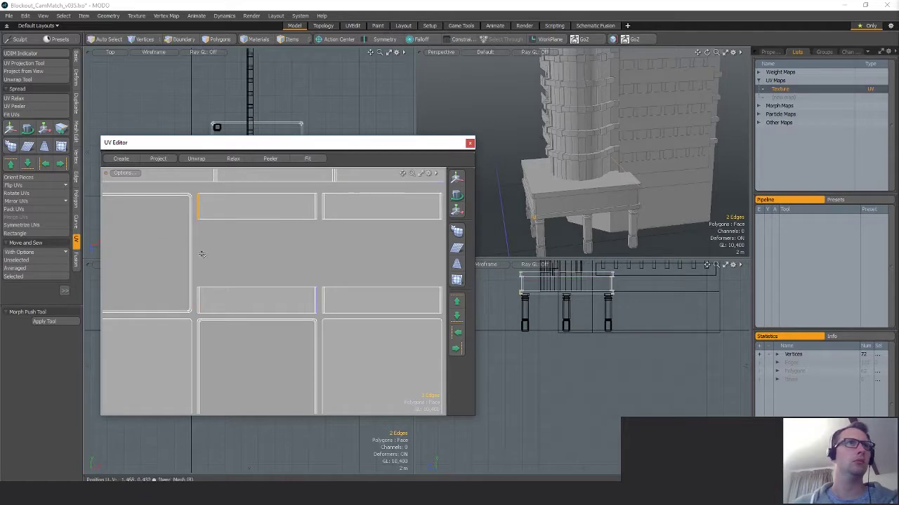
pyautogui.click(31, 272)
# Move the sewn lower-band UV strip up between the middle-band and upper-band strips.
pyautogui.press('3')
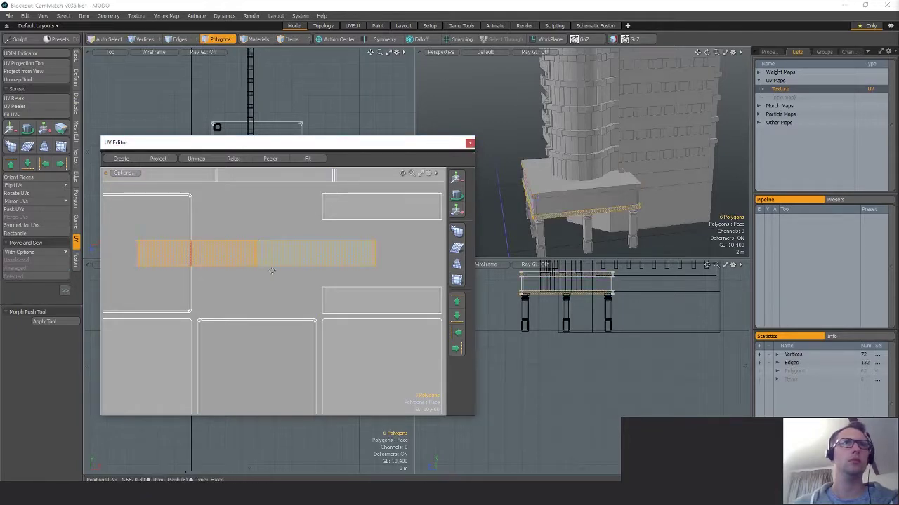
pyautogui.press('w')
pyautogui.scroll(-3, 316, 297)
pyautogui.keyDown('alt'); pyautogui.keyDown('shift'); pyautogui.moveTo(317, 297); pyautogui.dragTo(298, 320); pyautogui.keyUp('shift'); pyautogui.keyUp('alt')
pyautogui.press('space')
pyautogui.moveTo(349, 283); pyautogui.dragTo(371, 224)
pyautogui.doubleClick(297, 298)
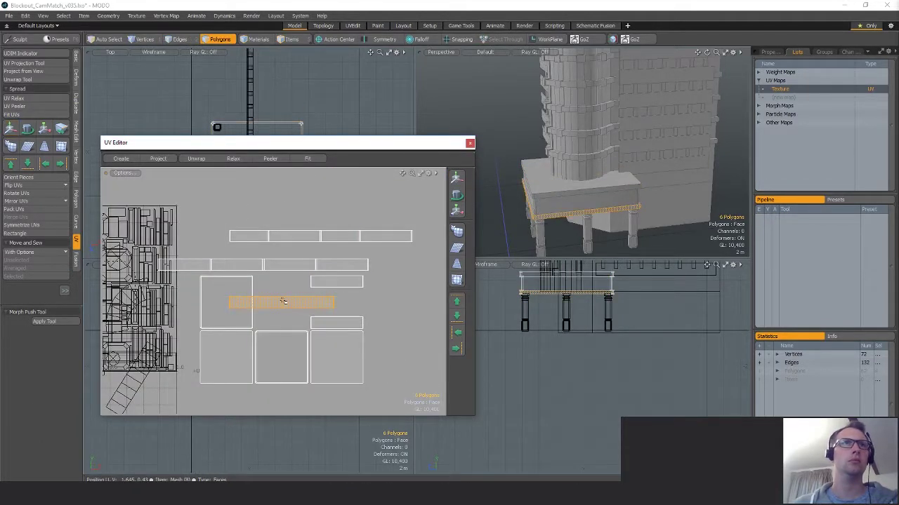
pyautogui.press('w')
pyautogui.moveTo(319, 315); pyautogui.dragTo(363, 262)
pyautogui.press('space')
# Sew the last two lower-band islands onto the ends of its UV strip.
pyautogui.press('2')
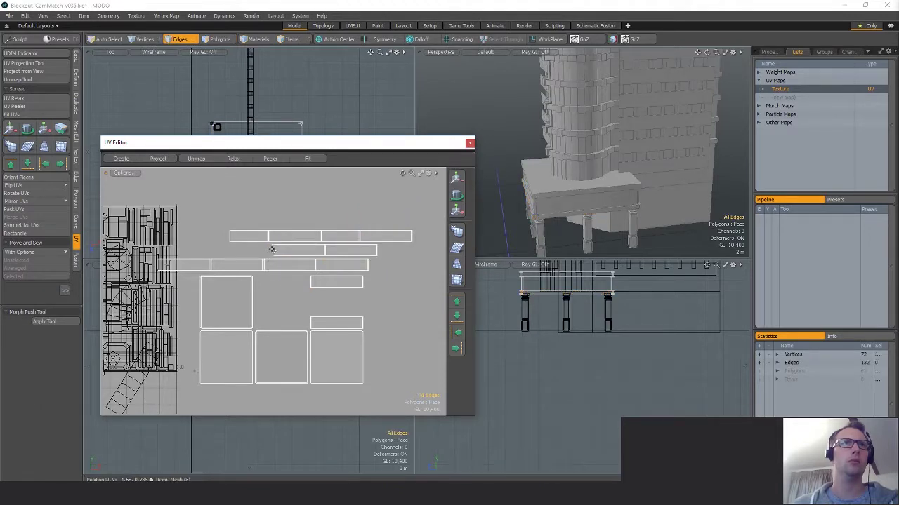
pyautogui.click(272, 250)
pyautogui.click(27, 277)
pyautogui.click(376, 251)
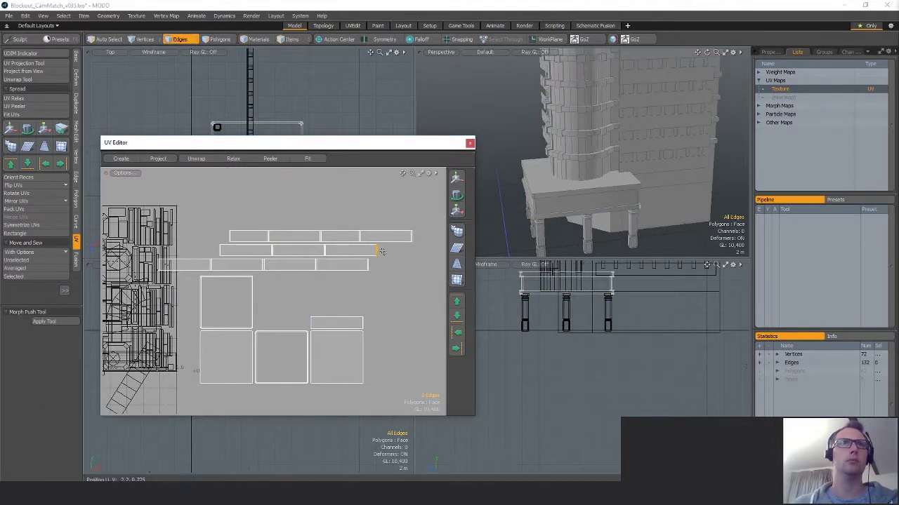
pyautogui.scroll(-2, 221, 301)
# Clear the UV selection, check the canopy islands against the whole layout and close the UV Editor.
pyautogui.press('3')
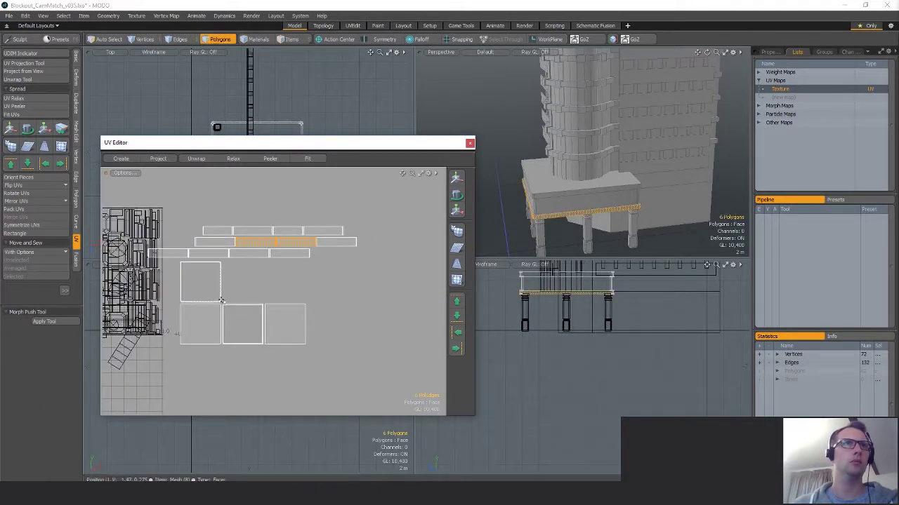
pyautogui.scroll(5, 221, 300)
pyautogui.scroll(-9, 352, 307)
pyautogui.click(391, 244)
pyautogui.keyDown('alt'); pyautogui.keyDown('shift'); pyautogui.moveTo(392, 244); pyautogui.dragTo(380, 256); pyautogui.keyUp('shift'); pyautogui.keyUp('alt')
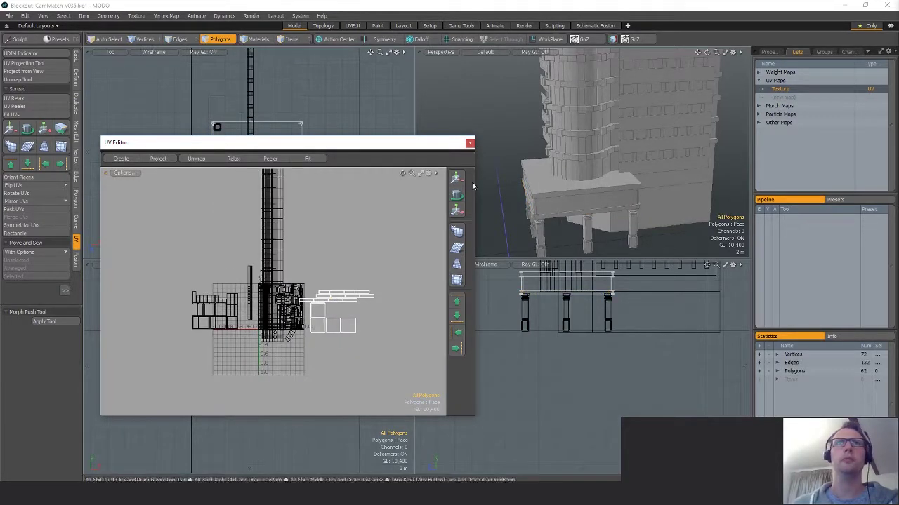
pyautogui.click(470, 143)
pyautogui.keyDown('ctrl'); pyautogui.keyDown('alt'); pyautogui.moveTo(597, 193); pyautogui.dragTo(538, 198); pyautogui.keyUp('alt'); pyautogui.keyUp('ctrl')
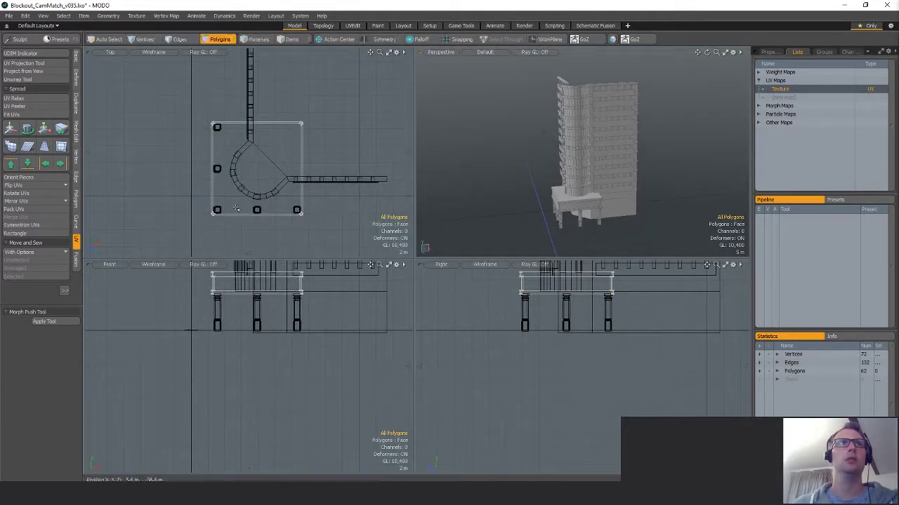
# Select the three building meshes, cut all their polygons and restore them, leaving nothing selected.
pyautogui.scroll(-1, 345, 206)
pyautogui.press('5')
pyautogui.moveTo(407, 242)
pyautogui.mouseDown(button='right')
pyautogui.moveTo(287, 4)
pyautogui.moveTo(404, 162)
pyautogui.mouseUp(button='right')
pyautogui.keyDown('alt'); pyautogui.keyDown('shift'); pyautogui.moveTo(400, 168); pyautogui.dragTo(382, 196); pyautogui.keyUp('shift'); pyautogui.keyUp('alt')
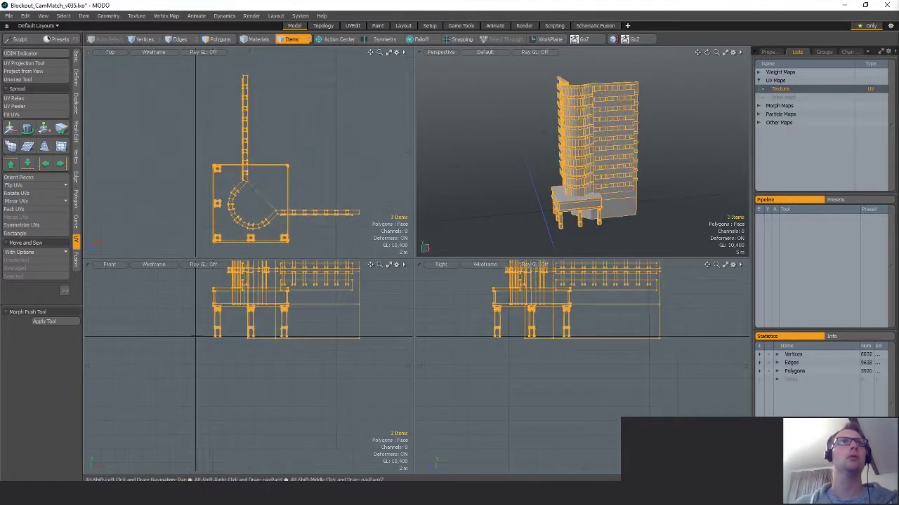
pyautogui.scroll(-3, 268, 163)
pyautogui.press('3')
pyautogui.hotkey('ctrl', 'x')
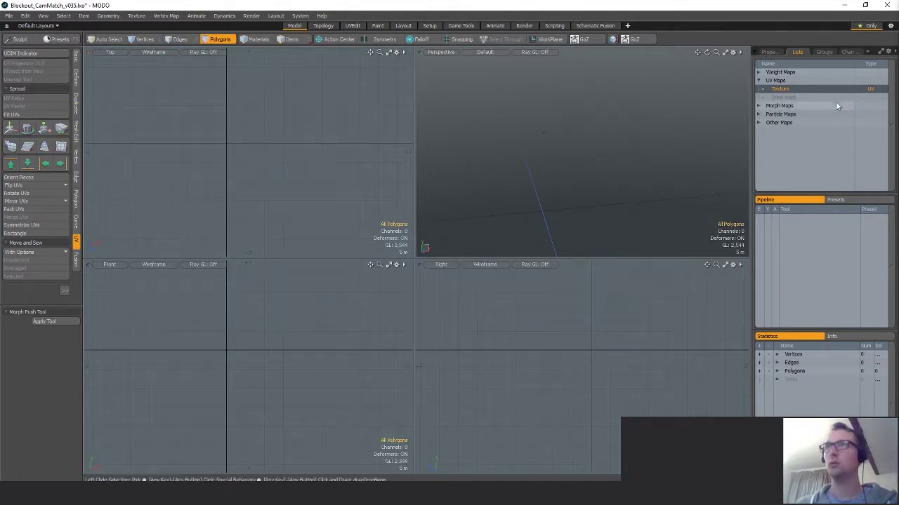
pyautogui.hotkey('ctrl', 'z')
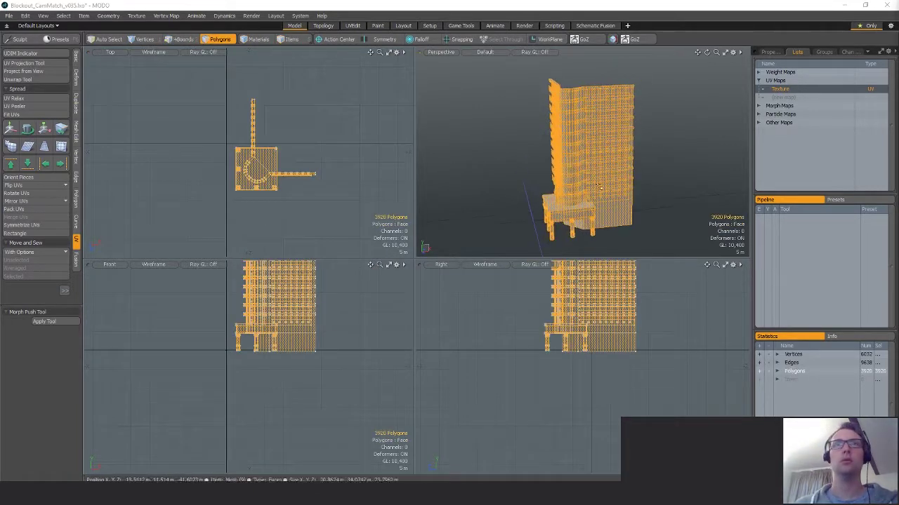
pyautogui.press('Escape')
pyautogui.scroll(4, 604, 192)
pyautogui.keyDown('alt'); pyautogui.moveTo(606, 195); pyautogui.dragTo(566, 158); pyautogui.keyUp('alt')
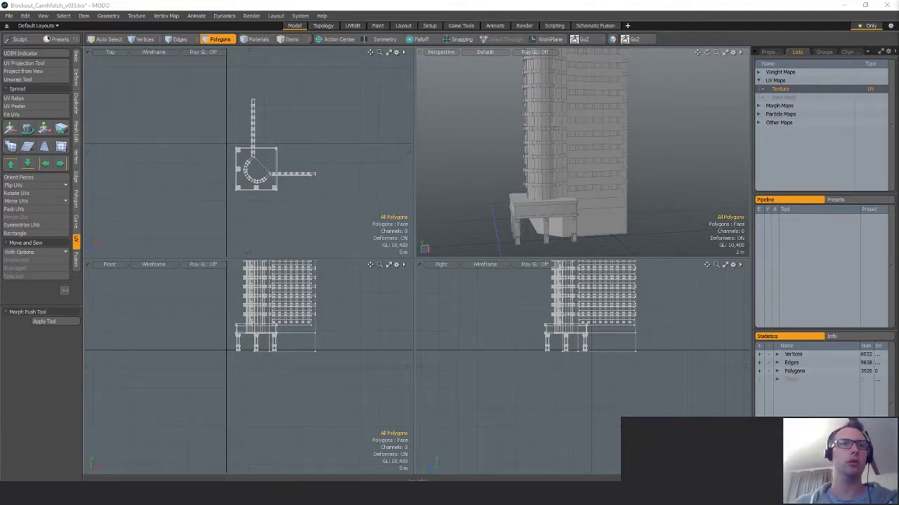
# Switch to the Beyond Human Asset list in Google Sheets and rename the BG Building A entry as Building I.
pyautogui.click(351, 460)
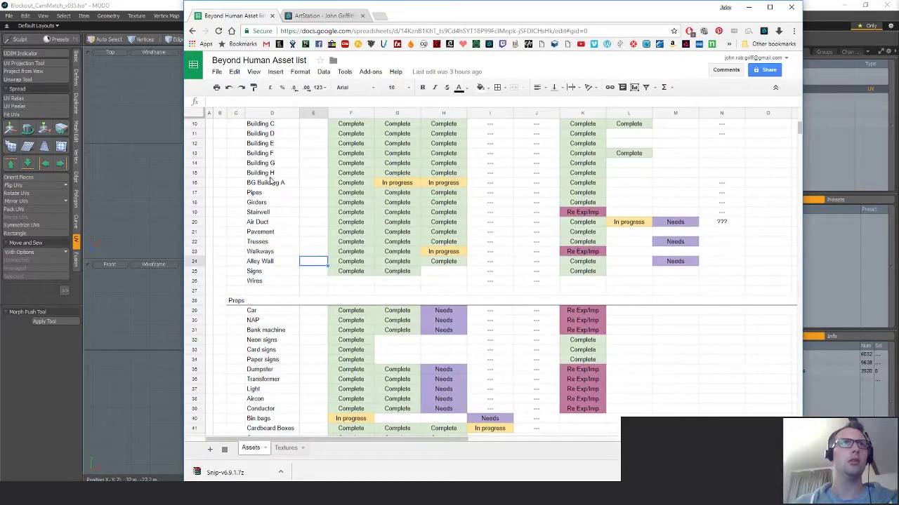
pyautogui.click(270, 182)
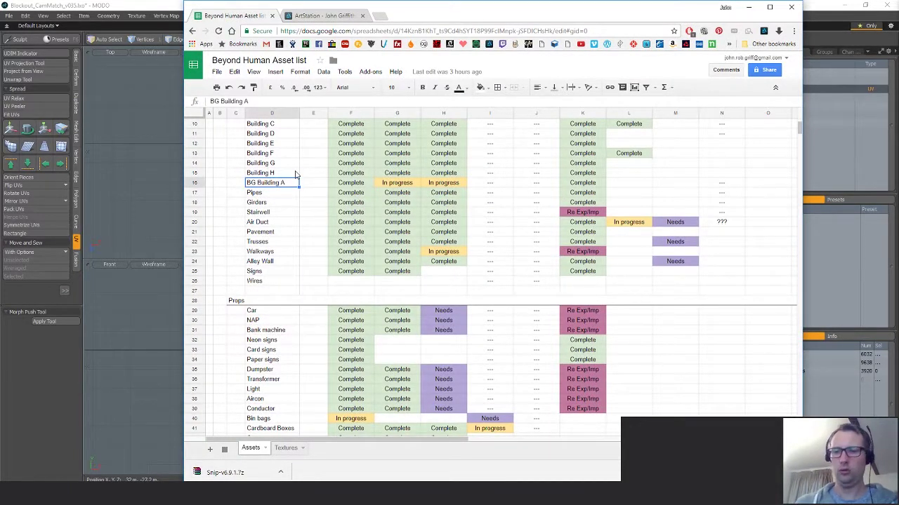
pyautogui.write('Buil')
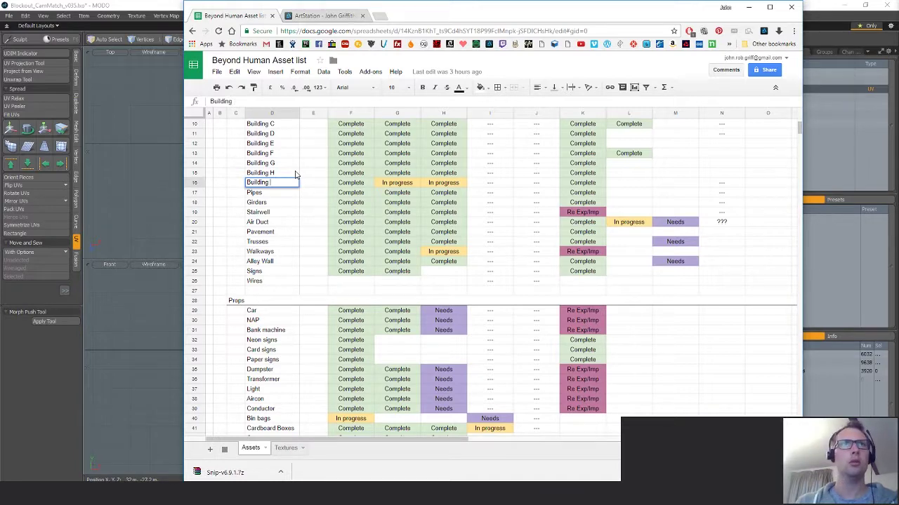
pyautogui.press('Return')
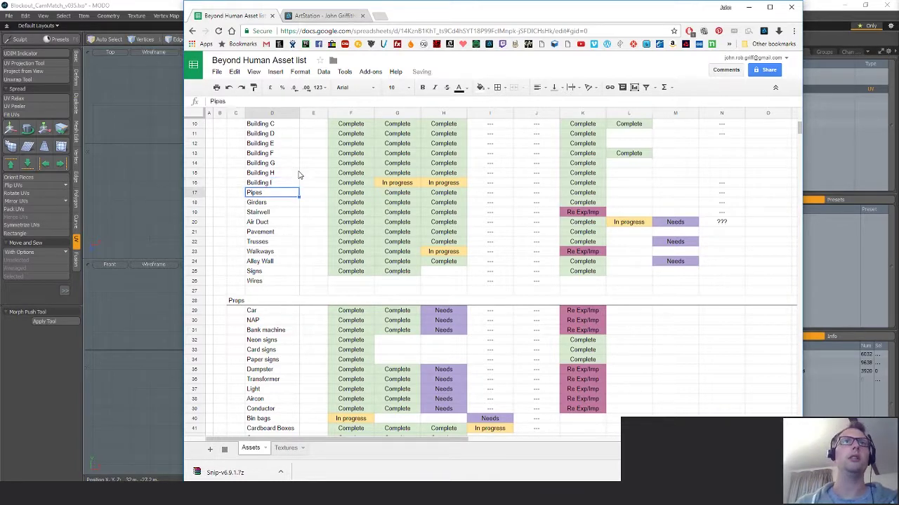
# Fill Building I's First pass and UV statuses with Complete from the Building H row.
pyautogui.scroll(5, 441, 239)
pyautogui.click(410, 254)
pyautogui.keyDown('shift'); pyautogui.click(446, 258); pyautogui.keyUp('shift')
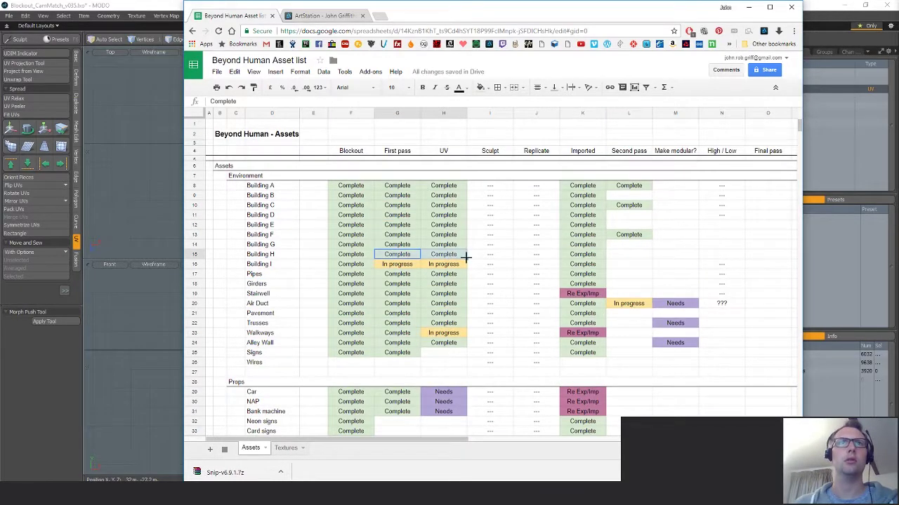
pyautogui.moveTo(465, 259); pyautogui.dragTo(467, 268)
# Copy the Re Exp/Imp status from the Stairwell row into Building I's Imported cell.
pyautogui.click(578, 294)
pyautogui.hotkey('ctrl', 'c')
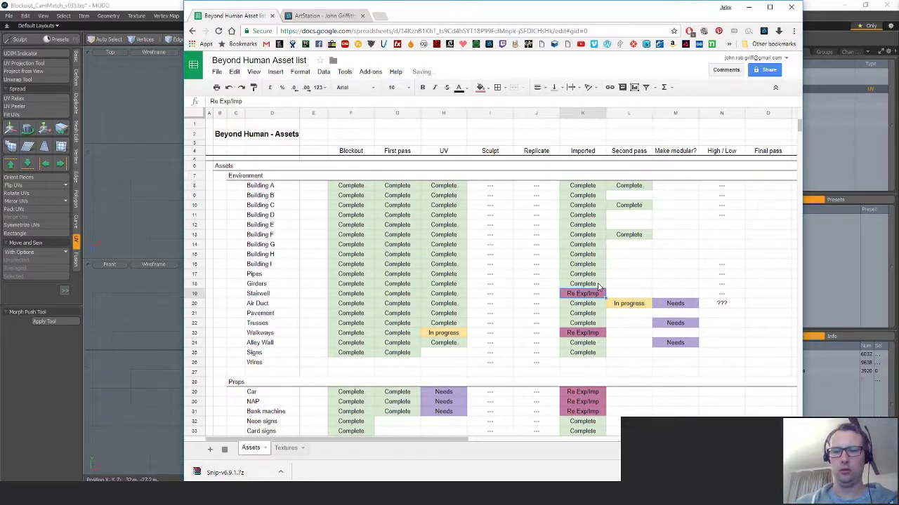
pyautogui.click(273, 265)
pyautogui.keyDown('shift'); pyautogui.click(582, 258); pyautogui.keyUp('shift')
pyautogui.click(582, 264)
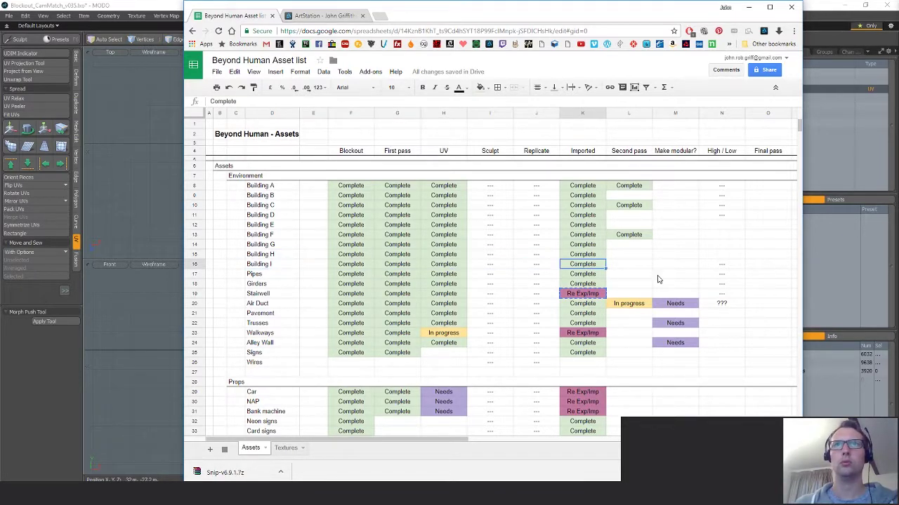
pyautogui.hotkey('ctrl', 'v')
pyautogui.click(639, 264)
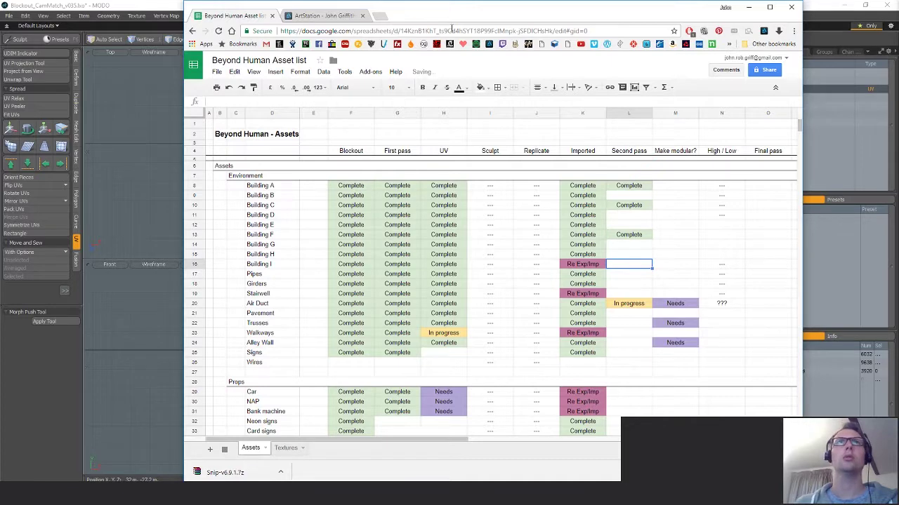
# Switch to MODO and show the scene's other building meshes one at a time beside the high-rise, hiding each again.
pyautogui.click(141, 22)
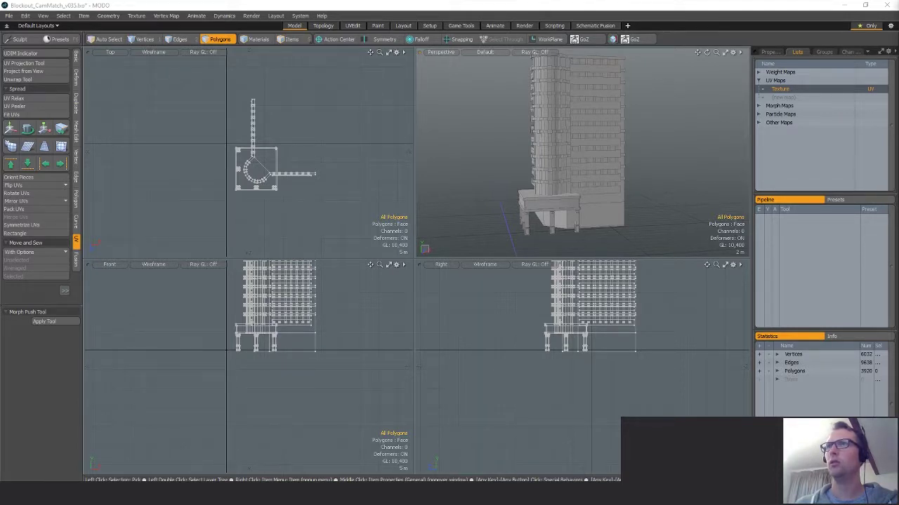
pyautogui.hotkey('alt', 'Tab')
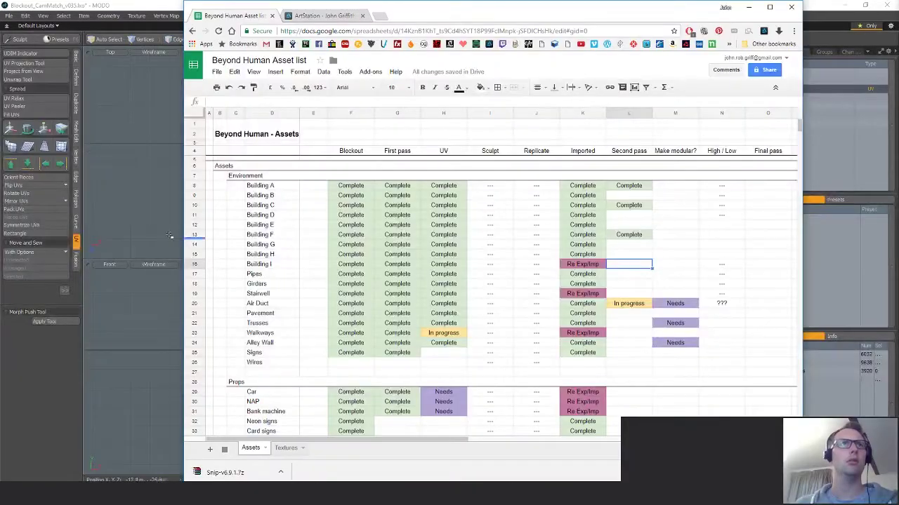
pyautogui.moveTo(284, 246); pyautogui.dragTo(453, 257)
pyautogui.hotkey('alt', 'Tab')
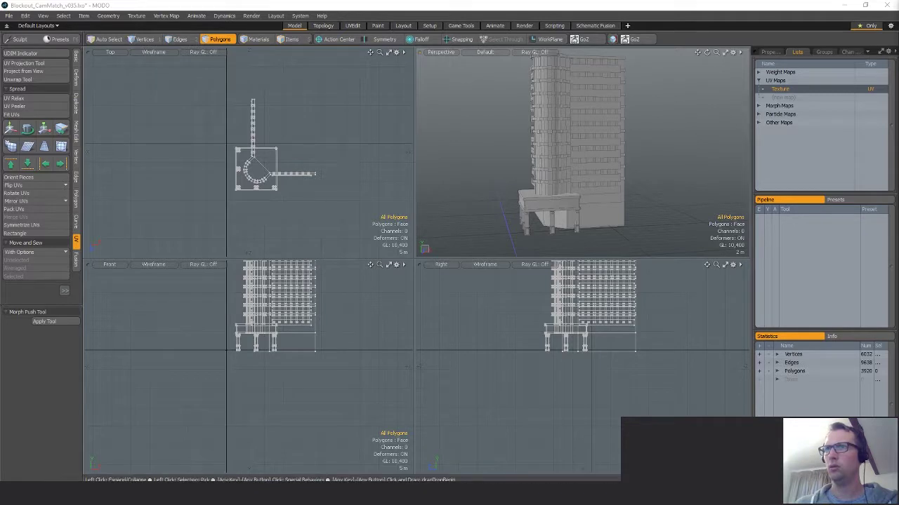
pyautogui.keyDown('alt'); pyautogui.moveTo(596, 209); pyautogui.dragTo(608, 195); pyautogui.keyUp('alt')
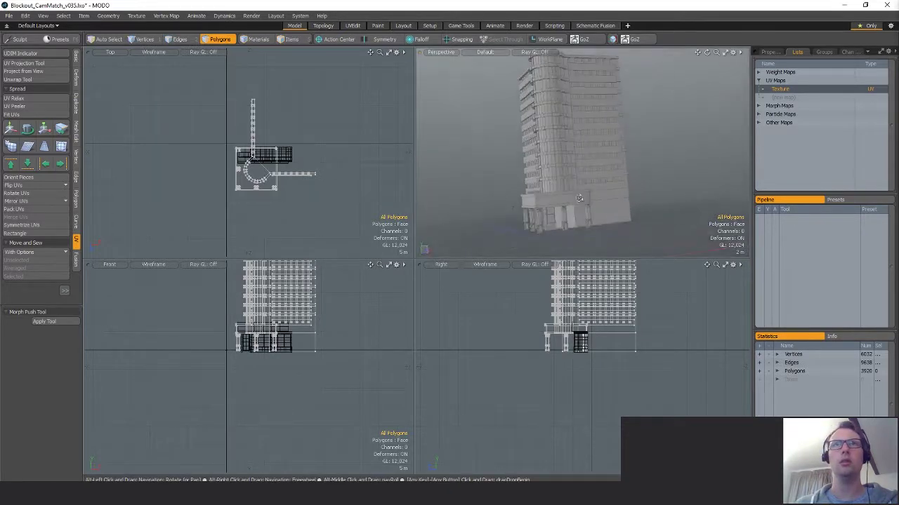
pyautogui.hotkey('alt', 'Tab')
pyautogui.hotkey('ctrl', 'v')
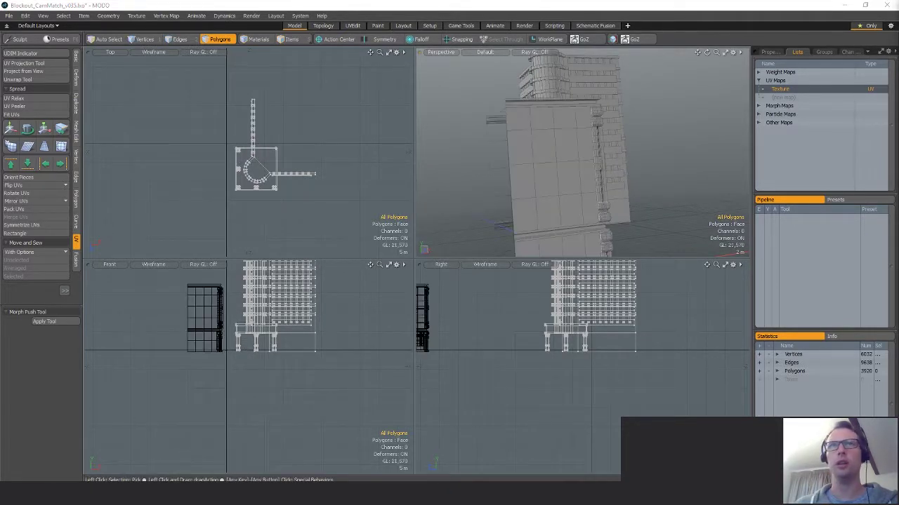
pyautogui.hotkey('ctrl', 'z')
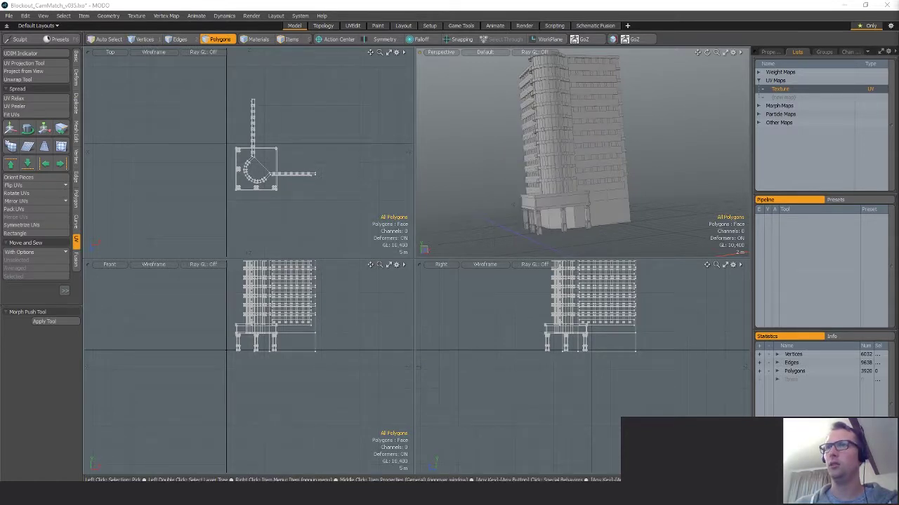
pyautogui.hotkey('ctrl', 'v')
pyautogui.hotkey('ctrl', 'z')
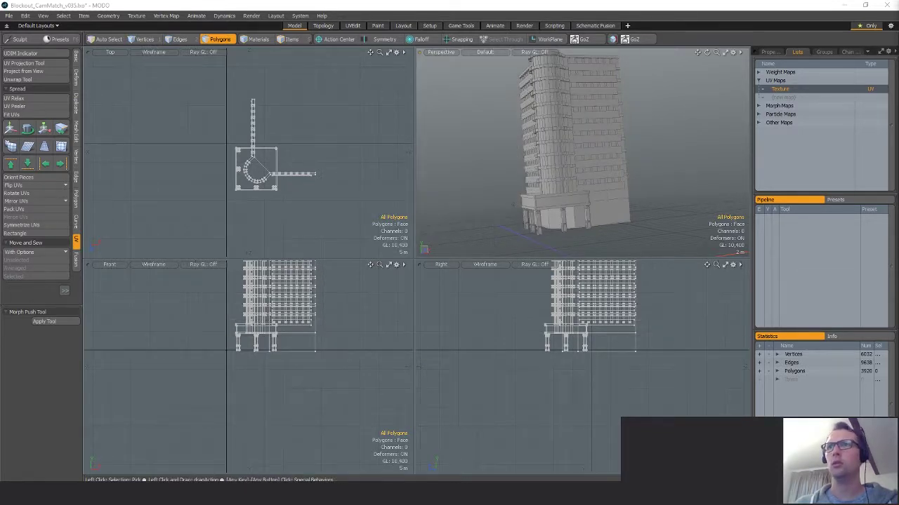
pyautogui.hotkey('ctrl', 'v')
pyautogui.hotkey('ctrl', 'z')
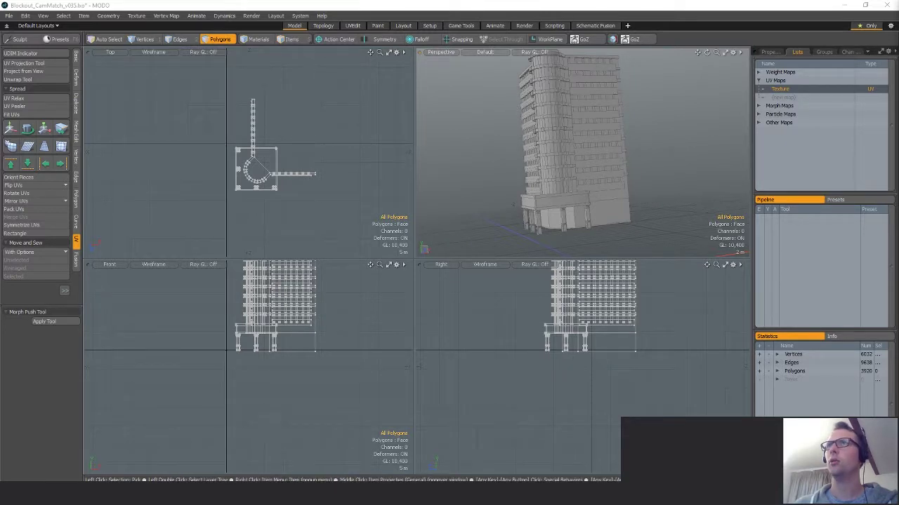
pyautogui.hotkey('ctrl', 'v')
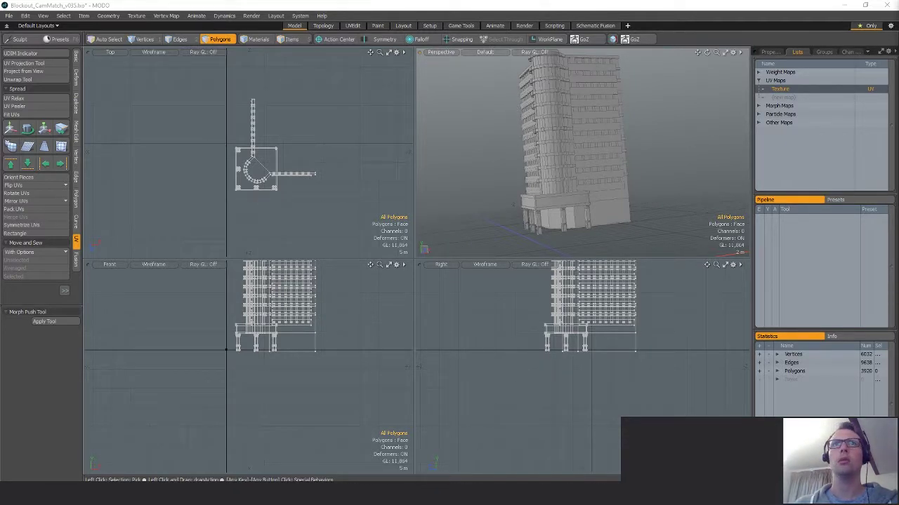
pyautogui.hotkey('ctrl', 'v')
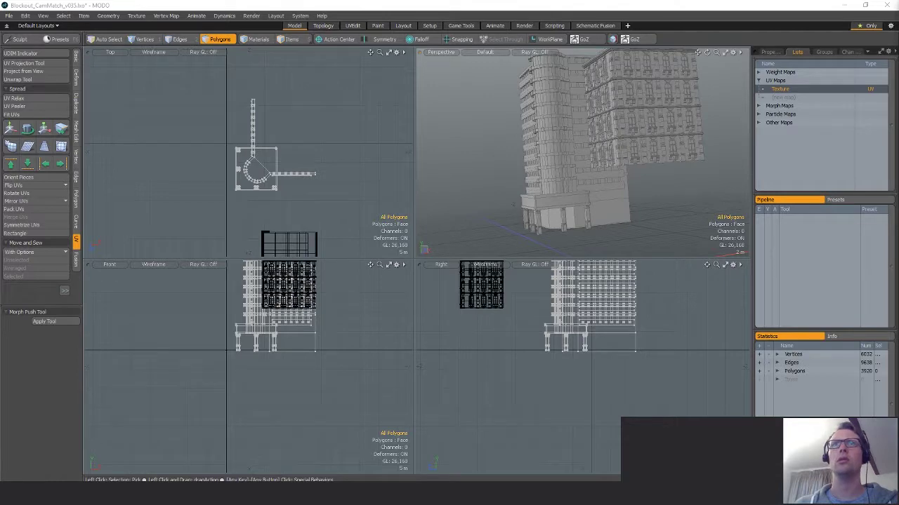
pyautogui.hotkey('ctrl', 'z')
# Switch to the asset list and copy Building I's Re Exp/Imp status into Building H's Imported cell.
pyautogui.hotkey('alt', 'Tab')
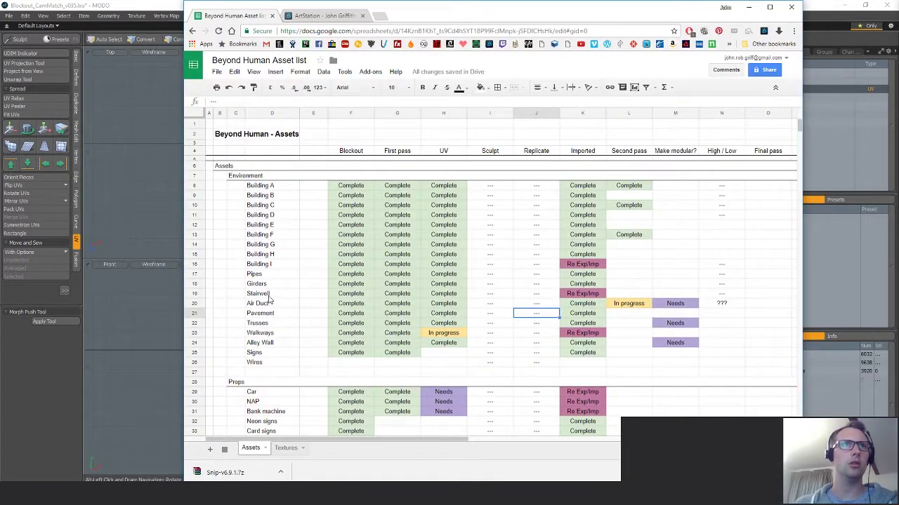
pyautogui.click(571, 265)
pyautogui.hotkey('ctrl', 'c')
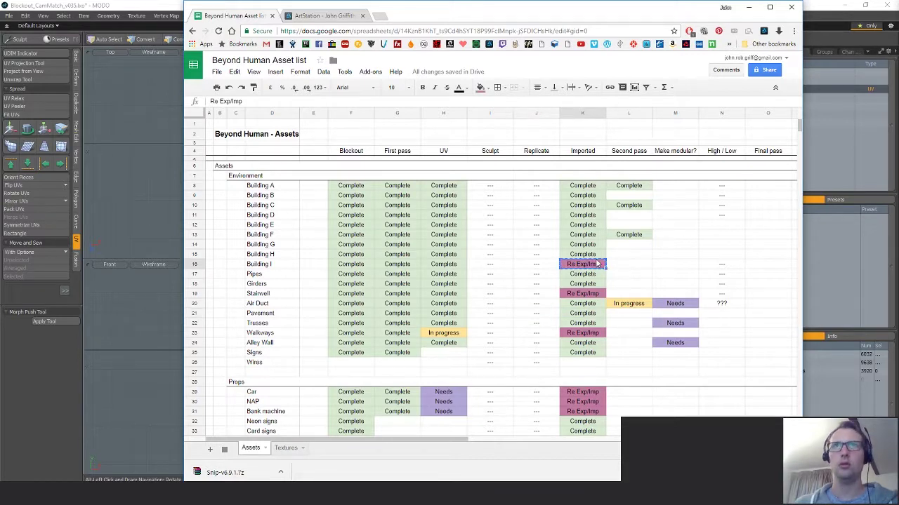
pyautogui.click(594, 255)
pyautogui.hotkey('ctrl', 'v')
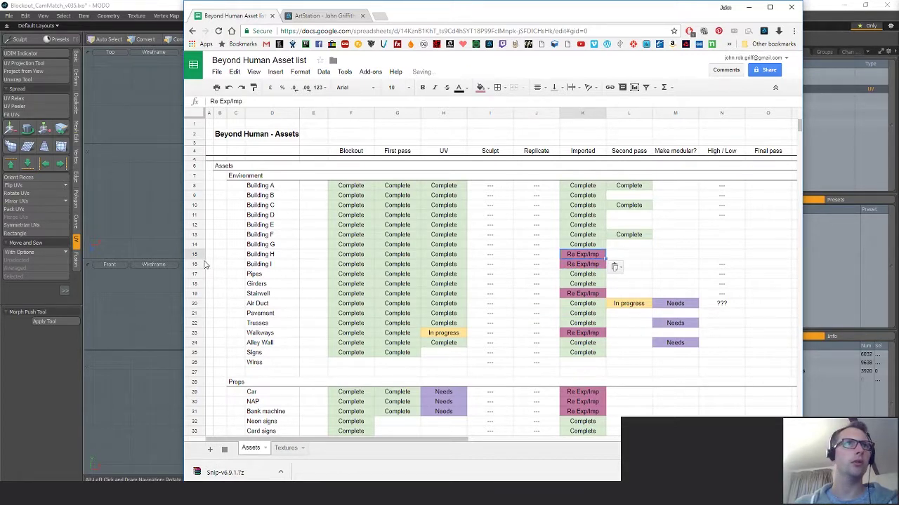
# Delete the Building I row from the asset list.
pyautogui.click(195, 264)
pyautogui.rightClick(194, 263)
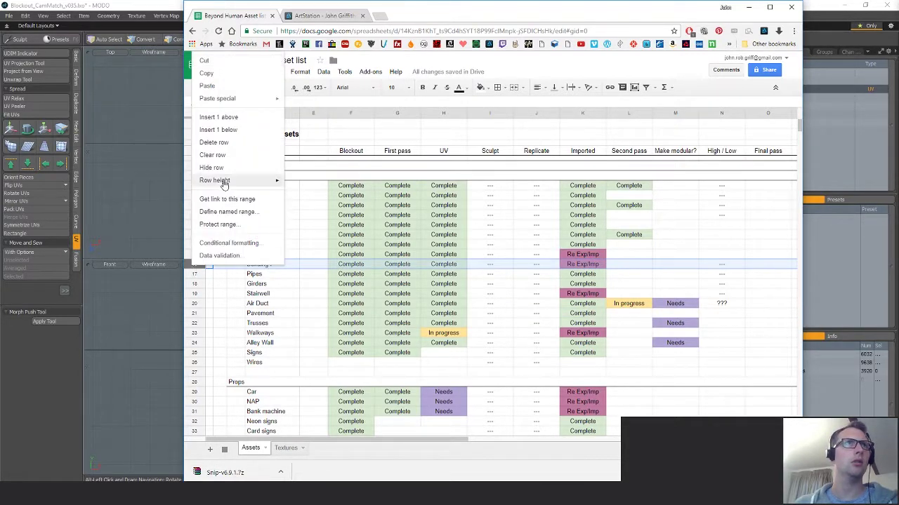
pyautogui.click(225, 142)
pyautogui.click(317, 257)
pyautogui.click(286, 246)
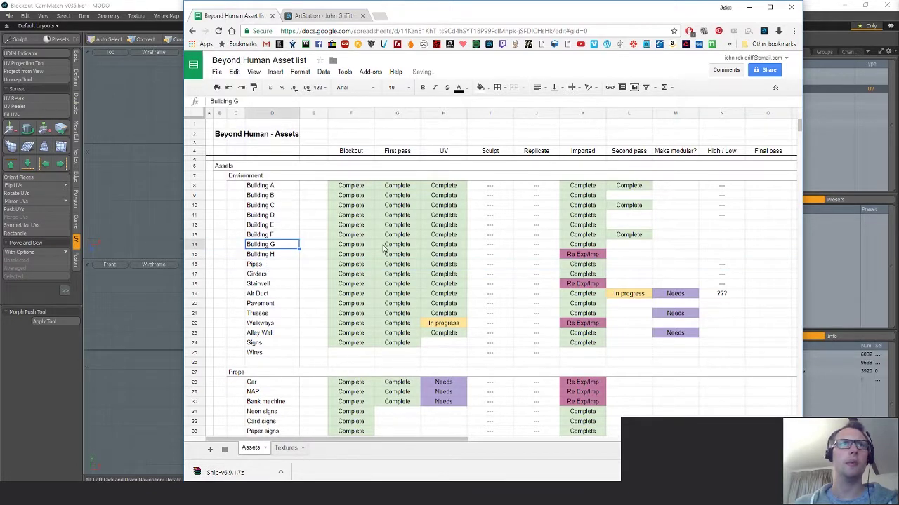
pyautogui.click(492, 245)
pyautogui.click(650, 245)
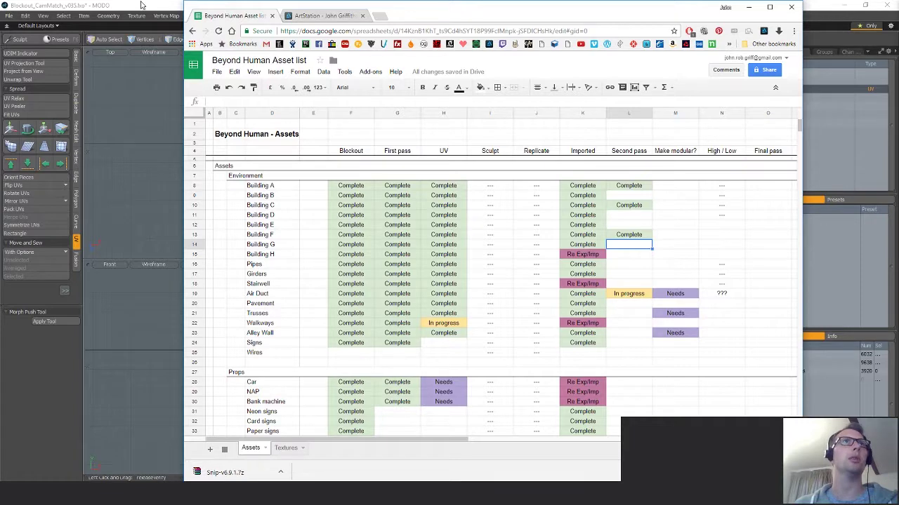
# Switch to MODO and compare the high-rise with the neighbouring detailed wall mesh, then hide that mesh again.
pyautogui.click(104, 5)
pyautogui.keyDown('alt'); pyautogui.moveTo(604, 211); pyautogui.dragTo(627, 218); pyautogui.keyUp('alt')
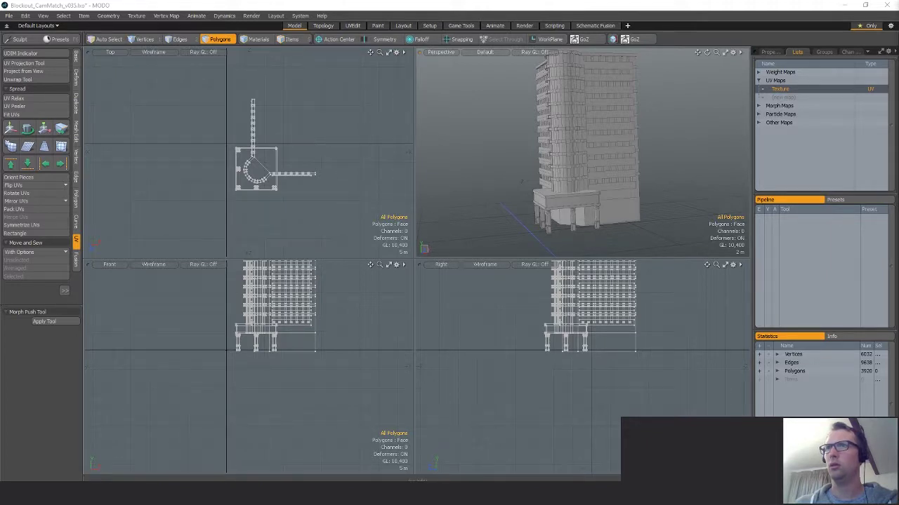
pyautogui.press('u')
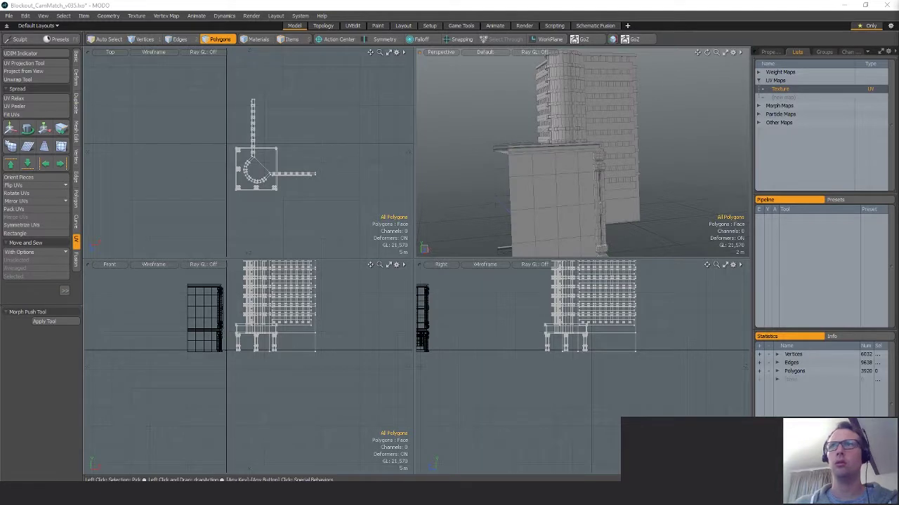
pyautogui.hotkey('ctrl', 'z')
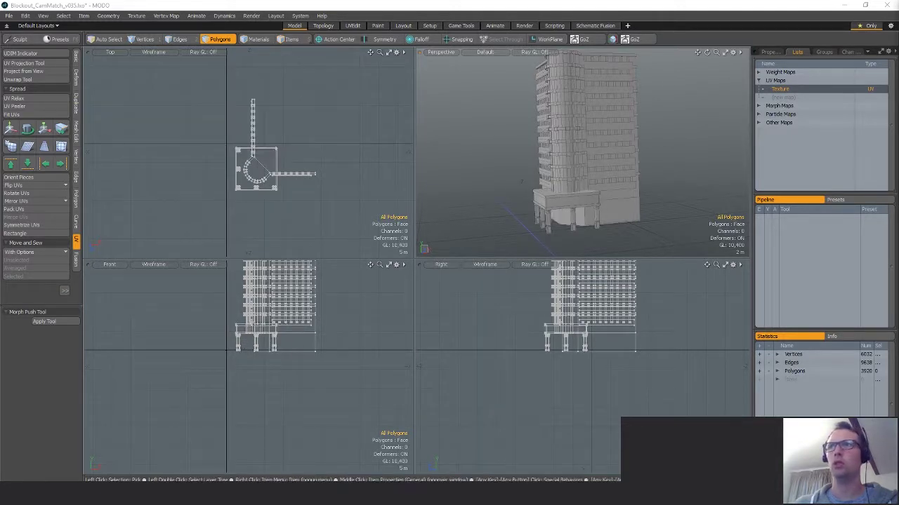
pyautogui.click(591, 191)
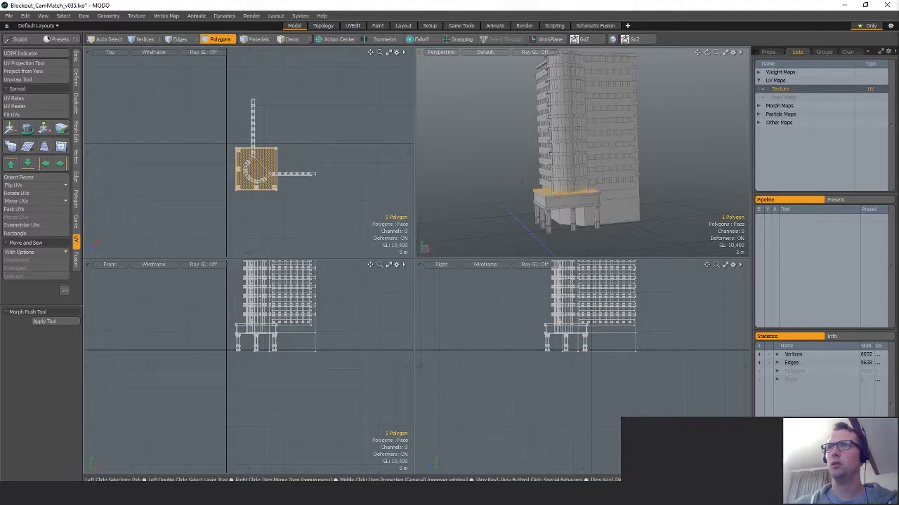
pyautogui.hotkey('ctrl', 'v')
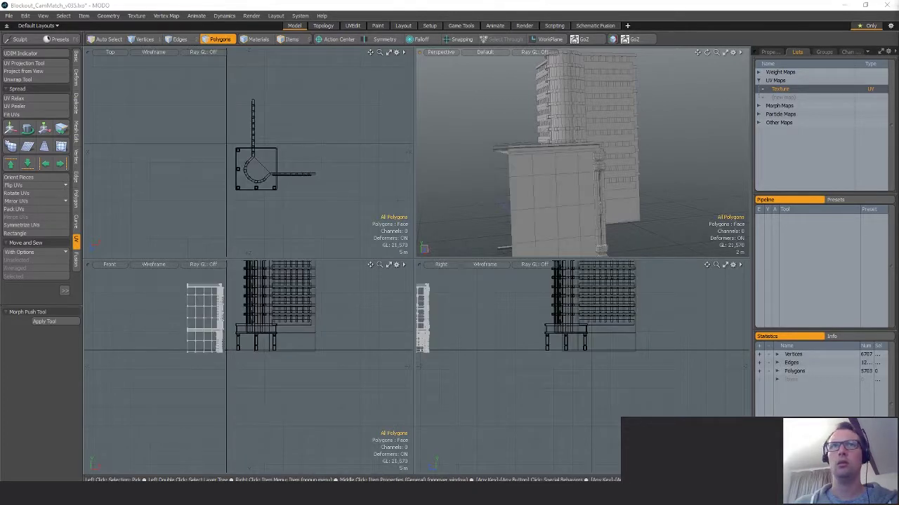
pyautogui.hotkey('ctrl', 'z')
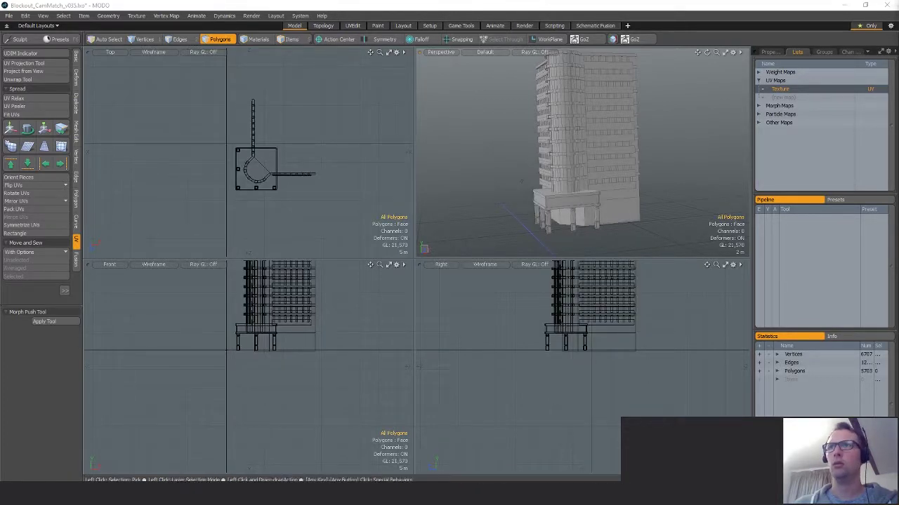
pyautogui.hotkey('ctrl', 'shift', 'z')
pyautogui.hotkey('ctrl', 'z')
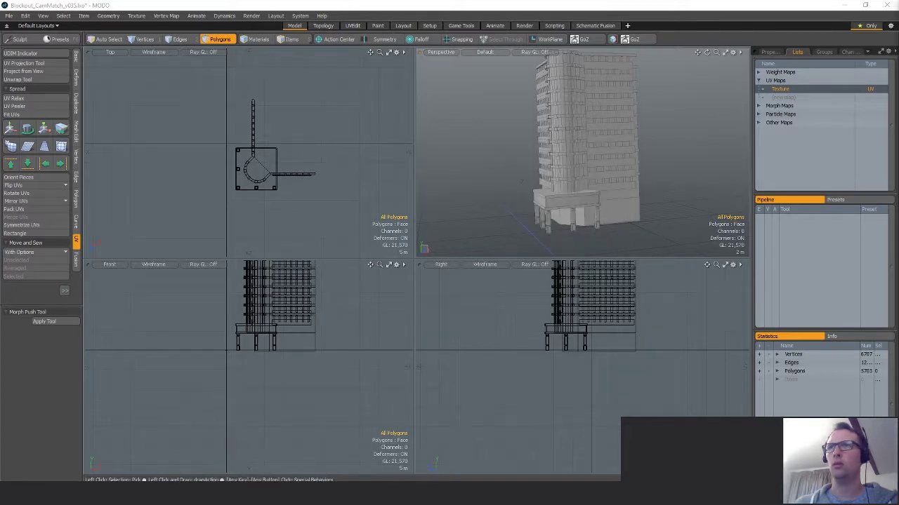
pyautogui.hotkey('ctrl', 'z')
pyautogui.hotkey('ctrl', 'shift', 'z')
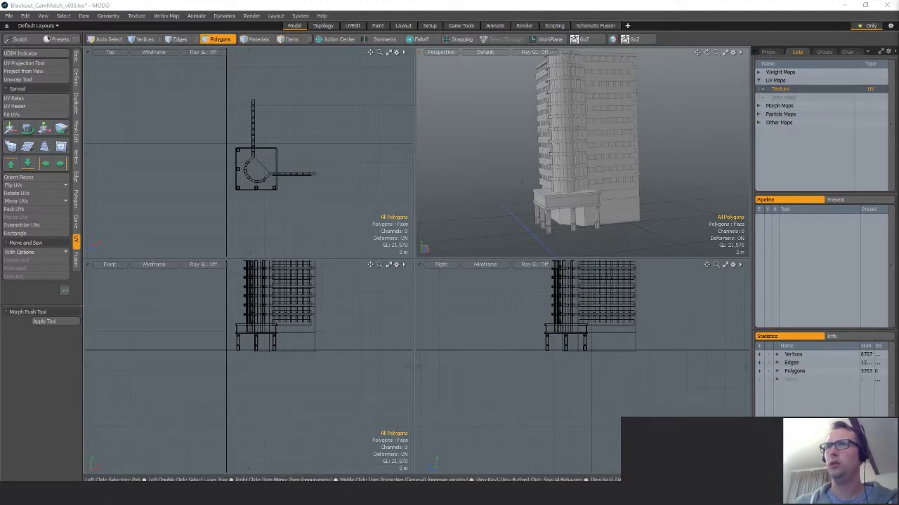
# Export the selected high-rise meshes as separate Autodesk FBX 2015 files into the Exports folder and dismiss the warning.
pyautogui.hotkey('ctrl', 'a')
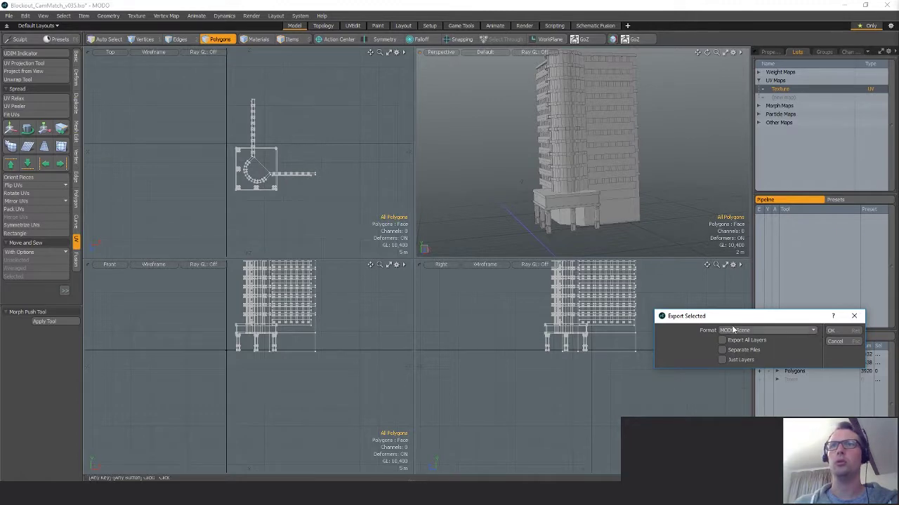
pyautogui.click(734, 329)
pyautogui.click(734, 413)
pyautogui.click(734, 351)
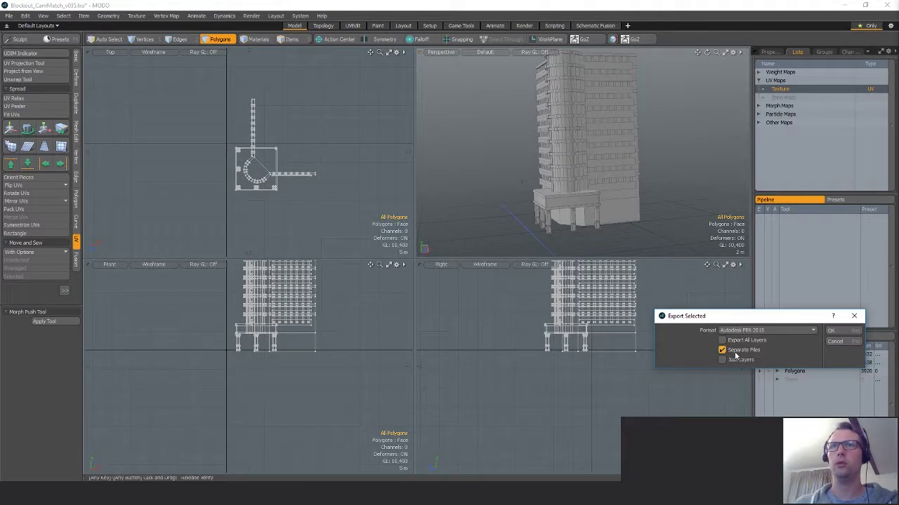
pyautogui.click(832, 331)
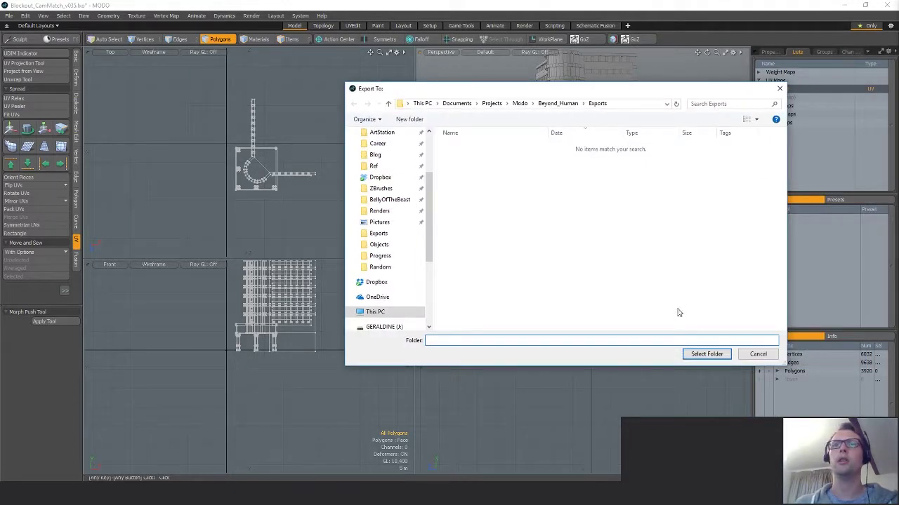
pyautogui.click(705, 354)
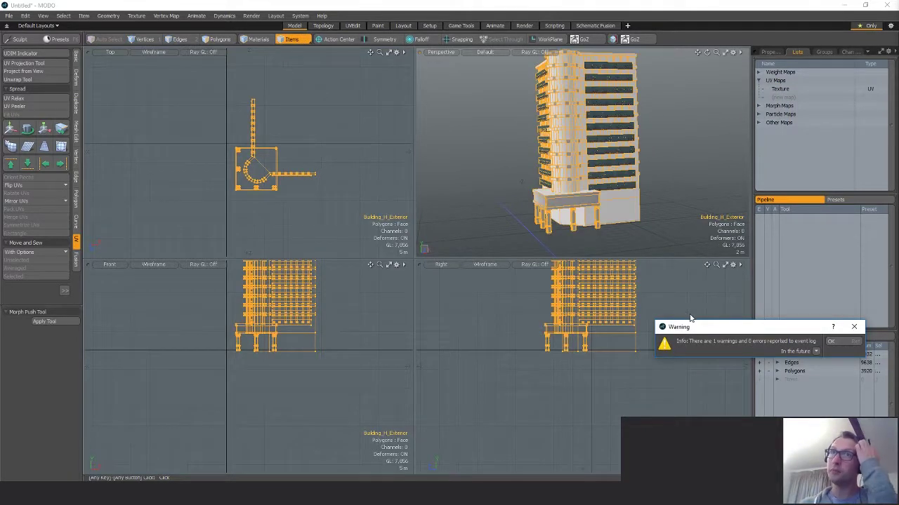
pyautogui.click(835, 340)
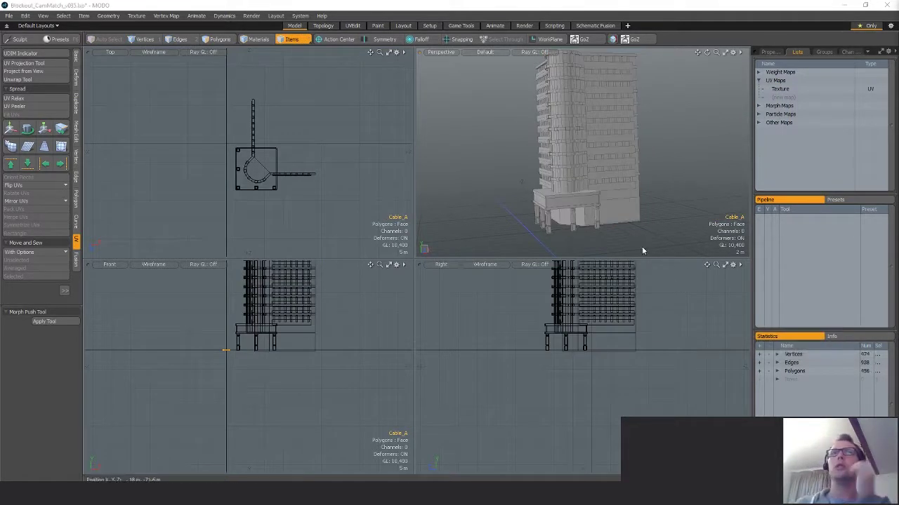
# Return to polygon selection mode, frame the whole high-rise in the perspective view and save the scene.
pyautogui.press('3')
pyautogui.keyDown('alt'); pyautogui.keyDown('shift'); pyautogui.moveTo(674, 120); pyautogui.dragTo(670, 152); pyautogui.keyUp('shift'); pyautogui.keyUp('alt')
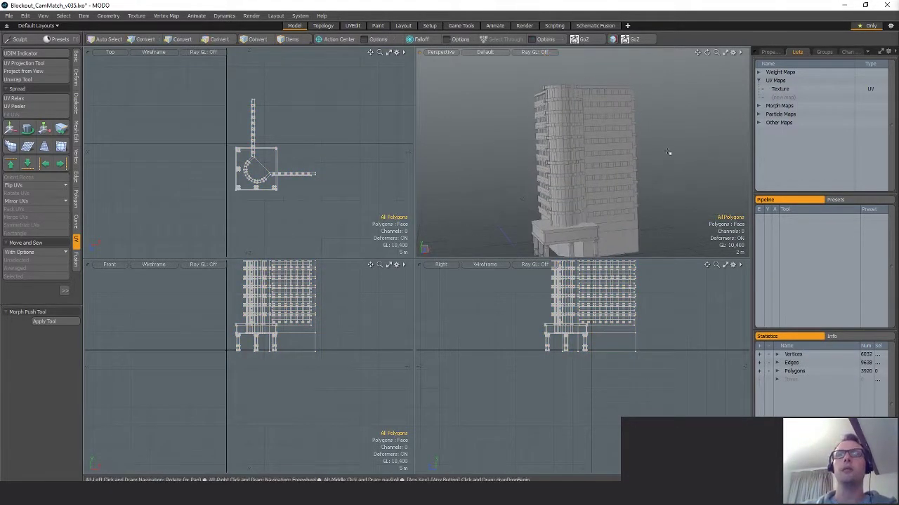
pyautogui.hotkey('ctrl', 's')
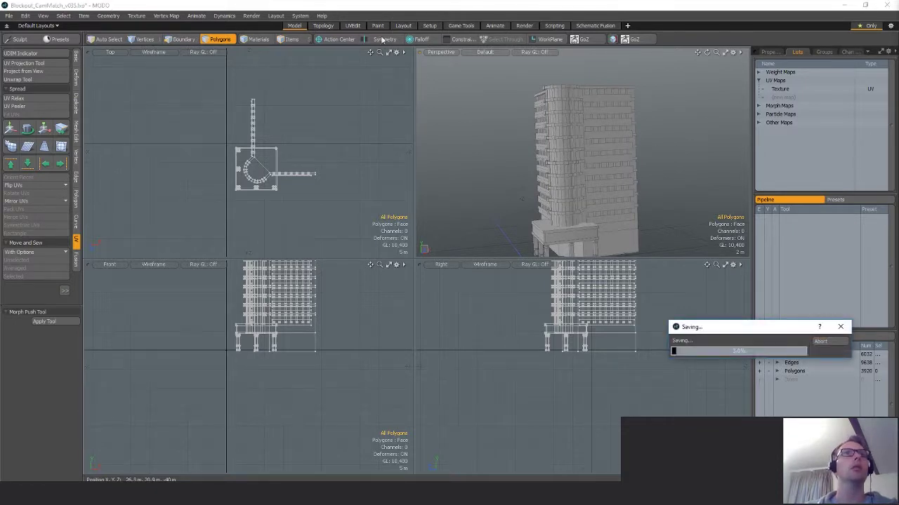
# Select the Texture UV map and set the high-rise meshes' vertex normals with the Vertex Normal Toolkit.
pyautogui.click(780, 88)
pyautogui.click(612, 40)
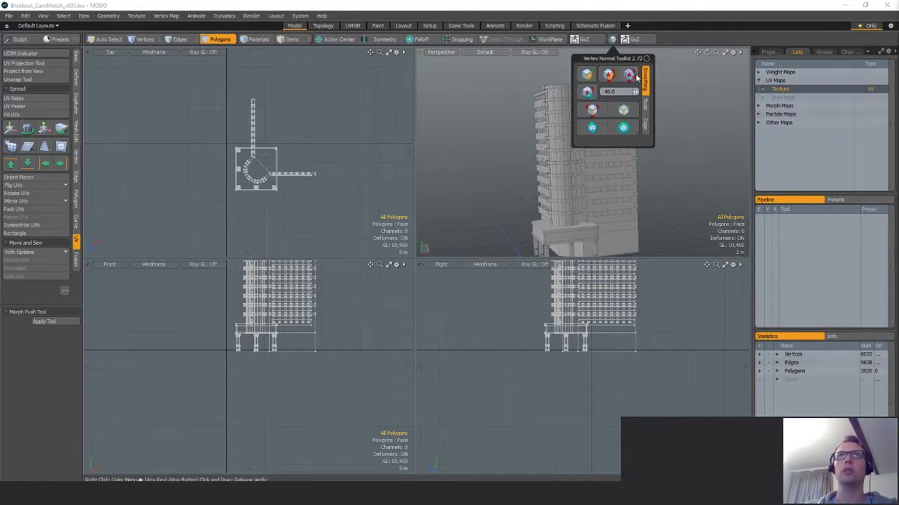
pyautogui.keyDown('alt'); pyautogui.keyDown('shift'); pyautogui.moveTo(672, 199); pyautogui.dragTo(679, 168); pyautogui.keyUp('shift'); pyautogui.keyUp('alt')
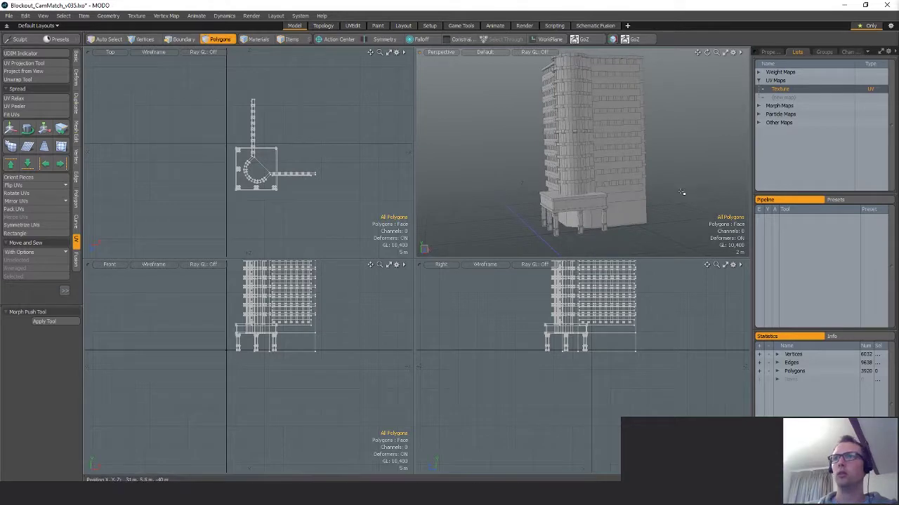
# Save the scene and export the selected meshes as separate Autodesk FBX 2015 files into the Exports folder.
pyautogui.hotkey('ctrl', 's')
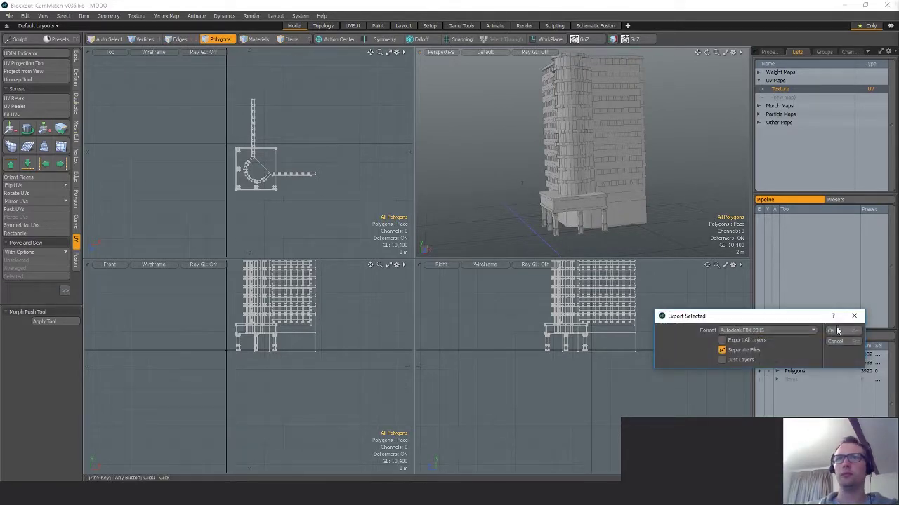
pyautogui.click(839, 330)
pyautogui.click(707, 354)
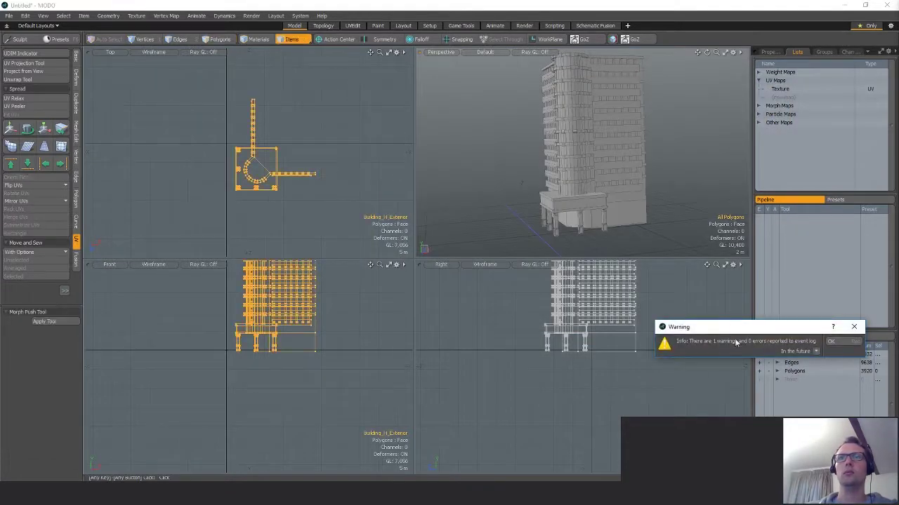
# Copy the loop of polygons along the top of the high-rise's walls and paste it into a new mesh.
pyautogui.keyDown('alt'); pyautogui.moveTo(605, 119); pyautogui.dragTo(650, 222); pyautogui.keyUp('alt')
pyautogui.click(601, 179)
pyautogui.press('3')
pyautogui.press('l')
pyautogui.keyDown('alt'); pyautogui.moveTo(694, 195); pyautogui.dragTo(679, 171); pyautogui.keyUp('alt')
pyautogui.hotkey('ctrl', 'c')
pyautogui.press('n')
pyautogui.hotkey('ctrl', 'v')
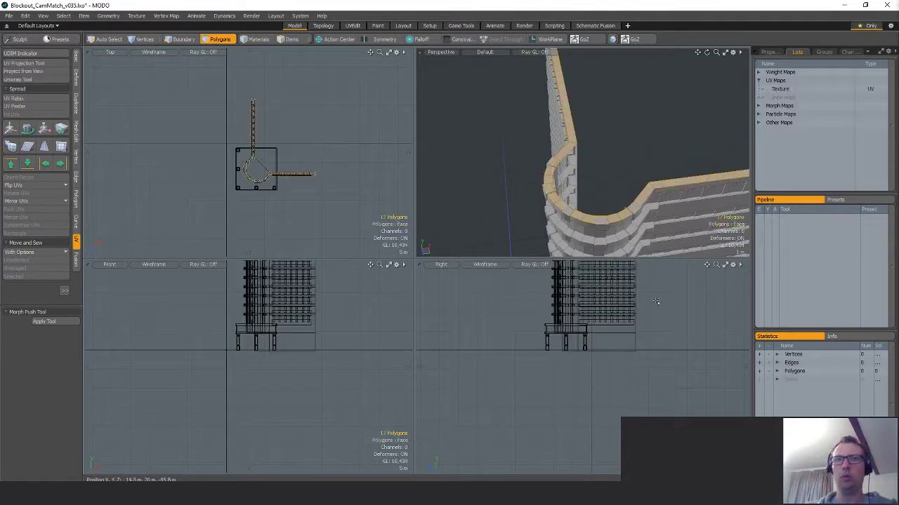
# Loop-slice the copied top strip lengthwise with a single cut at 50 %.
pyautogui.hotkey('shift', 'a')
pyautogui.press('w')
pyautogui.keyDown('ctrl'); pyautogui.keyDown('alt'); pyautogui.moveTo(553, 361); pyautogui.dragTo(626, 359); pyautogui.keyUp('alt'); pyautogui.keyUp('ctrl')
pyautogui.scroll(3, 602, 216)
pyautogui.press('q')
pyautogui.moveTo(577, 212); pyautogui.dragTo(599, 213)
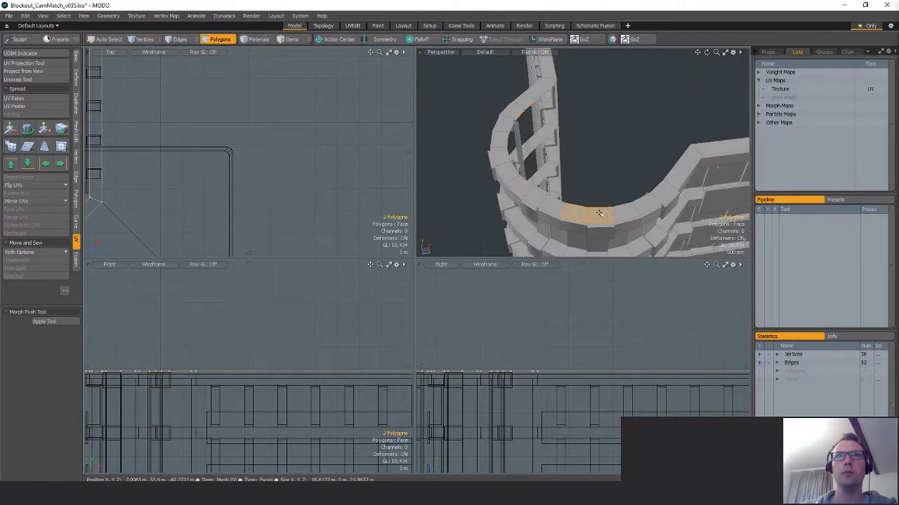
pyautogui.press('l')
pyautogui.hotkey('alt', 'c')
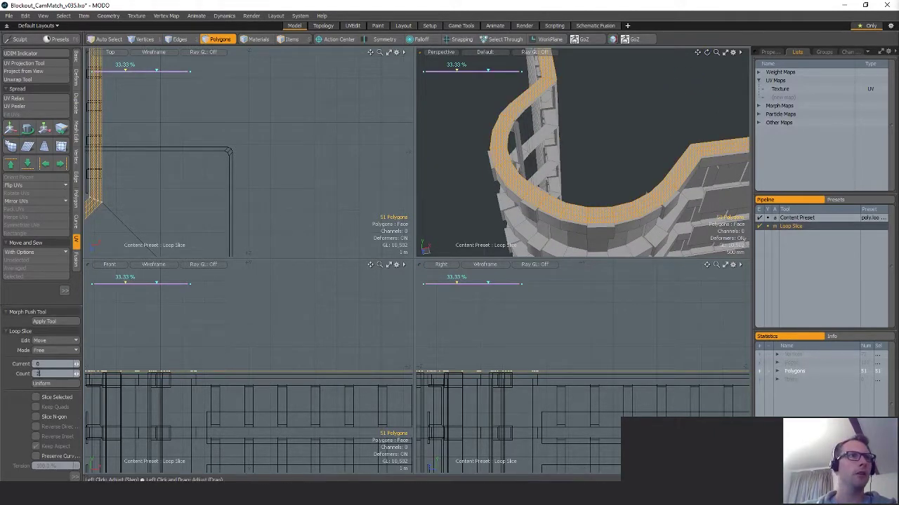
pyautogui.press('Return')
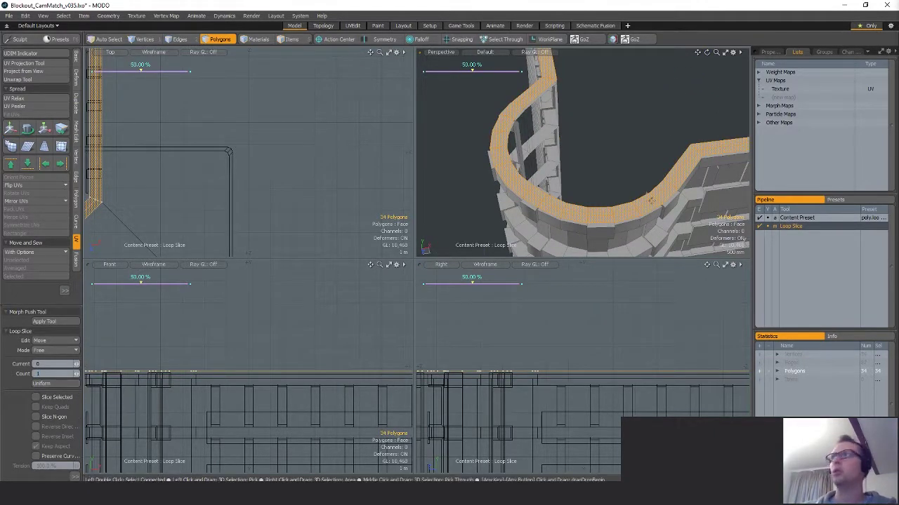
pyautogui.keyDown('alt'); pyautogui.keyDown('shift'); pyautogui.moveTo(672, 199); pyautogui.dragTo(663, 208); pyautogui.keyUp('shift'); pyautogui.keyUp('alt')
pyautogui.press('space')
# Delete the outer half of the sliced strip along its whole length.
pyautogui.click(551, 229)
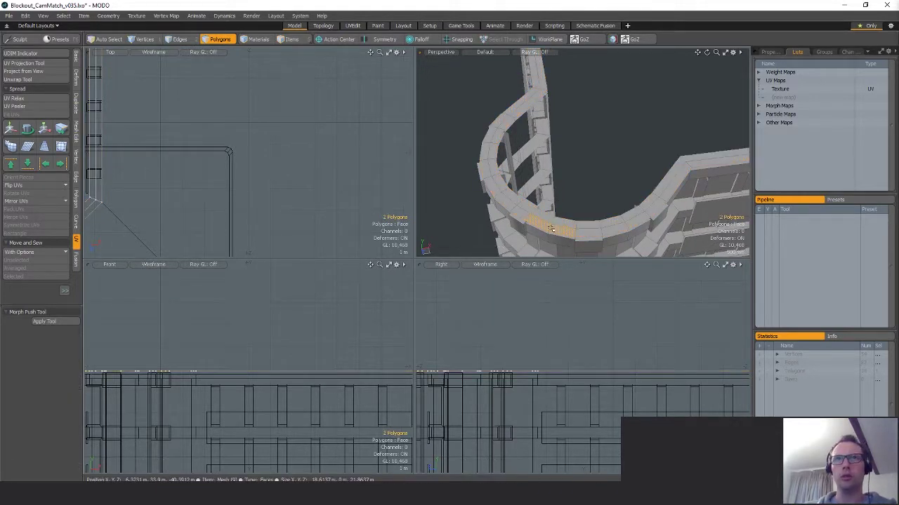
pyautogui.press('l')
pyautogui.press('Delete')
# Extend the border edges of the remaining strip downward with an offset of -250 mm in Y and -20 mm in Z.
pyautogui.press('2')
pyautogui.doubleClick(563, 226)
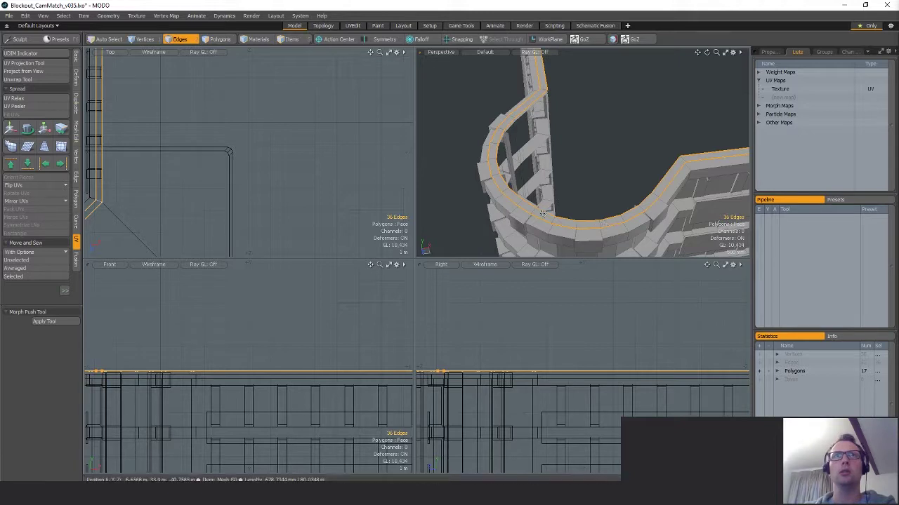
pyautogui.keyDown('alt'); pyautogui.moveTo(582, 216); pyautogui.dragTo(591, 213); pyautogui.keyUp('alt')
pyautogui.hotkey('shift', 'x')
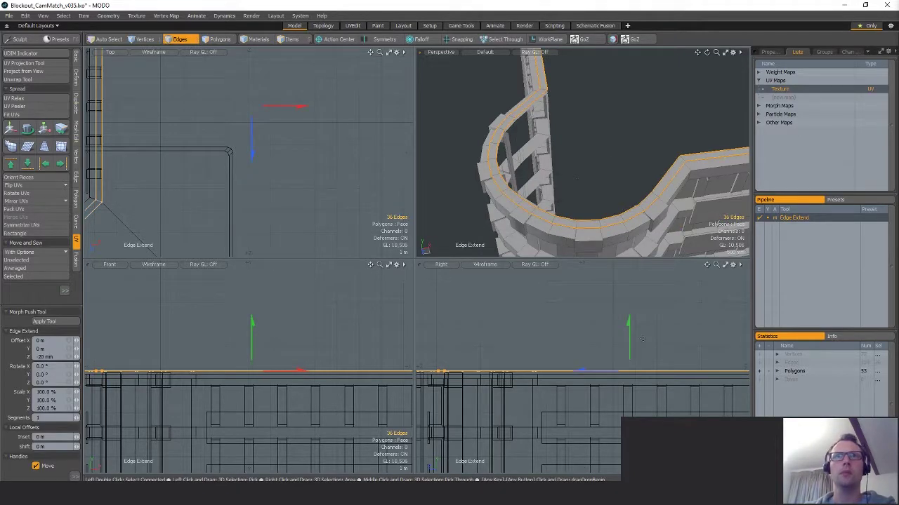
pyautogui.moveTo(629, 338); pyautogui.dragTo(629, 343)
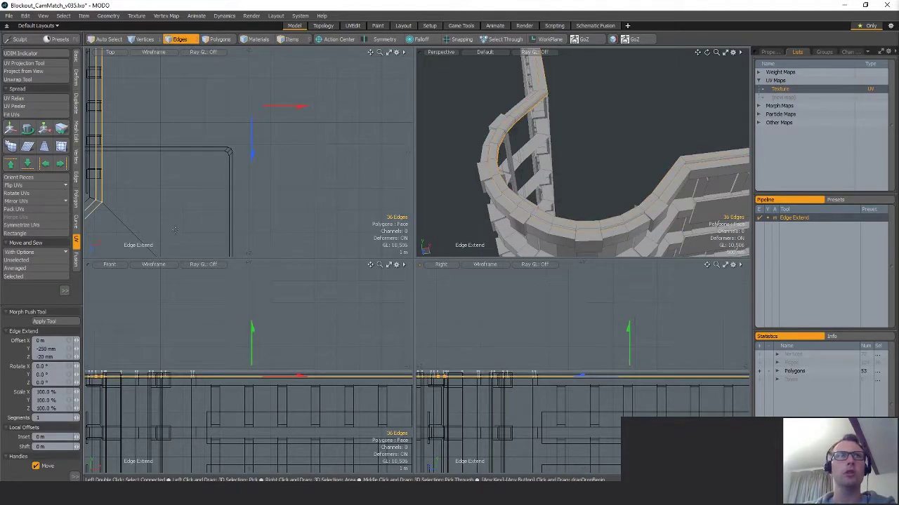
pyautogui.scroll(-6, 174, 230)
pyautogui.keyDown('alt'); pyautogui.keyDown('shift'); pyautogui.moveTo(235, 108); pyautogui.dragTo(232, 143); pyautogui.keyUp('shift'); pyautogui.keyUp('alt')
pyautogui.press('space')
# Delete the two extended end-cap polygons at the far ends of the strip's two wings.
pyautogui.press('space')
pyautogui.moveTo(232, 142); pyautogui.dragTo(215, 99, button='right')
pyautogui.keyDown('alt'); pyautogui.keyDown('shift'); pyautogui.moveTo(299, 186); pyautogui.dragTo(289, 102); pyautogui.keyUp('shift'); pyautogui.keyUp('alt')
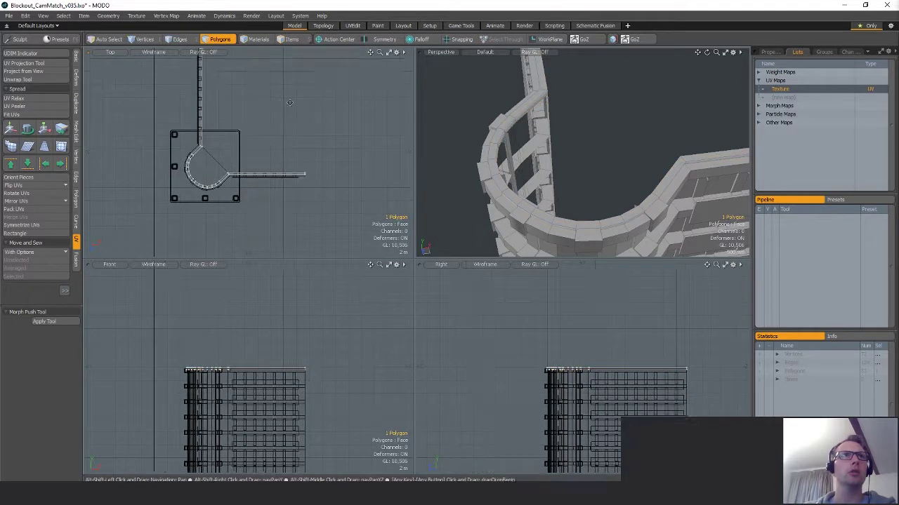
pyautogui.keyDown('shift'); pyautogui.moveTo(289, 103); pyautogui.dragTo(385, 196, button='right'); pyautogui.keyUp('shift')
pyautogui.press('Delete')
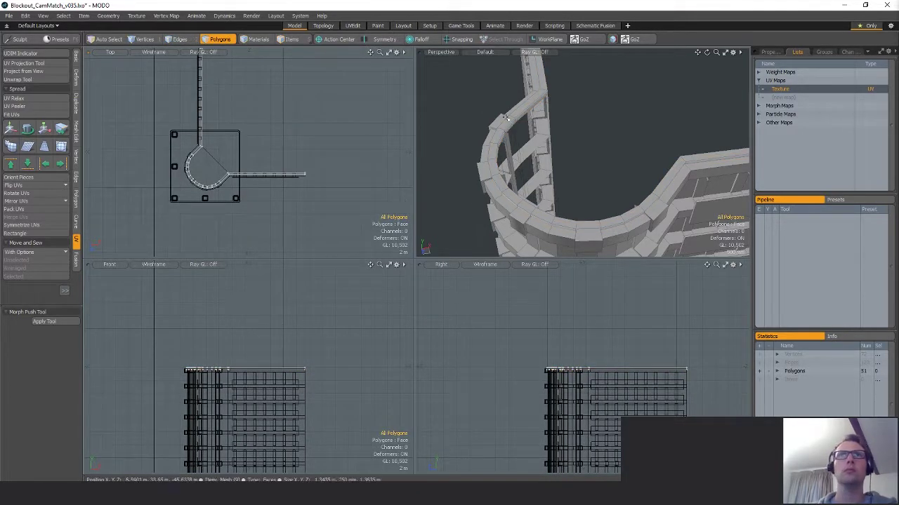
# Delete the loop of extended faces running down the inner side of the strip.
pyautogui.scroll(5, 523, 137)
pyautogui.keyDown('alt'); pyautogui.keyDown('shift'); pyautogui.moveTo(556, 180); pyautogui.dragTo(520, 193); pyautogui.keyUp('shift'); pyautogui.keyUp('alt')
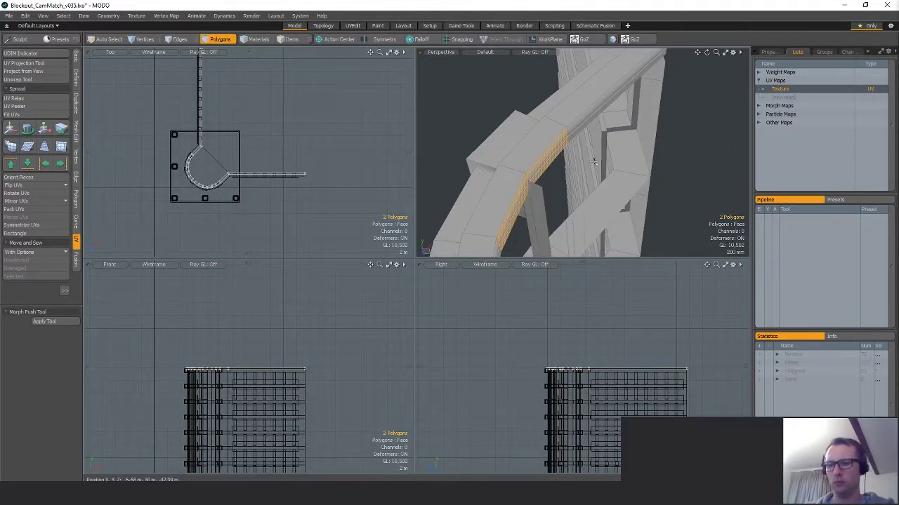
pyautogui.press('l')
pyautogui.press('Delete')
# Bridge the two opposite inner edges beside the rounded corner and close the rounded roof area they enclose.
pyautogui.press('2')
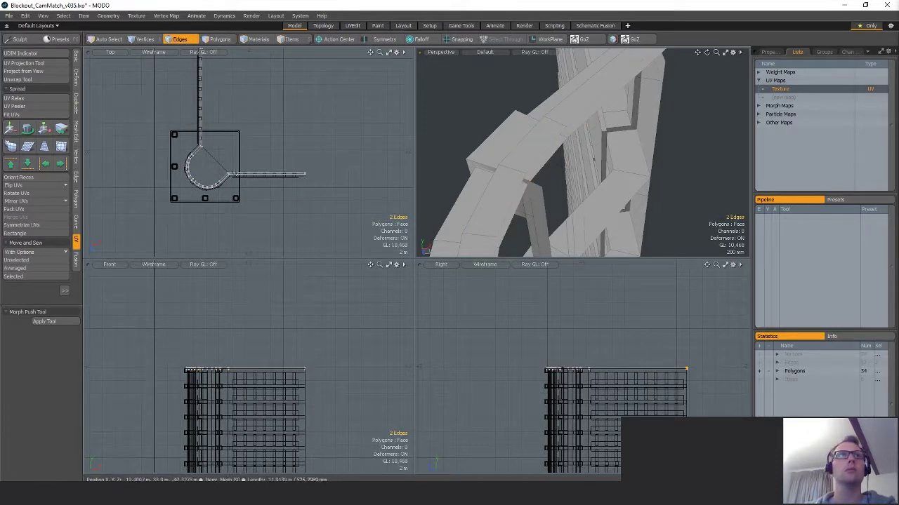
pyautogui.hotkey('shift', 'a')
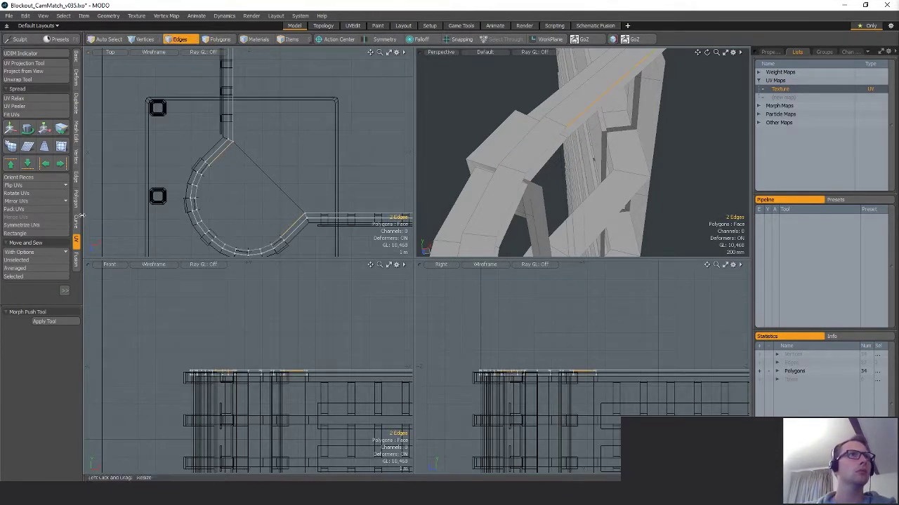
pyautogui.click(77, 199)
pyautogui.click(76, 179)
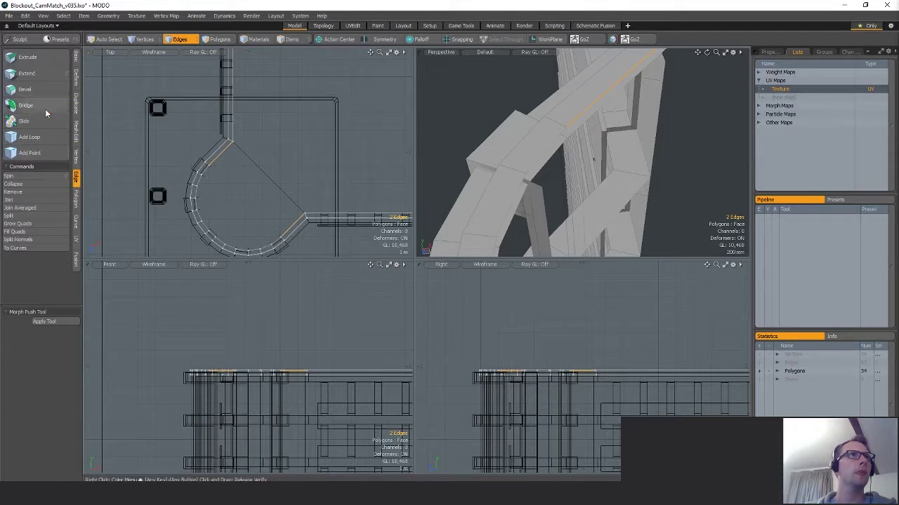
pyautogui.click(25, 105)
pyautogui.press('space')
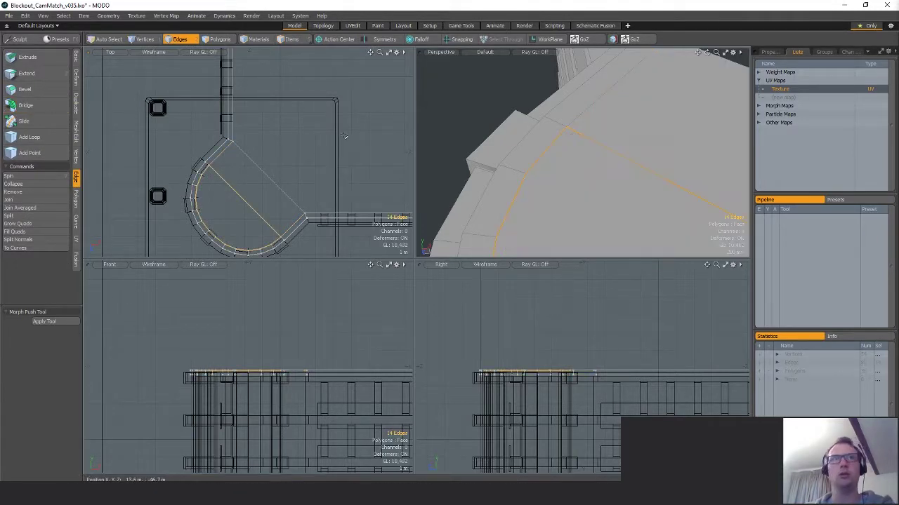
# Extend the inner edge of the horizontal wing about -15.2 m along Z, snapped level with the end of the other wing.
pyautogui.keyDown('ctrl'); pyautogui.keyDown('alt'); pyautogui.moveTo(307, 151); pyautogui.dragTo(280, 168); pyautogui.keyUp('alt'); pyautogui.keyUp('ctrl')
pyautogui.click(304, 203)
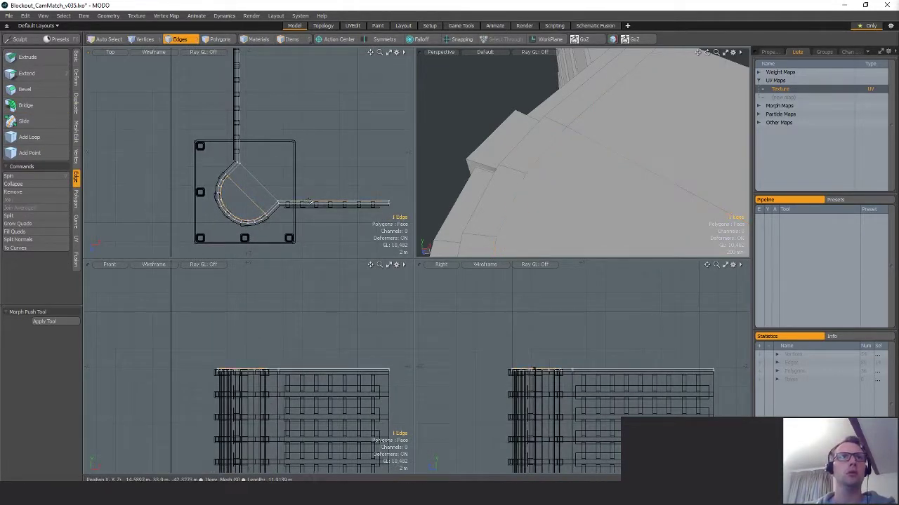
pyautogui.keyDown('alt'); pyautogui.keyDown('shift'); pyautogui.moveTo(334, 154); pyautogui.dragTo(295, 175); pyautogui.keyUp('shift'); pyautogui.keyUp('alt')
pyautogui.hotkey('shift', 'x')
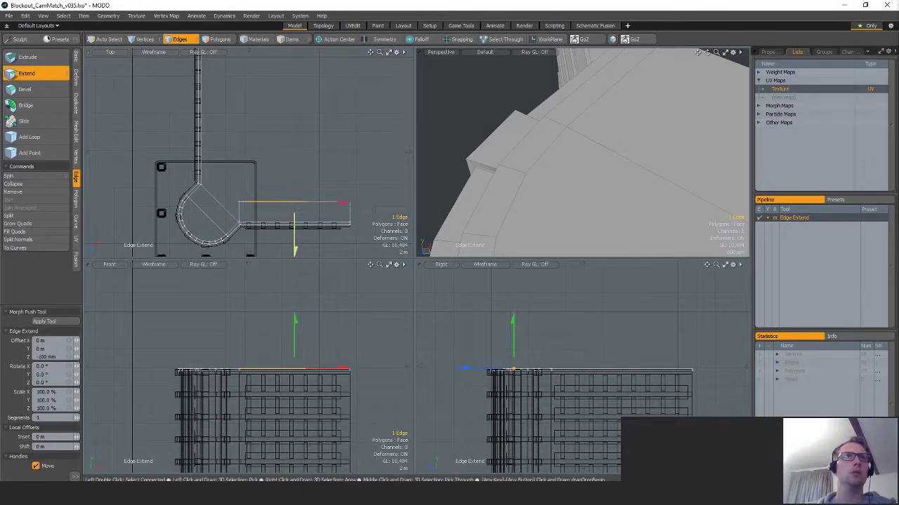
pyautogui.moveTo(295, 228); pyautogui.dragTo(295, 103)
pyautogui.keyDown('ctrl'); pyautogui.keyDown('alt'); pyautogui.moveTo(356, 169); pyautogui.dragTo(326, 169); pyautogui.keyUp('alt'); pyautogui.keyUp('ctrl')
pyautogui.keyDown('alt'); pyautogui.keyDown('shift'); pyautogui.moveTo(325, 170); pyautogui.dragTo(318, 143); pyautogui.keyUp('shift'); pyautogui.keyUp('alt')
pyautogui.press('x')
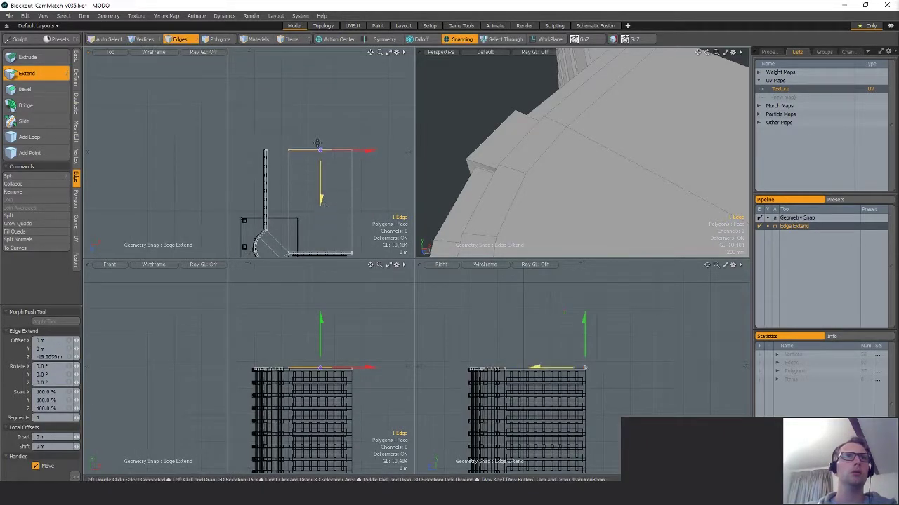
pyautogui.press('space')
# Bridge the extended roof face to the inner edge of the other wing to close the roof.
pyautogui.hotkey('shift', 'a')
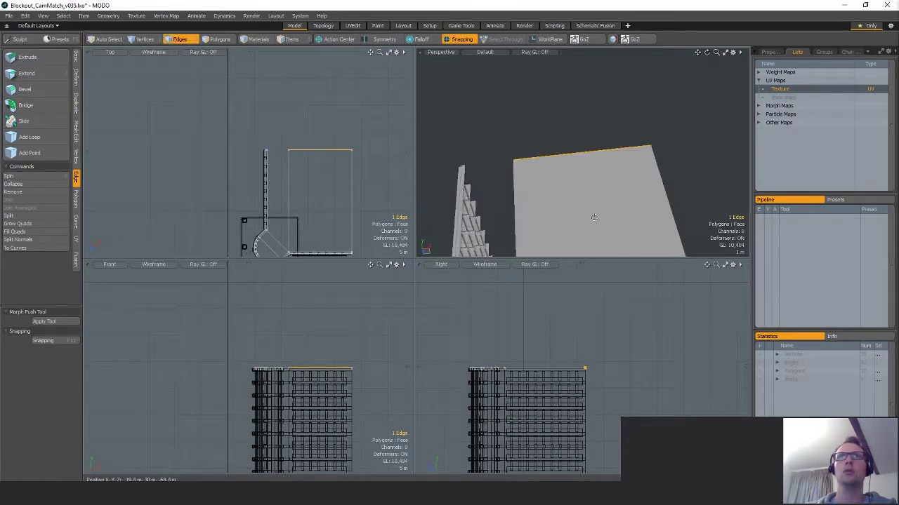
pyautogui.keyDown('alt'); pyautogui.keyDown('shift'); pyautogui.moveTo(519, 203); pyautogui.dragTo(589, 152); pyautogui.keyUp('shift'); pyautogui.keyUp('alt')
pyautogui.click(42, 111)
pyautogui.click(609, 164)
pyautogui.press('space')
# Select all the roof polygons, set their vertex normals with the Vertex Normal Toolkit and clear the selection.
pyautogui.keyDown('alt'); pyautogui.keyDown('shift'); pyautogui.moveTo(589, 152); pyautogui.dragTo(580, 106); pyautogui.keyUp('shift'); pyautogui.keyUp('alt')
pyautogui.press('3')
pyautogui.doubleClick(580, 127)
pyautogui.hotkey('ctrl', 'shift', 'v')
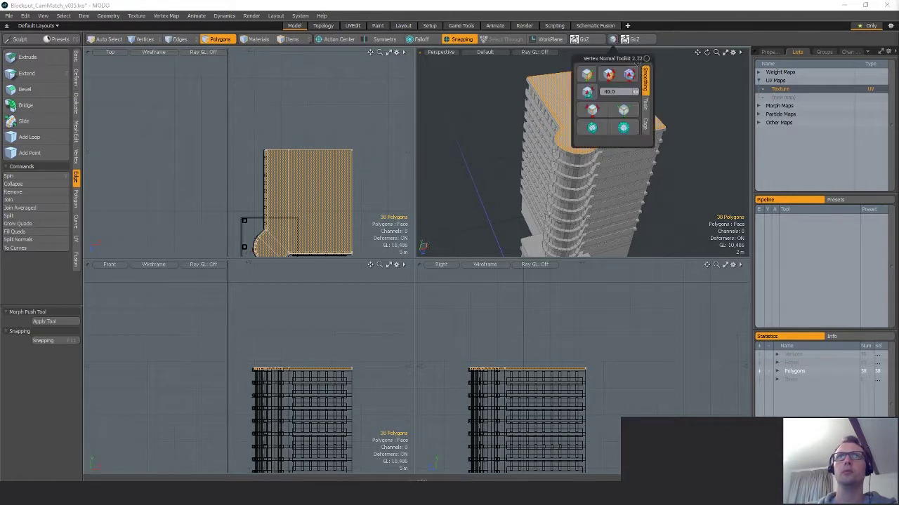
pyautogui.click(630, 75)
pyautogui.keyDown('alt'); pyautogui.moveTo(676, 123); pyautogui.dragTo(676, 110); pyautogui.keyUp('alt')
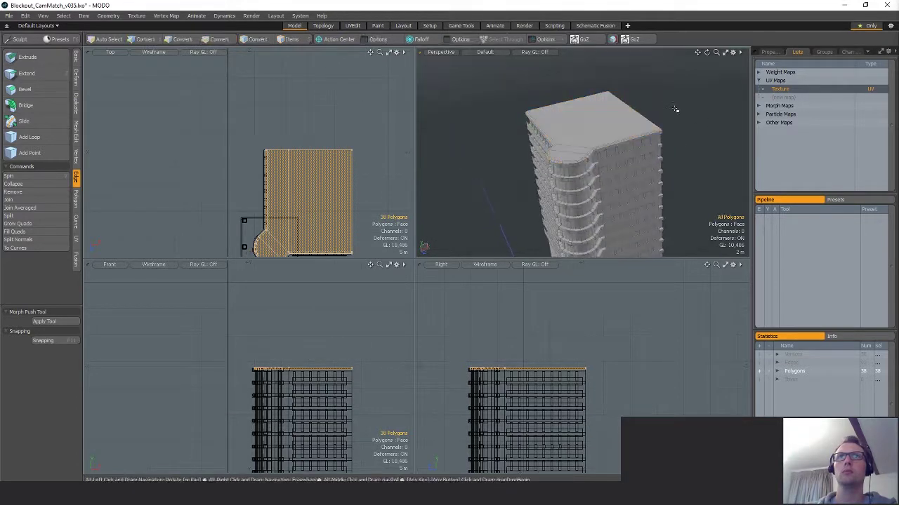
pyautogui.click(676, 111)
# Cut the roof geometry from its separate mesh and paste it into the Building_H_Exterior mesh.
pyautogui.keyDown('alt'); pyautogui.moveTo(632, 172); pyautogui.dragTo(570, 149); pyautogui.keyUp('alt')
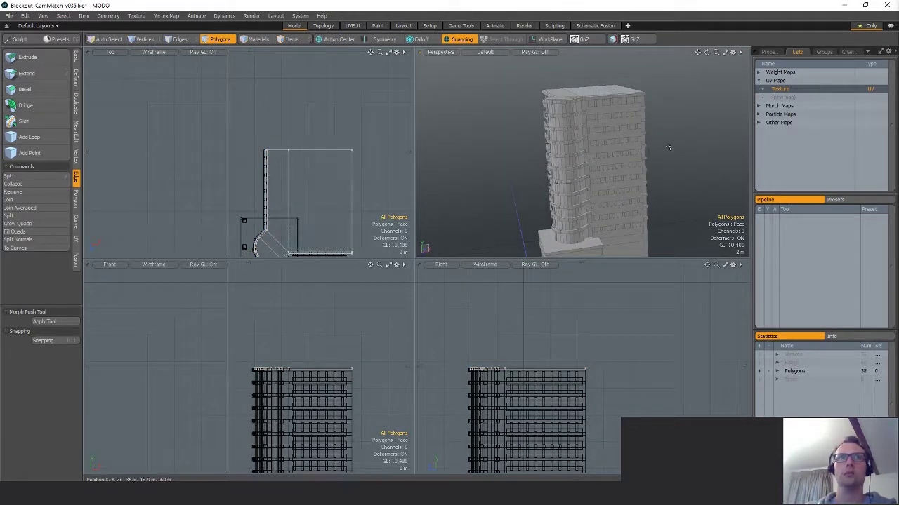
pyautogui.hotkey('ctrl', 'x')
pyautogui.doubleClick(607, 137)
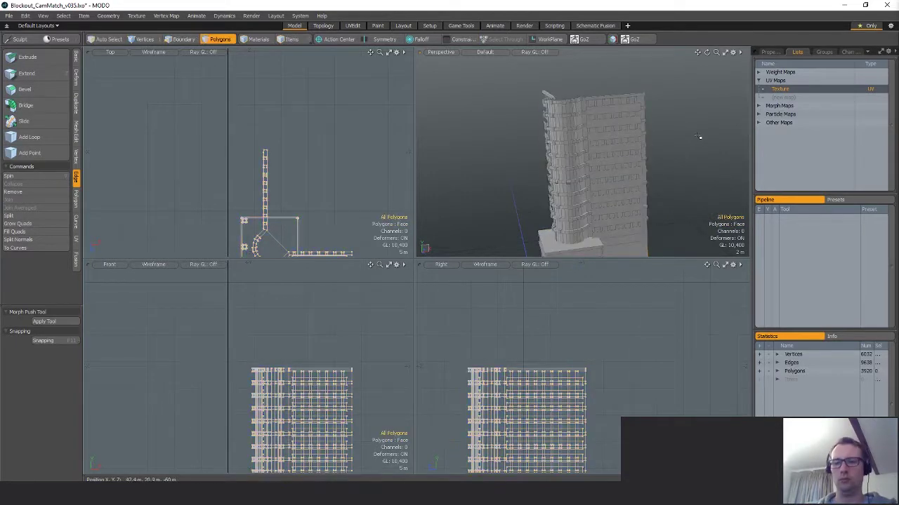
pyautogui.hotkey('ctrl', 'v')
# Export the updated high-rise meshes into the Exports folder and dismiss the warning.
pyautogui.hotkey('alt', 'Tab')
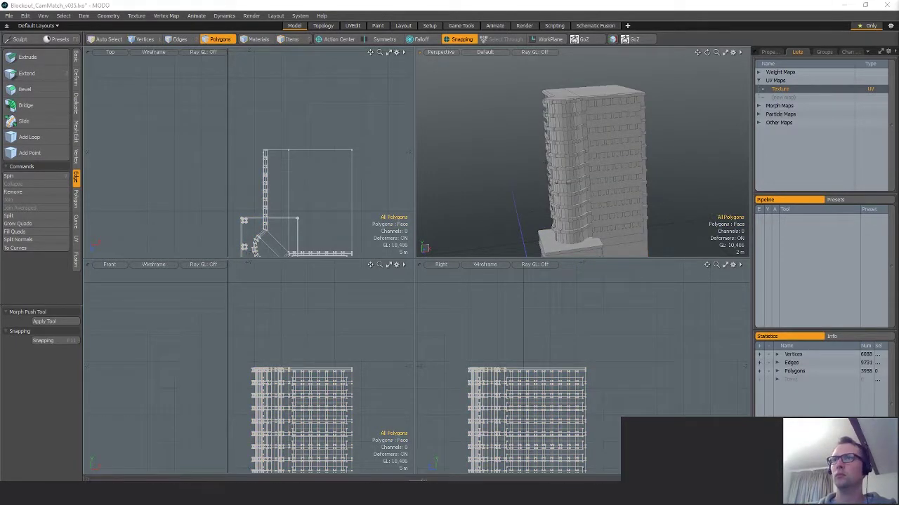
pyautogui.click(844, 330)
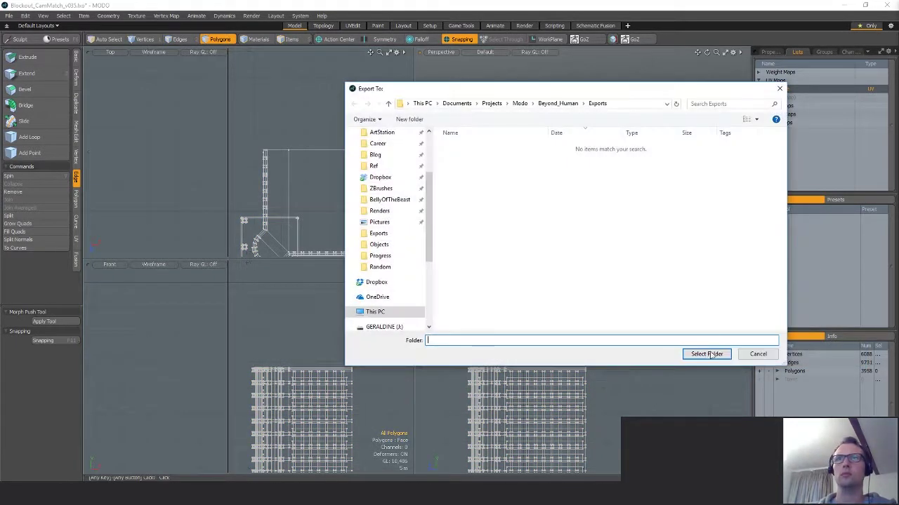
pyautogui.click(706, 353)
pyautogui.click(839, 343)
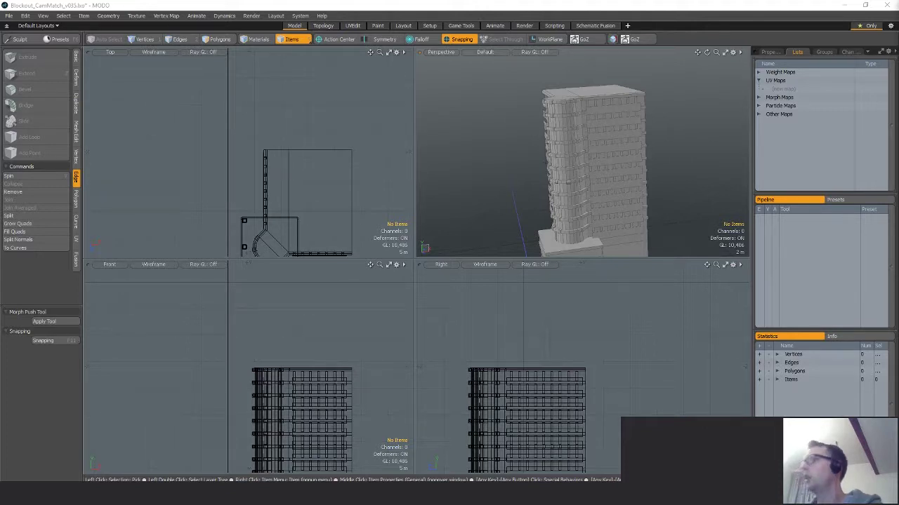
# Select the Building_H_Exterior mesh, hide it and bring it back into view.
pyautogui.keyDown('alt'); pyautogui.moveTo(606, 250); pyautogui.dragTo(663, 192); pyautogui.keyUp('alt')
pyautogui.scroll(6, 618, 187)
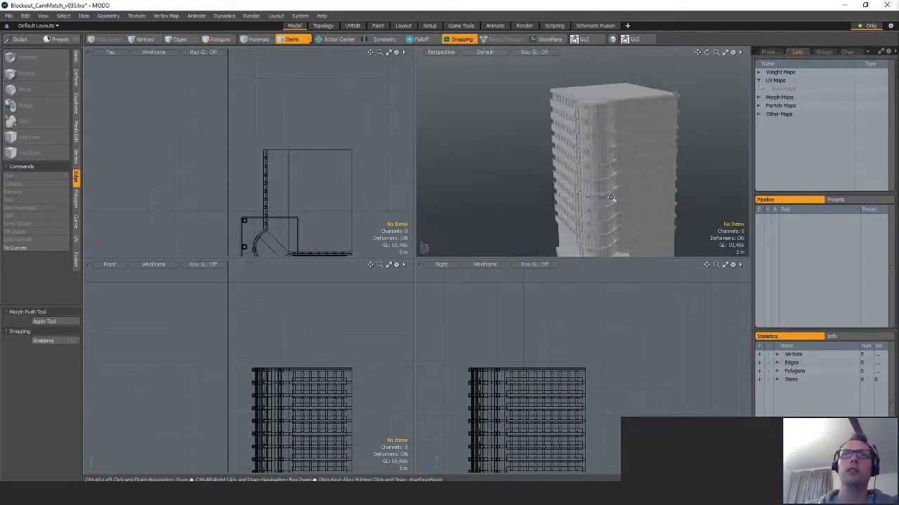
pyautogui.click(582, 189)
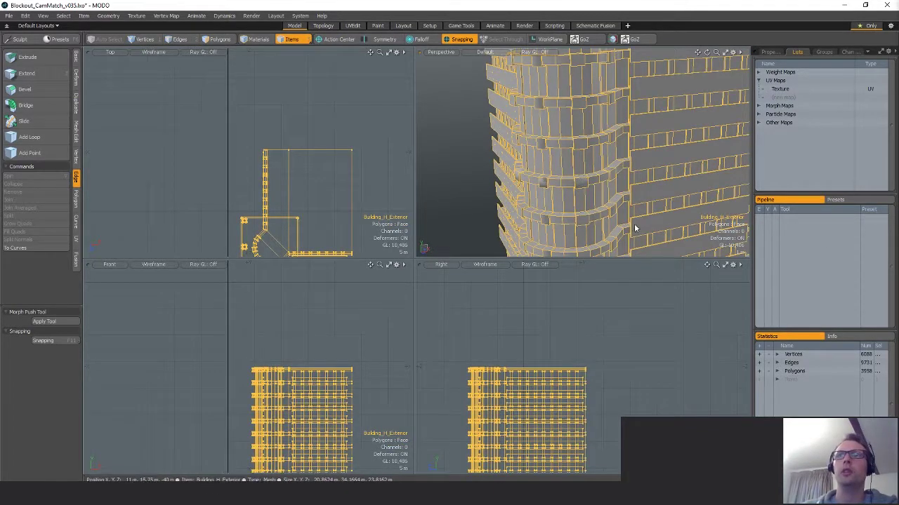
pyautogui.press('h')
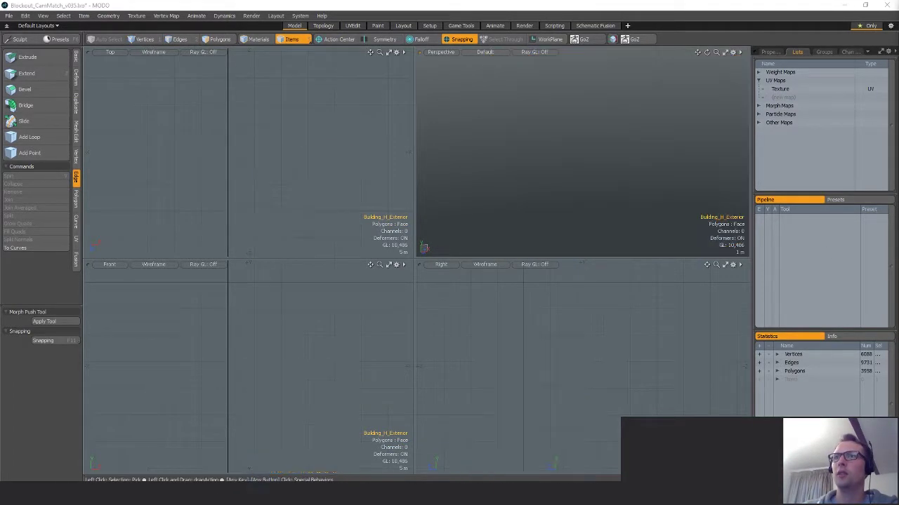
pyautogui.press('u')
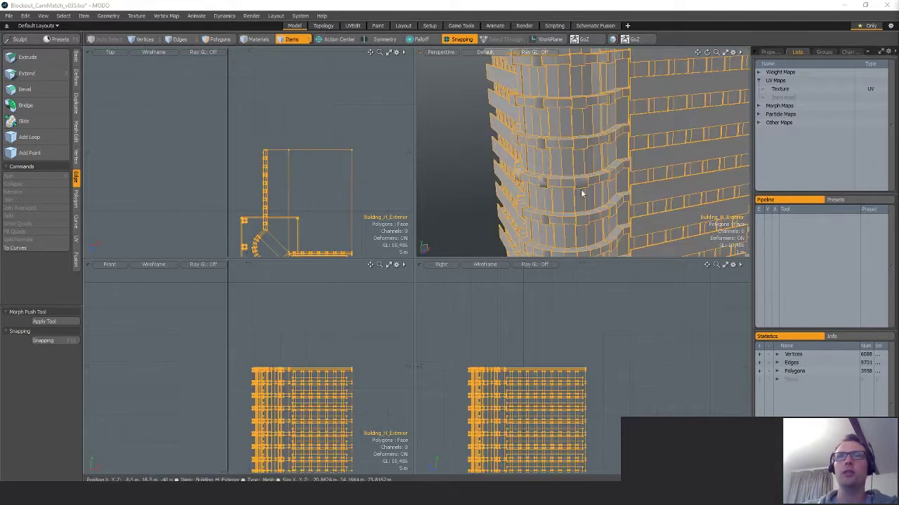
pyautogui.scroll(3, 581, 193)
pyautogui.press('3')
pyautogui.doubleClick(522, 172)
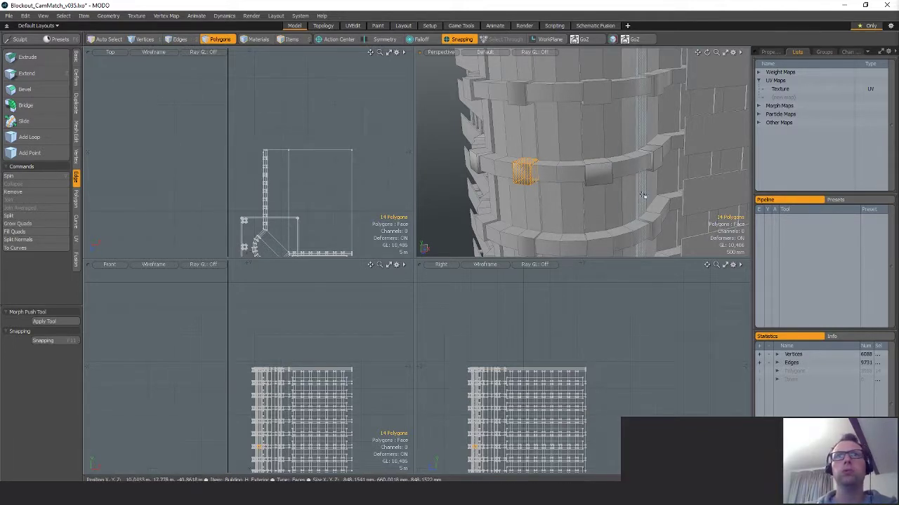
pyautogui.scroll(5, 636, 181)
pyautogui.press('Escape')
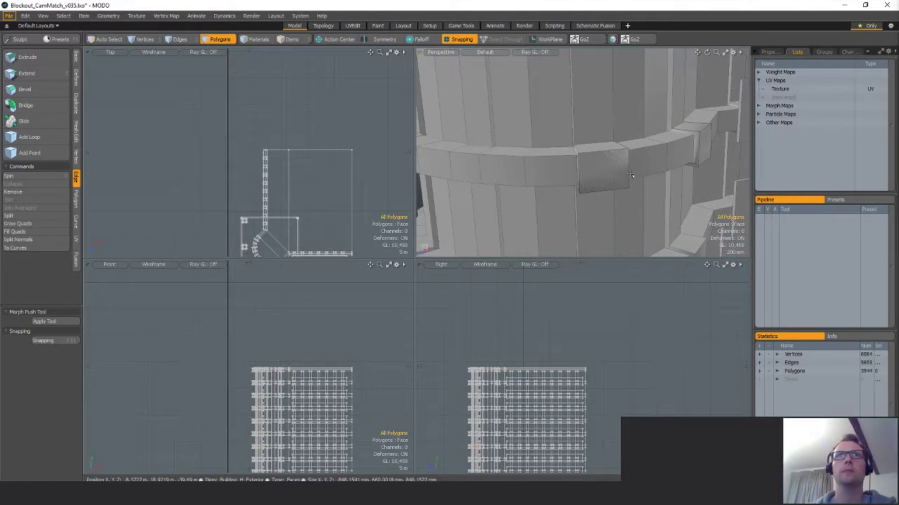
pyautogui.hotkey('ctrl', 'z')
# Select the protruding blocks along one ledge of the building's rounded corner and delete them.
pyautogui.keyDown('ctrl'); pyautogui.keyDown('alt'); pyautogui.moveTo(508, 156); pyautogui.dragTo(577, 170); pyautogui.keyUp('alt'); pyautogui.keyUp('ctrl')
pyautogui.scroll(-5, 576, 170)
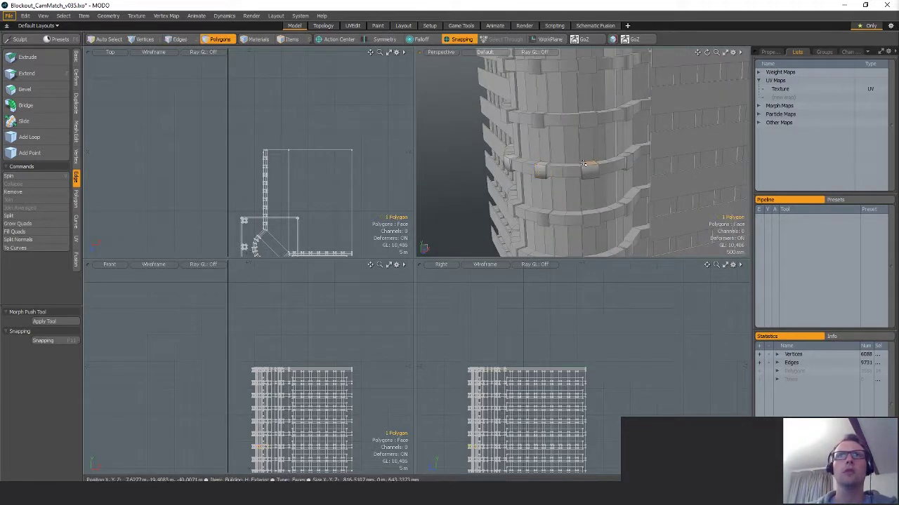
pyautogui.scroll(5, 541, 173)
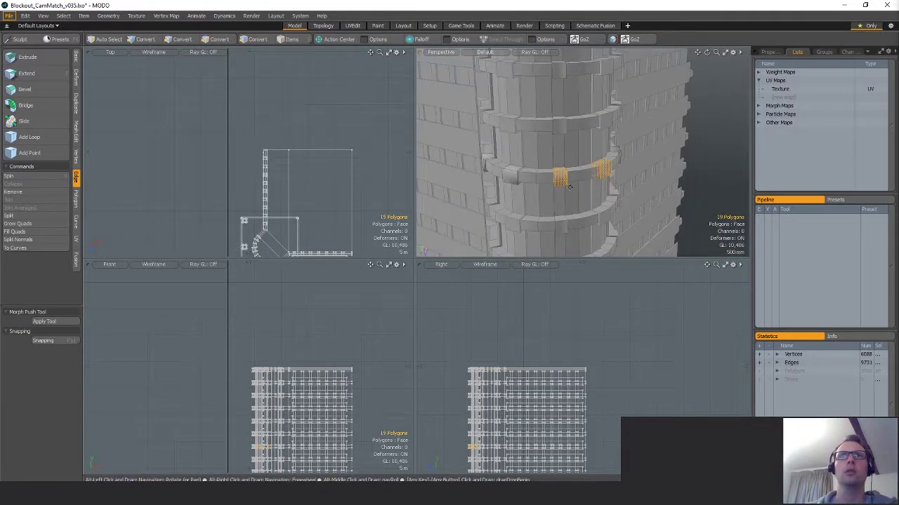
pyautogui.keyDown('alt'); pyautogui.moveTo(590, 173); pyautogui.dragTo(553, 152); pyautogui.keyUp('alt')
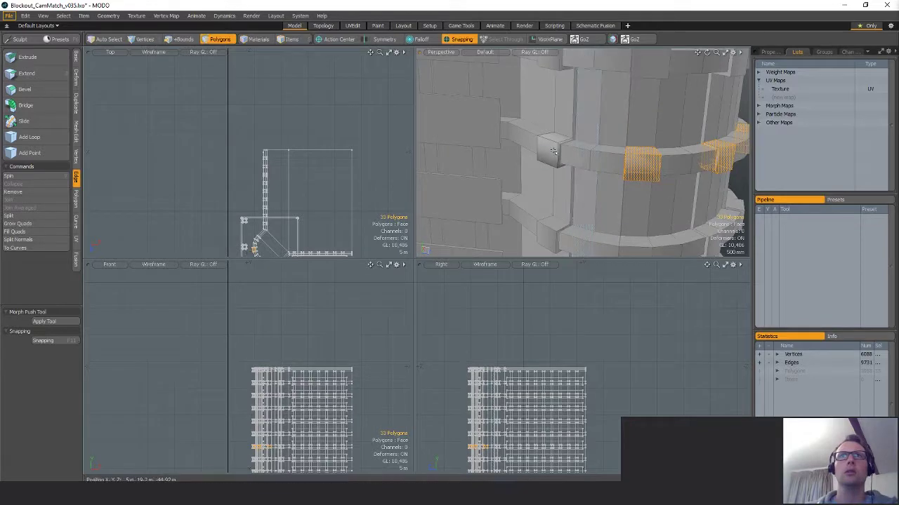
pyautogui.keyDown('alt'); pyautogui.moveTo(611, 163); pyautogui.dragTo(541, 159); pyautogui.keyUp('alt')
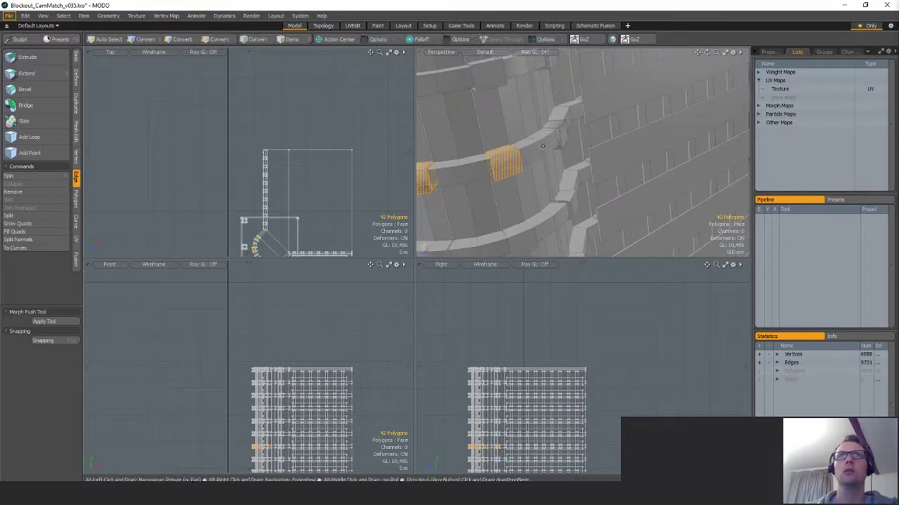
pyautogui.keyDown('shift'); pyautogui.doubleClick(555, 135); pyautogui.keyUp('shift')
pyautogui.press('Delete')
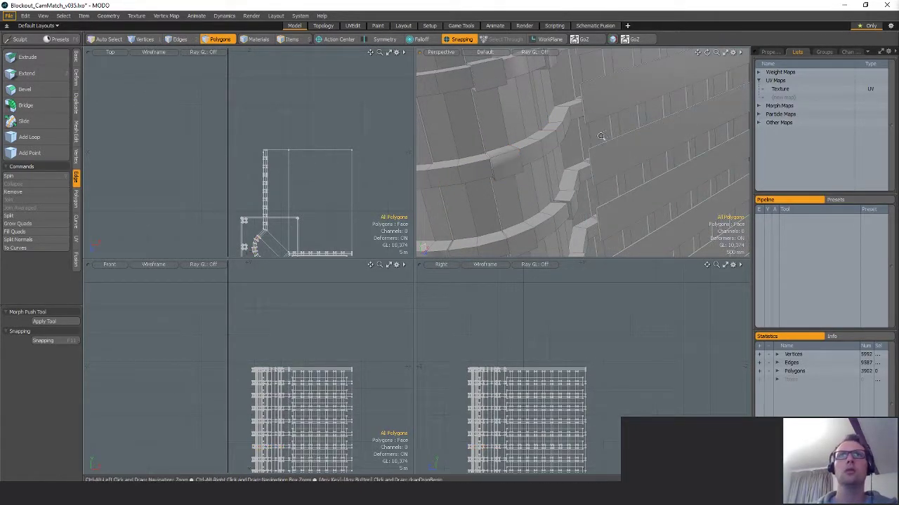
pyautogui.keyDown('alt'); pyautogui.moveTo(595, 136); pyautogui.dragTo(601, 172); pyautogui.keyUp('alt')
pyautogui.hotkey('shift', 'Up')
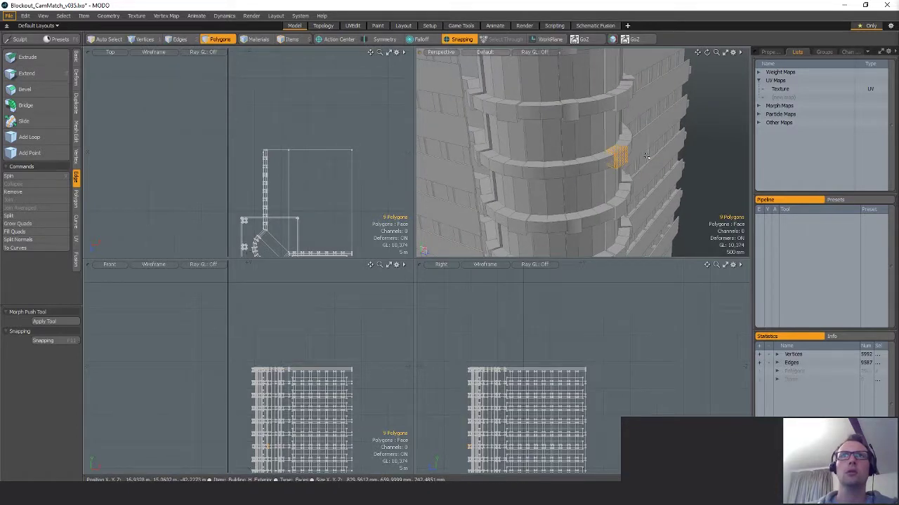
pyautogui.press('Delete')
# Select all the protruding blocks on the rounded corner's ledge directly above and frame them in the views.
pyautogui.click(506, 113)
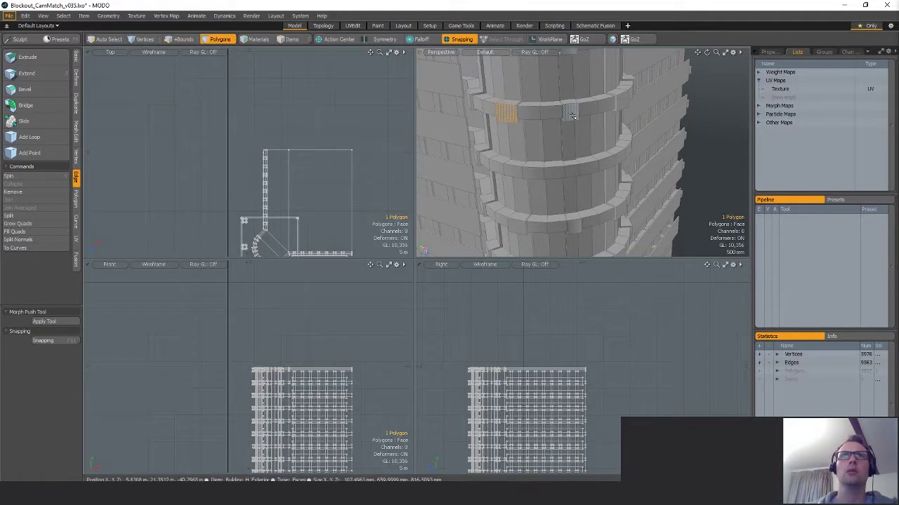
pyautogui.keyDown('shift'); pyautogui.click(571, 112); pyautogui.keyUp('shift')
pyautogui.keyDown('shift'); pyautogui.click(624, 108); pyautogui.keyUp('shift')
pyautogui.keyDown('alt'); pyautogui.moveTo(627, 113); pyautogui.dragTo(609, 92); pyautogui.keyUp('alt')
pyautogui.keyDown('shift'); pyautogui.click(637, 75); pyautogui.keyUp('shift')
pyautogui.hotkey('shift', 'Up')
pyautogui.hotkey('shift', 'a')
pyautogui.keyDown('alt'); pyautogui.moveTo(624, 444); pyautogui.dragTo(616, 359); pyautogui.keyUp('alt')
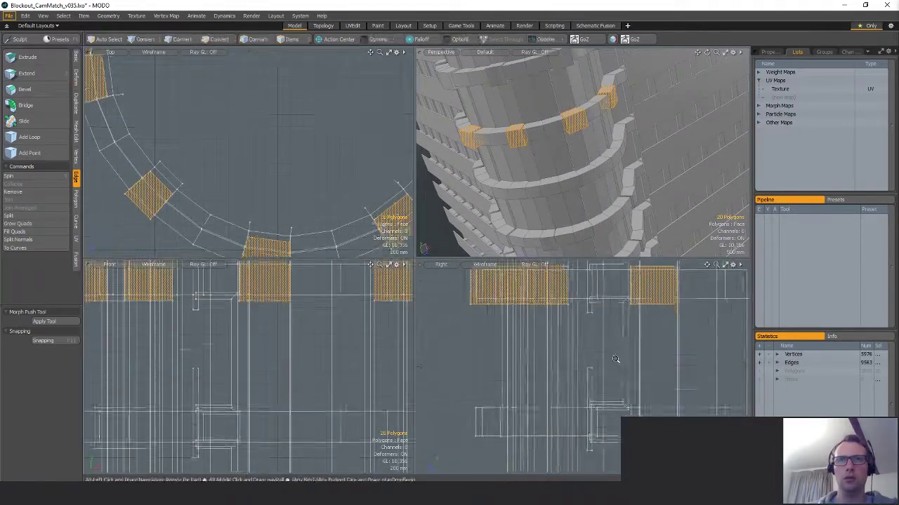
# Paste a copy of the selected blocks and move it straight down onto the emptied ledge below, using snapping.
pyautogui.hotkey('ctrl', 'v')
pyautogui.press('w')
pyautogui.click(631, 320)
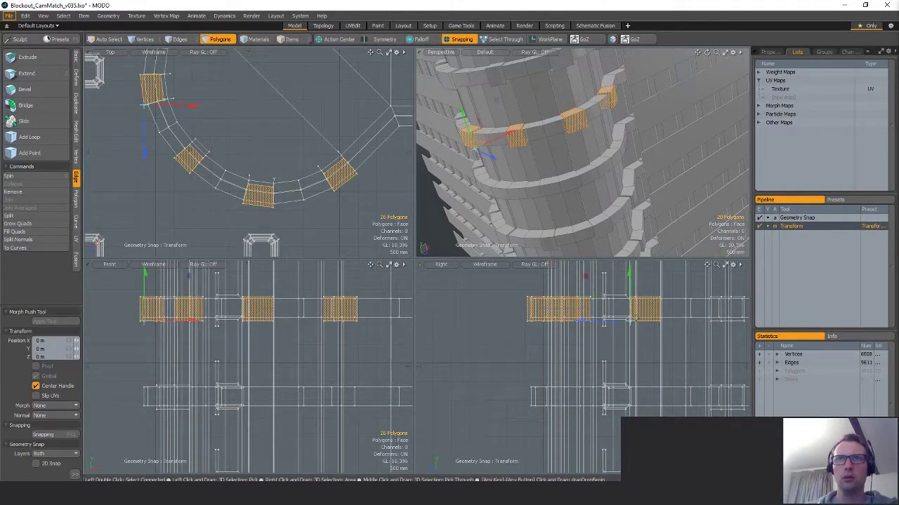
pyautogui.moveTo(630, 323); pyautogui.dragTo(630, 407)
pyautogui.press('space')
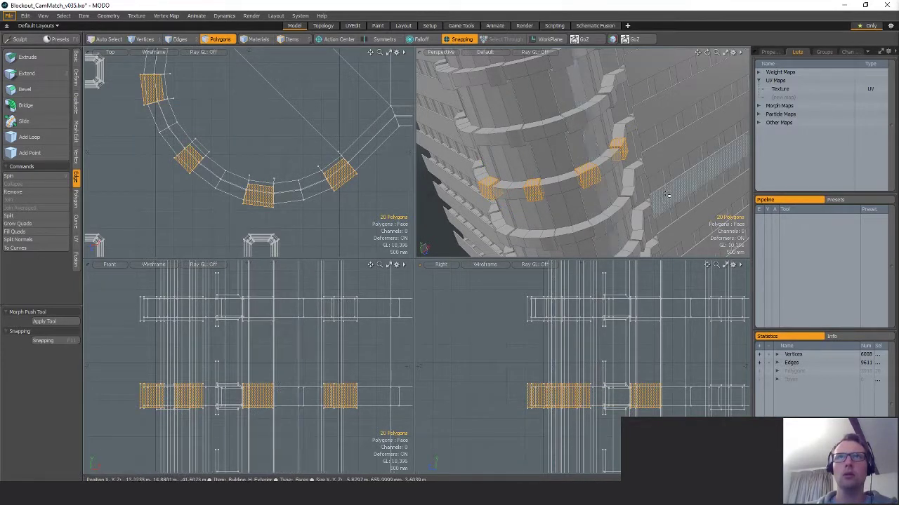
# Clear the selection, save the scene and export the updated high-rise meshes as separate FBX files.
pyautogui.scroll(-6, 574, 207)
pyautogui.keyDown('alt'); pyautogui.moveTo(692, 181); pyautogui.dragTo(637, 219); pyautogui.keyUp('alt')
pyautogui.click(499, 185)
pyautogui.hotkey('ctrl', 's')
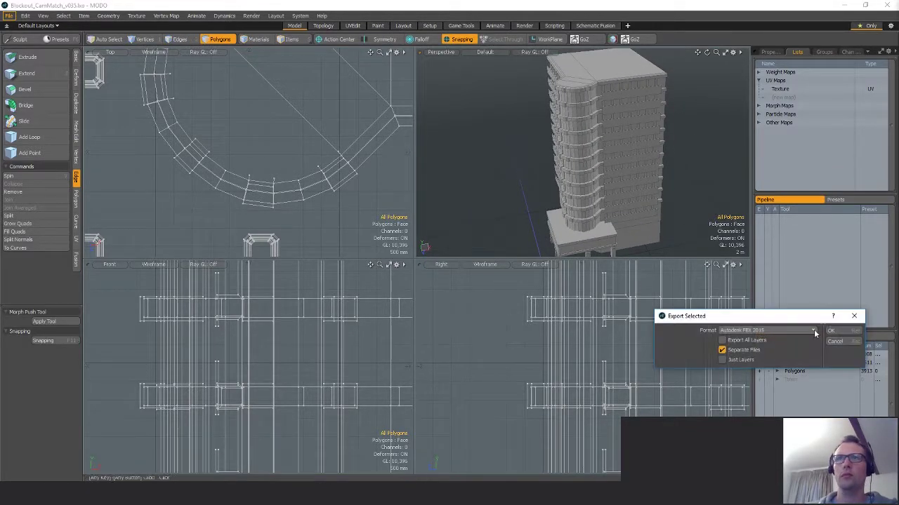
pyautogui.click(830, 327)
pyautogui.click(706, 354)
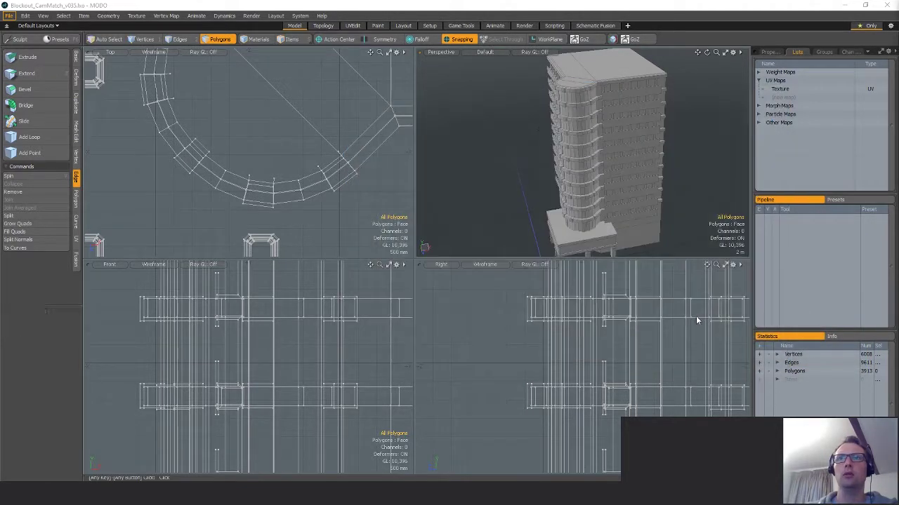
pyautogui.click(822, 338)
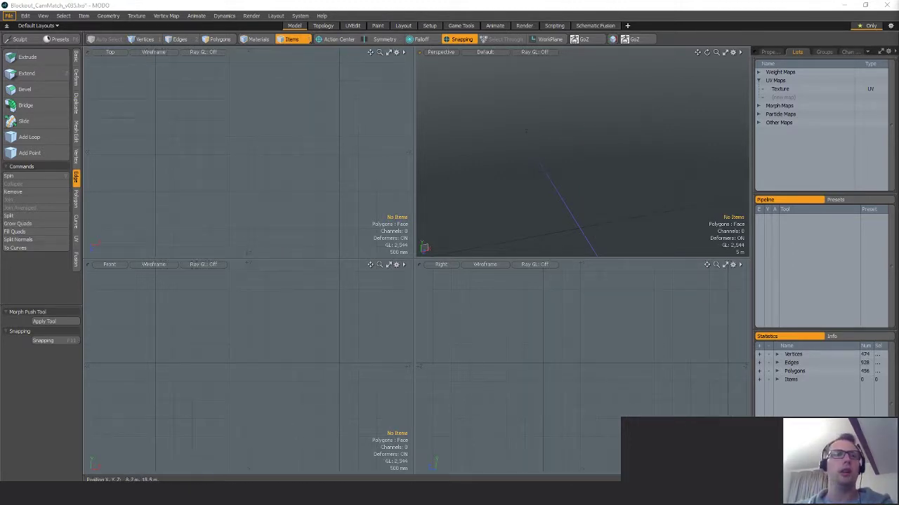
# Switch to the asset list spreadsheet in the browser, insert a row below Stairwell and name it Ladder.
pyautogui.click(347, 449)
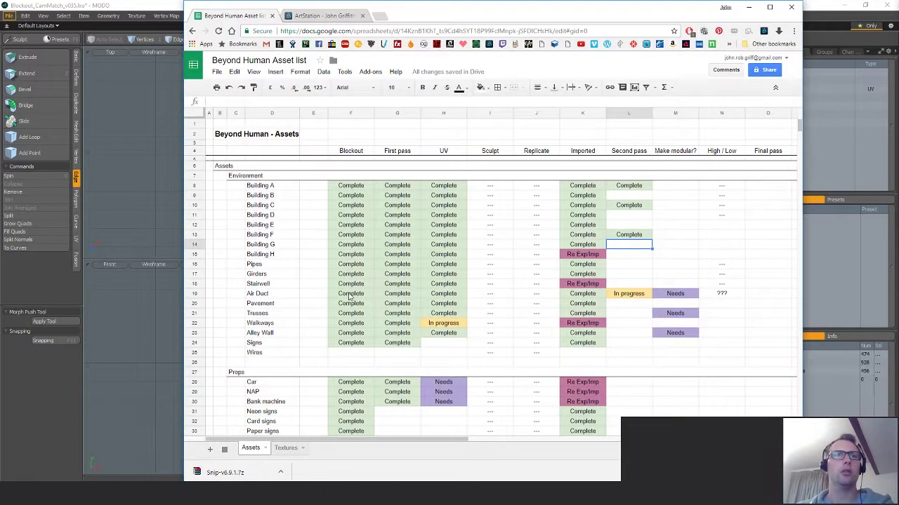
pyautogui.click(580, 283)
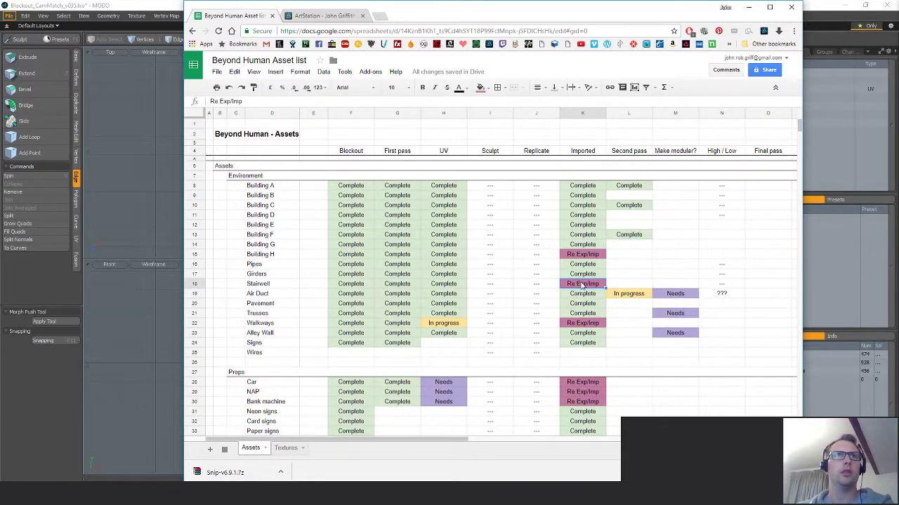
pyautogui.click(261, 285)
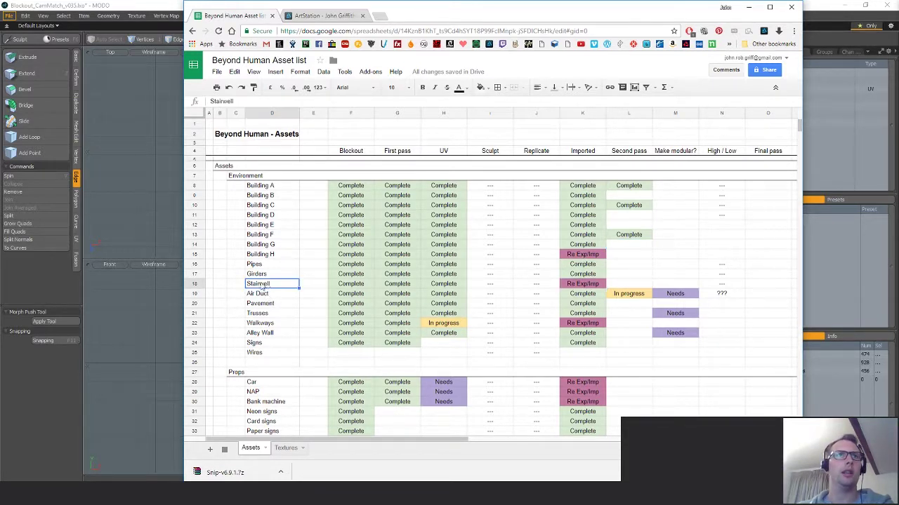
pyautogui.click(193, 290)
pyautogui.rightClick(193, 290)
pyautogui.click(223, 149)
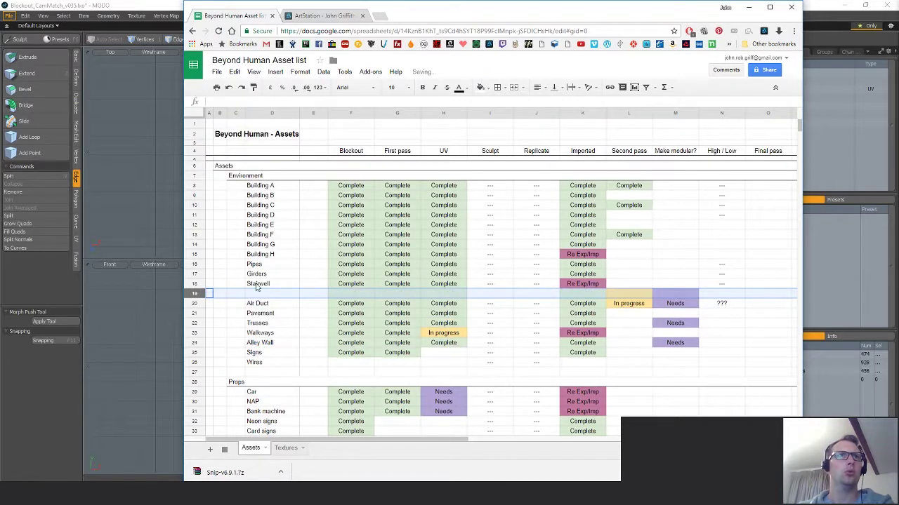
pyautogui.click(270, 294)
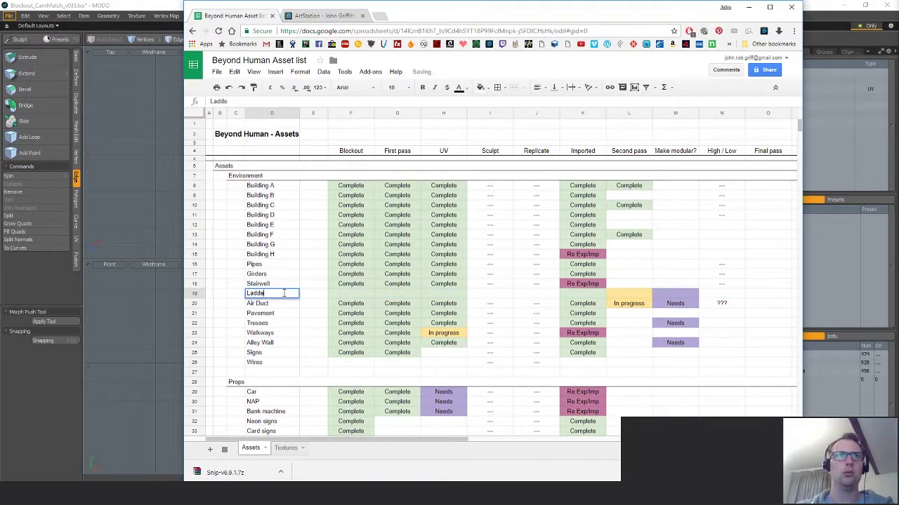
pyautogui.write('Ladder')
pyautogui.press('Return')
# Fill the Ladder row with Complete for Blockout and First pass, In progress for UV, and Re Exp/Imp for Imported.
pyautogui.click(343, 287)
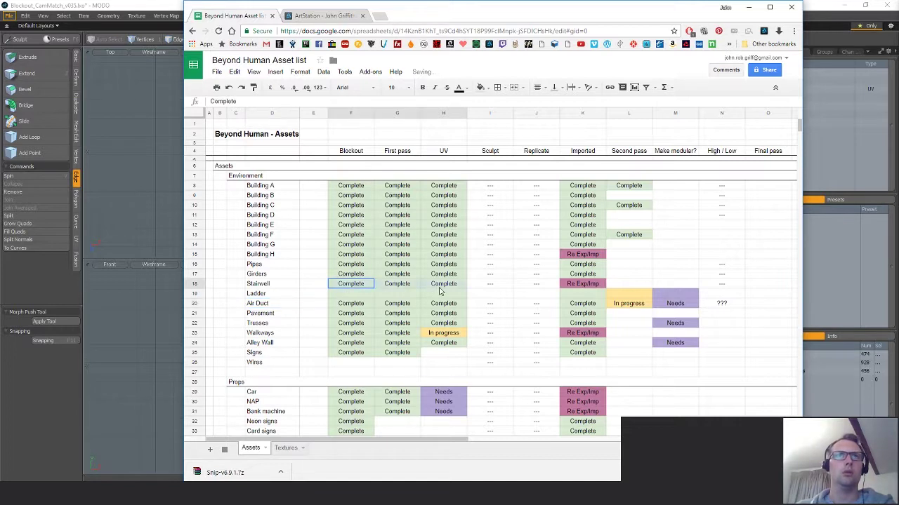
pyautogui.moveTo(467, 290); pyautogui.dragTo(453, 302)
pyautogui.click(455, 335)
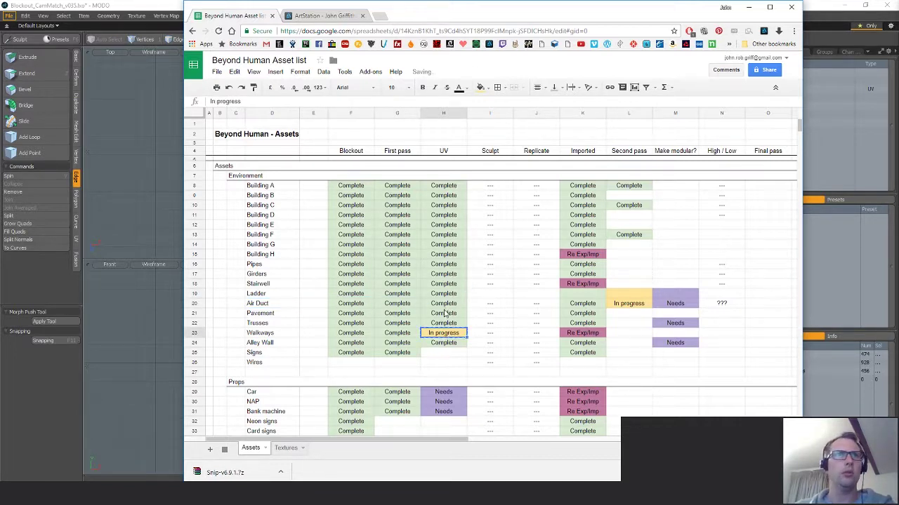
pyautogui.click(444, 313)
pyautogui.click(444, 295)
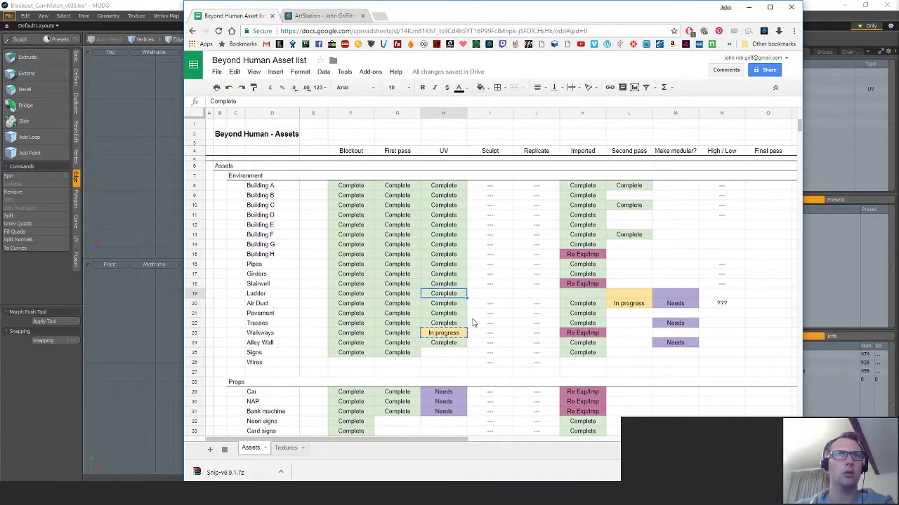
pyautogui.write('In progress')
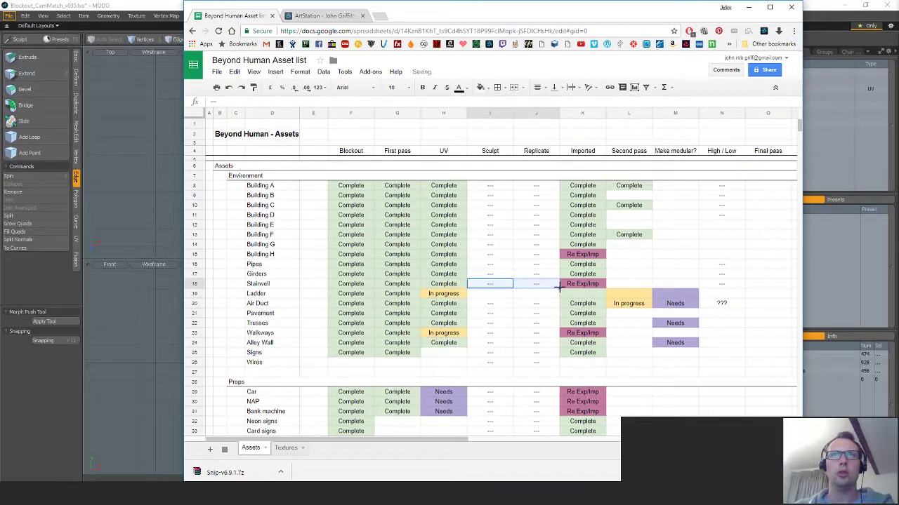
pyautogui.click(570, 285)
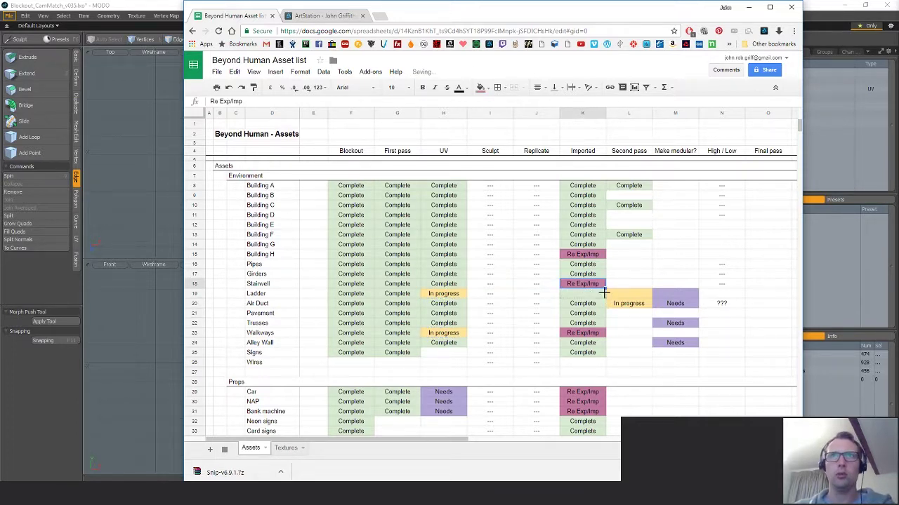
pyautogui.moveTo(604, 293); pyautogui.dragTo(599, 298)
# Reset the fill colour of the Ladder row's Second pass and Make modular? cells.
pyautogui.click(632, 295)
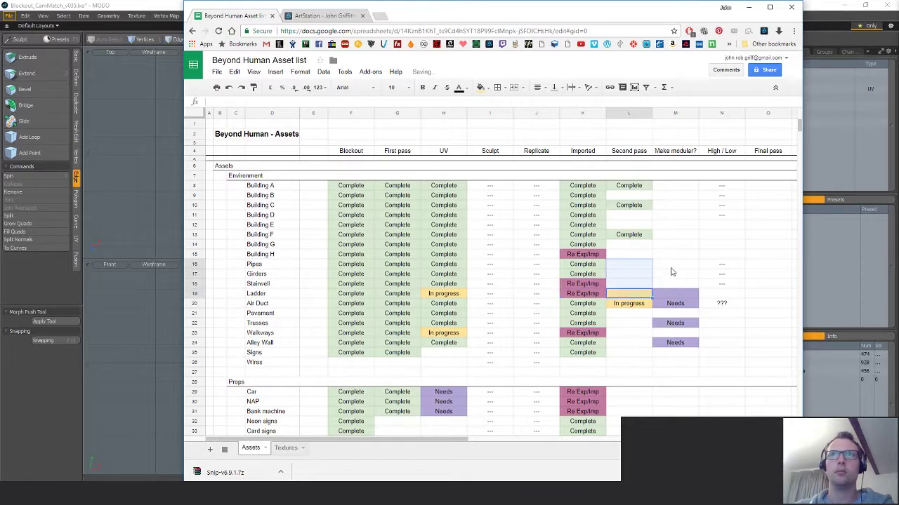
pyautogui.click(681, 284)
pyautogui.click(481, 88)
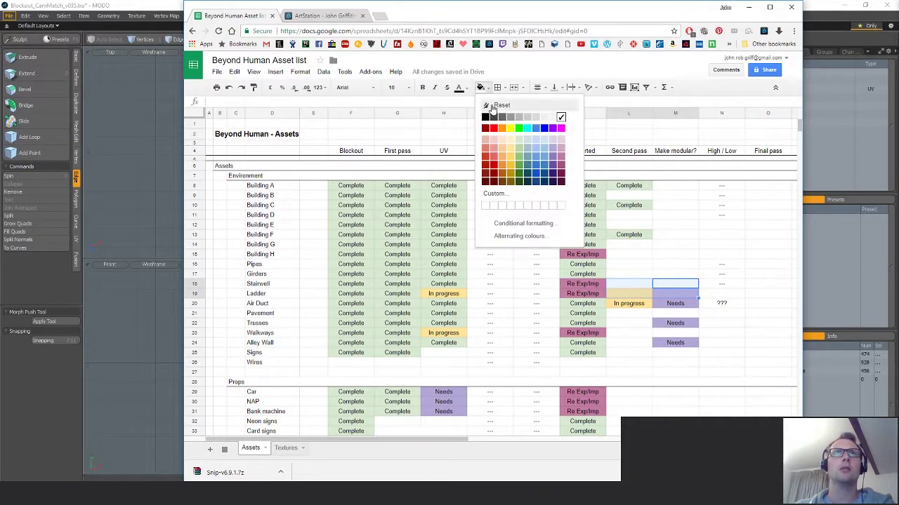
pyautogui.click(492, 108)
pyautogui.click(539, 257)
# Switch back to MODO, select the stairwell and ladder meshes, and frame them in all views in polygon mode.
pyautogui.click(189, 175)
pyautogui.click(170, 174)
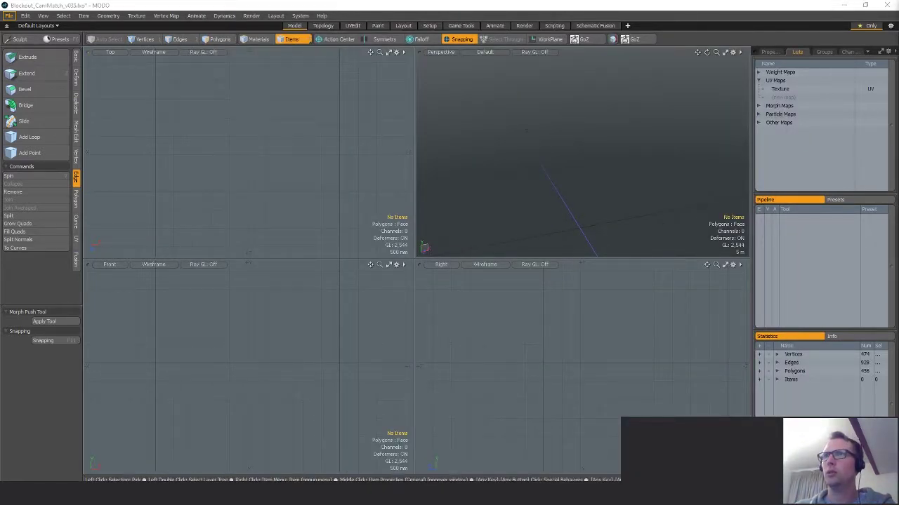
pyautogui.hotkey('ctrl', 'v')
pyautogui.hotkey('shift', 'a')
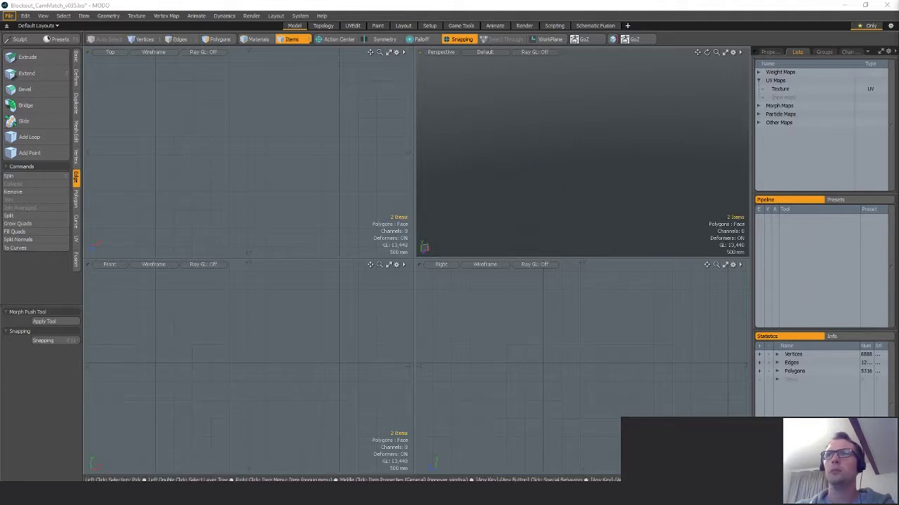
pyautogui.press('4')
pyautogui.keyDown('alt'); pyautogui.moveTo(635, 172); pyautogui.dragTo(662, 149); pyautogui.keyUp('alt')
pyautogui.scroll(4, 692, 150)
pyautogui.press('3')
pyautogui.hotkey('shift', 'a')
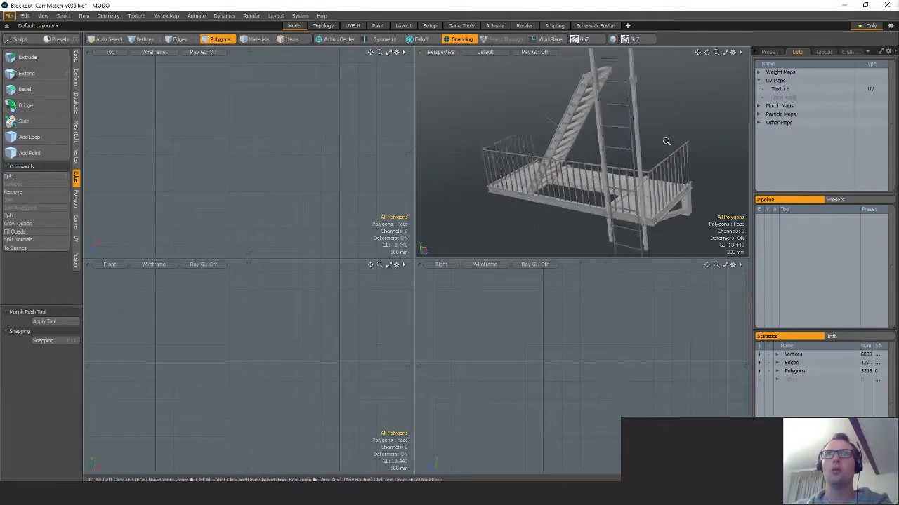
# Select the Texture UV map and set the stairwell and ladder vertex normals with the Vertex Normal Toolkit.
pyautogui.click(779, 88)
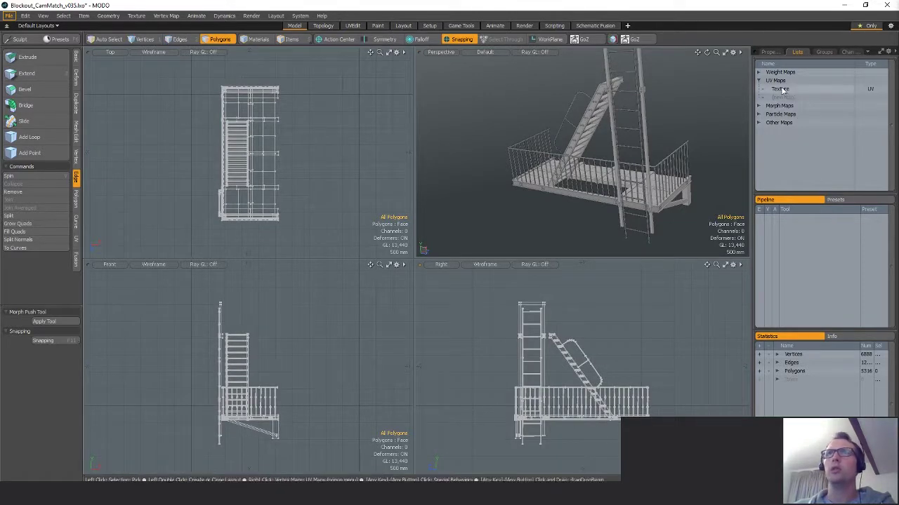
pyautogui.click(613, 38)
pyautogui.click(630, 75)
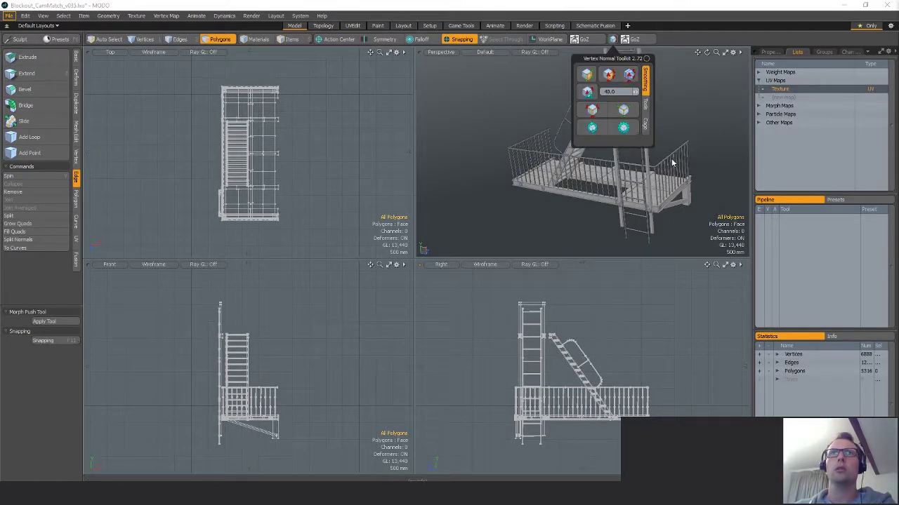
pyautogui.keyDown('alt'); pyautogui.keyDown('shift'); pyautogui.moveTo(712, 136); pyautogui.dragTo(691, 151); pyautogui.keyUp('shift'); pyautogui.keyUp('alt')
pyautogui.click(612, 39)
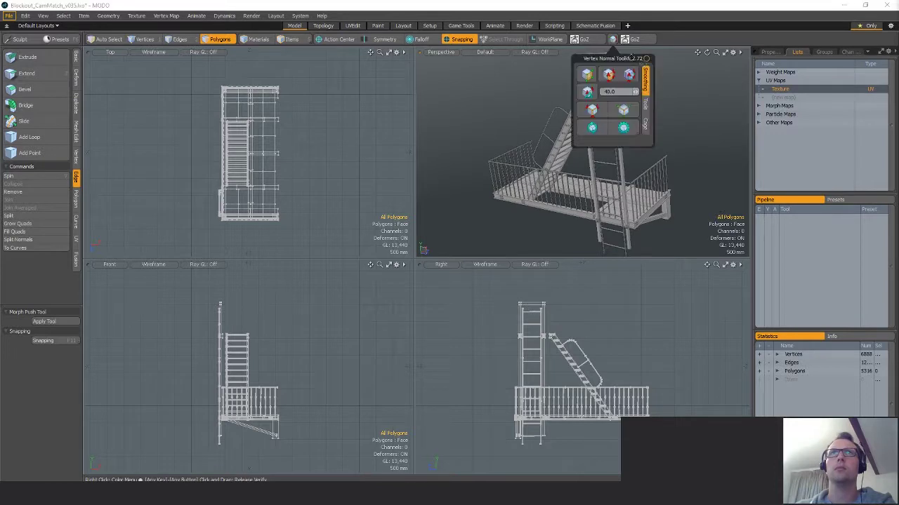
# Export the selected stairwell, ladder and walkway meshes as separate Autodesk FBX 2015 files into the Exports folder.
pyautogui.moveTo(614, 59); pyautogui.dragTo(706, 64)
pyautogui.scroll(-2, 601, 113)
pyautogui.keyDown('alt'); pyautogui.keyDown('shift'); pyautogui.moveTo(659, 100); pyautogui.dragTo(605, 104); pyautogui.keyUp('shift'); pyautogui.keyUp('alt')
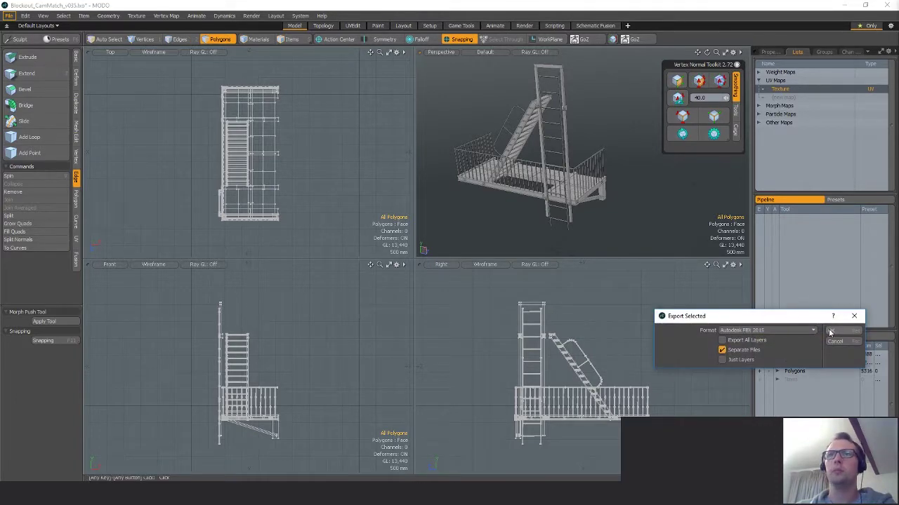
pyautogui.click(831, 332)
pyautogui.click(704, 353)
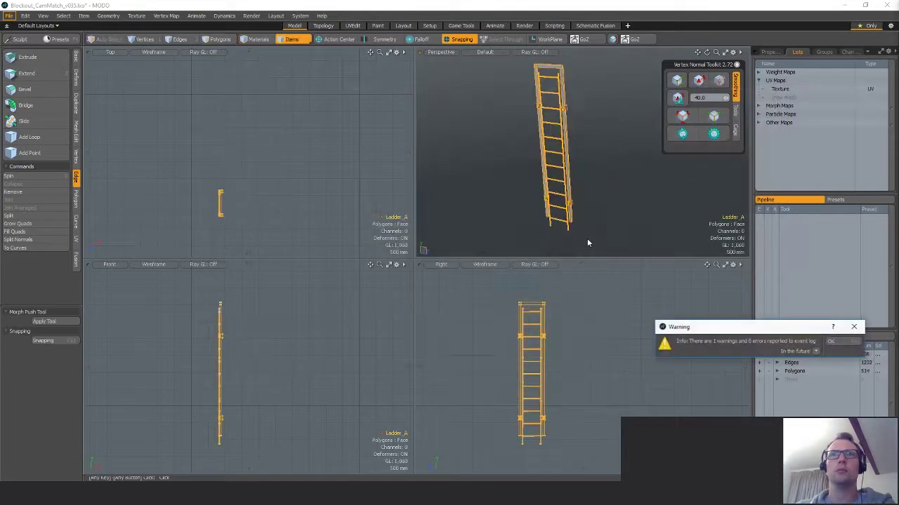
pyautogui.click(853, 327)
# Check the Building H and Walkways import statuses in the Beyond Human Asset list spreadsheet and return to MODO.
pyautogui.hotkey('alt', 'Tab')
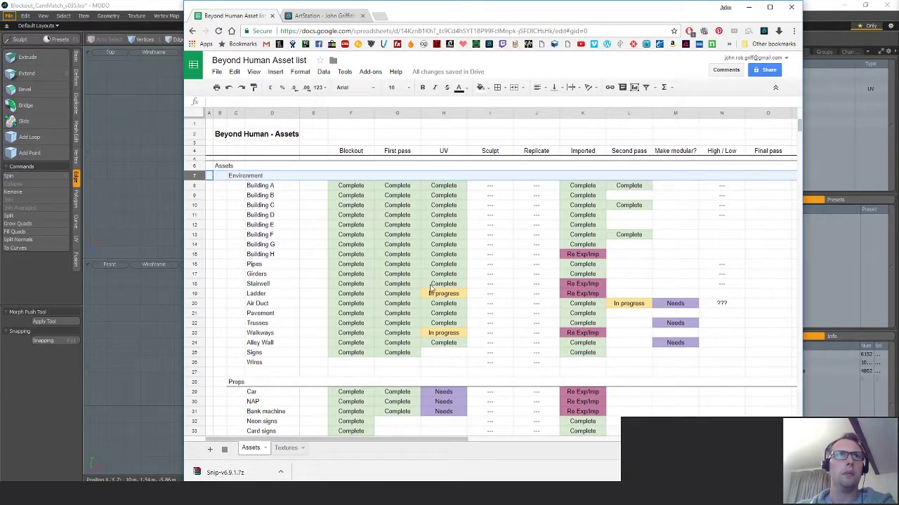
pyautogui.click(584, 255)
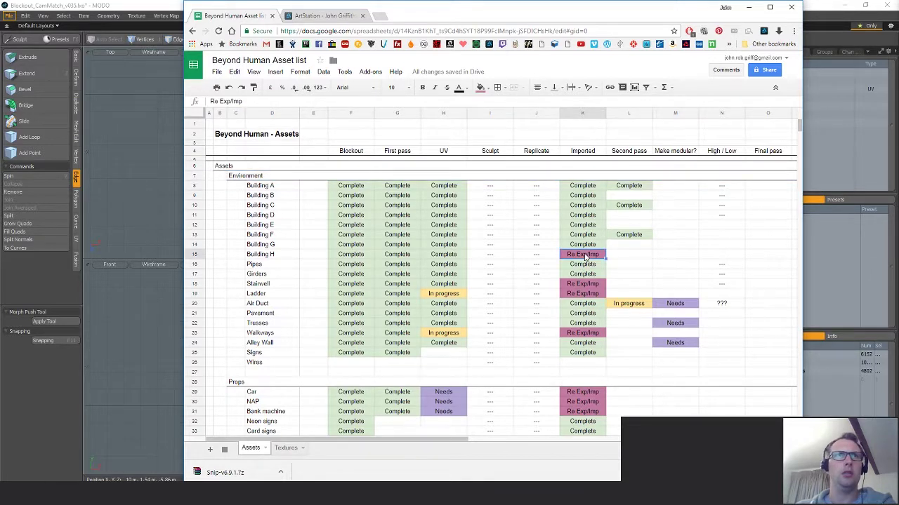
pyautogui.click(576, 336)
pyautogui.click(160, 240)
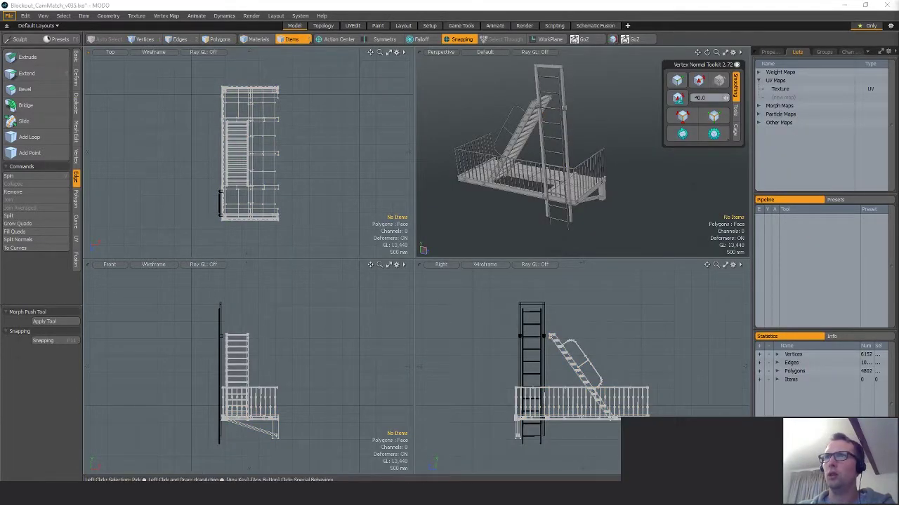
# Isolate the walkway meshes, select their Texture UV map and export them into the Exports folder.
pyautogui.hotkey('ctrl', 'z')
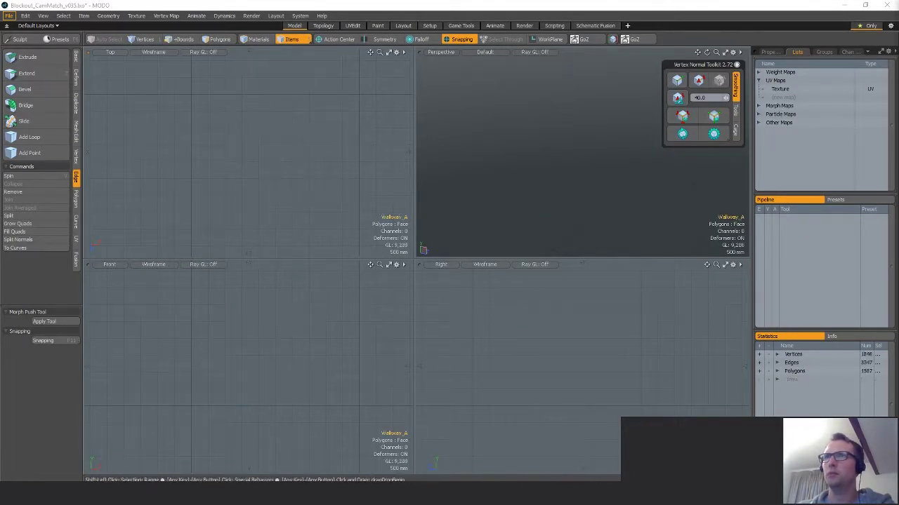
pyautogui.press('4')
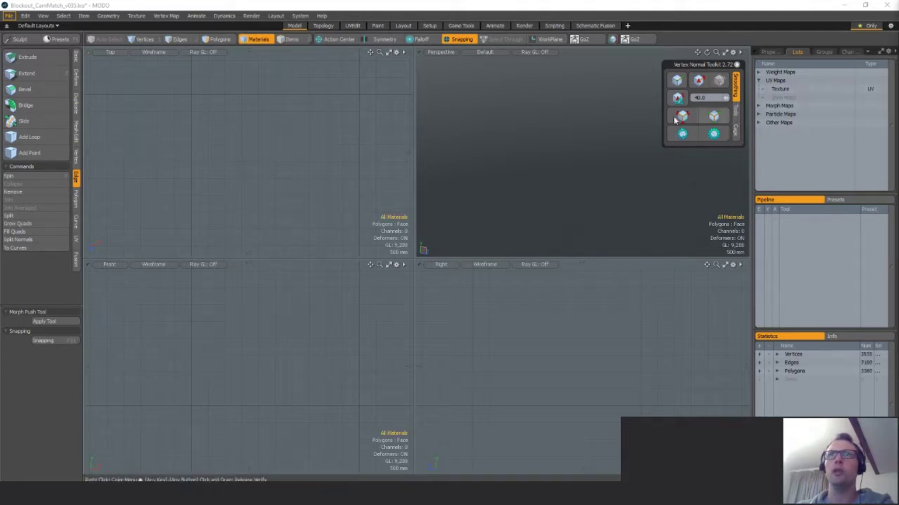
pyautogui.press('3')
pyautogui.keyDown('alt'); pyautogui.moveTo(497, 156); pyautogui.dragTo(475, 218); pyautogui.keyUp('alt')
pyautogui.press('a')
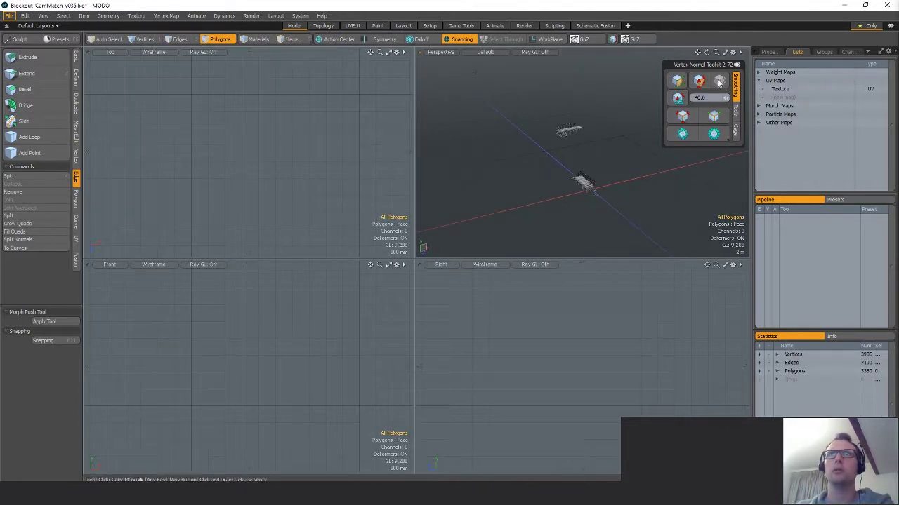
pyautogui.click(786, 88)
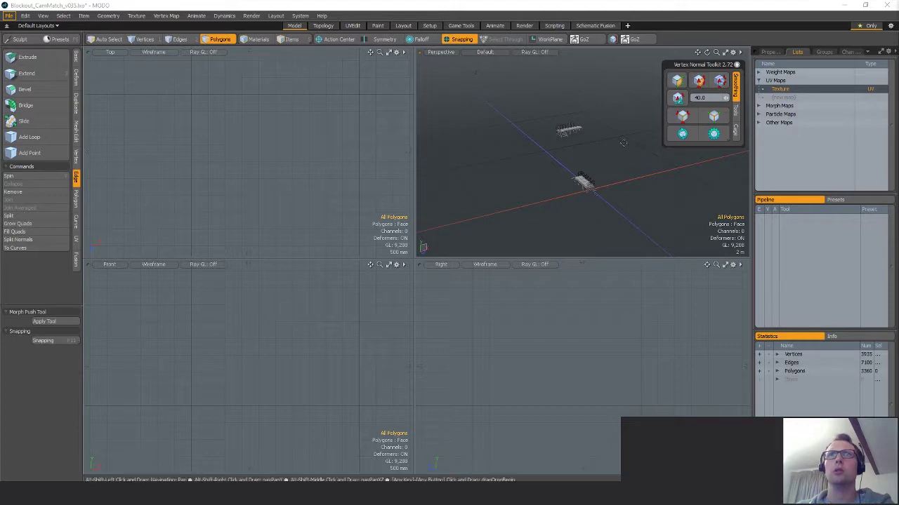
pyautogui.keyDown('alt'); pyautogui.moveTo(575, 172); pyautogui.dragTo(541, 232); pyautogui.keyUp('alt')
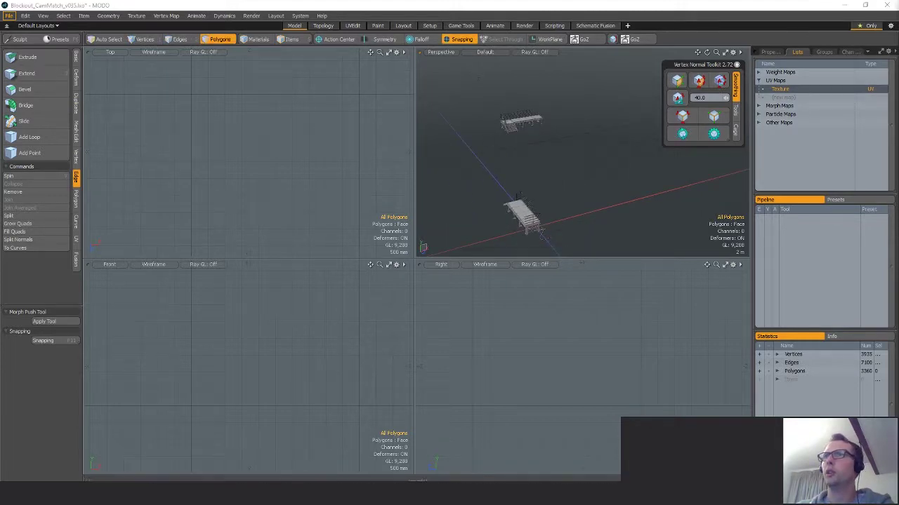
pyautogui.click(836, 333)
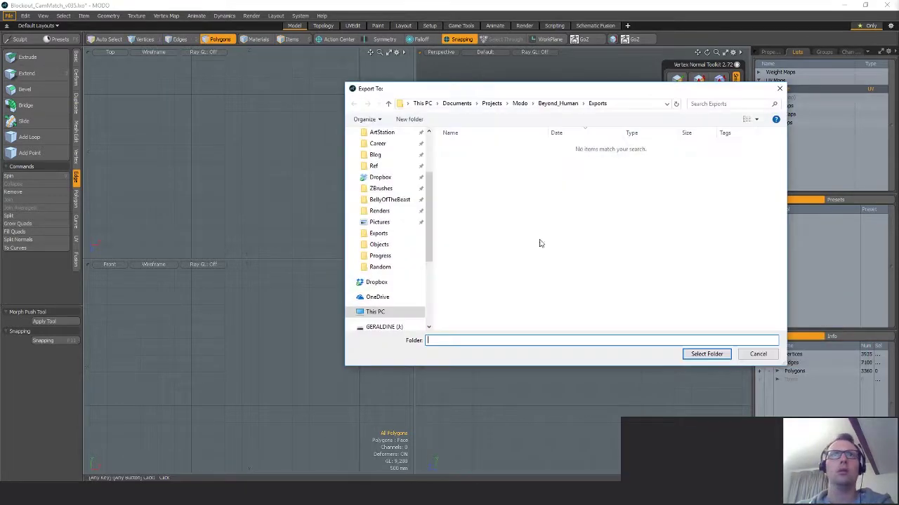
pyautogui.click(707, 353)
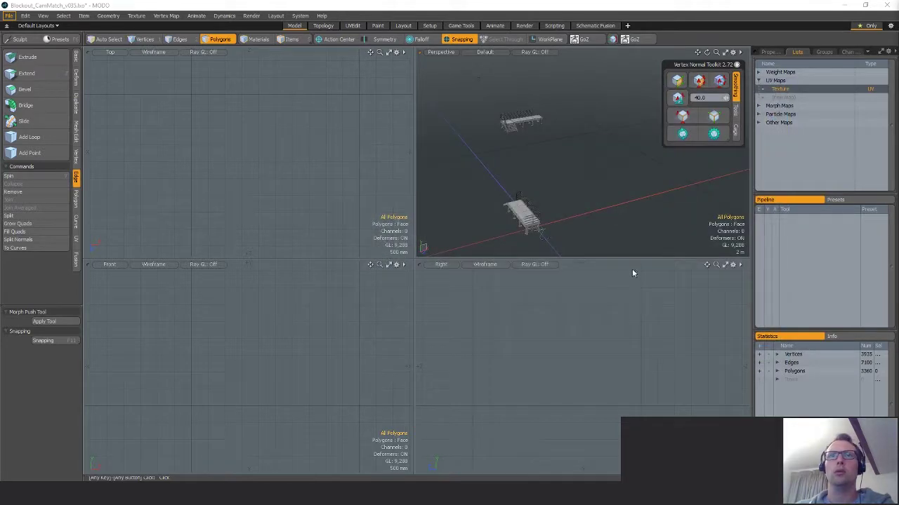
# Check the Props section of the asset list spreadsheet for assets marked Re Exp/Imp and return to MODO.
pyautogui.hotkey('alt', 'Tab')
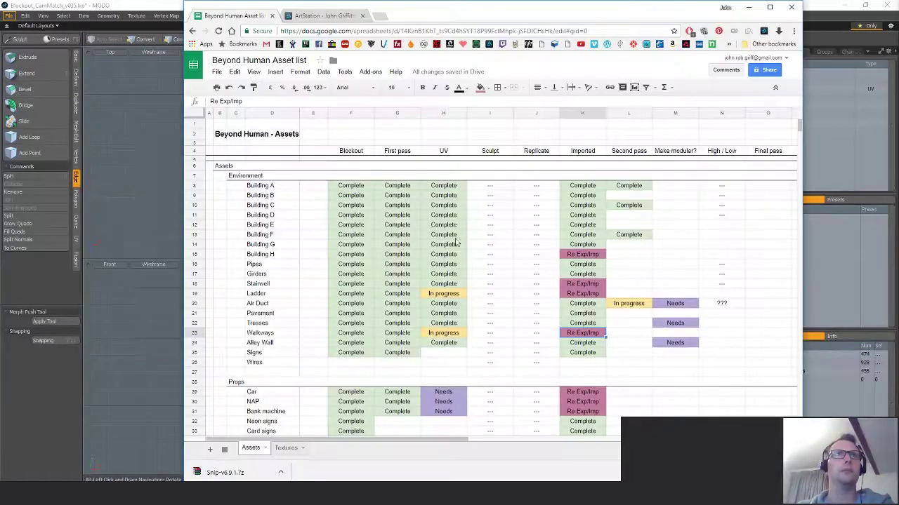
pyautogui.scroll(-5, 441, 269)
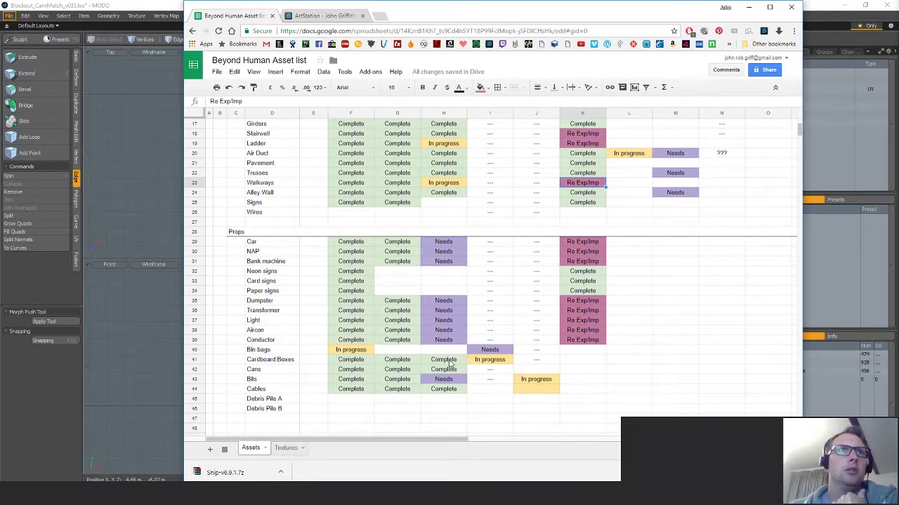
pyautogui.click(151, 181)
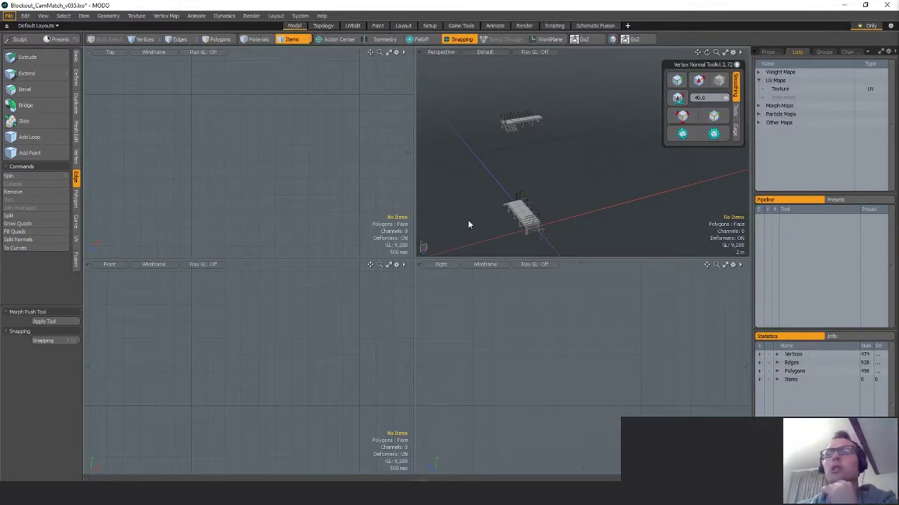
# Export the prop meshes, including the conductor, into the Exports folder.
pyautogui.keyDown('alt'); pyautogui.keyDown('shift'); pyautogui.moveTo(623, 199); pyautogui.dragTo(608, 191); pyautogui.keyUp('shift'); pyautogui.keyUp('alt')
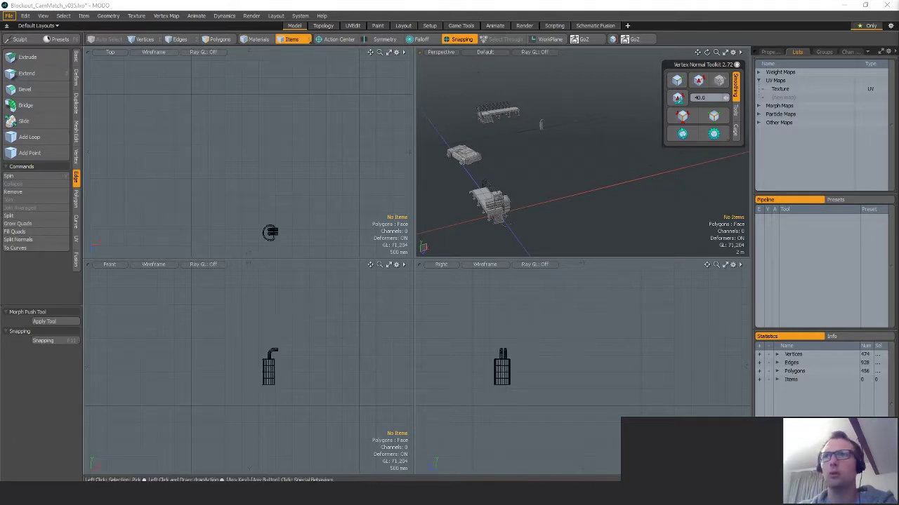
pyautogui.keyDown('alt'); pyautogui.moveTo(661, 249); pyautogui.dragTo(636, 212); pyautogui.keyUp('alt')
pyautogui.scroll(5, 565, 226)
pyautogui.scroll(5, 580, 213)
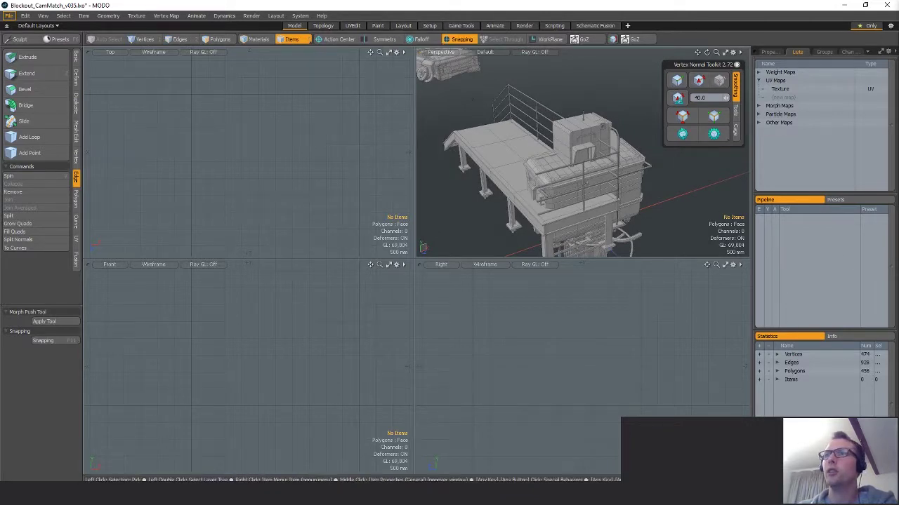
pyautogui.press('3')
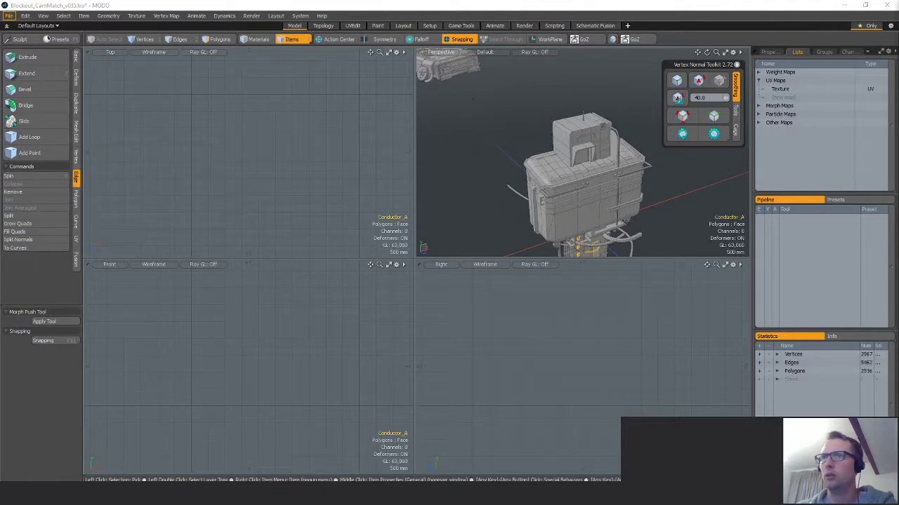
pyautogui.hotkey('ctrl', 'c')
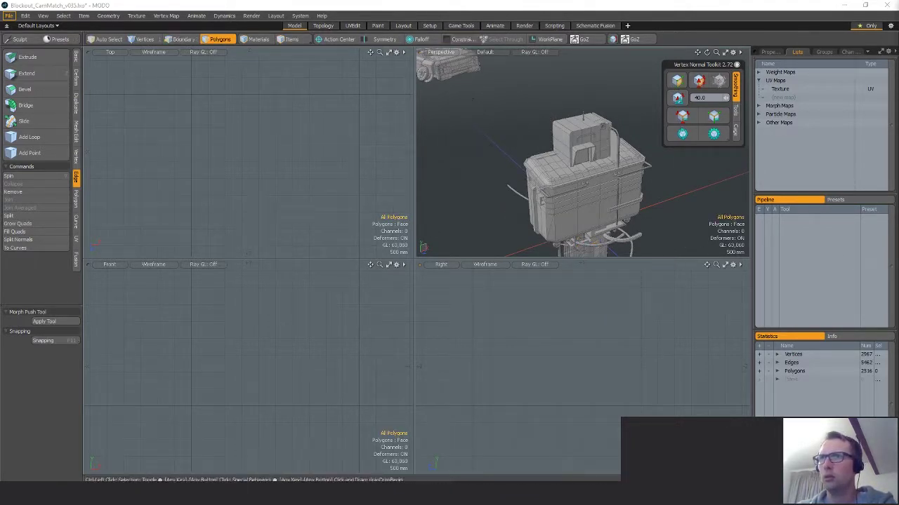
pyautogui.hotkey('ctrl', 'v')
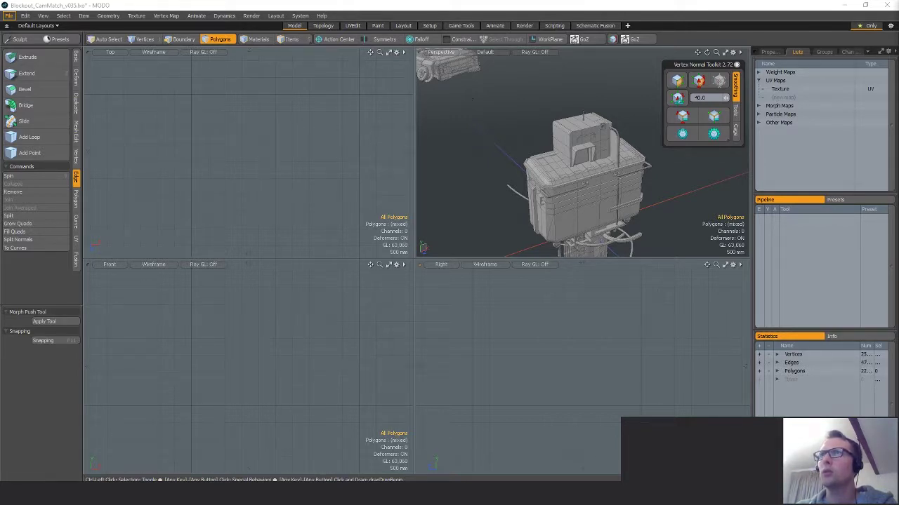
pyautogui.press('x')
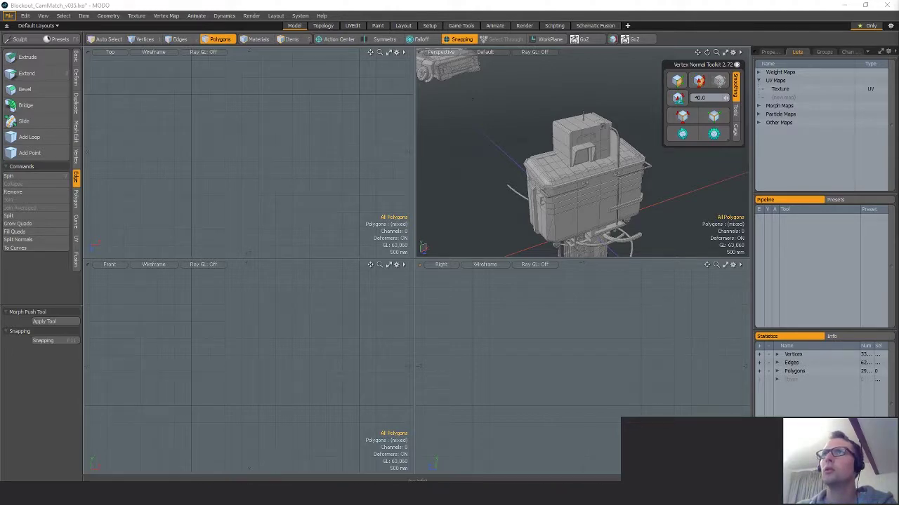
pyautogui.click(842, 335)
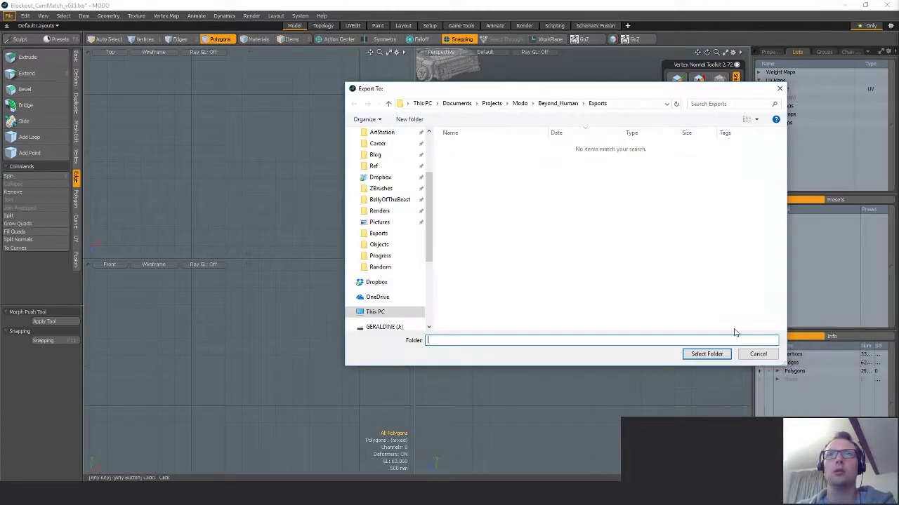
pyautogui.click(707, 353)
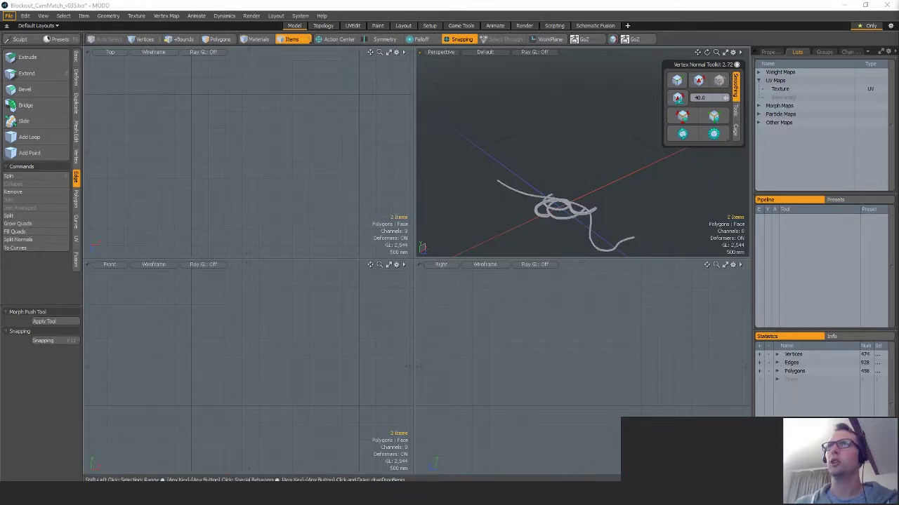
# Select the Texture UV map for the coiled cable meshes in polygon mode and inspect their geometry.
pyautogui.keyDown('alt'); pyautogui.keyDown('shift'); pyautogui.moveTo(618, 187); pyautogui.dragTo(591, 175); pyautogui.keyUp('shift'); pyautogui.keyUp('alt')
pyautogui.scroll(6, 604, 169)
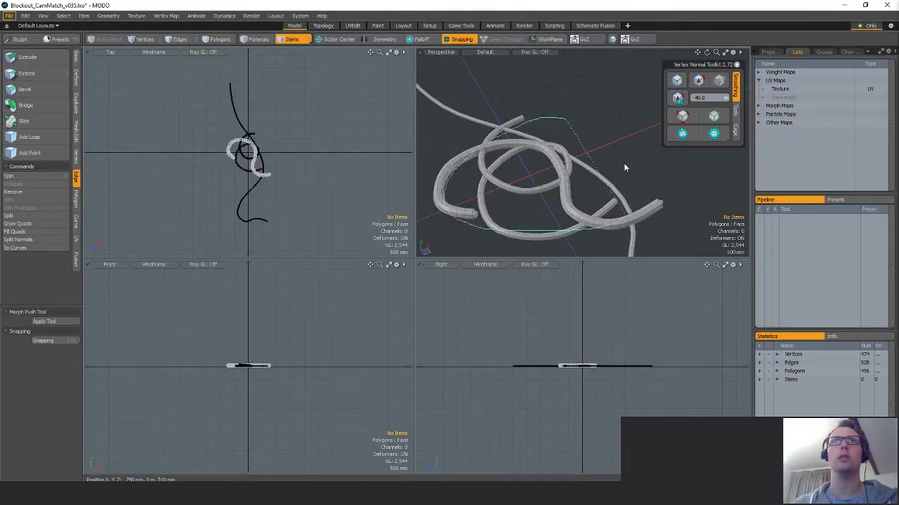
pyautogui.press('3')
pyautogui.click(779, 88)
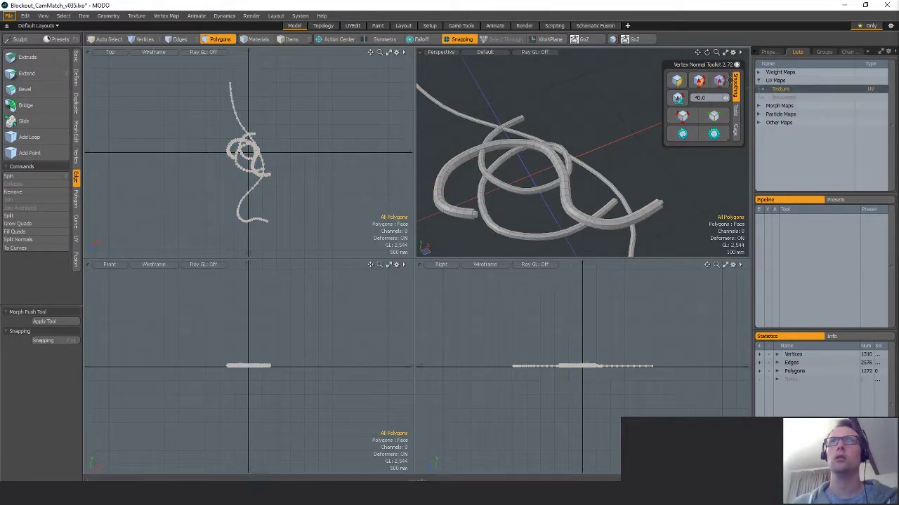
pyautogui.keyDown('alt'); pyautogui.moveTo(583, 175); pyautogui.dragTo(578, 135); pyautogui.keyUp('alt')
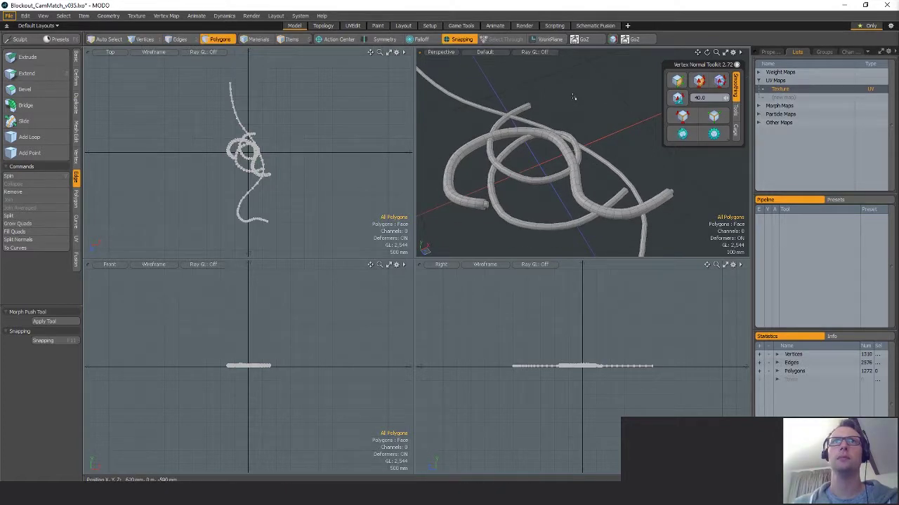
pyautogui.keyDown('alt'); pyautogui.moveTo(574, 98); pyautogui.dragTo(595, 122); pyautogui.keyUp('alt')
pyautogui.keyDown('alt'); pyautogui.keyDown('shift'); pyautogui.moveTo(595, 122); pyautogui.dragTo(585, 110); pyautogui.keyUp('shift'); pyautogui.keyUp('alt')
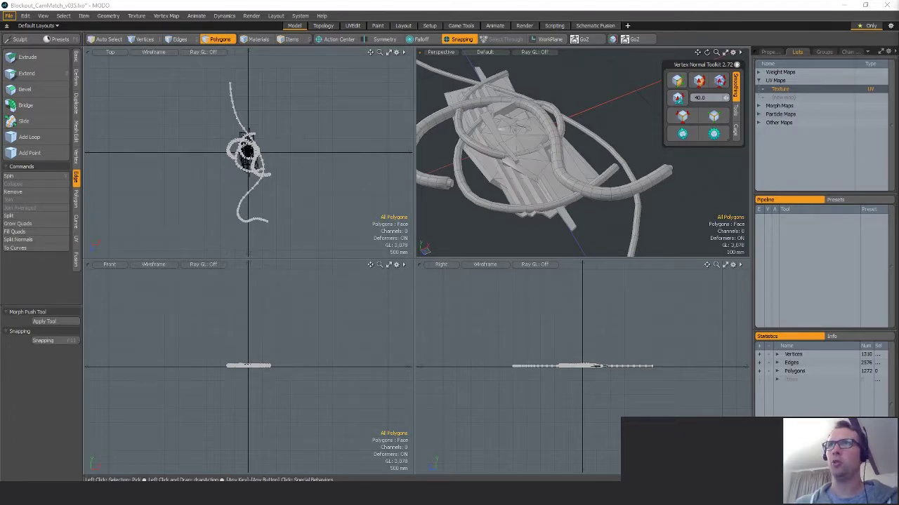
# Examine the ground plane and its scattered debris replicas together with the cables.
pyautogui.hotkey('ctrl', 'z')
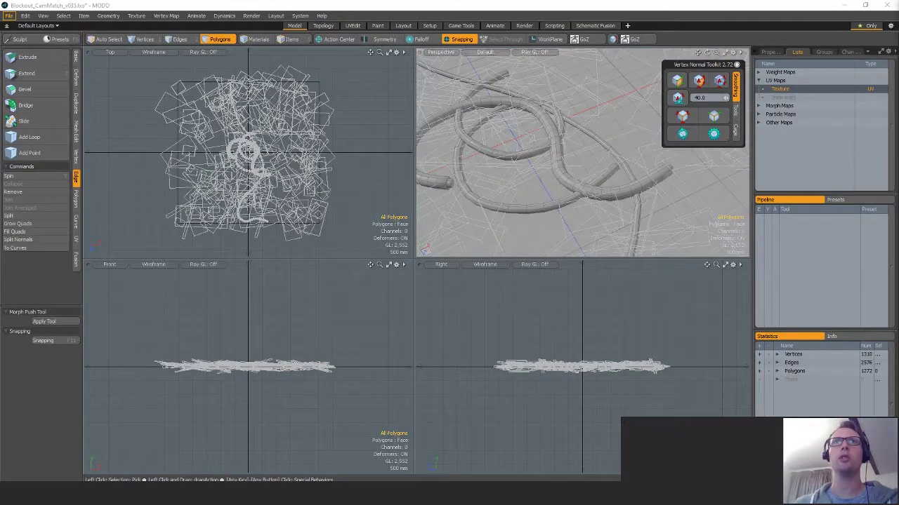
pyautogui.scroll(-5, 547, 172)
pyautogui.keyDown('alt'); pyautogui.moveTo(548, 172); pyautogui.dragTo(554, 188); pyautogui.keyUp('alt')
pyautogui.scroll(-4, 554, 188)
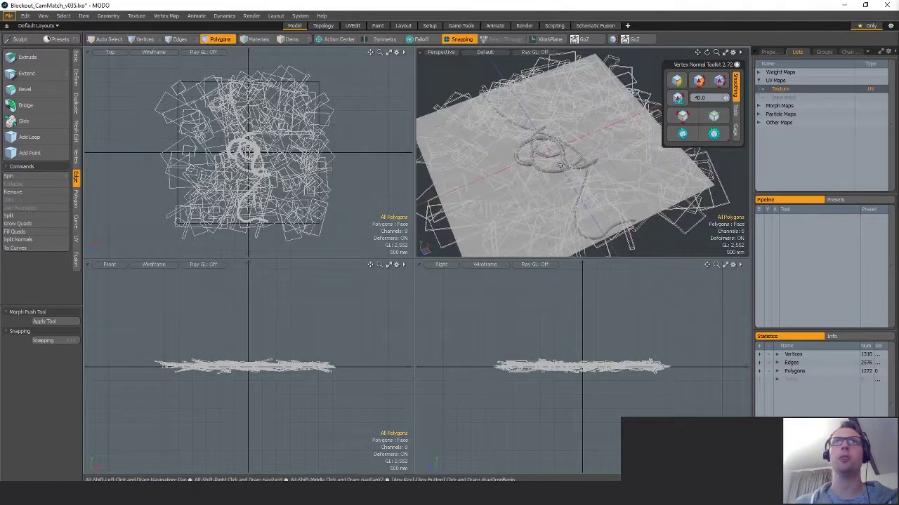
pyautogui.scroll(2, 555, 188)
pyautogui.hotkey('ctrl', 'z')
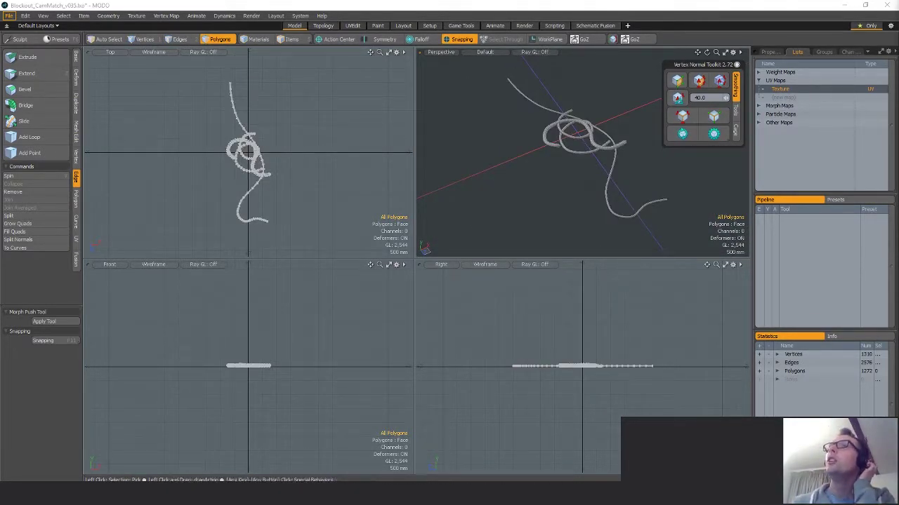
# Show the small debris pieces without the cables and select the corrugated plate Plate_A in item mode.
pyautogui.hotkey('ctrl', 'v')
pyautogui.scroll(4, 583, 127)
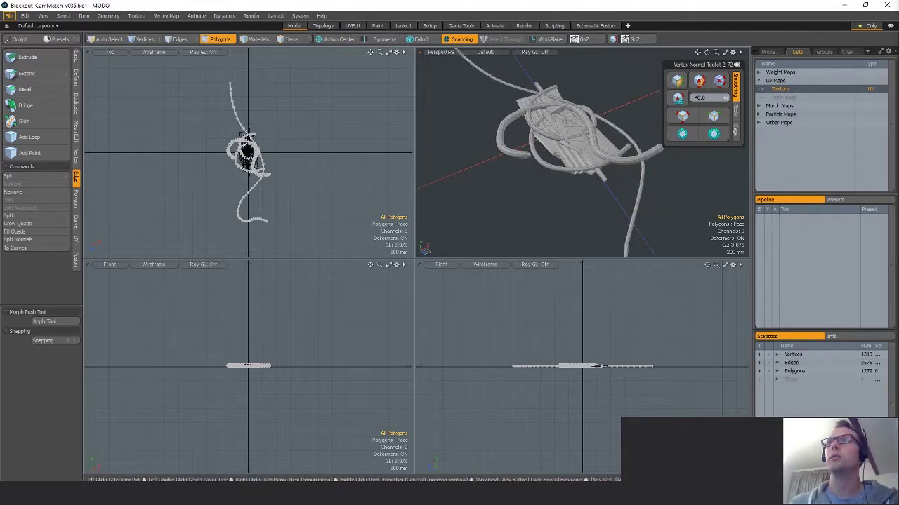
pyautogui.keyDown('alt'); pyautogui.moveTo(584, 163); pyautogui.dragTo(572, 185); pyautogui.keyUp('alt')
pyautogui.press('space')
pyautogui.press('space')
pyautogui.click(594, 190)
pyautogui.keyDown('ctrl'); pyautogui.keyDown('alt'); pyautogui.moveTo(572, 185); pyautogui.dragTo(586, 183); pyautogui.keyUp('alt'); pyautogui.keyUp('ctrl')
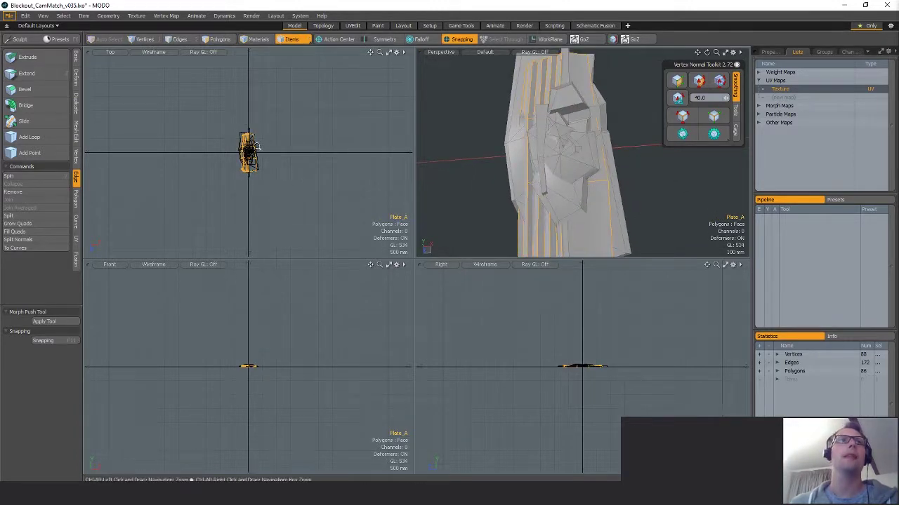
# Fit the views to the debris pieces and pick Metal_A and Rock_B to examine the overlapping bits.
pyautogui.hotkey('shift', 'a')
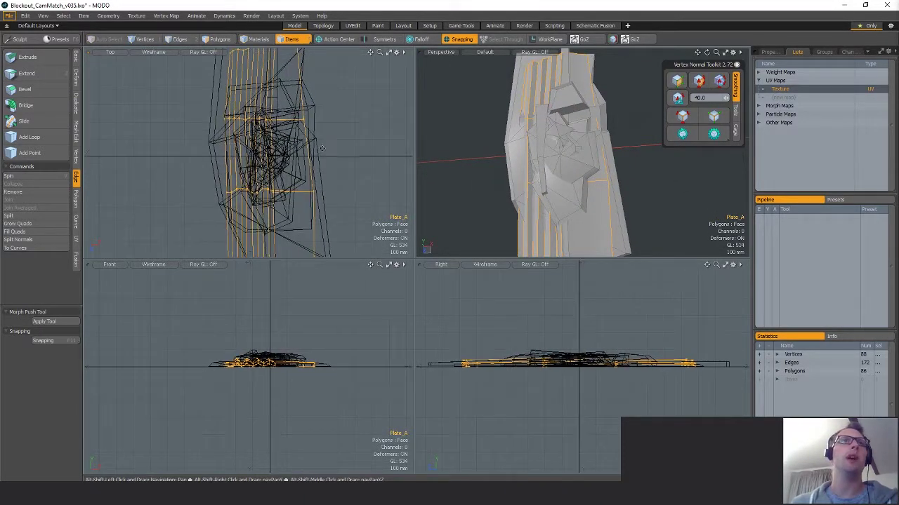
pyautogui.click(215, 155)
pyautogui.keyDown('alt'); pyautogui.moveTo(628, 178); pyautogui.dragTo(563, 152); pyautogui.keyUp('alt')
pyautogui.click(573, 119)
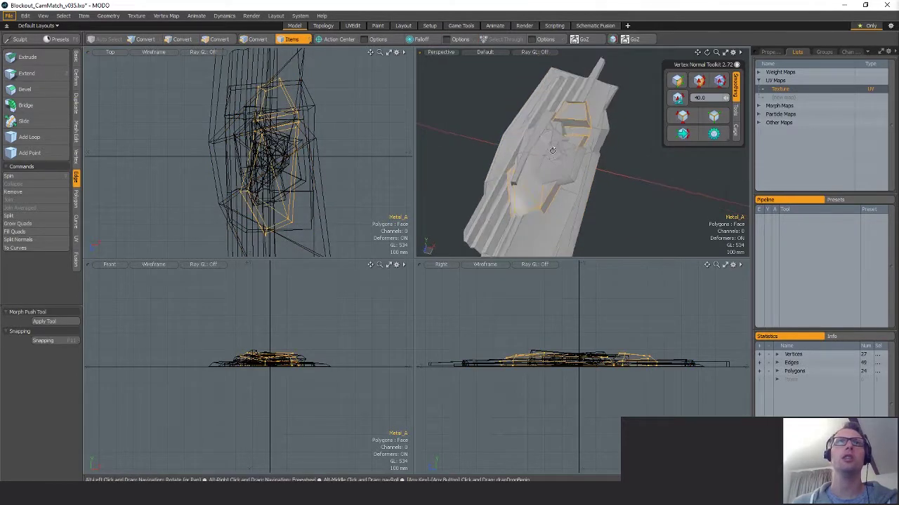
pyautogui.click(555, 145)
pyautogui.scroll(-4, 278, 167)
pyautogui.keyDown('alt'); pyautogui.moveTo(278, 167); pyautogui.dragTo(311, 165); pyautogui.keyUp('alt')
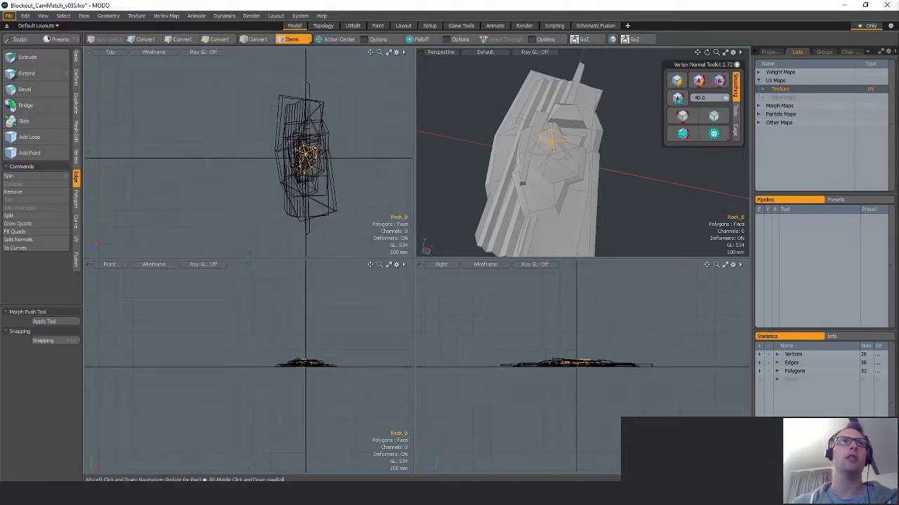
# Select the long thin debris piece, switch to polygon mode and examine it on its own against the ground plane.
pyautogui.click(311, 85)
pyautogui.scroll(-2, 367, 89)
pyautogui.keyDown('alt'); pyautogui.moveTo(368, 89); pyautogui.dragTo(353, 100); pyautogui.keyUp('alt')
pyautogui.press('3')
pyautogui.press('a')
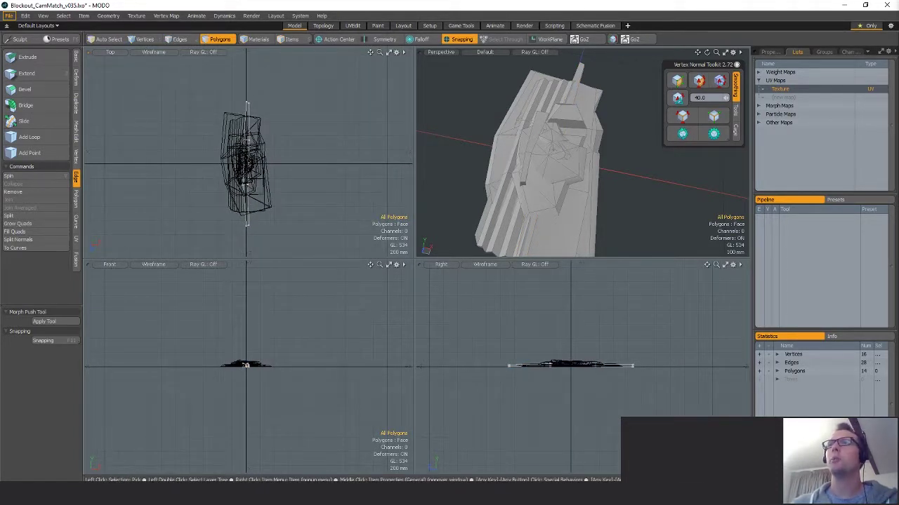
pyautogui.press('a')
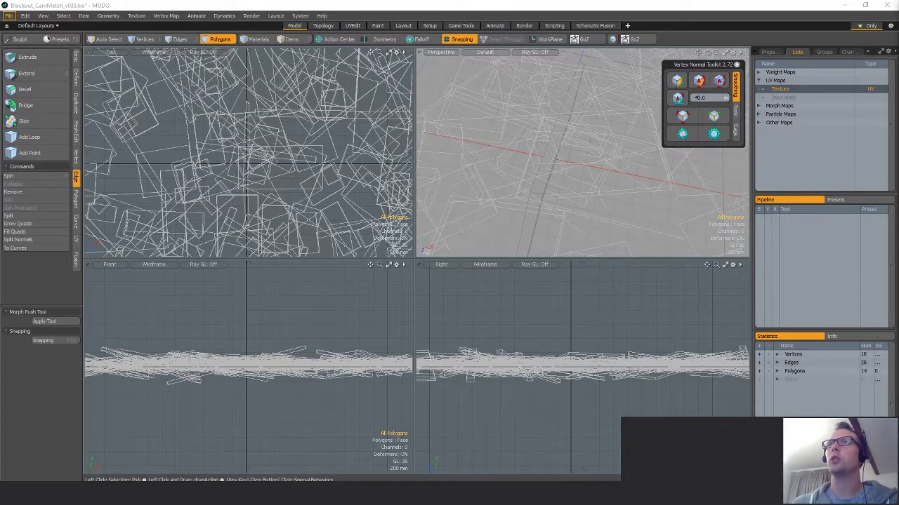
pyautogui.scroll(-3, 597, 174)
pyautogui.keyDown('alt'); pyautogui.moveTo(602, 176); pyautogui.dragTo(597, 153); pyautogui.keyUp('alt')
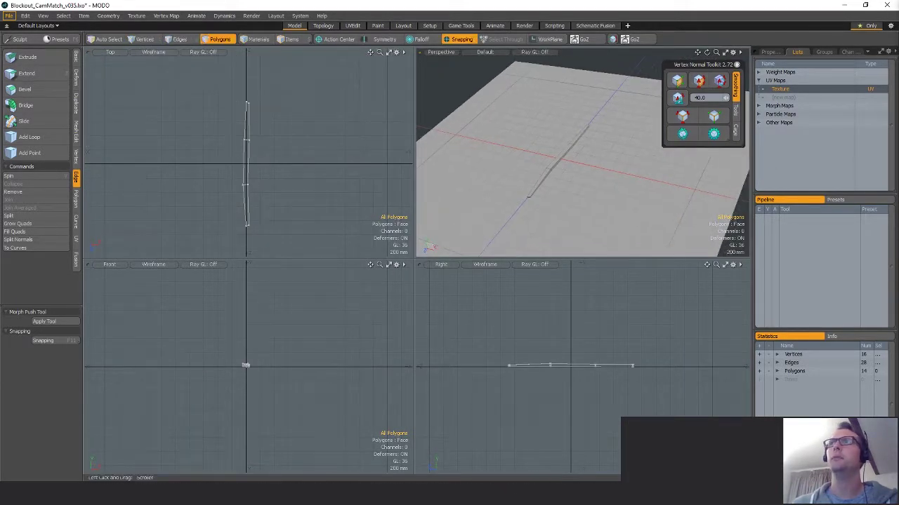
# Take the single piece out of the views and examine the debris replicas scattered over the ground plane.
pyautogui.press('Delete')
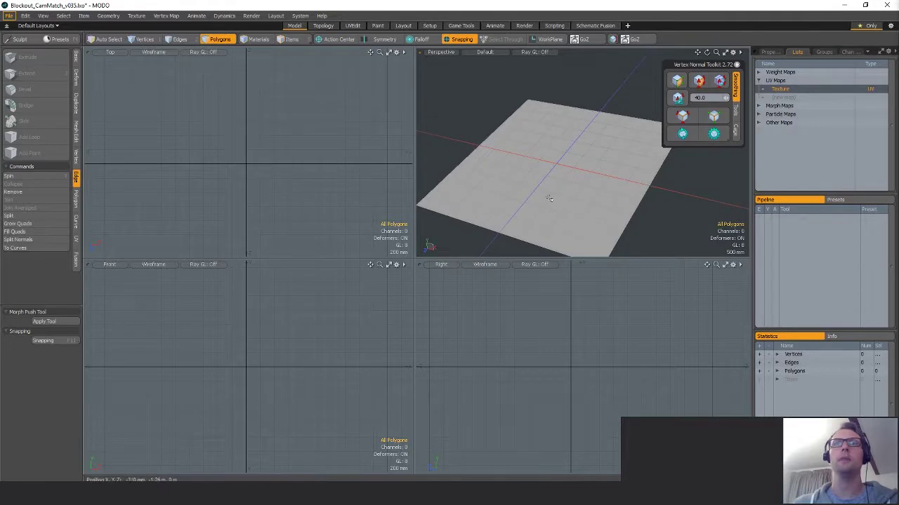
pyautogui.keyDown('alt'); pyautogui.keyDown('shift'); pyautogui.moveTo(243, 175); pyautogui.dragTo(204, 139); pyautogui.keyUp('shift'); pyautogui.keyUp('alt')
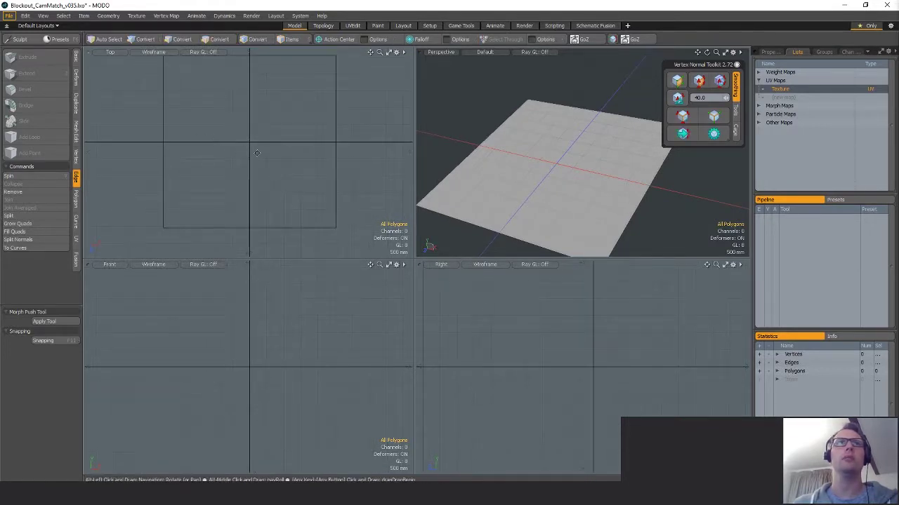
pyautogui.keyDown('alt'); pyautogui.keyDown('shift'); pyautogui.moveTo(267, 209); pyautogui.dragTo(248, 218); pyautogui.keyUp('shift'); pyautogui.keyUp('alt')
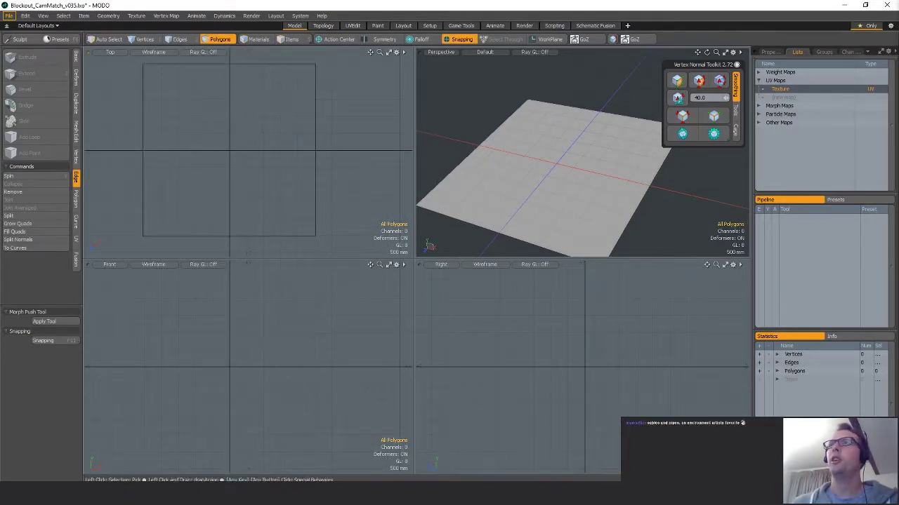
pyautogui.keyDown('alt'); pyautogui.moveTo(631, 195); pyautogui.dragTo(561, 171); pyautogui.keyUp('alt')
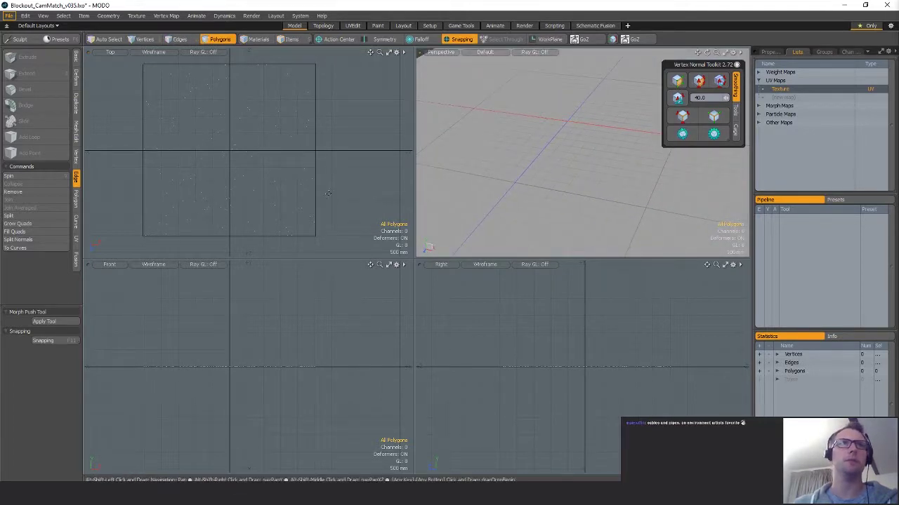
pyautogui.moveTo(318, 193)
pyautogui.keyDown('alt'); pyautogui.keyDown('shift'); pyautogui.mouseDown()
pyautogui.moveTo(320, 176)
pyautogui.moveTo(321, 193)
pyautogui.moveTo(326, 185)
pyautogui.mouseUp(); pyautogui.keyUp('shift'); pyautogui.keyUp('alt')
pyautogui.scroll(-1, 315, 143)
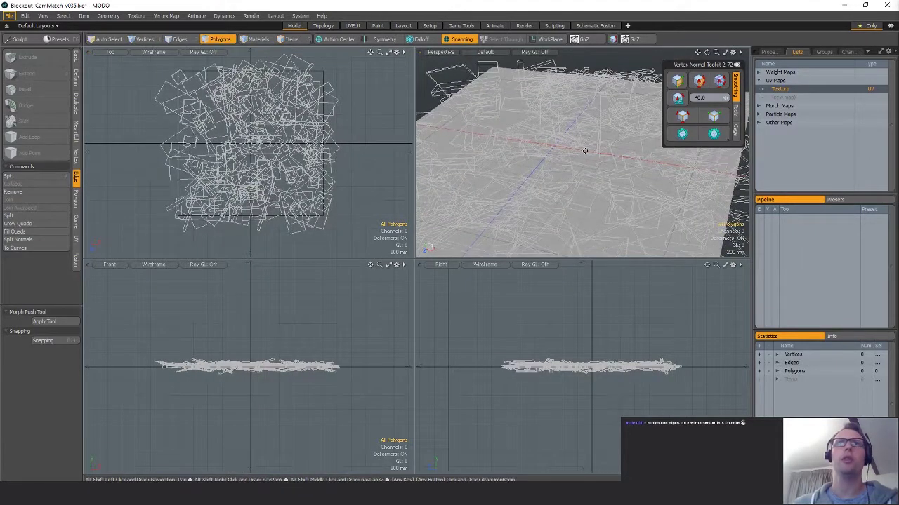
# Open a render preview of the scattered debris and set its view to the camera named Camera.
pyautogui.press('F8')
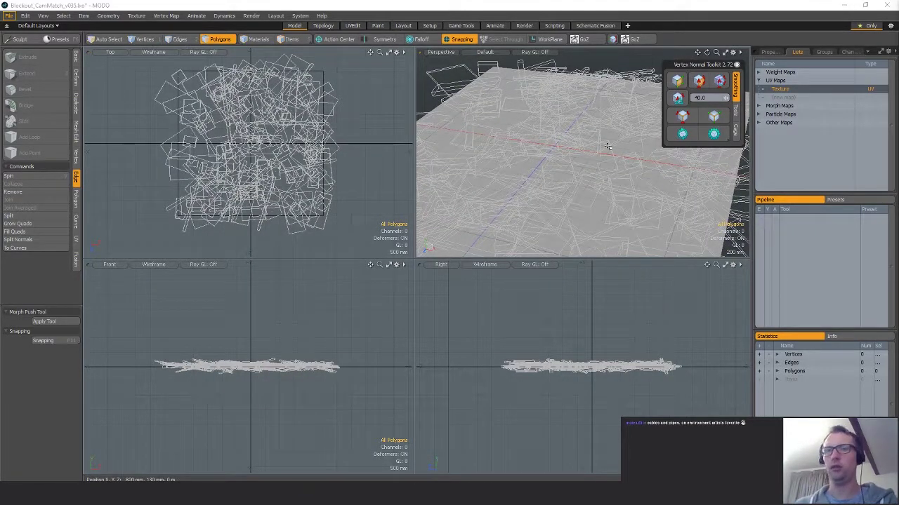
pyautogui.moveTo(372, 188); pyautogui.dragTo(307, 120)
pyautogui.click(342, 264)
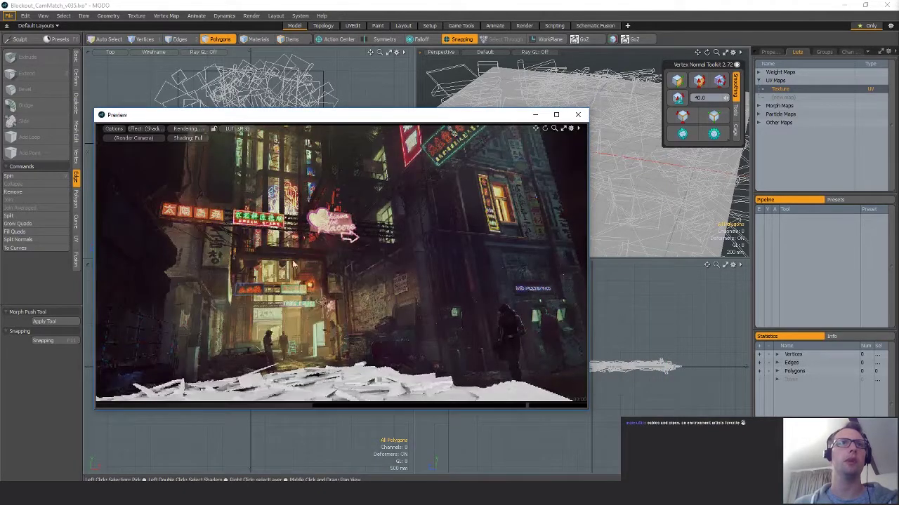
pyautogui.click(140, 137)
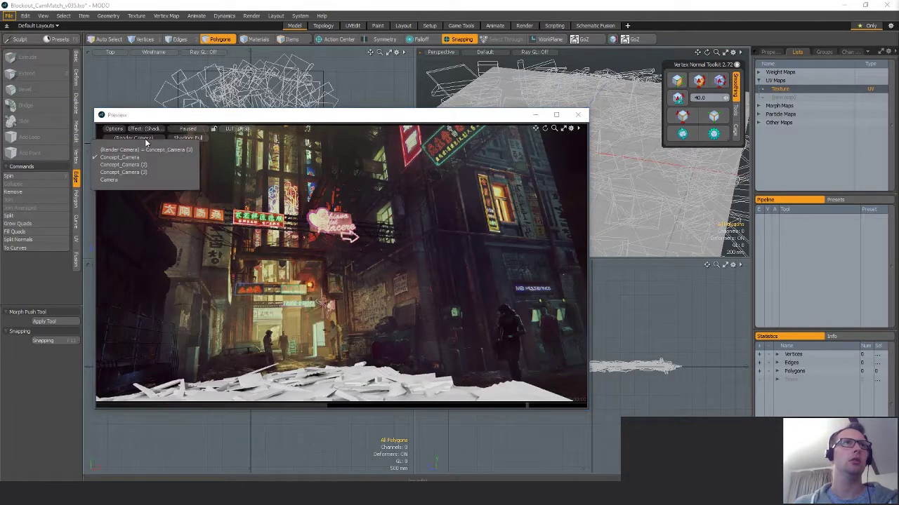
pyautogui.click(111, 180)
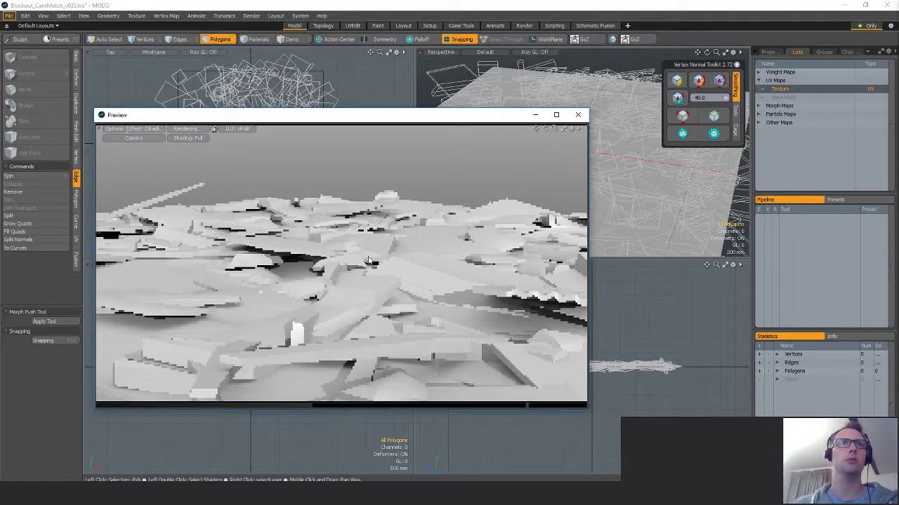
# Examine the rendered debris pile from several angles in the preview.
pyautogui.keyDown('ctrl'); pyautogui.keyDown('alt'); pyautogui.moveTo(264, 275); pyautogui.dragTo(210, 278); pyautogui.keyUp('alt'); pyautogui.keyUp('ctrl')
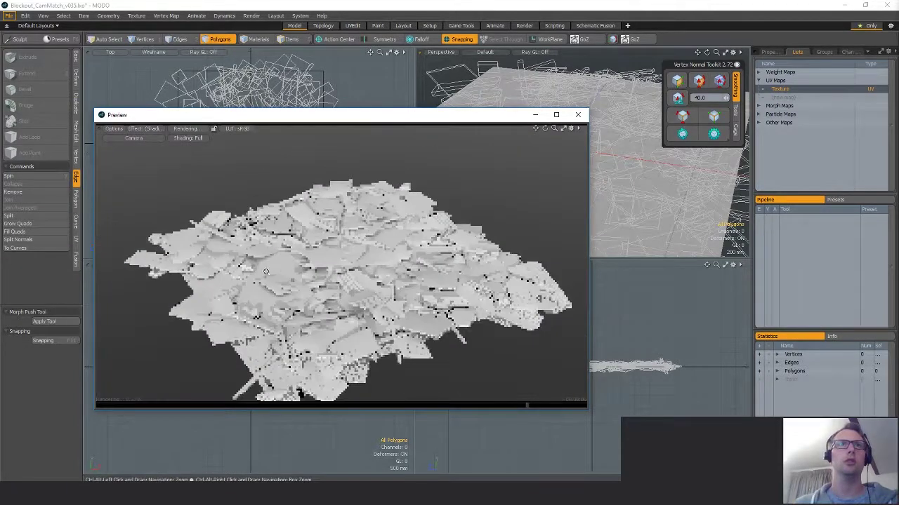
pyautogui.keyDown('alt'); pyautogui.moveTo(266, 272); pyautogui.dragTo(376, 249); pyautogui.keyUp('alt')
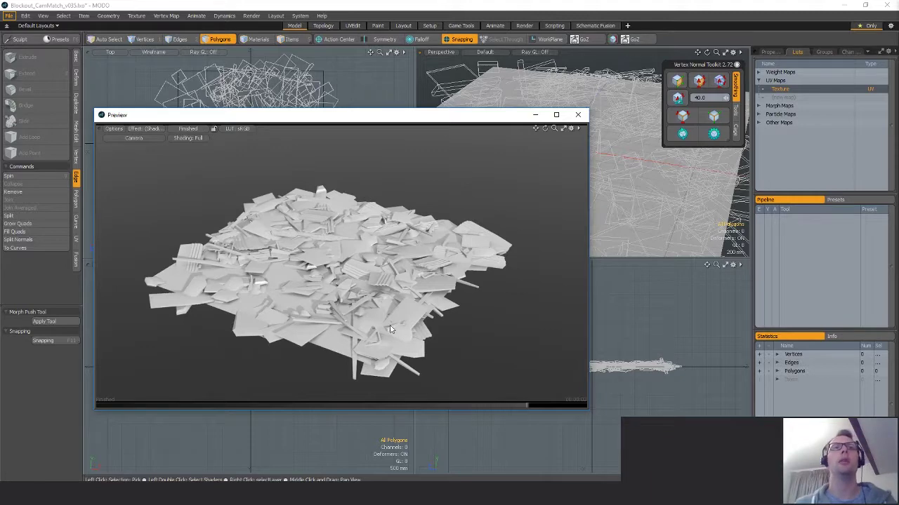
pyautogui.keyDown('alt'); pyautogui.moveTo(417, 272); pyautogui.dragTo(403, 230); pyautogui.keyUp('alt')
pyautogui.keyDown('alt'); pyautogui.moveTo(357, 279); pyautogui.dragTo(270, 319); pyautogui.keyUp('alt')
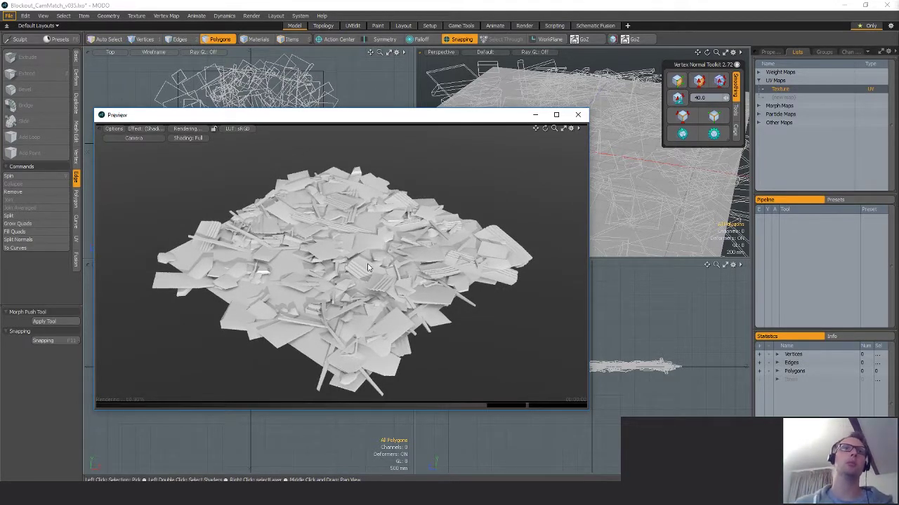
pyautogui.keyDown('alt'); pyautogui.moveTo(284, 241); pyautogui.dragTo(416, 287); pyautogui.keyUp('alt')
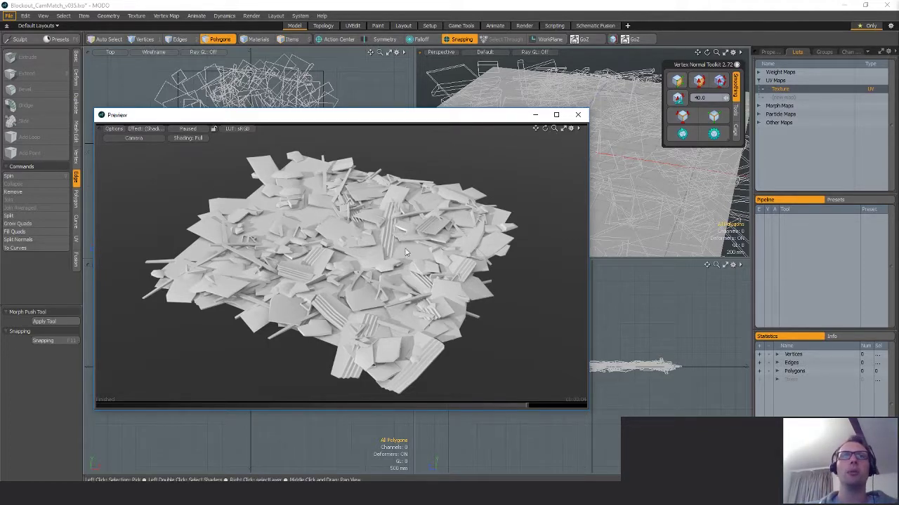
# Close the render preview and clear the ground plane and debris replicas from the views.
pyautogui.click(577, 114)
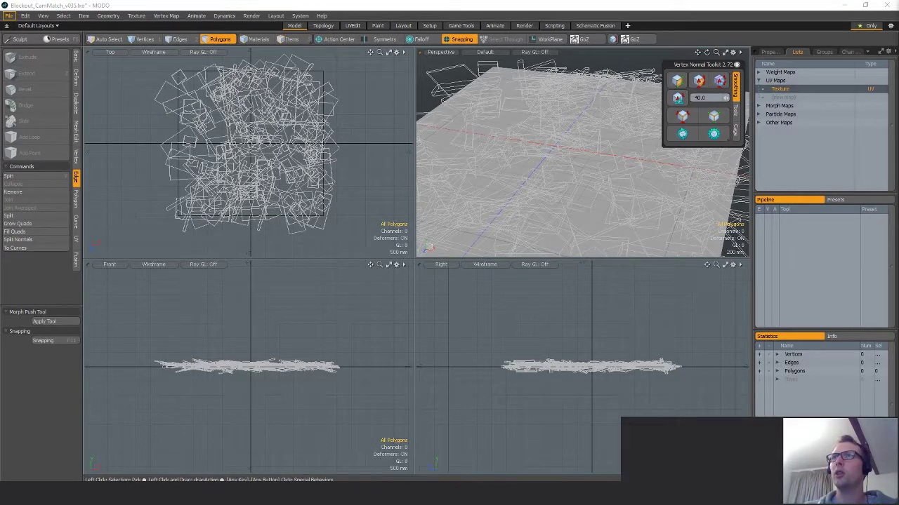
pyautogui.press('Delete')
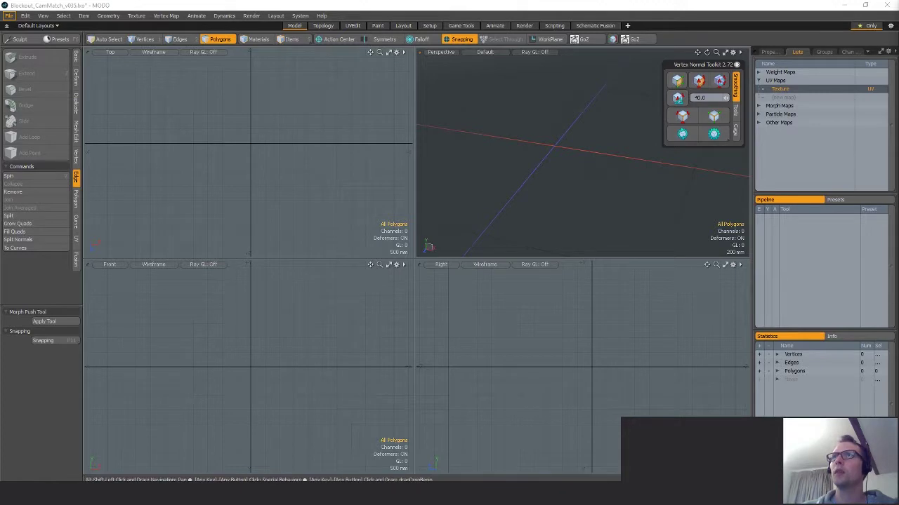
pyautogui.hotkey('ctrl', 'z')
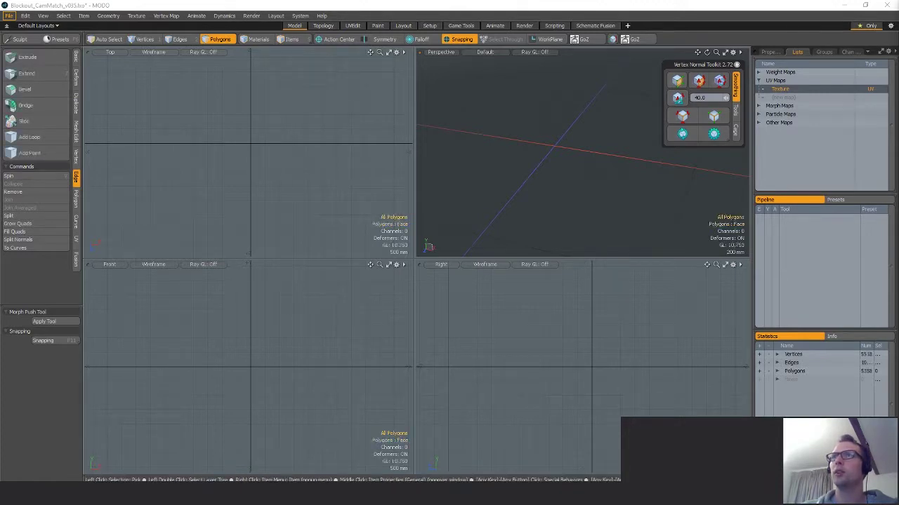
pyautogui.hotkey('ctrl', 'z')
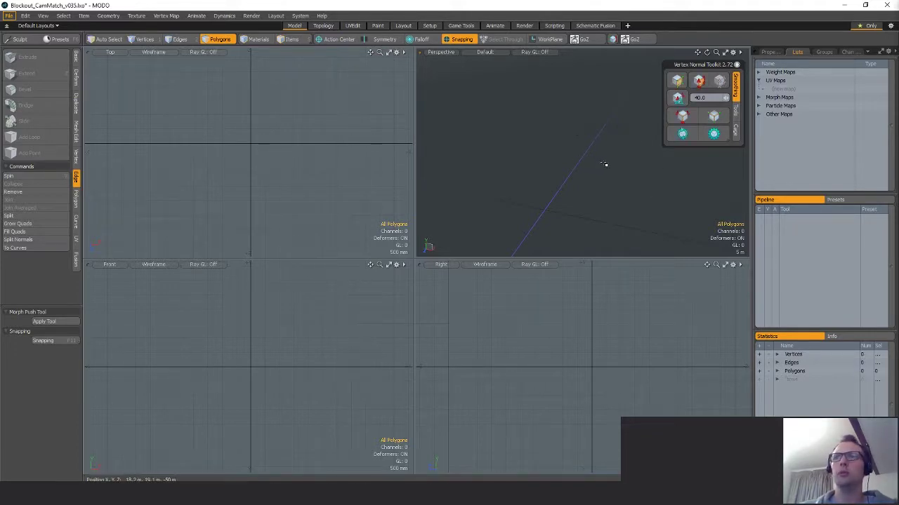
# Switch to Unreal Editor and look over the street and its ground debris from above.
pyautogui.hotkey('alt', 'Tab')
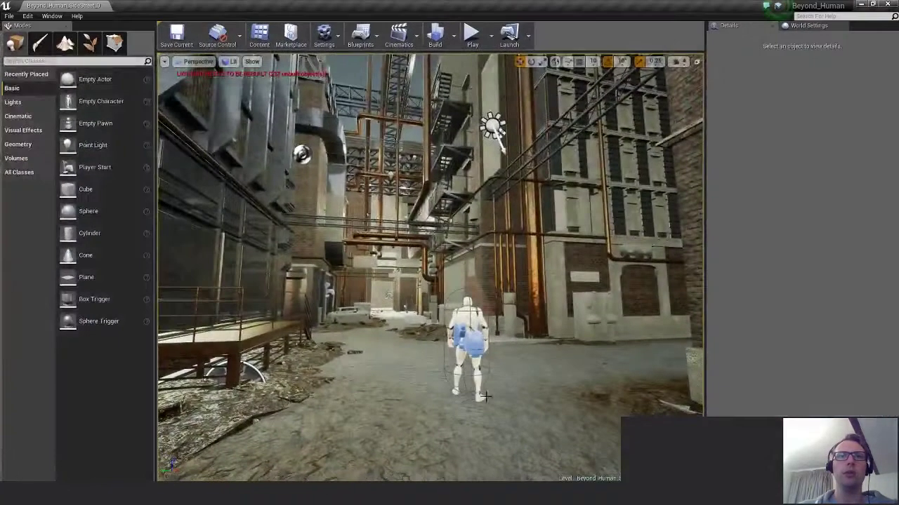
pyautogui.moveTo(432, 243); pyautogui.dragTo(434, 280, button='right')
pyautogui.press('s')
pyautogui.keyDown('alt'); pyautogui.moveTo(434, 281); pyautogui.dragTo(433, 221); pyautogui.keyUp('alt')
pyautogui.moveTo(430, 270); pyautogui.dragTo(430, 303, button='right')
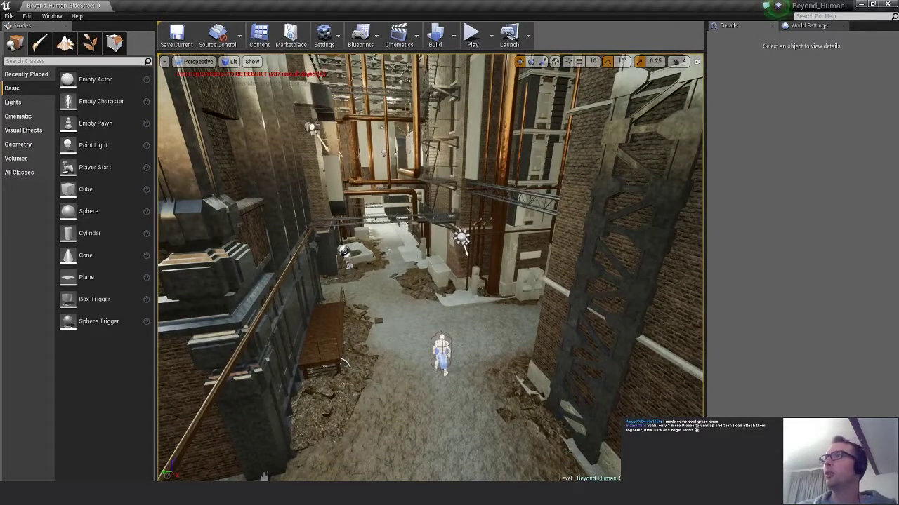
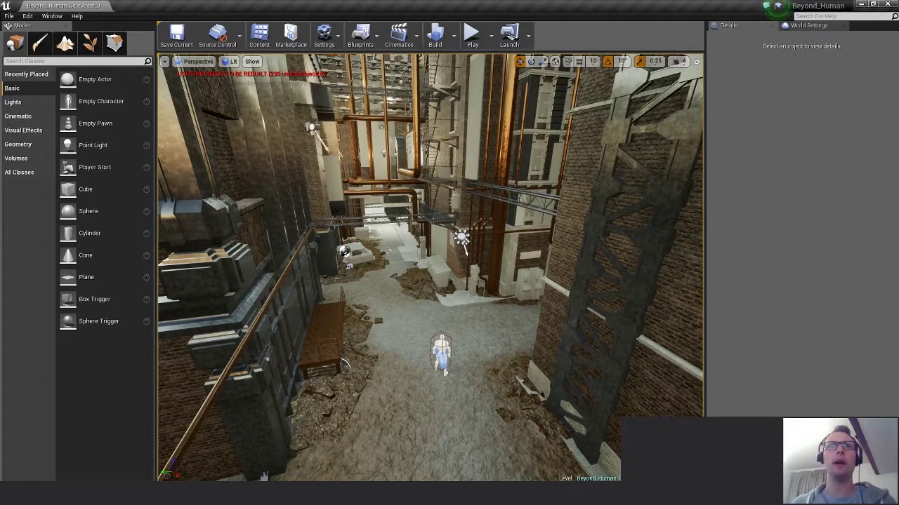
# Focus on the dumpsters, select the nearer one and open the list of assets for its static mesh.
pyautogui.click(475, 282)
pyautogui.press('f')
pyautogui.moveTo(407, 319)
pyautogui.keyDown('alt'); pyautogui.mouseDown()
pyautogui.moveTo(534, 325)
pyautogui.moveTo(415, 320)
pyautogui.mouseUp(); pyautogui.keyUp('alt')
pyautogui.moveTo(415, 320); pyautogui.dragTo(179, 340, button='right')
pyautogui.click(575, 267)
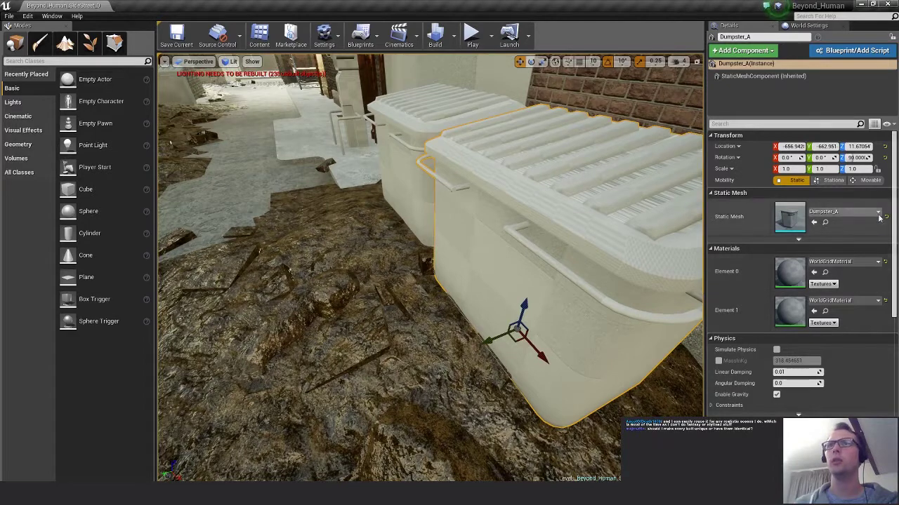
pyautogui.click(843, 211)
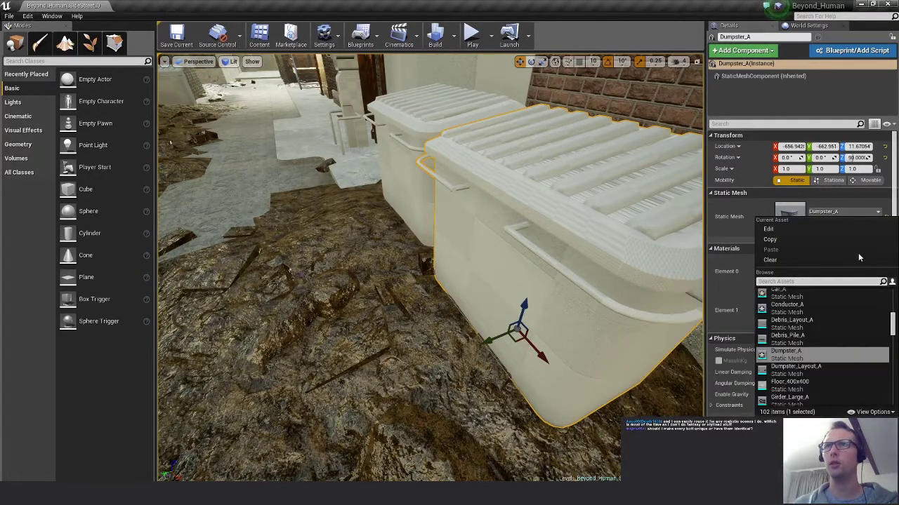
# Leave the asset list, select the first bank machine beside the building corner and inspect it from the front.
pyautogui.moveTo(455, 217); pyautogui.dragTo(474, 217, button='right')
pyautogui.click(530, 281)
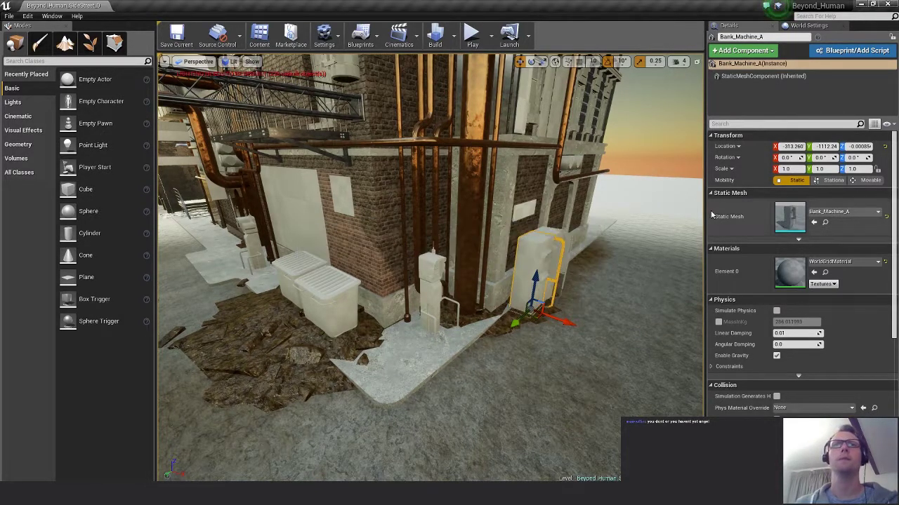
pyautogui.moveTo(581, 302); pyautogui.dragTo(460, 280, button='right')
pyautogui.press('w')
pyautogui.press('d')
pyautogui.press('s')
# Move the second bank machine along Y to about -1209.86, farther from the first one.
pyautogui.click(446, 278)
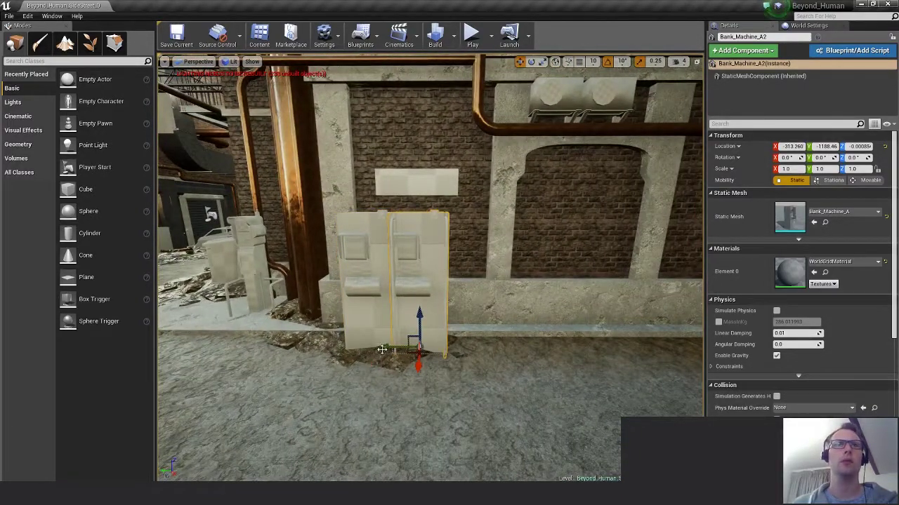
pyautogui.moveTo(395, 349); pyautogui.dragTo(302, 342, button='right')
pyautogui.press('s')
pyautogui.moveTo(365, 347); pyautogui.dragTo(347, 348, button='right')
# Select the transformer box beside the wrecked car and look over the surrounding street props.
pyautogui.moveTo(547, 368); pyautogui.dragTo(490, 368, button='right')
pyautogui.press('w')
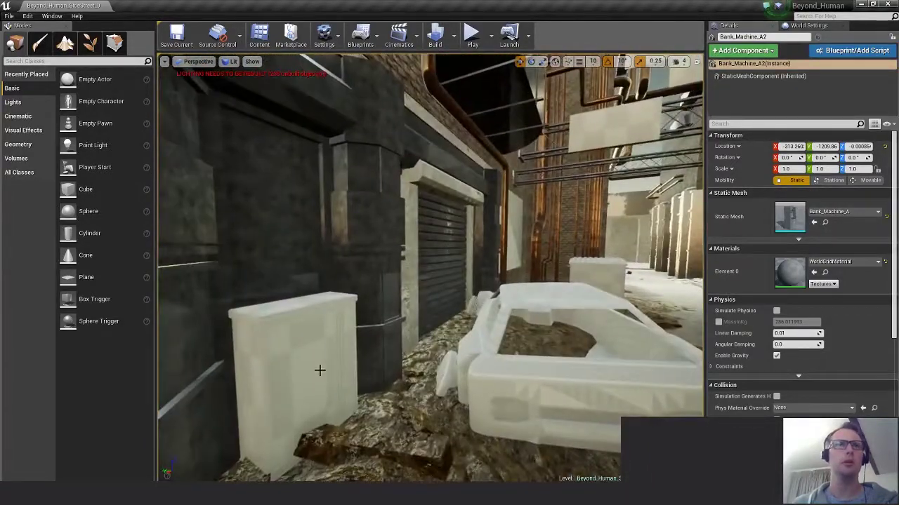
pyautogui.click(319, 370)
pyautogui.moveTo(318, 370); pyautogui.dragTo(382, 344, button='right')
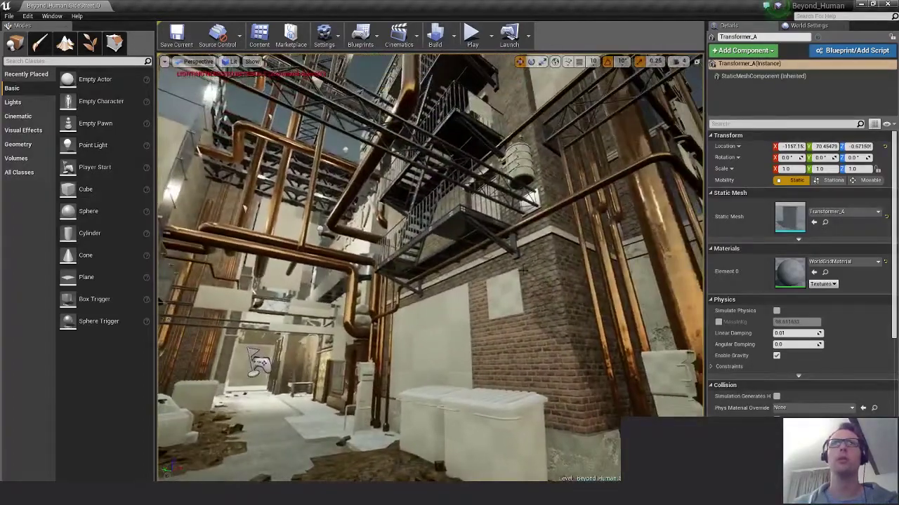
# Select the conductor mounted on the brick corner and set its Z rotation to 180°.
pyautogui.click(520, 163)
pyautogui.press('f')
pyautogui.keyDown('alt'); pyautogui.moveTo(520, 162); pyautogui.dragTo(512, 253); pyautogui.keyUp('alt')
pyautogui.scroll(-4, 513, 253)
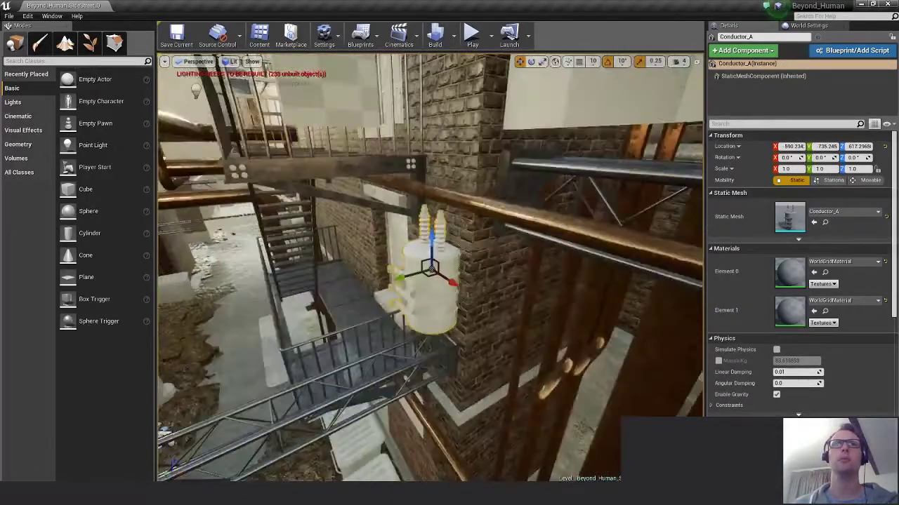
pyautogui.scroll(1, 513, 252)
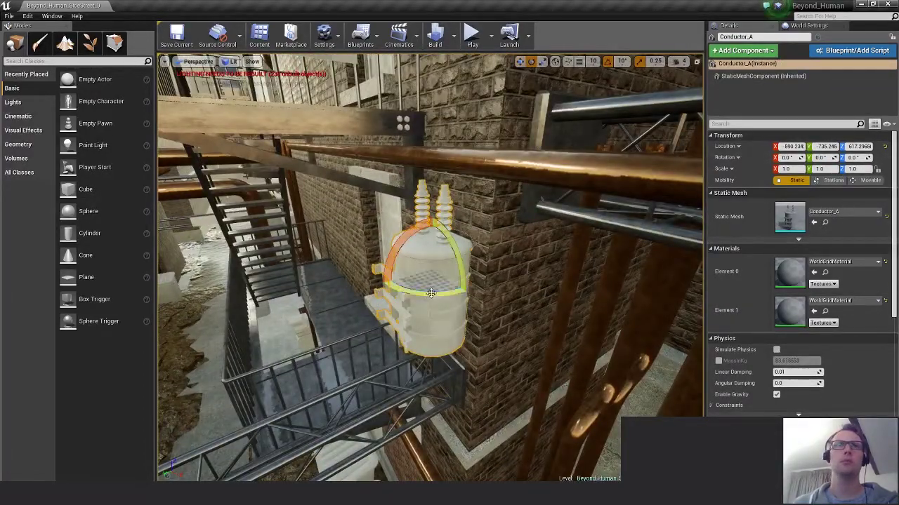
pyautogui.moveTo(431, 292); pyautogui.dragTo(457, 289)
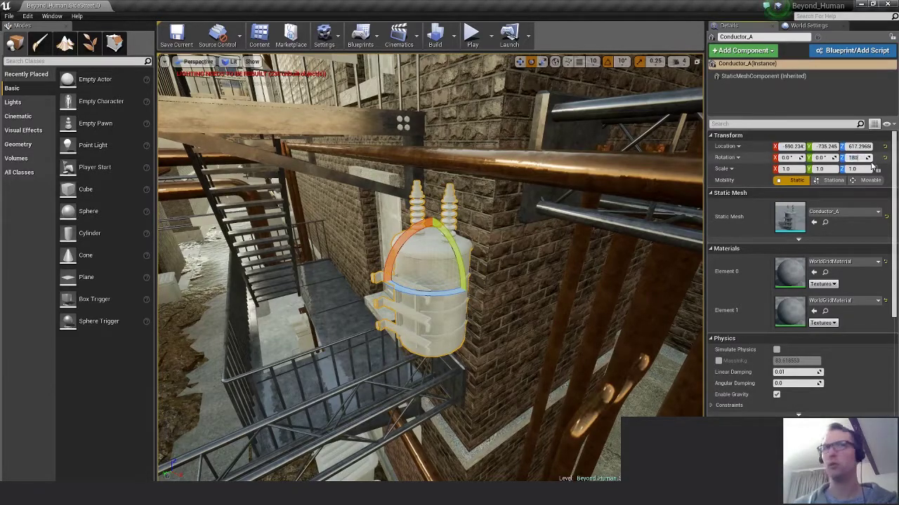
pyautogui.press('Return')
# Move the conductor along Y to about -716.829 to adjust its position at the brick wall.
pyautogui.keyDown('alt'); pyautogui.moveTo(372, 285); pyautogui.dragTo(344, 236); pyautogui.keyUp('alt')
pyautogui.scroll(4, 372, 285)
pyautogui.press('w')
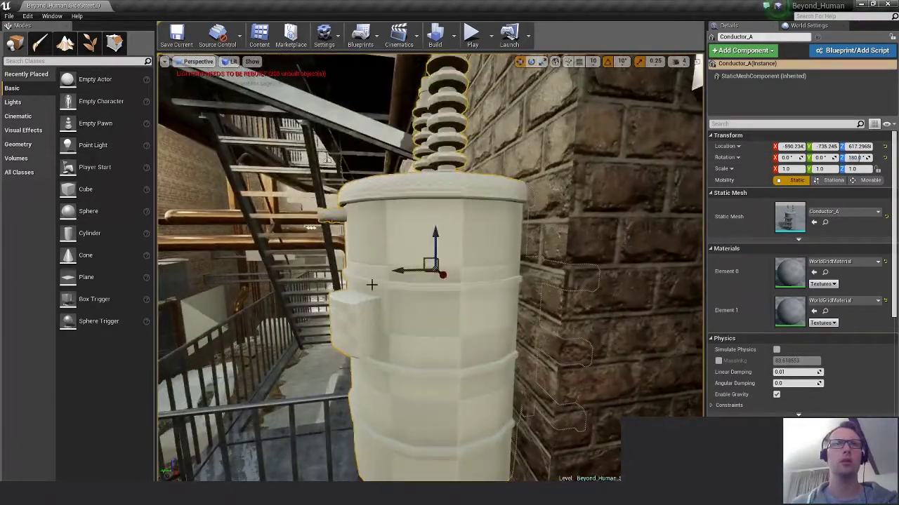
pyautogui.moveTo(371, 283); pyautogui.dragTo(416, 302, button='right')
pyautogui.moveTo(399, 273); pyautogui.dragTo(335, 271)
pyautogui.moveTo(335, 272); pyautogui.dragTo(386, 284, button='right')
pyautogui.press('s')
# Dismiss the girder's options, return to the conductor and focus on it to check its placement.
pyautogui.rightClick(554, 342)
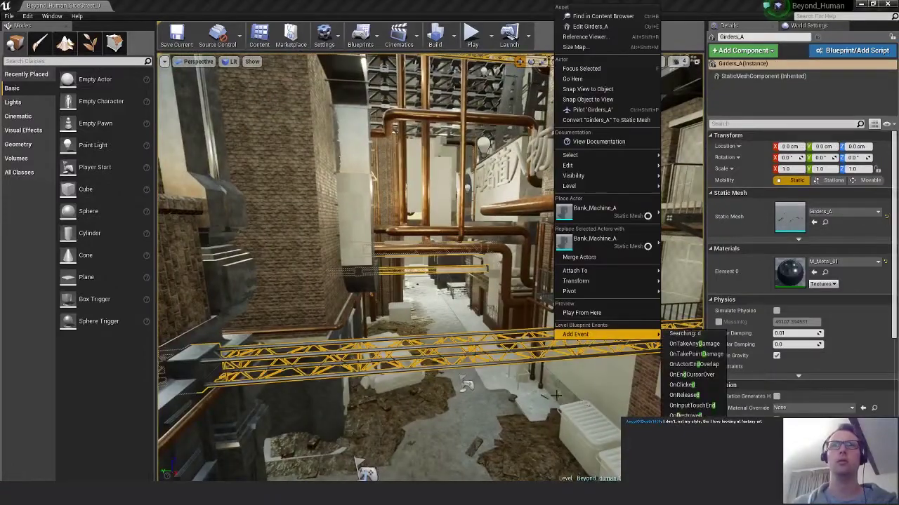
pyautogui.click(621, 373)
pyautogui.moveTo(620, 374); pyautogui.dragTo(702, 355, button='right')
pyautogui.press('w')
pyautogui.click(520, 337)
pyautogui.press('f')
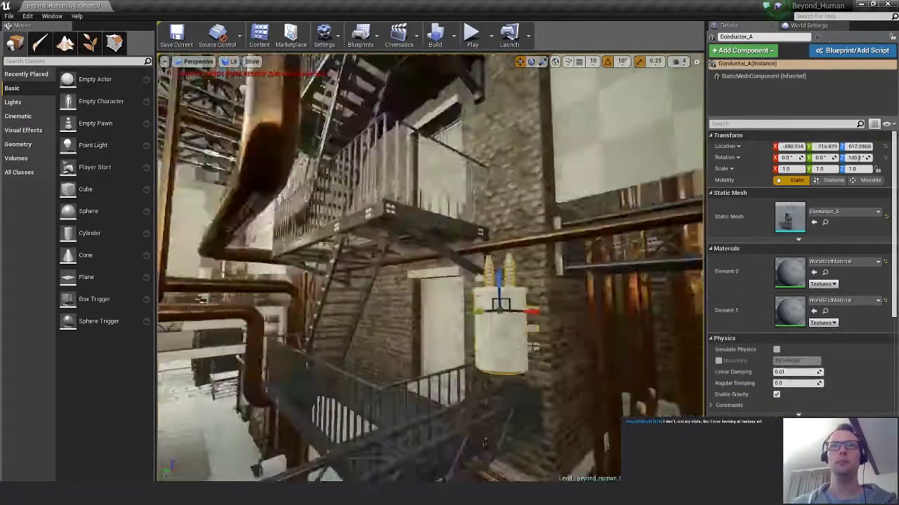
# Check the conductor's size and placement at the brick corner from farther away, and switch to MODO.
pyautogui.scroll(-6, 495, 389)
pyautogui.scroll(-2, 496, 389)
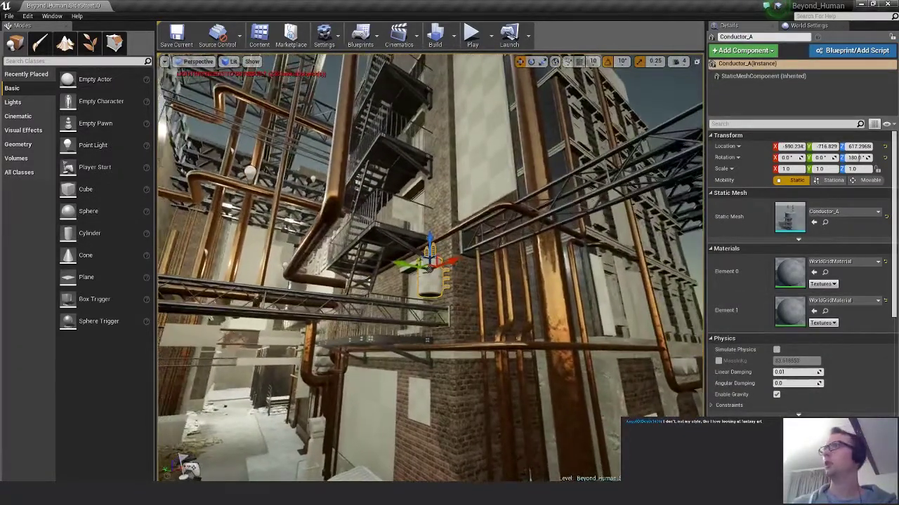
pyautogui.moveTo(495, 389)
pyautogui.keyDown('alt'); pyautogui.mouseDown()
pyautogui.moveTo(379, 436)
pyautogui.moveTo(495, 393)
pyautogui.mouseUp(); pyautogui.keyUp('alt')
pyautogui.click(788, 169)
pyautogui.keyDown('alt'); pyautogui.moveTo(561, 295); pyautogui.dragTo(516, 320); pyautogui.keyUp('alt')
pyautogui.click(471, 494)
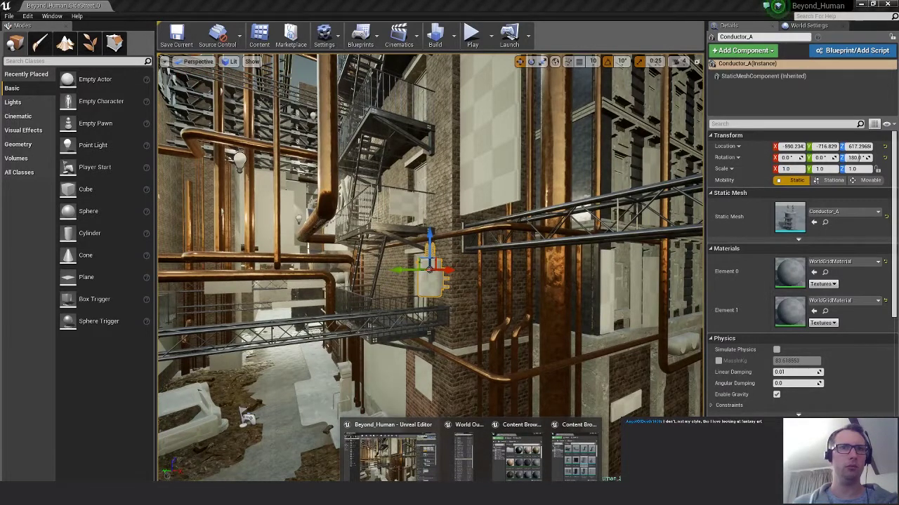
pyautogui.click(449, 493)
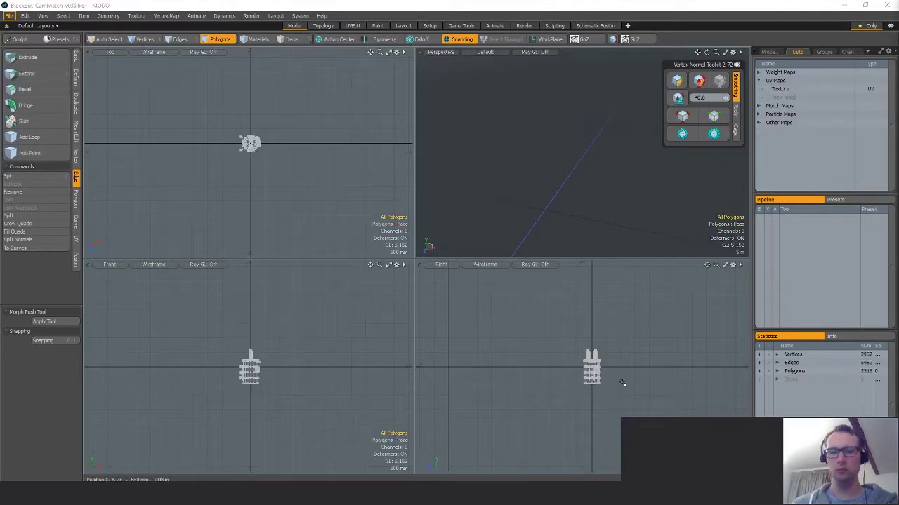
# Scale the conductor mesh uniformly to 80% about the origin.
pyautogui.press('y')
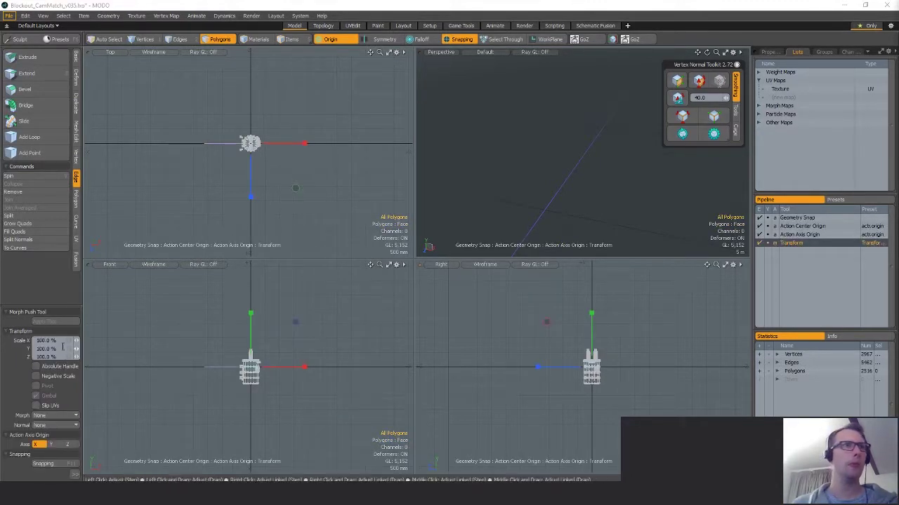
pyautogui.click(68, 342)
pyautogui.write('90')
pyautogui.press('Return')
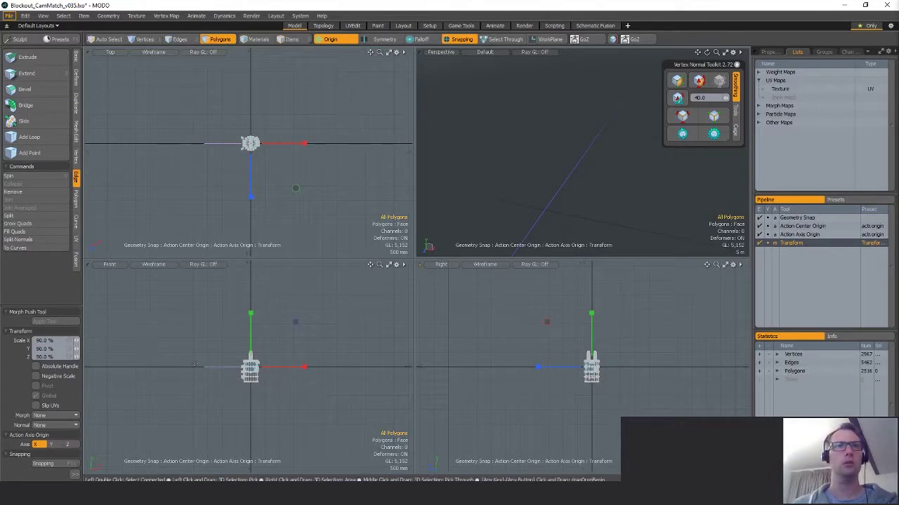
pyautogui.click(71, 342)
pyautogui.write('80')
pyautogui.press('Return')
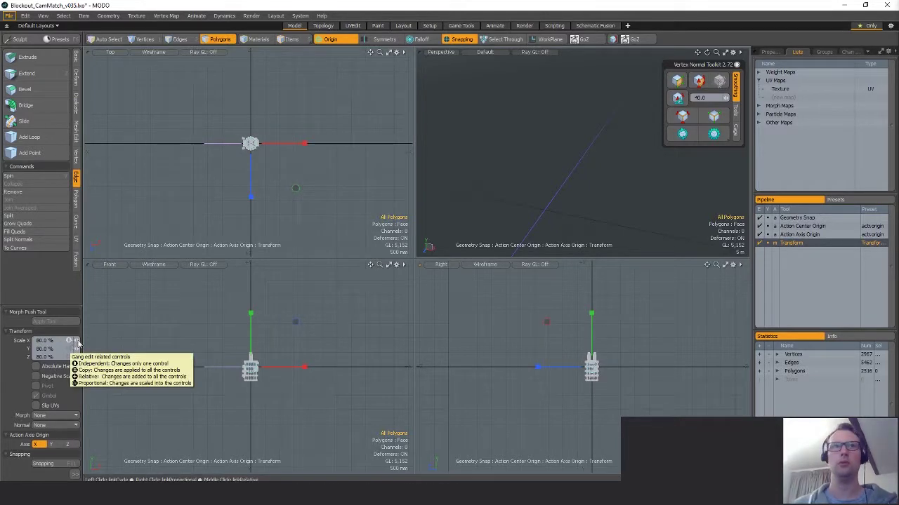
pyautogui.press('space')
# Re-export the scaled conductor mesh as FBX and switch back to Unreal Editor.
pyautogui.hotkey('alt', 'Tab')
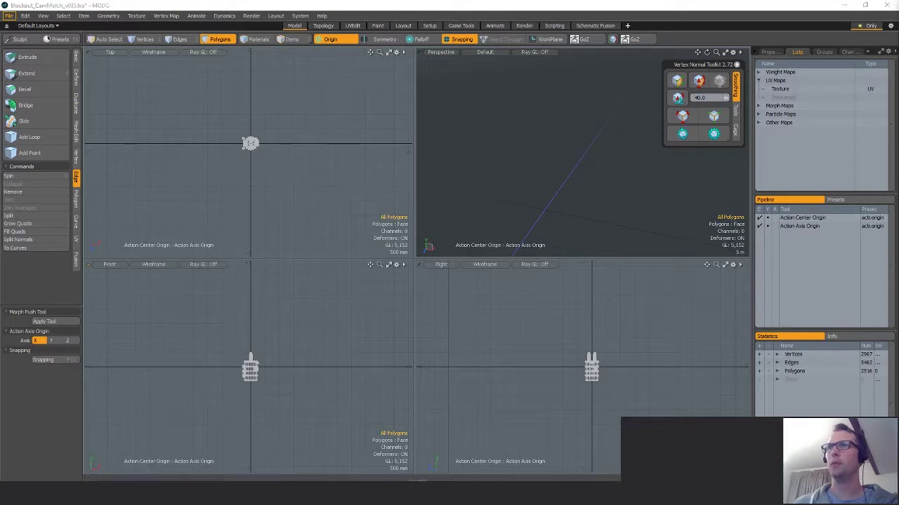
pyautogui.press('Return')
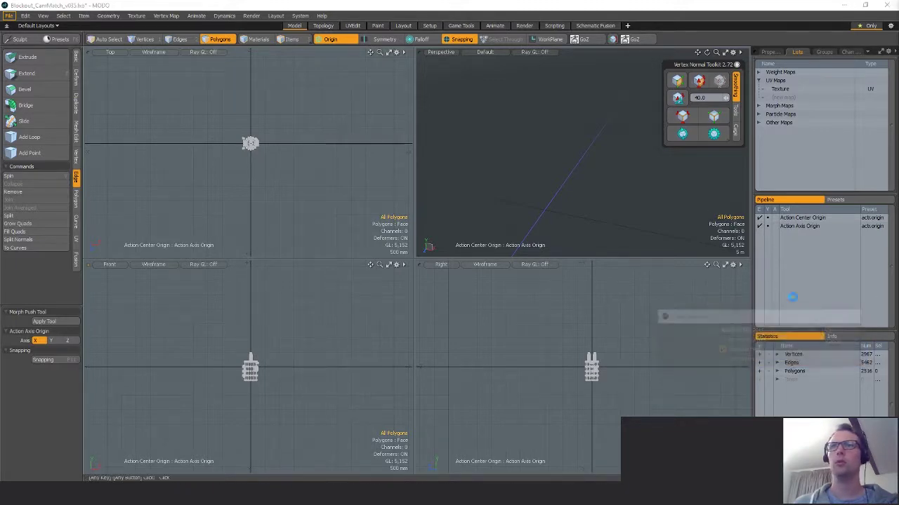
pyautogui.press('Return')
pyautogui.hotkey('alt', 'Tab')
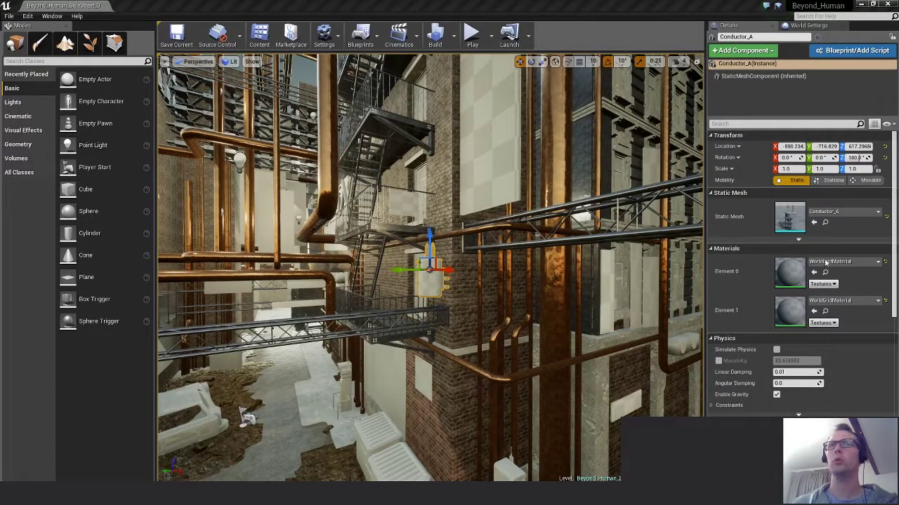
# Duplicate the conductor at the brick corner and place the copy along Y at about -227.
pyautogui.keyDown('alt'); pyautogui.moveTo(427, 310); pyautogui.dragTo(530, 279); pyautogui.keyUp('alt')
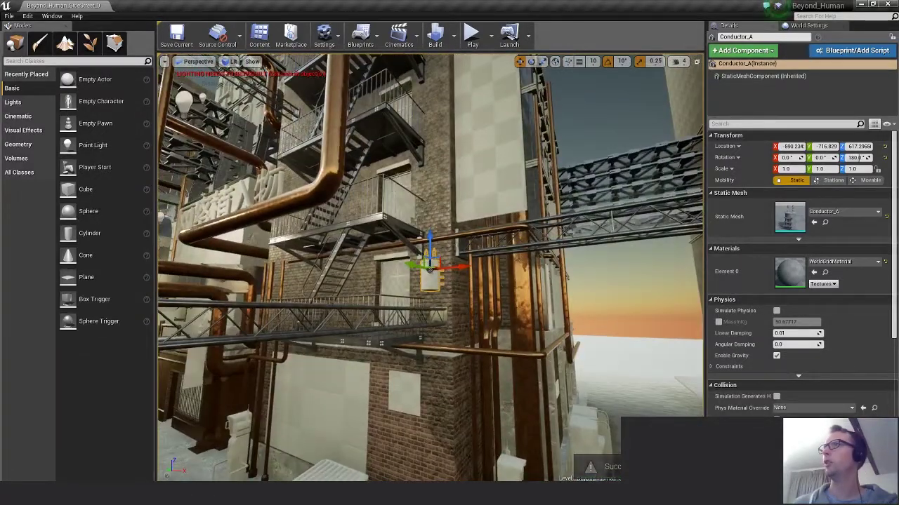
pyautogui.moveTo(440, 304)
pyautogui.keyDown('alt'); pyautogui.mouseDown()
pyautogui.moveTo(410, 309)
pyautogui.moveTo(441, 303)
pyautogui.mouseUp(); pyautogui.keyUp('alt')
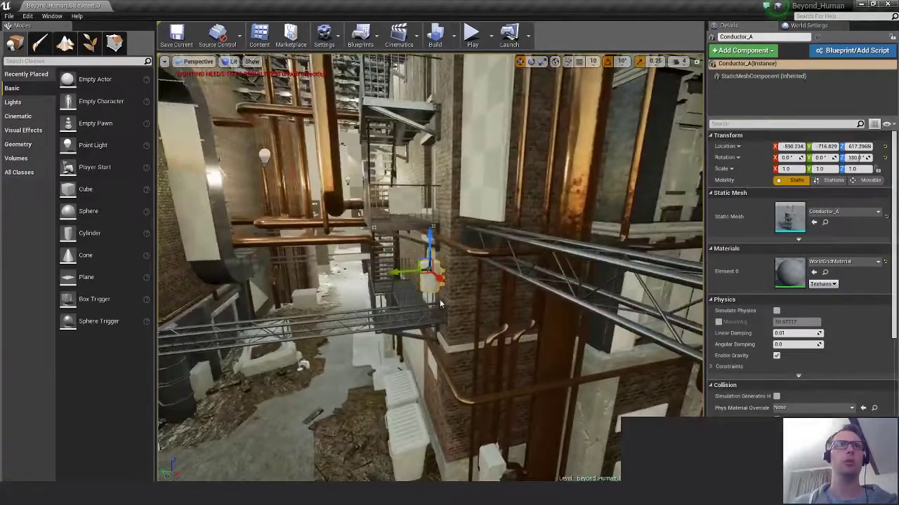
pyautogui.keyDown('alt'); pyautogui.moveTo(399, 272); pyautogui.dragTo(151, 282); pyautogui.keyUp('alt')
pyautogui.press('f')
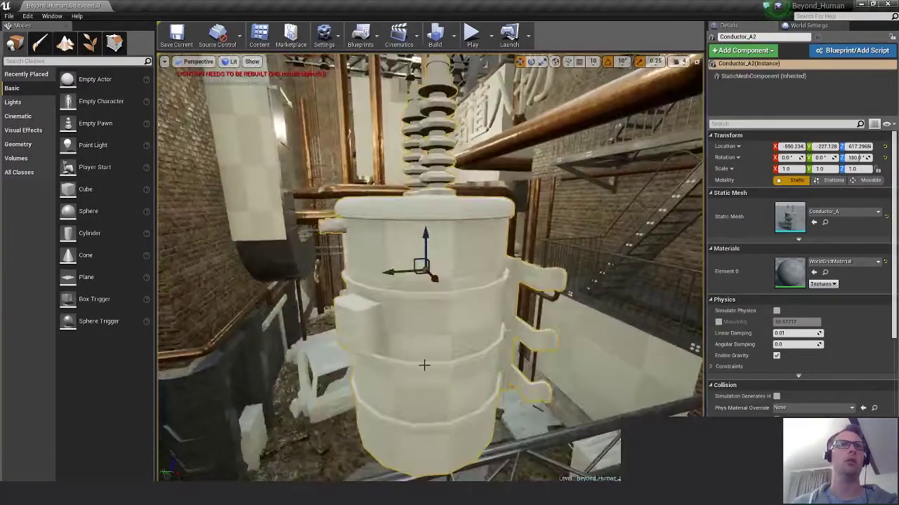
# Move the conductor copy across the alley to the other brick wall, at about X -1022 and Y 57.
pyautogui.scroll(-5, 423, 365)
pyautogui.keyDown('alt'); pyautogui.moveTo(492, 333); pyautogui.dragTo(421, 333); pyautogui.keyUp('alt')
pyautogui.moveTo(400, 269); pyautogui.dragTo(326, 212)
pyautogui.press('f')
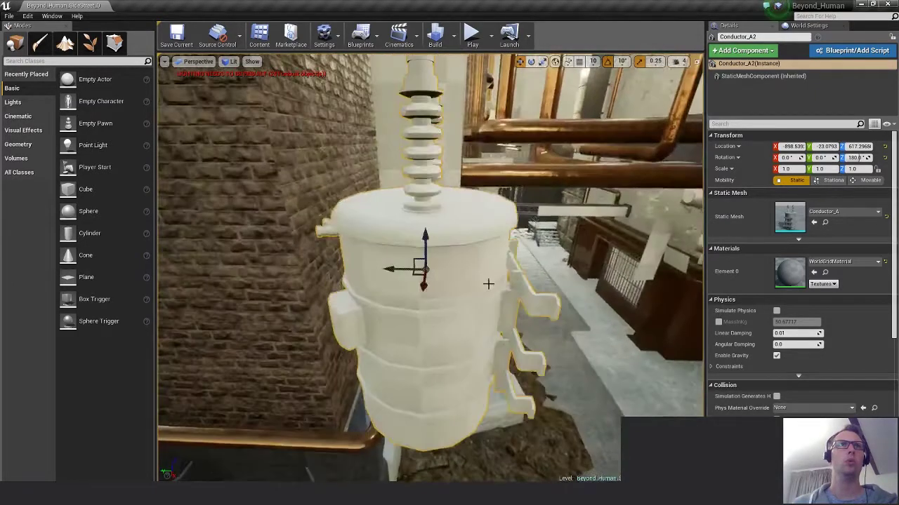
pyautogui.keyDown('alt'); pyautogui.moveTo(487, 285); pyautogui.dragTo(492, 323); pyautogui.keyUp('alt')
pyautogui.moveTo(418, 276); pyautogui.dragTo(212, 139)
pyautogui.press('f')
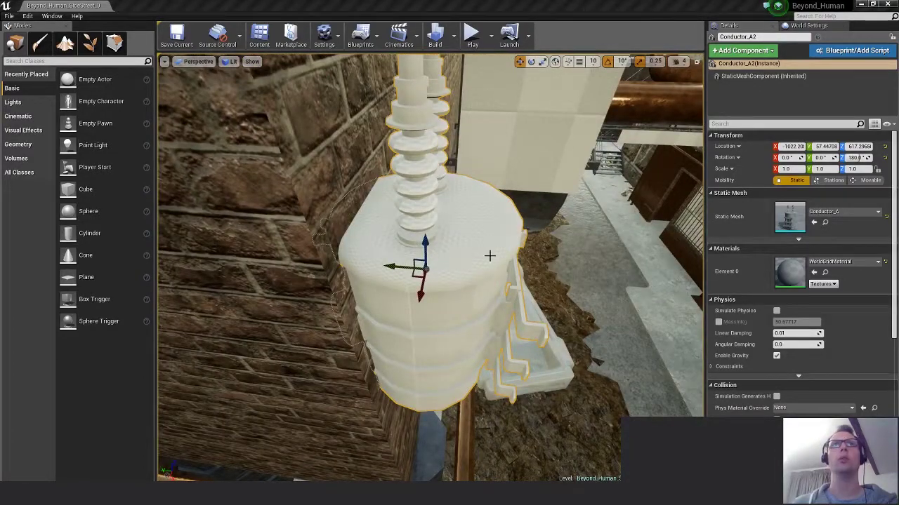
# Raise the conductor copy to about Z 758 at X -1048 and set its Z rotation to 0°.
pyautogui.scroll(-5, 490, 255)
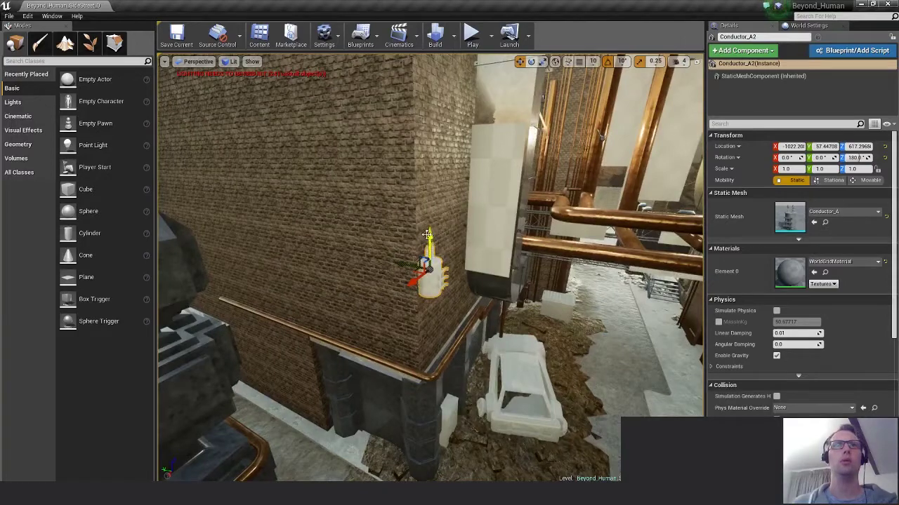
pyautogui.press('f')
pyautogui.scroll(-4, 498, 251)
pyautogui.keyDown('alt'); pyautogui.moveTo(497, 251); pyautogui.dragTo(421, 281); pyautogui.keyUp('alt')
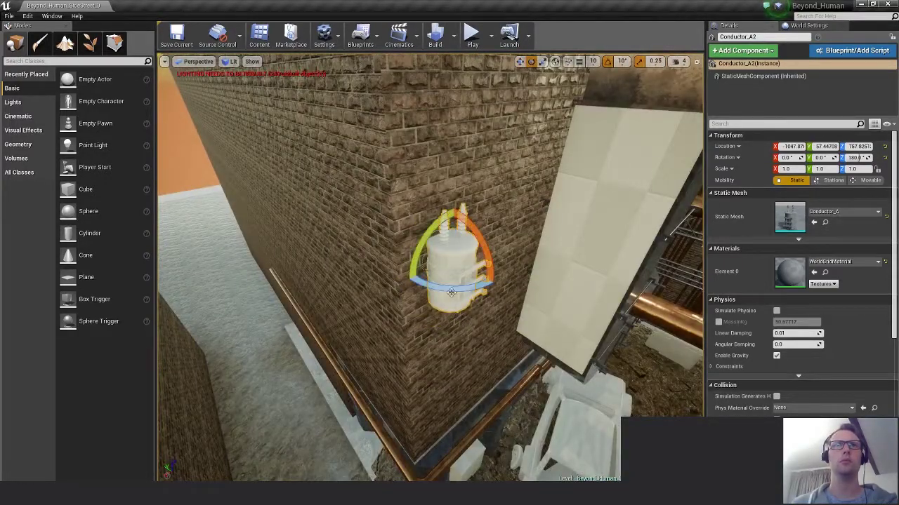
pyautogui.click(859, 158)
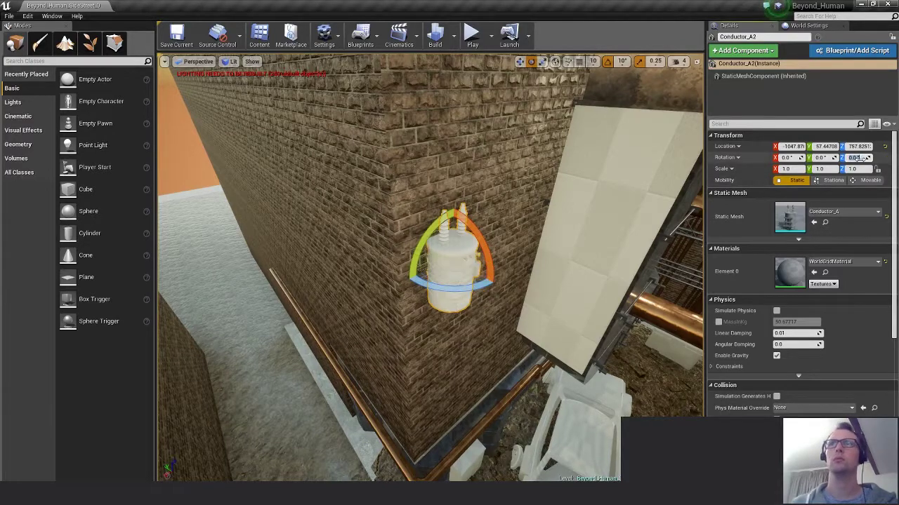
pyautogui.press('Return')
pyautogui.press('f')
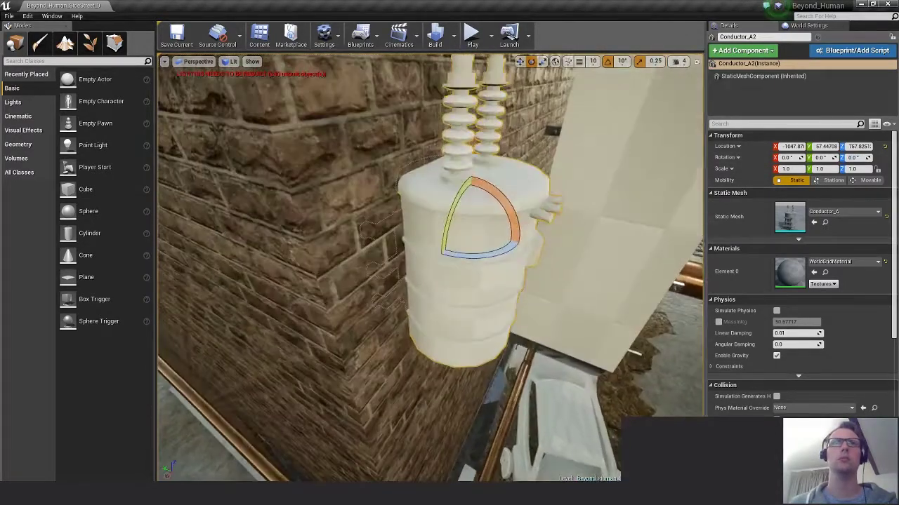
# Adjust the conductor copy's position against the brick wall corner and check it from the street.
pyautogui.press('w')
pyautogui.moveTo(437, 222); pyautogui.dragTo(474, 231)
pyautogui.moveTo(475, 233); pyautogui.dragTo(540, 232, button='right')
pyautogui.press('s')
pyautogui.press('s')
pyautogui.keyDown('alt'); pyautogui.moveTo(383, 455); pyautogui.dragTo(523, 380); pyautogui.keyUp('alt')
# Select the dumpster beside the brick wall and dismiss the FBX import message log.
pyautogui.click(440, 381)
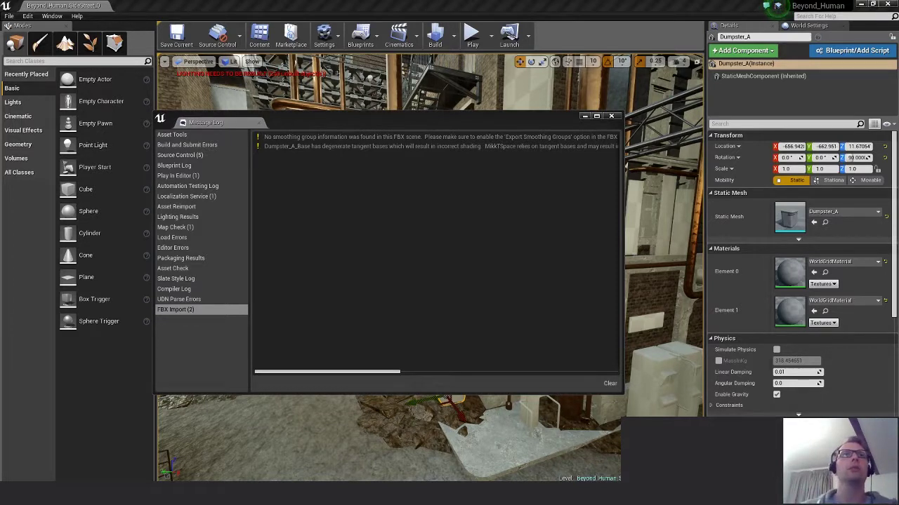
pyautogui.click(611, 115)
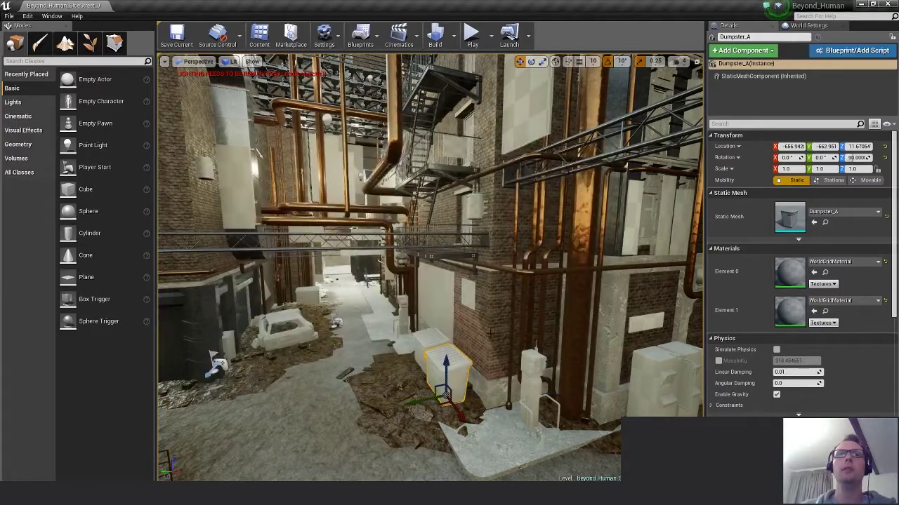
pyautogui.moveTo(429, 266); pyautogui.dragTo(431, 300, button='right')
pyautogui.press('w')
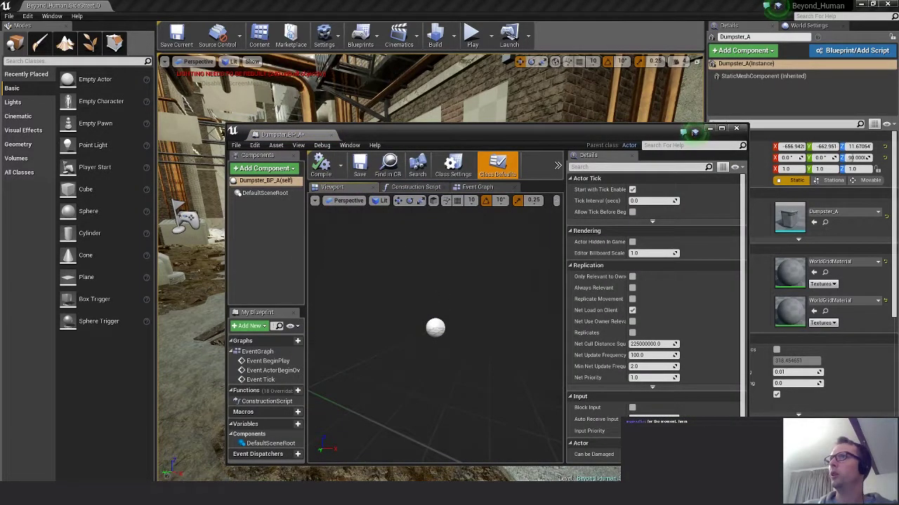
# Add the Dumpster_A_Base mesh as a component of the Dumpster_BP_A blueprint and frame the whole dumpster.
pyautogui.click(694, 132)
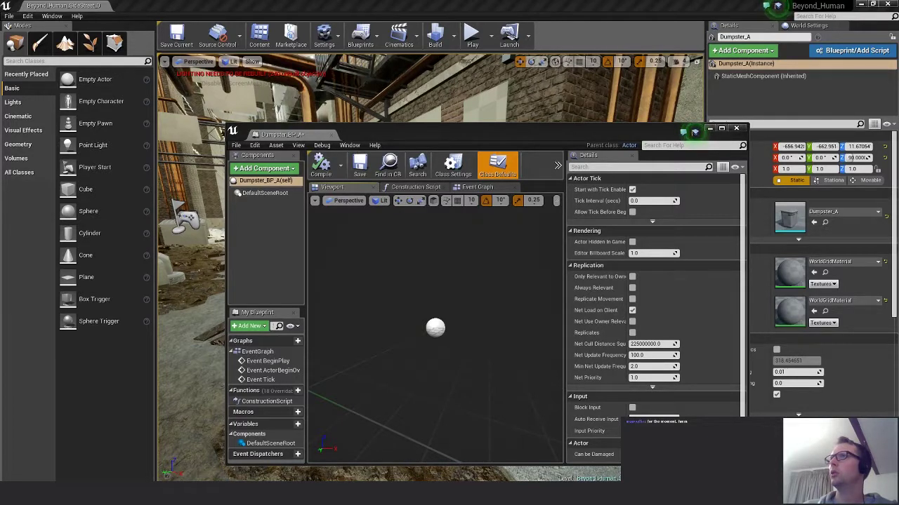
pyautogui.moveTo(790, 216); pyautogui.dragTo(523, 355)
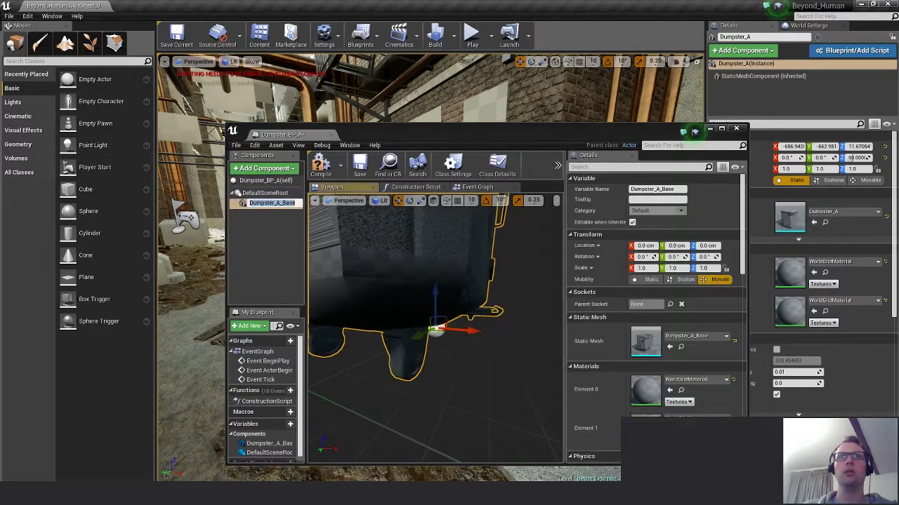
pyautogui.write('f')
pyautogui.click(451, 385)
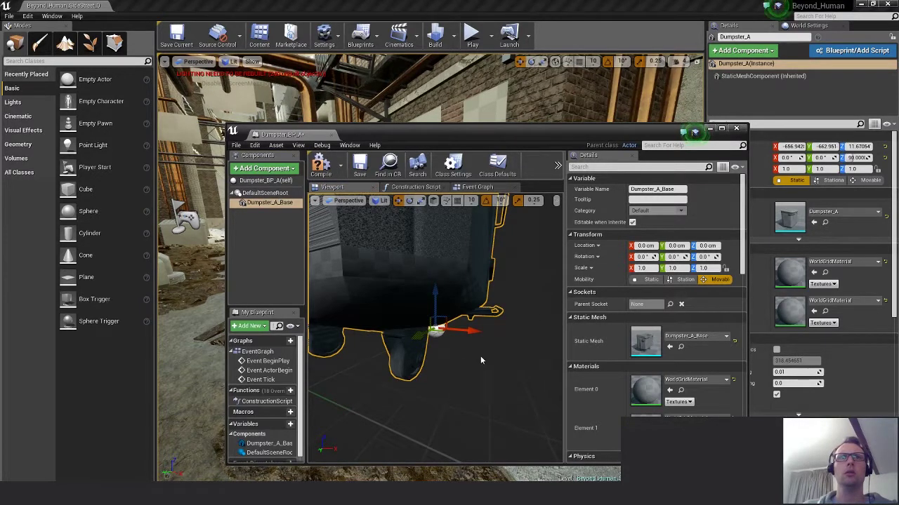
pyautogui.keyDown('alt'); pyautogui.moveTo(480, 355); pyautogui.dragTo(488, 353); pyautogui.keyUp('alt')
pyautogui.keyDown('alt'); pyautogui.moveTo(489, 354); pyautogui.dragTo(435, 353, button='right'); pyautogui.keyUp('alt')
pyautogui.keyDown('alt'); pyautogui.moveTo(489, 353); pyautogui.dragTo(424, 378); pyautogui.keyUp('alt')
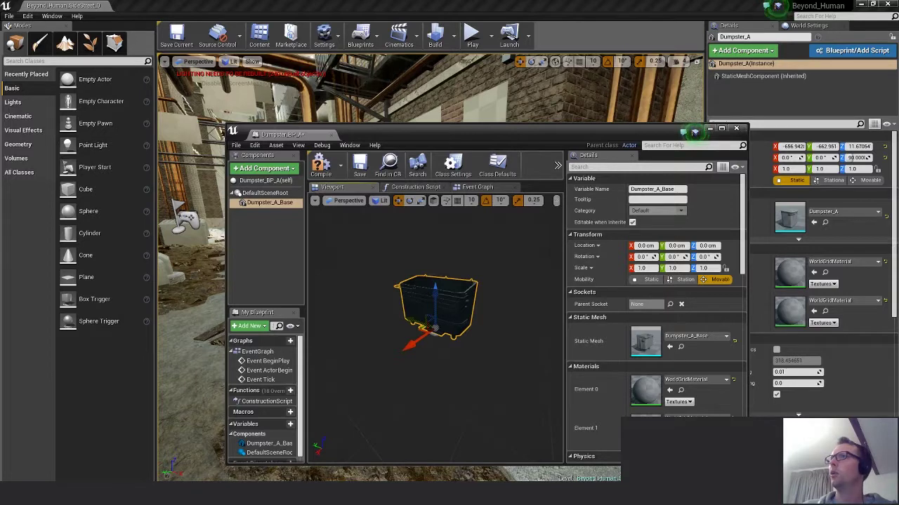
# Add the Dumpster_A_Lid mesh as a component under the dumpster base and inspect how it sits on the base.
pyautogui.moveTo(897, 295); pyautogui.dragTo(484, 277)
pyautogui.click(482, 378)
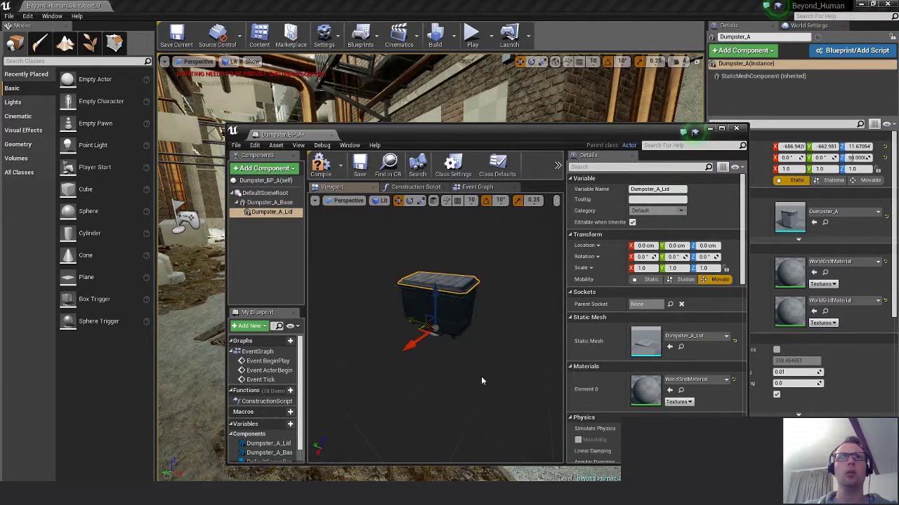
pyautogui.keyDown('alt'); pyautogui.moveTo(481, 362); pyautogui.dragTo(506, 358); pyautogui.keyUp('alt')
pyautogui.keyDown('alt'); pyautogui.moveTo(498, 323); pyautogui.dragTo(460, 309); pyautogui.keyUp('alt')
pyautogui.scroll(4, 477, 337)
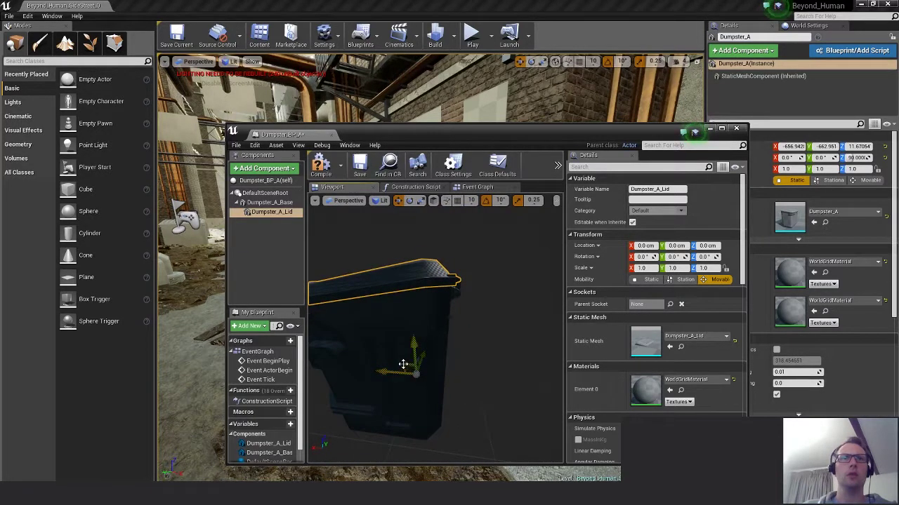
# Try moving the dumpster lid off its base along X and Z, undoing each move.
pyautogui.moveTo(403, 365); pyautogui.dragTo(412, 354)
pyautogui.hotkey('ctrl', 'z')
pyautogui.click(448, 281)
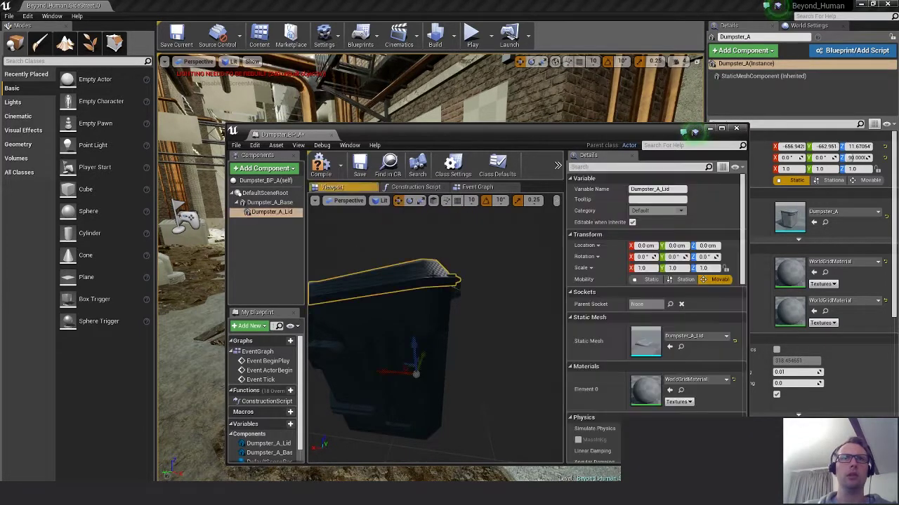
pyautogui.moveTo(407, 368); pyautogui.dragTo(426, 370)
pyautogui.hotkey('ctrl', 'z')
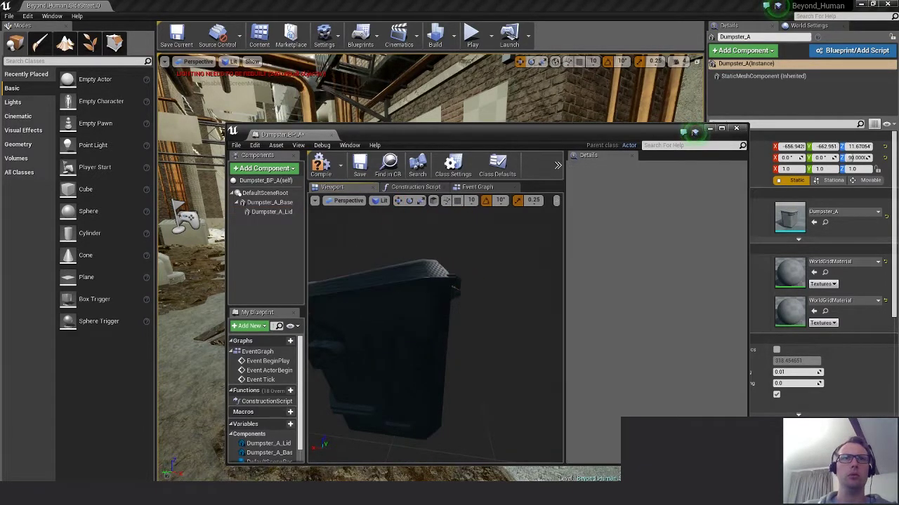
pyautogui.click(424, 269)
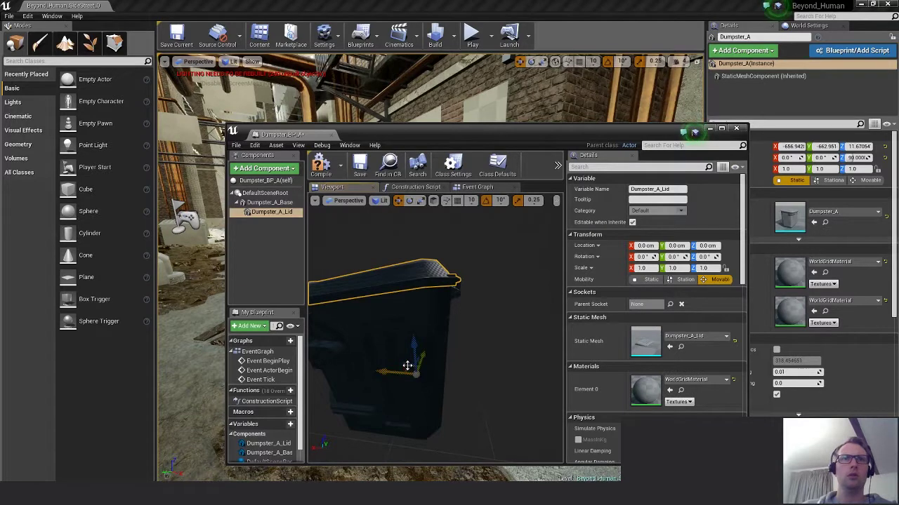
pyautogui.moveTo(414, 354)
pyautogui.mouseDown()
pyautogui.moveTo(414, 330)
pyautogui.moveTo(416, 372)
pyautogui.mouseUp()
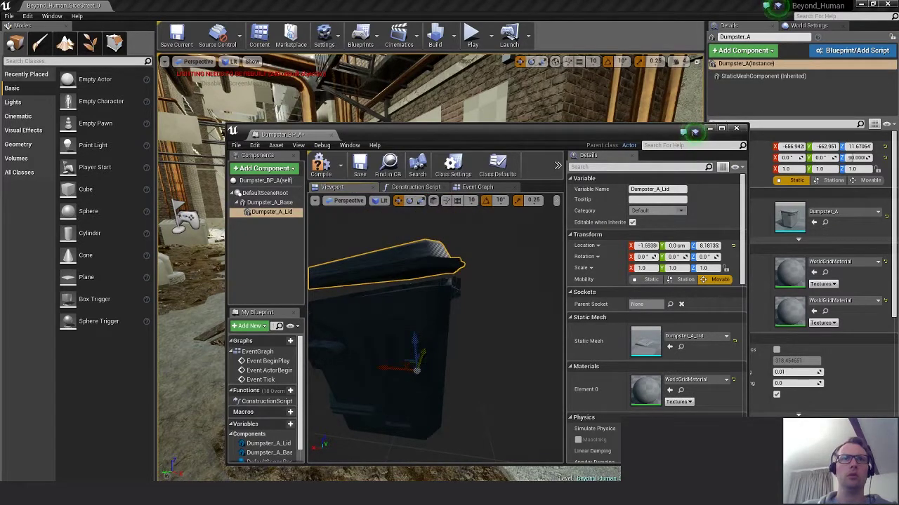
pyautogui.hotkey('ctrl', 'z')
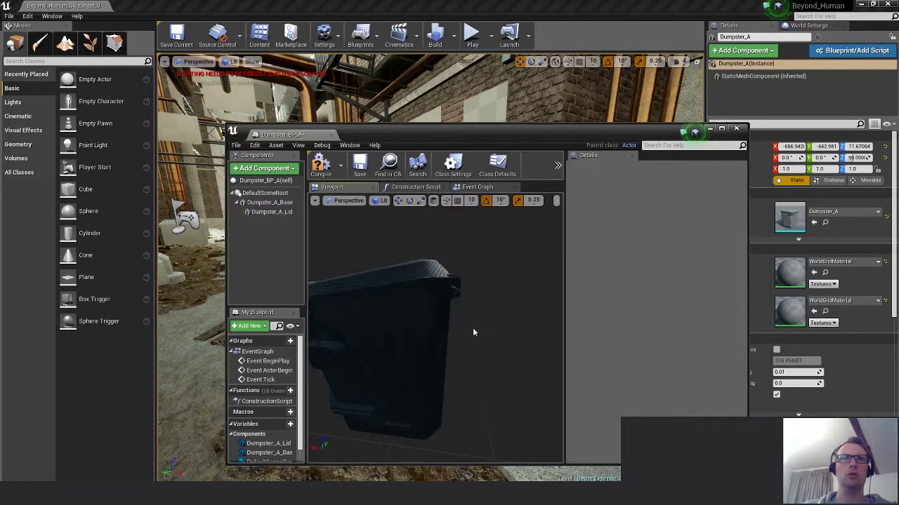
# Try sliding the dumpster lid about -9 cm along X, undo it, and reselect the lid.
pyautogui.click(423, 272)
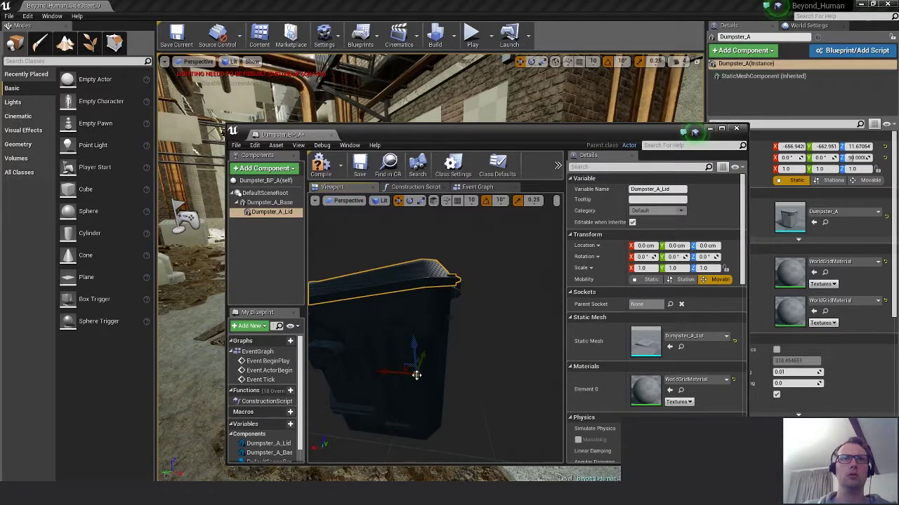
pyautogui.moveTo(416, 376); pyautogui.dragTo(419, 374, button='right')
pyautogui.moveTo(418, 378); pyautogui.dragTo(424, 379)
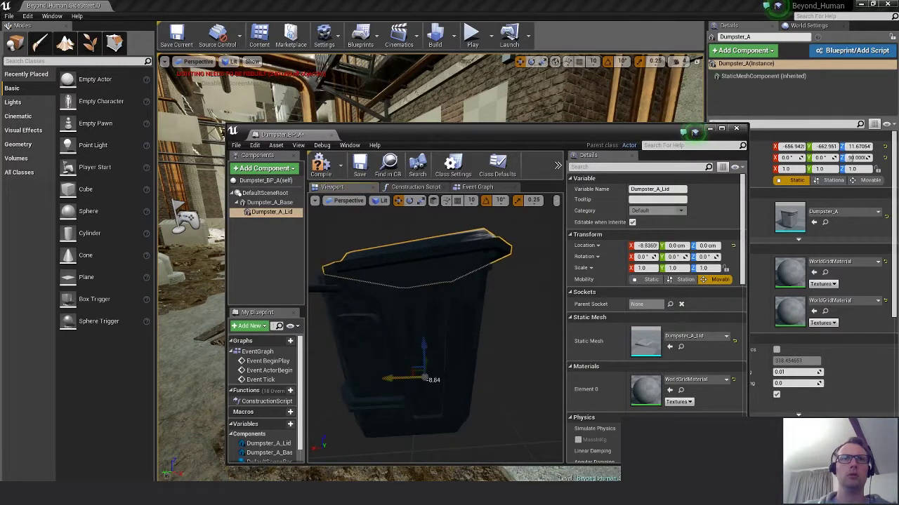
pyautogui.hotkey('ctrl', 'z')
pyautogui.click(460, 249)
pyautogui.moveTo(460, 248); pyautogui.dragTo(445, 305, button='right')
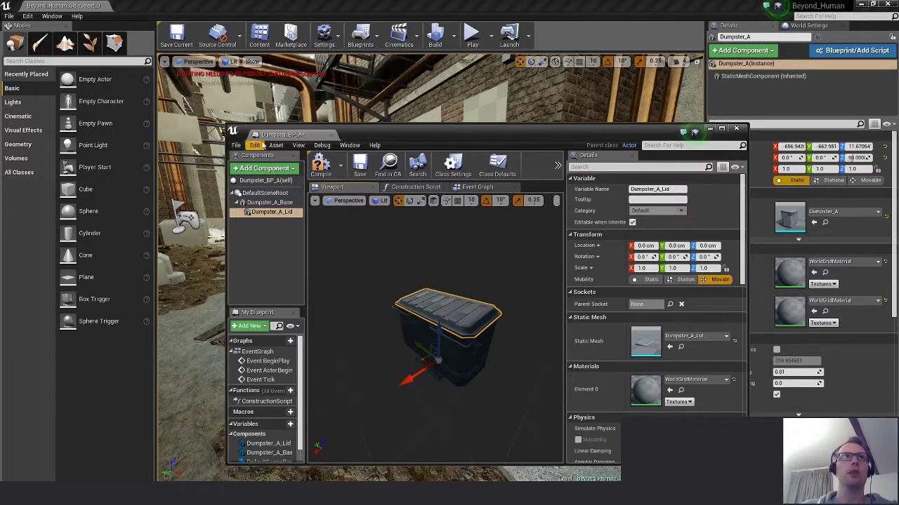
# Save the Dumpster_BP_A blueprint and close its editor.
pyautogui.click(360, 168)
pyautogui.click(736, 128)
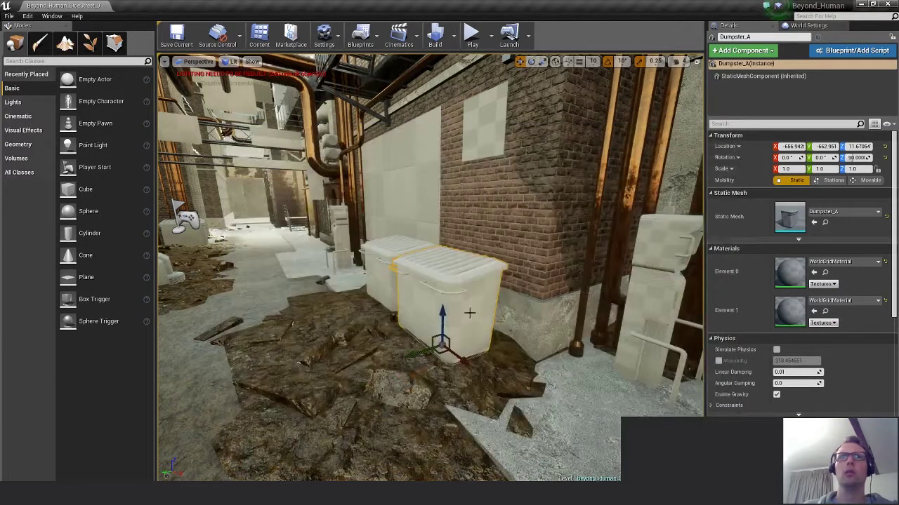
# Browse the static mesh choices for the placed Dumpster_A objects, looking for a blueprint replacement.
pyautogui.keyDown('ctrl'); pyautogui.click(394, 257); pyautogui.keyUp('ctrl')
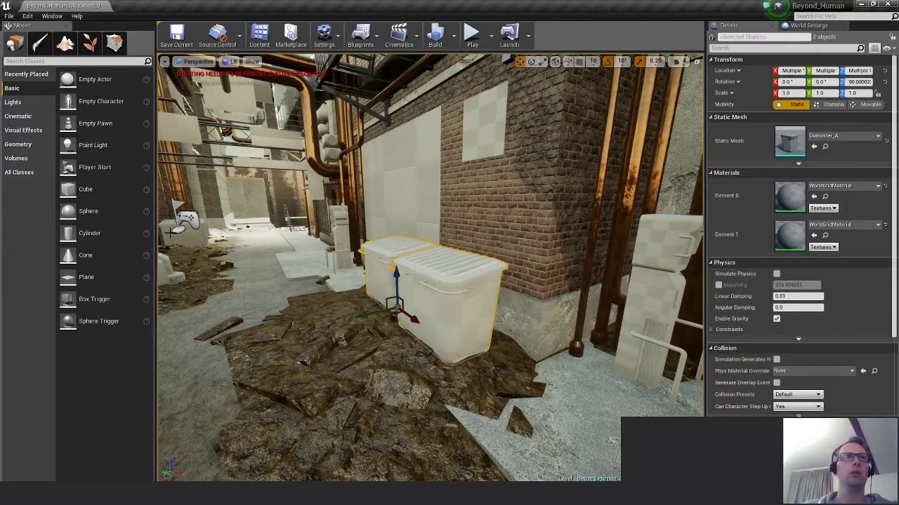
pyautogui.click(878, 137)
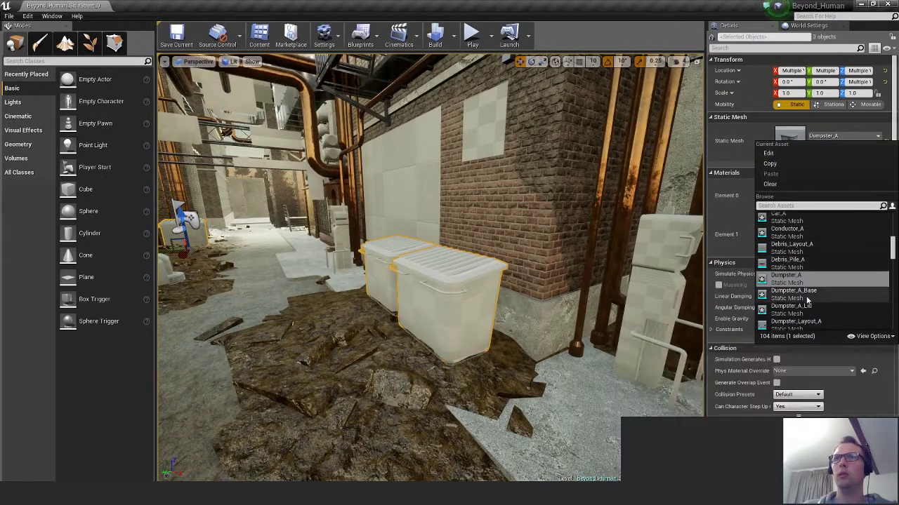
pyautogui.scroll(-3, 816, 316)
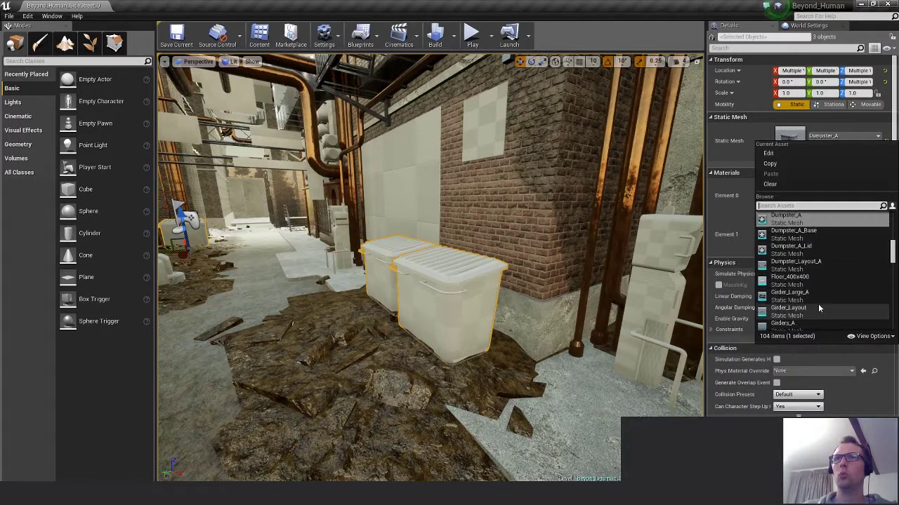
pyautogui.scroll(2, 819, 307)
pyautogui.click(467, 302)
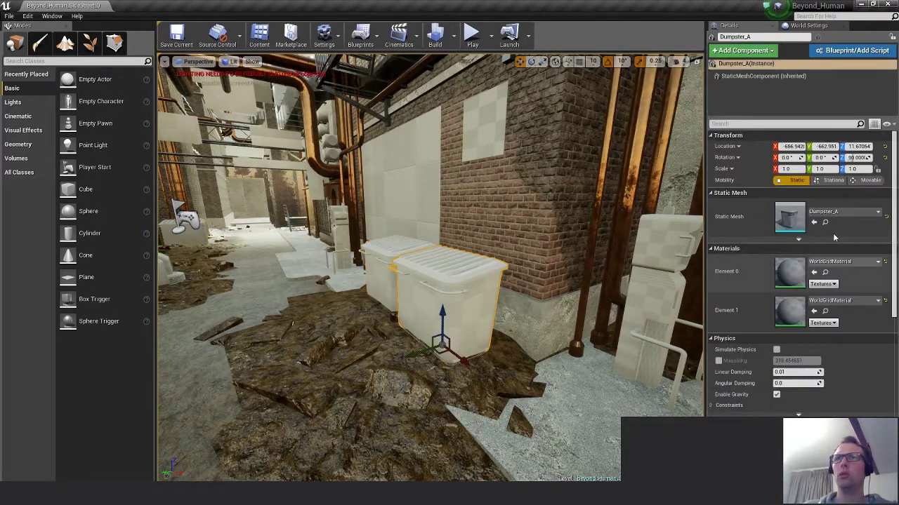
pyautogui.click(836, 216)
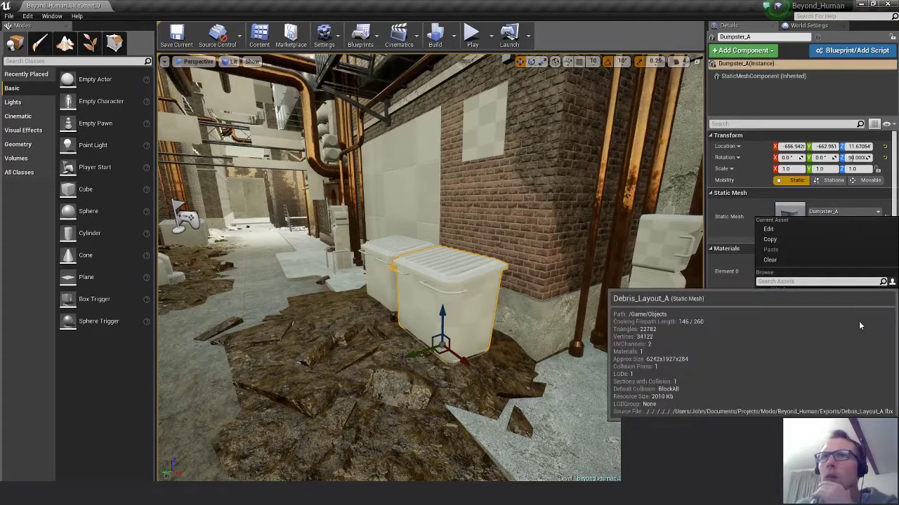
pyautogui.scroll(-3, 890, 391)
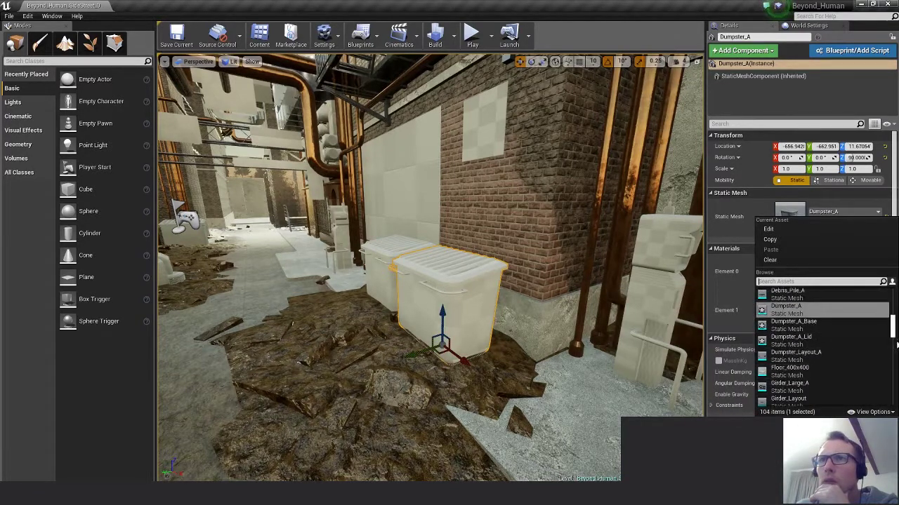
pyautogui.moveTo(892, 331); pyautogui.dragTo(893, 295)
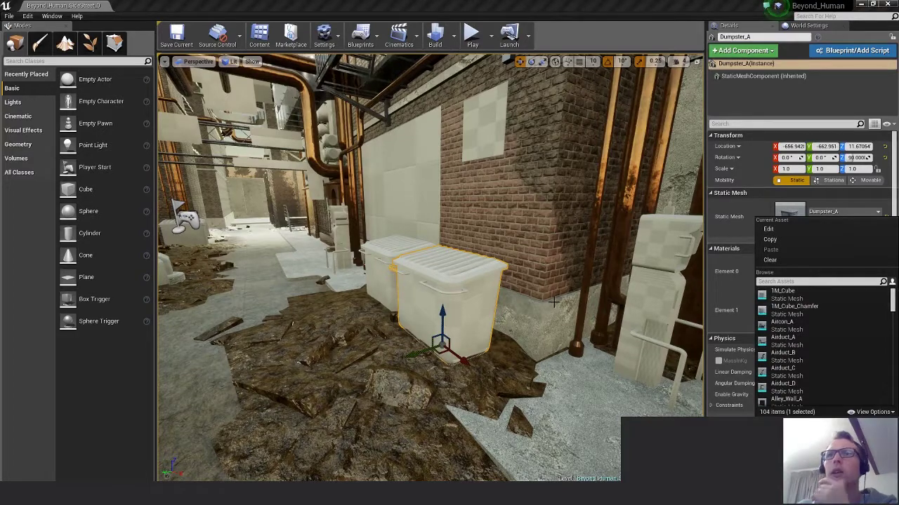
# Place the Dumpster_BP_A blueprint in the level beside the old dumpsters and rotate it to 90° about Z.
pyautogui.moveTo(455, 330); pyautogui.dragTo(503, 324, button='right')
pyautogui.scroll(-3, 495, 324)
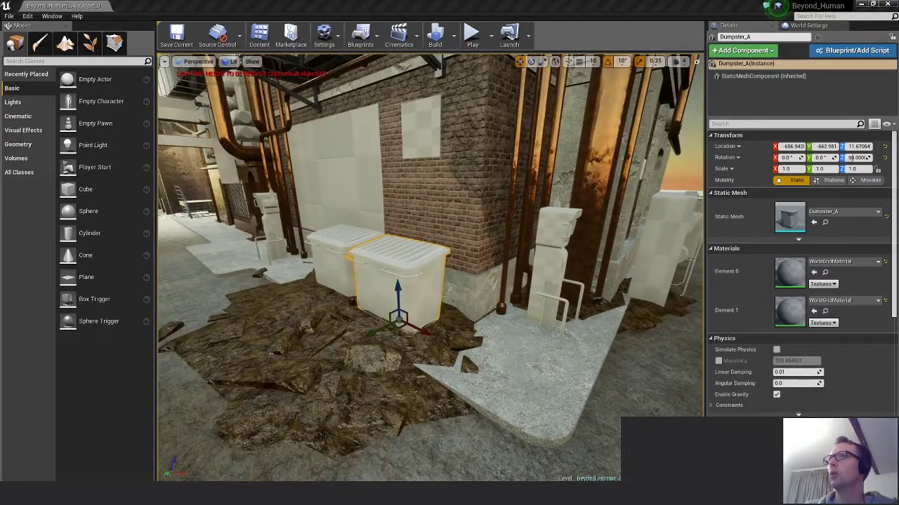
pyautogui.moveTo(898, 290); pyautogui.dragTo(443, 337)
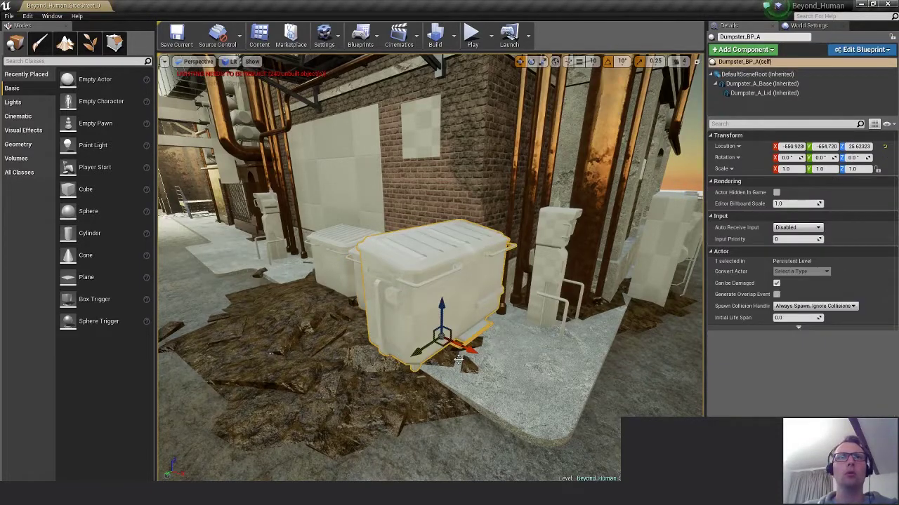
pyautogui.moveTo(458, 360); pyautogui.dragTo(516, 267, button='right')
pyautogui.press('e')
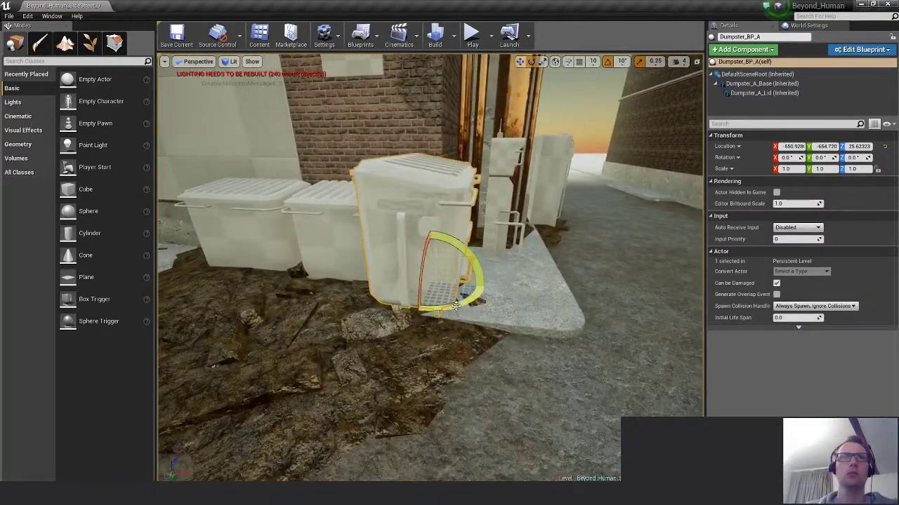
pyautogui.moveTo(456, 306); pyautogui.dragTo(505, 330)
pyautogui.press('w')
pyautogui.press('e')
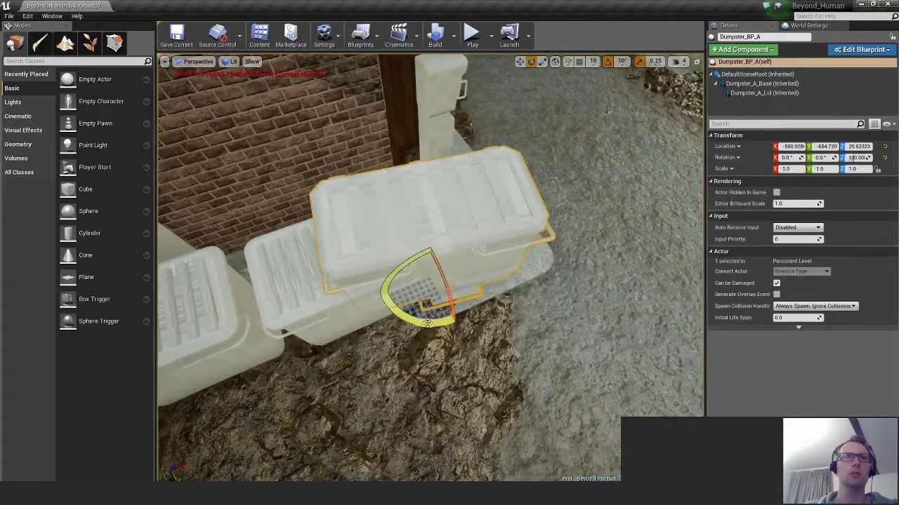
pyautogui.moveTo(427, 320); pyautogui.dragTo(455, 304)
# Move the blueprint dumpster against the brick wall over the front old dumpster, at about X -676, Y -661, Z 11.
pyautogui.press('w')
pyautogui.moveTo(460, 262); pyautogui.dragTo(403, 270)
pyautogui.keyDown('alt'); pyautogui.moveTo(491, 309); pyautogui.dragTo(666, 370); pyautogui.keyUp('alt')
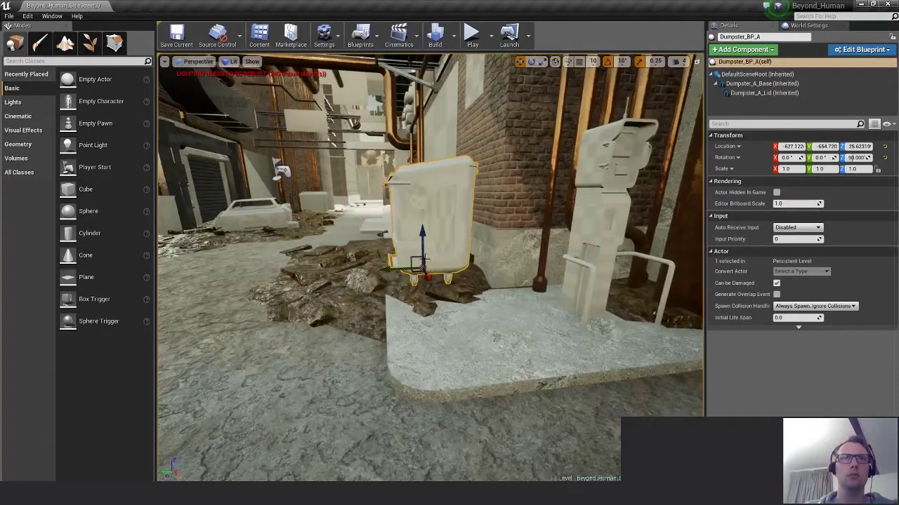
pyautogui.moveTo(407, 256); pyautogui.dragTo(537, 344)
pyautogui.moveTo(380, 261); pyautogui.dragTo(362, 272)
pyautogui.keyDown('alt'); pyautogui.moveTo(362, 272); pyautogui.dragTo(411, 351); pyautogui.keyUp('alt')
pyautogui.keyDown('alt'); pyautogui.moveTo(502, 253); pyautogui.dragTo(462, 220); pyautogui.keyUp('alt')
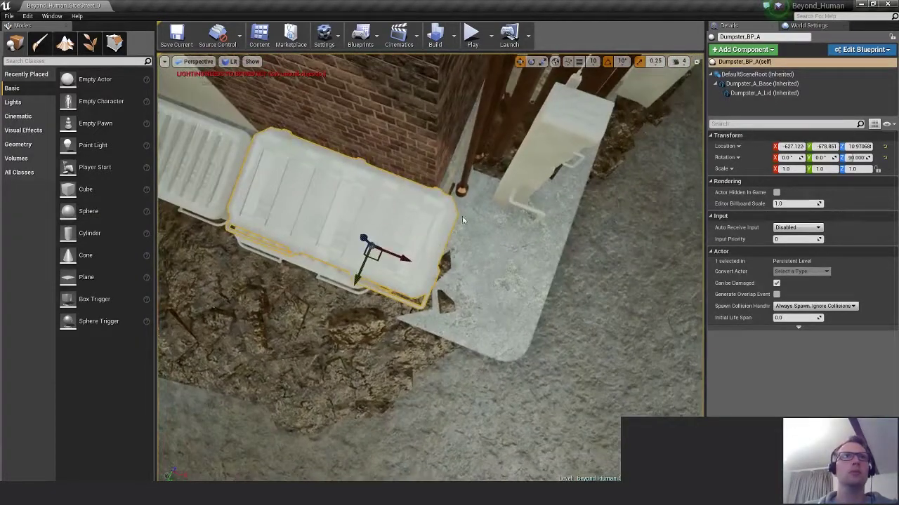
pyautogui.moveTo(374, 261); pyautogui.dragTo(338, 255)
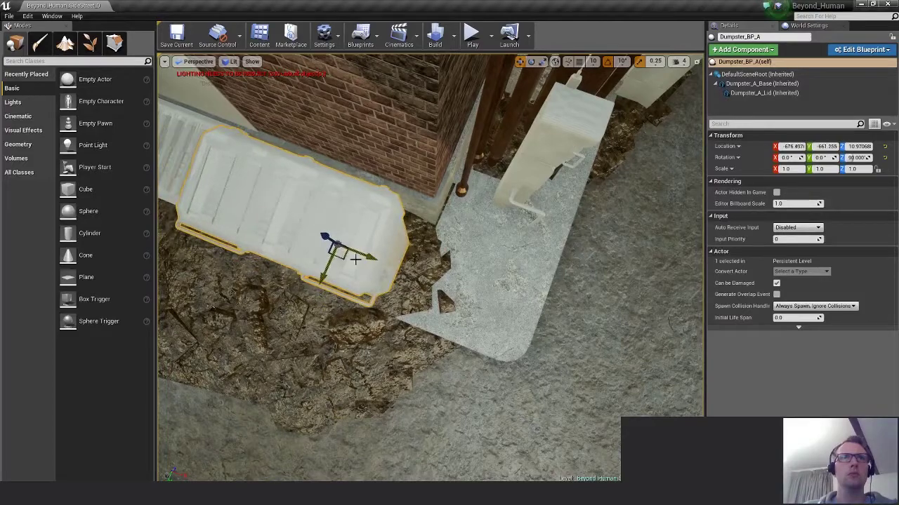
# Duplicate the blueprint dumpster over the second old dumpster at about X -921, Y -652, rotated to 80° about Z.
pyautogui.press('f')
pyautogui.keyDown('alt'); pyautogui.moveTo(501, 339); pyautogui.dragTo(457, 331); pyautogui.keyUp('alt')
pyautogui.scroll(-5, 464, 330)
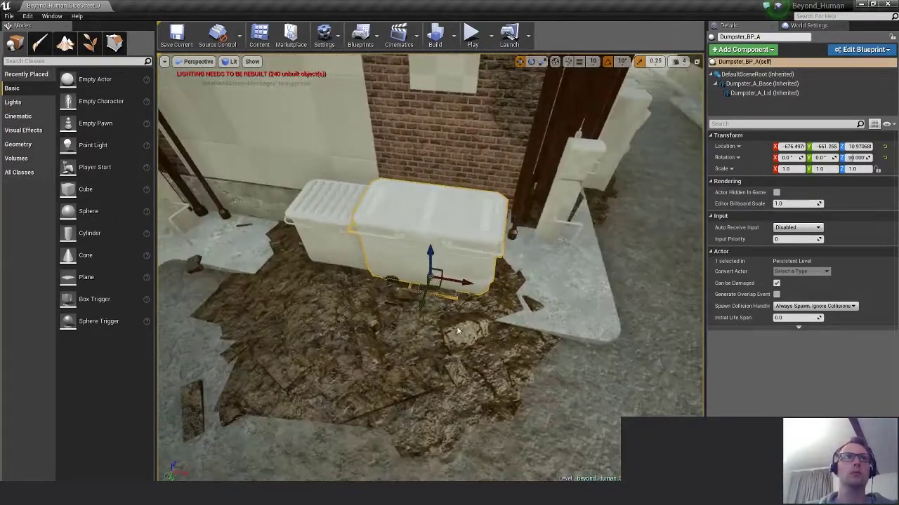
pyautogui.keyDown('alt'); pyautogui.moveTo(465, 281); pyautogui.dragTo(314, 272); pyautogui.keyUp('alt')
pyautogui.press('e')
pyautogui.press('w')
pyautogui.keyDown('alt'); pyautogui.moveTo(314, 272); pyautogui.dragTo(291, 269); pyautogui.keyUp('alt')
pyautogui.keyDown('alt'); pyautogui.moveTo(365, 244); pyautogui.dragTo(284, 226); pyautogui.keyUp('alt')
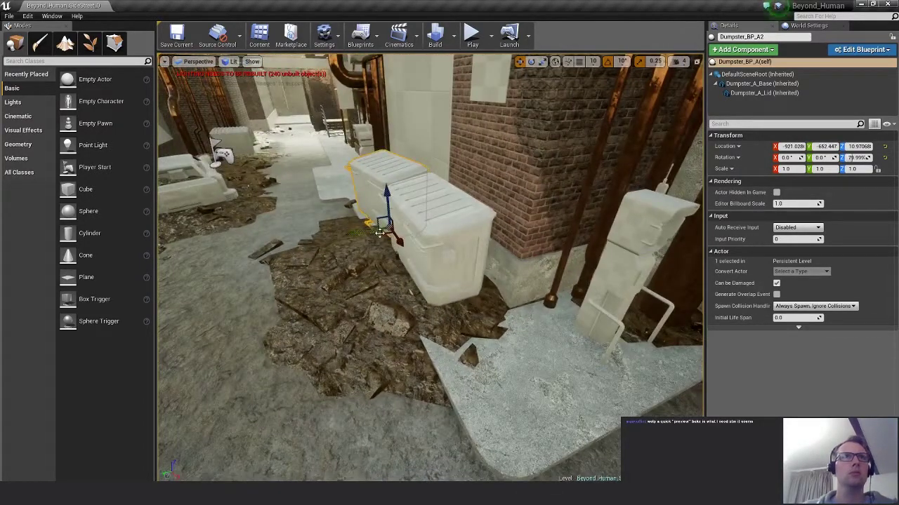
# Duplicate the blueprint dumpster to the debris mound farther down the alley and rotate it to -10° about Z.
pyautogui.keyDown('alt'); pyautogui.keyDown('shift'); pyautogui.moveTo(383, 233); pyautogui.dragTo(427, 280); pyautogui.keyUp('shift'); pyautogui.keyUp('alt')
pyautogui.press('e')
pyautogui.moveTo(414, 322); pyautogui.dragTo(421, 322)
pyautogui.press('w')
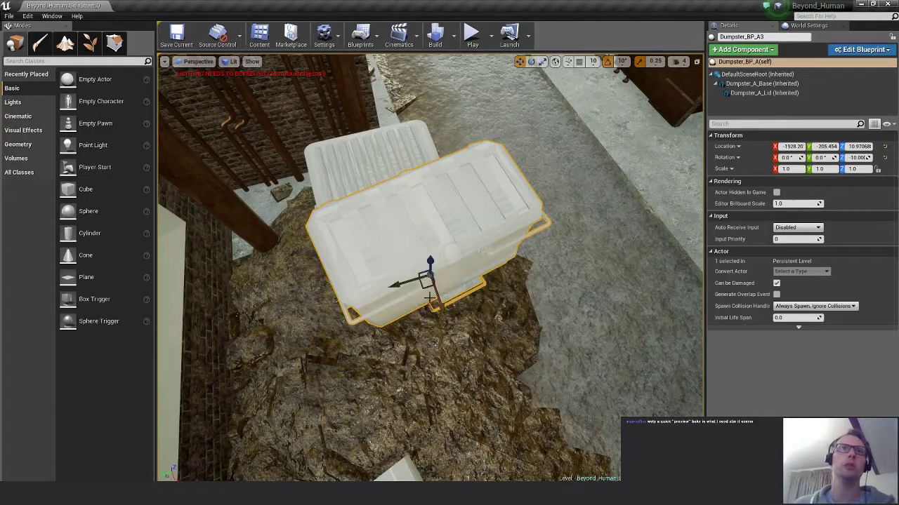
# Align the third blueprint dumpster with the old one at about X -2054, Y -169, and lower it onto the debris.
pyautogui.moveTo(424, 288); pyautogui.dragTo(383, 126)
pyautogui.press('f')
pyautogui.keyDown('alt'); pyautogui.moveTo(439, 250); pyautogui.dragTo(327, 247); pyautogui.keyUp('alt')
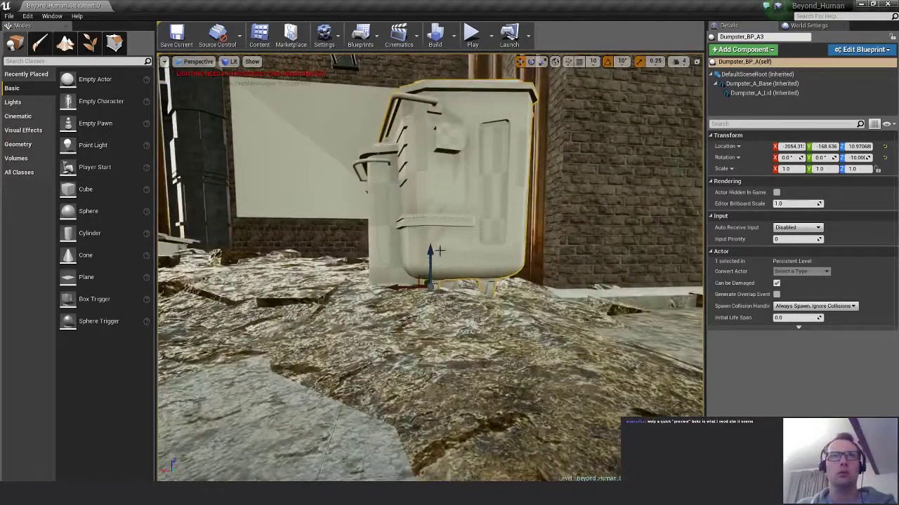
pyautogui.moveTo(429, 251); pyautogui.dragTo(430, 268)
pyautogui.keyDown('alt'); pyautogui.moveTo(331, 258); pyautogui.dragTo(446, 337); pyautogui.keyUp('alt')
pyautogui.moveTo(424, 288); pyautogui.dragTo(421, 286)
# Delete the old Dumpster_A mesh on the debris mound and the two old ones beside the brick wall.
pyautogui.click(561, 279)
pyautogui.press('Delete')
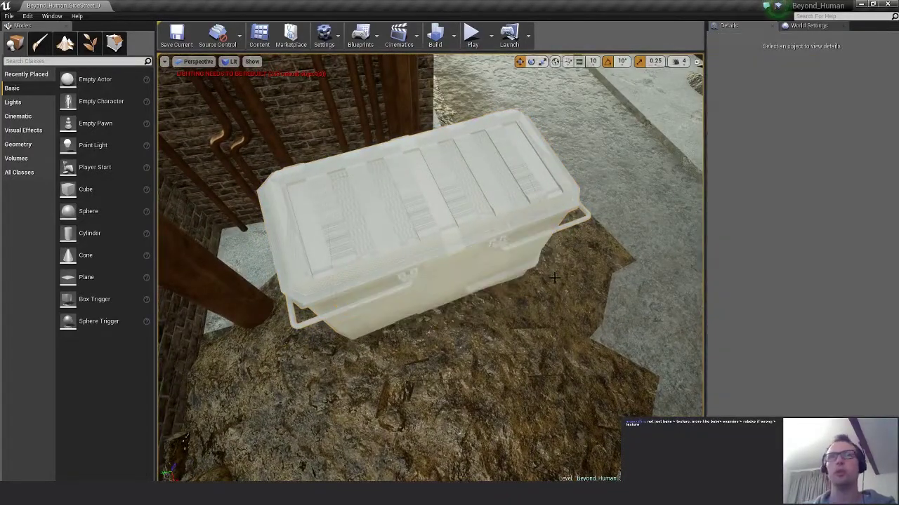
pyautogui.moveTo(554, 314); pyautogui.dragTo(579, 315, button='right')
pyautogui.press('s')
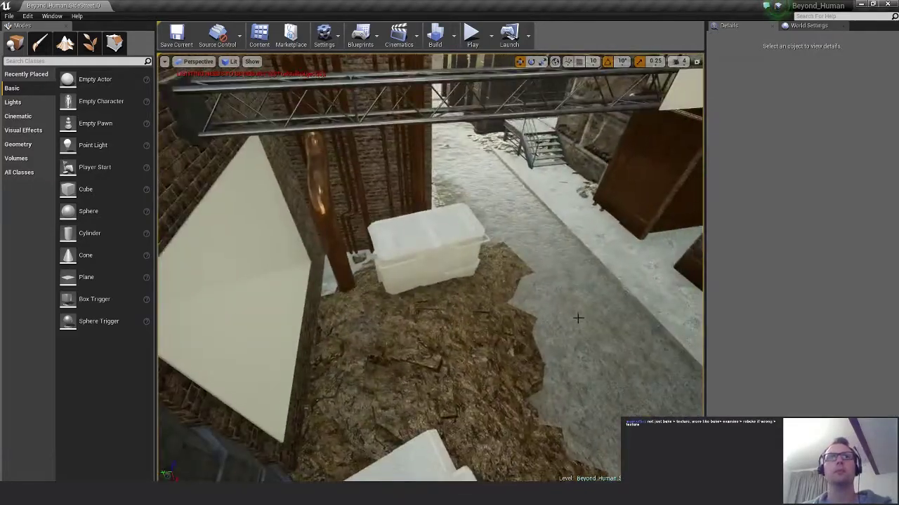
pyautogui.moveTo(522, 296); pyautogui.dragTo(596, 309, button='right')
pyautogui.moveTo(517, 275); pyautogui.dragTo(463, 218, button='right')
pyautogui.press('w')
pyautogui.press('s')
pyautogui.click(464, 218)
pyautogui.click(578, 249)
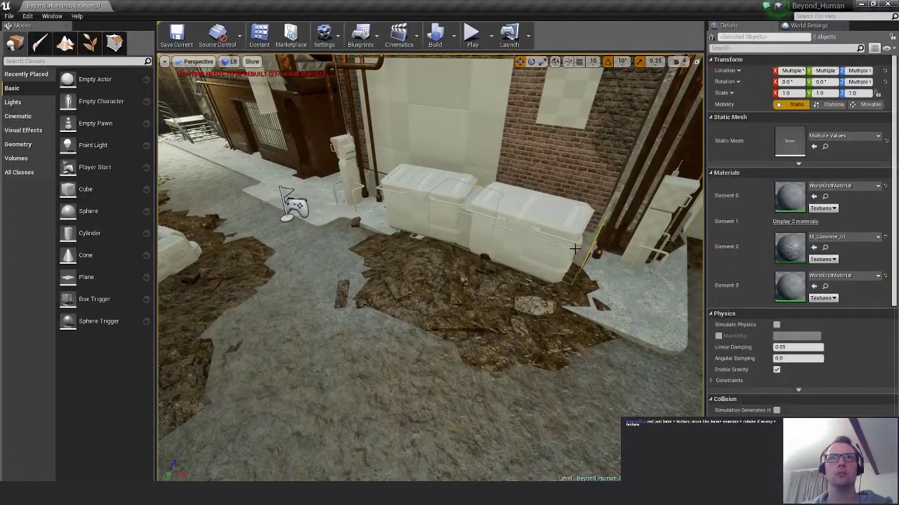
pyautogui.keyDown('ctrl'); pyautogui.click(487, 221); pyautogui.keyUp('ctrl')
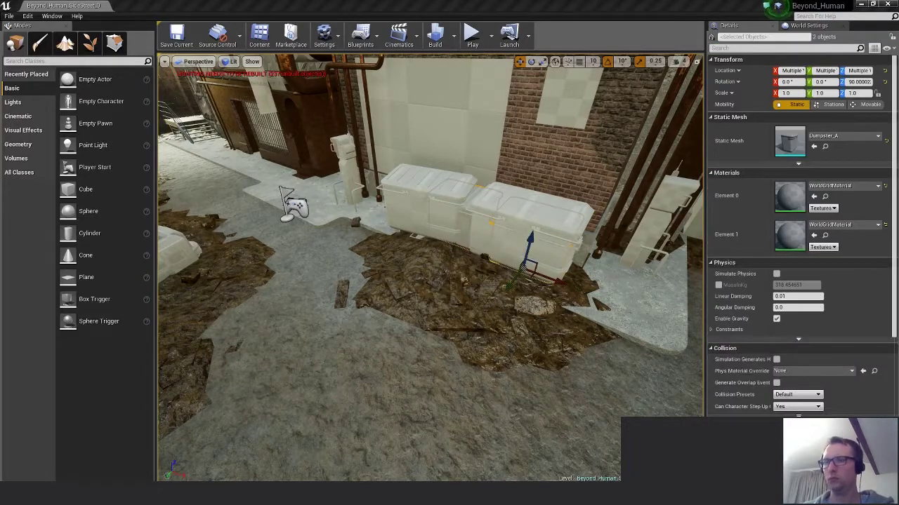
pyautogui.press('Delete')
# Inspect the two blueprint dumpsters beside the brick wall from several angles, selecting both.
pyautogui.moveTo(666, 387); pyautogui.dragTo(624, 382, button='right')
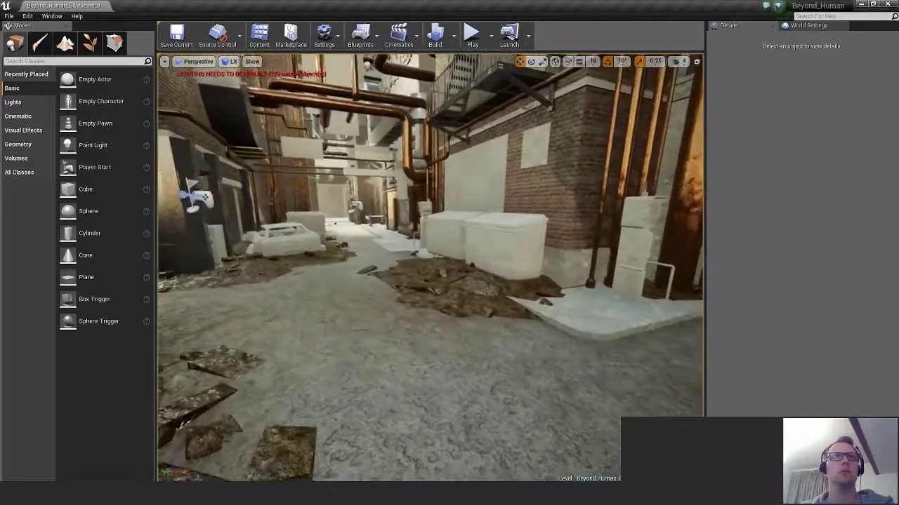
pyautogui.moveTo(429, 267); pyautogui.dragTo(395, 281, button='right')
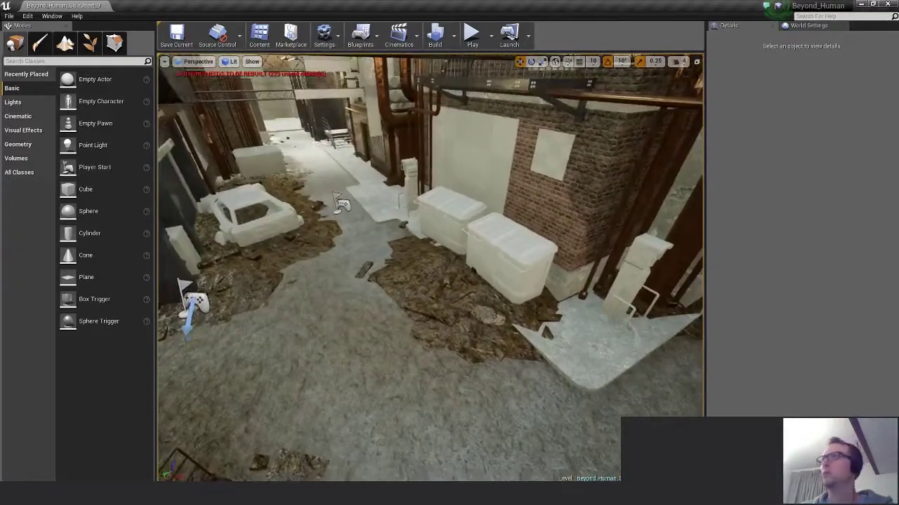
pyautogui.click(516, 259)
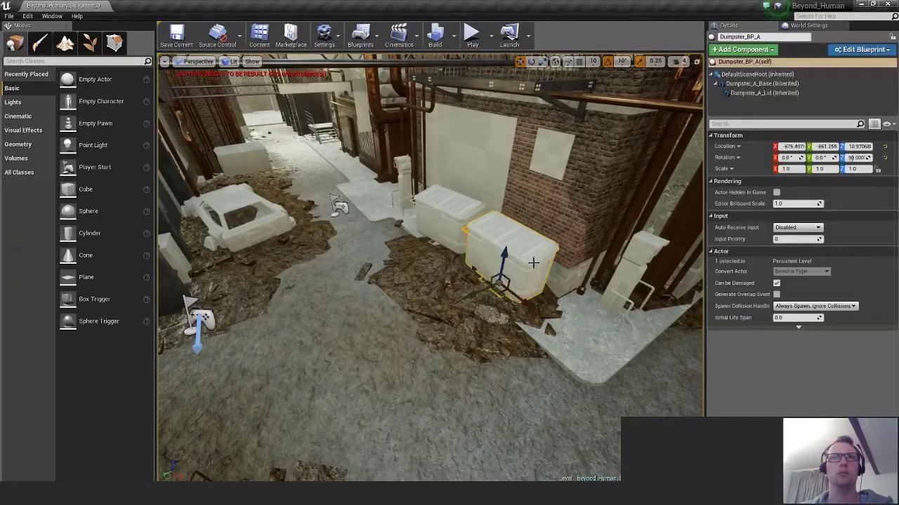
pyautogui.keyDown('ctrl'); pyautogui.click(449, 211); pyautogui.keyUp('ctrl')
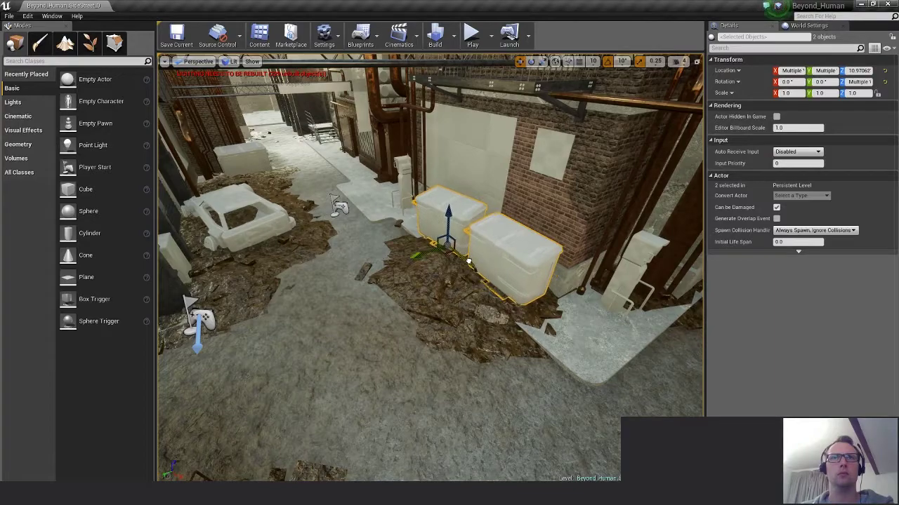
pyautogui.click(520, 250)
pyautogui.keyDown('ctrl'); pyautogui.click(460, 204); pyautogui.keyUp('ctrl')
pyautogui.moveTo(460, 205); pyautogui.dragTo(431, 191, button='right')
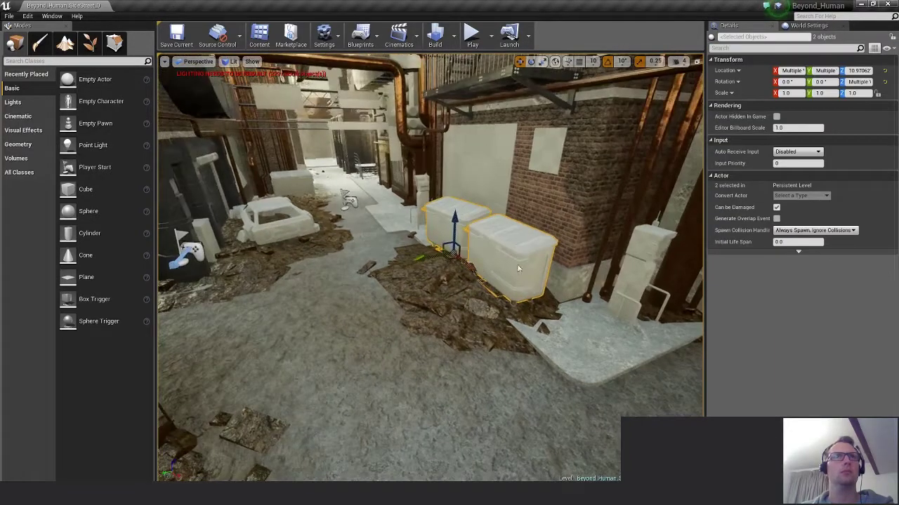
pyautogui.keyDown('ctrl'); pyautogui.click(512, 274); pyautogui.keyUp('ctrl')
# Select the debris pile in front of the dumpsters and examine the surrounding alley corner from low and high angles.
pyautogui.click(478, 323)
pyautogui.keyDown('alt'); pyautogui.moveTo(471, 361); pyautogui.dragTo(470, 316); pyautogui.keyUp('alt')
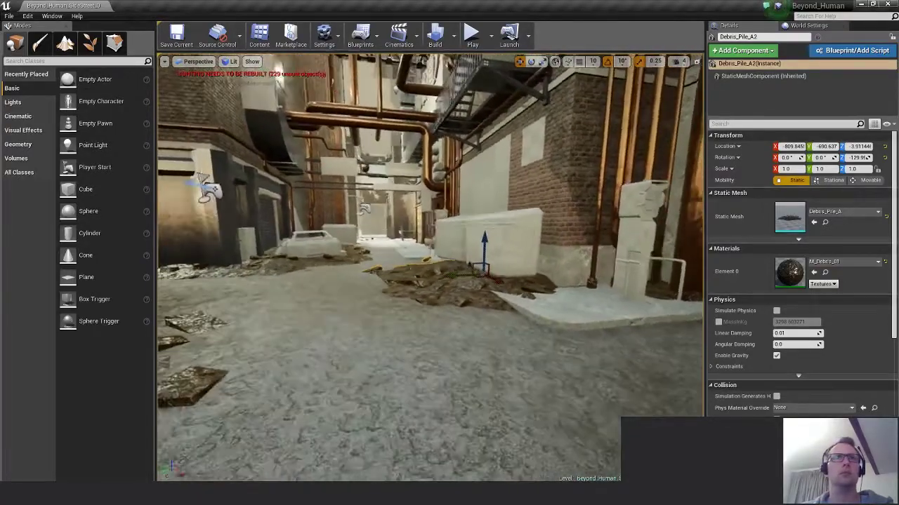
pyautogui.keyDown('alt'); pyautogui.moveTo(438, 282); pyautogui.dragTo(472, 280); pyautogui.keyUp('alt')
pyautogui.keyDown('alt'); pyautogui.moveTo(472, 279); pyautogui.dragTo(456, 365, button='right'); pyautogui.keyUp('alt')
pyautogui.moveTo(455, 365)
pyautogui.keyDown('alt'); pyautogui.mouseDown()
pyautogui.moveTo(467, 393)
pyautogui.moveTo(457, 379)
pyautogui.mouseUp(); pyautogui.keyUp('alt')
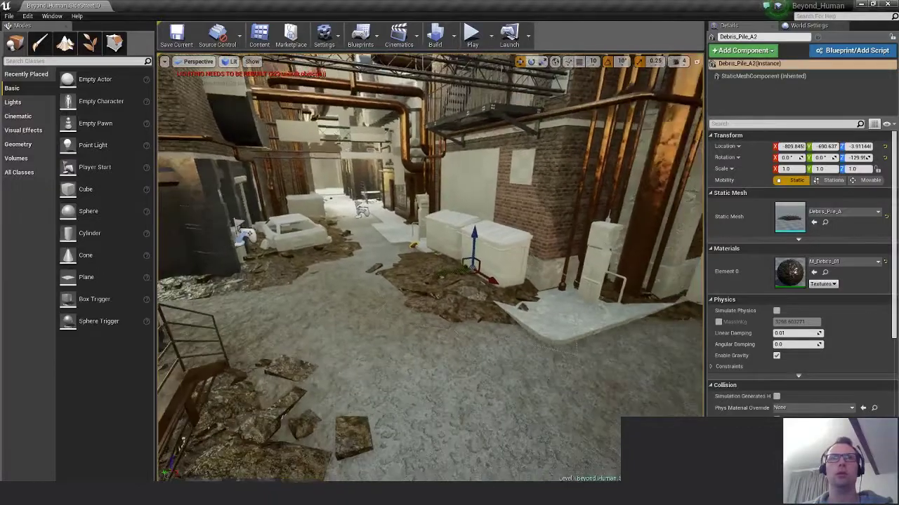
pyautogui.keyDown('alt'); pyautogui.moveTo(428, 284); pyautogui.dragTo(514, 375); pyautogui.keyUp('alt')
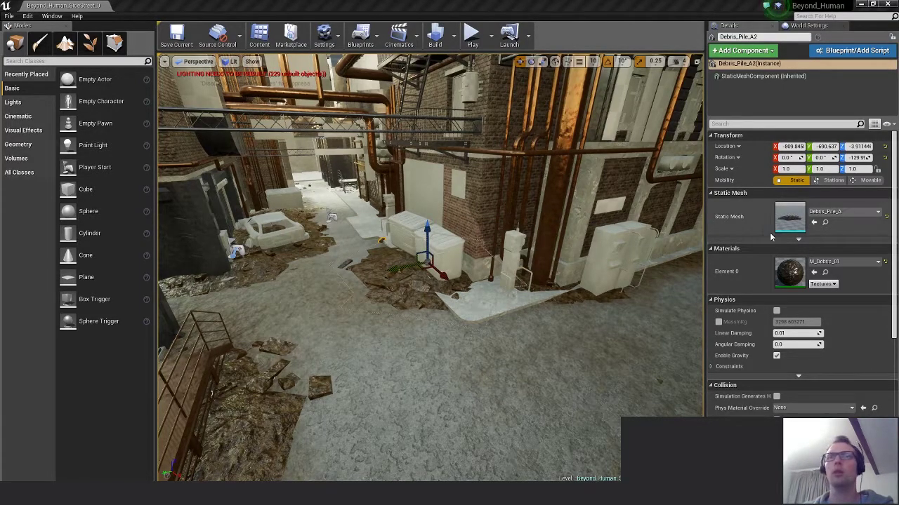
pyautogui.keyDown('alt'); pyautogui.moveTo(443, 336); pyautogui.dragTo(445, 313); pyautogui.keyUp('alt')
pyautogui.keyDown('alt'); pyautogui.moveTo(445, 313); pyautogui.dragTo(435, 313, button='right'); pyautogui.keyUp('alt')
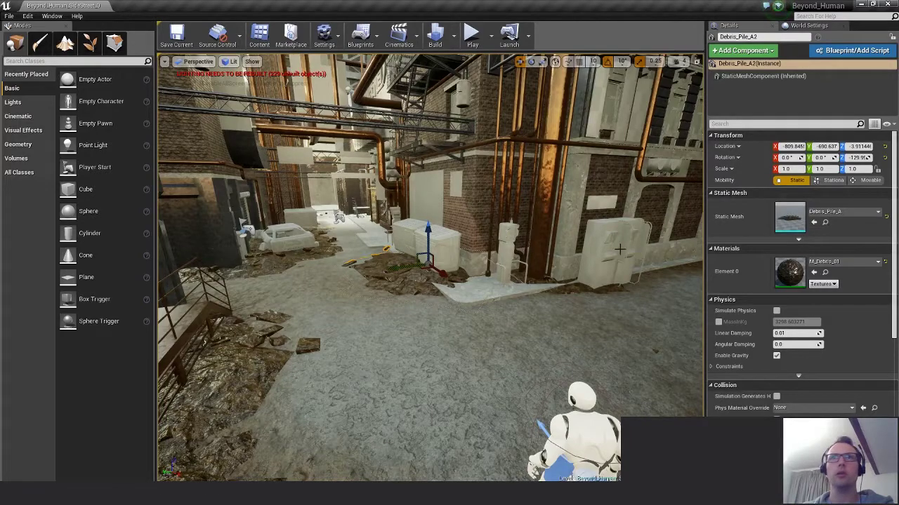
# Raise the NAP_A terminal beside the brick corner to about Z 10.7 on the concrete slab.
pyautogui.click(508, 258)
pyautogui.press('f')
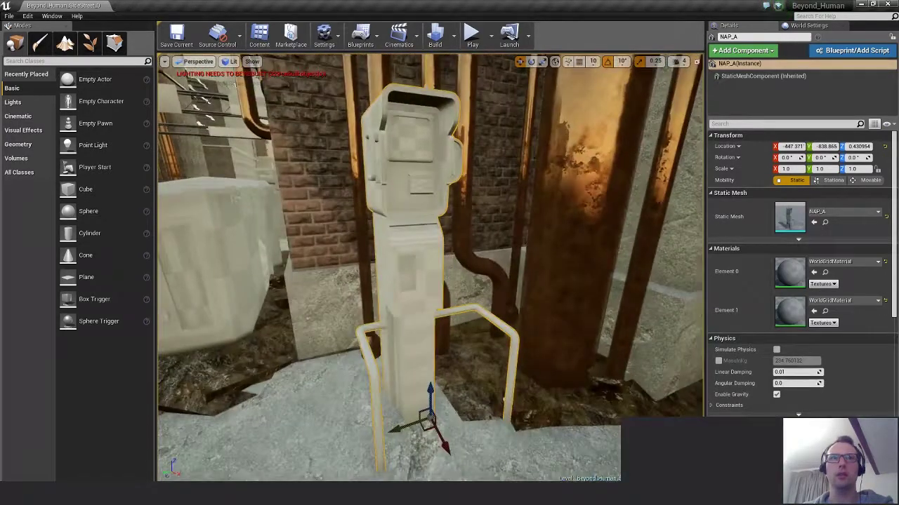
pyautogui.keyDown('alt'); pyautogui.moveTo(508, 259); pyautogui.dragTo(527, 218); pyautogui.keyUp('alt')
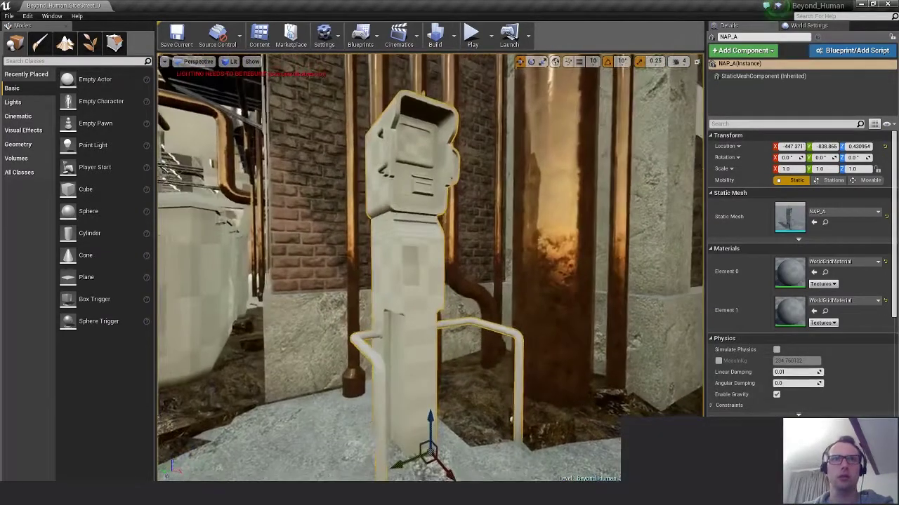
pyautogui.scroll(-4, 429, 268)
pyautogui.moveTo(429, 364); pyautogui.dragTo(434, 351)
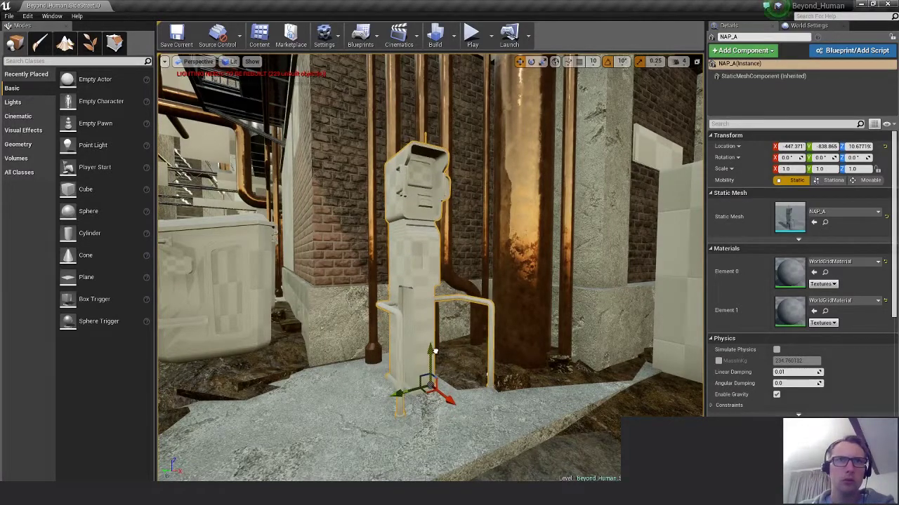
# Raise the NAP_A2 terminal beside the wall pipes farther down the alley to about Z 11.2.
pyautogui.click(681, 331)
pyautogui.keyDown('alt'); pyautogui.moveTo(641, 350); pyautogui.dragTo(660, 353); pyautogui.keyUp('alt')
pyautogui.moveTo(584, 353); pyautogui.dragTo(491, 351, button='right')
pyautogui.moveTo(430, 266); pyautogui.dragTo(429, 267, button='right')
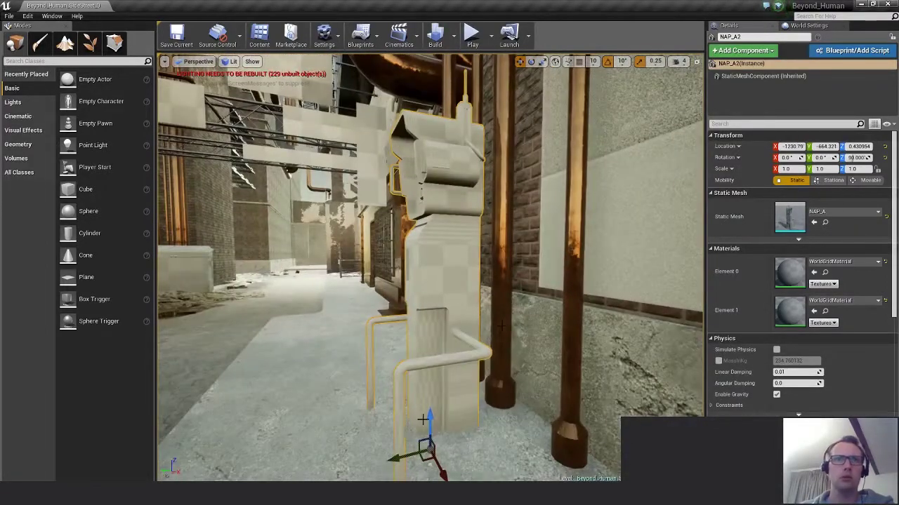
pyautogui.moveTo(430, 421); pyautogui.dragTo(434, 404)
# Reset the Ladder_A mesh to the world origin by entering 0 for its location values.
pyautogui.moveTo(512, 342); pyautogui.dragTo(513, 343, button='right')
pyautogui.keyDown('alt'); pyautogui.moveTo(456, 203); pyautogui.dragTo(456, 203, button='right'); pyautogui.keyUp('alt')
pyautogui.keyDown('alt'); pyautogui.moveTo(456, 203); pyautogui.dragTo(456, 203); pyautogui.keyUp('alt')
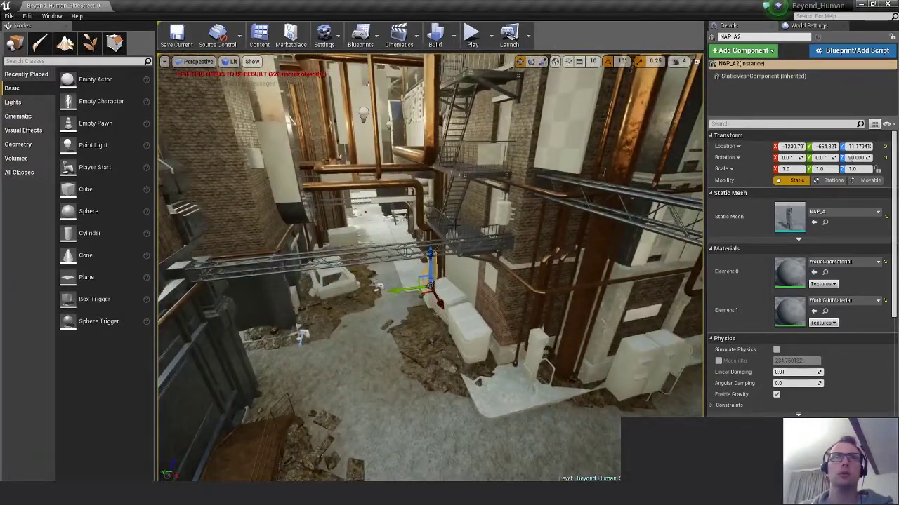
pyautogui.click(455, 203)
pyautogui.moveTo(455, 203); pyautogui.dragTo(455, 203, button='right')
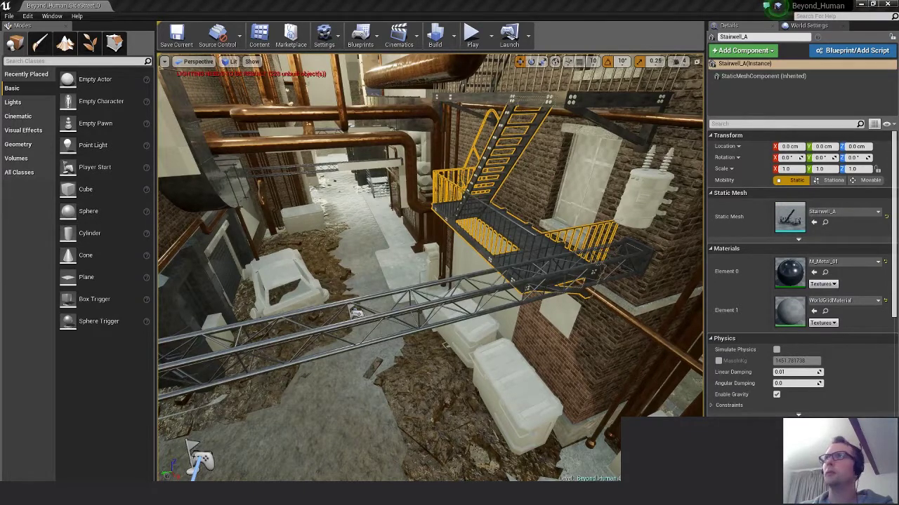
pyautogui.click(390, 242)
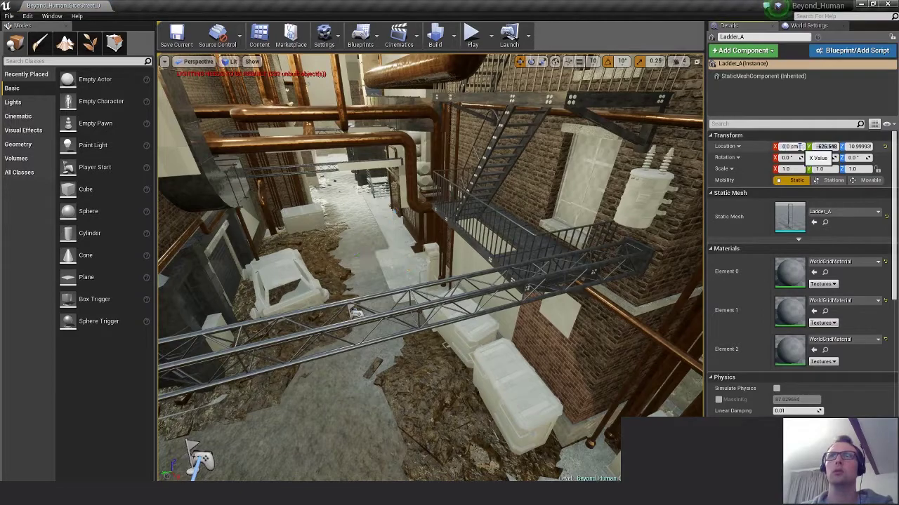
pyautogui.write('0')
pyautogui.press('Tab')
pyautogui.write('0')
pyautogui.press('Return')
# Examine the ladder, fire-escape stairs, dumpsters and terminals in the alley from street level with nothing selected.
pyautogui.moveTo(532, 294)
pyautogui.keyDown('alt'); pyautogui.mouseDown()
pyautogui.moveTo(551, 337)
pyautogui.moveTo(590, 358)
pyautogui.moveTo(532, 294)
pyautogui.mouseUp(); pyautogui.keyUp('alt')
pyautogui.scroll(-3, 531, 293)
pyautogui.moveTo(531, 292); pyautogui.dragTo(538, 257, button='right')
pyautogui.press('Escape')
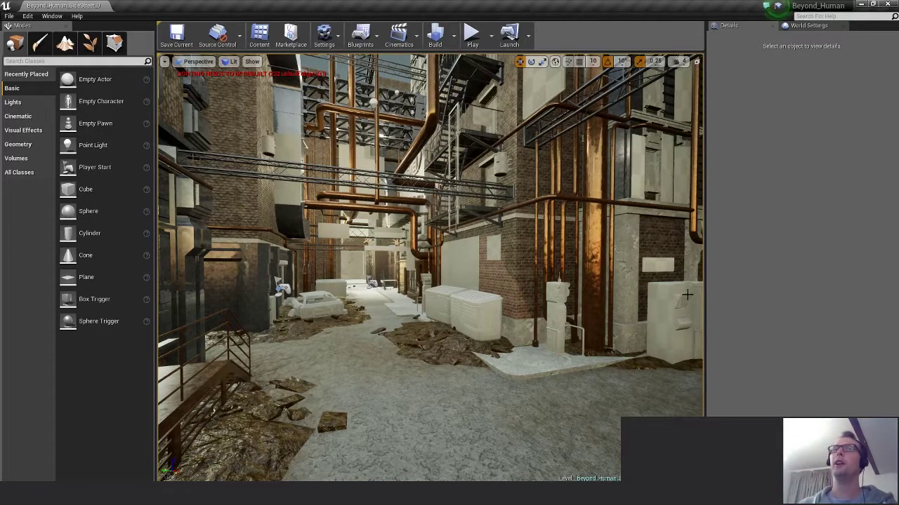
pyautogui.moveTo(687, 295); pyautogui.dragTo(698, 295, button='right')
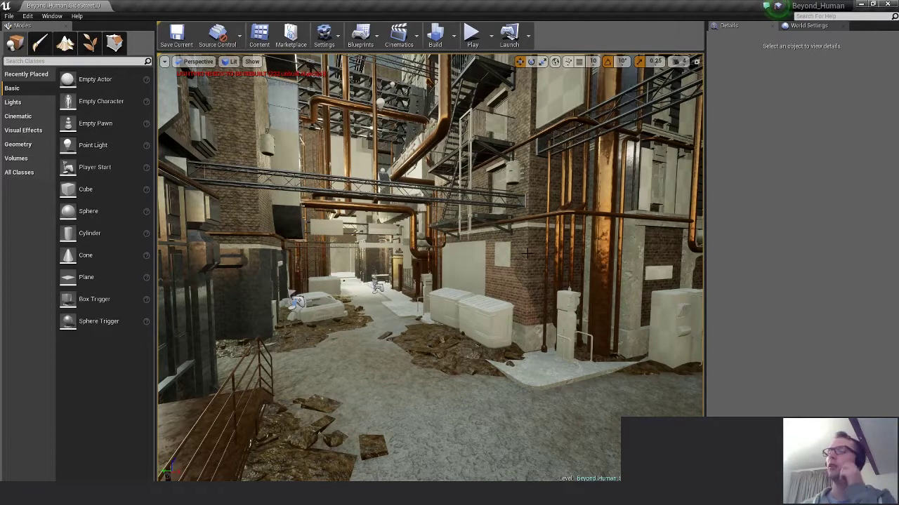
pyautogui.moveTo(601, 279)
pyautogui.mouseDown(button='right')
pyautogui.moveTo(587, 279)
pyautogui.moveTo(598, 280)
pyautogui.mouseUp(button='right')
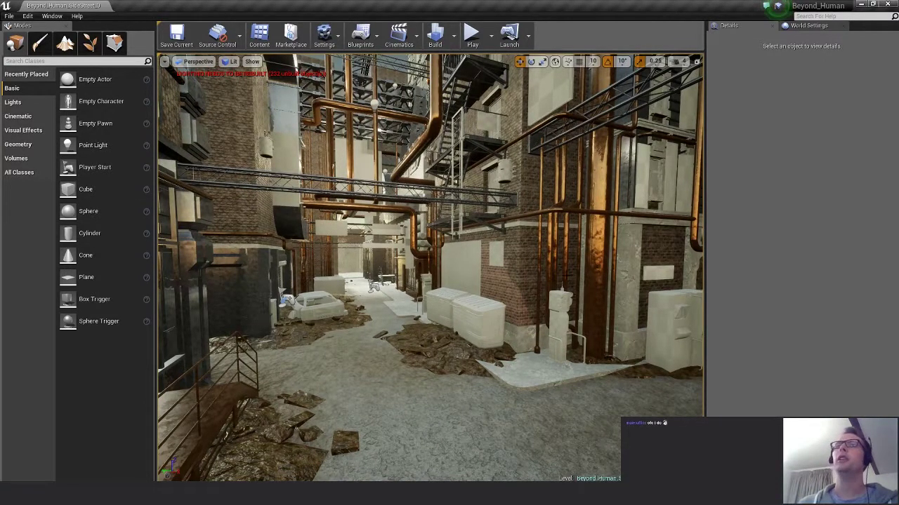
pyautogui.moveTo(583, 277); pyautogui.dragTo(556, 275, button='right')
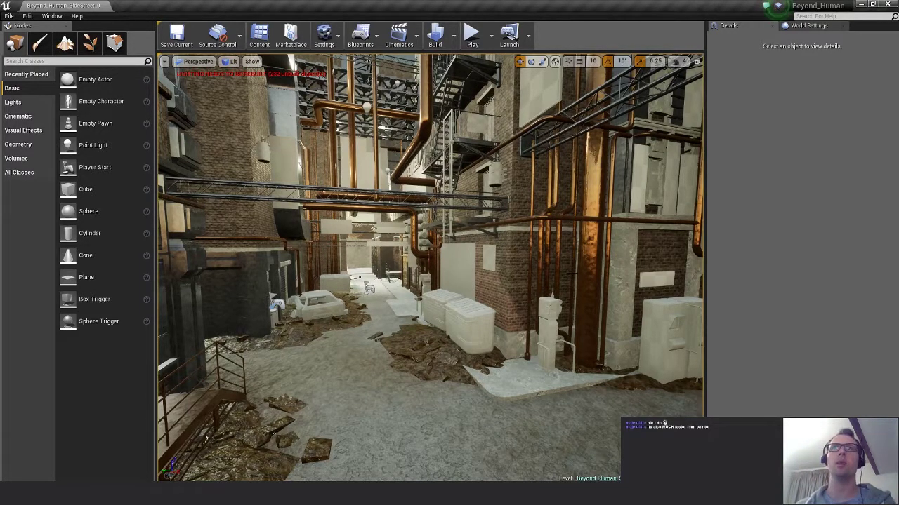
pyautogui.moveTo(572, 274); pyautogui.dragTo(572, 231, button='right')
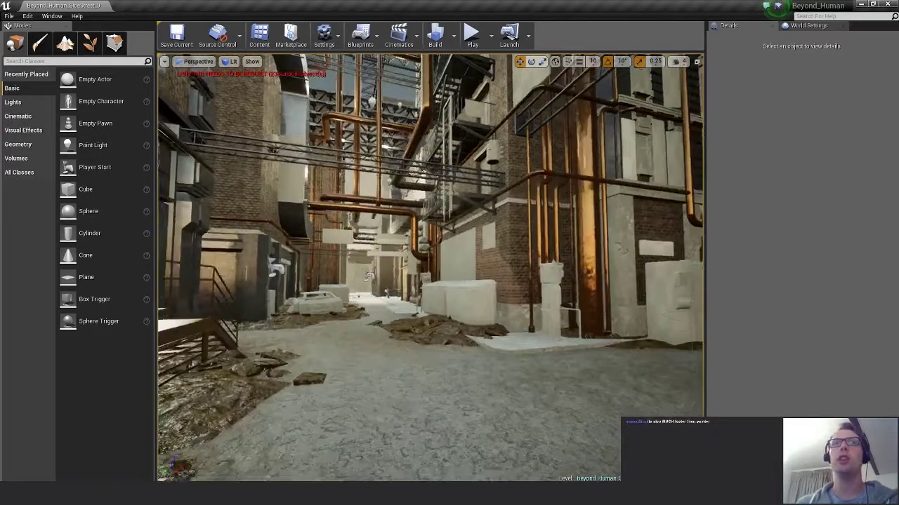
pyautogui.moveTo(439, 265); pyautogui.dragTo(534, 251, button='right')
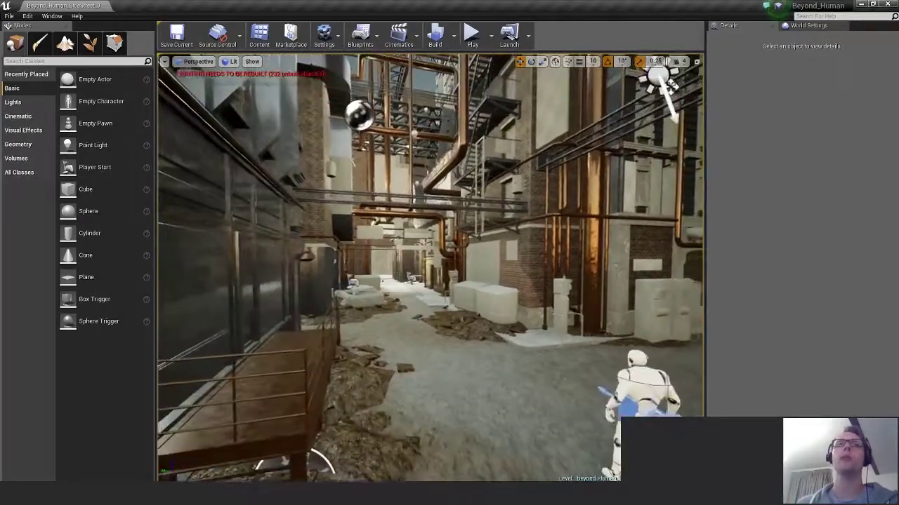
# Select the neon signs and the Pipes_All mesh in turn, inspecting the trusses, pipes and street from above and from ground level.
pyautogui.click(395, 179)
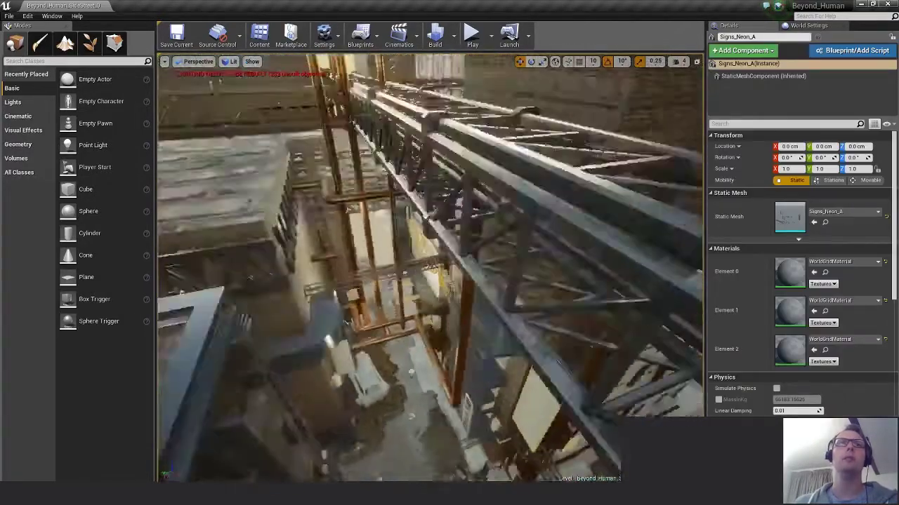
pyautogui.moveTo(419, 215); pyautogui.dragTo(419, 214, button='right')
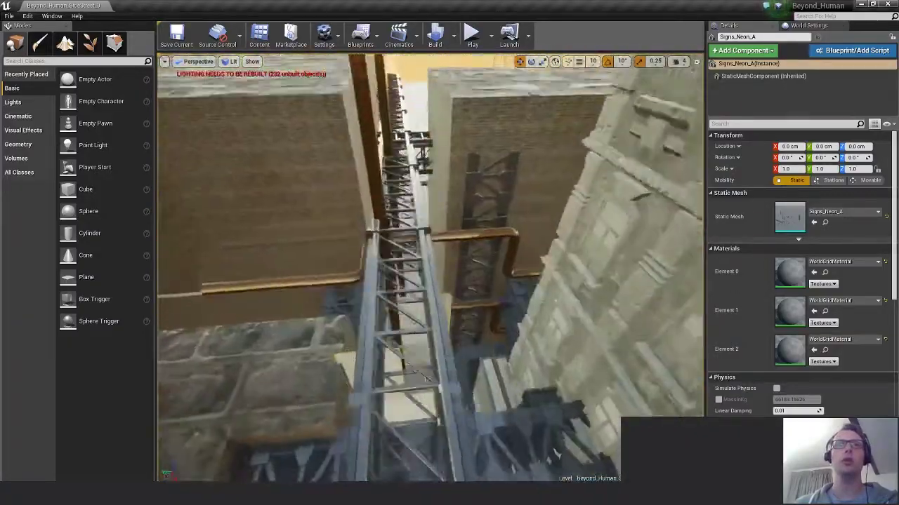
pyautogui.moveTo(419, 214); pyautogui.dragTo(420, 214, button='right')
pyautogui.click(357, 442)
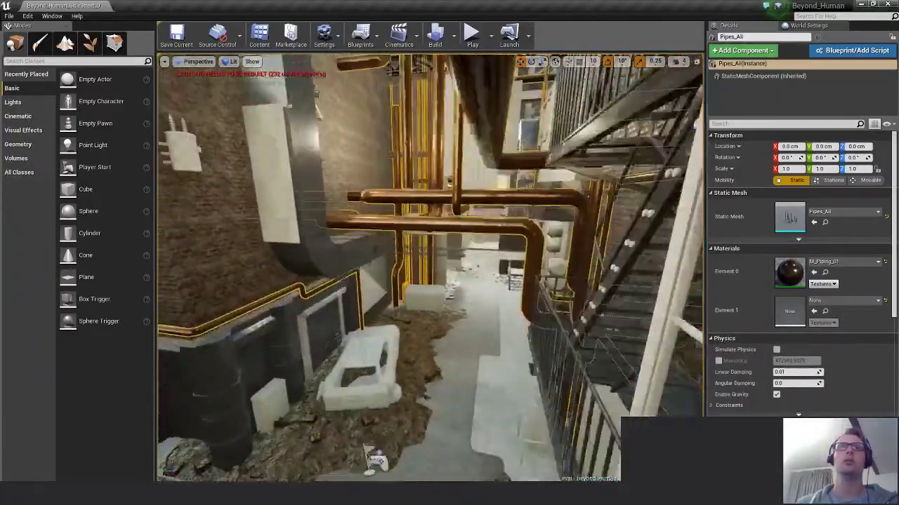
pyautogui.moveTo(420, 214); pyautogui.dragTo(420, 214, button='right')
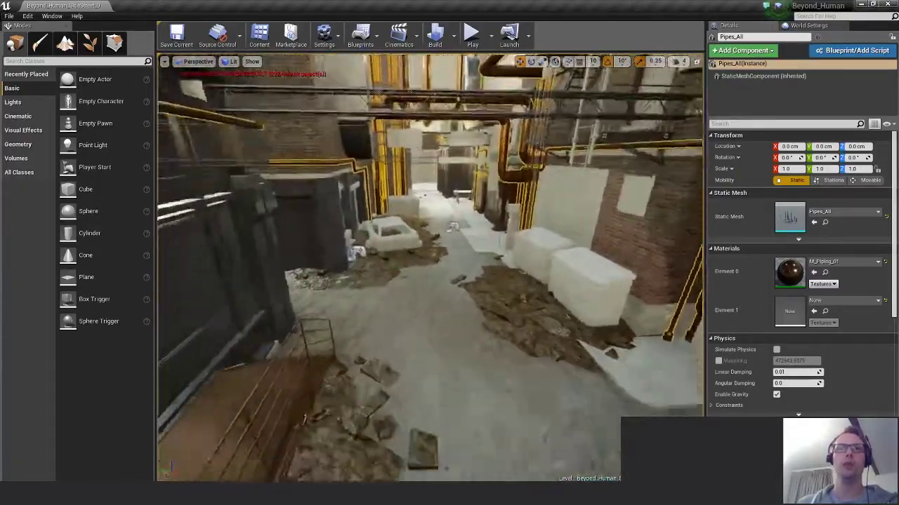
pyautogui.moveTo(420, 214); pyautogui.dragTo(419, 214, button='right')
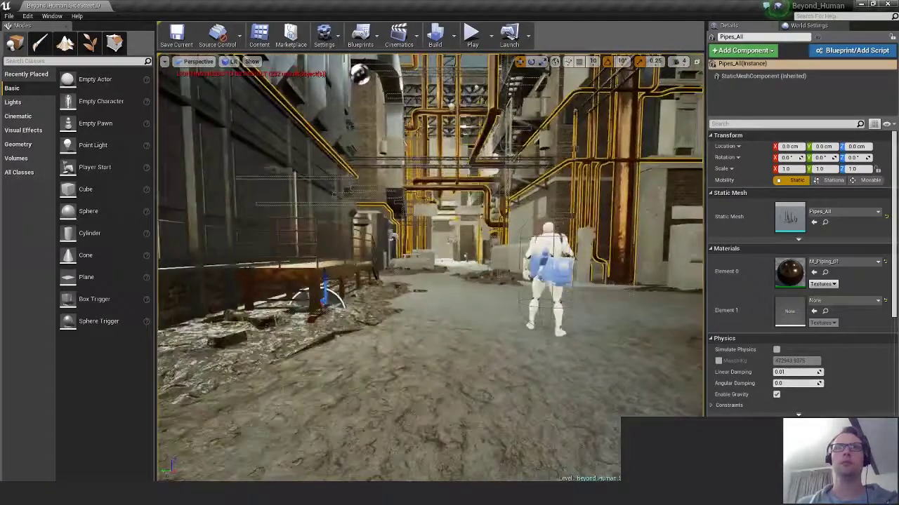
pyautogui.press('Escape')
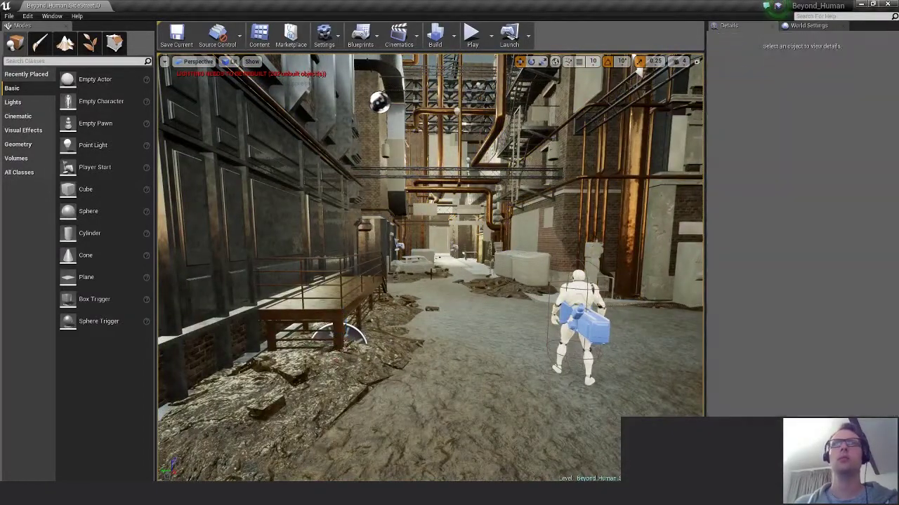
# Switch to the Beyond Human Asset list in the browser and fill Complete down column K for Stairwell and Ladder.
pyautogui.hotkey('alt', 'Tab')
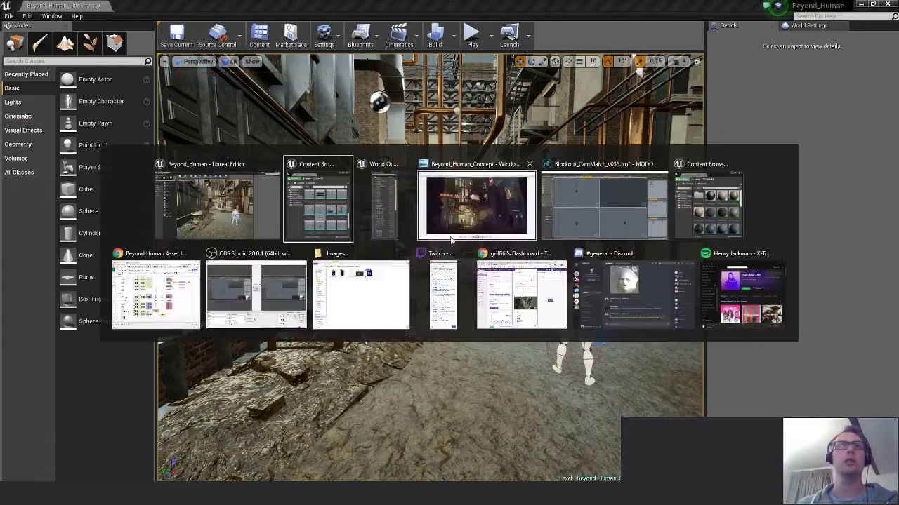
pyautogui.click(185, 282)
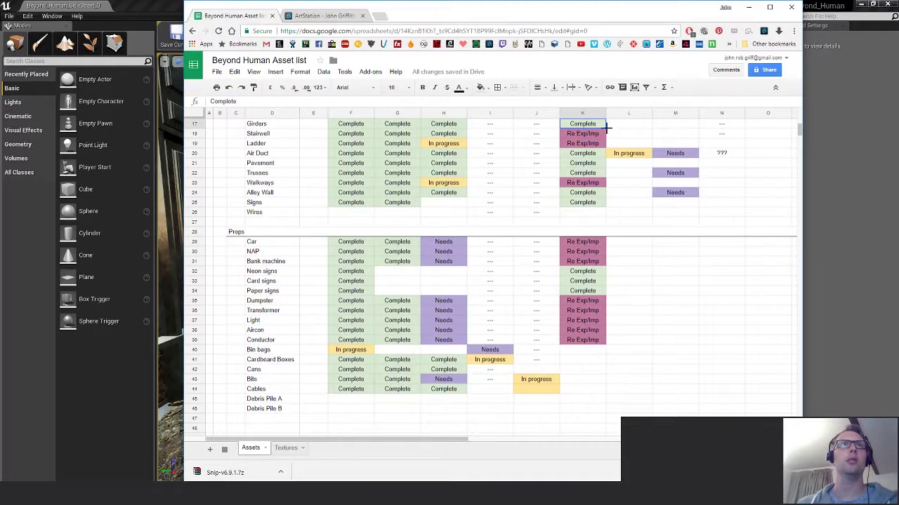
pyautogui.moveTo(604, 143); pyautogui.dragTo(603, 148)
# Fill the Complete status from the Trusses row down to Walkways in column K of the asset list.
pyautogui.click(583, 184)
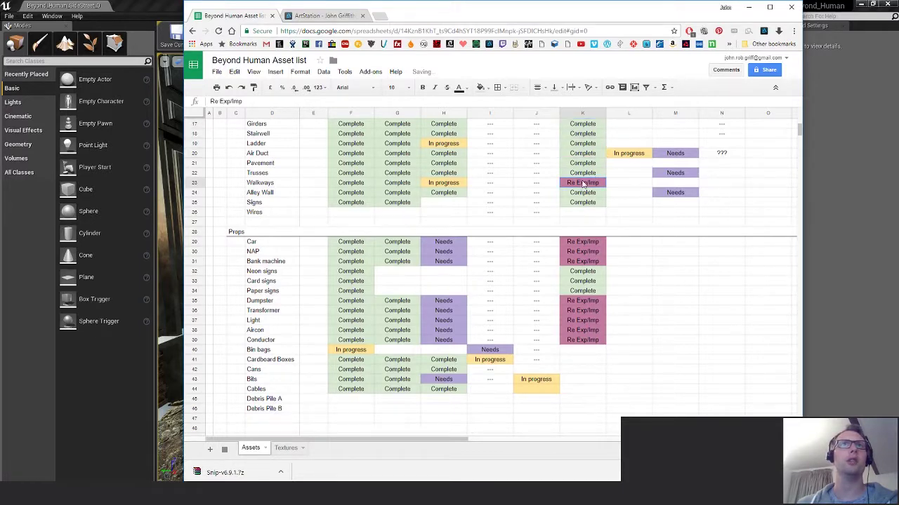
pyautogui.click(591, 173)
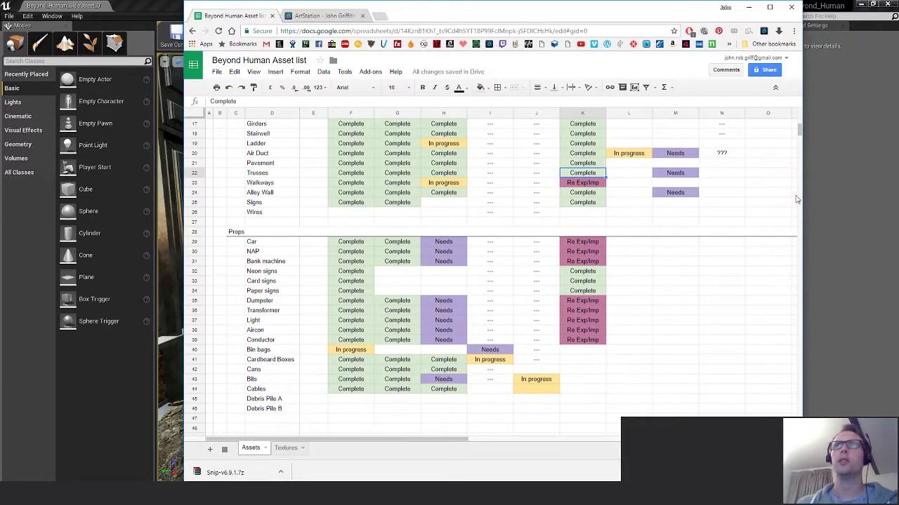
pyautogui.click(815, 202)
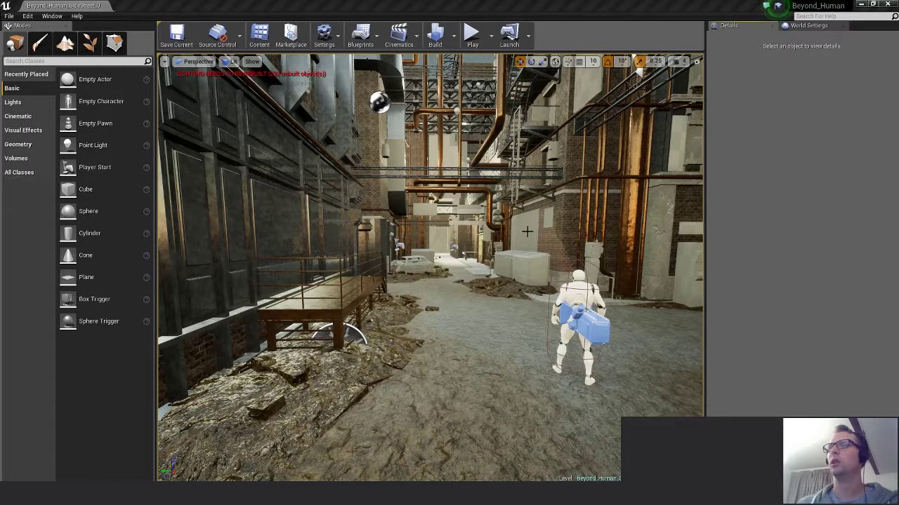
pyautogui.hotkey('alt', 'Tab')
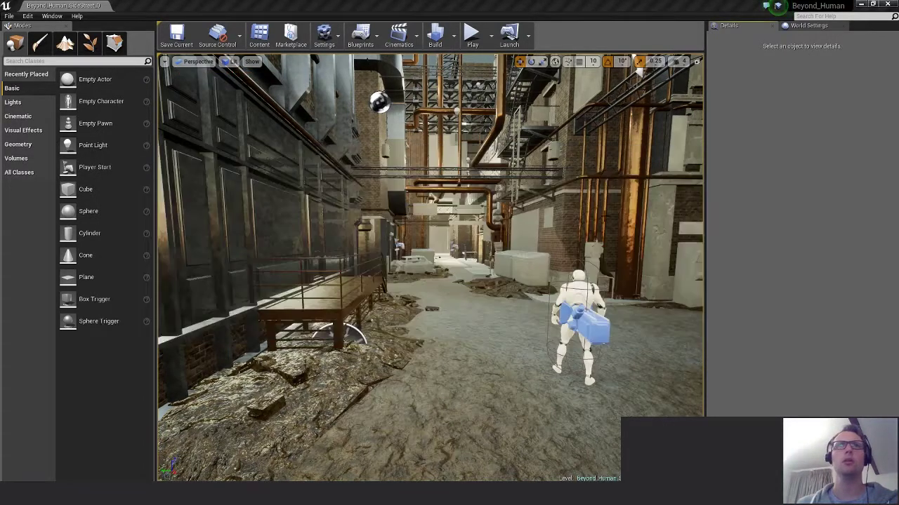
pyautogui.hotkey('alt', 'Tab')
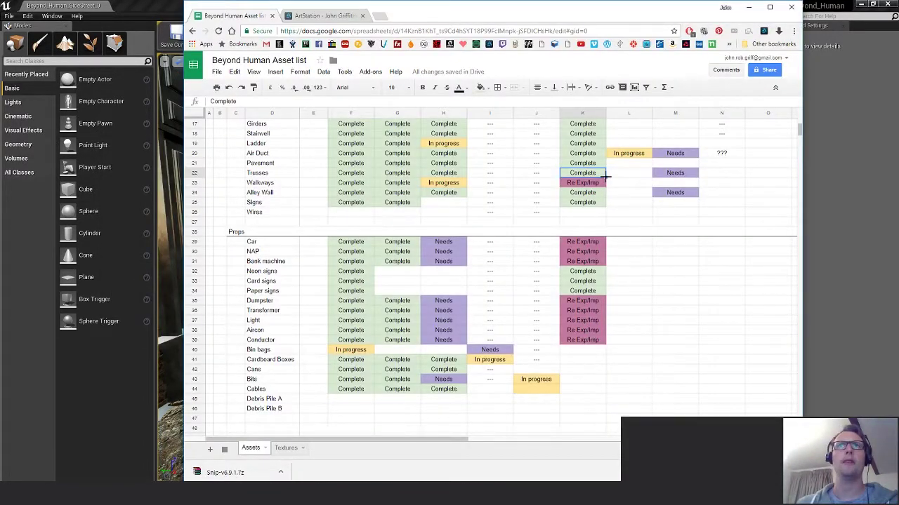
pyautogui.moveTo(605, 182); pyautogui.dragTo(605, 187)
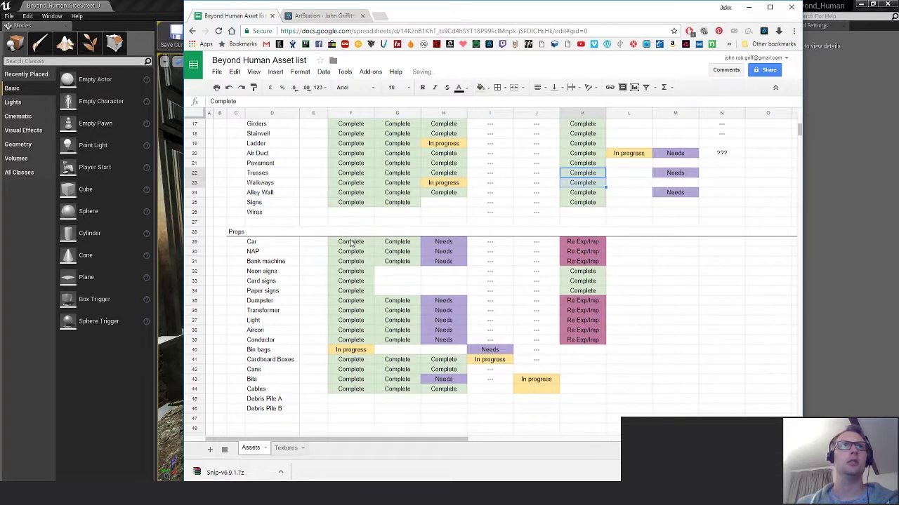
pyautogui.click(593, 274)
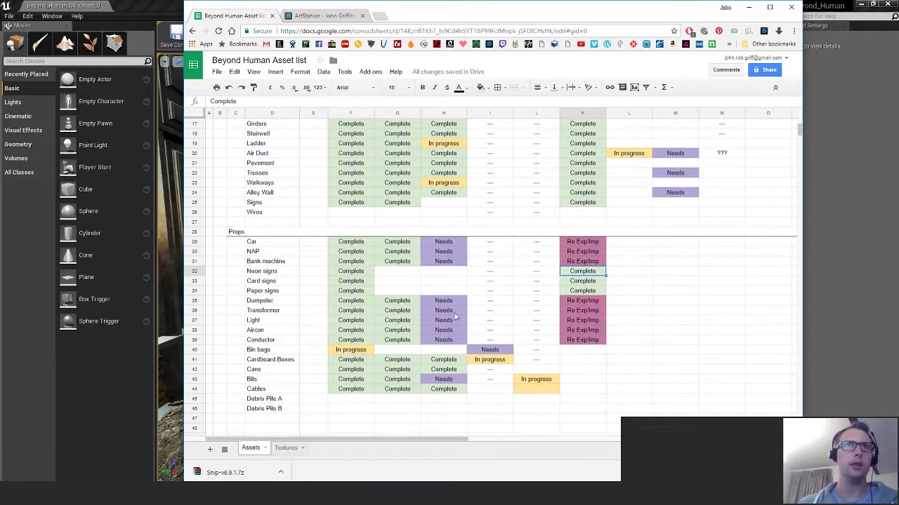
pyautogui.click(490, 352)
pyautogui.moveTo(440, 362); pyautogui.dragTo(442, 391)
pyautogui.click(604, 368)
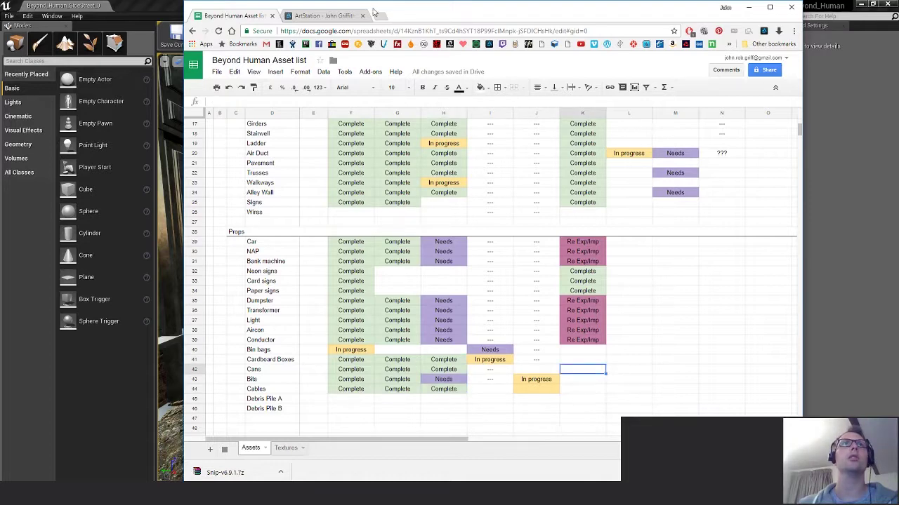
# Switch to Substance Painter and open the Texture_Tests_01 project from the Substances folder, accepting the project version update.
pyautogui.click(856, 73)
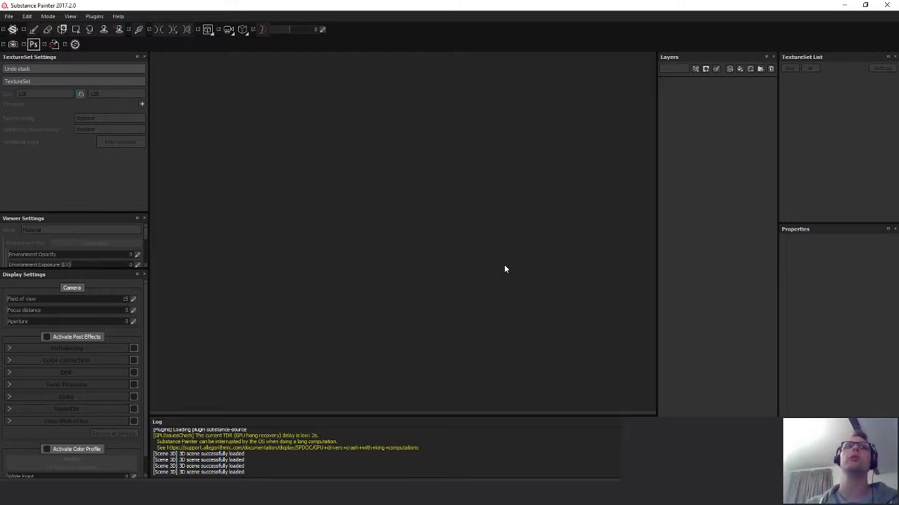
pyautogui.click(7, 16)
pyautogui.click(21, 35)
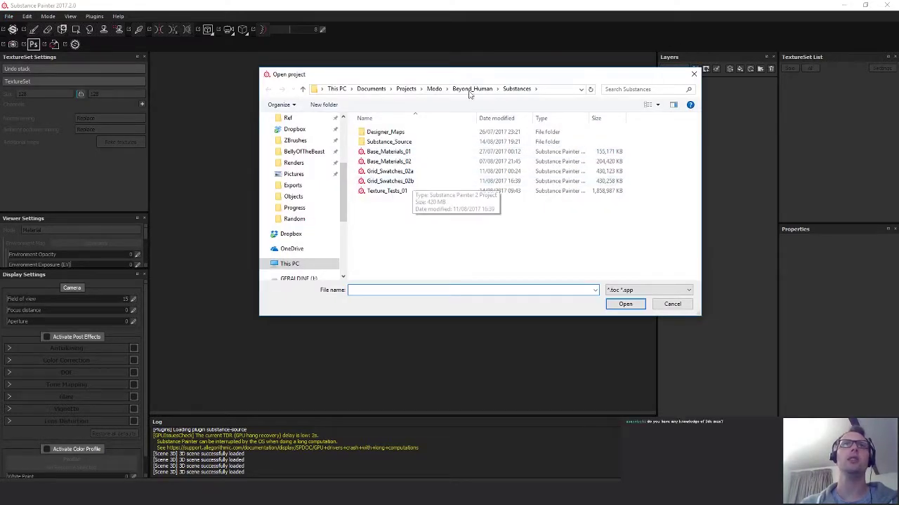
pyautogui.click(393, 191)
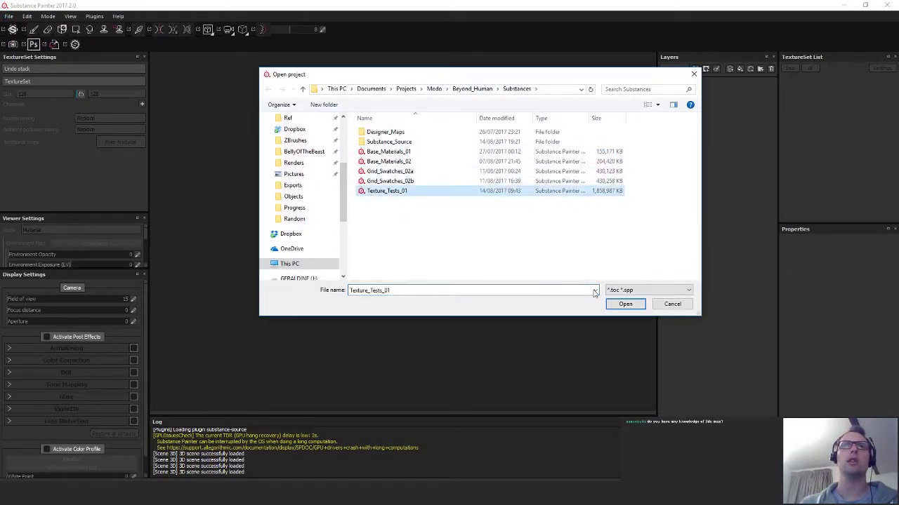
pyautogui.click(625, 304)
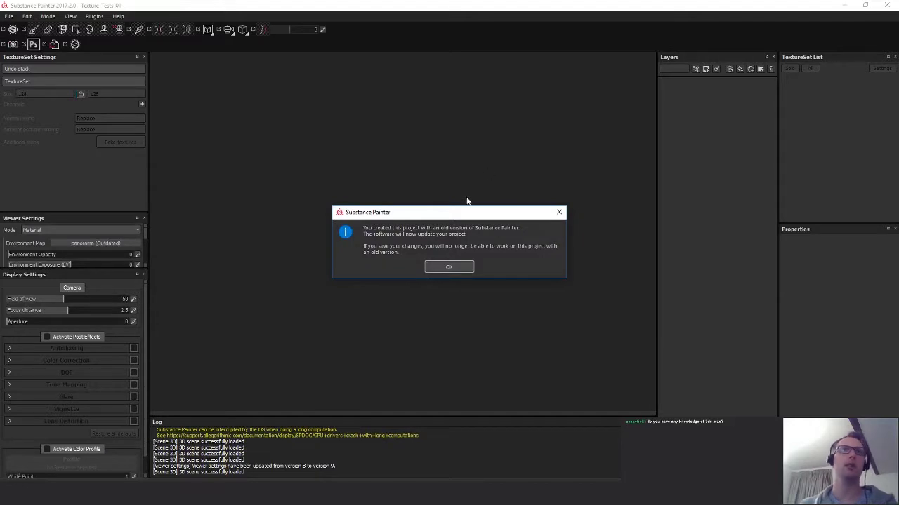
pyautogui.click(448, 267)
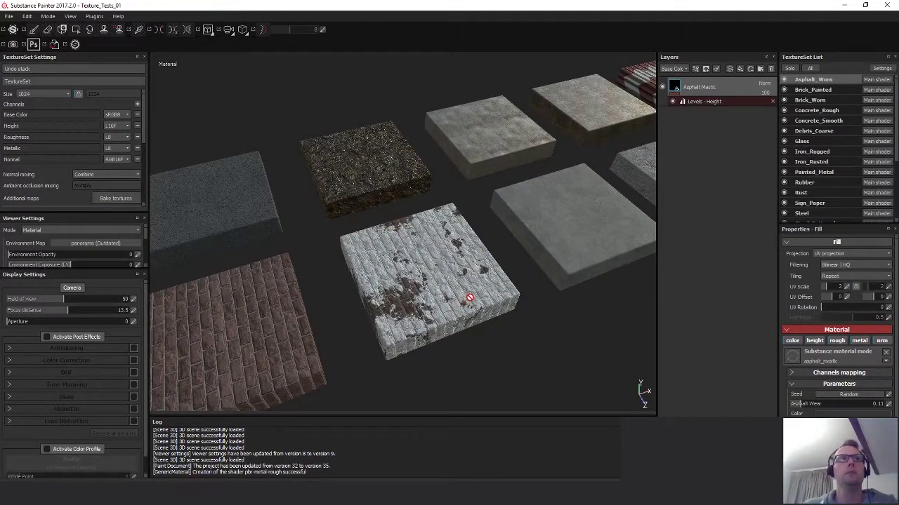
# Examine the painted brick, brick, asphalt, debris and concrete material swatches from several angles and distances.
pyautogui.keyDown('alt'); pyautogui.moveTo(413, 217); pyautogui.dragTo(414, 186); pyautogui.keyUp('alt')
pyautogui.rightClick(594, 269)
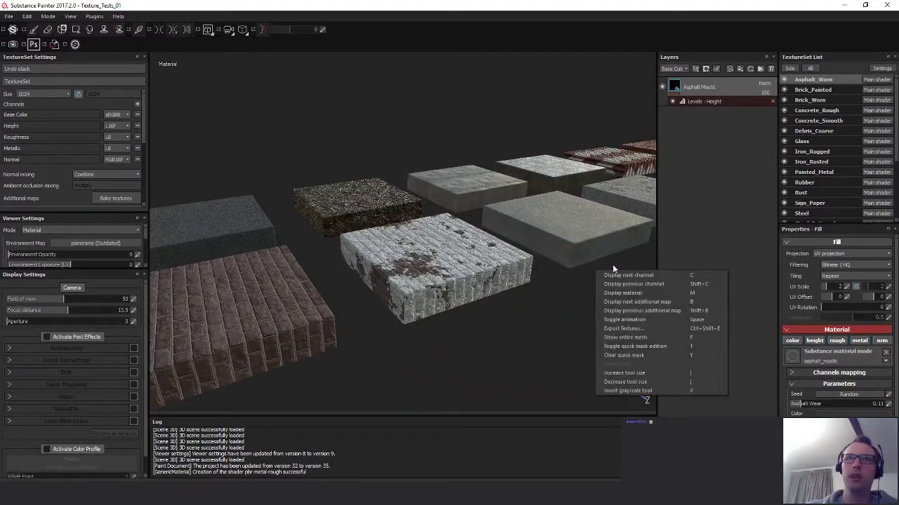
pyautogui.click(555, 308)
pyautogui.keyDown('alt'); pyautogui.moveTo(514, 285); pyautogui.dragTo(552, 279); pyautogui.keyUp('alt')
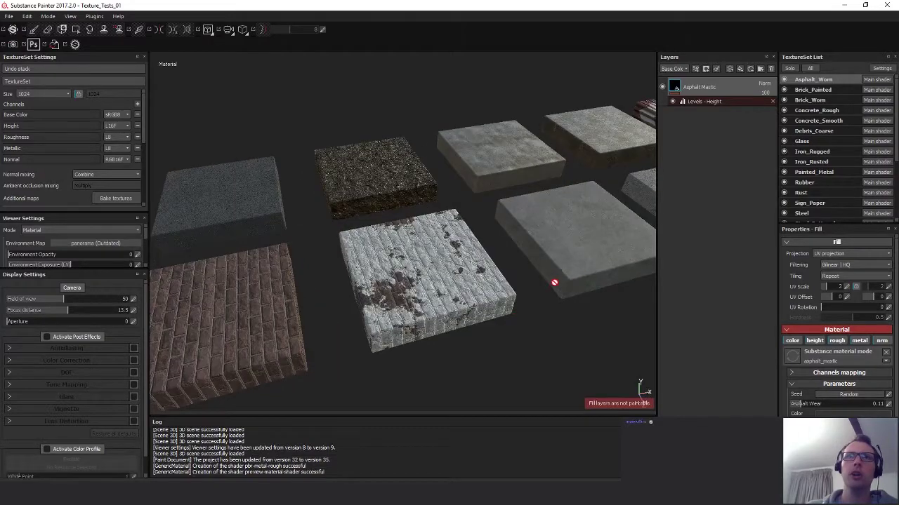
pyautogui.keyDown('shift'); pyautogui.moveTo(554, 283); pyautogui.dragTo(583, 245, button='right'); pyautogui.keyUp('shift')
pyautogui.moveTo(601, 245)
pyautogui.keyDown('alt'); pyautogui.mouseDown()
pyautogui.moveTo(327, 327)
pyautogui.moveTo(341, 311)
pyautogui.moveTo(482, 294)
pyautogui.moveTo(403, 261)
pyautogui.moveTo(387, 267)
pyautogui.moveTo(428, 335)
pyautogui.moveTo(420, 286)
pyautogui.mouseUp(); pyautogui.keyUp('alt')
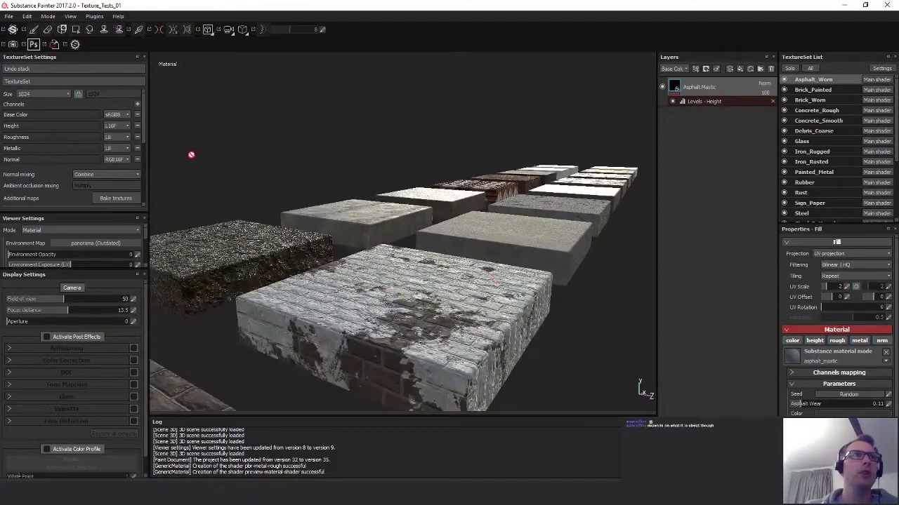
pyautogui.moveTo(143, 130)
pyautogui.mouseDown()
pyautogui.moveTo(144, 170)
pyautogui.moveTo(150, 127)
pyautogui.mouseUp()
pyautogui.keyDown('alt'); pyautogui.moveTo(454, 262); pyautogui.dragTo(487, 361); pyautogui.keyUp('alt')
pyautogui.keyDown('alt'); pyautogui.moveTo(542, 328); pyautogui.dragTo(327, 255); pyautogui.keyUp('alt')
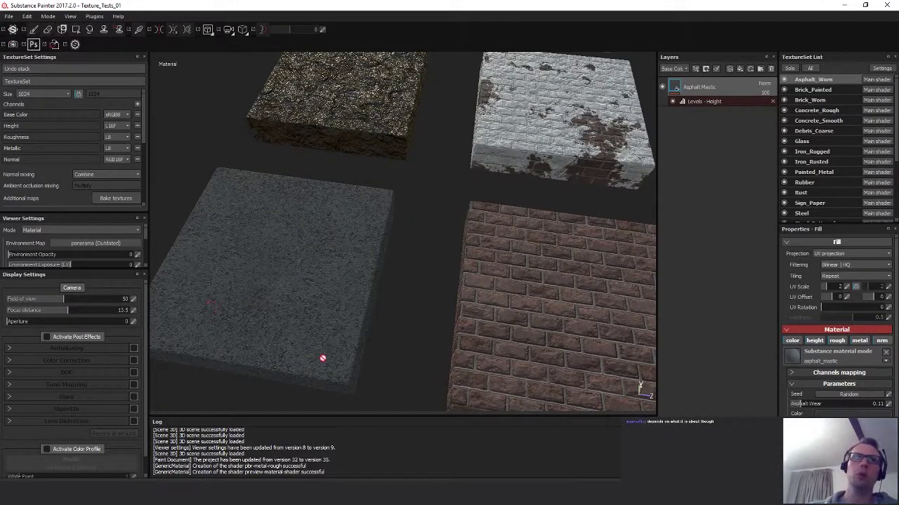
# Examine the brick, debris, concrete, iron and red-and-white painted metal swatches from several angles.
pyautogui.keyDown('alt'); pyautogui.moveTo(321, 295); pyautogui.dragTo(365, 321); pyautogui.keyUp('alt')
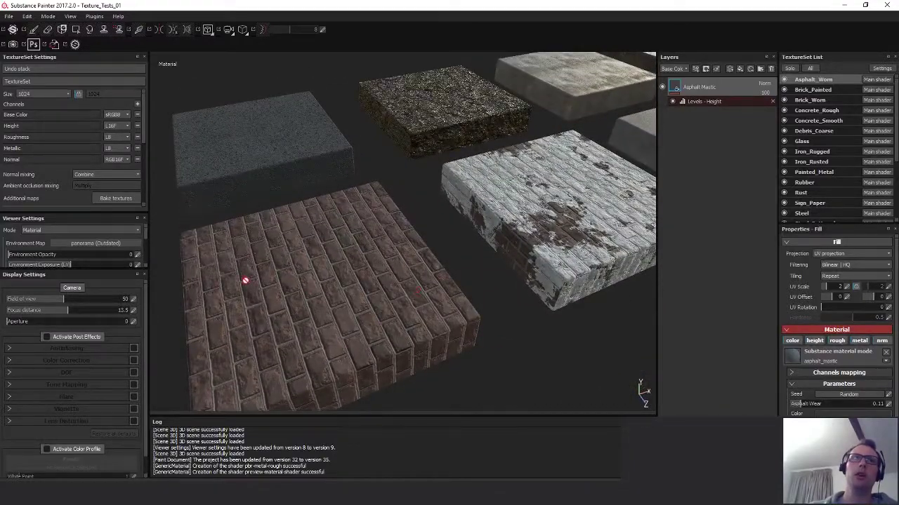
pyautogui.keyDown('alt'); pyautogui.moveTo(245, 280); pyautogui.dragTo(430, 291); pyautogui.keyUp('alt')
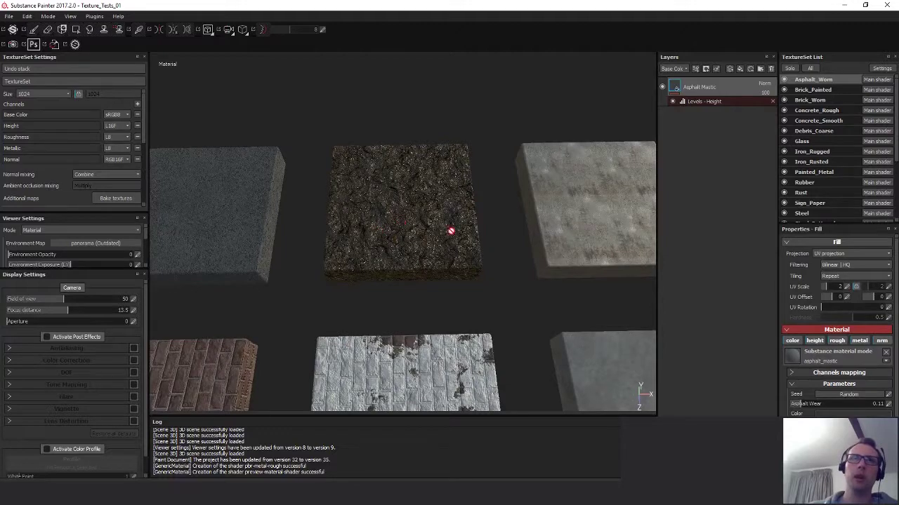
pyautogui.keyDown('alt'); pyautogui.moveTo(444, 243); pyautogui.dragTo(360, 328); pyautogui.keyUp('alt')
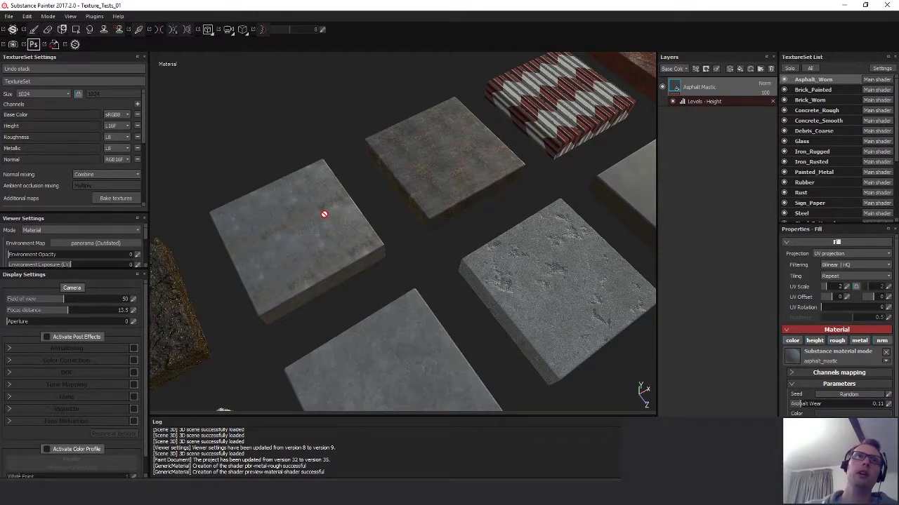
pyautogui.keyDown('alt'); pyautogui.moveTo(436, 172); pyautogui.dragTo(385, 290); pyautogui.keyUp('alt')
pyautogui.keyDown('alt'); pyautogui.moveTo(304, 286); pyautogui.dragTo(398, 262); pyautogui.keyUp('alt')
pyautogui.keyDown('alt'); pyautogui.moveTo(366, 304); pyautogui.dragTo(443, 312); pyautogui.keyUp('alt')
pyautogui.keyDown('alt'); pyautogui.moveTo(435, 277); pyautogui.dragTo(427, 231); pyautogui.keyUp('alt')
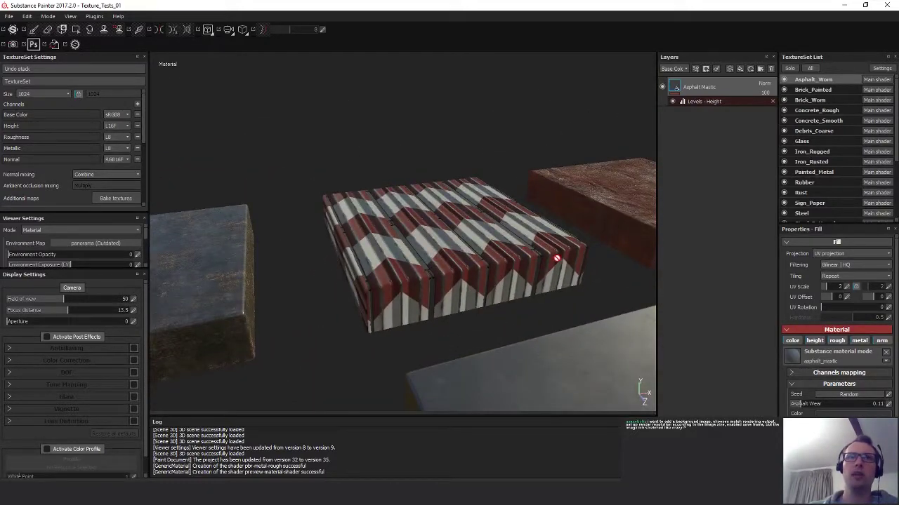
# Examine the remaining swatches past the striped painted metal, including the plain white and brown pitted ones, and the set as a whole.
pyautogui.moveTo(556, 259)
pyautogui.keyDown('alt'); pyautogui.mouseDown()
pyautogui.moveTo(428, 311)
pyautogui.moveTo(387, 316)
pyautogui.moveTo(415, 300)
pyautogui.moveTo(297, 234)
pyautogui.moveTo(383, 297)
pyautogui.moveTo(256, 203)
pyautogui.mouseUp(); pyautogui.keyUp('alt')
pyautogui.keyDown('alt'); pyautogui.moveTo(563, 305); pyautogui.dragTo(381, 268); pyautogui.keyUp('alt')
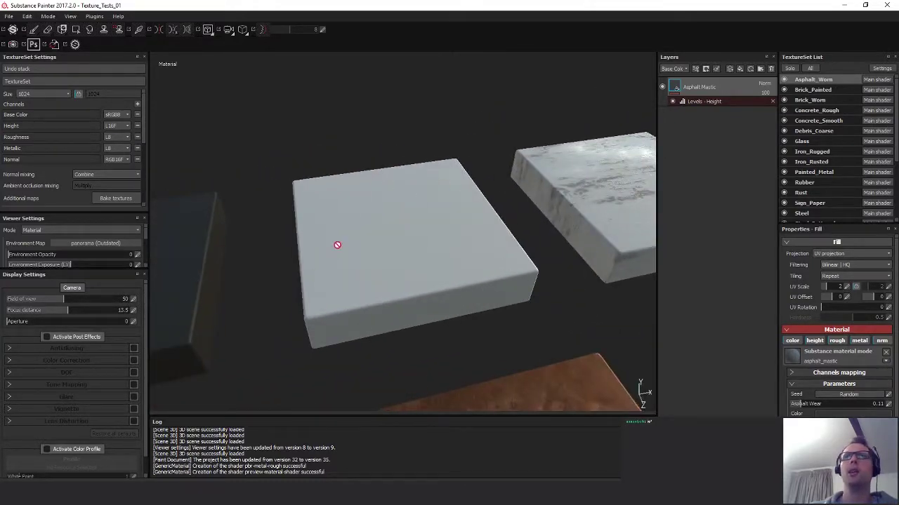
pyautogui.keyDown('alt'); pyautogui.moveTo(337, 245); pyautogui.dragTo(423, 269); pyautogui.keyUp('alt')
pyautogui.keyDown('alt'); pyautogui.moveTo(504, 231); pyautogui.dragTo(496, 134, button='middle'); pyautogui.keyUp('alt')
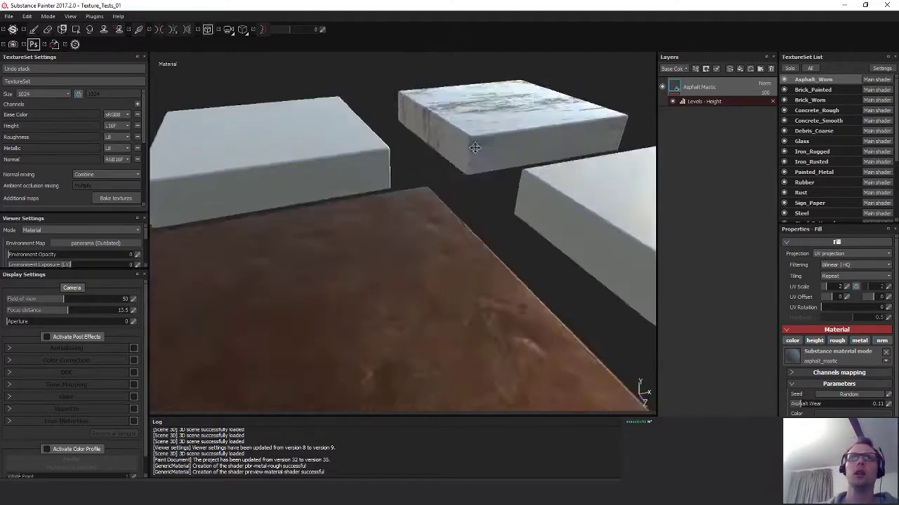
pyautogui.scroll(-3, 352, 231)
pyautogui.keyDown('alt'); pyautogui.moveTo(352, 232); pyautogui.dragTo(499, 275); pyautogui.keyUp('alt')
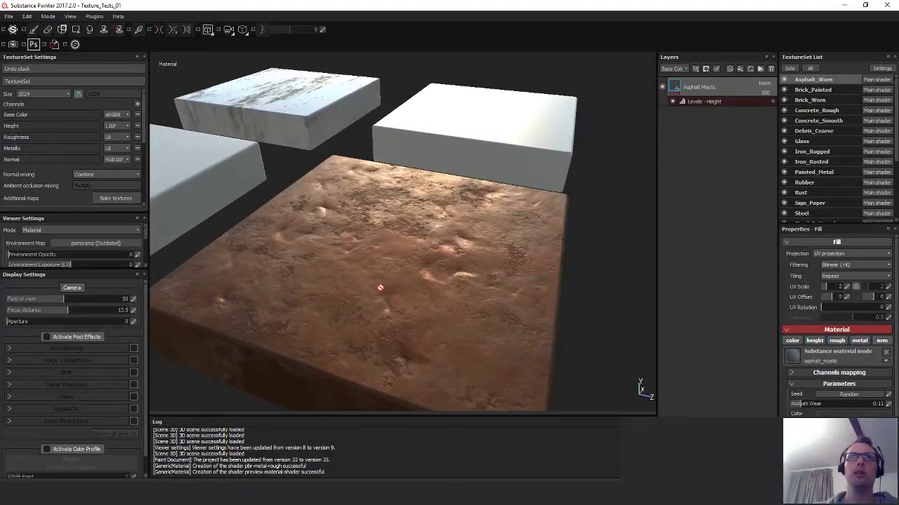
pyautogui.keyDown('alt'); pyautogui.moveTo(492, 306); pyautogui.dragTo(448, 289); pyautogui.keyUp('alt')
pyautogui.scroll(-5, 372, 273)
pyautogui.keyDown('alt'); pyautogui.moveTo(373, 273); pyautogui.dragTo(464, 253, button='middle'); pyautogui.keyUp('alt')
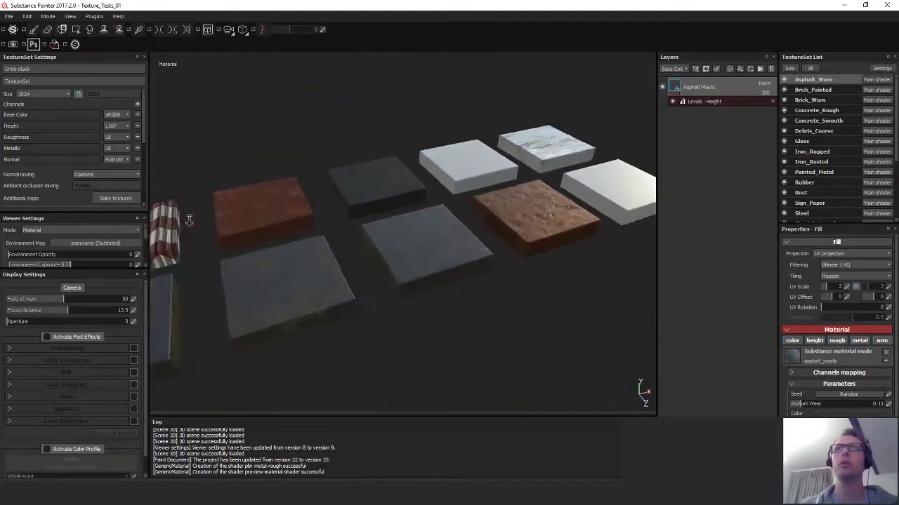
pyautogui.keyDown('alt'); pyautogui.moveTo(211, 221); pyautogui.dragTo(255, 217); pyautogui.keyUp('alt')
# Open the texture export settings and select all texture sets for export.
pyautogui.hotkey('ctrl', 'shift', 'e')
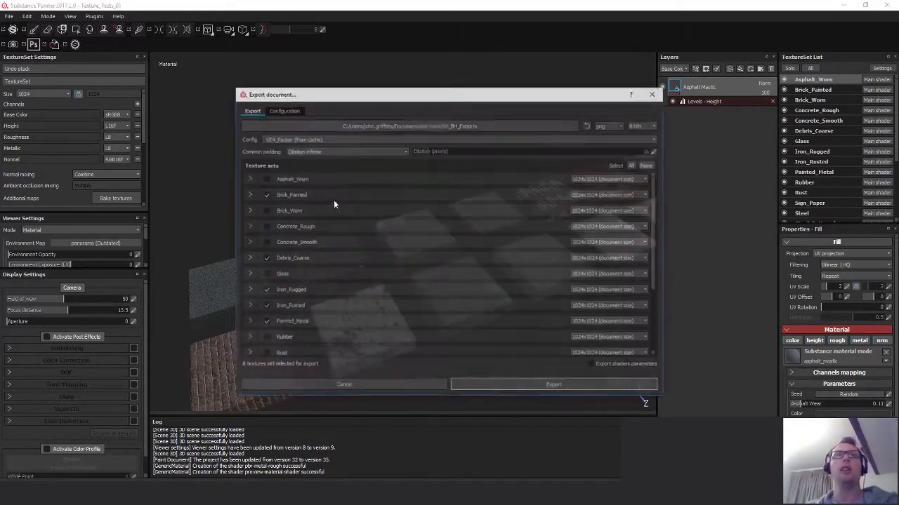
pyautogui.click(633, 166)
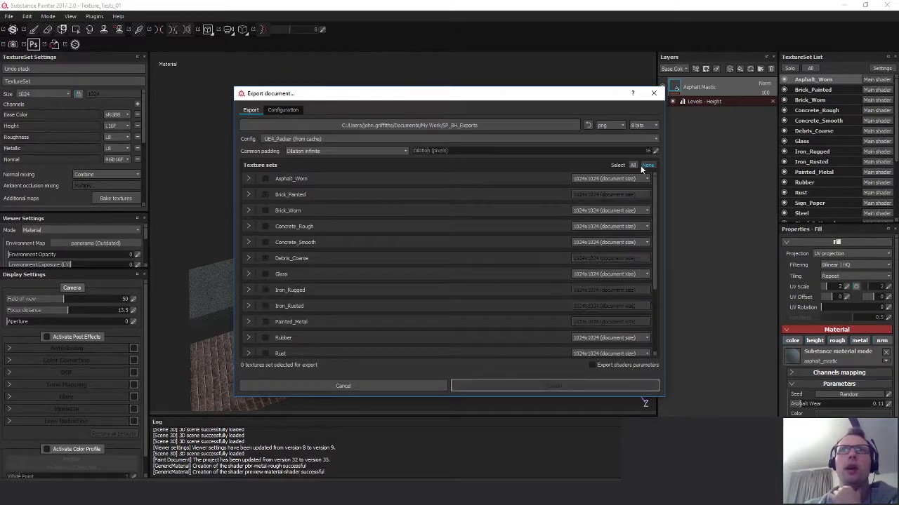
pyautogui.scroll(-3, 340, 247)
pyautogui.scroll(3, 341, 247)
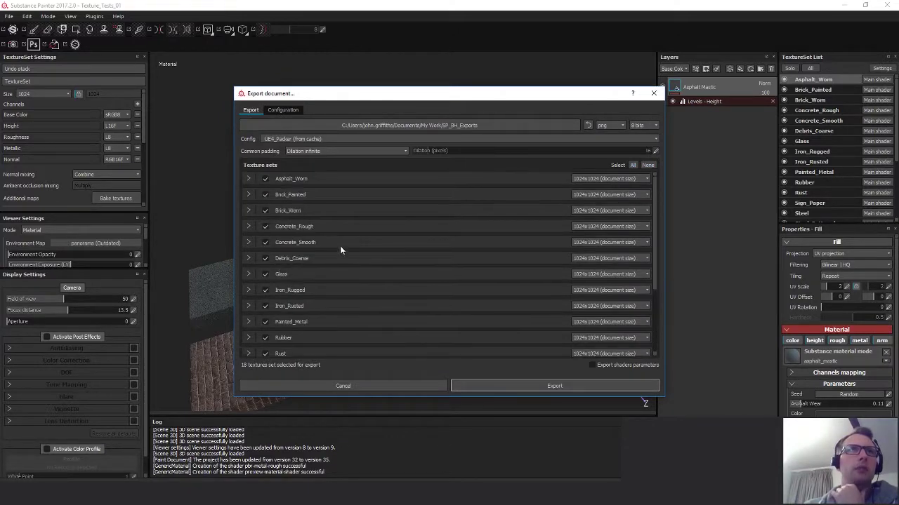
# Add a grayscale output map to the UE4 Packer export preset and assign the Height input map to it.
pyautogui.click(283, 110)
pyautogui.click(269, 286)
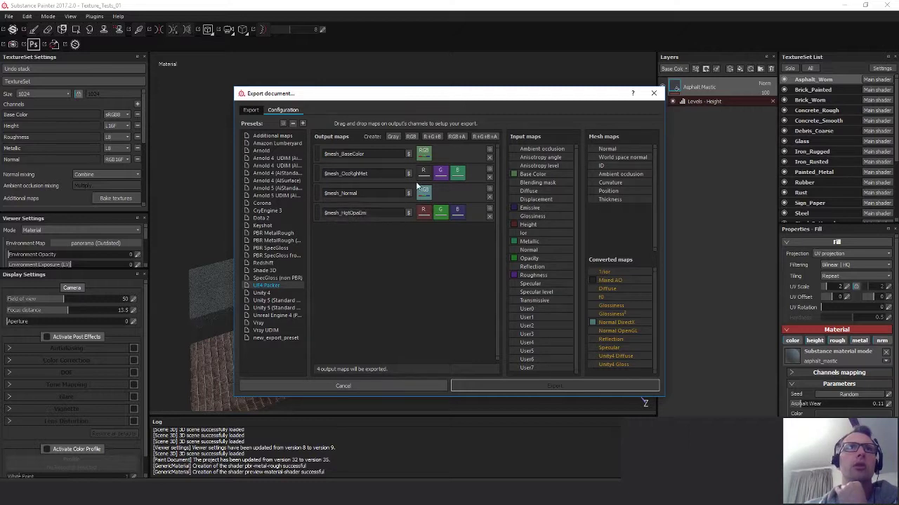
pyautogui.press('Return')
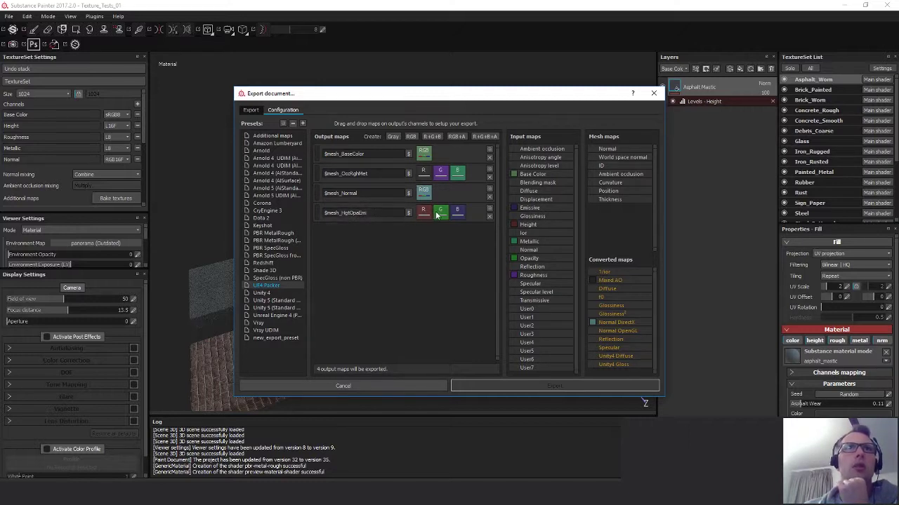
pyautogui.click(393, 136)
pyautogui.moveTo(535, 224); pyautogui.dragTo(423, 233)
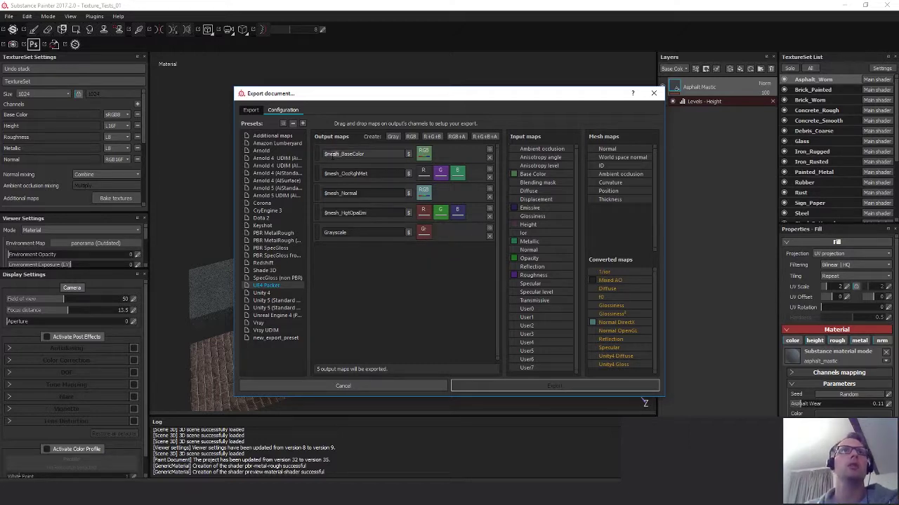
# Rename the base color output map of the UE4 Packer preset as $textureSet_BaseColor.
pyautogui.write('$te')
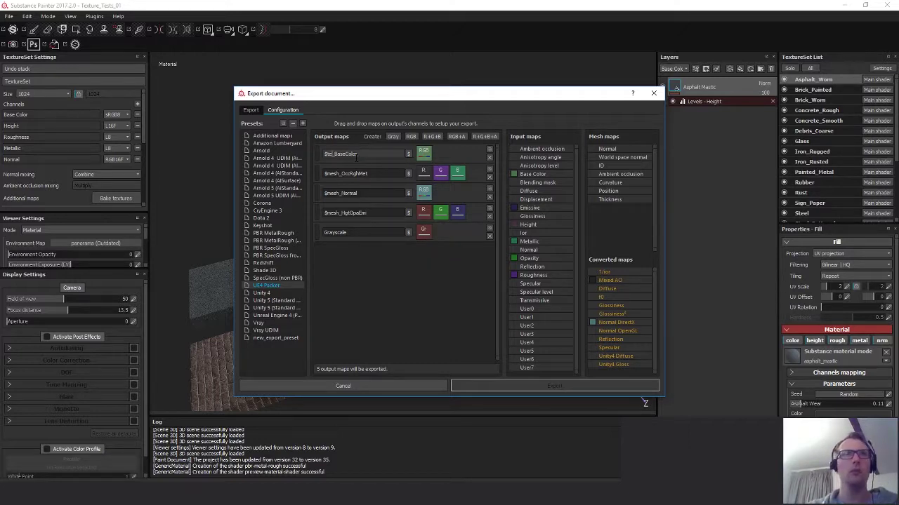
pyautogui.press('BackSpace')
pyautogui.write('text')
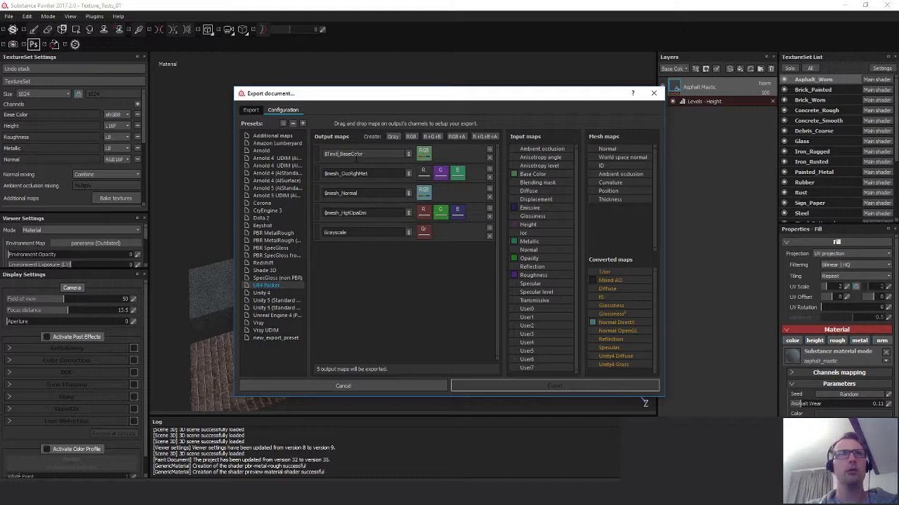
pyautogui.press('BackSpace')
pyautogui.press('BackSpace')
pyautogui.press('BackSpace')
pyautogui.press('BackSpace')
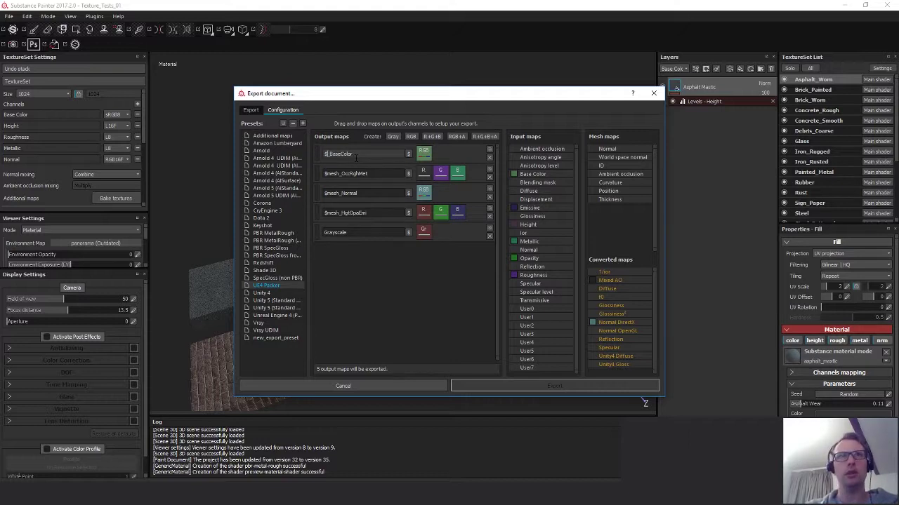
pyautogui.write('text')
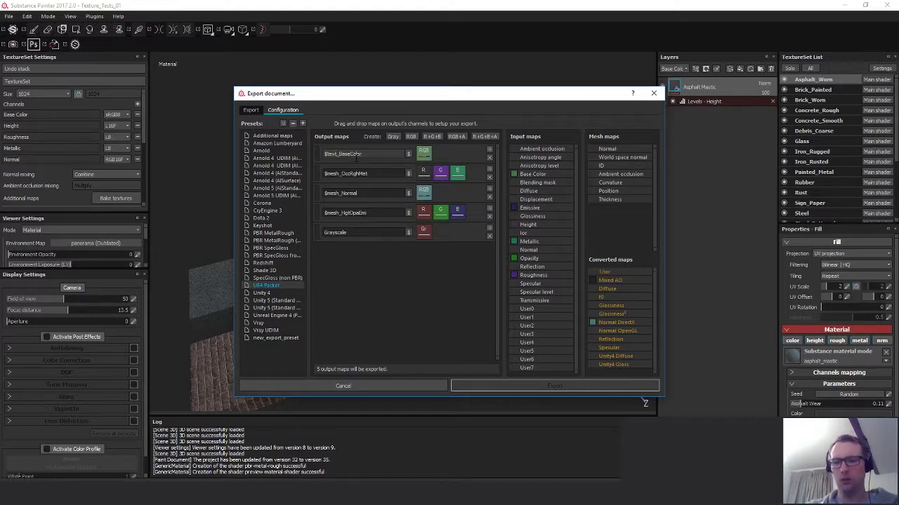
pyautogui.write('ureSet')
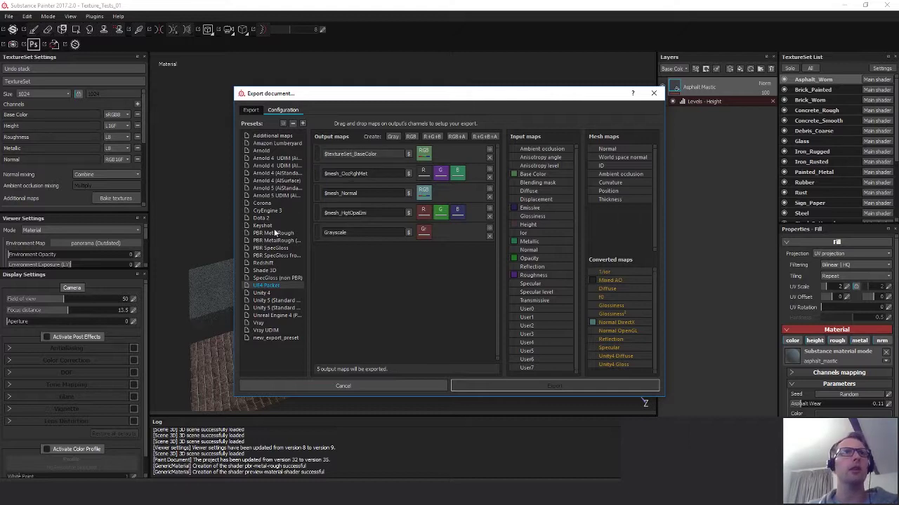
pyautogui.click(270, 294)
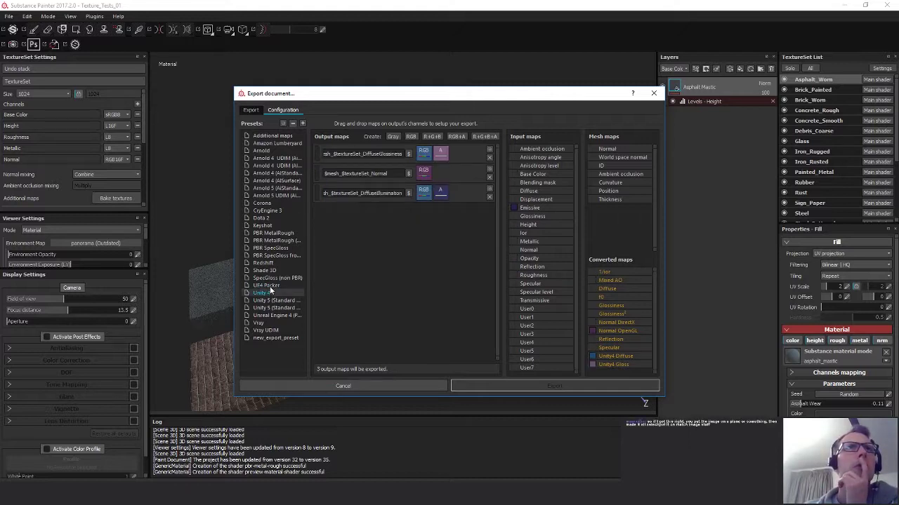
pyautogui.click(267, 286)
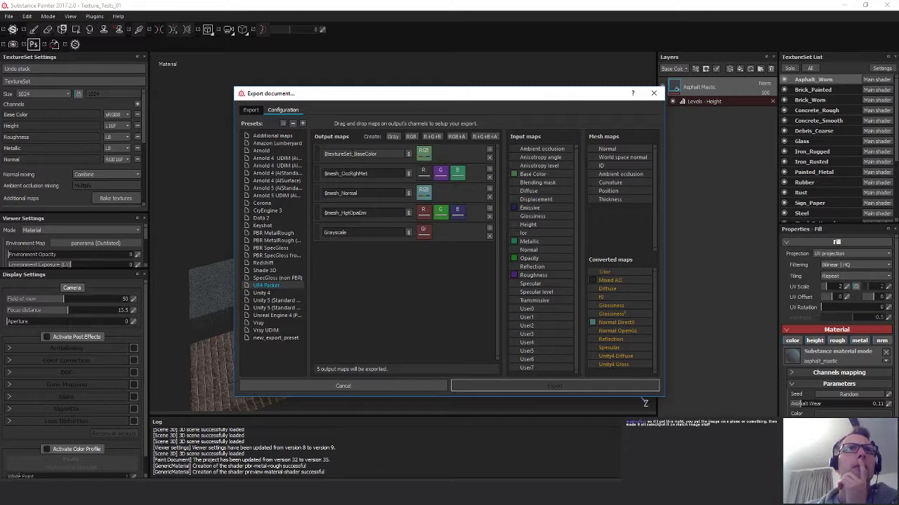
# Replace the $mesh prefix with $textureSet in the names of the OccRghMet and Normal output maps.
pyautogui.moveTo(353, 154); pyautogui.dragTo(322, 173)
pyautogui.write('$textureSet')
pyautogui.write('$textureSet')
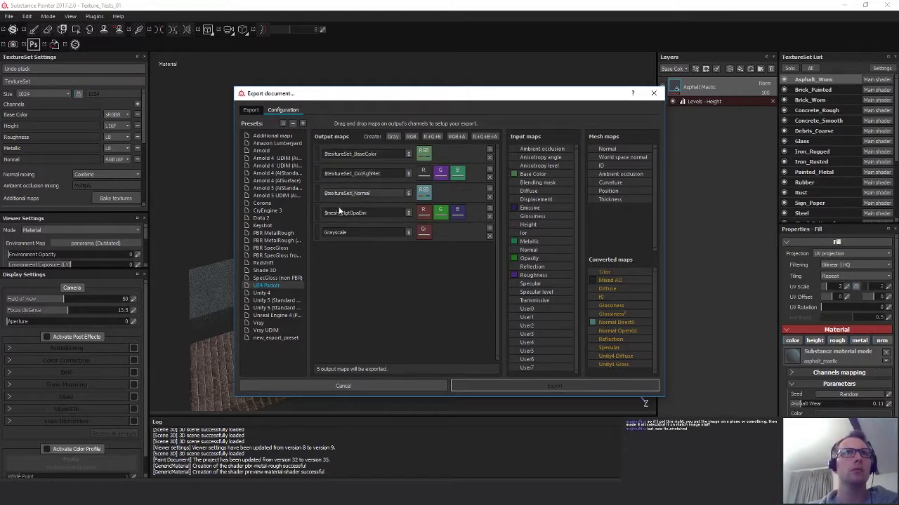
# Name the grayscale output map $textureSet_Height and remove the $mesh_HgtOpaEm output map.
pyautogui.moveTo(324, 212); pyautogui.dragTo(402, 232)
pyautogui.write('$textureSet')
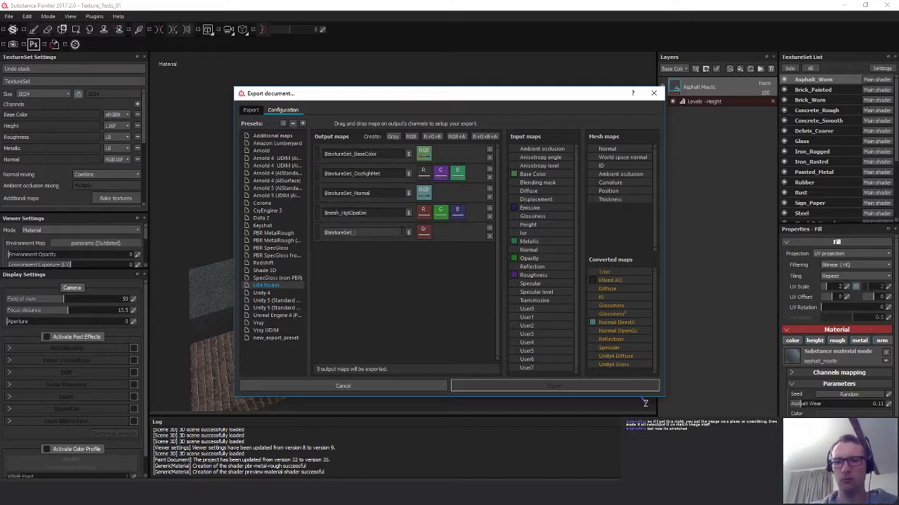
pyautogui.click(490, 216)
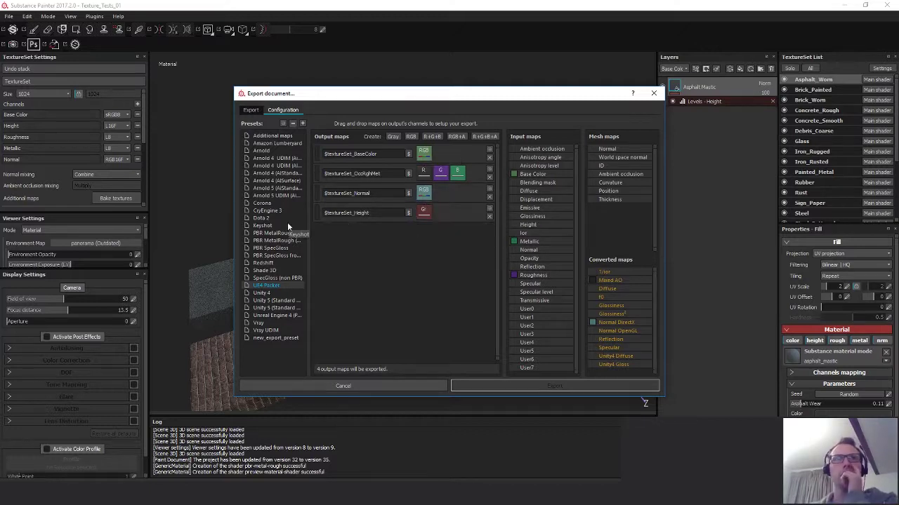
# Exclude the Trim_Plating and Sign_Paper texture sets from the export and check the rest of the list.
pyautogui.click(252, 112)
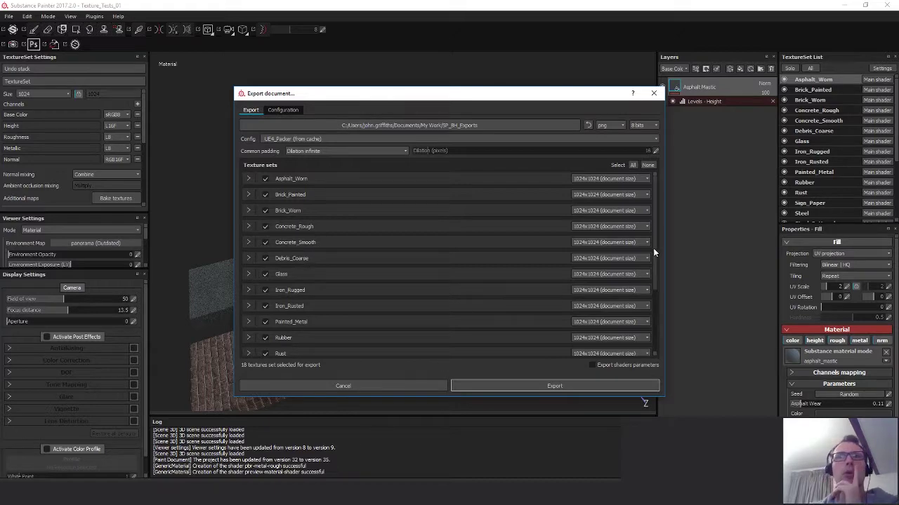
pyautogui.moveTo(653, 247); pyautogui.dragTo(645, 330)
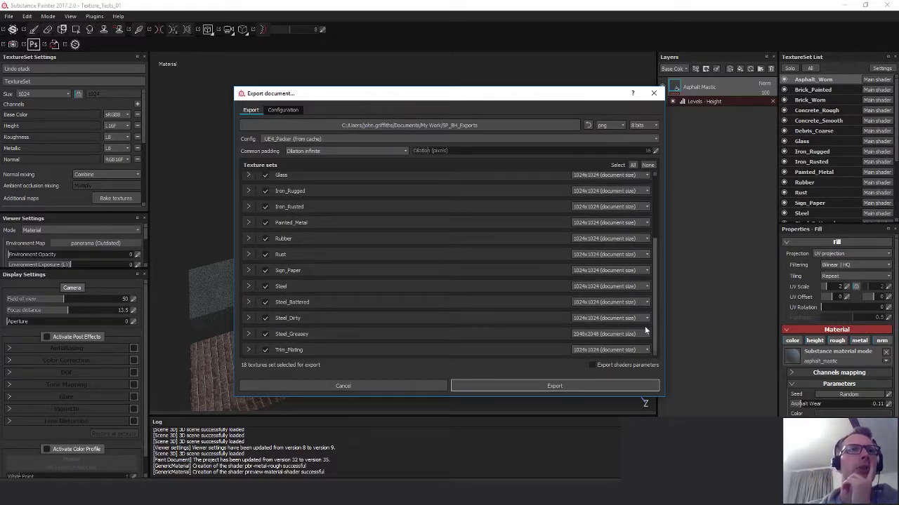
pyautogui.moveTo(376, 97)
pyautogui.mouseDown()
pyautogui.moveTo(417, 211)
pyautogui.moveTo(423, 311)
pyautogui.moveTo(381, 98)
pyautogui.mouseUp()
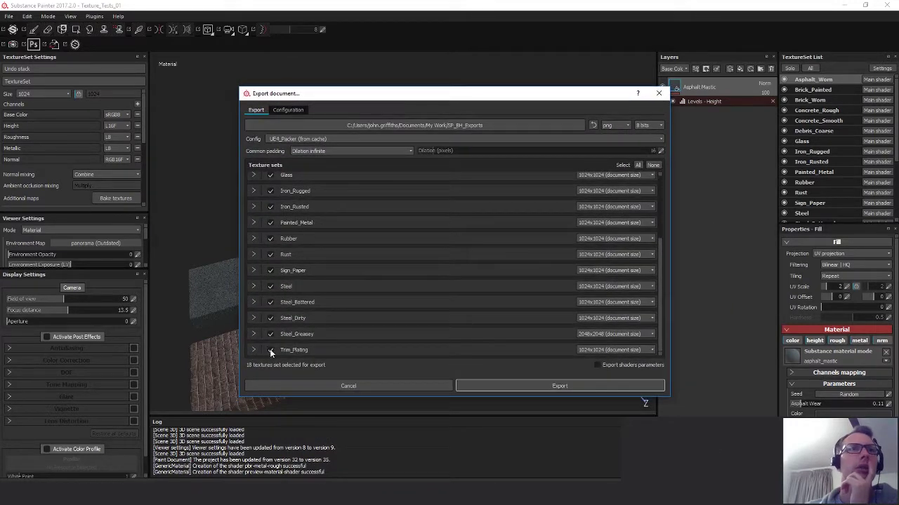
pyautogui.click(270, 350)
pyautogui.click(271, 270)
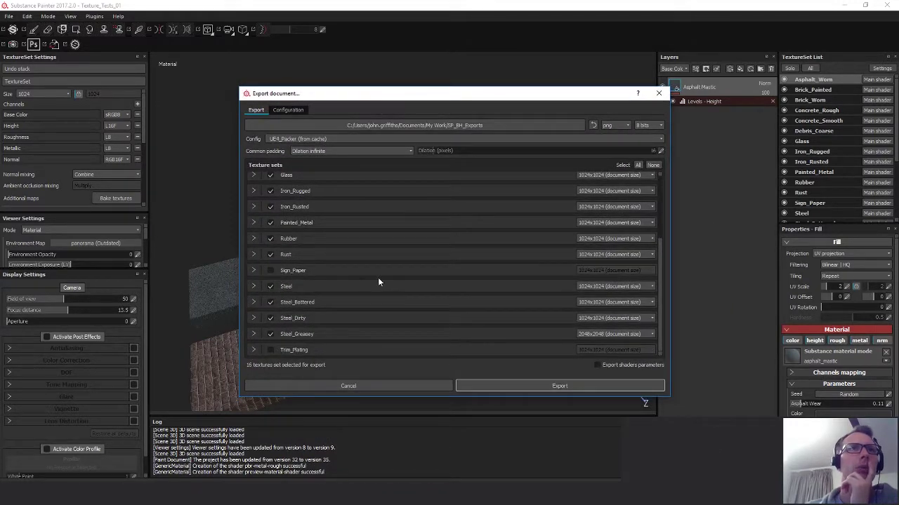
pyautogui.scroll(5, 403, 302)
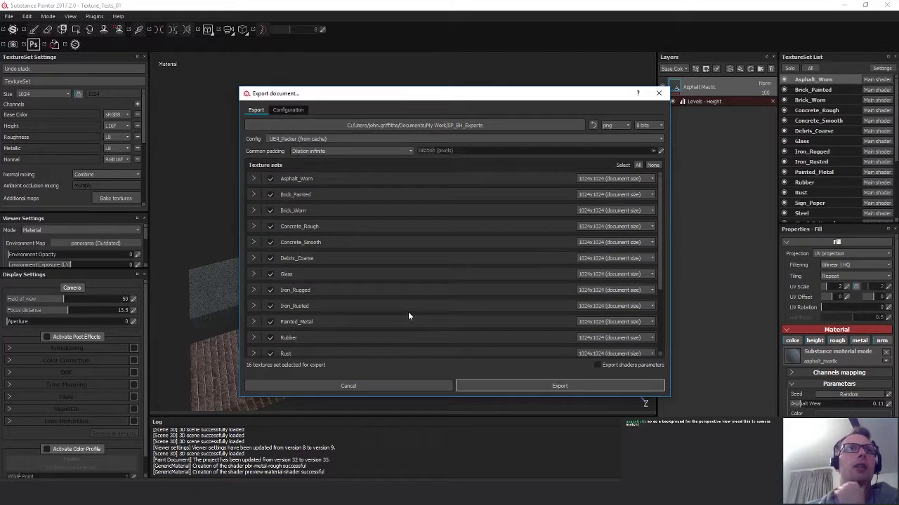
pyautogui.scroll(-3, 408, 313)
pyautogui.scroll(-2, 409, 316)
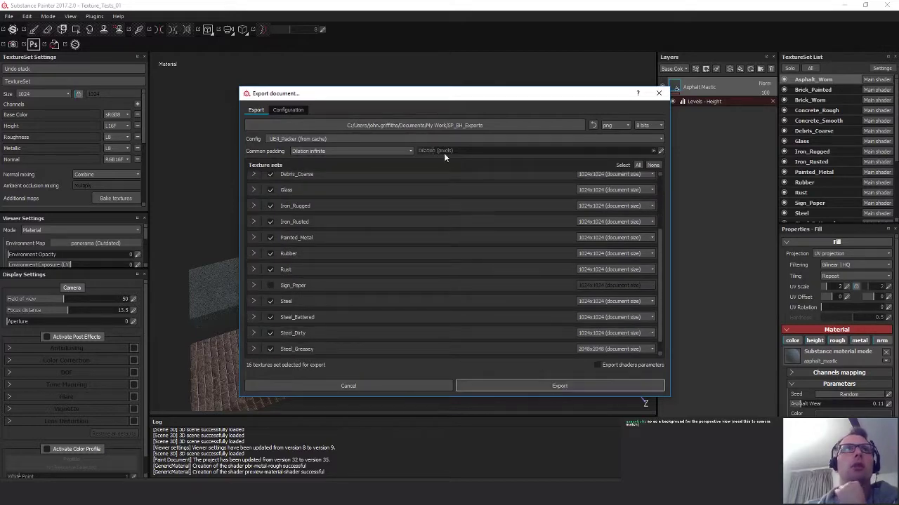
# Export the selected texture sets as 8-bit PNG files to the Exports folder in Beyond_Human and open that folder.
pyautogui.click(519, 124)
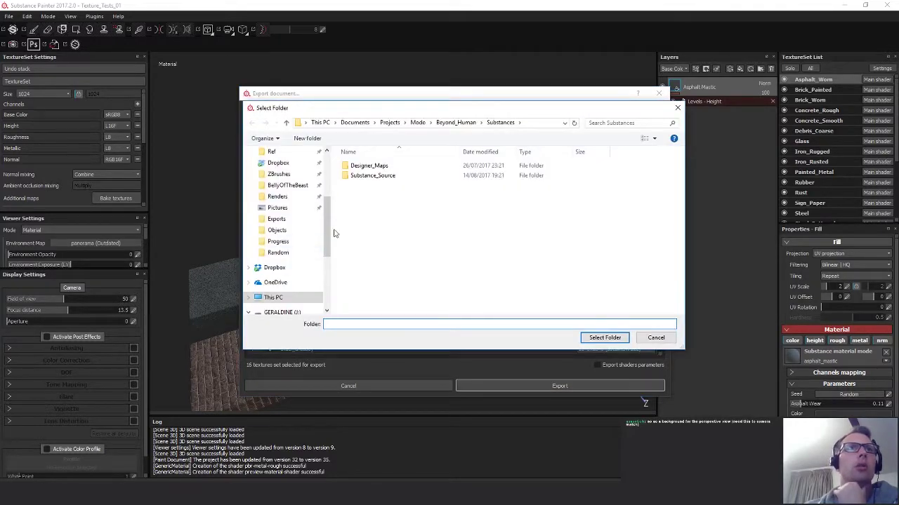
pyautogui.click(277, 230)
pyautogui.click(453, 122)
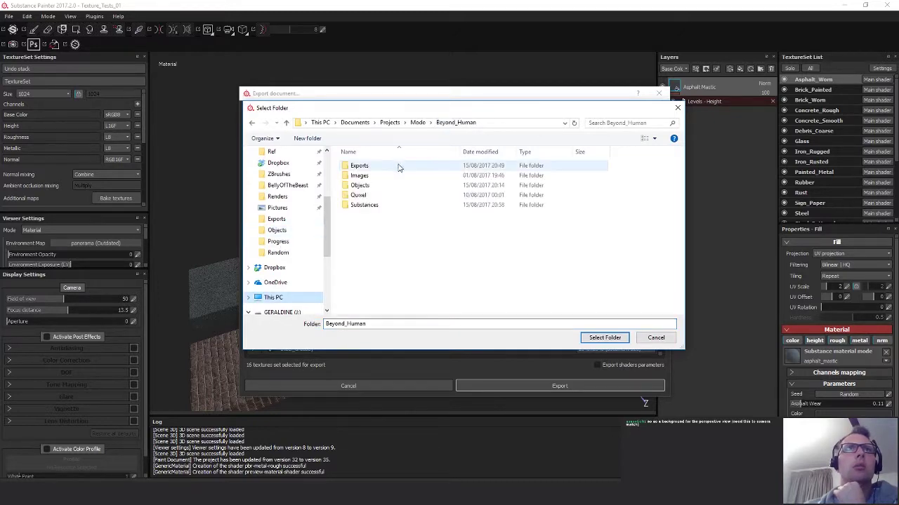
pyautogui.click(375, 166)
pyautogui.doubleClick(375, 167)
pyautogui.click(604, 338)
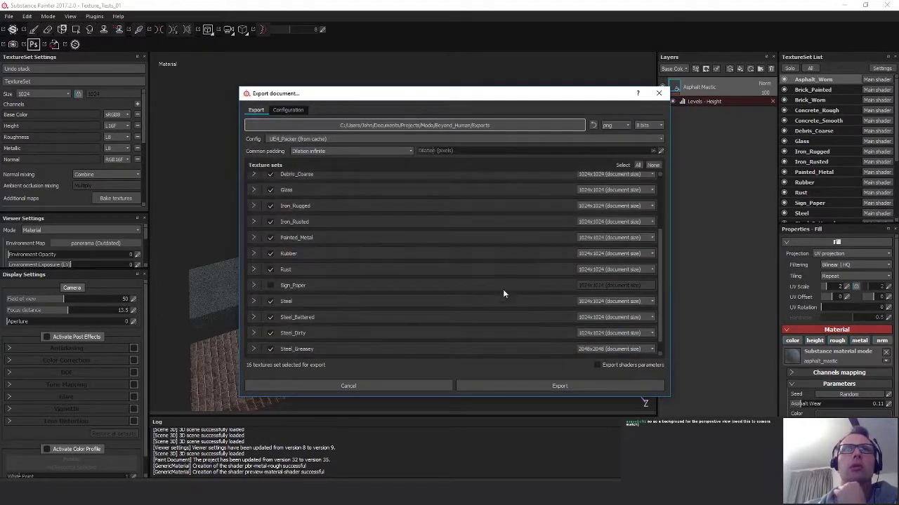
pyautogui.click(567, 385)
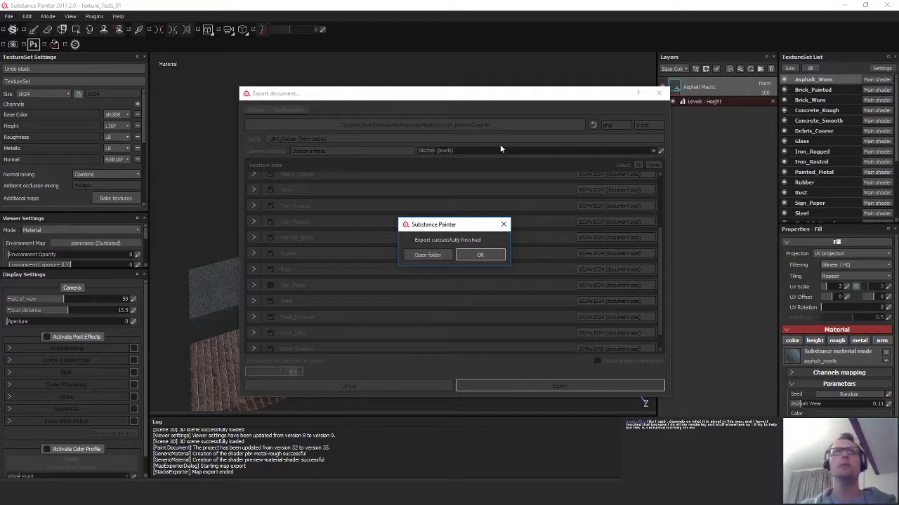
pyautogui.click(480, 255)
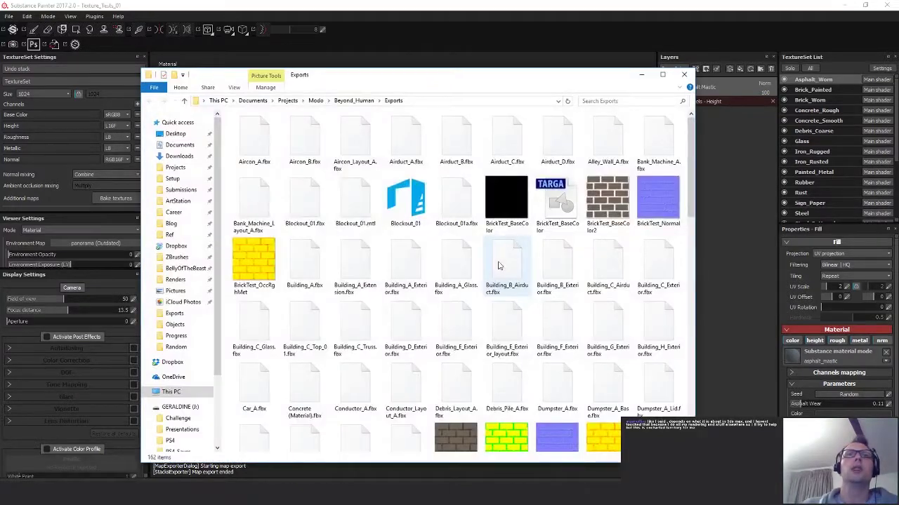
# Look through the exported texture maps in the Exports folder.
pyautogui.moveTo(693, 156); pyautogui.dragTo(668, 398)
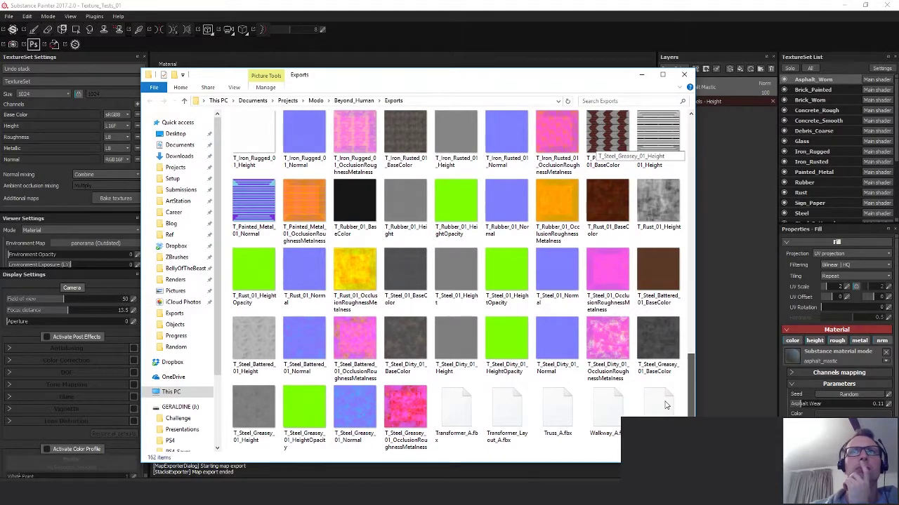
pyautogui.scroll(1, 669, 376)
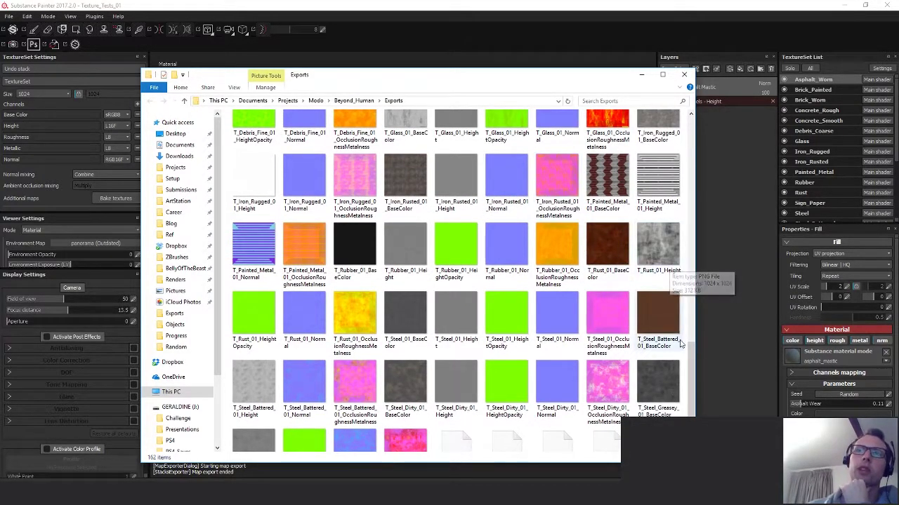
pyautogui.moveTo(690, 362); pyautogui.dragTo(702, 277)
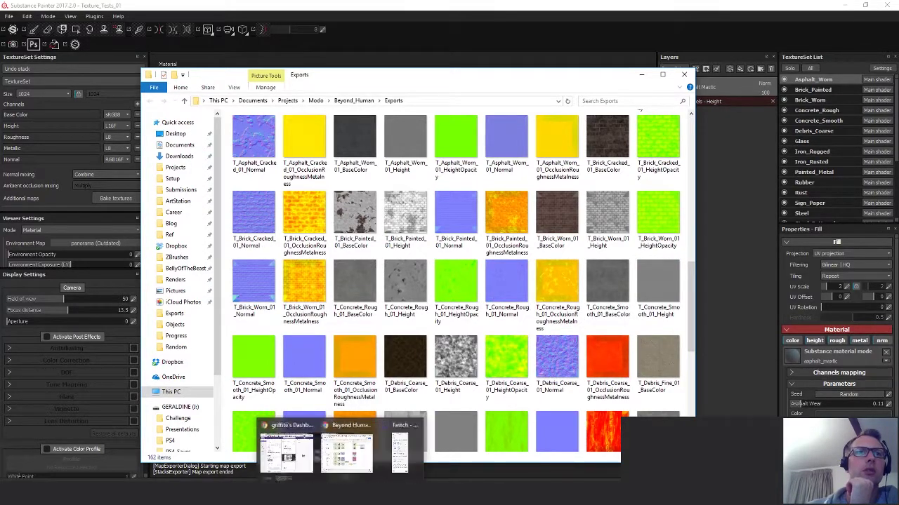
pyautogui.moveTo(356, 504)
pyautogui.click(354, 449)
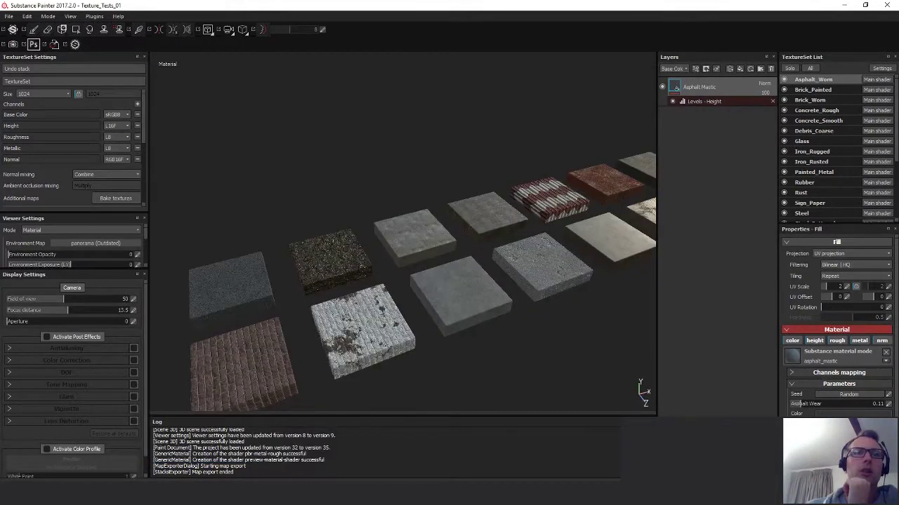
# Switch to MODO and open the scene Grid_Swatches_04.lxo, ready for polygon selection.
pyautogui.hotkey('alt', 'Tab')
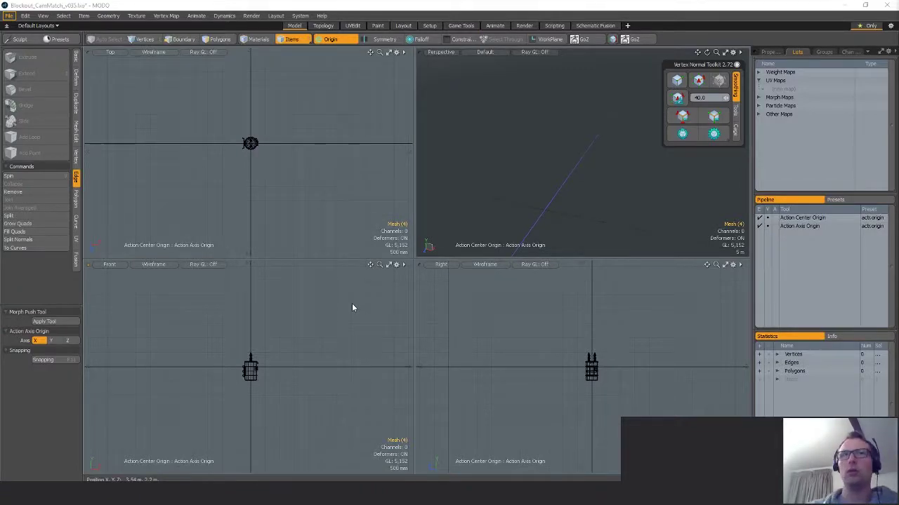
pyautogui.hotkey('ctrl', 'o')
pyautogui.click(203, 173)
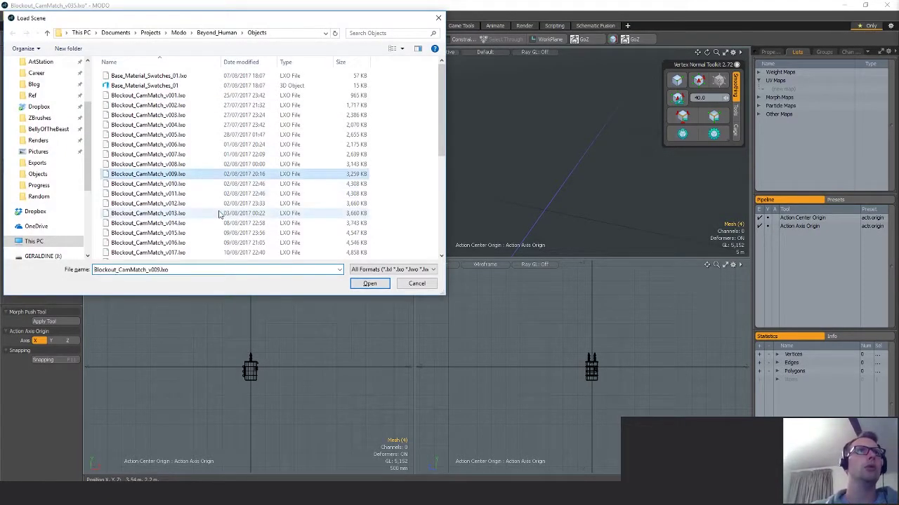
pyautogui.scroll(-6, 218, 228)
pyautogui.doubleClick(140, 244)
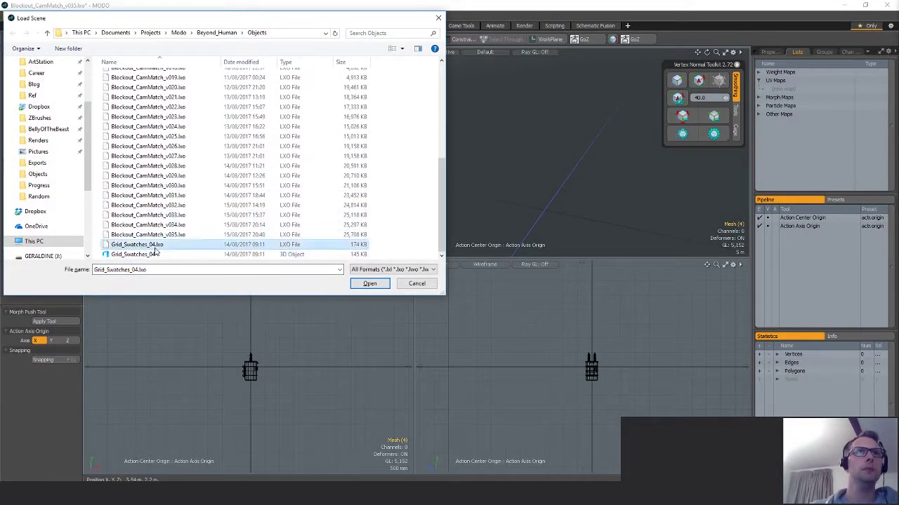
pyautogui.press('3')
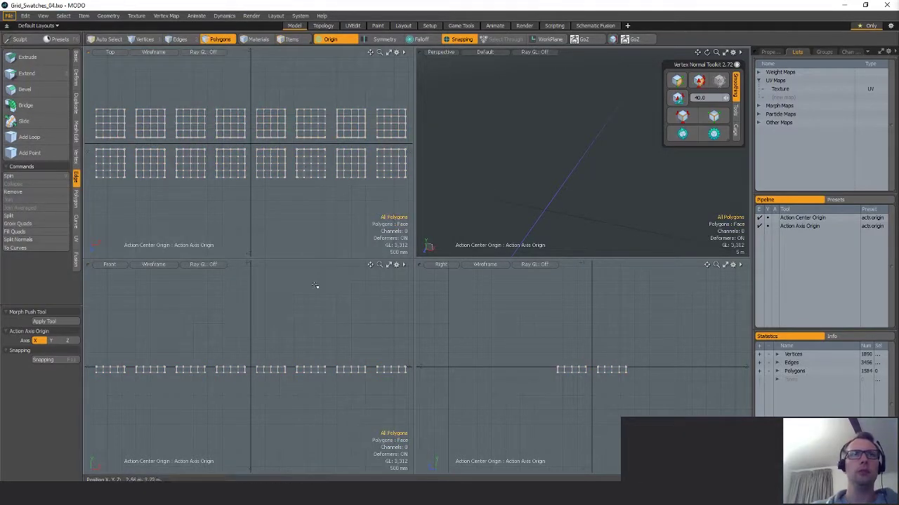
# Show the Texture UV map in the UV Editor and copy all swatch polygons into a new mesh.
pyautogui.scroll(5, 303, 358)
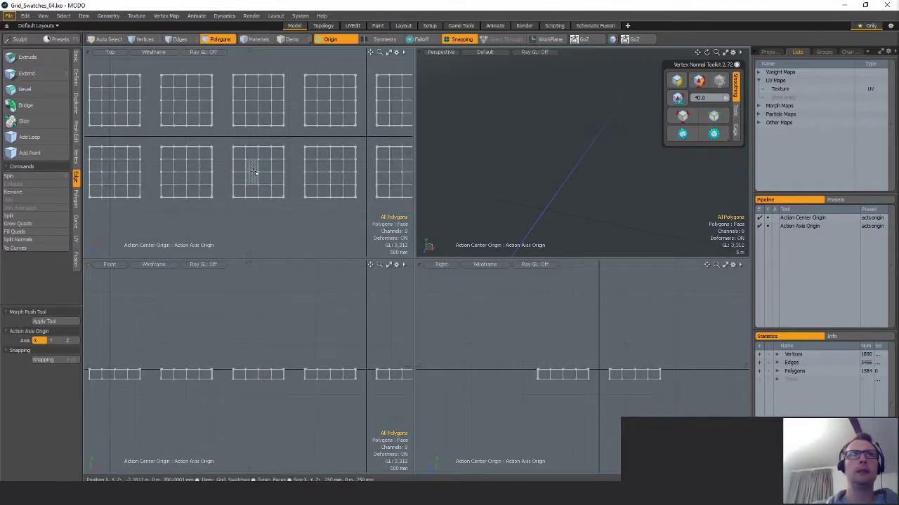
pyautogui.doubleClick(780, 89)
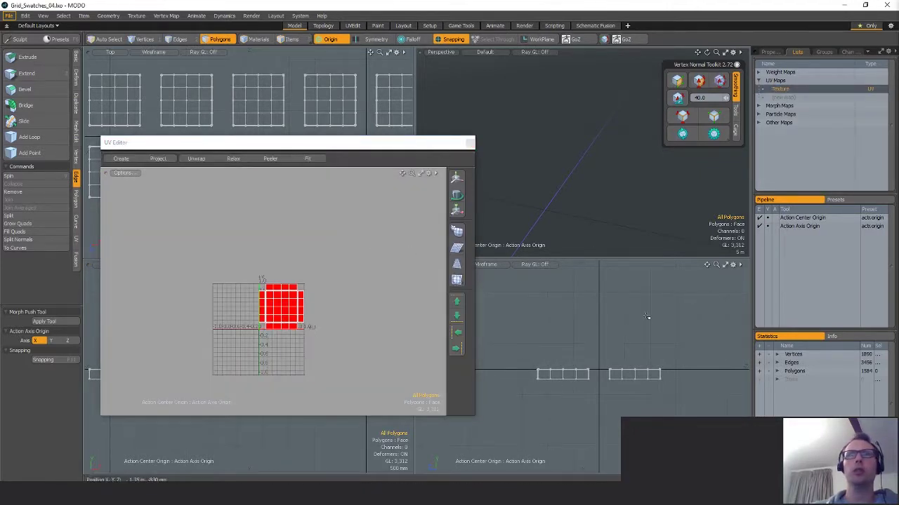
pyautogui.moveTo(619, 327)
pyautogui.mouseDown(button='right')
pyautogui.moveTo(497, 395)
pyautogui.moveTo(663, 316)
pyautogui.mouseUp(button='right')
pyautogui.press('m')
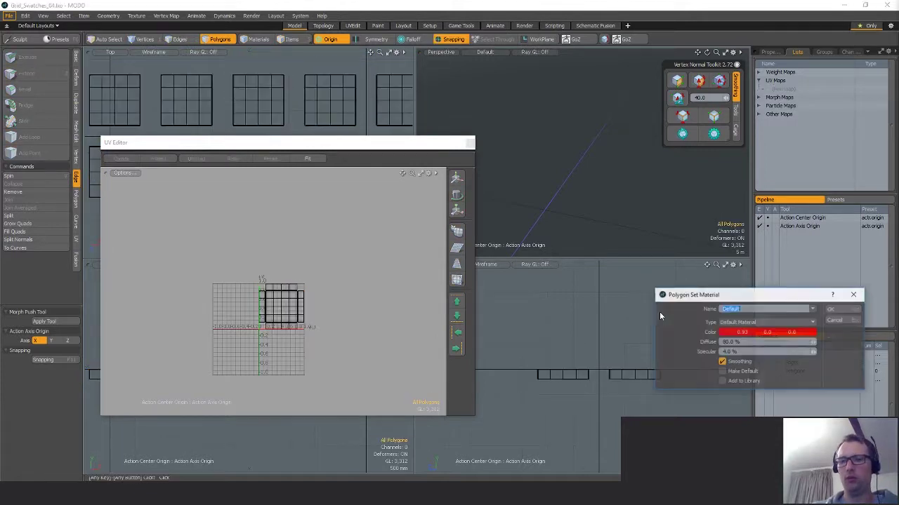
pyautogui.press('Return')
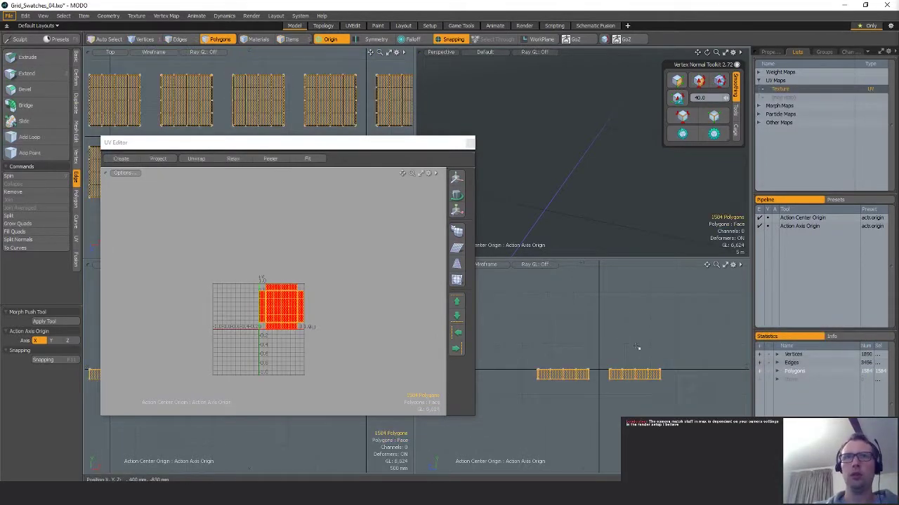
# Keep only the swatches' 4 by 4 top faces in the new mesh and delete all other polygons.
pyautogui.keyDown('alt'); pyautogui.moveTo(637, 346); pyautogui.dragTo(644, 369); pyautogui.keyUp('alt')
pyautogui.scroll(4, 285, 307)
pyautogui.click(278, 306)
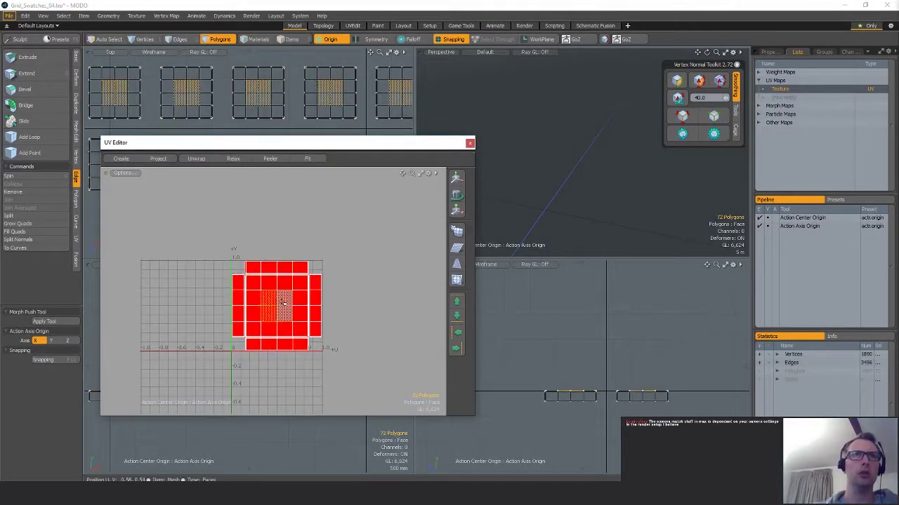
pyautogui.hotkey('shift', 'Up')
pyautogui.press('[')
pyautogui.press('Delete')
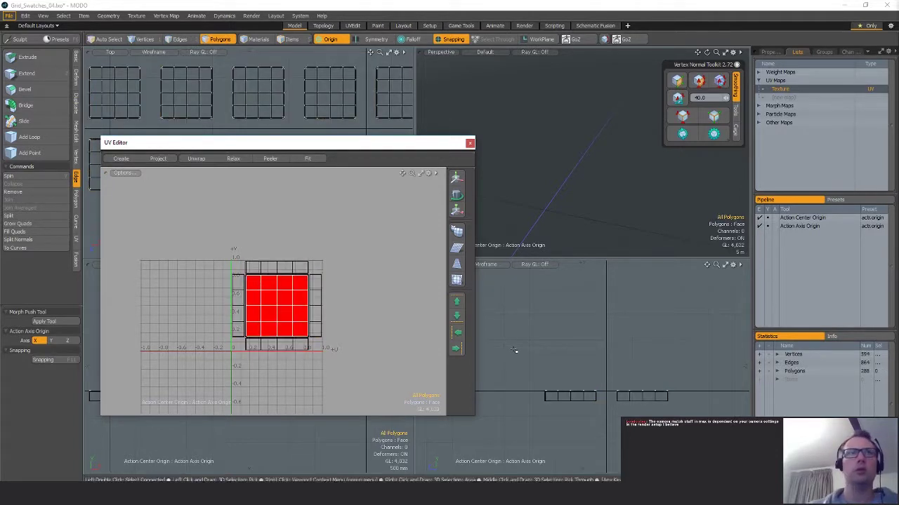
# Try a Barycentric UV projection on the swatches' top faces and undo it.
pyautogui.click(76, 60)
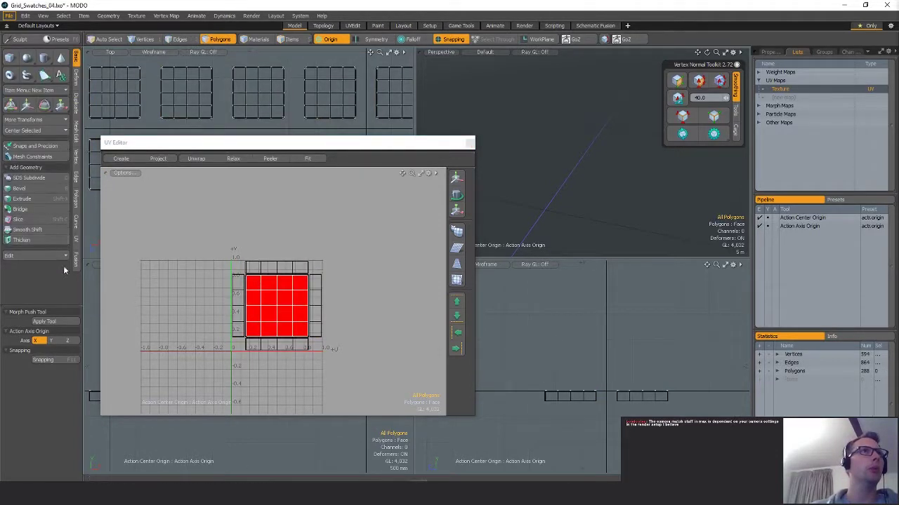
pyautogui.click(76, 238)
pyautogui.click(31, 64)
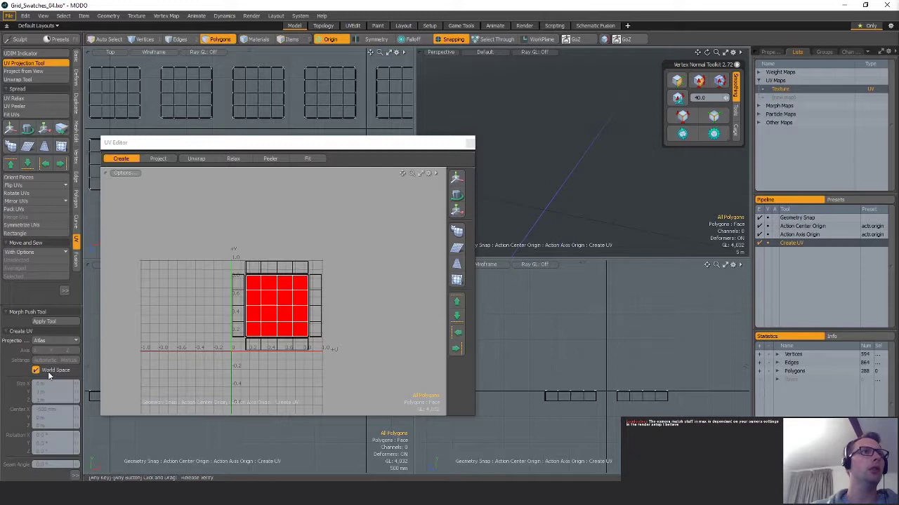
pyautogui.click(44, 321)
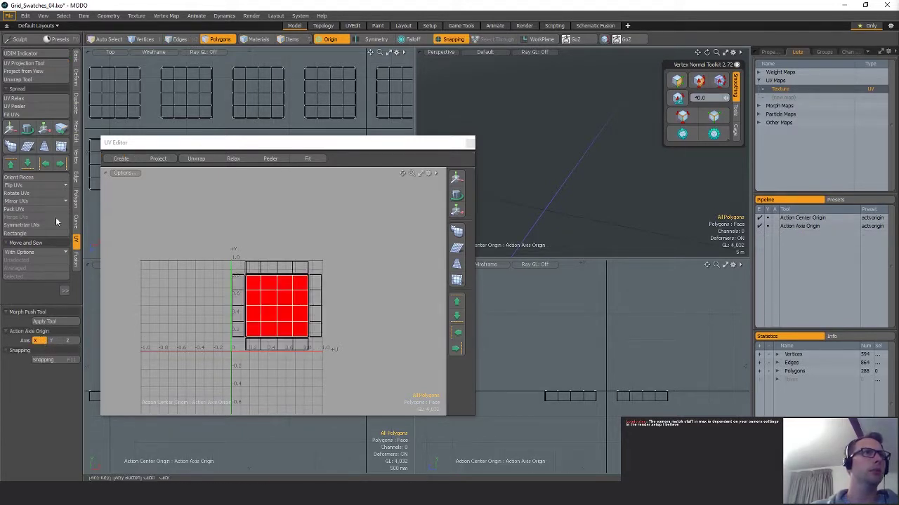
pyautogui.click(28, 63)
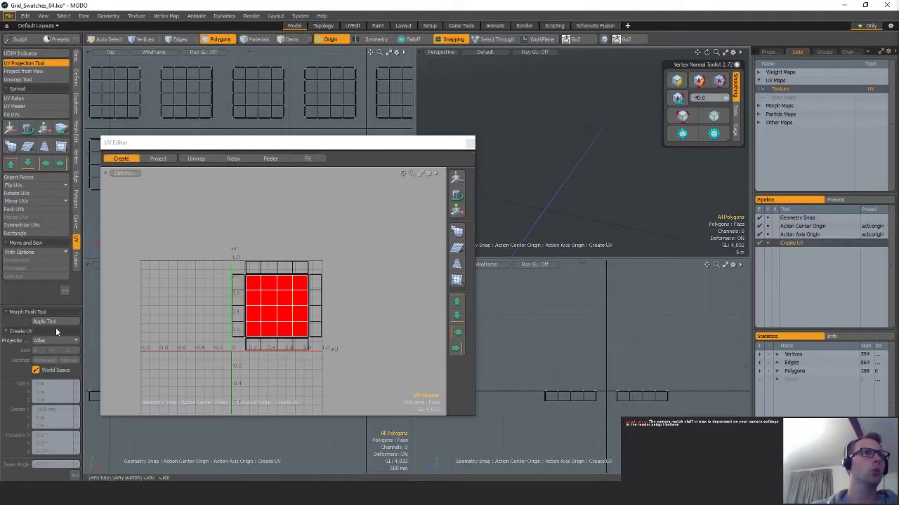
pyautogui.click(56, 340)
pyautogui.click(49, 348)
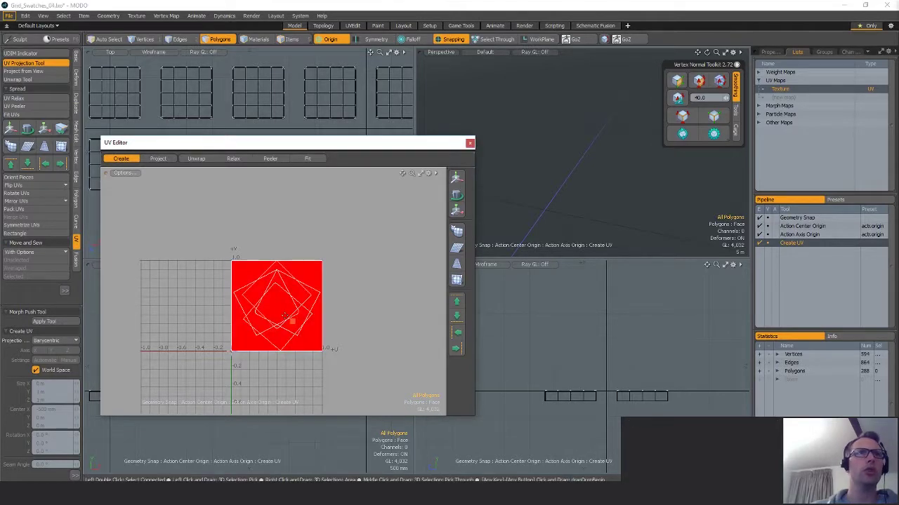
pyautogui.hotkey('ctrl', 'z')
pyautogui.press('1')
pyautogui.scroll(3, 274, 292)
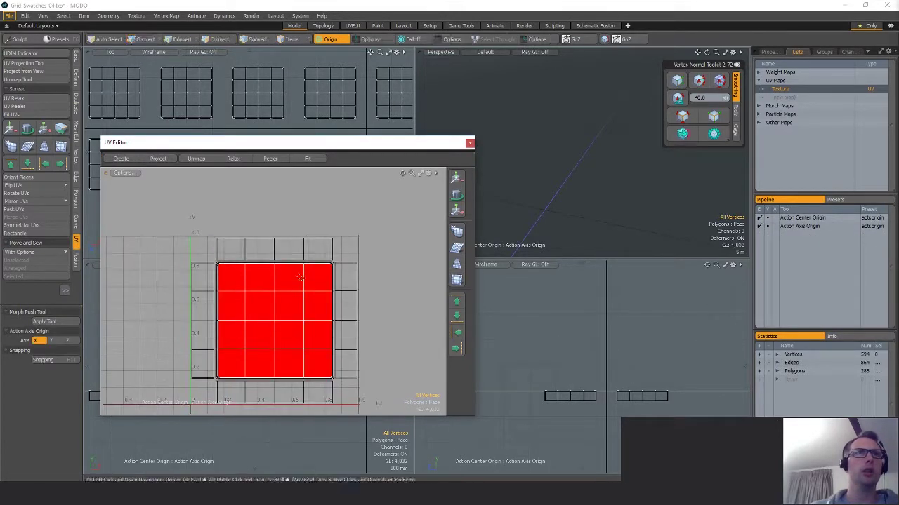
pyautogui.press('r')
pyautogui.scroll(5, 224, 271)
pyautogui.scroll(-5, 225, 270)
pyautogui.press('space')
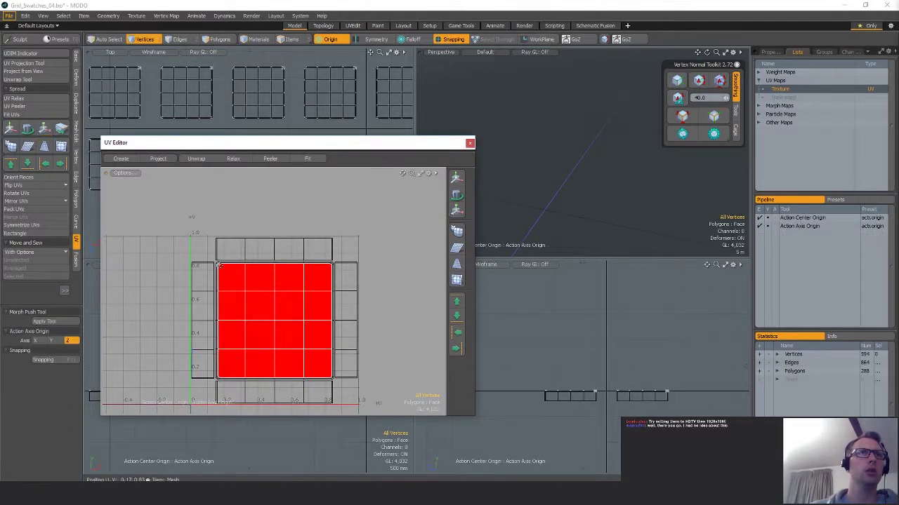
pyautogui.press('space')
pyautogui.press('space')
pyautogui.press('space')
pyautogui.moveTo(224, 256); pyautogui.dragTo(212, 269, button='right')
pyautogui.keyDown('alt'); pyautogui.moveTo(236, 382); pyautogui.dragTo(230, 369); pyautogui.keyUp('alt')
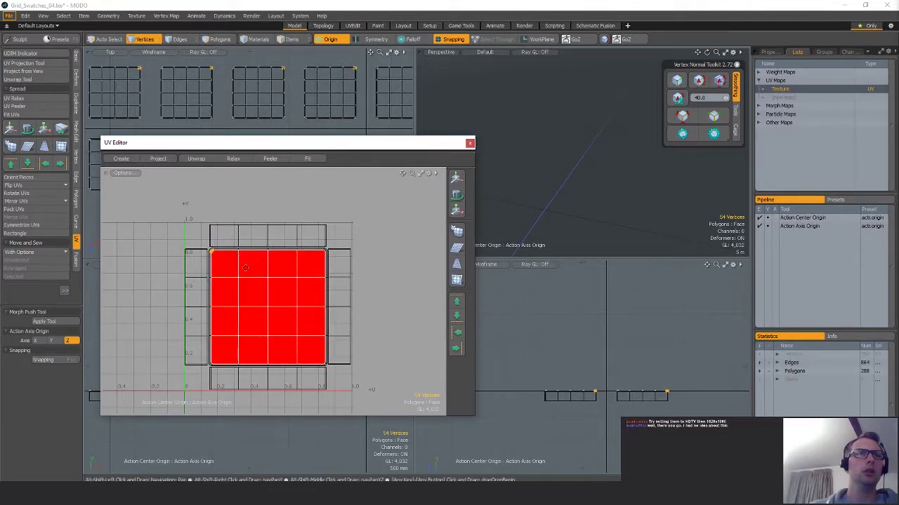
pyautogui.keyDown('shift'); pyautogui.click(209, 365); pyautogui.keyUp('shift')
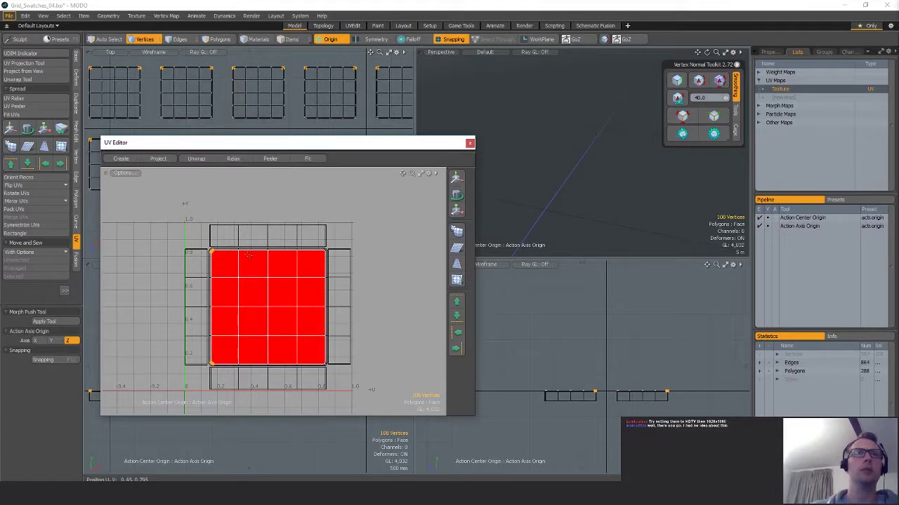
pyautogui.keyDown('ctrl'); pyautogui.keyDown('alt'); pyautogui.moveTo(257, 278); pyautogui.dragTo(204, 254); pyautogui.keyUp('alt'); pyautogui.keyUp('ctrl')
pyautogui.press('space')
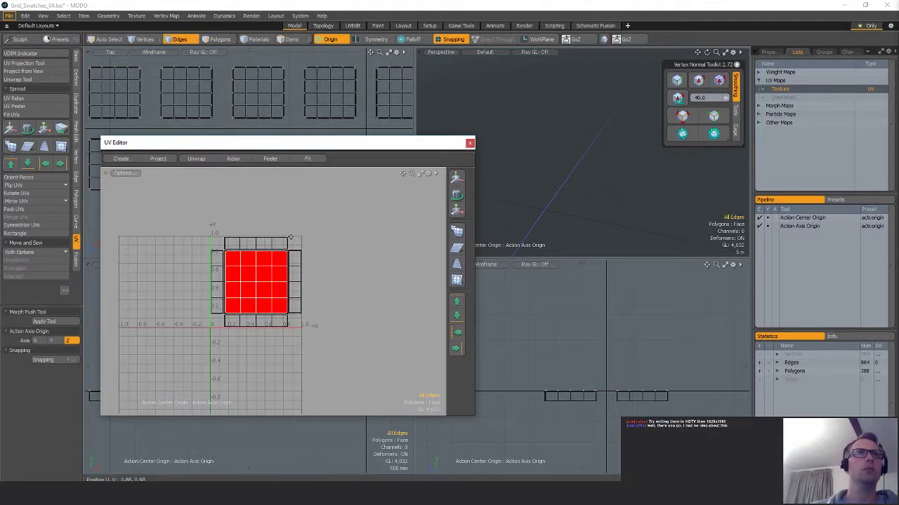
pyautogui.keyDown('alt'); pyautogui.moveTo(325, 268); pyautogui.dragTo(336, 279); pyautogui.keyUp('alt')
# Copy the four central polygons of every swatch's top face into a new mesh.
pyautogui.press('space')
pyautogui.press('space')
pyautogui.moveTo(255, 89); pyautogui.dragTo(257, 99)
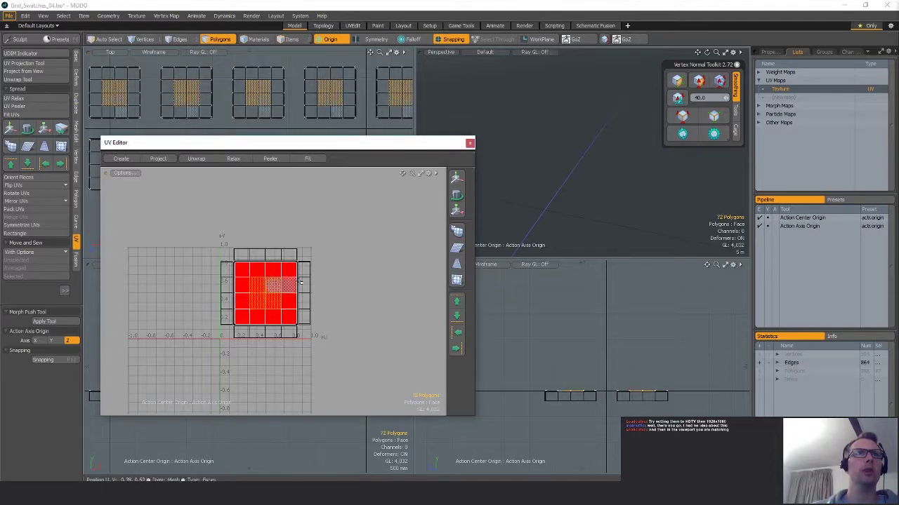
pyautogui.moveTo(305, 148); pyautogui.dragTo(317, 341)
pyautogui.hotkey('ctrl', 'c')
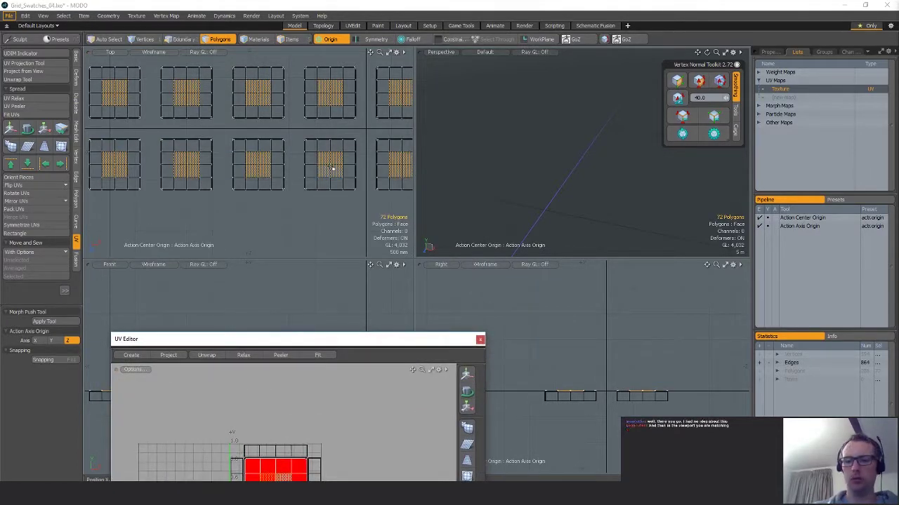
pyautogui.press('n')
pyautogui.hotkey('ctrl', 'v')
pyautogui.keyDown('alt'); pyautogui.keyDown('shift'); pyautogui.moveTo(305, 175); pyautogui.dragTo(305, 198); pyautogui.keyUp('shift'); pyautogui.keyUp('alt')
# Set the action center to Local and scale the copied polygons to 199.5% in X and Y to cover each swatch top.
pyautogui.hotkey('shift', 'F6')
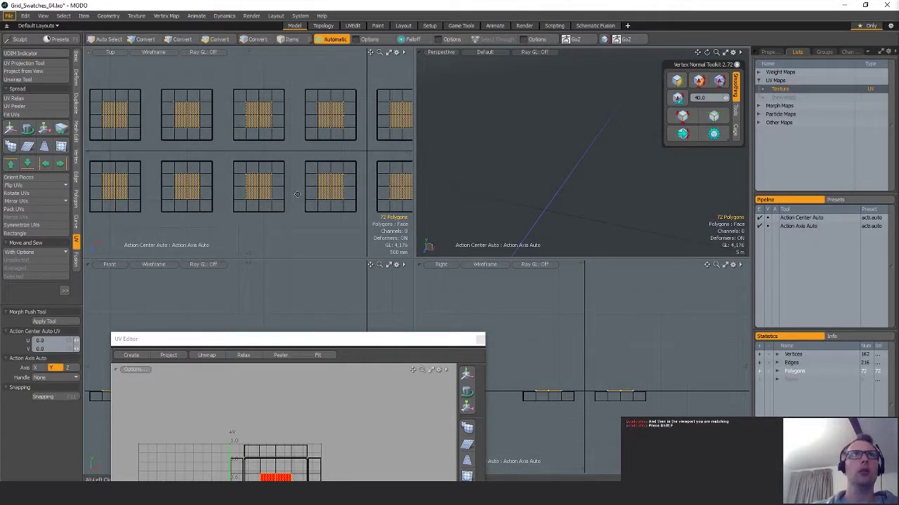
pyautogui.hotkey('shift', 'F7')
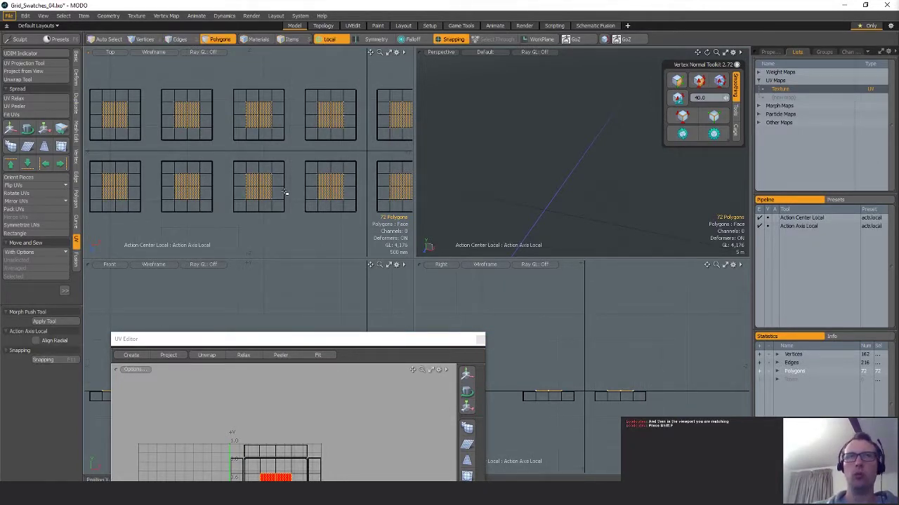
pyautogui.press('y')
pyautogui.moveTo(284, 192); pyautogui.dragTo(304, 182)
pyautogui.keyDown('alt'); pyautogui.moveTo(325, 177); pyautogui.dragTo(140, 189); pyautogui.keyUp('alt')
pyautogui.keyDown('alt'); pyautogui.moveTo(368, 221); pyautogui.dragTo(439, 189); pyautogui.keyUp('alt')
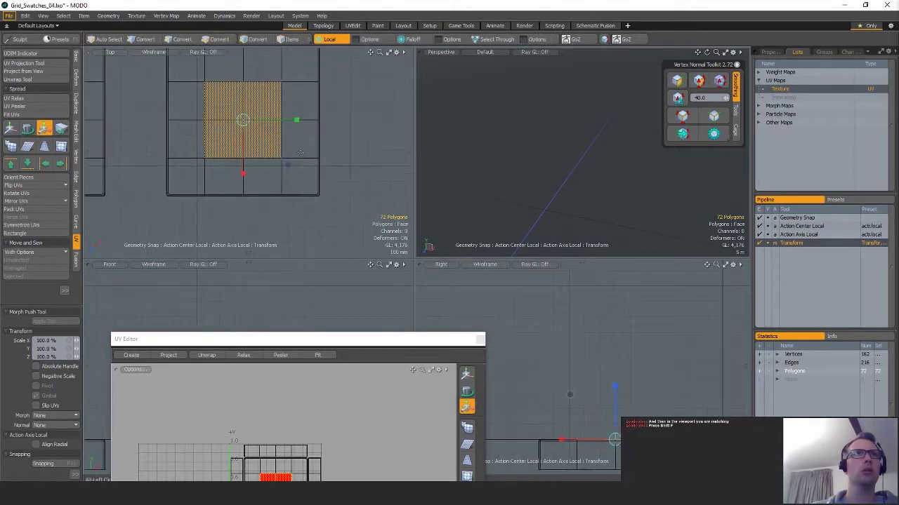
pyautogui.moveTo(288, 165)
pyautogui.mouseDown()
pyautogui.moveTo(356, 166)
pyautogui.moveTo(288, 165)
pyautogui.mouseUp()
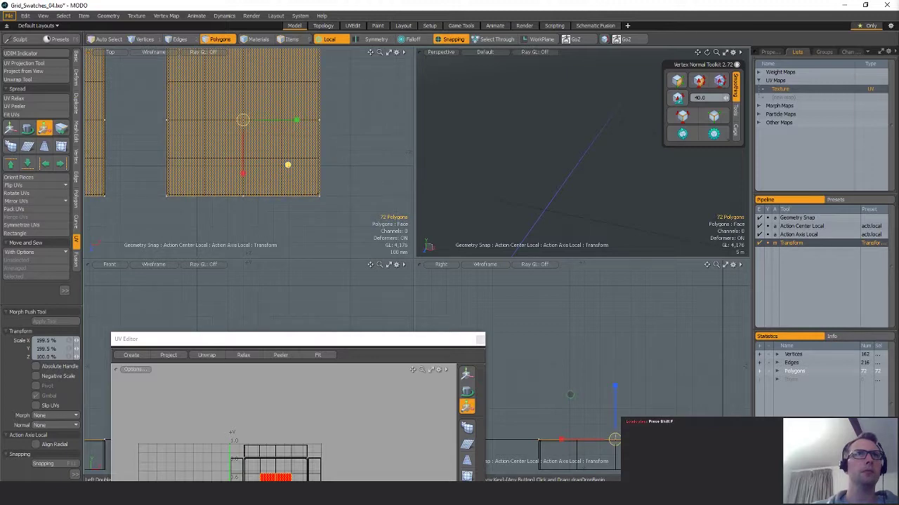
pyautogui.scroll(-8, 351, 166)
pyautogui.keyDown('alt'); pyautogui.keyDown('shift'); pyautogui.moveTo(351, 166); pyautogui.dragTo(359, 193); pyautogui.keyUp('shift'); pyautogui.keyUp('alt')
pyautogui.press('space')
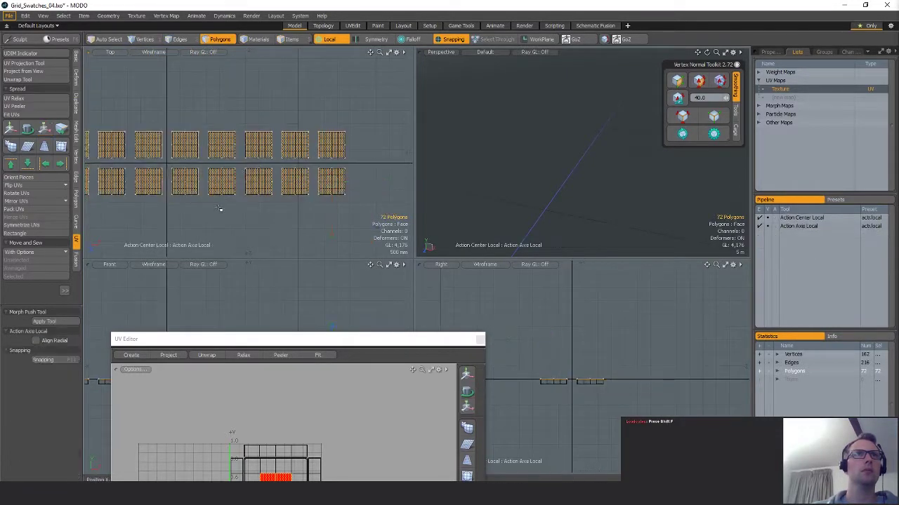
# Project the scaled polygons' UVs with the Barycentric type of the UV Projection Tool.
pyautogui.keyDown('alt'); pyautogui.keyDown('shift'); pyautogui.moveTo(183, 204); pyautogui.dragTo(246, 183); pyautogui.keyUp('shift'); pyautogui.keyUp('alt')
pyautogui.moveTo(316, 340); pyautogui.dragTo(427, 169)
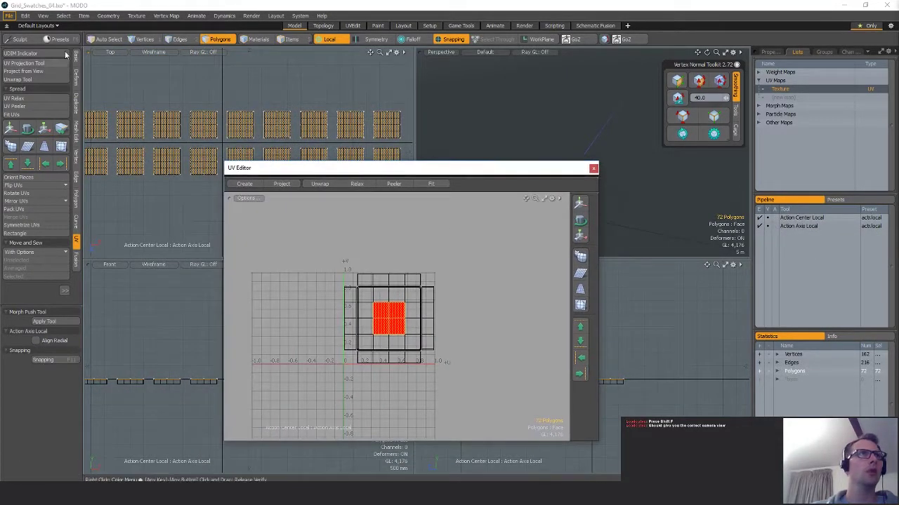
pyautogui.click(24, 64)
pyautogui.click(56, 341)
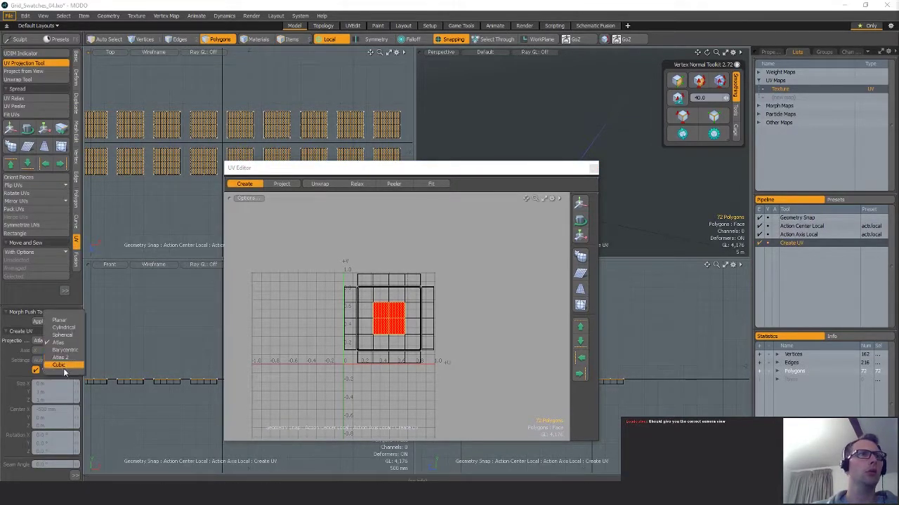
pyautogui.click(71, 350)
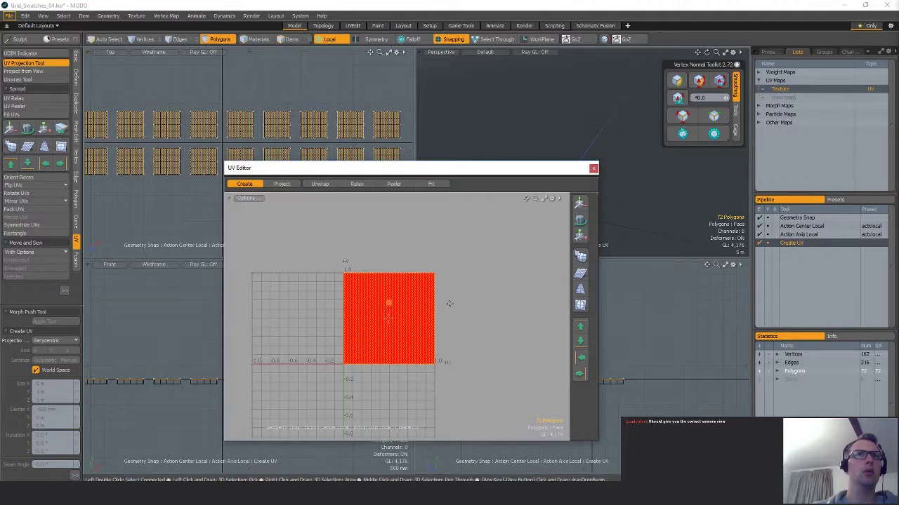
pyautogui.press('q')
pyautogui.moveTo(398, 168); pyautogui.dragTo(321, 185)
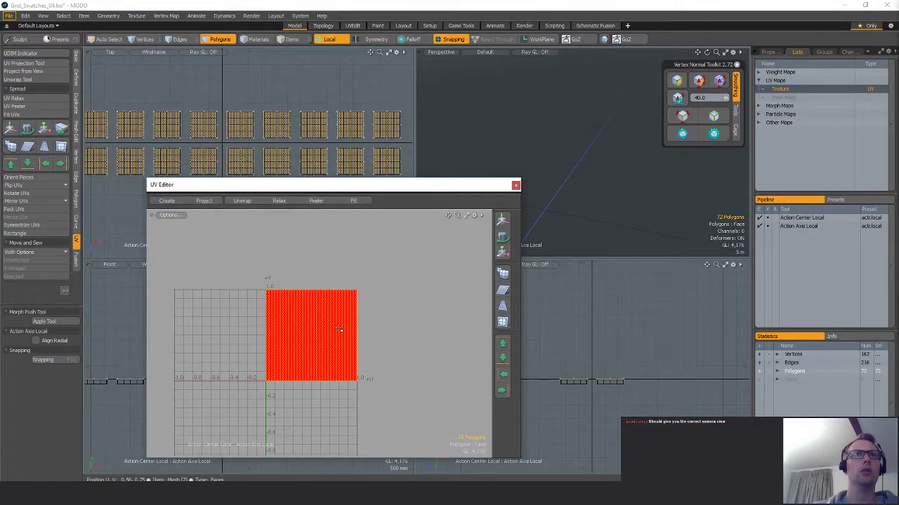
# Select the horizontal middle edges of every flat swatch plane in the Top view's orientation and remove them.
pyautogui.press('2')
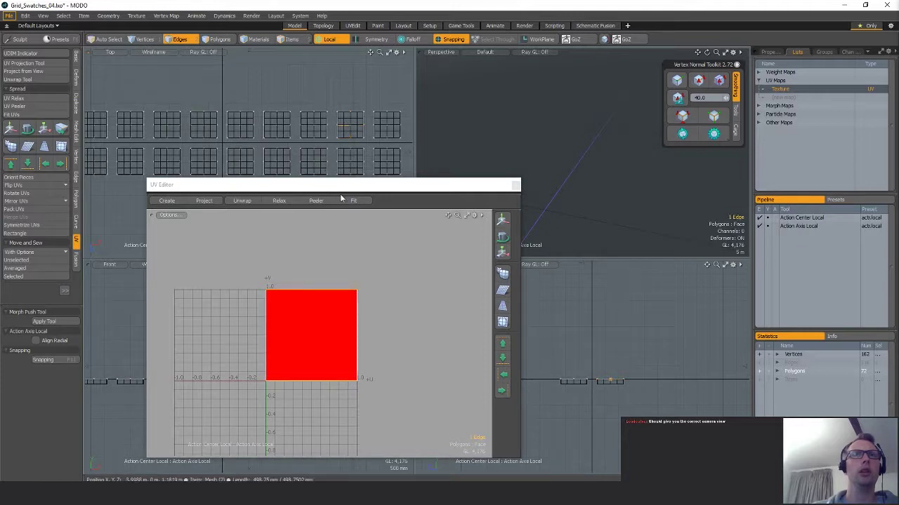
pyautogui.scroll(4, 560, 389)
pyautogui.moveTo(596, 356)
pyautogui.mouseDown(button='right')
pyautogui.moveTo(595, 386)
pyautogui.moveTo(597, 371)
pyautogui.mouseUp(button='right')
pyautogui.keyDown('shift'); pyautogui.moveTo(653, 358); pyautogui.dragTo(639, 387, button='right'); pyautogui.keyUp('shift')
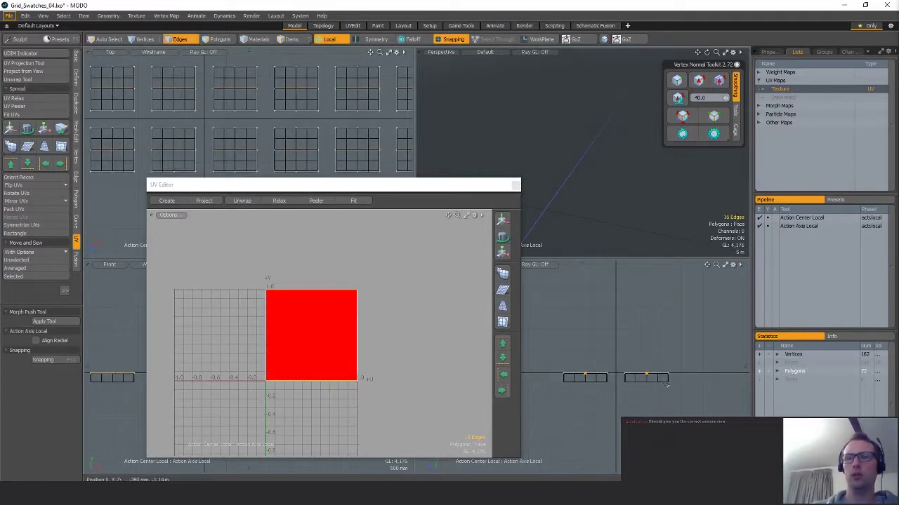
pyautogui.press('BackSpace')
pyautogui.click(516, 185)
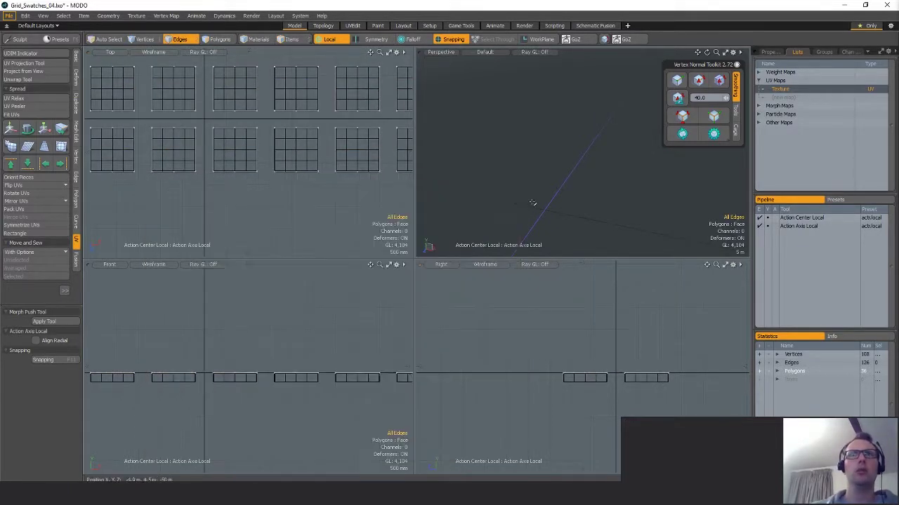
# Select the remaining vertical middle edges across all swatch planes and remove them, leaving one polygon per plane, and check the UV map.
pyautogui.keyDown('shift'); pyautogui.moveTo(242, 390); pyautogui.dragTo(245, 392, button='right'); pyautogui.keyUp('shift')
pyautogui.keyDown('alt'); pyautogui.moveTo(203, 372); pyautogui.dragTo(247, 380); pyautogui.keyUp('alt')
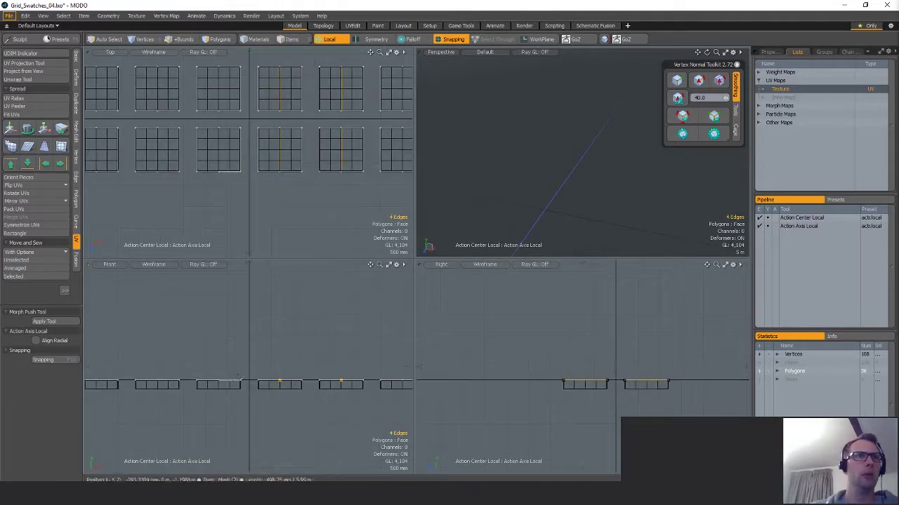
pyautogui.keyDown('shift'); pyautogui.moveTo(242, 367); pyautogui.dragTo(236, 406, button='right'); pyautogui.keyUp('shift')
pyautogui.keyDown('alt'); pyautogui.moveTo(167, 383); pyautogui.dragTo(268, 387); pyautogui.keyUp('alt')
pyautogui.keyDown('shift'); pyautogui.moveTo(260, 365); pyautogui.dragTo(259, 411, button='right'); pyautogui.keyUp('shift')
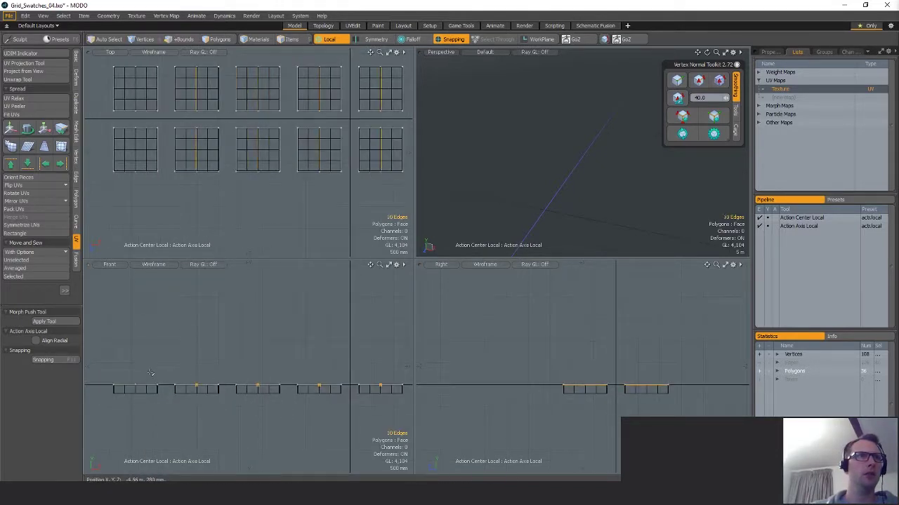
pyautogui.keyDown('shift'); pyautogui.moveTo(140, 369); pyautogui.dragTo(137, 401, button='right'); pyautogui.keyUp('shift')
pyautogui.keyDown('alt'); pyautogui.moveTo(351, 379); pyautogui.dragTo(198, 385); pyautogui.keyUp('alt')
pyautogui.keyDown('shift'); pyautogui.moveTo(361, 386); pyautogui.dragTo(361, 428, button='right'); pyautogui.keyUp('shift')
pyautogui.keyDown('alt'); pyautogui.moveTo(376, 390); pyautogui.dragTo(287, 391); pyautogui.keyUp('alt')
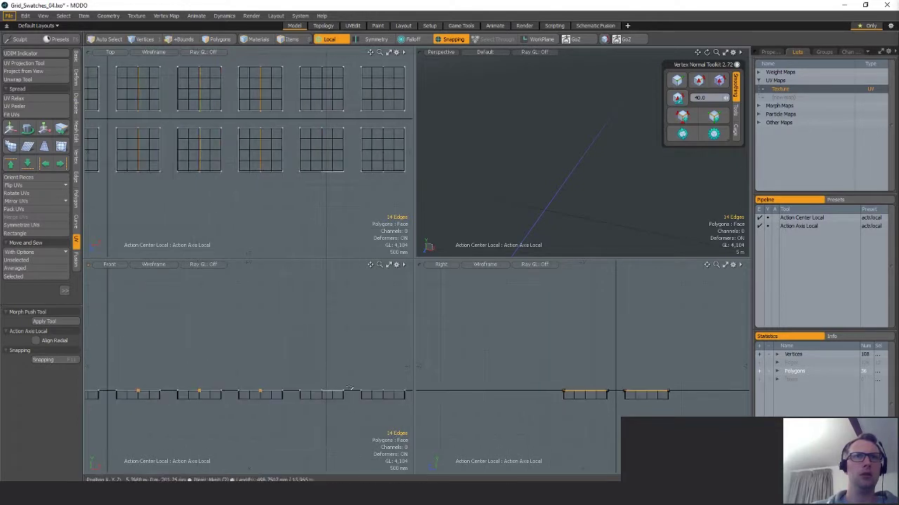
pyautogui.keyDown('shift'); pyautogui.moveTo(323, 372); pyautogui.dragTo(320, 414, button='right'); pyautogui.keyUp('shift')
pyautogui.keyDown('alt'); pyautogui.moveTo(330, 421); pyautogui.dragTo(277, 421); pyautogui.keyUp('alt')
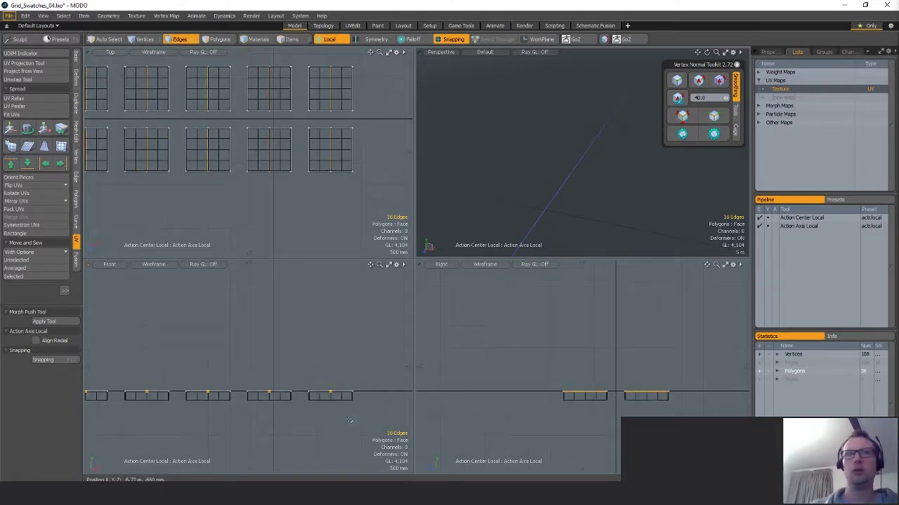
pyautogui.click(552, 239)
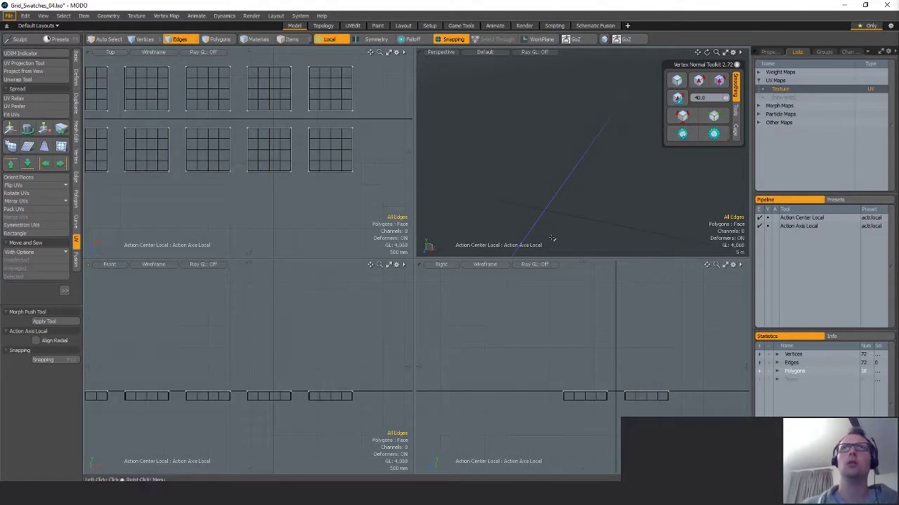
pyautogui.doubleClick(782, 89)
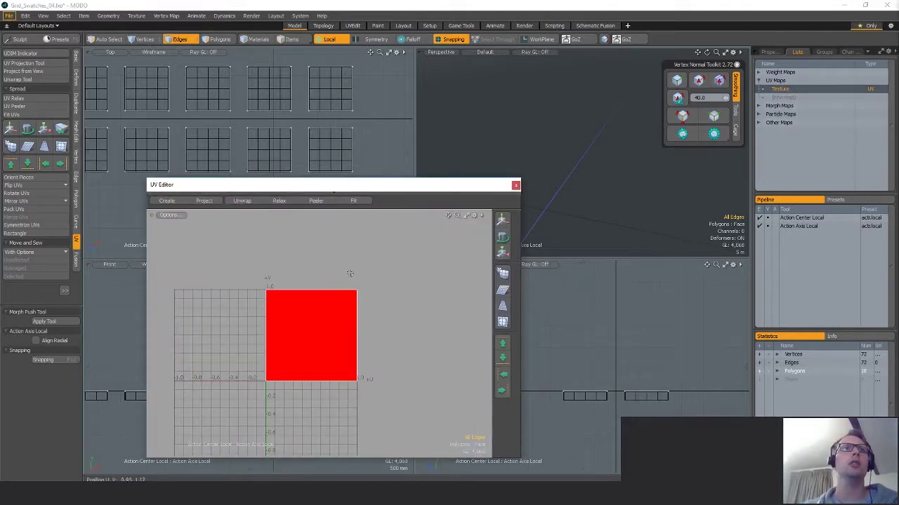
pyautogui.click(515, 185)
# Loop Slice all the single-polygon swatch planes in one direction with a count of 1 and uniform spacing, and check the UV map.
pyautogui.press('3')
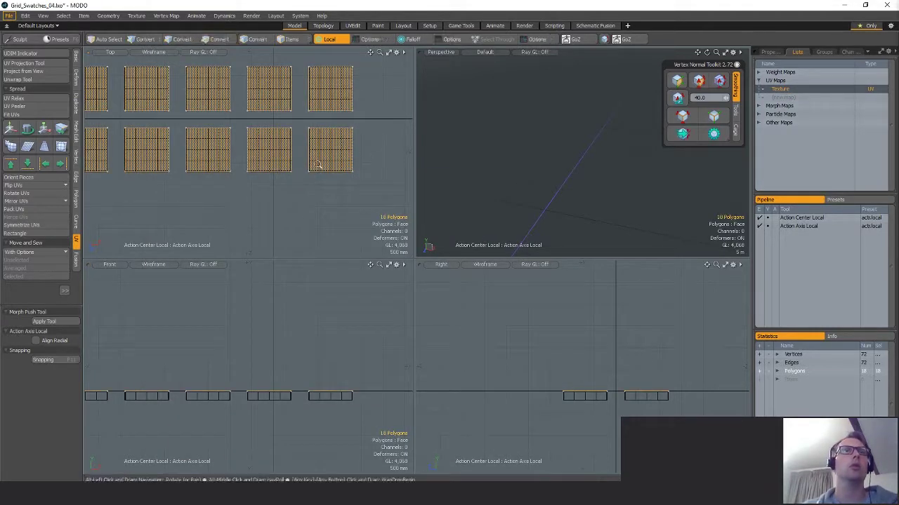
pyautogui.keyDown('ctrl'); pyautogui.keyDown('alt'); pyautogui.moveTo(314, 165); pyautogui.dragTo(377, 162); pyautogui.keyUp('alt'); pyautogui.keyUp('ctrl')
pyautogui.hotkey('alt', 'c')
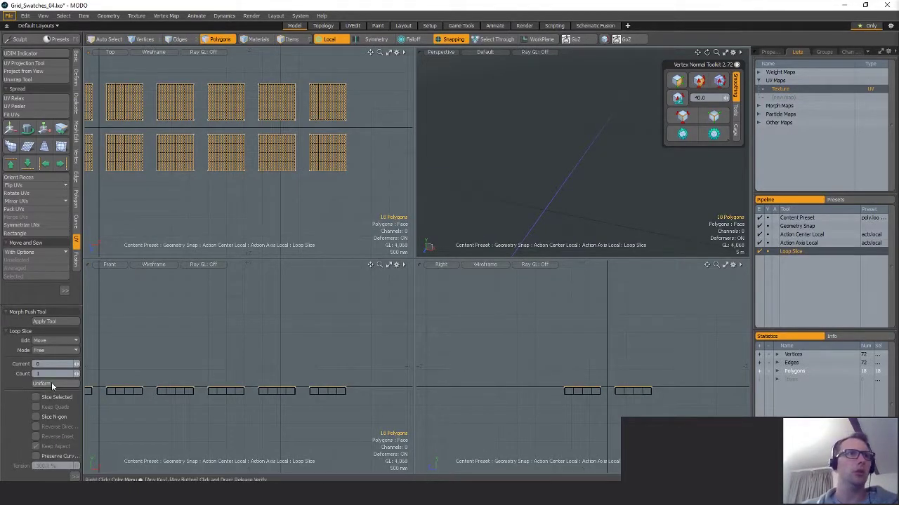
pyautogui.click(52, 384)
pyautogui.press('q')
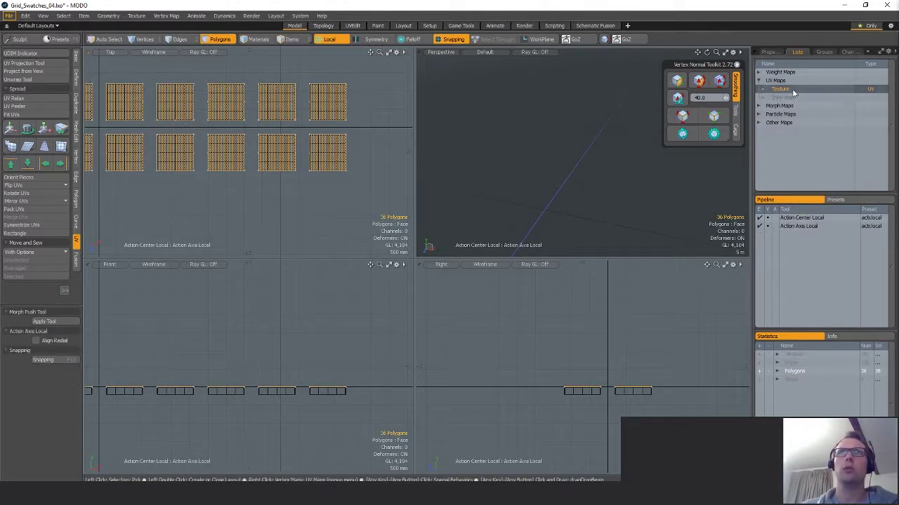
pyautogui.doubleClick(792, 90)
pyautogui.click(516, 186)
# Loop Slice the swatch planes a second time in the perpendicular direction to divide each plane into four polygons.
pyautogui.keyDown('alt'); pyautogui.keyDown('shift'); pyautogui.moveTo(281, 149); pyautogui.dragTo(345, 158); pyautogui.keyUp('shift'); pyautogui.keyUp('alt')
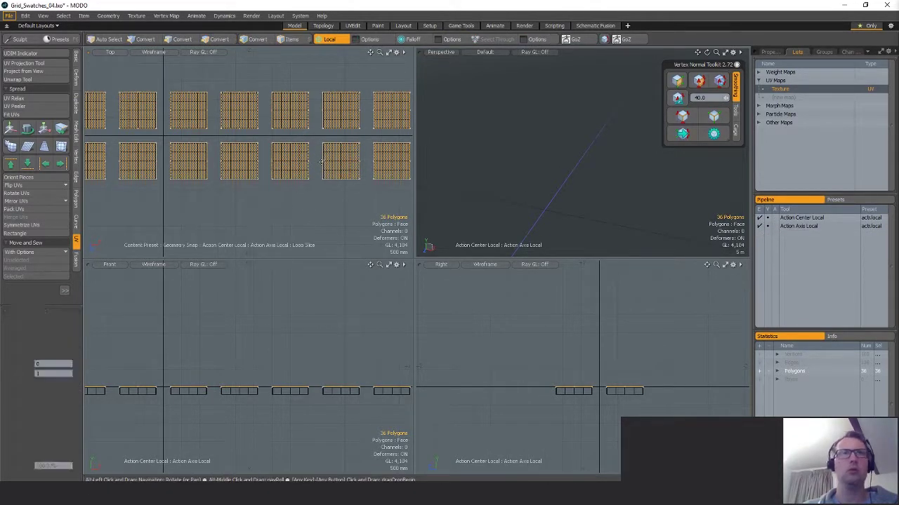
pyautogui.hotkey('alt', 'c')
pyautogui.click(360, 162)
pyautogui.scroll(5, 360, 162)
pyautogui.scroll(-3, 360, 168)
pyautogui.press('q')
pyautogui.click(360, 174)
pyautogui.moveTo(322, 162); pyautogui.dragTo(283, 197)
pyautogui.scroll(-5, 295, 209)
pyautogui.click(285, 213)
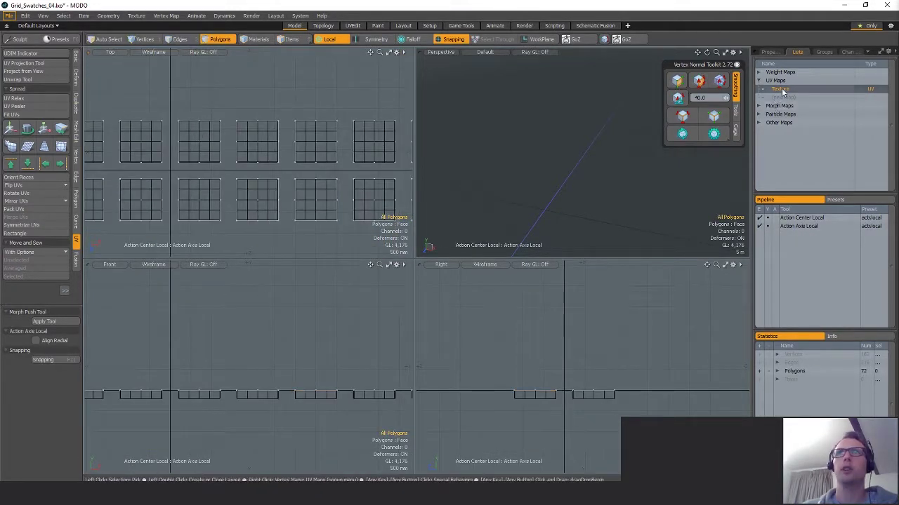
# Examine the UV layout of the re-sliced planes and their fit on the swatches in the perspective view.
pyautogui.doubleClick(782, 90)
pyautogui.moveTo(342, 314)
pyautogui.mouseDown()
pyautogui.moveTo(341, 339)
pyautogui.moveTo(316, 372)
pyautogui.mouseUp()
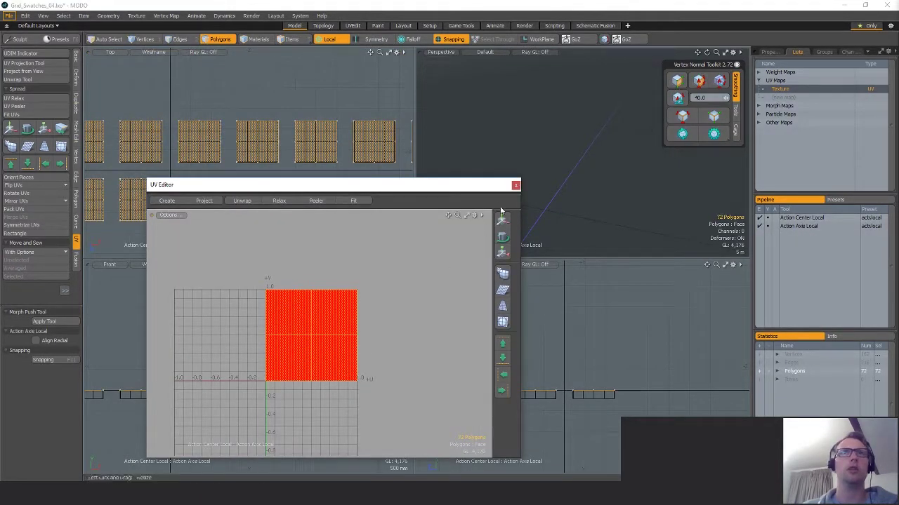
pyautogui.click(516, 187)
pyautogui.click(573, 203)
pyautogui.press('a')
pyautogui.keyDown('alt'); pyautogui.moveTo(572, 198); pyautogui.dragTo(680, 182); pyautogui.keyUp('alt')
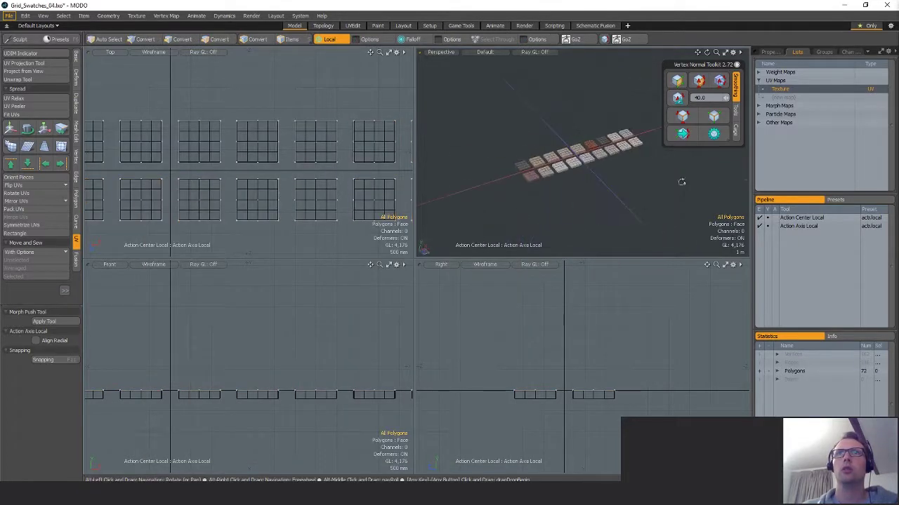
pyautogui.scroll(4, 570, 173)
pyautogui.keyDown('alt'); pyautogui.moveTo(622, 172); pyautogui.dragTo(574, 173); pyautogui.keyUp('alt')
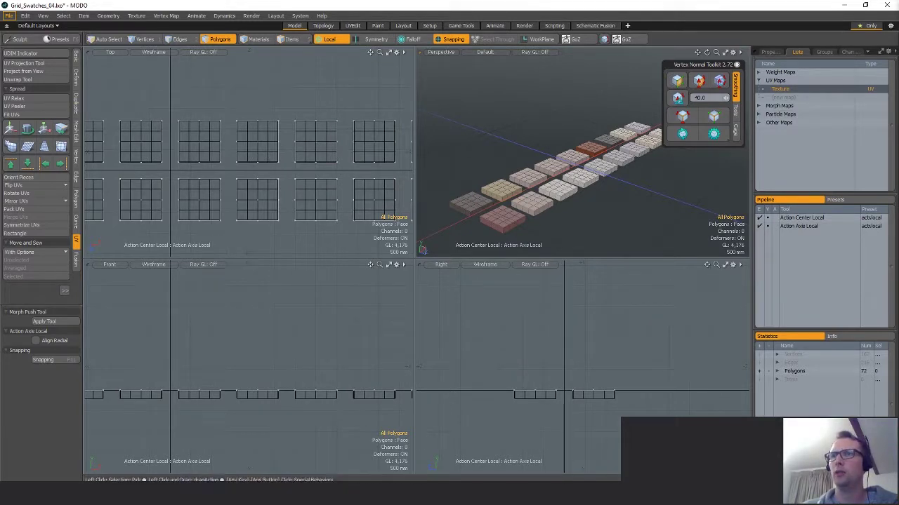
# Remove the thick swatch blocks from view so that only the flat swatch planes mesh is shown.
pyautogui.hotkey('ctrl', 'v')
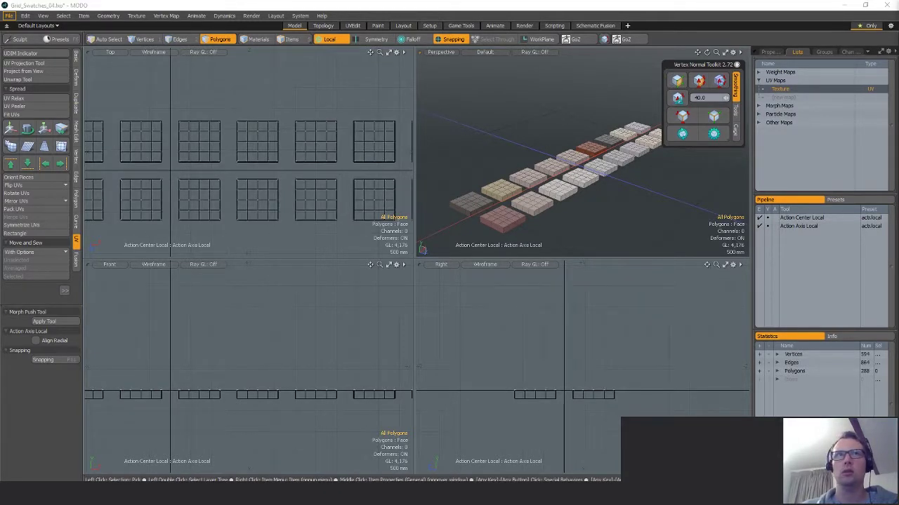
pyautogui.hotkey('ctrl', 'v')
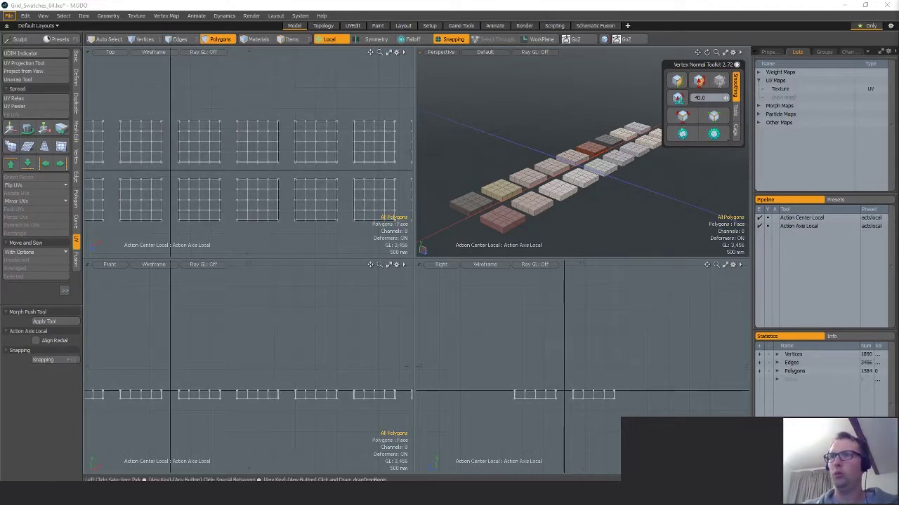
pyautogui.hotkey('ctrl', 'z')
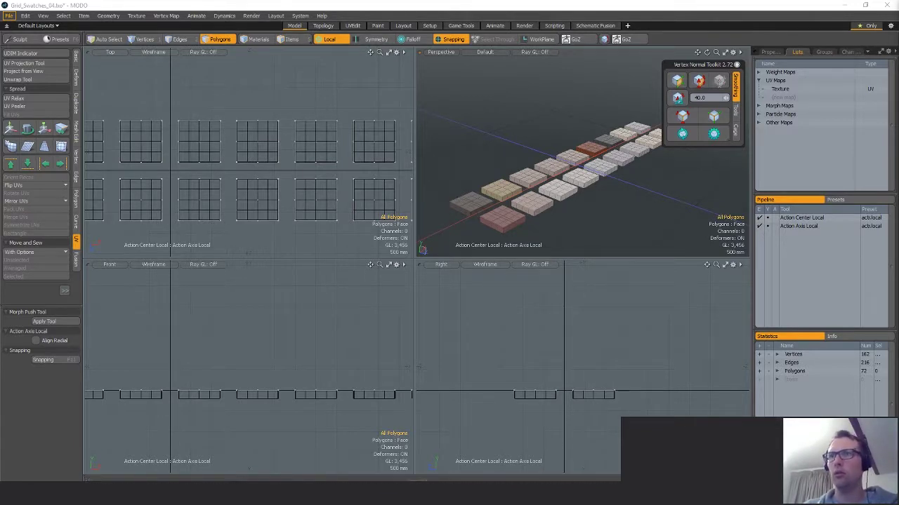
pyautogui.hotkey('ctrl', 'z')
pyautogui.keyDown('alt'); pyautogui.moveTo(622, 233); pyautogui.dragTo(582, 233); pyautogui.keyUp('alt')
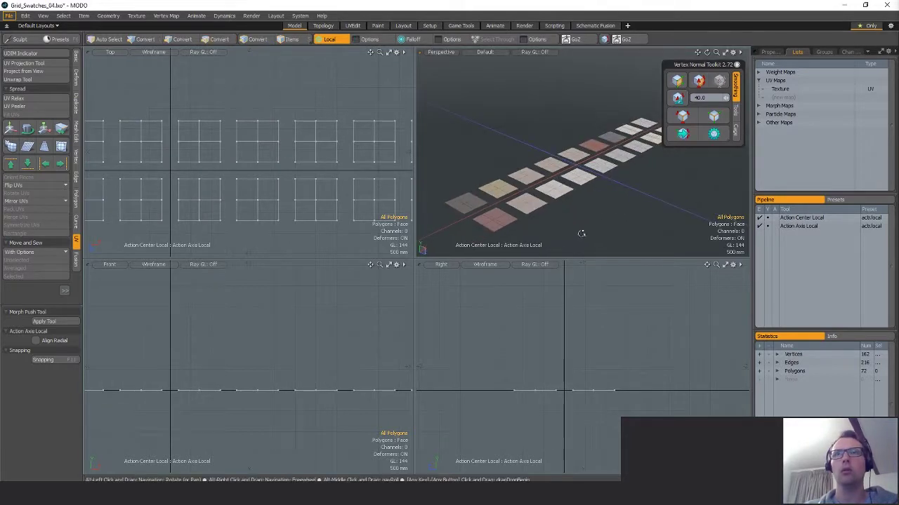
pyautogui.hotkey('ctrl', 'shift', 'z')
pyautogui.hotkey('ctrl', 'z')
pyautogui.hotkey('ctrl', 'shift', 'z')
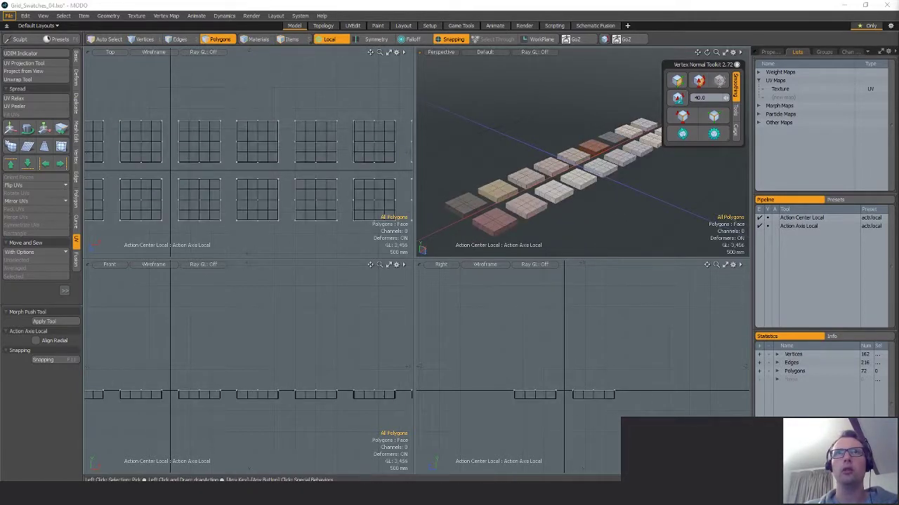
pyautogui.hotkey('ctrl', 'z')
pyautogui.keyDown('alt'); pyautogui.moveTo(610, 189); pyautogui.dragTo(615, 201); pyautogui.keyUp('alt')
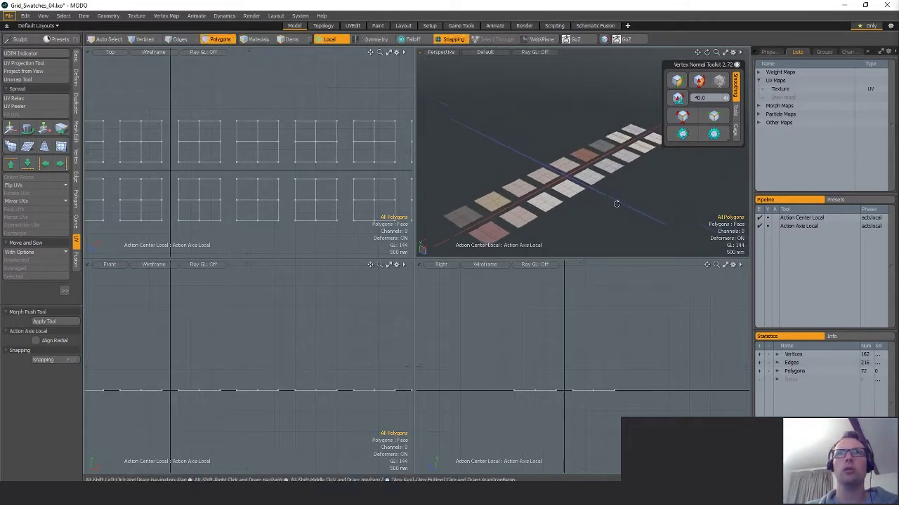
pyautogui.scroll(3, 616, 201)
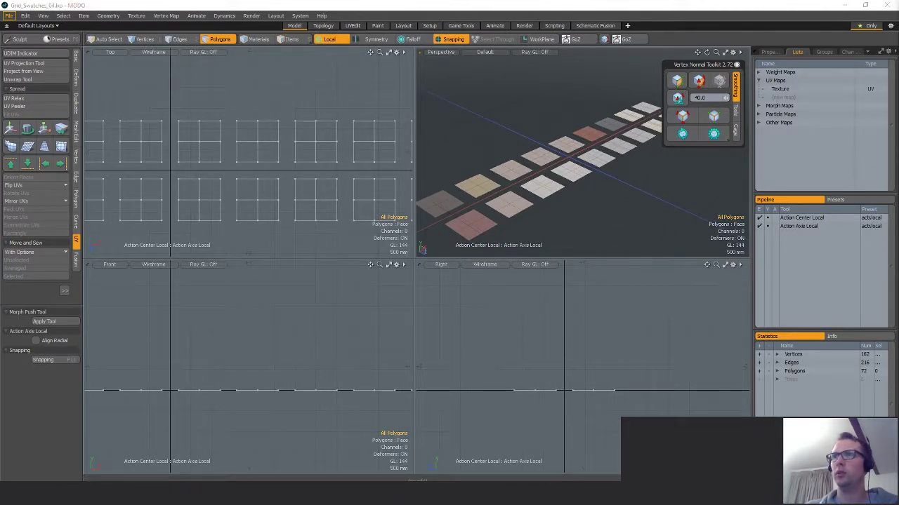
# Export the selected swatch planes mesh in Wavefront OBJ format as Grid_Swatches_Planes.
pyautogui.click(796, 331)
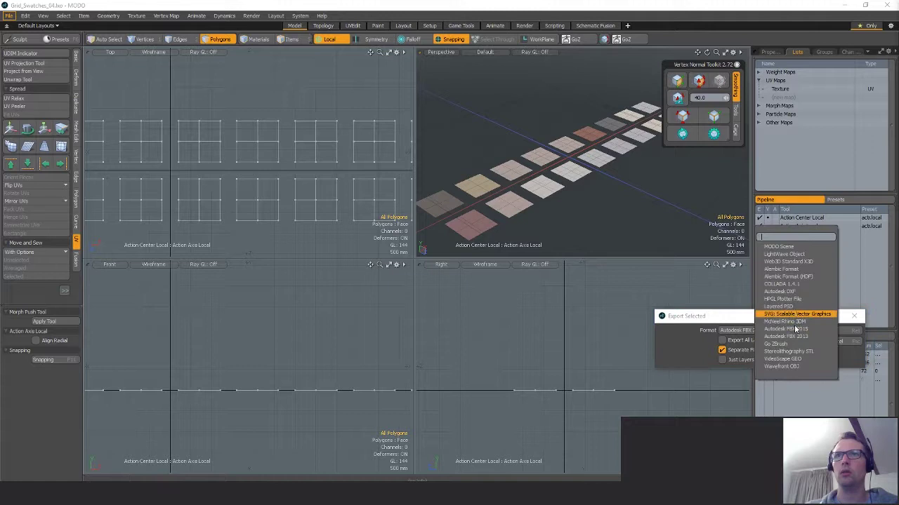
pyautogui.click(799, 368)
pyautogui.click(831, 331)
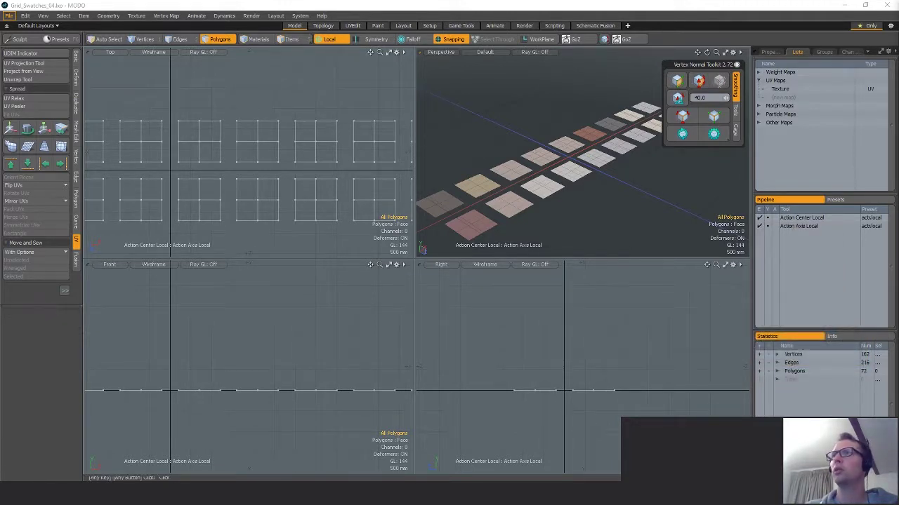
pyautogui.press('5')
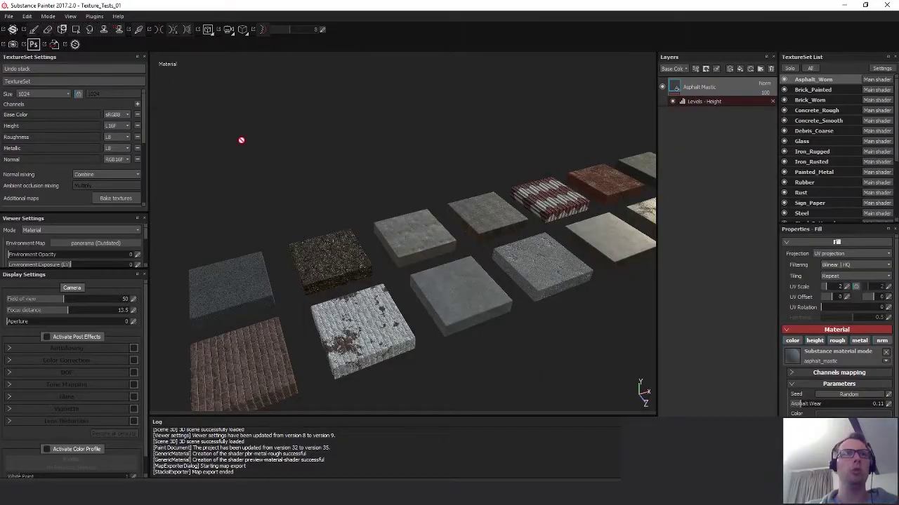
# Switch to Substance Painter and choose Grid_Swatches_Planes.obj from the Beyond_Human Objects folder as the mesh in the project configuration.
pyautogui.click(27, 16)
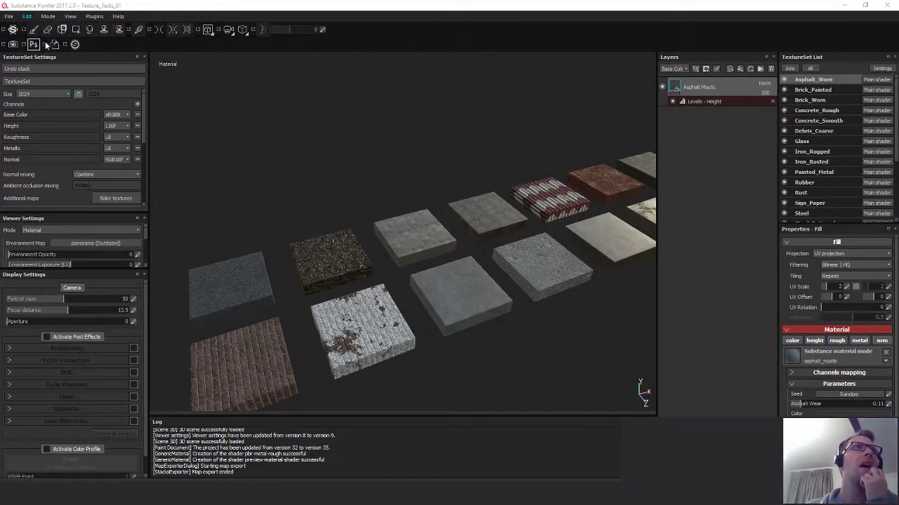
pyautogui.click(53, 43)
pyautogui.click(536, 218)
pyautogui.click(492, 345)
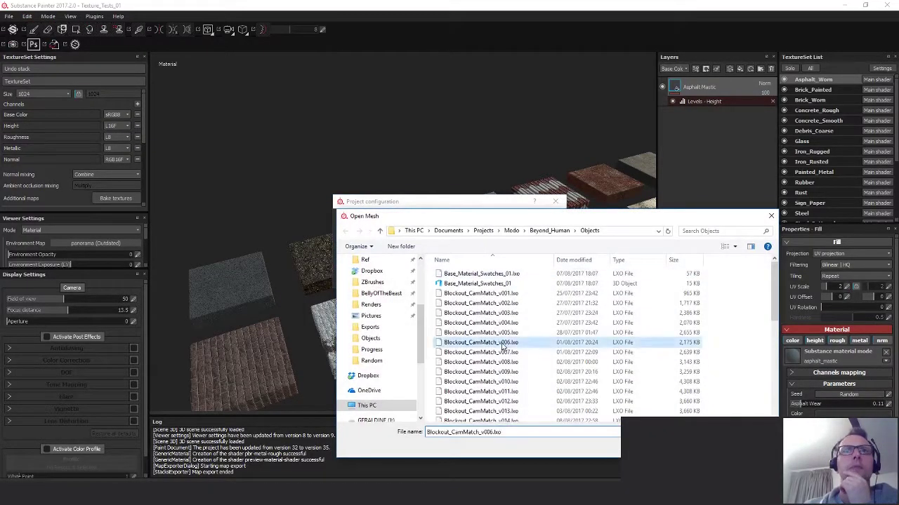
pyautogui.scroll(-8, 574, 358)
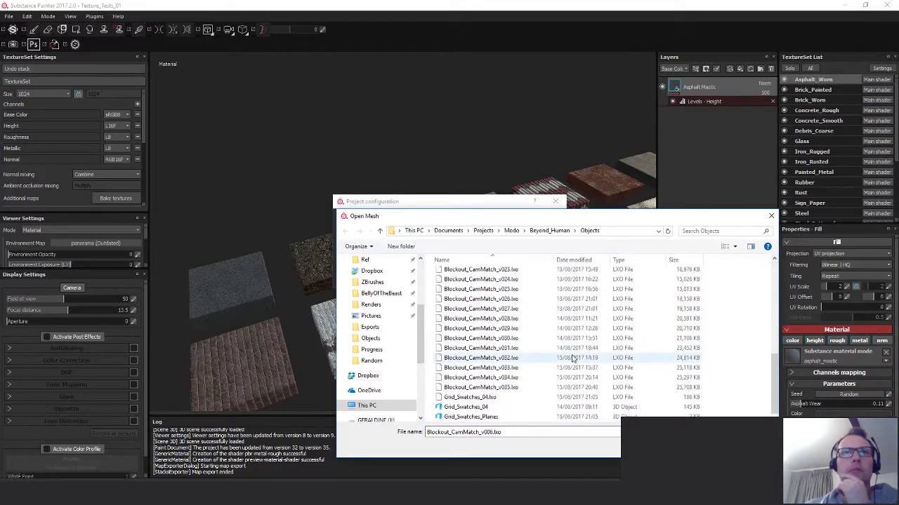
pyautogui.click(488, 417)
pyautogui.press('Return')
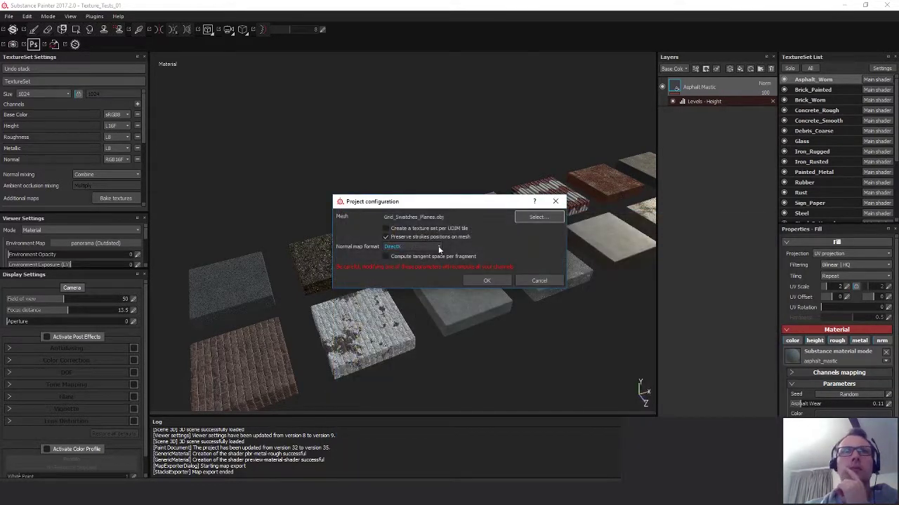
# Recheck the mesh file selection, apply the project configuration with Grid_Swatches_Planes.obj, and inspect the flat swatches.
pyautogui.click(535, 218)
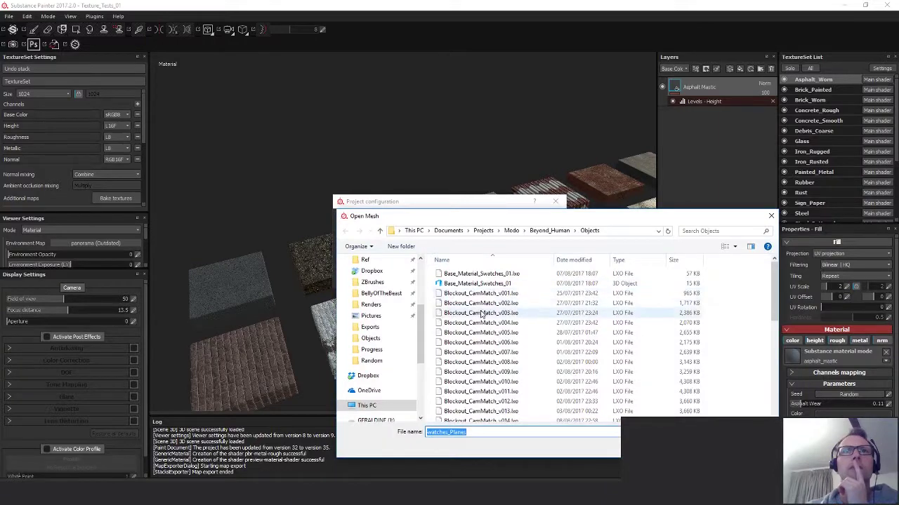
pyautogui.moveTo(549, 224); pyautogui.dragTo(540, 146)
pyautogui.click(691, 368)
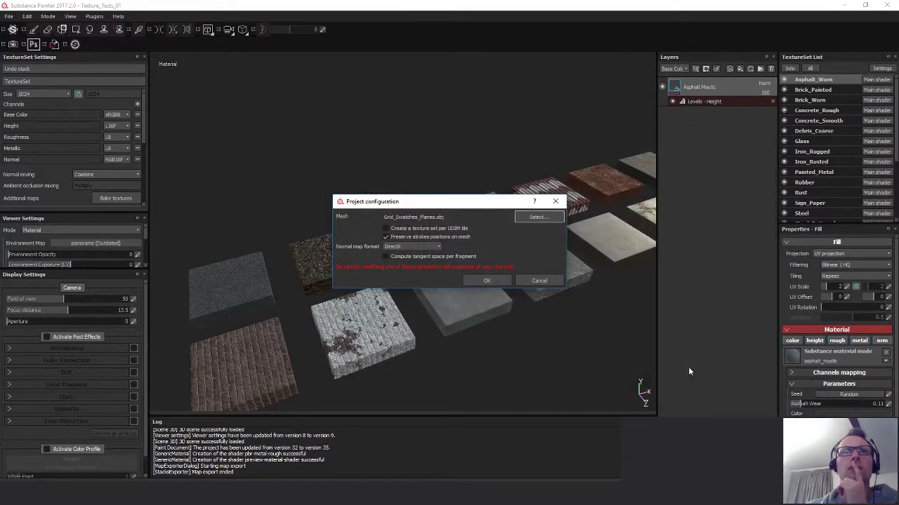
pyautogui.click(496, 280)
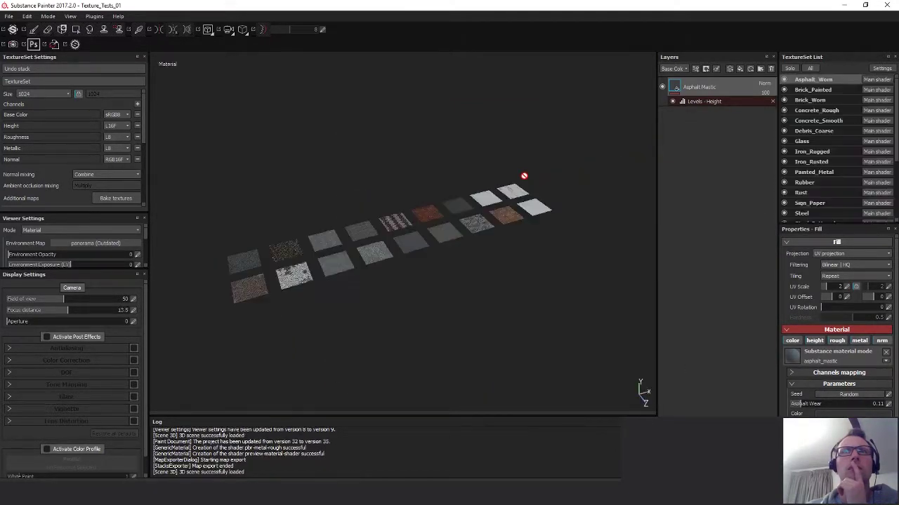
pyautogui.keyDown('alt'); pyautogui.moveTo(399, 251); pyautogui.dragTo(447, 273); pyautogui.keyUp('alt')
pyautogui.keyDown('alt'); pyautogui.moveTo(447, 273); pyautogui.dragTo(570, 255, button='right'); pyautogui.keyUp('alt')
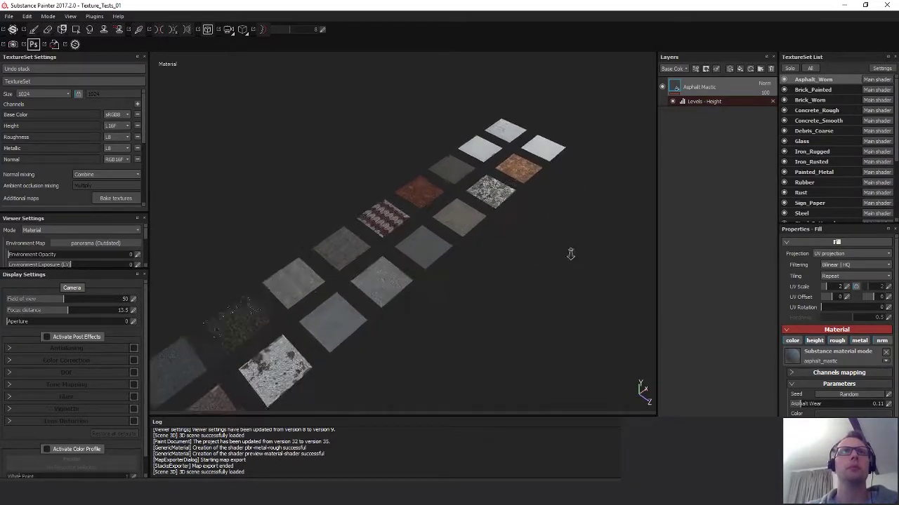
# Show the 3D and UV views side by side and check how the Asphalt_Worn swatch fills the UV space.
pyautogui.click(495, 255)
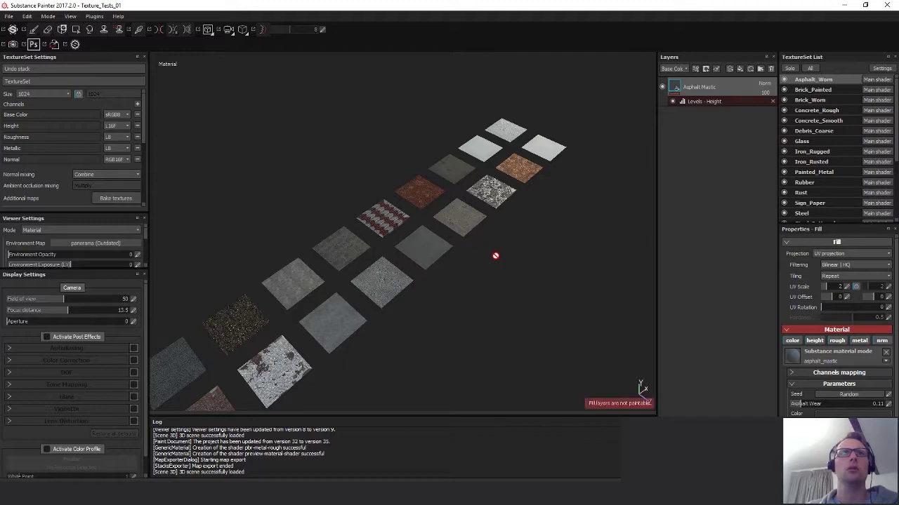
pyautogui.press('F3')
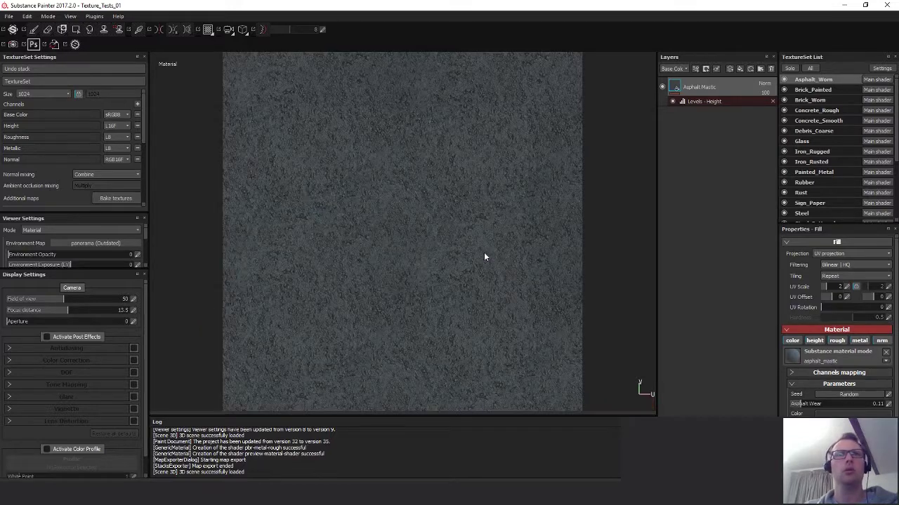
pyautogui.press('F2')
pyautogui.press('F1')
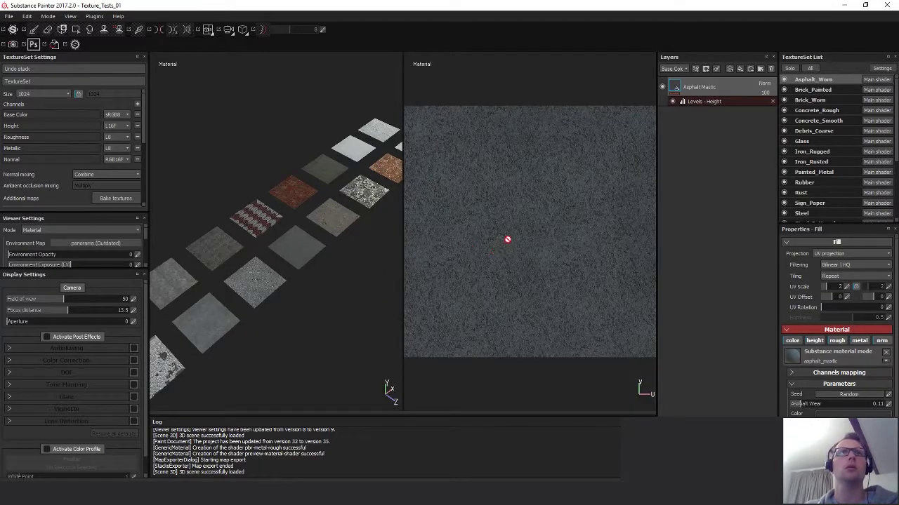
pyautogui.keyDown('alt'); pyautogui.moveTo(506, 240); pyautogui.dragTo(440, 244, button='right'); pyautogui.keyUp('alt')
pyautogui.moveTo(504, 247)
pyautogui.keyDown('alt'); pyautogui.mouseDown()
pyautogui.moveTo(516, 249)
pyautogui.moveTo(507, 248)
pyautogui.mouseUp(); pyautogui.keyUp('alt')
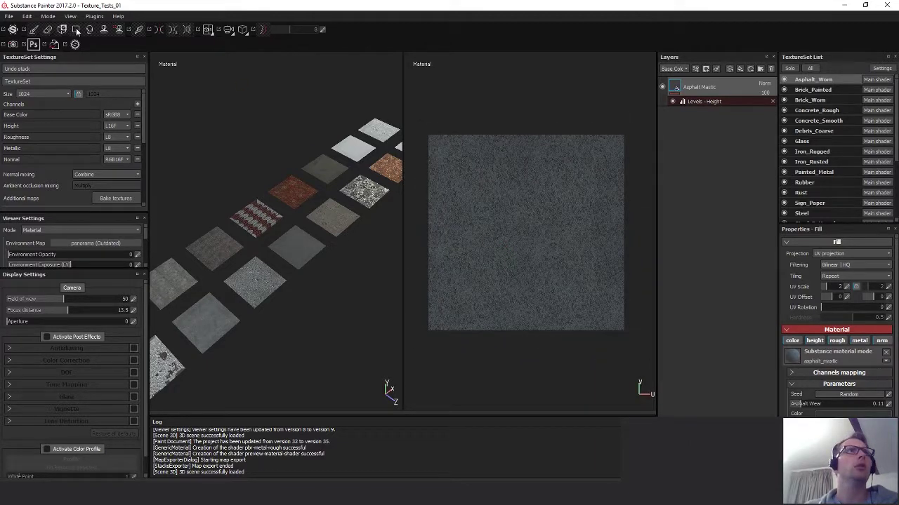
# Add a paint layer above Asphalt Mastic and activate Polygon Fill to examine the wireframe and corners of the brick swatches.
pyautogui.click(729, 71)
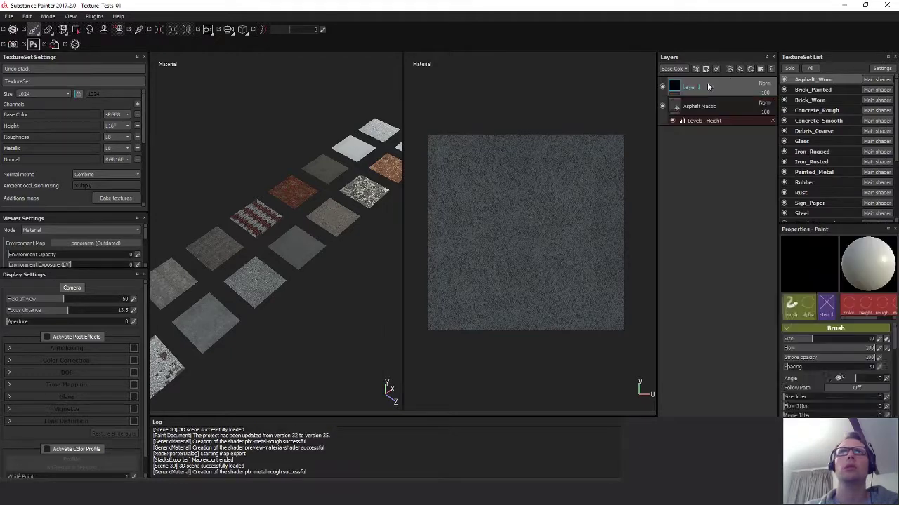
pyautogui.click(75, 30)
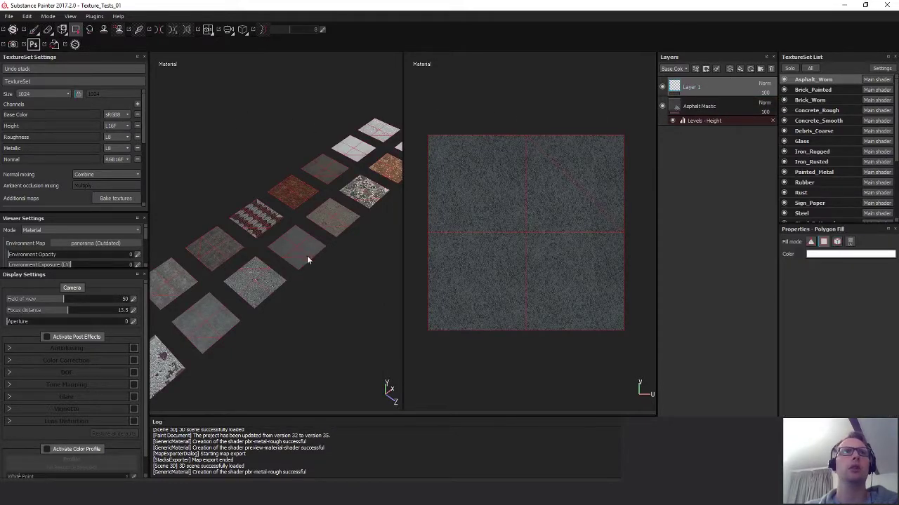
pyautogui.keyDown('alt'); pyautogui.moveTo(307, 259); pyautogui.dragTo(378, 196); pyautogui.keyUp('alt')
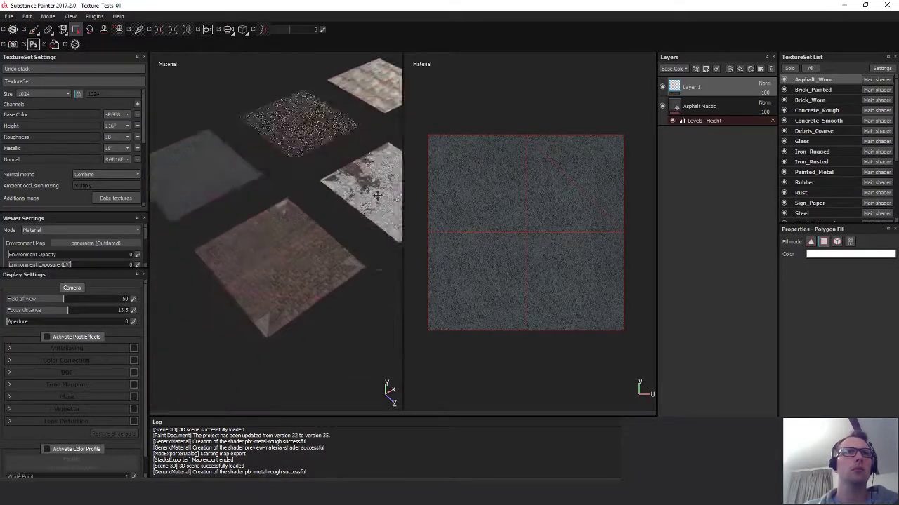
pyautogui.keyDown('alt'); pyautogui.moveTo(377, 196); pyautogui.dragTo(378, 193, button='middle'); pyautogui.keyUp('alt')
pyautogui.keyDown('alt'); pyautogui.moveTo(319, 228); pyautogui.dragTo(349, 223, button='right'); pyautogui.keyUp('alt')
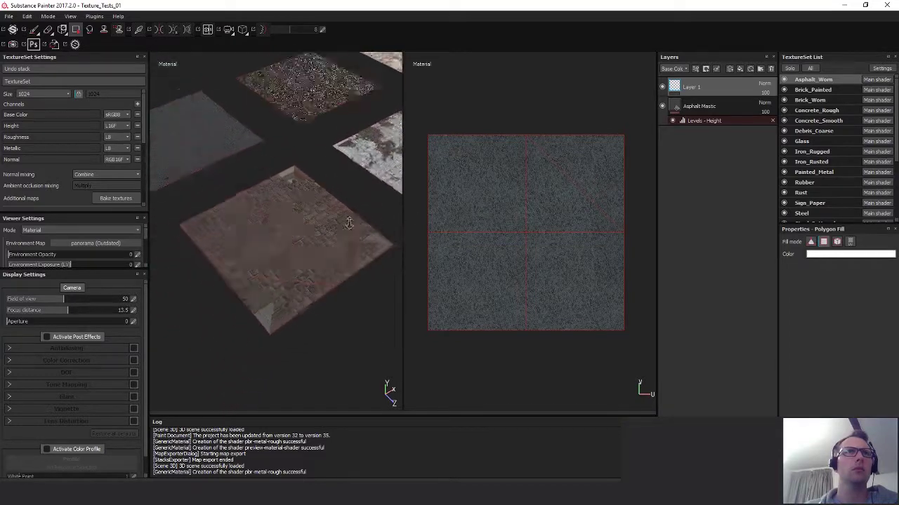
pyautogui.keyDown('alt'); pyautogui.moveTo(348, 223); pyautogui.dragTo(394, 292); pyautogui.keyUp('alt')
pyautogui.keyDown('alt'); pyautogui.moveTo(302, 245); pyautogui.dragTo(328, 257, button='right'); pyautogui.keyUp('alt')
pyautogui.keyDown('alt'); pyautogui.moveTo(327, 257); pyautogui.dragTo(236, 240); pyautogui.keyUp('alt')
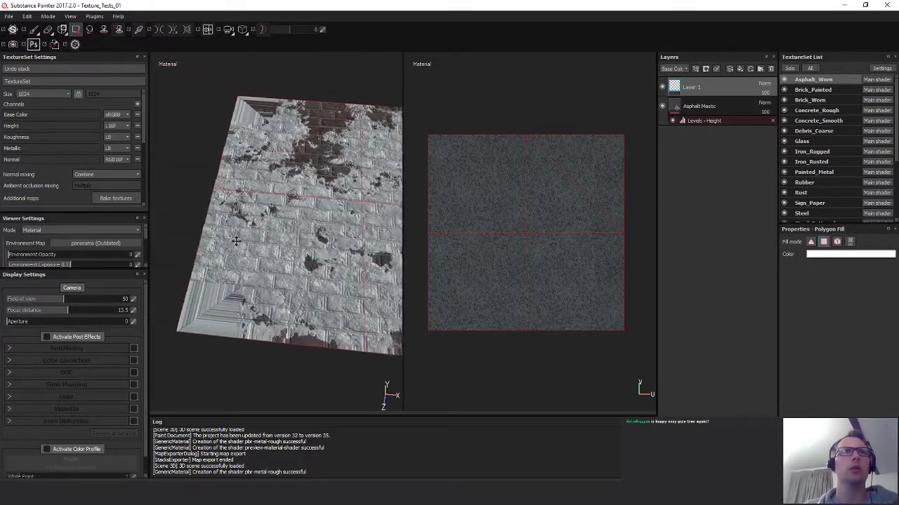
pyautogui.scroll(-5, 233, 236)
pyautogui.keyDown('alt'); pyautogui.moveTo(231, 231); pyautogui.dragTo(152, 274, button='middle'); pyautogui.keyUp('alt')
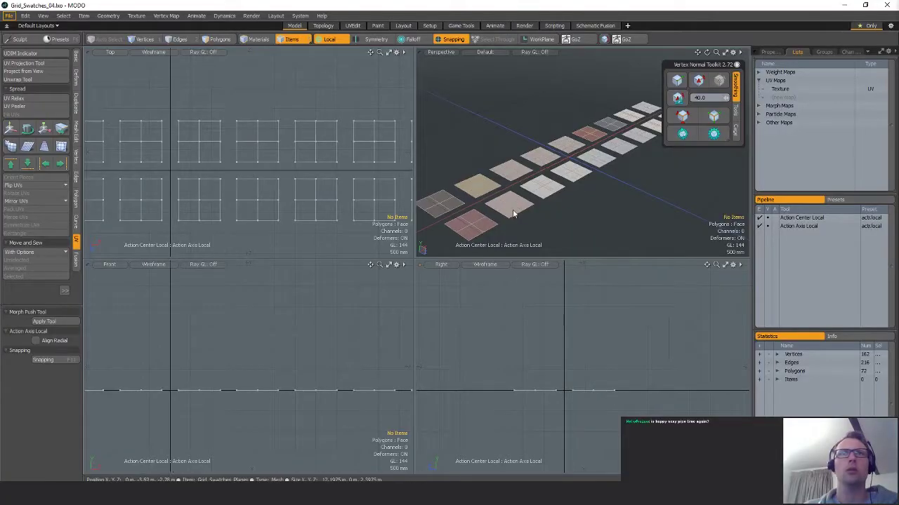
# Switch to MODO and run Mesh Cleanup on all polygons of the swatch planes with every cleanup option enabled.
pyautogui.keyDown('alt'); pyautogui.moveTo(510, 201); pyautogui.dragTo(562, 190); pyautogui.keyUp('alt')
pyautogui.click(561, 191)
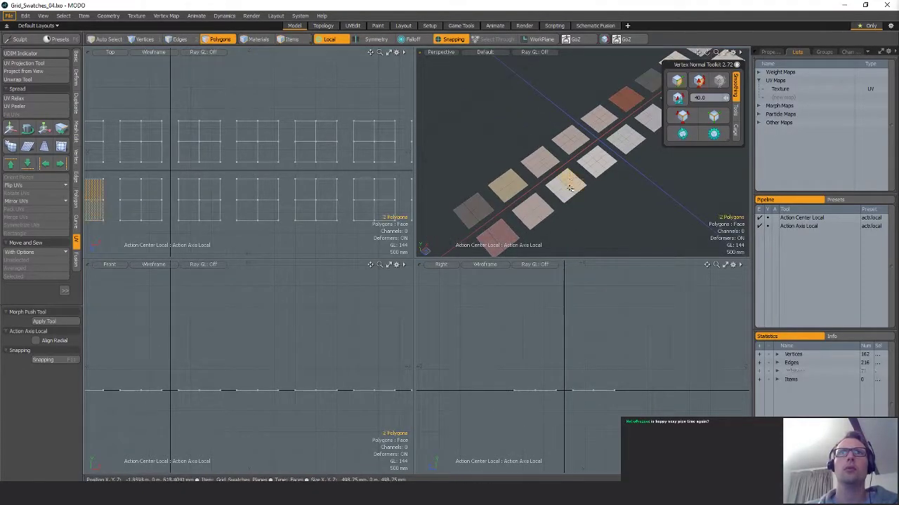
pyautogui.scroll(-3, 309, 203)
pyautogui.scroll(-2, 308, 203)
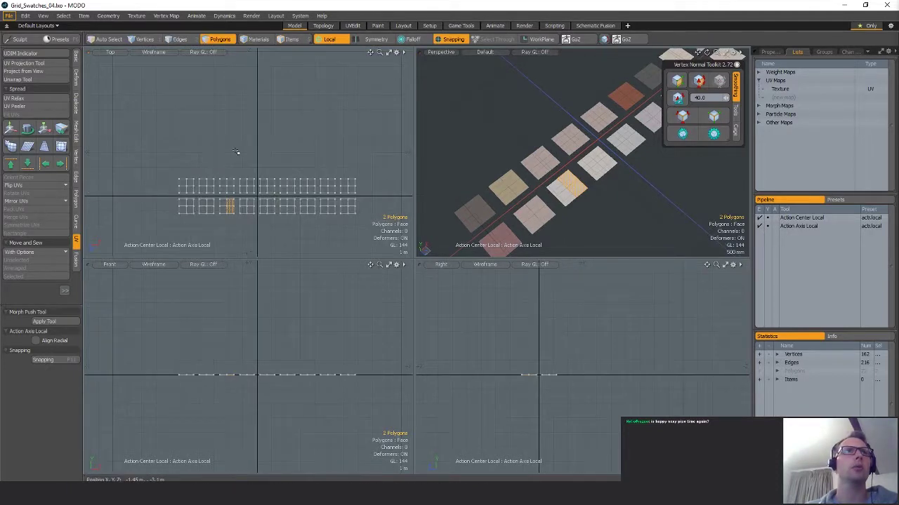
pyautogui.hotkey('ctrl', 'a')
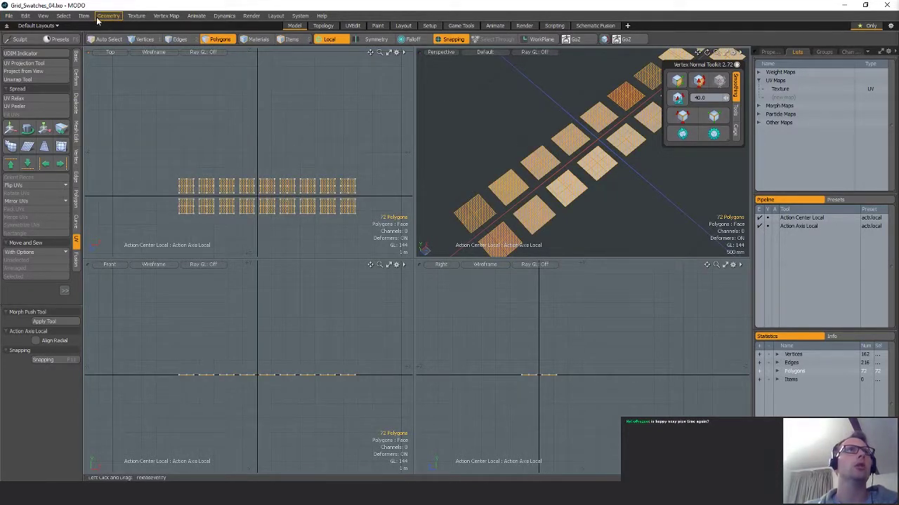
pyautogui.click(104, 16)
pyautogui.click(126, 120)
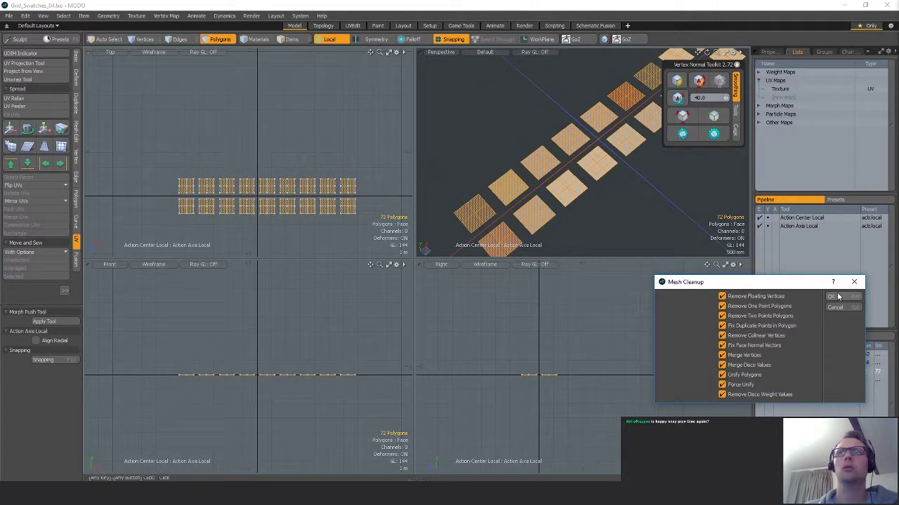
pyautogui.click(833, 296)
pyautogui.click(800, 339)
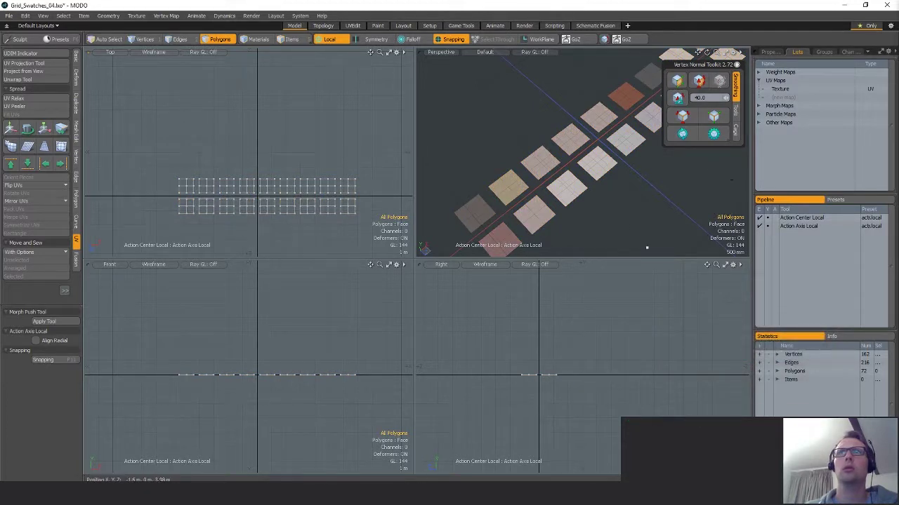
# Inspect the Texture UV map of the swatch planes by selecting the polygons in each quarter of the UV square.
pyautogui.keyDown('alt'); pyautogui.moveTo(628, 224); pyautogui.dragTo(564, 192); pyautogui.keyUp('alt')
pyautogui.scroll(5, 564, 193)
pyautogui.click(544, 199)
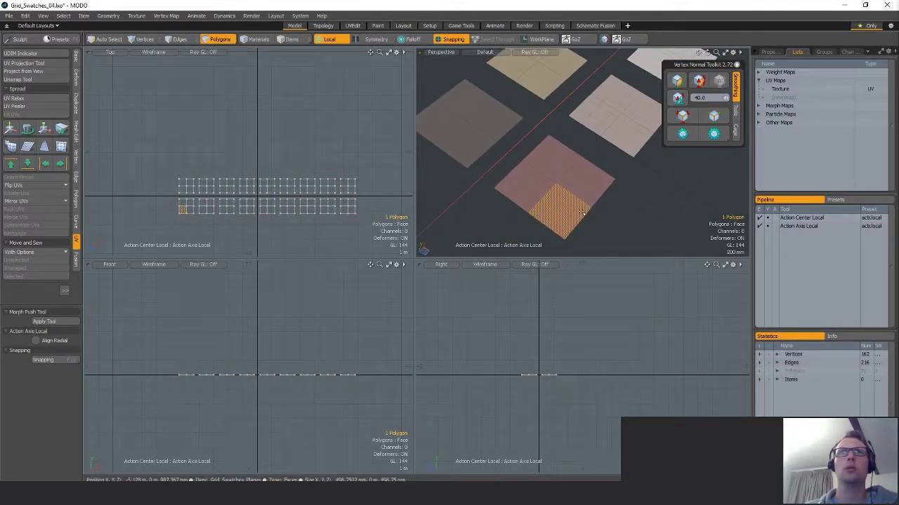
pyautogui.doubleClick(782, 88)
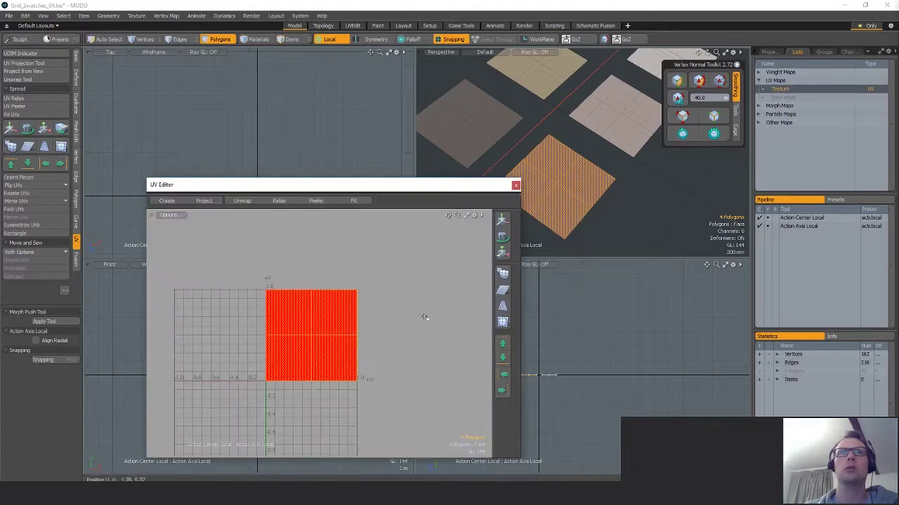
pyautogui.click(335, 325)
pyautogui.scroll(-5, 632, 169)
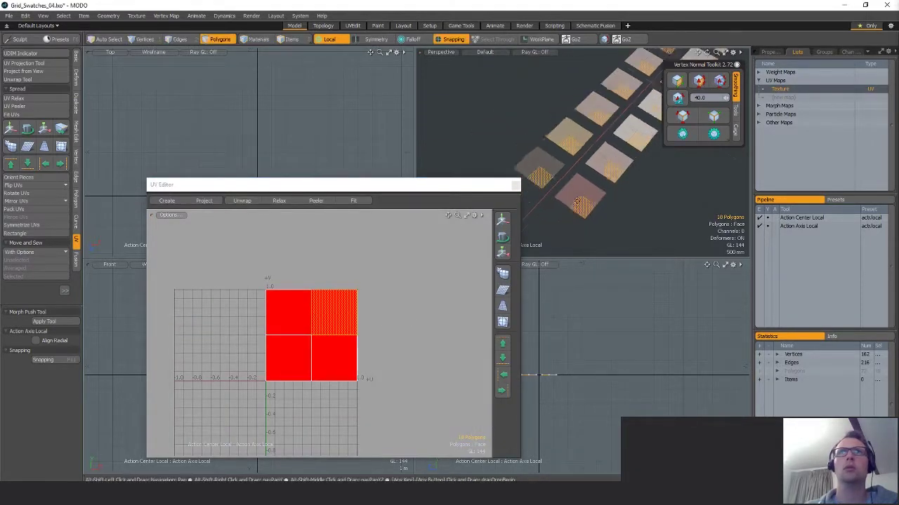
pyautogui.keyDown('alt'); pyautogui.moveTo(632, 169); pyautogui.dragTo(630, 150); pyautogui.keyUp('alt')
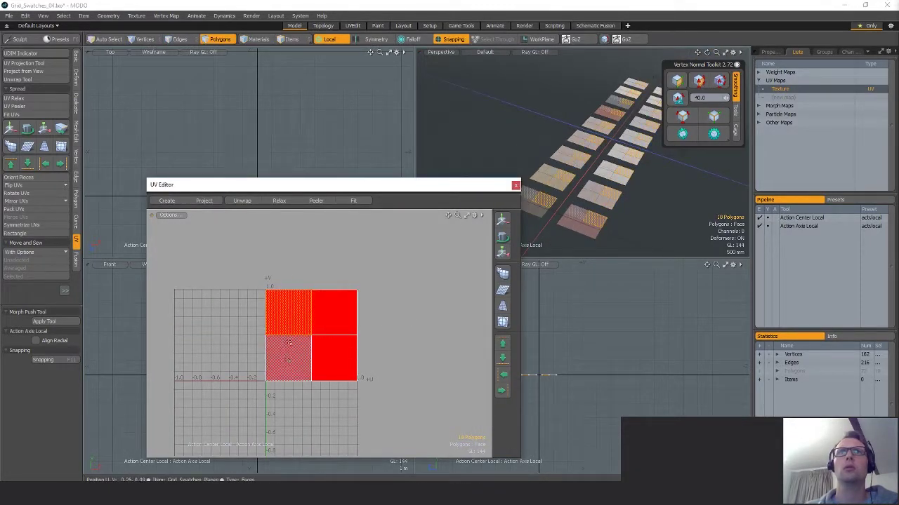
pyautogui.click(344, 362)
# Check the vertices of one swatch and of the whole planes mesh against their positions in the UV map.
pyautogui.press('1')
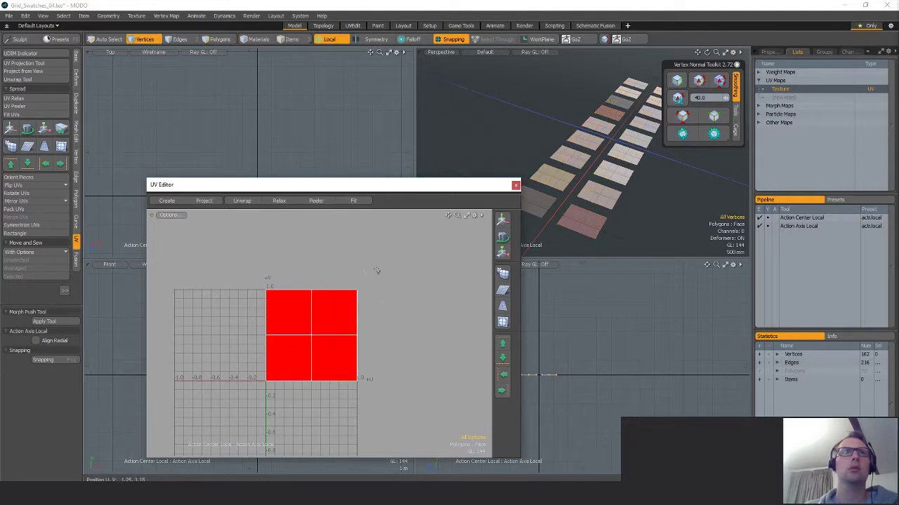
pyautogui.doubleClick(603, 223)
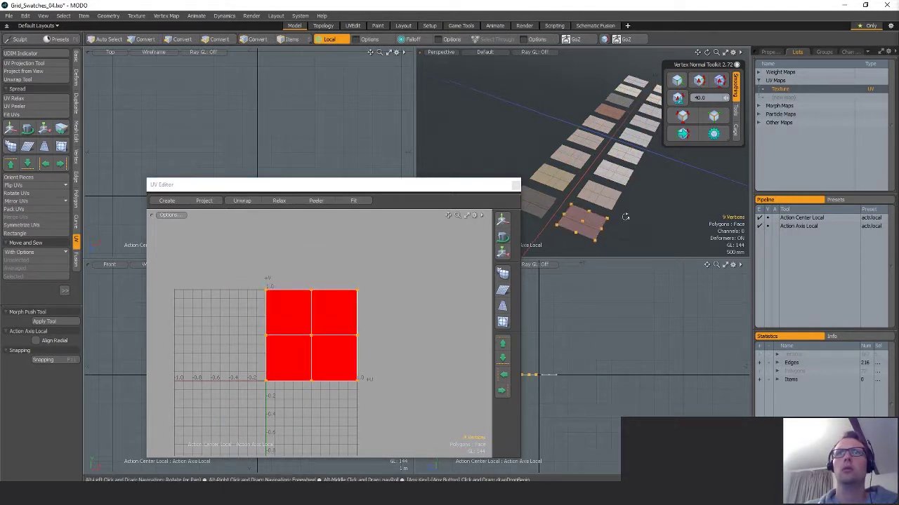
pyautogui.moveTo(603, 223)
pyautogui.keyDown('alt'); pyautogui.mouseDown()
pyautogui.moveTo(615, 219)
pyautogui.moveTo(612, 234)
pyautogui.moveTo(617, 223)
pyautogui.mouseUp(); pyautogui.keyUp('alt')
pyautogui.scroll(-2, 616, 218)
pyautogui.click(617, 222)
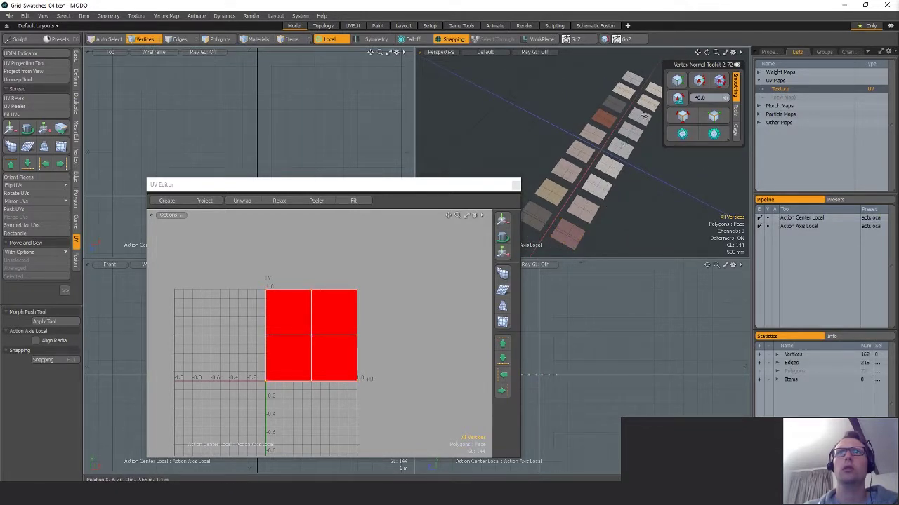
pyautogui.keyDown('alt'); pyautogui.moveTo(638, 189); pyautogui.dragTo(634, 224); pyautogui.keyUp('alt')
pyautogui.moveTo(597, 344); pyautogui.dragTo(601, 348, button='right')
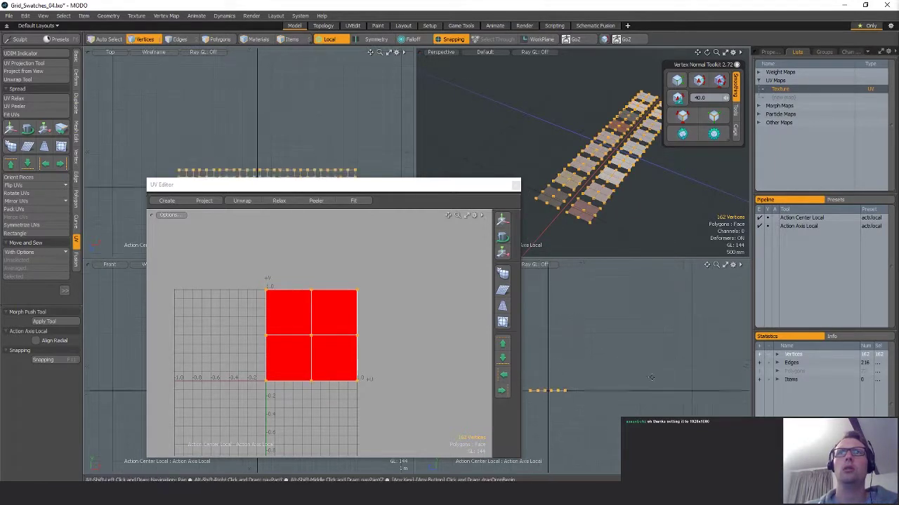
pyautogui.keyDown('alt'); pyautogui.moveTo(618, 188); pyautogui.dragTo(628, 218); pyautogui.keyUp('alt')
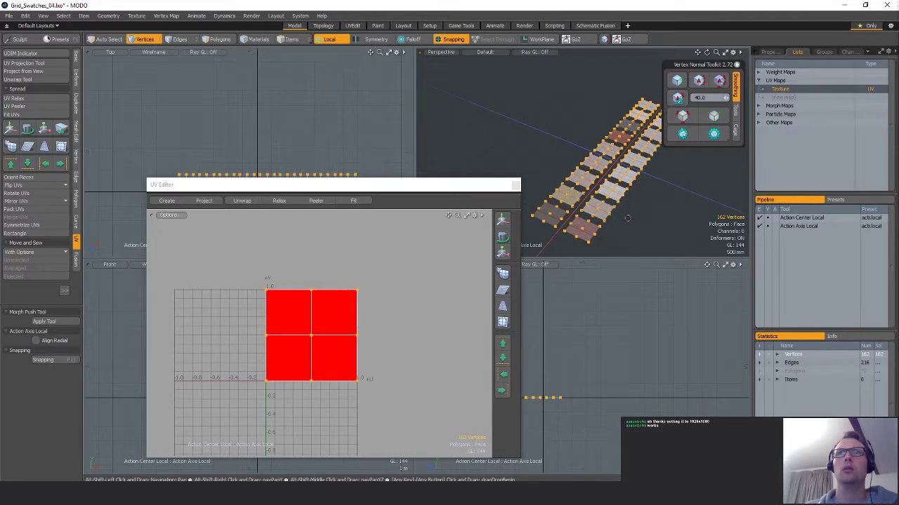
pyautogui.click(632, 221)
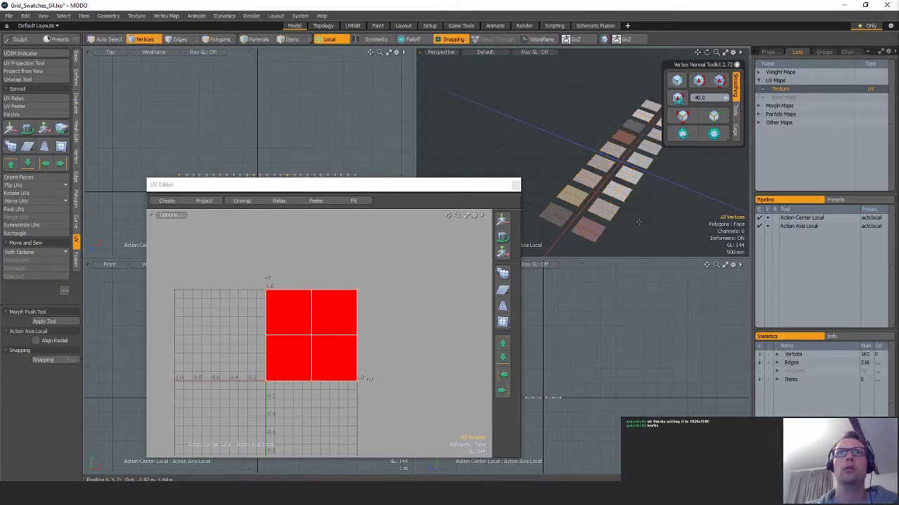
pyautogui.scroll(4, 618, 226)
pyautogui.scroll(-3, 610, 226)
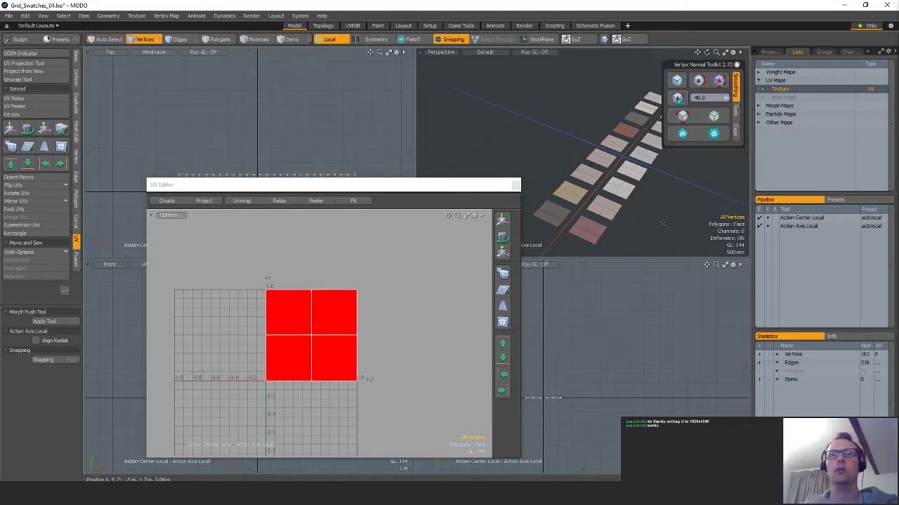
# Select all swatch polygons through the UV layout and triangulate them.
pyautogui.press('3')
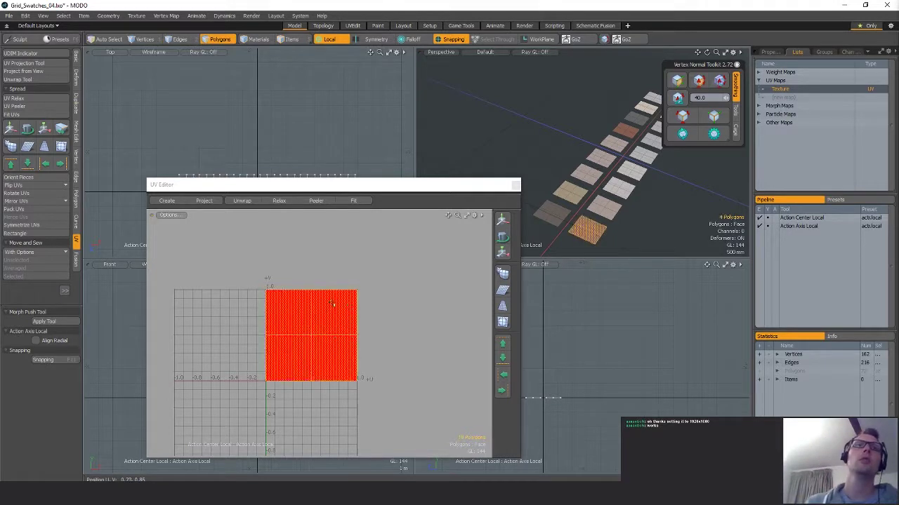
pyautogui.click(331, 303)
pyautogui.doubleClick(286, 330)
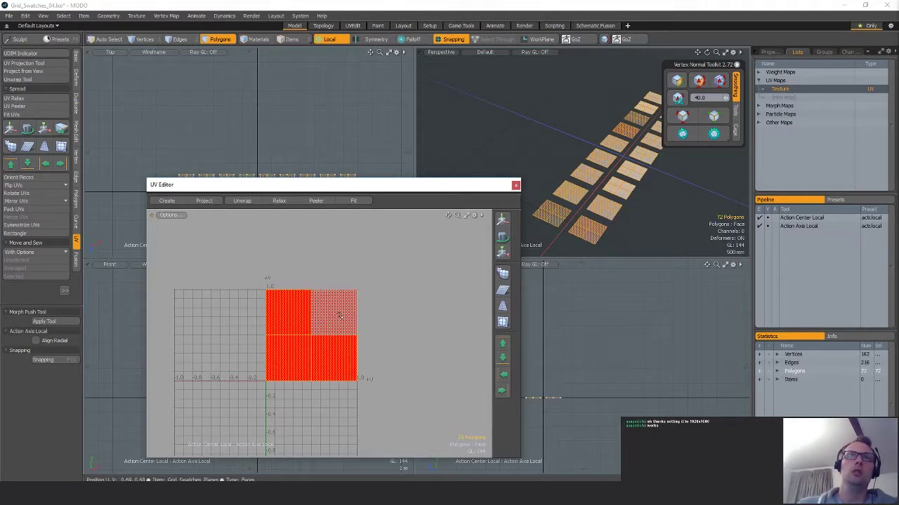
pyautogui.scroll(5, 637, 207)
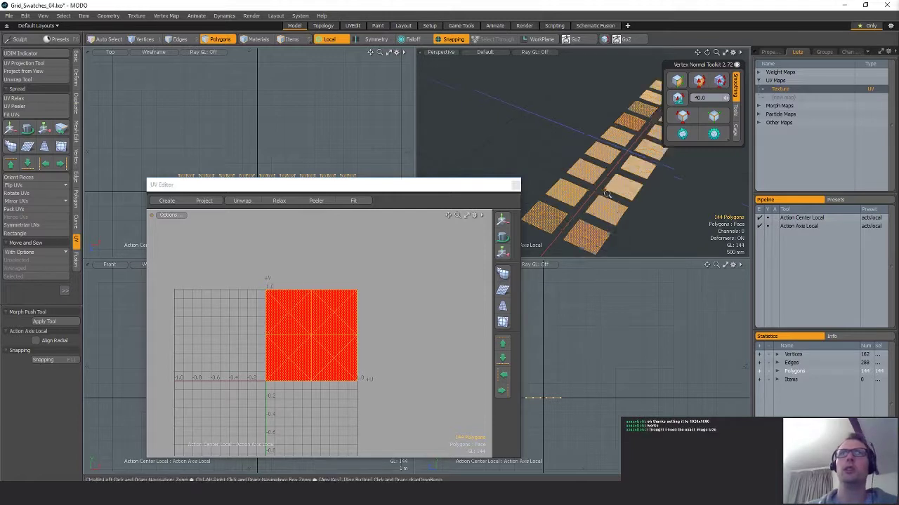
pyautogui.scroll(-3, 637, 208)
pyautogui.click(638, 210)
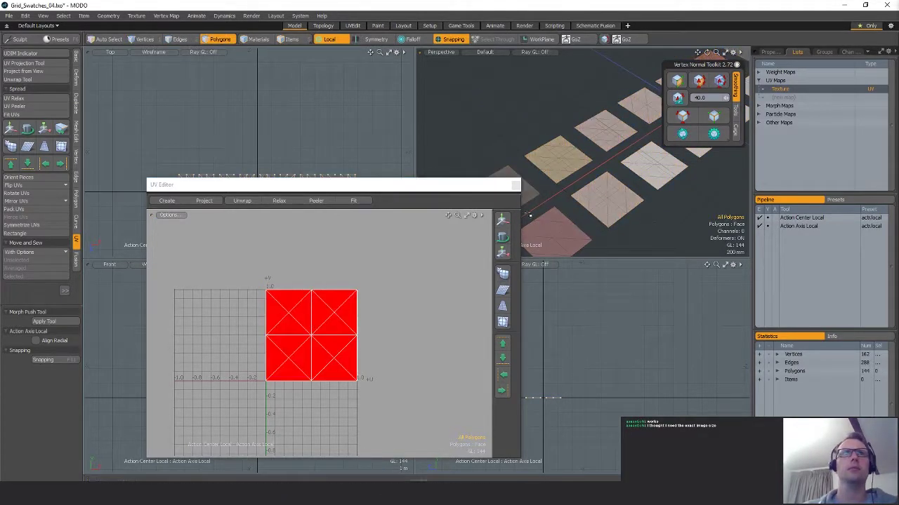
# Check the triangulated swatches in the viewport and reopen their Texture UV map to examine the layout.
pyautogui.keyDown('alt'); pyautogui.keyDown('shift'); pyautogui.moveTo(619, 202); pyautogui.dragTo(618, 169); pyautogui.keyUp('shift'); pyautogui.keyUp('alt')
pyautogui.click(516, 185)
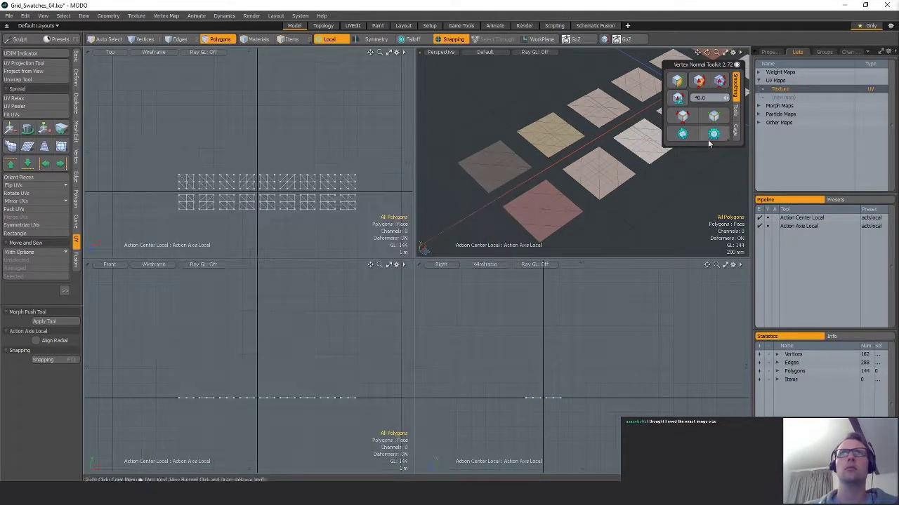
pyautogui.doubleClick(782, 90)
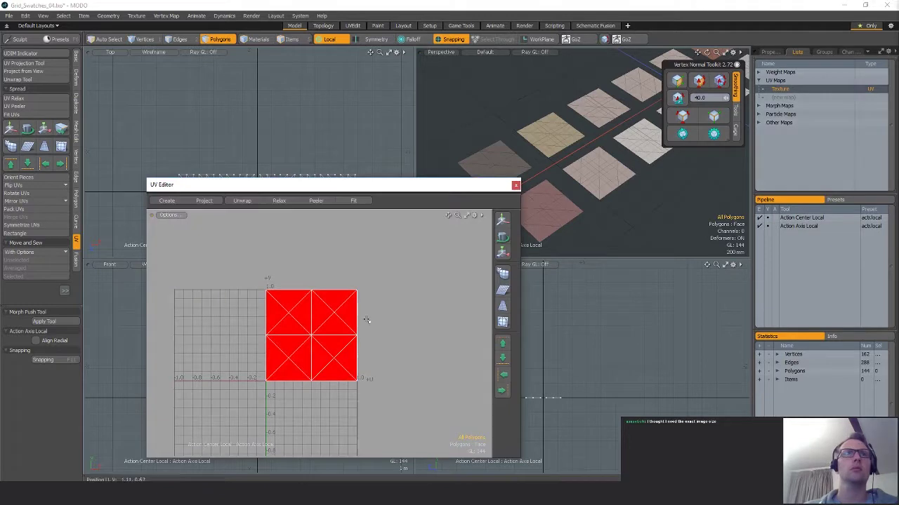
pyautogui.click(516, 186)
# Export the triangulated swatch planes mesh in Wavefront OBJ format and return to item selection.
pyautogui.keyDown('alt'); pyautogui.moveTo(580, 191); pyautogui.dragTo(531, 205); pyautogui.keyUp('alt')
pyautogui.scroll(-3, 557, 211)
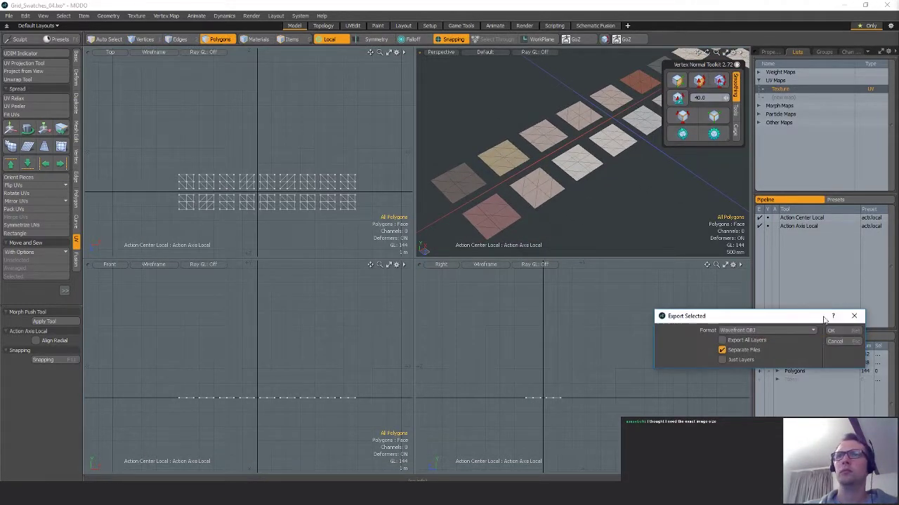
pyautogui.click(839, 333)
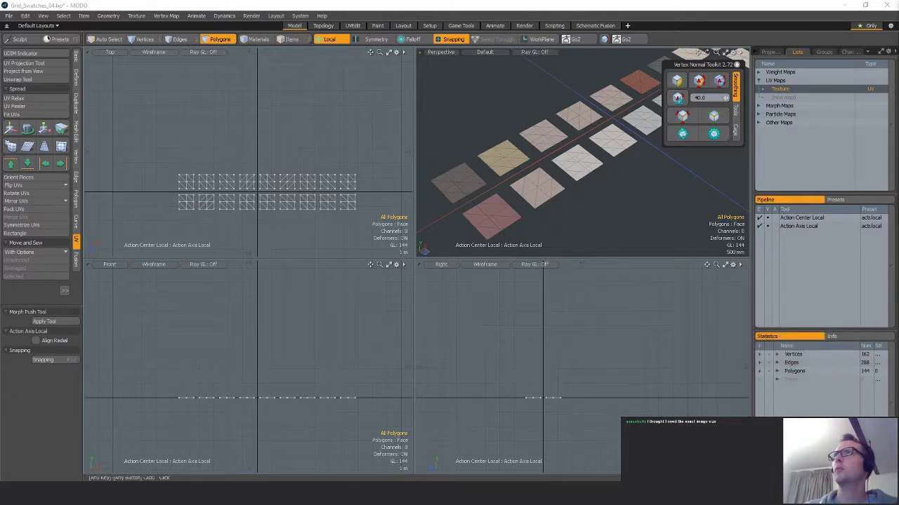
pyautogui.press('5')
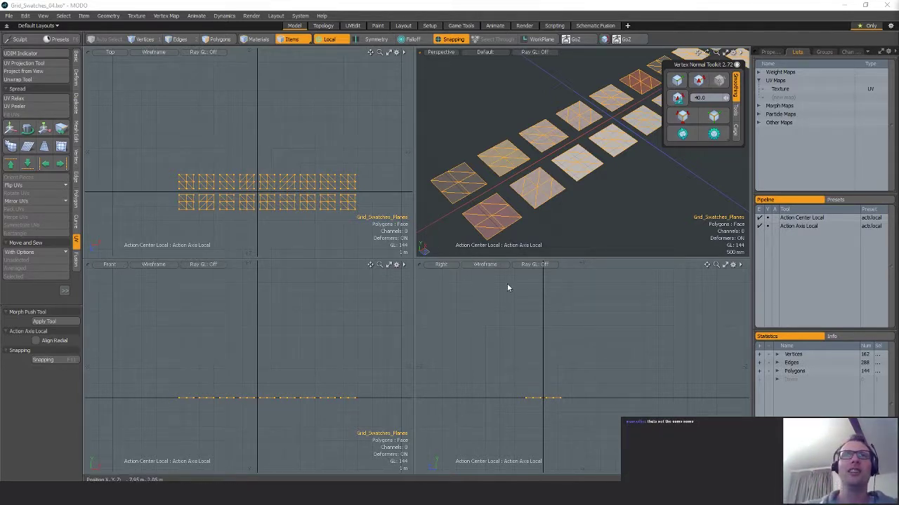
# Deselect the swatch planes mesh and return to polygon selection with no tool active.
pyautogui.click(555, 239)
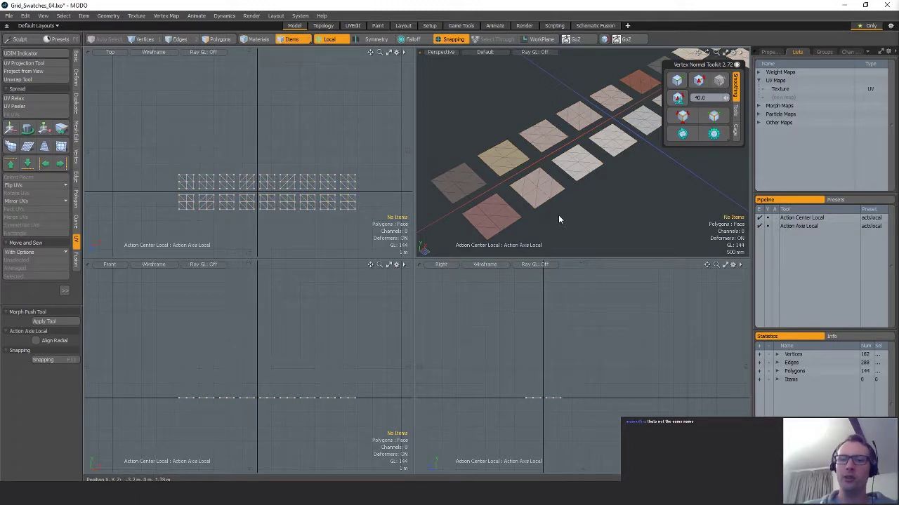
pyautogui.press('3')
pyautogui.keyDown('alt'); pyautogui.keyDown('shift'); pyautogui.moveTo(572, 235); pyautogui.dragTo(577, 238); pyautogui.keyUp('shift'); pyautogui.keyUp('alt')
pyautogui.press('q')
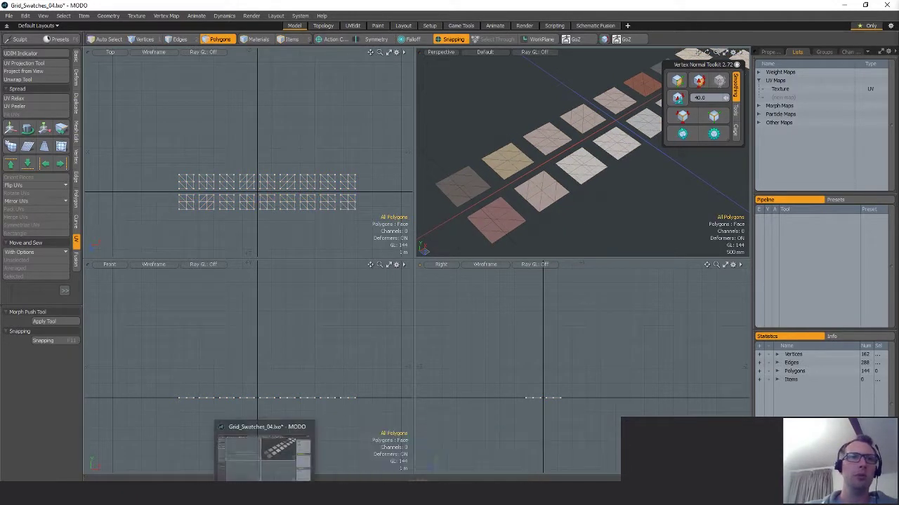
# Switch to Substance Painter and reload Grid_Swatches_Planes.obj as the project mesh, keeping stroke positions preserved and the DirectX normal format.
pyautogui.moveTo(293, 493)
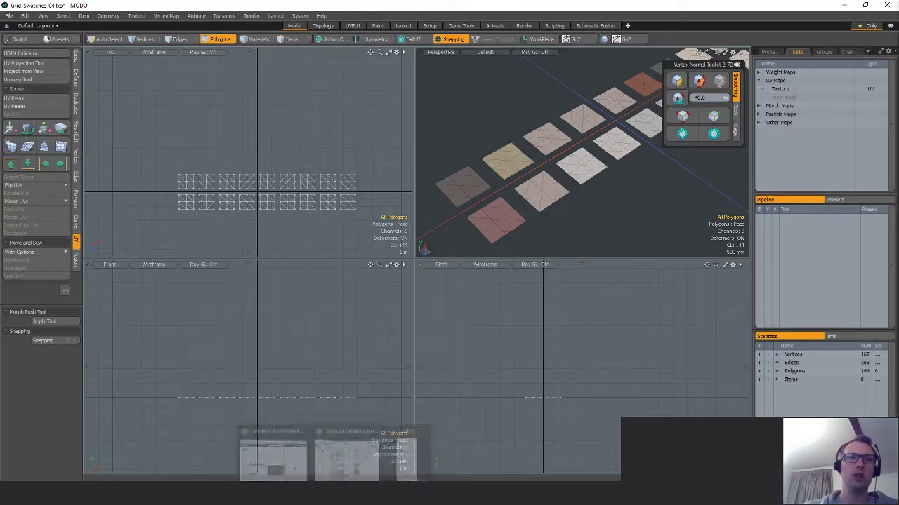
pyautogui.click(357, 493)
pyautogui.click(27, 16)
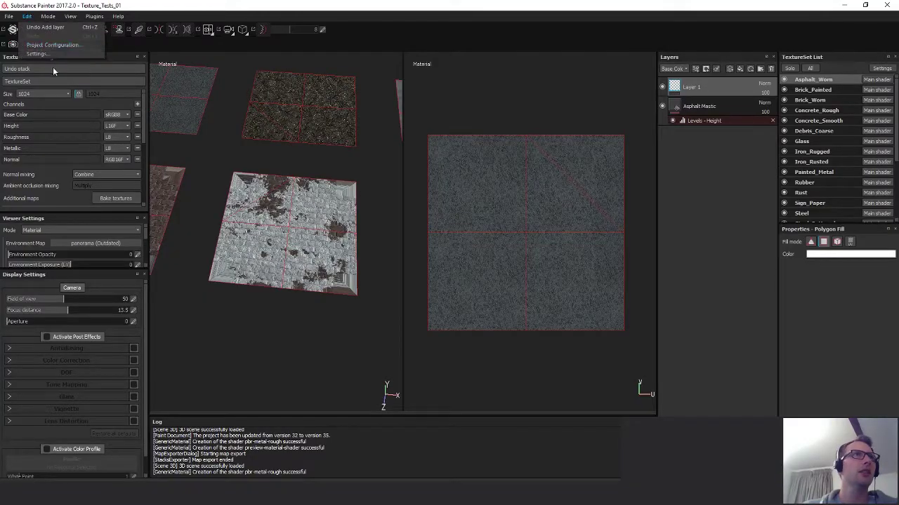
pyautogui.click(46, 45)
pyautogui.click(539, 218)
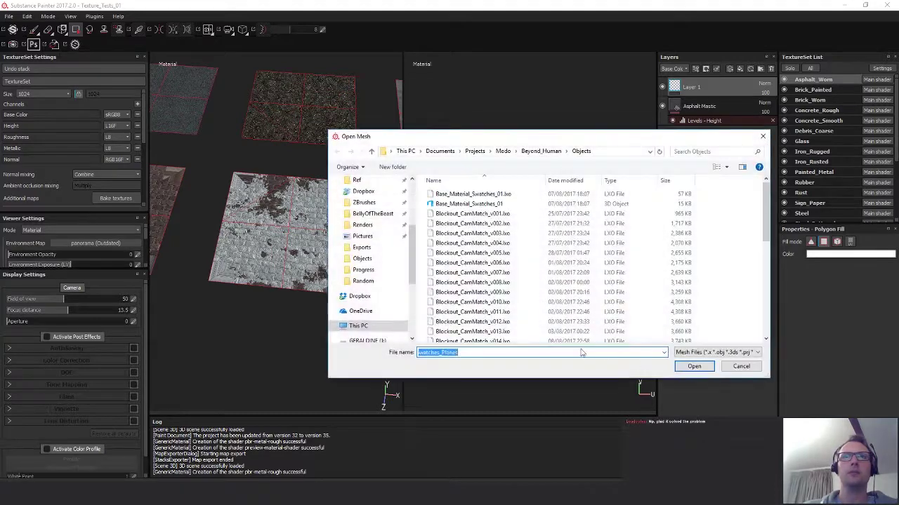
pyautogui.click(562, 180)
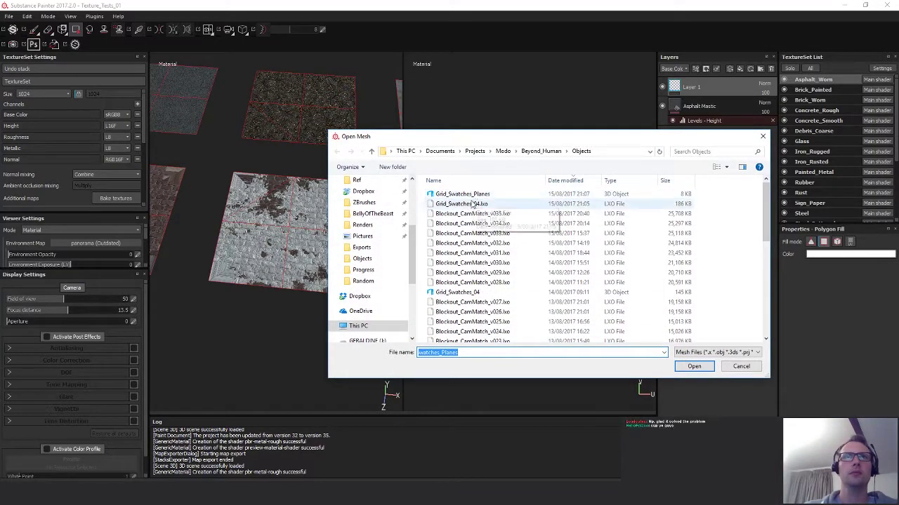
pyautogui.click(463, 194)
pyautogui.click(695, 370)
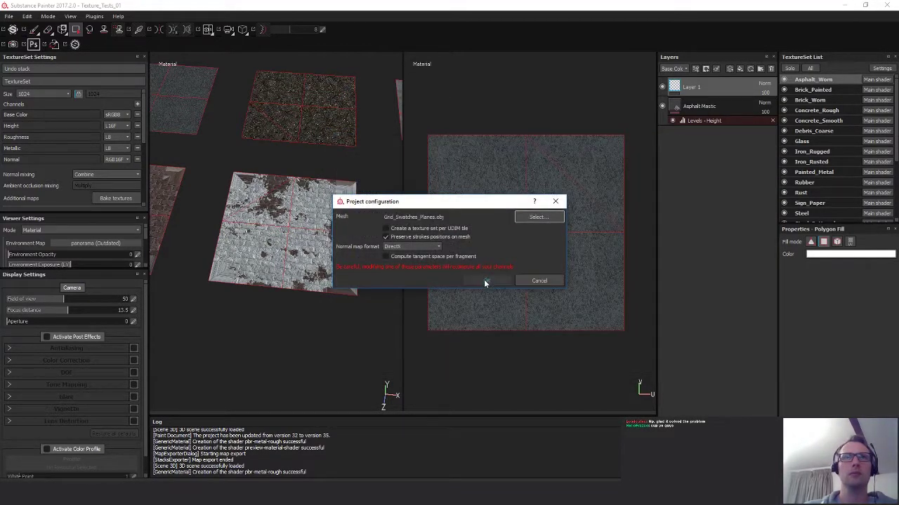
pyautogui.click(483, 279)
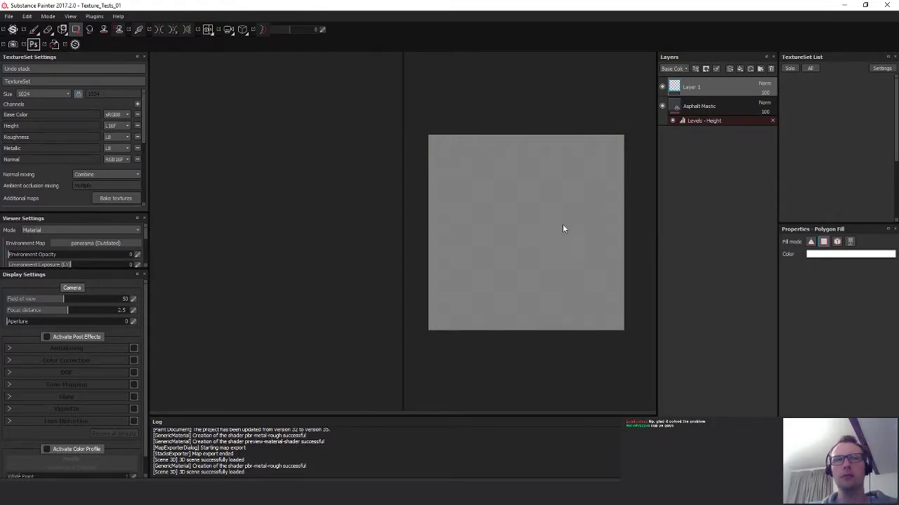
# Remove the baked normal, world space normal, ambient occlusion, curvature, position and thickness maps from the Asphalt_Worn texture set.
pyautogui.keyDown('alt'); pyautogui.moveTo(285, 257); pyautogui.dragTo(267, 264); pyautogui.keyUp('alt')
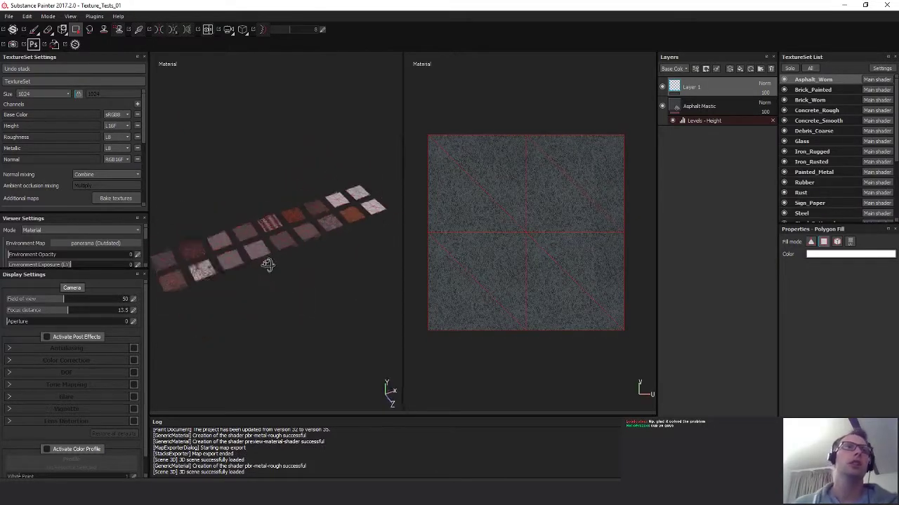
pyautogui.scroll(10, 268, 265)
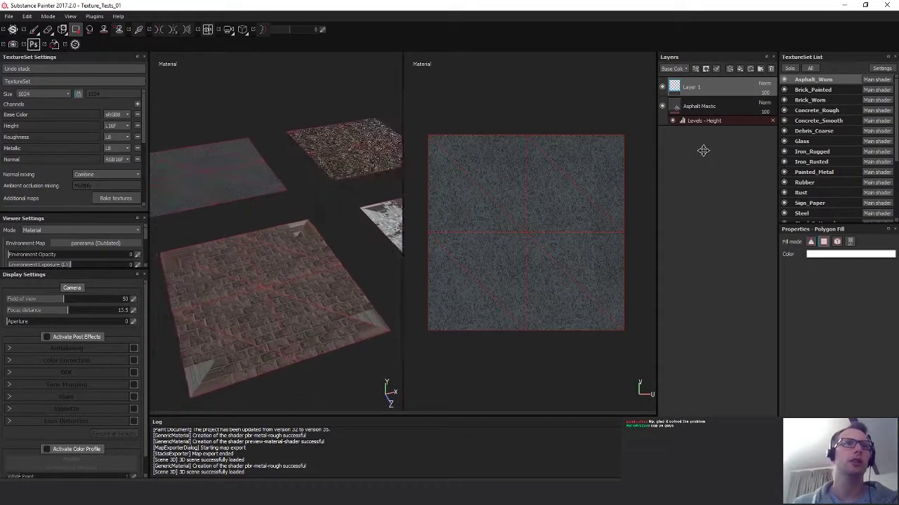
pyautogui.keyDown('alt'); pyautogui.moveTo(393, 196); pyautogui.dragTo(280, 223); pyautogui.keyUp('alt')
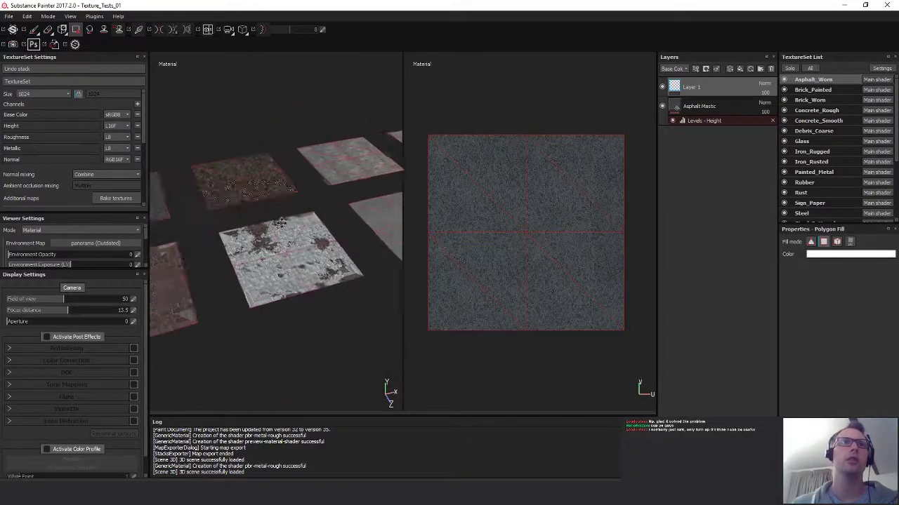
pyautogui.moveTo(143, 137); pyautogui.dragTo(144, 185)
pyautogui.click(135, 100)
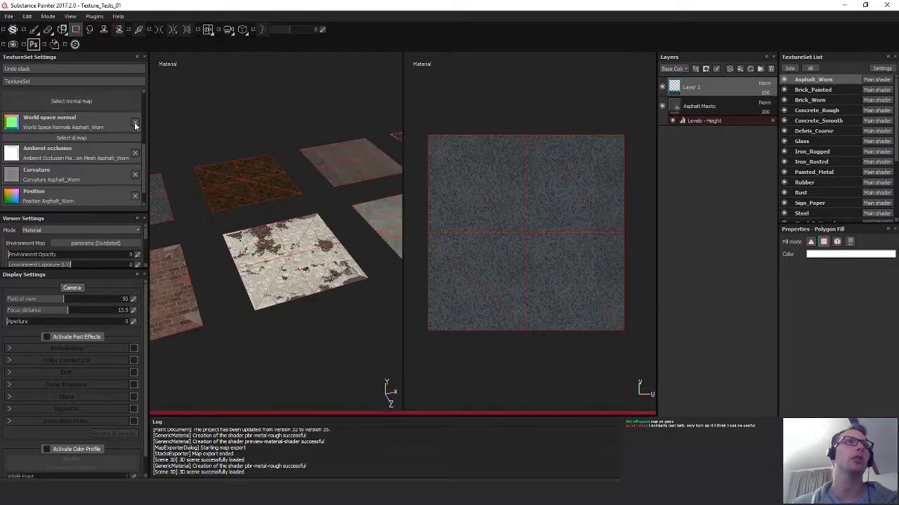
pyautogui.click(136, 123)
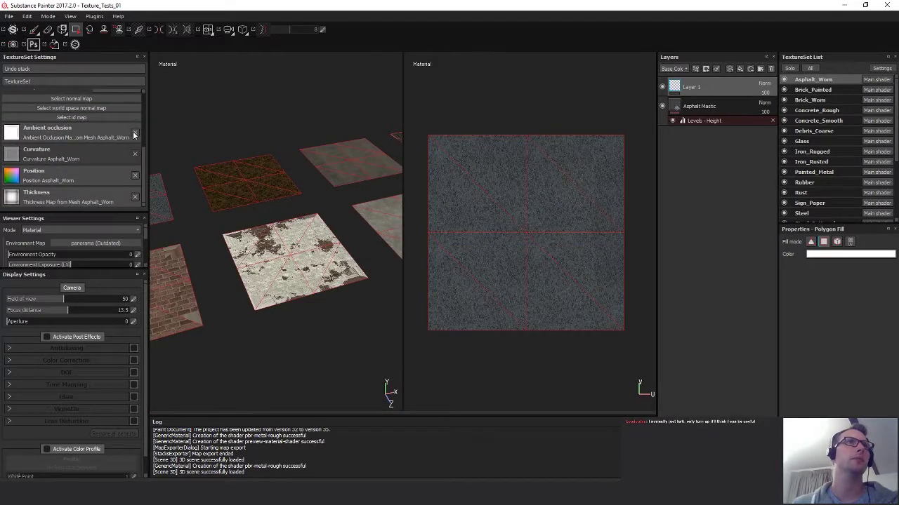
pyautogui.click(134, 136)
pyautogui.click(135, 153)
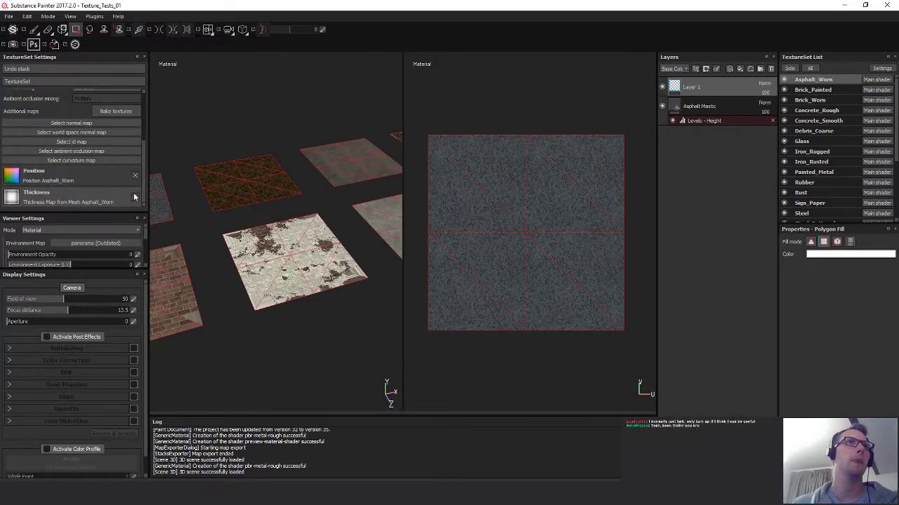
pyautogui.click(134, 197)
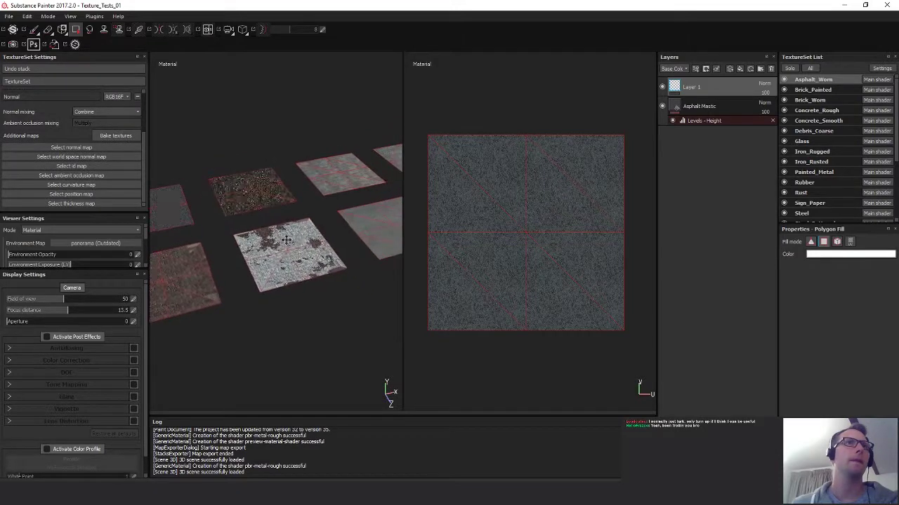
# Examine the asphalt and brick swatches in the 3D view from different angles.
pyautogui.keyDown('alt'); pyautogui.moveTo(286, 241); pyautogui.dragTo(376, 241, button='middle'); pyautogui.keyUp('alt')
pyautogui.scroll(2, 287, 241)
pyautogui.keyDown('alt'); pyautogui.moveTo(295, 244); pyautogui.dragTo(230, 246, button='middle'); pyautogui.keyUp('alt')
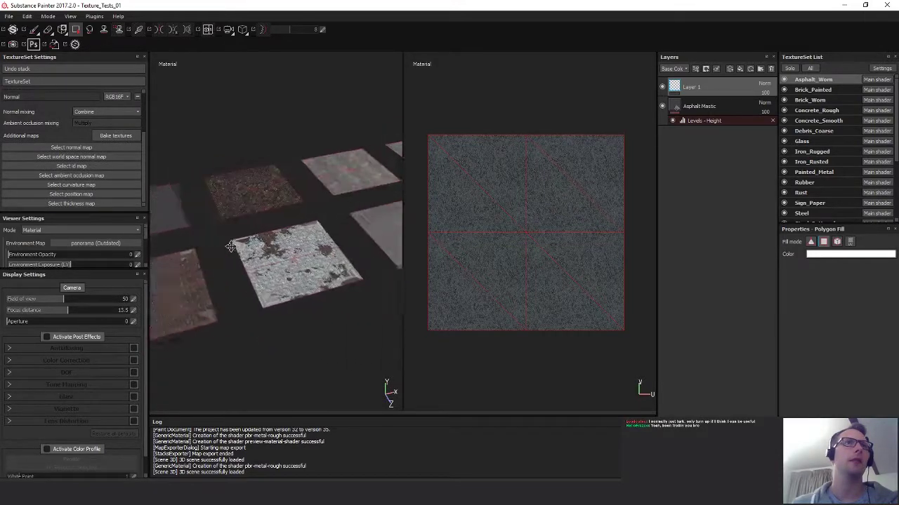
pyautogui.keyDown('alt'); pyautogui.moveTo(231, 246); pyautogui.dragTo(222, 179); pyautogui.keyUp('alt')
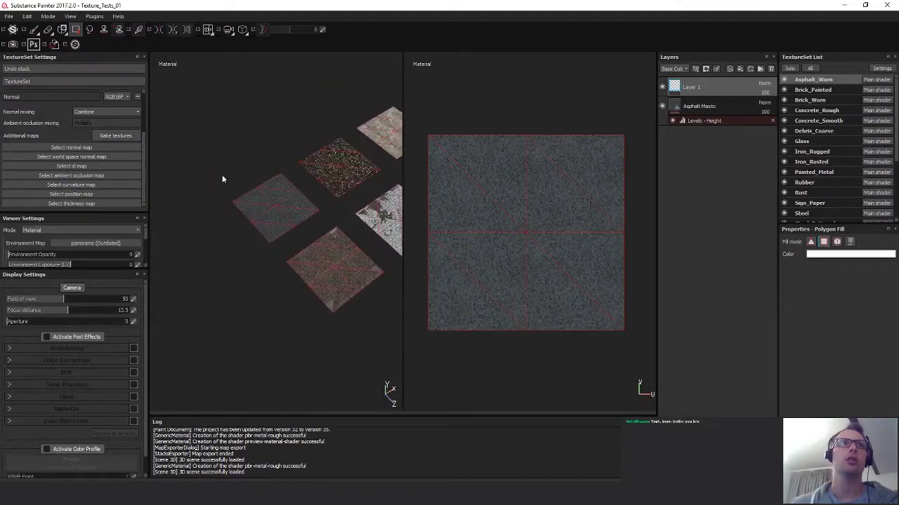
# Replace the high definition mesh in the baking settings with Grid_Swatches_Planes and bake the maps for all texture sets.
pyautogui.keyDown('alt'); pyautogui.moveTo(274, 165); pyautogui.dragTo(191, 222, button='middle'); pyautogui.keyUp('alt')
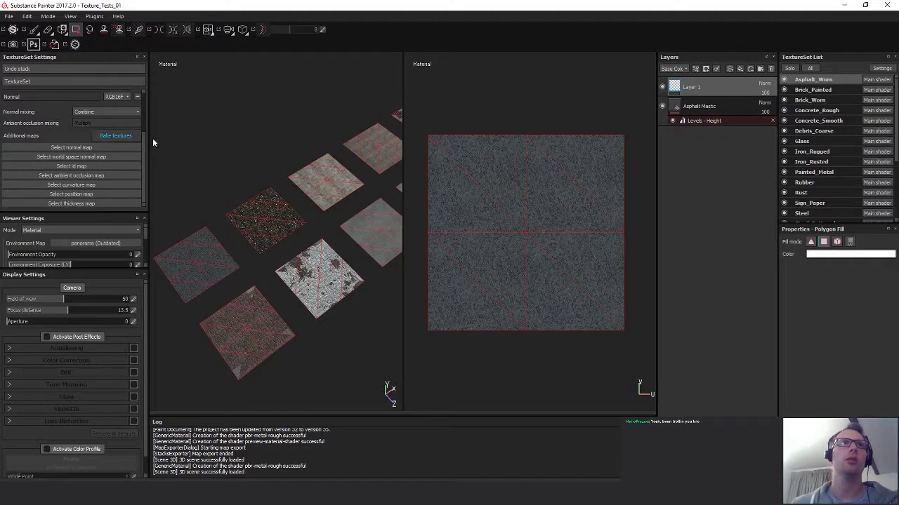
pyautogui.click(115, 135)
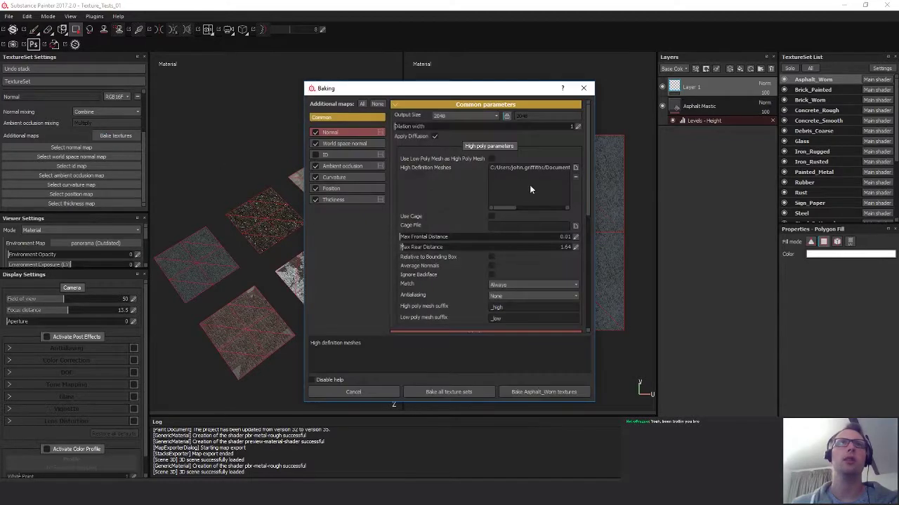
pyautogui.click(575, 176)
pyautogui.click(442, 160)
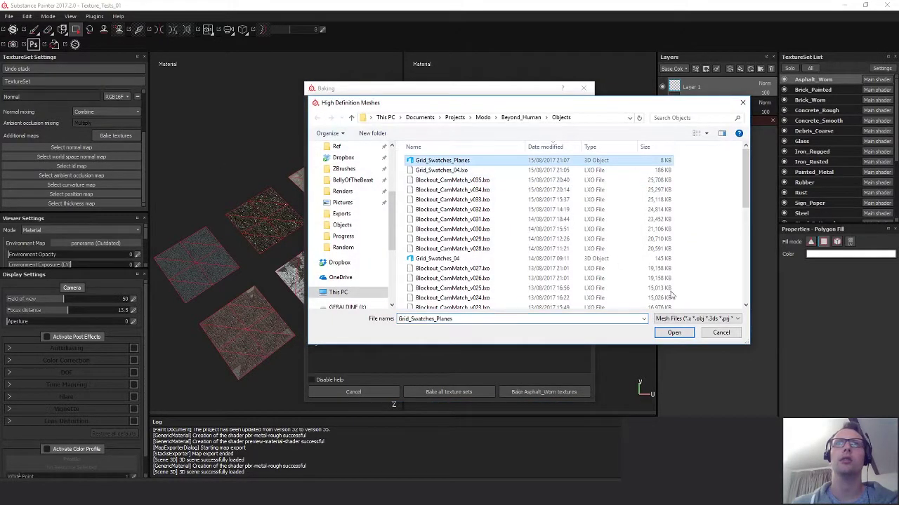
pyautogui.click(674, 333)
pyautogui.click(575, 177)
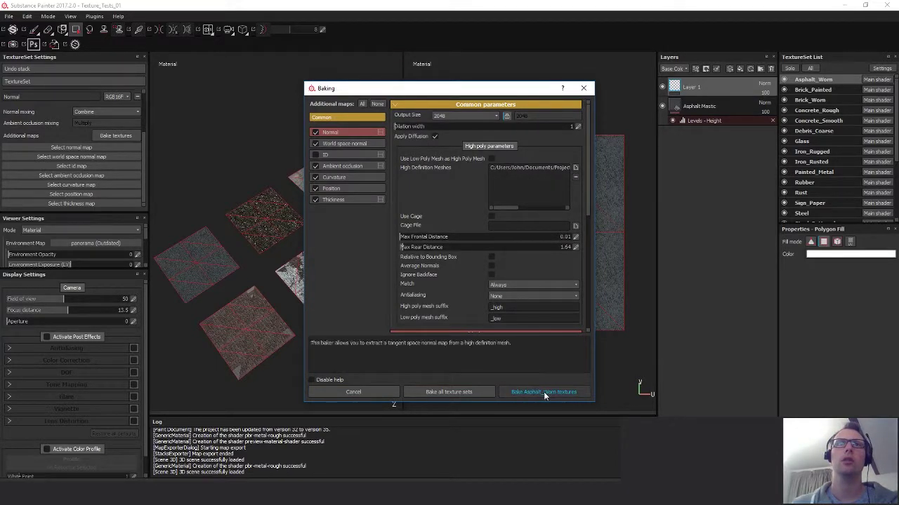
pyautogui.click(462, 391)
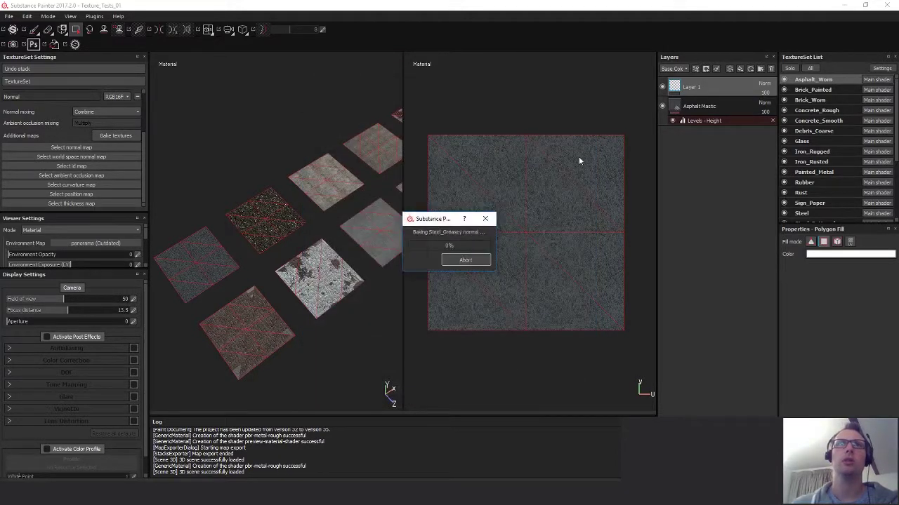
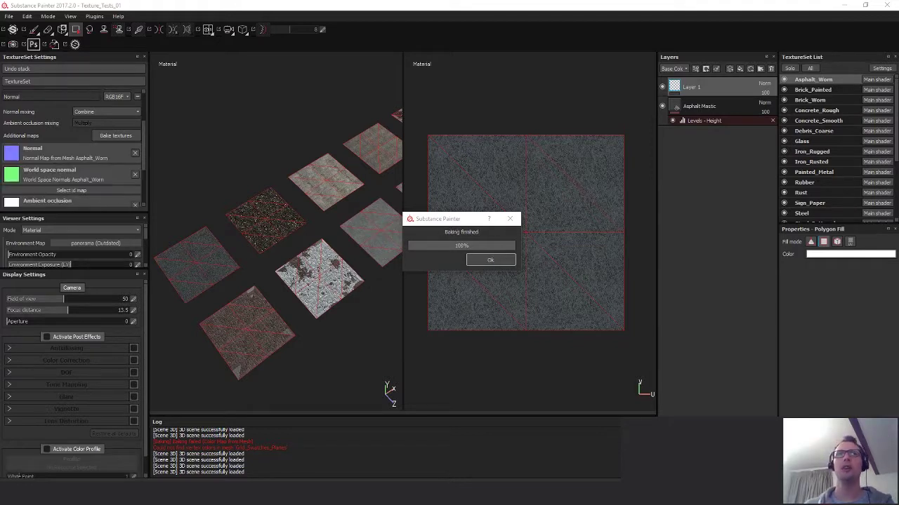
pyautogui.press('Return')
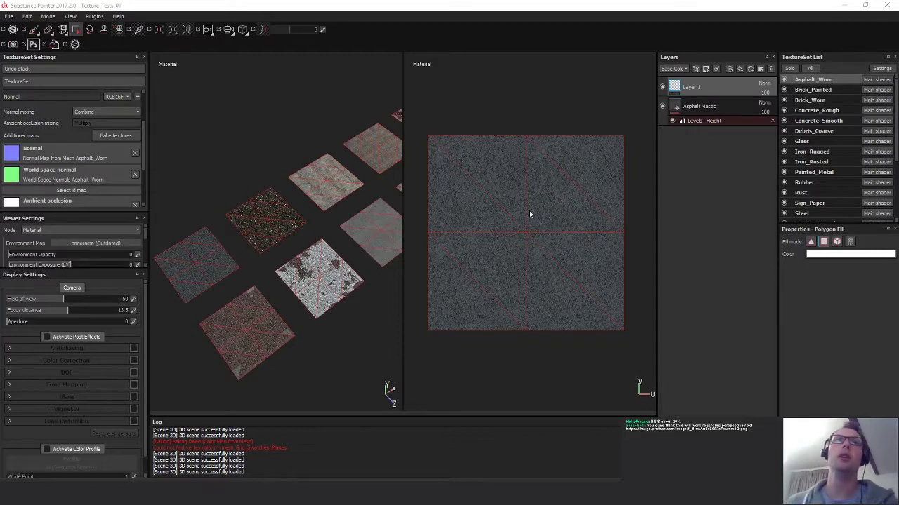
# Widen the 3D viewport so that it takes up most of the space shared with the 2D view.
pyautogui.moveTo(317, 218)
pyautogui.keyDown('alt'); pyautogui.mouseDown()
pyautogui.moveTo(302, 264)
pyautogui.moveTo(316, 231)
pyautogui.mouseUp(); pyautogui.keyUp('alt')
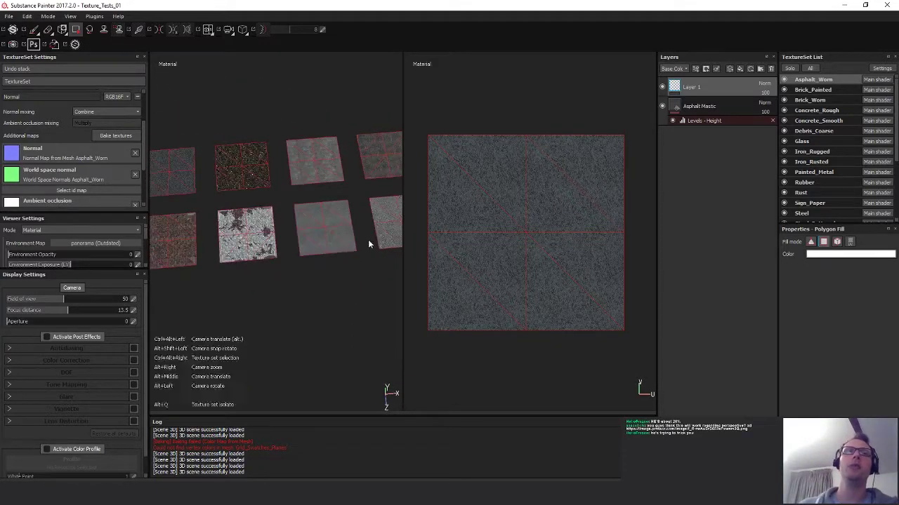
pyautogui.moveTo(401, 243); pyautogui.dragTo(566, 257)
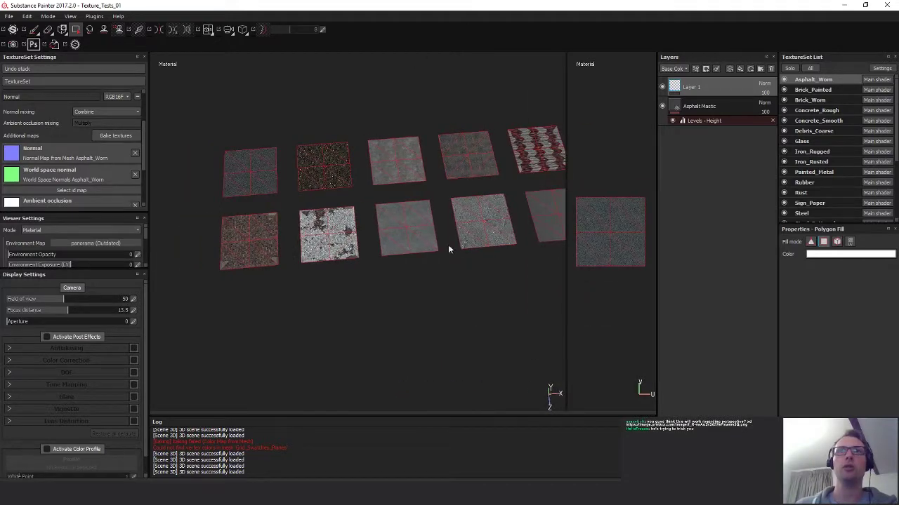
pyautogui.rightClick(450, 242)
pyautogui.click(413, 245)
pyautogui.keyDown('alt'); pyautogui.moveTo(386, 301); pyautogui.dragTo(445, 246); pyautogui.keyUp('alt')
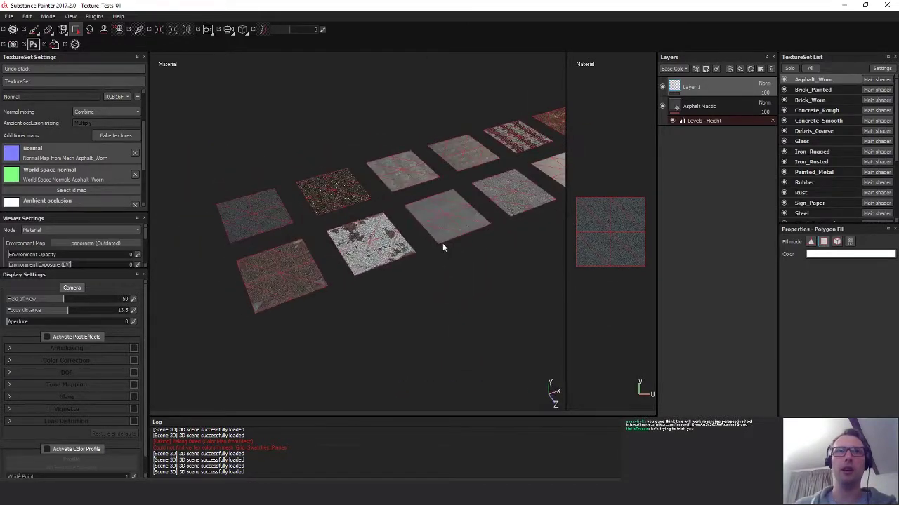
# Examine the material swatches in the 3D view up close, ending on the worn and painted brick planes.
pyautogui.keyDown('alt'); pyautogui.moveTo(445, 246); pyautogui.dragTo(351, 319, button='middle'); pyautogui.keyUp('alt')
pyautogui.keyDown('alt'); pyautogui.moveTo(351, 320); pyautogui.dragTo(510, 275, button='right'); pyautogui.keyUp('alt')
pyautogui.keyDown('alt'); pyautogui.moveTo(510, 275); pyautogui.dragTo(437, 333); pyautogui.keyUp('alt')
pyautogui.keyDown('alt'); pyautogui.moveTo(437, 333); pyautogui.dragTo(184, 306, button='middle'); pyautogui.keyUp('alt')
pyautogui.keyDown('alt'); pyautogui.moveTo(184, 306); pyautogui.dragTo(309, 351, button='right'); pyautogui.keyUp('alt')
pyautogui.keyDown('alt'); pyautogui.moveTo(309, 351); pyautogui.dragTo(428, 344, button='middle'); pyautogui.keyUp('alt')
pyautogui.keyDown('alt'); pyautogui.moveTo(429, 343); pyautogui.dragTo(398, 302, button='right'); pyautogui.keyUp('alt')
pyautogui.keyDown('alt'); pyautogui.moveTo(397, 303); pyautogui.dragTo(34, 260, button='middle'); pyautogui.keyUp('alt')
pyautogui.keyDown('alt'); pyautogui.moveTo(35, 260); pyautogui.dragTo(6, 257, button='right'); pyautogui.keyUp('alt')
pyautogui.keyDown('alt'); pyautogui.moveTo(421, 245); pyautogui.dragTo(806, 363, button='middle'); pyautogui.keyUp('alt')
pyautogui.keyDown('alt'); pyautogui.moveTo(805, 362); pyautogui.dragTo(386, 283); pyautogui.keyUp('alt')
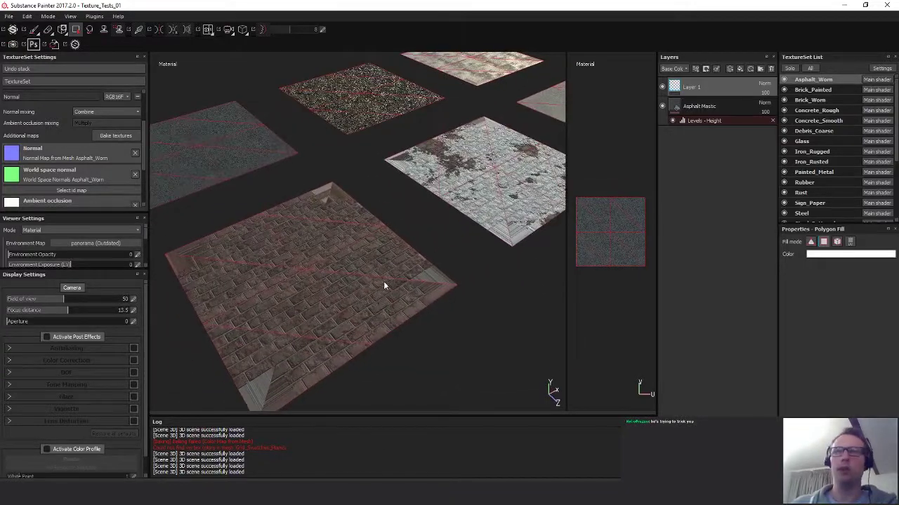
# Refresh the Brick_Painted and Brick_Worn texture sets by switching their Base Paint copy 1 and Brick_Worn_01 layers off and on.
pyautogui.click(813, 90)
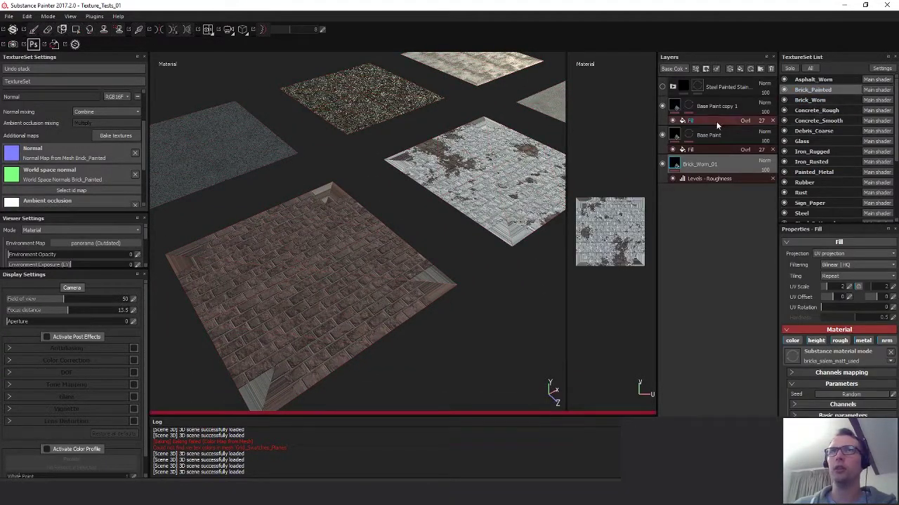
pyautogui.click(662, 106)
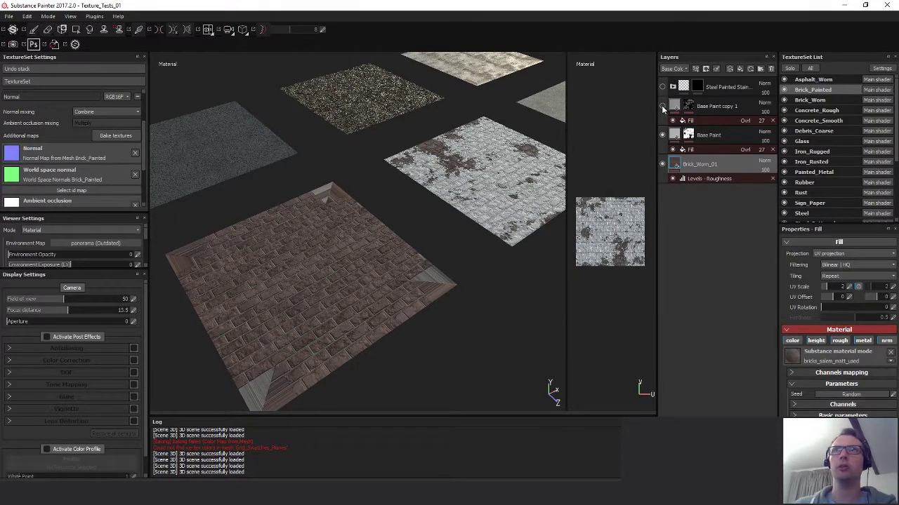
pyautogui.click(662, 106)
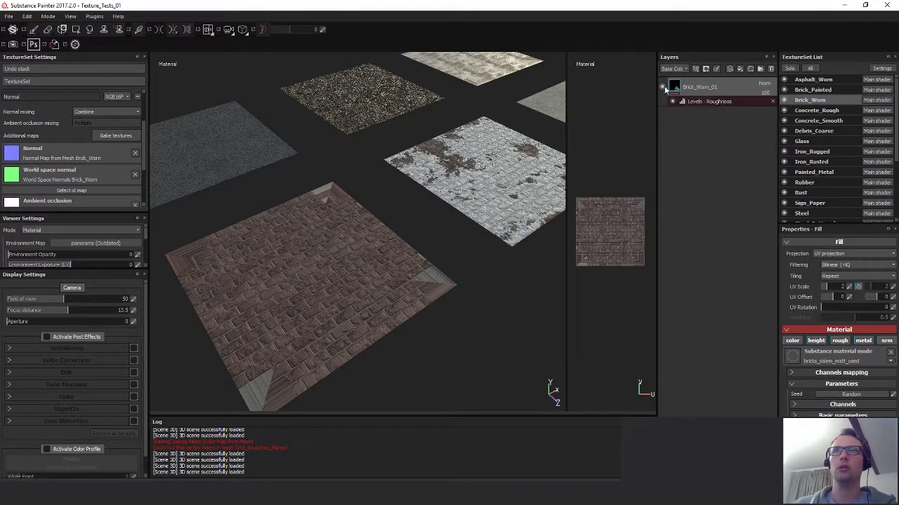
pyautogui.click(662, 87)
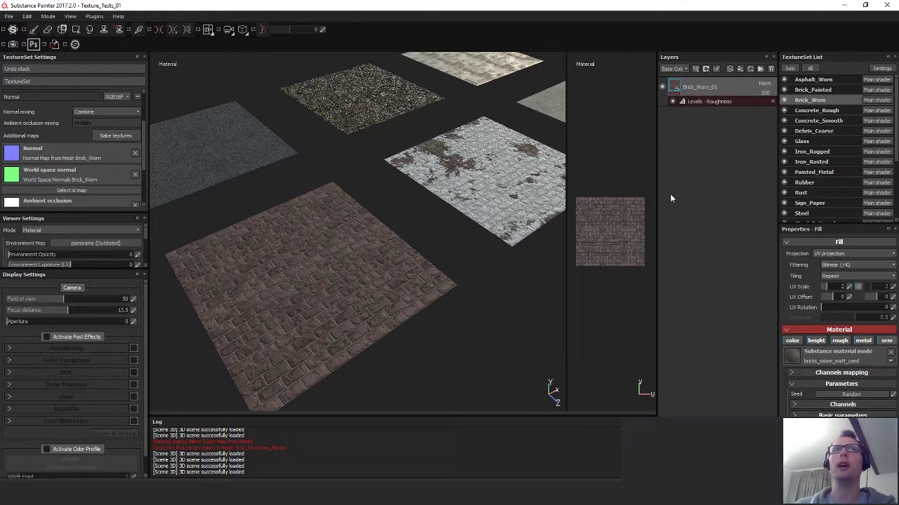
# Delete Layer 1 from the Asphalt_Worn texture set, keeping the Asphalt Mastic layer.
pyautogui.keyDown('alt'); pyautogui.moveTo(396, 225); pyautogui.dragTo(407, 240); pyautogui.keyUp('alt')
pyautogui.keyDown('alt'); pyautogui.moveTo(408, 241); pyautogui.dragTo(325, 233, button='right'); pyautogui.keyUp('alt')
pyautogui.keyDown('alt'); pyautogui.moveTo(325, 233); pyautogui.dragTo(230, 331); pyautogui.keyUp('alt')
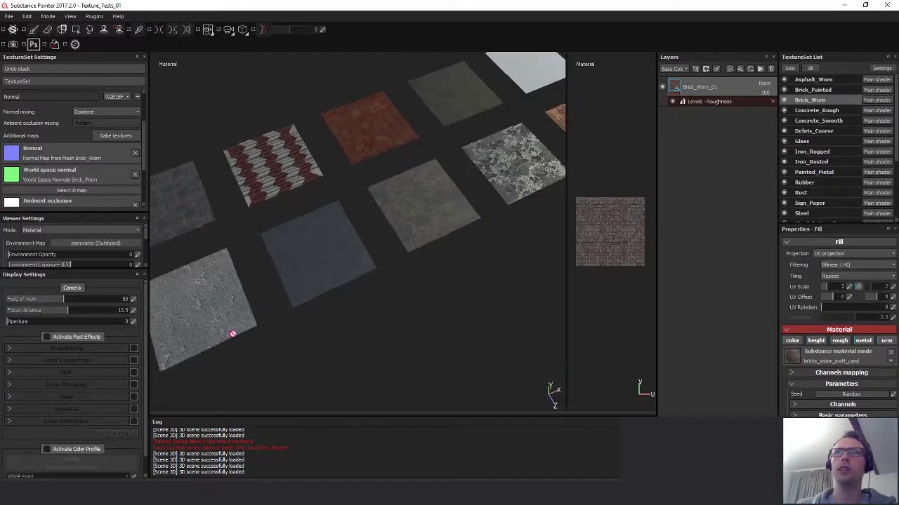
pyautogui.click(813, 80)
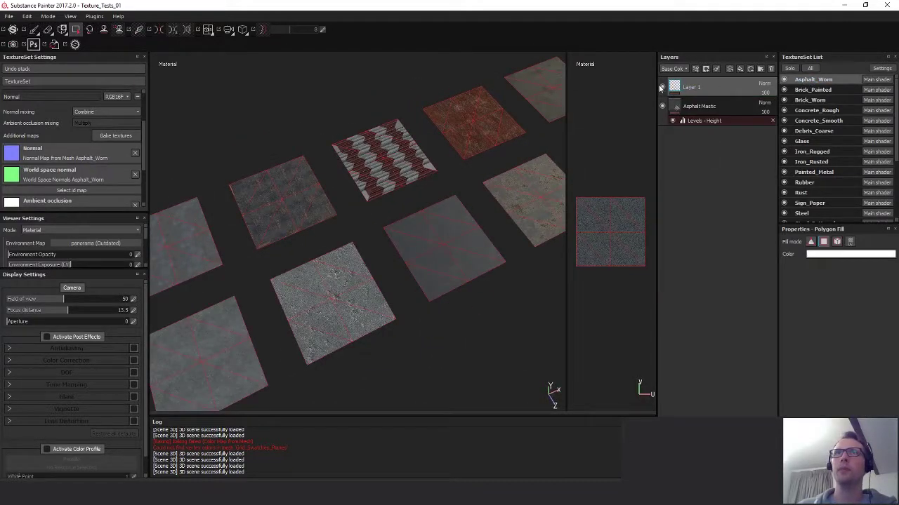
pyautogui.click(662, 88)
pyautogui.click(770, 69)
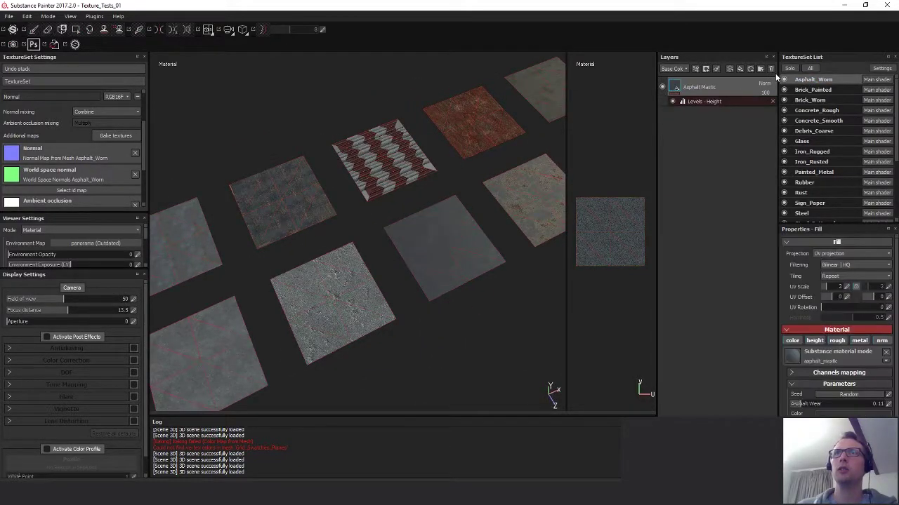
# Refresh the Concrete_Rough, Concrete_Smooth, Debris_Coarse, Glass, Iron_Rugged and Iron_Rusted texture sets by switching a layer in each off and on.
pyautogui.click(798, 111)
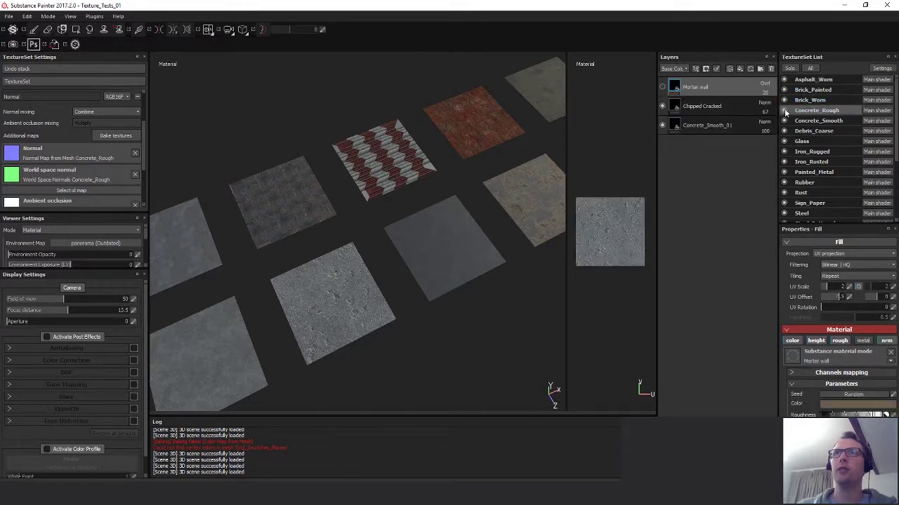
pyautogui.click(807, 122)
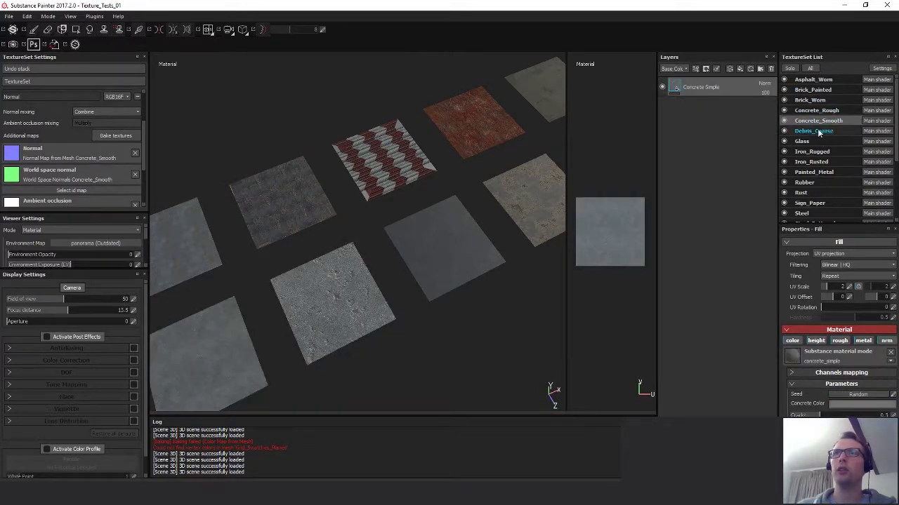
pyautogui.click(813, 131)
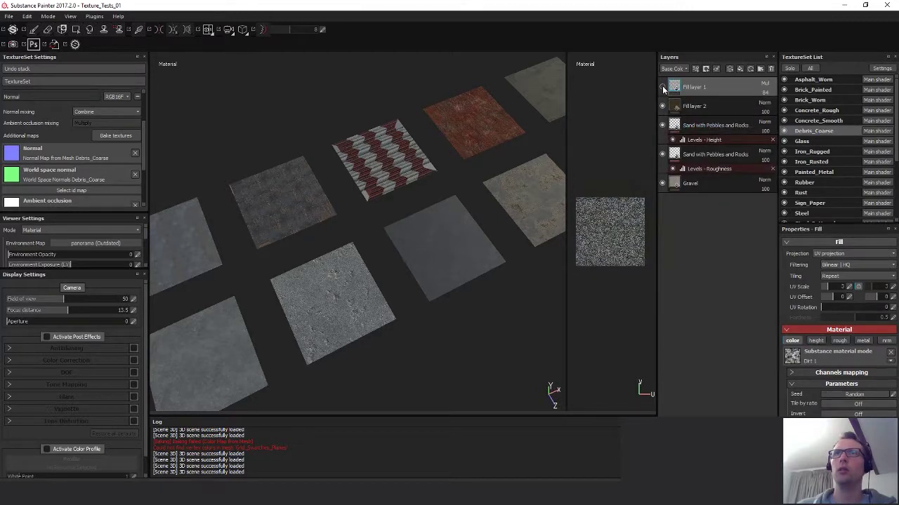
pyautogui.click(802, 141)
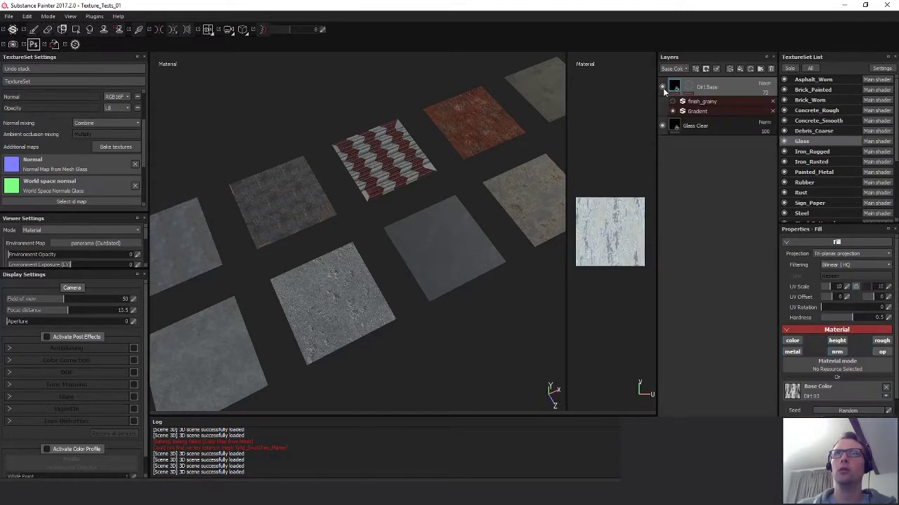
pyautogui.click(812, 152)
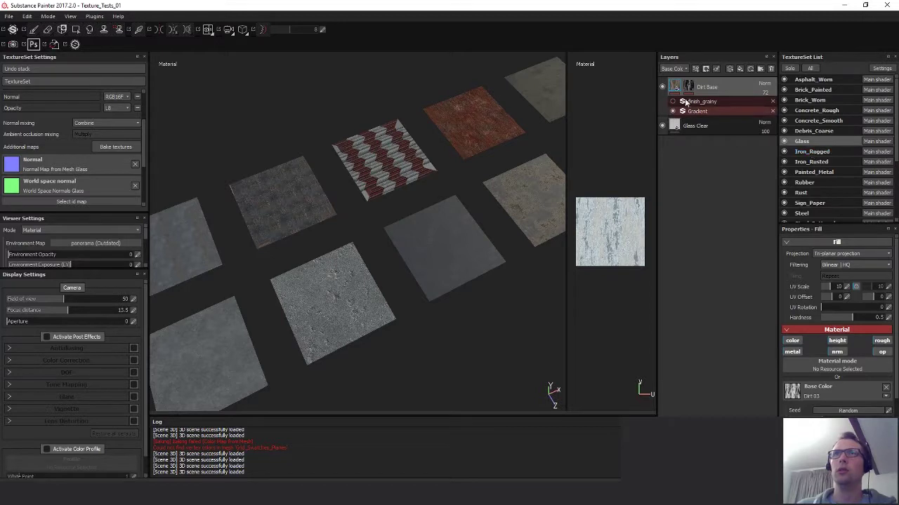
pyautogui.click(811, 161)
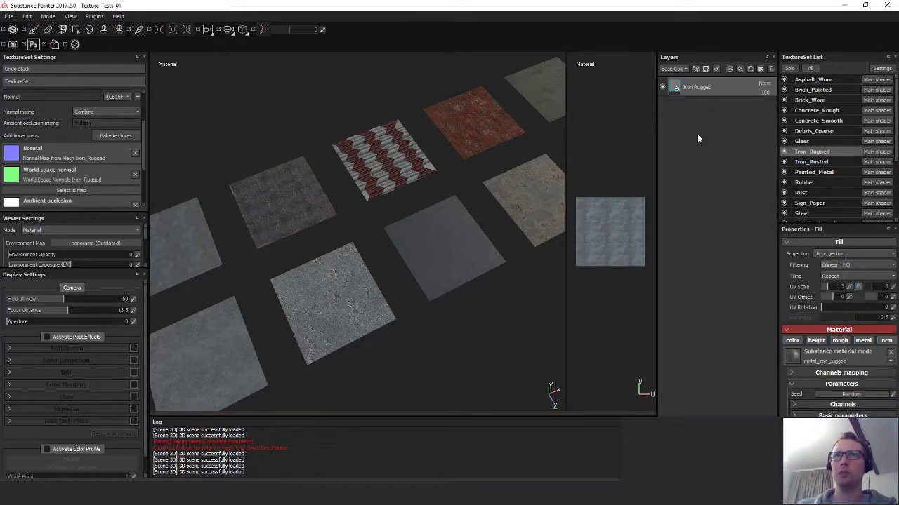
# Refresh the Painted_Metal, Rubber, Rust, Sign_Paper and Steel texture sets by switching their top layer off and on.
pyautogui.click(809, 173)
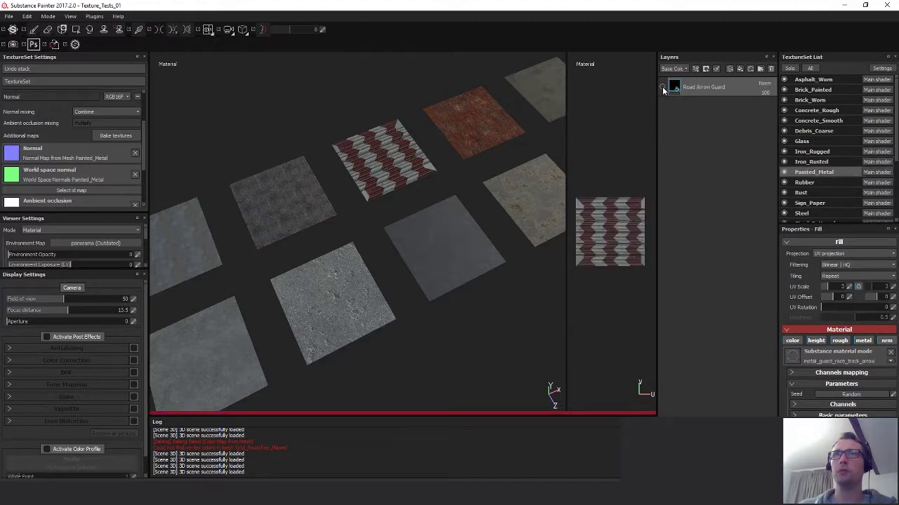
pyautogui.click(814, 183)
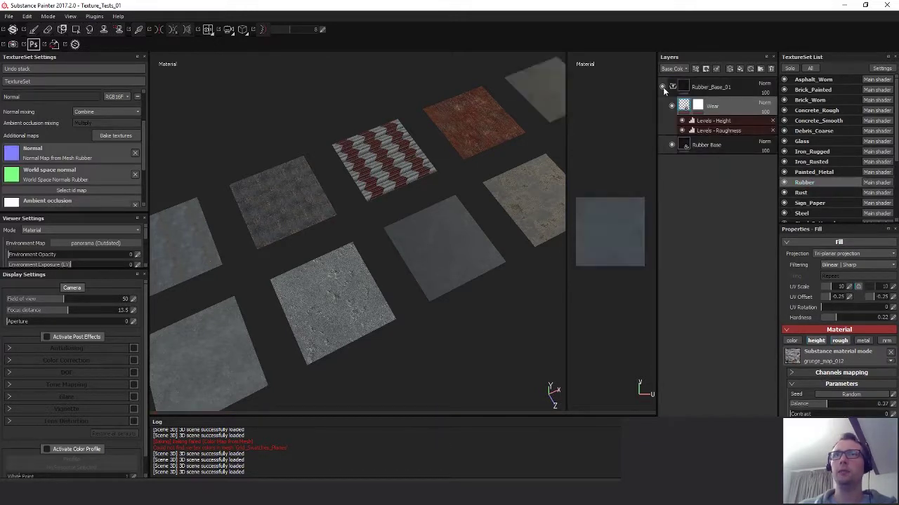
pyautogui.click(801, 192)
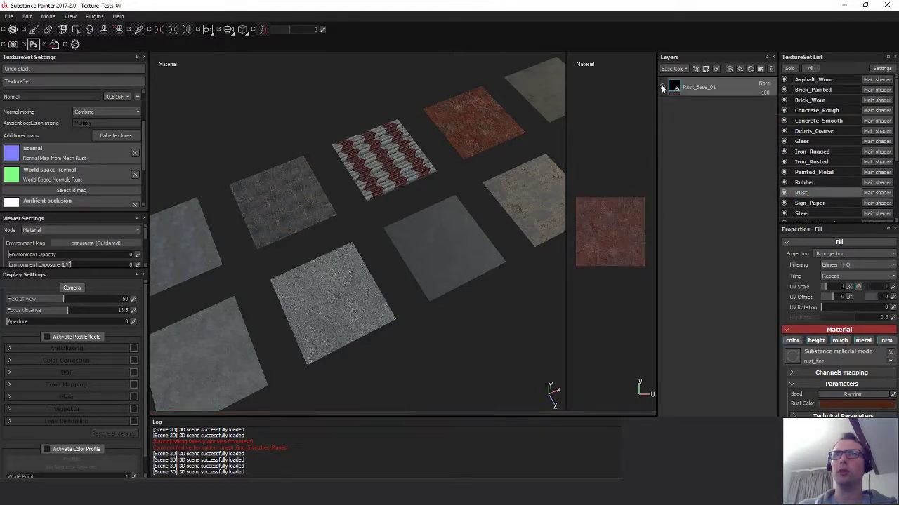
pyautogui.click(809, 203)
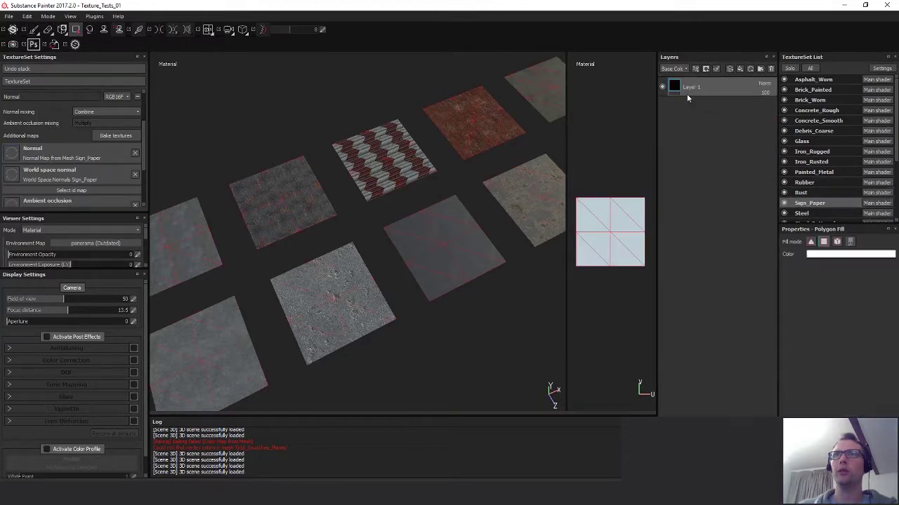
pyautogui.click(825, 212)
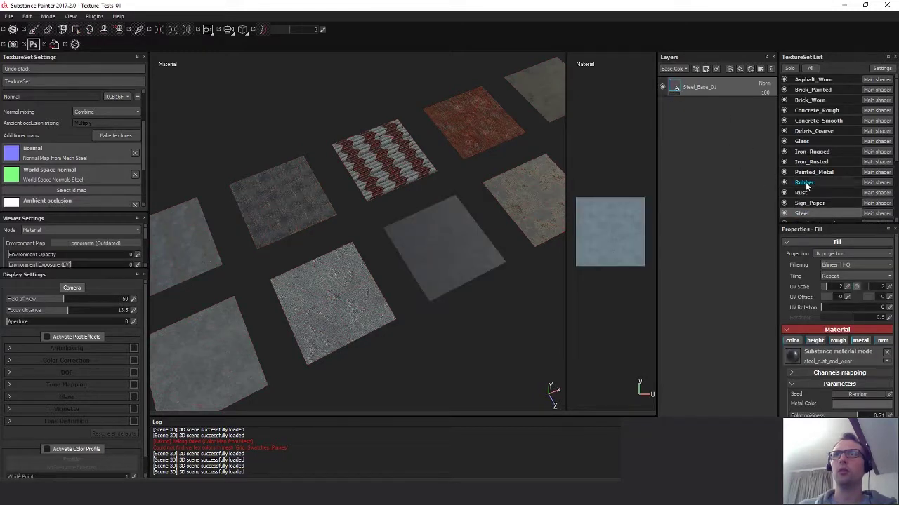
# Refresh the Steel_Battered, Steel_Dirty, Steel_Greasey and Trim_Plating texture sets by toggling their top layer, and check the swatches in 3D.
pyautogui.scroll(-3, 814, 151)
pyautogui.click(816, 140)
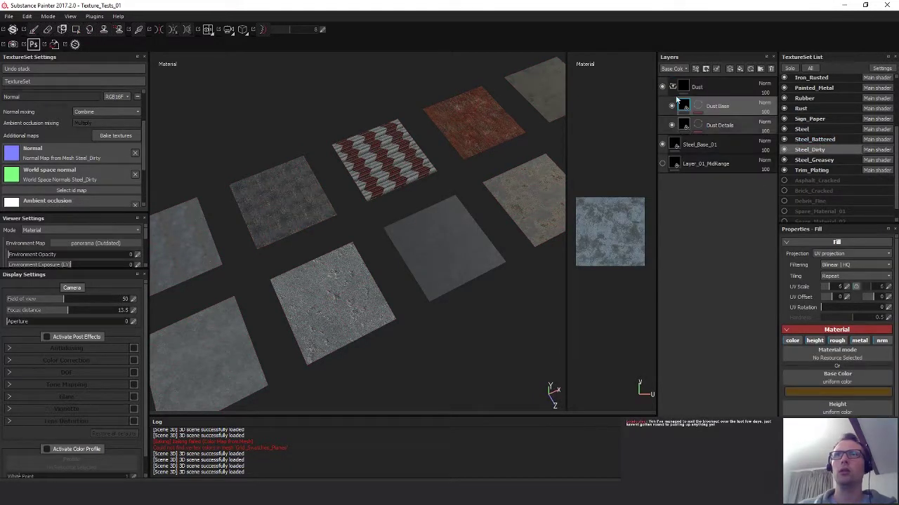
pyautogui.click(672, 87)
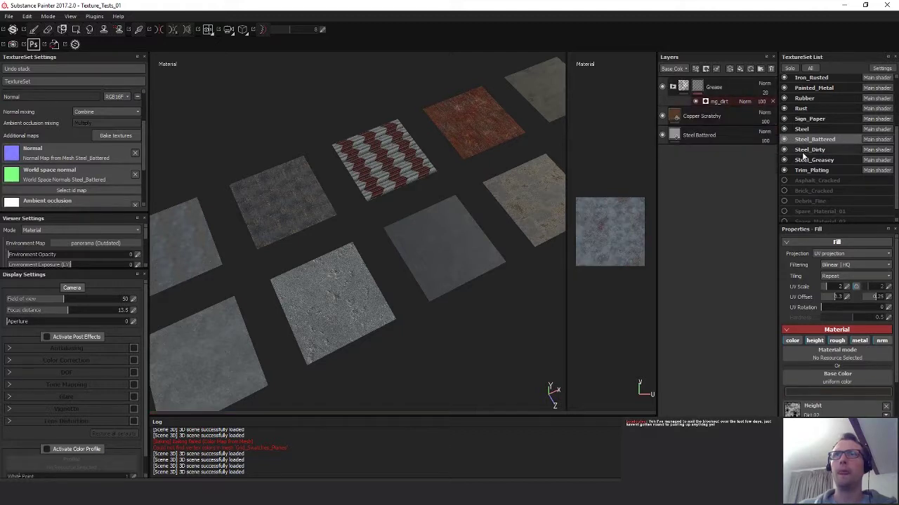
pyautogui.click(803, 151)
pyautogui.click(661, 87)
pyautogui.press('Down')
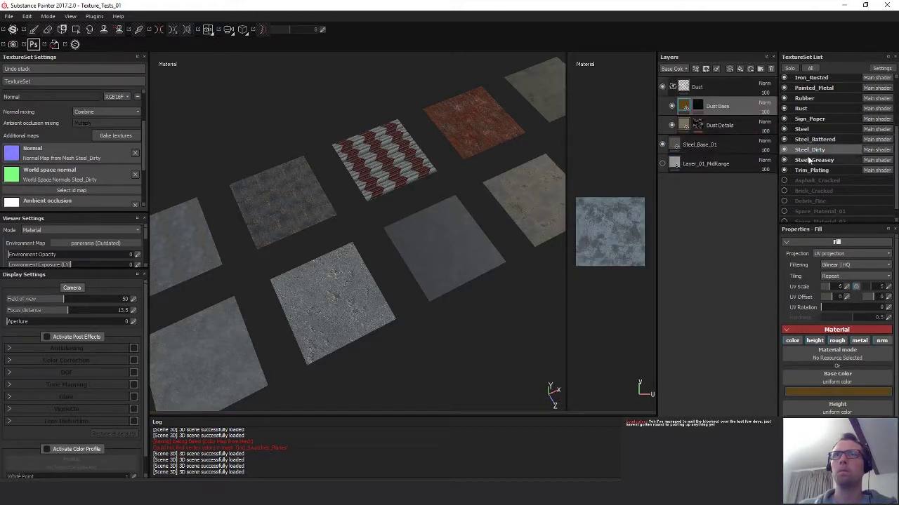
pyautogui.click(672, 104)
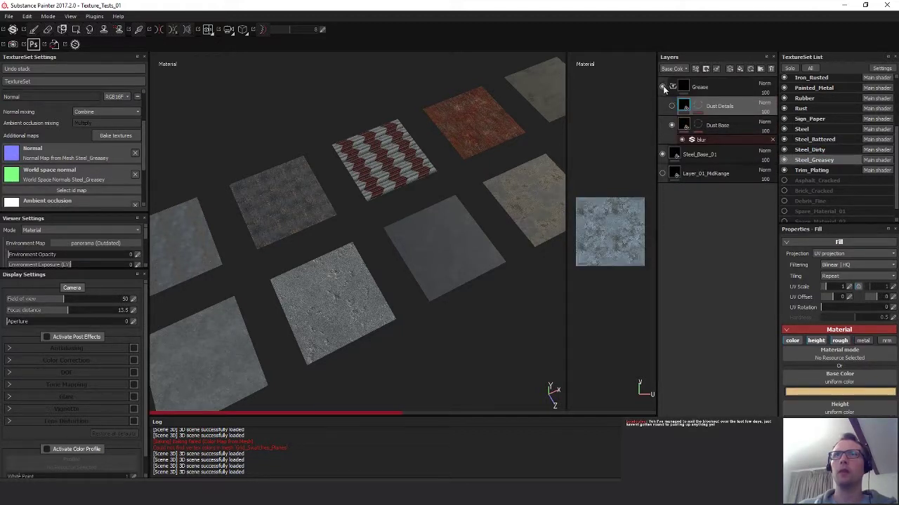
pyautogui.click(814, 171)
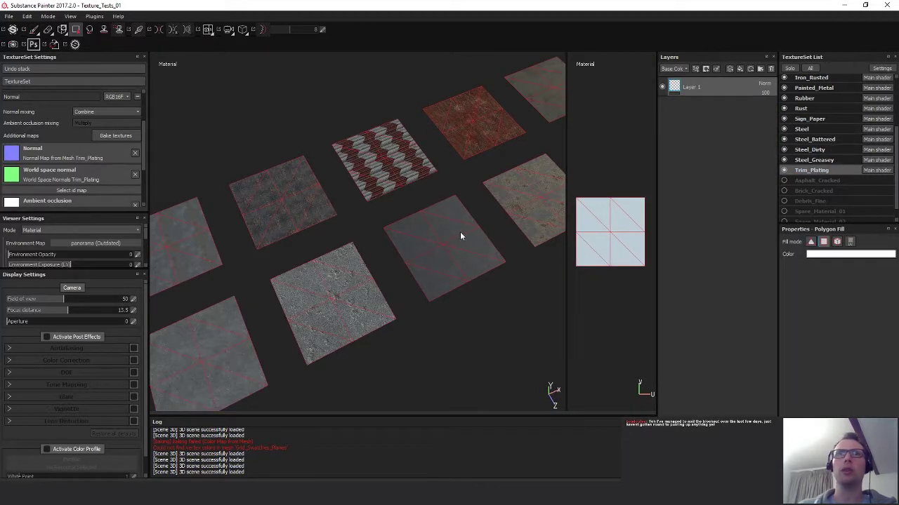
pyautogui.moveTo(461, 234)
pyautogui.keyDown('alt'); pyautogui.mouseDown(button='right')
pyautogui.moveTo(515, 224)
pyautogui.moveTo(449, 235)
pyautogui.mouseUp(button='right'); pyautogui.keyUp('alt')
pyautogui.keyDown('alt'); pyautogui.moveTo(449, 234); pyautogui.dragTo(135, 249, button='middle'); pyautogui.keyUp('alt')
pyautogui.keyDown('alt'); pyautogui.moveTo(134, 250); pyautogui.dragTo(356, 180); pyautogui.keyUp('alt')
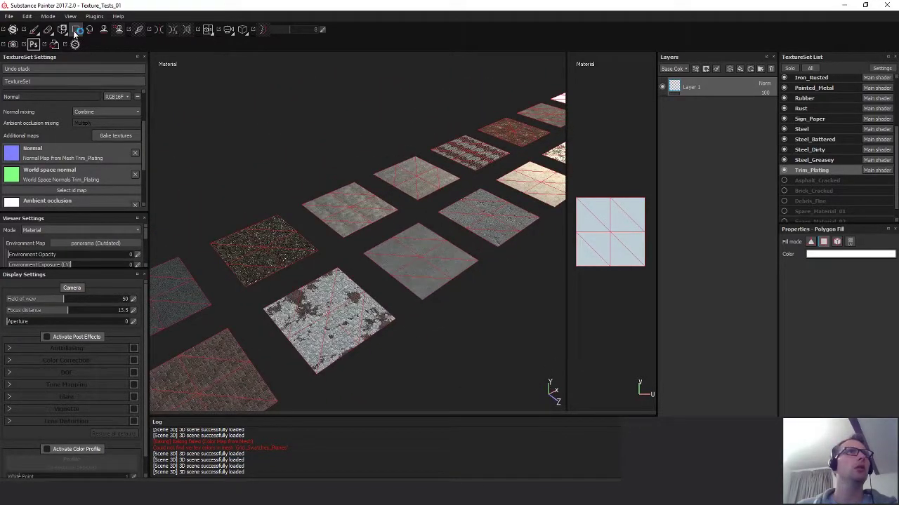
# Switch from Polygon Fill to the Paint brush and look over the material swatches without the wireframe.
pyautogui.click(34, 28)
pyautogui.keyDown('alt'); pyautogui.moveTo(495, 237); pyautogui.dragTo(488, 211); pyautogui.keyUp('alt')
pyautogui.keyDown('alt'); pyautogui.moveTo(487, 211); pyautogui.dragTo(489, 228, button='middle'); pyautogui.keyUp('alt')
pyautogui.scroll(-1, 489, 229)
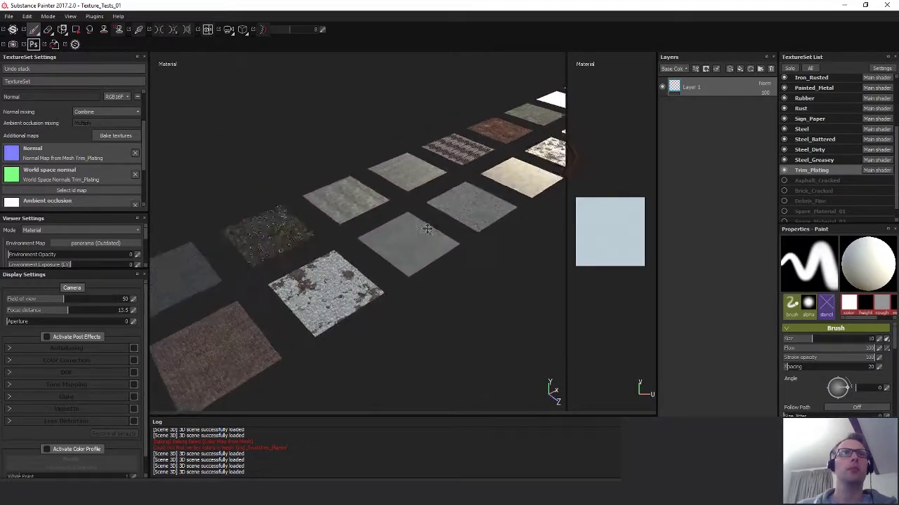
# Export the selected texture sets as 8-bit png with the UE4_Packer config and infinite dilation into the Beyond_Human Exports folder.
pyautogui.click(8, 17)
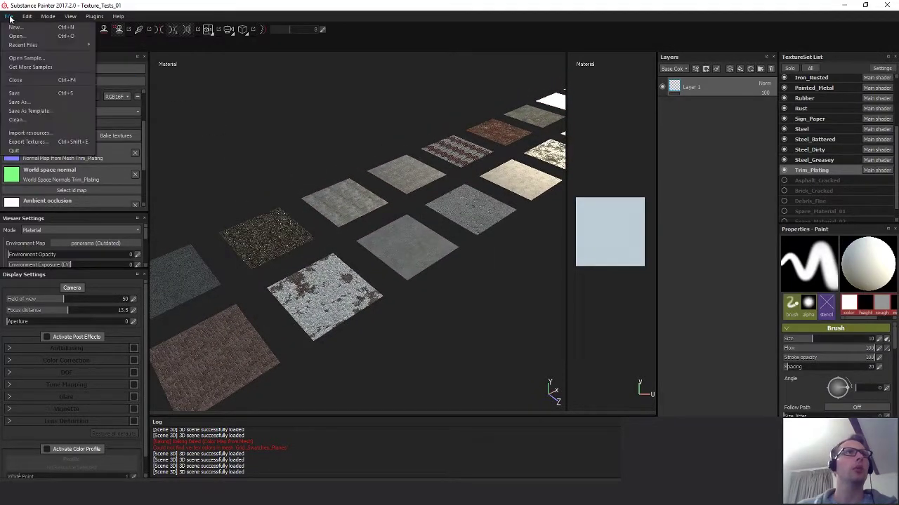
pyautogui.click(37, 142)
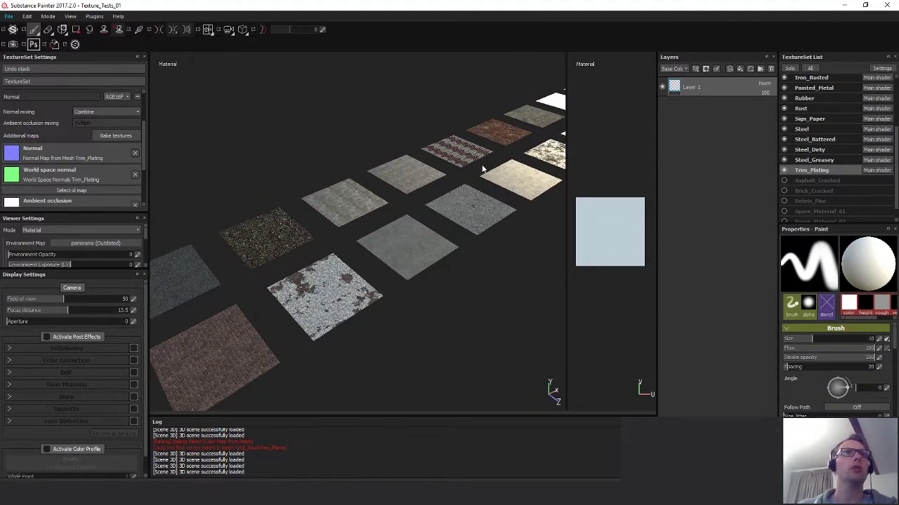
pyautogui.scroll(-3, 357, 313)
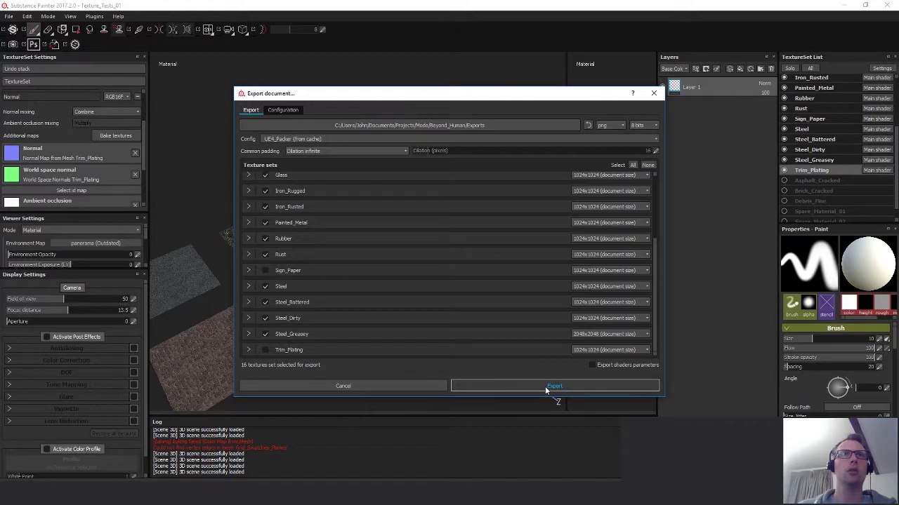
pyautogui.click(283, 110)
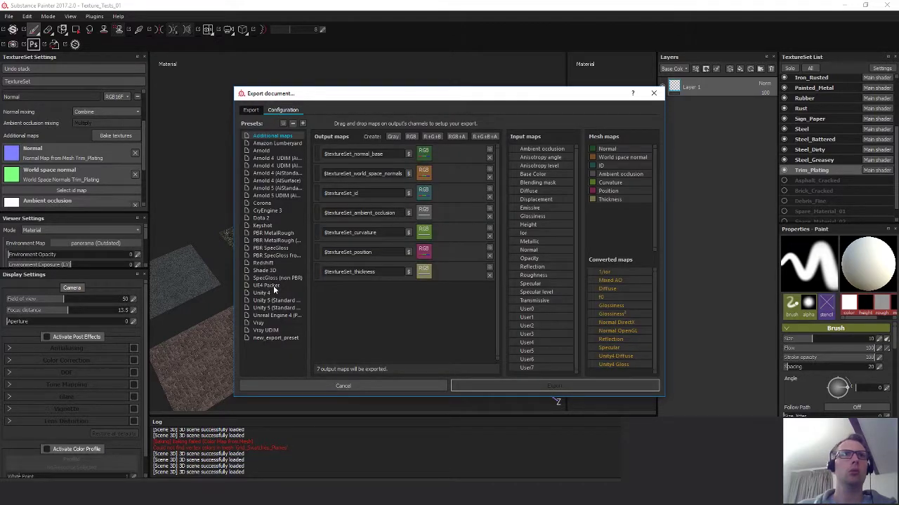
pyautogui.click(274, 287)
pyautogui.click(251, 110)
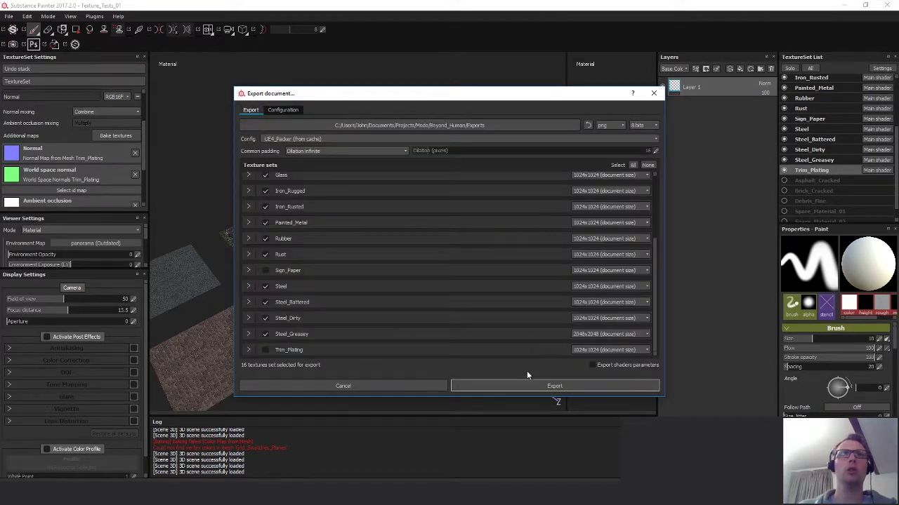
pyautogui.click(508, 385)
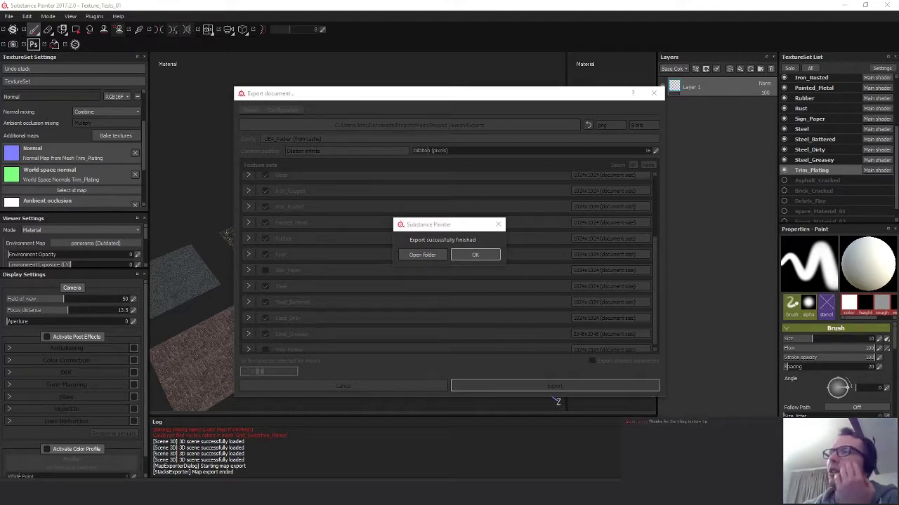
# Open the export folder and look through the exported texture files.
pyautogui.click(424, 255)
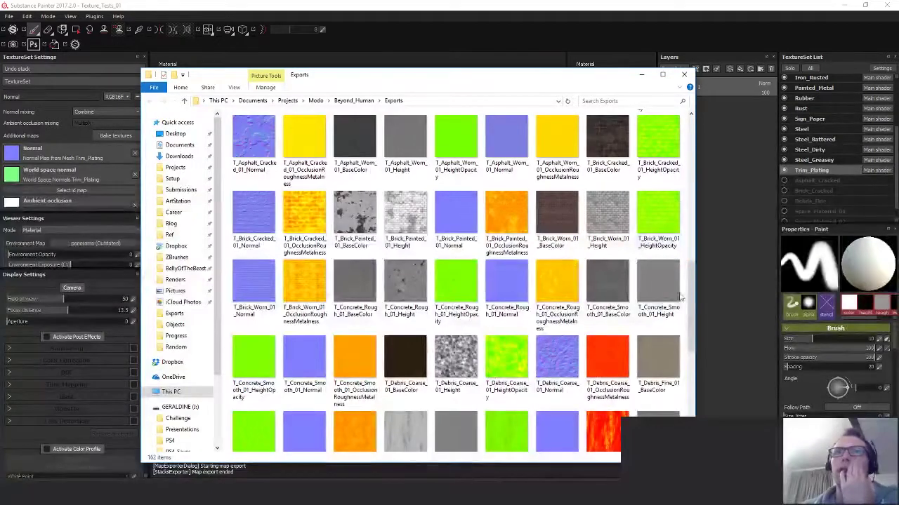
pyautogui.scroll(-2, 686, 330)
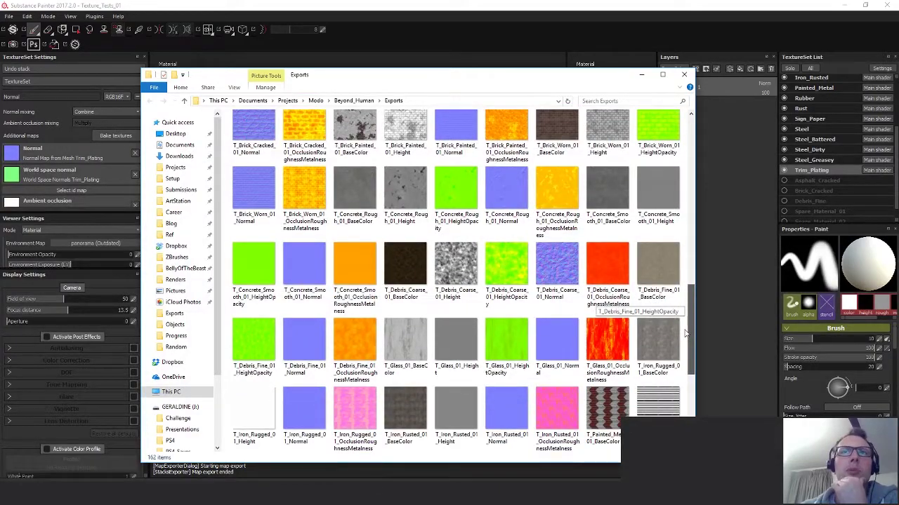
pyautogui.scroll(-8, 685, 334)
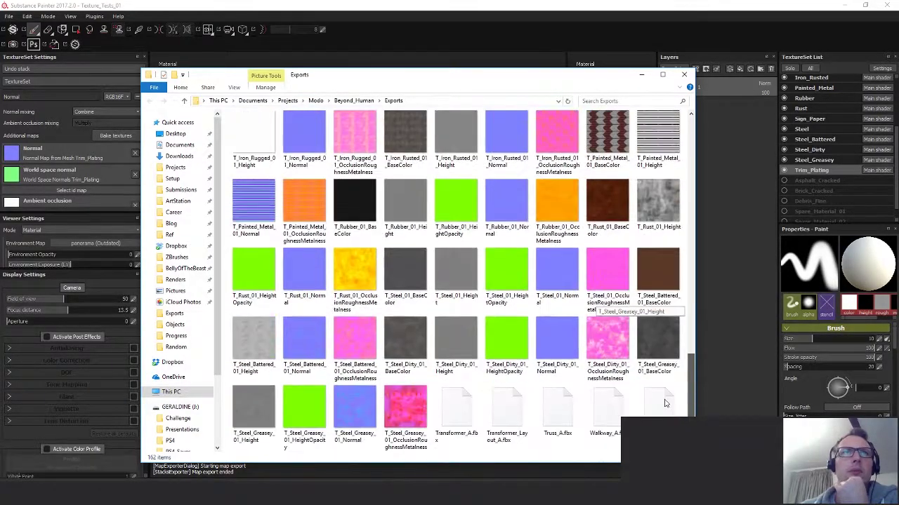
pyautogui.scroll(10, 670, 330)
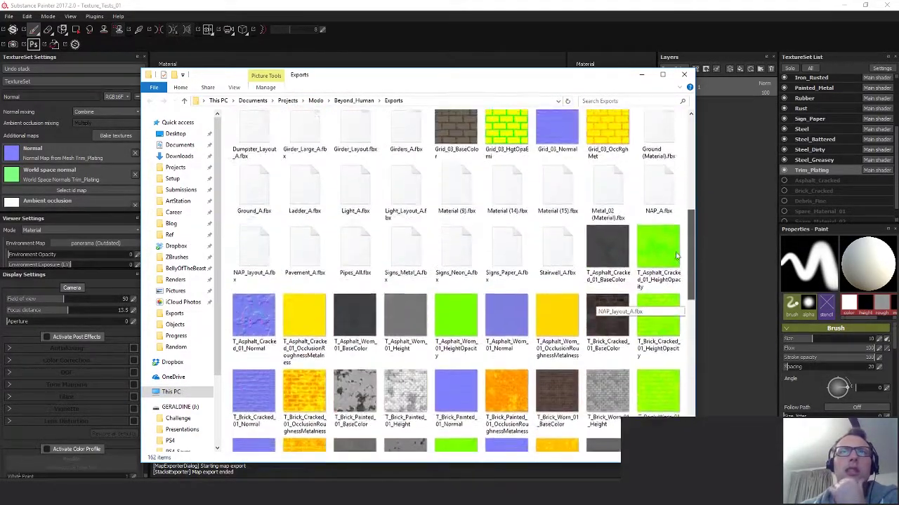
pyautogui.scroll(-5, 674, 250)
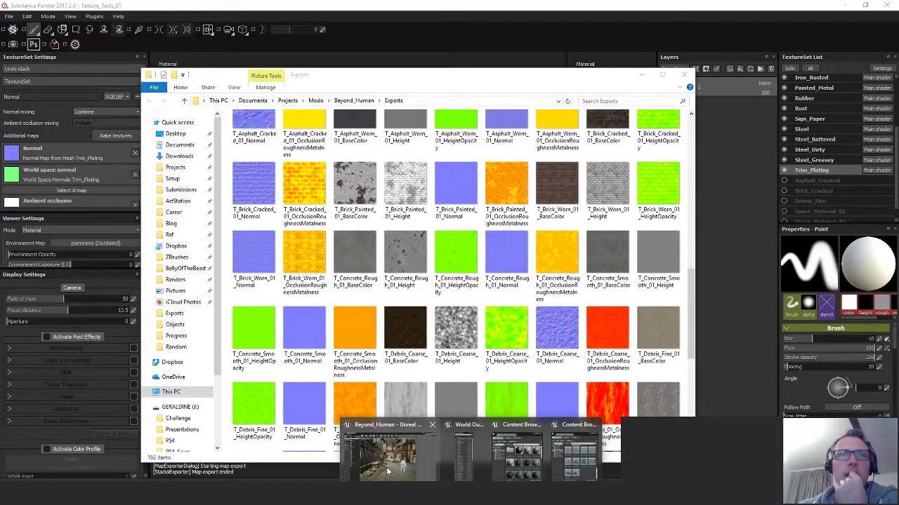
# Switch to the Beyond_Human project in Unreal Editor and import the new PNG textures from T_Steel_Greasey_01_Height through T_Brick_Painted_01_BaseColor.
pyautogui.click(388, 453)
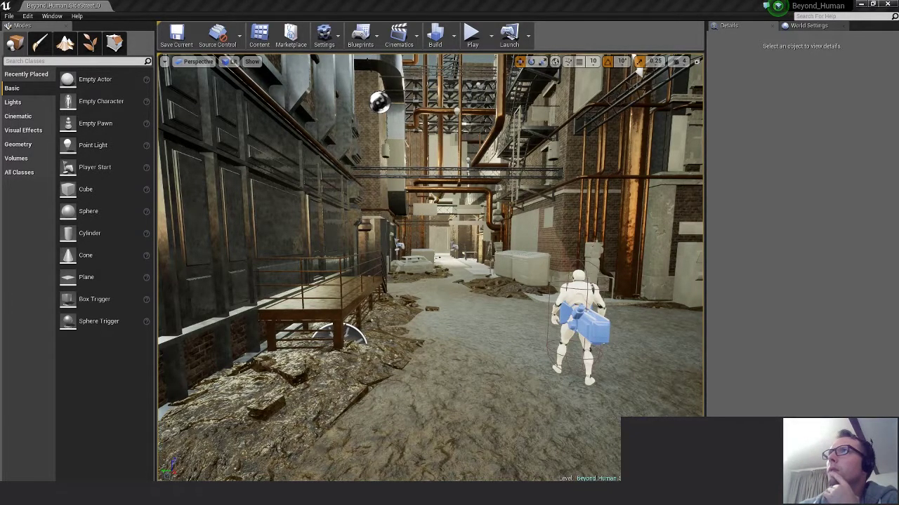
pyautogui.moveTo(898, 49); pyautogui.dragTo(422, 84)
pyautogui.moveTo(462, 326); pyautogui.dragTo(460, 480)
pyautogui.click(397, 140)
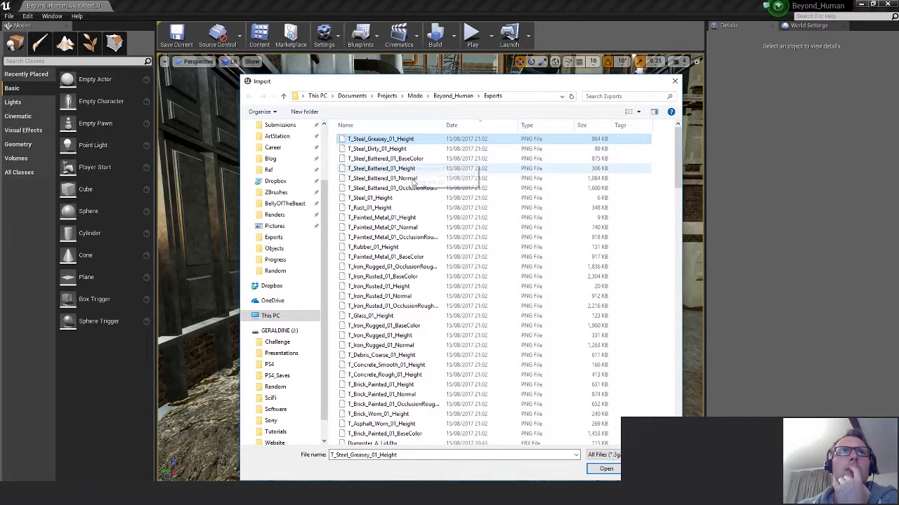
pyautogui.scroll(-6, 435, 357)
pyautogui.scroll(2, 436, 355)
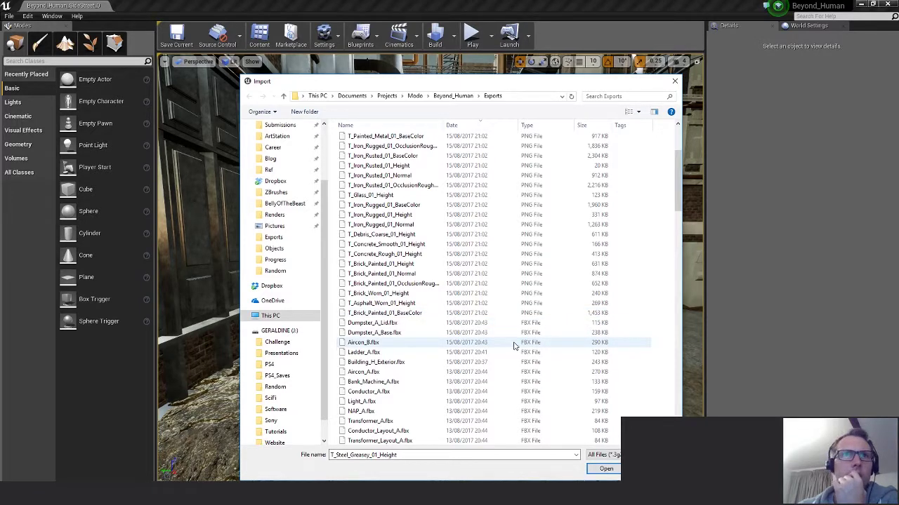
pyautogui.click(394, 314)
pyautogui.scroll(4, 501, 343)
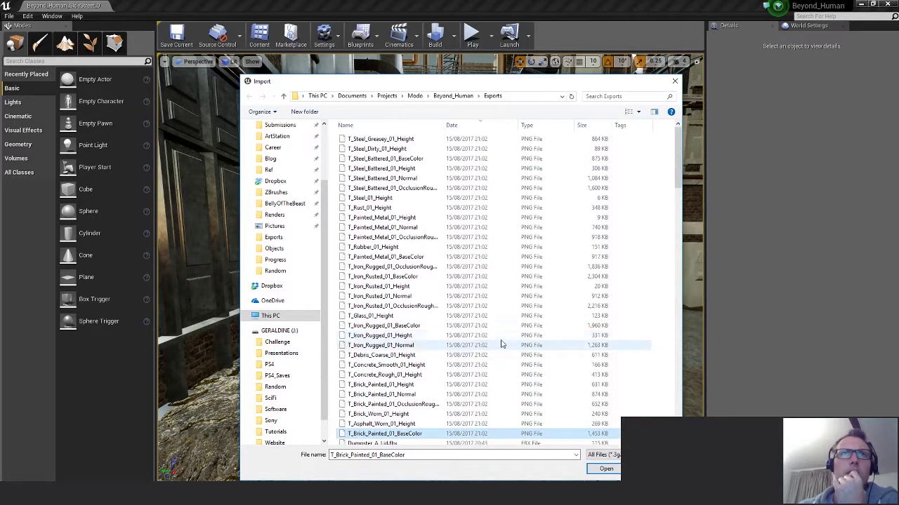
pyautogui.keyDown('shift'); pyautogui.click(403, 143); pyautogui.keyUp('shift')
pyautogui.click(606, 469)
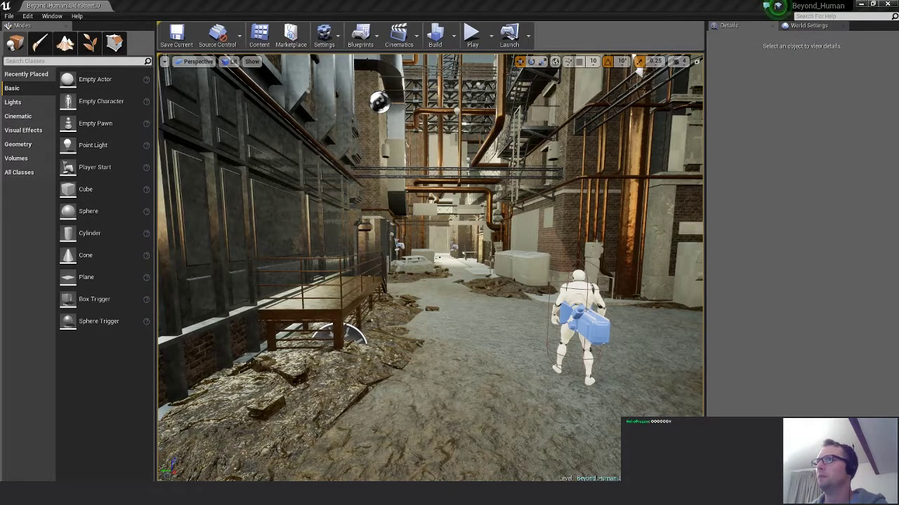
# Select the dumpster in the street and look around the surrounding buildings to check the updated materials.
pyautogui.click(520, 259)
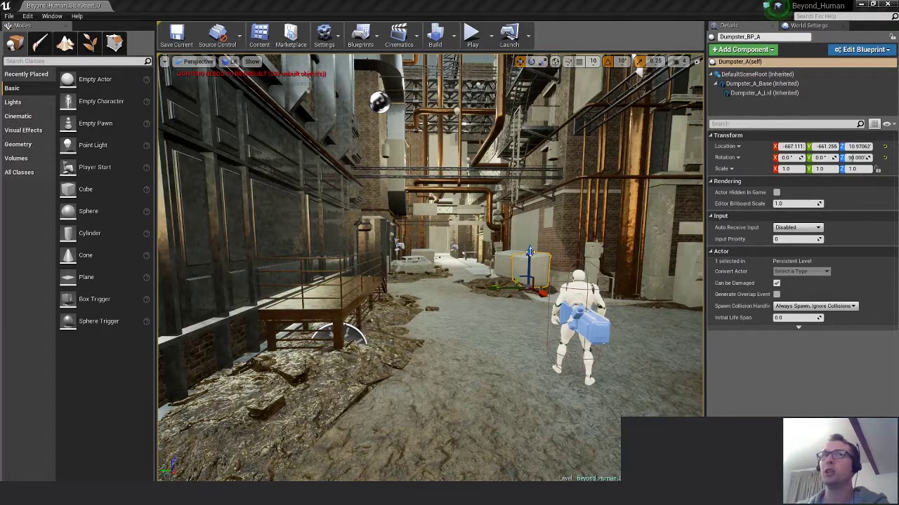
pyautogui.moveTo(552, 222); pyautogui.dragTo(587, 198, button='right')
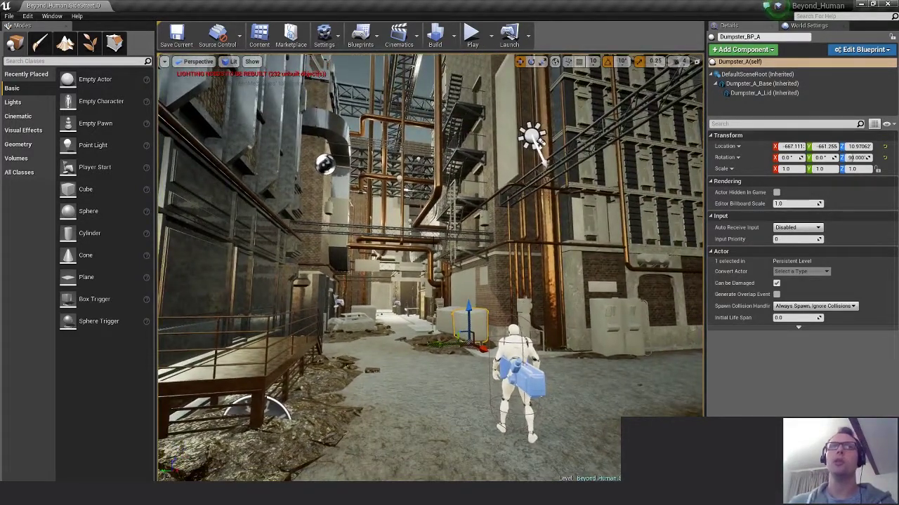
pyautogui.moveTo(520, 270); pyautogui.dragTo(519, 245, button='right')
pyautogui.moveTo(429, 252)
pyautogui.mouseDown(button='right')
pyautogui.moveTo(415, 249)
pyautogui.moveTo(421, 251)
pyautogui.moveTo(408, 267)
pyautogui.moveTo(427, 251)
pyautogui.moveTo(411, 249)
pyautogui.moveTo(413, 237)
pyautogui.moveTo(426, 250)
pyautogui.mouseUp(button='right')
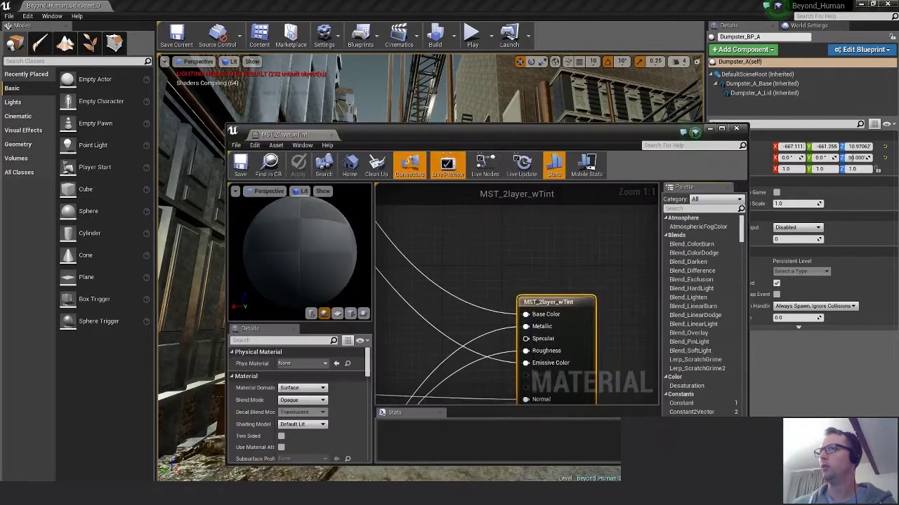
# Examine the node graphs of the MST_2layer_wTint and MST_2layer master materials.
pyautogui.scroll(-4, 500, 363)
pyautogui.scroll(-4, 500, 363)
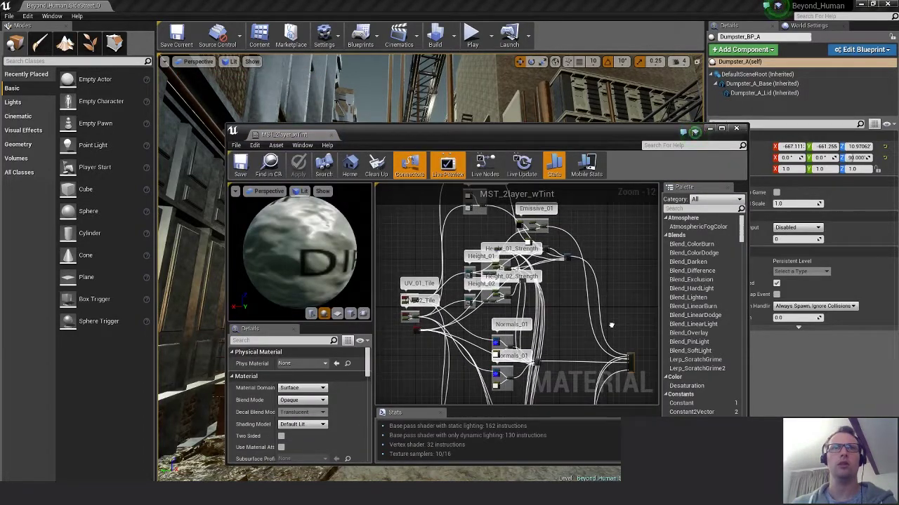
pyautogui.click(736, 129)
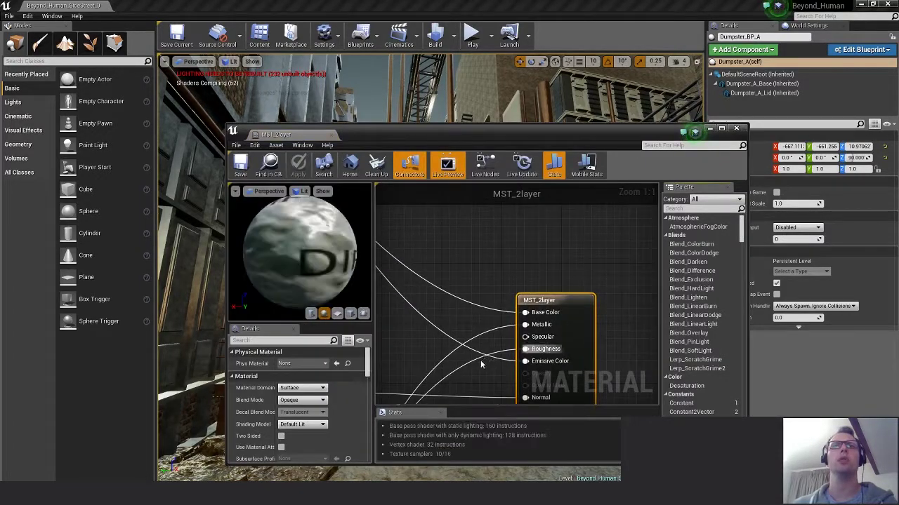
pyautogui.scroll(-10, 481, 365)
pyautogui.moveTo(473, 366); pyautogui.dragTo(636, 370, button='right')
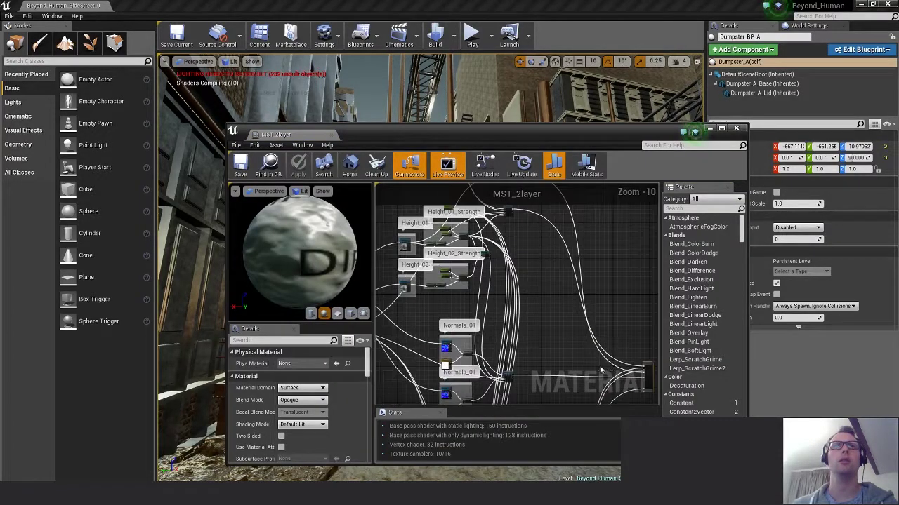
pyautogui.moveTo(536, 328)
pyautogui.mouseDown(button='right')
pyautogui.moveTo(537, 346)
pyautogui.moveTo(535, 330)
pyautogui.mouseUp(button='right')
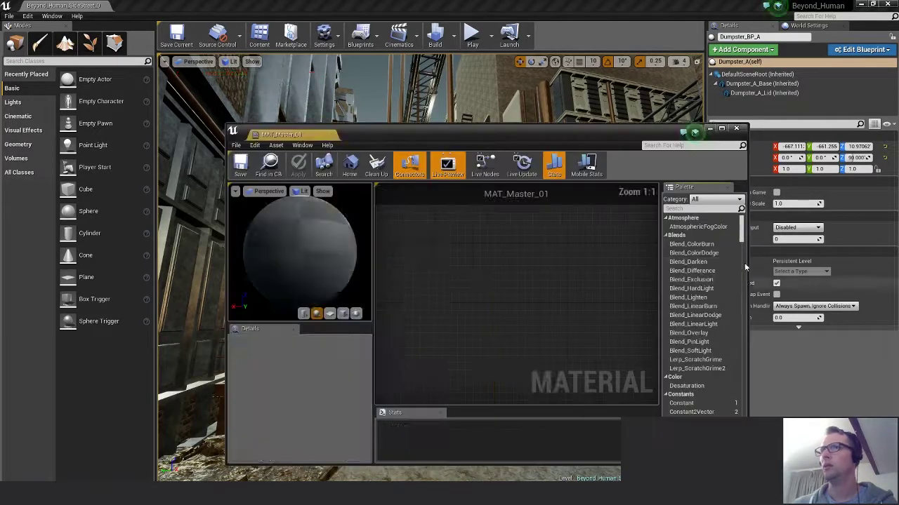
# Check the MAT_Master_01 material and its instance MI_Master_Test, and close both.
pyautogui.scroll(-3, 626, 287)
pyautogui.moveTo(625, 286); pyautogui.dragTo(599, 267, button='right')
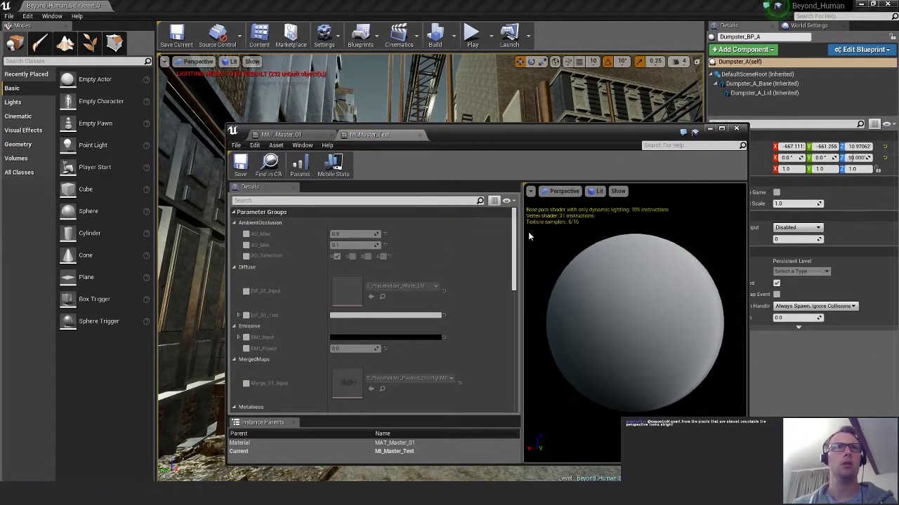
pyautogui.click(419, 135)
pyautogui.click(328, 137)
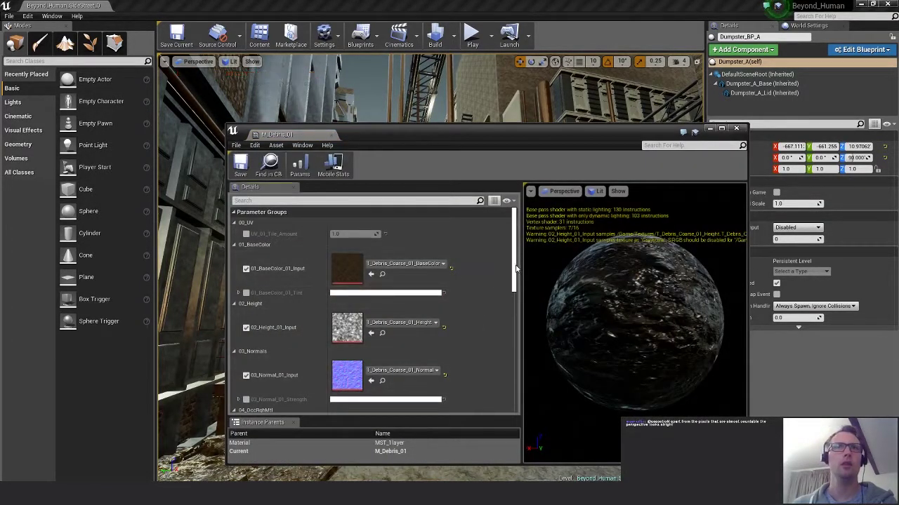
# Review the parameters of the M_Debris_01 and M_Brick_01 instances and open M_Brick_01's parent material, MST_2LayerBlend.
pyautogui.moveTo(513, 278); pyautogui.dragTo(516, 420)
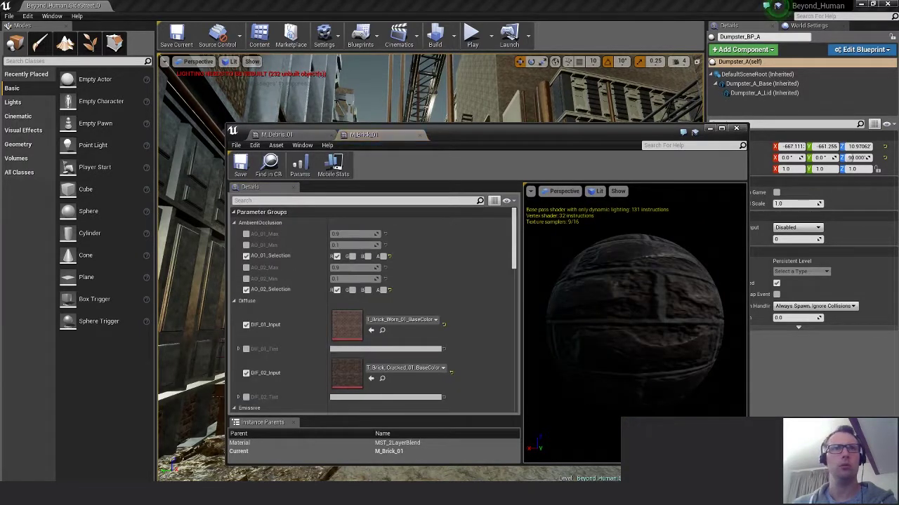
pyautogui.scroll(-10, 518, 391)
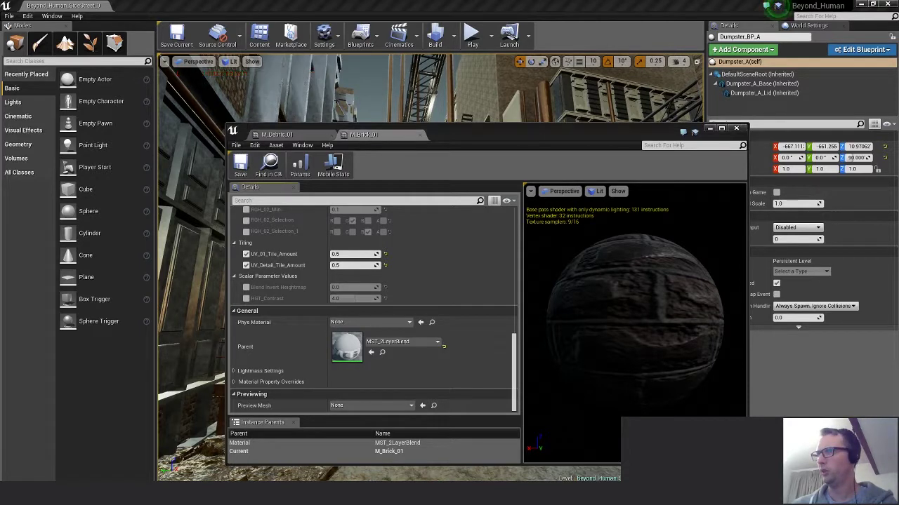
pyautogui.doubleClick(347, 346)
# Examine the MST_2LayerBlend node graph around the AO and Roughness groups, and close the material editor.
pyautogui.scroll(-11, 581, 359)
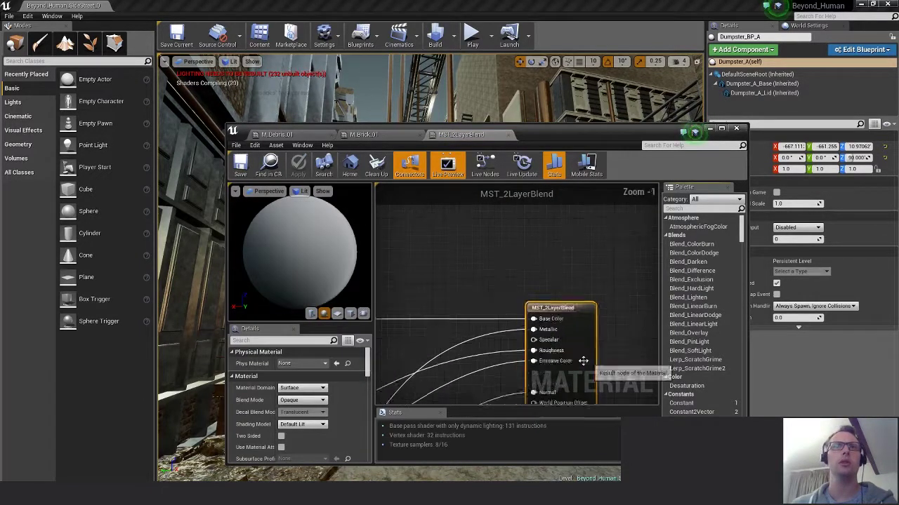
pyautogui.moveTo(457, 342); pyautogui.dragTo(600, 242, button='right')
pyautogui.scroll(-1, 600, 242)
pyautogui.moveTo(529, 293); pyautogui.dragTo(513, 352, button='right')
pyautogui.scroll(3, 527, 328)
pyautogui.scroll(10, 513, 351)
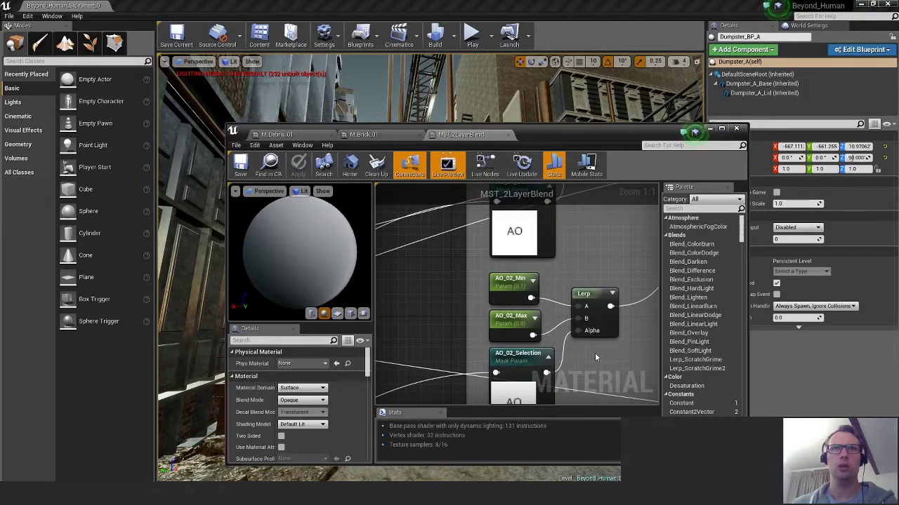
pyautogui.scroll(-4, 433, 289)
pyautogui.moveTo(433, 289); pyautogui.dragTo(493, 332, button='right')
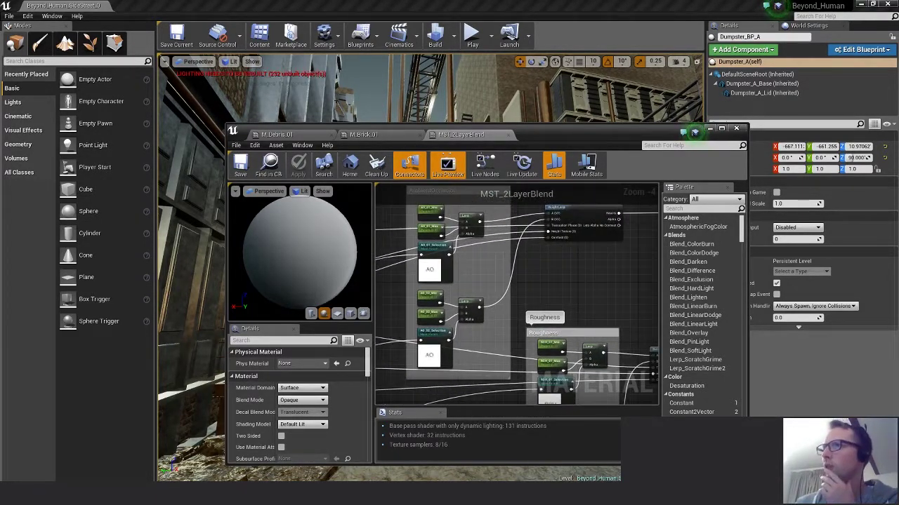
pyautogui.click(735, 128)
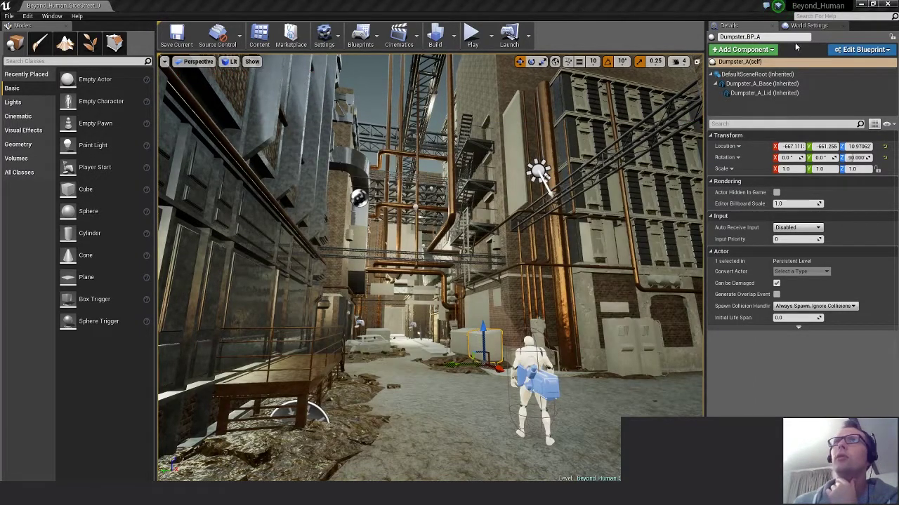
# Save all modified assets in the Beyond_Human project and preview the open Exports folder window.
pyautogui.hotkey('ctrl', 'shift', 's')
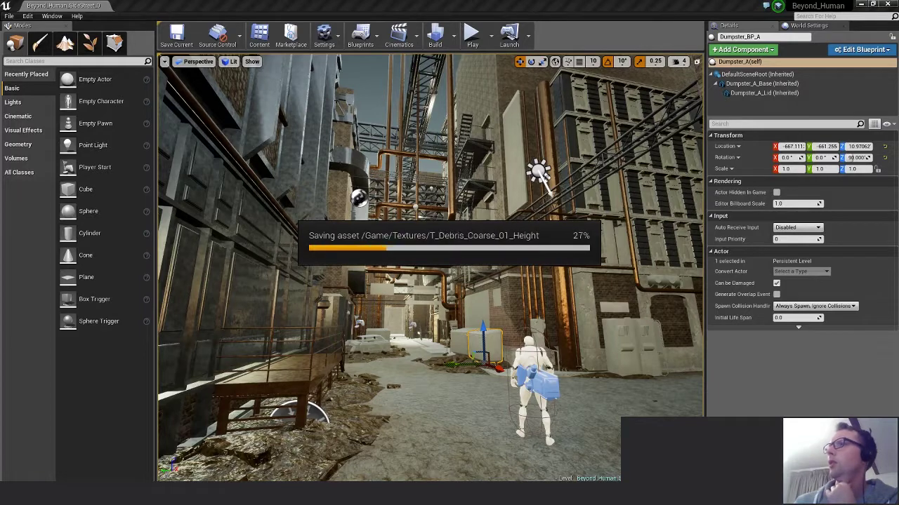
pyautogui.moveTo(243, 494)
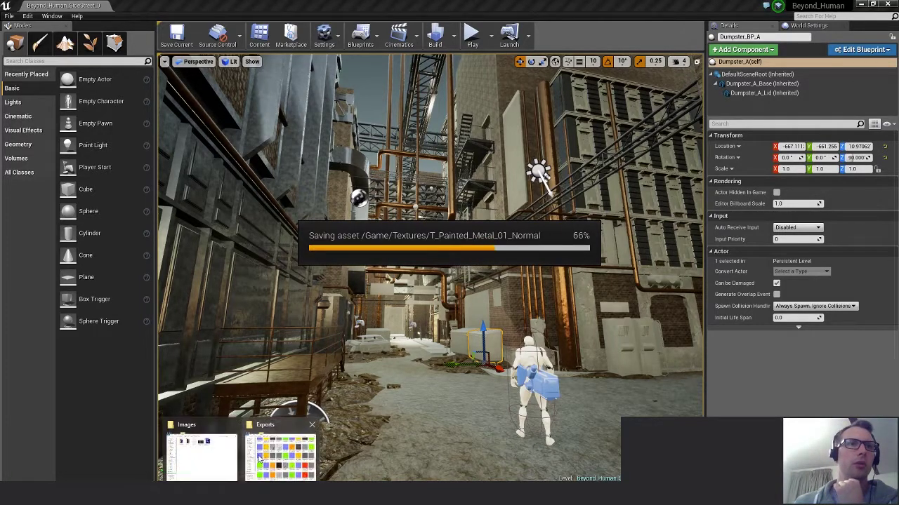
pyautogui.moveTo(282, 456)
pyautogui.moveTo(214, 465)
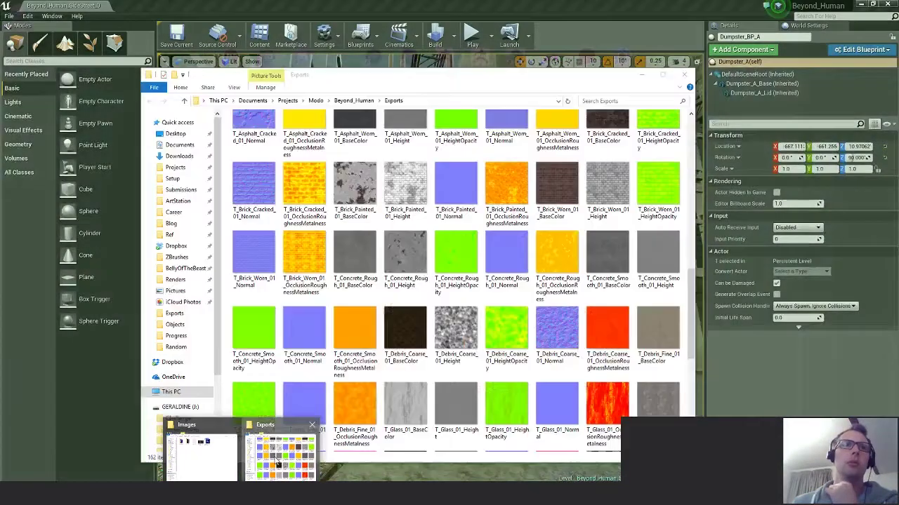
# Switch to File Explorer and look through the SP_BH_Exports textures in the Challenge folder of the GERALDINE drive.
pyautogui.click(277, 461)
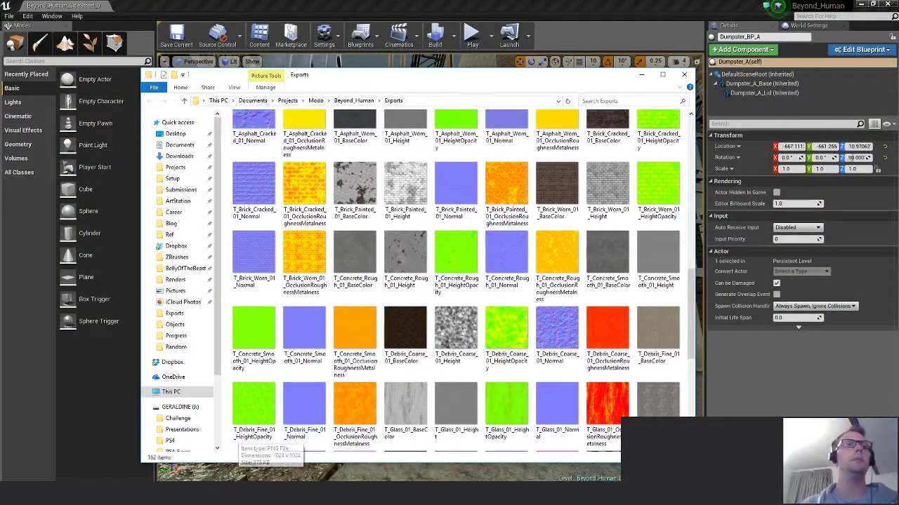
pyautogui.click(214, 466)
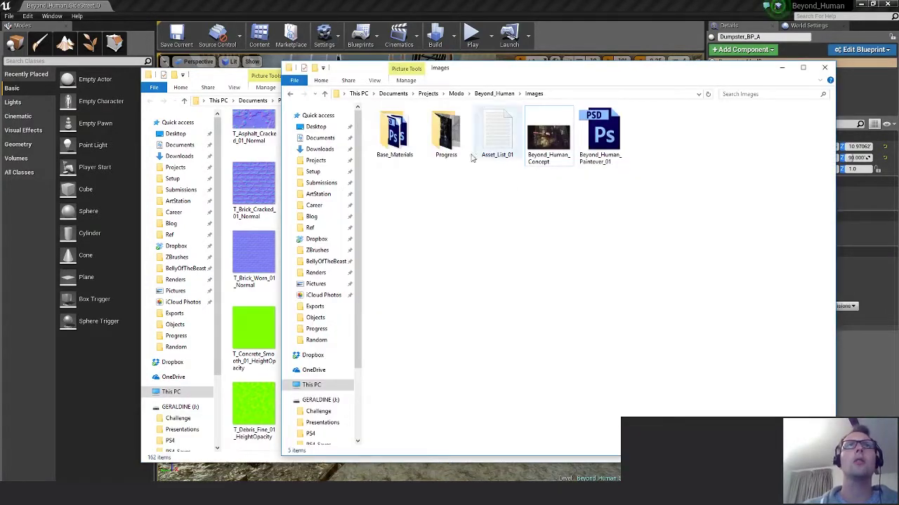
pyautogui.click(318, 411)
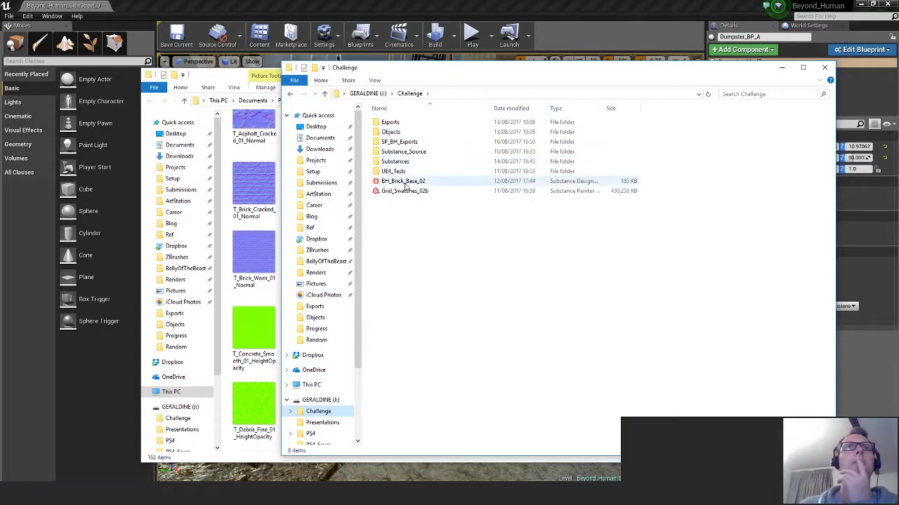
pyautogui.click(400, 142)
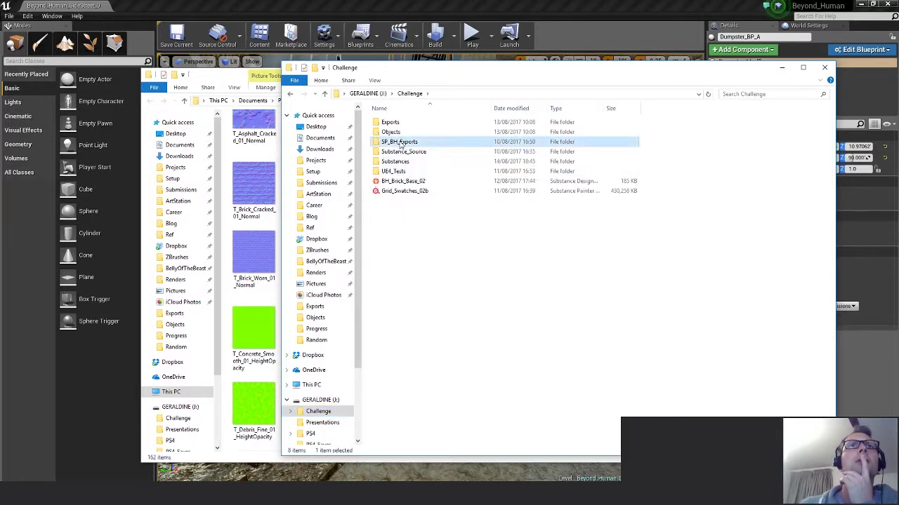
pyautogui.doubleClick(400, 142)
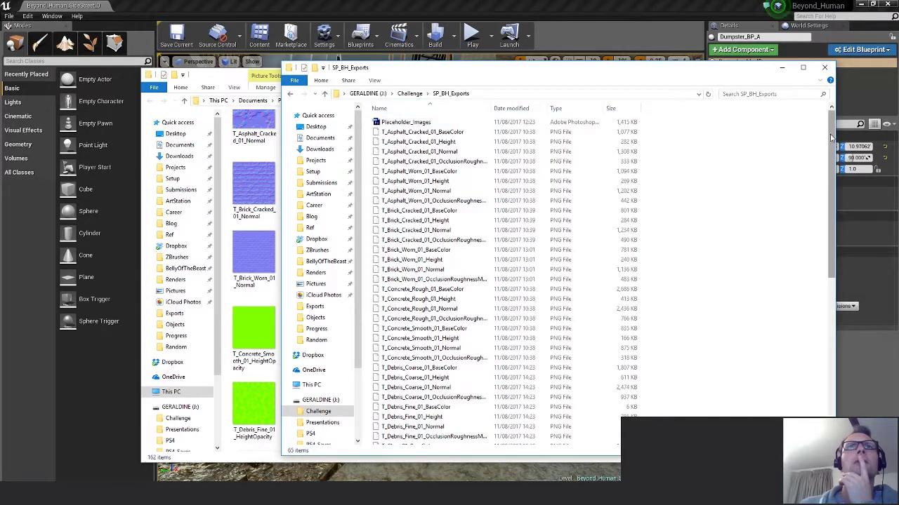
pyautogui.moveTo(831, 137); pyautogui.dragTo(829, 321)
pyautogui.click(410, 94)
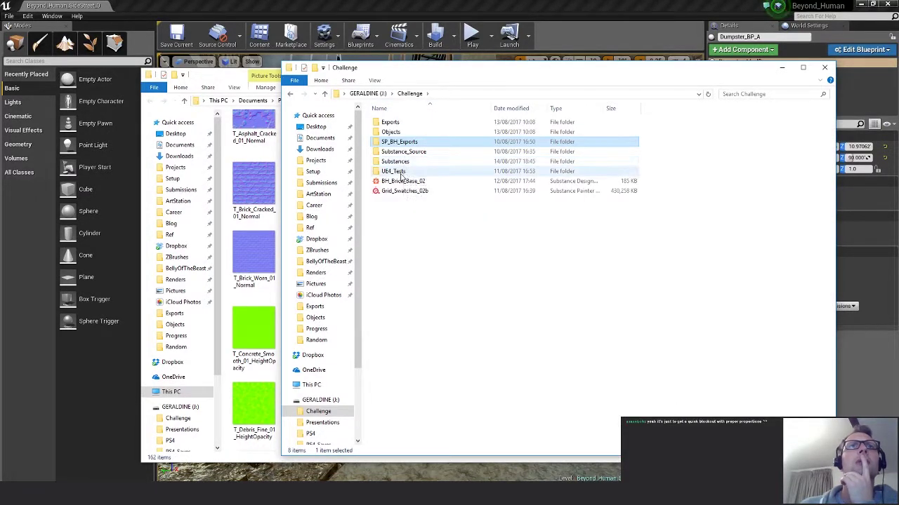
# Open the Materials folder inside UE4_Tests and select the MST_2layer.uasset file.
pyautogui.doubleClick(398, 172)
pyautogui.doubleClick(395, 122)
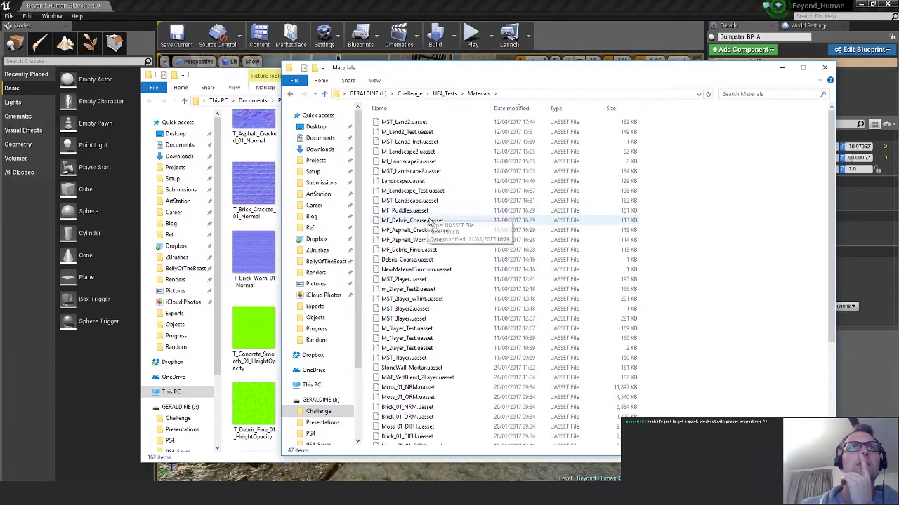
pyautogui.click(426, 278)
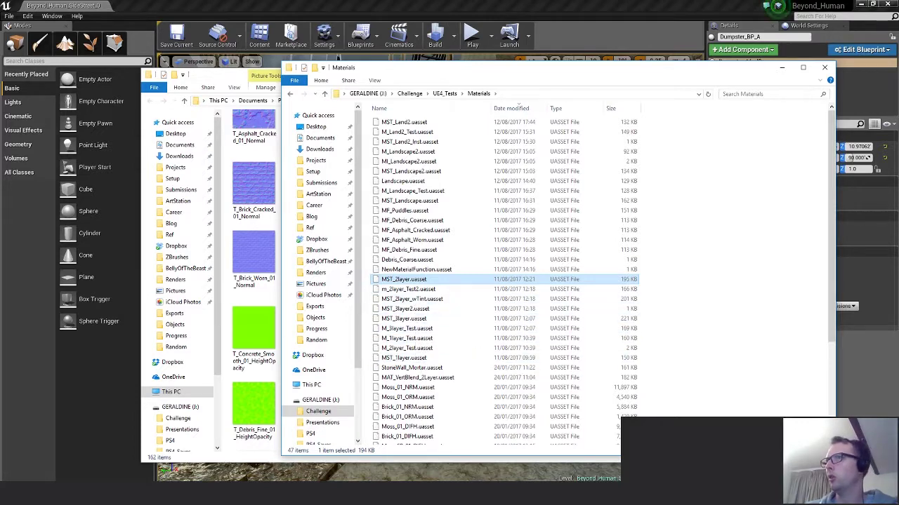
# Switch to Unreal Editor, review the texture, roughness and tiling parameters of the M_Metal_01 instance, and close the editor window.
pyautogui.hotkey('alt', 'Tab')
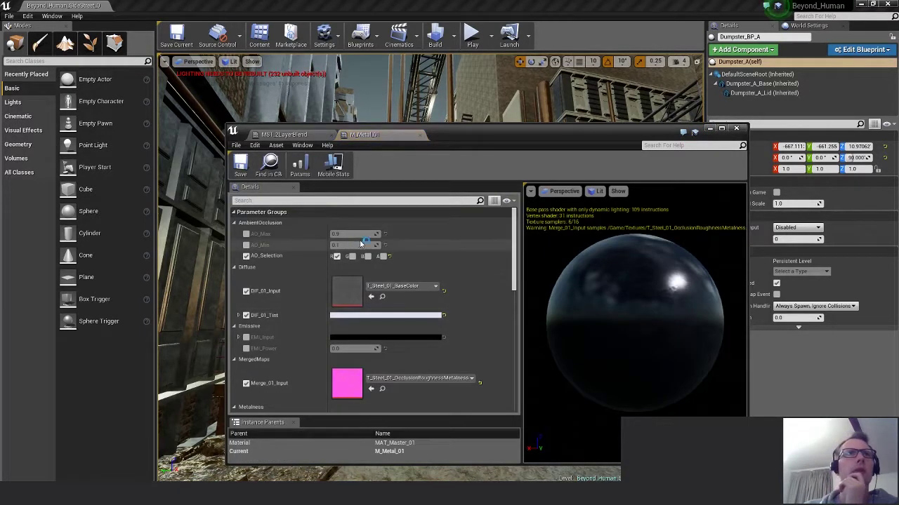
pyautogui.scroll(-5, 272, 343)
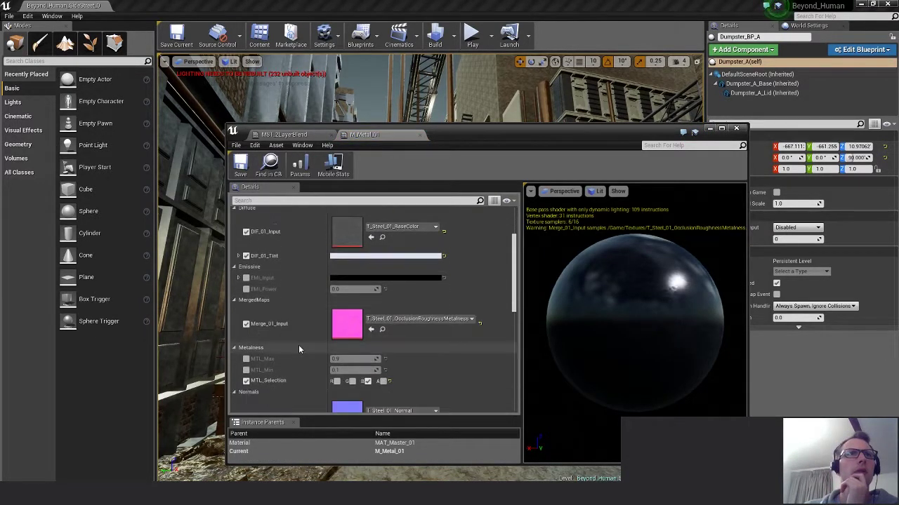
pyautogui.scroll(-6, 299, 349)
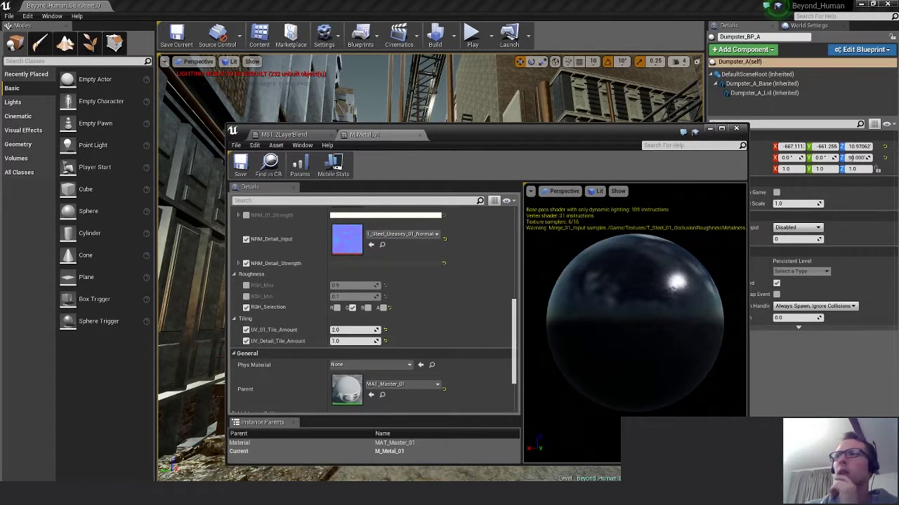
pyautogui.click(737, 130)
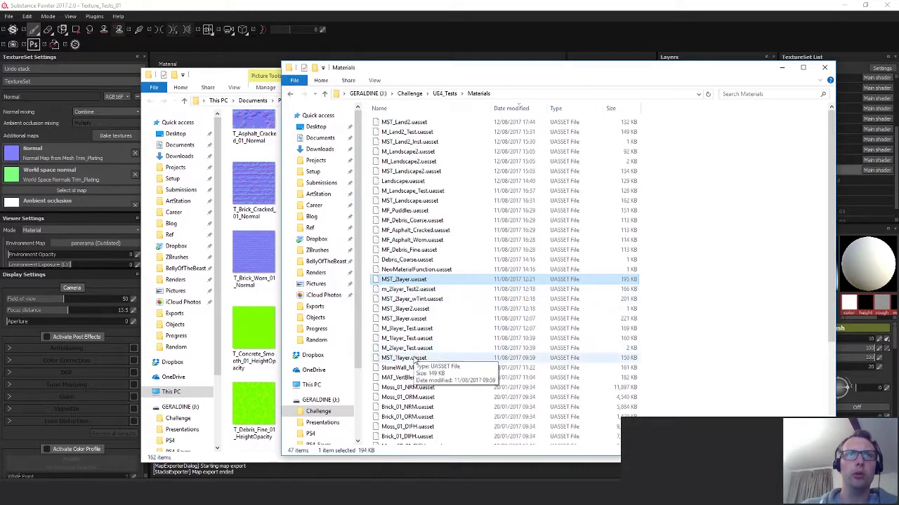
# Select the files from MF_Puddles to MST_1layer in the UE4_Tests Materials folder.
pyautogui.click(516, 359)
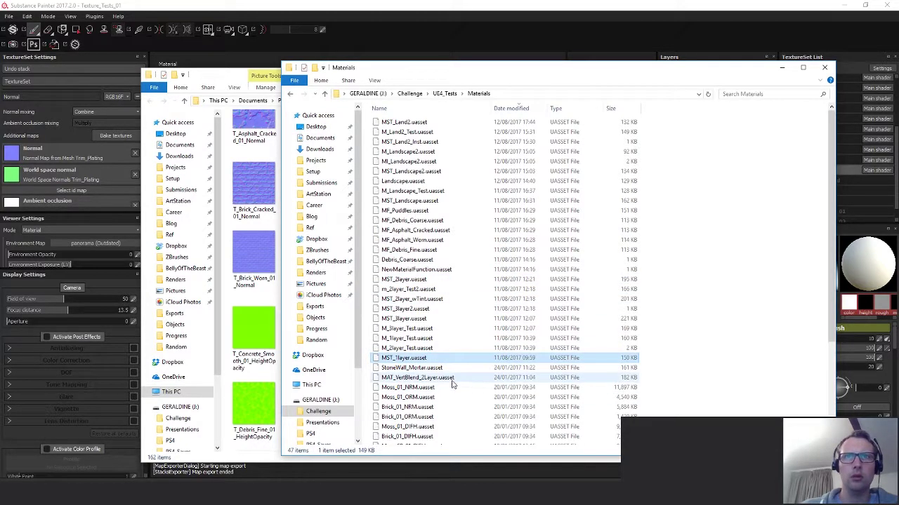
pyautogui.scroll(-5, 572, 360)
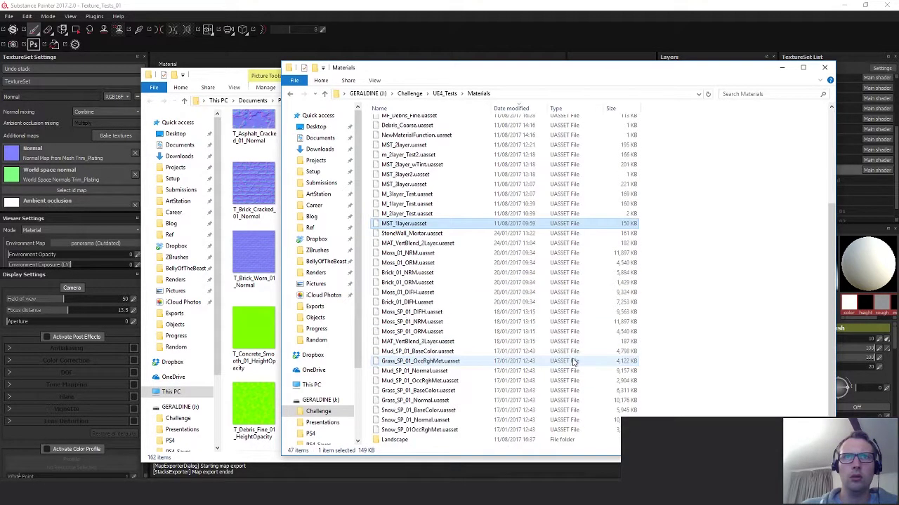
pyautogui.scroll(5, 572, 360)
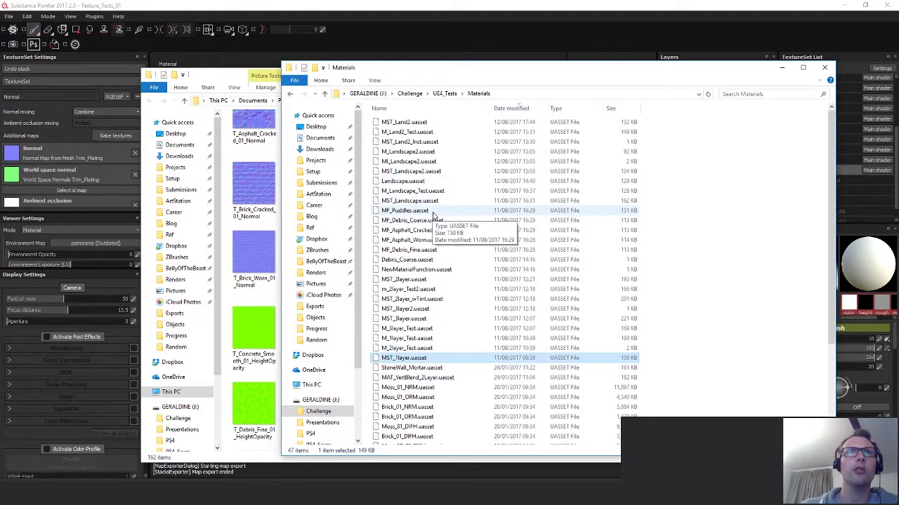
pyautogui.keyDown('shift'); pyautogui.click(433, 212); pyautogui.keyUp('shift')
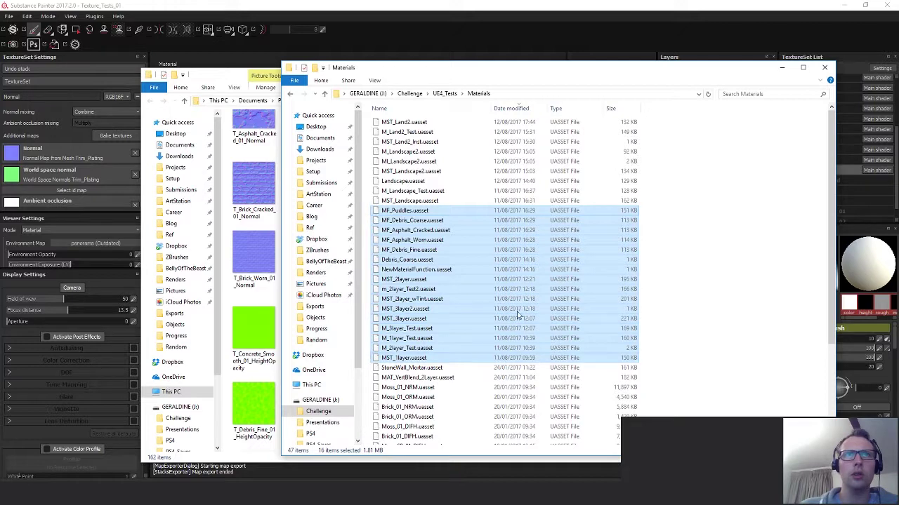
# Browse the Exports window to the Beyond_Human project's materials at Projects > UE4 > Beyond_Human > Content > Materials.
pyautogui.click(274, 101)
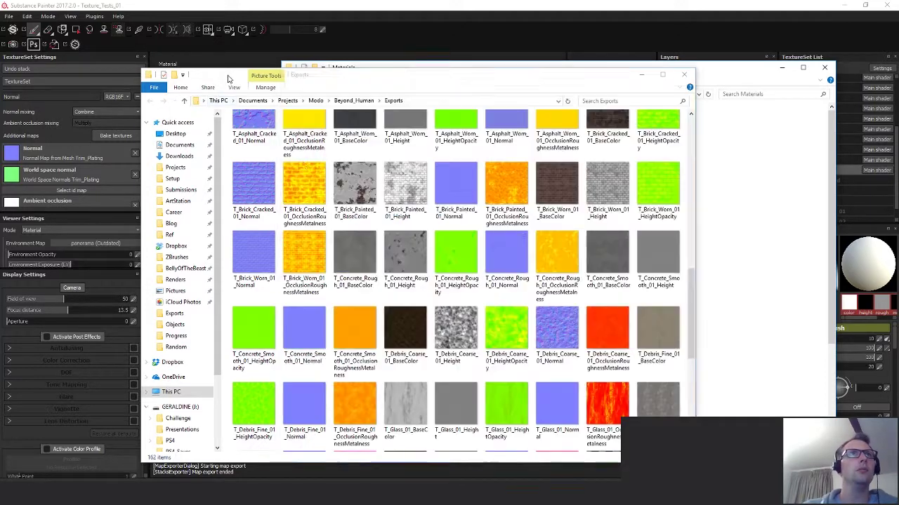
pyautogui.click(316, 100)
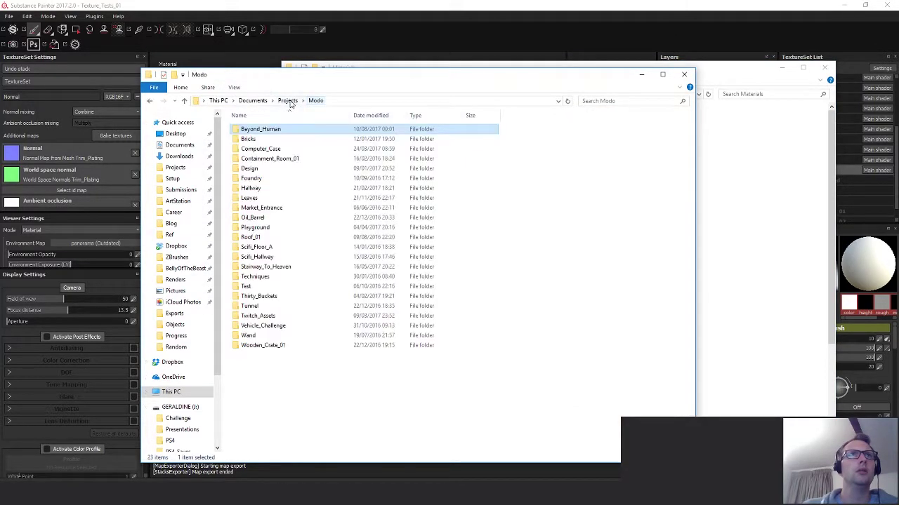
pyautogui.click(288, 101)
pyautogui.doubleClick(253, 241)
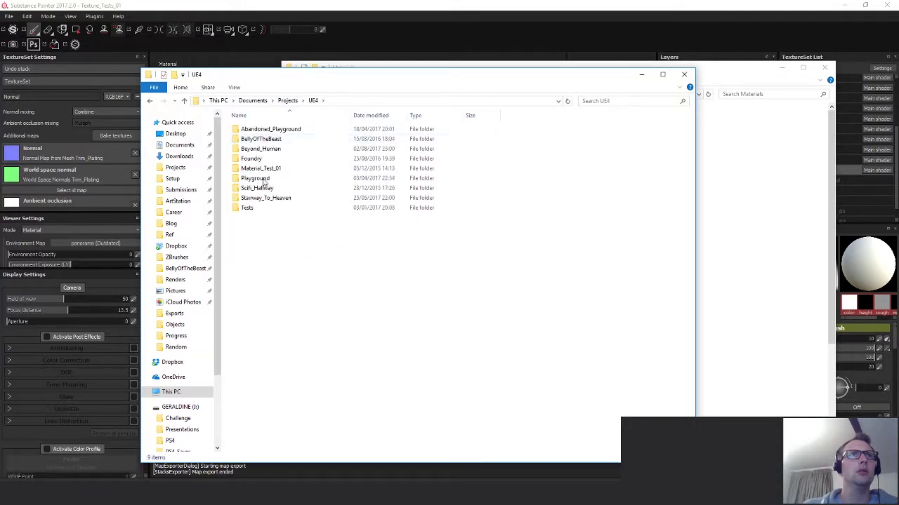
pyautogui.doubleClick(260, 149)
pyautogui.doubleClick(260, 142)
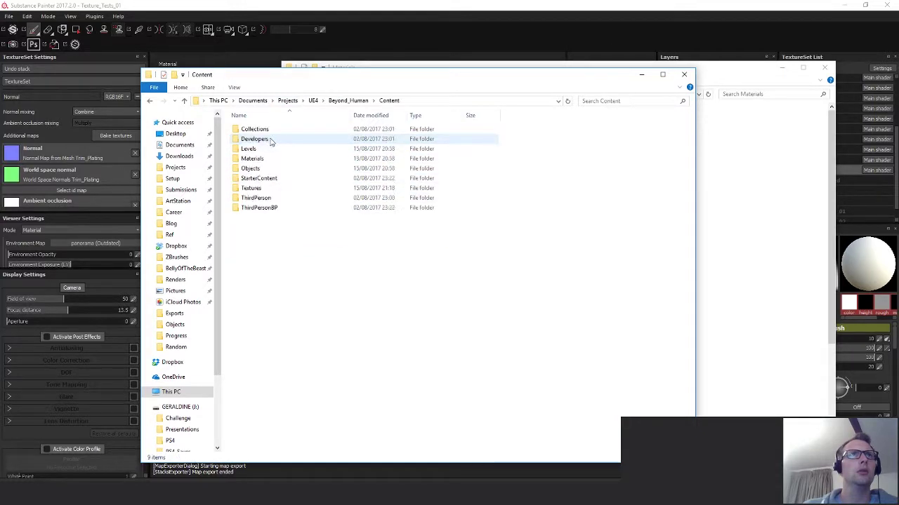
pyautogui.doubleClick(258, 161)
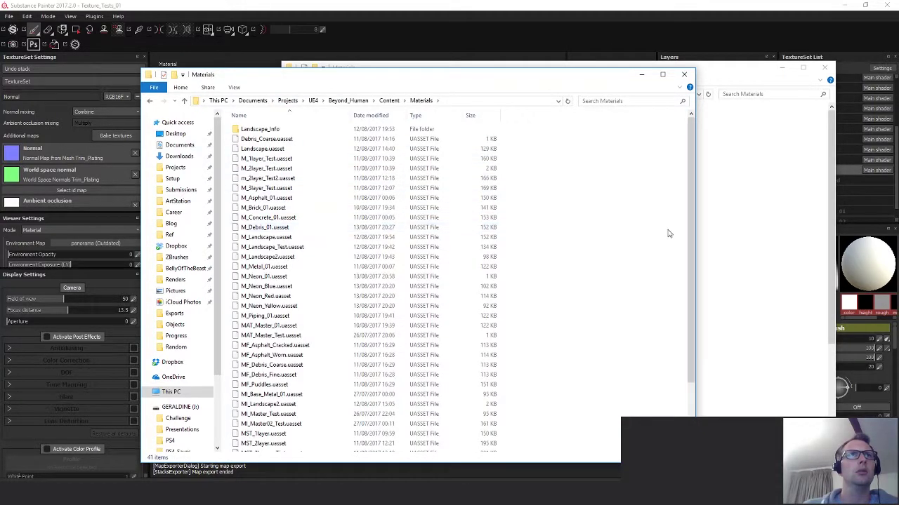
# Select all MST files from MST_1layer to MST_Landscape4 in the project's Materials folder.
pyautogui.click(292, 158)
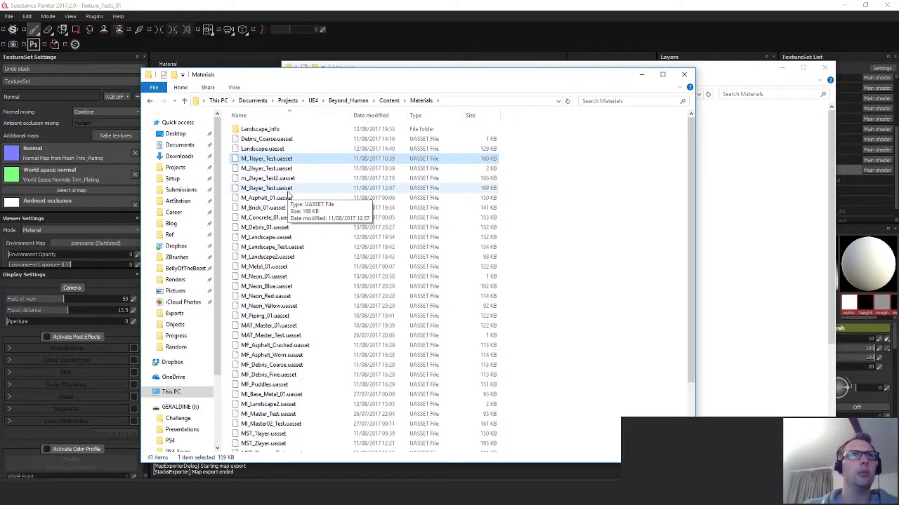
pyautogui.scroll(-3, 270, 327)
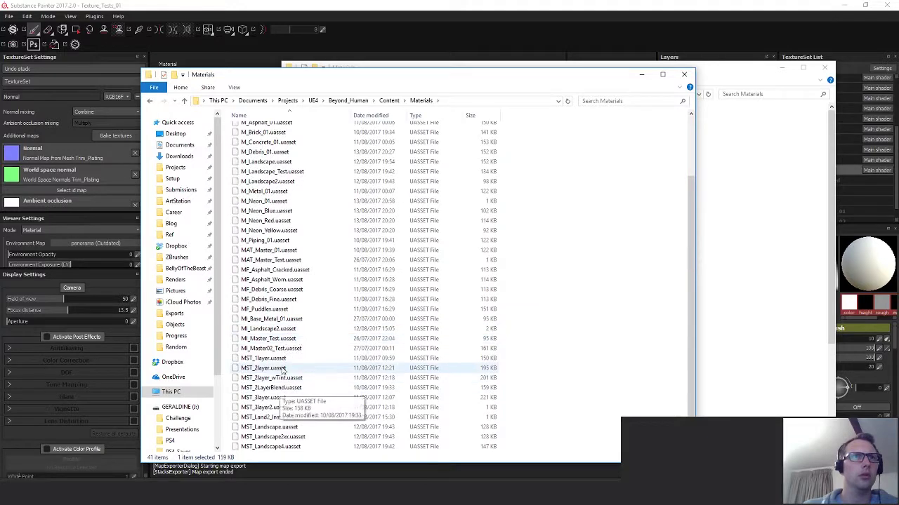
pyautogui.click(278, 358)
pyautogui.keyDown('shift'); pyautogui.click(289, 447); pyautogui.keyUp('shift')
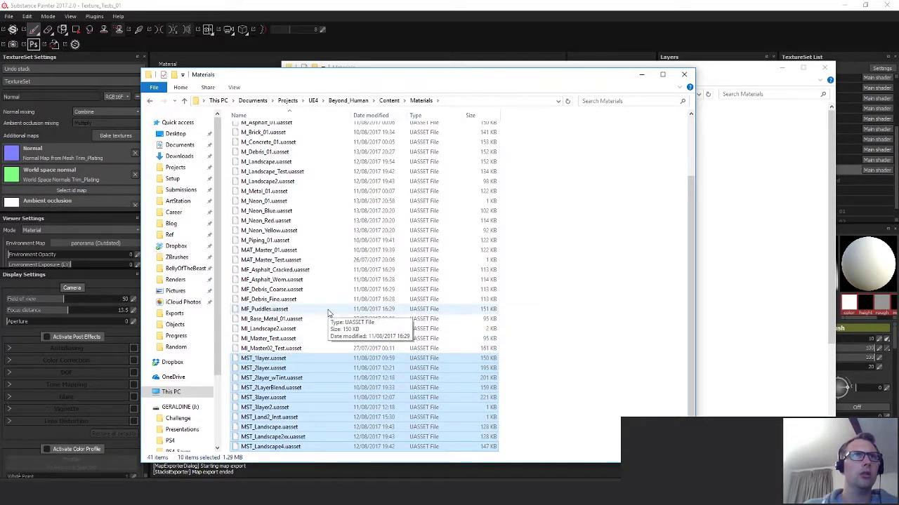
pyautogui.scroll(3, 328, 312)
pyautogui.scroll(-3, 328, 312)
pyautogui.scroll(3, 330, 316)
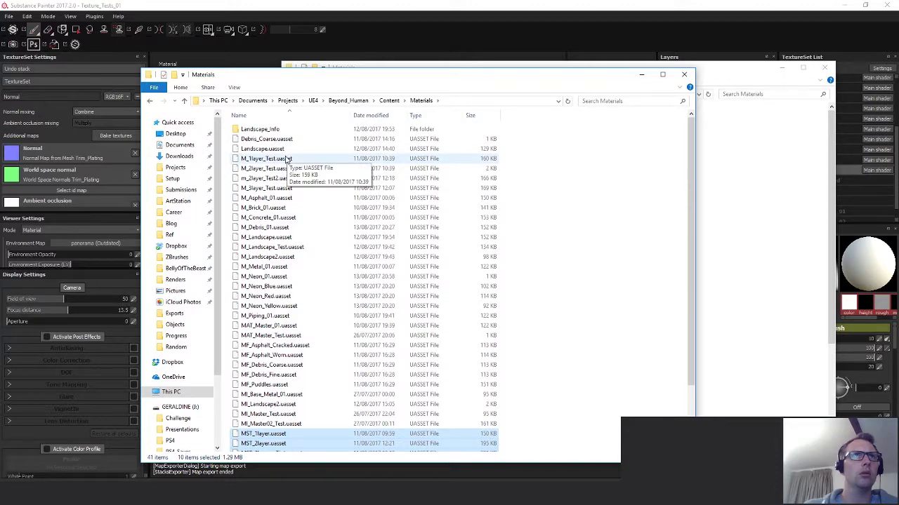
# Add M_1layer_Test, M_2layer_Test, m_2layer_Test2 and M_3layer_Test to the file selection.
pyautogui.keyDown('ctrl'); pyautogui.click(286, 160); pyautogui.keyUp('ctrl')
pyautogui.keyDown('ctrl'); pyautogui.click(283, 170); pyautogui.keyUp('ctrl')
pyautogui.keyDown('ctrl'); pyautogui.click(282, 179); pyautogui.keyUp('ctrl')
pyautogui.keyDown('ctrl'); pyautogui.click(284, 190); pyautogui.keyUp('ctrl')
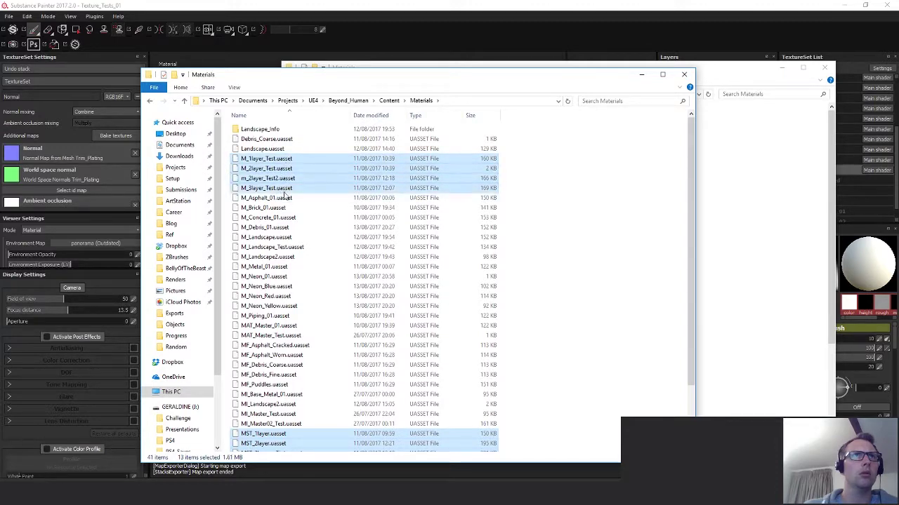
# Add the three M_Landscape files, both MAT_Master files, MI_Landscape2, MI_Master_Test and MI_Master02_Test to the selection, and clear the whole selection.
pyautogui.scroll(-3, 368, 317)
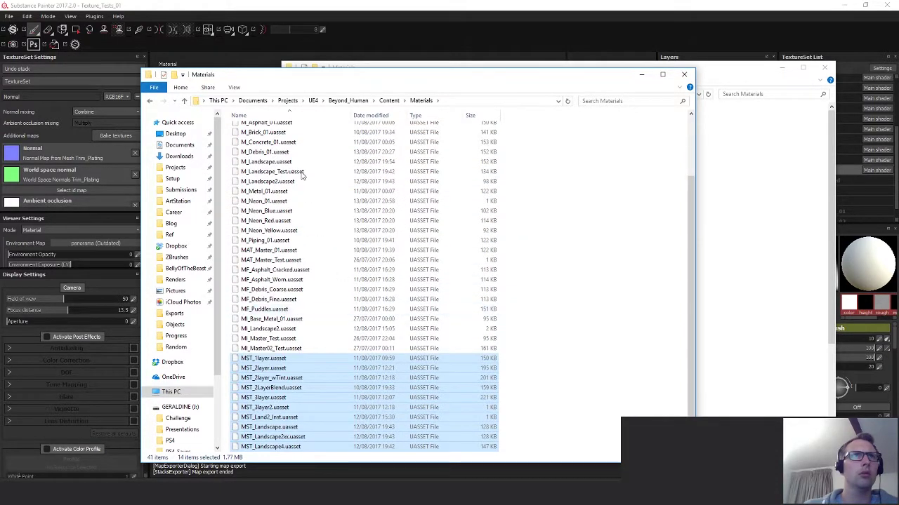
pyautogui.keyDown('ctrl'); pyautogui.click(267, 161); pyautogui.keyUp('ctrl')
pyautogui.keyDown('ctrl'); pyautogui.click(272, 171); pyautogui.keyUp('ctrl')
pyautogui.keyDown('ctrl'); pyautogui.click(268, 182); pyautogui.keyUp('ctrl')
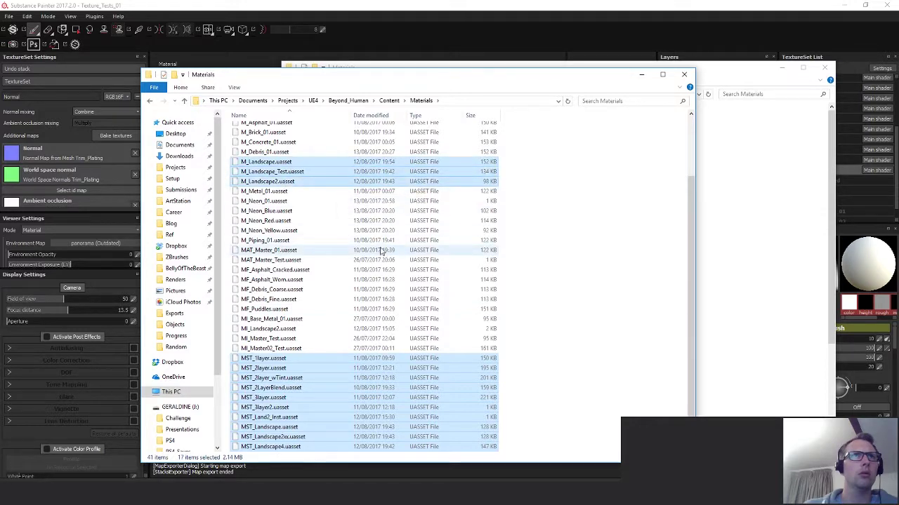
pyautogui.keyDown('ctrl'); pyautogui.click(286, 251); pyautogui.keyUp('ctrl')
pyautogui.keyDown('ctrl'); pyautogui.click(287, 260); pyautogui.keyUp('ctrl')
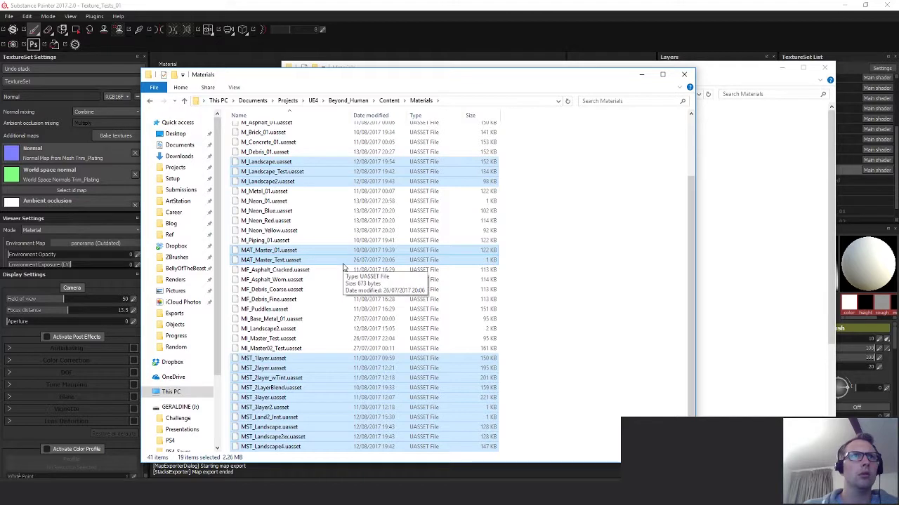
pyautogui.keyDown('ctrl'); pyautogui.click(277, 348); pyautogui.keyUp('ctrl')
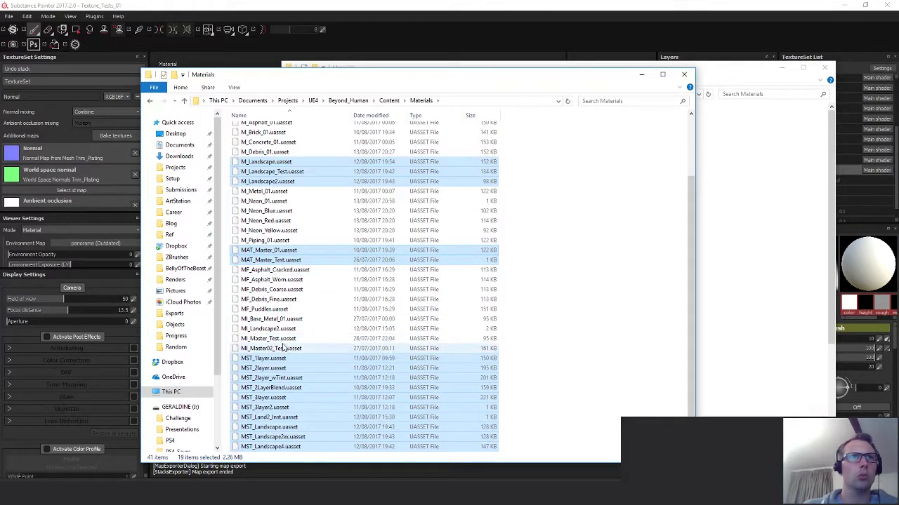
pyautogui.keyDown('ctrl'); pyautogui.click(277, 339); pyautogui.keyUp('ctrl')
pyautogui.keyDown('ctrl'); pyautogui.click(275, 328); pyautogui.keyUp('ctrl')
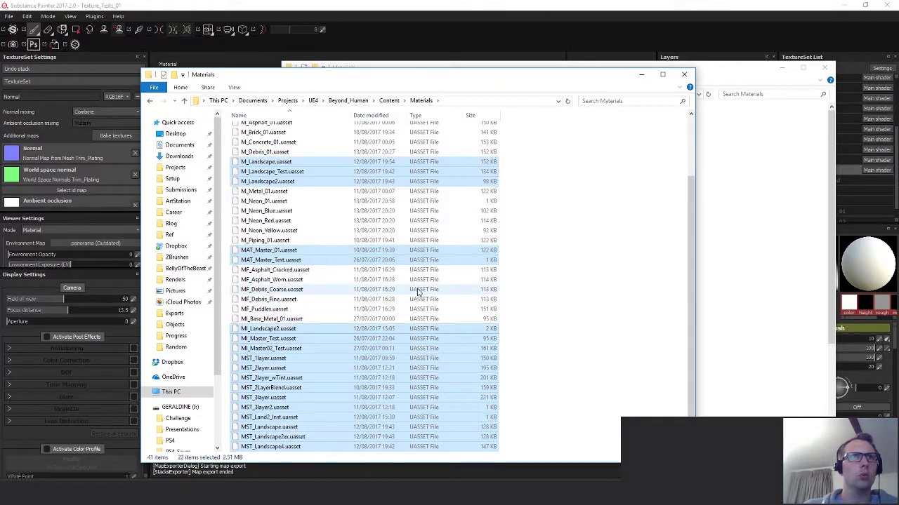
pyautogui.click(563, 303)
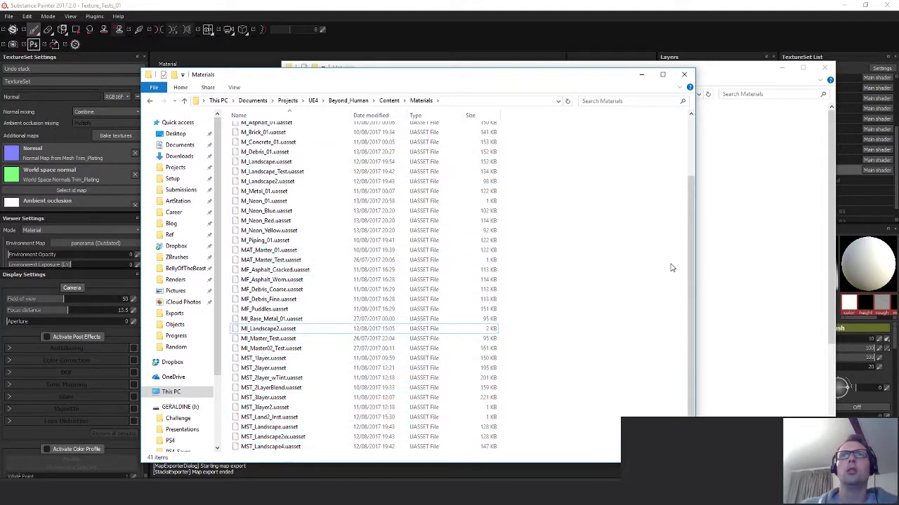
# Bring the UE4_Tests Materials window forward and open the Beyond_Human Objects folder in a new File Explorer window.
pyautogui.click(730, 257)
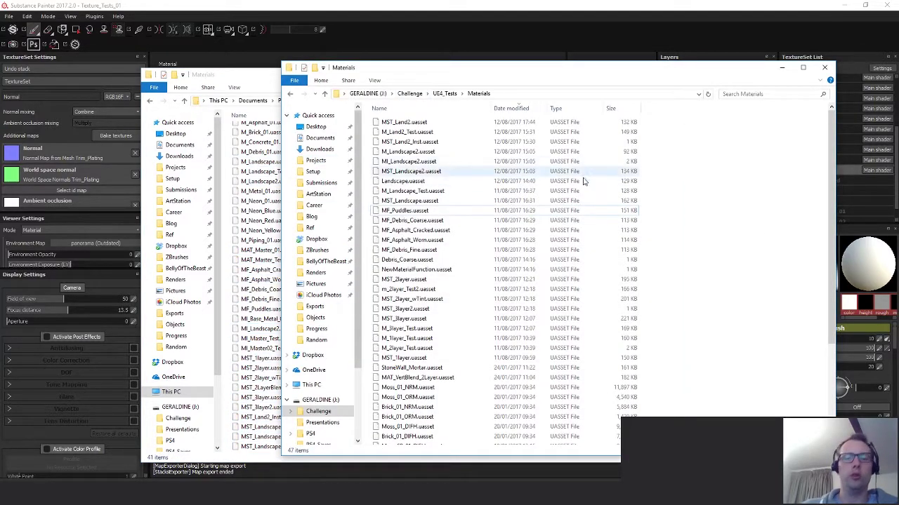
pyautogui.press('super+e')
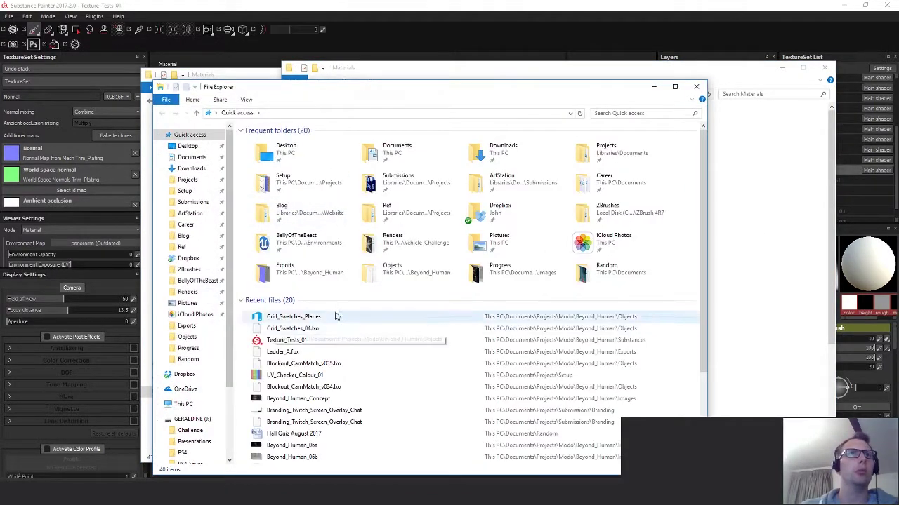
pyautogui.click(187, 337)
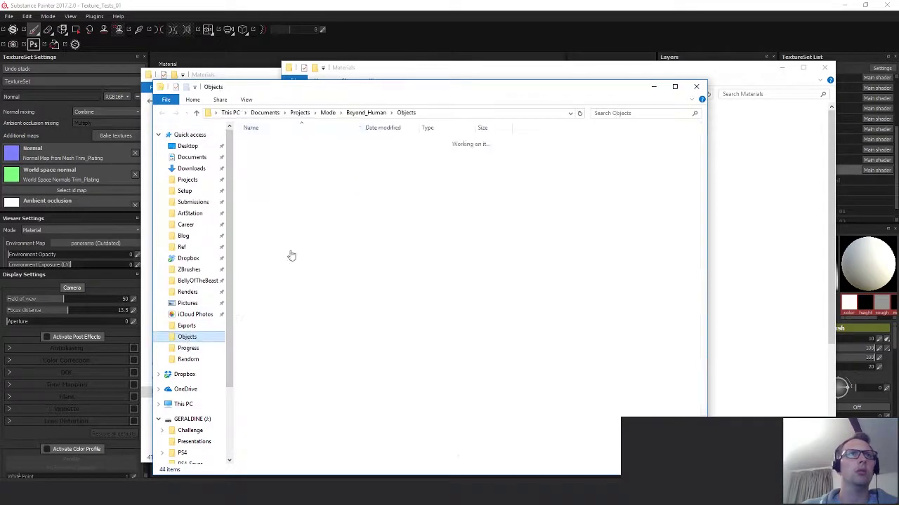
# Paste the copied material files into the Beyond_Human folder under Projects > Backup, and close that folder window.
pyautogui.click(328, 112)
pyautogui.click(300, 113)
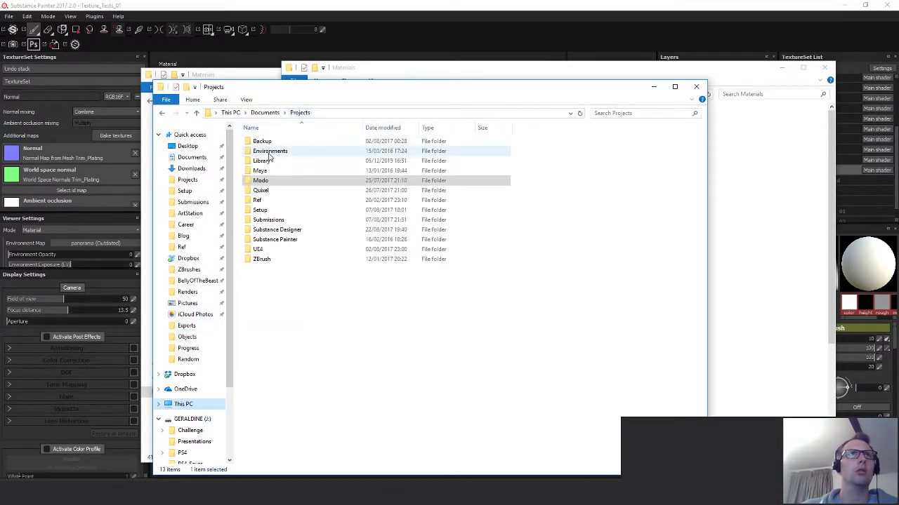
pyautogui.doubleClick(262, 141)
pyautogui.doubleClick(273, 141)
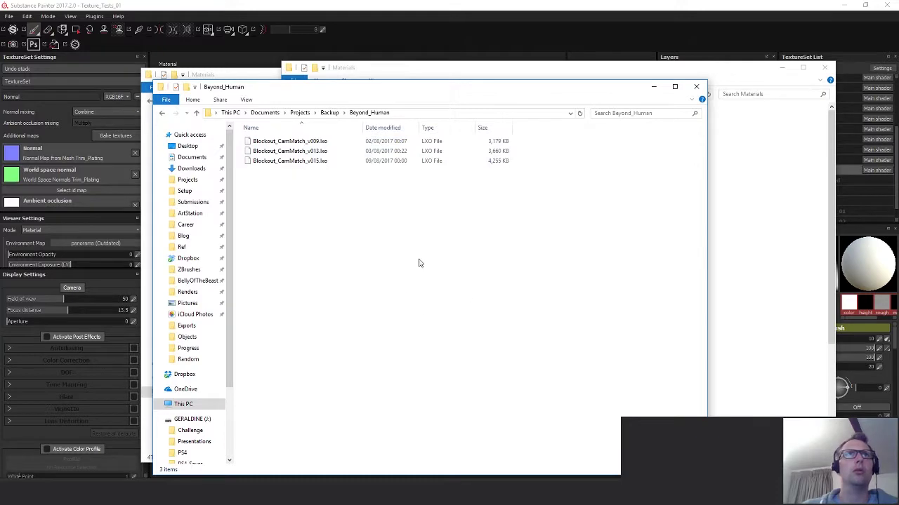
pyautogui.hotkey('ctrl', 'v')
pyautogui.click(650, 144)
pyautogui.click(697, 87)
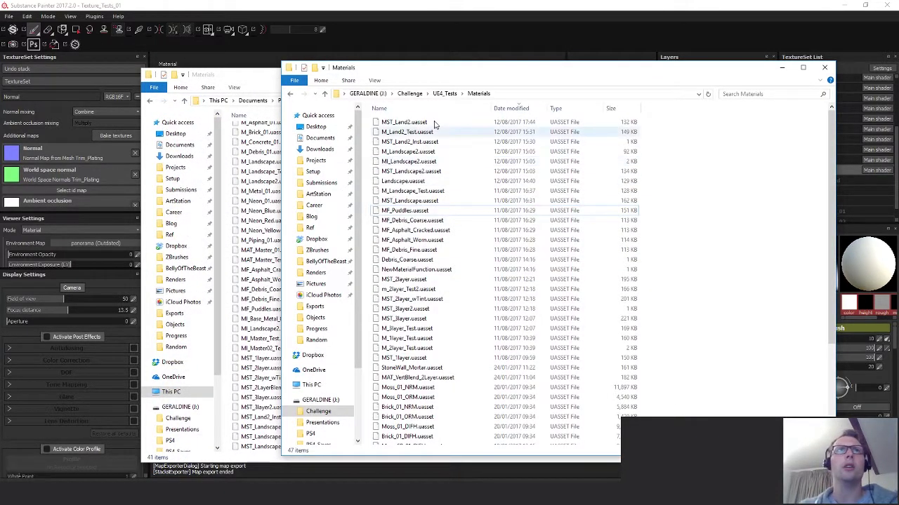
# Copy the files from MF_Puddles through MST_1layer in UE4_Tests Materials into the project's Materials folder, replacing same-named files, and put both windows away.
pyautogui.click(425, 125)
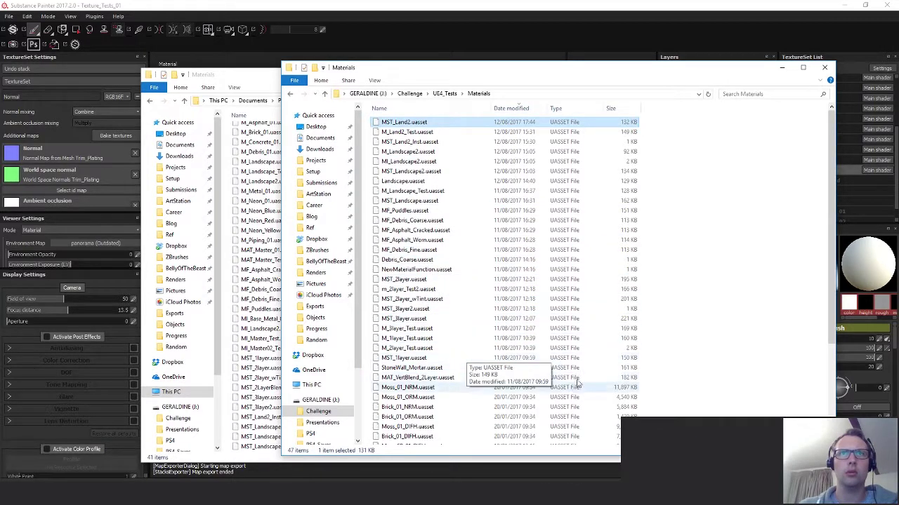
pyautogui.click(467, 358)
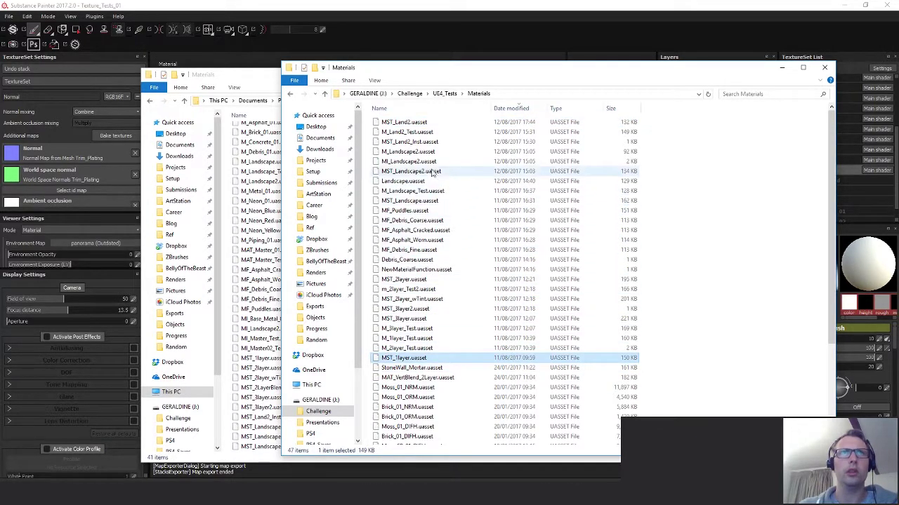
pyautogui.keyDown('shift'); pyautogui.click(438, 191); pyautogui.keyUp('shift')
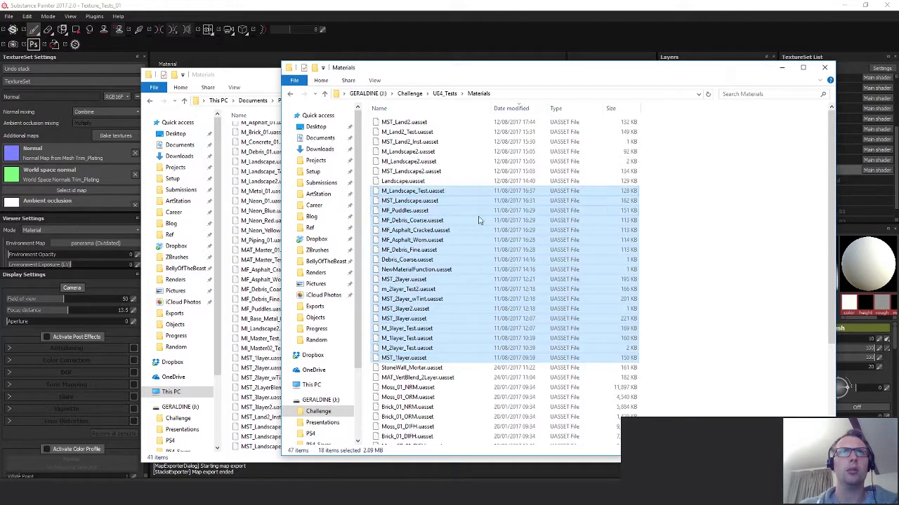
pyautogui.keyDown('shift'); pyautogui.click(418, 210); pyautogui.keyUp('shift')
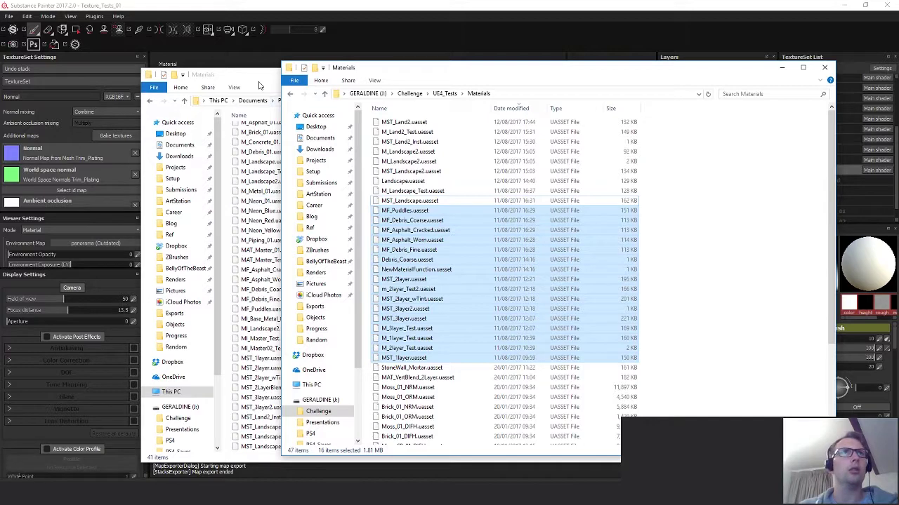
pyautogui.click(258, 85)
pyautogui.hotkey('ctrl', 'v')
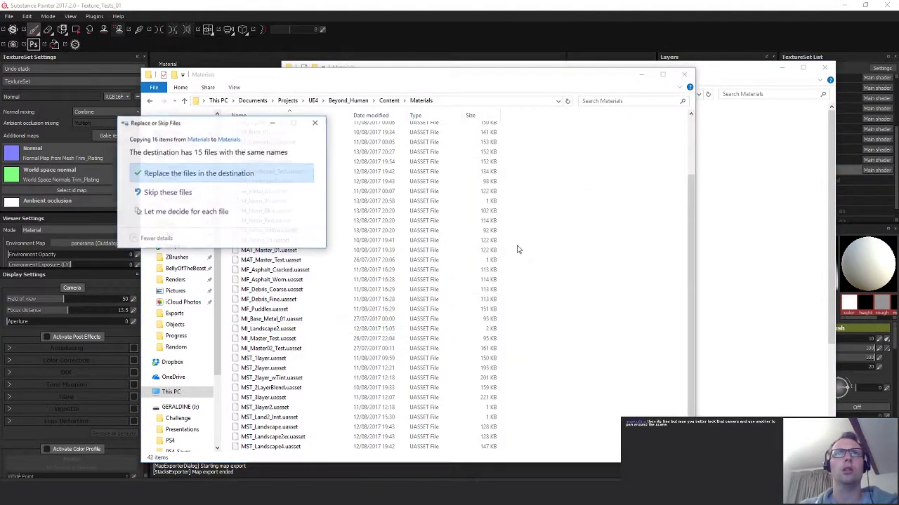
pyautogui.click(189, 174)
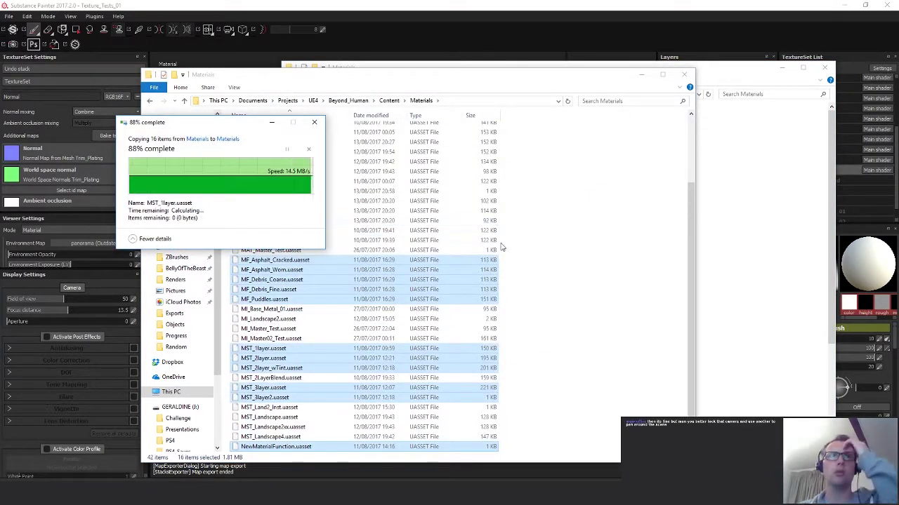
pyautogui.click(684, 73)
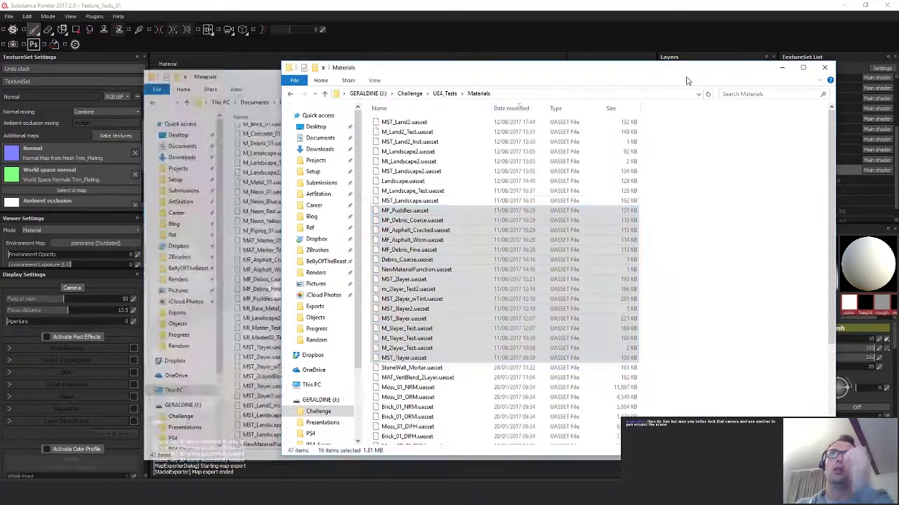
pyautogui.click(781, 68)
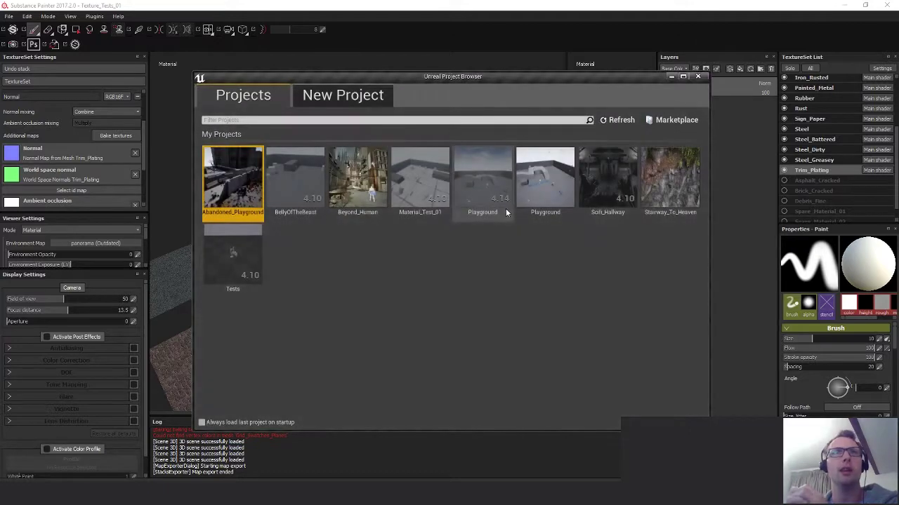
# Open the Beyond_Human project in Unreal and load its SideStreet level.
pyautogui.doubleClick(354, 184)
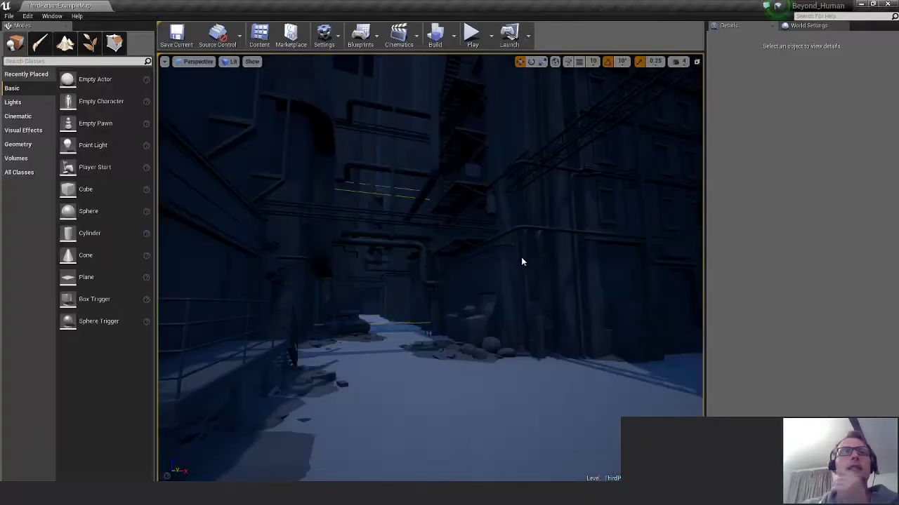
pyautogui.click(10, 15)
pyautogui.click(31, 44)
pyautogui.doubleClick(332, 132)
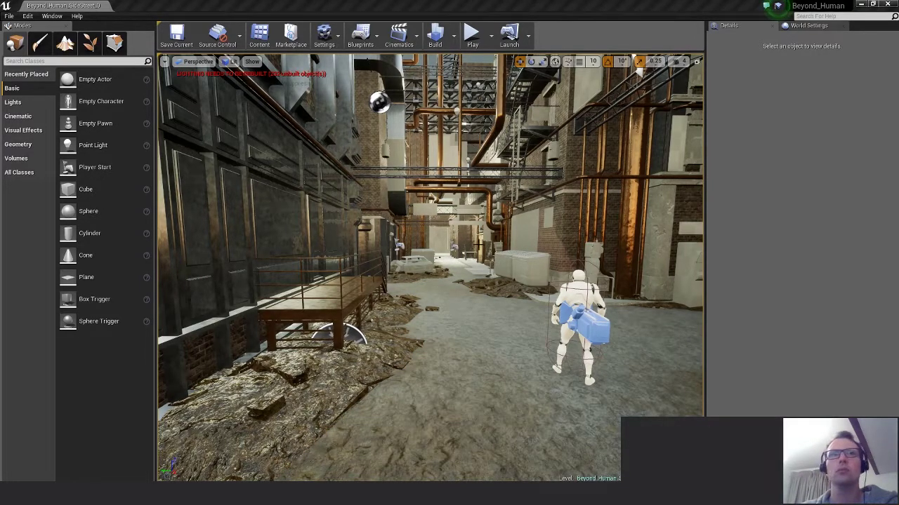
pyautogui.moveTo(431, 267); pyautogui.dragTo(483, 264, button='right')
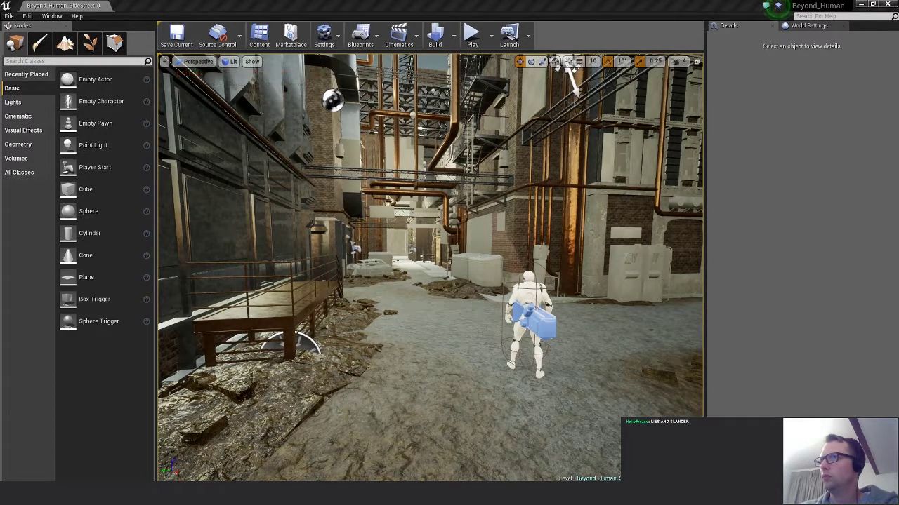
# Inspect the MST_2LayerBlend graph down to its Merge_02_Input texture parameter, and close the material.
pyautogui.scroll(-9, 501, 282)
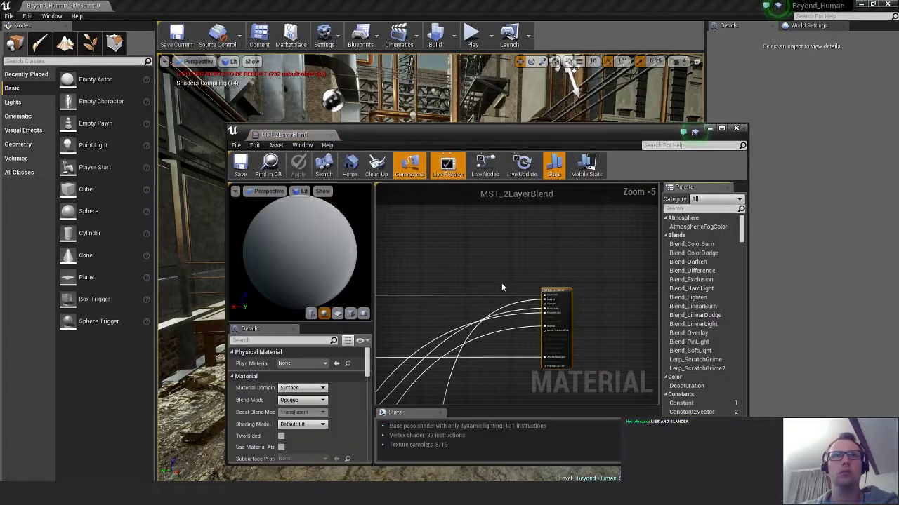
pyautogui.scroll(8, 541, 307)
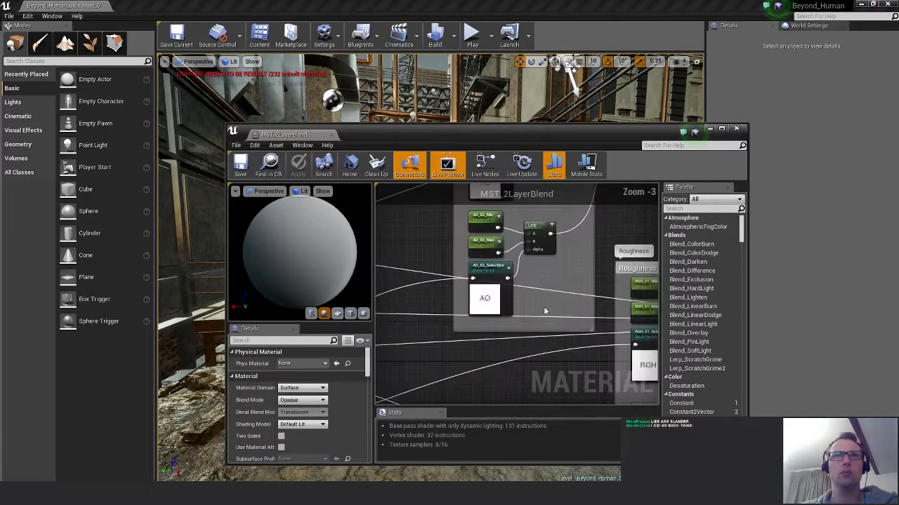
pyautogui.scroll(-4, 543, 311)
pyautogui.moveTo(467, 301); pyautogui.dragTo(602, 274, button='right')
pyautogui.scroll(4, 562, 295)
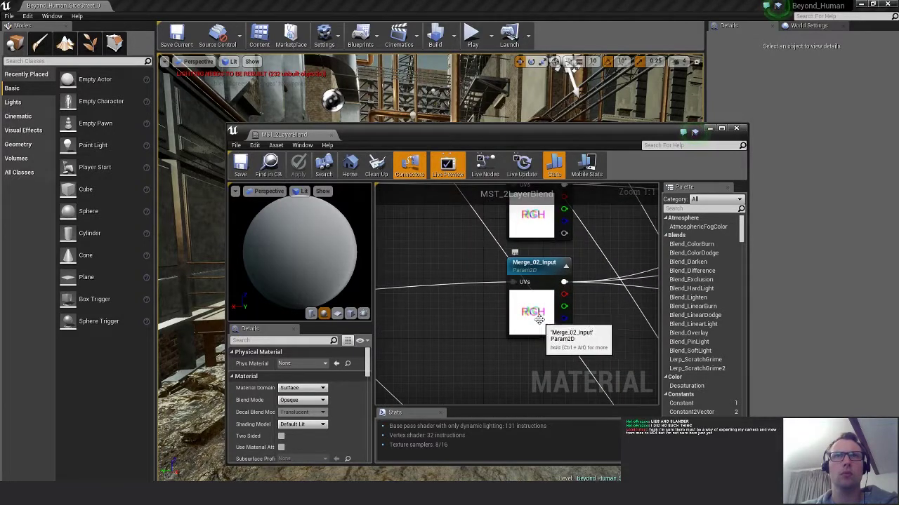
pyautogui.click(537, 319)
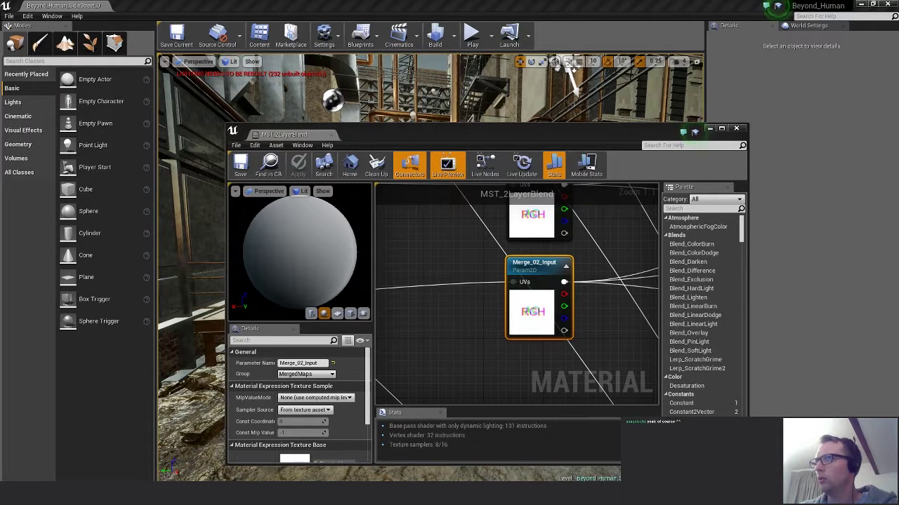
pyautogui.click(331, 135)
# Examine the Normals_01 group and its strength parameter in the MST_2layer material graph.
pyautogui.scroll(-8, 583, 355)
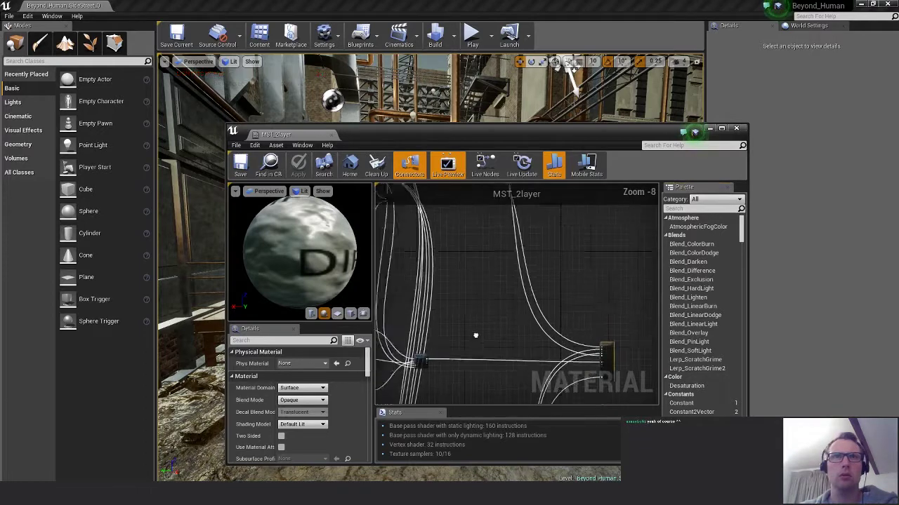
pyautogui.scroll(1, 485, 339)
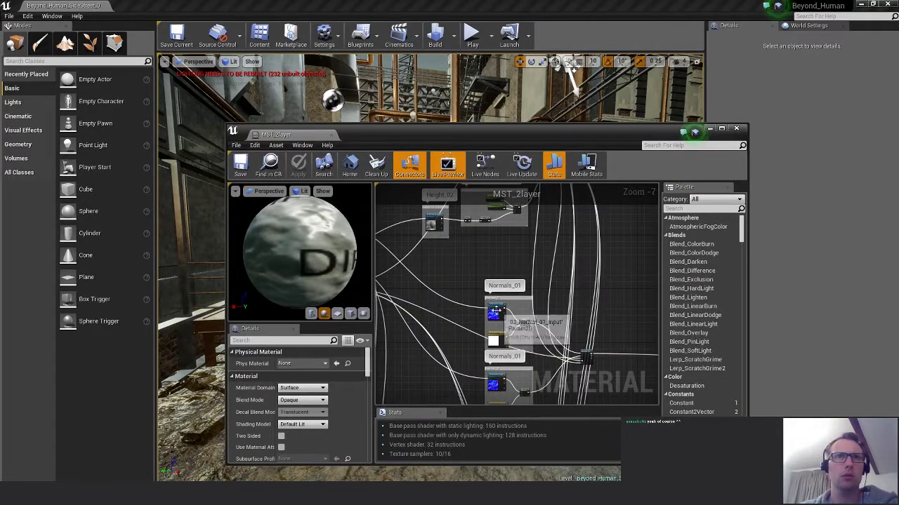
pyautogui.click(497, 340)
pyautogui.click(612, 276)
pyautogui.scroll(3, 528, 312)
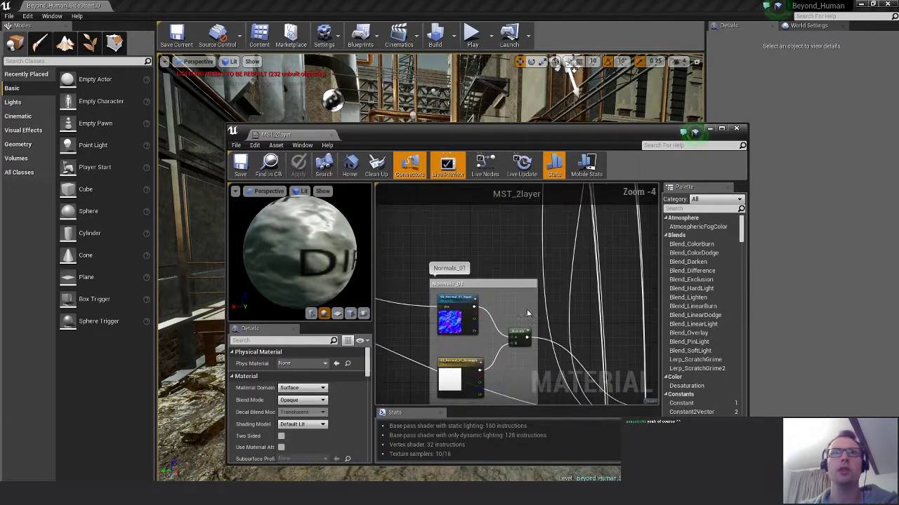
pyautogui.scroll(-5, 525, 316)
pyautogui.scroll(-3, 525, 317)
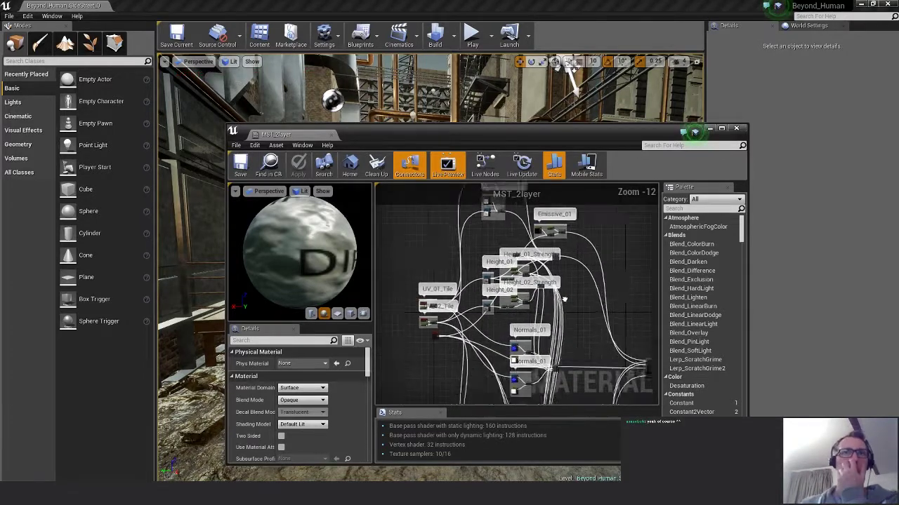
# Review the OccRghMtl_01 and OccRghMtl_02 groups with their occlusion, roughness and metalness strength nodes.
pyautogui.moveTo(555, 292); pyautogui.dragTo(525, 150, button='right')
pyautogui.scroll(3, 487, 278)
pyautogui.moveTo(488, 278); pyautogui.dragTo(562, 196, button='right')
pyautogui.scroll(3, 575, 274)
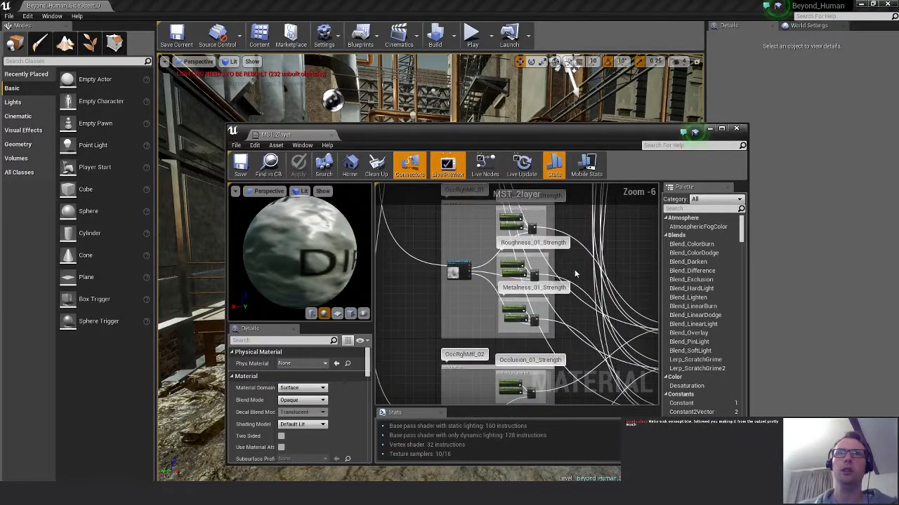
pyautogui.scroll(-4, 575, 273)
pyautogui.moveTo(606, 237); pyautogui.dragTo(598, 401, button='right')
pyautogui.moveTo(541, 250); pyautogui.dragTo(518, 322, button='right')
# Maximize the MST_2layer material editor and examine the Height_01 and Height_02 groups with their strength nodes.
pyautogui.moveTo(474, 127); pyautogui.dragTo(431, 88)
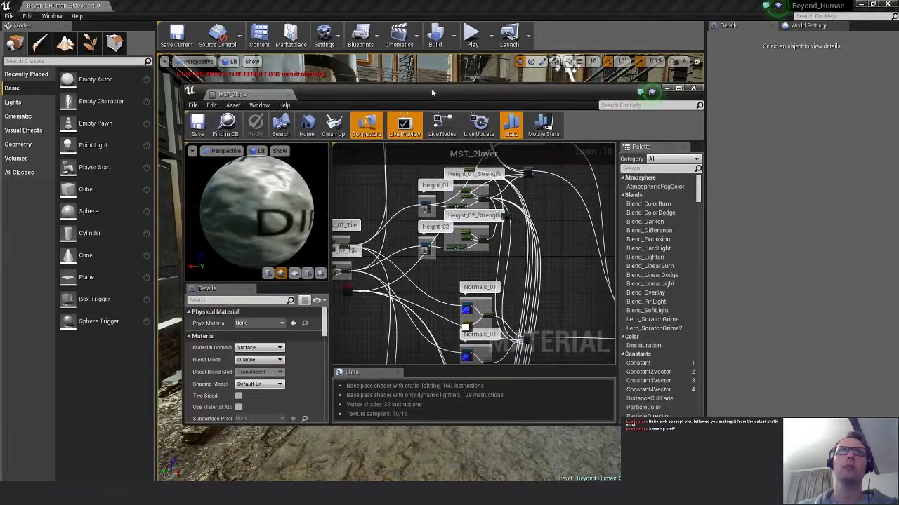
pyautogui.doubleClick(431, 87)
pyautogui.scroll(-2, 539, 172)
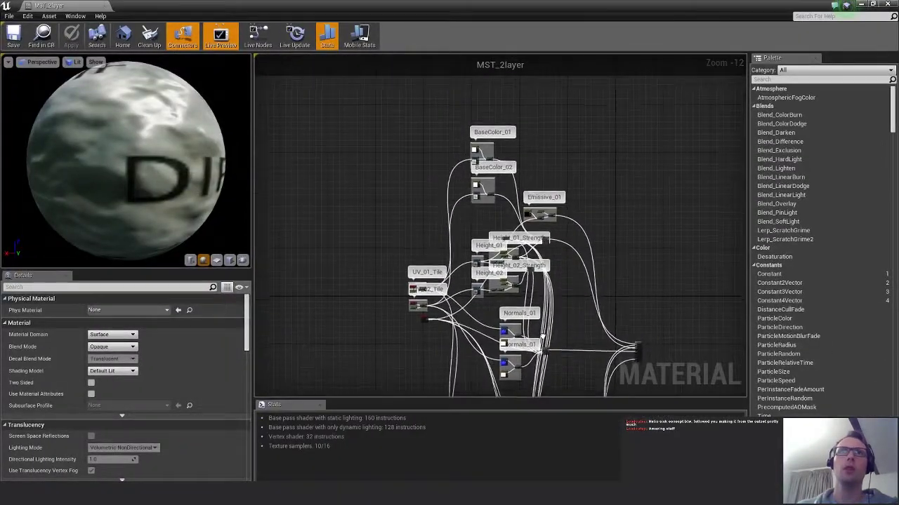
pyautogui.moveTo(446, 307); pyautogui.dragTo(441, 283, button='right')
pyautogui.moveTo(495, 302); pyautogui.dragTo(496, 258, button='right')
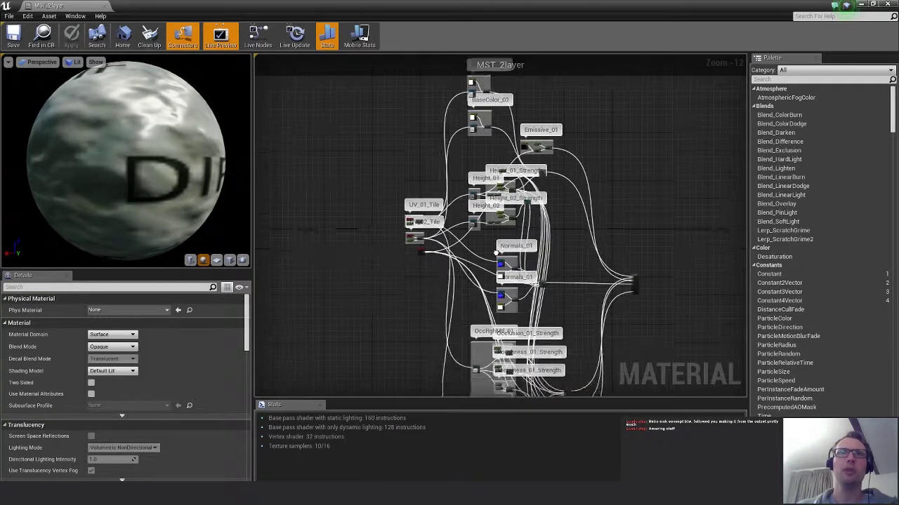
pyautogui.scroll(3, 495, 257)
pyautogui.moveTo(526, 209); pyautogui.dragTo(442, 279, button='right')
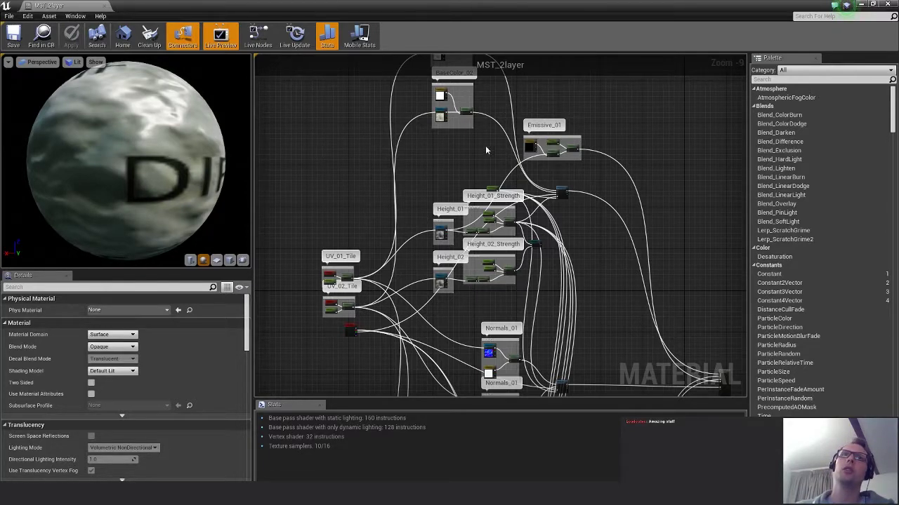
pyautogui.moveTo(504, 232); pyautogui.dragTo(549, 246, button='right')
pyautogui.scroll(5, 548, 245)
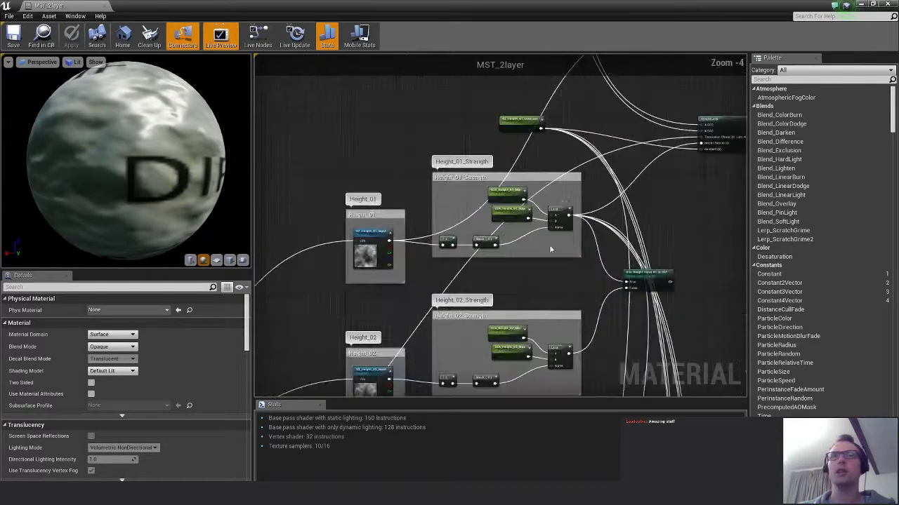
# Follow the MST_2layer graph from the height groups through the normals to the OccRghMtl_02 group.
pyautogui.moveTo(520, 137); pyautogui.dragTo(551, 202, button='right')
pyautogui.scroll(-3, 544, 296)
pyautogui.scroll(3, 540, 271)
pyautogui.moveTo(545, 351); pyautogui.dragTo(563, 175, button='right')
pyautogui.moveTo(570, 344); pyautogui.dragTo(559, 172, button='right')
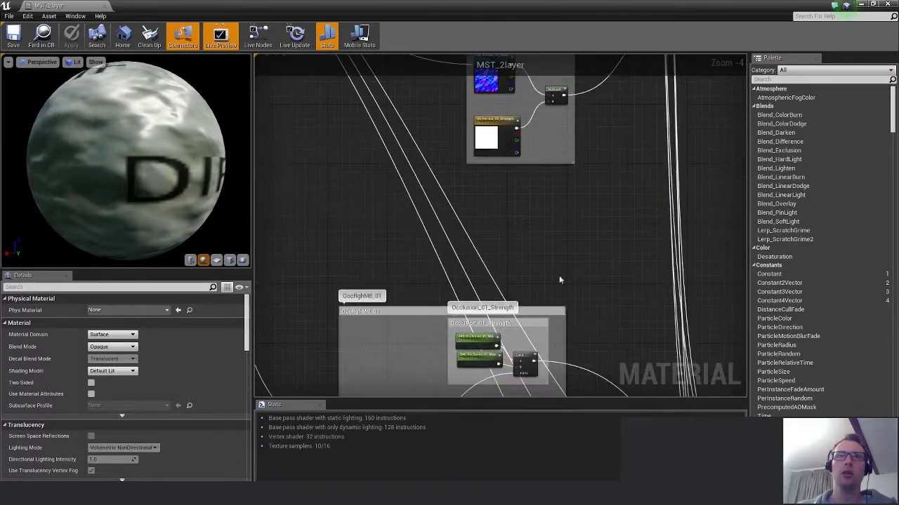
pyautogui.moveTo(555, 295)
pyautogui.mouseDown(button='right')
pyautogui.moveTo(571, 195)
pyautogui.moveTo(562, 232)
pyautogui.moveTo(565, 151)
pyautogui.mouseUp(button='right')
pyautogui.moveTo(540, 383); pyautogui.dragTo(543, 279, button='right')
pyautogui.moveTo(538, 330); pyautogui.dragTo(543, 247, button='right')
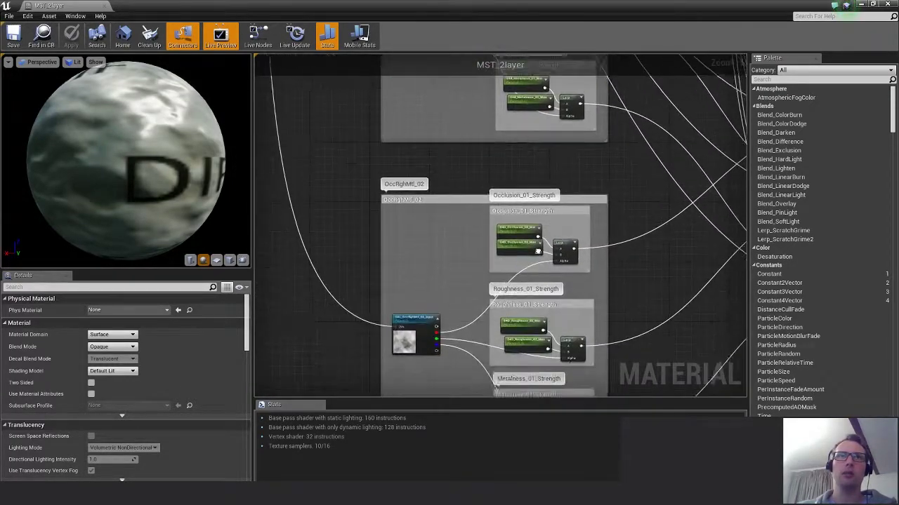
# Inspect how the OccRghMtl_01 input's channels feed the occlusion, roughness and metalness strength Lerps.
pyautogui.scroll(-2, 548, 321)
pyautogui.moveTo(552, 295); pyautogui.dragTo(522, 303, button='right')
pyautogui.moveTo(549, 349); pyautogui.dragTo(534, 380, button='right')
pyautogui.scroll(3, 582, 267)
pyautogui.moveTo(502, 202); pyautogui.dragTo(575, 303, button='right')
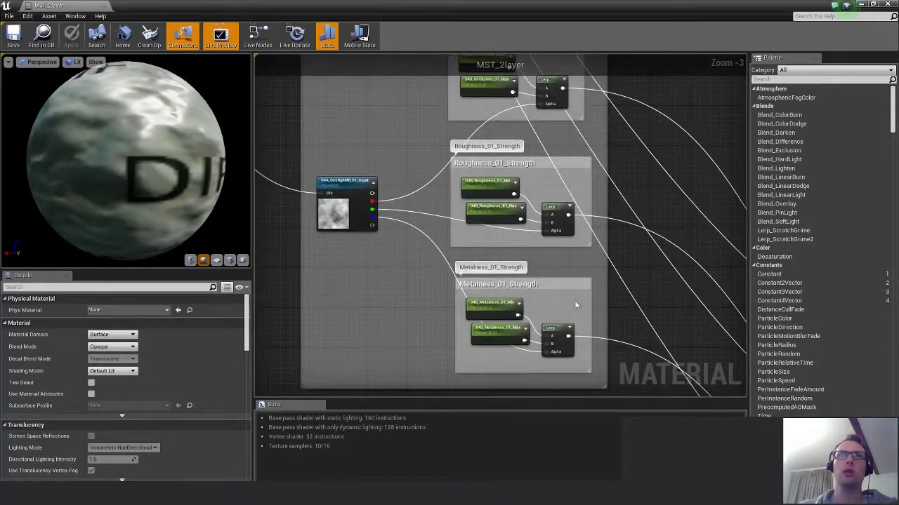
pyautogui.moveTo(529, 244); pyautogui.dragTo(554, 254, button='right')
pyautogui.scroll(1, 581, 281)
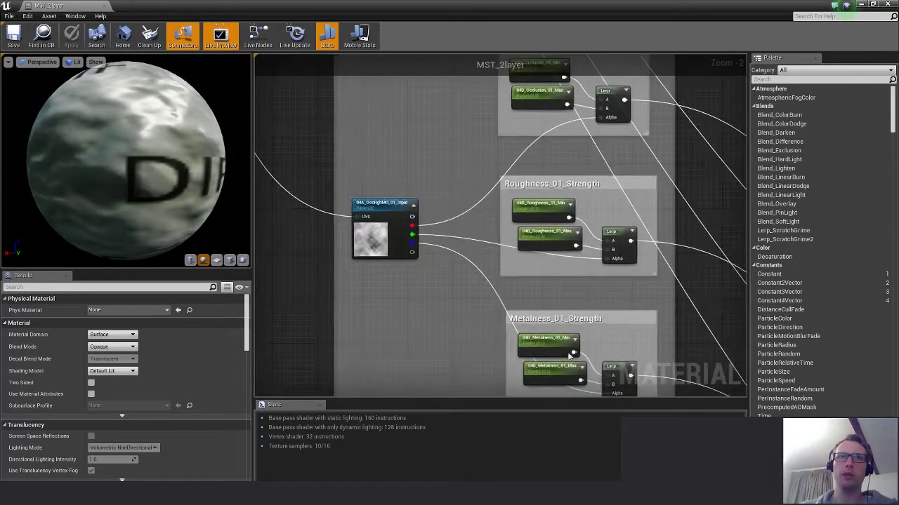
pyautogui.scroll(-7, 564, 334)
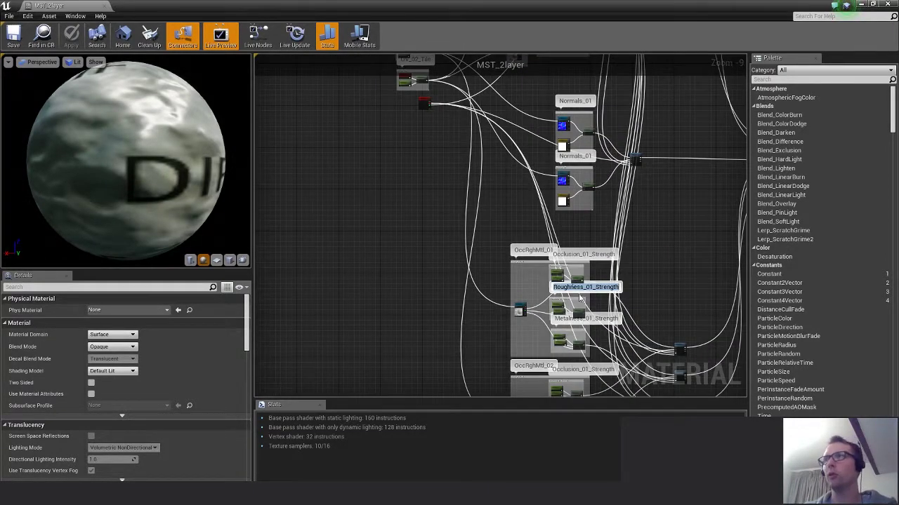
# Review the overall MST_2layer graph layout, including the base color, UV tiling, height and normals groups.
pyautogui.click(629, 254)
pyautogui.moveTo(643, 235); pyautogui.dragTo(641, 324, button='right')
pyautogui.scroll(-3, 641, 325)
pyautogui.moveTo(650, 266); pyautogui.dragTo(634, 299, button='right')
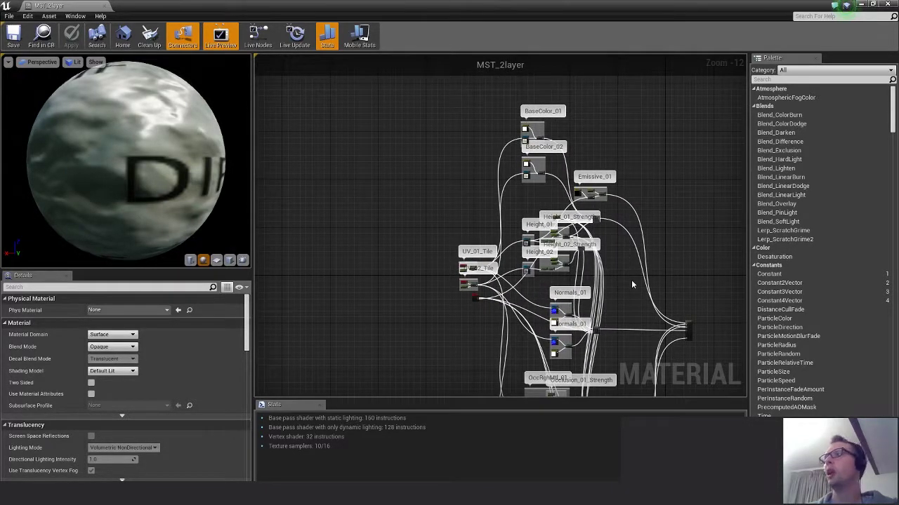
pyautogui.moveTo(653, 266); pyautogui.dragTo(573, 224, button='right')
pyautogui.scroll(1, 609, 308)
pyautogui.scroll(1, 609, 308)
pyautogui.moveTo(542, 277); pyautogui.dragTo(625, 272, button='right')
pyautogui.scroll(2, 605, 267)
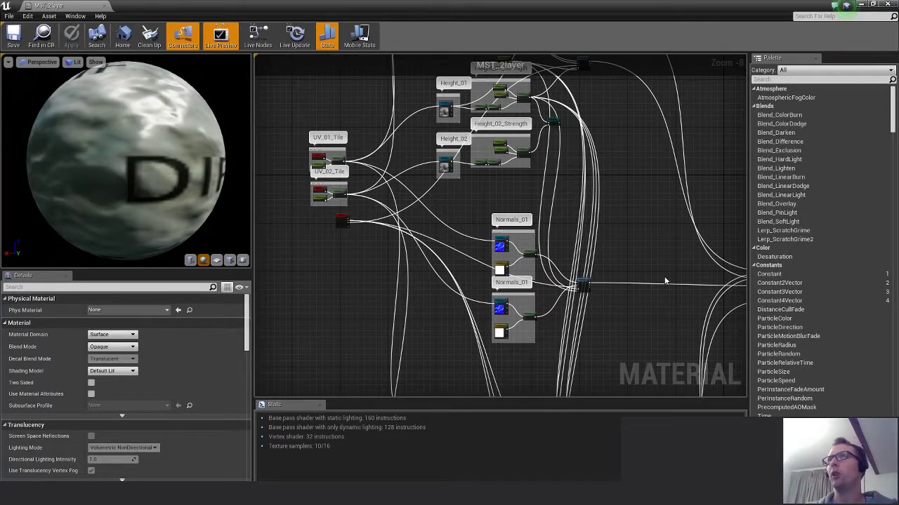
# Review the MST_2layer graph up to its base color and emissive groups, and restore the material editor to a floating window.
pyautogui.moveTo(666, 281); pyautogui.dragTo(565, 310, button='right')
pyautogui.scroll(-2, 555, 294)
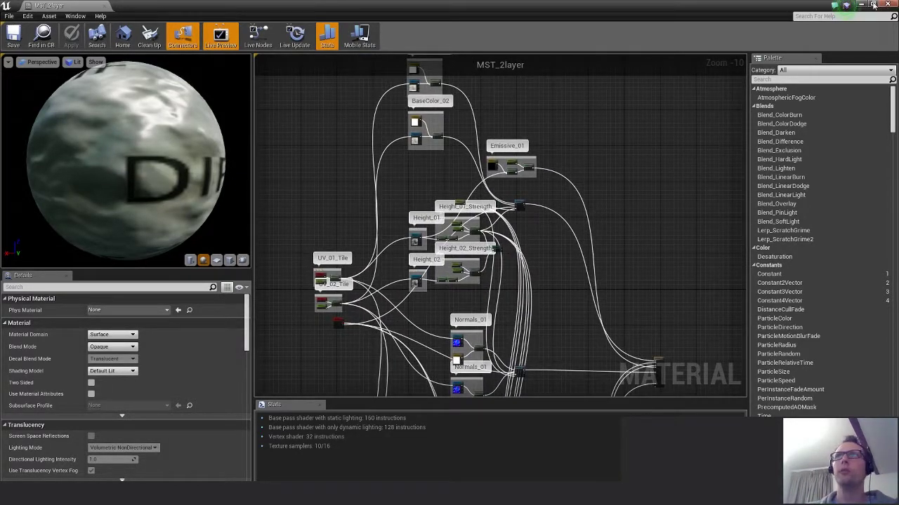
pyautogui.click(876, 5)
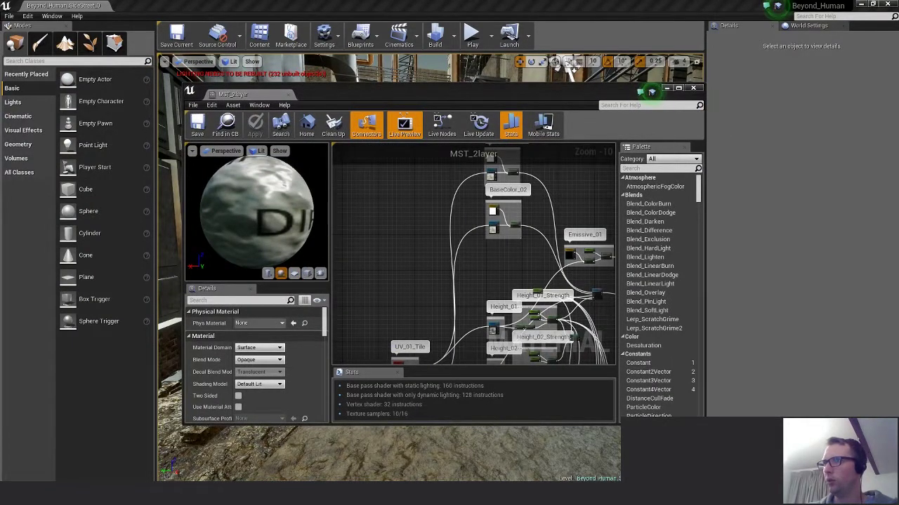
# Examine the MST_2LayerBlend graph from the material output node back to its ambient occlusion and roughness groups.
pyautogui.scroll(-11, 457, 341)
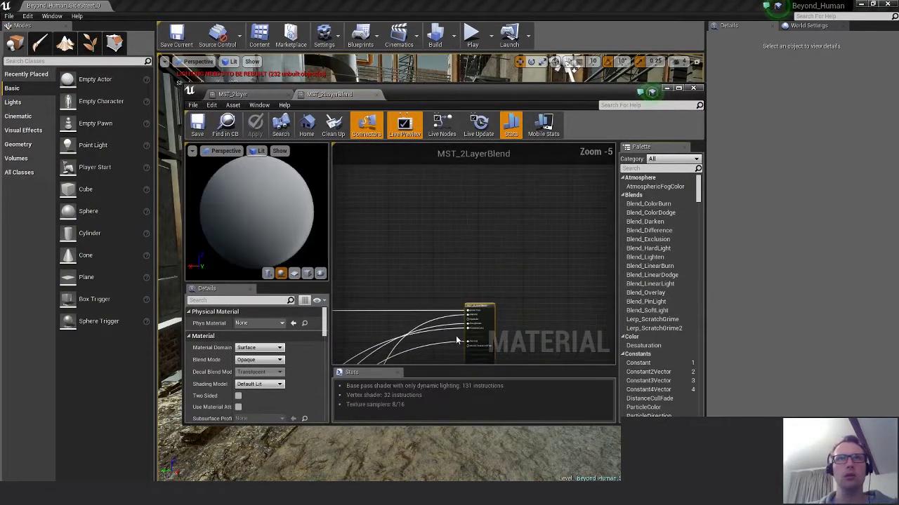
pyautogui.moveTo(409, 293); pyautogui.dragTo(594, 244, button='right')
pyautogui.moveTo(433, 340); pyautogui.dragTo(411, 313, button='right')
pyautogui.scroll(3, 492, 306)
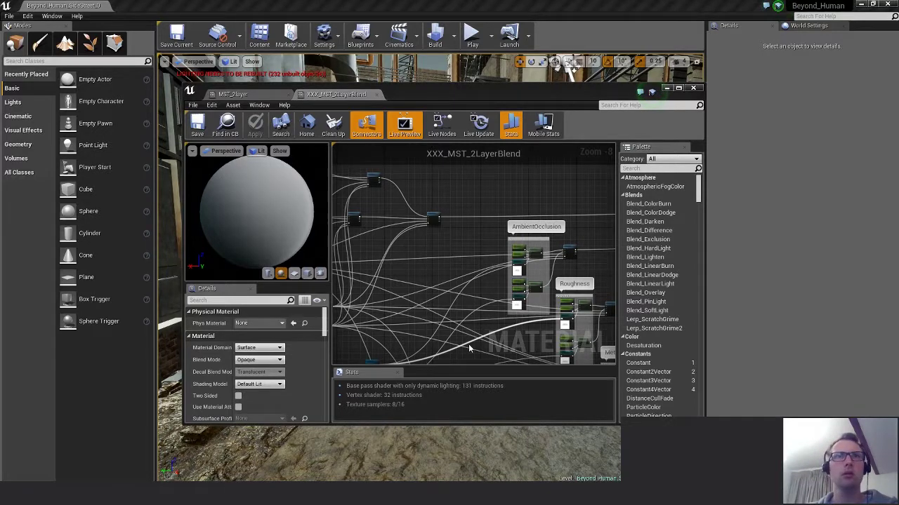
# Examine the MST_3layer graph and inspect the 02A_Height_03_Max parameter in the Height_03_Strength group.
pyautogui.scroll(-12, 464, 313)
pyautogui.moveTo(353, 285); pyautogui.dragTo(504, 288, button='right')
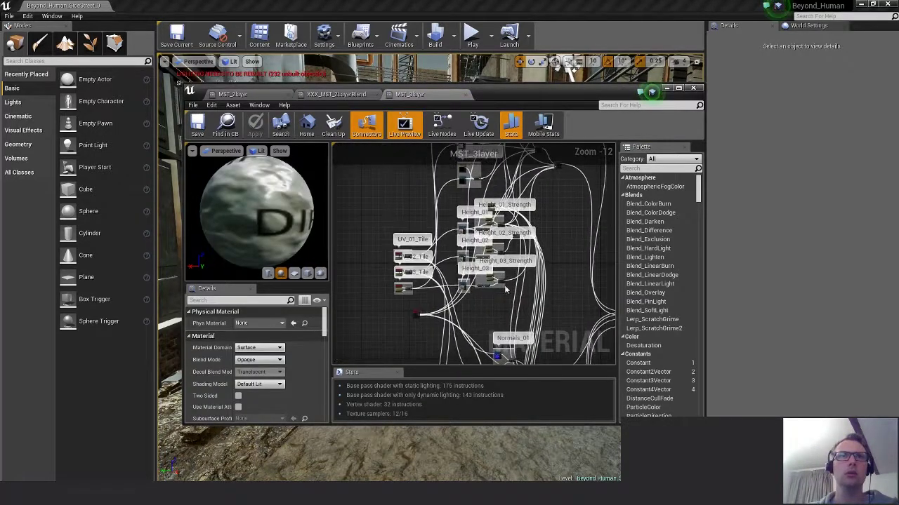
pyautogui.scroll(9, 505, 289)
pyautogui.click(534, 278)
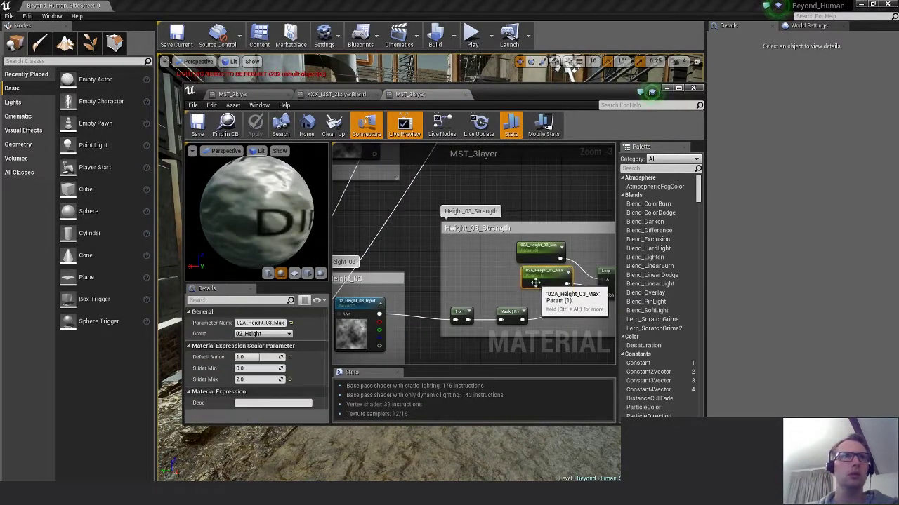
pyautogui.click(483, 294)
pyautogui.scroll(-2, 481, 293)
pyautogui.moveTo(481, 294); pyautogui.dragTo(447, 285, button='right')
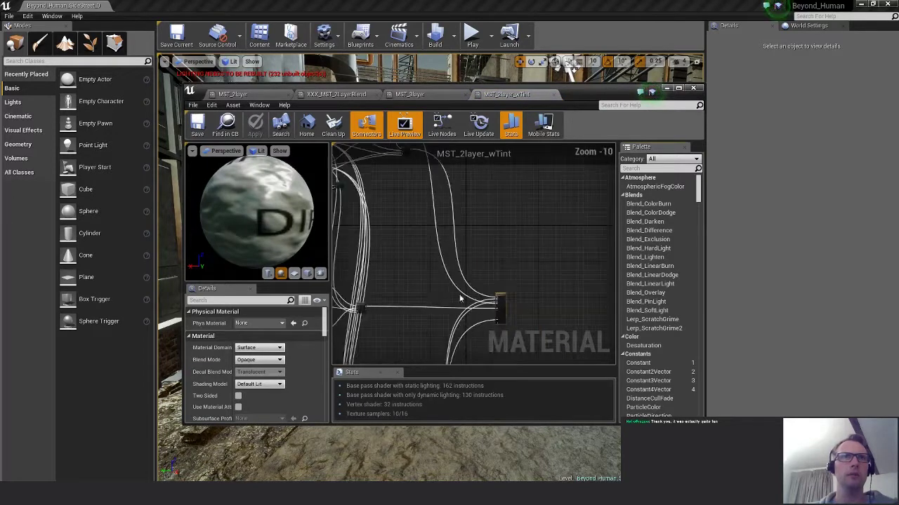
# Examine the MST_2layer_wTint graph from the 03_Normal_01_Strength parameter through the height groups to the base color groups.
pyautogui.scroll(6, 495, 307)
pyautogui.click(504, 237)
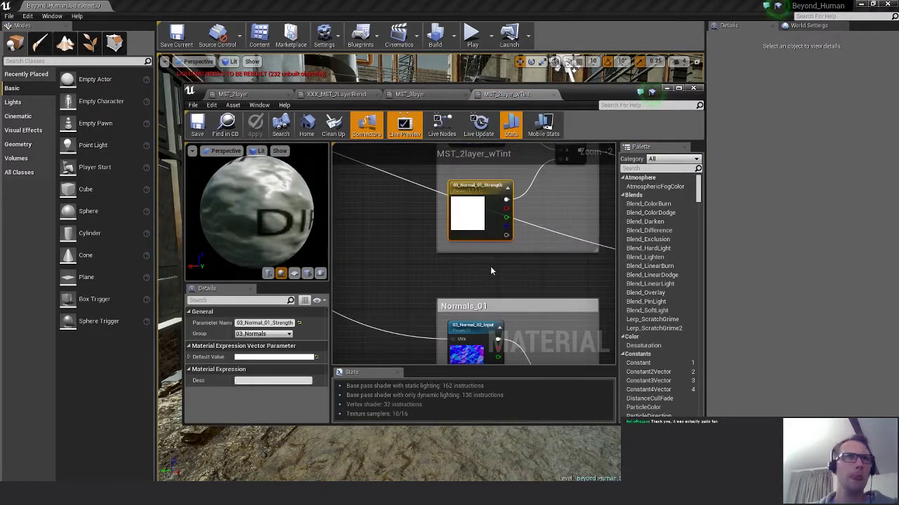
pyautogui.moveTo(518, 239); pyautogui.dragTo(517, 351, button='right')
pyautogui.scroll(-7, 518, 344)
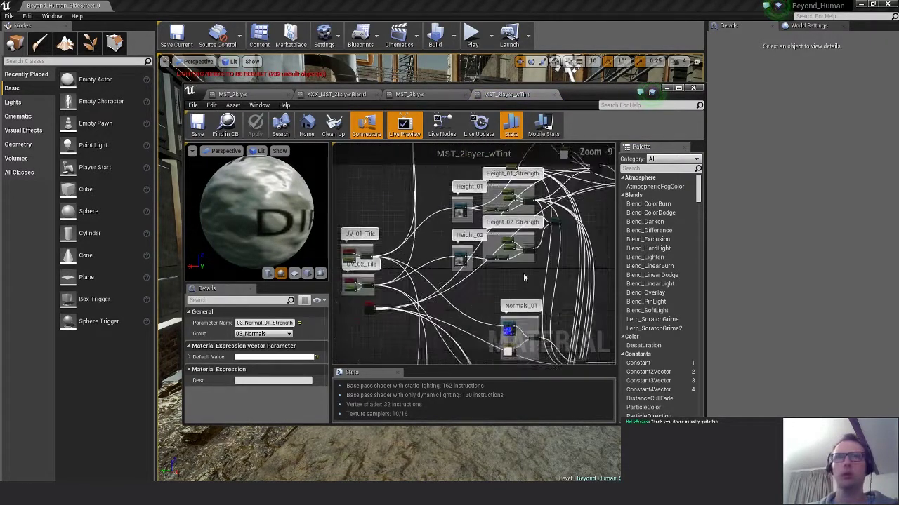
pyautogui.moveTo(521, 174); pyautogui.dragTo(512, 289, button='right')
pyautogui.scroll(-3, 513, 288)
pyautogui.click(533, 204)
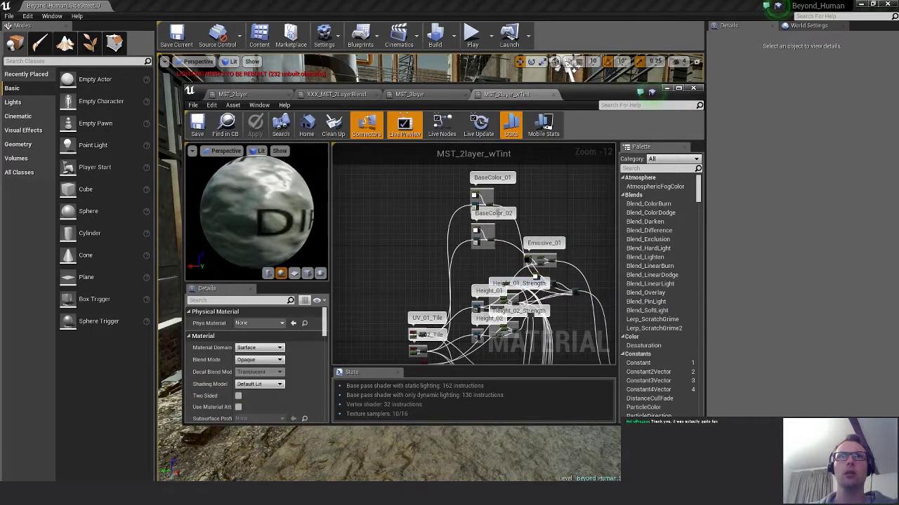
pyautogui.scroll(5, 498, 215)
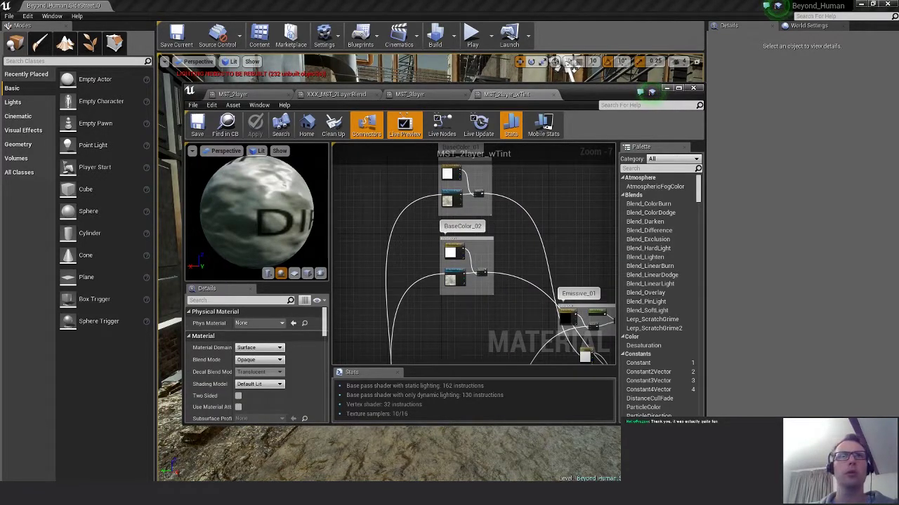
# Compare the MST_2layer graph with MST_2layer_wTint, and close the material editor window.
pyautogui.click(235, 94)
pyautogui.moveTo(509, 247); pyautogui.dragTo(476, 264, button='right')
pyautogui.click(505, 94)
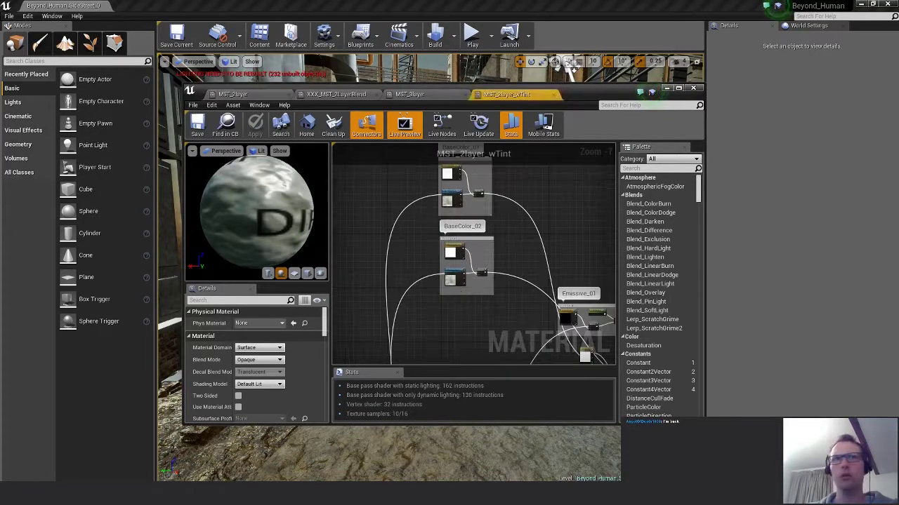
pyautogui.moveTo(473, 283); pyautogui.dragTo(460, 247, button='right')
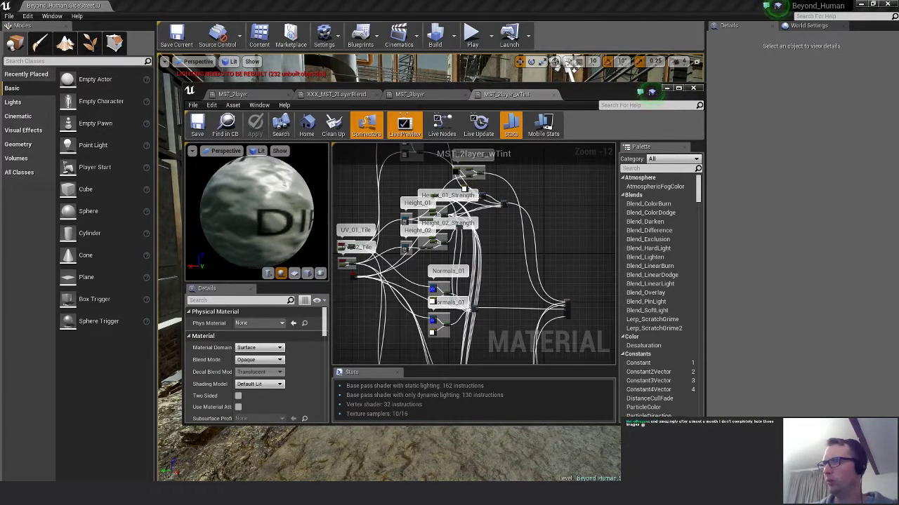
pyautogui.click(691, 89)
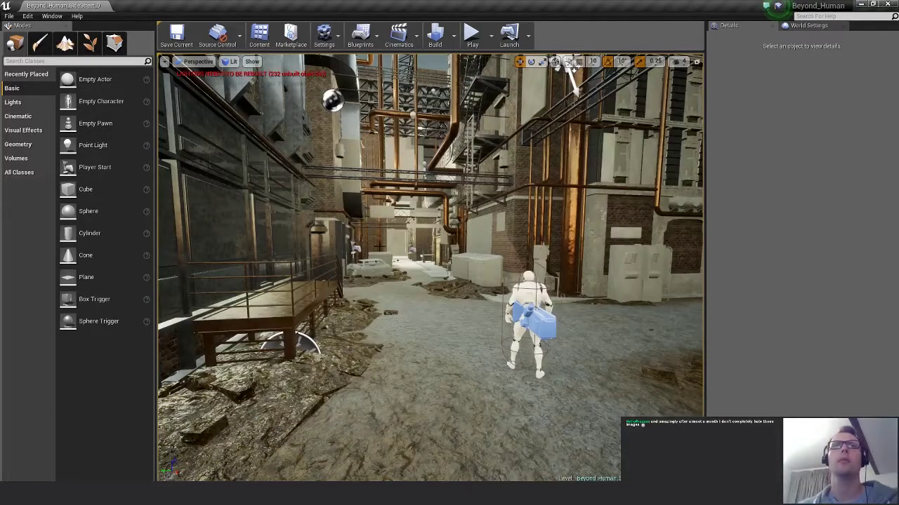
pyautogui.moveTo(398, 259); pyautogui.dragTo(399, 259, button='right')
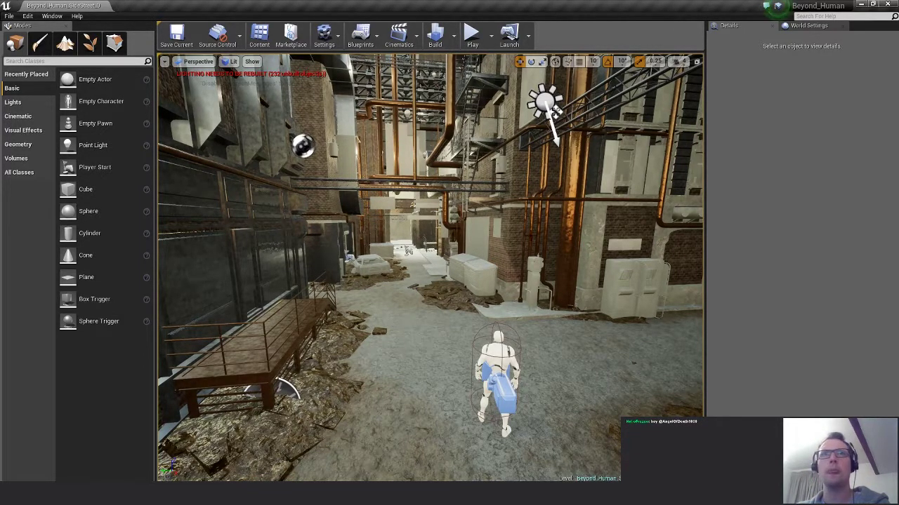
pyautogui.press('w')
pyautogui.moveTo(429, 267); pyautogui.dragTo(447, 234, button='right')
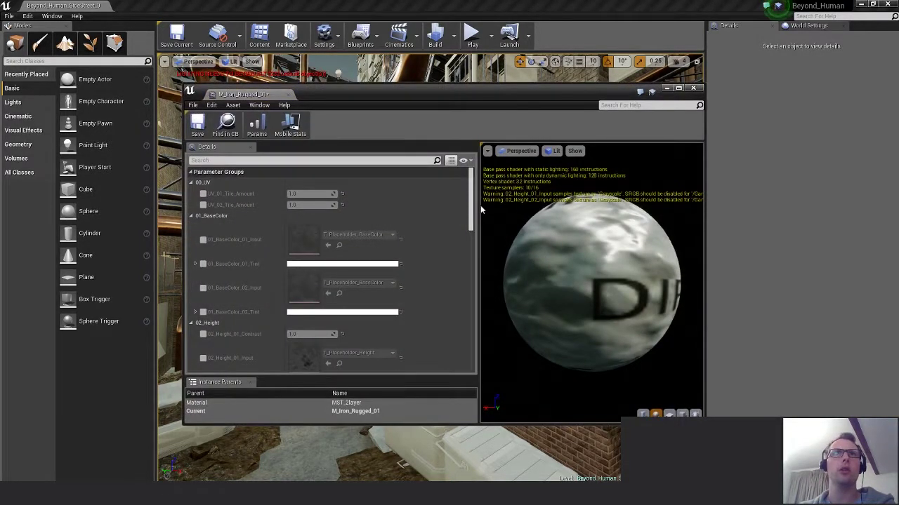
# Enlarge the preview area of the M_Iron_Rugged_01 instance, widen the parameter name column and look over the parameter groups.
pyautogui.moveTo(480, 205); pyautogui.dragTo(410, 217)
pyautogui.scroll(-4, 597, 297)
pyautogui.moveTo(257, 234); pyautogui.dragTo(279, 234)
pyautogui.scroll(-2, 333, 260)
pyautogui.scroll(1, 333, 259)
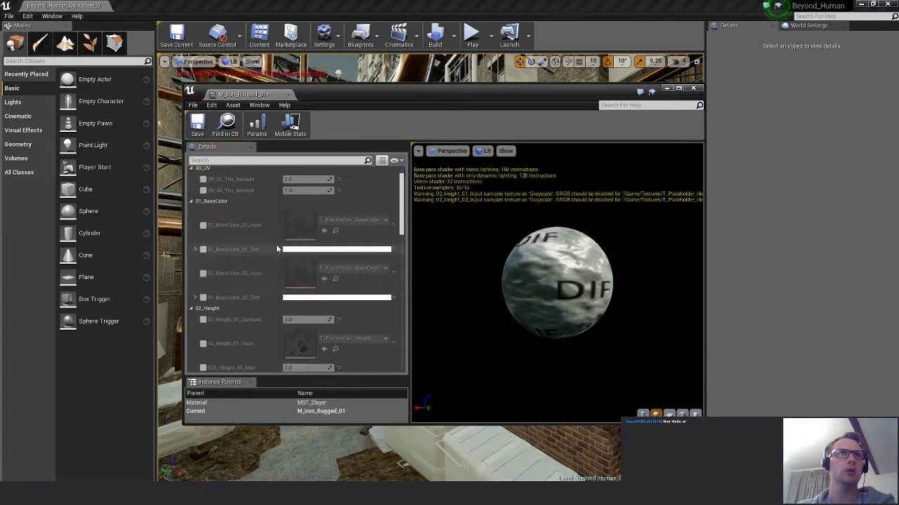
# Override 01_BaseColor_01_Input with the T_Iron_Rugged_01_BaseColor texture and enable the UV_01_Tile_Amount parameter.
pyautogui.click(203, 224)
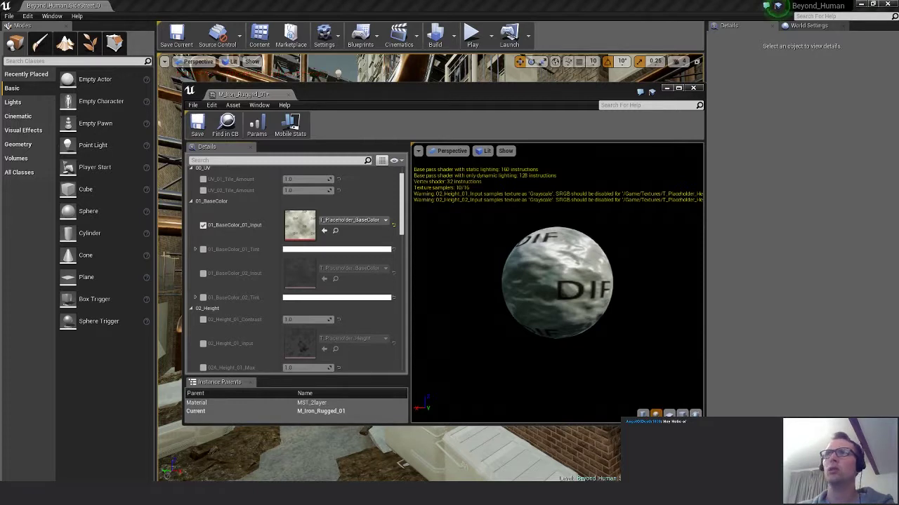
pyautogui.moveTo(898, 252); pyautogui.dragTo(294, 232)
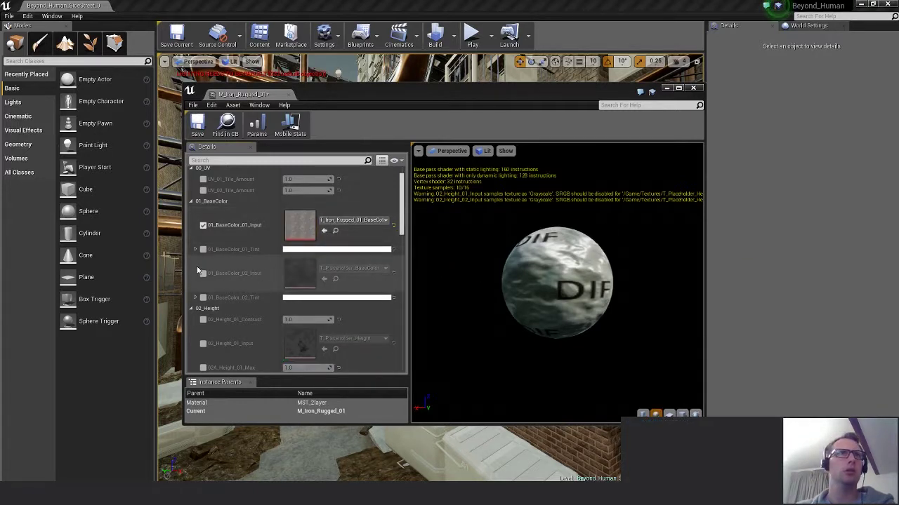
pyautogui.scroll(1, 211, 270)
pyautogui.click(203, 194)
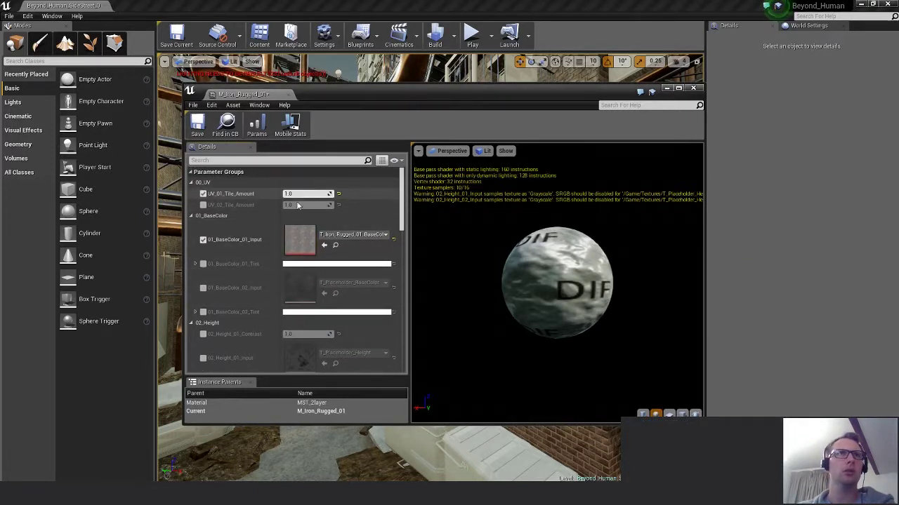
# Override 02_Height_01_Input with the T_Iron_Rugged_01_Height texture.
pyautogui.scroll(-3, 228, 285)
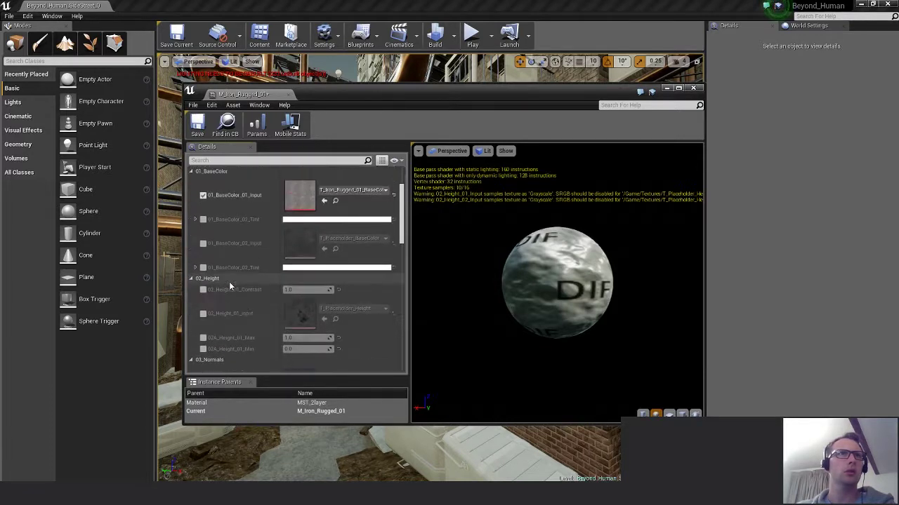
pyautogui.scroll(-2, 228, 284)
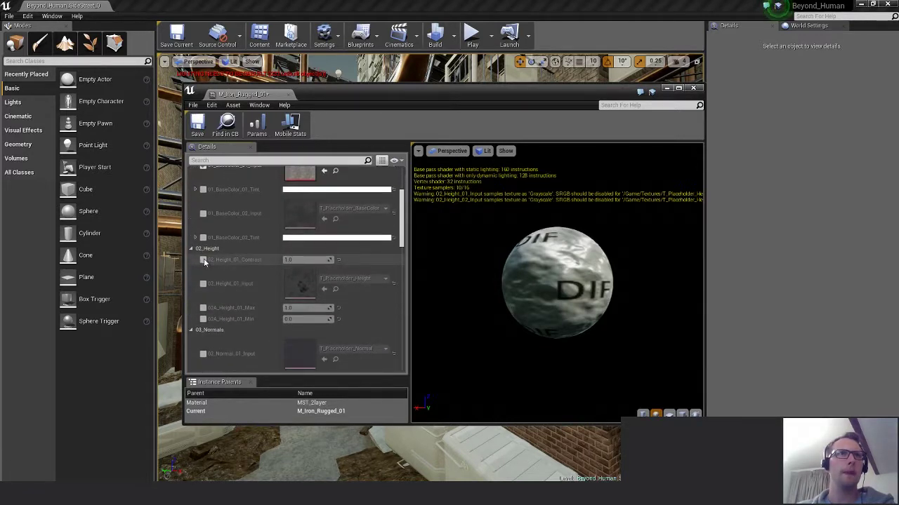
pyautogui.click(203, 284)
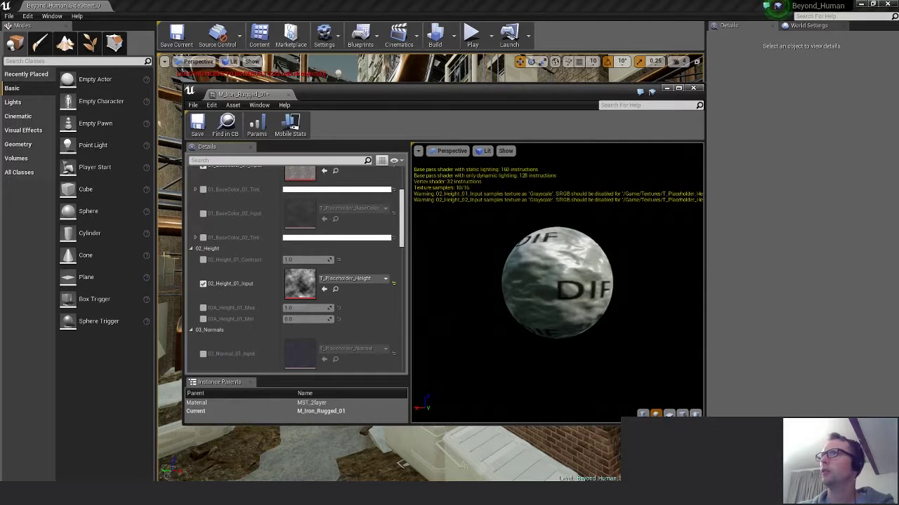
pyautogui.moveTo(898, 257); pyautogui.dragTo(327, 287)
# Override 03_Normal_01_Input with the T_Iron_Rugged_01_Normal texture.
pyautogui.scroll(-8, 226, 285)
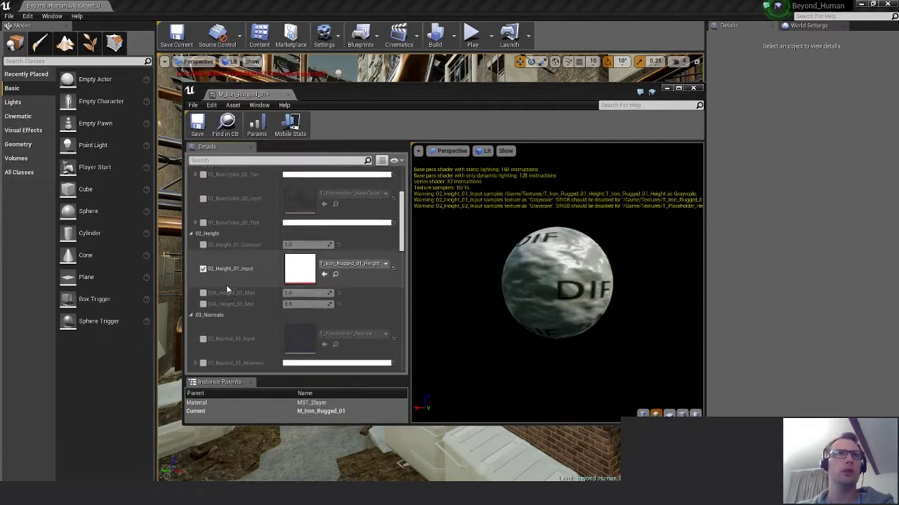
pyautogui.click(203, 234)
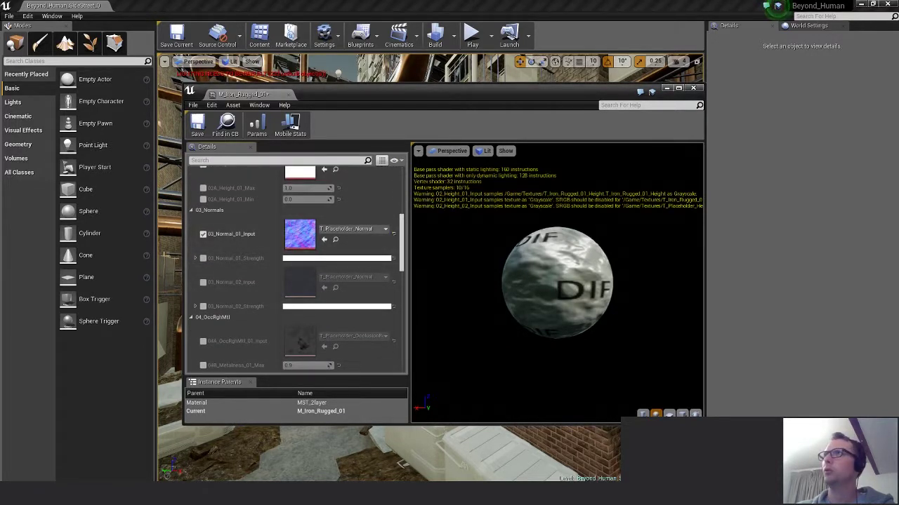
pyautogui.moveTo(895, 336); pyautogui.dragTo(300, 235)
pyautogui.scroll(-2, 232, 246)
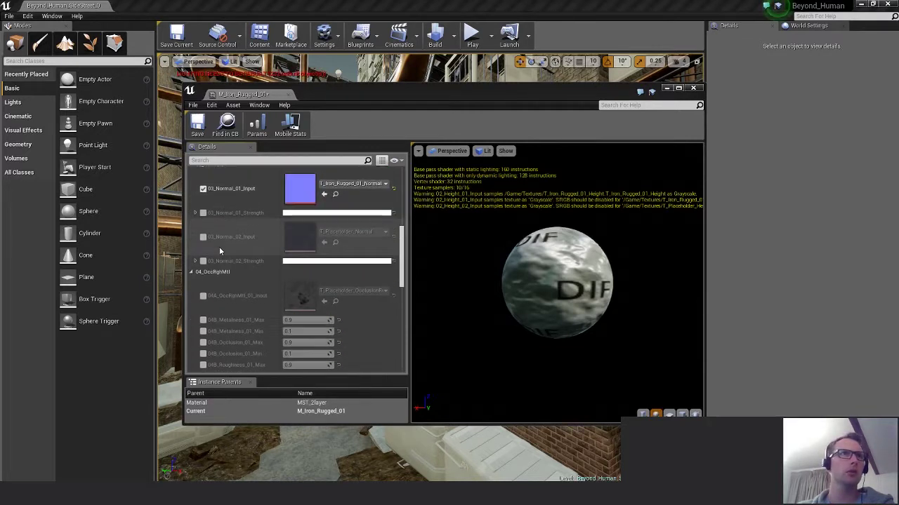
# Override 04A_OccRghMtl_01_Input with the T_Iron_Rugged_01_OcclusionRoughnessMetalness texture and rotate the preview sphere to check it.
pyautogui.scroll(-3, 219, 251)
pyautogui.click(203, 236)
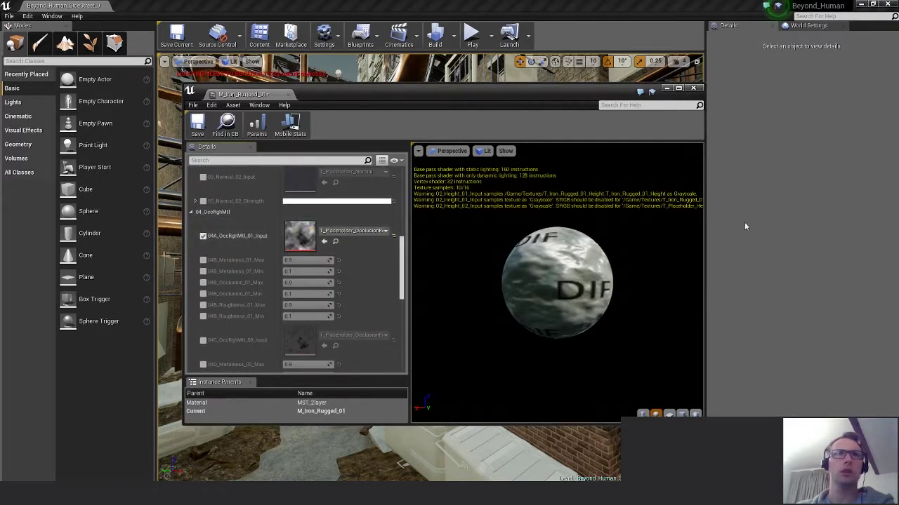
pyautogui.moveTo(895, 337); pyautogui.dragTo(300, 235)
pyautogui.scroll(-2, 243, 278)
pyautogui.scroll(-2, 243, 278)
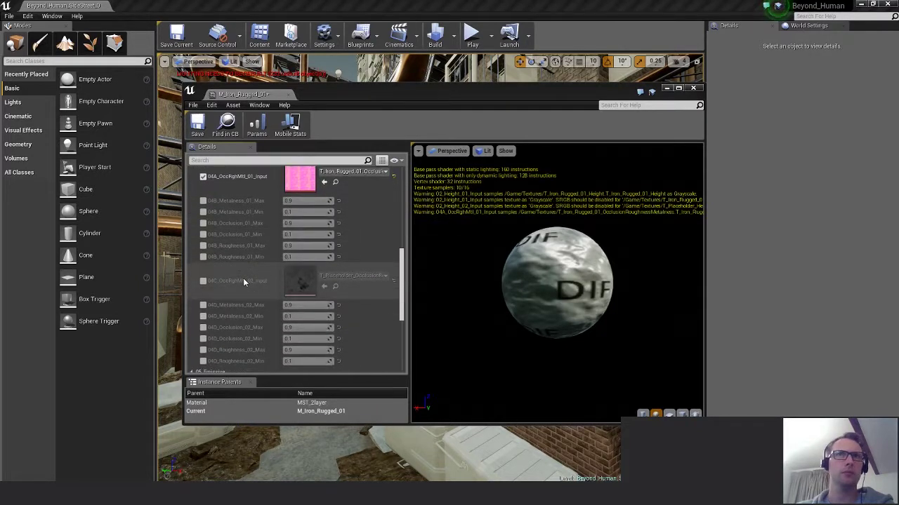
pyautogui.moveTo(557, 283)
pyautogui.mouseDown()
pyautogui.moveTo(561, 304)
pyautogui.moveTo(551, 294)
pyautogui.moveTo(558, 293)
pyautogui.mouseUp()
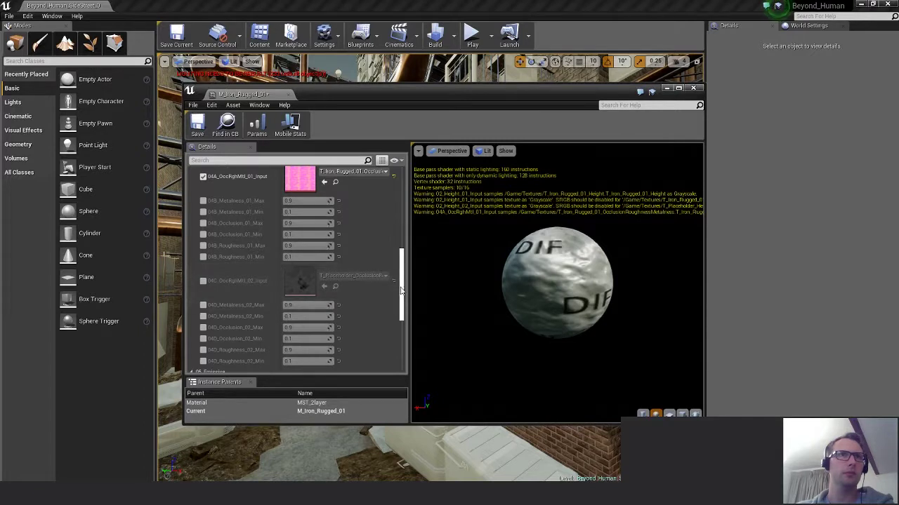
# Enable the Emissive_01_Power override in the 05_Emissive group and set it to 0.
pyautogui.moveTo(403, 287); pyautogui.dragTo(323, 303)
pyautogui.click(203, 330)
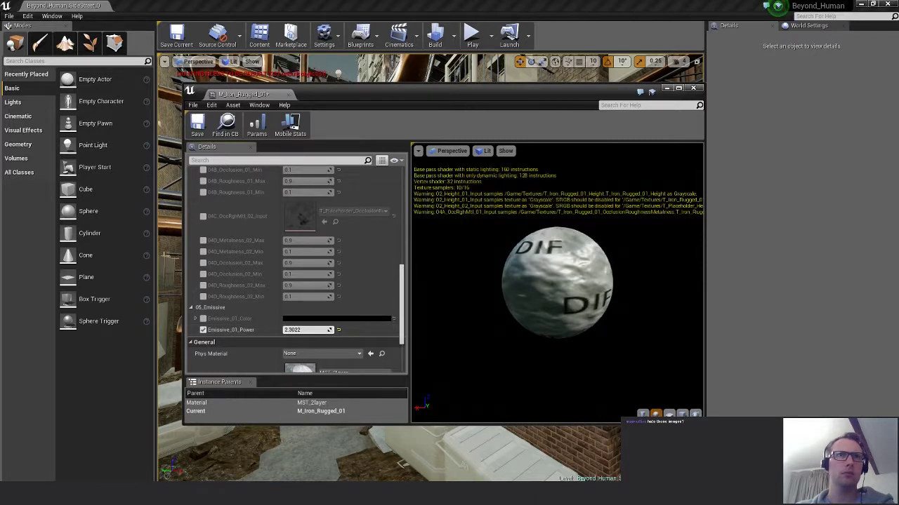
pyautogui.moveTo(302, 329); pyautogui.dragTo(298, 330)
pyautogui.click(302, 330)
pyautogui.write('0')
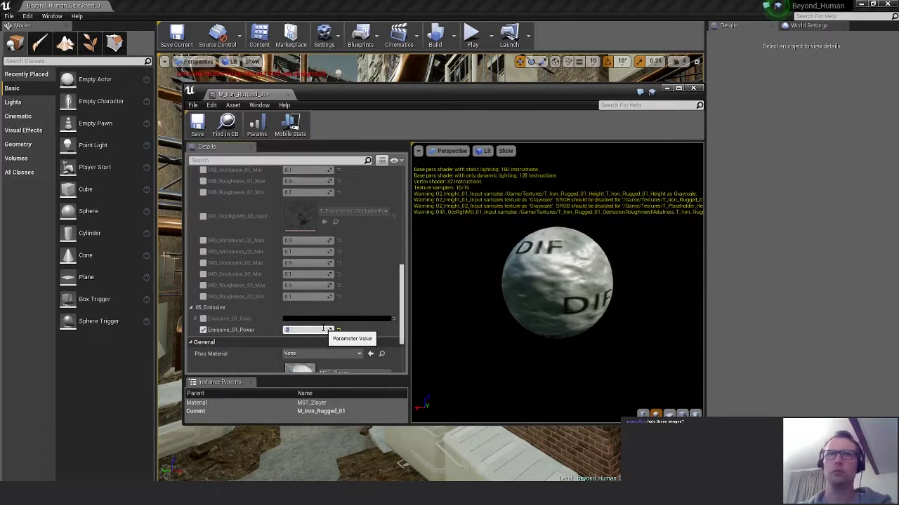
pyautogui.press('Return')
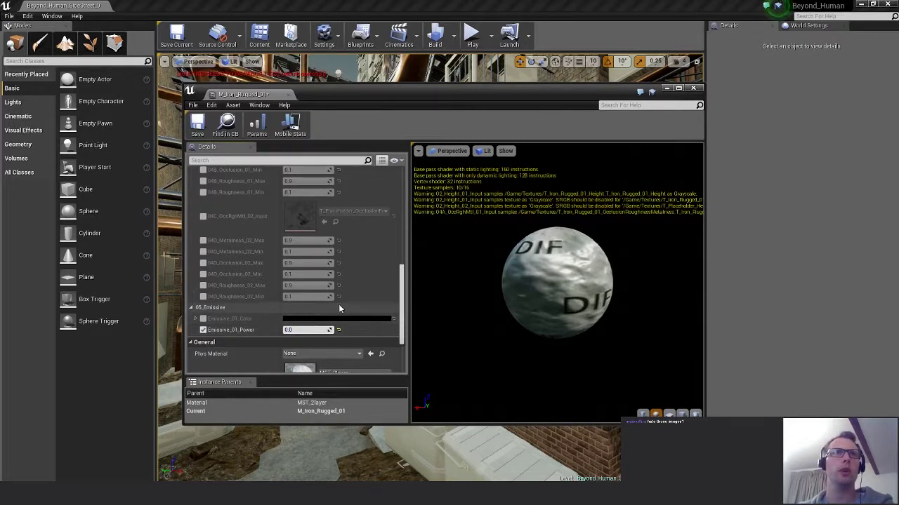
# Enable the Emissive_01_Color override and set it to a bright yellow.
pyautogui.click(203, 318)
pyautogui.click(350, 318)
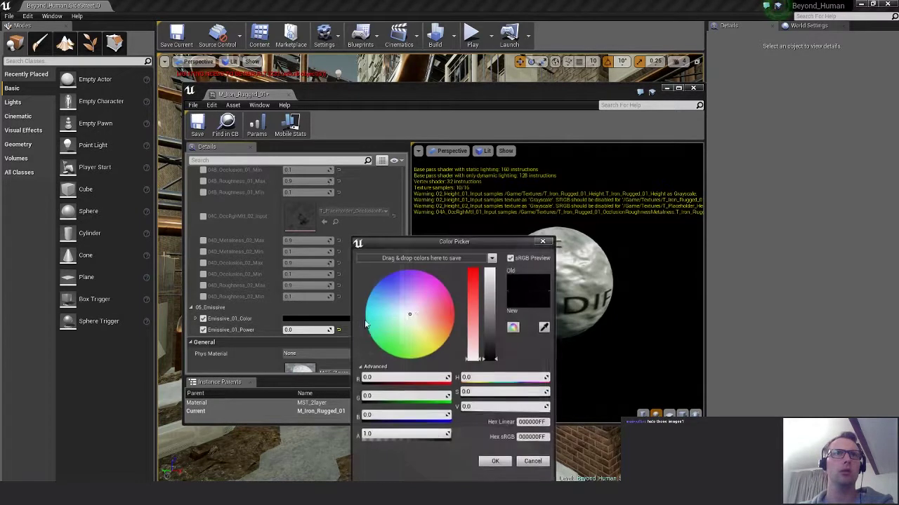
pyautogui.click(434, 305)
pyautogui.click(447, 318)
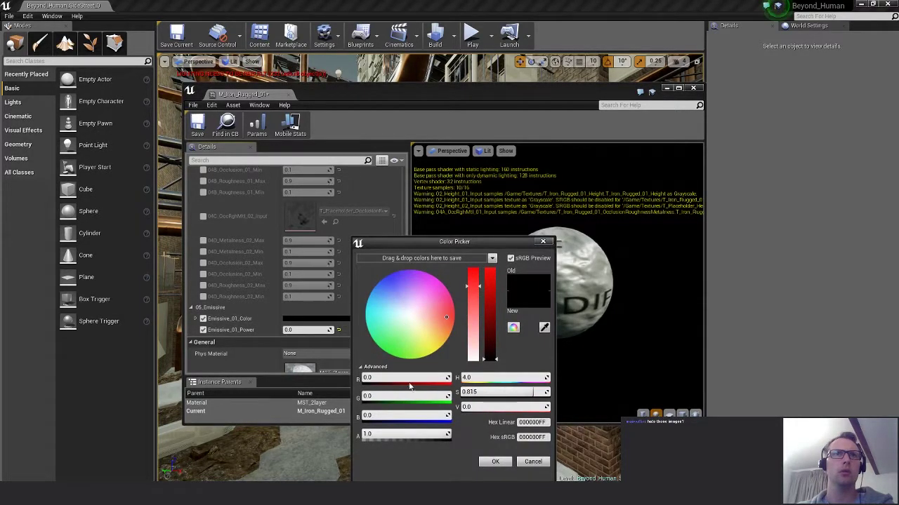
pyautogui.moveTo(411, 384); pyautogui.dragTo(417, 384)
pyautogui.moveTo(424, 341)
pyautogui.mouseDown()
pyautogui.moveTo(451, 313)
pyautogui.moveTo(439, 344)
pyautogui.moveTo(490, 278)
pyautogui.mouseUp()
pyautogui.click(495, 461)
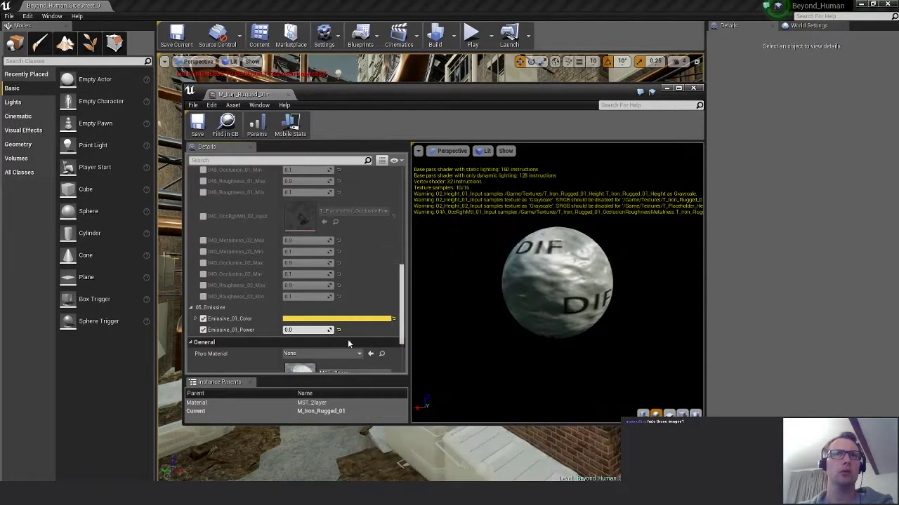
# Test a higher Emissive_01_Power, reset it to 0 and disable both emissive overrides.
pyautogui.moveTo(306, 330); pyautogui.dragTo(325, 330)
pyautogui.click(310, 330)
pyautogui.write('0')
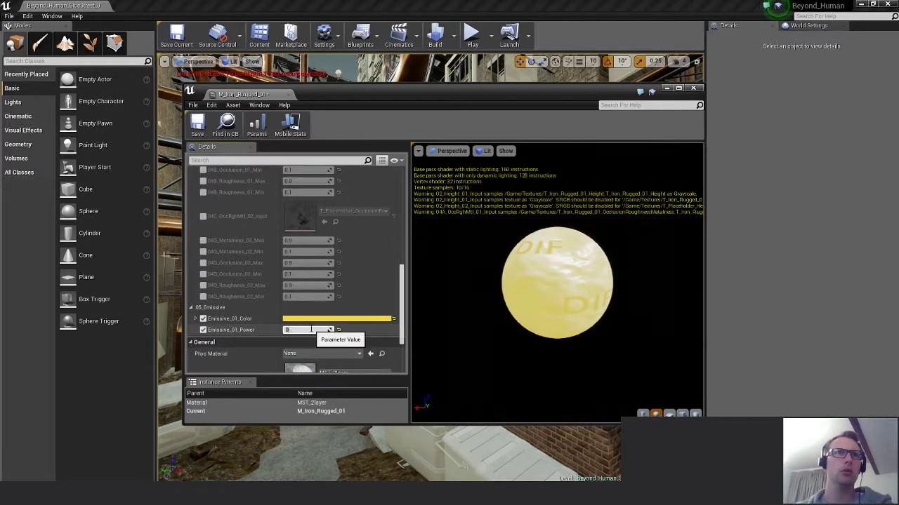
pyautogui.press('Return')
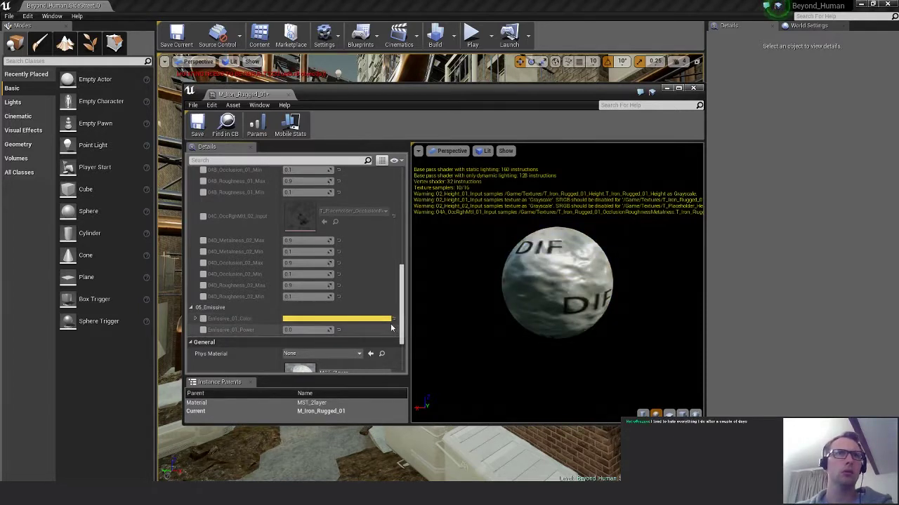
# Review the instance's texture overrides up to the 00_UV group and save M_Iron_Rugged_01.
pyautogui.scroll(2, 346, 284)
pyautogui.scroll(4, 346, 280)
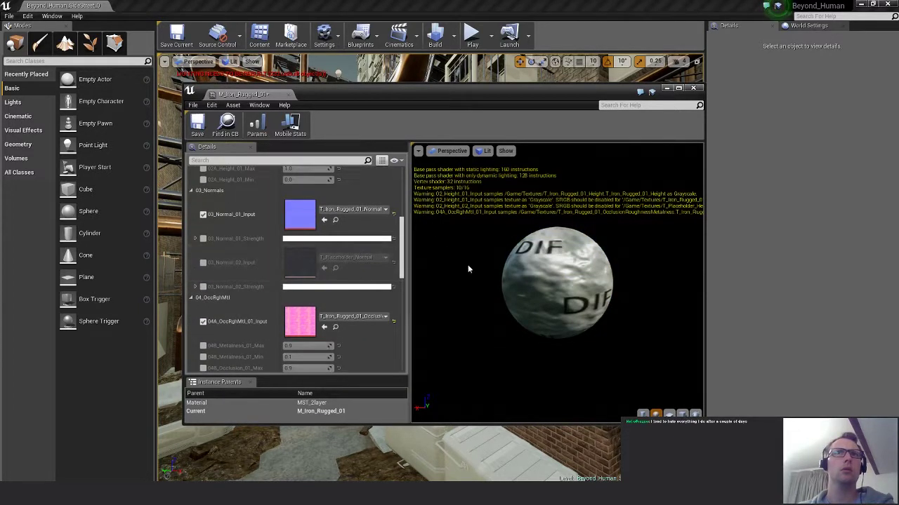
pyautogui.moveTo(401, 232); pyautogui.dragTo(407, 313)
pyautogui.scroll(10, 297, 251)
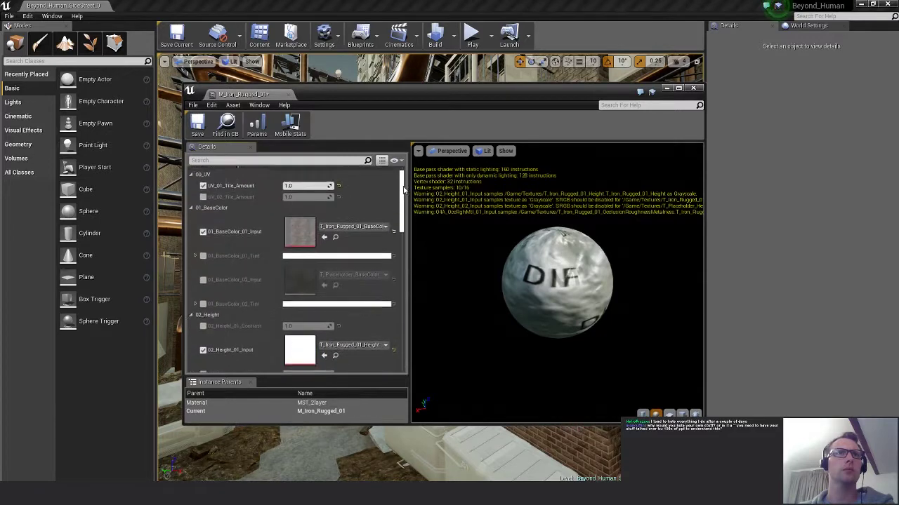
pyautogui.click(204, 123)
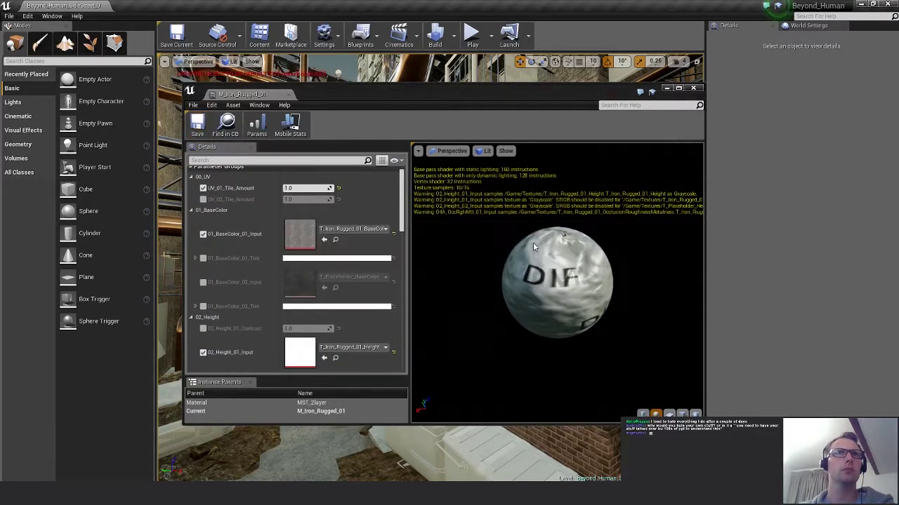
# Select the truss standing against the brick wall in the level and open its Truss_A mesh for editing.
pyautogui.moveTo(495, 94); pyautogui.dragTo(469, 385)
pyautogui.press('w')
pyautogui.moveTo(409, 255)
pyautogui.mouseDown(button='right')
pyautogui.moveTo(414, 266)
pyautogui.moveTo(449, 263)
pyautogui.moveTo(409, 255)
pyautogui.mouseUp(button='right')
pyautogui.click(408, 255)
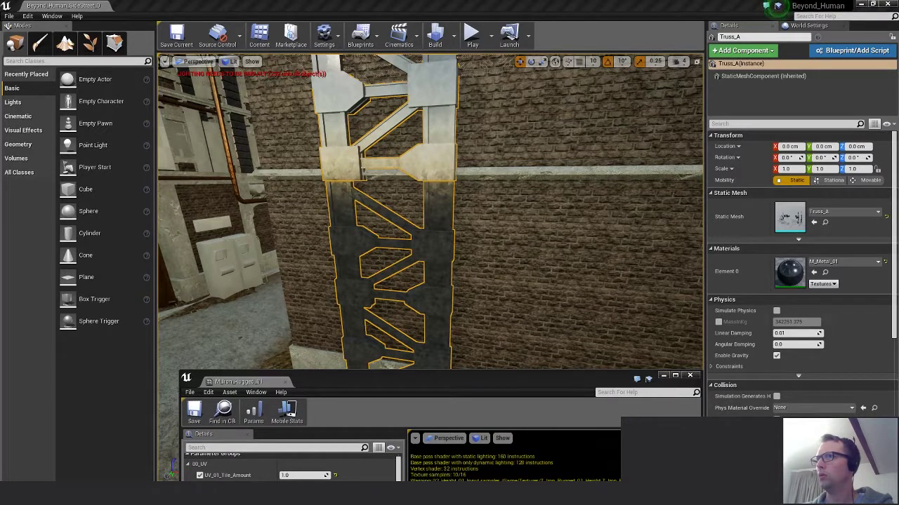
pyautogui.hotkey('ctrl', 'e')
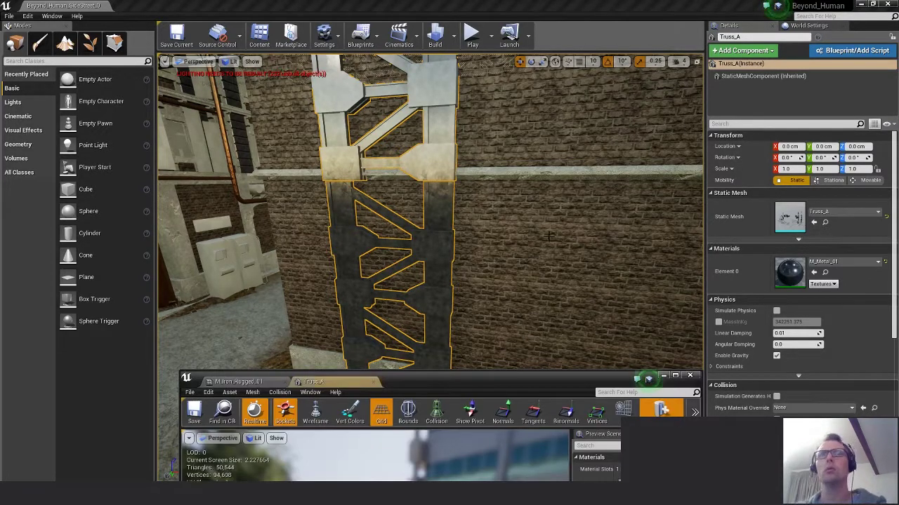
pyautogui.moveTo(486, 385); pyautogui.dragTo(422, 119)
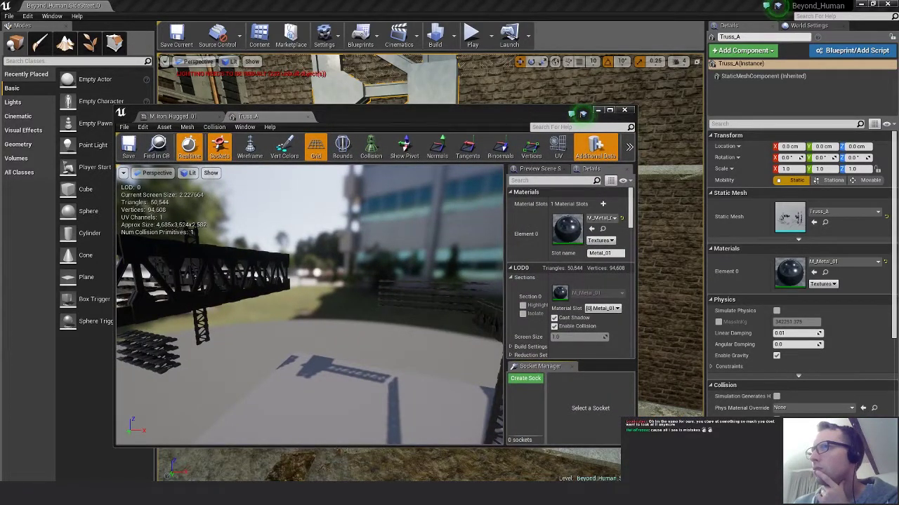
# Assign M_Iron_Rugged_01 to material Element 0 of Truss_A and inspect the textured beams up close.
pyautogui.moveTo(789, 272); pyautogui.dragTo(570, 230)
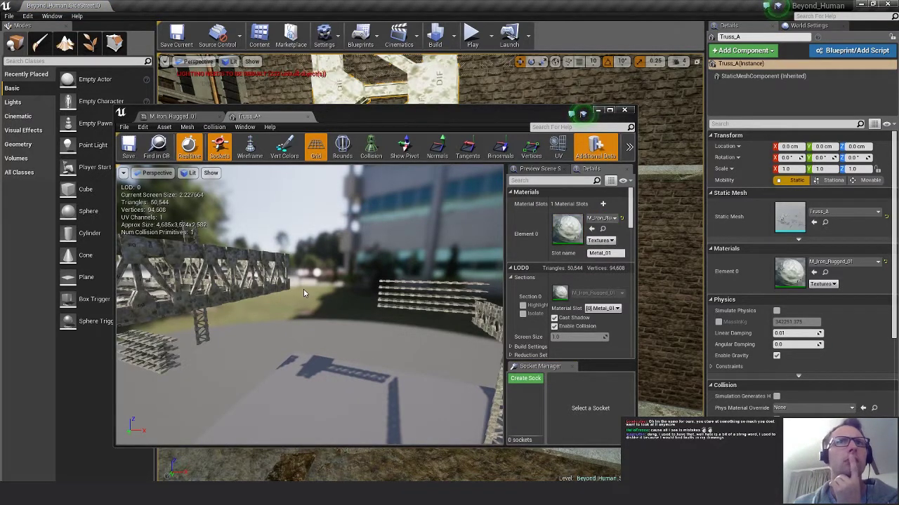
pyautogui.moveTo(303, 289); pyautogui.dragTo(387, 310)
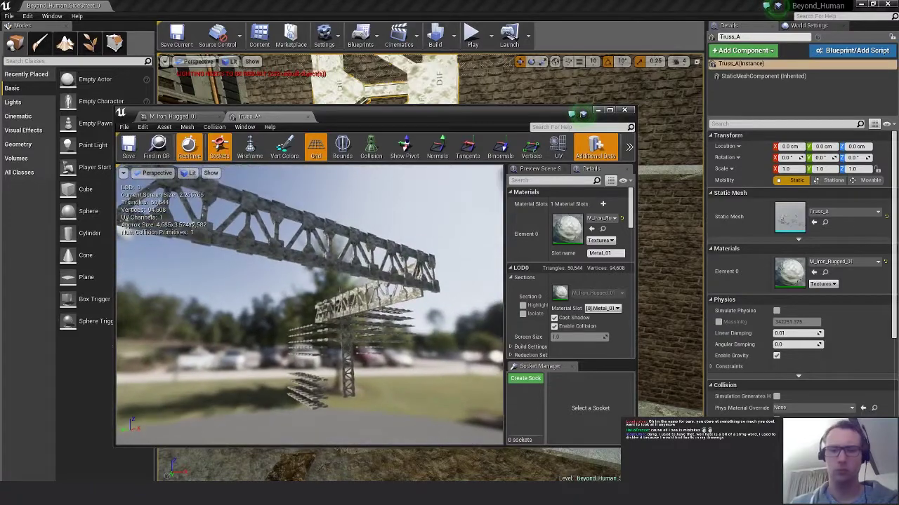
pyautogui.moveTo(308, 305); pyautogui.dragTo(330, 306, button='right')
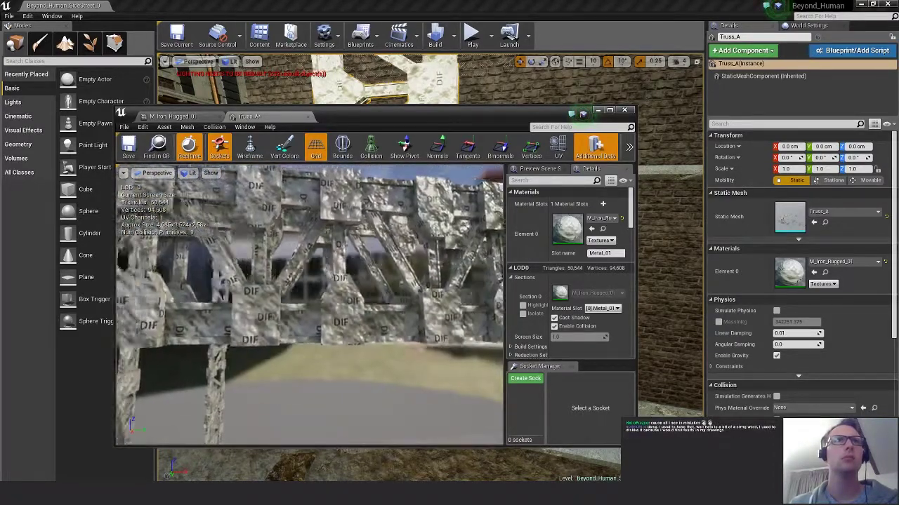
pyautogui.moveTo(460, 340); pyautogui.dragTo(501, 357)
pyautogui.moveTo(309, 306)
pyautogui.mouseDown(button='right')
pyautogui.moveTo(393, 312)
pyautogui.moveTo(435, 301)
pyautogui.moveTo(309, 305)
pyautogui.mouseUp(button='right')
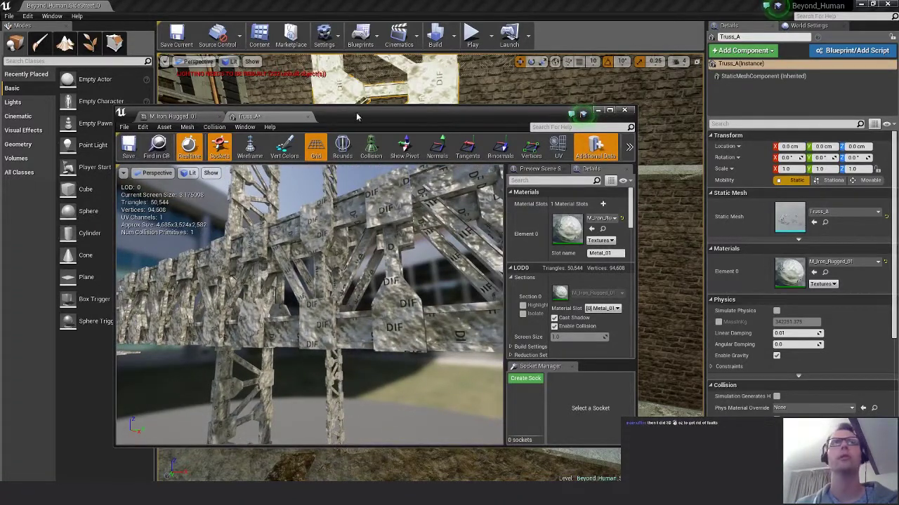
# Toggle the 01_BaseColor_01_Input override of M_Iron_Rugged_01 off and on and compare the preview sphere.
pyautogui.click(179, 116)
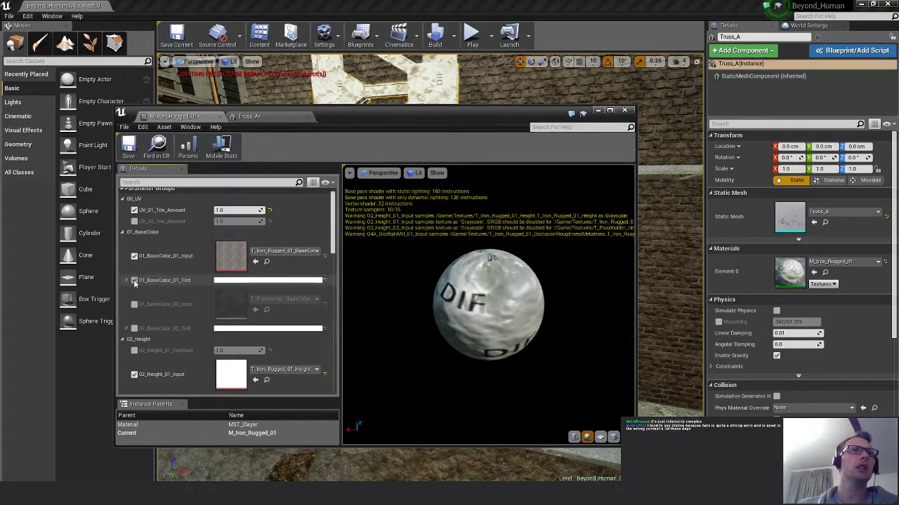
pyautogui.click(134, 256)
pyautogui.click(135, 256)
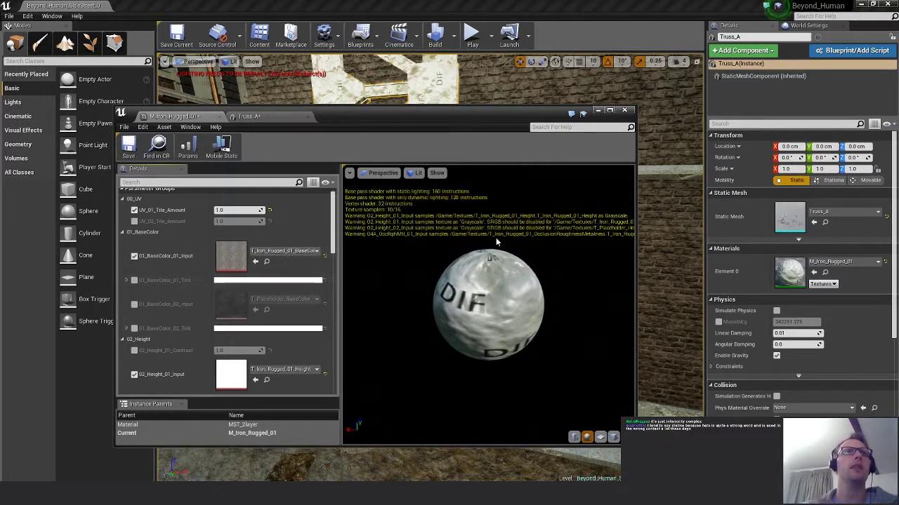
pyautogui.moveTo(488, 304); pyautogui.dragTo(477, 306)
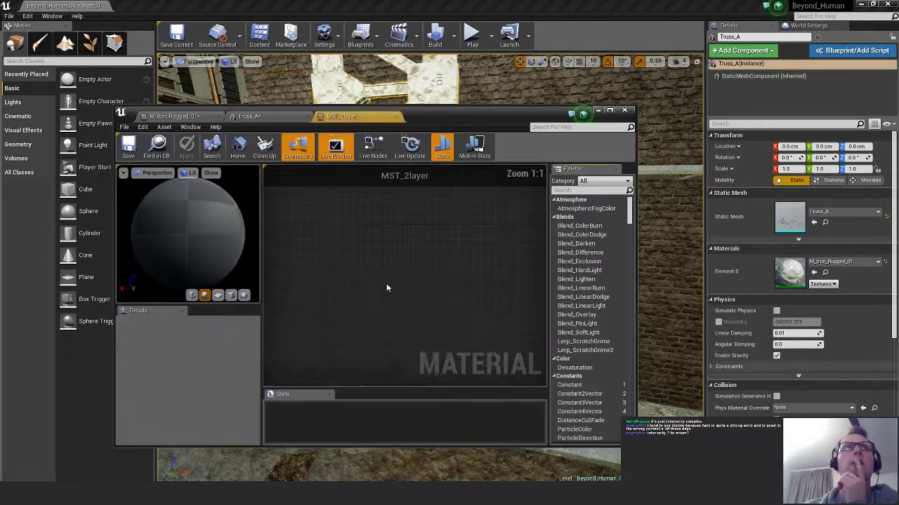
# Examine the BaseColor_01 and BaseColor_02 texture inputs and their connections in the MST_2layer material graph.
pyautogui.scroll(-12, 388, 342)
pyautogui.moveTo(323, 279); pyautogui.dragTo(372, 298, button='right')
pyautogui.scroll(11, 372, 298)
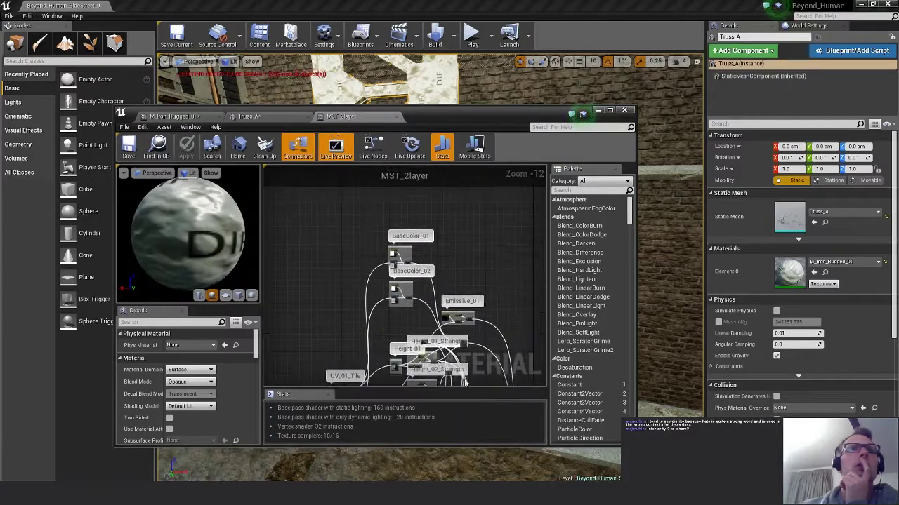
pyautogui.click(394, 328)
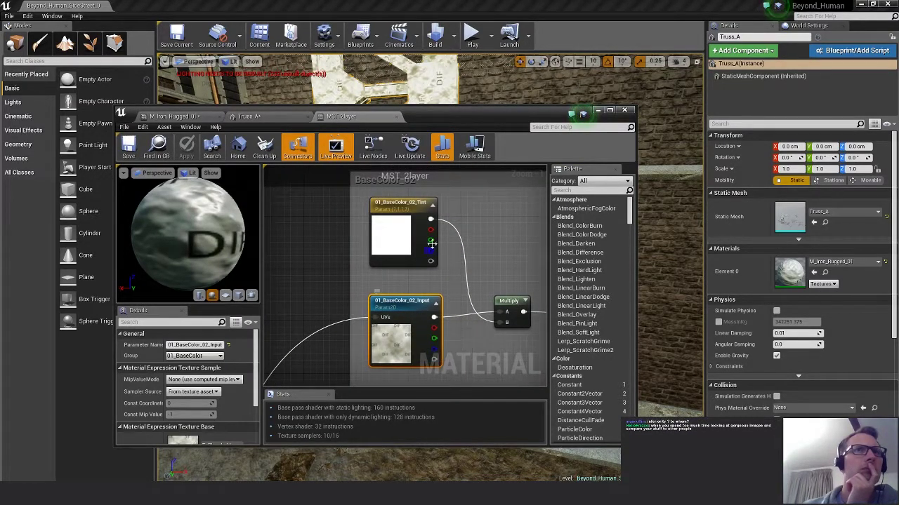
pyautogui.moveTo(441, 245); pyautogui.dragTo(424, 329, button='right')
pyautogui.click(367, 266)
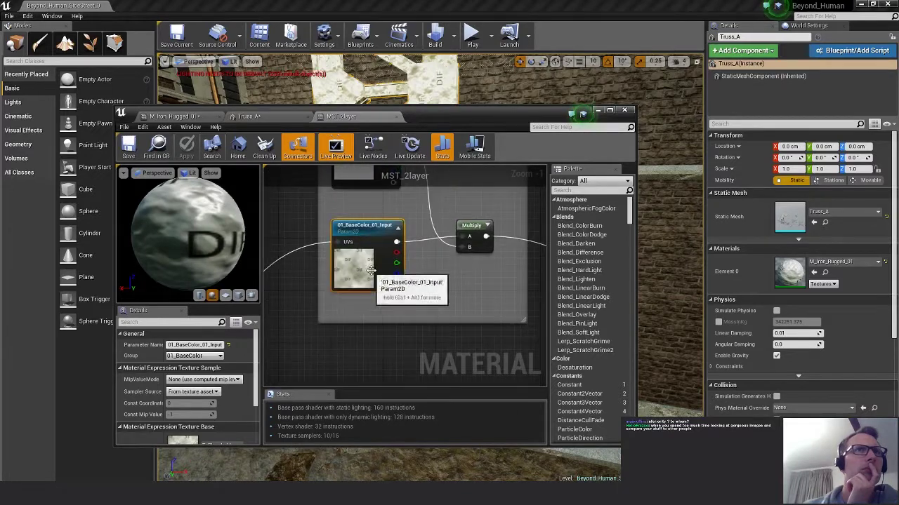
pyautogui.moveTo(469, 288); pyautogui.dragTo(455, 333, button='right')
pyautogui.rightClick(354, 302)
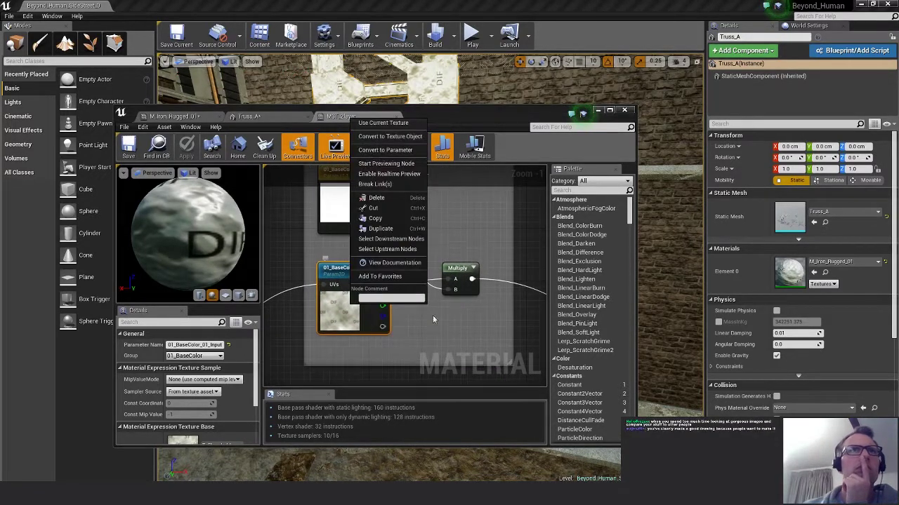
pyautogui.click(517, 259)
pyautogui.scroll(-4, 466, 298)
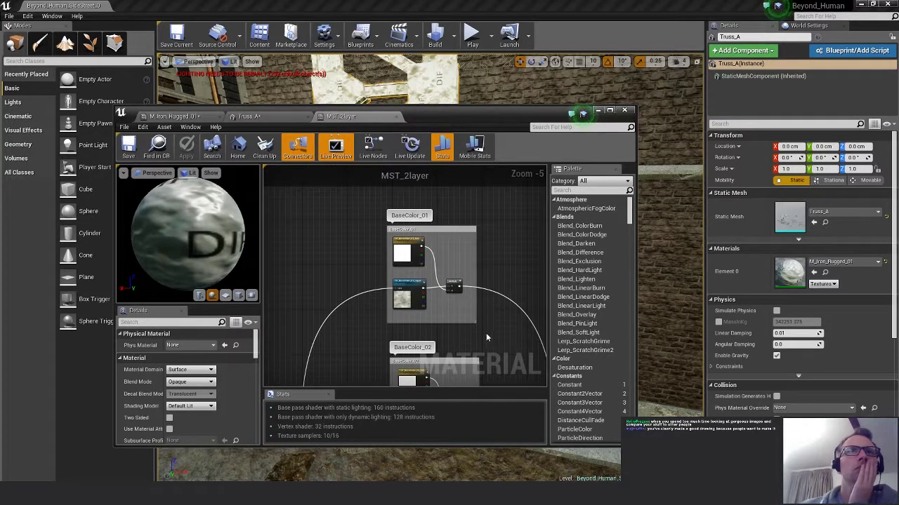
pyautogui.scroll(-3, 434, 237)
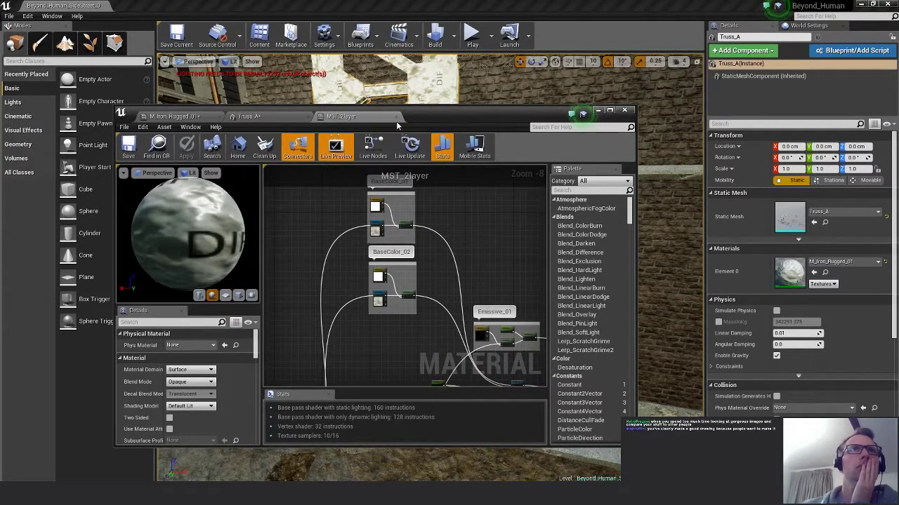
# Review the parameters of the M_Metal_01_Inst material instance and close it.
pyautogui.click(281, 118)
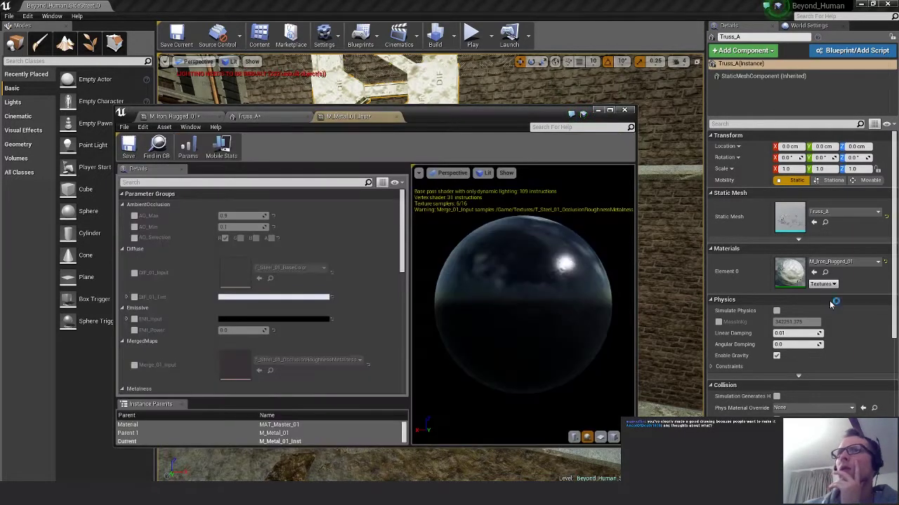
pyautogui.scroll(-3, 204, 324)
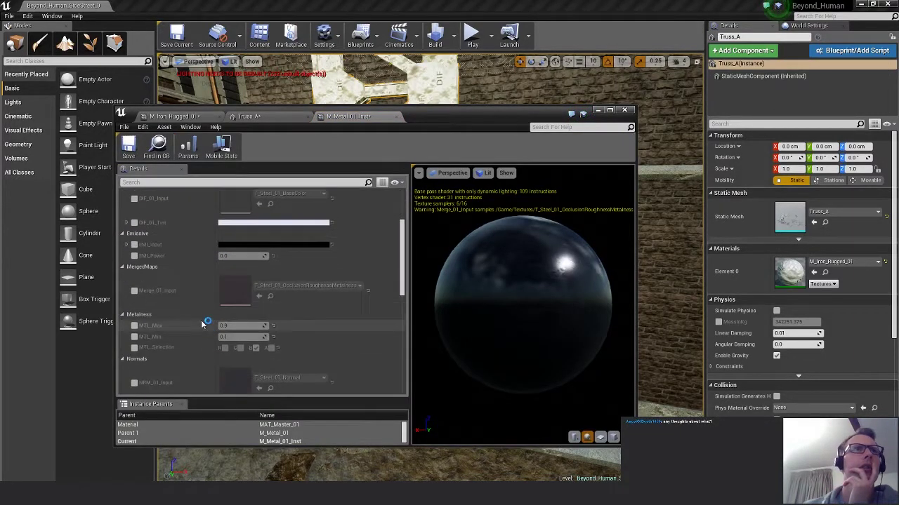
pyautogui.scroll(3, 201, 321)
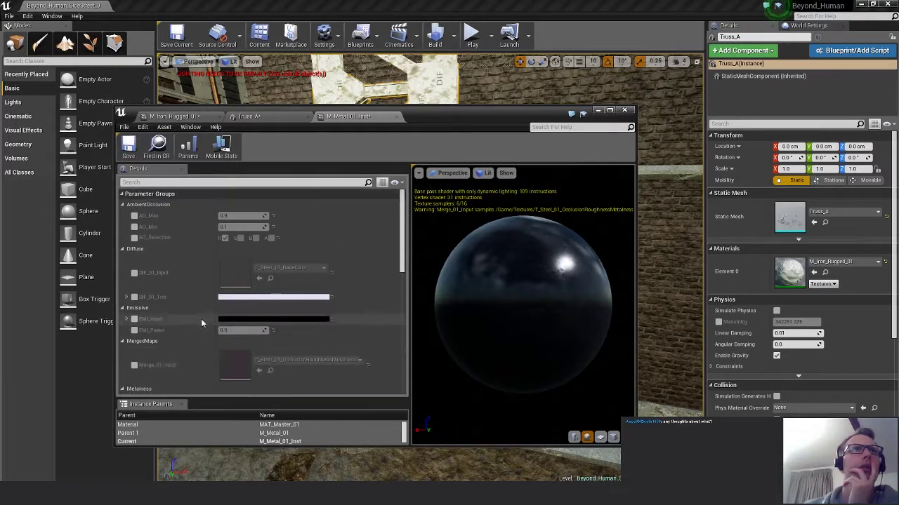
pyautogui.click(396, 117)
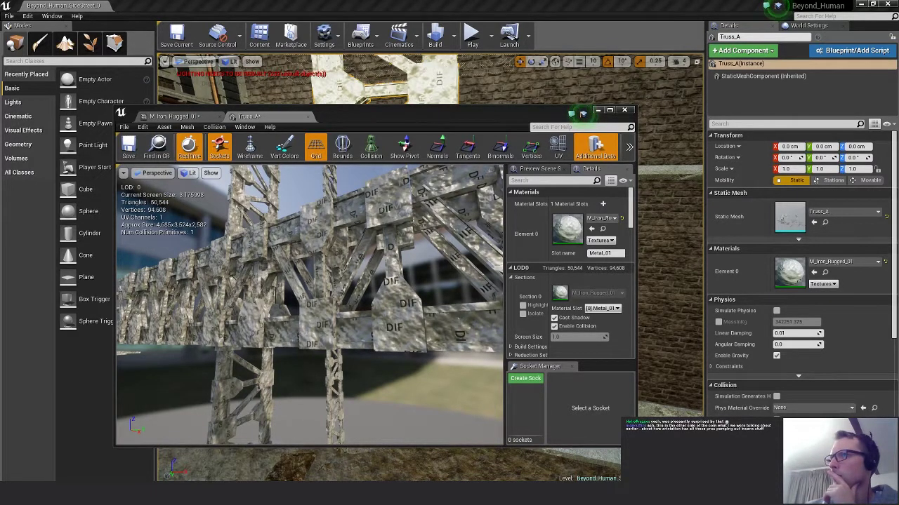
# Try MST_1layer as the parent of M_Iron_Rugged_01 and switch back to MST_2layer to compare.
pyautogui.click(174, 116)
pyautogui.moveTo(333, 230); pyautogui.dragTo(338, 366)
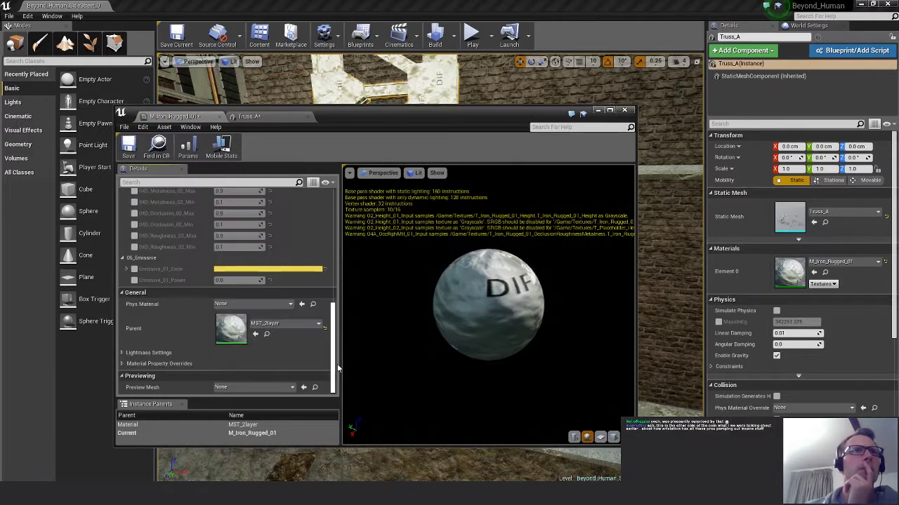
pyautogui.click(318, 323)
pyautogui.click(287, 241)
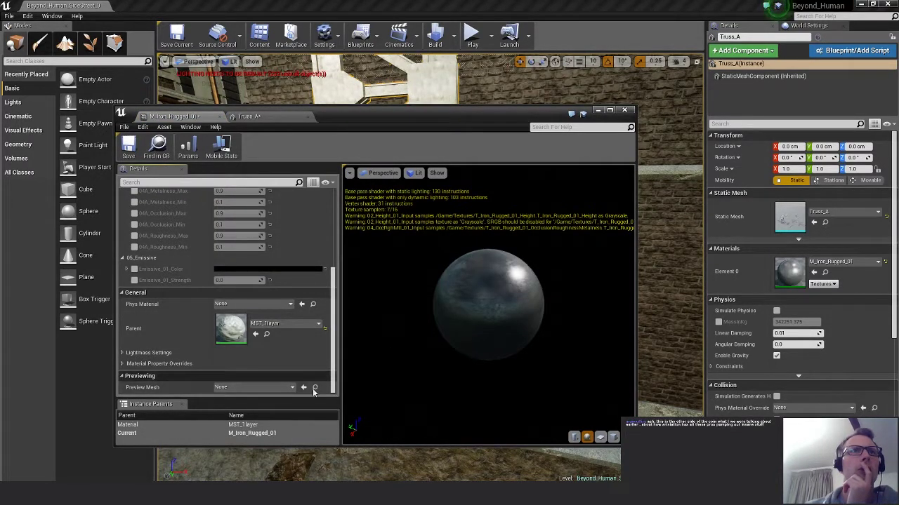
pyautogui.click(302, 323)
pyautogui.click(284, 267)
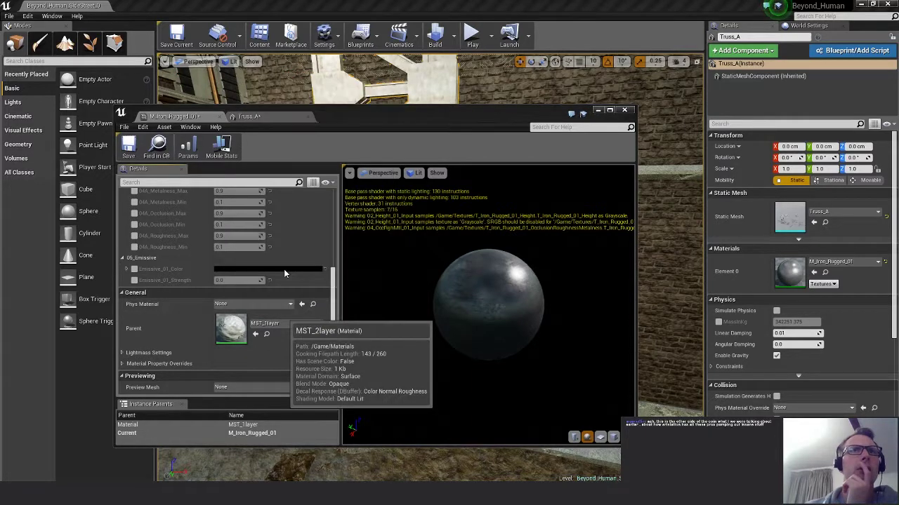
pyautogui.scroll(-10, 302, 344)
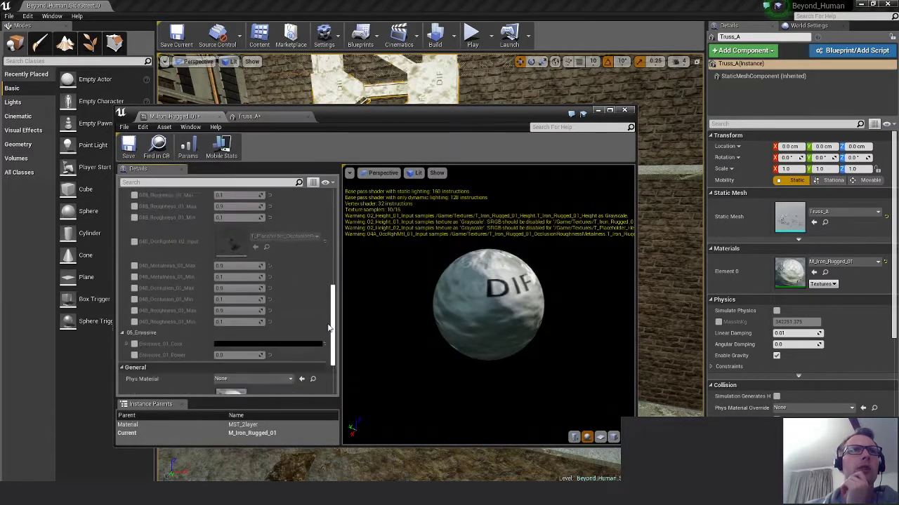
# Set the parent of M_Iron_Rugged_01 to MST_1layer and save the instance.
pyautogui.click(294, 323)
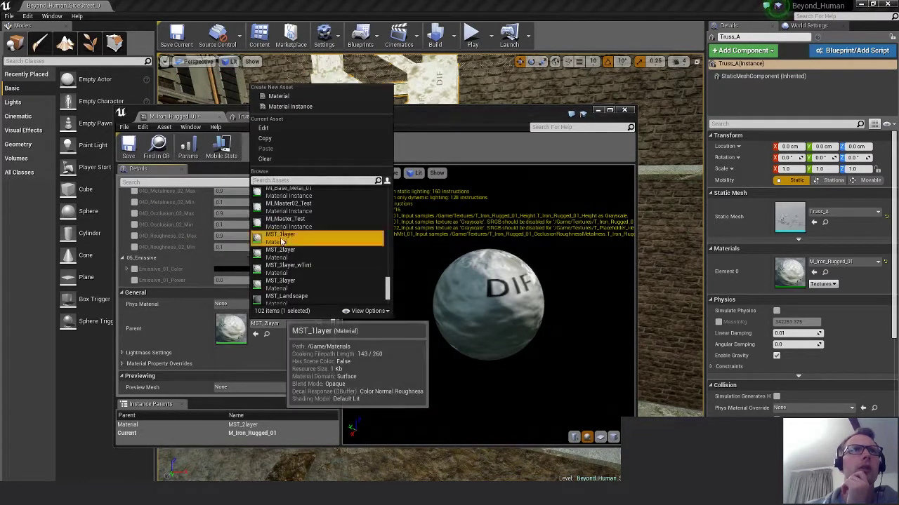
pyautogui.click(291, 234)
pyautogui.click(128, 146)
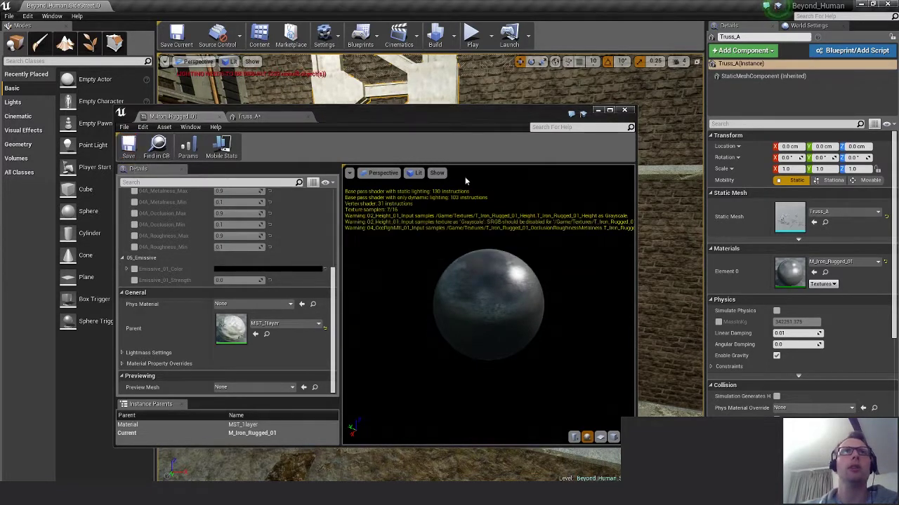
# Inspect the iron surface on the Truss_A mesh from several angles.
pyautogui.click(266, 117)
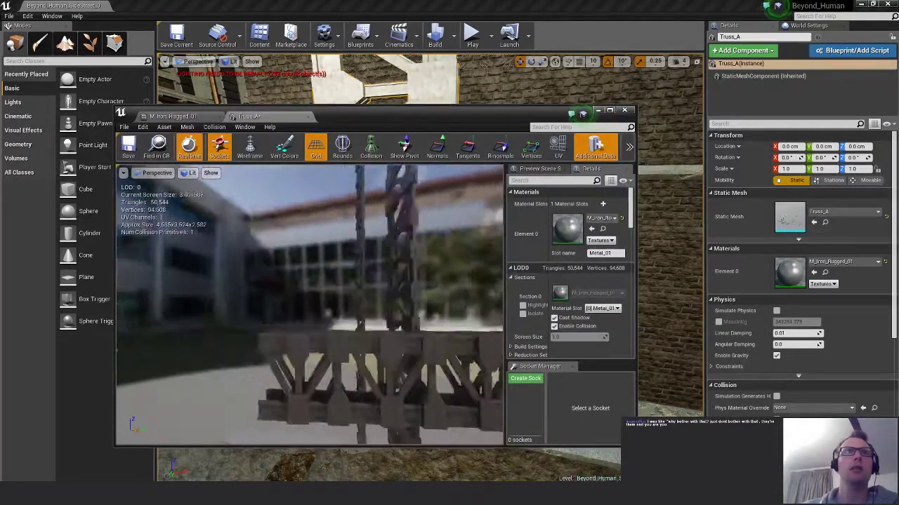
pyautogui.moveTo(309, 305); pyautogui.dragTo(292, 287, button='right')
pyautogui.moveTo(260, 305); pyautogui.dragTo(361, 242)
pyautogui.moveTo(351, 285); pyautogui.dragTo(373, 286)
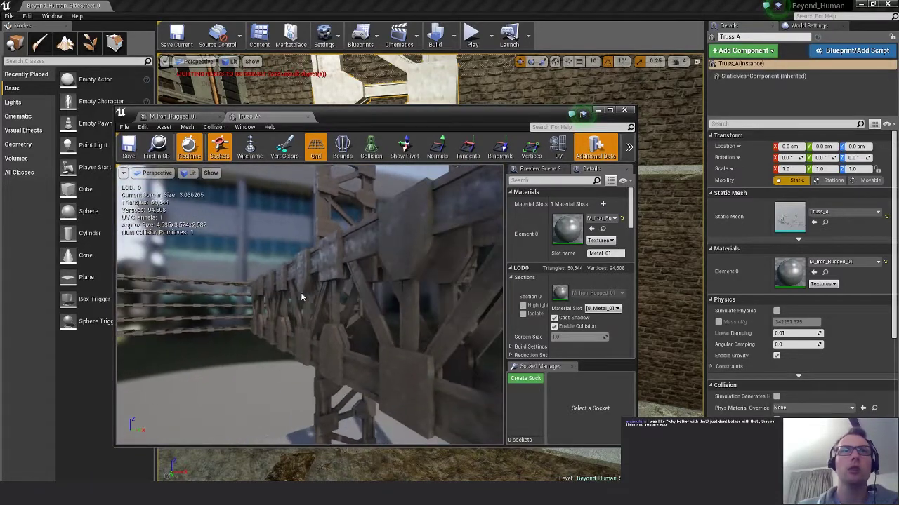
# Try a UV_01_Tile_Amount of 0.5 on M_Iron_Rugged_01 and check the texture scale on the Truss_A mesh.
pyautogui.click(172, 116)
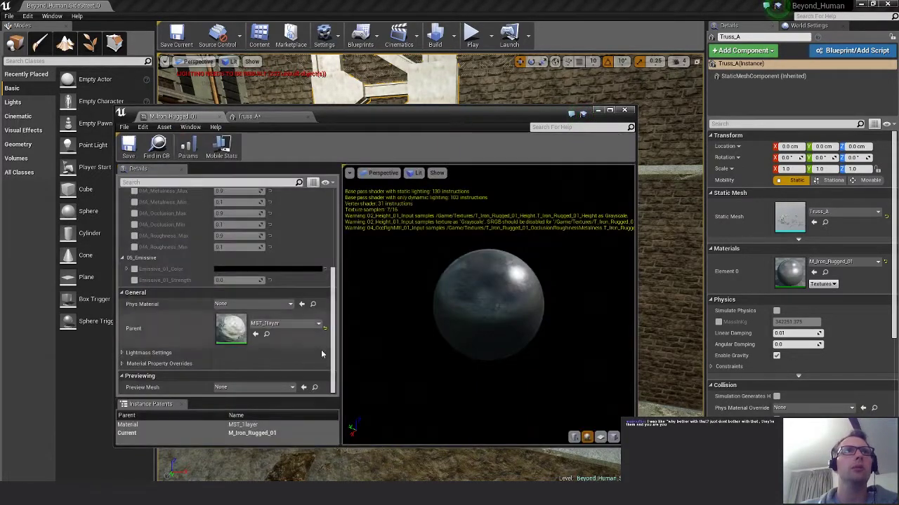
pyautogui.scroll(10, 331, 306)
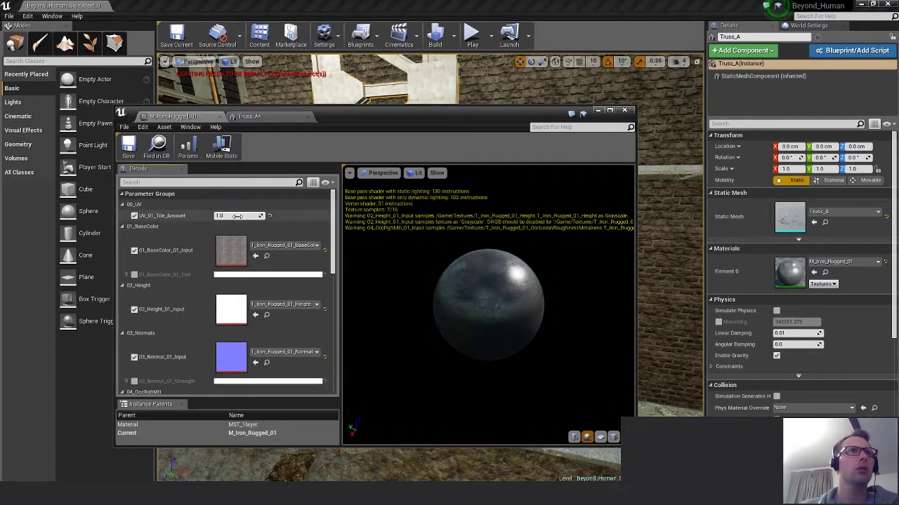
pyautogui.write('0.5')
pyautogui.press('Return')
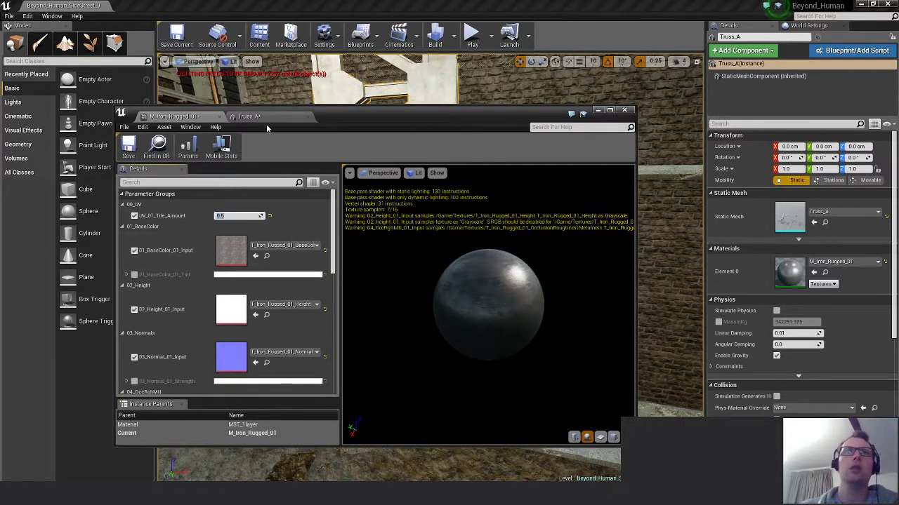
pyautogui.click(250, 117)
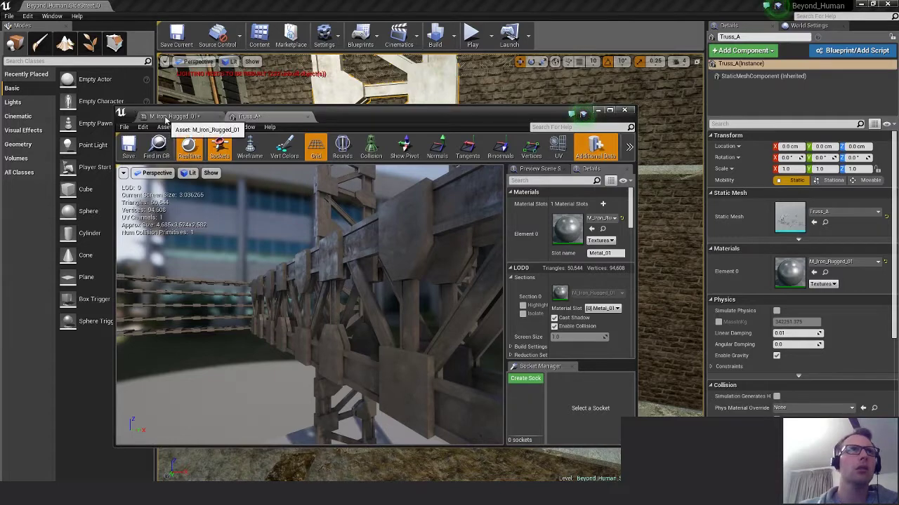
pyautogui.keyDown('alt'); pyautogui.moveTo(413, 273); pyautogui.dragTo(436, 267); pyautogui.keyUp('alt')
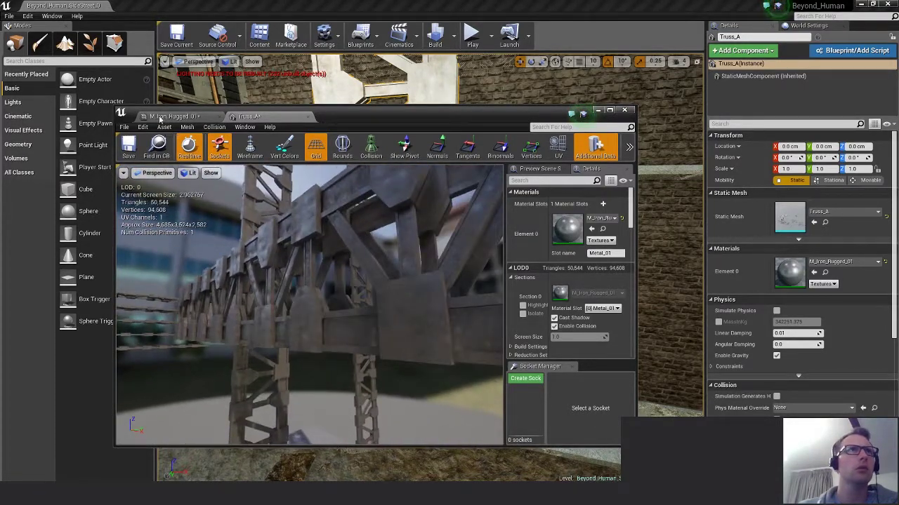
# Try a UV_01_Tile_Amount of 0.25, save M_Iron_Rugged_01 and inspect the Truss_A beams and columns.
pyautogui.click(161, 118)
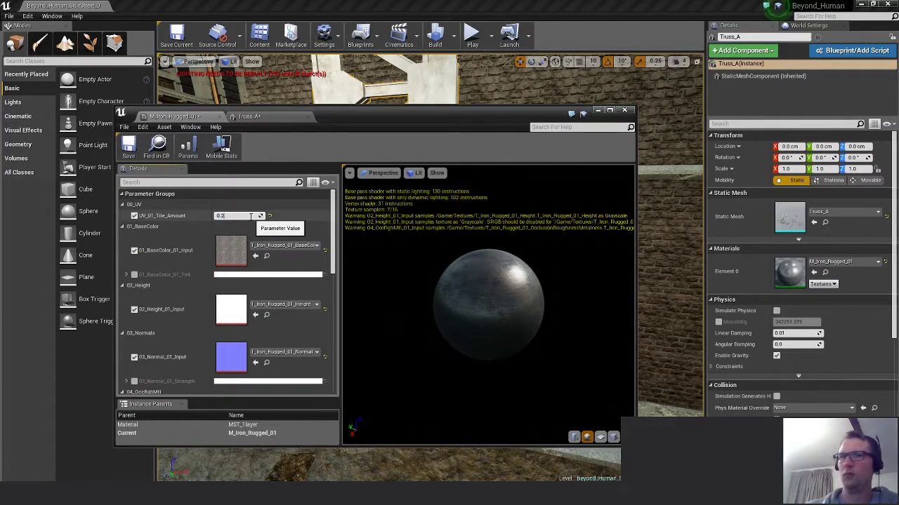
pyautogui.click(250, 117)
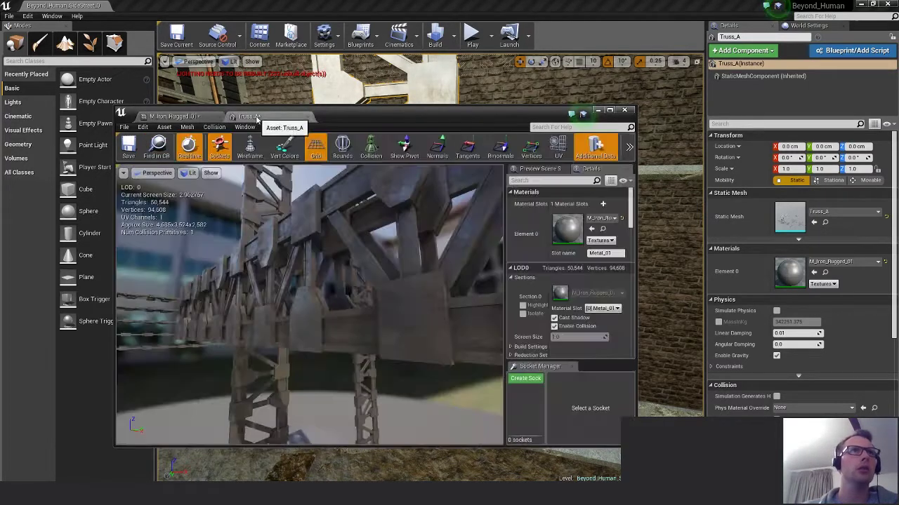
pyautogui.click(168, 117)
pyautogui.click(133, 146)
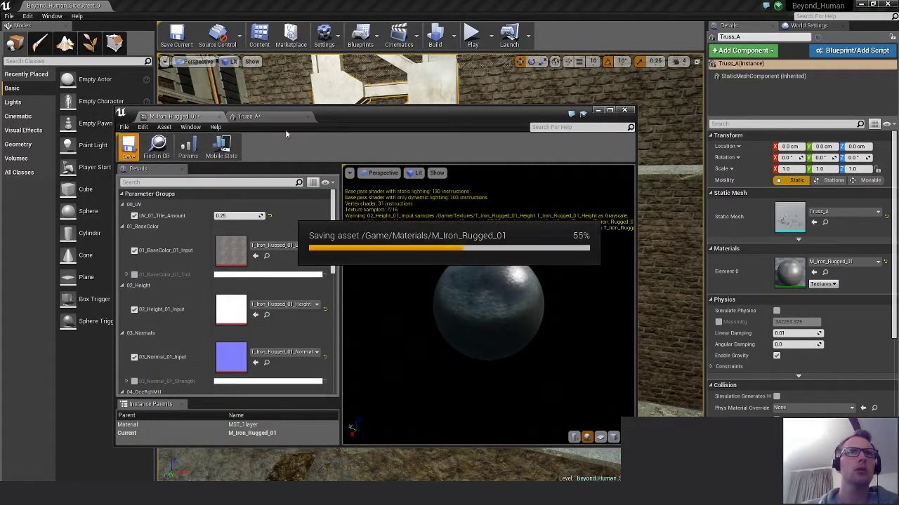
pyautogui.click(251, 116)
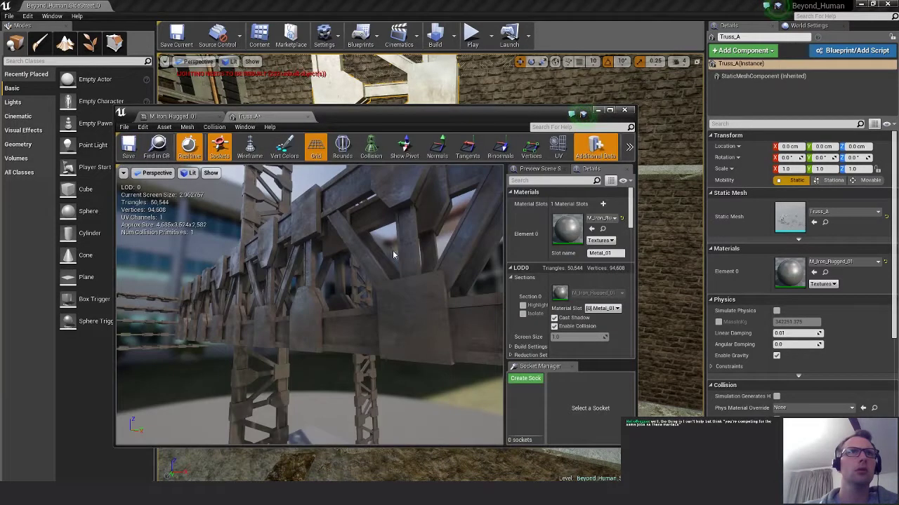
pyautogui.moveTo(393, 256); pyautogui.dragTo(323, 295)
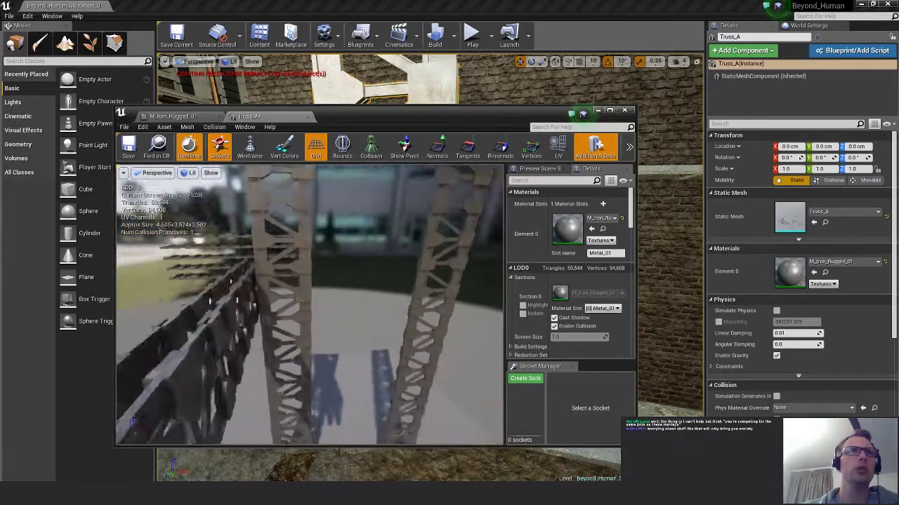
pyautogui.moveTo(323, 295); pyautogui.dragTo(358, 291, button='right')
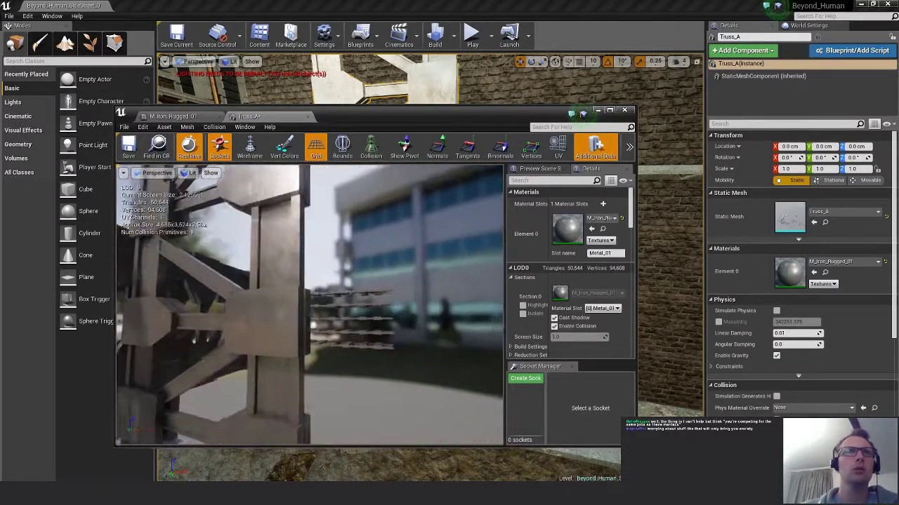
pyautogui.moveTo(267, 317); pyautogui.dragTo(217, 337)
# Try a UV_01_Tile_Amount of 0.1, save the material instance and examine the Truss_A column surface.
pyautogui.click(172, 116)
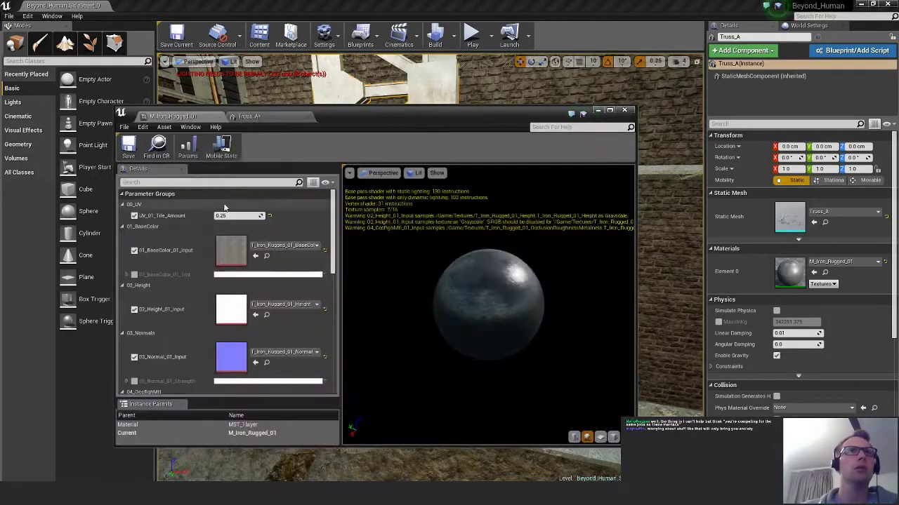
pyautogui.click(256, 216)
pyautogui.write('0.1')
pyautogui.press('Return')
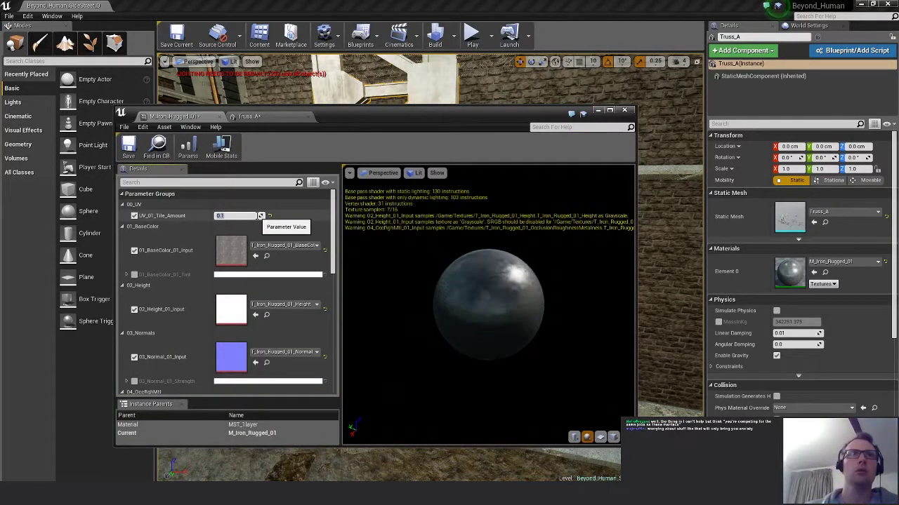
pyautogui.press('Return')
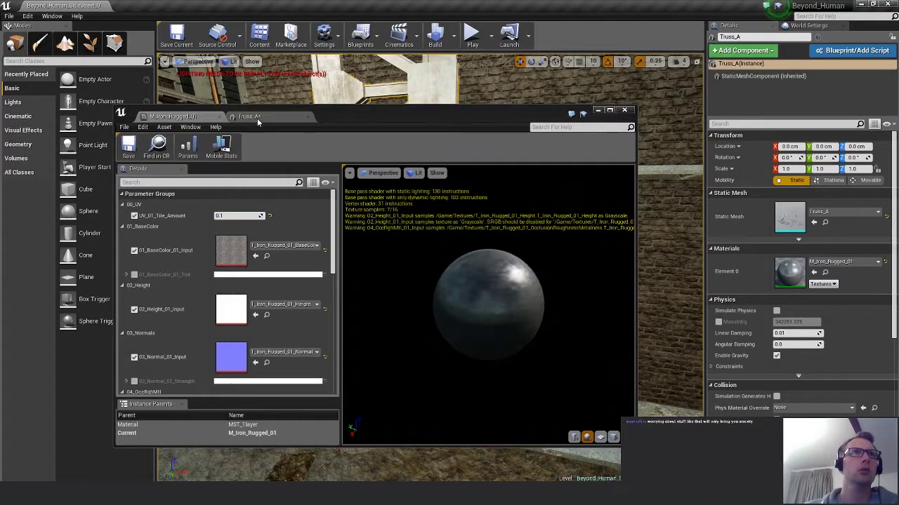
pyautogui.click(254, 117)
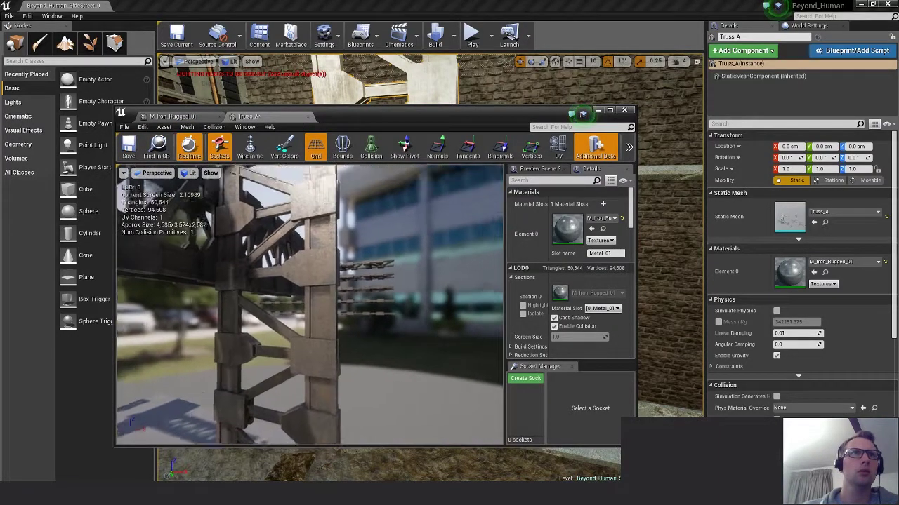
pyautogui.moveTo(309, 306); pyautogui.dragTo(319, 277, button='right')
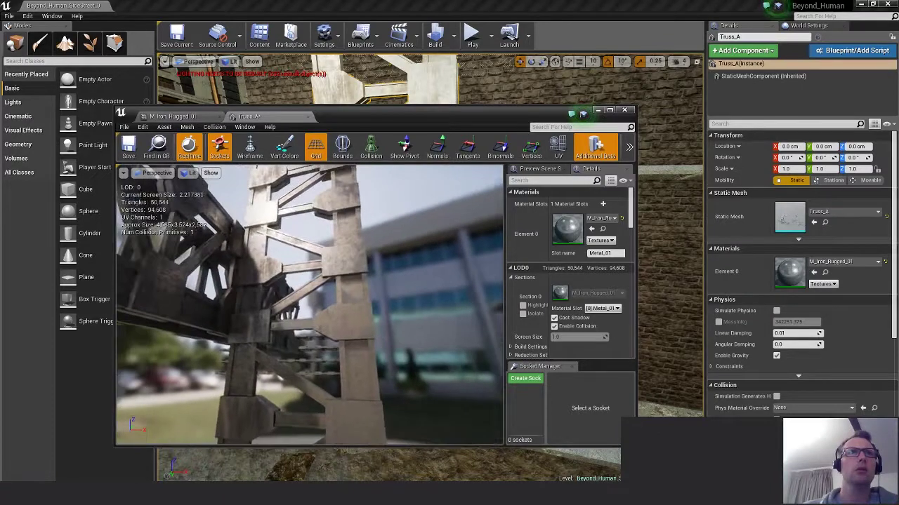
pyautogui.moveTo(181, 238)
pyautogui.mouseDown()
pyautogui.moveTo(204, 241)
pyautogui.moveTo(181, 238)
pyautogui.mouseUp()
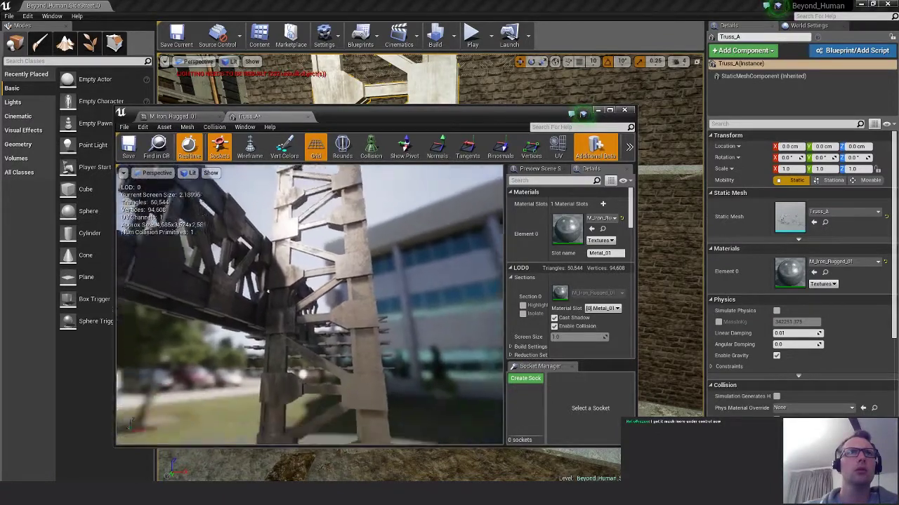
pyautogui.moveTo(309, 294); pyautogui.dragTo(329, 293, button='right')
# Reset the UV_01_Tile_Amount of M_Iron_Rugged_01 to 1.0 and save the instance.
pyautogui.click(175, 117)
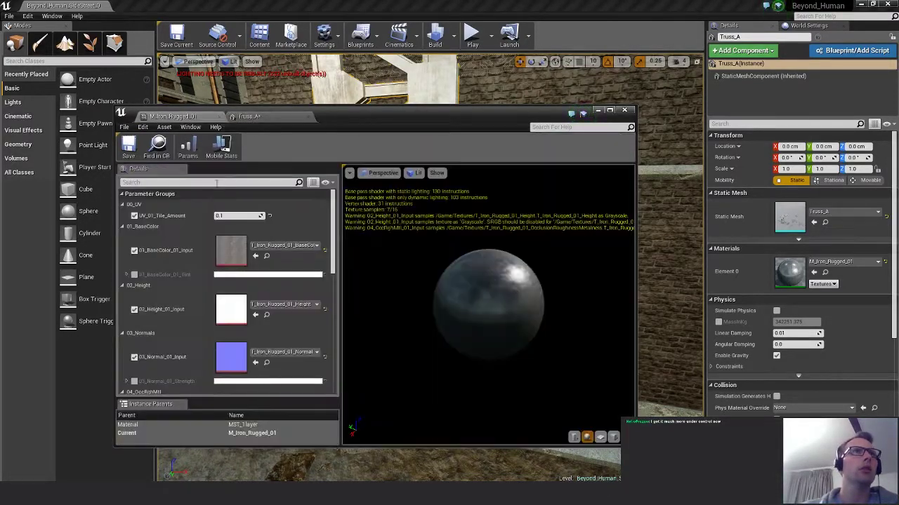
pyautogui.click(235, 215)
pyautogui.click(135, 143)
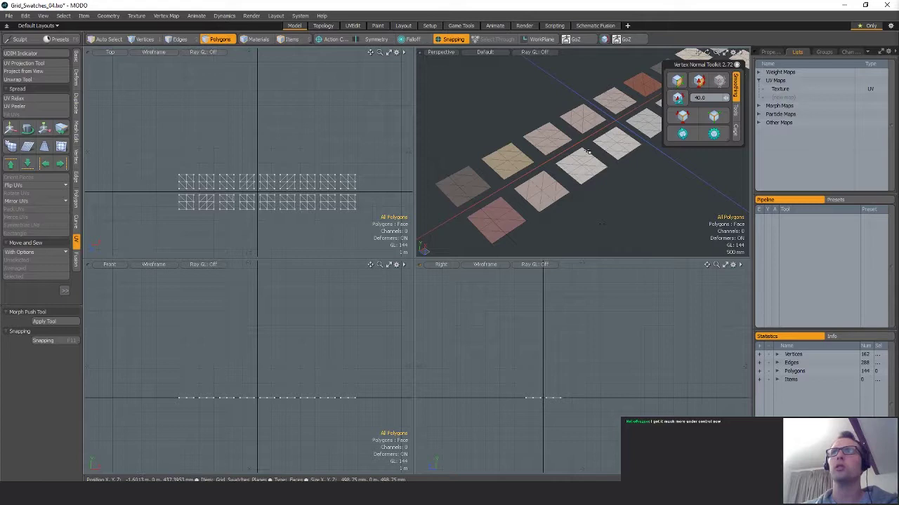
# Switch to the Blockout_CamMatch_v035 scene in MODO and bring up the Truss_A mesh in place of the barrel.
pyautogui.keyDown('alt'); pyautogui.keyDown('shift'); pyautogui.moveTo(641, 172); pyautogui.dragTo(625, 185); pyautogui.keyUp('shift'); pyautogui.keyUp('alt')
pyautogui.hotkey('ctrl', 's')
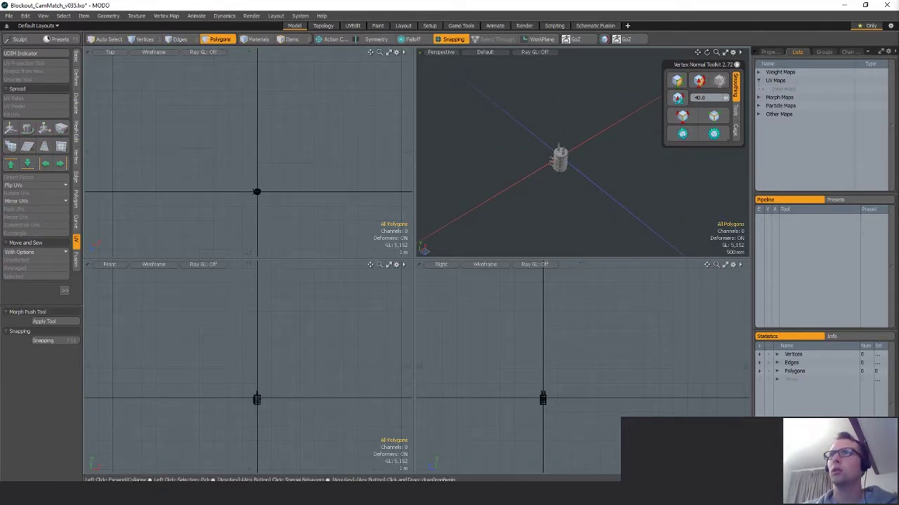
pyautogui.press('Delete')
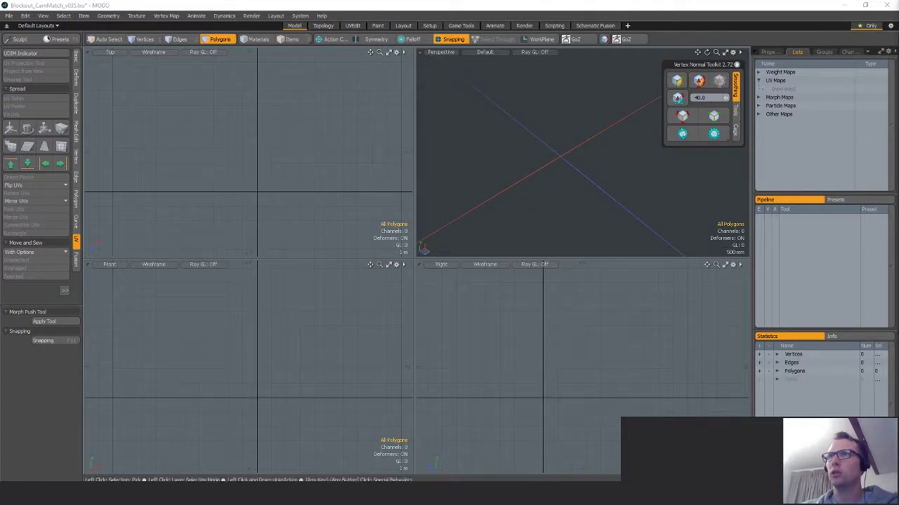
pyautogui.hotkey('ctrl', 'v')
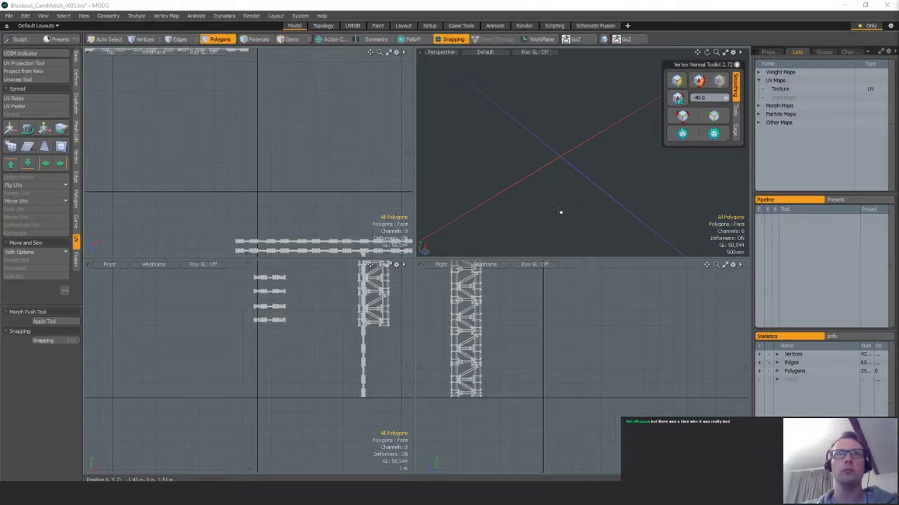
# Select the truss's Texture UV map and frame its UV islands together with the 0–1 grid.
pyautogui.keyDown('ctrl'); pyautogui.keyDown('alt'); pyautogui.moveTo(560, 211); pyautogui.dragTo(543, 240); pyautogui.keyUp('alt'); pyautogui.keyUp('ctrl')
pyautogui.click(780, 89)
pyautogui.press('a')
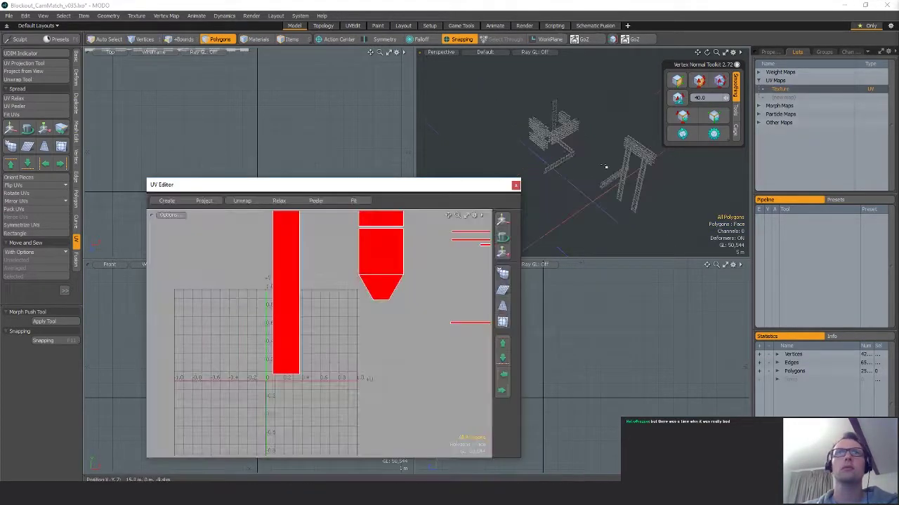
pyautogui.keyDown('alt'); pyautogui.keyDown('shift'); pyautogui.moveTo(606, 167); pyautogui.dragTo(615, 190); pyautogui.keyUp('shift'); pyautogui.keyUp('alt')
pyautogui.scroll(-2, 362, 299)
pyautogui.keyDown('alt'); pyautogui.moveTo(369, 321); pyautogui.dragTo(311, 365); pyautogui.keyUp('alt')
pyautogui.scroll(-1, 338, 384)
# Scale all the truss UVs about the origin to 10 percent in U and V.
pyautogui.hotkey('alt', 'o')
pyautogui.press('r')
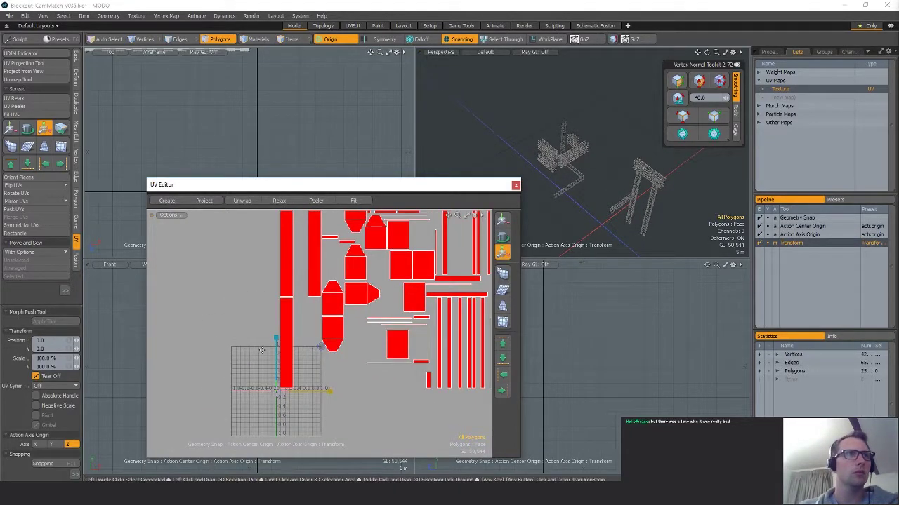
pyautogui.click(69, 359)
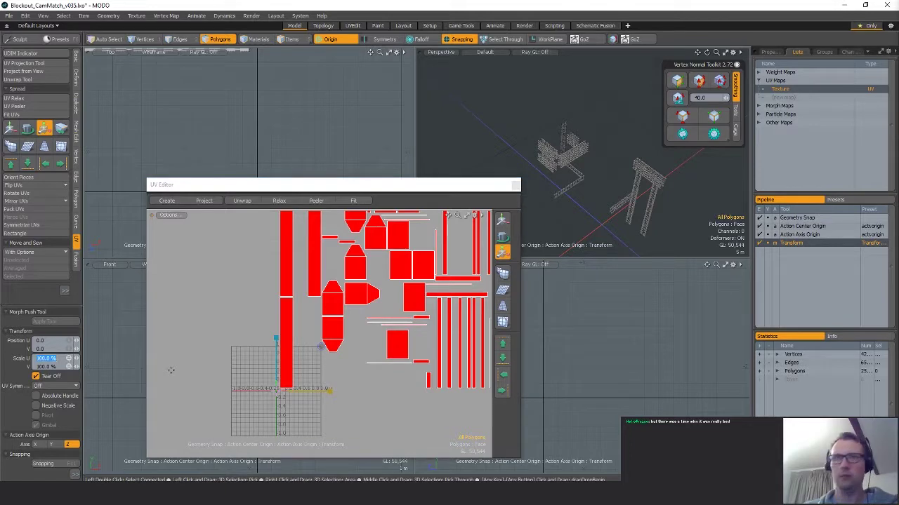
pyautogui.write('10')
pyautogui.press('Return')
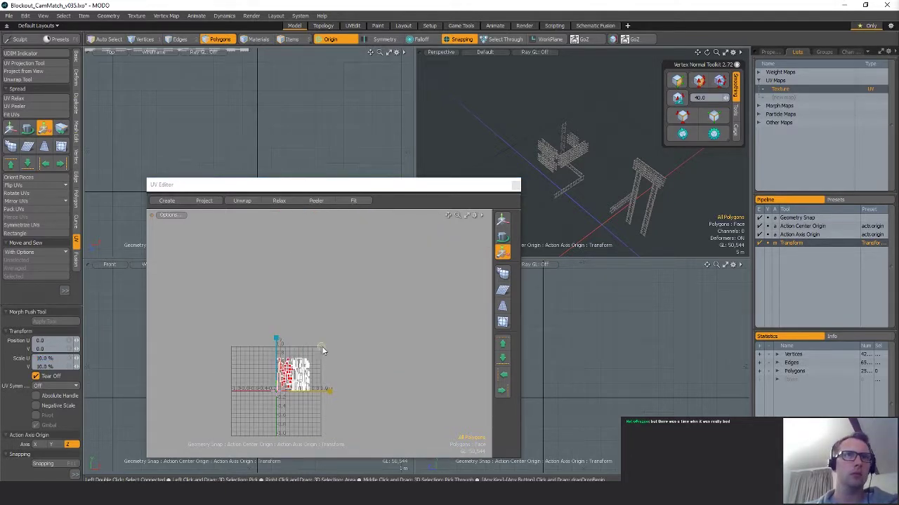
# Set the UV scale to 30 percent in U and V, drop the transform and close the UV Editor.
pyautogui.moveTo(321, 346)
pyautogui.mouseDown()
pyautogui.moveTo(426, 346)
pyautogui.moveTo(321, 347)
pyautogui.mouseUp()
pyautogui.click(68, 359)
pyautogui.click(48, 359)
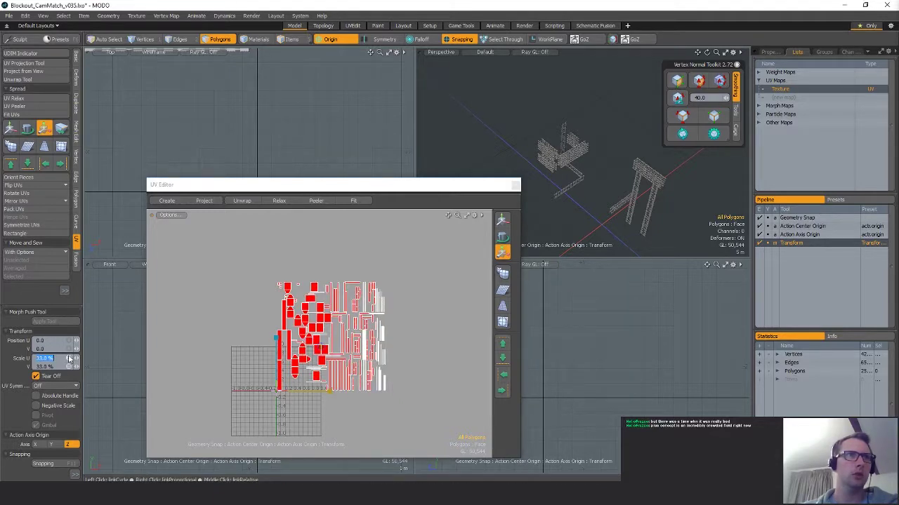
pyautogui.write('30')
pyautogui.press('Return')
pyautogui.press('q')
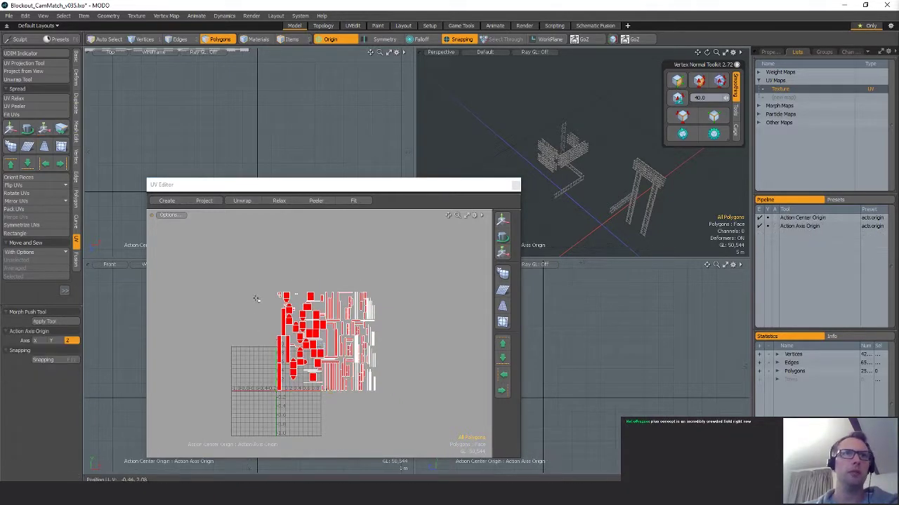
pyautogui.click(255, 299)
pyautogui.scroll(3, 254, 274)
pyautogui.moveTo(255, 299)
pyautogui.keyDown('alt'); pyautogui.mouseDown()
pyautogui.moveTo(254, 274)
pyautogui.moveTo(244, 290)
pyautogui.mouseUp(); pyautogui.keyUp('alt')
pyautogui.click(515, 185)
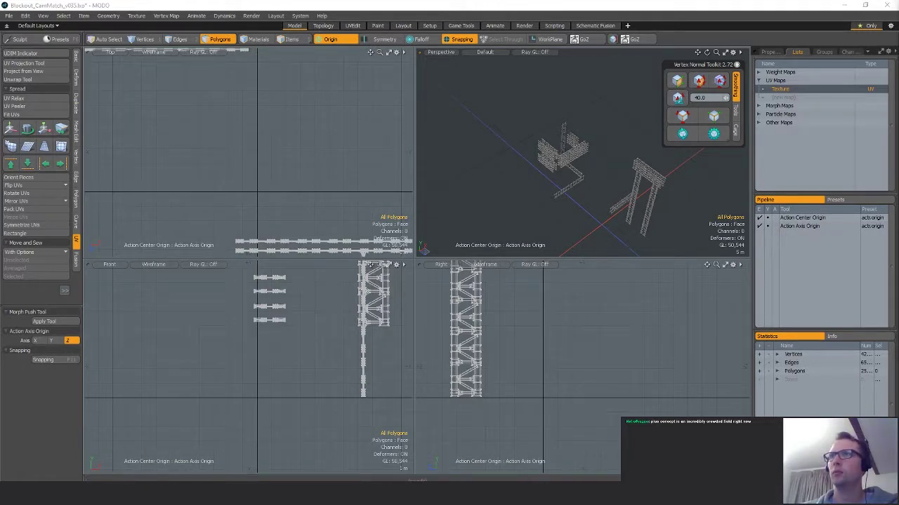
# Export the selected Truss_A mesh in Autodesk FBX format and switch back to Unreal Editor.
pyautogui.hotkey('ctrl', 'shift', 'e')
pyautogui.click(819, 330)
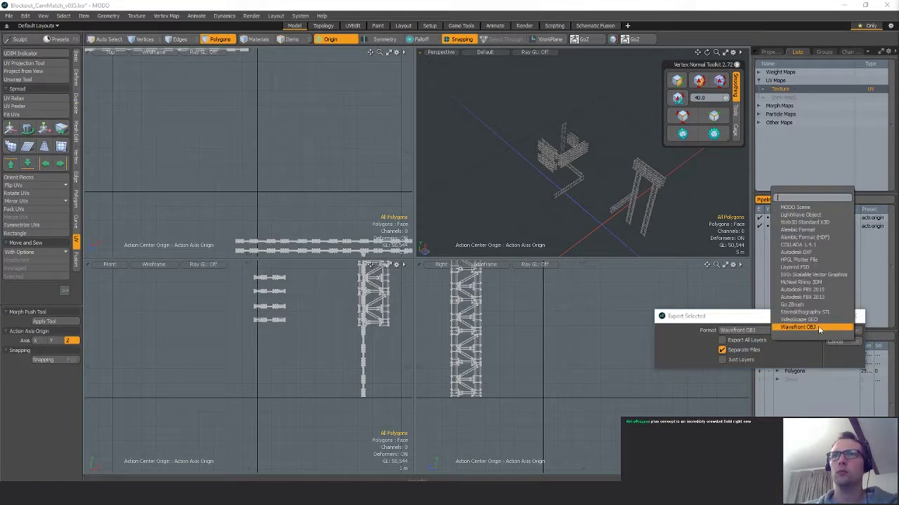
pyautogui.click(816, 291)
pyautogui.click(842, 330)
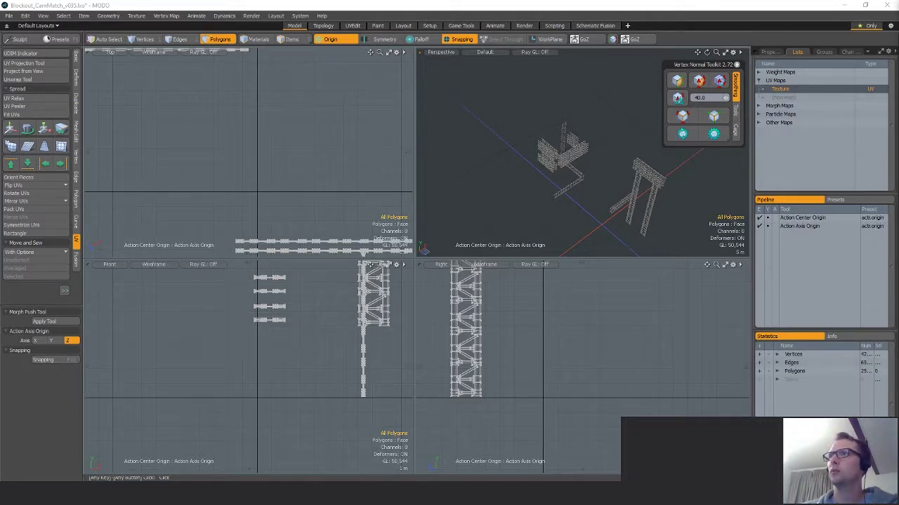
pyautogui.press('5')
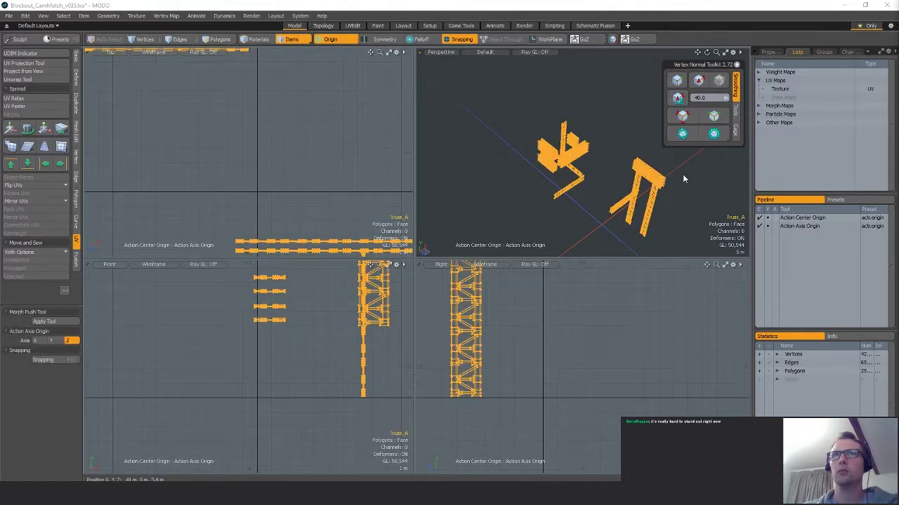
pyautogui.click(691, 189)
pyautogui.hotkey('alt', 'Tab')
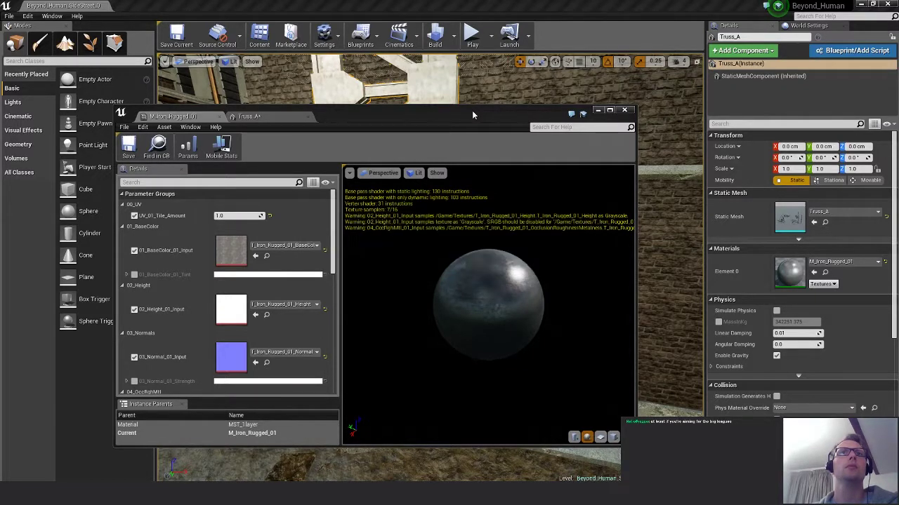
# Move the asset editor window aside, view the truss against the brick wall in the level, and show the Truss_A mesh.
pyautogui.moveTo(473, 115); pyautogui.dragTo(468, 320)
pyautogui.moveTo(485, 239); pyautogui.dragTo(453, 233, button='right')
pyautogui.press('w')
pyautogui.press('s')
pyautogui.press('s')
pyautogui.press('w')
pyautogui.click(275, 322)
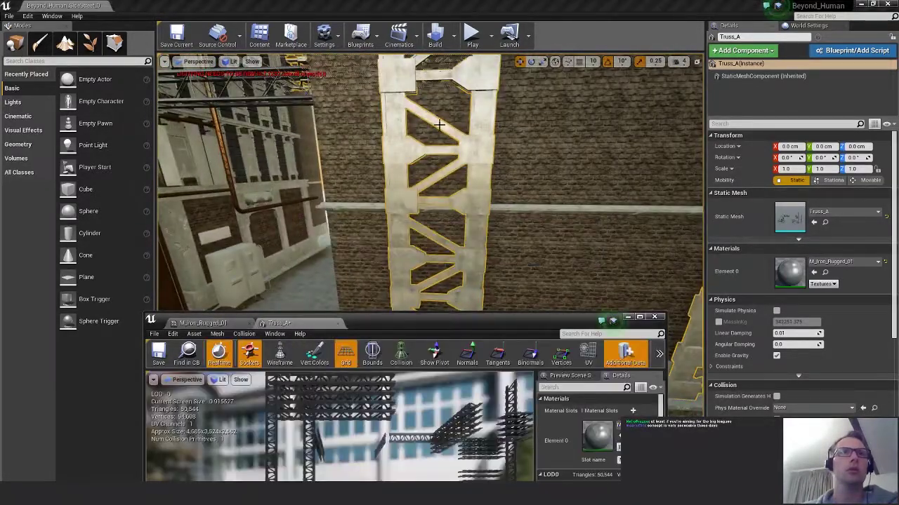
# Inspect the iron texture scale on the Truss_A mesh from several viewpoints and save the mesh.
pyautogui.moveTo(398, 324); pyautogui.dragTo(419, 104)
pyautogui.moveTo(431, 262); pyautogui.dragTo(455, 260, button='right')
pyautogui.press('w')
pyautogui.press('w')
pyautogui.press('w')
pyautogui.press('w')
pyautogui.moveTo(330, 242); pyautogui.dragTo(336, 253)
pyautogui.press('w')
pyautogui.moveTo(336, 253); pyautogui.dragTo(358, 230, button='right')
pyautogui.press('w')
pyautogui.press('s')
pyautogui.press('s')
pyautogui.press('s')
pyautogui.moveTo(450, 289); pyautogui.dragTo(397, 278, button='right')
pyautogui.click(187, 139)
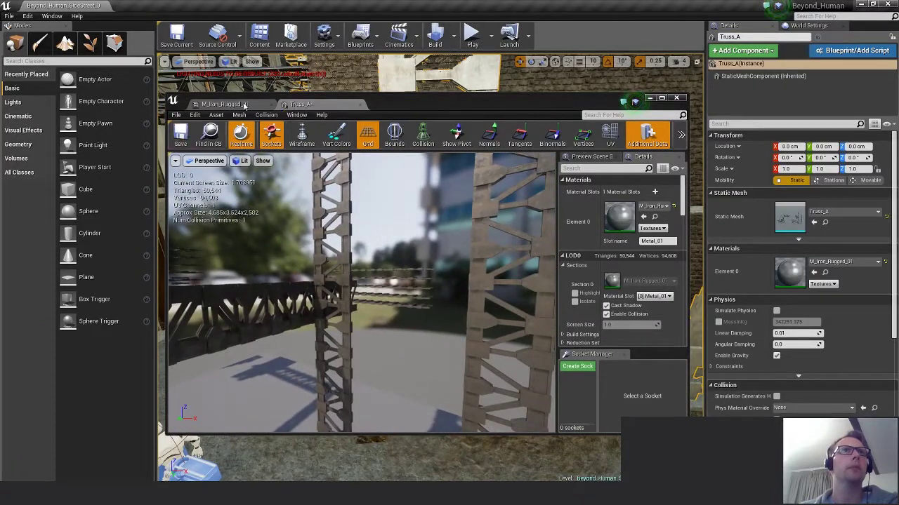
# Close the Truss_A mesh and M_Iron_Rugged_01 material editors, clear the level selection and view down the alley.
pyautogui.click(361, 104)
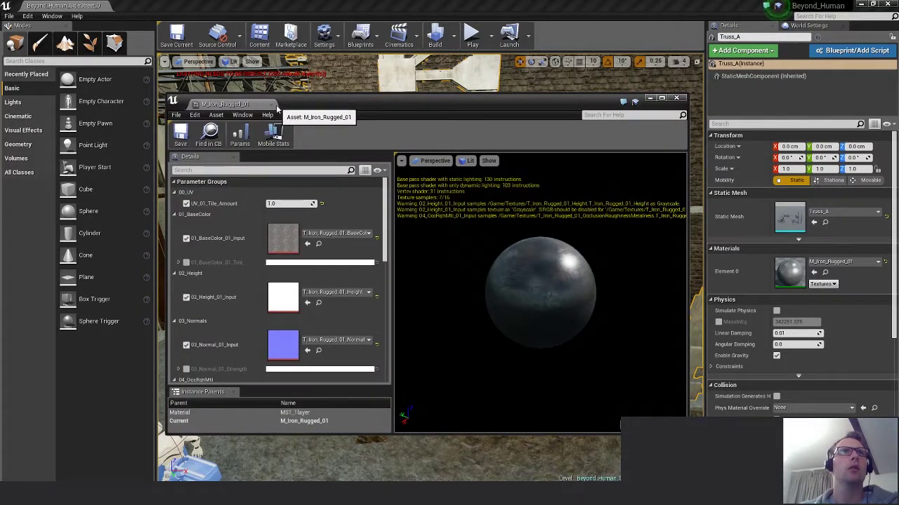
pyautogui.click(274, 104)
pyautogui.press('Escape')
pyautogui.moveTo(478, 228); pyautogui.dragTo(424, 246, button='right')
pyautogui.moveTo(386, 223); pyautogui.dragTo(393, 223, button='right')
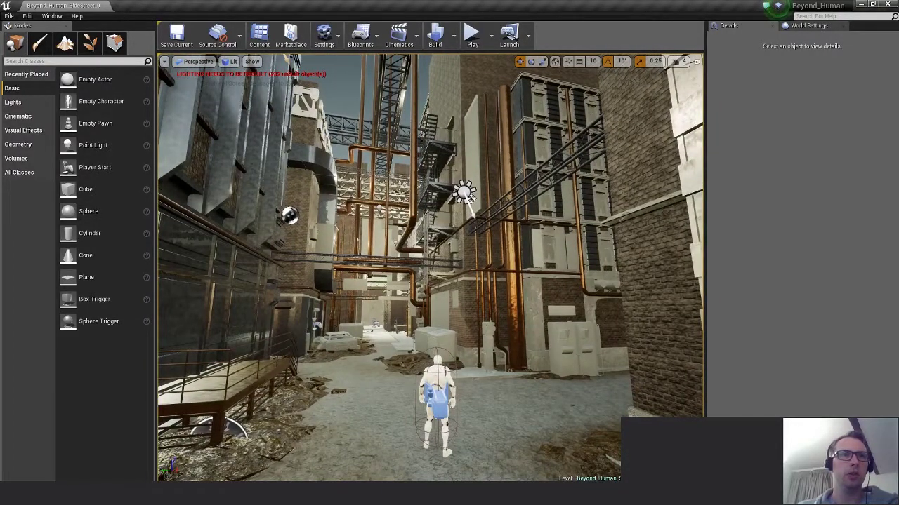
# Switch to the Beyond Human Asset list in Chrome and review the export/import statuses on the Textures sheet.
pyautogui.click(330, 494)
pyautogui.click(373, 427)
pyautogui.click(471, 308)
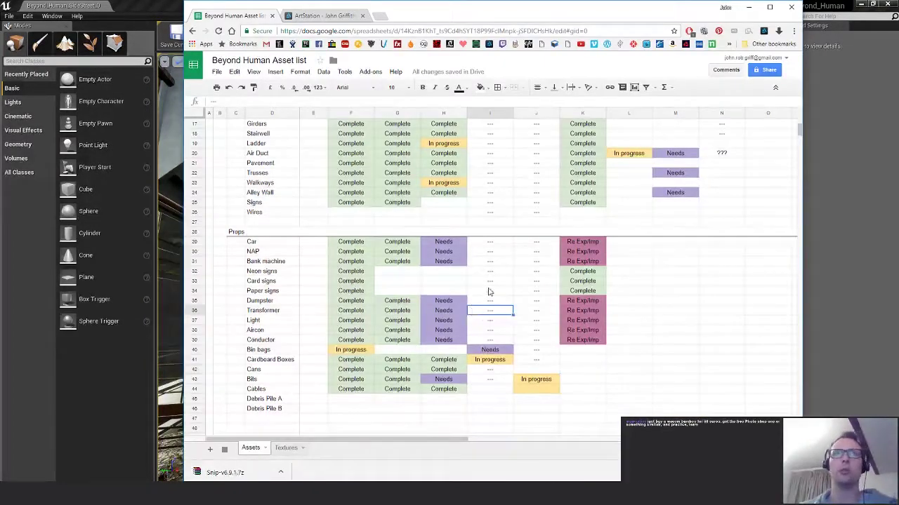
pyautogui.click(286, 448)
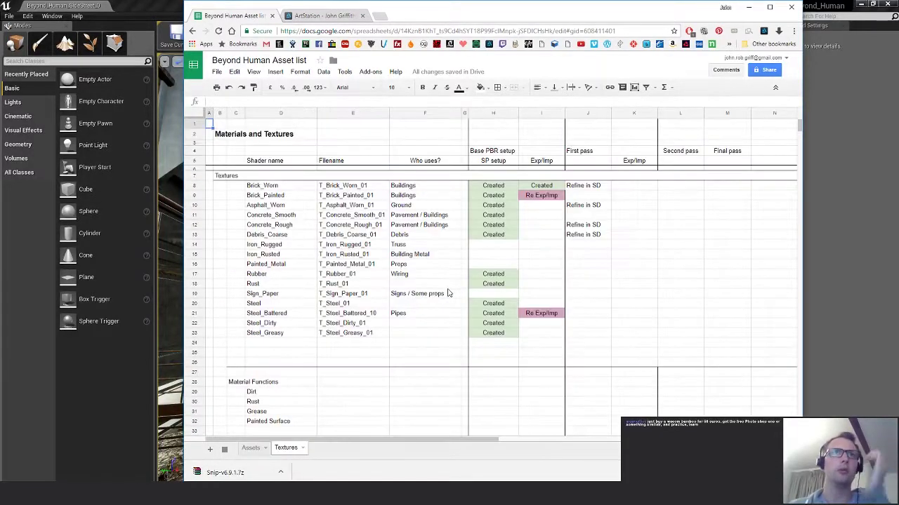
pyautogui.click(364, 265)
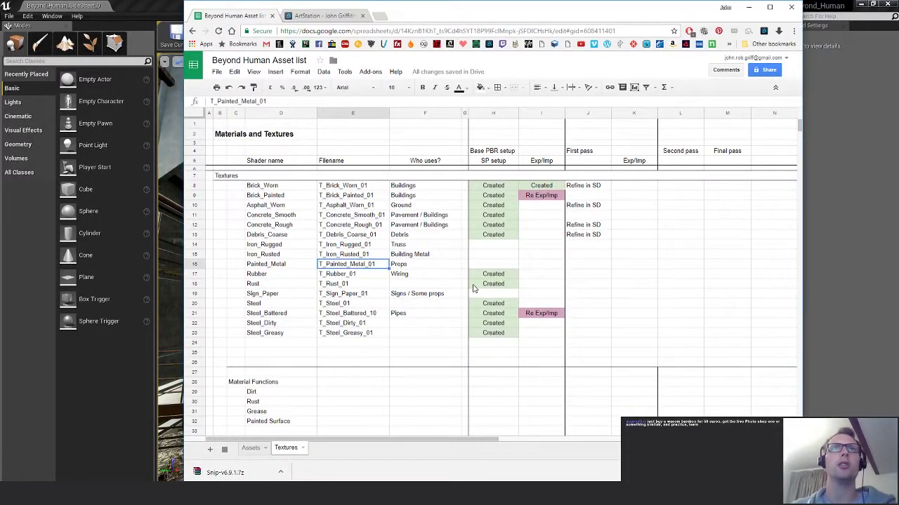
pyautogui.click(585, 187)
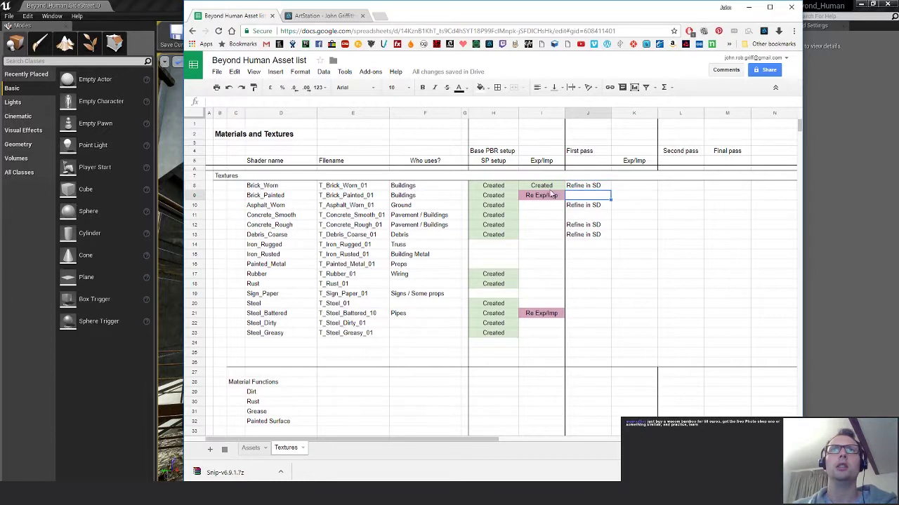
pyautogui.click(528, 188)
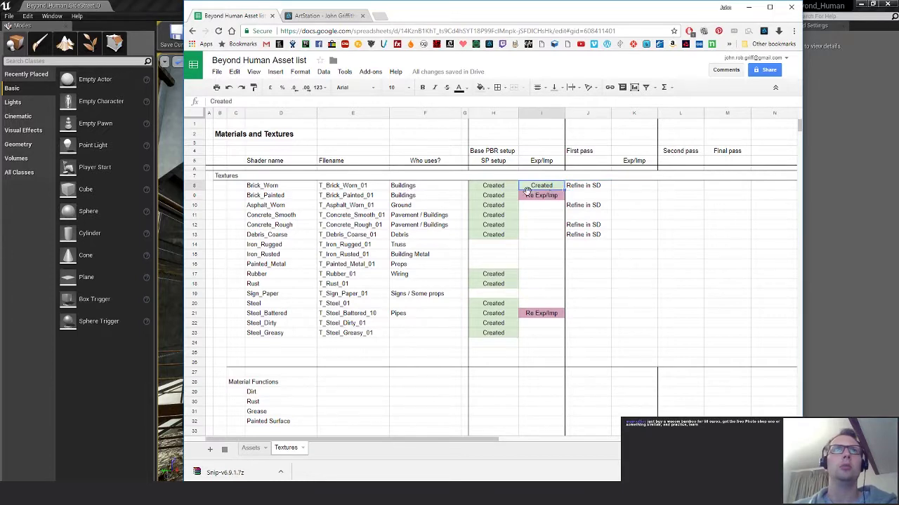
# Copy the In progress, Re Exp/Imp, Complete and Needs labels from column S of the Assets sheet into the Textures sheet from N12.
pyautogui.click(254, 449)
pyautogui.scroll(5, 652, 415)
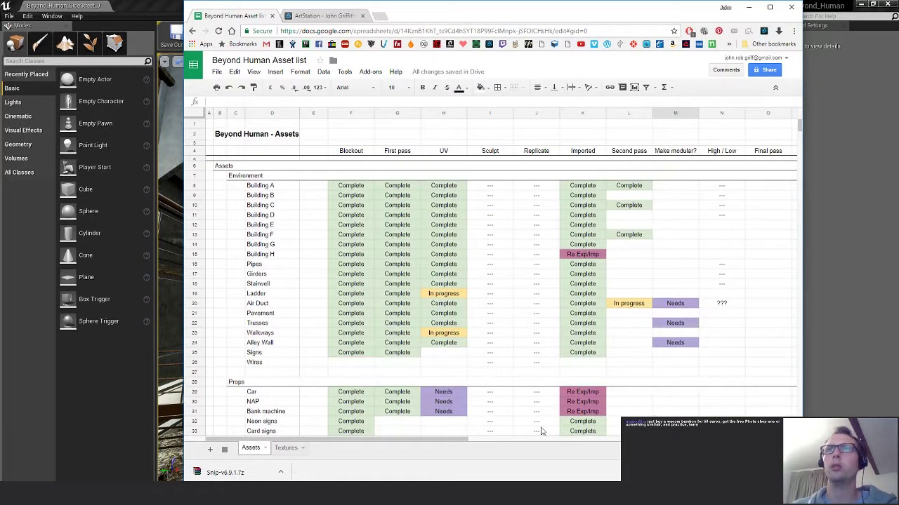
pyautogui.moveTo(442, 440); pyautogui.dragTo(551, 441)
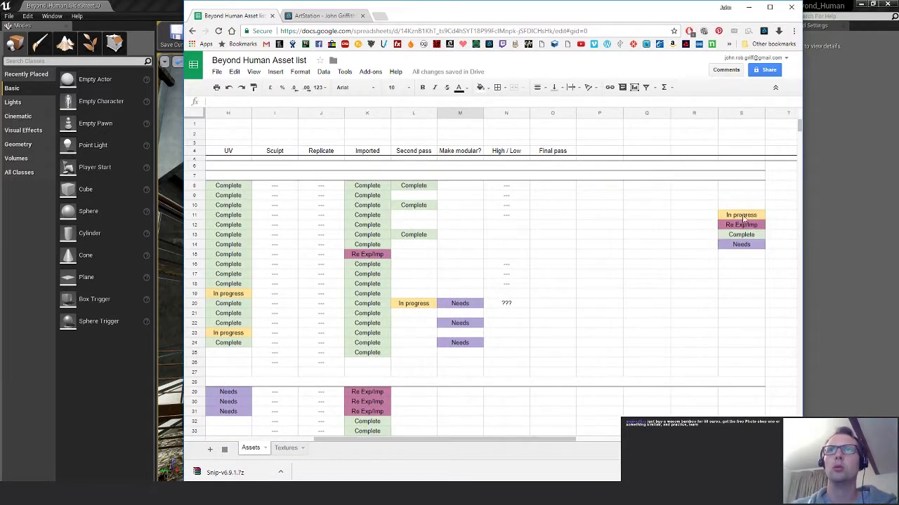
pyautogui.moveTo(742, 218); pyautogui.dragTo(747, 256)
pyautogui.hotkey('ctrl', 'c')
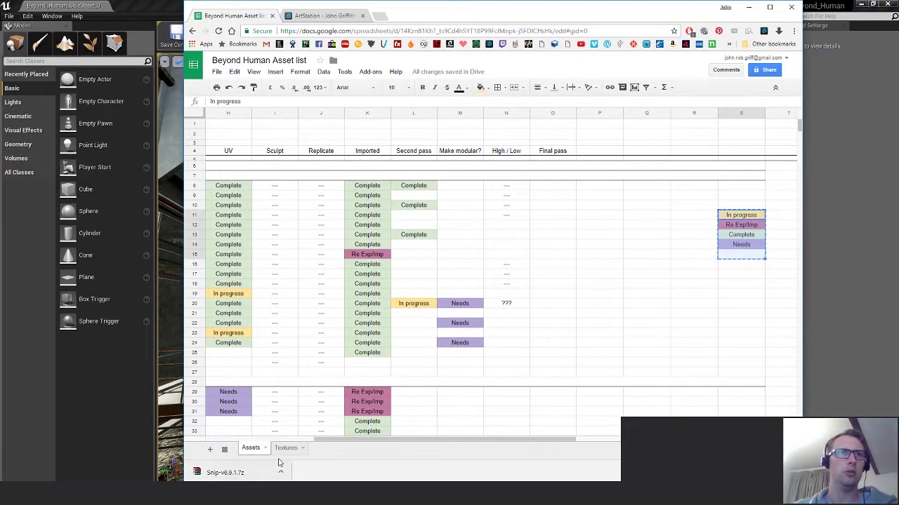
pyautogui.click(285, 447)
pyautogui.press('Right')
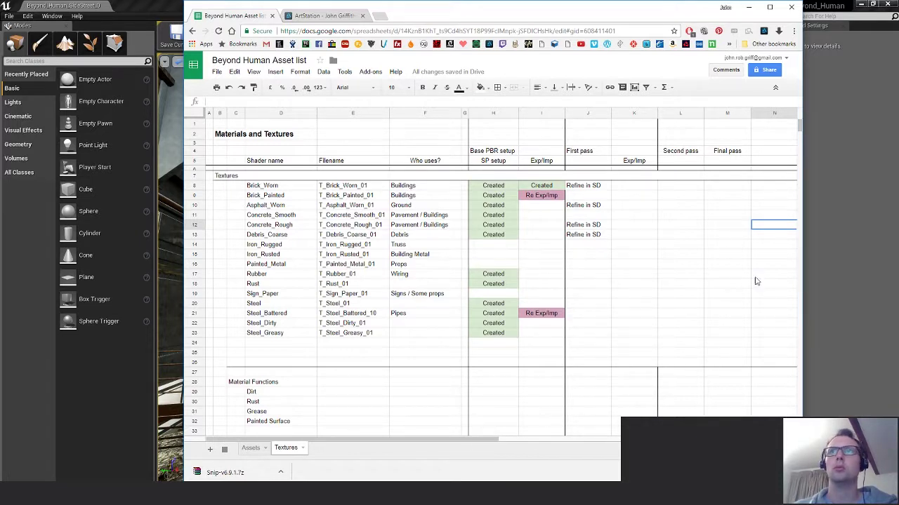
pyautogui.hotkey('ctrl', 'v')
pyautogui.click(679, 303)
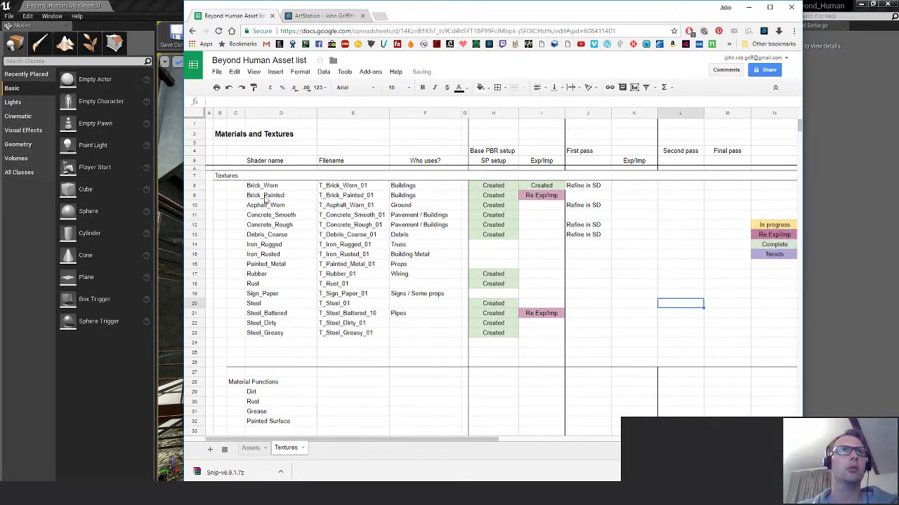
# Mark Iron_Rugged as Complete under both SP setup and Exp/Imp, using the coloured status label.
pyautogui.moveTo(273, 245); pyautogui.dragTo(507, 254)
pyautogui.click(718, 270)
pyautogui.click(770, 246)
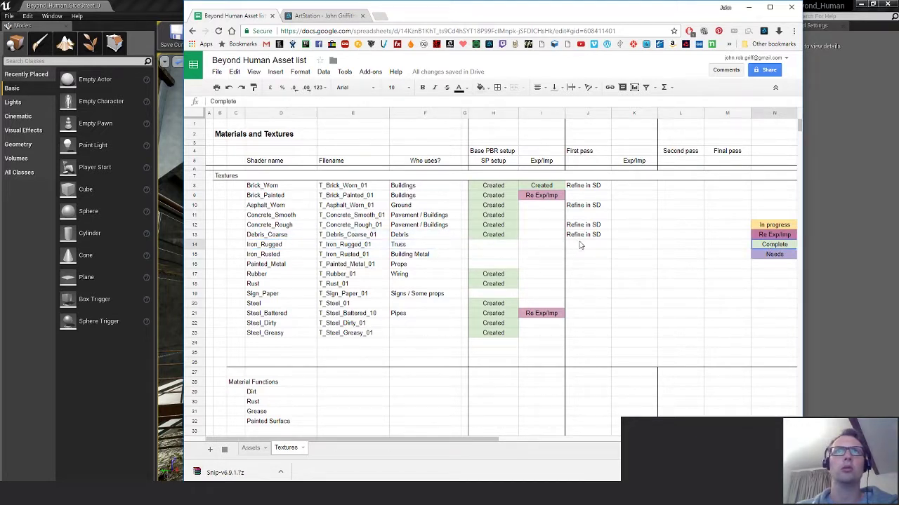
pyautogui.click(499, 245)
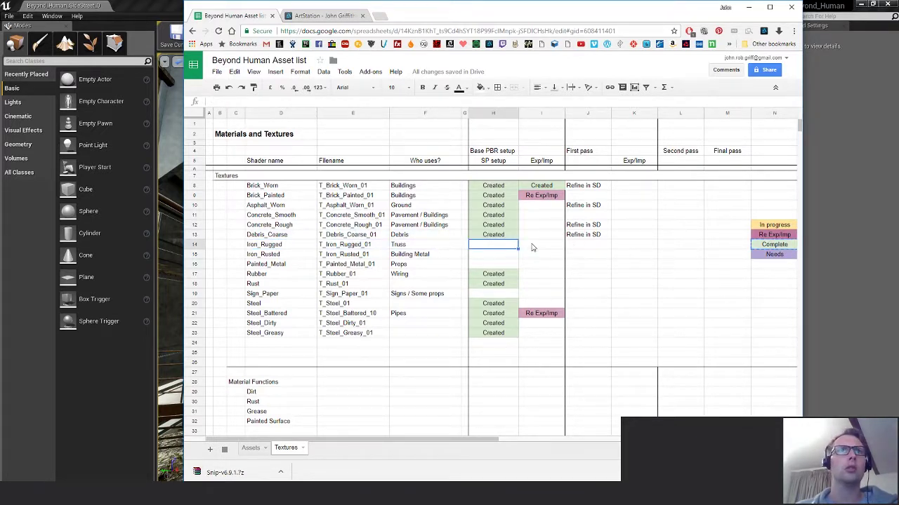
pyautogui.write('Complete')
pyautogui.click(536, 247)
pyautogui.write('Complete')
pyautogui.click(603, 275)
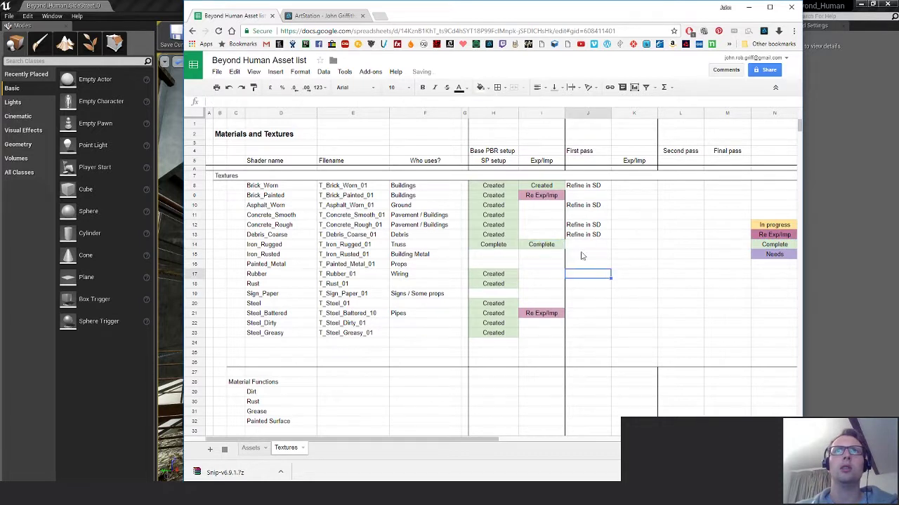
# Set the Exp/Imp status of Brick_Worn to the coloured In progress label.
pyautogui.click(772, 224)
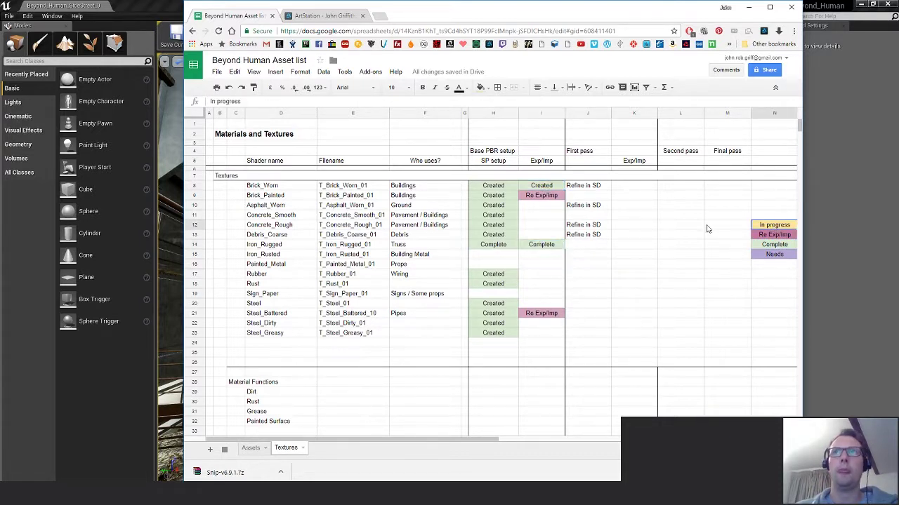
pyautogui.click(547, 187)
pyautogui.write('In progress')
pyautogui.click(650, 236)
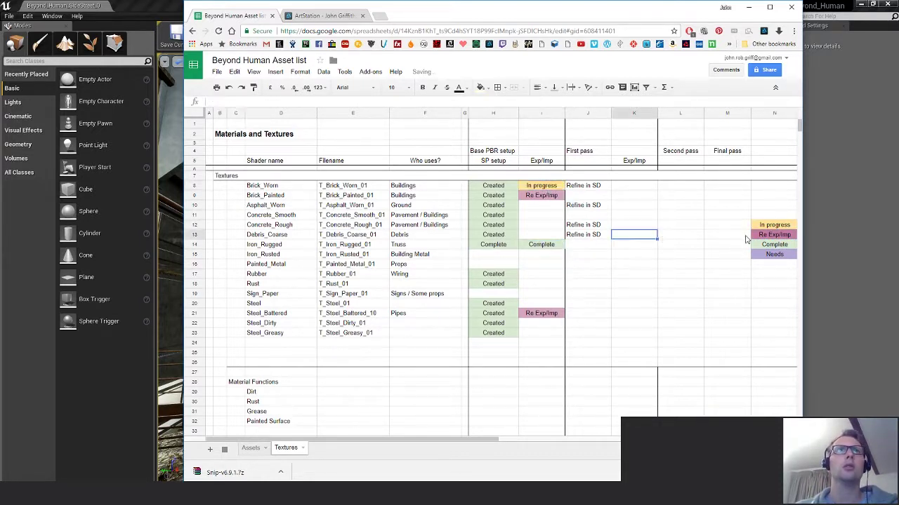
# Set the Exp/Imp status to the coloured Re Exp/Imp label for every listed texture except Iron_Rugged, then check the sheet.
pyautogui.click(768, 236)
pyautogui.click(547, 187)
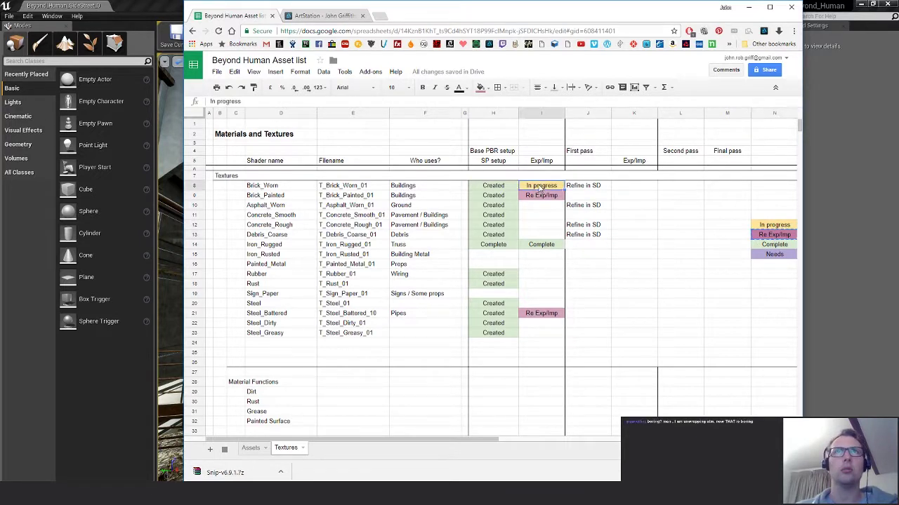
pyautogui.hotkey('ctrl', 'v')
pyautogui.moveTo(557, 239); pyautogui.dragTo(566, 332)
pyautogui.click(539, 255)
pyautogui.write('Re Exp/Imp')
pyautogui.click(680, 322)
pyautogui.scroll(-5, 583, 323)
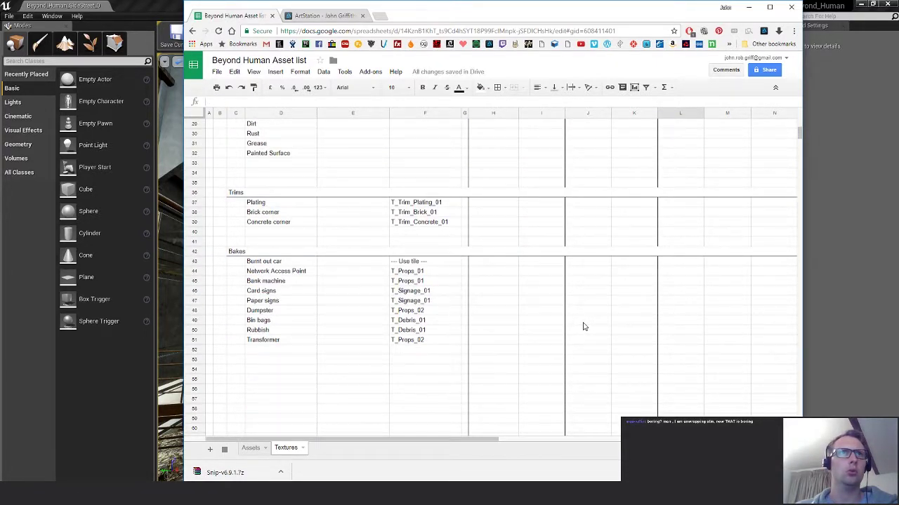
pyautogui.scroll(5, 583, 327)
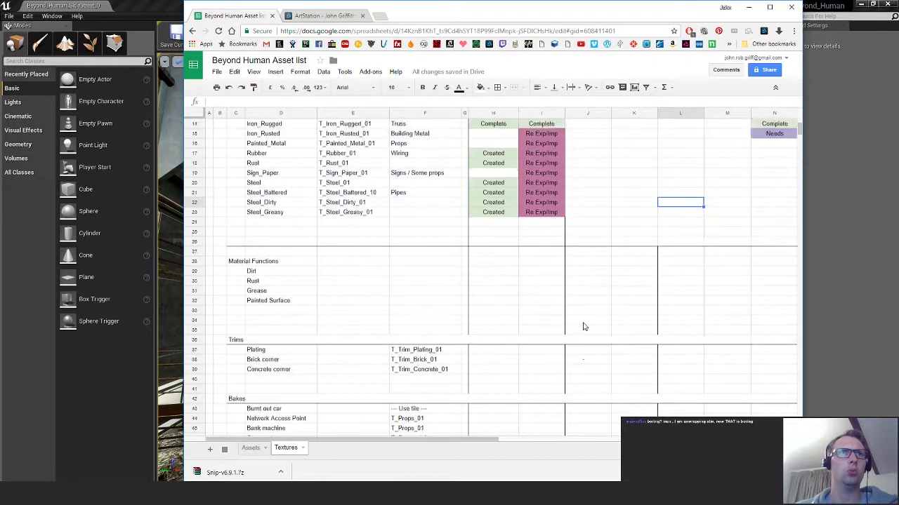
pyautogui.click(635, 264)
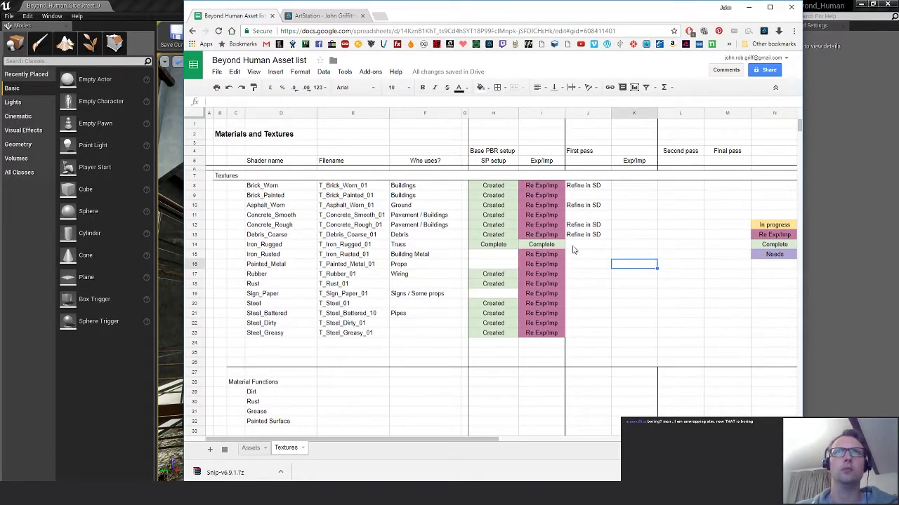
# Add a right border along the whole Exp/Imp column I.
pyautogui.click(548, 115)
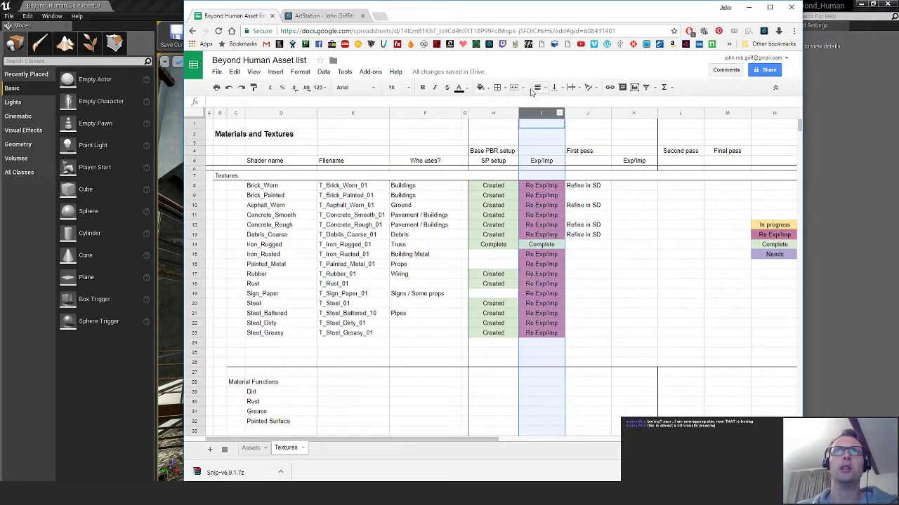
pyautogui.click(507, 93)
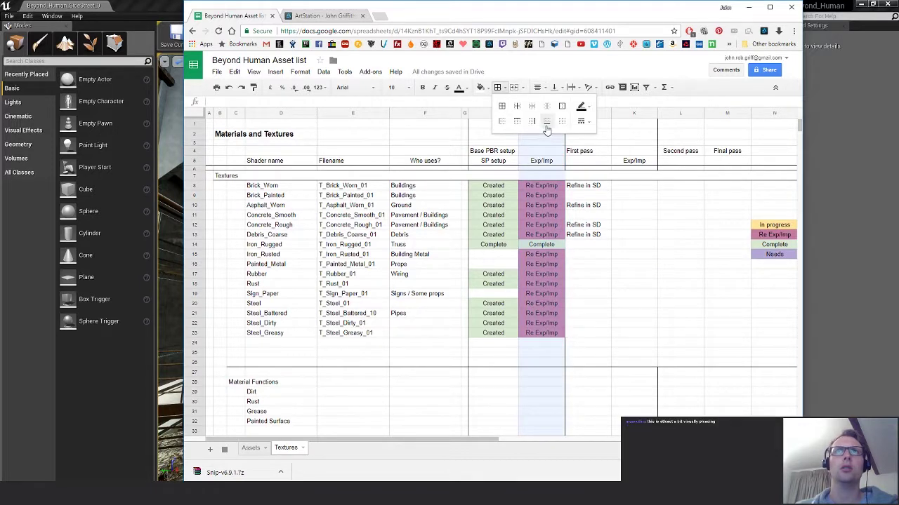
pyautogui.click(532, 121)
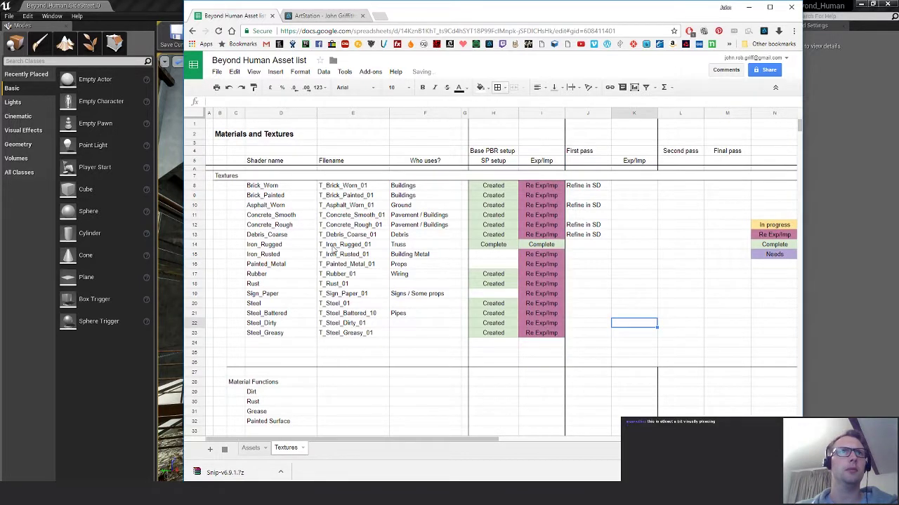
# Switch back to Unreal Editor and view the truss on the brick wall in the level.
pyautogui.click(138, 7)
pyautogui.moveTo(420, 225); pyautogui.dragTo(509, 221, button='right')
pyautogui.press('s')
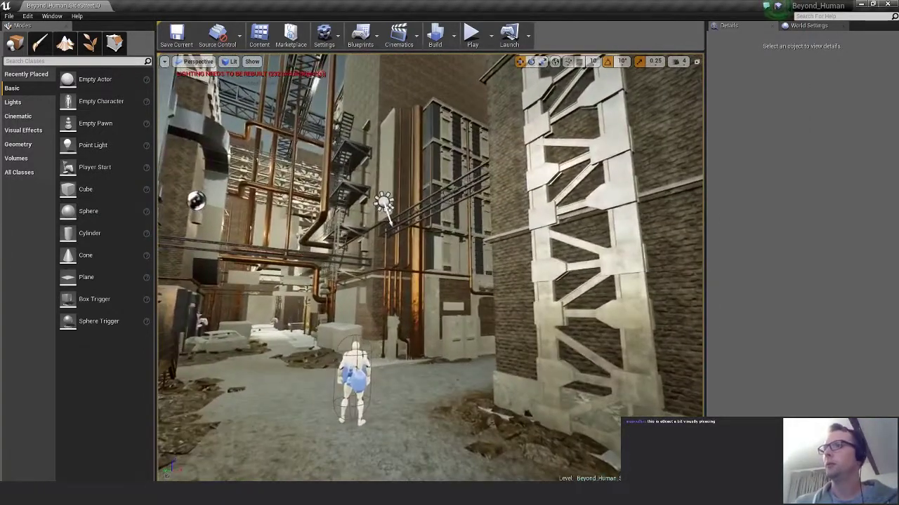
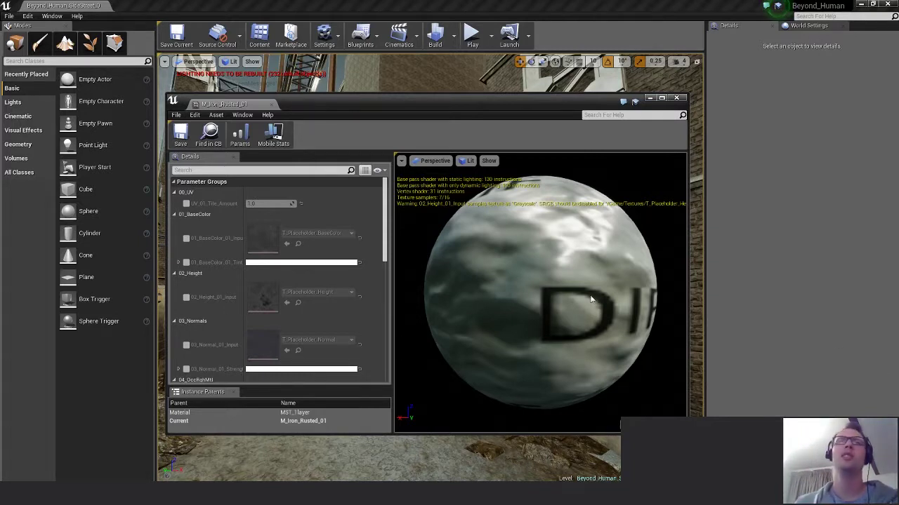
# Enable the base colour input of M_Iron_Rusted_01, assign T_Iron_Rusted_01_BaseColor and inspect the preview sphere.
pyautogui.click(186, 239)
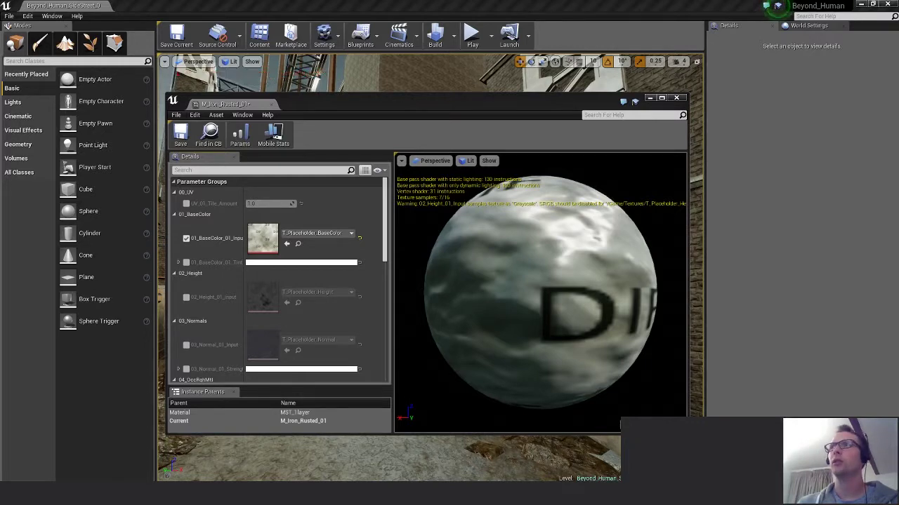
pyautogui.moveTo(356, 264); pyautogui.dragTo(268, 235)
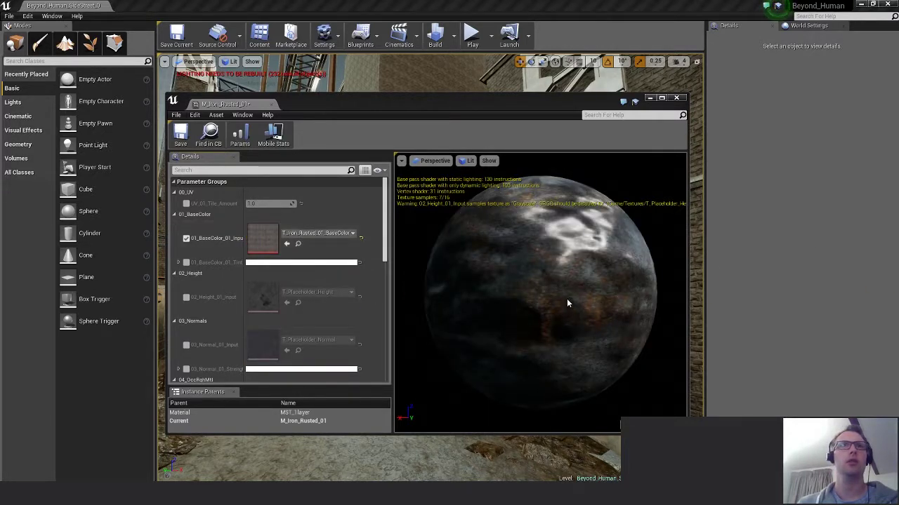
pyautogui.scroll(-3, 564, 299)
pyautogui.scroll(3, 562, 302)
pyautogui.moveTo(561, 302)
pyautogui.mouseDown()
pyautogui.moveTo(597, 299)
pyautogui.moveTo(506, 295)
pyautogui.moveTo(558, 299)
pyautogui.mouseUp()
pyautogui.scroll(-4, 558, 299)
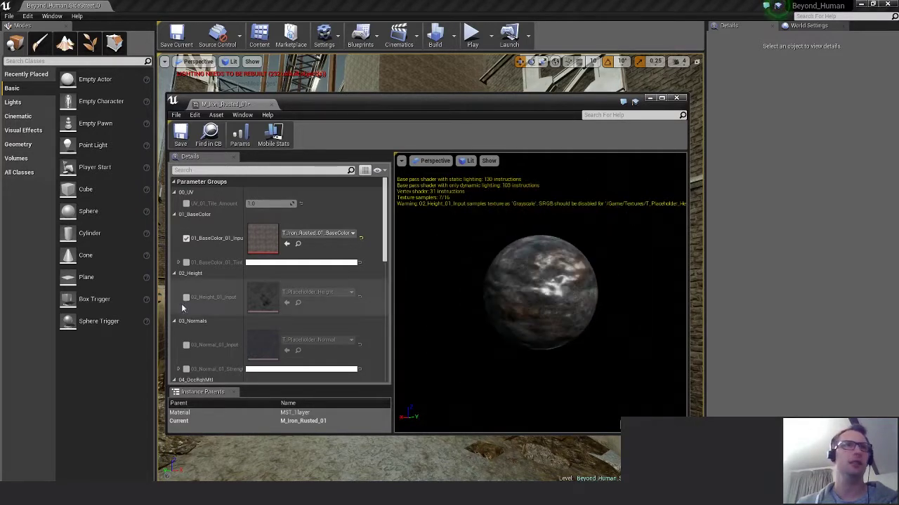
# Enable the height and normal inputs of M_Iron_Rusted_01 and assign T_Iron_Rusted_01_Height and T_Iron_Rusted_01_Normal.
pyautogui.click(186, 297)
pyautogui.moveTo(897, 421); pyautogui.dragTo(261, 303)
pyautogui.click(186, 345)
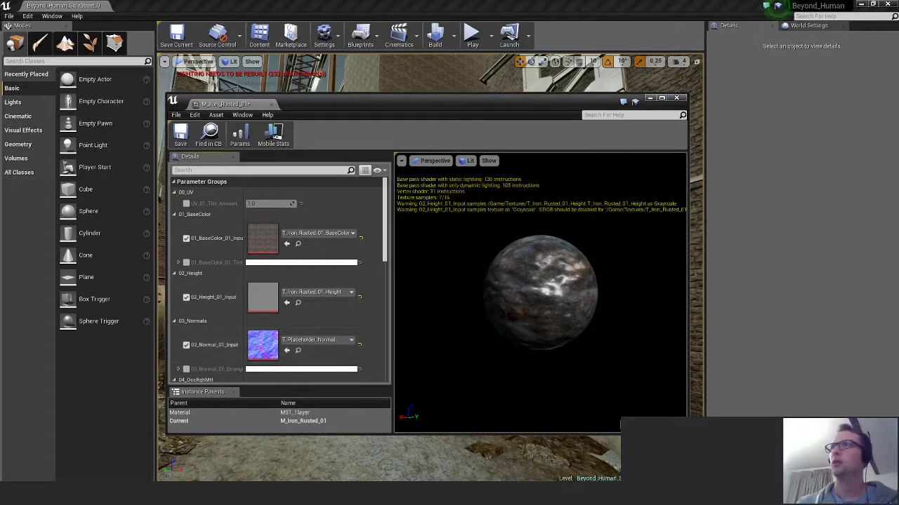
pyautogui.moveTo(799, 293); pyautogui.dragTo(264, 344)
# Enable the 04_OccRghMtl input, assign T_Iron_Rusted_01_OcclusionRoughnessMetalness, and inspect the preview sphere and material parameters.
pyautogui.scroll(-5, 221, 318)
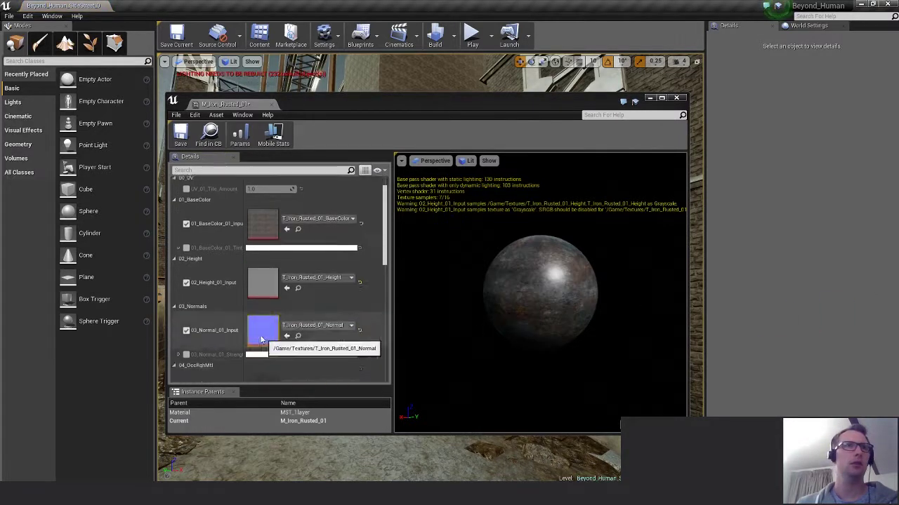
pyautogui.click(186, 285)
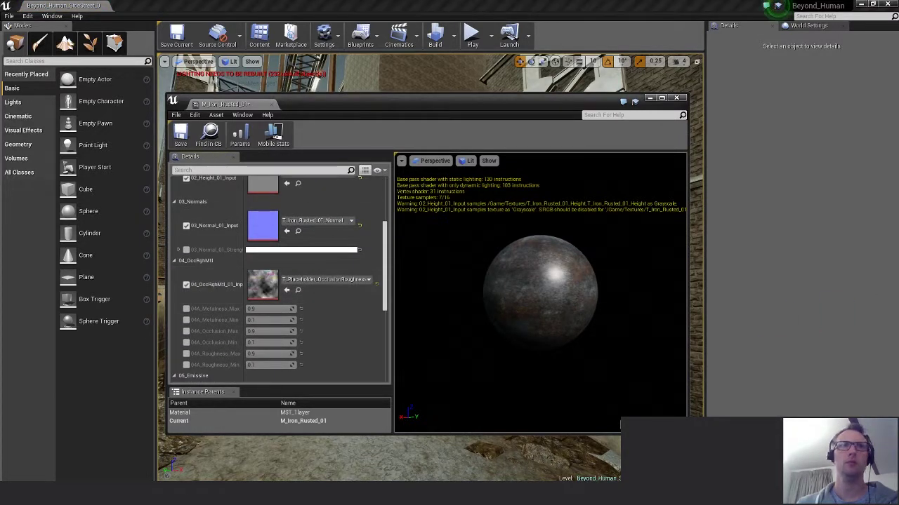
pyautogui.moveTo(799, 294); pyautogui.dragTo(286, 291)
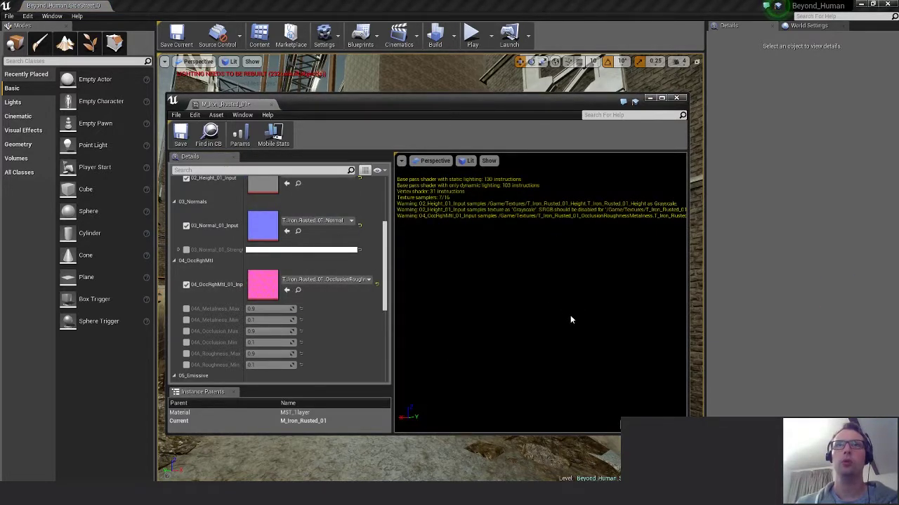
pyautogui.moveTo(578, 308); pyautogui.dragTo(538, 310)
pyautogui.scroll(-4, 358, 313)
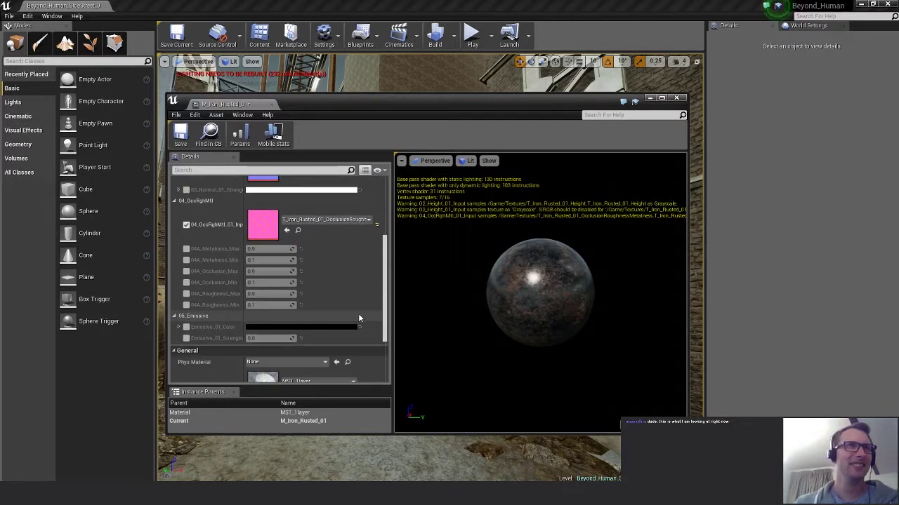
pyautogui.scroll(8, 356, 313)
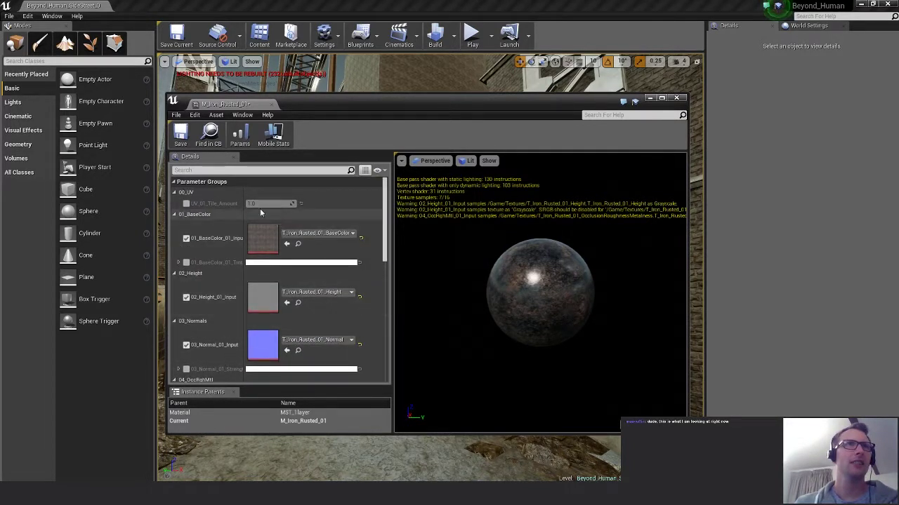
# Save M_Iron_Rusted_01 and switch to the Beyond Human Asset list in the web browser.
pyautogui.click(180, 133)
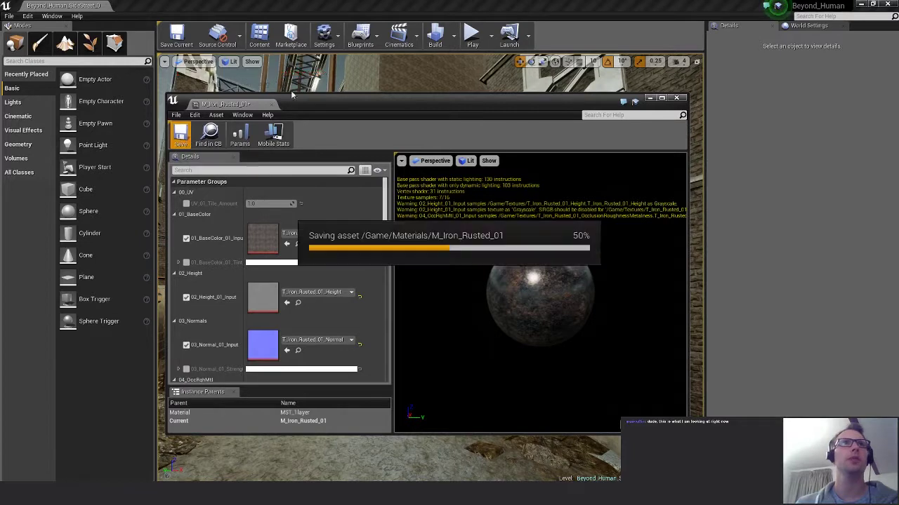
pyautogui.hotkey('alt', 'Tab')
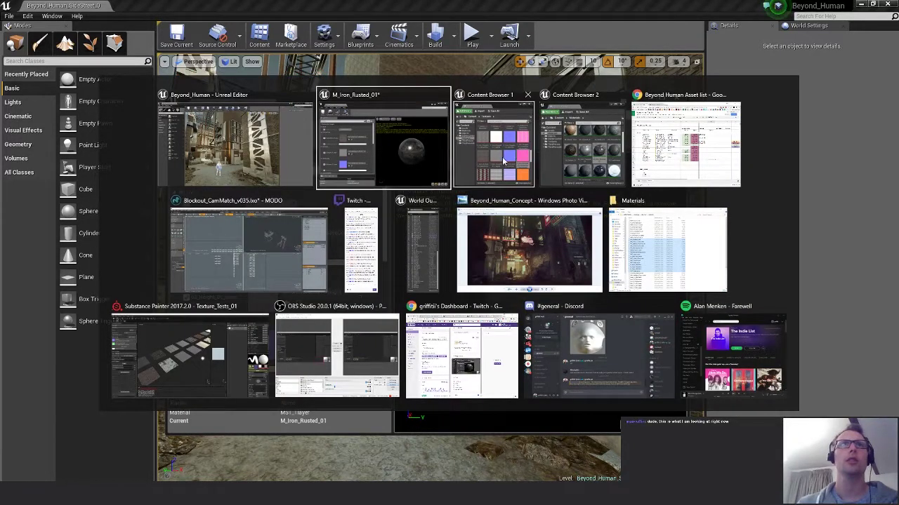
pyautogui.click(504, 161)
pyautogui.hotkey('alt', 'Tab')
pyautogui.press('Tab')
pyautogui.press('Tab')
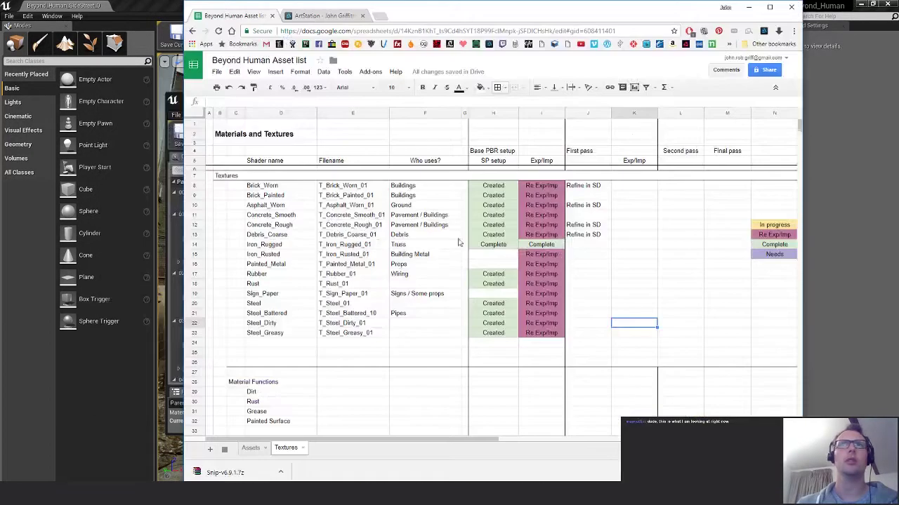
# Mark the SP setup and Exp/Imp cells of Iron_Rusted as Complete in the Textures sheet.
pyautogui.click(550, 274)
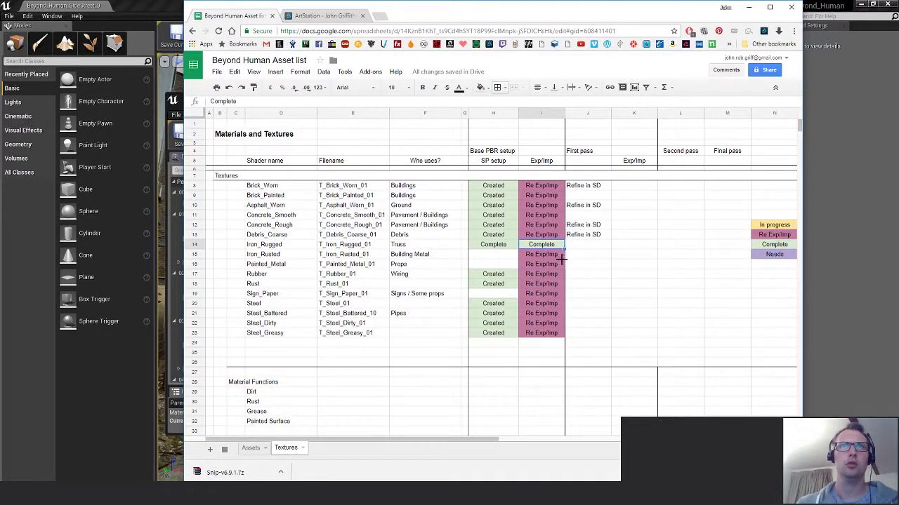
pyautogui.moveTo(561, 260); pyautogui.dragTo(563, 263)
pyautogui.hotkey('ctrl', 'z')
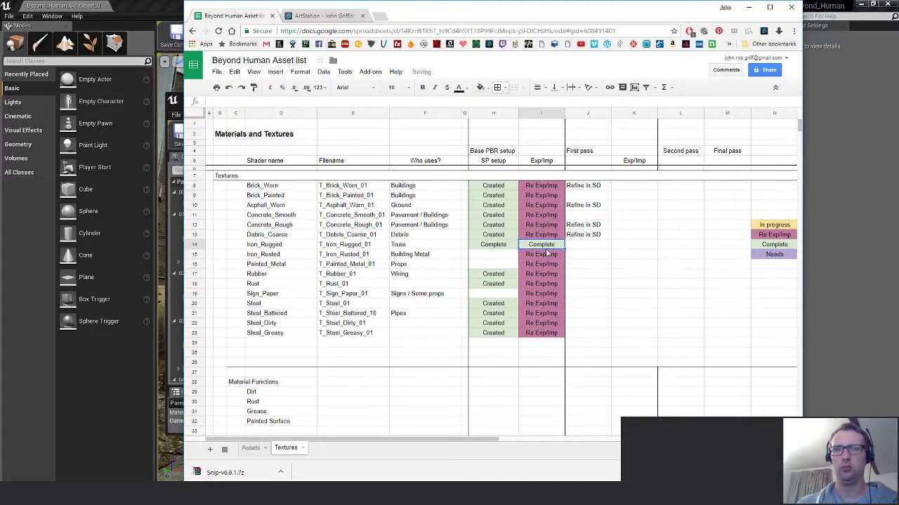
pyautogui.moveTo(555, 266); pyautogui.dragTo(553, 259)
pyautogui.click(497, 260)
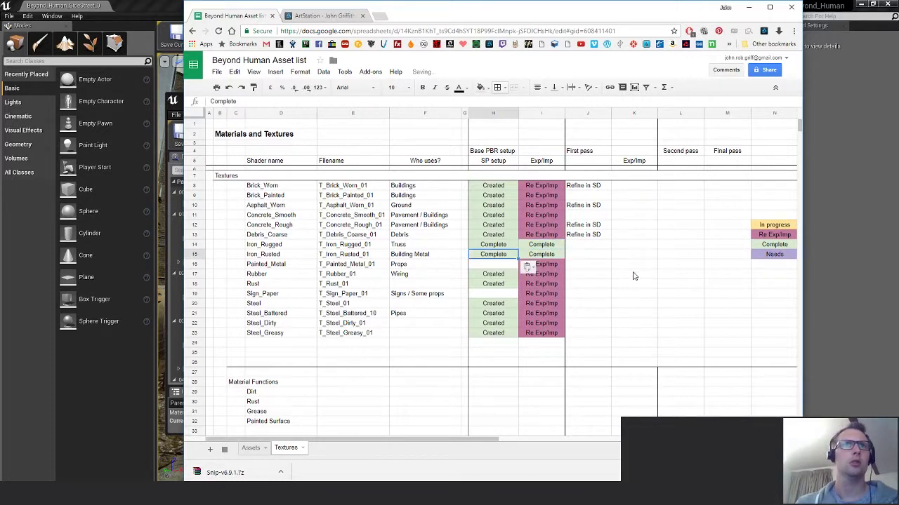
pyautogui.click(441, 257)
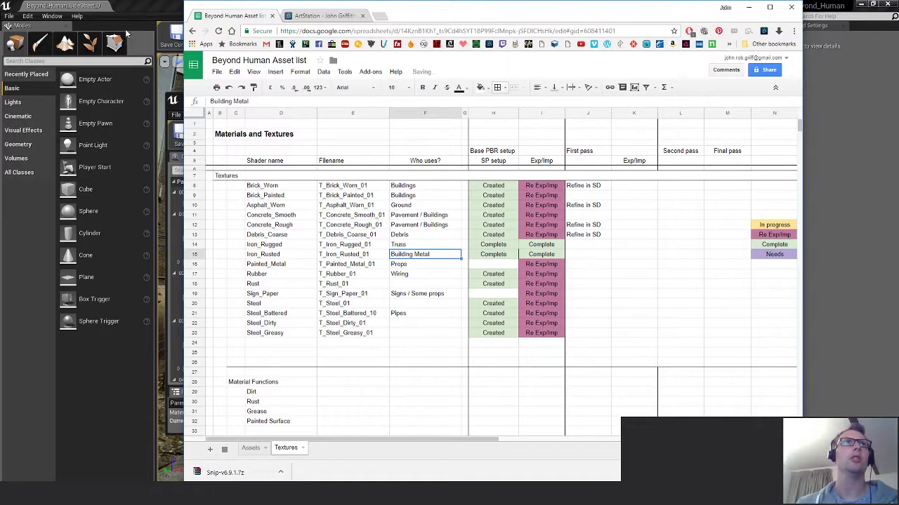
# Switch back to Unreal Editor, go to the dark panelled building in the level and open its Building_F_Exterior mesh.
pyautogui.click(133, 4)
pyautogui.moveTo(420, 111); pyautogui.dragTo(529, 335)
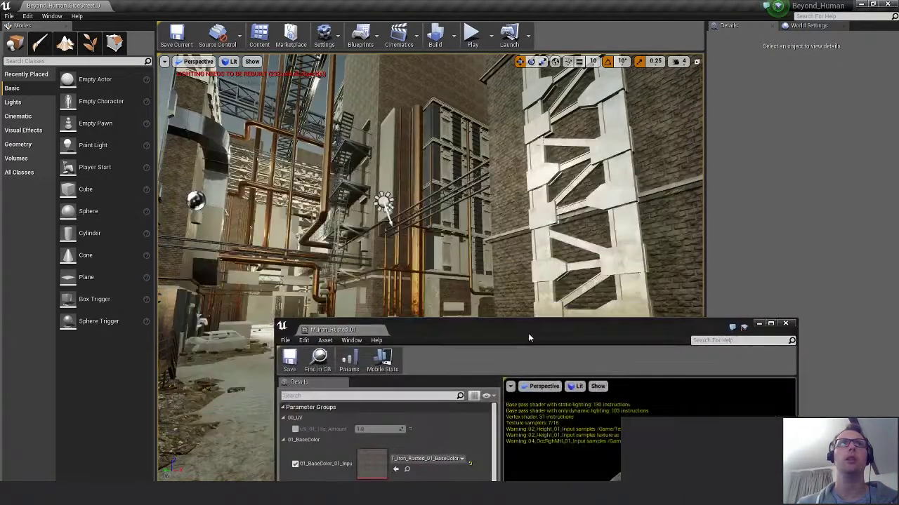
pyautogui.press('w')
pyautogui.moveTo(502, 263); pyautogui.dragTo(477, 287, button='right')
pyautogui.press('w')
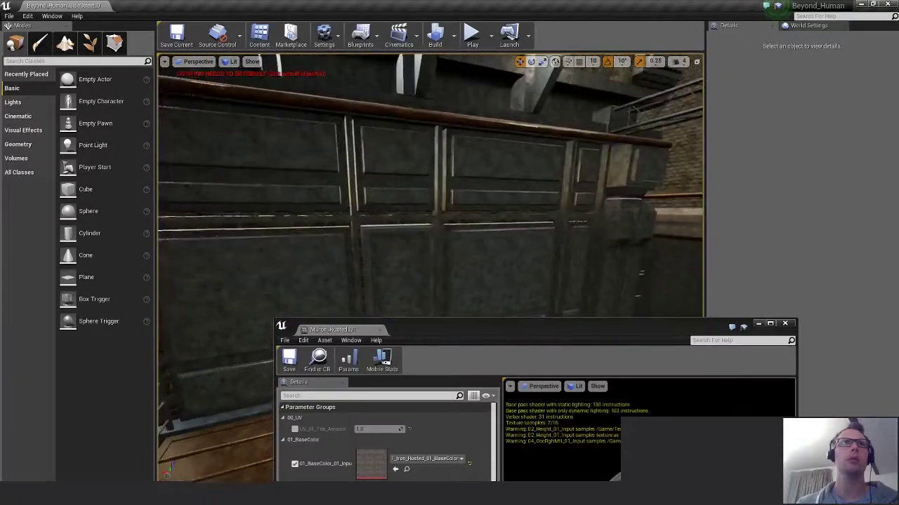
pyautogui.moveTo(421, 210); pyautogui.dragTo(439, 252, button='right')
pyautogui.click(439, 251)
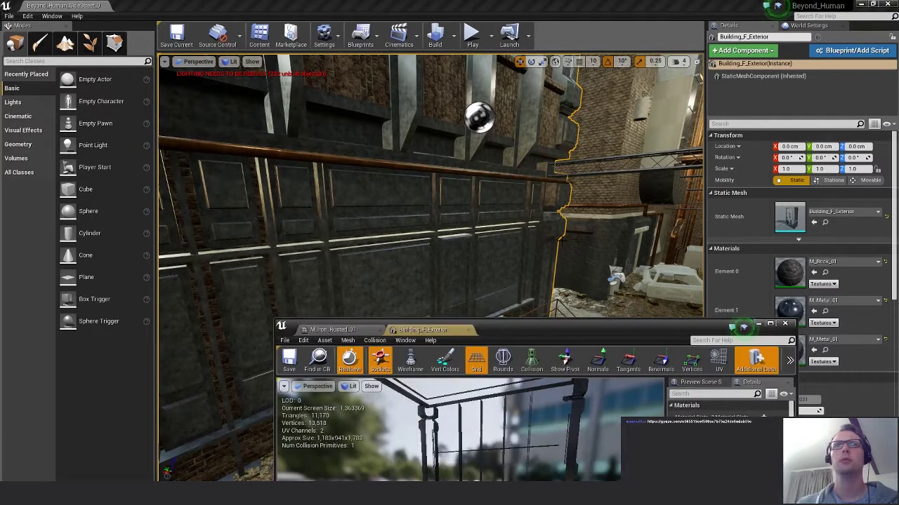
# View the building's panelled base in the mesh editor and assign M_Iron_Rusted_01 to Element 2 of the Building_F_Exterior actor.
pyautogui.moveTo(564, 332); pyautogui.dragTo(537, 145)
pyautogui.moveTo(403, 346); pyautogui.dragTo(523, 333)
pyautogui.moveTo(342, 408); pyautogui.dragTo(319, 409)
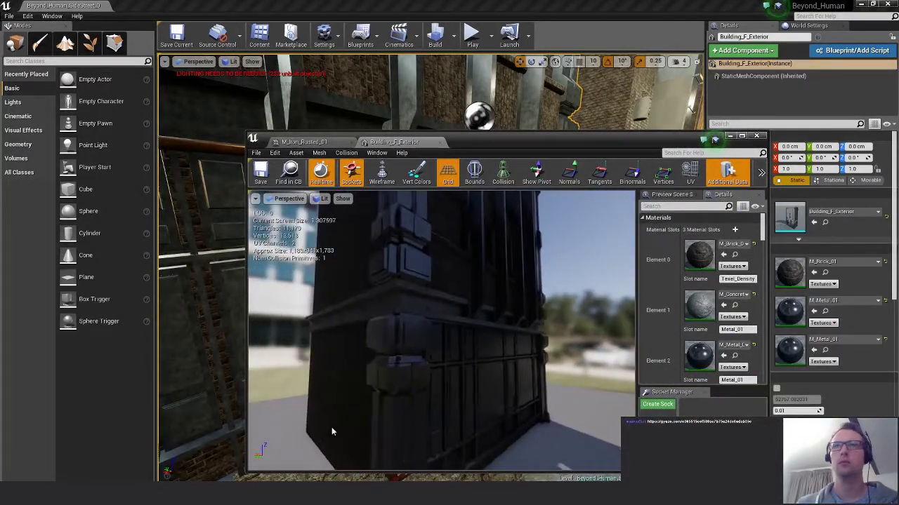
pyautogui.moveTo(898, 414); pyautogui.dragTo(790, 353)
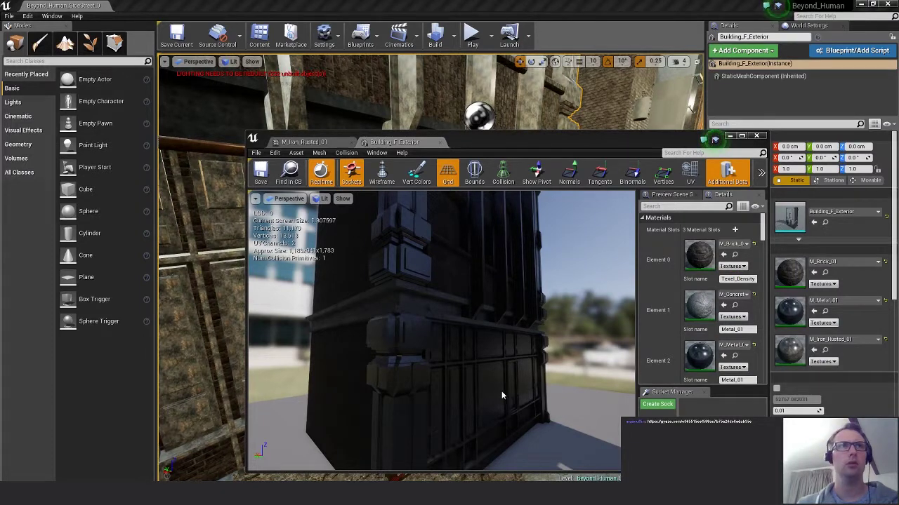
# Examine the Building_F_Exterior mesh from several sides with its material slots, and close the mesh editor.
pyautogui.moveTo(501, 395); pyautogui.dragTo(400, 386)
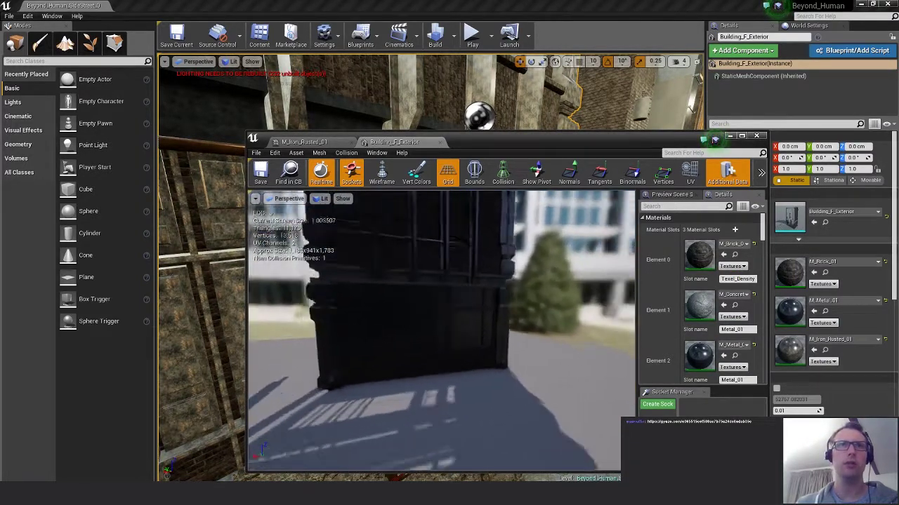
pyautogui.moveTo(400, 386); pyautogui.dragTo(498, 358, button='right')
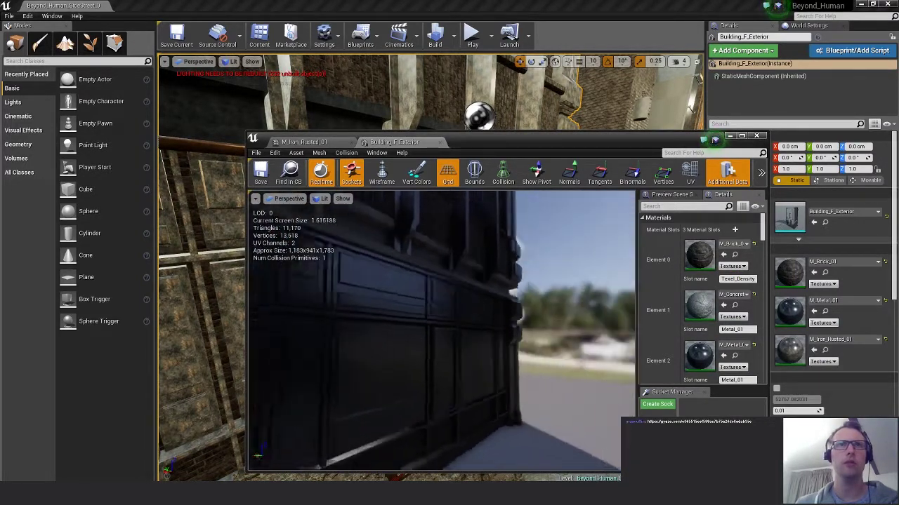
pyautogui.moveTo(351, 393); pyautogui.dragTo(323, 393)
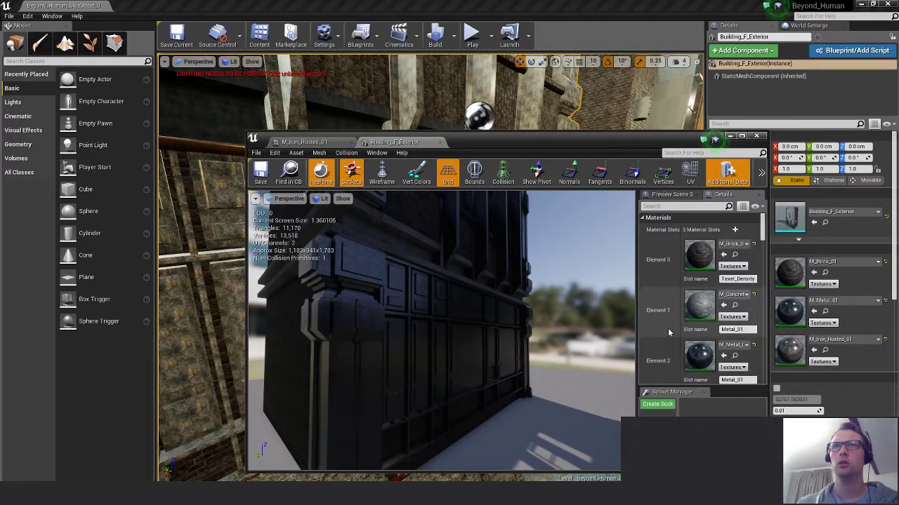
pyautogui.scroll(-2, 668, 333)
pyautogui.scroll(1, 668, 333)
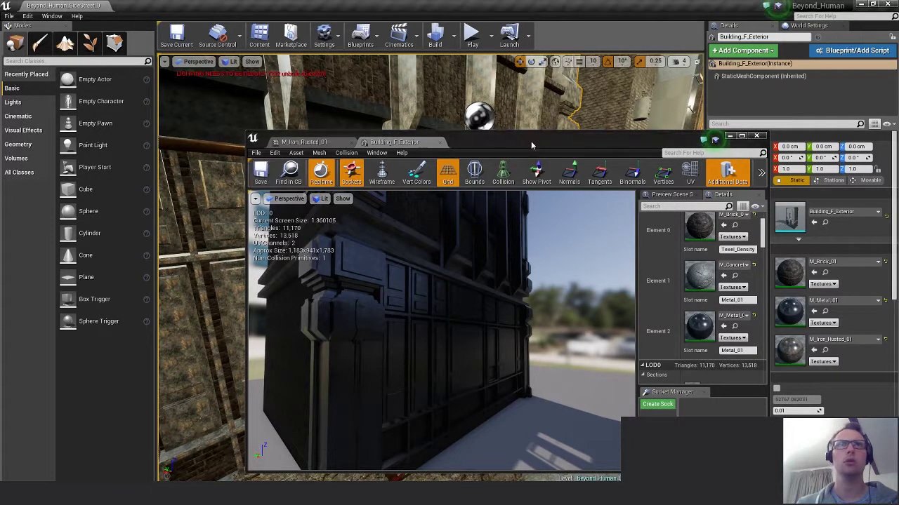
pyautogui.moveTo(532, 145); pyautogui.dragTo(305, 147)
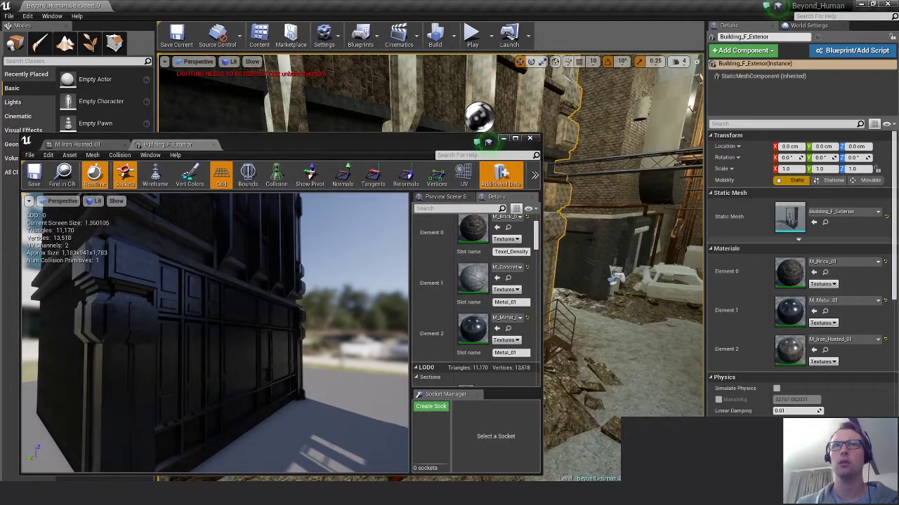
pyautogui.click(530, 139)
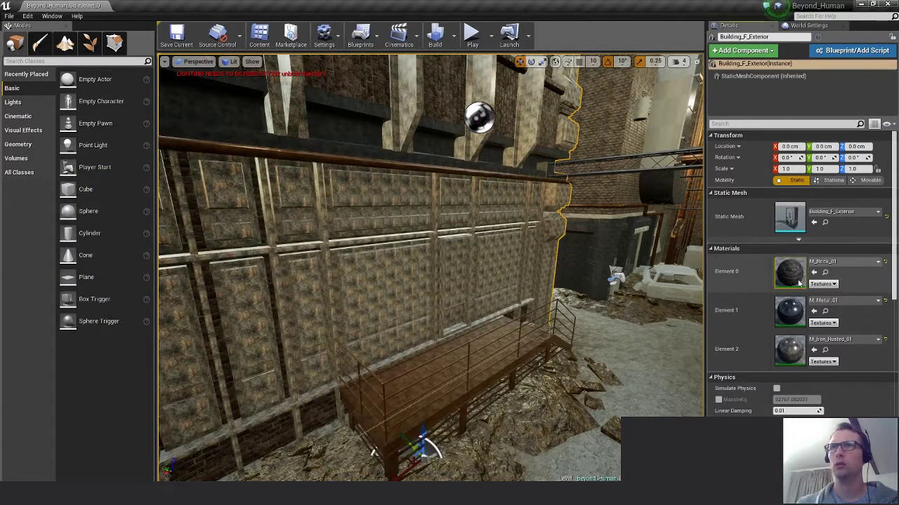
# Try to clear the Element 0 material of the Building_F_Exterior actor and view the facade from farther back.
pyautogui.click(834, 263)
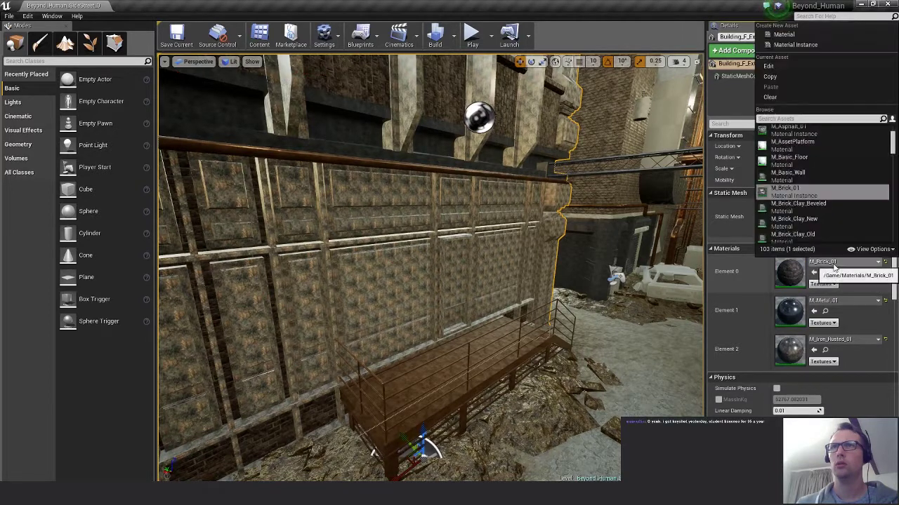
pyautogui.click(777, 97)
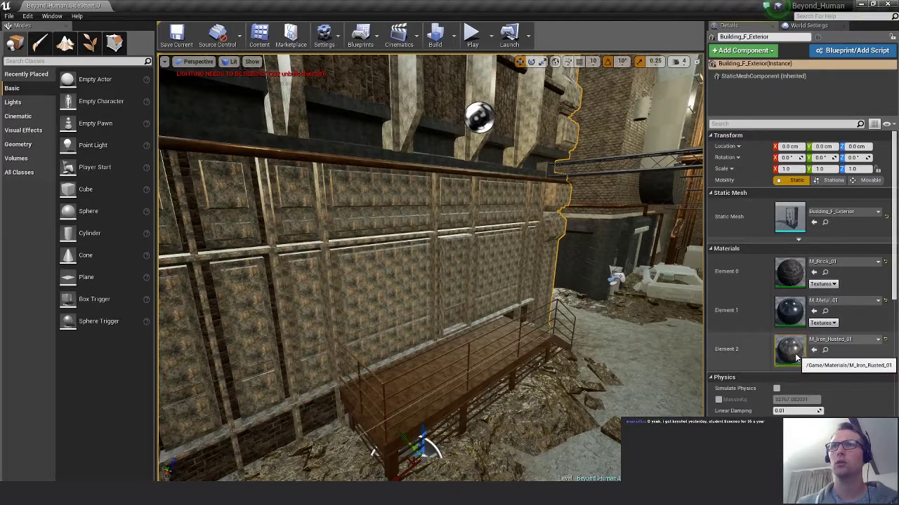
pyautogui.moveTo(485, 283); pyautogui.dragTo(445, 281, button='right')
pyautogui.press('s')
pyautogui.press('a')
pyautogui.press('w')
pyautogui.press('d')
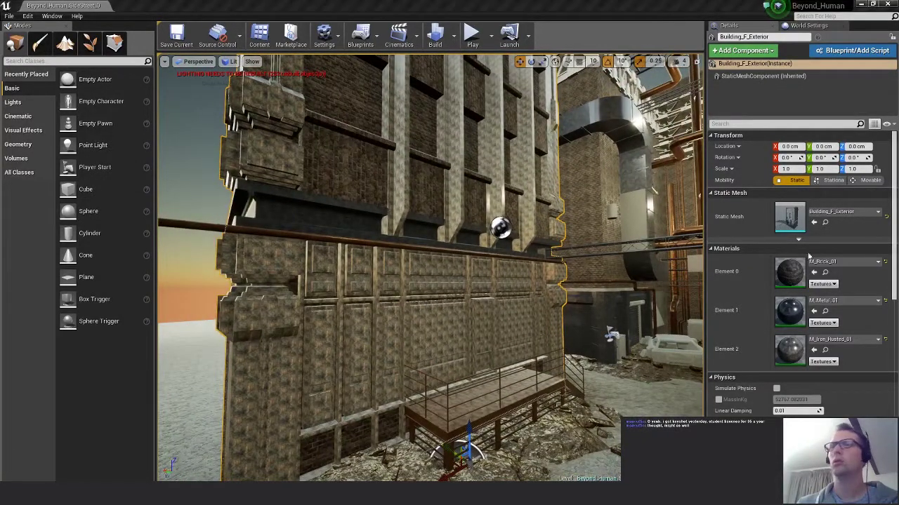
# Open the Building_F_Exterior mesh, assign M_Iron_Rusted_01 to its Element 2 slot, check the panels and close the mesh editor.
pyautogui.doubleClick(790, 217)
pyautogui.moveTo(239, 330); pyautogui.dragTo(295, 379, button='right')
pyautogui.press('w')
pyautogui.press('s')
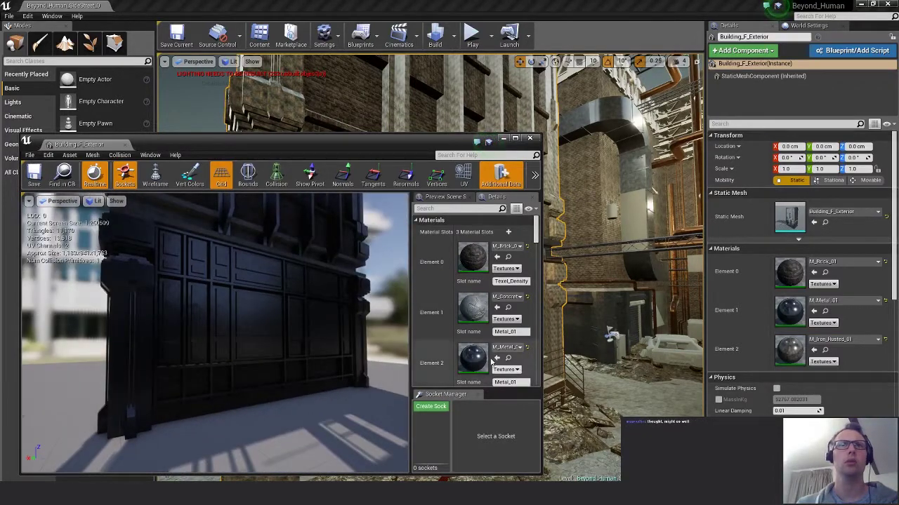
pyautogui.moveTo(536, 238)
pyautogui.mouseDown()
pyautogui.moveTo(537, 265)
pyautogui.moveTo(537, 239)
pyautogui.mouseUp()
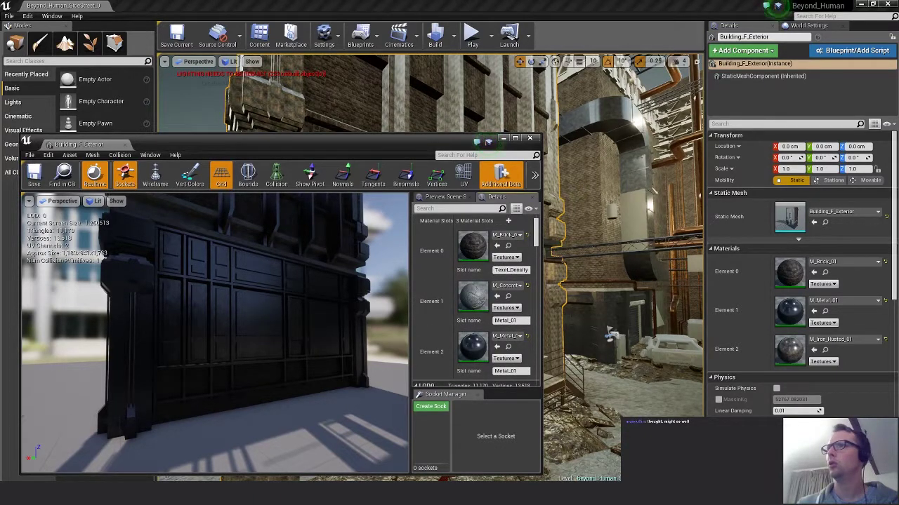
pyautogui.moveTo(790, 350); pyautogui.dragTo(482, 352)
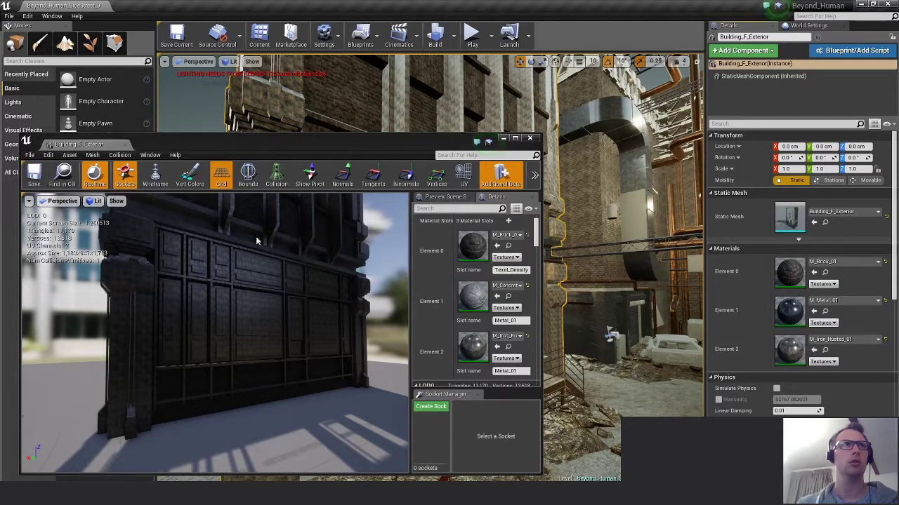
pyautogui.moveTo(296, 303); pyautogui.dragTo(369, 298)
pyautogui.moveTo(2, 143); pyautogui.dragTo(496, 301)
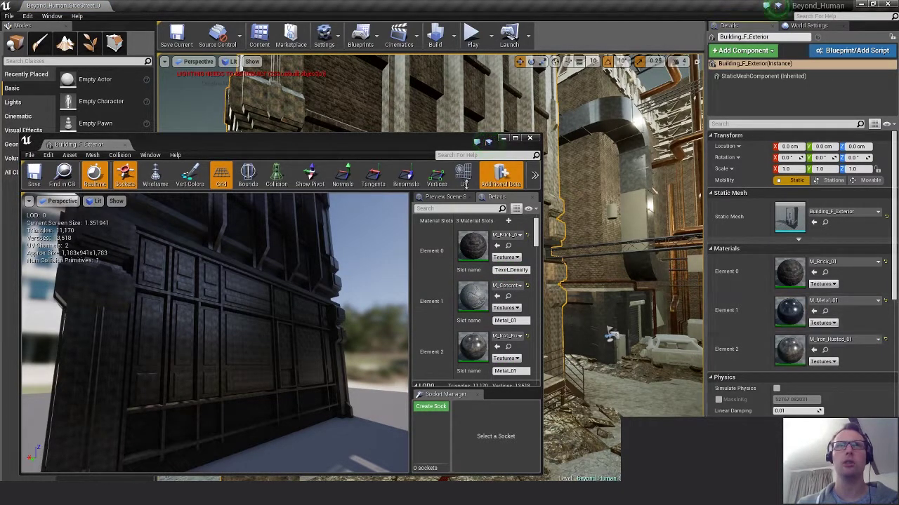
pyautogui.click(541, 139)
pyautogui.click(530, 139)
# Reset Element 1 of the Building_F_Exterior actor to the mesh's own M_Concrete_01 and view the facade.
pyautogui.press('w')
pyautogui.moveTo(468, 302); pyautogui.dragTo(435, 319, button='right')
pyautogui.press('s')
pyautogui.press('w')
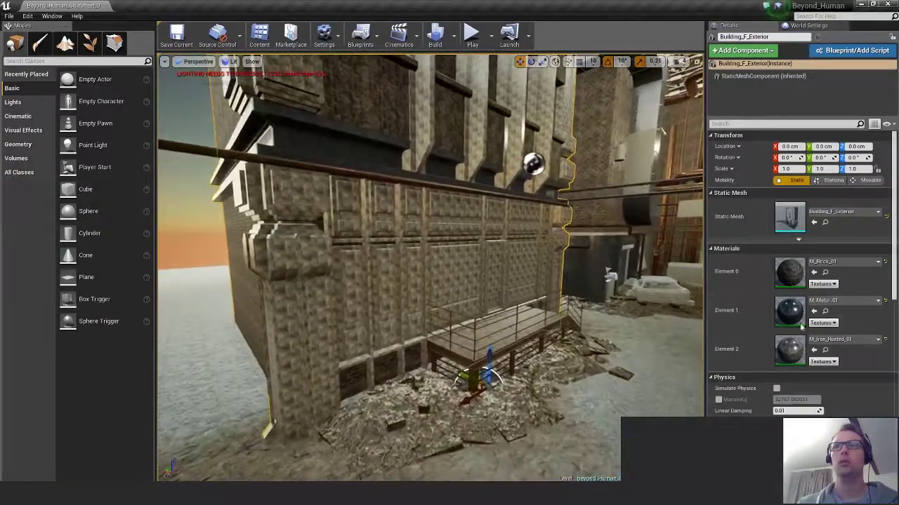
pyautogui.click(886, 301)
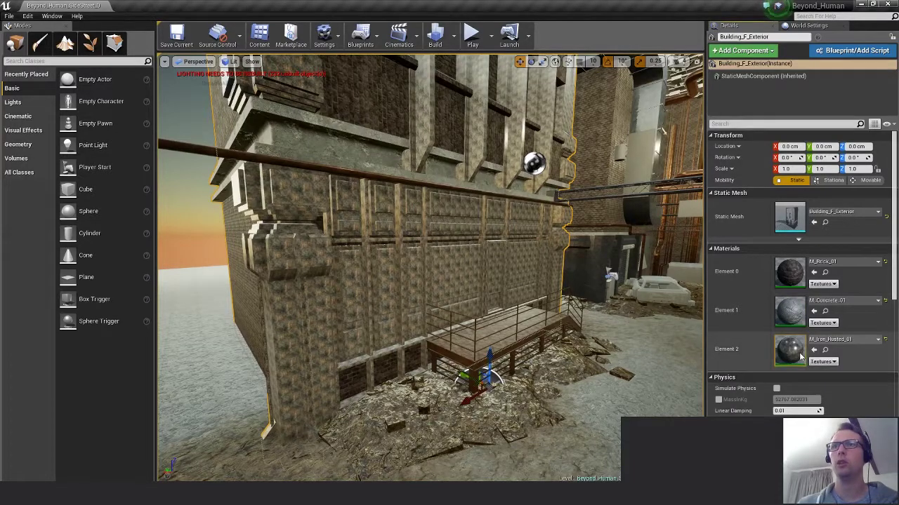
pyautogui.press('w')
pyautogui.moveTo(382, 217)
pyautogui.mouseDown(button='right')
pyautogui.moveTo(382, 242)
pyautogui.moveTo(386, 221)
pyautogui.moveTo(372, 218)
pyautogui.mouseUp(button='right')
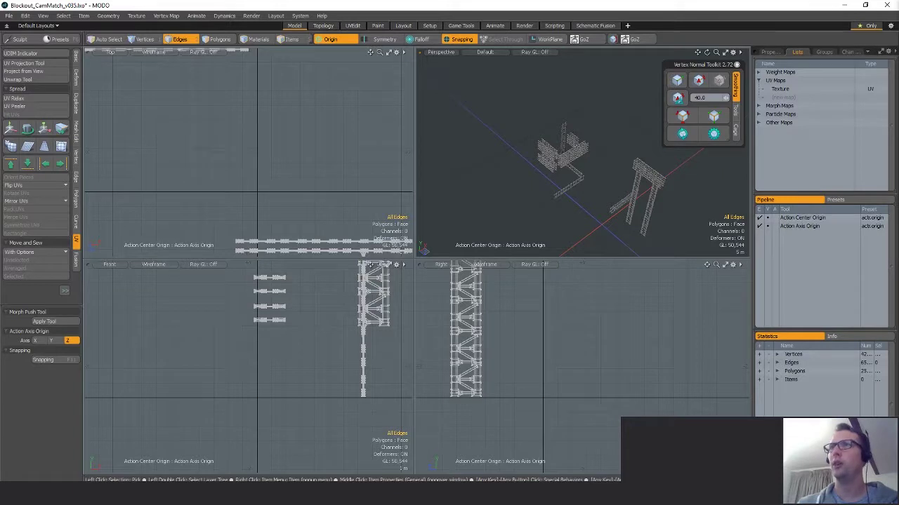
# In MODO, hide the truss meshes and show the panelled building mesh.
pyautogui.press('h')
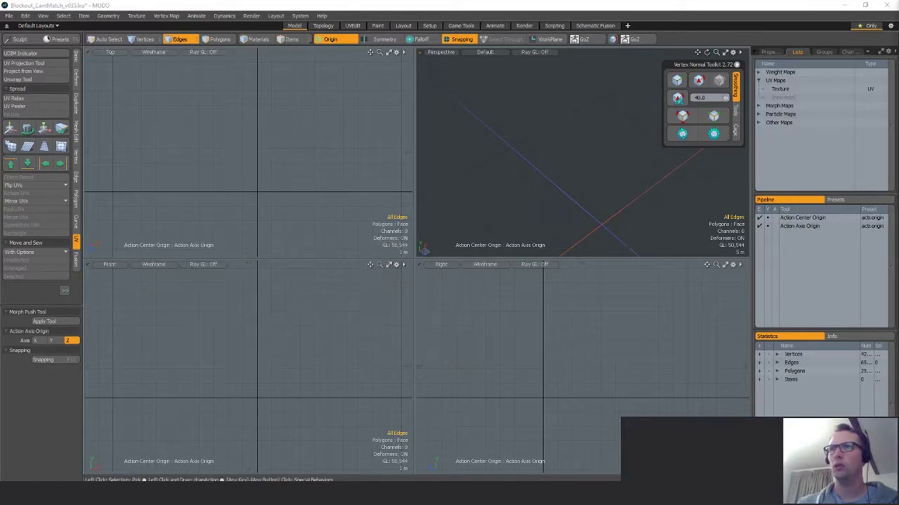
pyautogui.press('u')
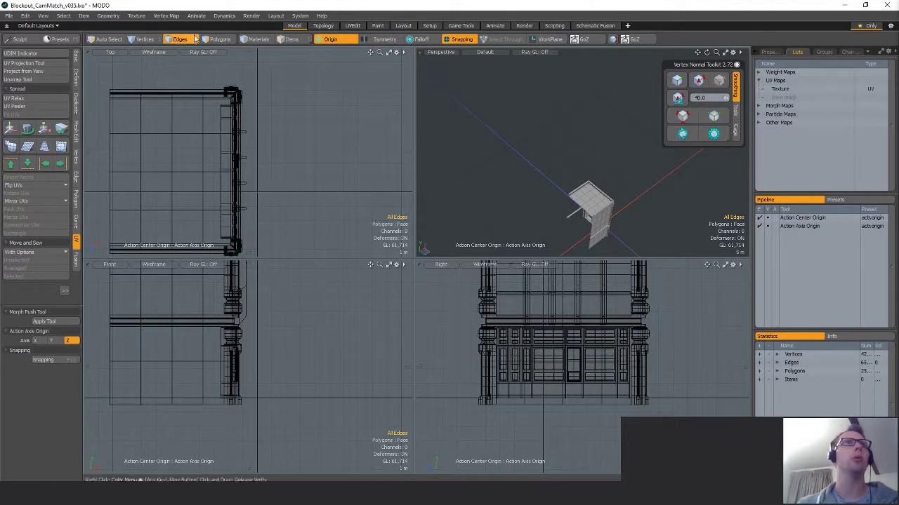
# Open a new empty floating window over the MODO layout.
pyautogui.click(166, 16)
pyautogui.click(108, 15)
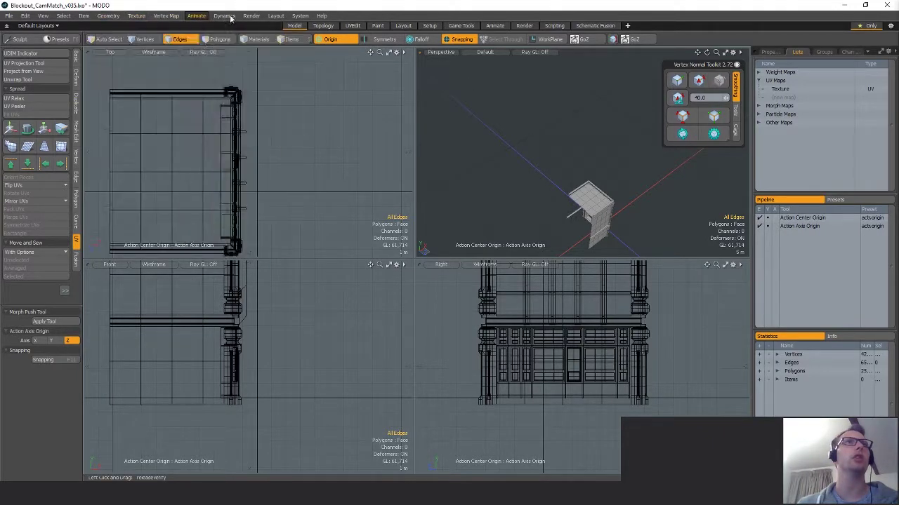
pyautogui.click(294, 16)
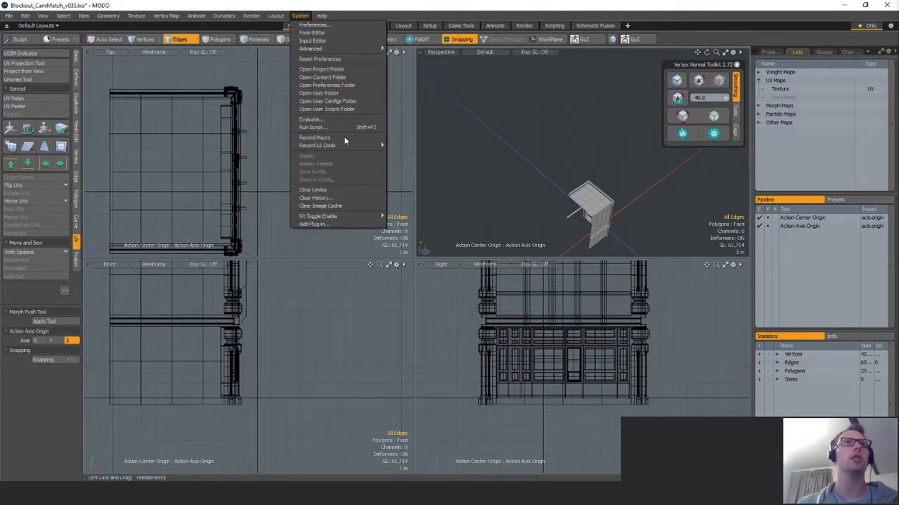
pyautogui.click(295, 16)
pyautogui.click(281, 16)
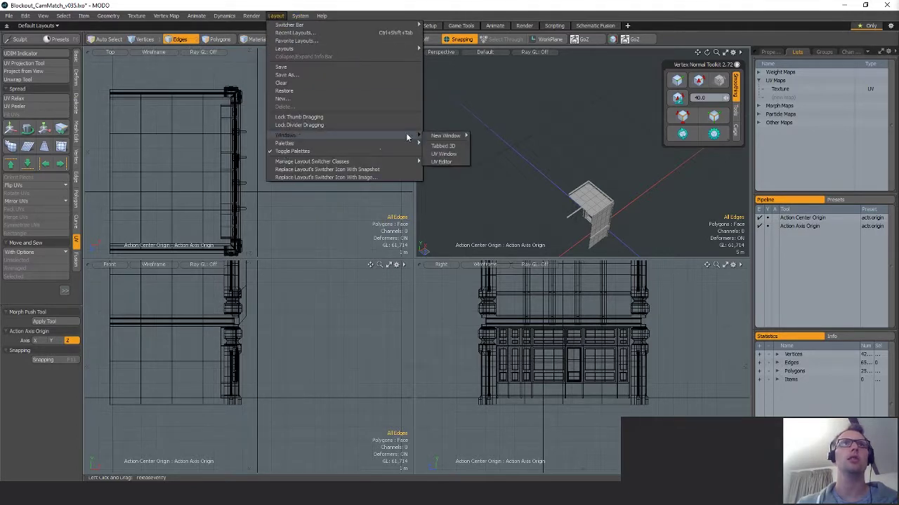
pyautogui.moveTo(462, 136)
pyautogui.click(493, 144)
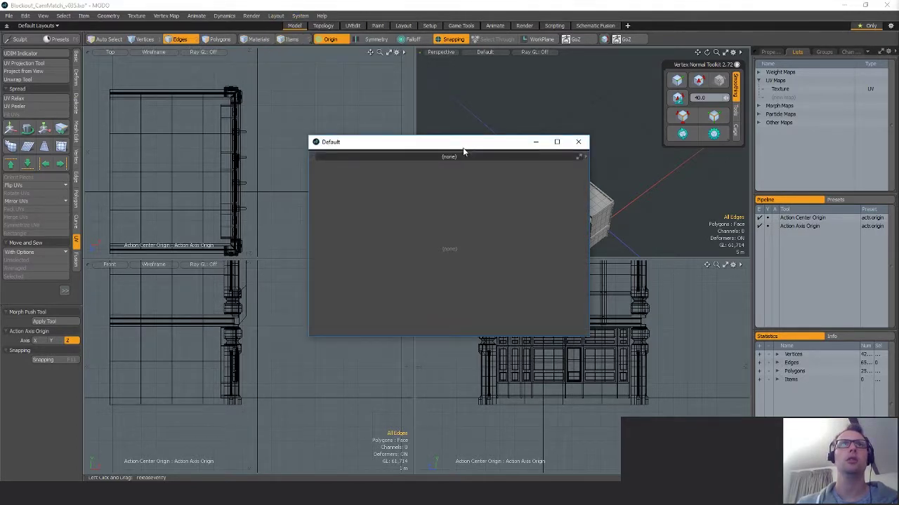
# Set the floating window to show the Item List and enlarge it so the building groups can be read.
pyautogui.click(582, 157)
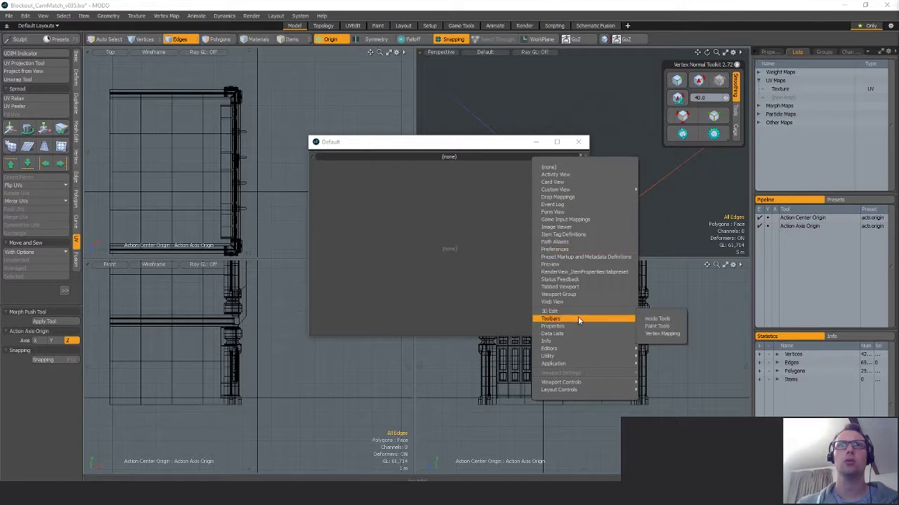
pyautogui.moveTo(575, 334)
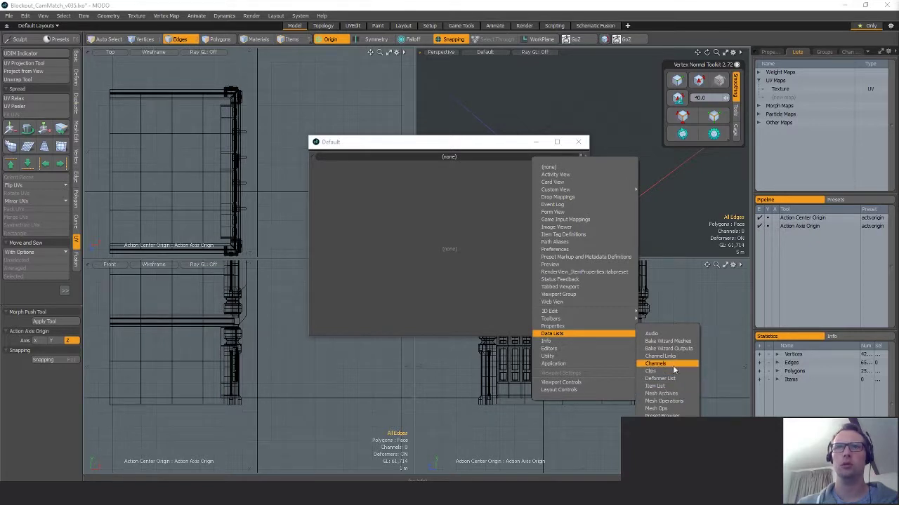
pyautogui.click(670, 389)
pyautogui.moveTo(422, 144); pyautogui.dragTo(386, 77)
pyautogui.moveTo(547, 270); pyautogui.dragTo(450, 432)
pyautogui.moveTo(447, 243); pyautogui.dragTo(461, 358)
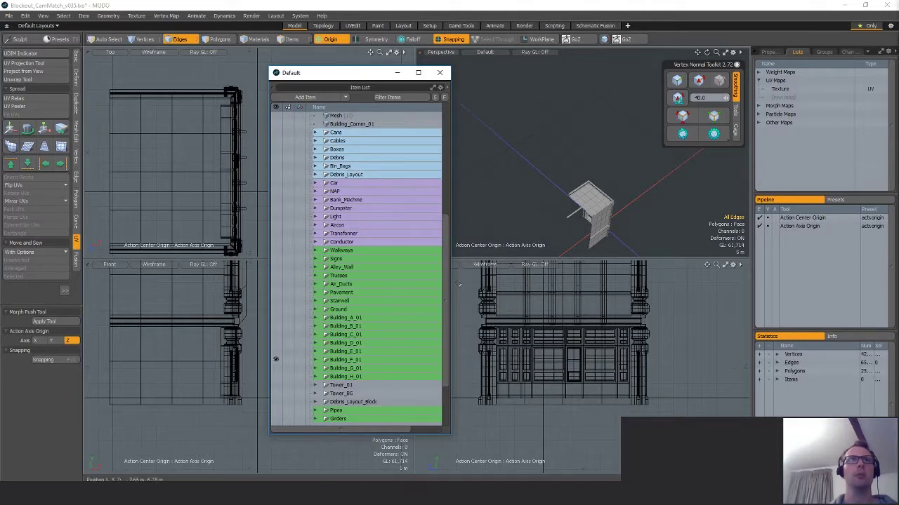
pyautogui.moveTo(444, 267); pyautogui.dragTo(445, 285)
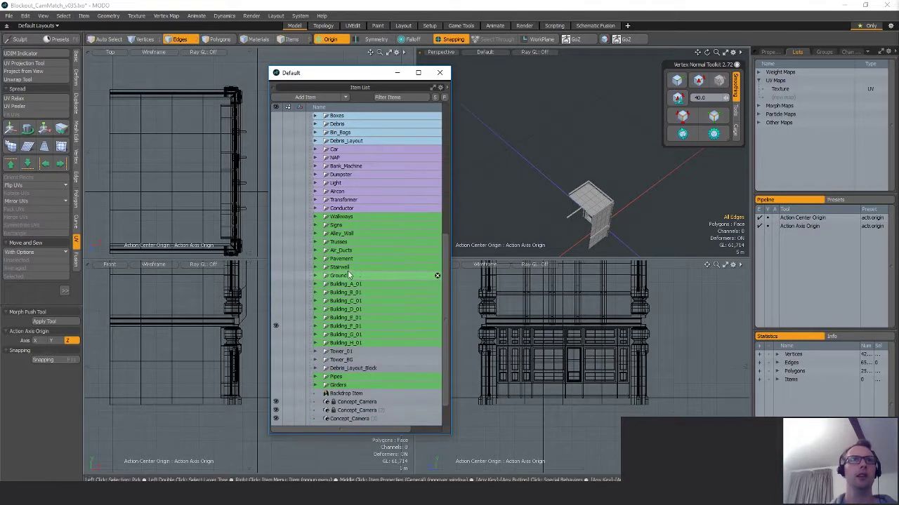
# Look through the contents of the Building_A_01, Walkways, Signs, Trusses and Building_H_01 groups in the item list.
pyautogui.click(315, 285)
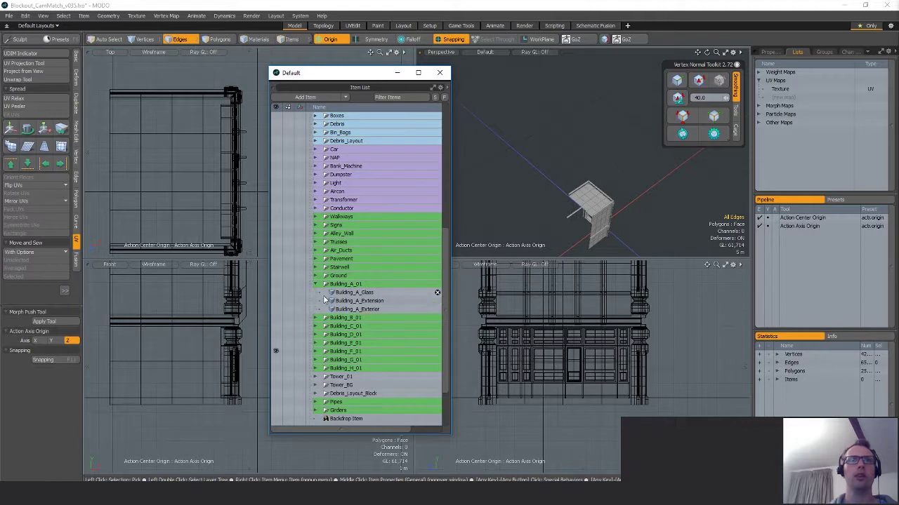
pyautogui.click(316, 284)
pyautogui.click(315, 217)
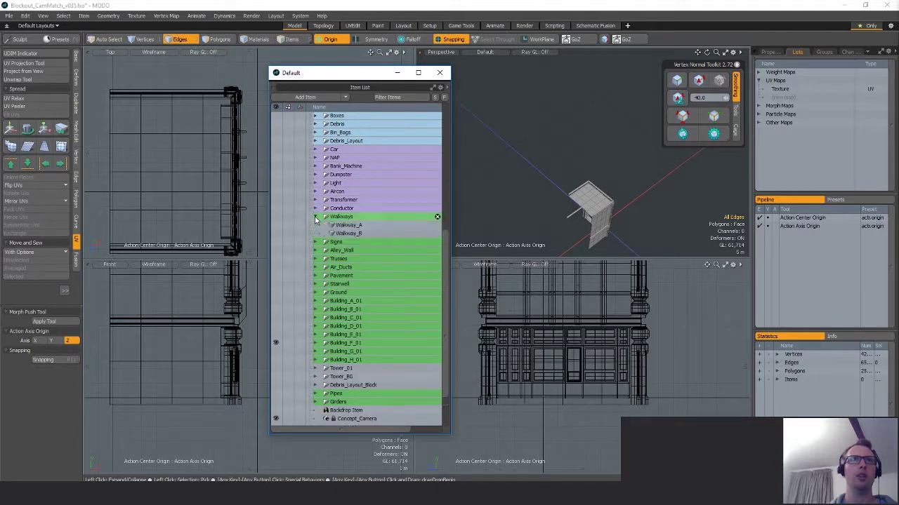
pyautogui.click(315, 217)
pyautogui.click(316, 225)
pyautogui.click(315, 226)
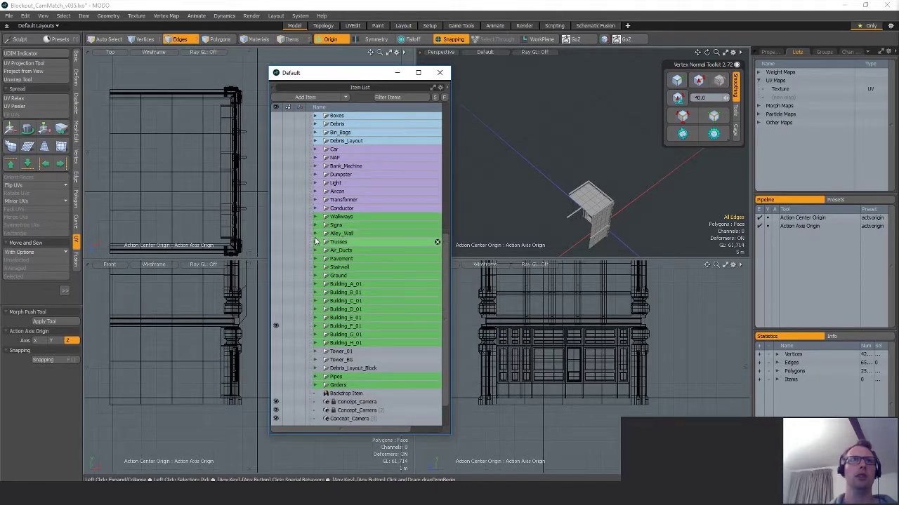
pyautogui.click(315, 241)
pyautogui.click(315, 241)
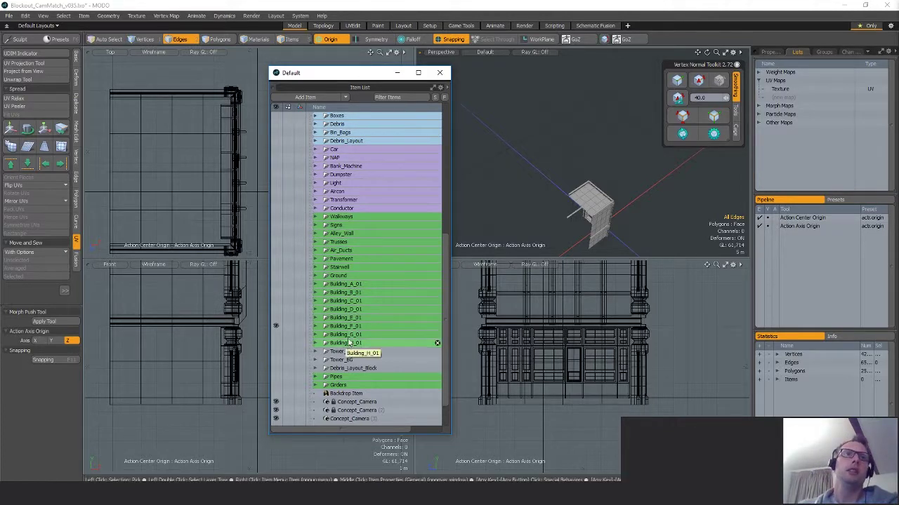
pyautogui.click(315, 343)
# Select the Building_F_Exterior mesh inside Building_F_01, choose its Texture UV map and close the item list window.
pyautogui.click(314, 326)
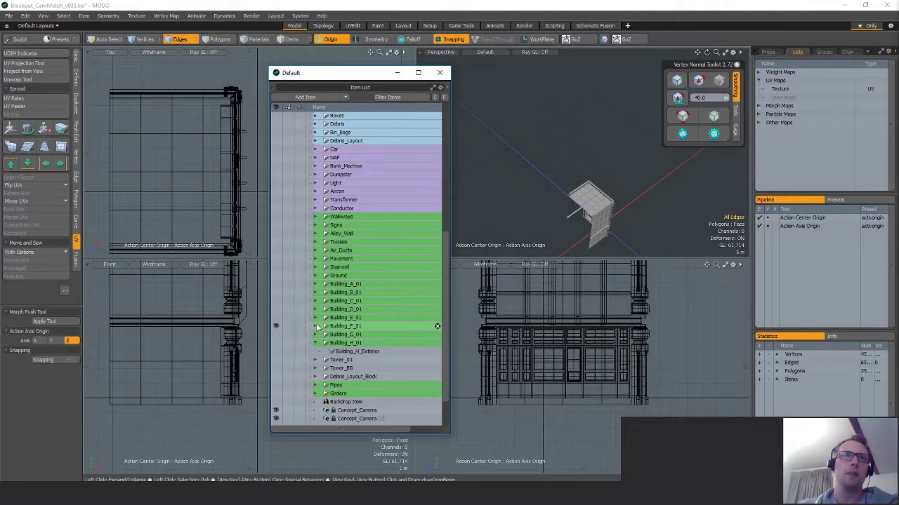
pyautogui.click(358, 334)
pyautogui.rightClick(363, 335)
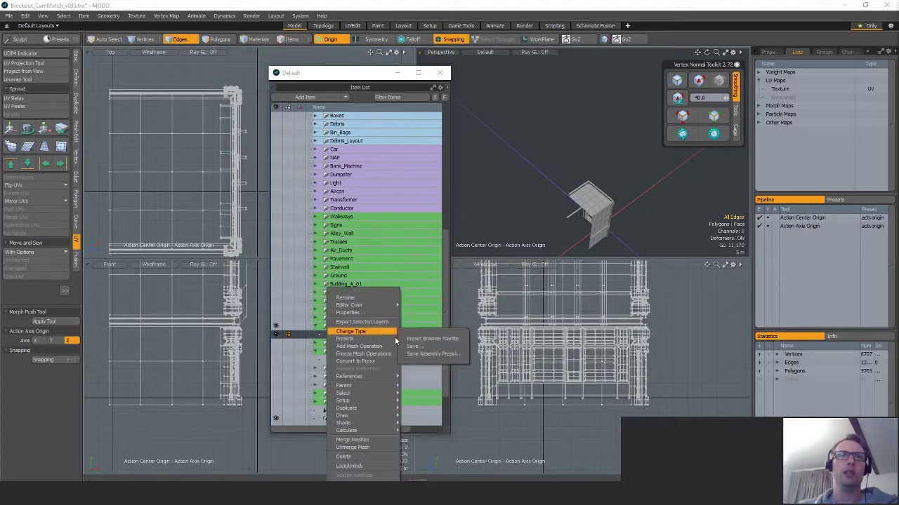
pyautogui.click(779, 88)
pyautogui.click(438, 73)
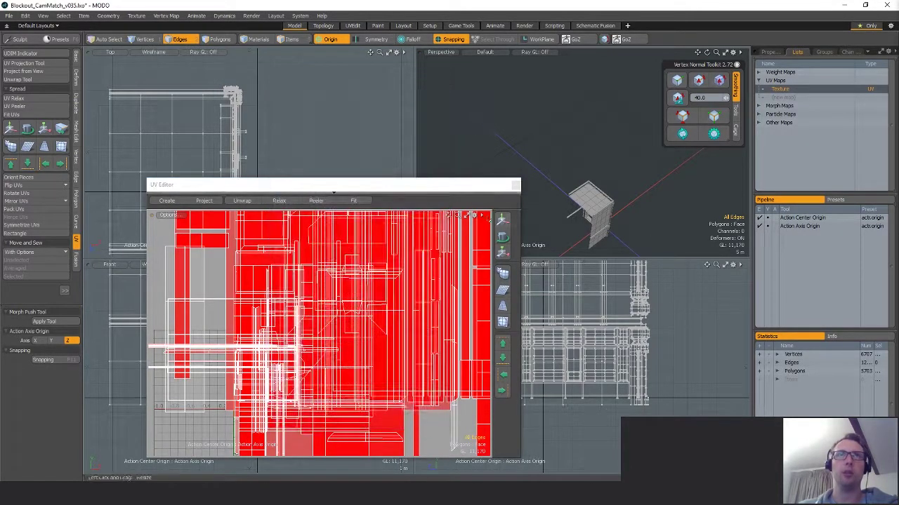
# Show the mesh's whole UV layout in the UV Editor, using polygon mode with snapping off.
pyautogui.moveTo(427, 190); pyautogui.dragTo(417, 107)
pyautogui.scroll(-8, 334, 239)
pyautogui.keyDown('alt'); pyautogui.keyDown('shift'); pyautogui.moveTo(334, 227); pyautogui.dragTo(326, 259); pyautogui.keyUp('shift'); pyautogui.keyUp('alt')
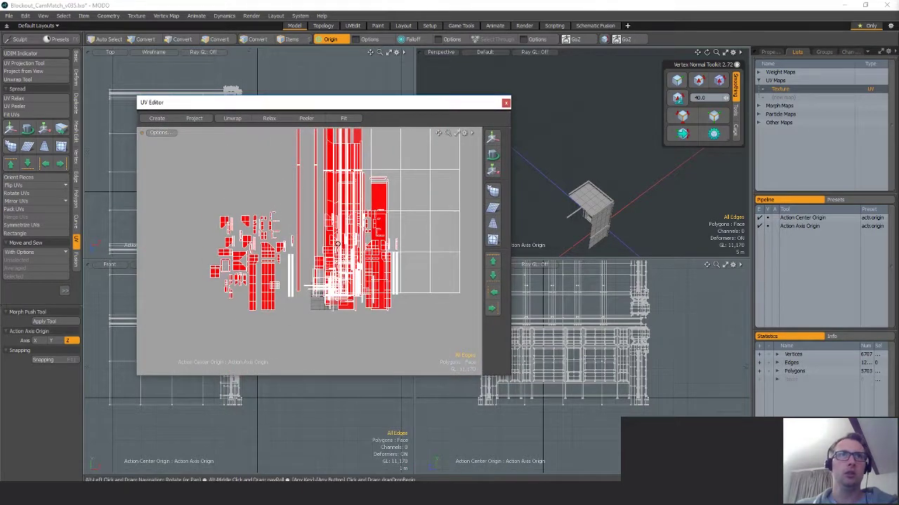
pyautogui.scroll(1, 334, 258)
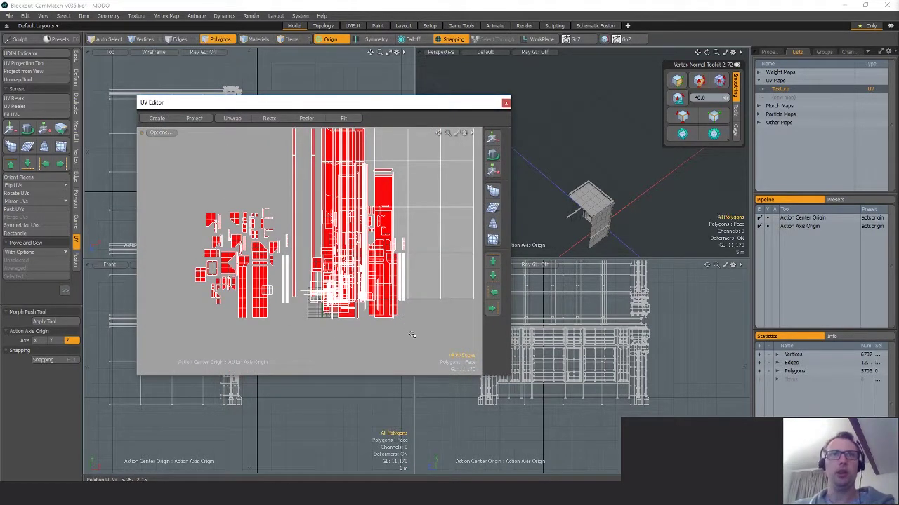
pyautogui.keyDown('alt'); pyautogui.keyDown('shift'); pyautogui.moveTo(435, 336); pyautogui.dragTo(417, 329); pyautogui.keyUp('shift'); pyautogui.keyUp('alt')
pyautogui.press('Escape')
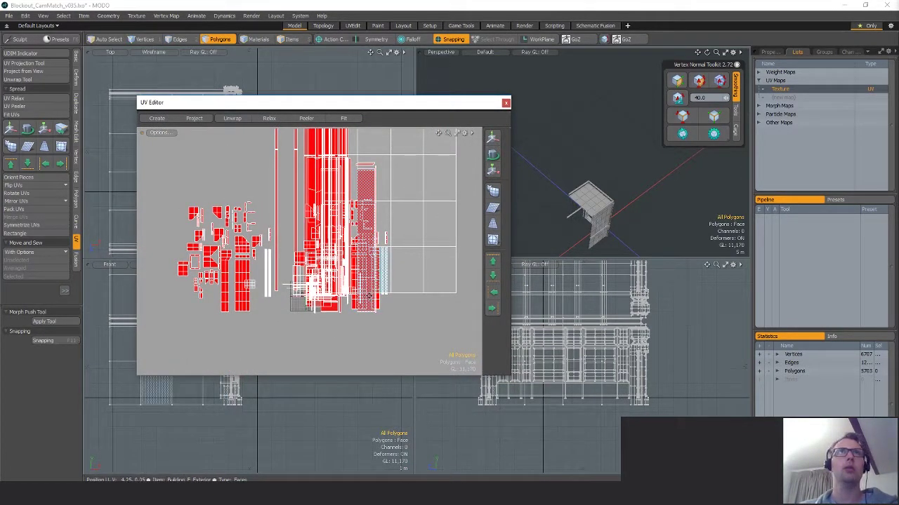
pyautogui.hotkey('ctrl', 'z')
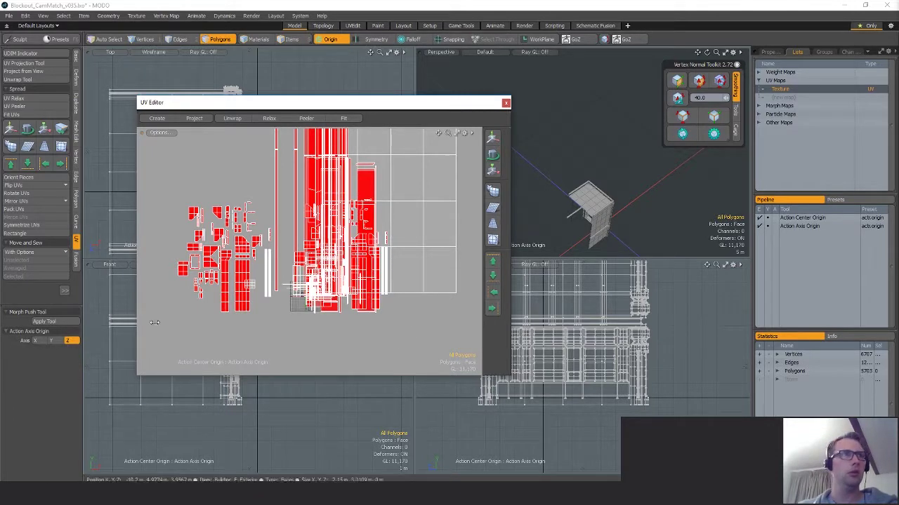
# Scale all UVs of Building_F_Exterior to 25% in U and V about the origin.
pyautogui.press('y')
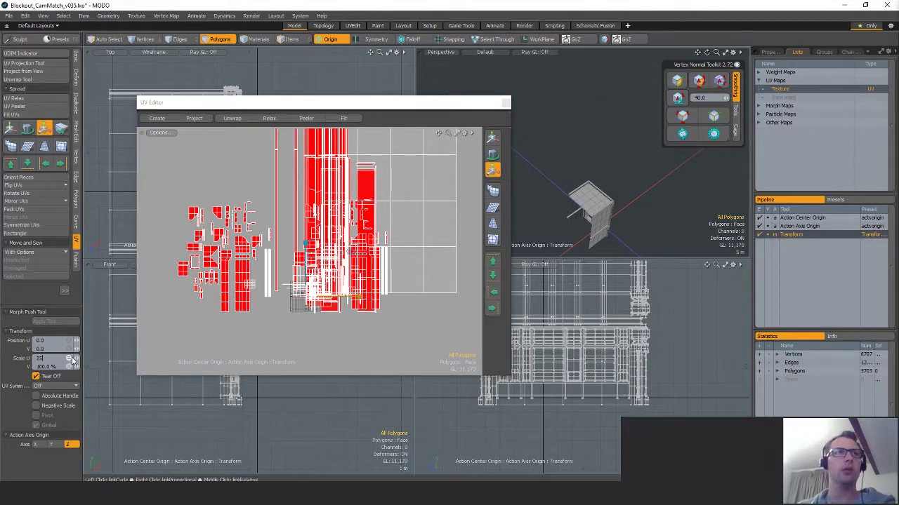
pyautogui.press('Return')
pyautogui.scroll(-2, 277, 327)
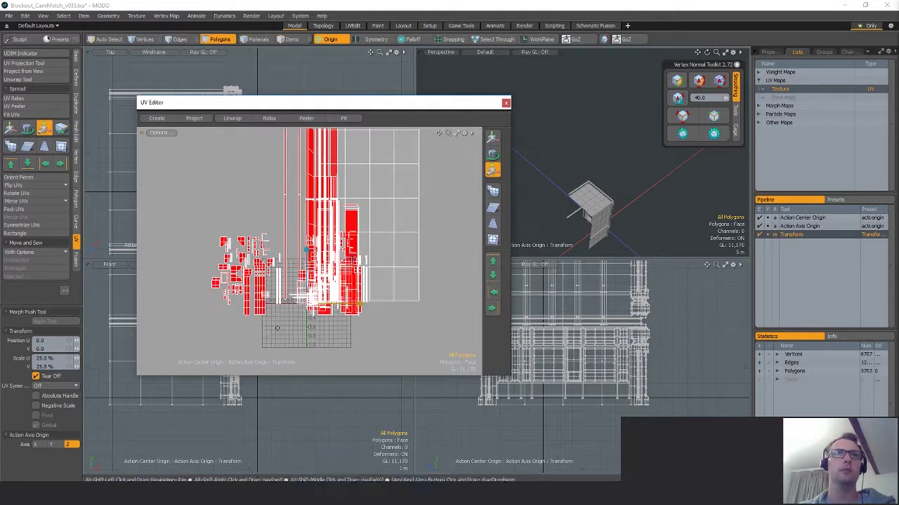
pyautogui.press('q')
pyautogui.keyDown('alt'); pyautogui.keyDown('shift'); pyautogui.moveTo(396, 280); pyautogui.dragTo(381, 309); pyautogui.keyUp('shift'); pyautogui.keyUp('alt')
pyautogui.scroll(1, 381, 308)
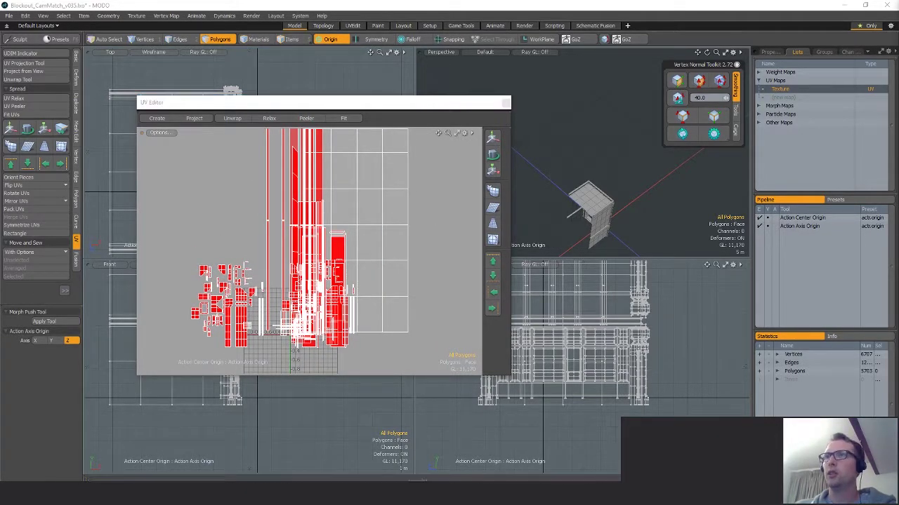
# Switch to Unreal and examine the rusted panels and brickwork of Building_F_Exterior from the building's corner.
pyautogui.click(829, 333)
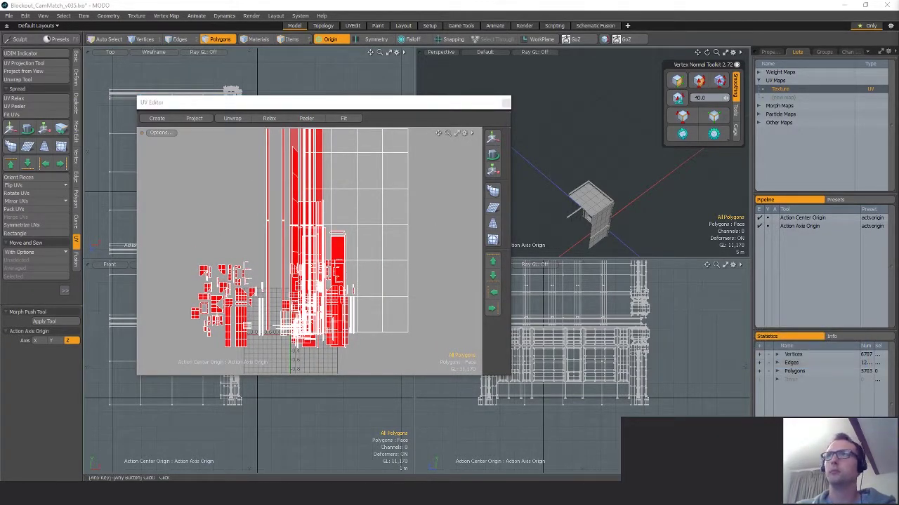
pyautogui.press('5')
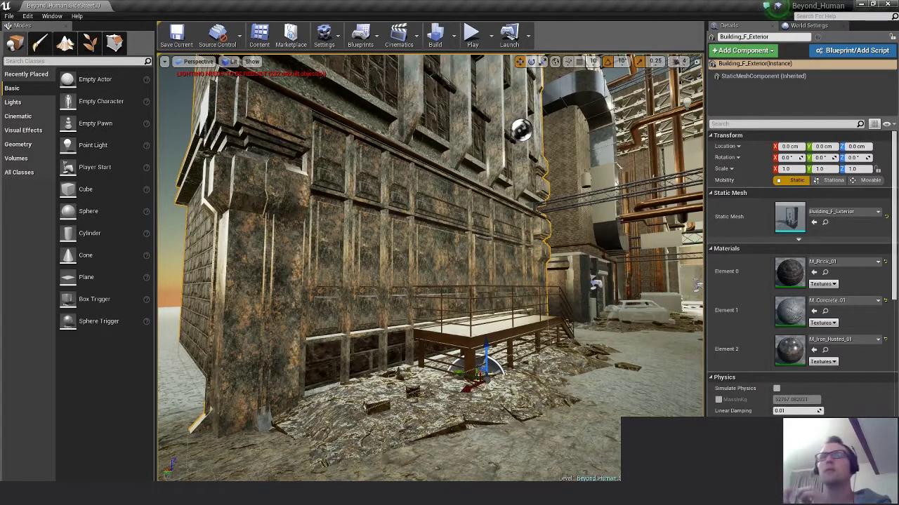
pyautogui.moveTo(550, 289); pyautogui.dragTo(500, 286, button='right')
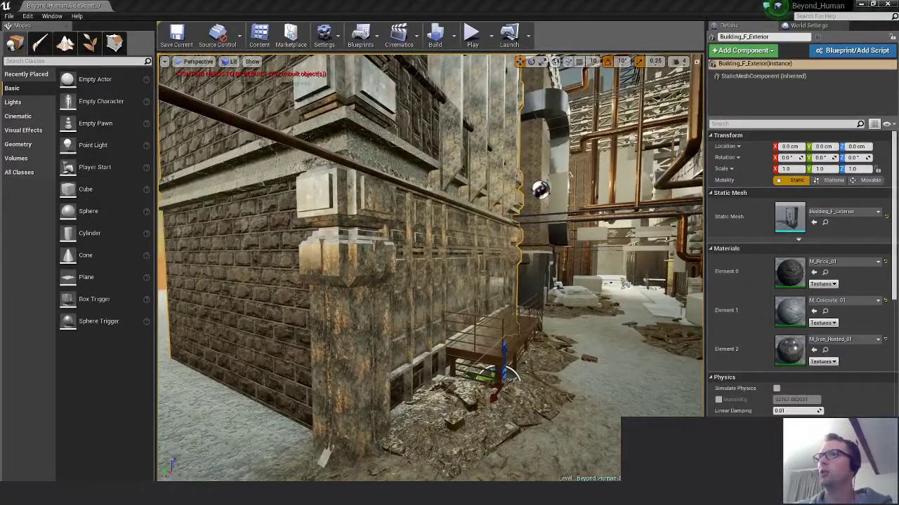
# Set UV_Detail_Tile_Amount to 1.0 in the M_Brick_01 material instance, save it and close its editor.
pyautogui.doubleClick(789, 272)
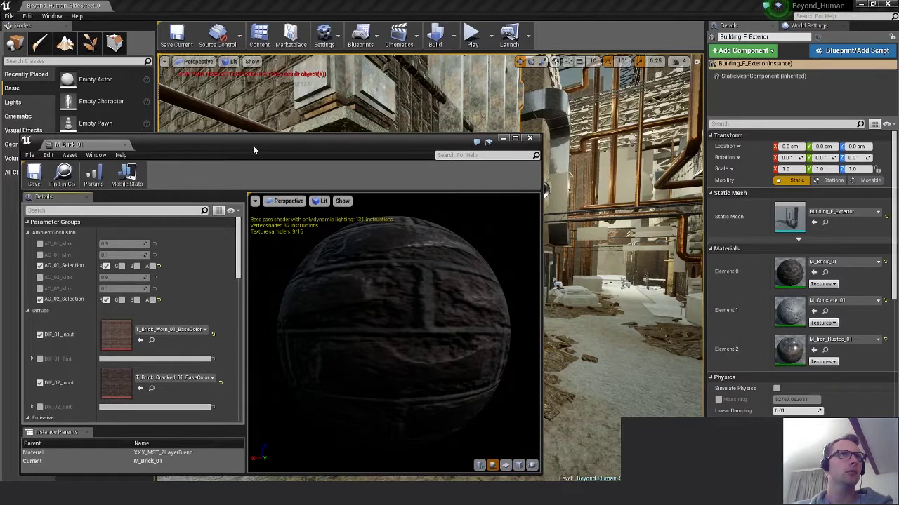
pyautogui.moveTo(255, 149); pyautogui.dragTo(399, 115)
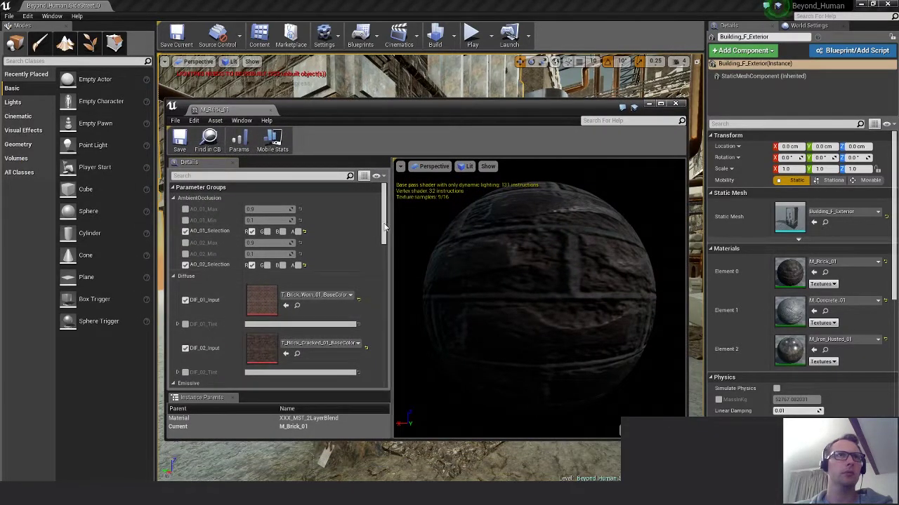
pyautogui.moveTo(385, 227); pyautogui.dragTo(390, 335)
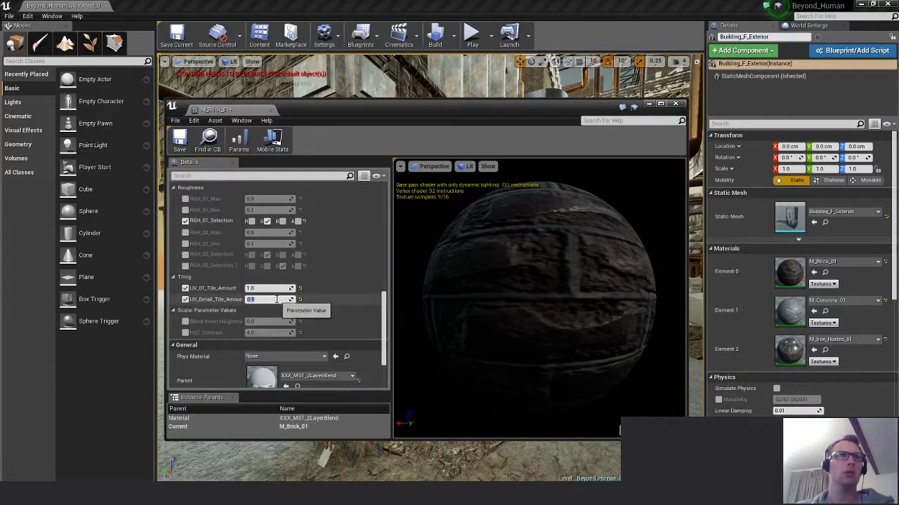
pyautogui.write('1')
pyautogui.press('Return')
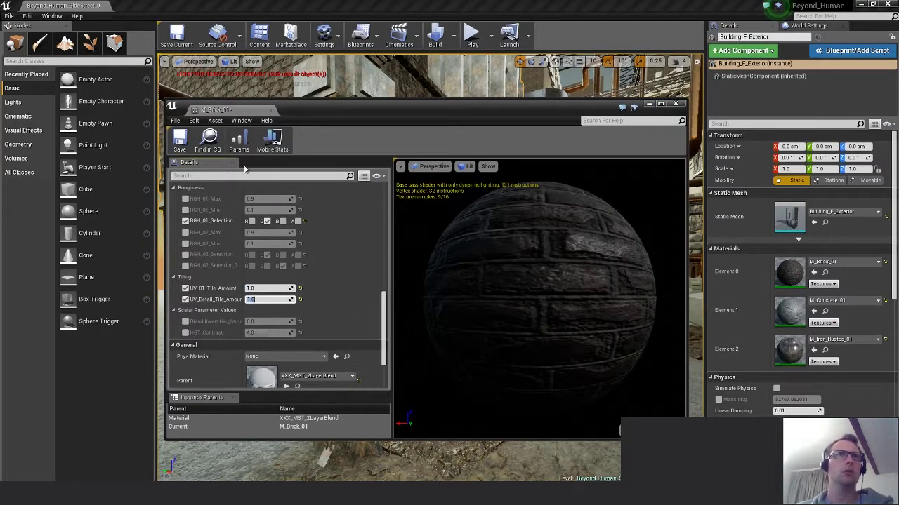
pyautogui.click(180, 139)
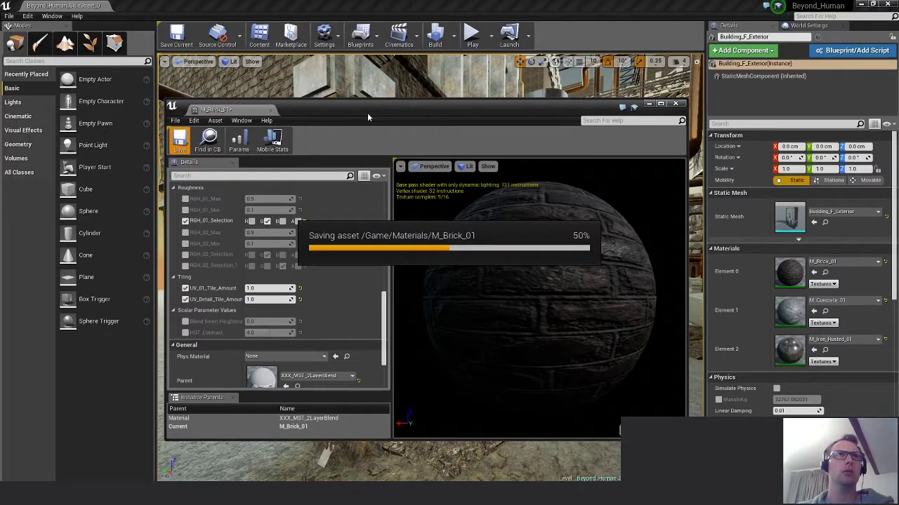
pyautogui.click(675, 106)
# Set UV_01_Tile_Amount and UV_Detail_Tile_Amount to 1.0 in the M_Concrete_01 material instance, save it and close its editor.
pyautogui.moveTo(547, 182)
pyautogui.mouseDown(button='right')
pyautogui.moveTo(681, 186)
pyautogui.moveTo(520, 183)
pyautogui.moveTo(631, 196)
pyautogui.moveTo(498, 186)
pyautogui.moveTo(484, 155)
pyautogui.moveTo(554, 179)
pyautogui.mouseUp(button='right')
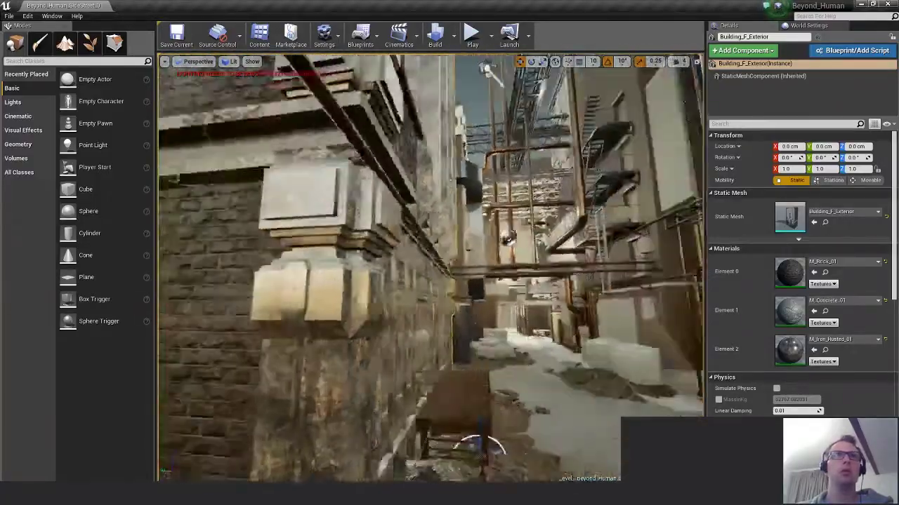
pyautogui.moveTo(386, 274); pyautogui.dragTo(389, 270, button='right')
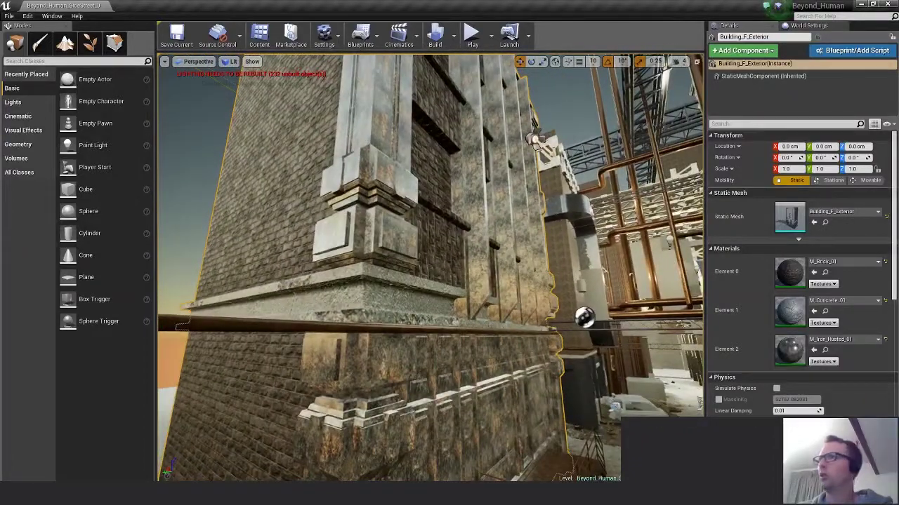
pyautogui.hotkey('alt', 'Tab')
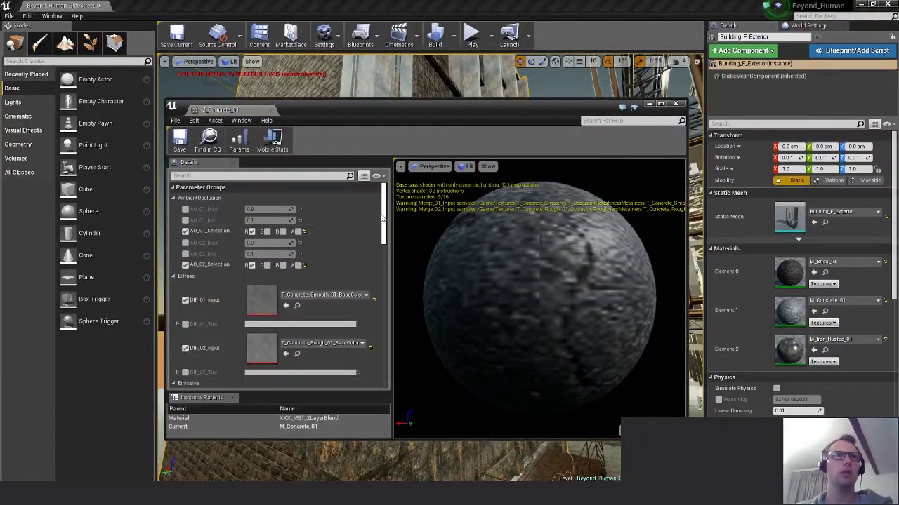
pyautogui.moveTo(383, 219); pyautogui.dragTo(383, 361)
pyautogui.click(261, 229)
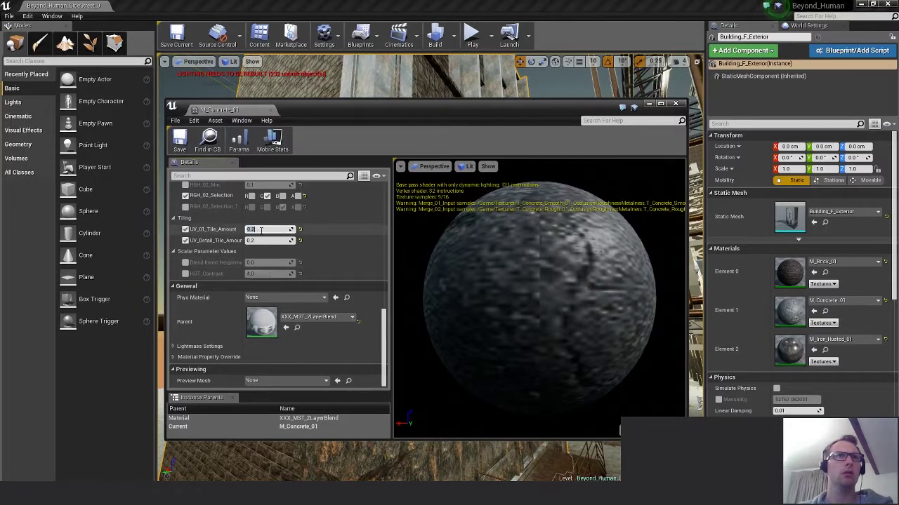
pyautogui.write('1.0')
pyautogui.press('Return')
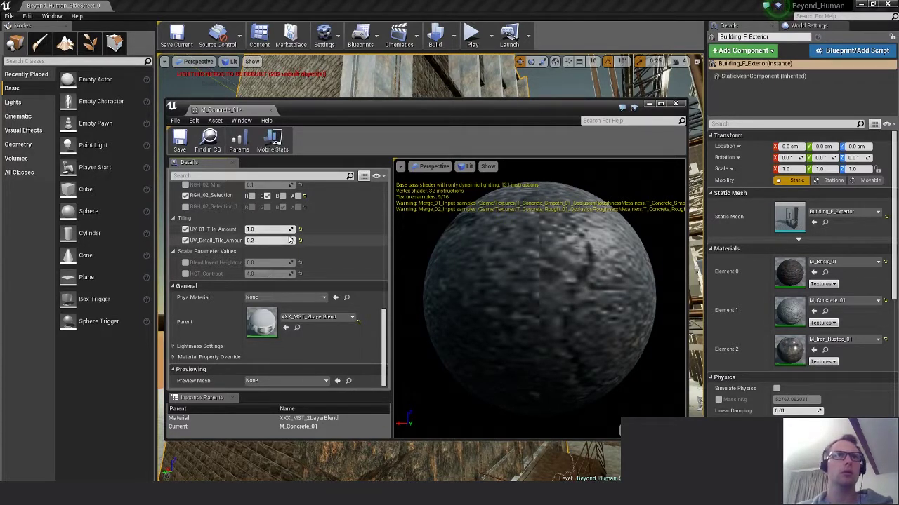
pyautogui.write('1.0')
pyautogui.press('Return')
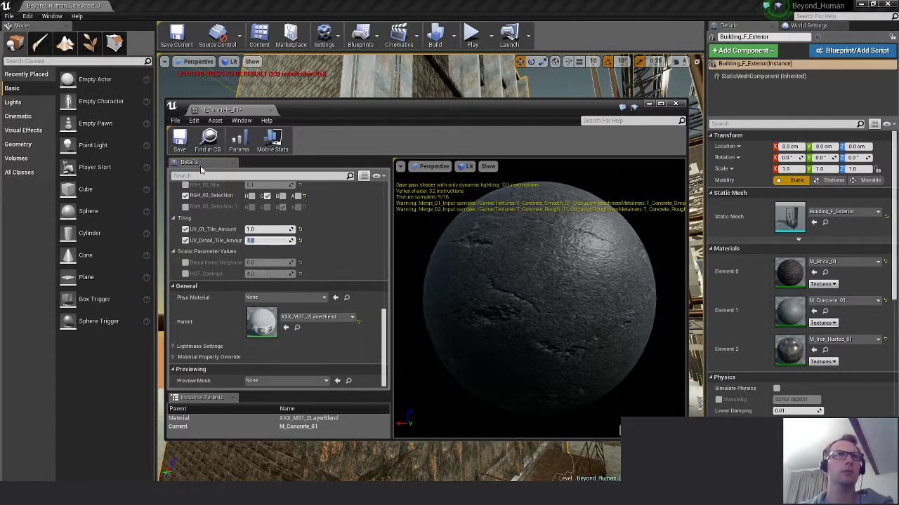
pyautogui.click(182, 147)
pyautogui.click(675, 103)
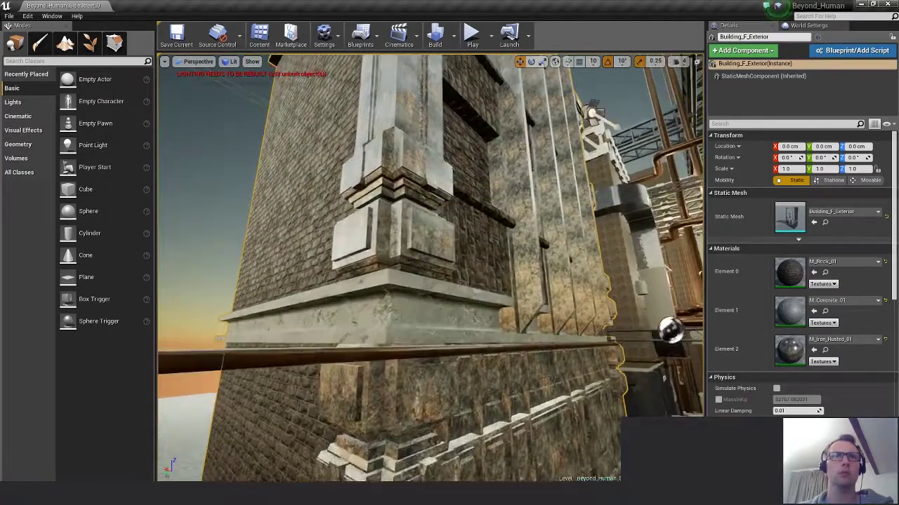
# Switch to MODO, select the mesh with two tall blocks, and display its Texture UV map in polygon mode.
pyautogui.press('w')
pyautogui.moveTo(678, 188); pyautogui.dragTo(776, 277, button='right')
pyautogui.press('w')
pyautogui.moveTo(429, 267); pyautogui.dragTo(611, 246, button='right')
pyautogui.moveTo(403, 281); pyautogui.dragTo(546, 238, button='right')
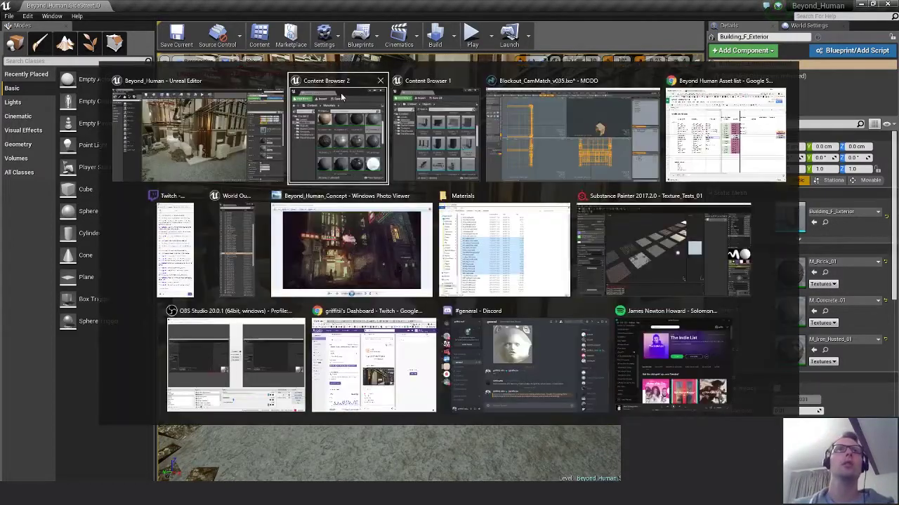
pyautogui.hotkey('alt', 'Tab')
pyautogui.click(553, 149)
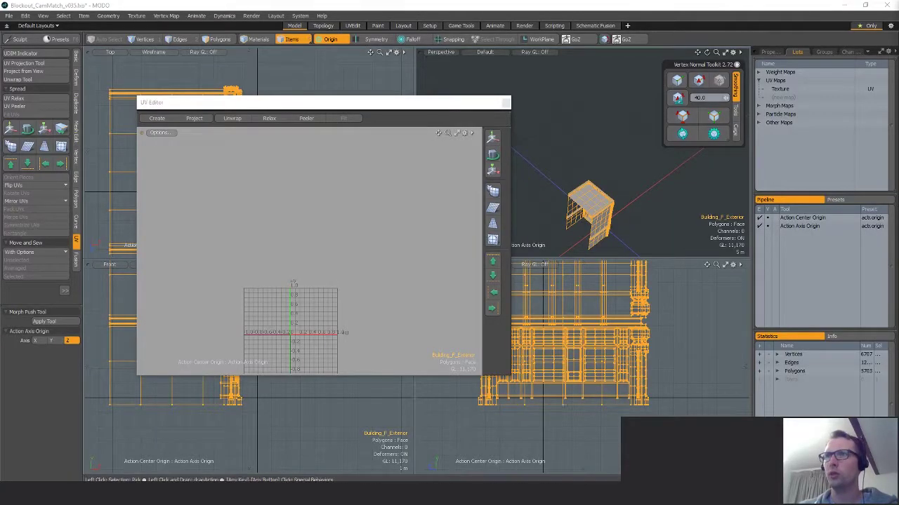
pyautogui.press('Down')
pyautogui.press('4')
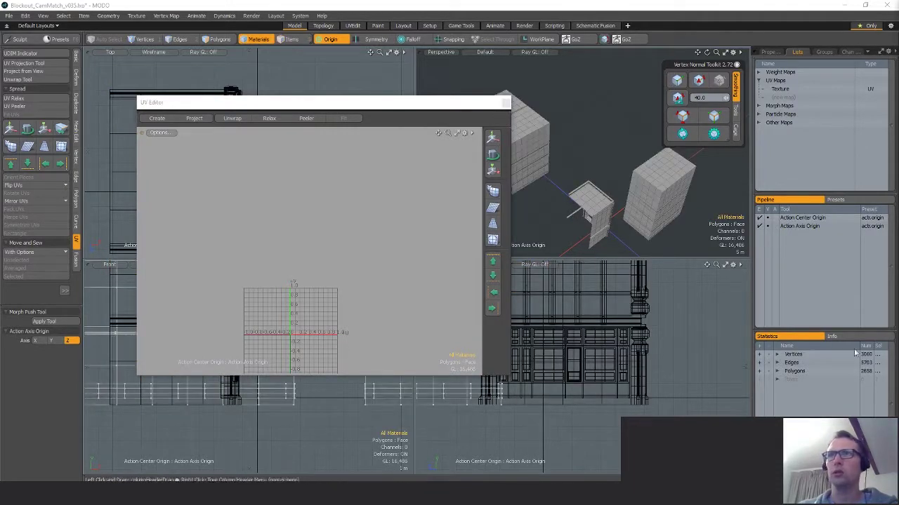
pyautogui.press('a')
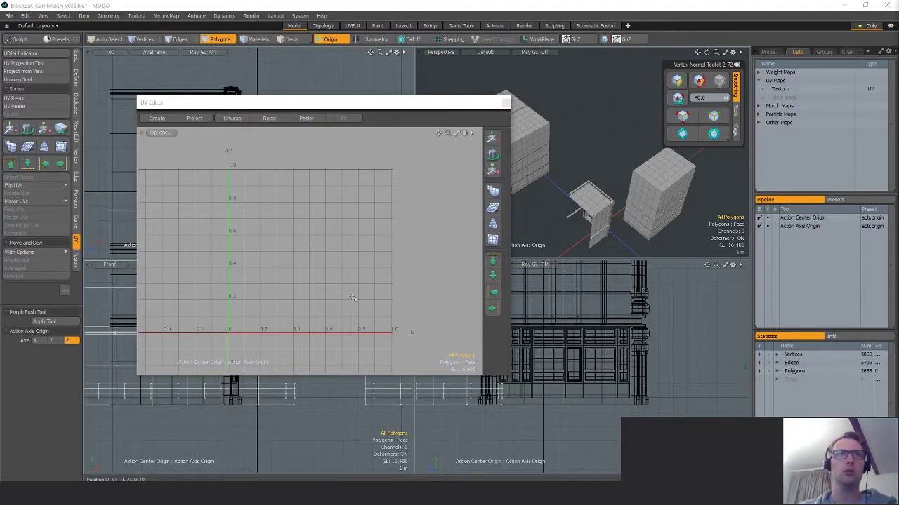
pyautogui.click(780, 88)
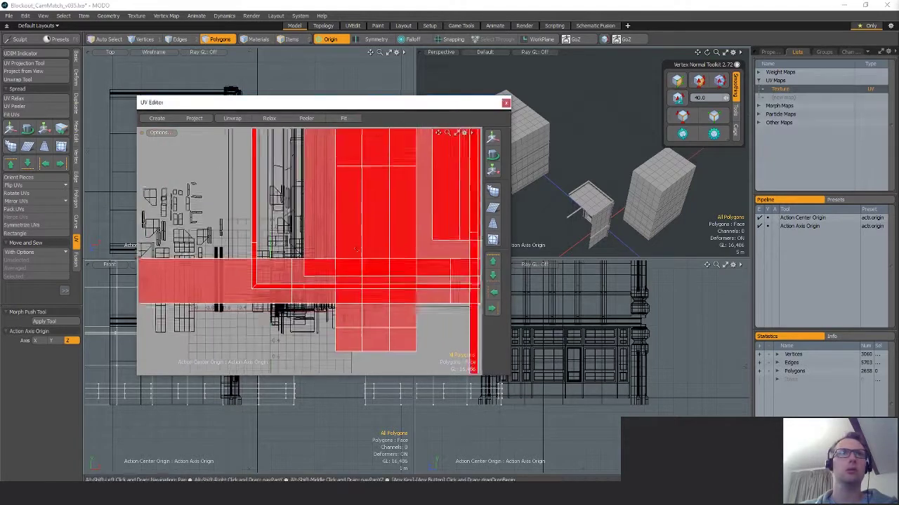
# Scale all UVs of the two-block building mesh to 25% in U and V with the Transform tool.
pyautogui.scroll(-1, 375, 245)
pyautogui.press('y')
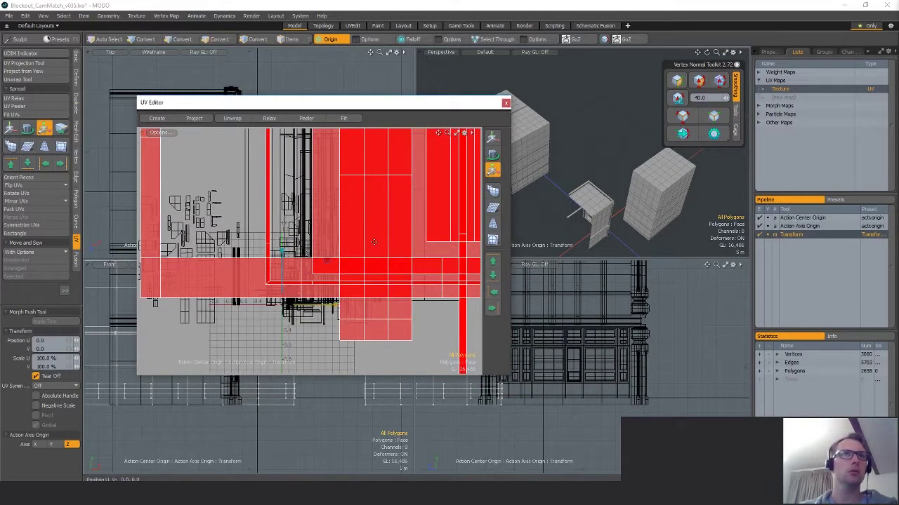
pyautogui.click(68, 359)
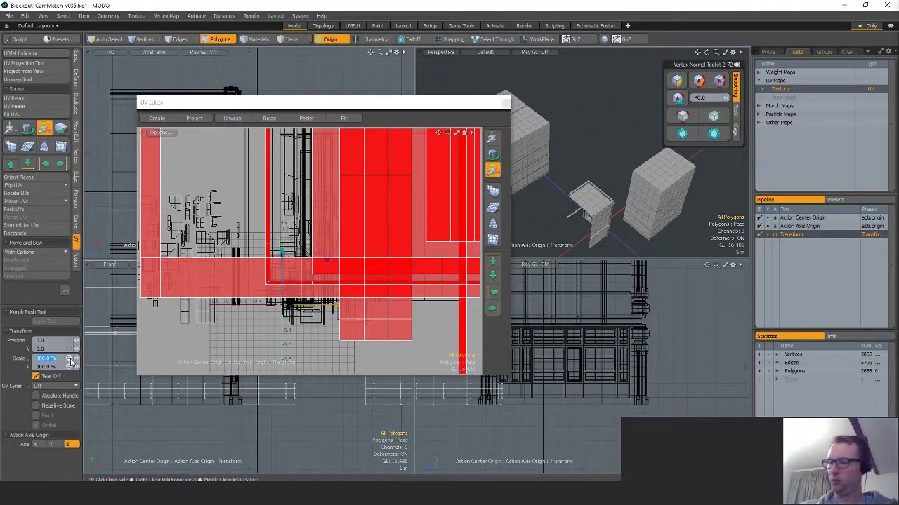
pyautogui.write('25')
pyautogui.press('Return')
pyautogui.press('space')
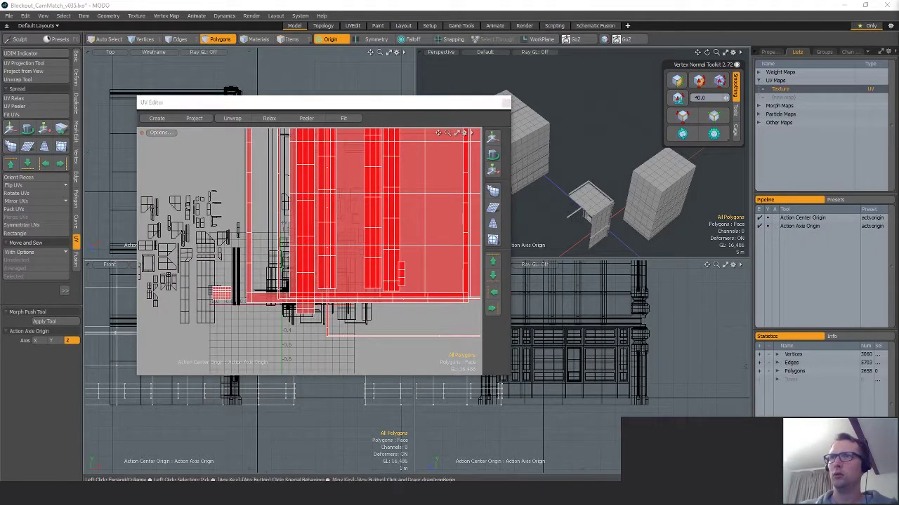
# Select the Building_D_Exterior mesh and scale all its UVs to 25% in U and V.
pyautogui.hotkey('ctrl', 'z')
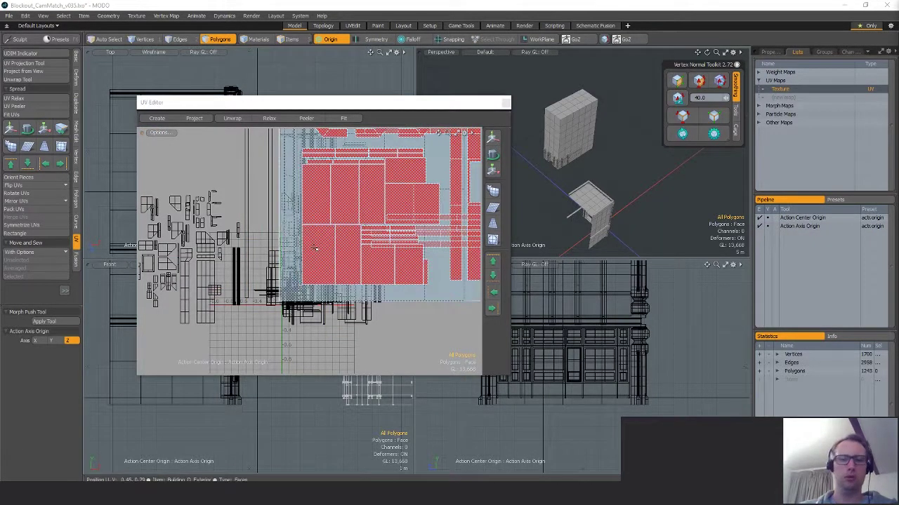
pyautogui.press('y')
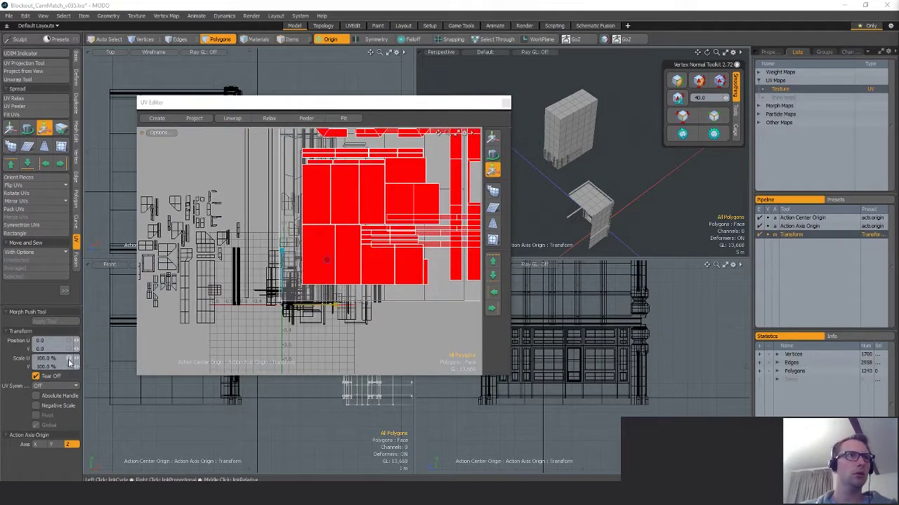
pyautogui.click(69, 362)
pyautogui.write('25')
pyautogui.press('Return')
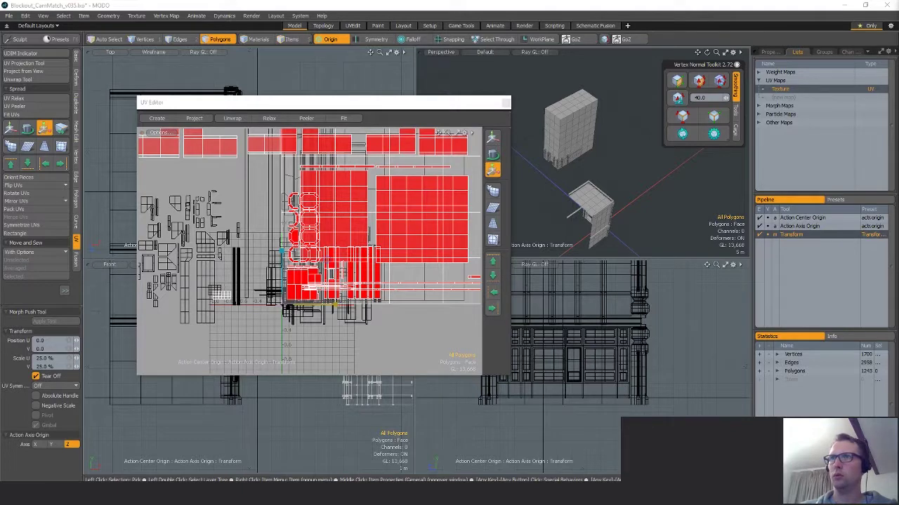
# Select the detailed tower mesh with the wider base and scale its UVs to 25% in U and V.
pyautogui.hotkey('ctrl', 'z')
pyautogui.hotkey('ctrl', 'z')
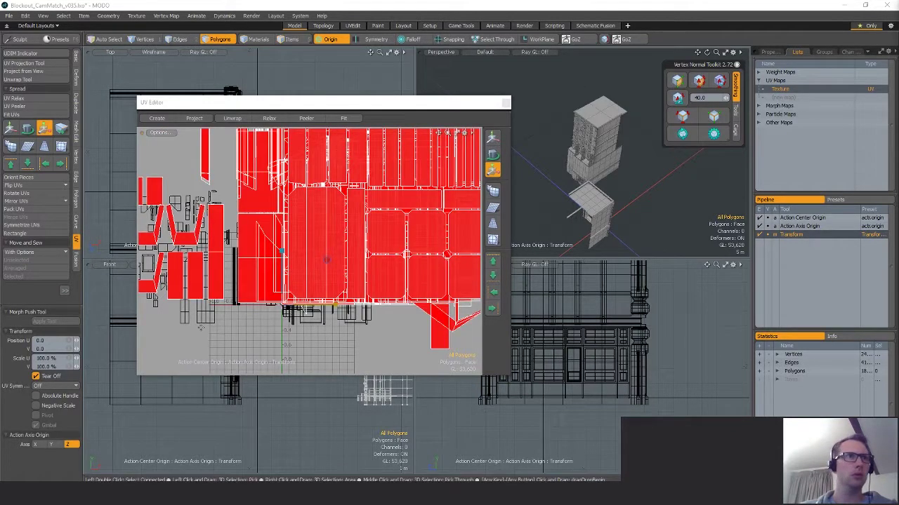
pyautogui.click(65, 361)
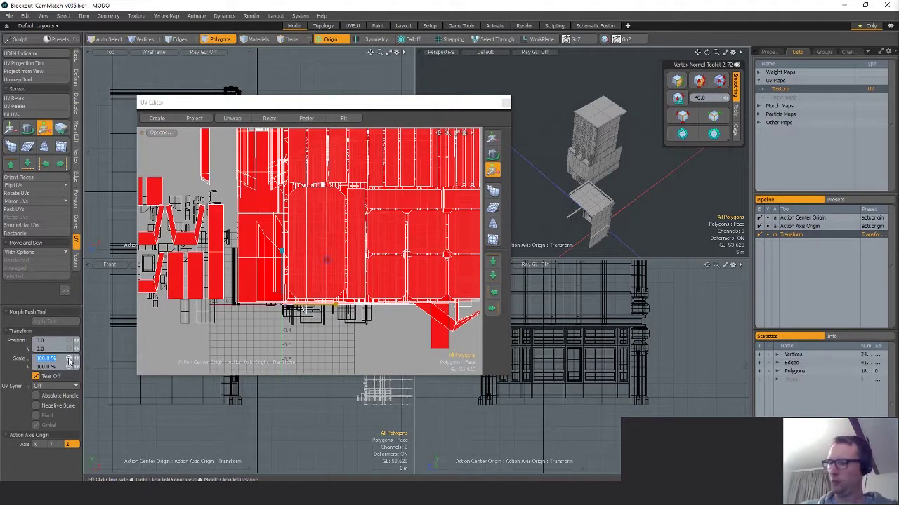
pyautogui.write('25')
pyautogui.press('Return')
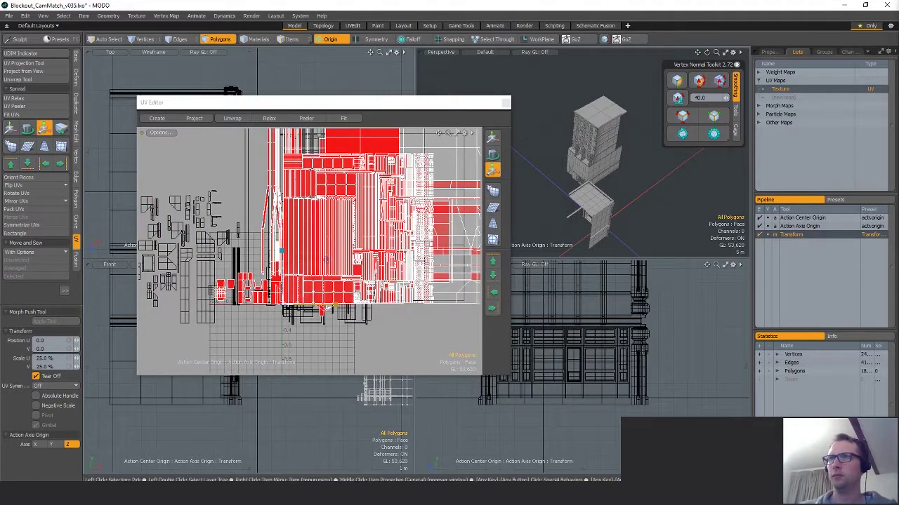
# Select the L-shaped building mesh and scale its UVs to 25% in U and V.
pyautogui.hotkey('ctrl', 'z')
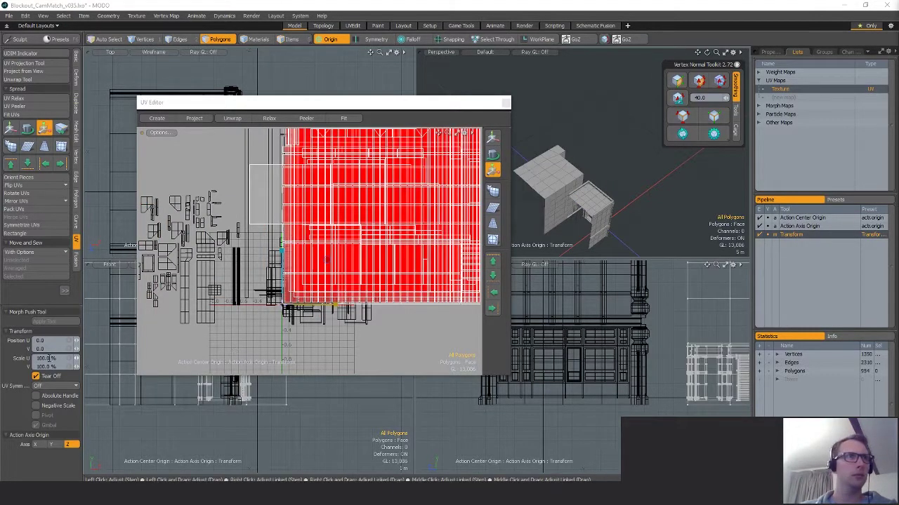
pyautogui.write('2')
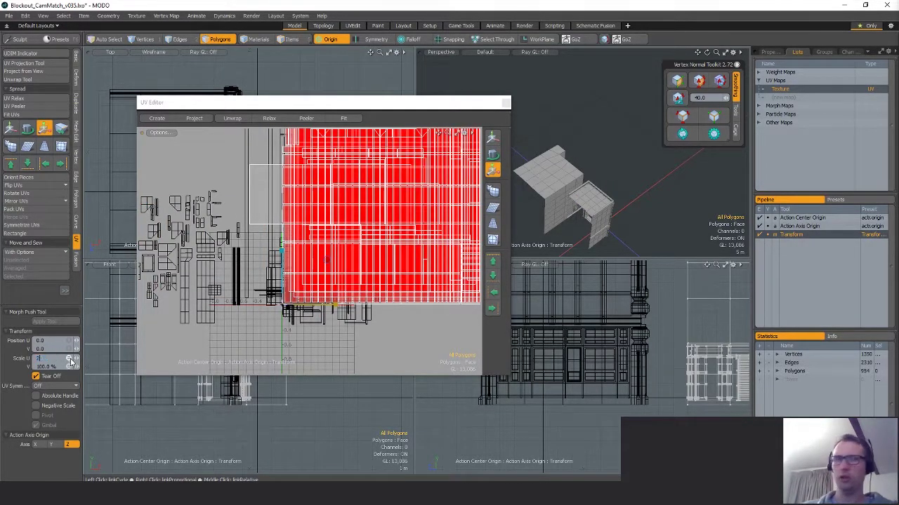
pyautogui.write('5')
pyautogui.press('Return')
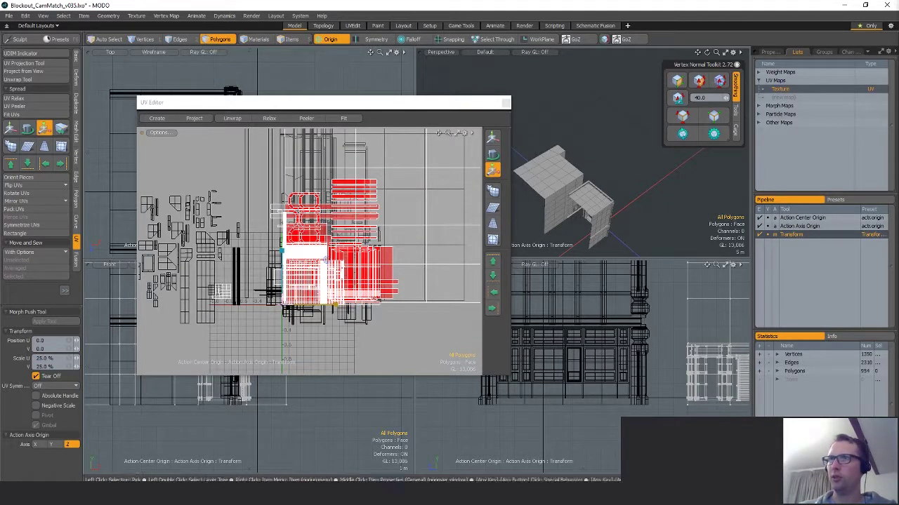
# Select the tall narrow building mesh with the projecting facade section, scale its UVs to 25%, and drop the Transform tool.
pyautogui.press('Down')
pyautogui.press('Down')
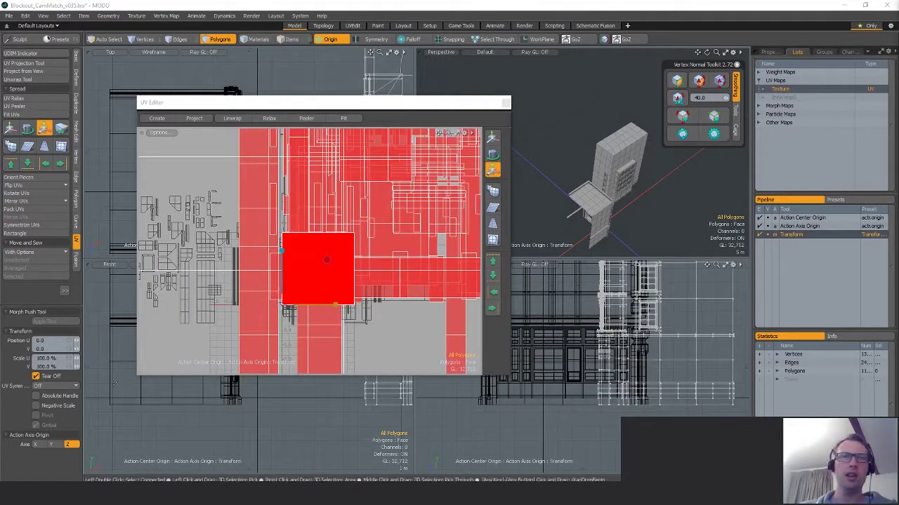
pyautogui.click(62, 359)
pyautogui.write('2')
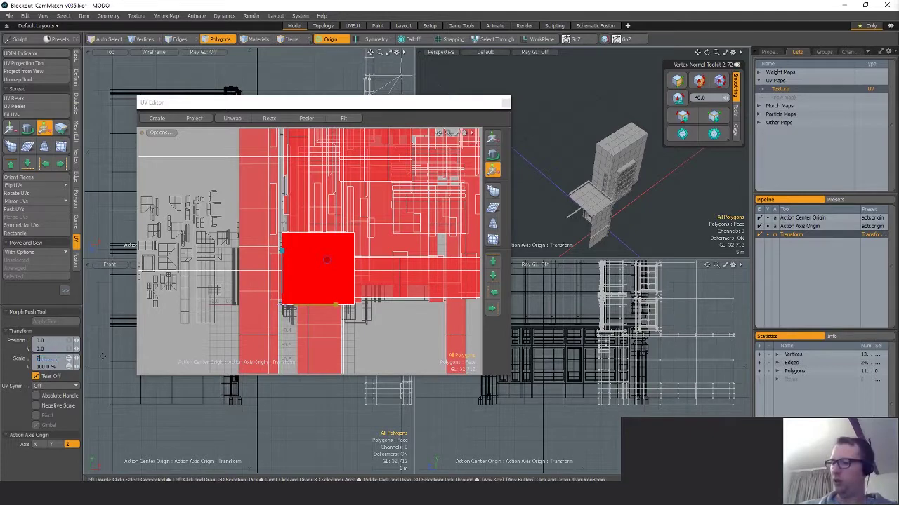
pyautogui.write('5')
pyautogui.press('Return')
pyautogui.press('space')
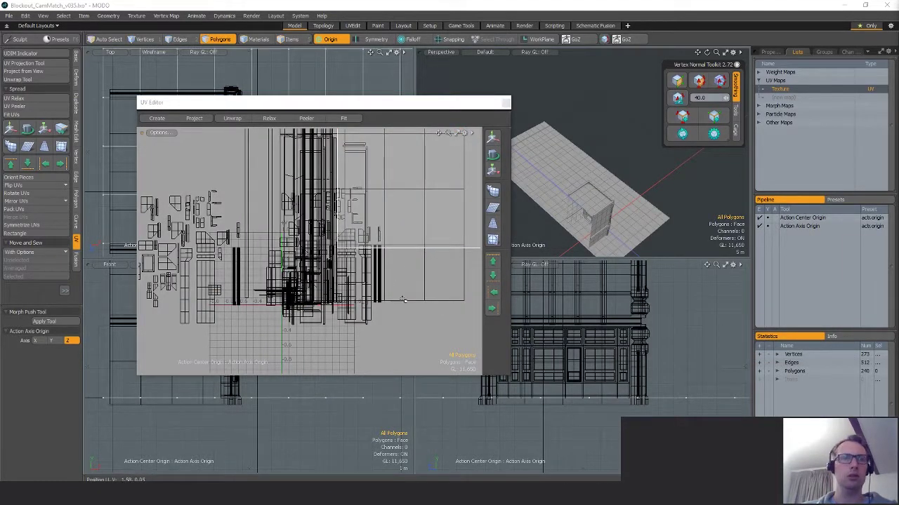
# Scale the UVs of the large flat ground mesh to 25% in U and V.
pyautogui.press('y')
pyautogui.hotkey('alt', 'o')
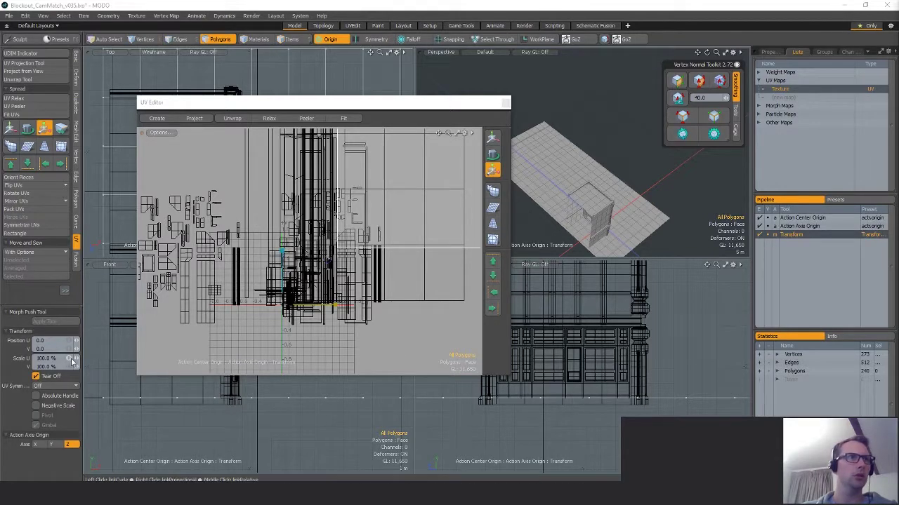
pyautogui.click(70, 359)
pyautogui.write('25')
pyautogui.press('Return')
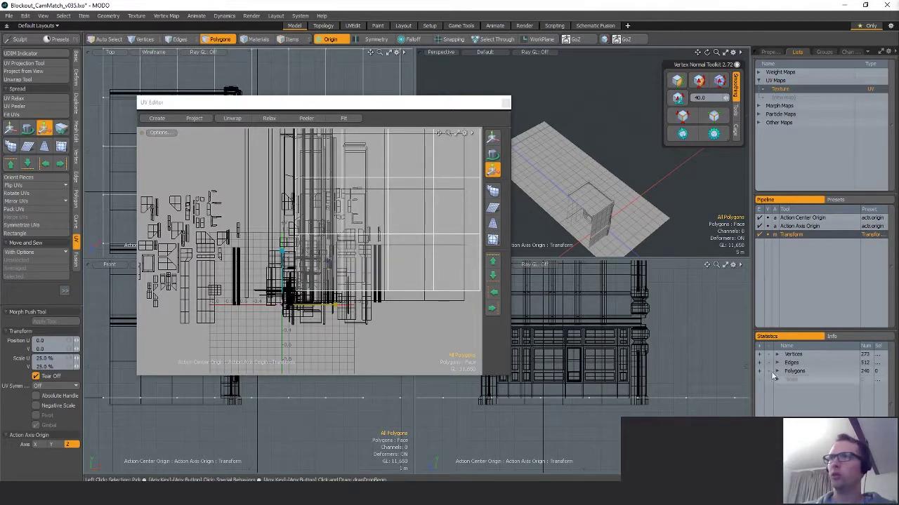
# Select the ladder and fire-escape stair meshes and scale their UVs to 25% in U and V.
pyautogui.hotkey('ctrl', 'z')
pyautogui.hotkey('ctrl', 'z')
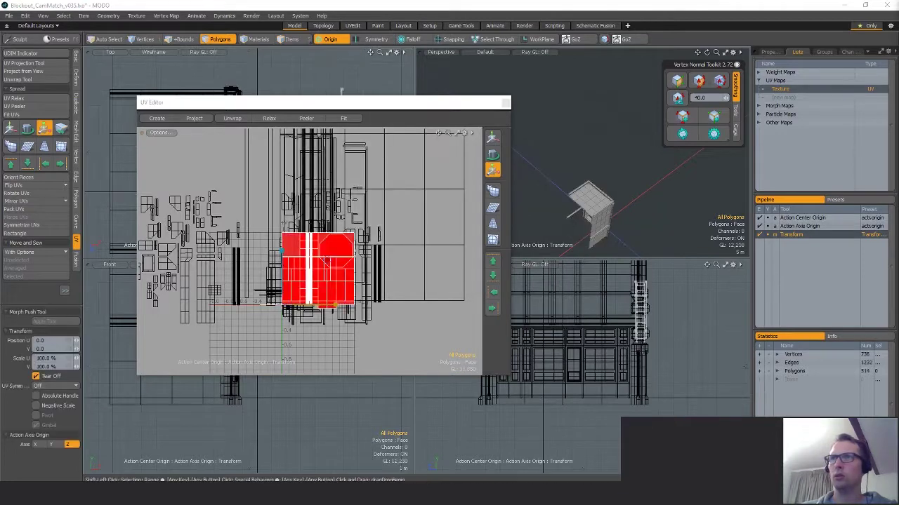
pyautogui.hotkey('ctrl', 'z')
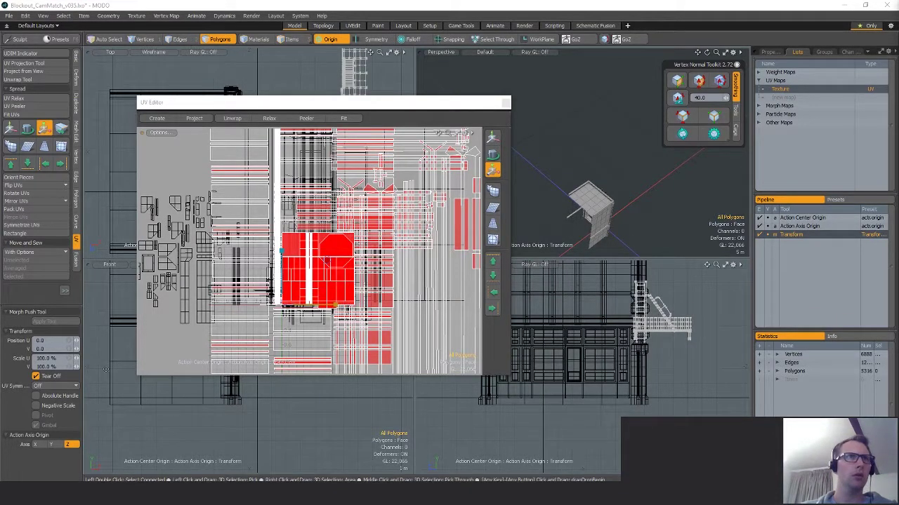
pyautogui.click(68, 358)
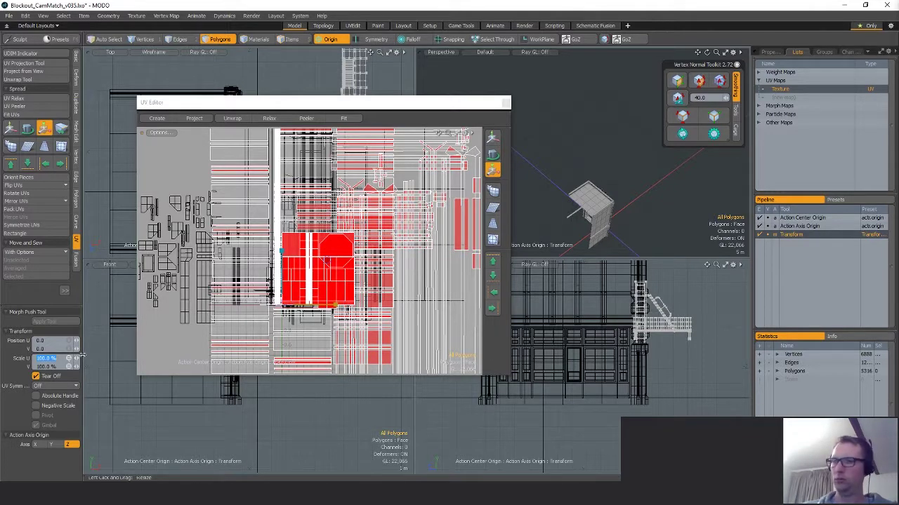
pyautogui.write('25')
pyautogui.press('Return')
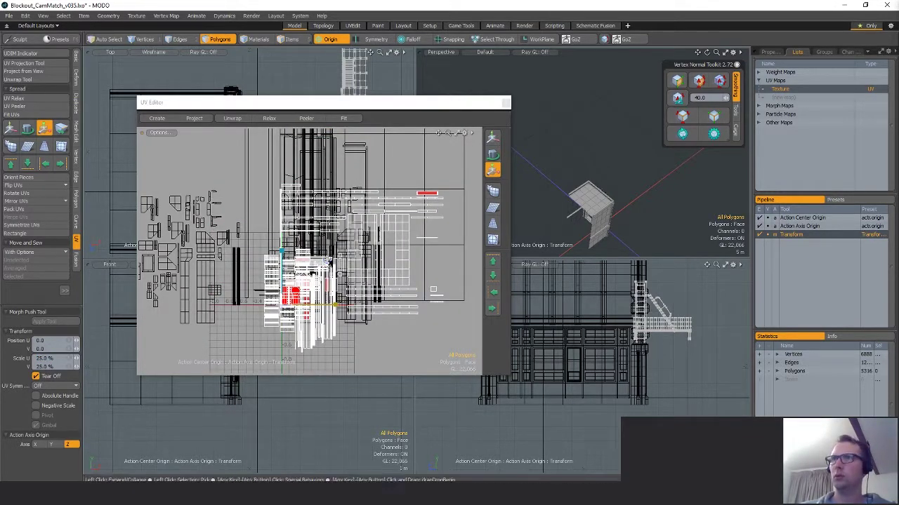
# Select the flat pavement slab meshes and scale their UVs to 25% in U and V.
pyautogui.hotkey('ctrl', 'z')
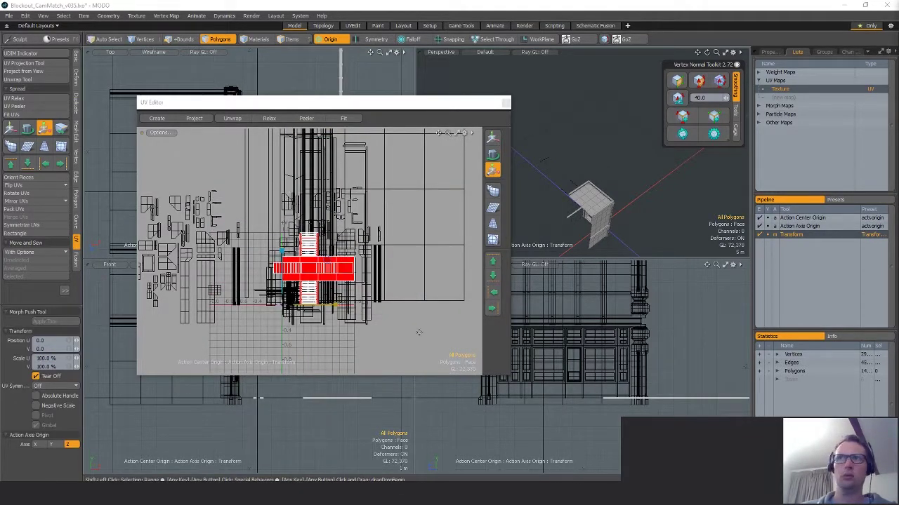
pyautogui.click(72, 359)
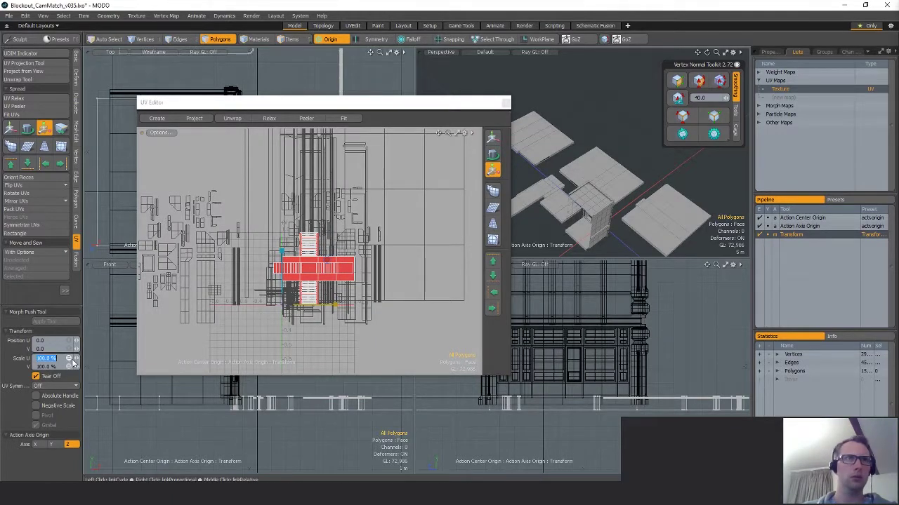
pyautogui.write('25')
pyautogui.press('Return')
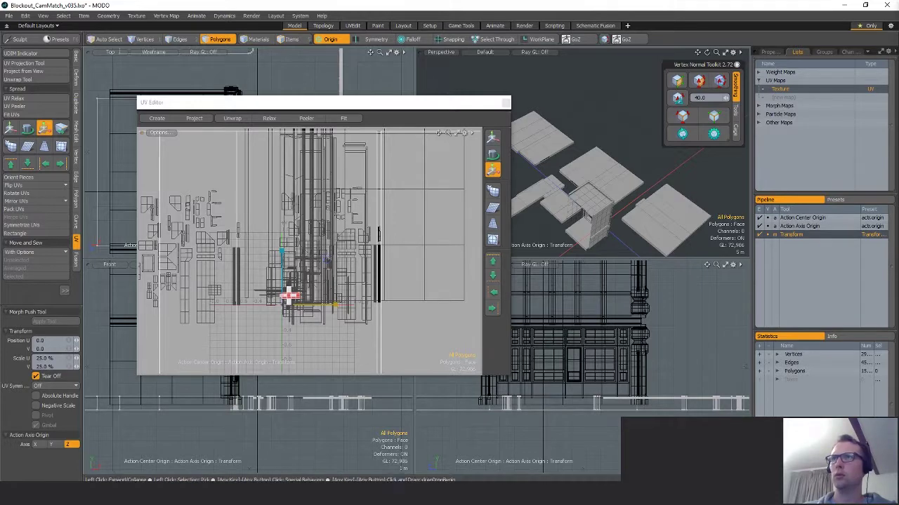
# Select the curved pipe meshes and scale their UVs to 25% in U and V.
pyautogui.hotkey('ctrl', 'z')
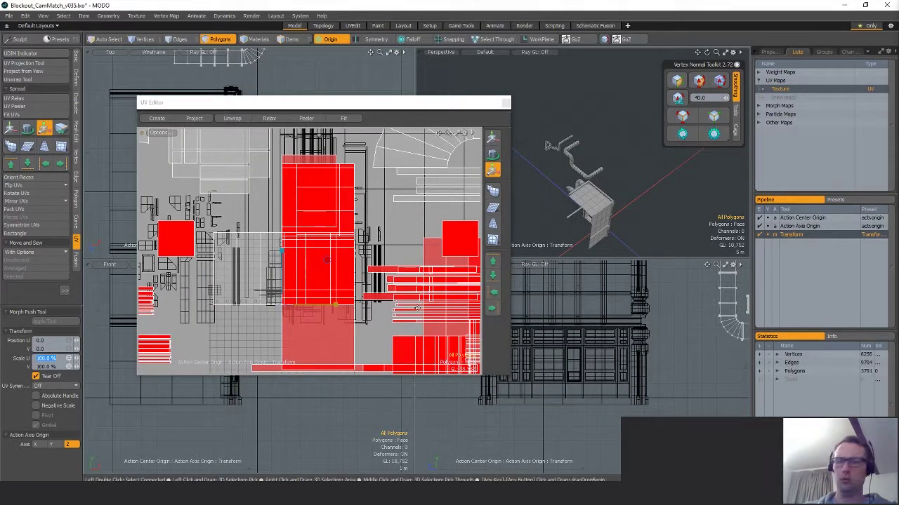
pyautogui.write('25')
pyautogui.press('Return')
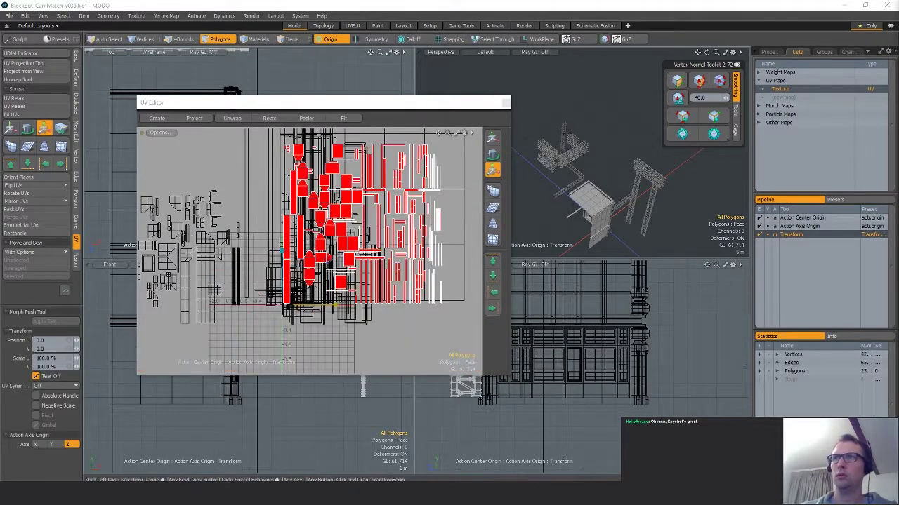
pyautogui.click(72, 361)
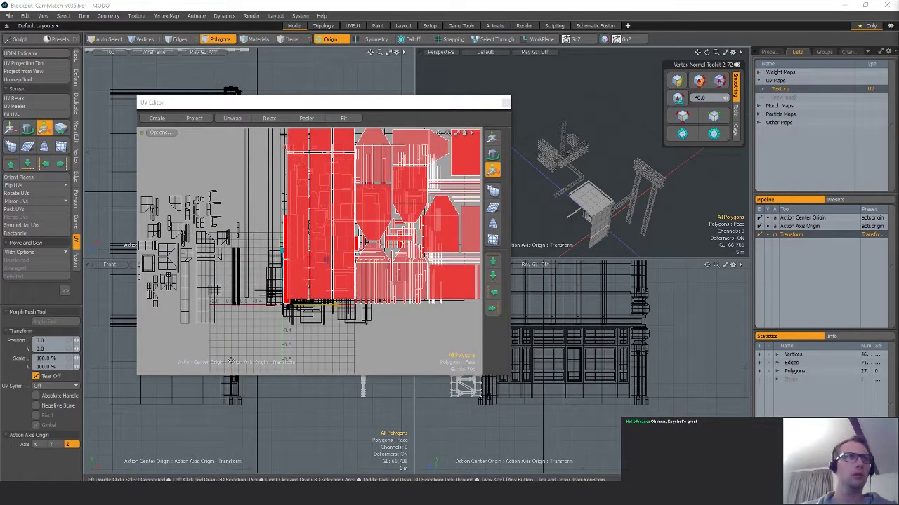
pyautogui.click(71, 359)
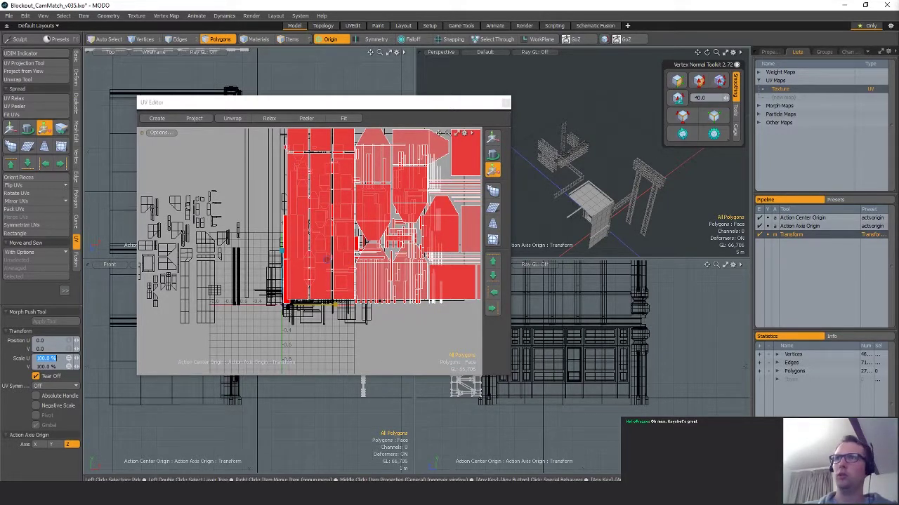
pyautogui.press('Return')
pyautogui.hotkey('ctrl', 'shift', 'z')
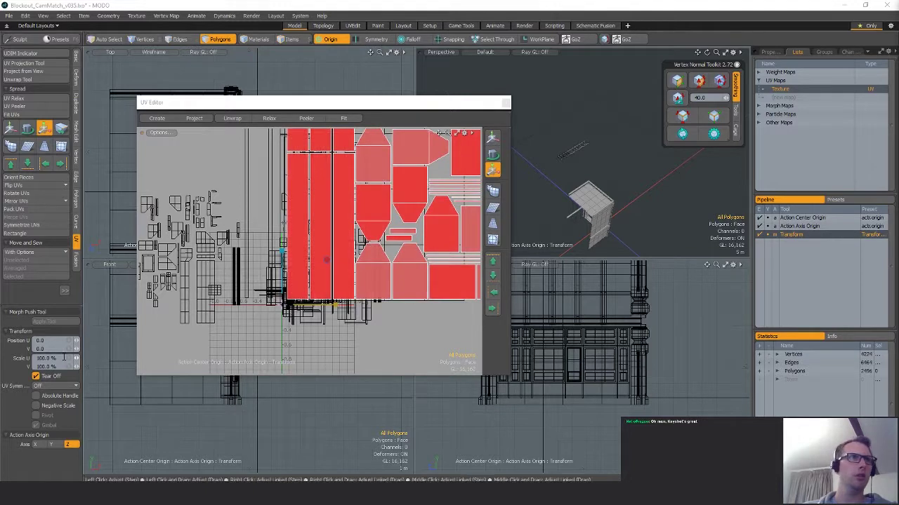
# Scale the UVs of the short straight truss mesh to 25% in U and V.
pyautogui.click(71, 359)
pyautogui.write('2')
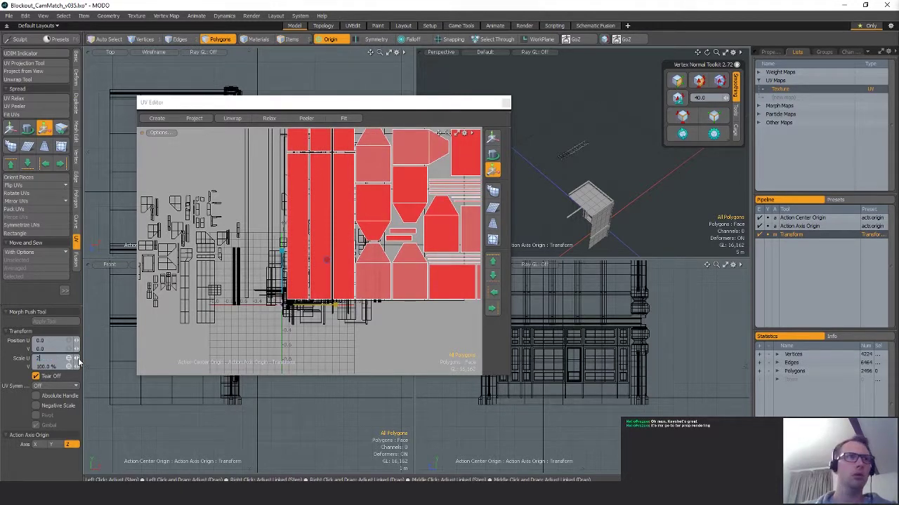
pyautogui.write('5')
pyautogui.press('Return')
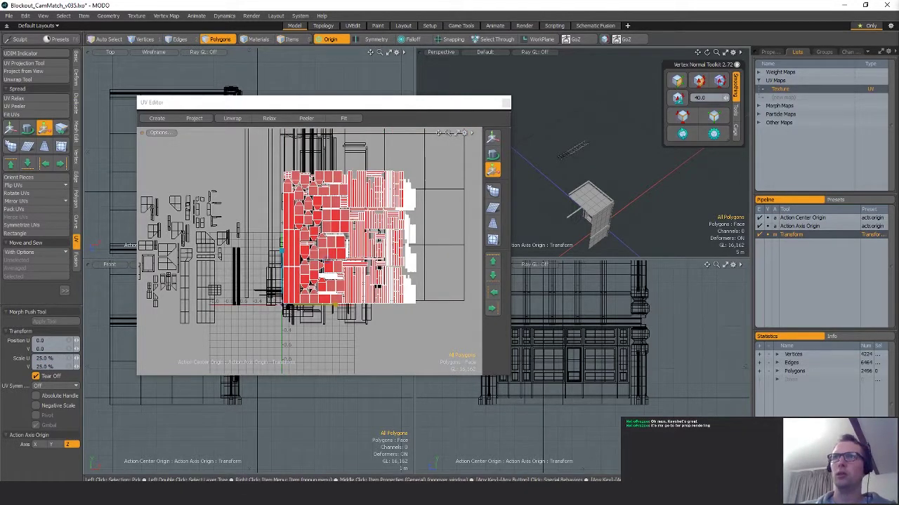
# Select the large truss framework meshes, scale their UVs freehand to about 83.5%, and drop the Transform tool.
pyautogui.hotkey('ctrl', 'z')
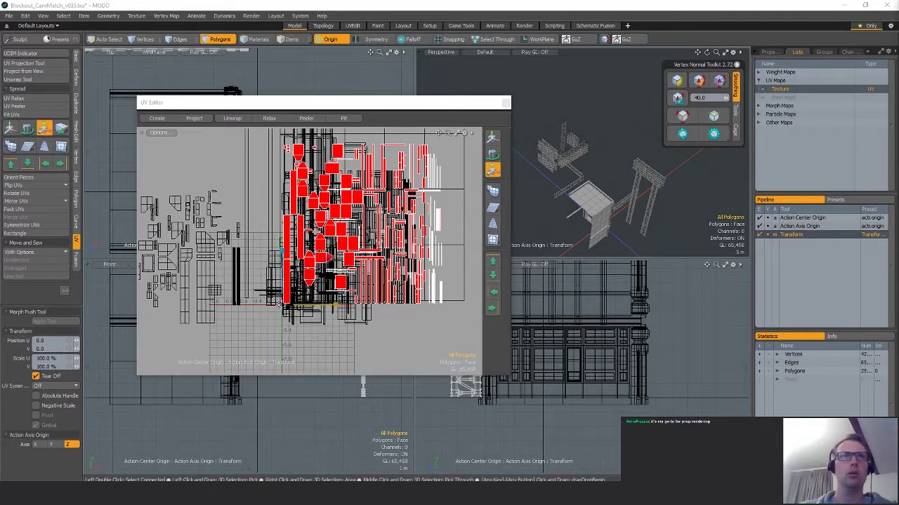
pyautogui.moveTo(327, 260)
pyautogui.mouseDown()
pyautogui.moveTo(306, 262)
pyautogui.moveTo(319, 262)
pyautogui.mouseUp()
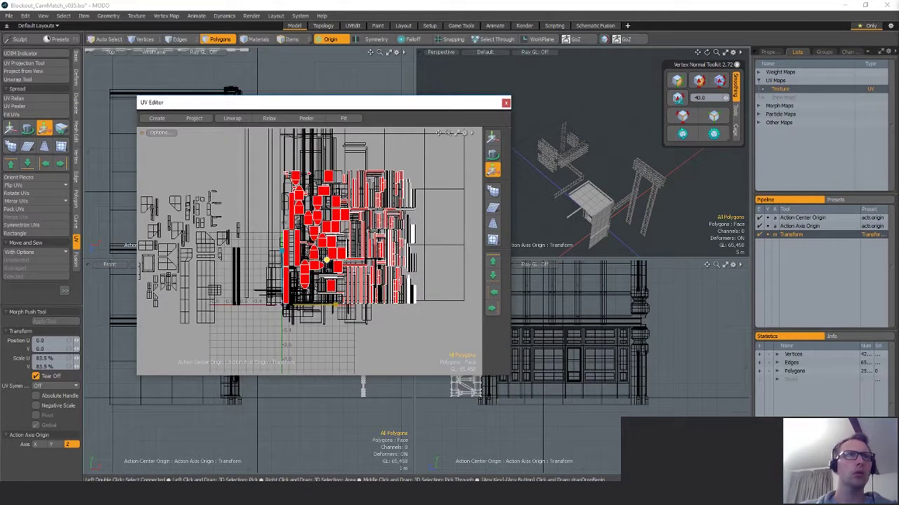
pyautogui.press('space')
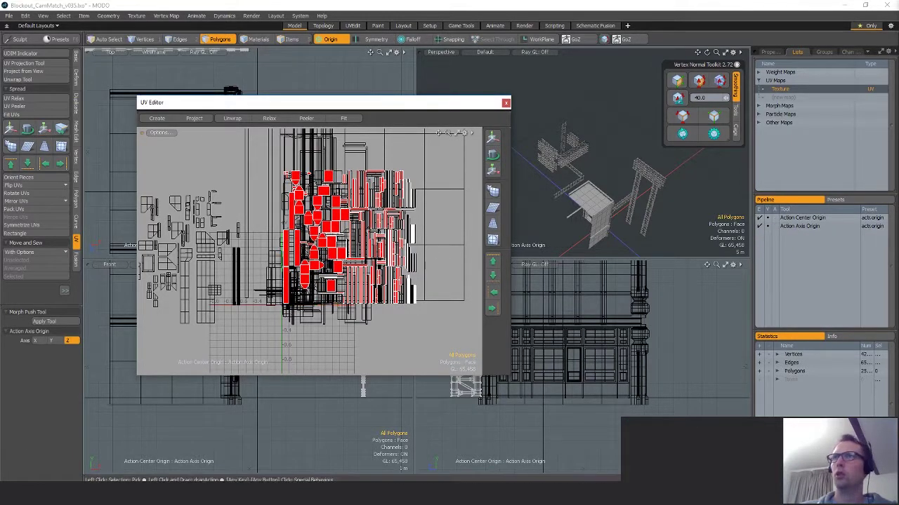
# Select the small rectangular panel mesh beside the building and scale its UVs to 25% with the Transform tool.
pyautogui.press('h')
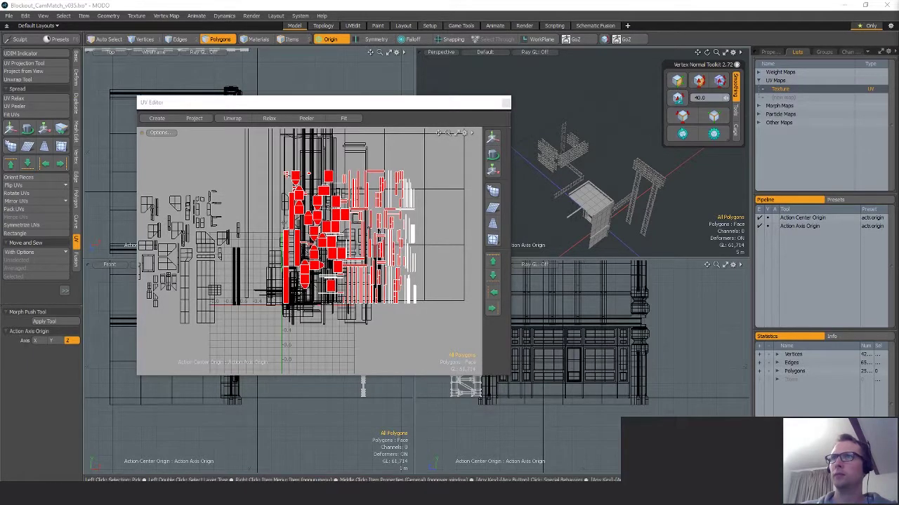
pyautogui.press('h')
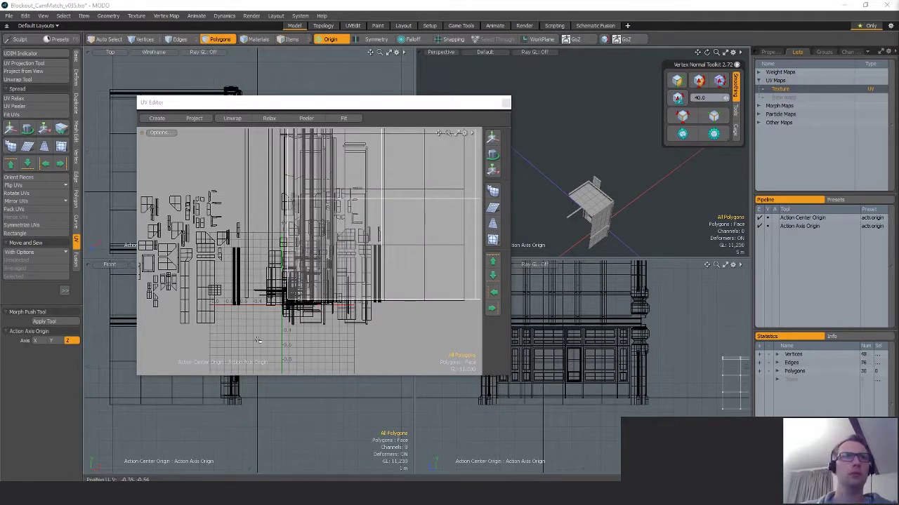
pyautogui.press('y')
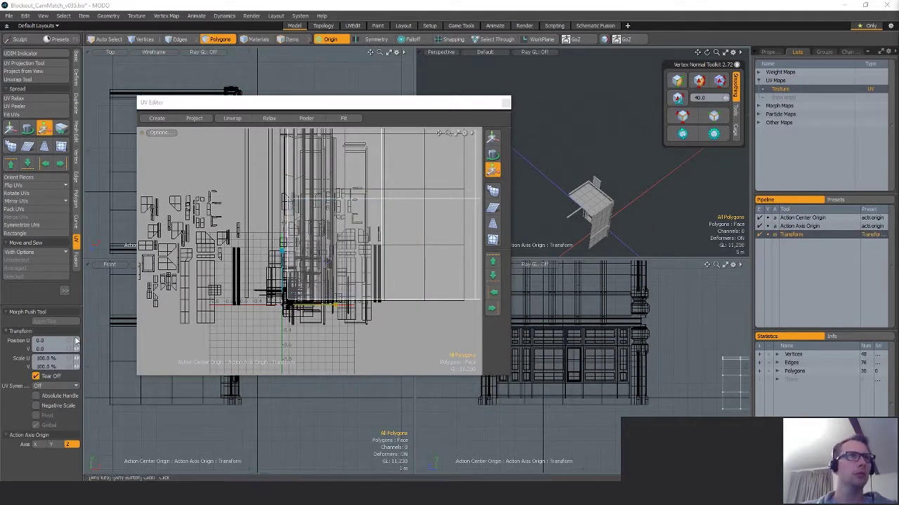
pyautogui.click(71, 358)
pyautogui.write('25')
pyautogui.press('Return')
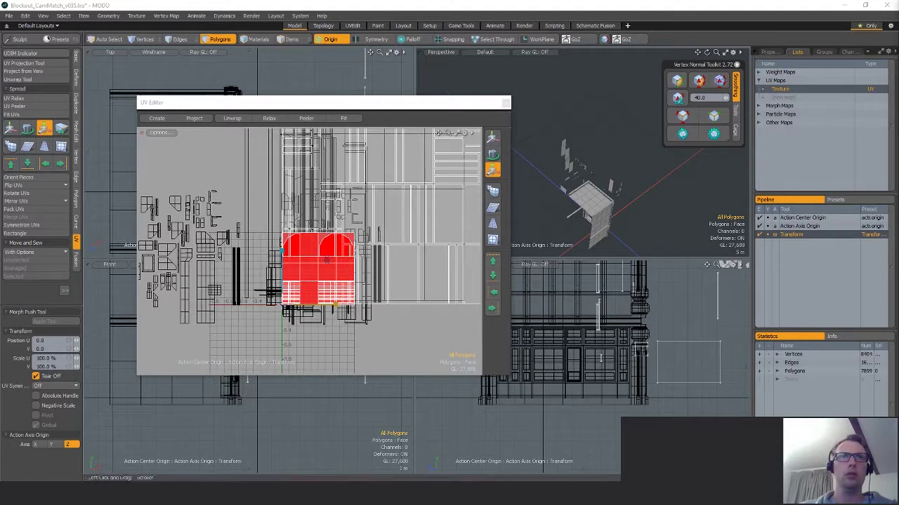
# Select the railed platform meshes, scale their UVs to 25% in U and V, and drop the Transform tool.
pyautogui.click(597, 388)
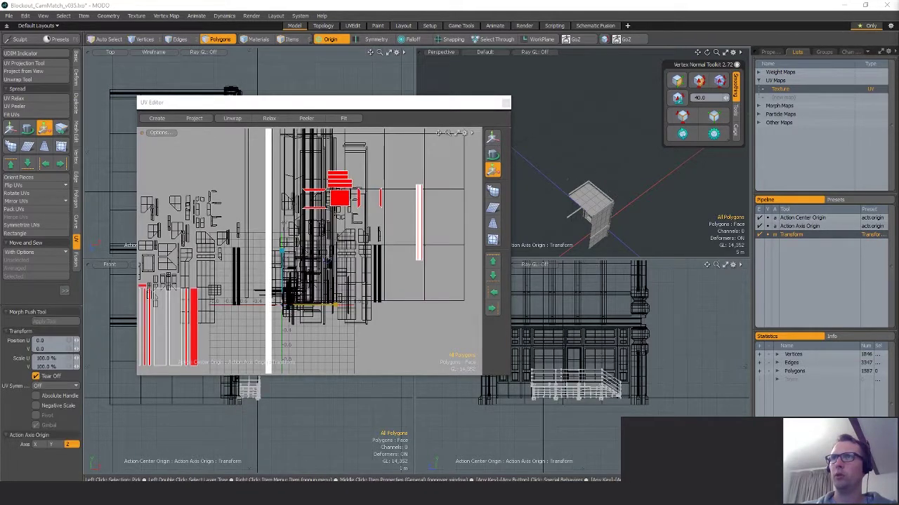
pyautogui.click(51, 359)
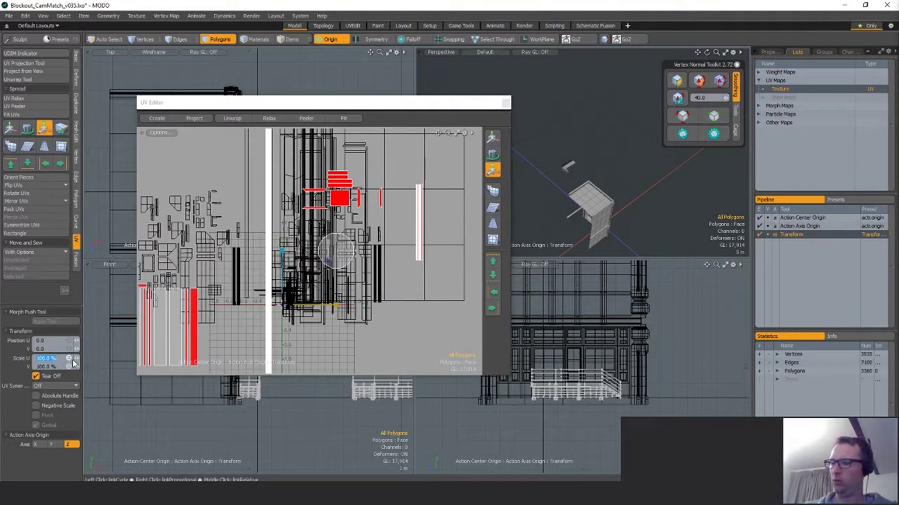
pyautogui.write('25')
pyautogui.press('Return')
pyautogui.press('space')
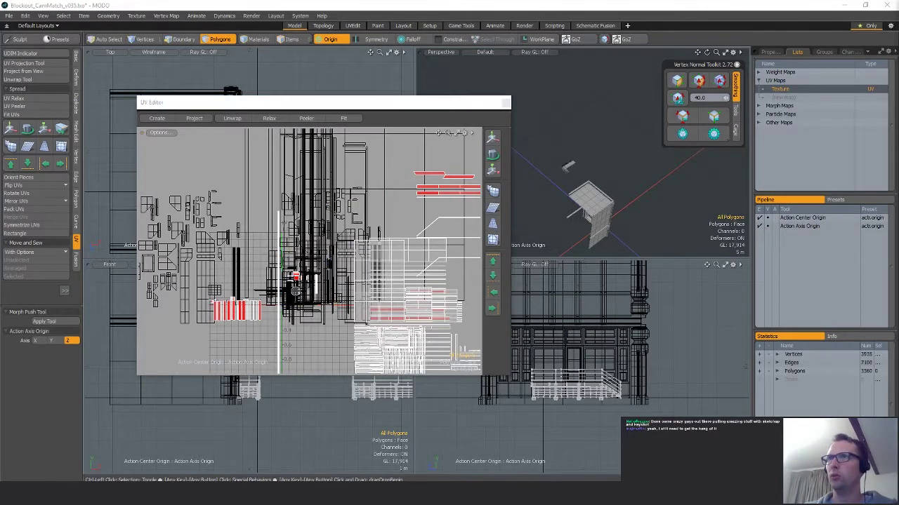
pyautogui.keyDown('shift'); pyautogui.click(295, 290); pyautogui.keyUp('shift')
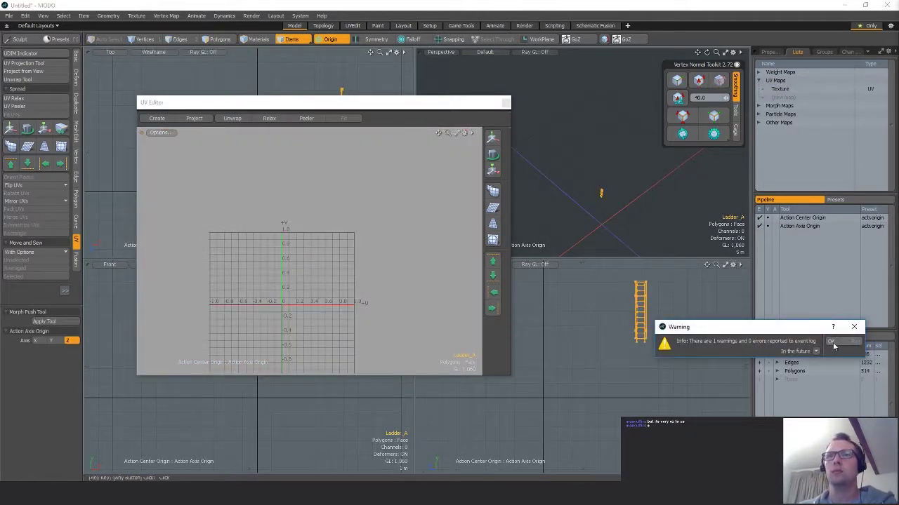
# Dismiss the event-log warning and save the blockout scene incrementally as Blockout_CamMatch_v036.
pyautogui.click(834, 343)
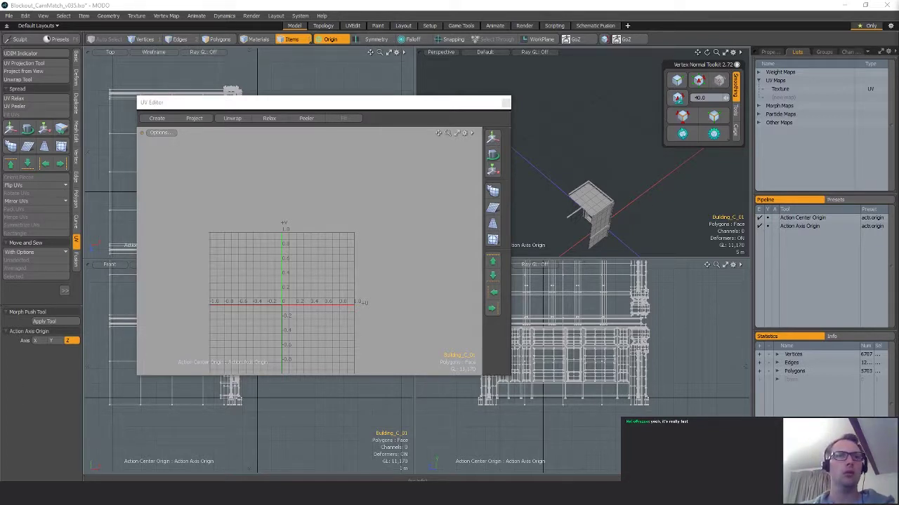
pyautogui.hotkey('ctrl', 'alt', 's')
pyautogui.moveTo(474, 493)
pyautogui.click(551, 460)
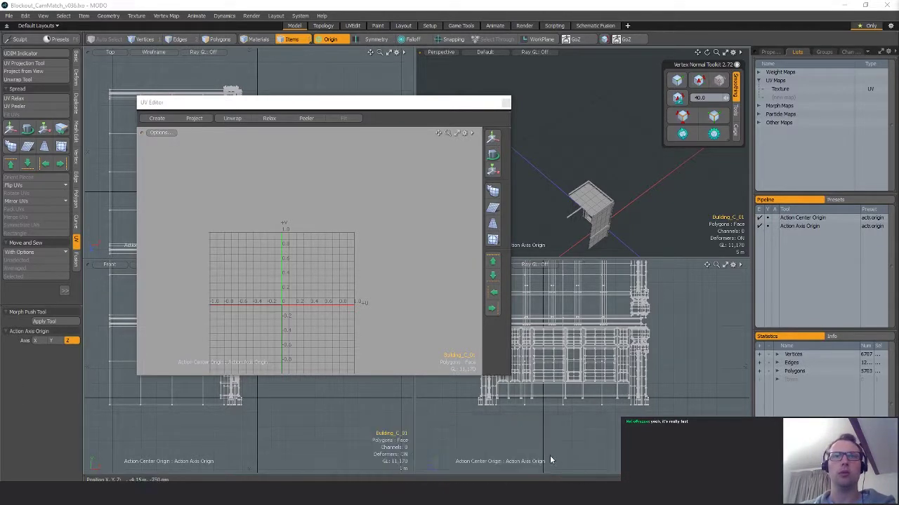
# Switch to Unreal Editor and select the Building_A mesh at its brick wall beside the fire escape.
pyautogui.hotkey('alt', 'Tab')
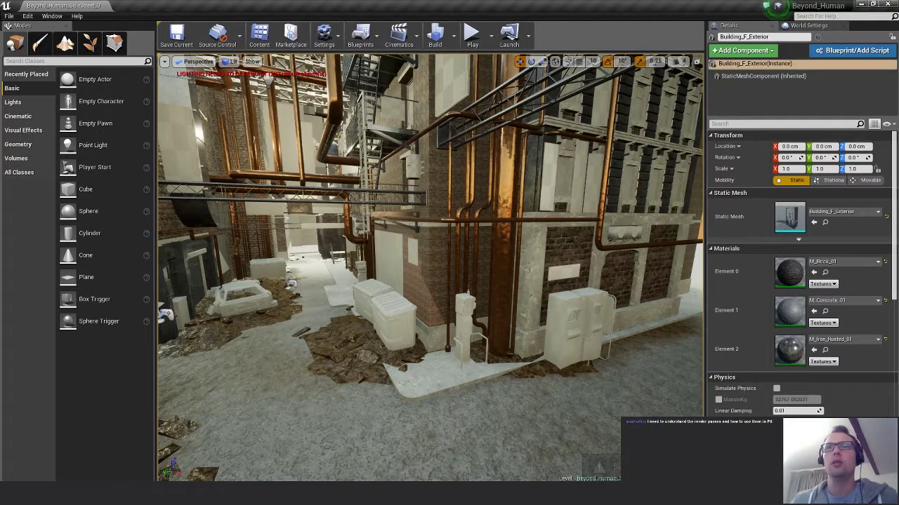
pyautogui.scroll(-10, 442, 264)
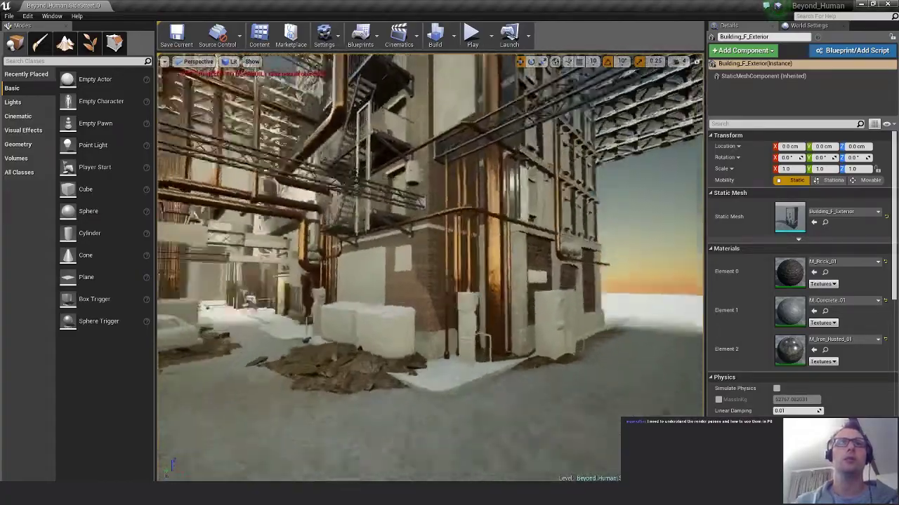
pyautogui.scroll(5, 431, 267)
pyautogui.scroll(-5, 431, 266)
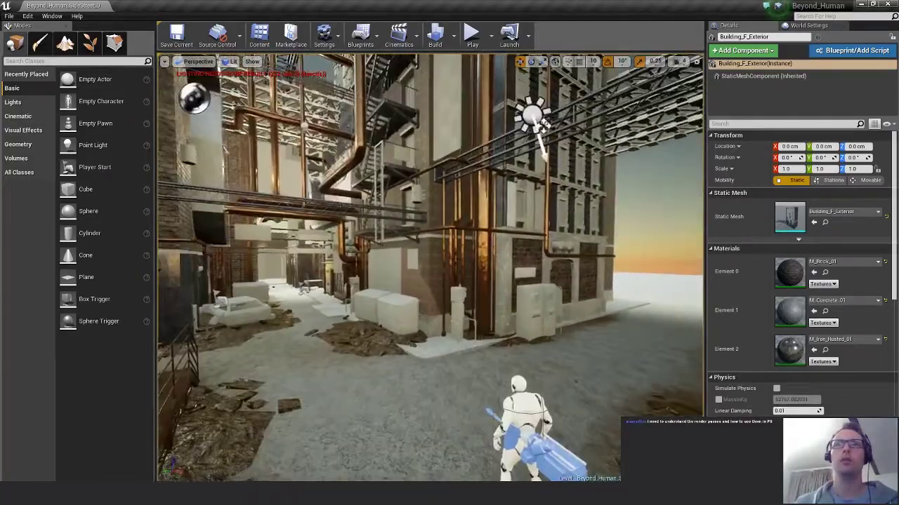
pyautogui.moveTo(431, 267); pyautogui.dragTo(520, 287, button='right')
pyautogui.click(518, 291)
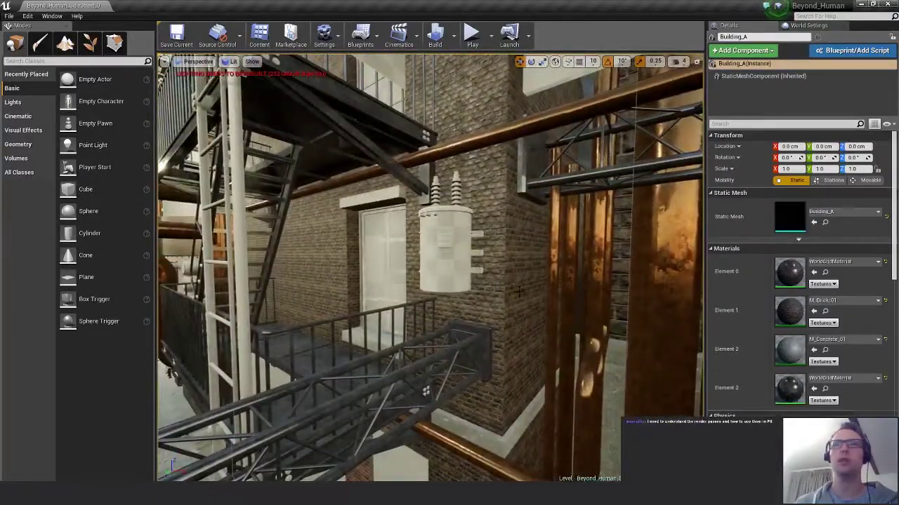
# Open the M_Brick_01 material instance, check its UV tile amounts in the Tiling group, and close it.
pyautogui.doubleClick(789, 313)
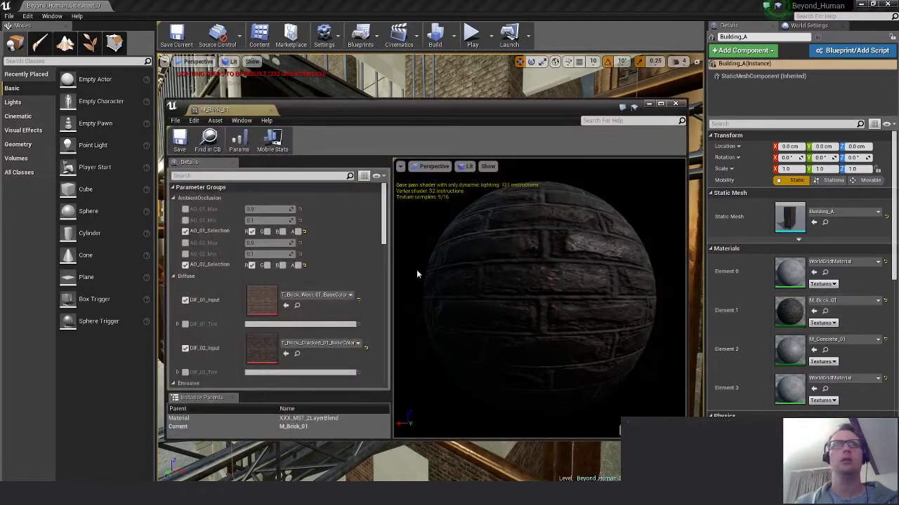
pyautogui.moveTo(391, 219); pyautogui.dragTo(387, 352)
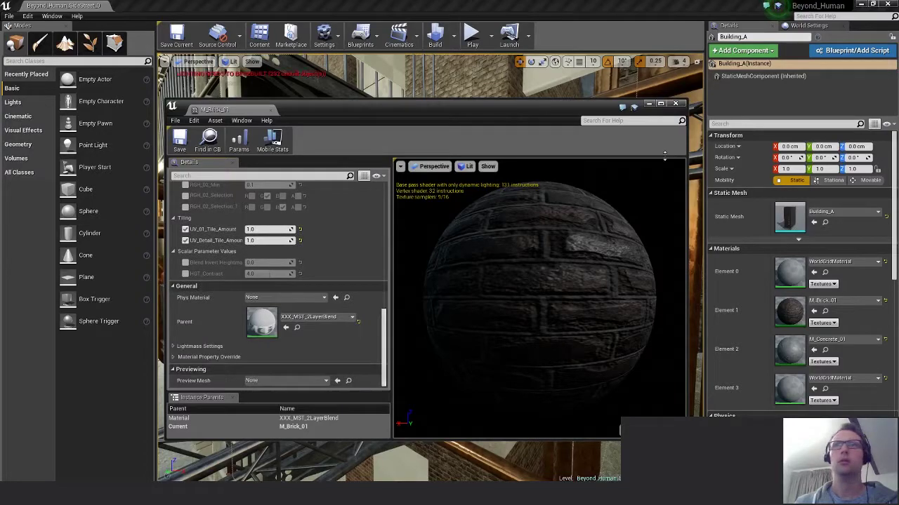
pyautogui.click(674, 106)
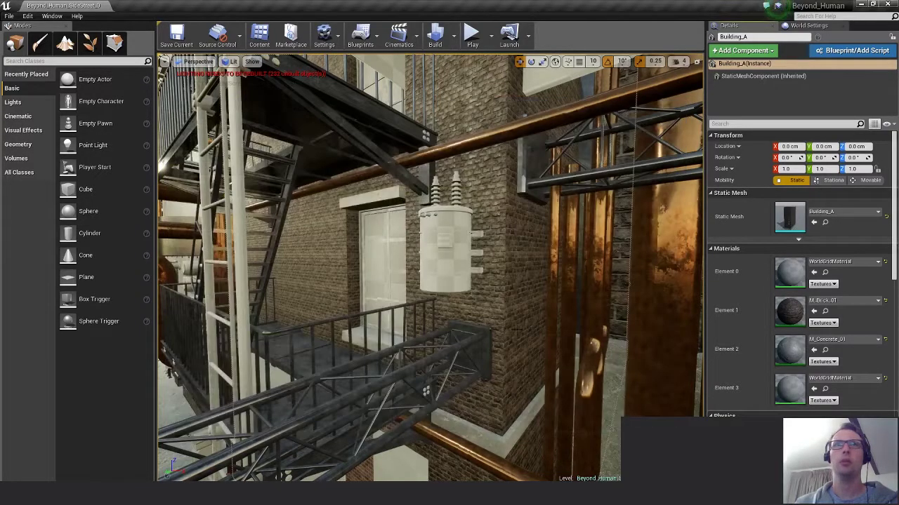
pyautogui.moveTo(510, 301); pyautogui.dragTo(425, 298, button='right')
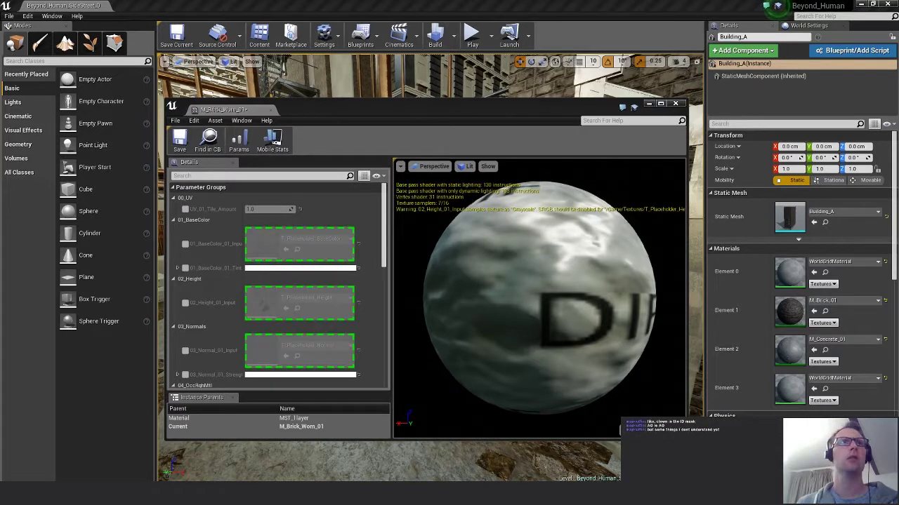
# Enable the base color, height and normal inputs of M_Brick_Worn_01 and assign the matching T_Brick_Worn_01 textures.
pyautogui.moveTo(898, 210); pyautogui.dragTo(277, 245)
pyautogui.click(185, 244)
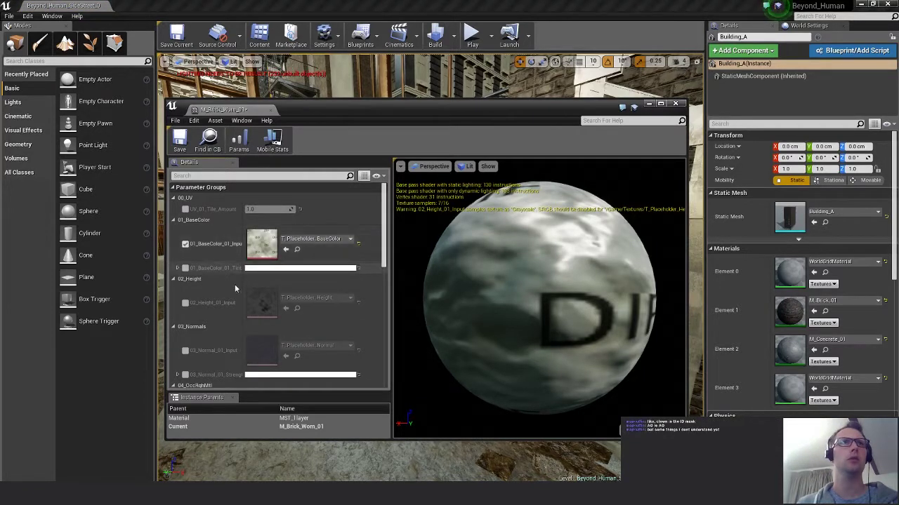
pyautogui.moveTo(898, 211); pyautogui.dragTo(267, 246)
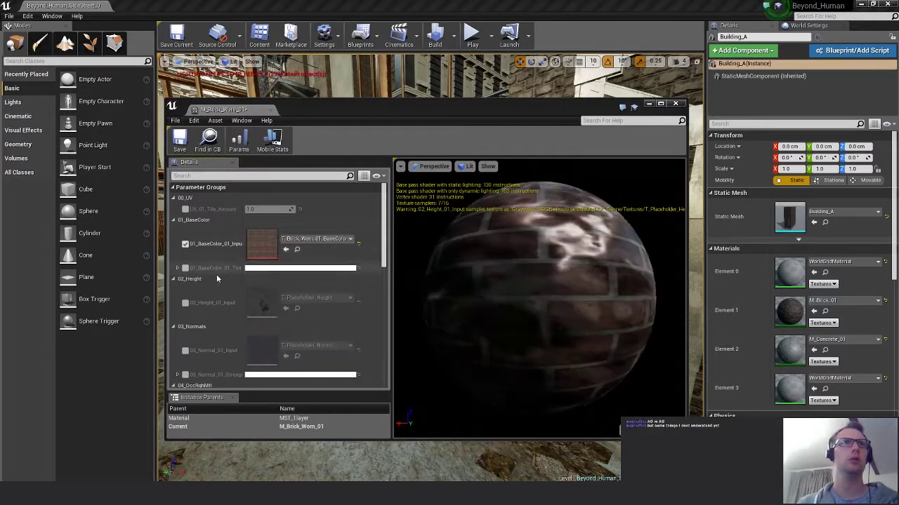
pyautogui.click(186, 303)
pyautogui.click(185, 351)
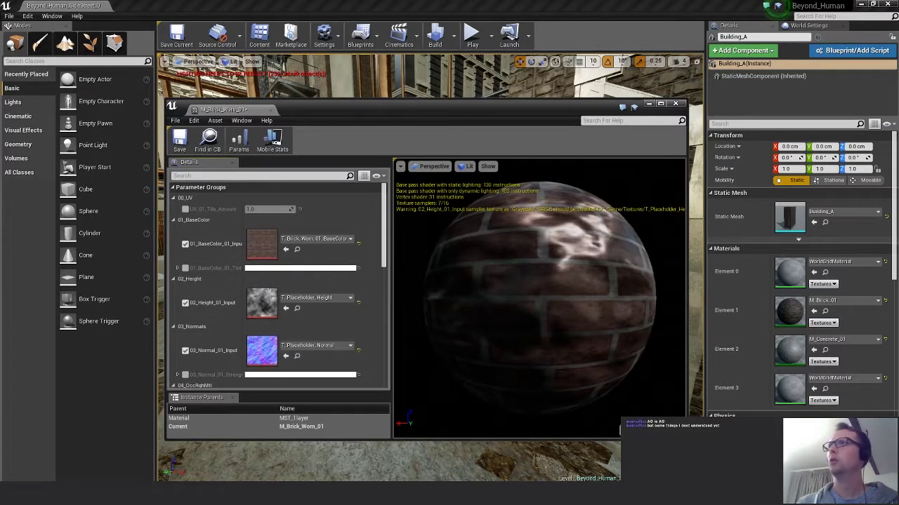
pyautogui.moveTo(898, 309); pyautogui.dragTo(277, 300)
pyautogui.moveTo(431, 339); pyautogui.dragTo(262, 351)
# Enable the 04_OccRghMtl input of M_Brick_Worn_01, assign its worn brick occlusion-roughness-metalness texture, and save the material instance.
pyautogui.scroll(-2, 261, 327)
pyautogui.scroll(-1, 260, 327)
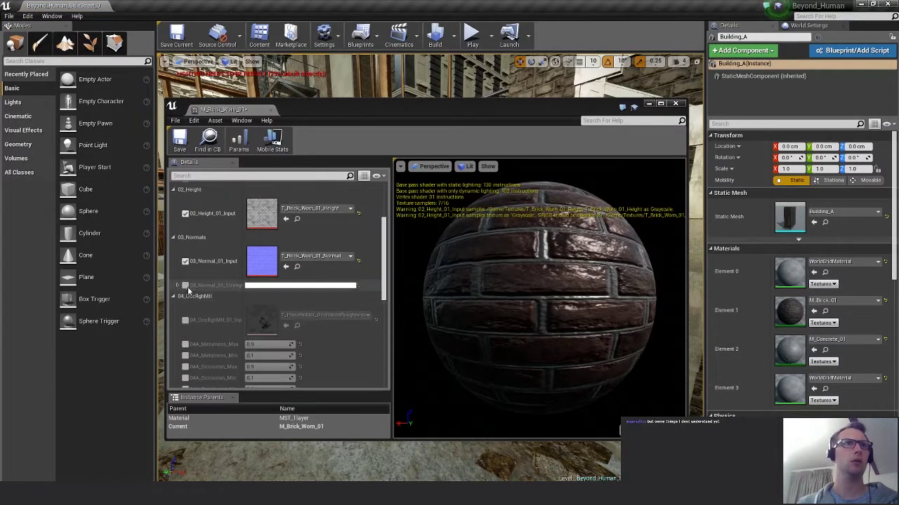
pyautogui.click(185, 320)
pyautogui.moveTo(898, 309); pyautogui.dragTo(261, 319)
pyautogui.scroll(3, 308, 296)
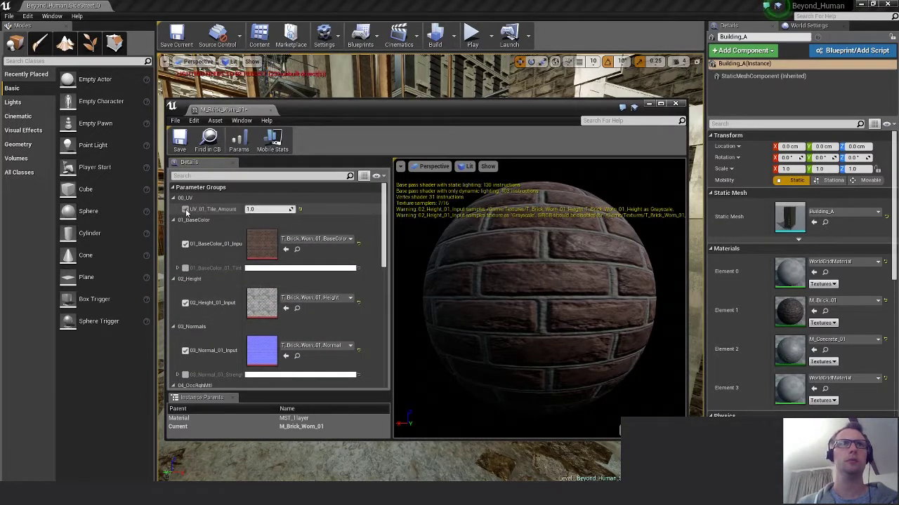
pyautogui.click(180, 139)
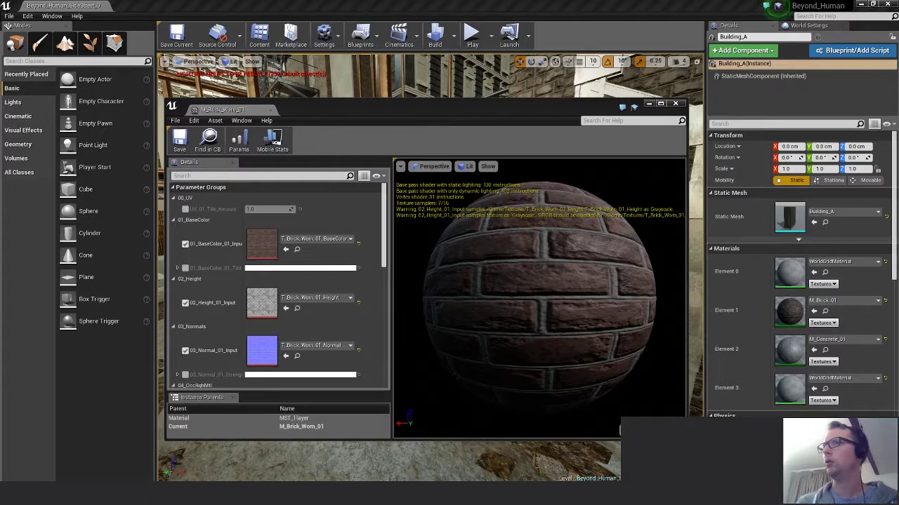
# Enable the base color, height and normal inputs of M_Brick_Painted_01 and assign the matching T_Brick_Painted_01 textures.
pyautogui.click(186, 244)
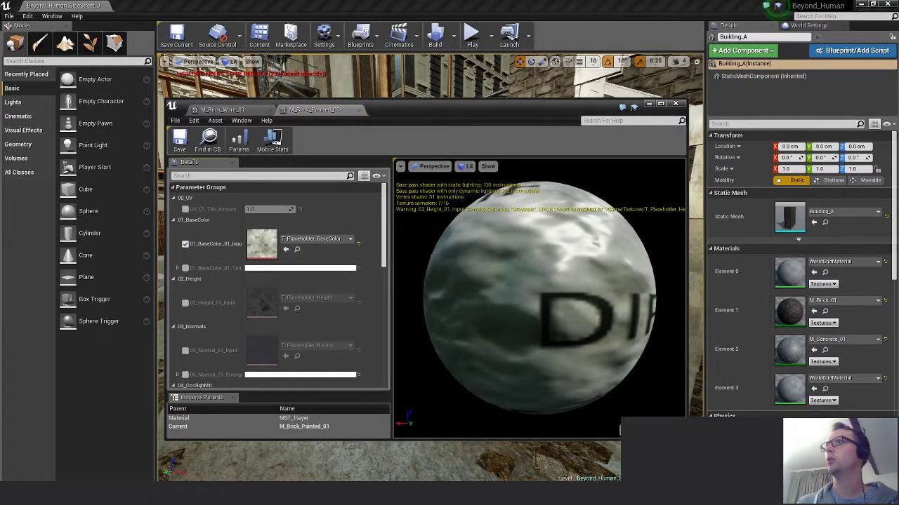
pyautogui.moveTo(898, 277); pyautogui.dragTo(292, 254)
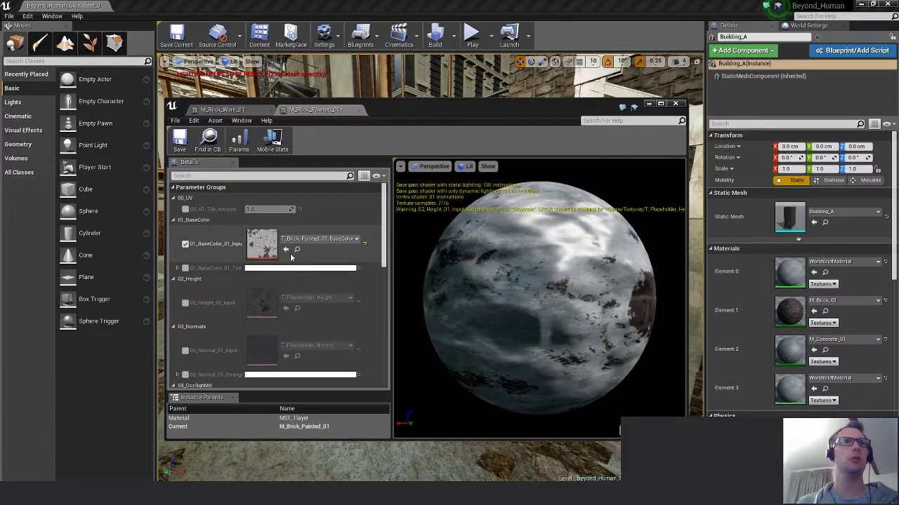
pyautogui.click(185, 302)
pyautogui.click(186, 350)
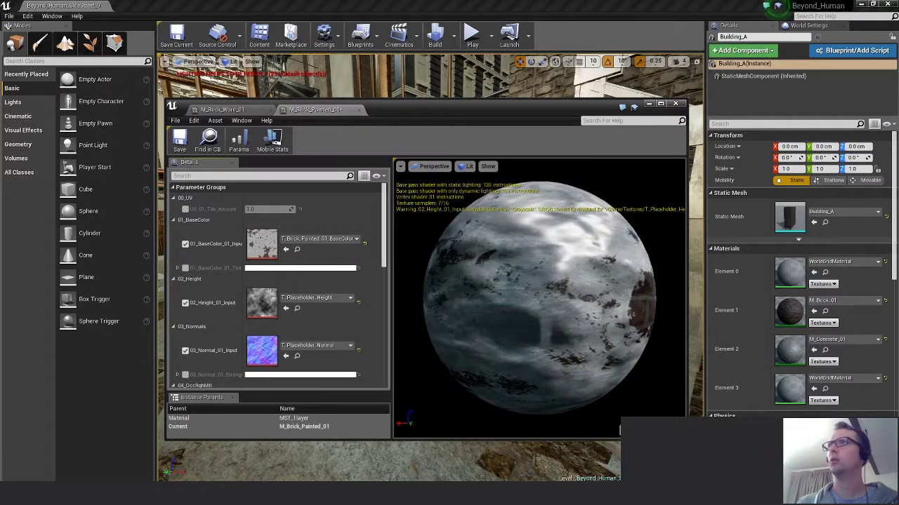
pyautogui.moveTo(898, 227); pyautogui.dragTo(297, 308)
pyautogui.moveTo(898, 292); pyautogui.dragTo(302, 349)
# Assign the T_Brick_Painted_01 occlusion-roughness texture to the enabled 04_OccRghMtl input, save M_Brick_Painted_01, and close both brick material instances.
pyautogui.scroll(-3, 211, 309)
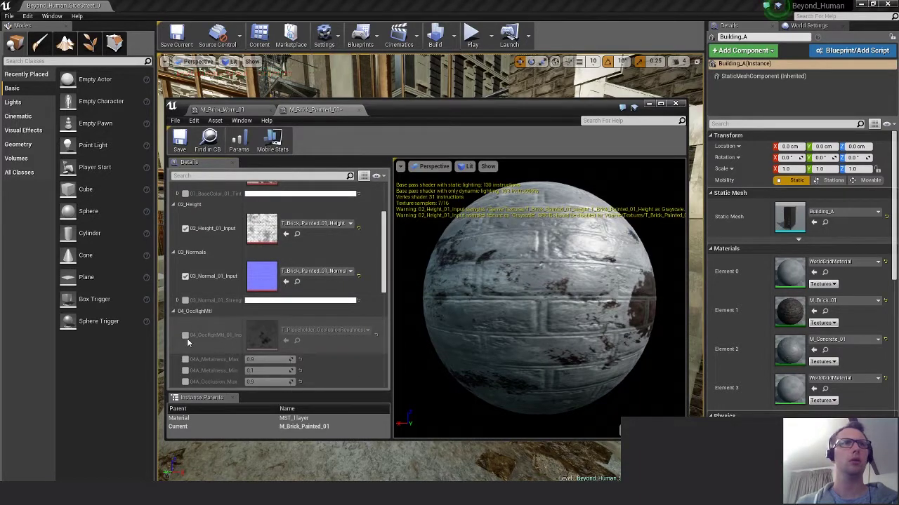
pyautogui.click(186, 335)
pyautogui.moveTo(898, 309)
pyautogui.mouseDown()
pyautogui.moveTo(288, 309)
pyautogui.moveTo(274, 348)
pyautogui.moveTo(270, 340)
pyautogui.mouseUp()
pyautogui.moveTo(561, 302); pyautogui.dragTo(572, 365)
pyautogui.click(179, 140)
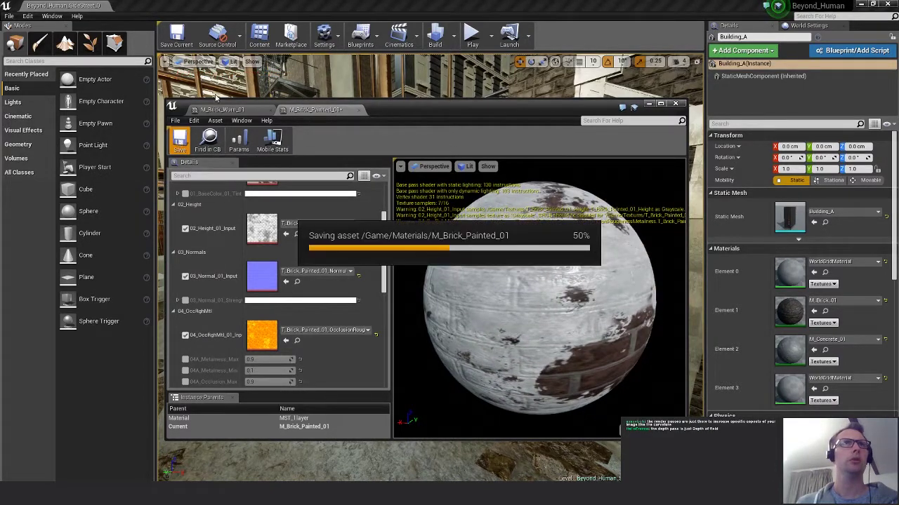
pyautogui.click(359, 110)
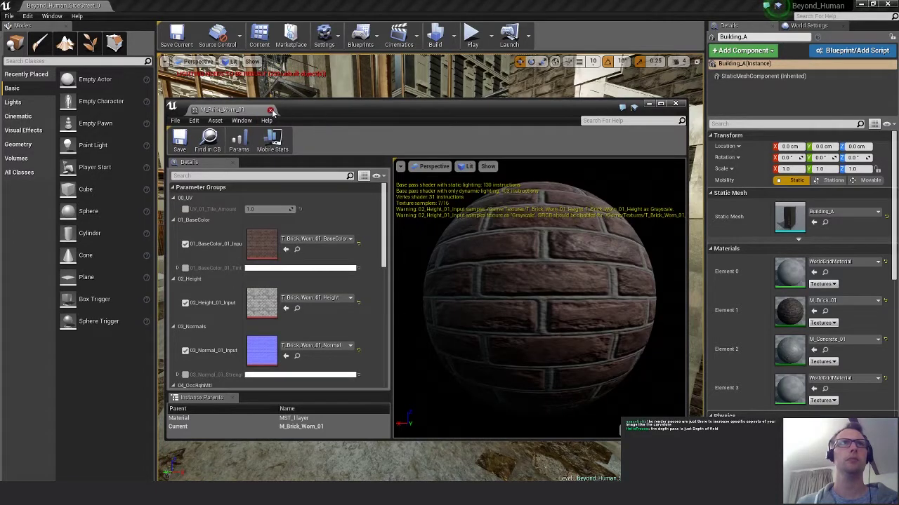
pyautogui.click(272, 110)
# Inspect the brick tiling on the Building_E_Exterior mesh and close the Building_C_Exterior and Alley_Wall_A mesh editors.
pyautogui.click(540, 267)
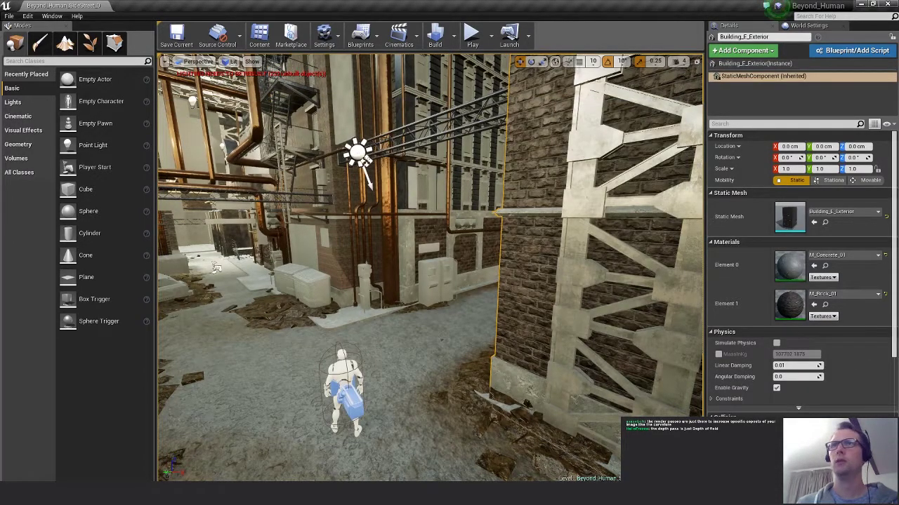
pyautogui.press('f')
pyautogui.moveTo(415, 253); pyautogui.dragTo(351, 288, button='middle')
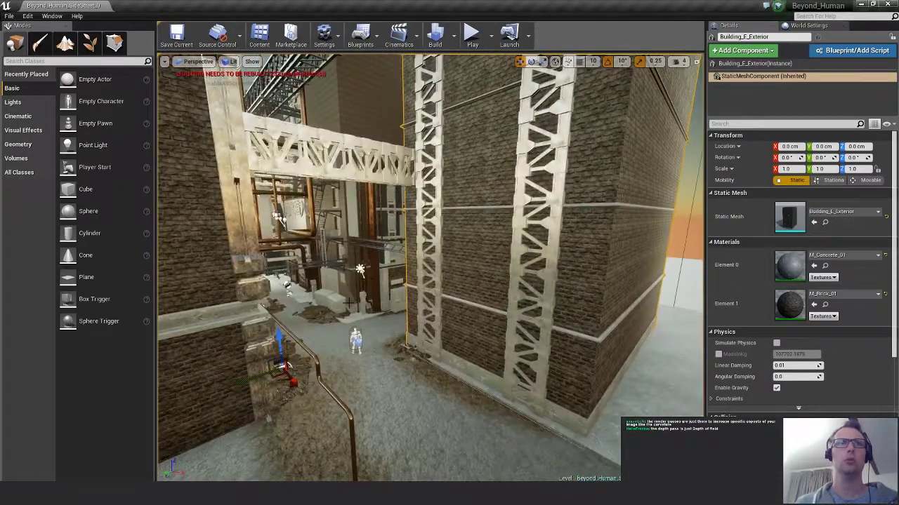
pyautogui.scroll(5, 350, 303)
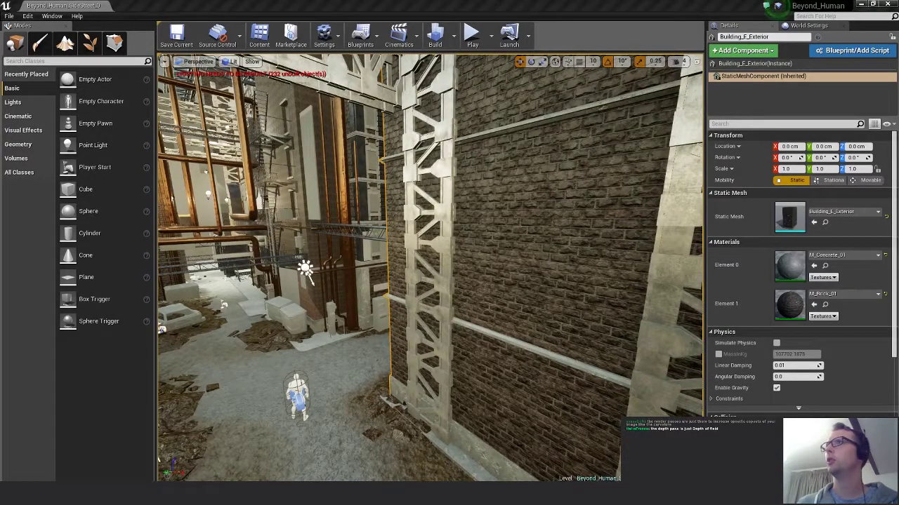
pyautogui.doubleClick(789, 216)
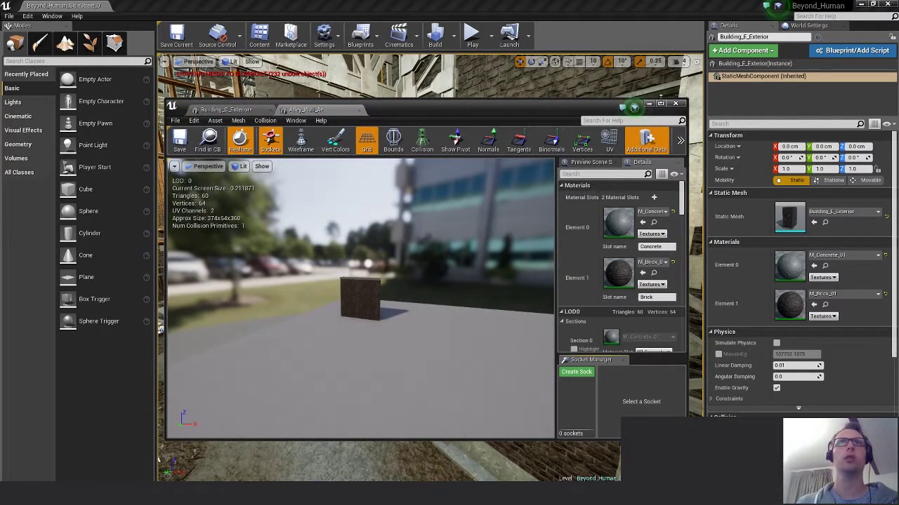
pyautogui.click(675, 104)
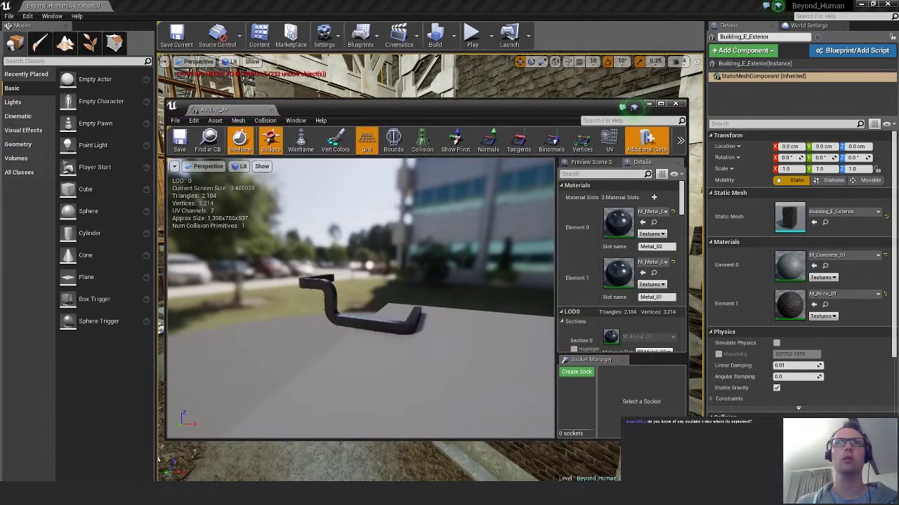
# Examine the metal surface of the Airduct_A mesh up close in its mesh preview.
pyautogui.moveTo(389, 330); pyautogui.dragTo(384, 329, button='right')
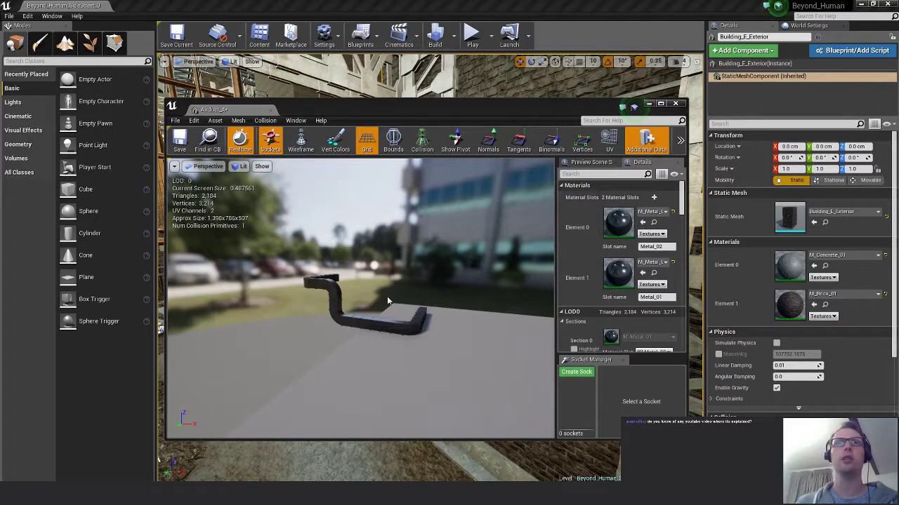
pyautogui.moveTo(441, 295); pyautogui.dragTo(530, 306, button='right')
pyautogui.press('w')
pyautogui.press('w')
pyautogui.press('s')
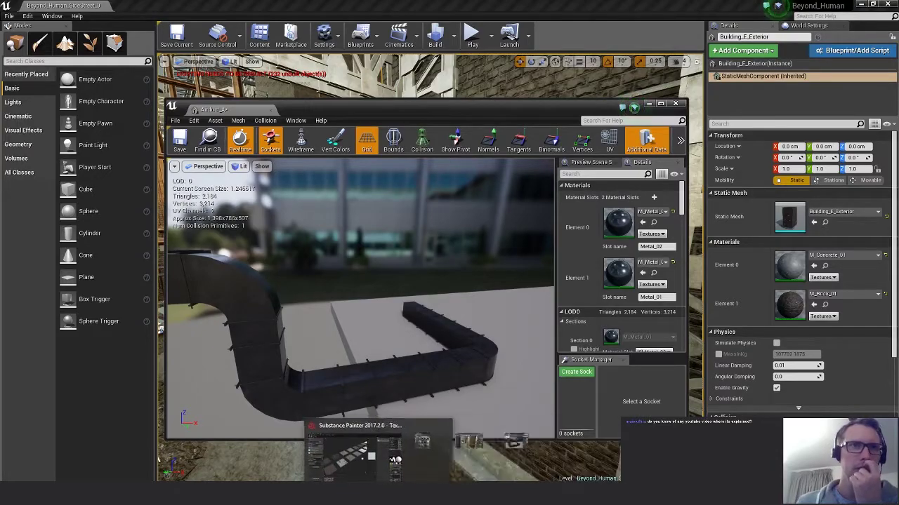
# Switch to Substance Painter, look over the material swatch planes for a suitable metal, and return to Unreal Editor.
pyautogui.click(355, 493)
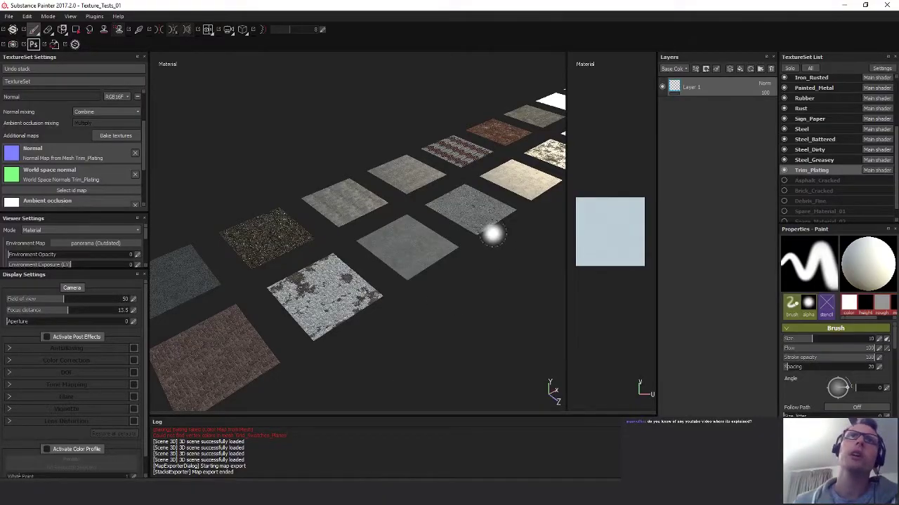
pyautogui.rightClick(461, 306)
pyautogui.click(475, 268)
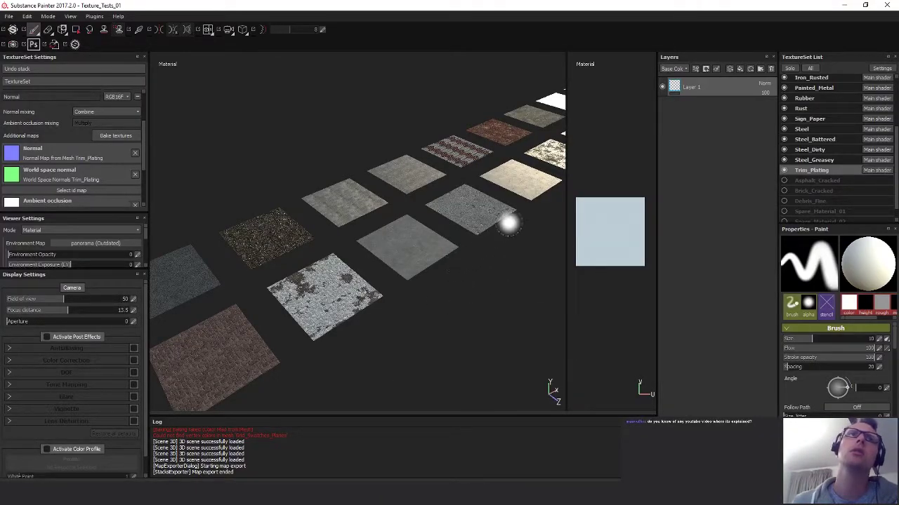
pyautogui.keyDown('alt'); pyautogui.moveTo(505, 224); pyautogui.dragTo(454, 345); pyautogui.keyUp('alt')
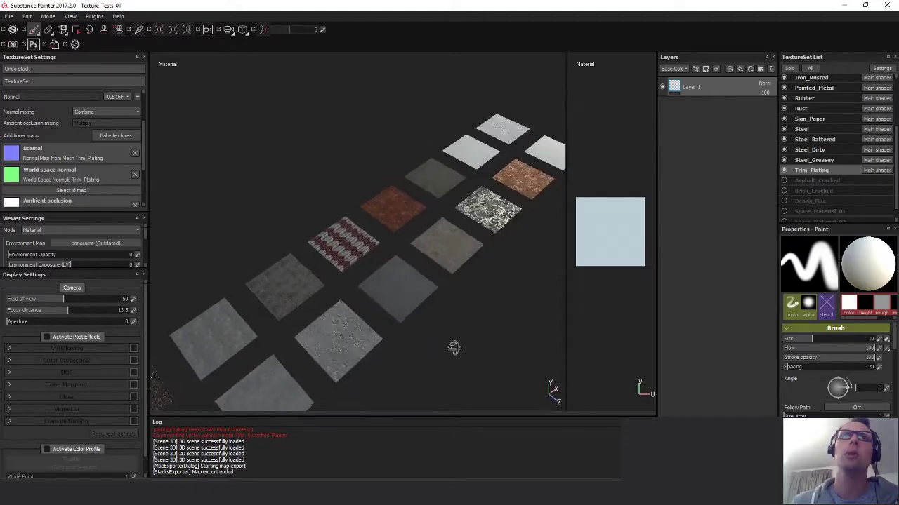
pyautogui.hotkey('alt', 'Tab')
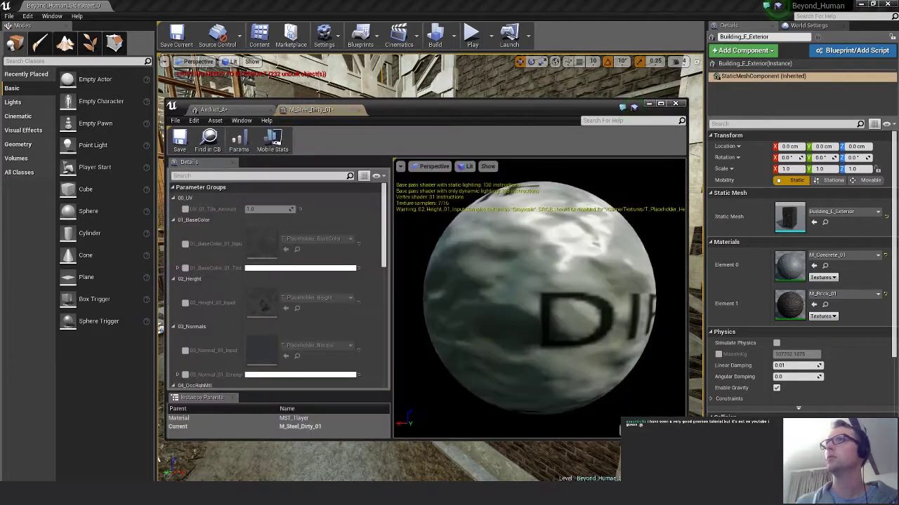
# Enable the base color, height and normal inputs of M_Steel_Dirty_01 and assign the matching T_Steel_Dirty_01 textures.
pyautogui.click(185, 243)
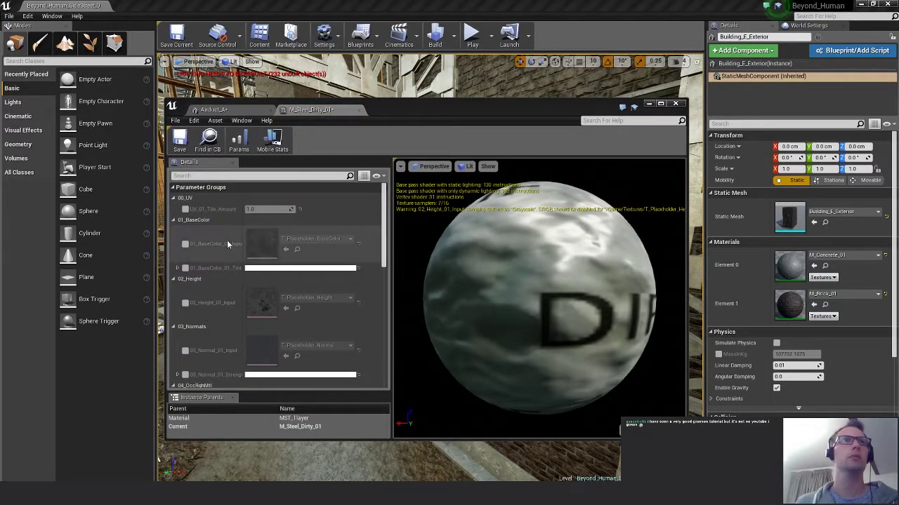
pyautogui.click(186, 303)
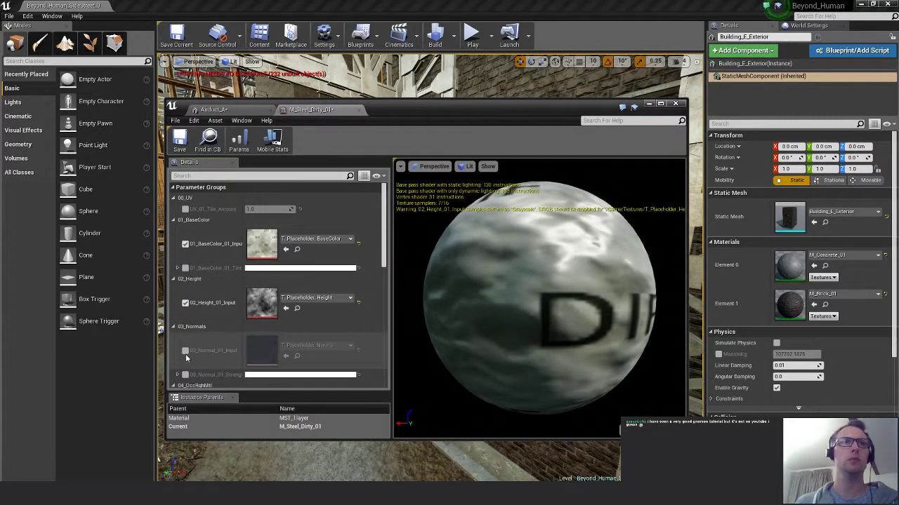
pyautogui.click(185, 350)
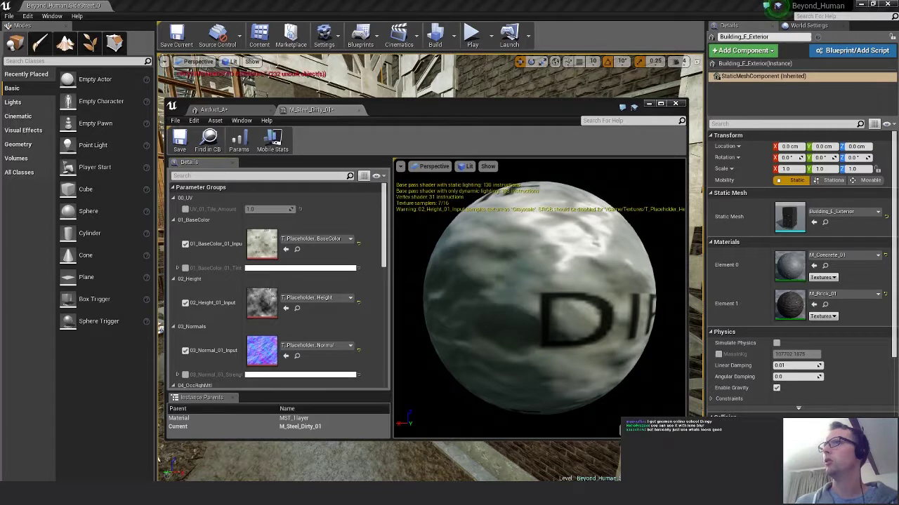
pyautogui.moveTo(898, 253); pyautogui.dragTo(302, 241)
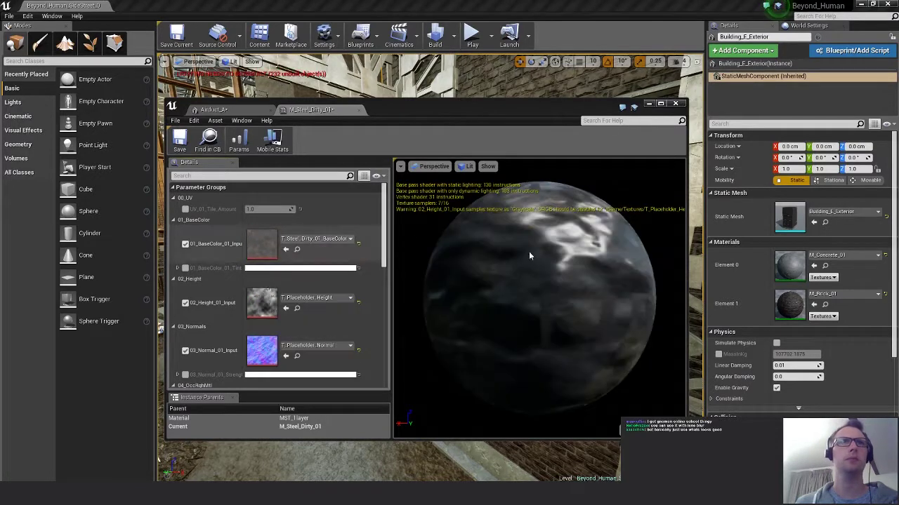
pyautogui.moveTo(898, 301); pyautogui.dragTo(263, 309)
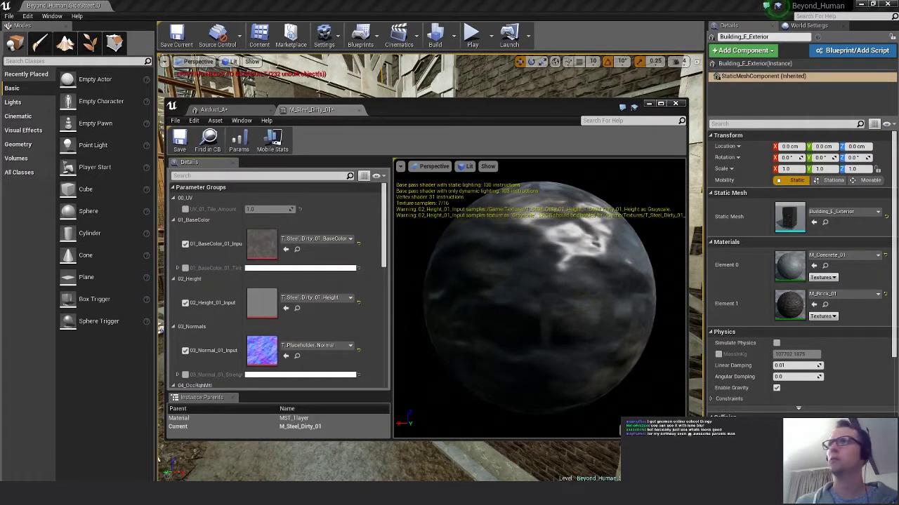
pyautogui.moveTo(316, 211); pyautogui.dragTo(262, 351)
# Assign the T_Steel_Dirty_01 occlusion-roughness-metalness texture to the enabled 04_OccRghMtl input, then save and close M_Steel_Dirty_01.
pyautogui.scroll(-3, 211, 316)
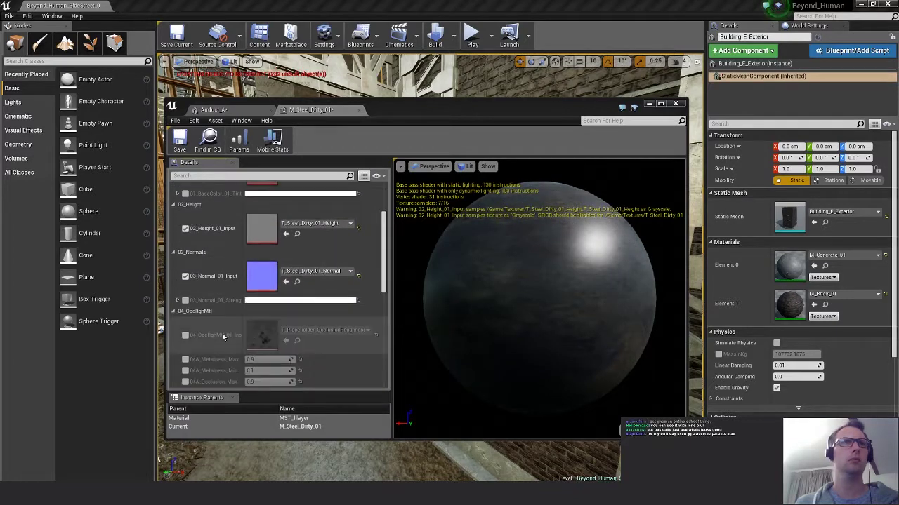
pyautogui.click(185, 336)
pyautogui.moveTo(898, 421); pyautogui.dragTo(249, 340)
pyautogui.moveTo(571, 309); pyautogui.dragTo(498, 337)
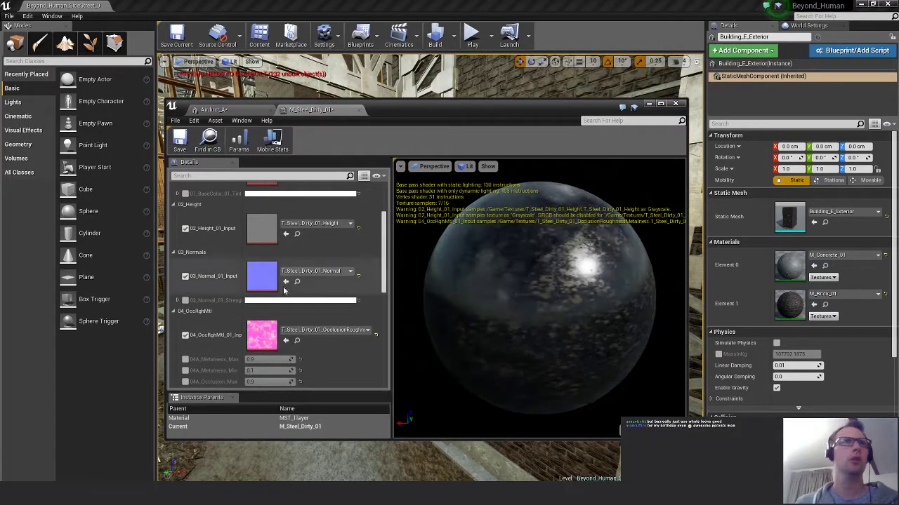
pyautogui.scroll(5, 346, 273)
pyautogui.click(179, 138)
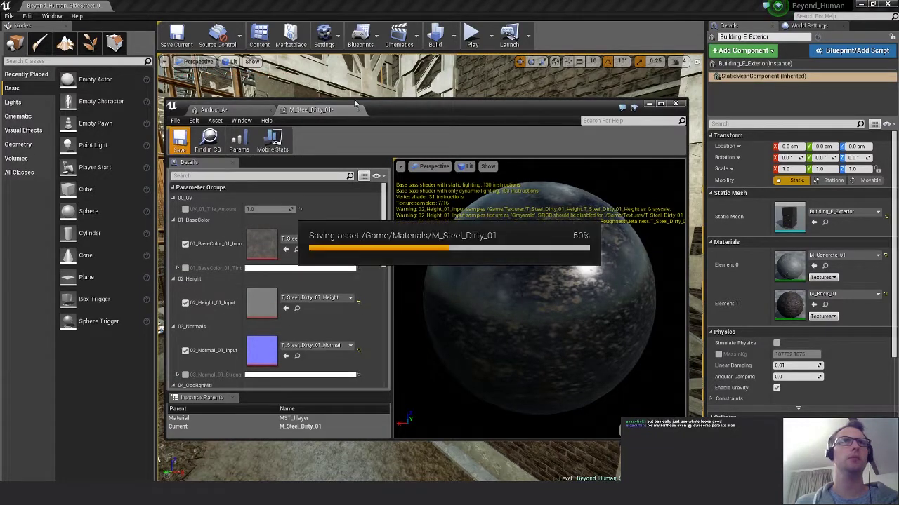
pyautogui.click(359, 111)
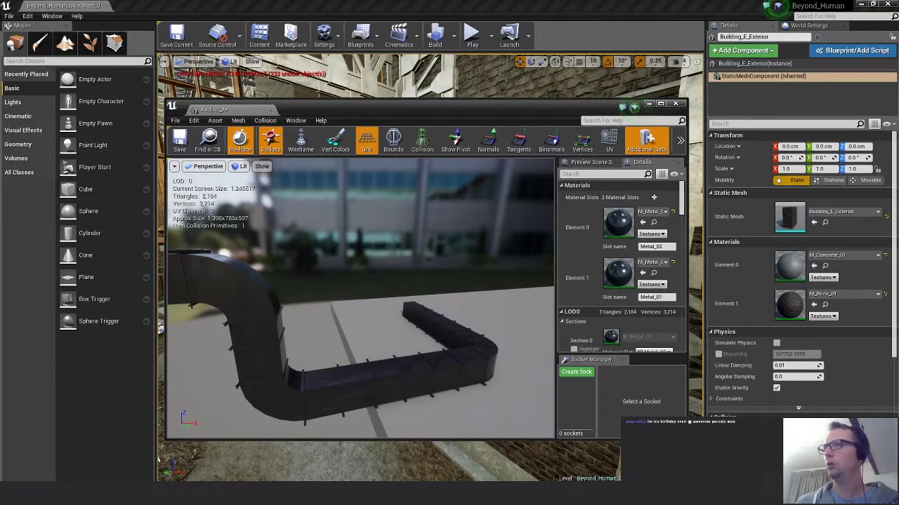
# Assign M_Steel_Dirty_01 to the Metal_02 and Metal_01 slots of Airduct_A and check the duct in the preview.
pyautogui.moveTo(898, 337); pyautogui.dragTo(619, 223)
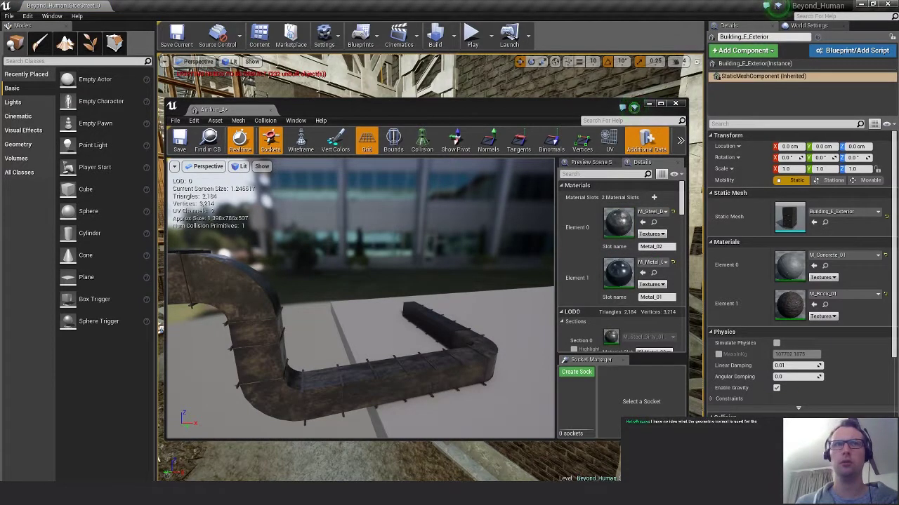
pyautogui.moveTo(897, 330); pyautogui.dragTo(618, 275)
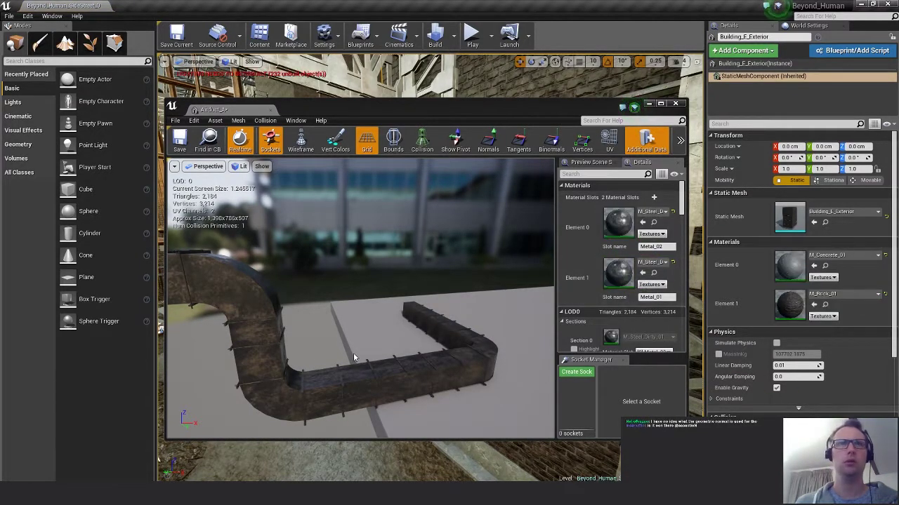
pyautogui.moveTo(357, 361); pyautogui.dragTo(281, 359)
pyautogui.moveTo(281, 359); pyautogui.dragTo(422, 365, button='right')
pyautogui.moveTo(211, 281); pyautogui.dragTo(425, 225)
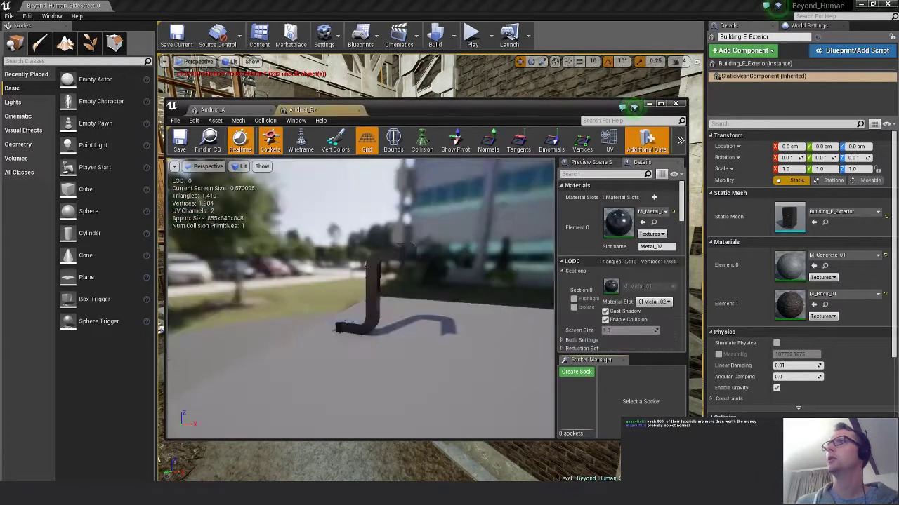
# Assign M_Steel_Dirty_01 to the remaining air duct meshes, Airduct_B through Airduct_D, save them, and close the mesh editor.
pyautogui.moveTo(897, 232); pyautogui.dragTo(618, 222)
pyautogui.click(180, 141)
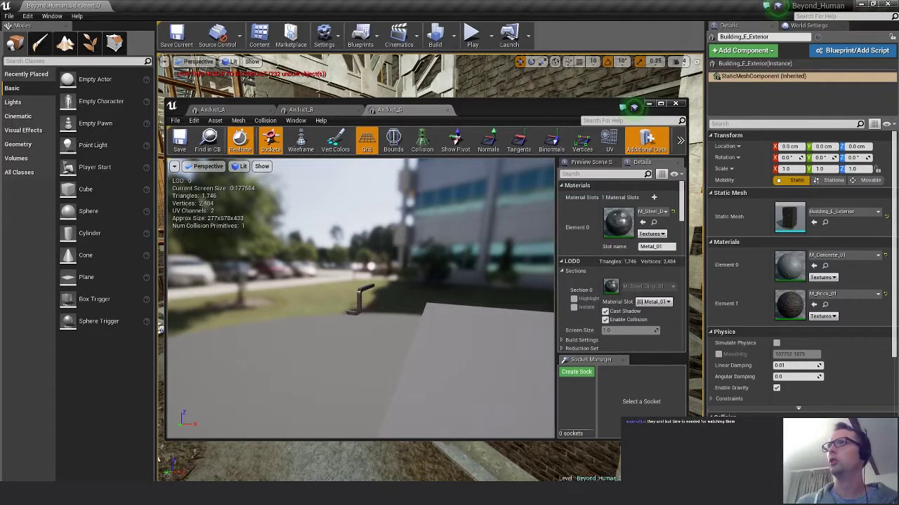
pyautogui.moveTo(720, 316); pyautogui.dragTo(632, 232)
pyautogui.click(184, 142)
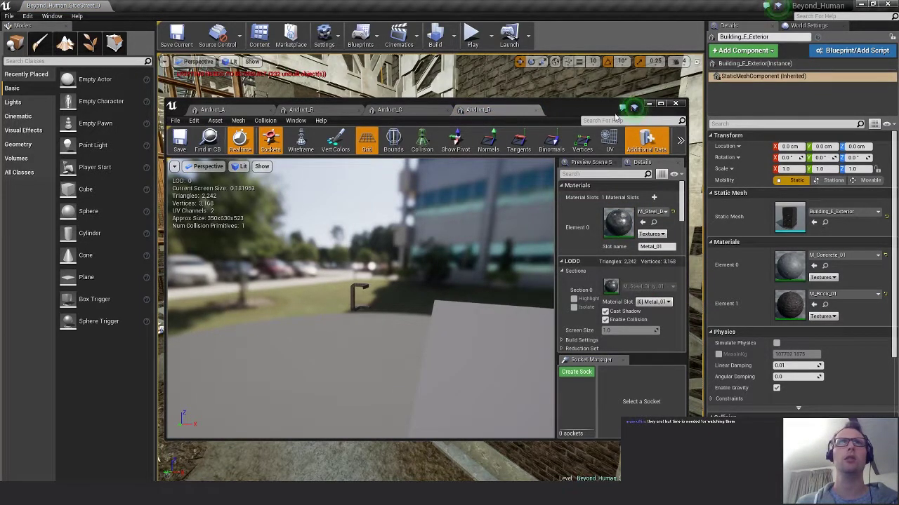
pyautogui.click(674, 105)
# Look over the alley in the level, then examine the brick sides and concrete cap of Alley_Wall_A in the mesh preview.
pyautogui.moveTo(436, 239); pyautogui.dragTo(355, 295, button='right')
pyautogui.press('w')
pyautogui.press('w')
pyautogui.moveTo(442, 281); pyautogui.dragTo(355, 384, button='right')
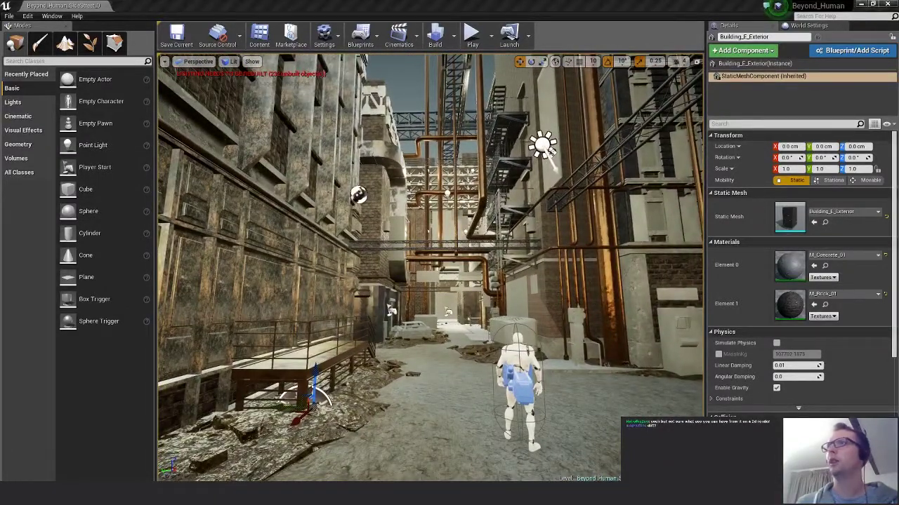
pyautogui.hotkey('alt', 'Tab')
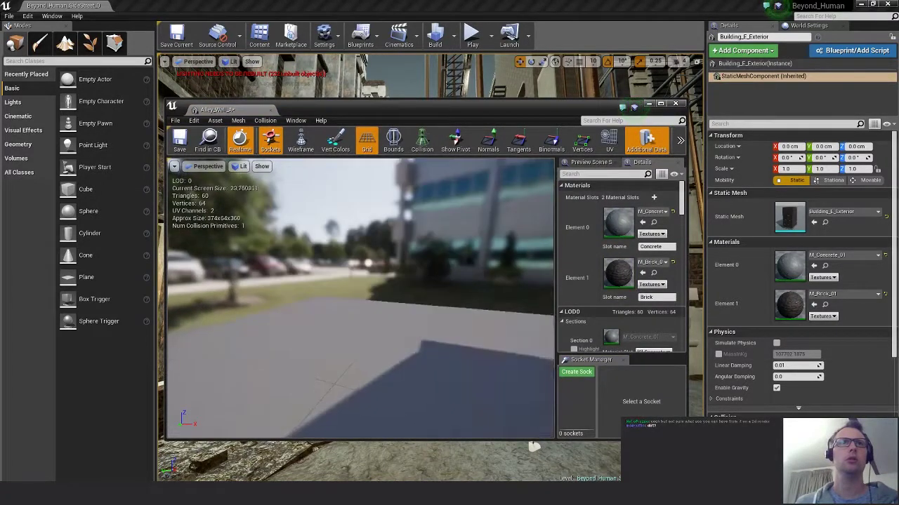
pyautogui.moveTo(537, 267)
pyautogui.keyDown('alt'); pyautogui.mouseDown()
pyautogui.moveTo(421, 268)
pyautogui.moveTo(551, 263)
pyautogui.mouseUp(); pyautogui.keyUp('alt')
pyautogui.keyDown('alt'); pyautogui.moveTo(335, 276); pyautogui.dragTo(379, 281); pyautogui.keyUp('alt')
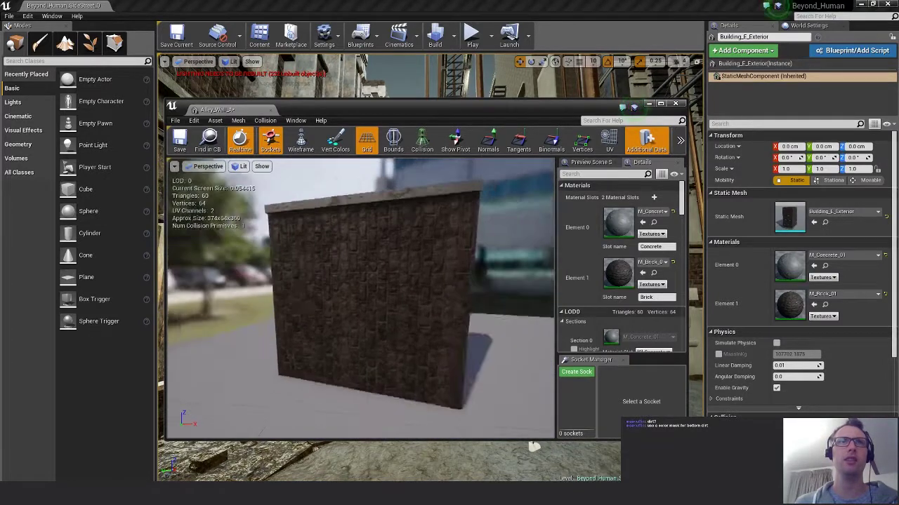
pyautogui.moveTo(335, 276)
pyautogui.keyDown('alt'); pyautogui.mouseDown(button='right')
pyautogui.moveTo(421, 277)
pyautogui.moveTo(335, 276)
pyautogui.mouseUp(button='right'); pyautogui.keyUp('alt')
pyautogui.moveTo(335, 278)
pyautogui.mouseDown()
pyautogui.moveTo(351, 279)
pyautogui.moveTo(324, 278)
pyautogui.moveTo(343, 281)
pyautogui.mouseUp()
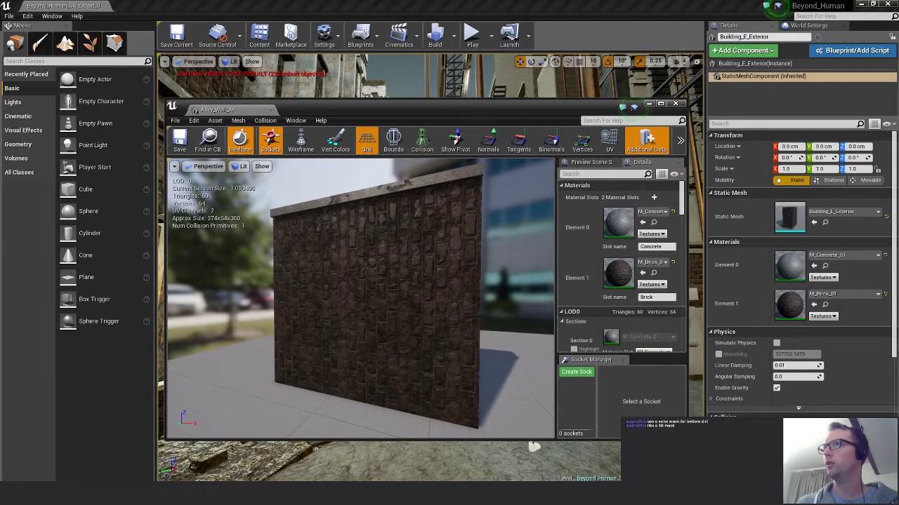
# Inspect the textures used by M_Concrete_01, then check the texture set names in Substance Painter and return to Unreal Editor.
pyautogui.doubleClick(618, 223)
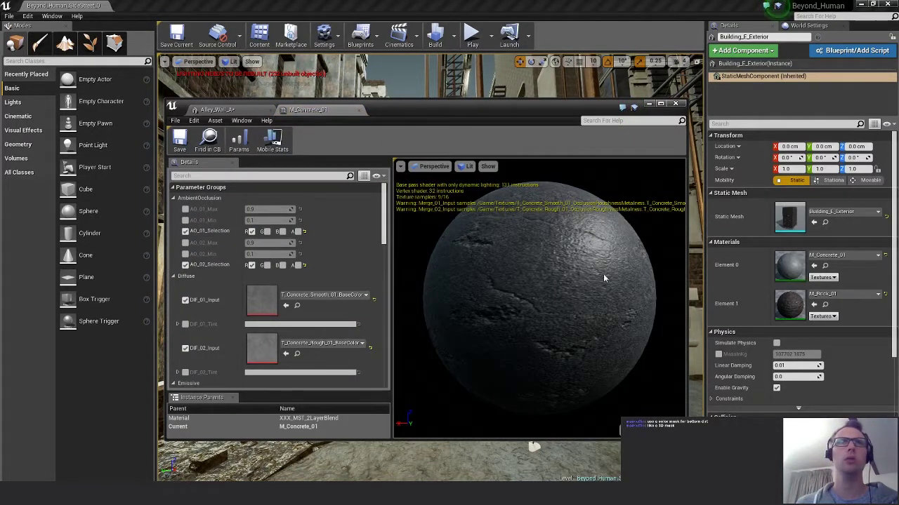
pyautogui.click(349, 110)
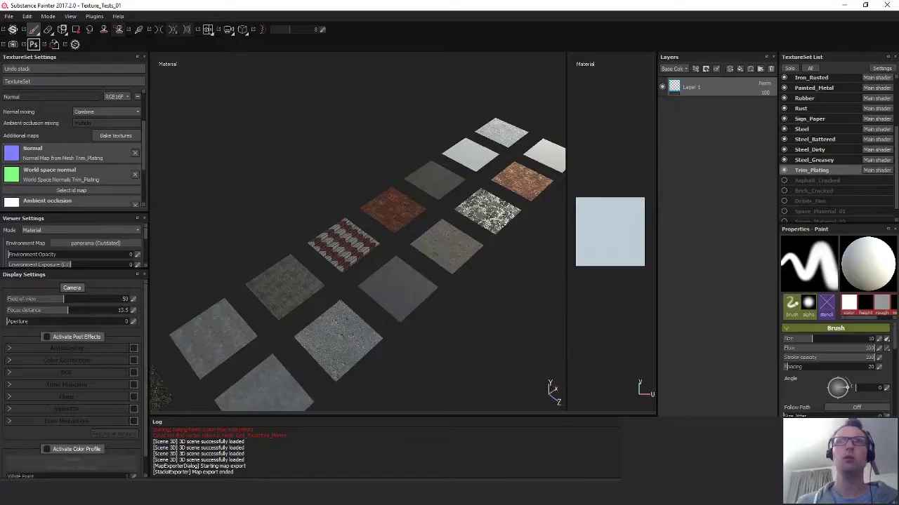
pyautogui.scroll(4, 836, 196)
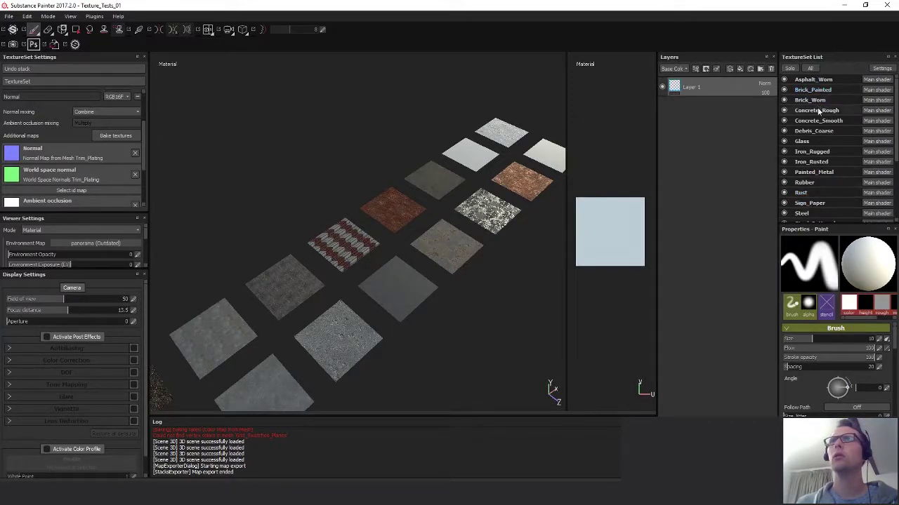
pyautogui.click(847, 6)
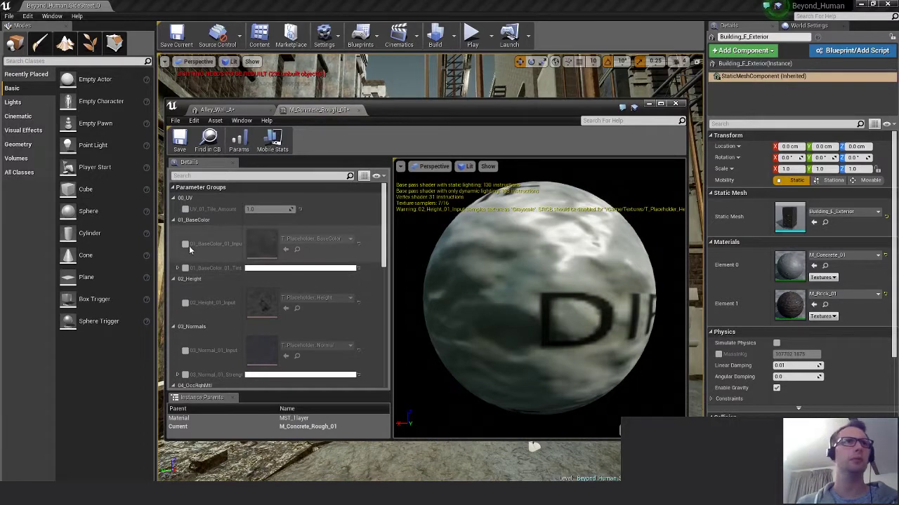
# Enable the base color, height and normal inputs of M_Concrete_Rough_01 and assign the matching T_Concrete_Rough_01 textures.
pyautogui.click(186, 303)
pyautogui.click(186, 351)
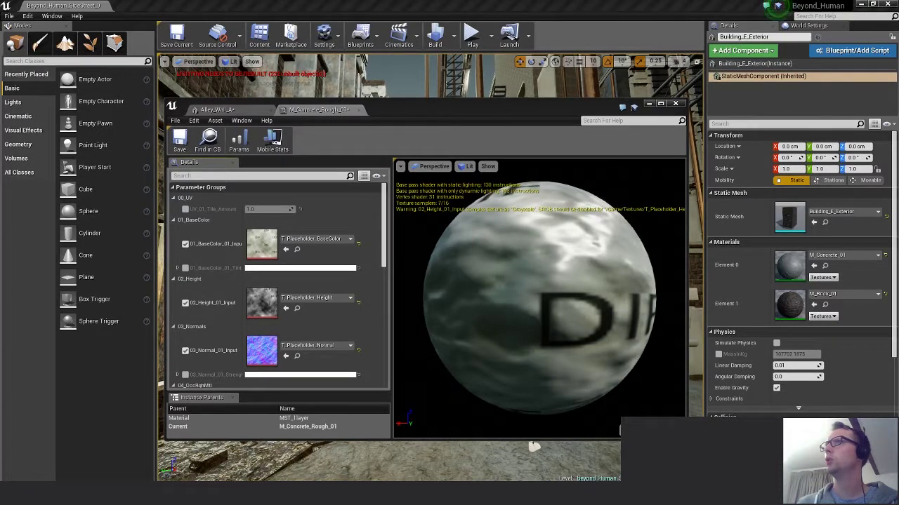
pyautogui.moveTo(898, 235); pyautogui.dragTo(341, 246)
pyautogui.moveTo(898, 344); pyautogui.dragTo(263, 347)
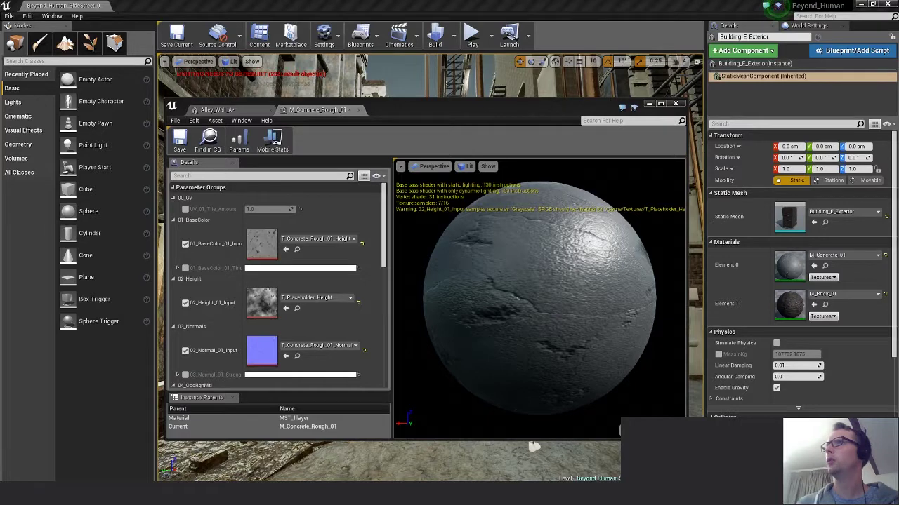
pyautogui.moveTo(898, 295); pyautogui.dragTo(263, 303)
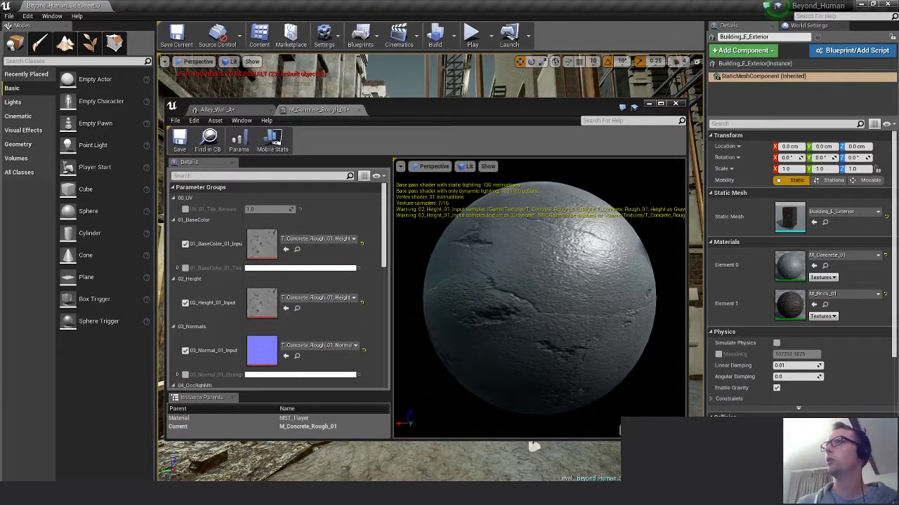
pyautogui.moveTo(898, 242); pyautogui.dragTo(269, 247)
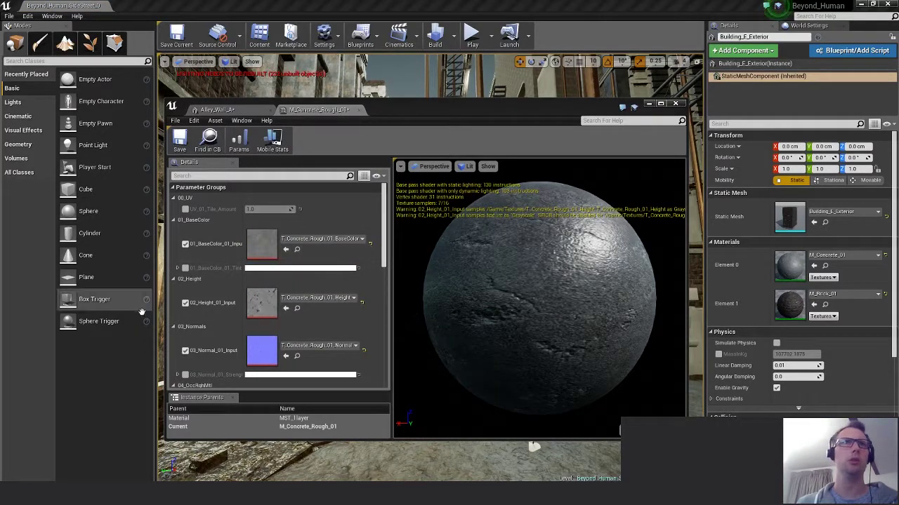
# Enable 04_OccRghMtl_01_Input and assign the T_Concrete_Rough_01 occlusion-roughness-metalness texture, then save and close M_Concrete_Rough_01.
pyautogui.scroll(-4, 263, 321)
pyautogui.scroll(-2, 262, 321)
pyautogui.click(184, 306)
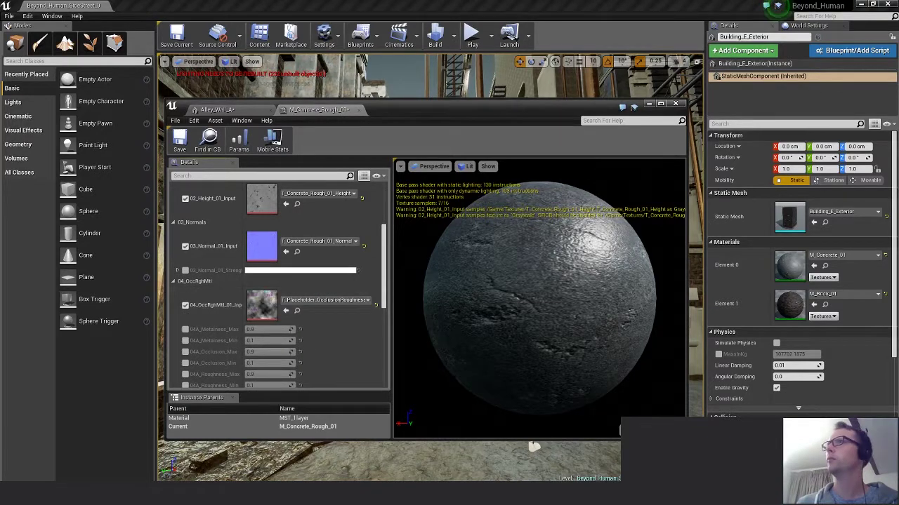
pyautogui.moveTo(534, 447); pyautogui.dragTo(262, 304)
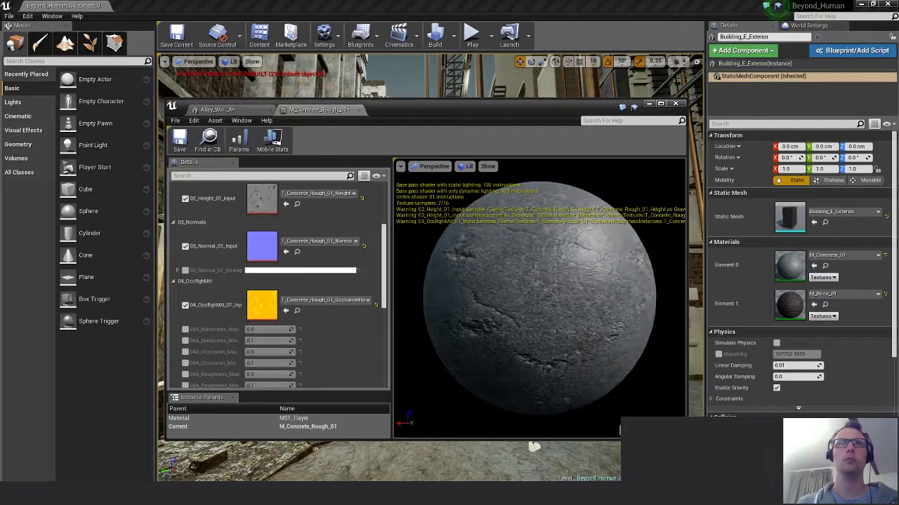
pyautogui.click(180, 141)
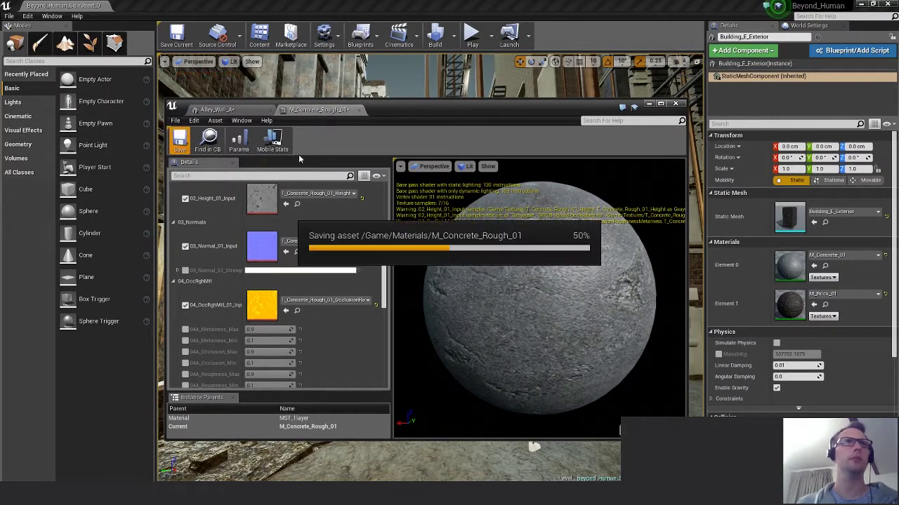
pyautogui.click(359, 110)
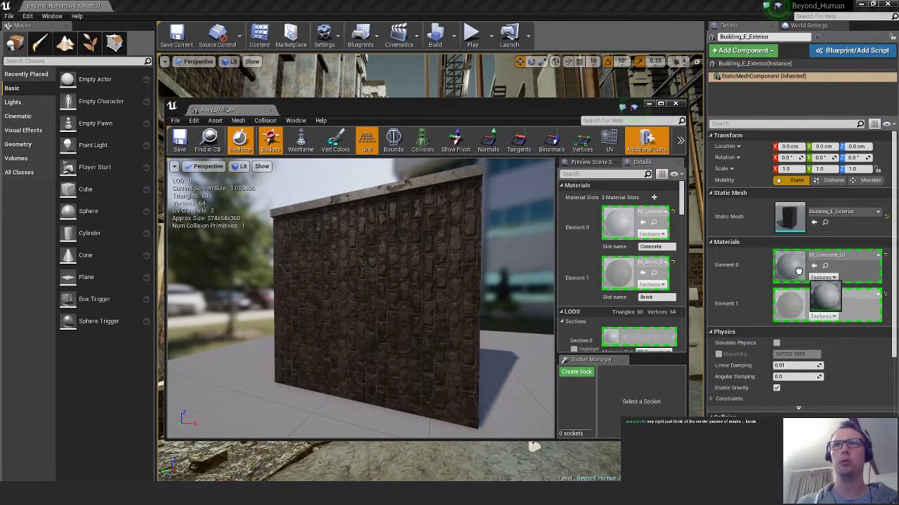
# Assign M_Concrete_Rough_01 to the Concrete slot and the worn brick material to the Brick slot of Alley_Wall_A, and check the tiling.
pyautogui.moveTo(425, 275); pyautogui.dragTo(491, 239)
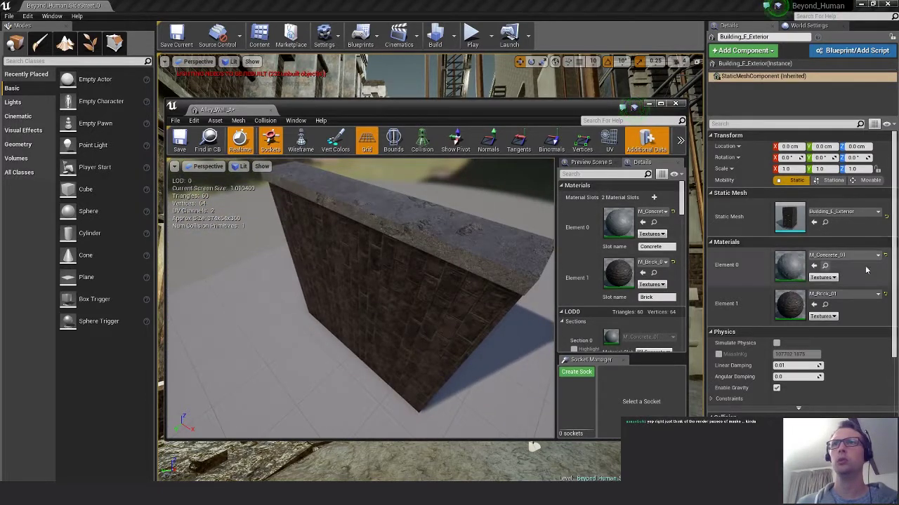
pyautogui.click(886, 255)
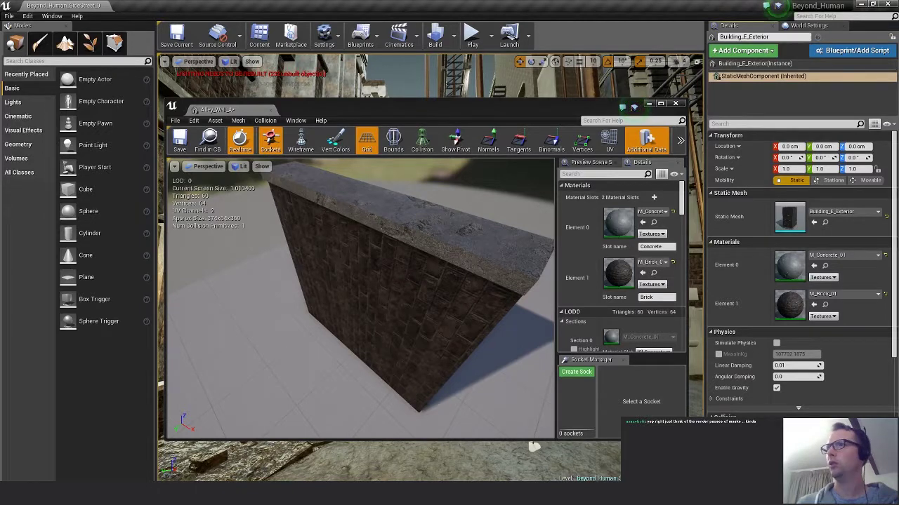
pyautogui.moveTo(898, 232); pyautogui.dragTo(624, 223)
pyautogui.moveTo(414, 295)
pyautogui.mouseDown()
pyautogui.moveTo(446, 235)
pyautogui.moveTo(389, 372)
pyautogui.moveTo(417, 281)
pyautogui.mouseUp()
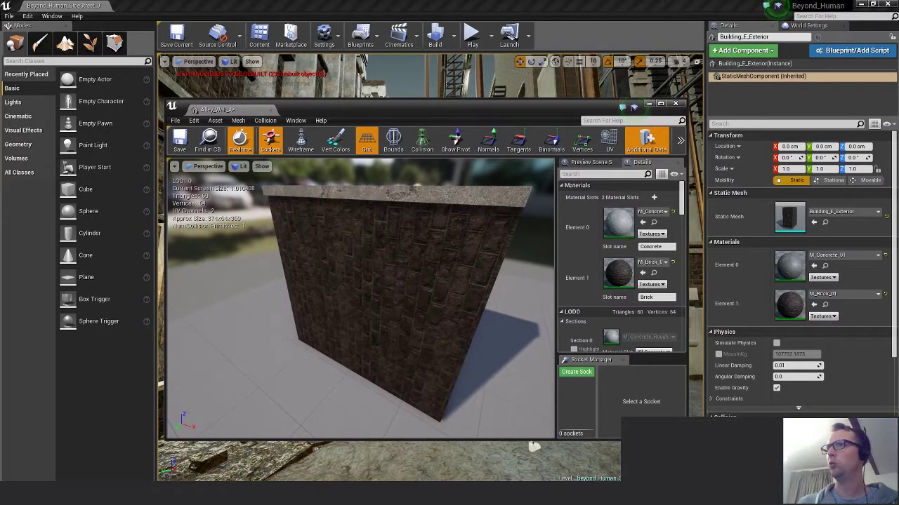
pyautogui.moveTo(898, 365); pyautogui.dragTo(615, 272)
pyautogui.moveTo(421, 288); pyautogui.dragTo(424, 277)
pyautogui.moveTo(351, 295); pyautogui.dragTo(336, 331)
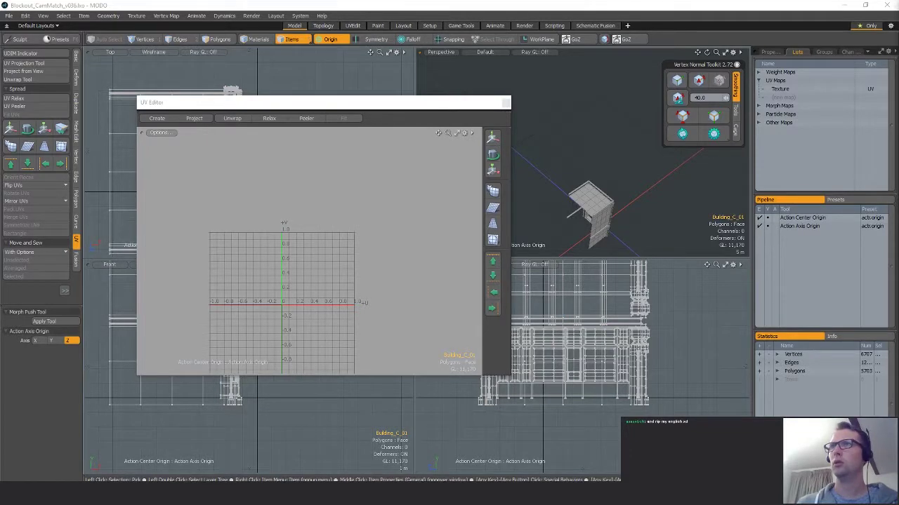
# Switch to MODO, undo back to the Alley_Wall_A mesh selection, and display its Texture UV map.
pyautogui.hotkey('ctrl', 'z')
pyautogui.hotkey('ctrl', 'z')
pyautogui.hotkey('ctrl', 'z')
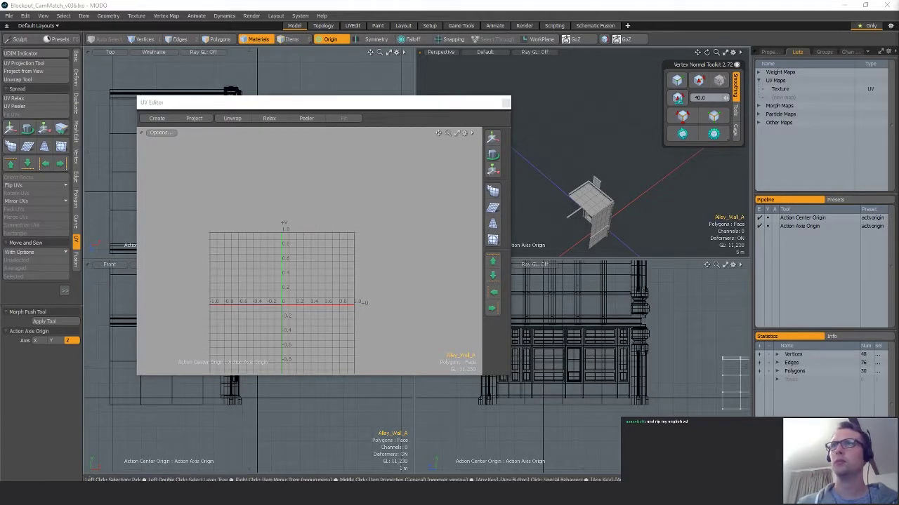
pyautogui.click(780, 89)
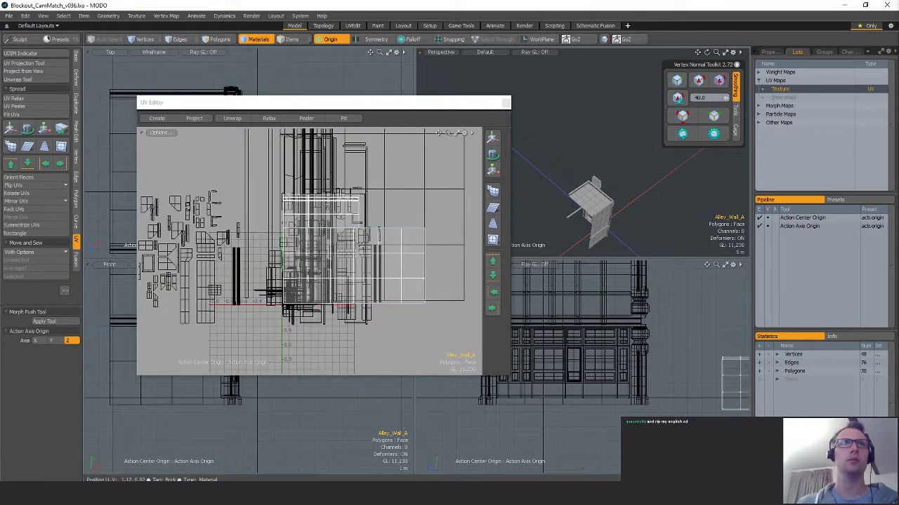
# Select the brick polygons on both large faces of Alley_Wall_A and rotate their UVs 90° about the origin.
pyautogui.press('3')
pyautogui.doubleClick(611, 217)
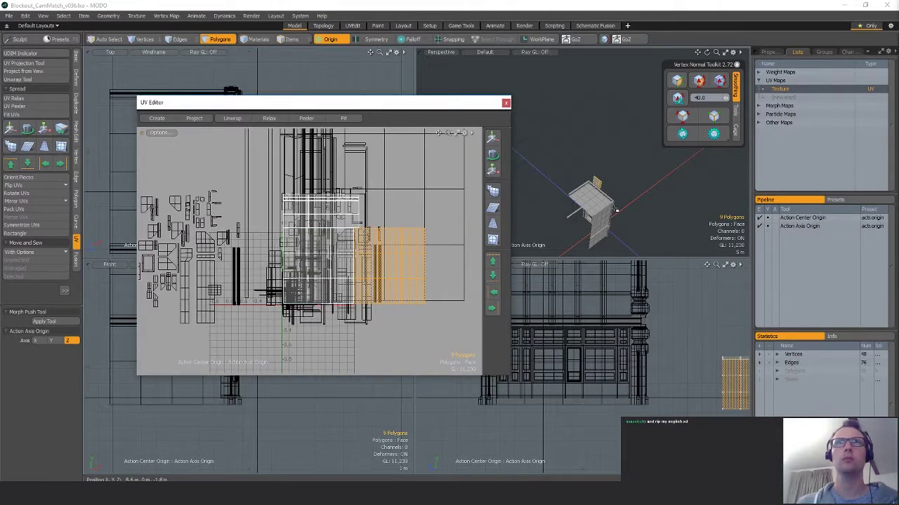
pyautogui.hotkey('shift', 'a')
pyautogui.keyDown('alt'); pyautogui.moveTo(615, 209); pyautogui.dragTo(587, 195); pyautogui.keyUp('alt')
pyautogui.keyDown('shift'); pyautogui.doubleClick(584, 184); pyautogui.keyUp('shift')
pyautogui.press('e')
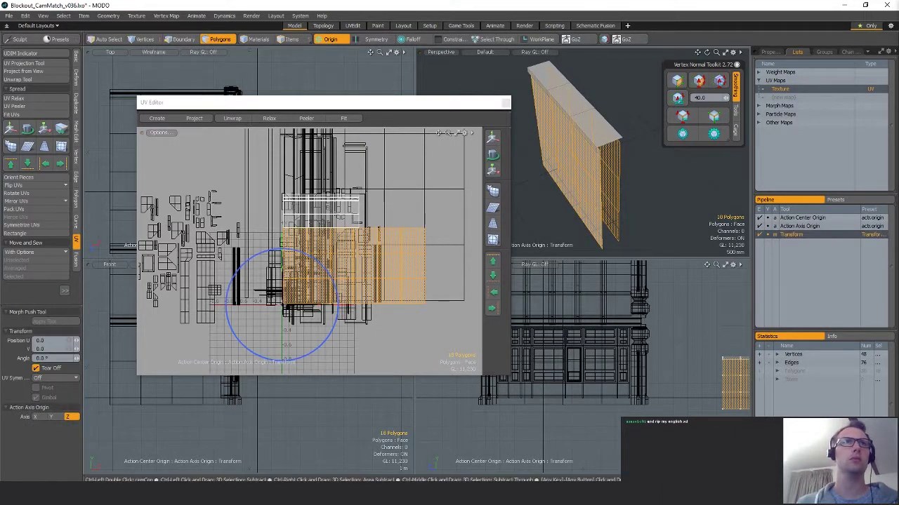
pyautogui.keyDown('ctrl'); pyautogui.moveTo(303, 257); pyautogui.dragTo(234, 282); pyautogui.keyUp('ctrl')
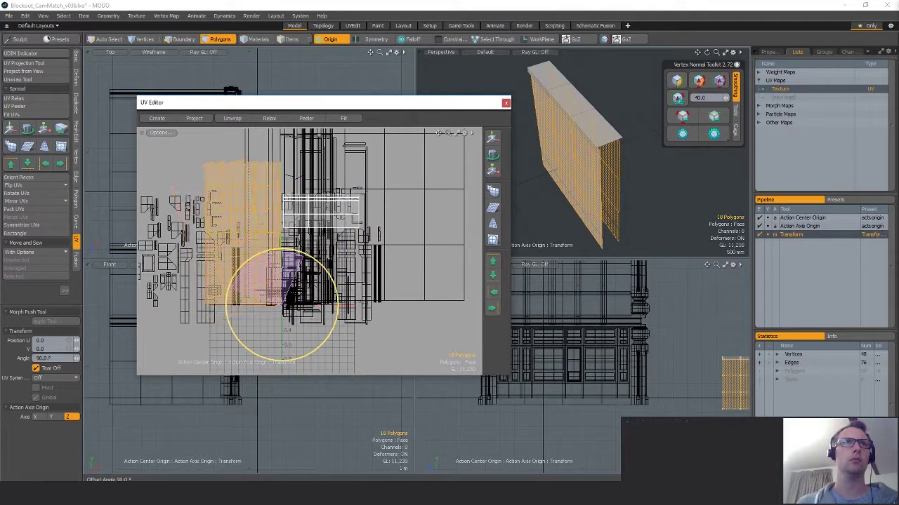
pyautogui.press('q')
# Reselect the brick polygons of Alley_Wall_A to examine their rotated UV islands, then clear the selection.
pyautogui.doubleClick(564, 148)
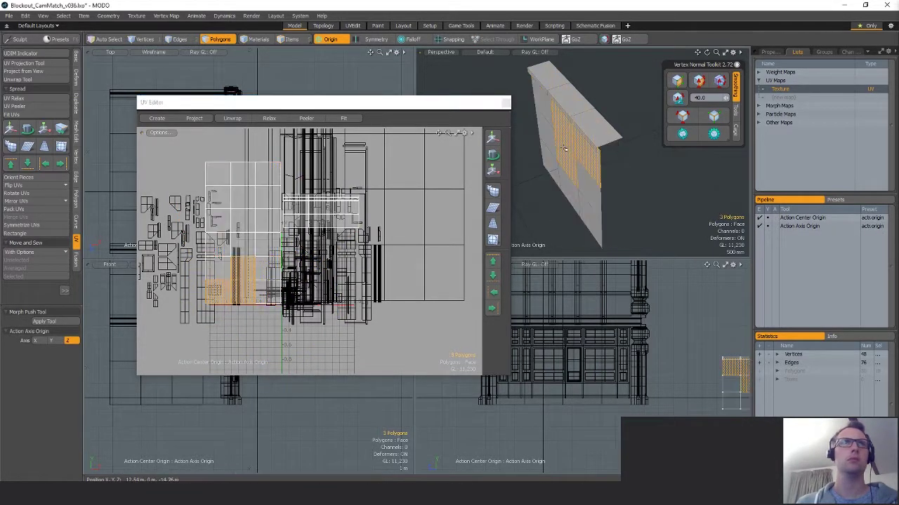
pyautogui.keyDown('alt'); pyautogui.moveTo(564, 149); pyautogui.dragTo(586, 111); pyautogui.keyUp('alt')
pyautogui.doubleClick(253, 249)
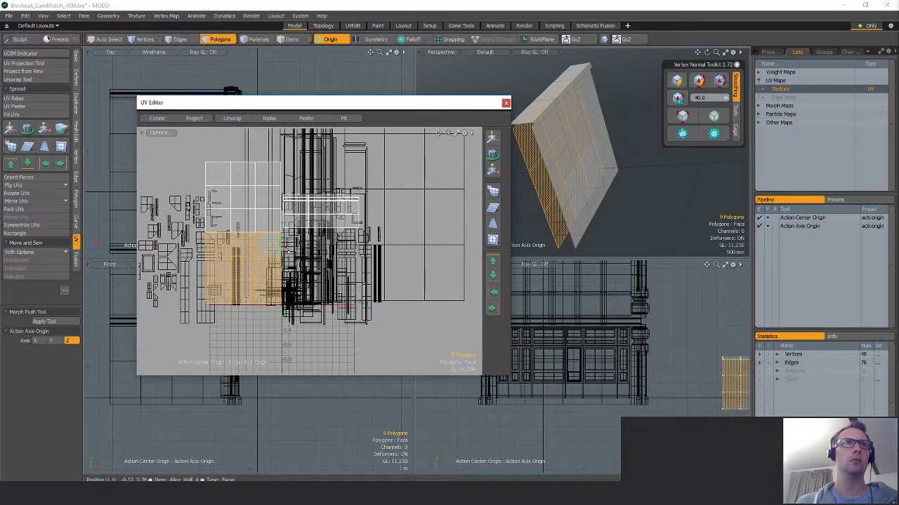
pyautogui.keyDown('shift'); pyautogui.click(249, 201); pyautogui.keyUp('shift')
pyautogui.keyDown('shift'); pyautogui.doubleClick(248, 201); pyautogui.keyUp('shift')
pyautogui.press('e')
pyautogui.press('Escape')
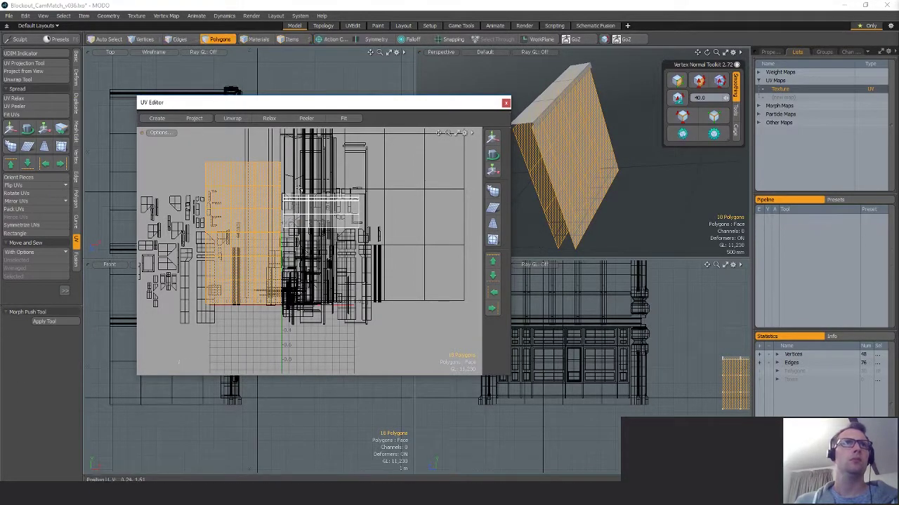
pyautogui.press('e')
pyautogui.doubleClick(495, 251)
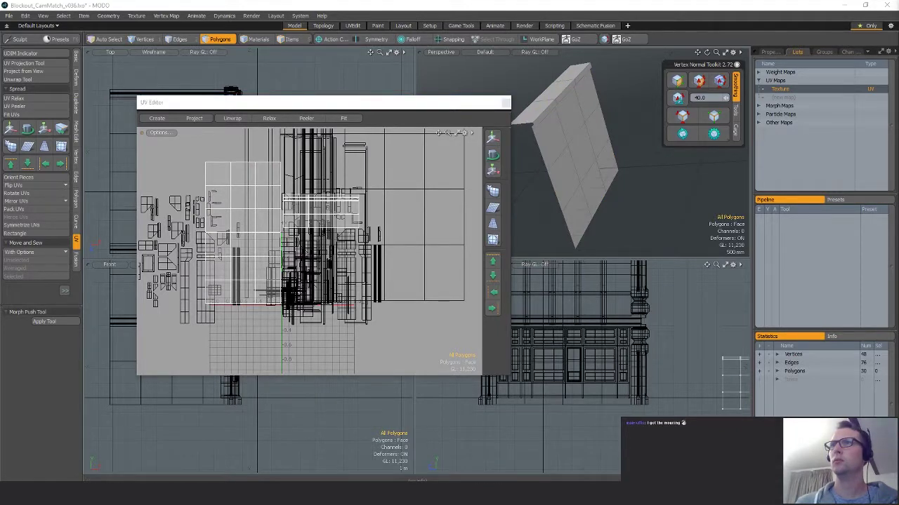
# Export the updated Alley_Wall_A, go back to item selection, and switch to Unreal Editor to check the wall in the mesh preview.
pyautogui.hotkey('ctrl', 'shift', 'e')
pyautogui.click(844, 333)
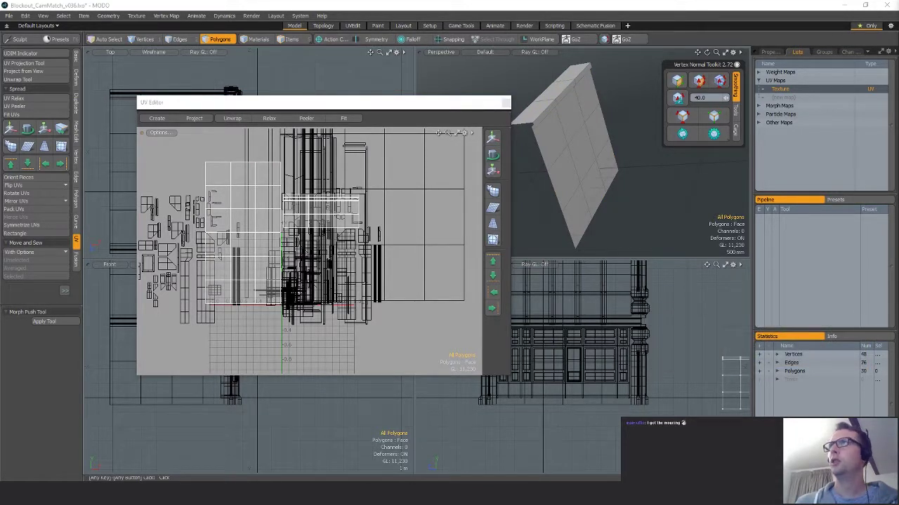
pyautogui.press('5')
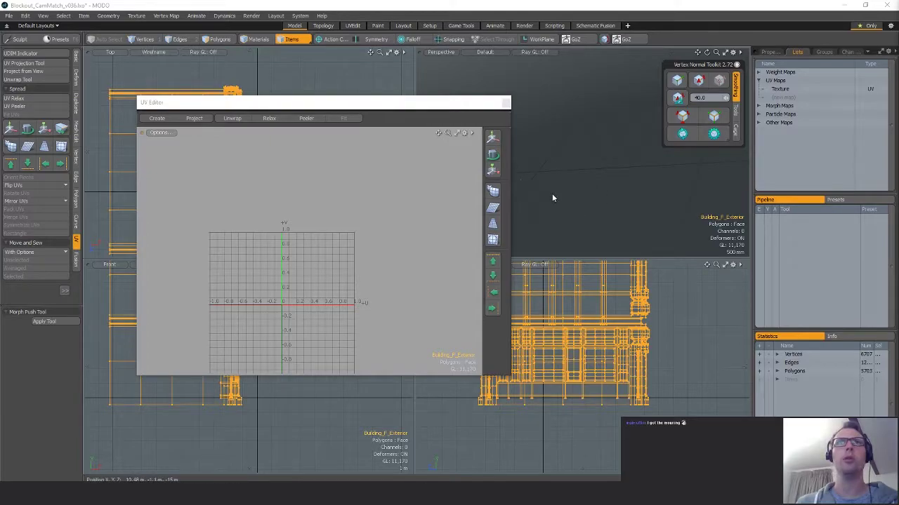
pyautogui.hotkey('alt', 'Tab')
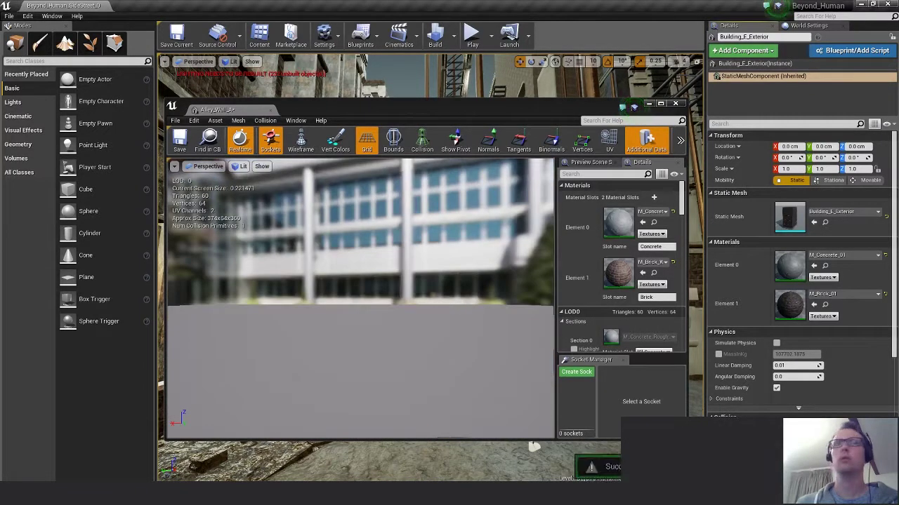
pyautogui.moveTo(392, 308); pyautogui.dragTo(428, 351)
pyautogui.scroll(8, 393, 296)
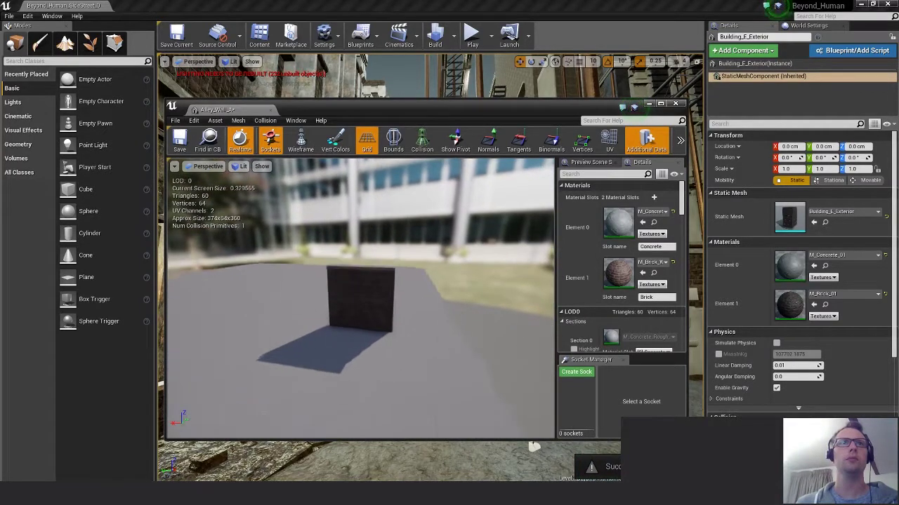
# Check the brick face of Alley_Wall_A in the mesh preview and close its editor.
pyautogui.moveTo(293, 320); pyautogui.dragTo(514, 335)
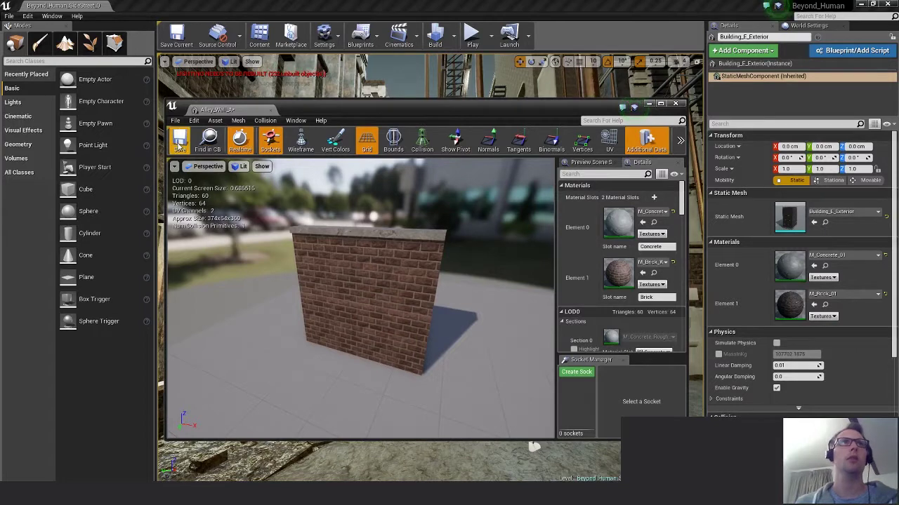
pyautogui.click(676, 105)
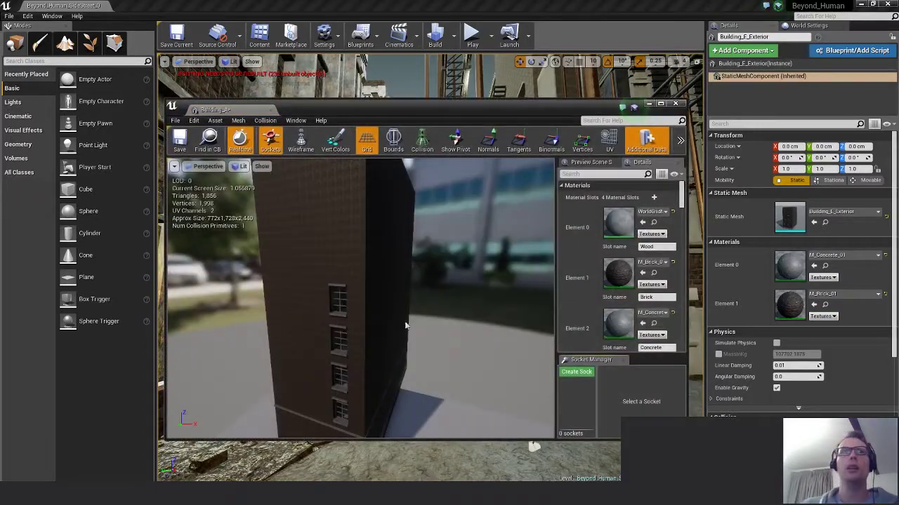
# Assign M_Concrete_Rough_01 to the Concrete slot and M_Brick_Worn_01 to the Brick slot of the Building_A mesh.
pyautogui.moveTo(405, 325); pyautogui.dragTo(416, 348, button='right')
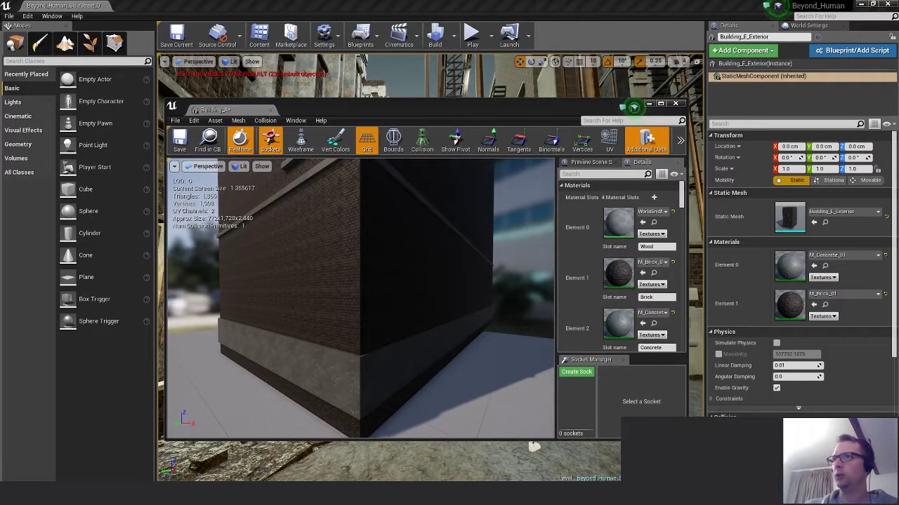
pyautogui.moveTo(898, 365); pyautogui.dragTo(621, 326)
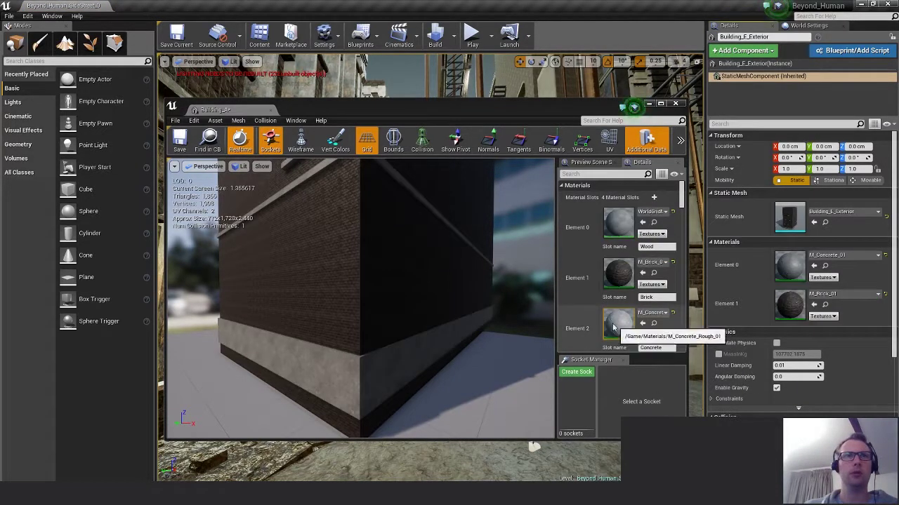
pyautogui.moveTo(790, 303); pyautogui.dragTo(619, 279)
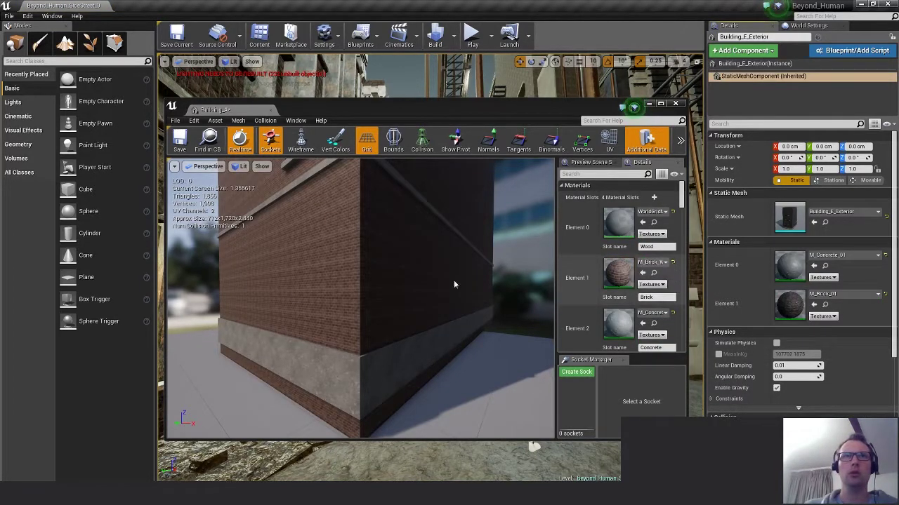
# Assign M_Iron_Rugged_01 to Building_A's Wood slot after viewing a window and its surrounding brickwork up close.
pyautogui.moveTo(453, 280); pyautogui.dragTo(453, 267)
pyautogui.moveTo(453, 267); pyautogui.dragTo(453, 291, button='right')
pyautogui.moveTo(413, 258)
pyautogui.mouseDown()
pyautogui.moveTo(396, 251)
pyautogui.moveTo(411, 256)
pyautogui.mouseUp()
pyautogui.press('a')
pyautogui.moveTo(411, 257); pyautogui.dragTo(408, 257, button='right')
pyautogui.press('w')
pyautogui.press('d')
pyautogui.press('a')
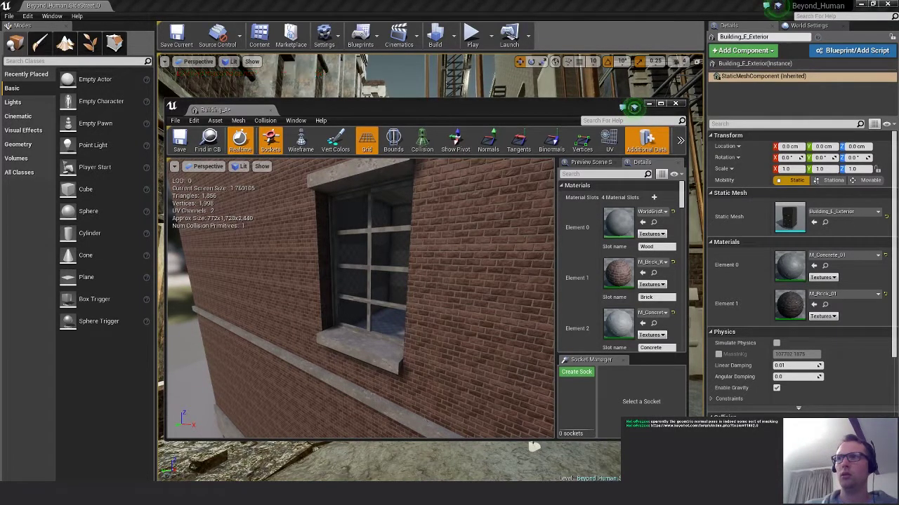
pyautogui.moveTo(618, 224); pyautogui.dragTo(611, 220)
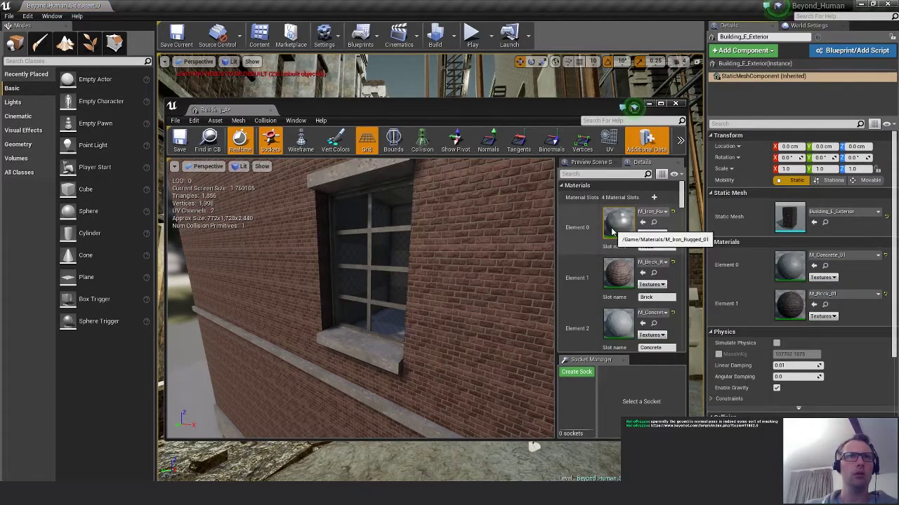
# Assign M_Iron_Rugged_01 to Building_A's Wallpaper slot and view the building's base corner.
pyautogui.moveTo(426, 303); pyautogui.dragTo(462, 305, button='right')
pyautogui.scroll(-3, 654, 294)
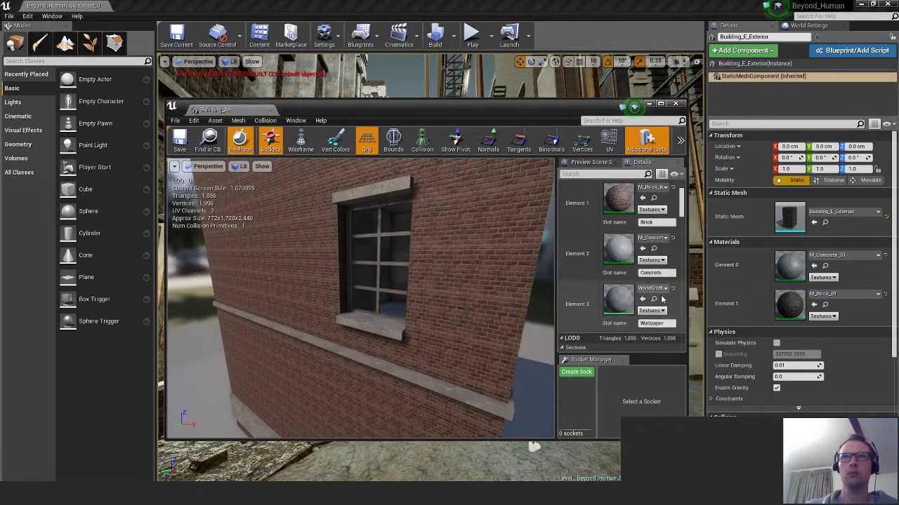
pyautogui.scroll(-2, 661, 300)
pyautogui.moveTo(609, 304); pyautogui.dragTo(618, 286)
pyautogui.keyDown('alt'); pyautogui.moveTo(464, 294); pyautogui.dragTo(386, 278); pyautogui.keyUp('alt')
pyautogui.moveTo(386, 277)
pyautogui.mouseDown(button='right')
pyautogui.moveTo(429, 281)
pyautogui.moveTo(387, 284)
pyautogui.mouseUp(button='right')
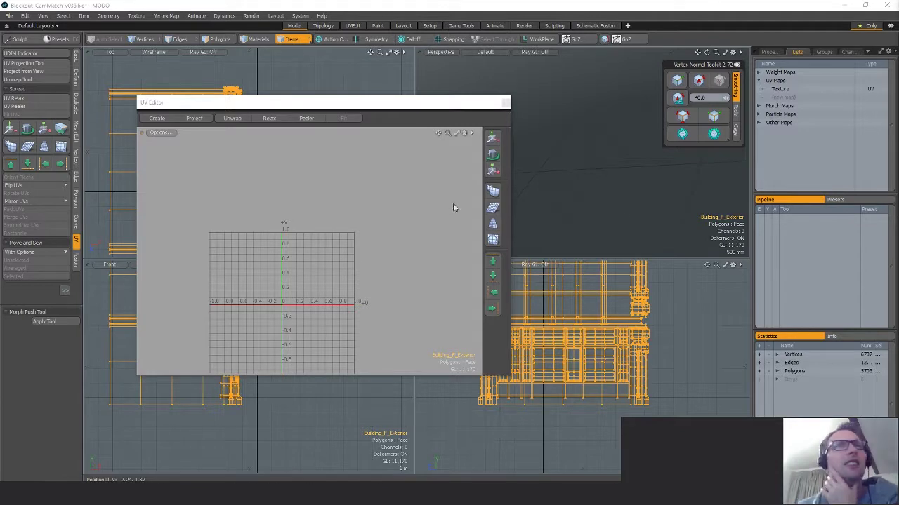
# Switch to MODO, select the Building_A meshes, and display their Texture UV map in polygon mode.
pyautogui.click(355, 217)
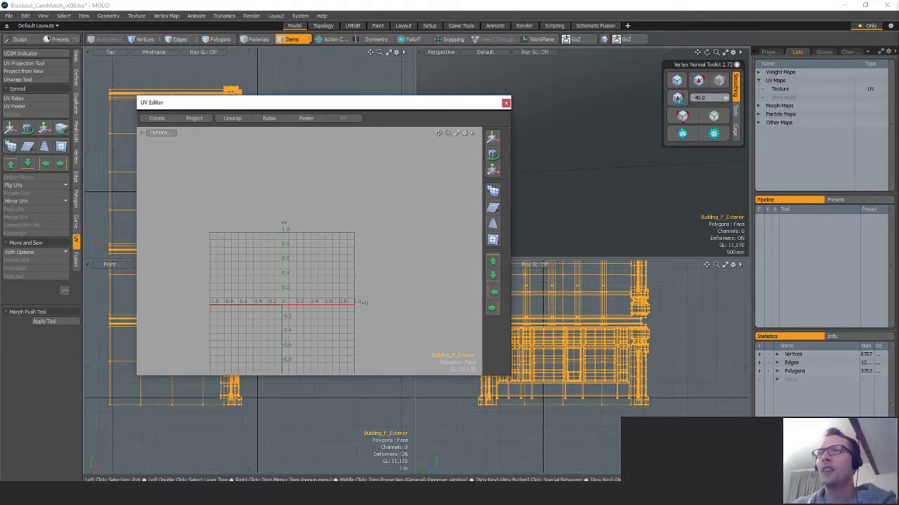
pyautogui.press('Down')
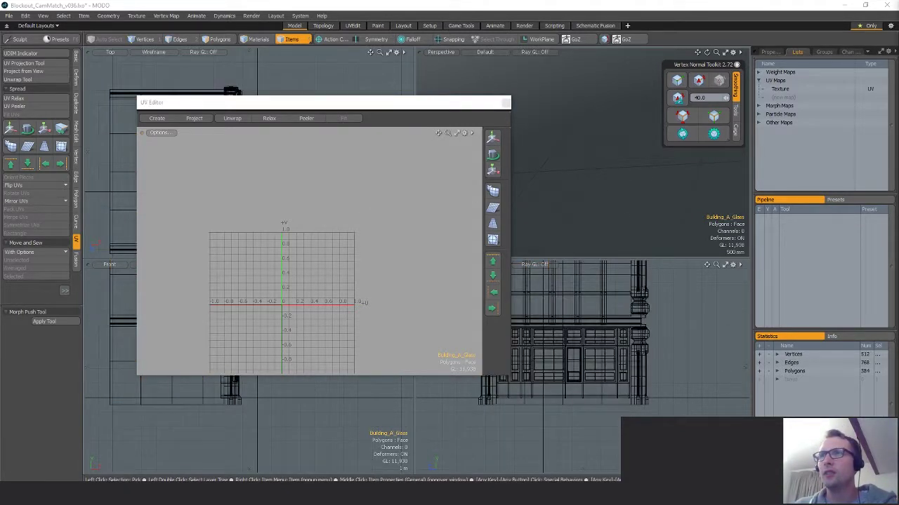
pyautogui.press('4')
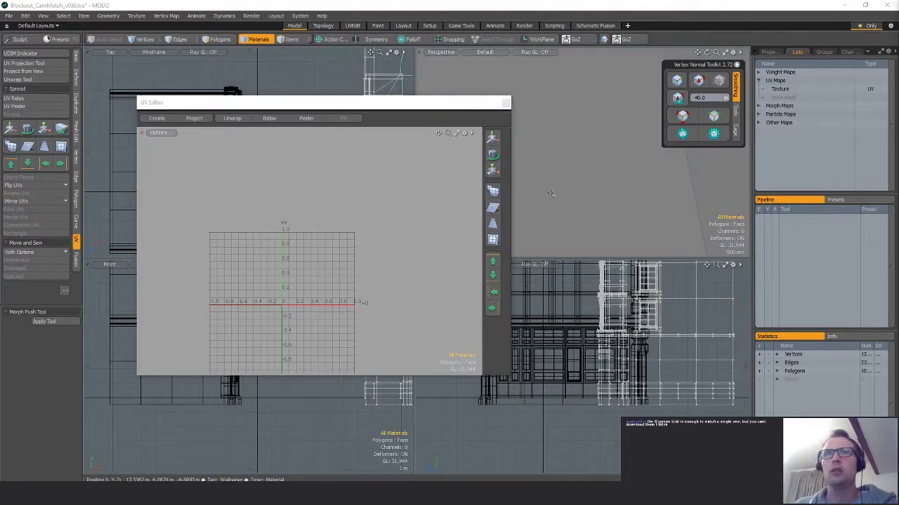
pyautogui.scroll(-3, 369, 238)
pyautogui.press('3')
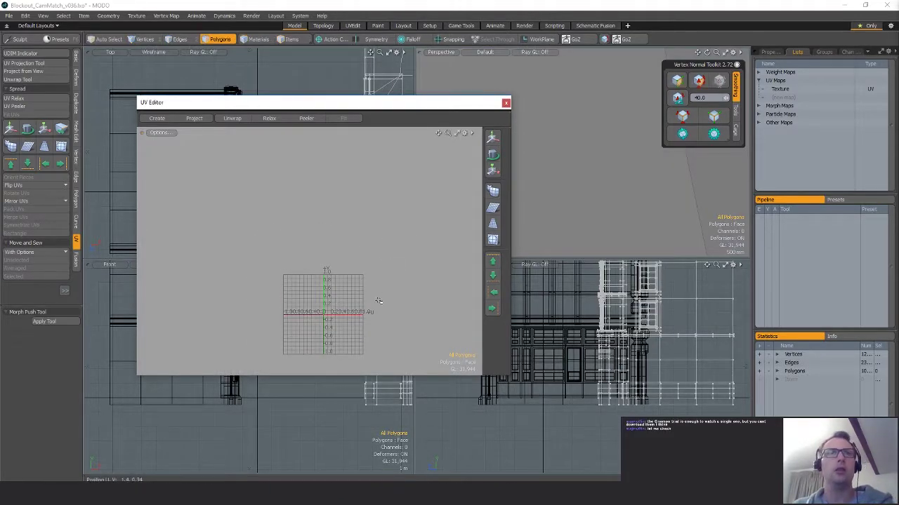
pyautogui.click(779, 88)
pyautogui.scroll(-3, 321, 278)
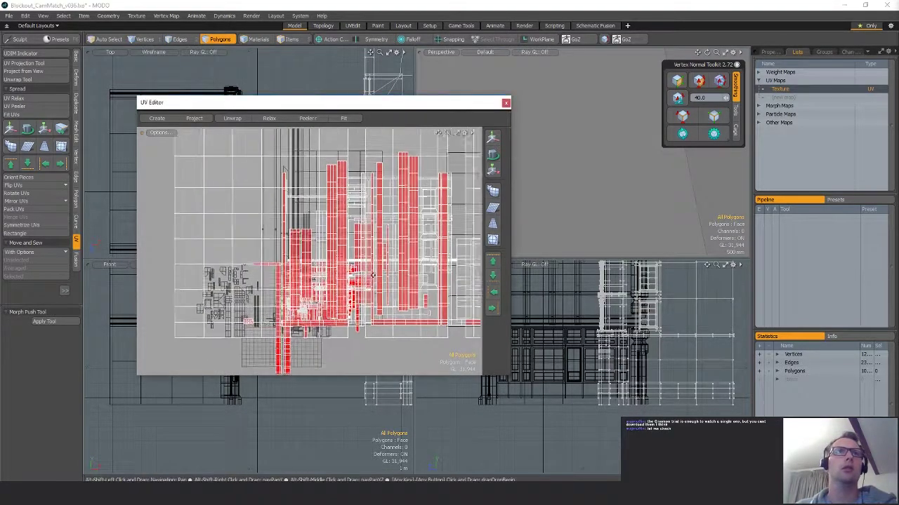
# Try scaling the Building_A UVs uniformly to 70% about the origin.
pyautogui.scroll(5, 382, 284)
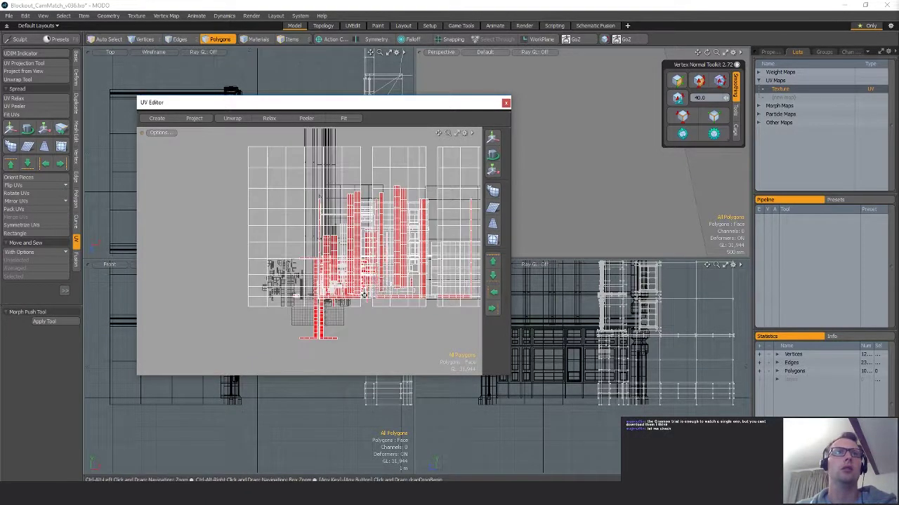
pyautogui.press('r')
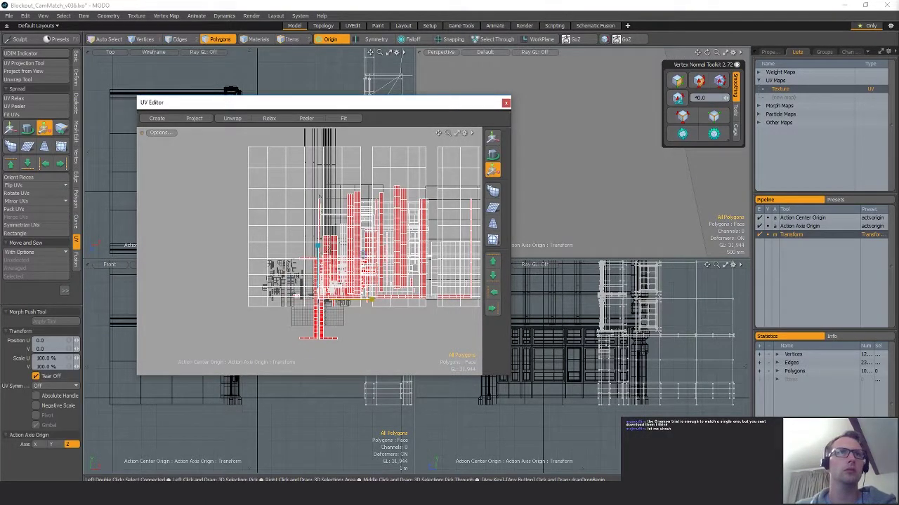
pyautogui.moveTo(362, 255); pyautogui.dragTo(329, 260)
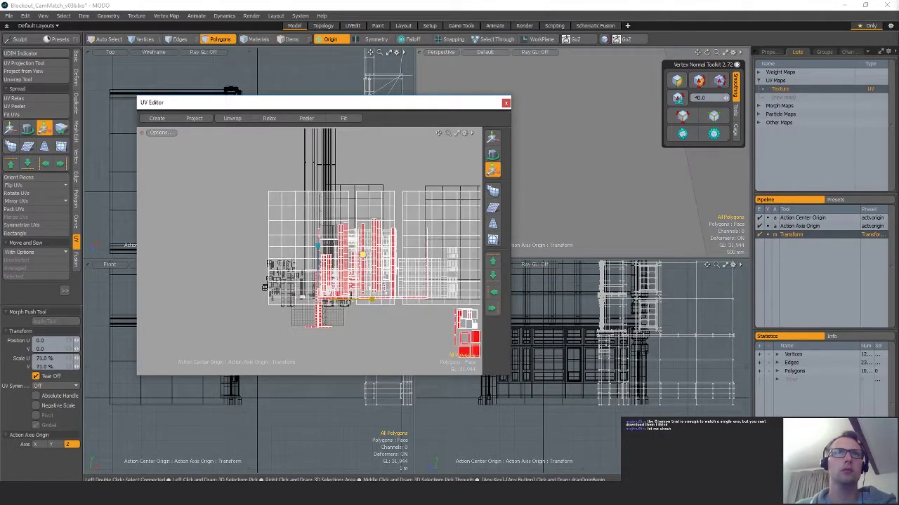
pyautogui.click(61, 358)
pyautogui.write('70')
pyautogui.press('Return')
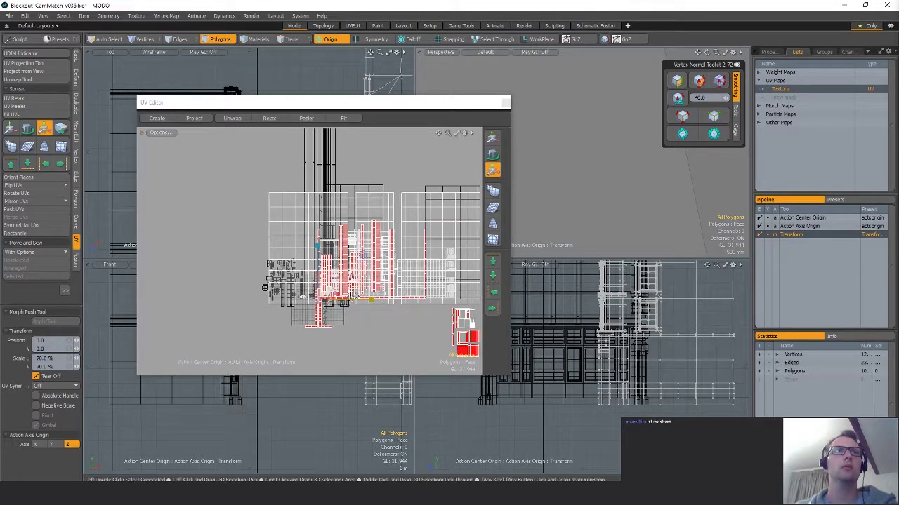
# Try shifting the scaled Building_A UVs by 0.4 in U and 0.22 in V, and undo the shift.
pyautogui.keyDown('alt'); pyautogui.keyDown('shift'); pyautogui.moveTo(361, 283); pyautogui.dragTo(259, 292); pyautogui.keyUp('shift'); pyautogui.keyUp('alt')
pyautogui.press('q')
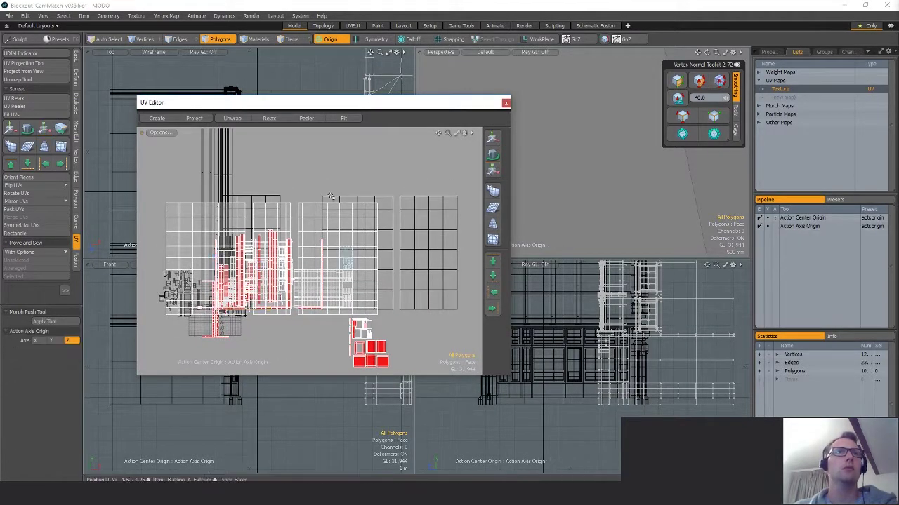
pyautogui.press('w')
pyautogui.moveTo(366, 220); pyautogui.dragTo(373, 214)
pyautogui.moveTo(288, 284); pyautogui.dragTo(292, 284)
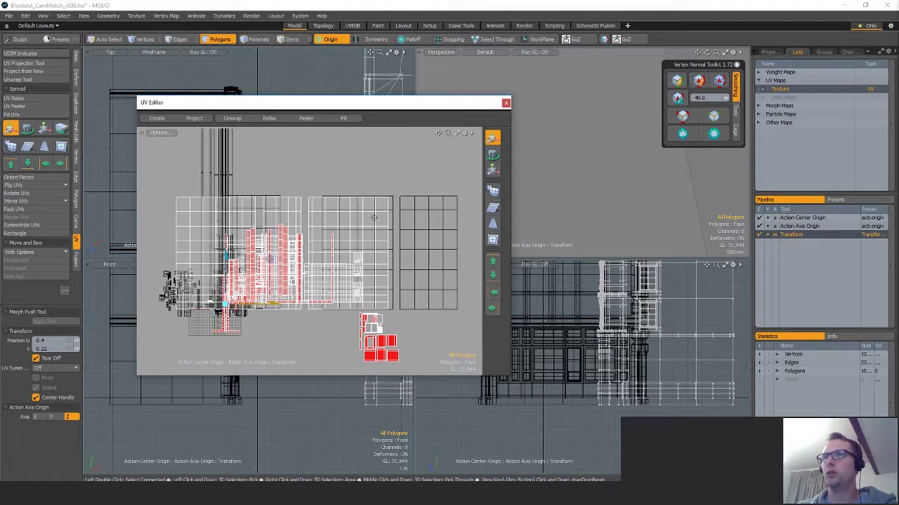
pyautogui.hotkey('ctrl', 'z')
pyautogui.press('q')
pyautogui.keyDown('ctrl'); pyautogui.keyDown('alt'); pyautogui.moveTo(561, 194); pyautogui.dragTo(589, 180); pyautogui.keyUp('alt'); pyautogui.keyUp('ctrl')
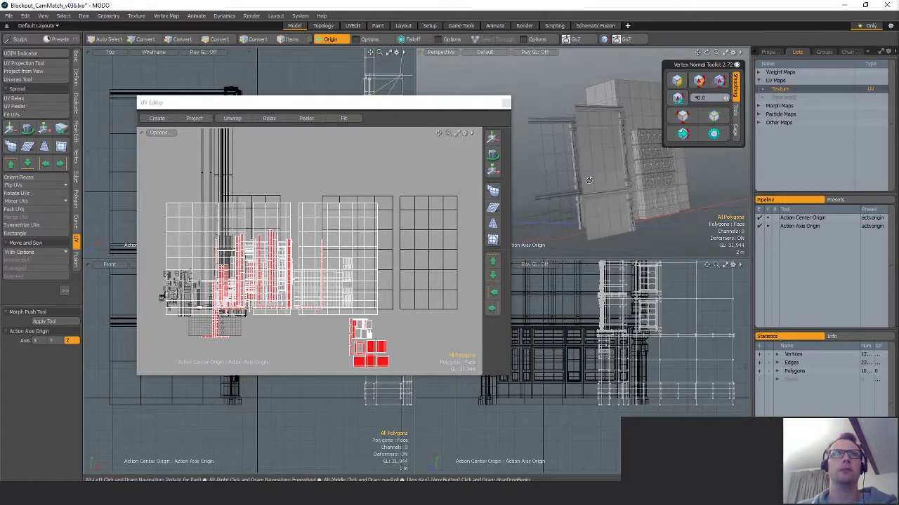
# Undo the 70% scaling of the Building_A UVs.
pyautogui.hotkey('ctrl', 'z')
pyautogui.hotkey('ctrl', 'z')
pyautogui.hotkey('ctrl', 'z')
pyautogui.hotkey('ctrl', 'z')
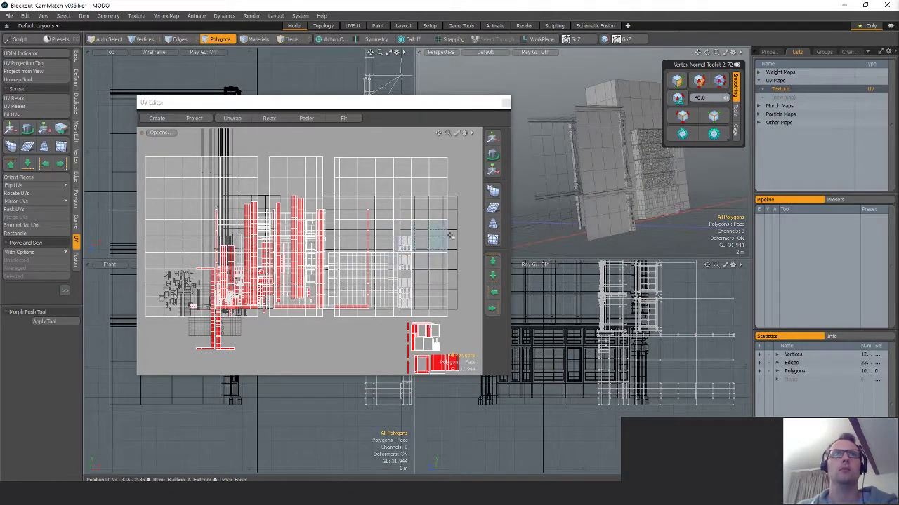
pyautogui.hotkey('ctrl', 'z')
pyautogui.hotkey('ctrl', 'z')
pyautogui.hotkey('ctrl', 'z')
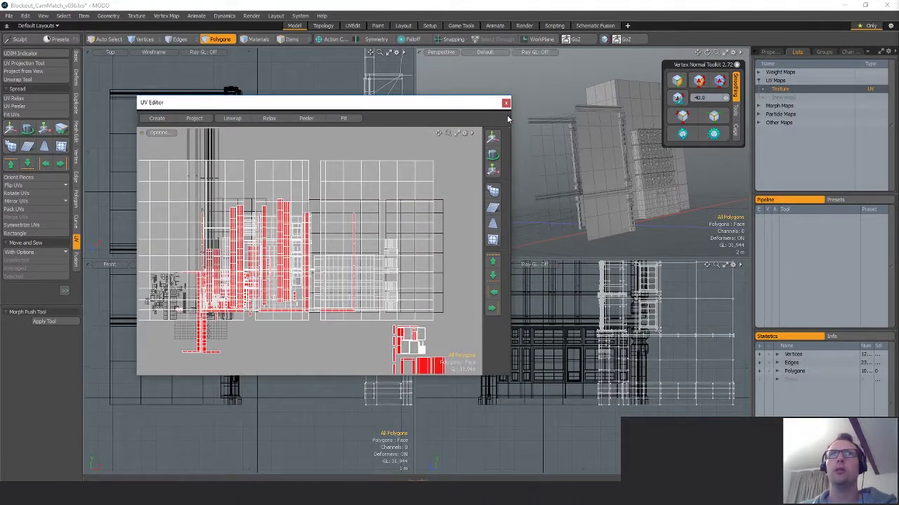
# Close the UV Editor, export the selected Building_A meshes as separate FBX files, and return to item selection.
pyautogui.click(505, 102)
pyautogui.hotkey('ctrl', 'z')
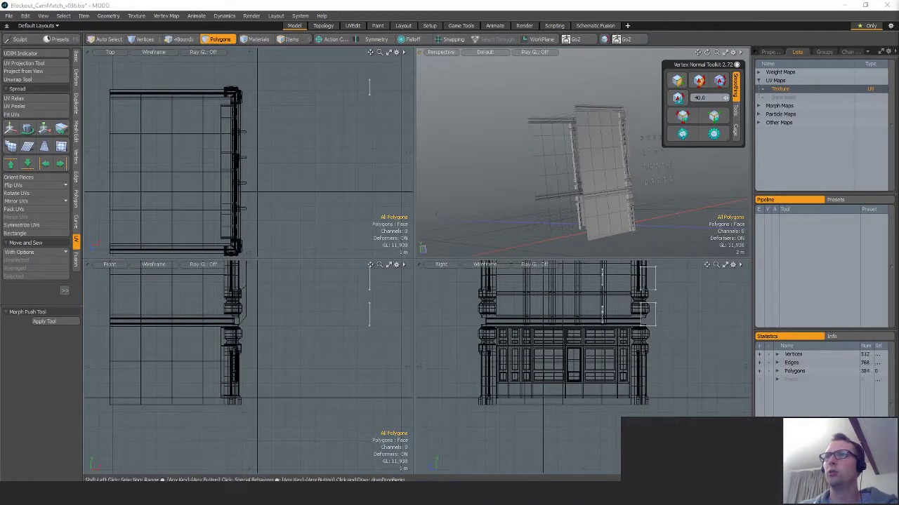
pyautogui.hotkey('ctrl', 'z')
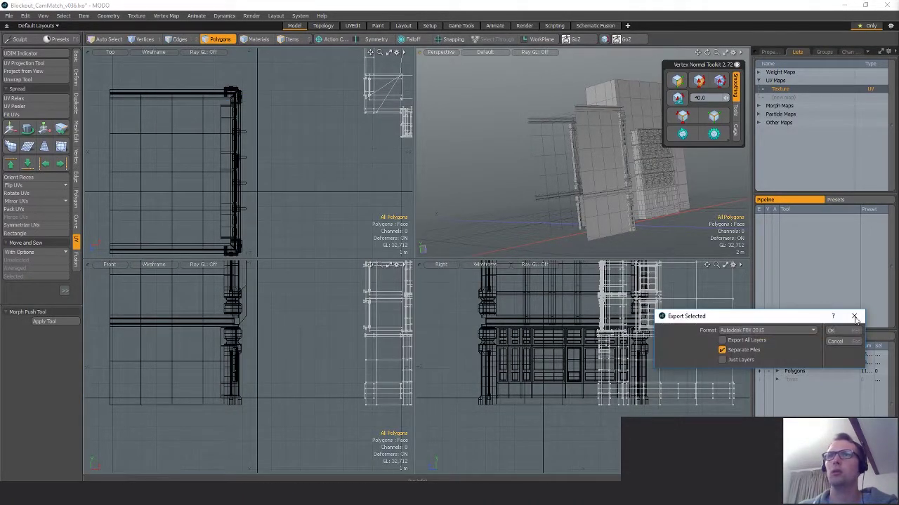
pyautogui.click(842, 329)
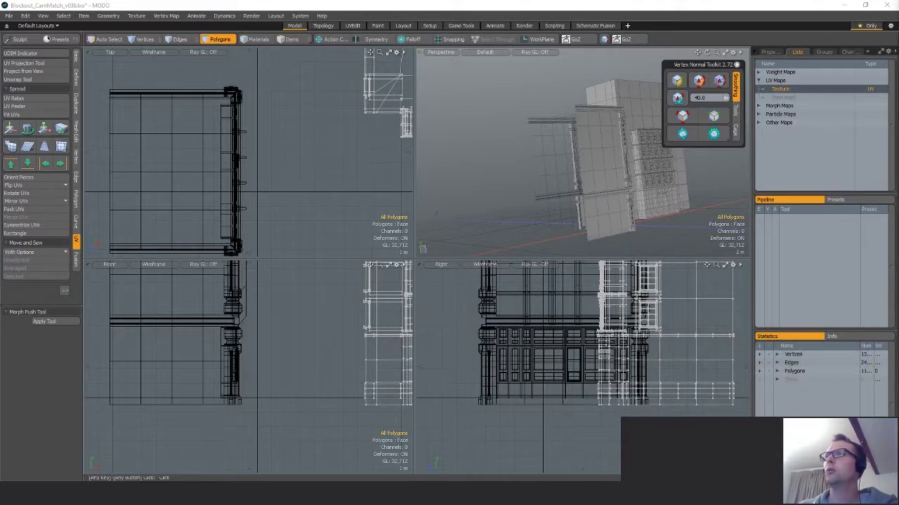
pyautogui.press('5')
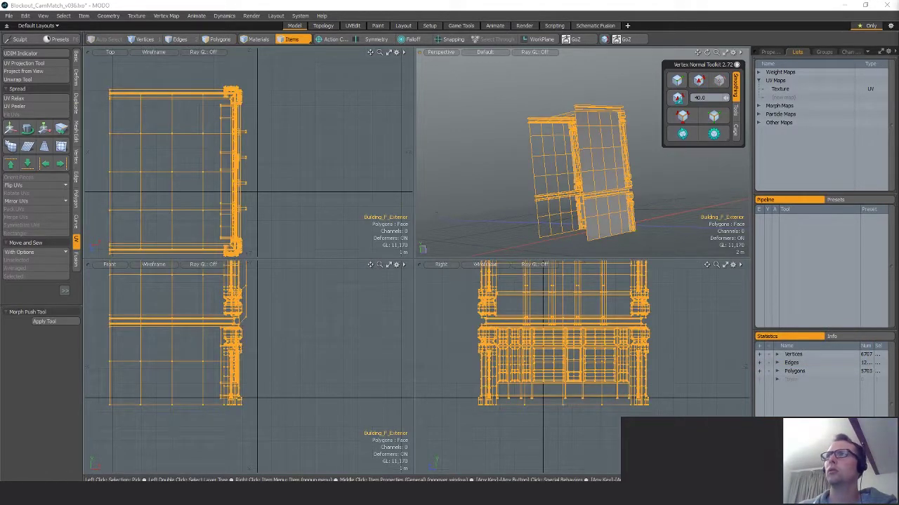
# Switch to Unreal Editor and inspect the brickwork at the base corner of the reimported Building_A.
pyautogui.hotkey('alt', 'Tab')
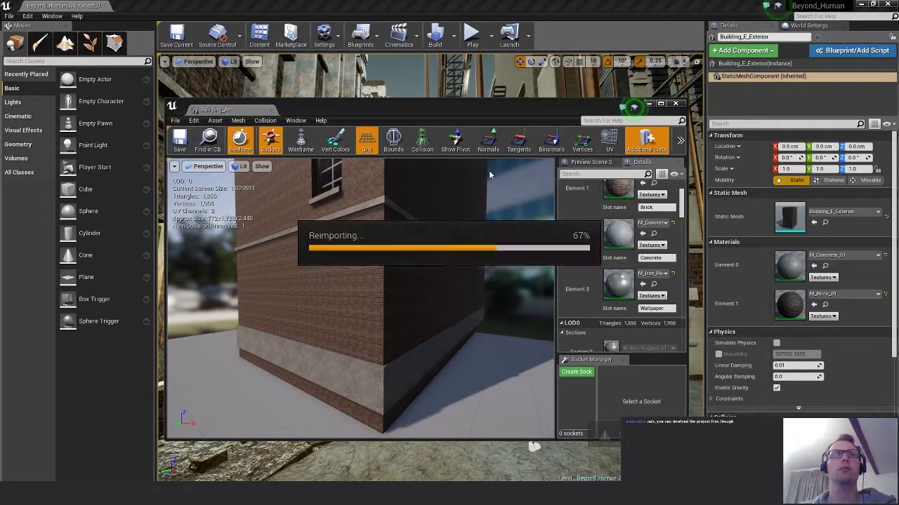
pyautogui.moveTo(360, 299)
pyautogui.mouseDown(button='right')
pyautogui.moveTo(422, 298)
pyautogui.moveTo(449, 285)
pyautogui.moveTo(393, 281)
pyautogui.moveTo(351, 298)
pyautogui.mouseUp(button='right')
pyautogui.moveTo(383, 294); pyautogui.dragTo(456, 255)
pyautogui.moveTo(457, 255); pyautogui.dragTo(488, 239, button='middle')
# Open the M_Brick_Worn_01 instance from Building_A's Brick slot to examine its parameters and preview, and close it again.
pyautogui.scroll(2, 612, 274)
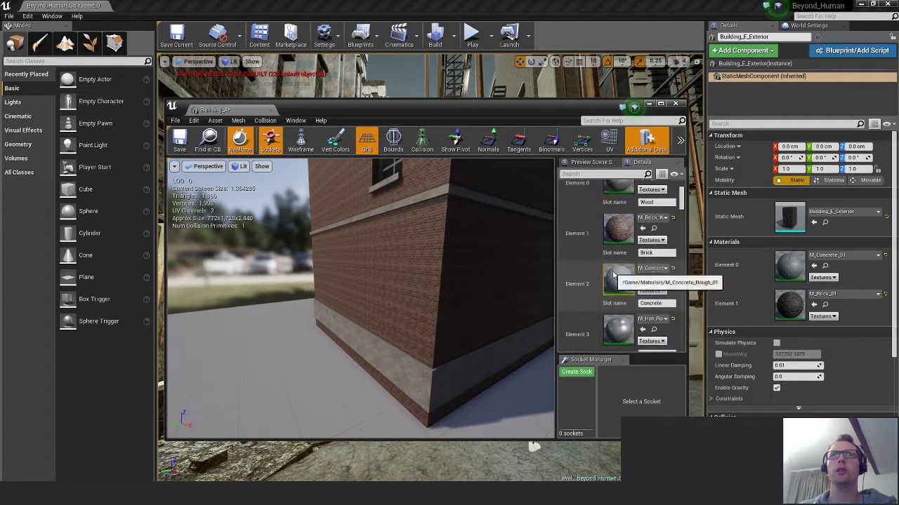
pyautogui.doubleClick(617, 231)
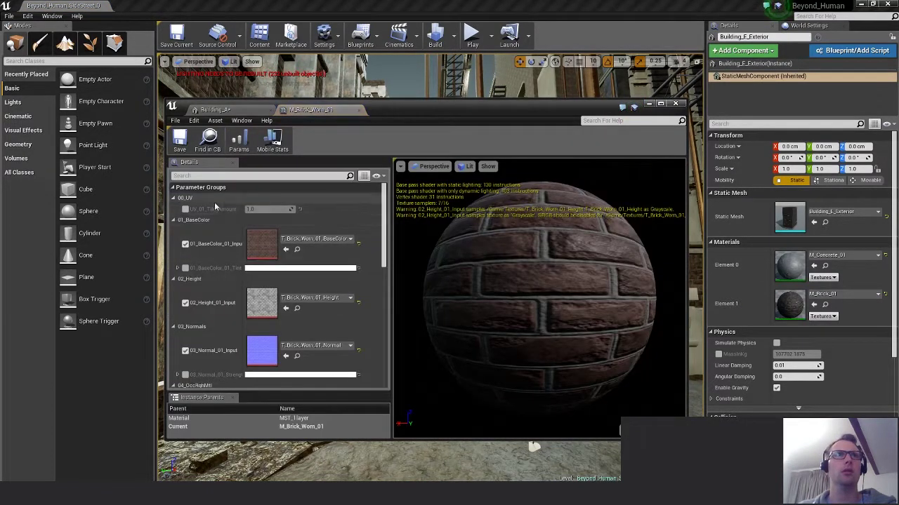
pyautogui.moveTo(493, 254); pyautogui.dragTo(489, 199)
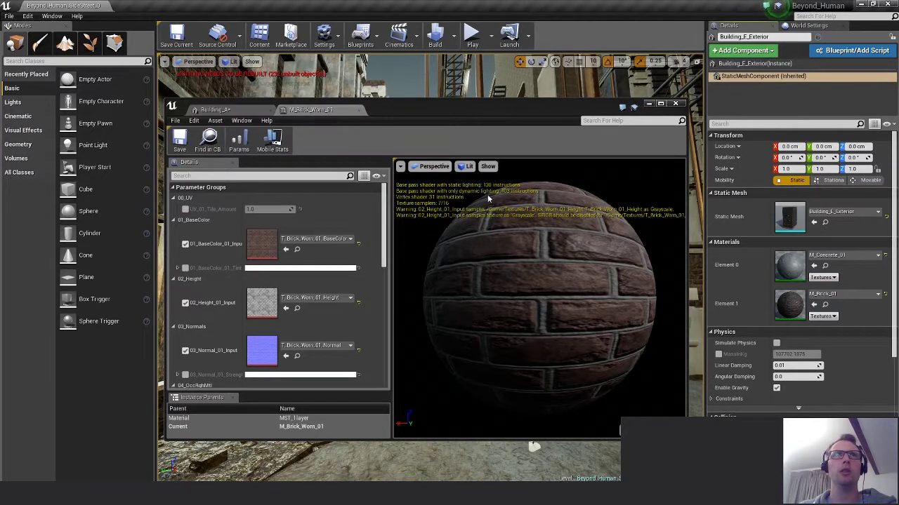
pyautogui.click(359, 111)
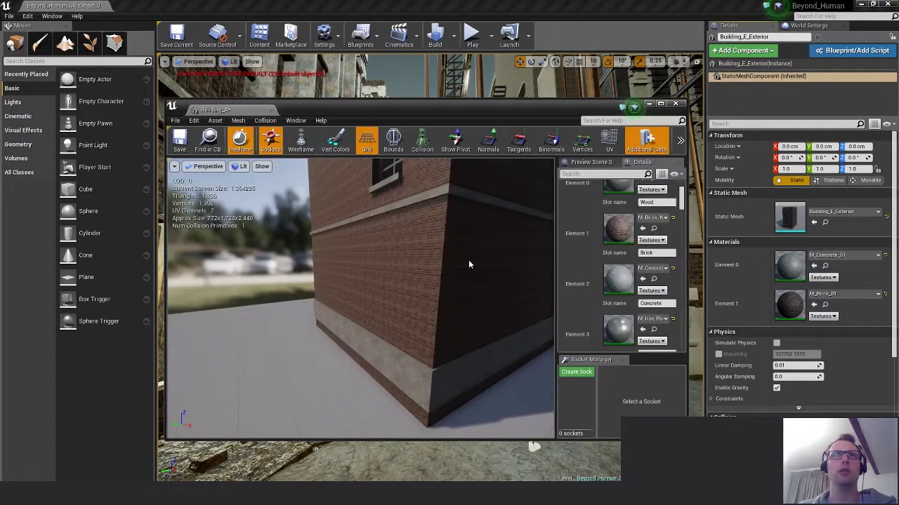
# Check Building_A's brick wall once more, close its mesh editor, and select Building_A in the level.
pyautogui.moveTo(469, 264); pyautogui.dragTo(477, 239)
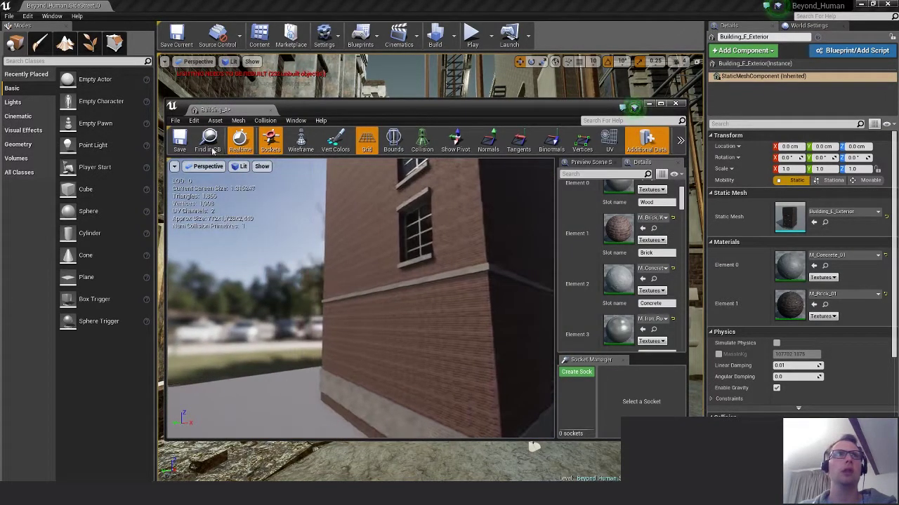
pyautogui.click(270, 110)
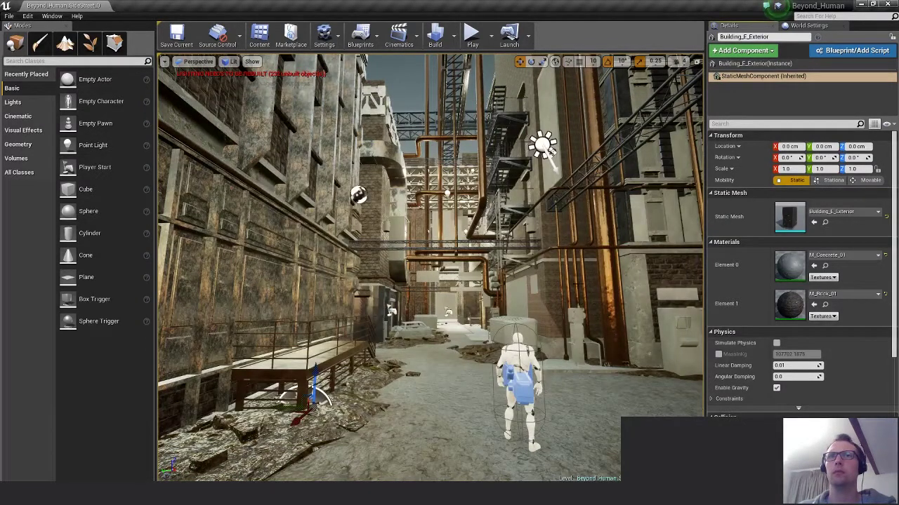
pyautogui.click(651, 285)
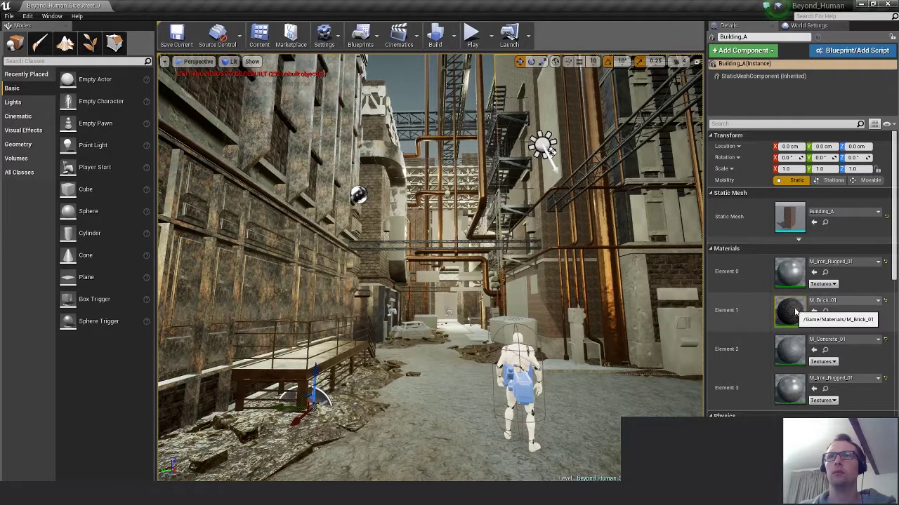
# Reset Building_A's Element 1 and Element 2 material overrides to the mesh defaults, M_Brick_Worn_01 and M_Concrete_Rough_01.
pyautogui.click(878, 301)
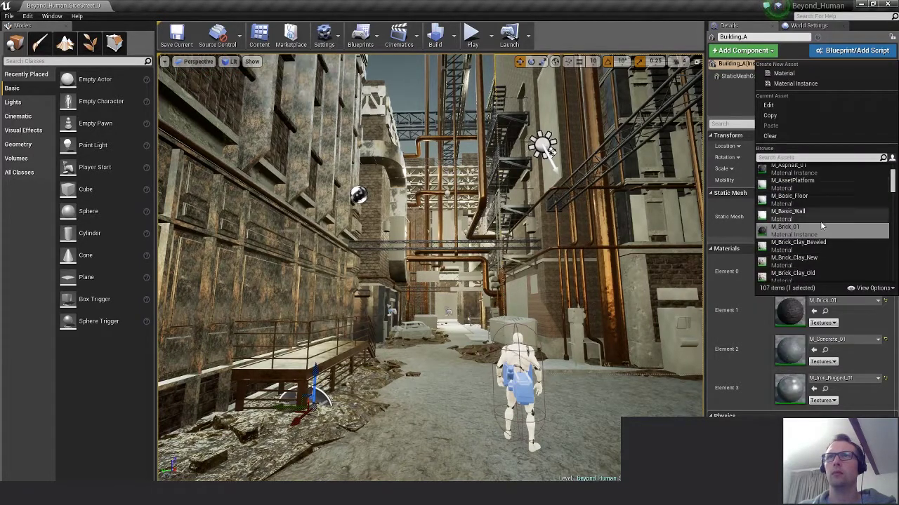
pyautogui.click(885, 300)
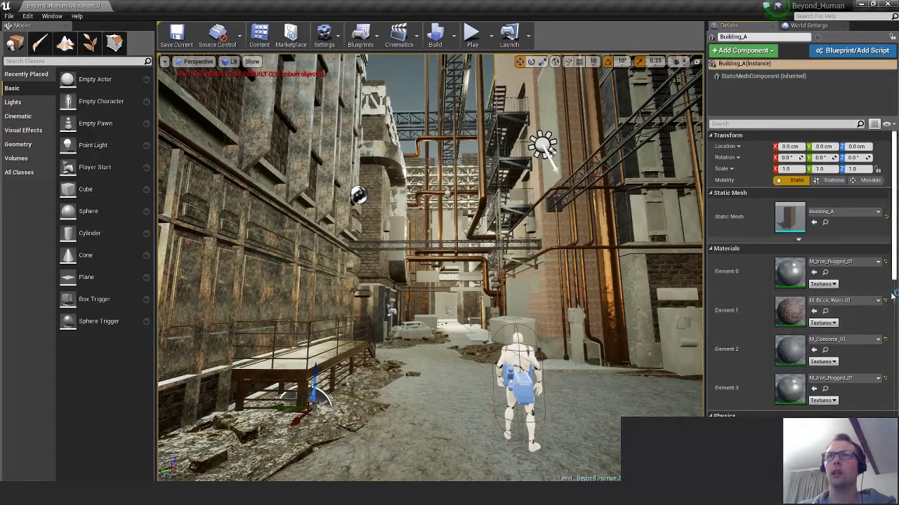
pyautogui.click(885, 339)
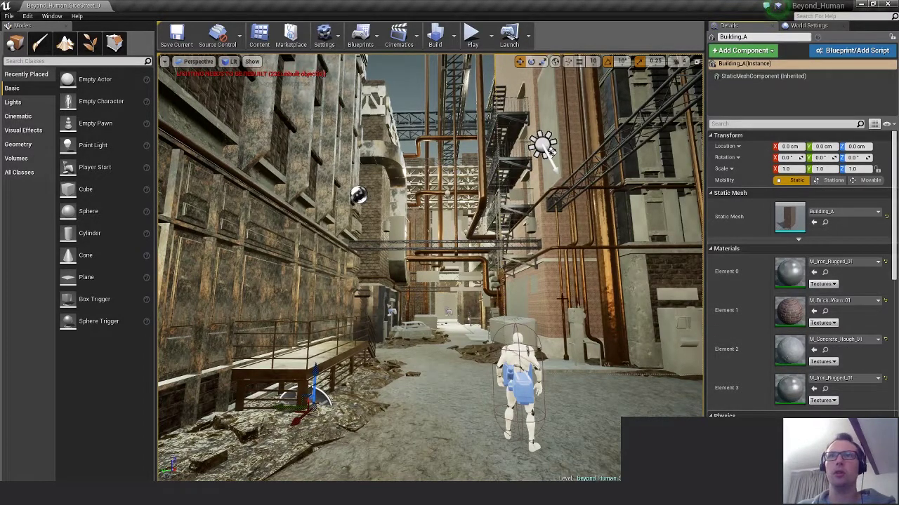
# Inspect the brick and concrete surfaces on Building_A's street corner in the level.
pyautogui.moveTo(491, 281); pyautogui.dragTo(704, 280, button='right')
pyautogui.press('w')
pyautogui.press('s')
pyautogui.moveTo(435, 255); pyautogui.dragTo(407, 245, button='right')
pyautogui.press('s')
pyautogui.press('w')
pyautogui.moveTo(309, 348); pyautogui.dragTo(260, 349, button='right')
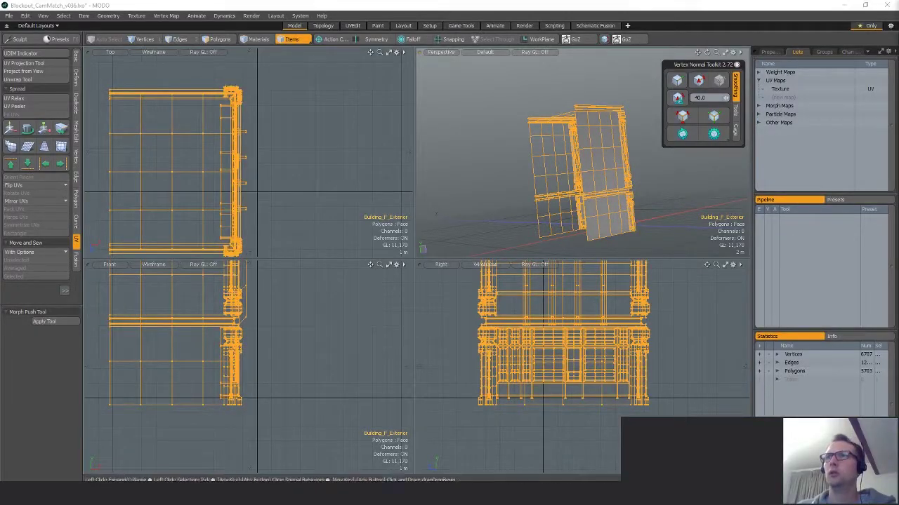
# Switch to MODO, select Building_A_Exterior's brick polygons, and open their Texture UV map in the UV Editor.
pyautogui.click(611, 330)
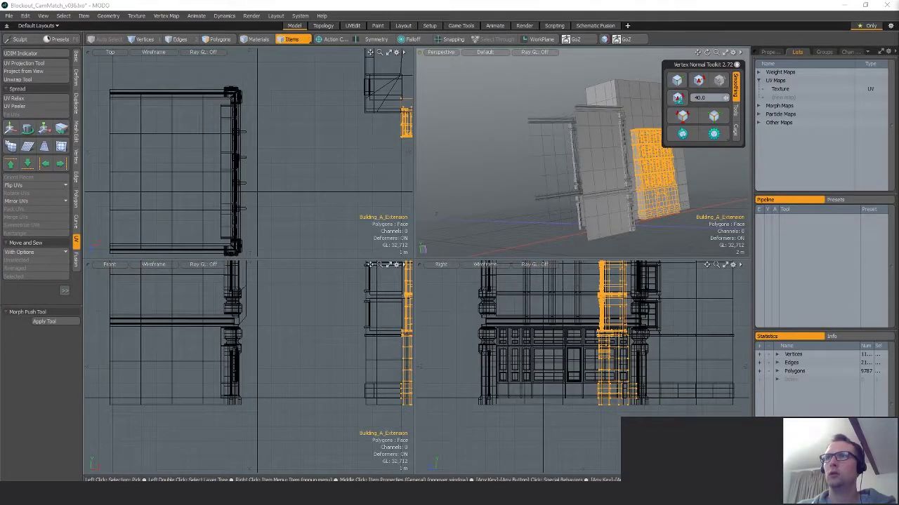
pyautogui.click(630, 340)
pyautogui.press('4')
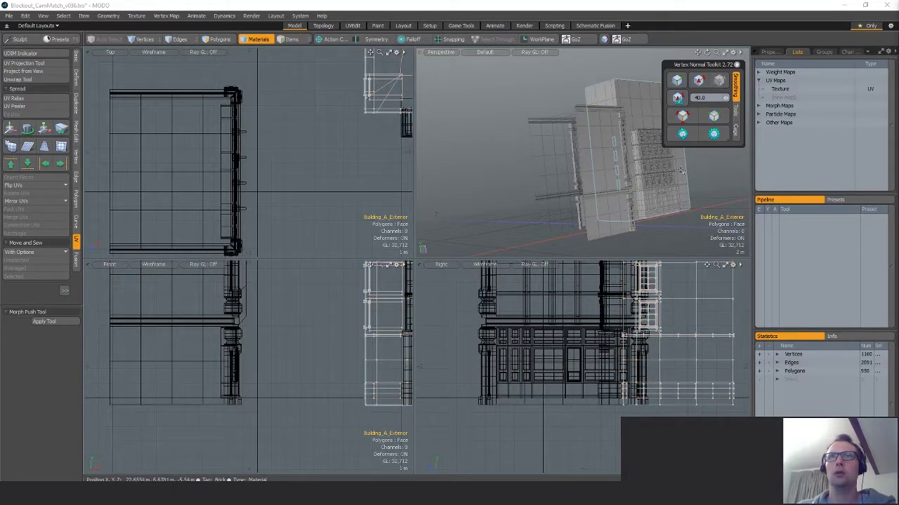
pyautogui.press('3')
pyautogui.doubleClick(679, 166)
pyautogui.click(779, 89)
pyautogui.press('F2')
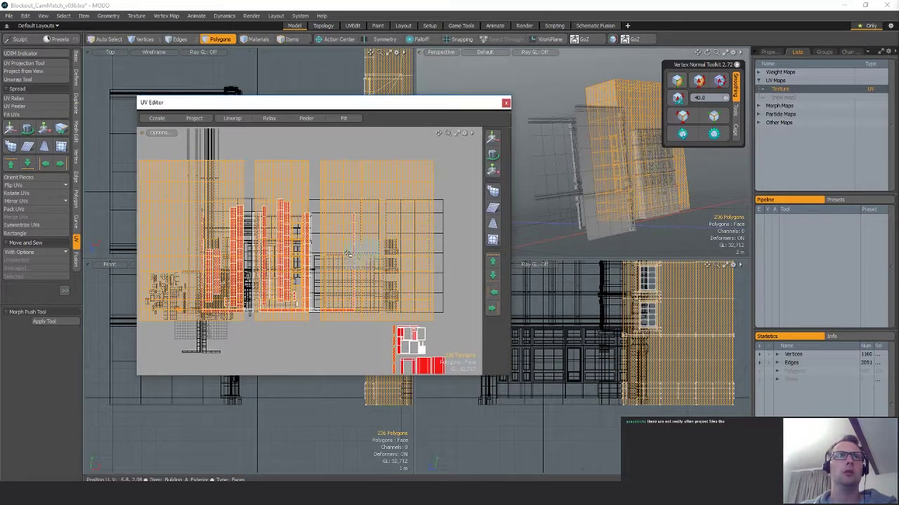
# Examine the brick polygons' UV layout against the Building_A_Exterior model, and return to Unreal Editor.
pyautogui.keyDown('alt'); pyautogui.keyDown('shift'); pyautogui.moveTo(346, 254); pyautogui.dragTo(282, 264); pyautogui.keyUp('shift'); pyautogui.keyUp('alt')
pyautogui.scroll(-1, 387, 247)
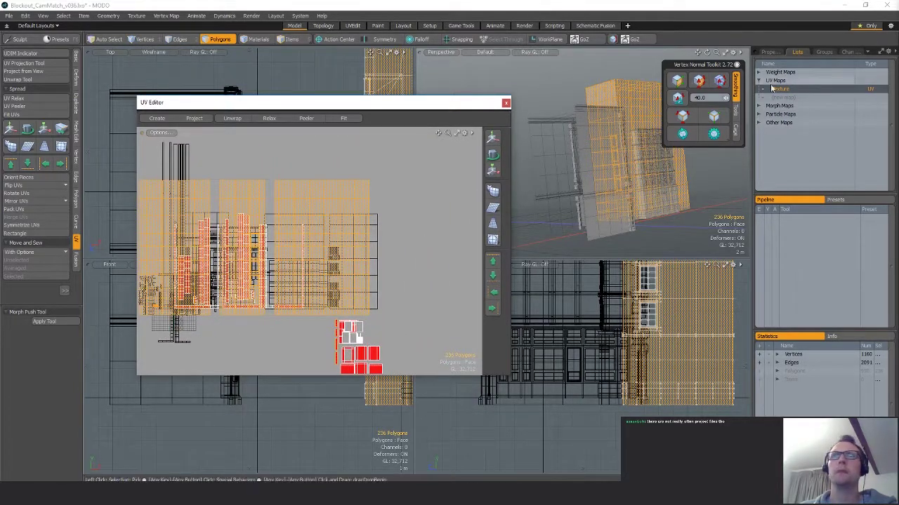
pyautogui.scroll(-2, 392, 176)
pyautogui.keyDown('alt'); pyautogui.moveTo(618, 183); pyautogui.dragTo(599, 153); pyautogui.keyUp('alt')
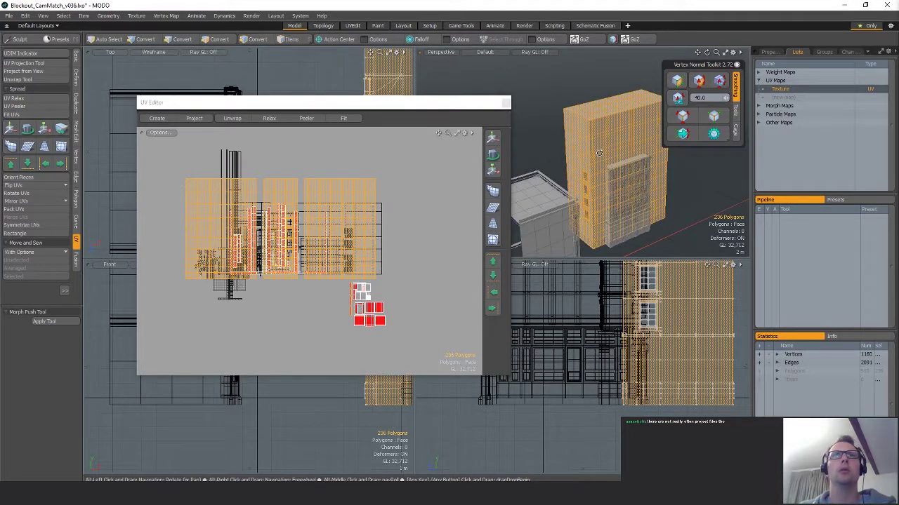
pyautogui.click(701, 197)
pyautogui.keyDown('alt'); pyautogui.moveTo(701, 197); pyautogui.dragTo(710, 198); pyautogui.keyUp('alt')
pyautogui.hotkey('alt', 'Tab')
pyautogui.hotkey('alt', 'Tab')
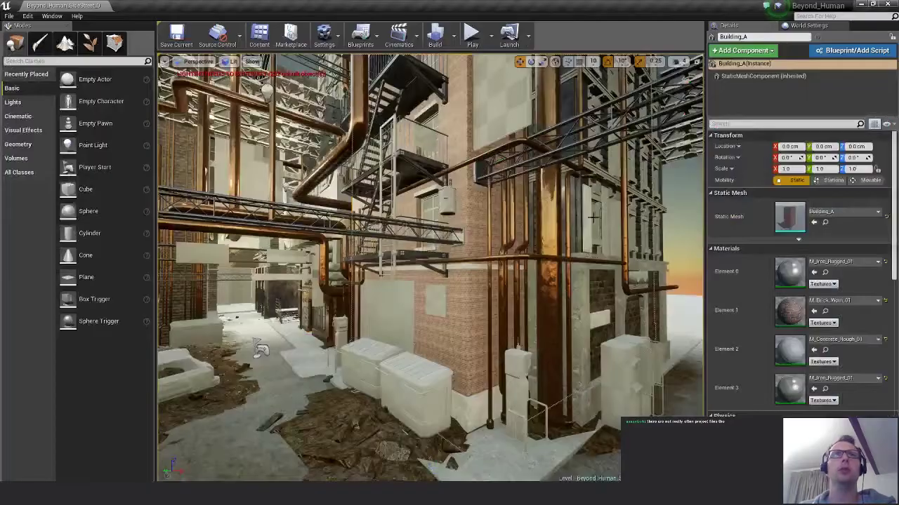
# Place a temporary copy of the Building_A mesh in the level, examine its brick walls, and delete the copy.
pyautogui.moveTo(445, 151)
pyautogui.mouseDown(button='right')
pyautogui.moveTo(372, 155)
pyautogui.moveTo(463, 153)
pyautogui.moveTo(449, 150)
pyautogui.mouseUp(button='right')
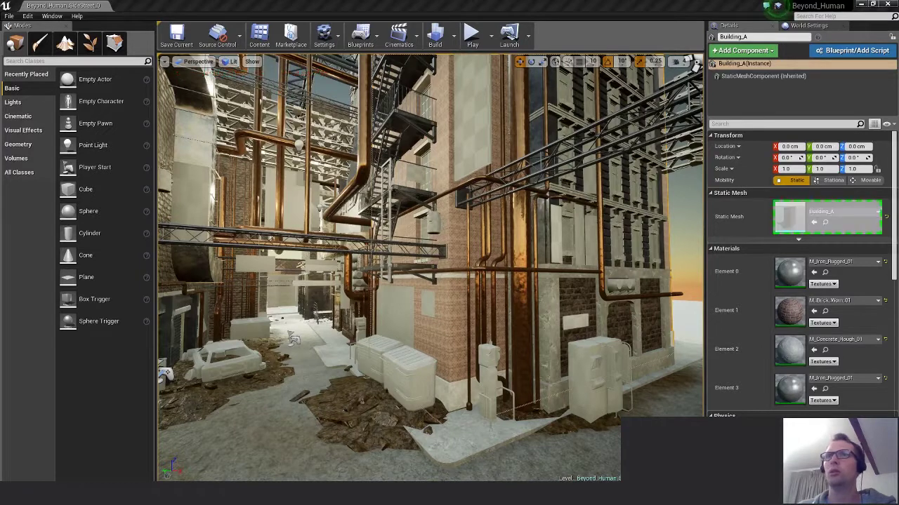
pyautogui.moveTo(698, 342); pyautogui.dragTo(684, 317)
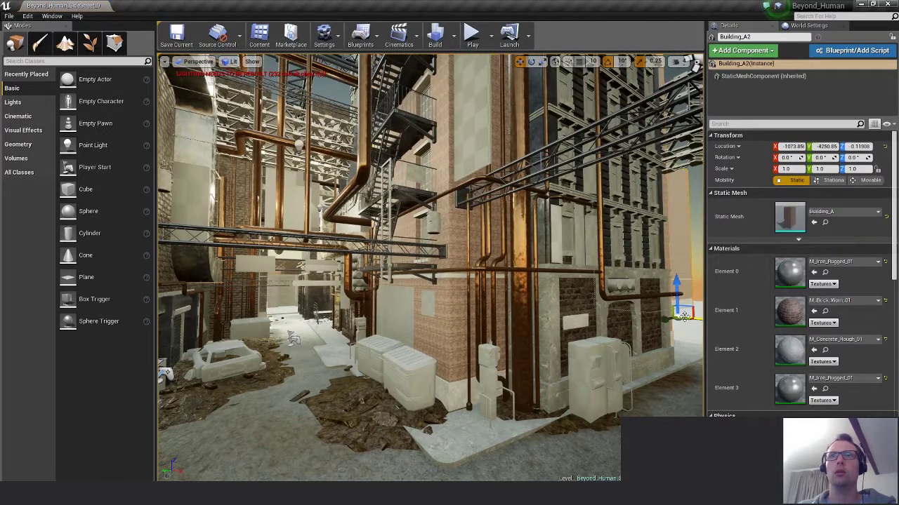
pyautogui.press('f')
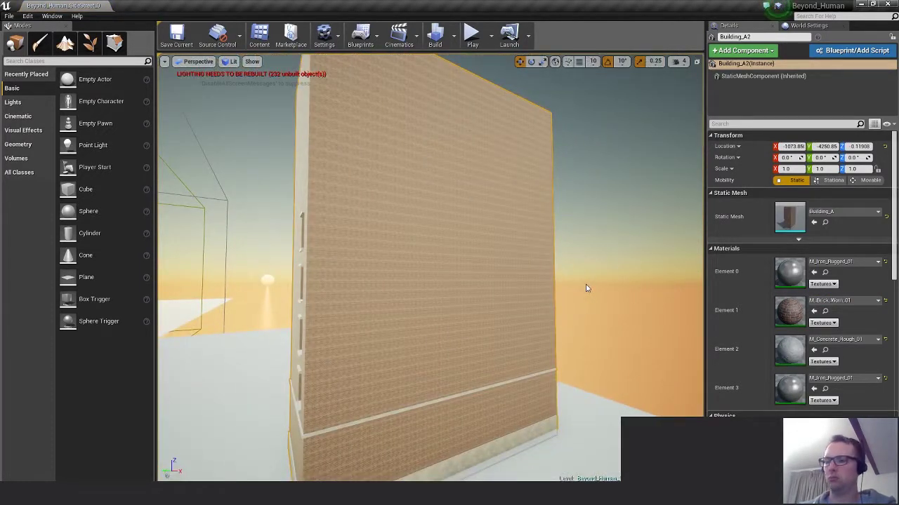
pyautogui.keyDown('alt'); pyautogui.moveTo(415, 303); pyautogui.dragTo(504, 254); pyautogui.keyUp('alt')
pyautogui.press('Delete')
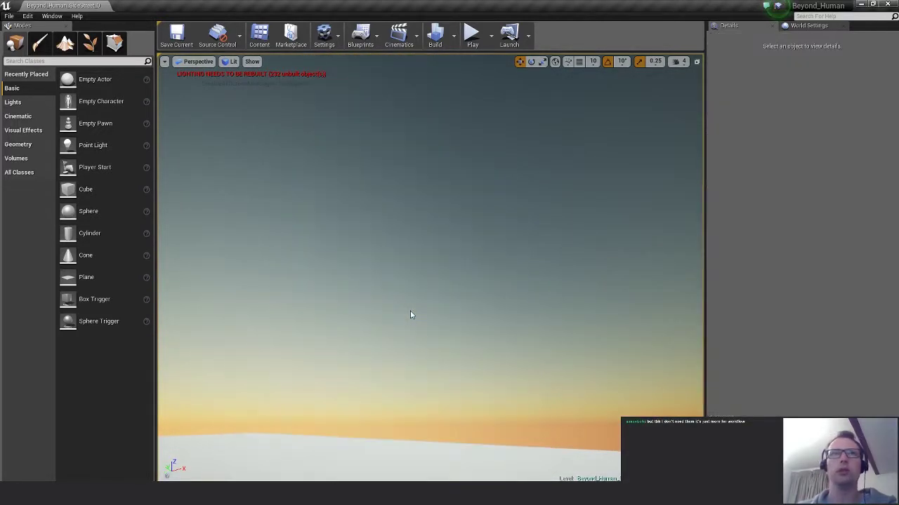
# Frame a debris pile to get back to the alley, clear the selection, and inspect the surrounding buildings.
pyautogui.moveTo(492, 347); pyautogui.dragTo(565, 344, button='right')
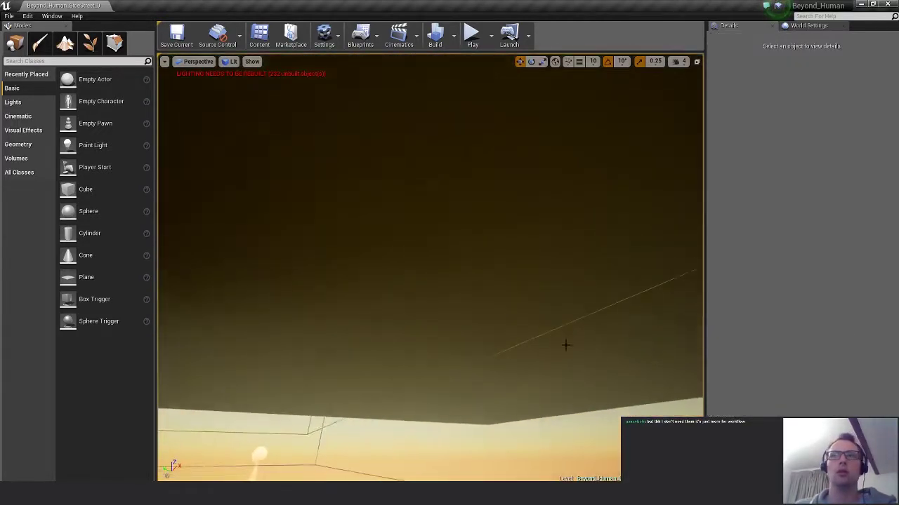
pyautogui.click(489, 276)
pyautogui.press('f')
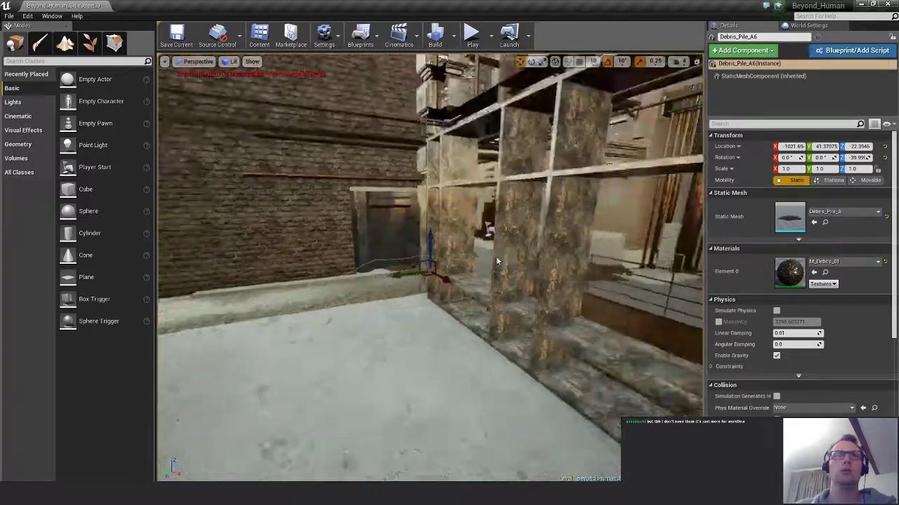
pyautogui.keyDown('alt'); pyautogui.moveTo(496, 262); pyautogui.dragTo(540, 268); pyautogui.keyUp('alt')
pyautogui.press('Escape')
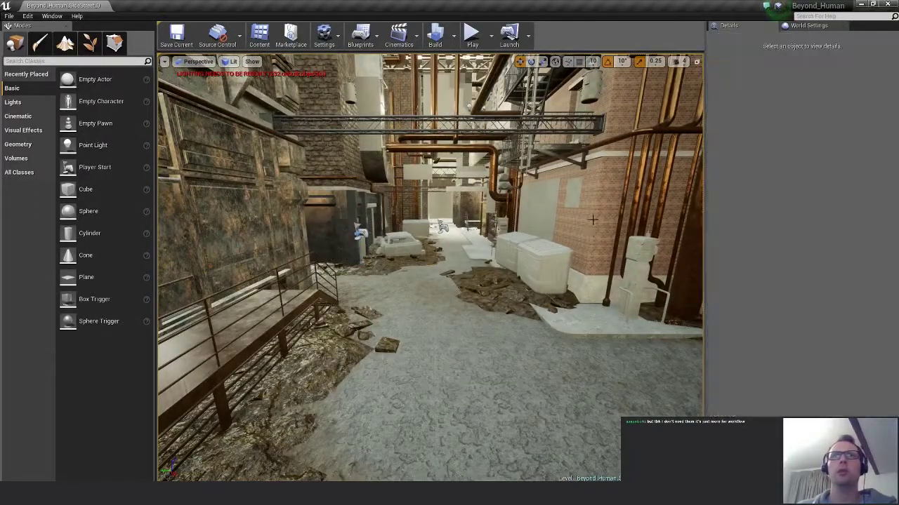
pyautogui.moveTo(551, 228); pyautogui.dragTo(573, 246, button='right')
pyautogui.moveTo(460, 261); pyautogui.dragTo(449, 253, button='right')
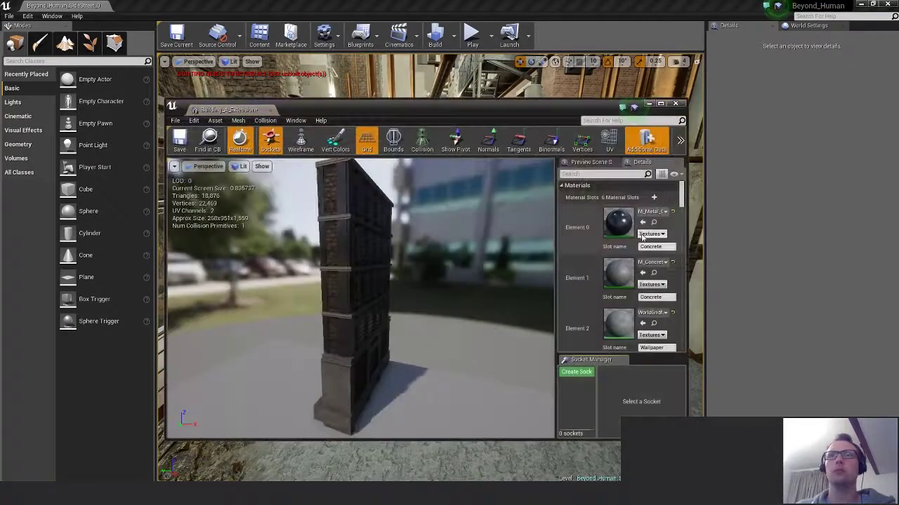
# Reset Building_A_Extension's material slots to the default world grid material in its mesh editor.
pyautogui.click(673, 212)
pyautogui.click(673, 263)
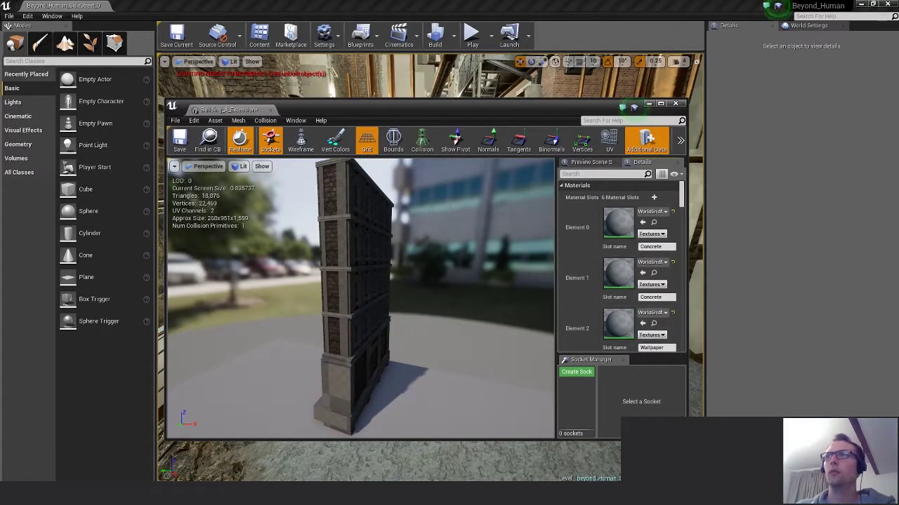
pyautogui.moveTo(408, 341)
pyautogui.mouseDown(button='right')
pyautogui.moveTo(397, 375)
pyautogui.moveTo(344, 369)
pyautogui.moveTo(403, 365)
pyautogui.moveTo(397, 337)
pyautogui.mouseUp(button='right')
pyautogui.moveTo(682, 200)
pyautogui.mouseDown()
pyautogui.moveTo(684, 219)
pyautogui.moveTo(688, 212)
pyautogui.mouseUp()
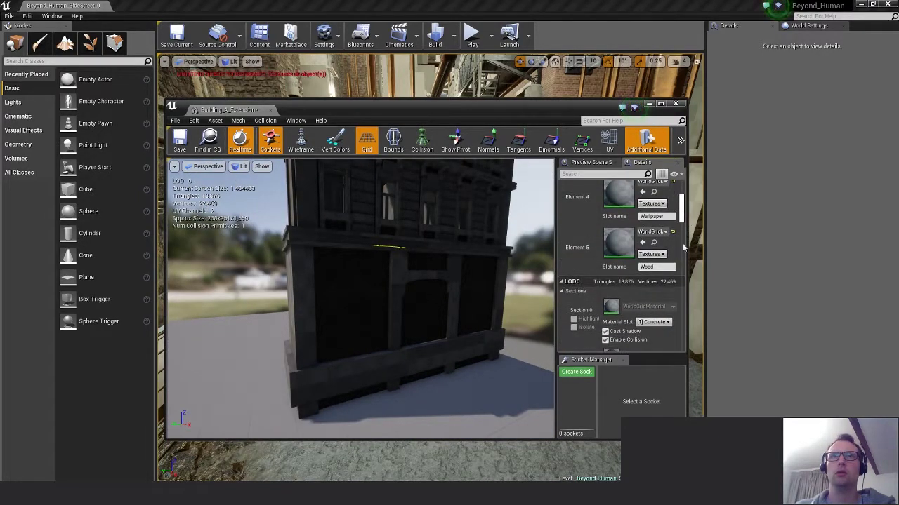
pyautogui.scroll(3, 672, 236)
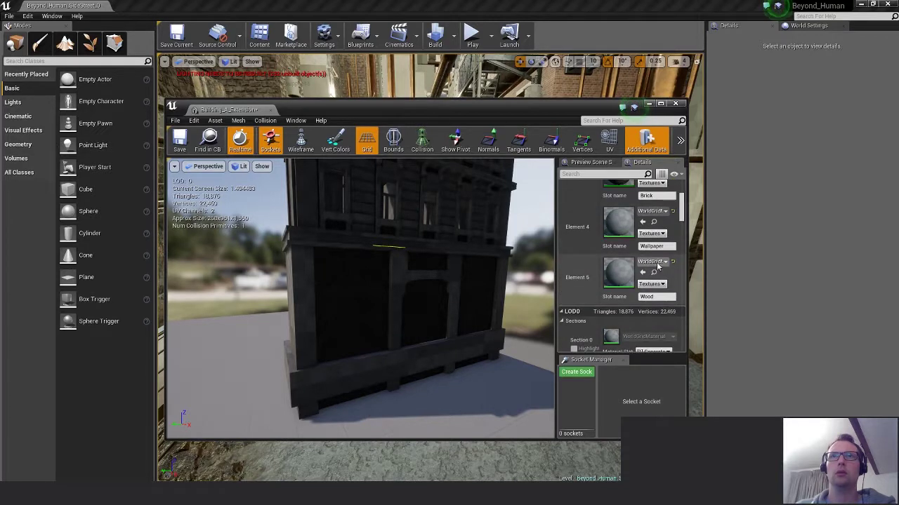
pyautogui.click(673, 235)
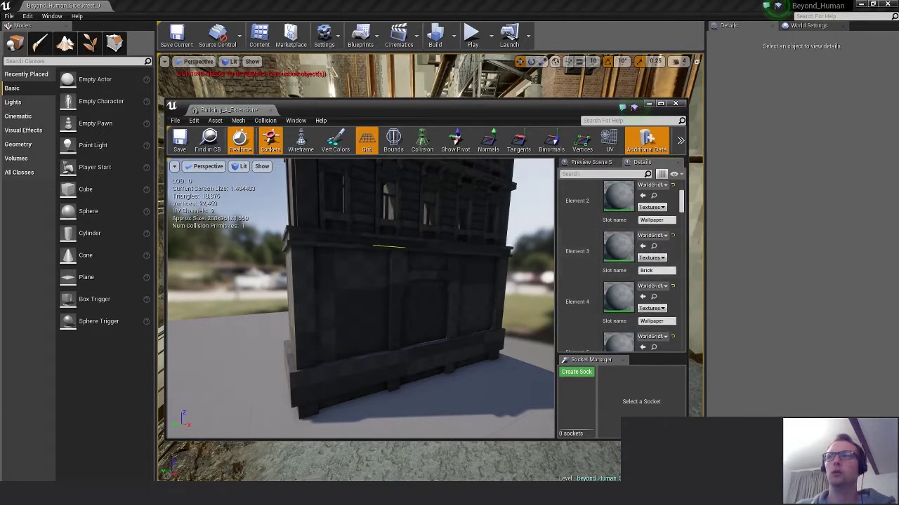
# Assign the worn brick material to Building_A_Extension's Brick slot and check it on the side wall.
pyautogui.hotkey('ctrl', 'z')
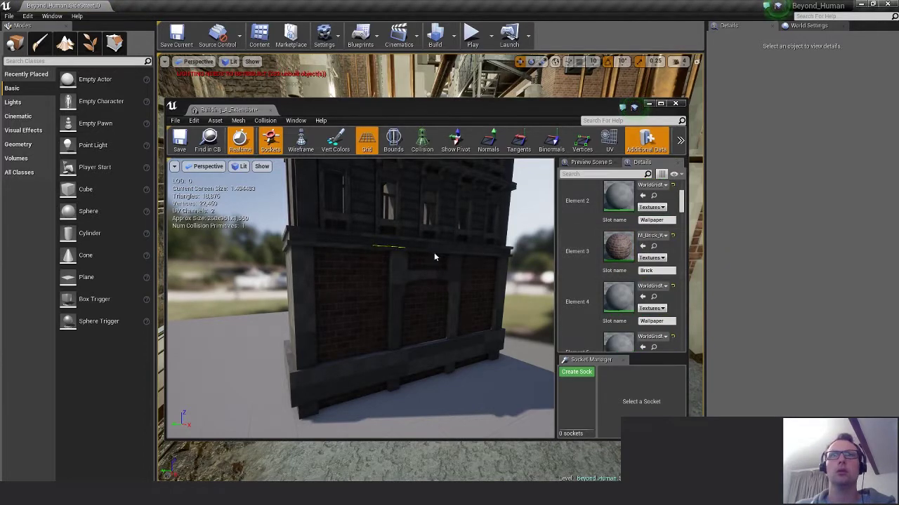
pyautogui.moveTo(435, 255); pyautogui.dragTo(410, 255, button='right')
pyautogui.moveTo(488, 255); pyautogui.dragTo(463, 253)
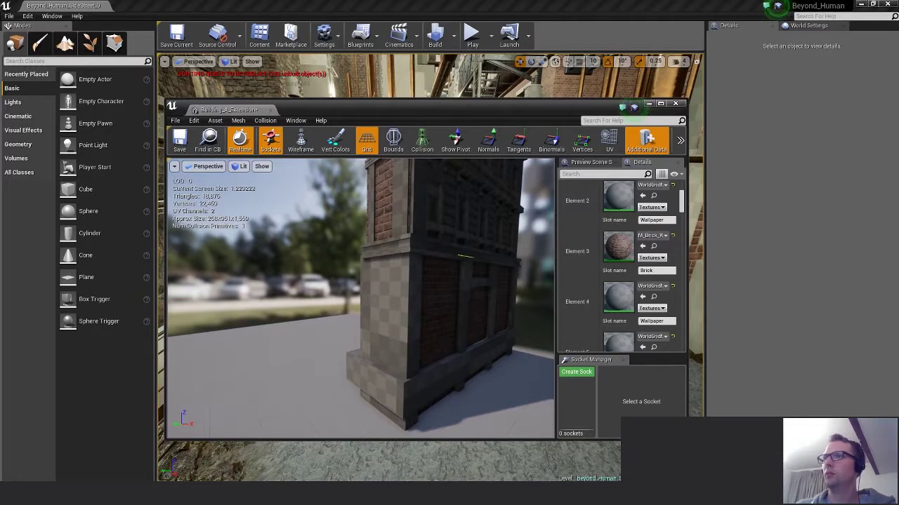
# Consult the asset list's Textures sheet for building materials, and assign iron materials to Element 4 (Wallpaper) and Element 5 (Wood).
pyautogui.hotkey('alt', 'Tab')
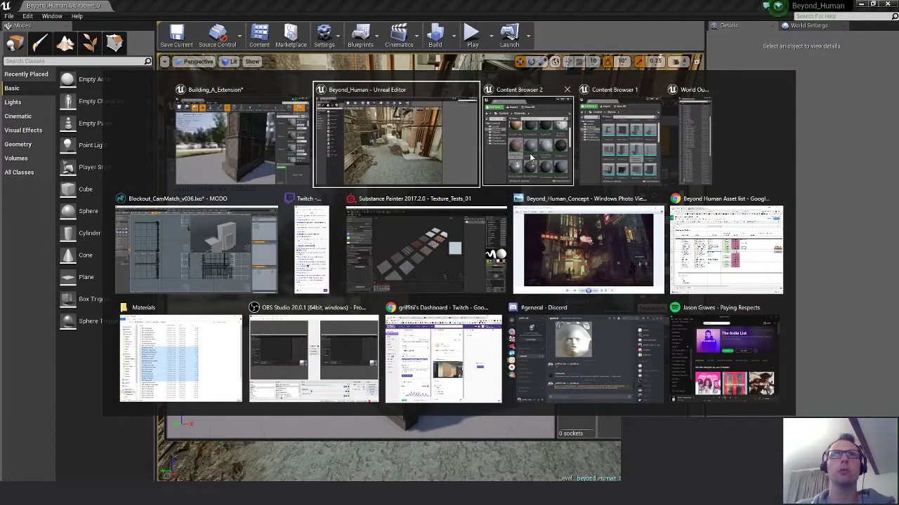
pyautogui.click(712, 250)
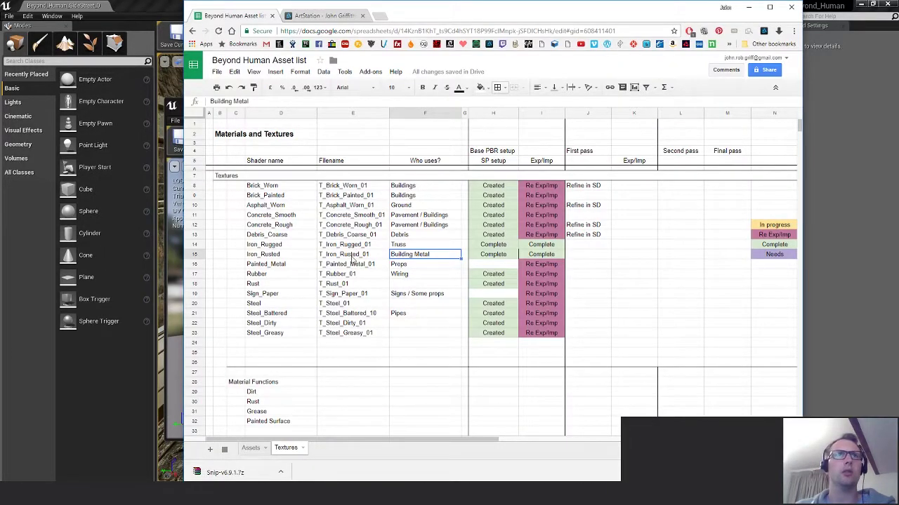
pyautogui.click(174, 8)
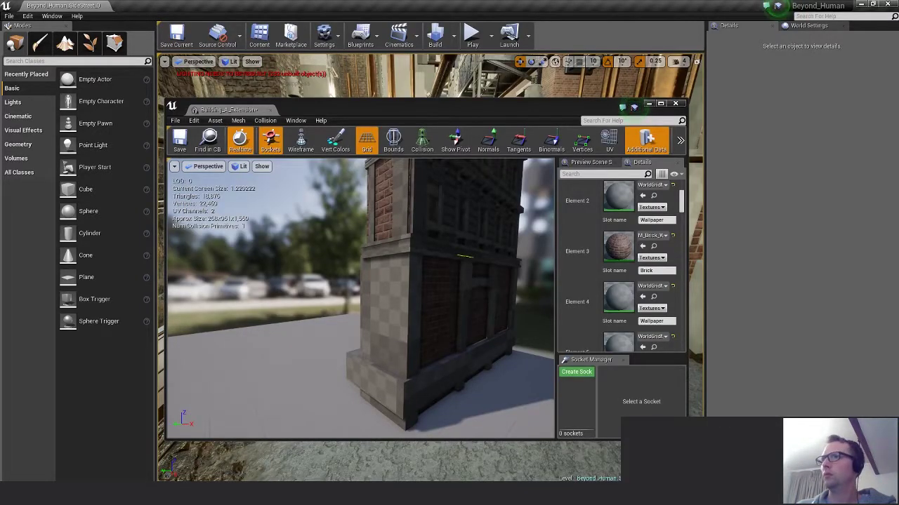
pyautogui.moveTo(898, 283); pyautogui.dragTo(621, 299)
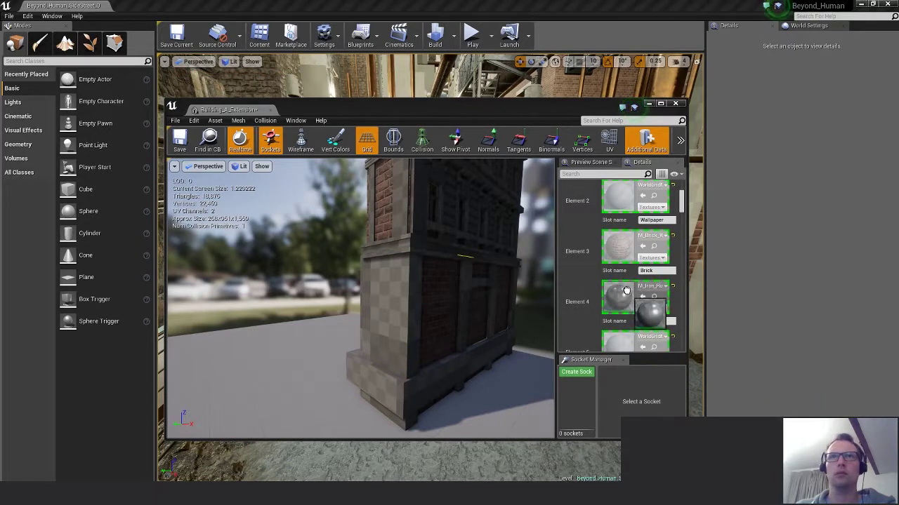
pyautogui.moveTo(898, 408); pyautogui.dragTo(623, 346)
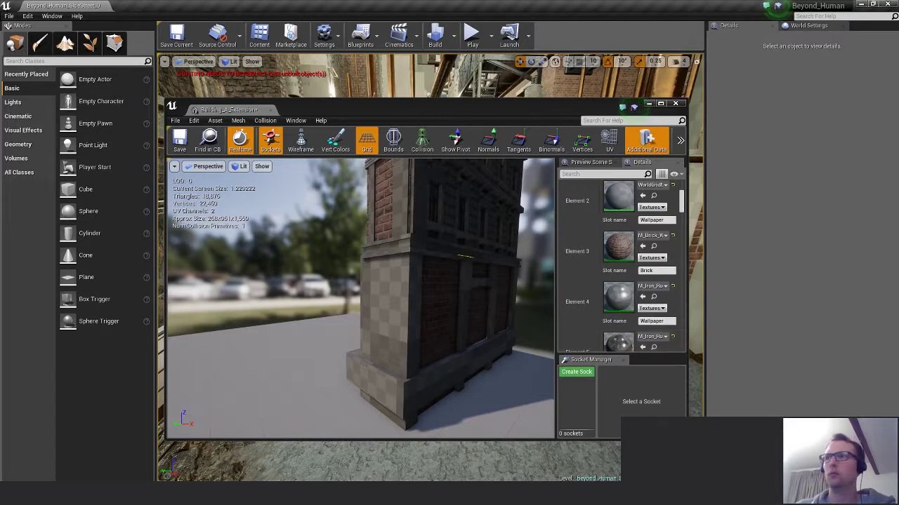
# Assign the rusted iron material to Element 2 (Wallpaper) and Element 0 (Concrete), and a concrete material to Element 1 (Concrete).
pyautogui.moveTo(898, 288); pyautogui.dragTo(620, 200)
pyautogui.scroll(9, 610, 283)
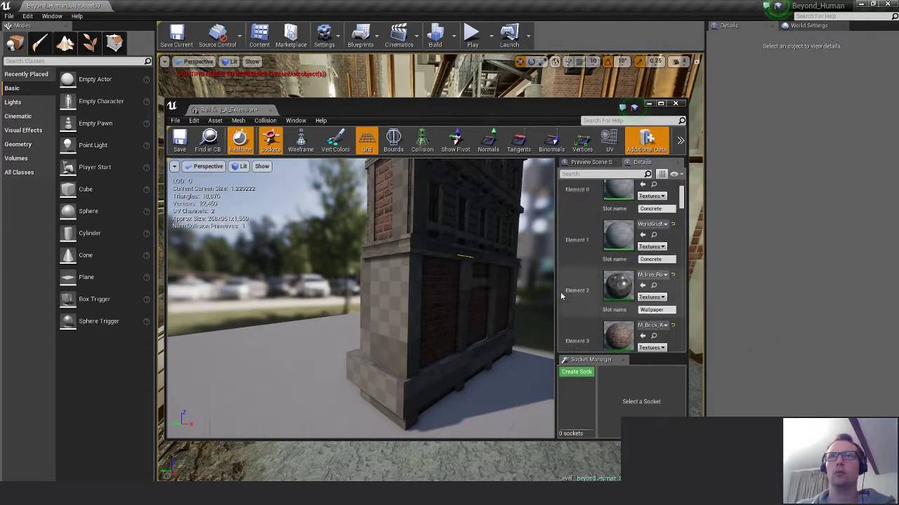
pyautogui.moveTo(898, 288); pyautogui.dragTo(632, 278)
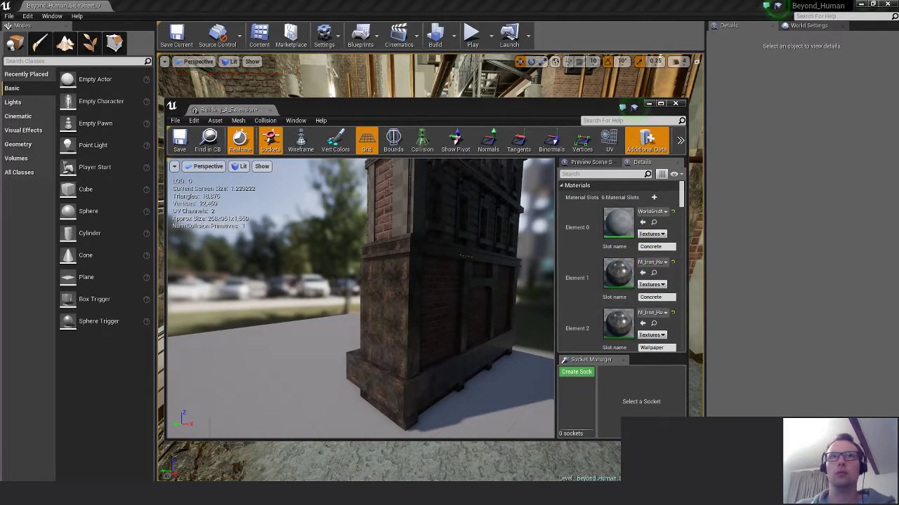
pyautogui.moveTo(897, 287); pyautogui.dragTo(635, 224)
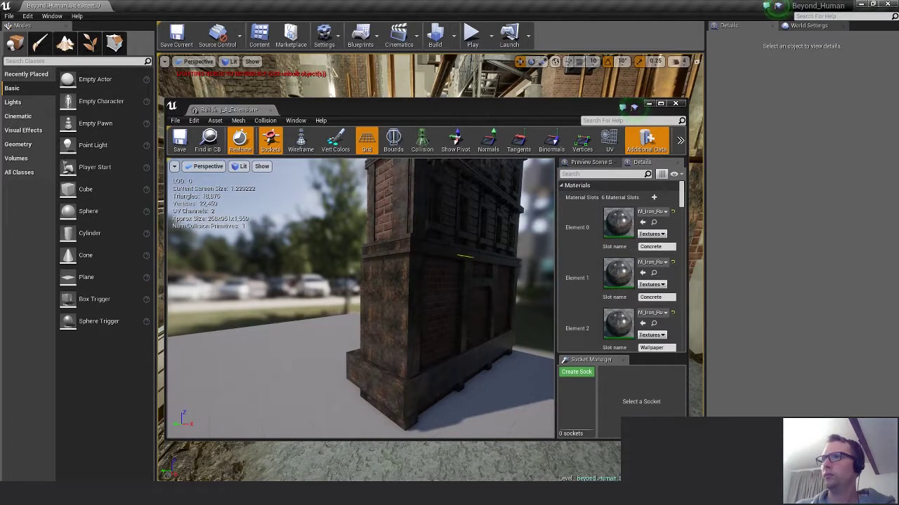
pyautogui.moveTo(898, 288); pyautogui.dragTo(614, 276)
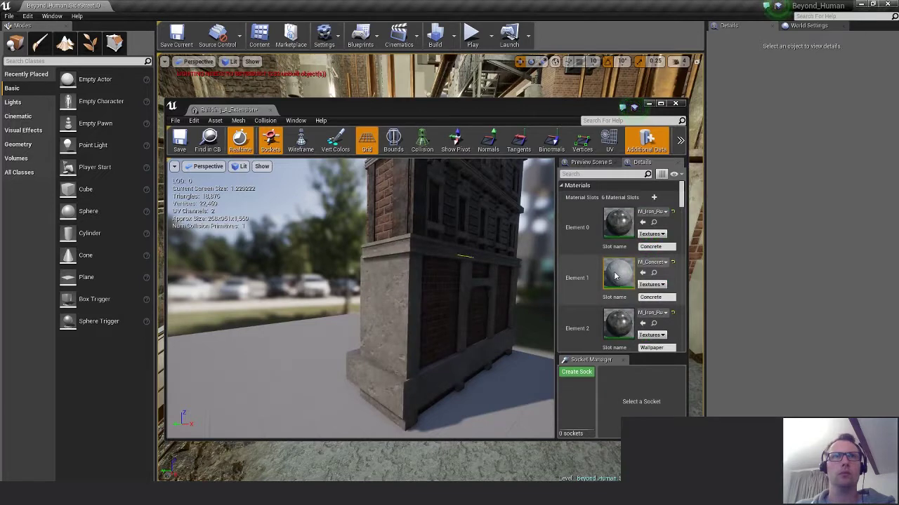
# Inspect Building_A_Extension's facade with the assigned materials and turn on the simplified collision display.
pyautogui.moveTo(476, 291); pyautogui.dragTo(505, 194, button='right')
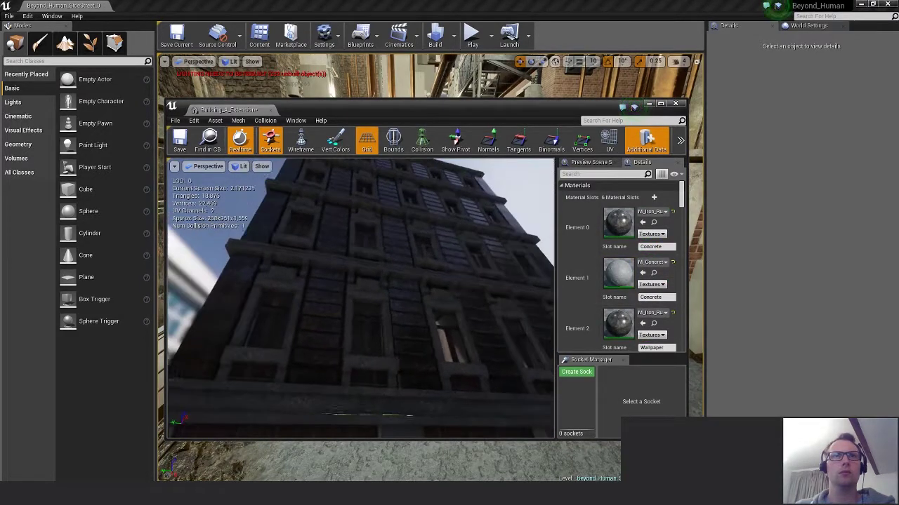
pyautogui.moveTo(400, 239)
pyautogui.mouseDown()
pyautogui.moveTo(372, 263)
pyautogui.moveTo(393, 246)
pyautogui.mouseUp()
pyautogui.click(422, 143)
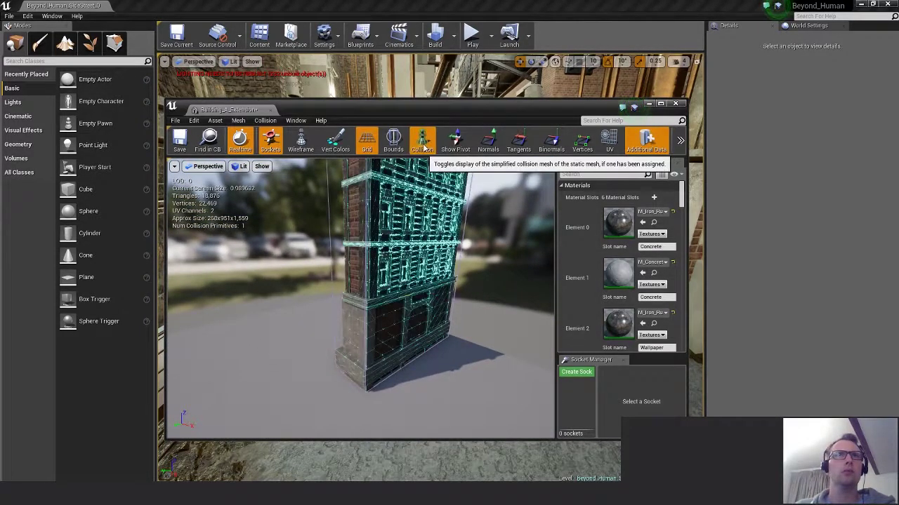
# Turn off the simplified collision display and close Building_A_Extension's mesh editor.
pyautogui.click(423, 145)
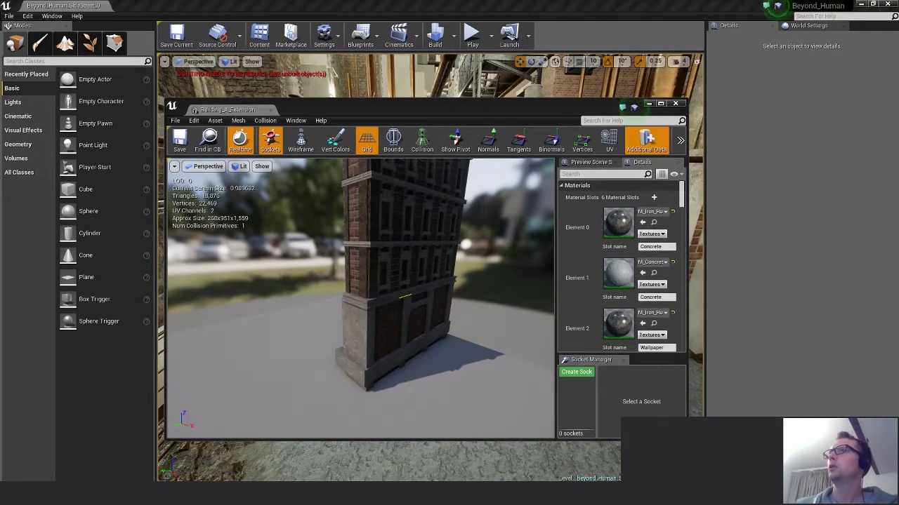
pyautogui.click(270, 111)
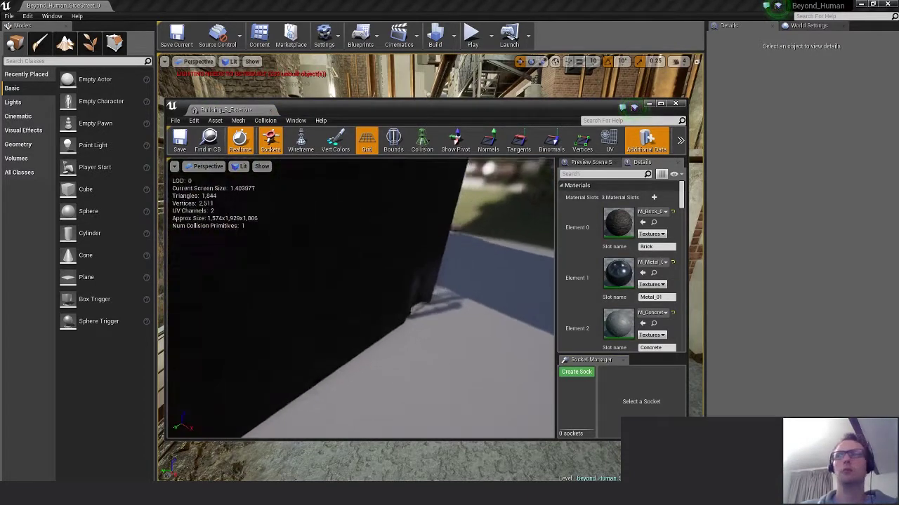
# Reset Building_R_Exterior's three material slots, and assign the worn brick material to Metal_01 and Brick and a concrete material to Concrete.
pyautogui.moveTo(361, 299); pyautogui.dragTo(433, 318, button='right')
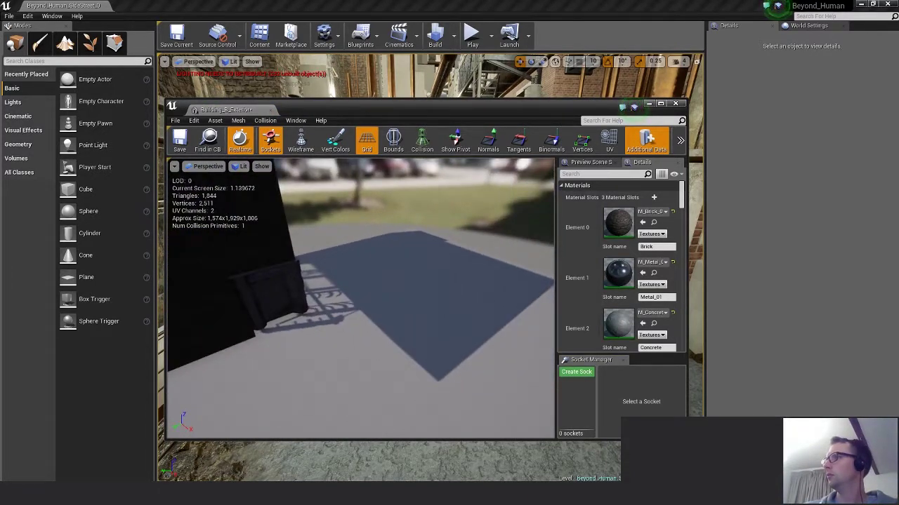
pyautogui.moveTo(361, 298); pyautogui.dragTo(356, 332, button='right')
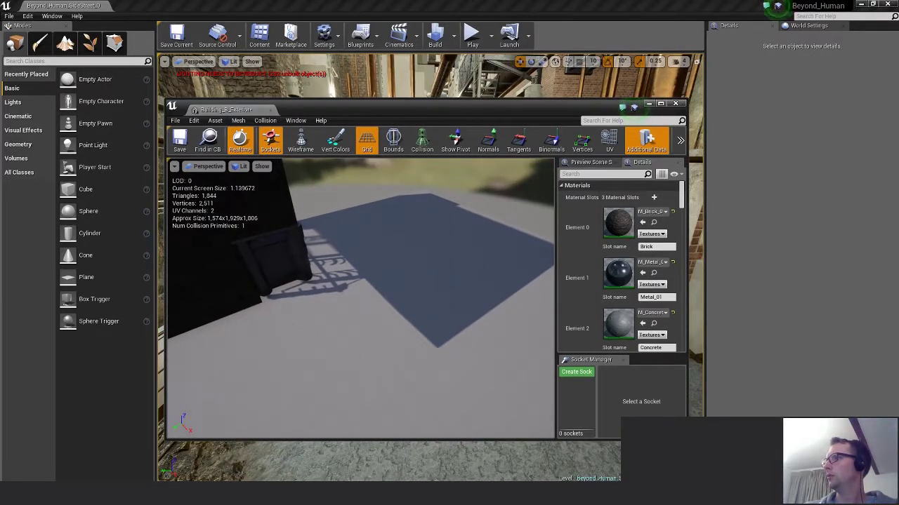
pyautogui.moveTo(361, 298); pyautogui.dragTo(298, 302, button='right')
pyautogui.moveTo(365, 303); pyautogui.dragTo(397, 297)
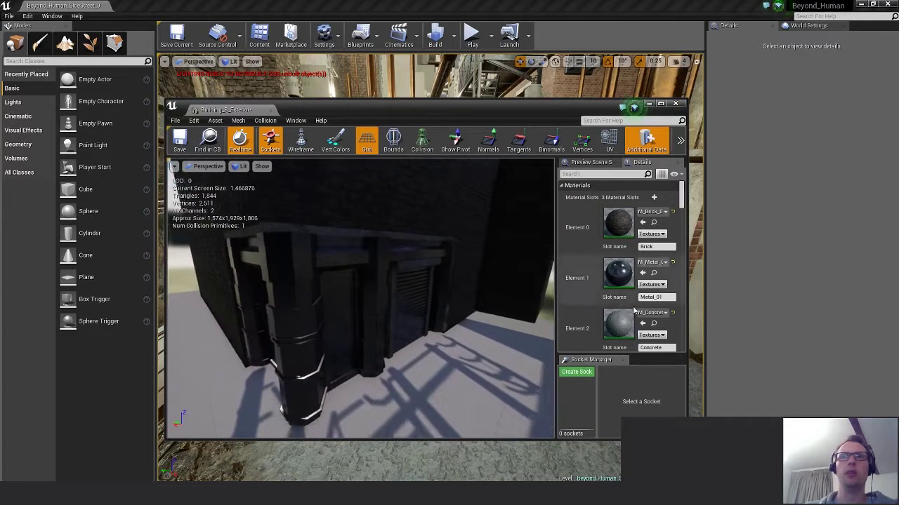
pyautogui.click(673, 263)
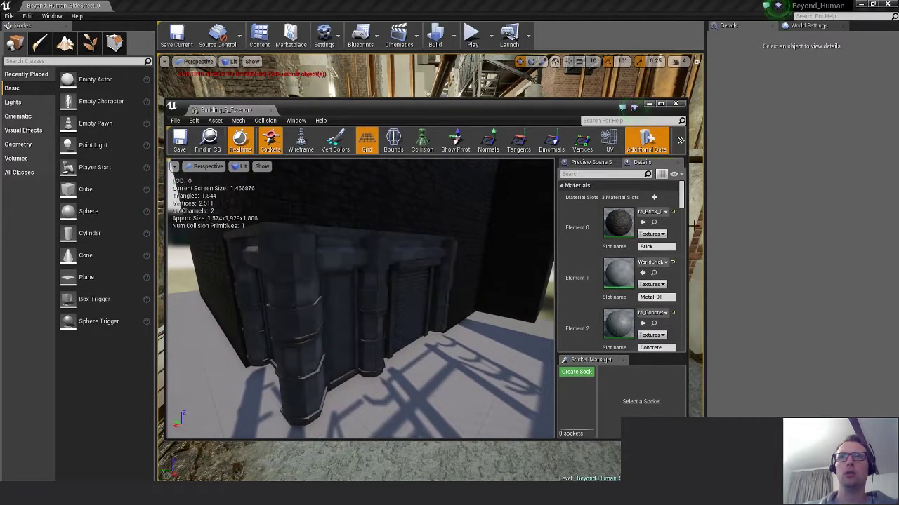
pyautogui.click(672, 212)
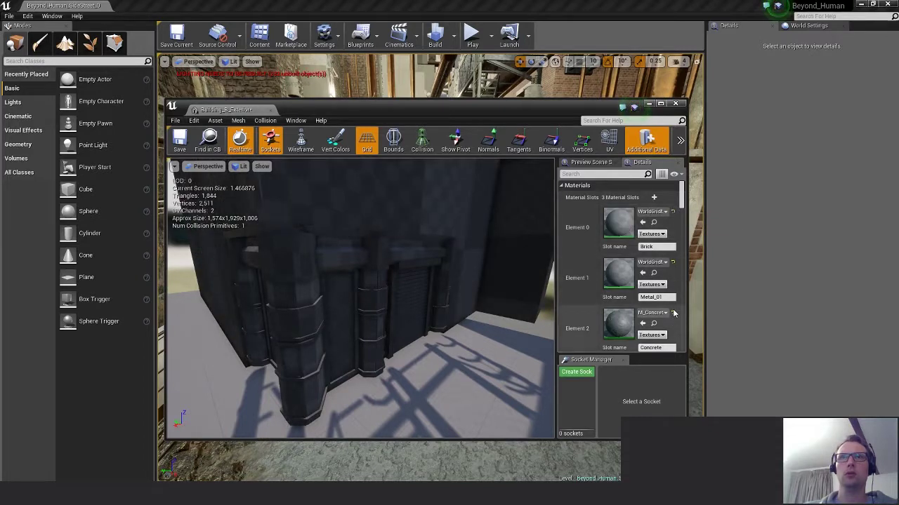
pyautogui.click(673, 314)
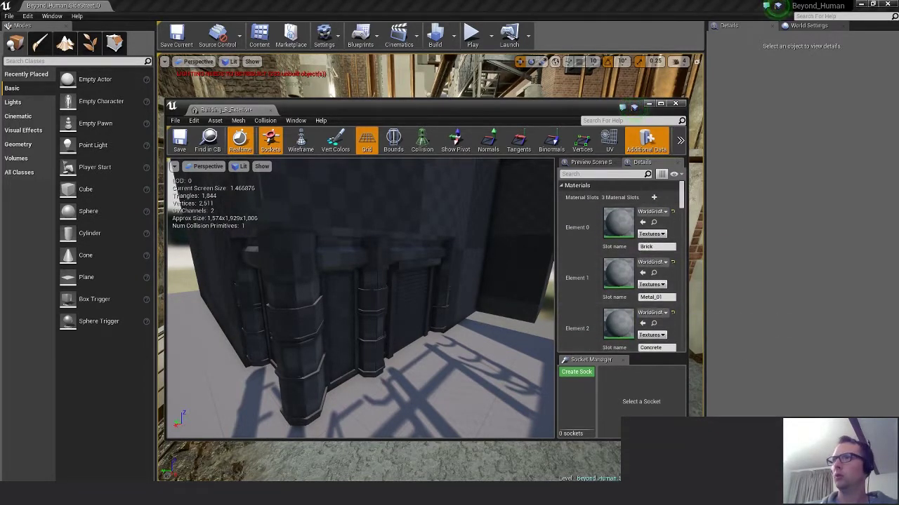
pyautogui.moveTo(898, 344); pyautogui.dragTo(618, 272)
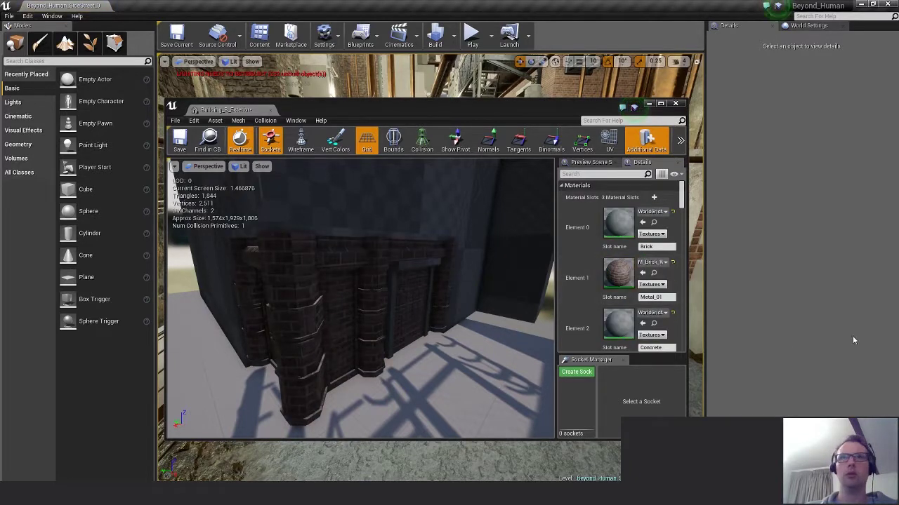
pyautogui.moveTo(898, 330); pyautogui.dragTo(619, 224)
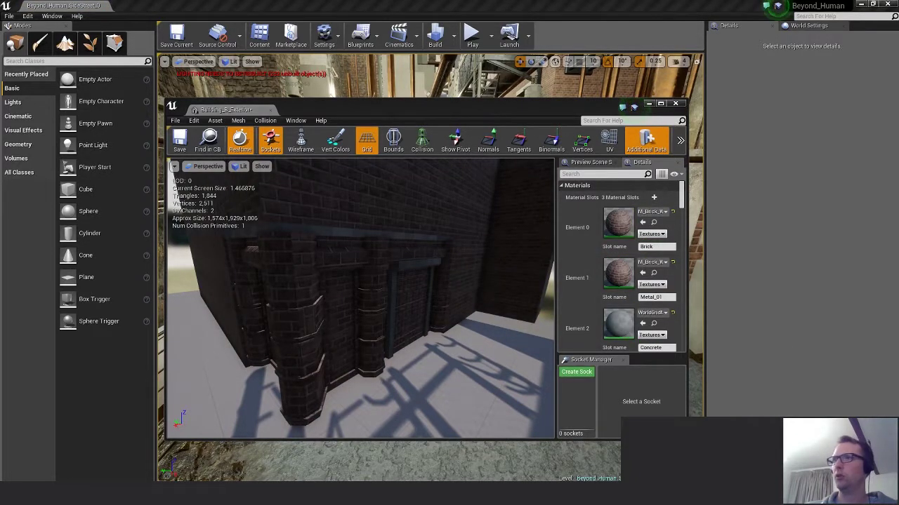
pyautogui.moveTo(898, 316); pyautogui.dragTo(624, 319)
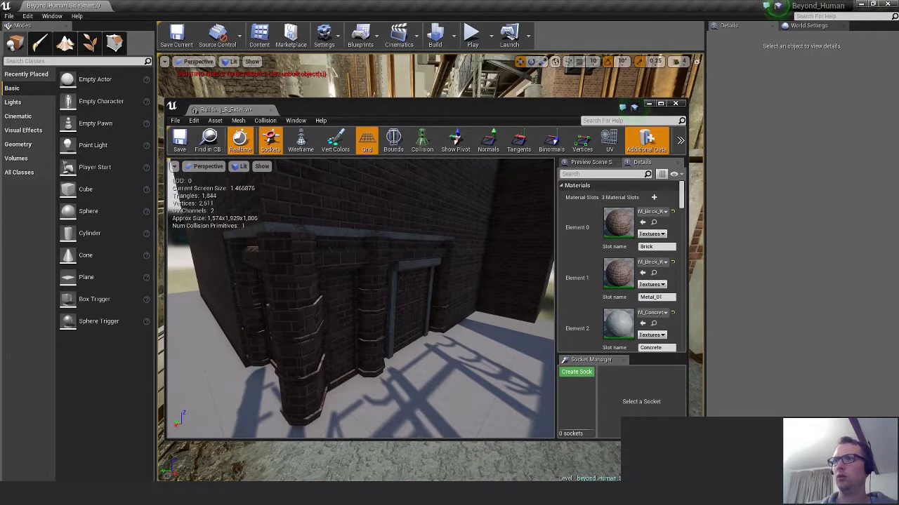
# Consult the asset list's Textures sheet, and assign the rusted iron material to Metal_01 and a concrete material to Concrete.
pyautogui.hotkey('alt', 'Tab')
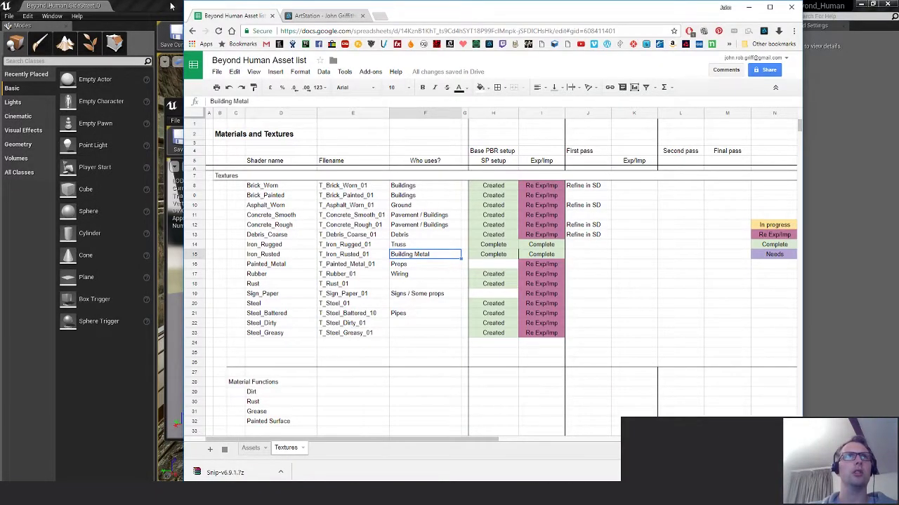
pyautogui.click(172, 7)
pyautogui.moveTo(898, 323); pyautogui.dragTo(613, 270)
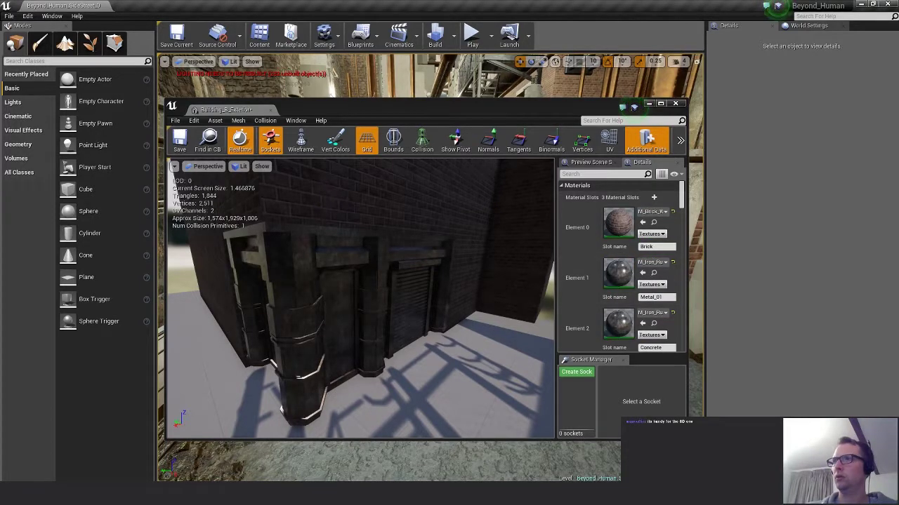
pyautogui.moveTo(618, 337); pyautogui.dragTo(614, 328)
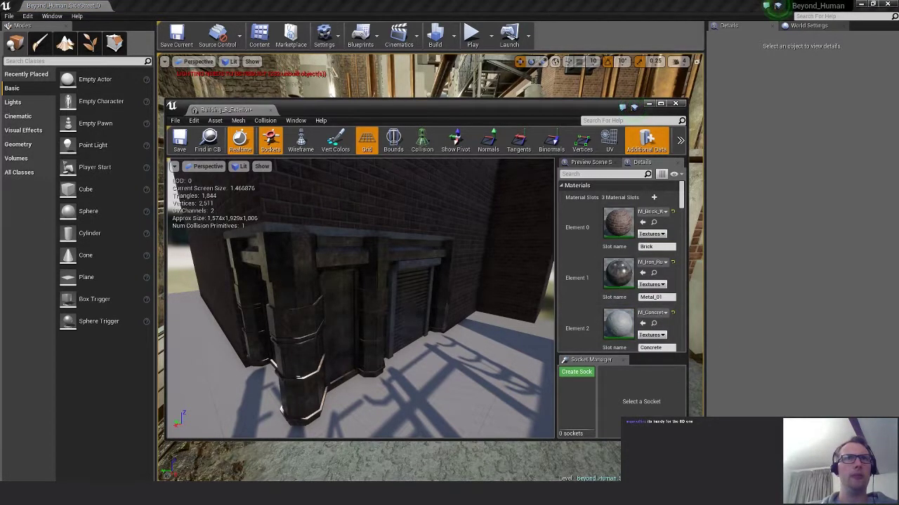
pyautogui.keyDown('alt'); pyautogui.moveTo(361, 309); pyautogui.dragTo(340, 297); pyautogui.keyUp('alt')
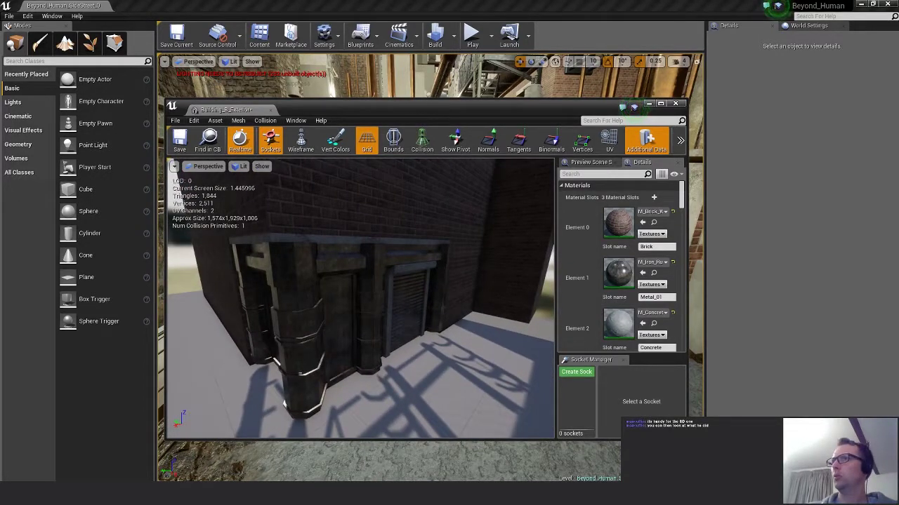
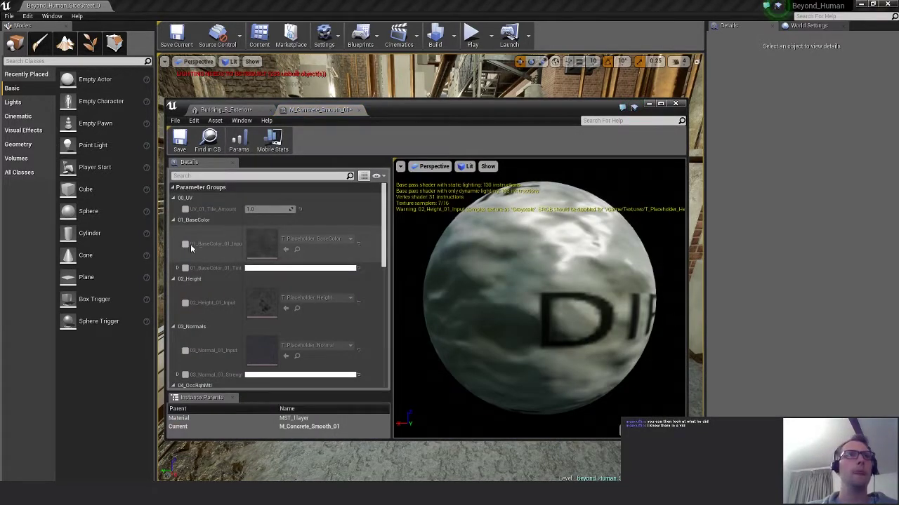
# Override M_Concrete_Smooth_01's base color, height and normal inputs with the T_Concrete_Smooth_01 BaseColor, Height and Normal textures.
pyautogui.click(187, 244)
pyautogui.click(185, 303)
pyautogui.click(185, 351)
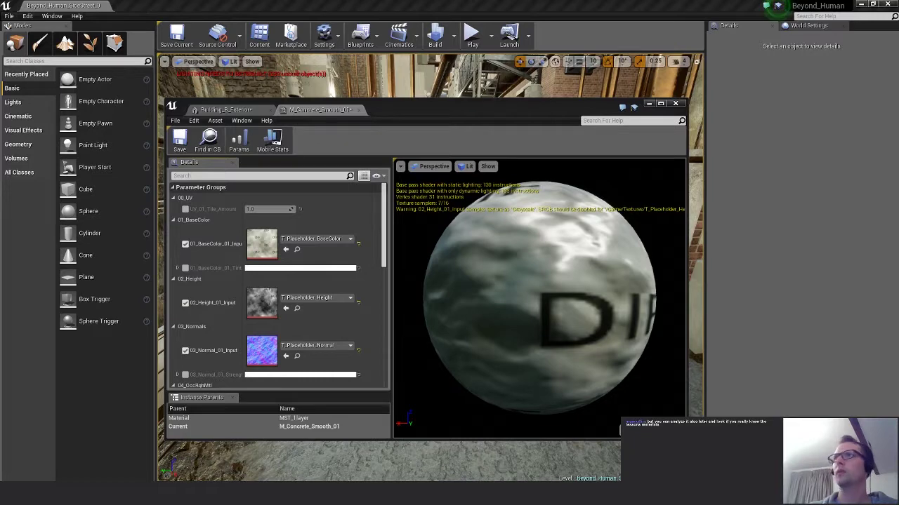
pyautogui.moveTo(898, 239); pyautogui.dragTo(265, 245)
pyautogui.moveTo(897, 242); pyautogui.dragTo(262, 303)
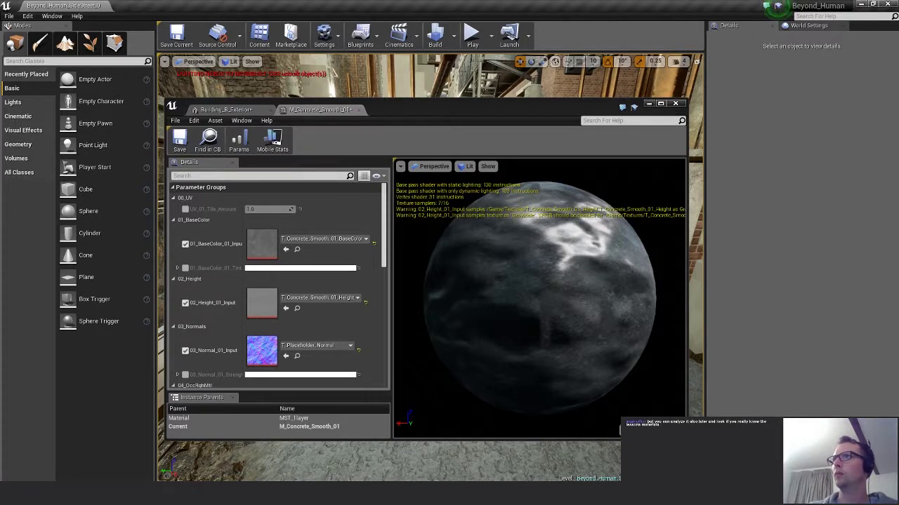
pyautogui.moveTo(897, 309); pyautogui.dragTo(288, 352)
# Set M_Concrete_Smooth_01's 04_OccRghMtl_01 input to the matching T_Concrete_Smooth_01 occlusion-roughness-metalness texture, then save and close the material instance.
pyautogui.scroll(-2, 262, 313)
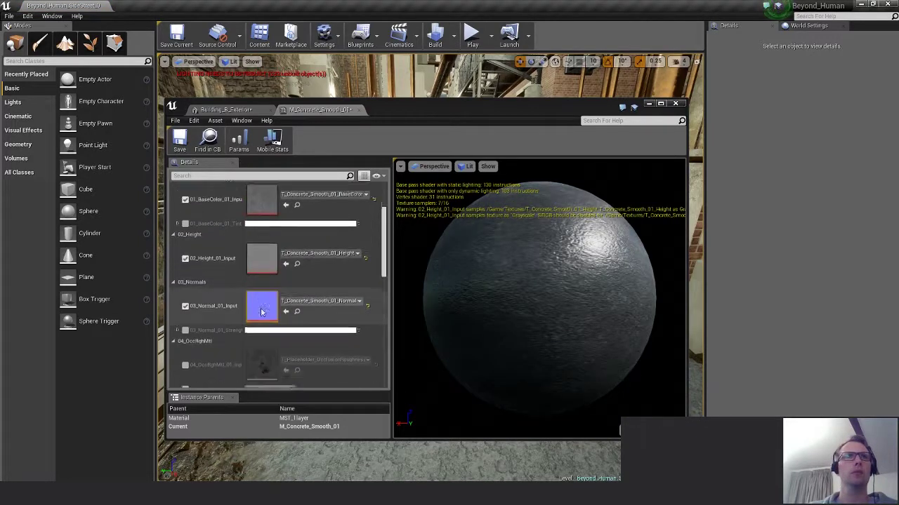
pyautogui.scroll(-2, 262, 312)
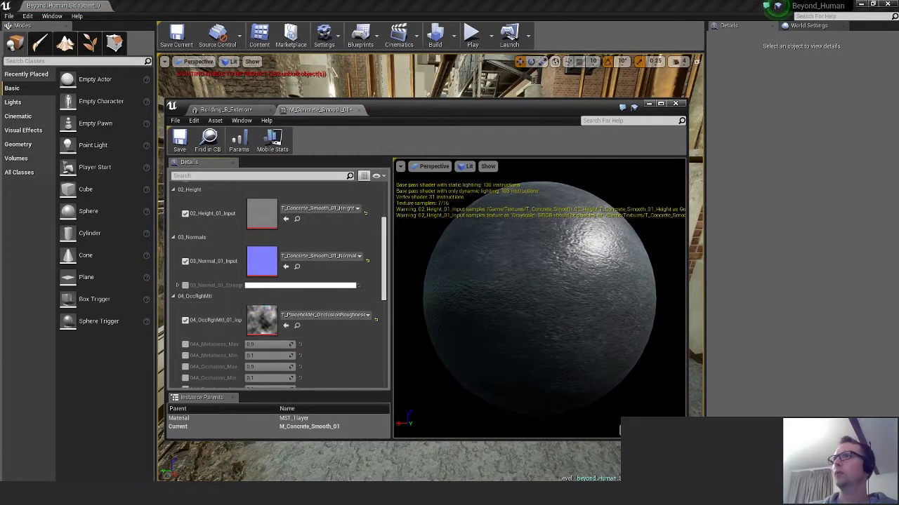
pyautogui.moveTo(897, 308); pyautogui.dragTo(262, 320)
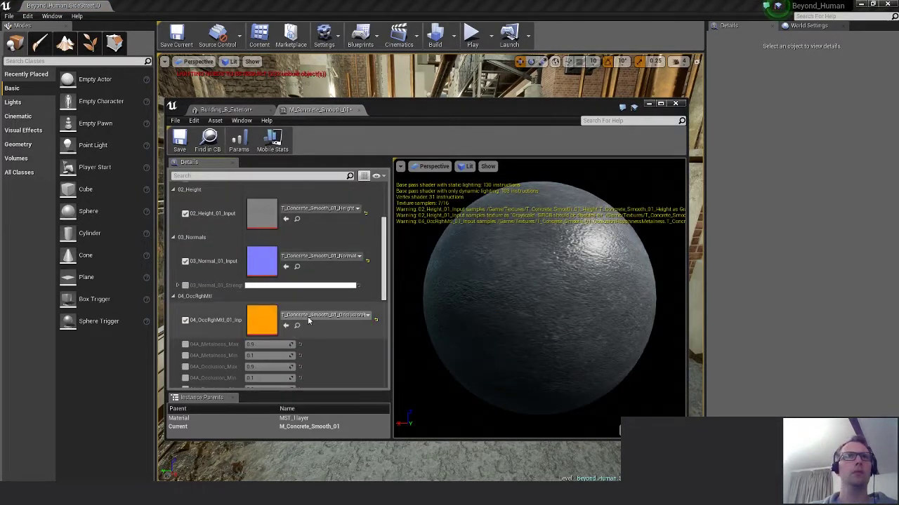
pyautogui.click(181, 143)
pyautogui.click(357, 110)
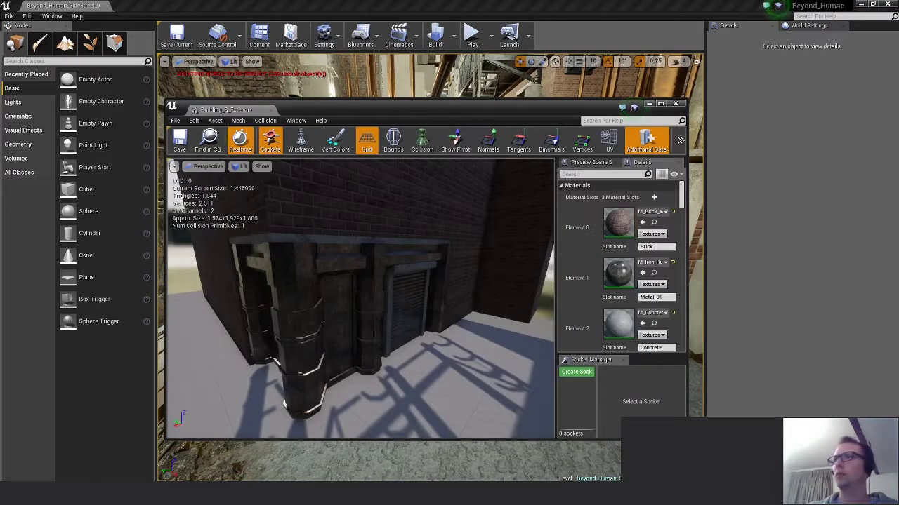
# Assign the smooth concrete material to Building_R_Exterior's Concrete slot and inspect it around the entrance.
pyautogui.moveTo(897, 337); pyautogui.dragTo(623, 325)
pyautogui.moveTo(402, 342)
pyautogui.mouseDown(button='right')
pyautogui.moveTo(438, 337)
pyautogui.moveTo(484, 372)
pyautogui.moveTo(457, 340)
pyautogui.moveTo(485, 324)
pyautogui.moveTo(431, 295)
pyautogui.moveTo(344, 301)
pyautogui.moveTo(394, 303)
pyautogui.moveTo(425, 323)
pyautogui.moveTo(344, 323)
pyautogui.mouseUp(button='right')
pyautogui.moveTo(214, 320); pyautogui.dragTo(271, 316)
pyautogui.moveTo(302, 309); pyautogui.dragTo(307, 287, button='right')
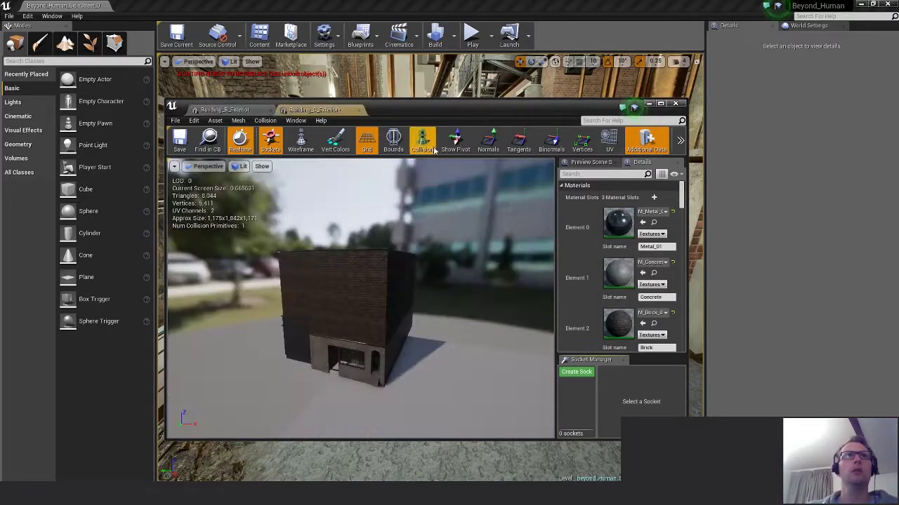
# Inspect the ground floor of the second building exterior, and replace its Metal_01 slot's material with rusted iron.
pyautogui.moveTo(377, 343); pyautogui.dragTo(377, 383, button='right')
pyautogui.scroll(10, 377, 343)
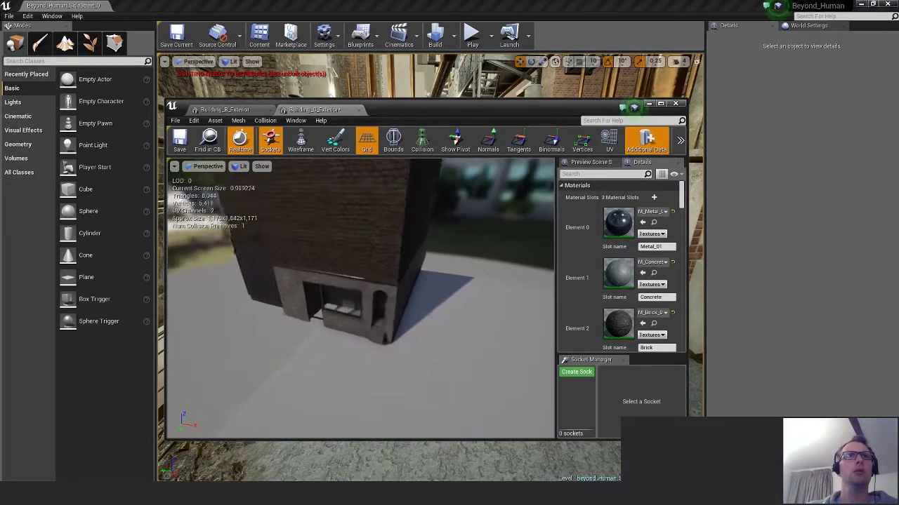
pyautogui.moveTo(377, 343); pyautogui.dragTo(415, 308, button='right')
pyautogui.scroll(-6, 416, 308)
pyautogui.moveTo(375, 335); pyautogui.dragTo(376, 308, button='right')
pyautogui.moveTo(365, 376); pyautogui.dragTo(344, 371, button='right')
pyautogui.scroll(-4, 362, 372)
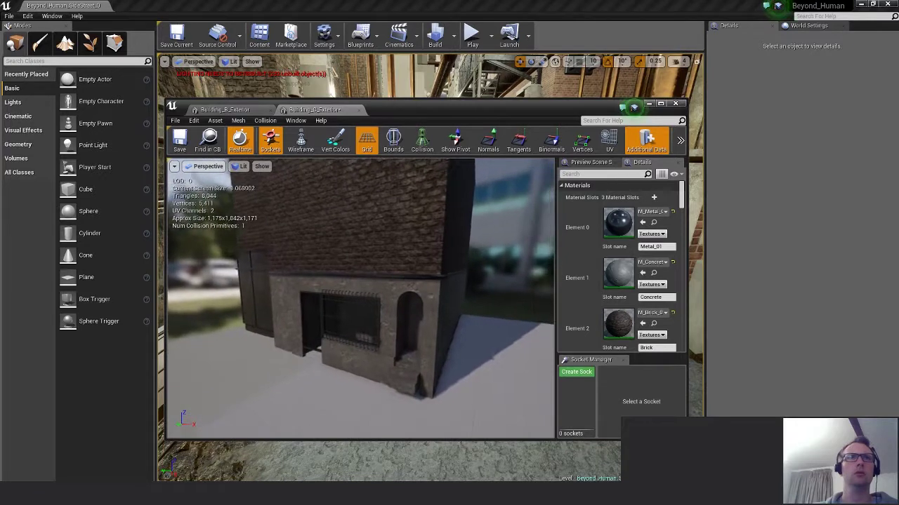
pyautogui.click(672, 212)
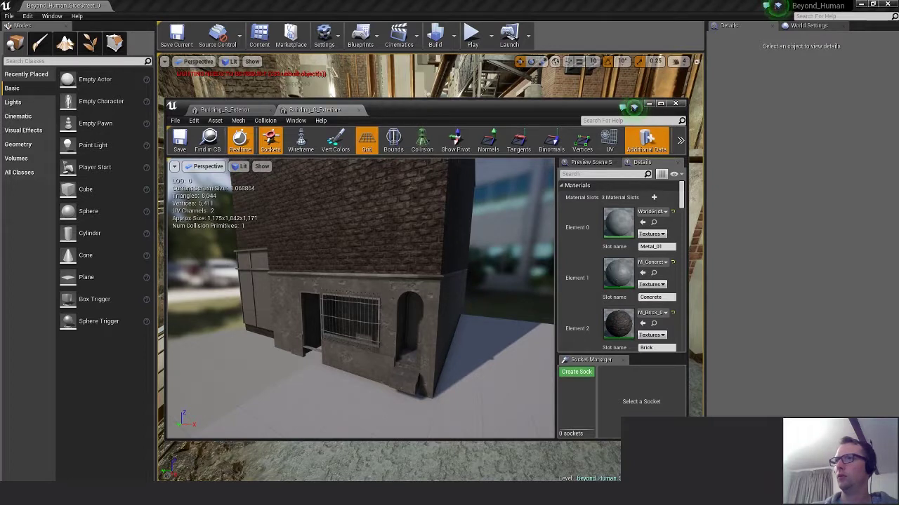
pyautogui.moveTo(898, 273); pyautogui.dragTo(618, 226)
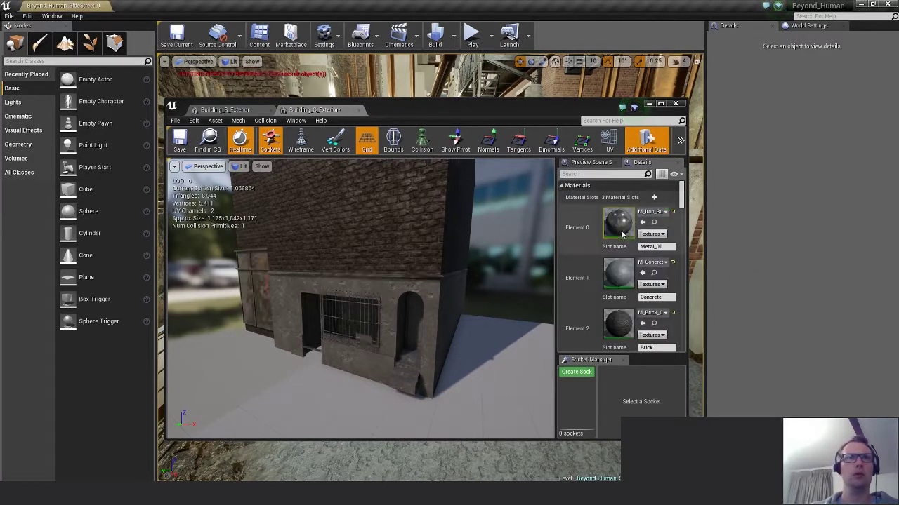
# Assign rough concrete to the Concrete slot and worn brick to the Brick slot, check the building corner, and save the mesh.
pyautogui.click(673, 262)
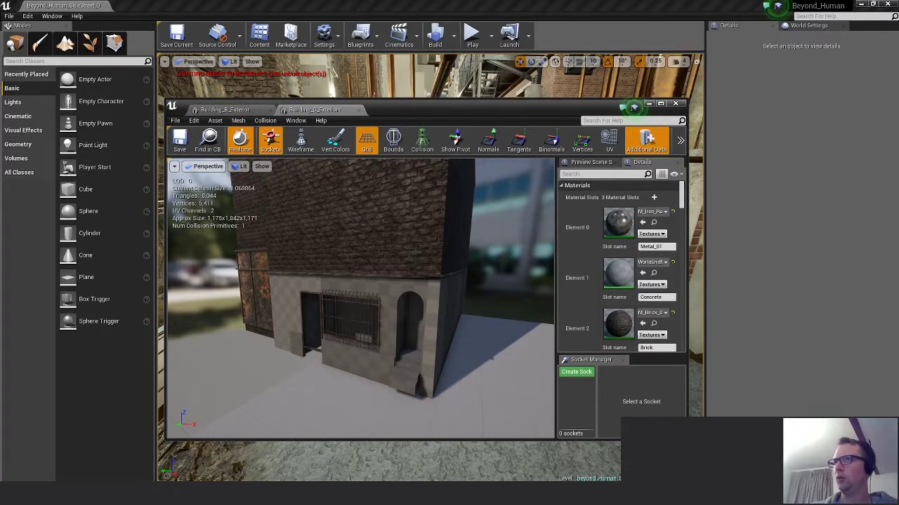
pyautogui.moveTo(814, 351); pyautogui.dragTo(619, 275)
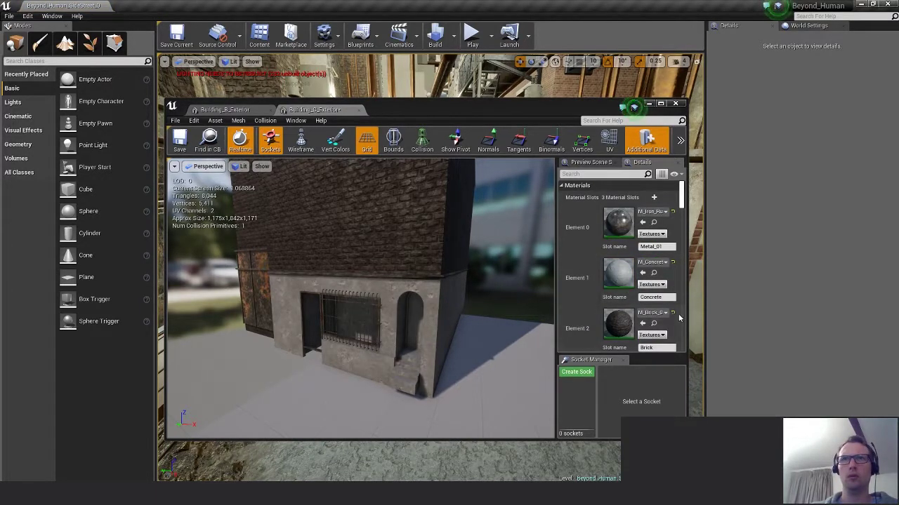
pyautogui.click(672, 313)
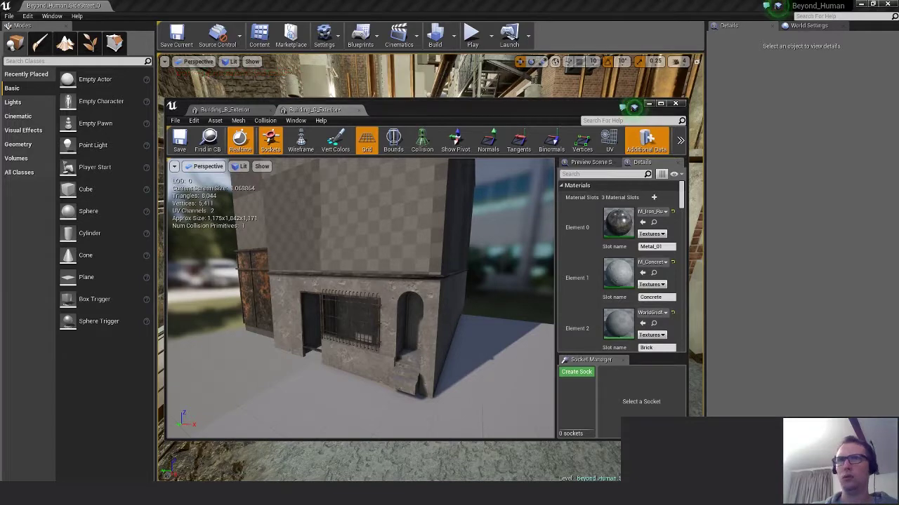
pyautogui.moveTo(807, 358); pyautogui.dragTo(623, 325)
pyautogui.scroll(-3, 624, 321)
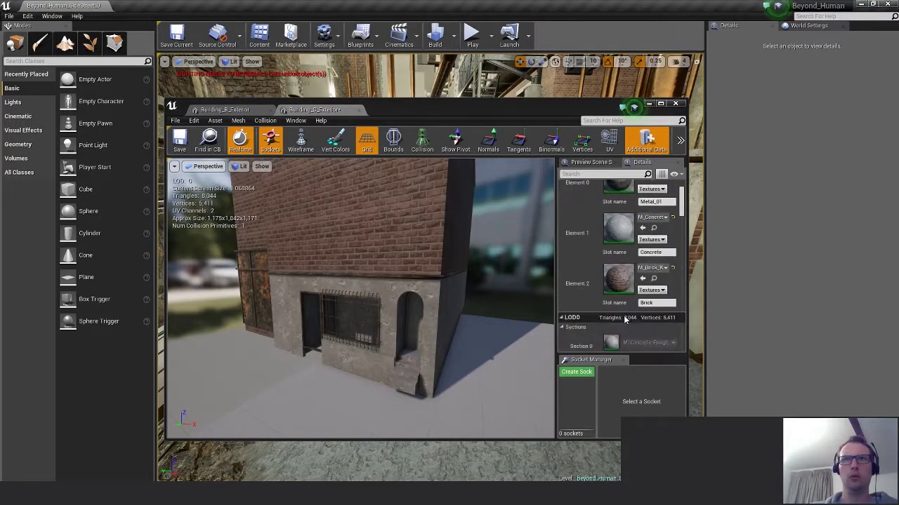
pyautogui.scroll(2, 622, 320)
pyautogui.moveTo(422, 317); pyautogui.dragTo(404, 283, button='right')
pyautogui.moveTo(470, 319); pyautogui.dragTo(453, 319)
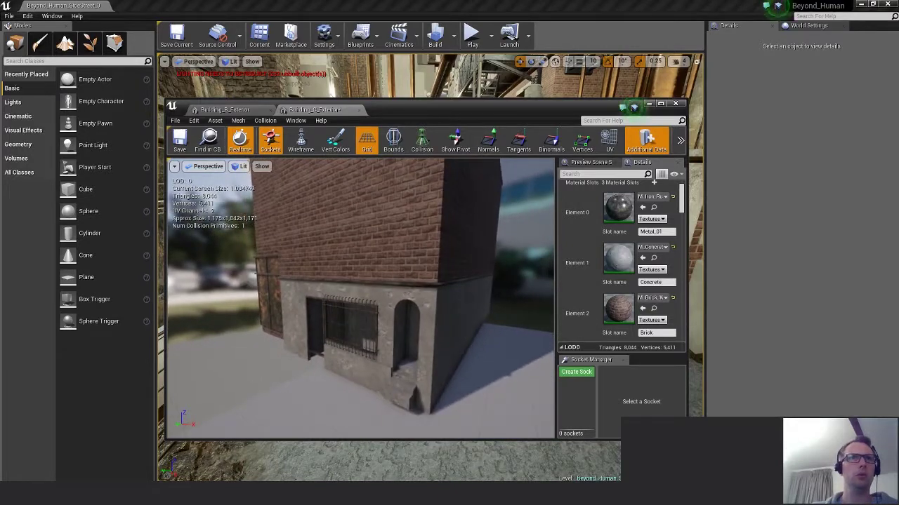
pyautogui.hotkey('ctrl', 's')
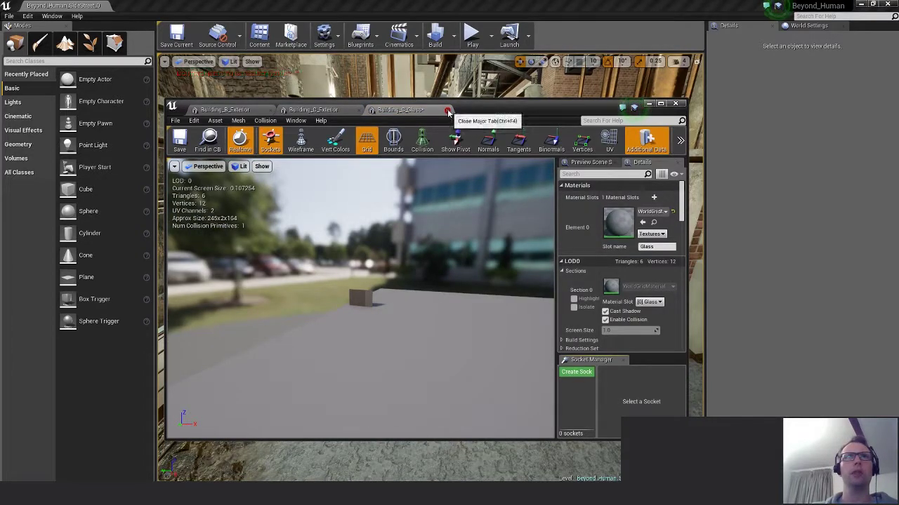
# Close the mesh editors of the glass mesh and the finished building exterior.
pyautogui.click(449, 110)
pyautogui.click(360, 110)
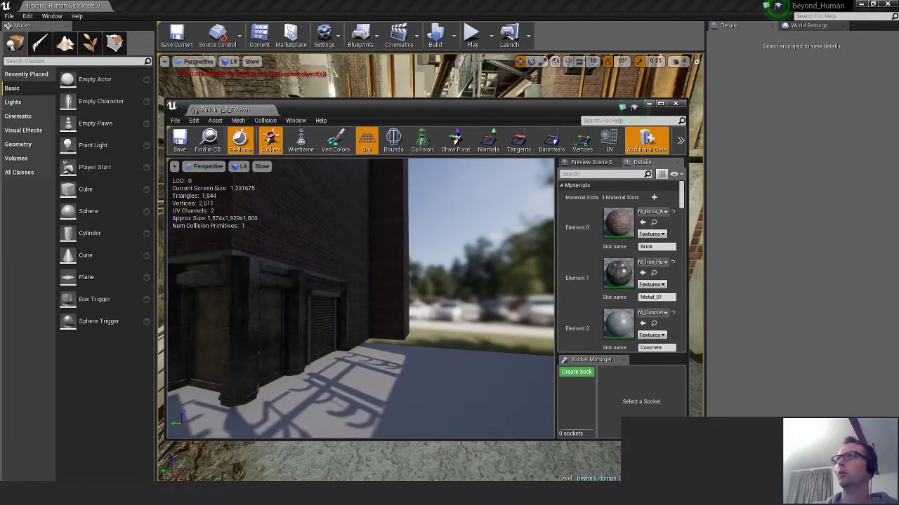
pyautogui.click(270, 110)
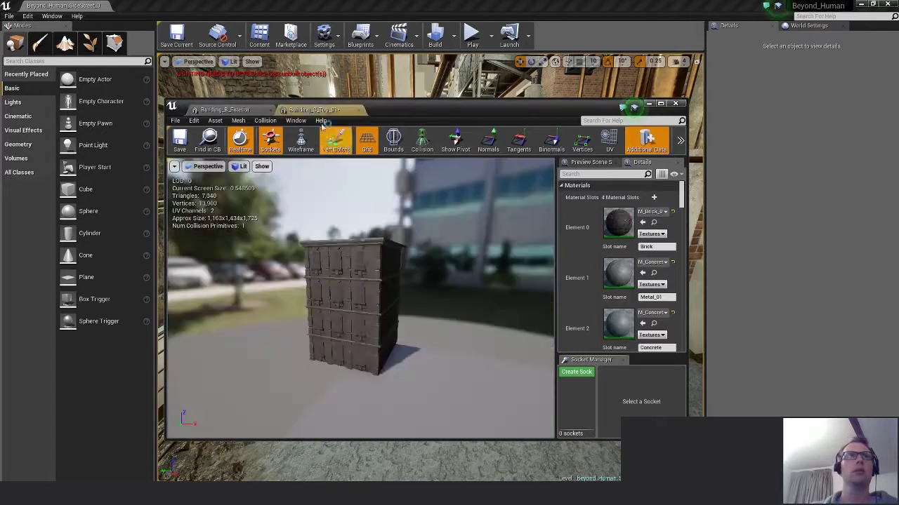
# Reset the Brick slot on the Building_C_Top_01 mesh and assign the worn brick material to it.
pyautogui.moveTo(362, 298)
pyautogui.mouseDown(button='right')
pyautogui.moveTo(337, 298)
pyautogui.moveTo(347, 302)
pyautogui.mouseUp(button='right')
pyautogui.moveTo(422, 348)
pyautogui.mouseDown(button='right')
pyautogui.moveTo(413, 348)
pyautogui.moveTo(422, 348)
pyautogui.mouseUp(button='right')
pyautogui.click(674, 213)
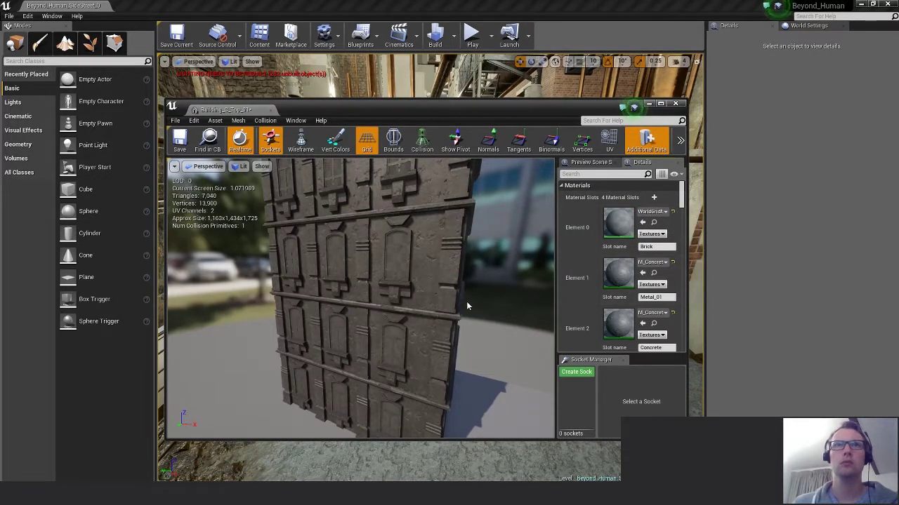
pyautogui.moveTo(470, 305); pyautogui.dragTo(386, 312)
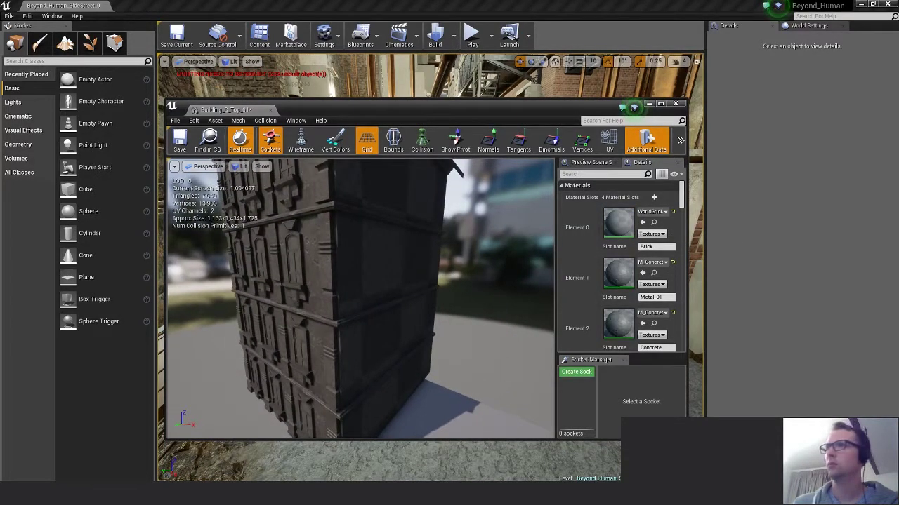
pyautogui.moveTo(625, 295); pyautogui.dragTo(619, 222)
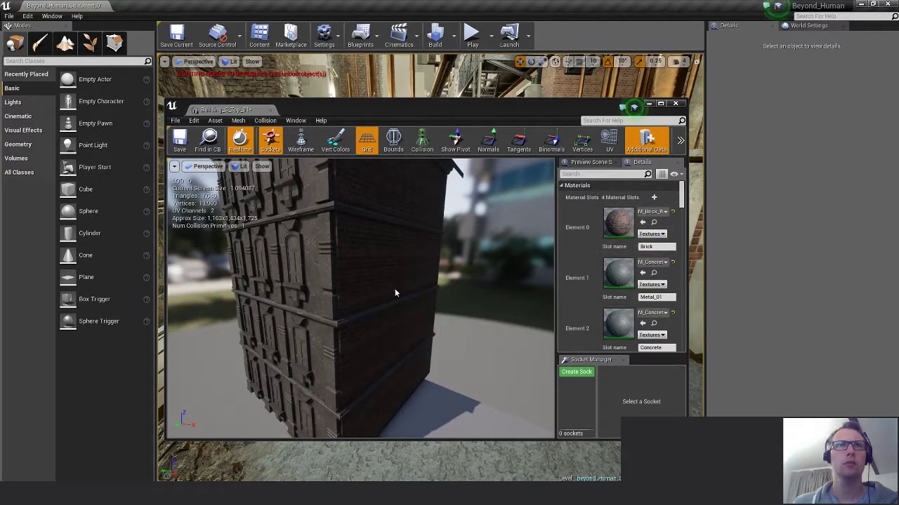
# Clear the Metal_01 and Concrete slots, assigning a concrete material to Concrete and rusted iron to Metal_01.
pyautogui.moveTo(394, 289)
pyautogui.mouseDown(button='right')
pyautogui.moveTo(410, 288)
pyautogui.moveTo(365, 289)
pyautogui.moveTo(393, 290)
pyautogui.moveTo(381, 289)
pyautogui.mouseUp(button='right')
pyautogui.click(672, 262)
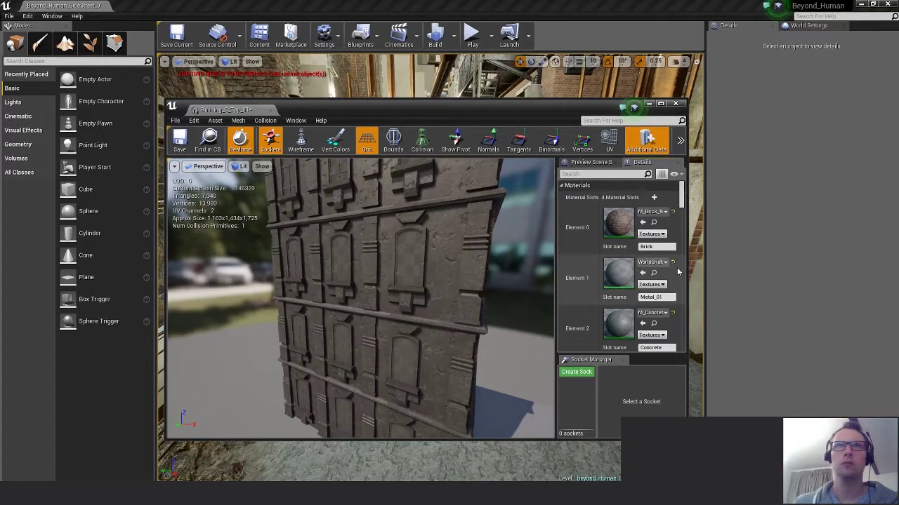
pyautogui.click(673, 314)
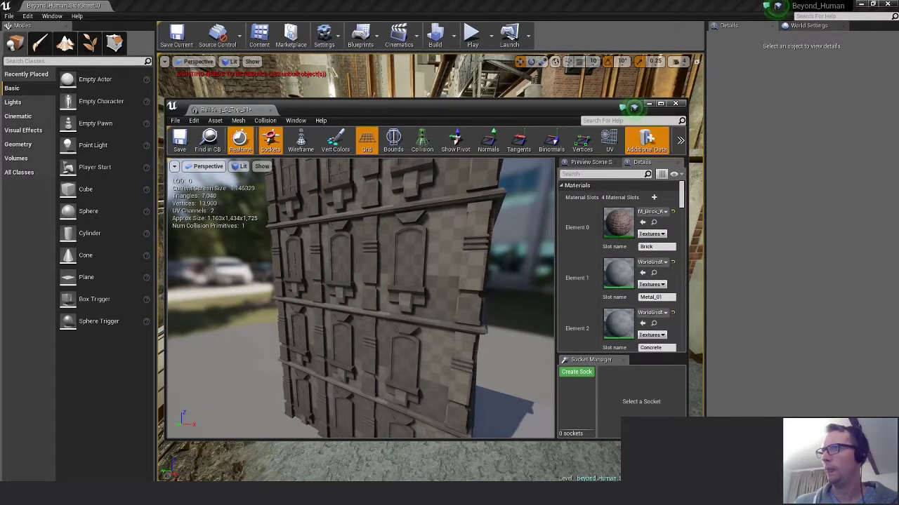
pyautogui.moveTo(897, 358); pyautogui.dragTo(606, 327)
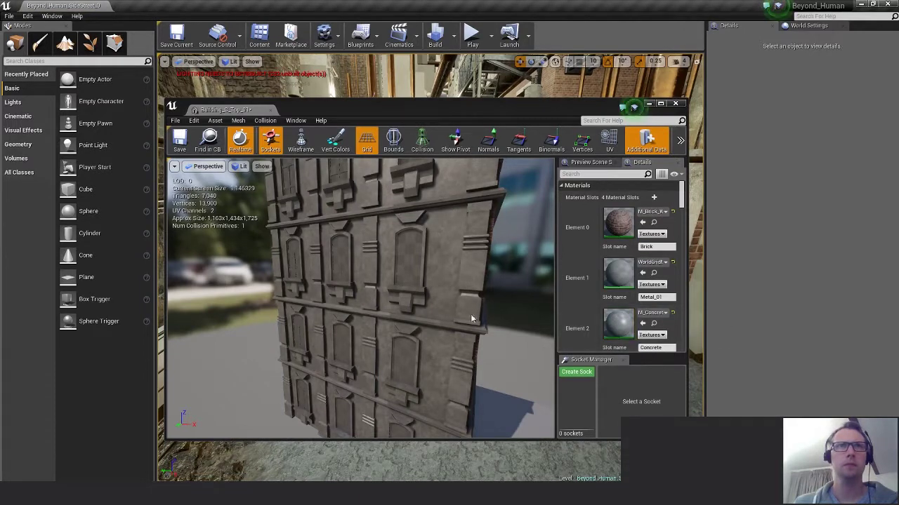
pyautogui.moveTo(451, 300)
pyautogui.mouseDown(button='right')
pyautogui.moveTo(466, 284)
pyautogui.moveTo(463, 292)
pyautogui.mouseUp(button='right')
pyautogui.moveTo(898, 351); pyautogui.dragTo(618, 275)
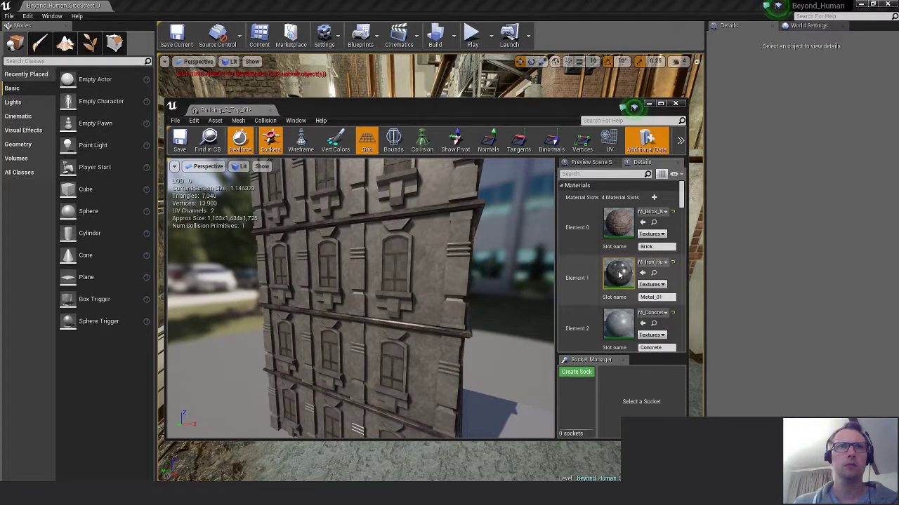
# Reset the Concrete slot to the base material and reassign a concrete material to it.
pyautogui.scroll(-2, 657, 262)
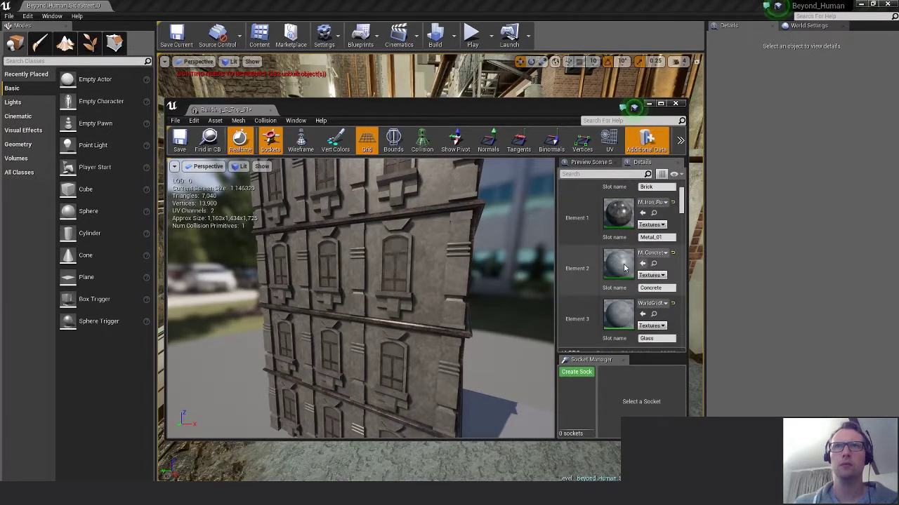
pyautogui.click(673, 254)
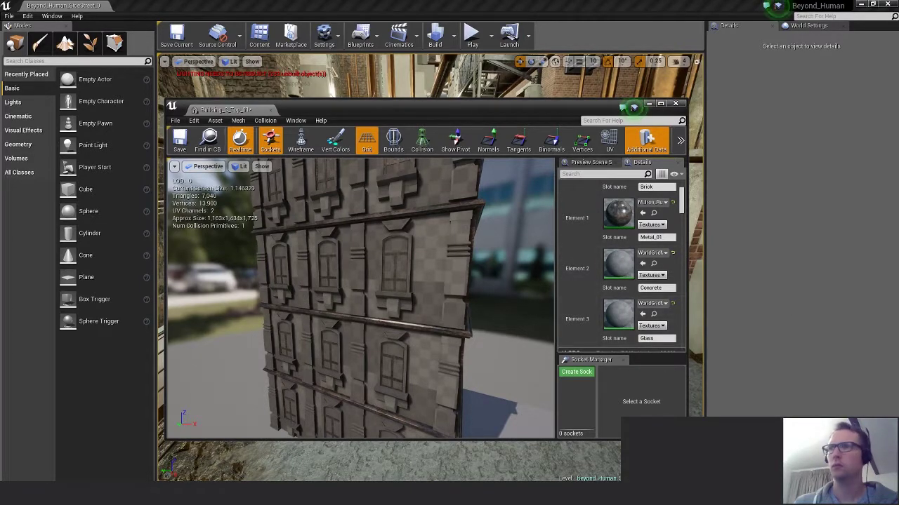
pyautogui.moveTo(2, 295); pyautogui.dragTo(621, 265)
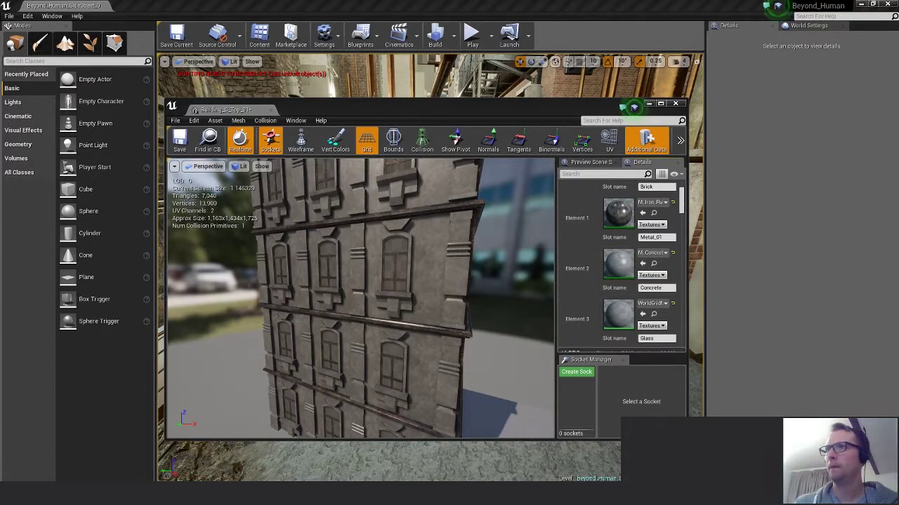
# Try the debris material on the Glass slot, replace it with M_Iron_Rugged_01, and save the mesh.
pyautogui.moveTo(762, 381); pyautogui.dragTo(620, 316)
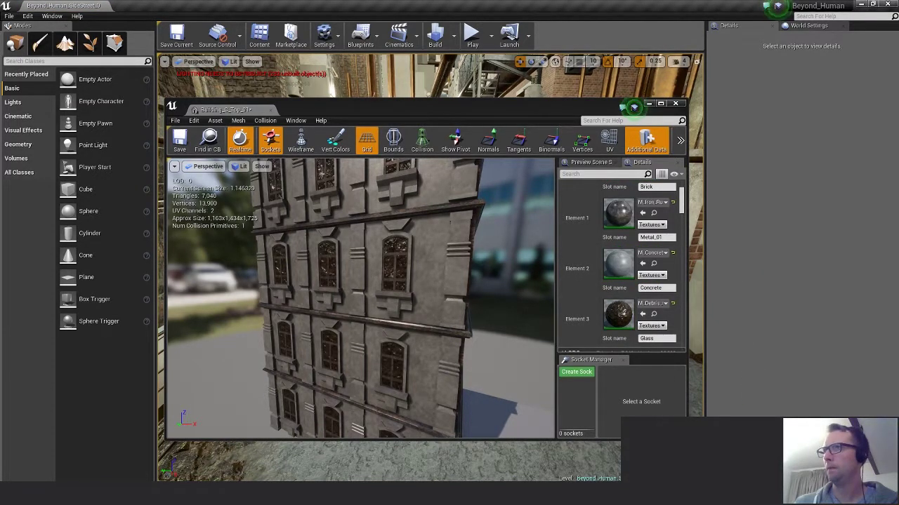
pyautogui.moveTo(695, 393); pyautogui.dragTo(619, 318)
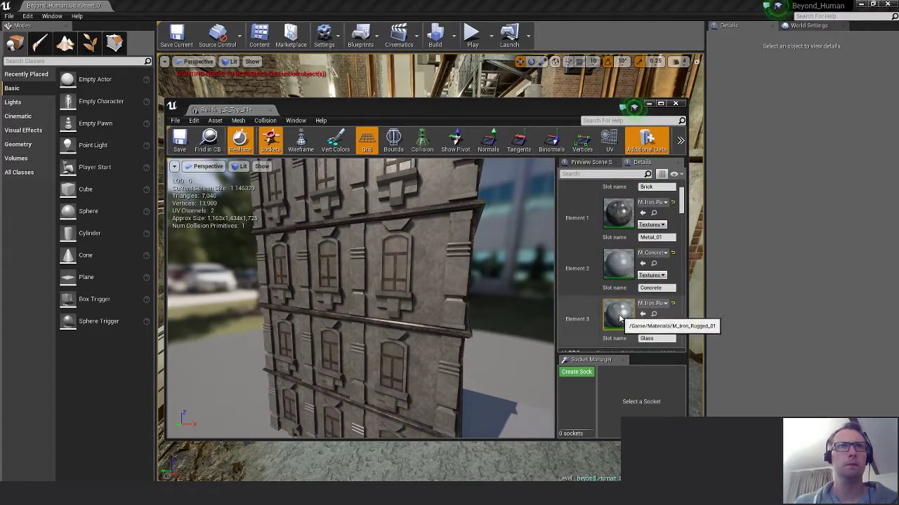
pyautogui.moveTo(351, 317); pyautogui.dragTo(173, 307)
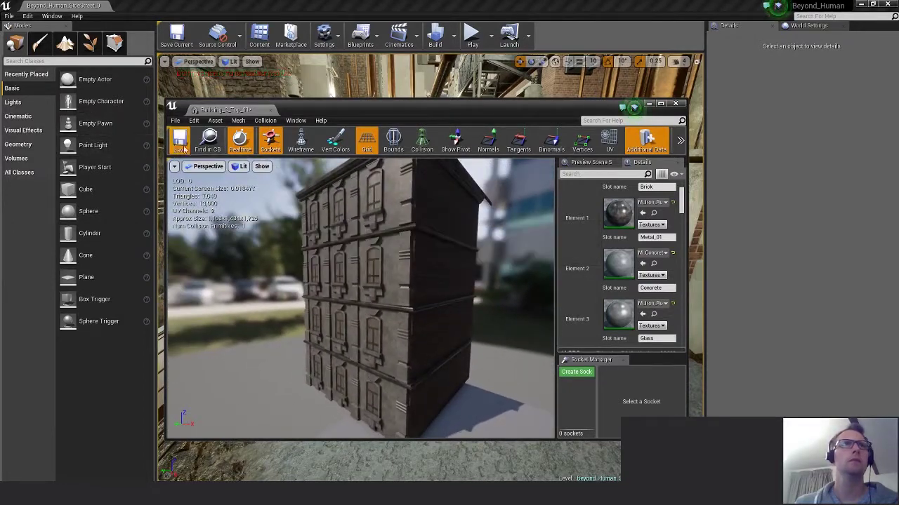
pyautogui.click(179, 140)
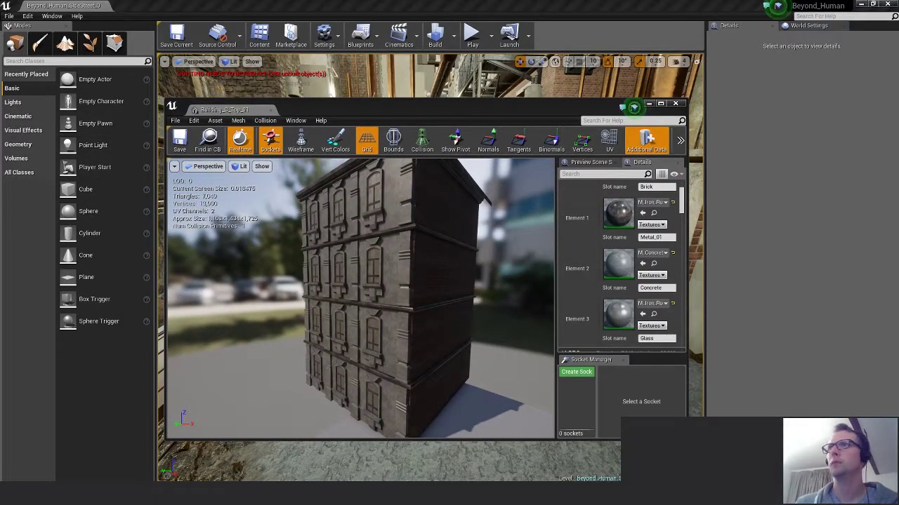
# Replace the truss mesh's Metal_01 material with M_Iron_Rugged_01, check the frames, and close its mesh editor.
pyautogui.moveTo(384, 315); pyautogui.dragTo(421, 270, button='right')
pyautogui.moveTo(384, 314); pyautogui.dragTo(366, 313)
pyautogui.moveTo(365, 313); pyautogui.dragTo(348, 313, button='right')
pyautogui.click(673, 212)
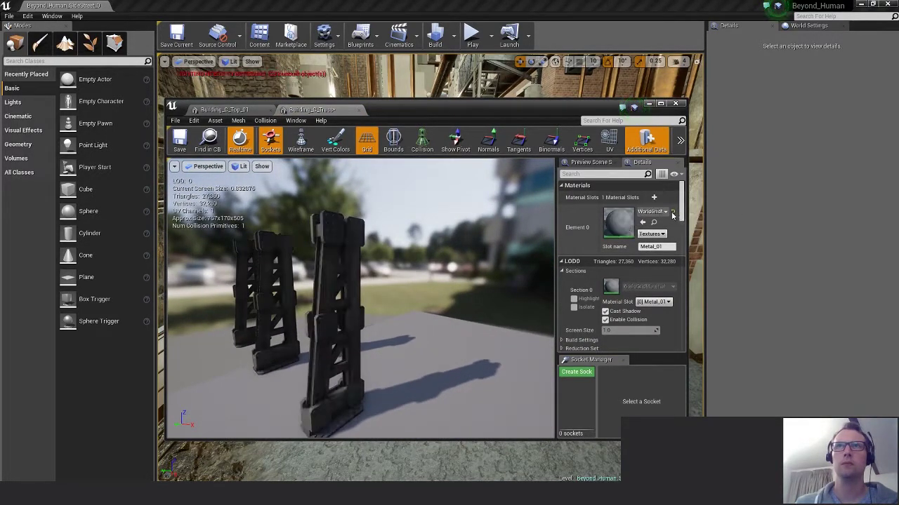
pyautogui.moveTo(449, 309)
pyautogui.mouseDown(button='right')
pyautogui.moveTo(452, 284)
pyautogui.moveTo(453, 305)
pyautogui.mouseUp(button='right')
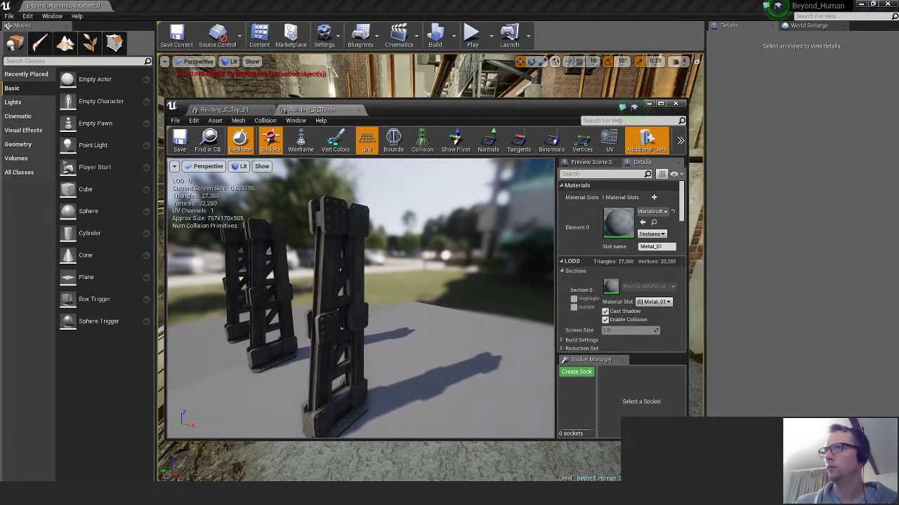
pyautogui.moveTo(898, 302); pyautogui.dragTo(617, 226)
pyautogui.moveTo(417, 287); pyautogui.dragTo(386, 286, button='right')
pyautogui.moveTo(393, 295); pyautogui.dragTo(379, 288)
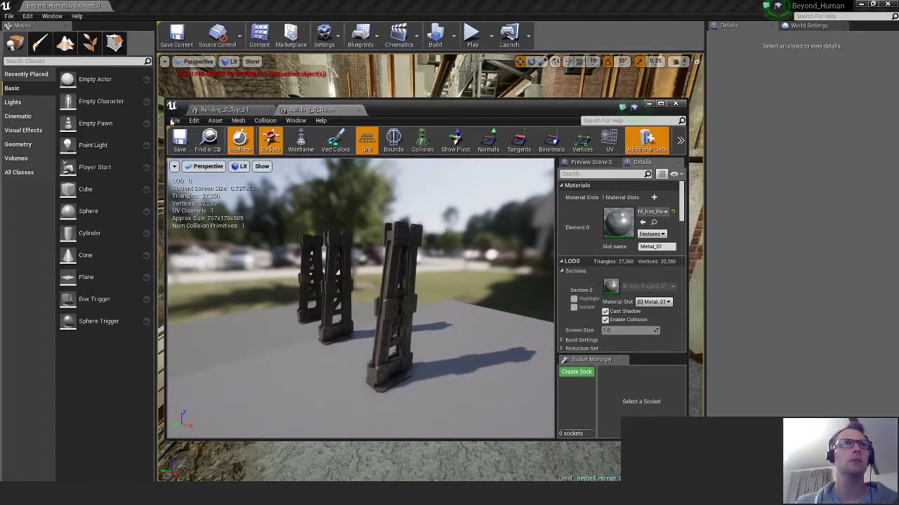
pyautogui.click(359, 109)
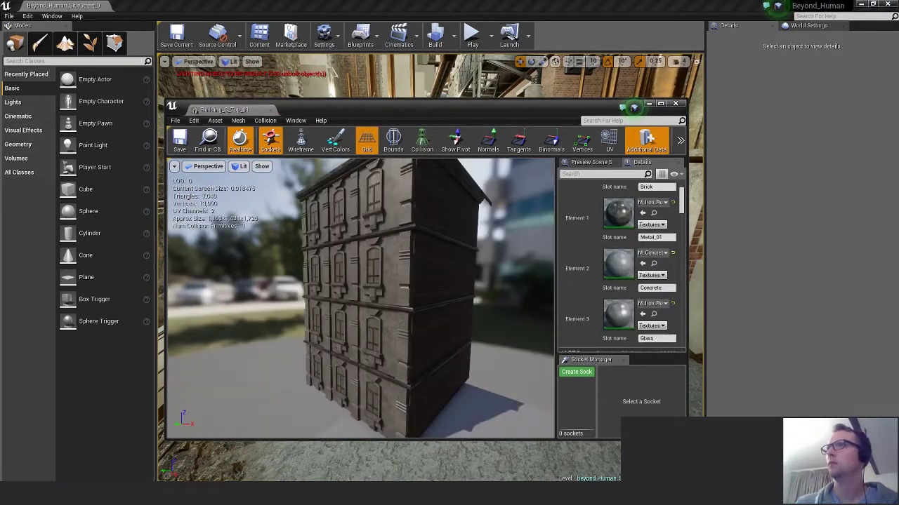
# Replace Building_D_Exterior's materials with iron on the Metal_01 slot and worn brick on the Brick slot, and save the mesh.
pyautogui.moveTo(413, 269); pyautogui.dragTo(402, 320, button='right')
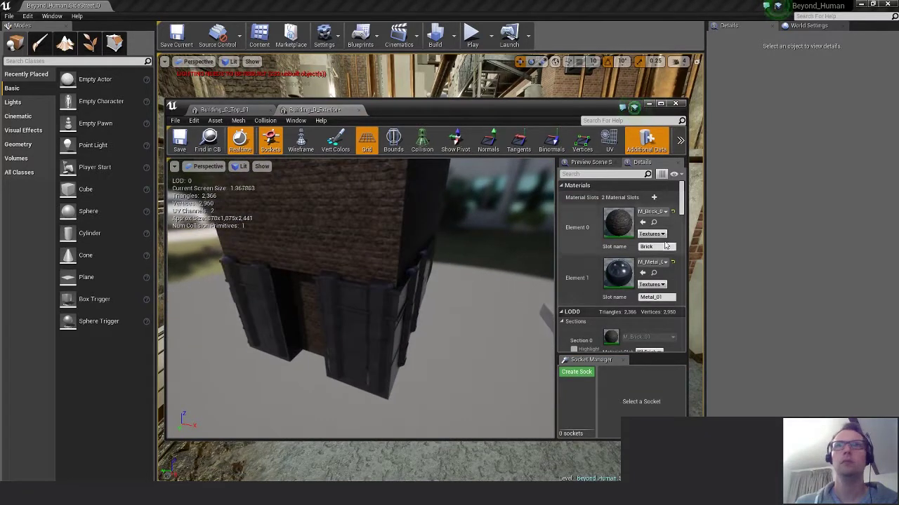
pyautogui.click(672, 212)
pyautogui.click(672, 262)
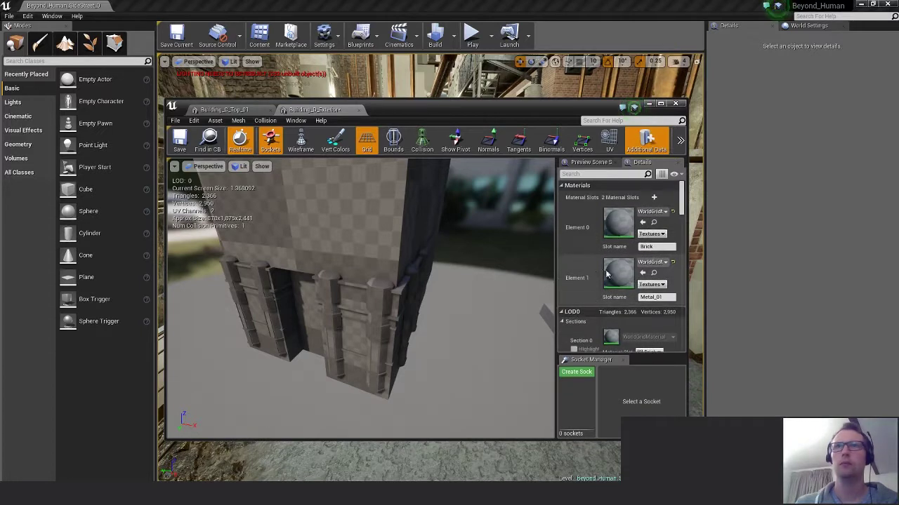
pyautogui.moveTo(897, 313); pyautogui.dragTo(624, 267)
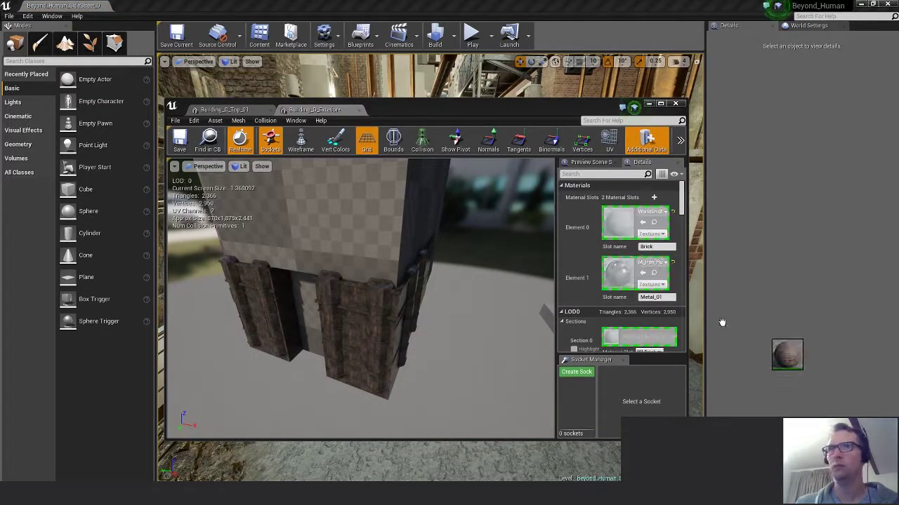
pyautogui.hotkey('ctrl', 'z')
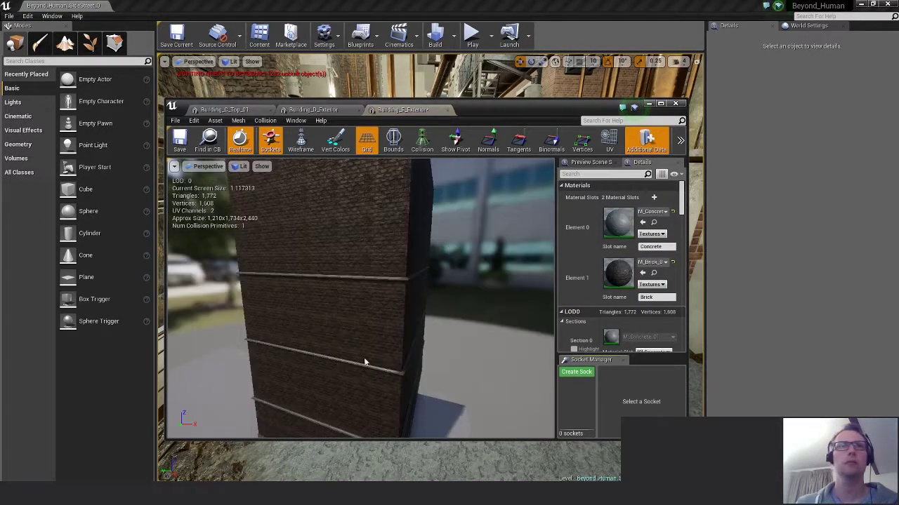
# On the banded brick exterior, assign worn brick to the Brick slot and M_Concrete_Smooth to the Concrete slot, and save the mesh.
pyautogui.moveTo(364, 359)
pyautogui.mouseDown()
pyautogui.moveTo(415, 354)
pyautogui.moveTo(361, 351)
pyautogui.mouseUp()
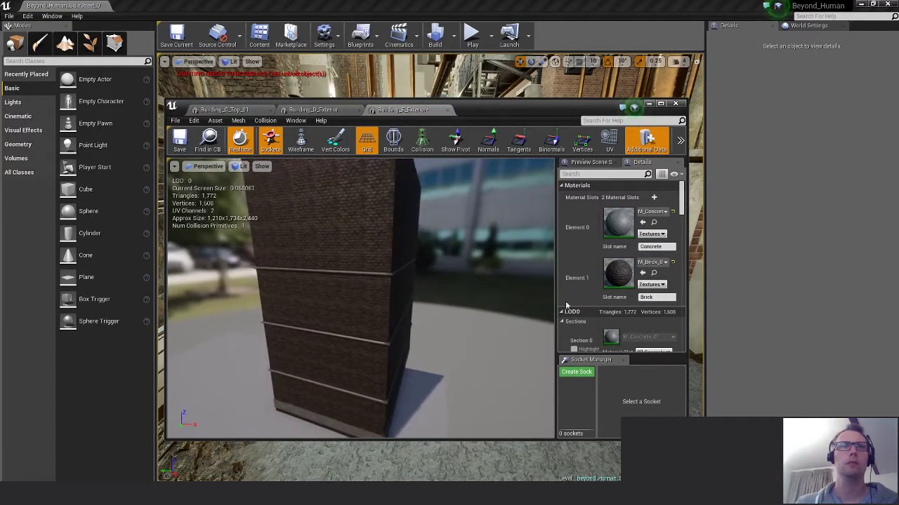
pyautogui.click(672, 212)
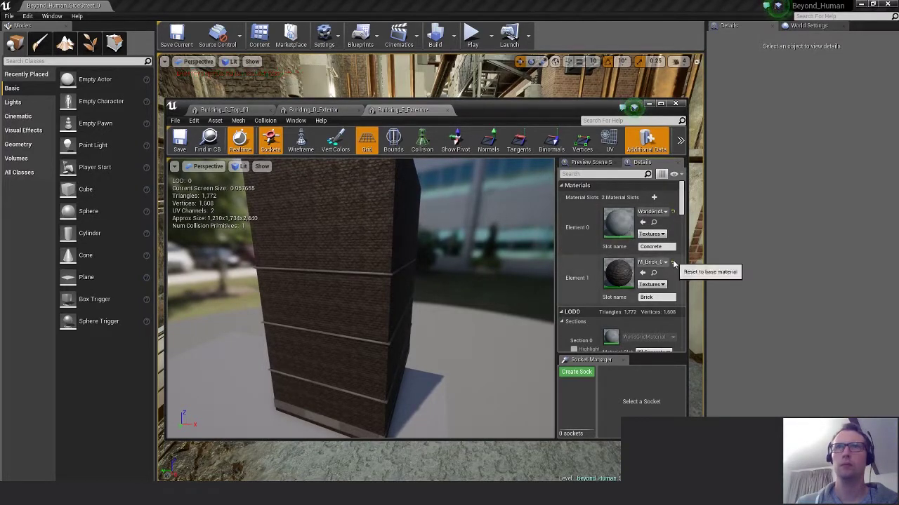
pyautogui.click(673, 263)
pyautogui.moveTo(898, 341); pyautogui.dragTo(619, 272)
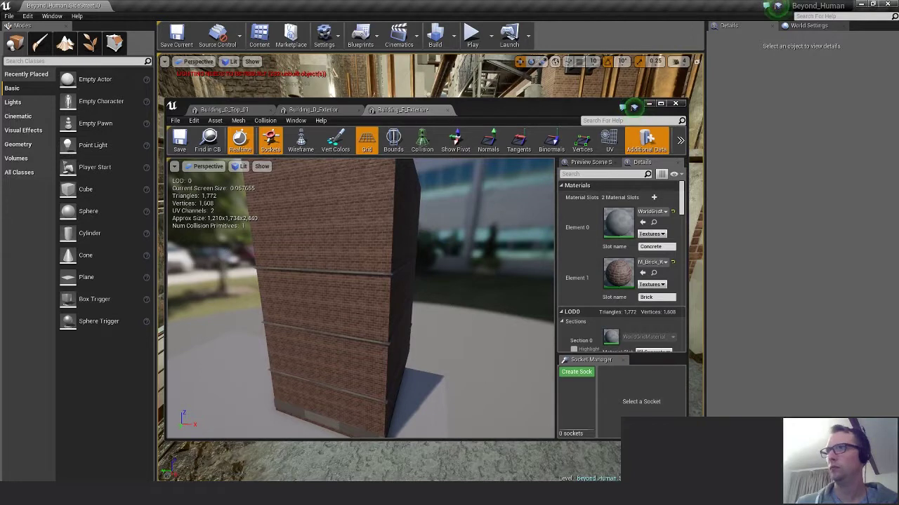
pyautogui.moveTo(772, 309); pyautogui.dragTo(619, 223)
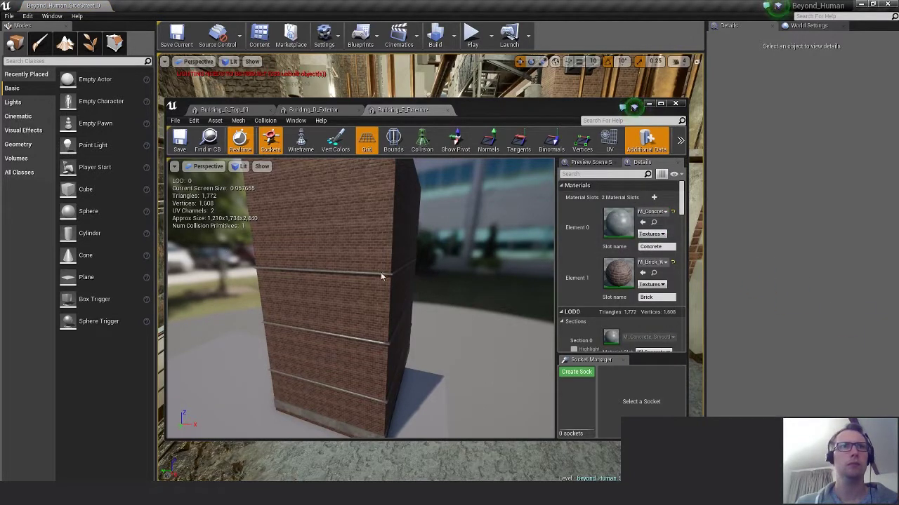
pyautogui.click(179, 141)
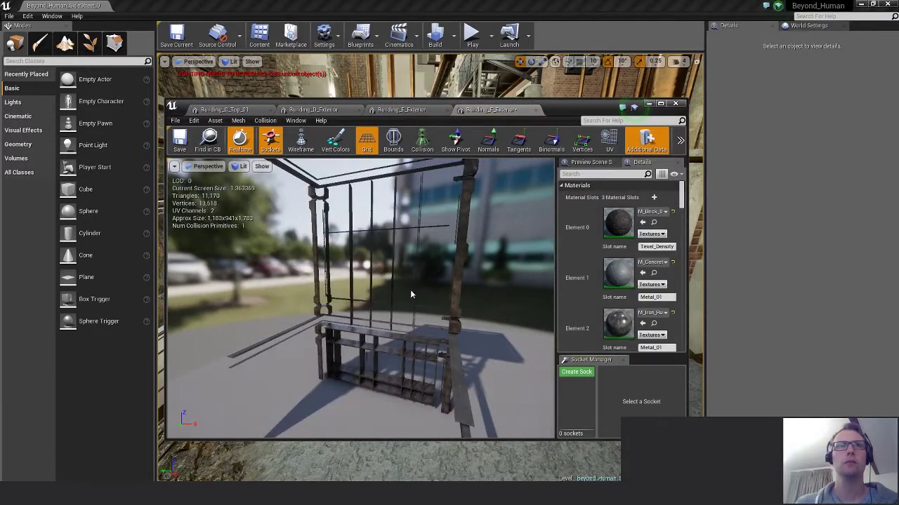
# Inspect Building_F_Exterior from its front side and reset all three of its material slots to the base material.
pyautogui.moveTo(410, 290); pyautogui.dragTo(413, 281)
pyautogui.moveTo(493, 307); pyautogui.dragTo(494, 307)
pyautogui.click(673, 213)
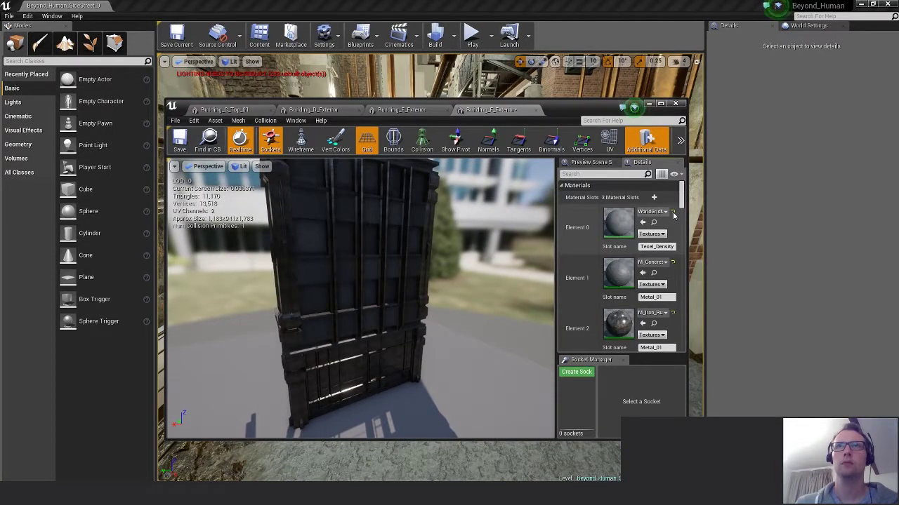
pyautogui.click(673, 262)
pyautogui.click(672, 313)
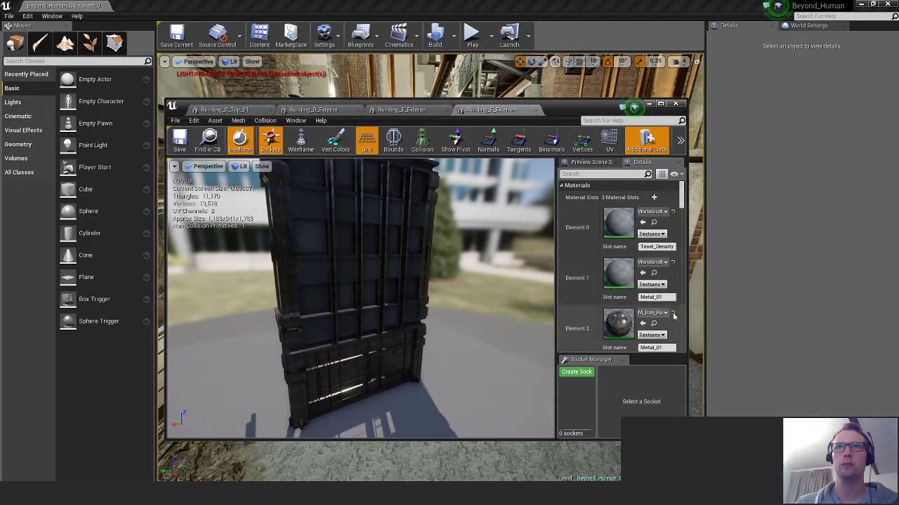
pyautogui.scroll(-3, 674, 308)
pyautogui.scroll(3, 674, 306)
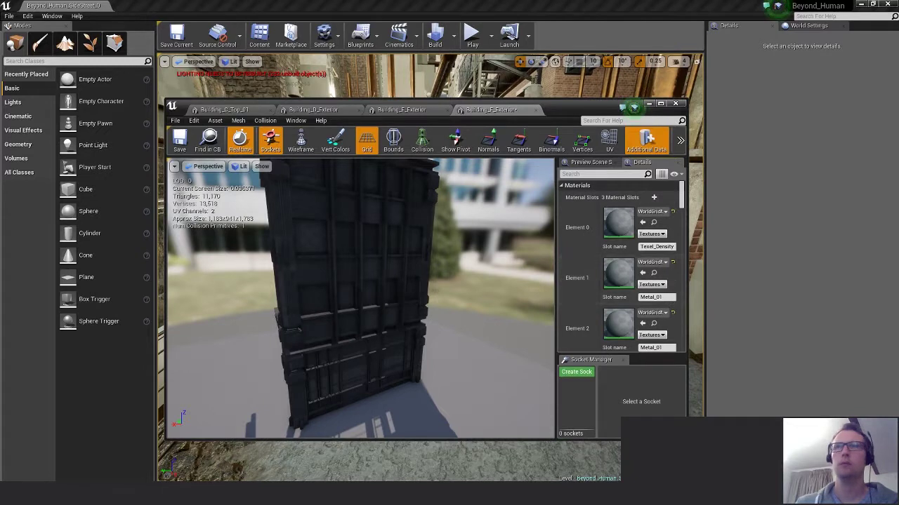
# Assign worn brick to Building_F_Exterior's Texel_Density slot and materials to its two Metal_01 slots, using iron for Element 2, and inspect the mesh.
pyautogui.moveTo(895, 231); pyautogui.dragTo(623, 224)
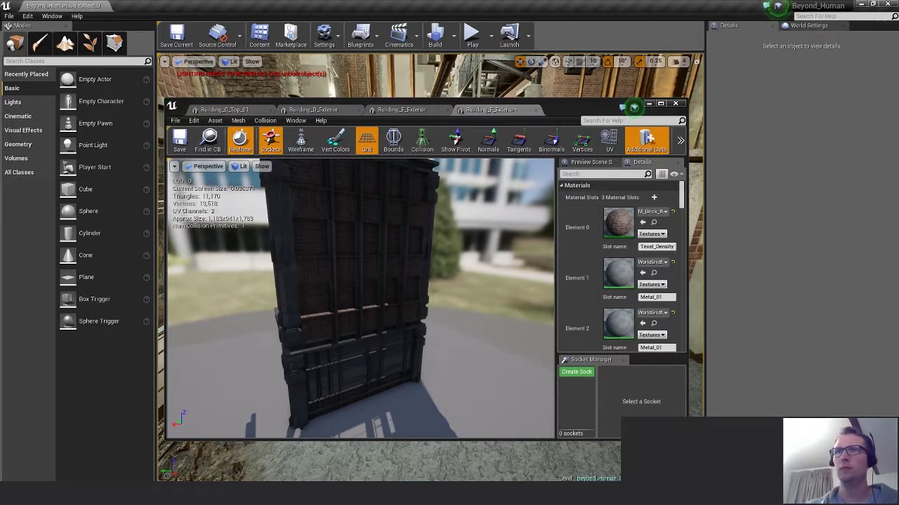
pyautogui.moveTo(895, 309); pyautogui.dragTo(619, 323)
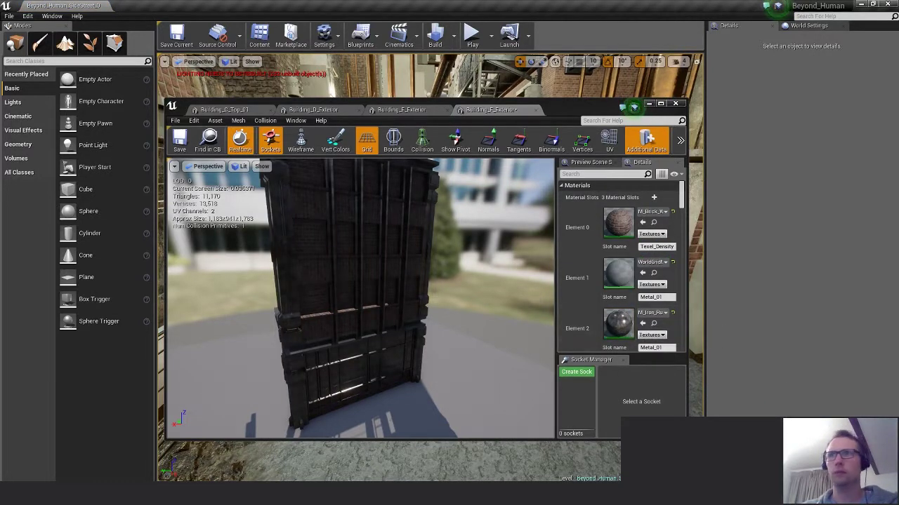
pyautogui.moveTo(895, 274); pyautogui.dragTo(619, 275)
pyautogui.moveTo(453, 338); pyautogui.dragTo(284, 341)
pyautogui.scroll(3, 410, 342)
pyautogui.moveTo(386, 344); pyautogui.dragTo(421, 344)
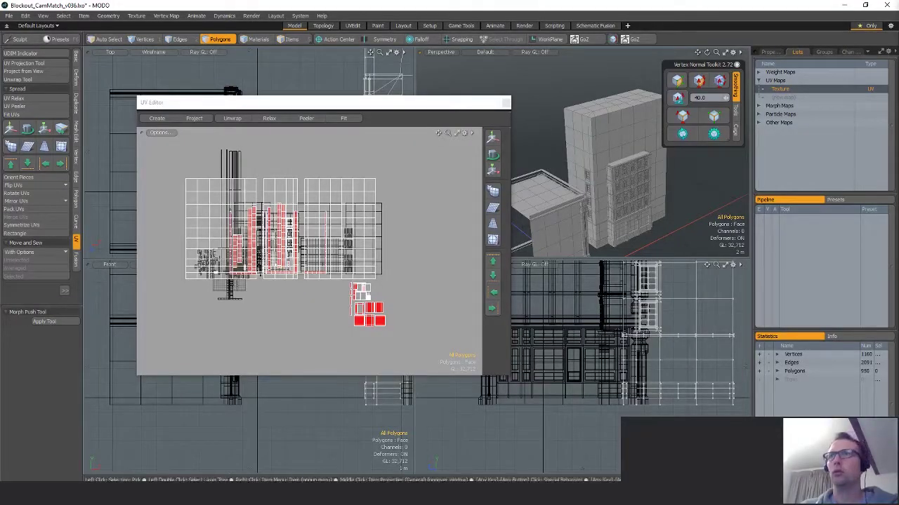
pyautogui.hotkey('alt', 'Tab')
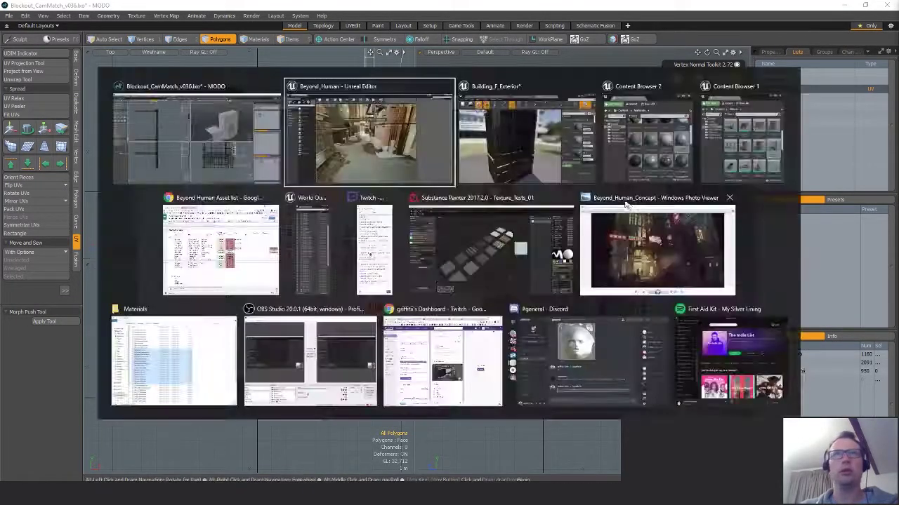
pyautogui.hotkey('alt', 'Tab')
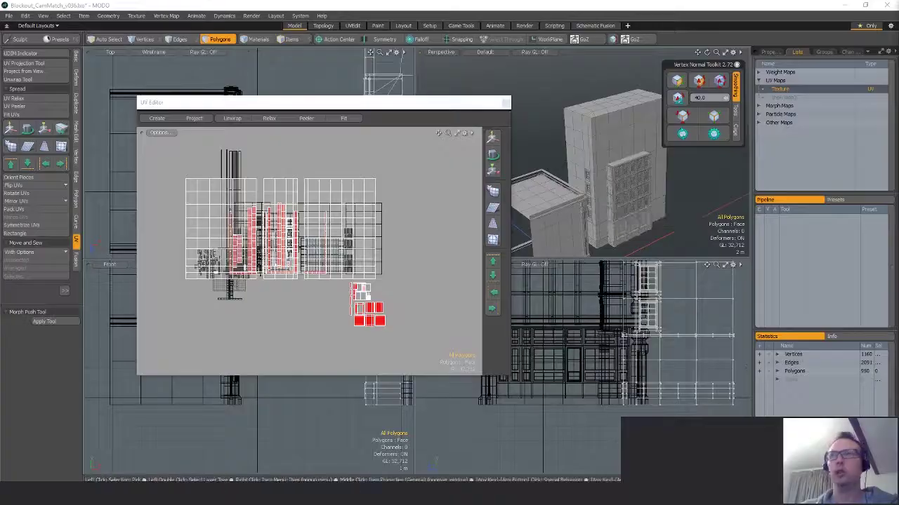
# Select the horizontal panels between the upper-floor pillars of Building_F_Exterior in MODO and isolate them with their UV islands.
pyautogui.click(835, 442)
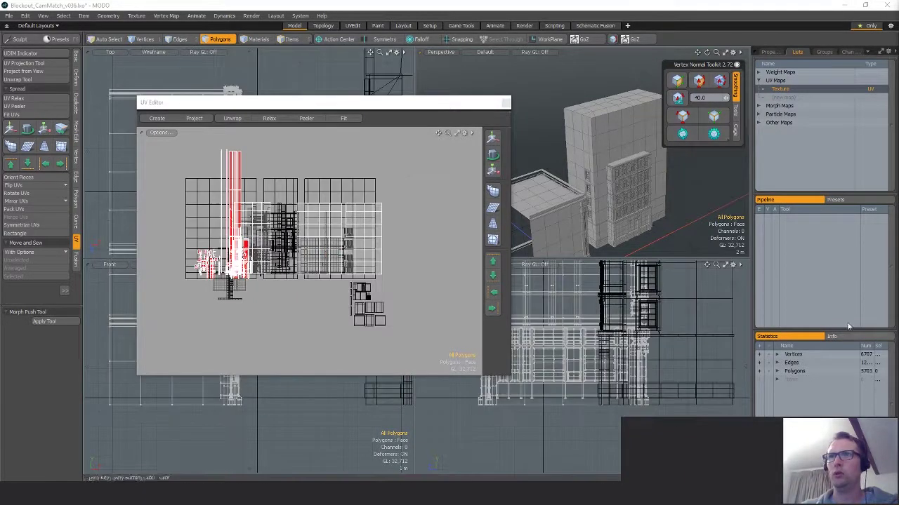
pyautogui.scroll(3, 621, 202)
pyautogui.keyDown('alt'); pyautogui.moveTo(638, 196); pyautogui.dragTo(593, 186); pyautogui.keyUp('alt')
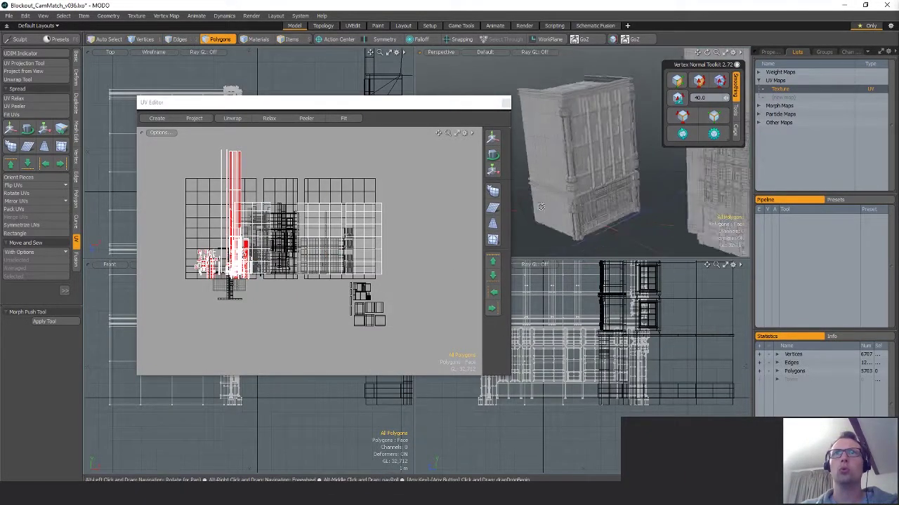
pyautogui.scroll(4, 591, 182)
pyautogui.doubleClick(590, 177)
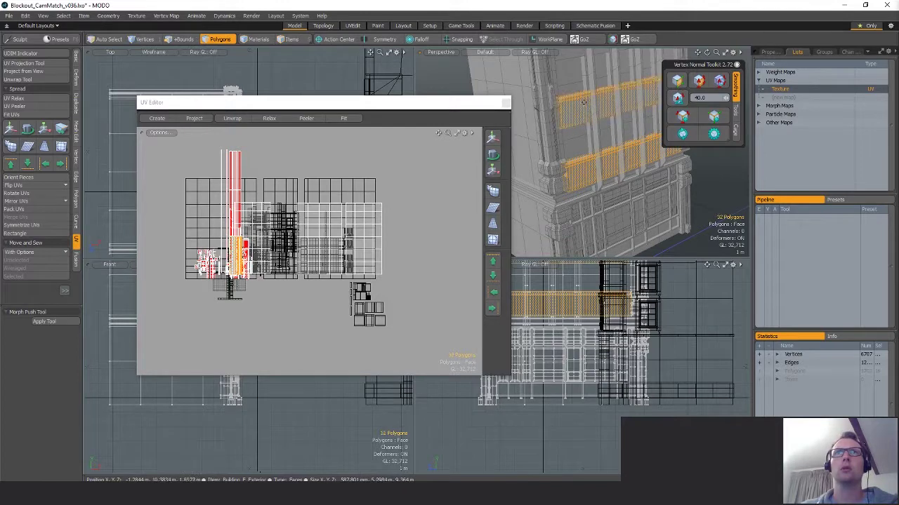
pyautogui.keyDown('alt'); pyautogui.moveTo(584, 102); pyautogui.dragTo(573, 118); pyautogui.keyUp('alt')
pyautogui.keyDown('alt'); pyautogui.moveTo(330, 289); pyautogui.dragTo(405, 296); pyautogui.keyUp('alt')
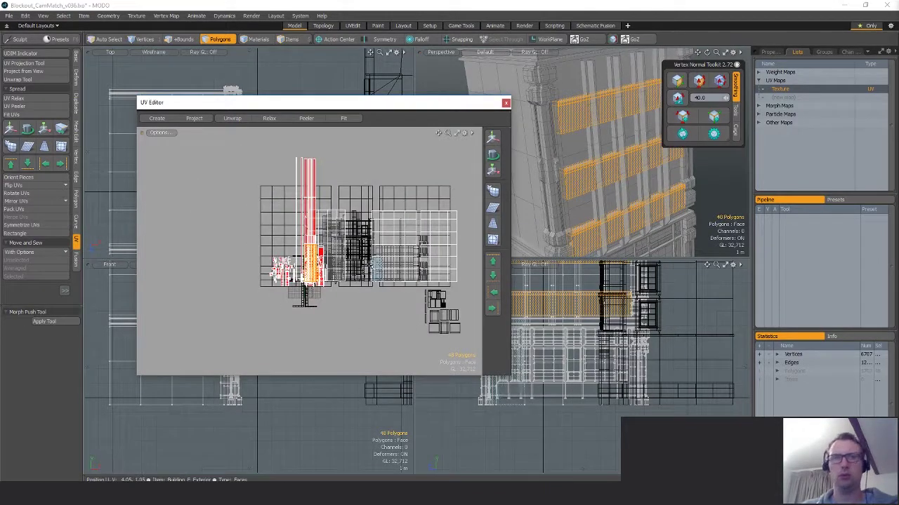
pyautogui.hotkey('shift', 'h')
pyautogui.keyDown('ctrl'); pyautogui.keyDown('alt'); pyautogui.moveTo(297, 261); pyautogui.dragTo(362, 234); pyautogui.keyUp('alt'); pyautogui.keyUp('ctrl')
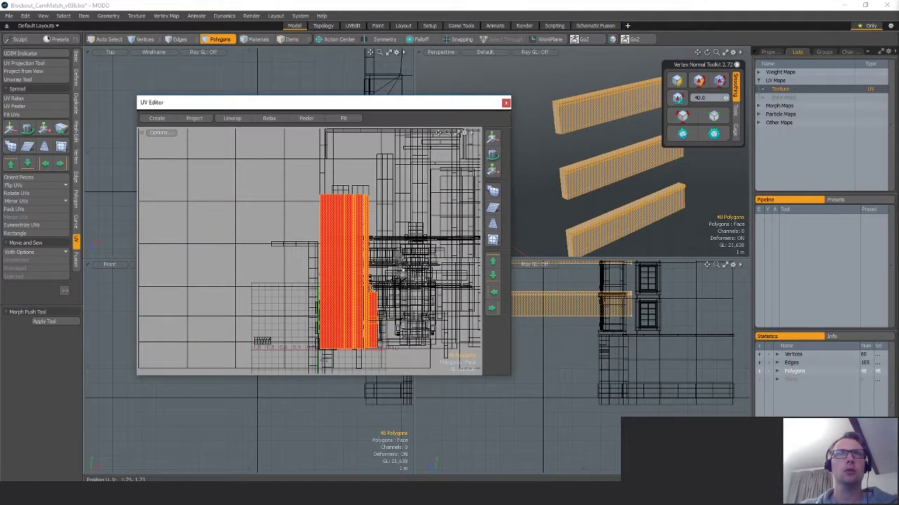
pyautogui.press('y')
pyautogui.moveTo(375, 228); pyautogui.dragTo(386, 313)
pyautogui.hotkey('ctrl', 'z')
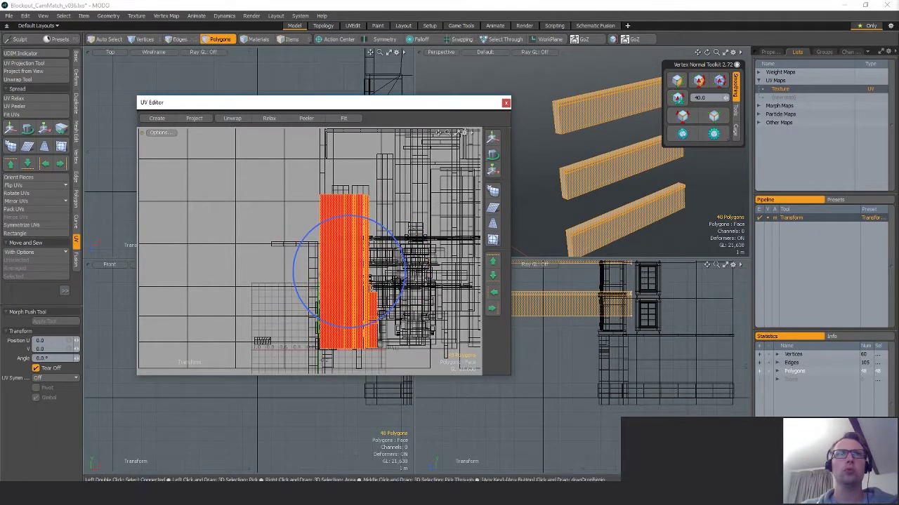
pyautogui.press('q')
# Rotate the UV islands of the isolated panels' front faces and top faces by -90°.
pyautogui.click(323, 224)
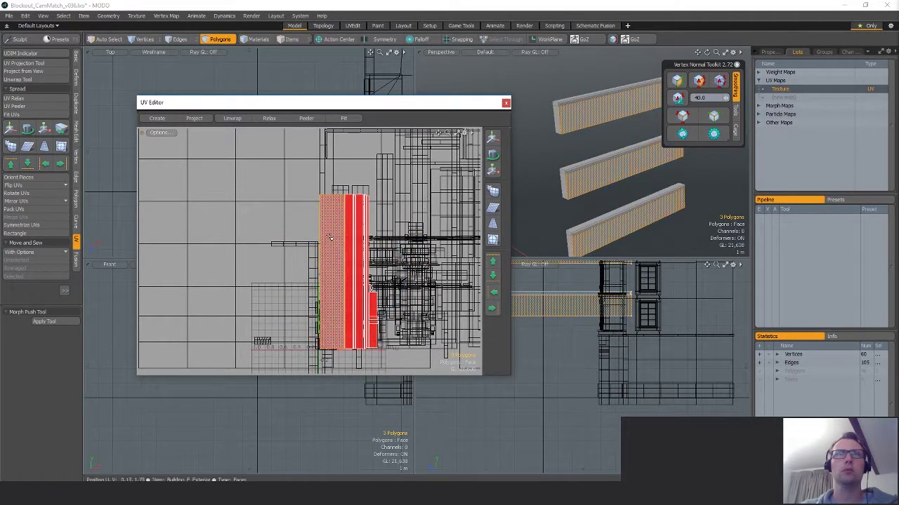
pyautogui.press('y')
pyautogui.keyDown('ctrl'); pyautogui.moveTo(347, 220); pyautogui.dragTo(387, 286); pyautogui.keyUp('ctrl')
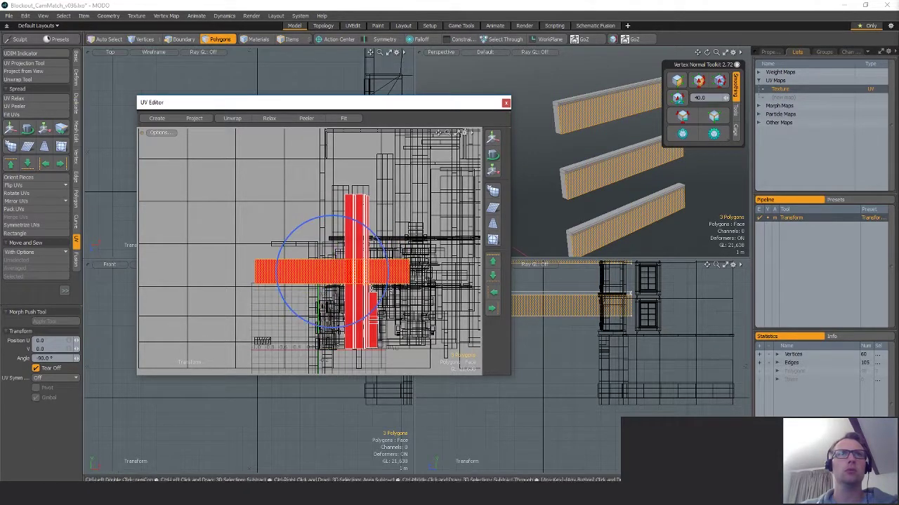
pyautogui.press('q')
pyautogui.click(348, 211)
pyautogui.press('y')
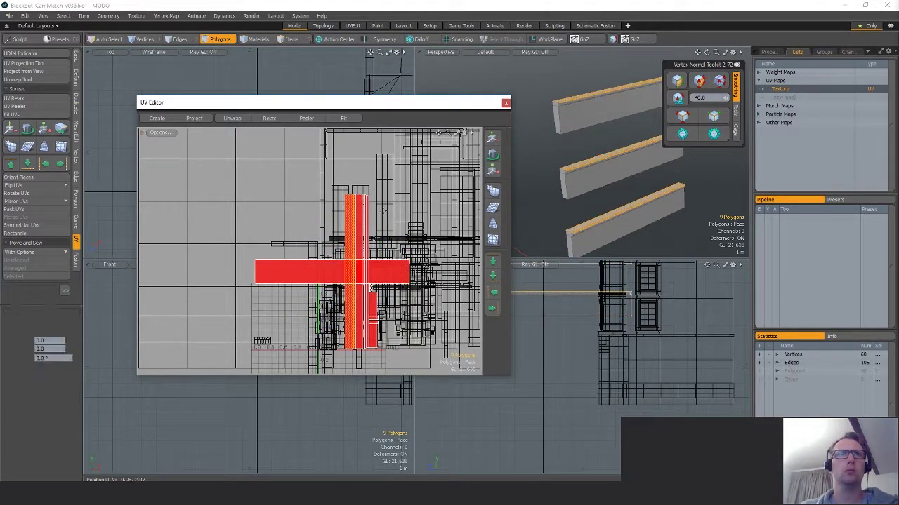
pyautogui.keyDown('ctrl'); pyautogui.moveTo(371, 220); pyautogui.dragTo(400, 289); pyautogui.keyUp('ctrl')
pyautogui.press('q')
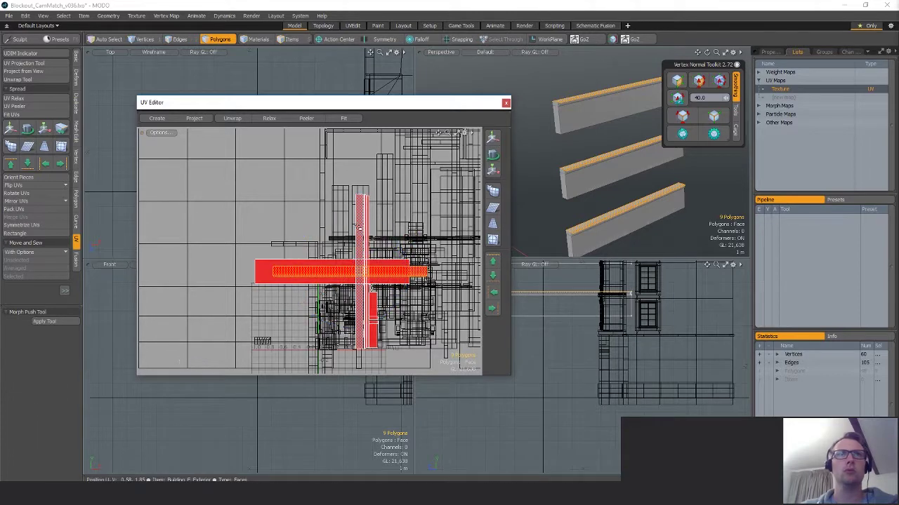
# Rotate the UV islands of the panels' undersides and narrow upper lips a quarter turn so they lie horizontally.
pyautogui.click(360, 216)
pyautogui.press('y')
pyautogui.moveTo(378, 220); pyautogui.dragTo(413, 282)
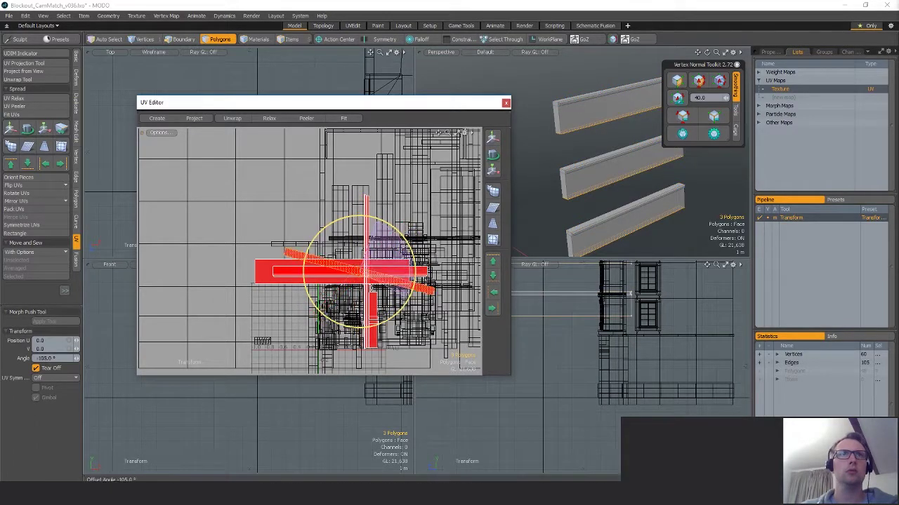
pyautogui.press('space')
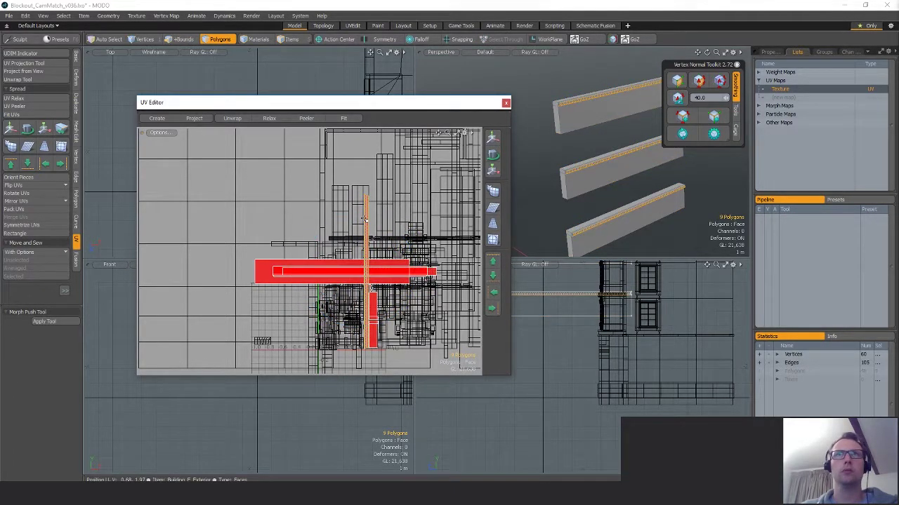
pyautogui.press('y')
pyautogui.moveTo(378, 220); pyautogui.dragTo(416, 282)
pyautogui.press('space')
pyautogui.click(479, 134)
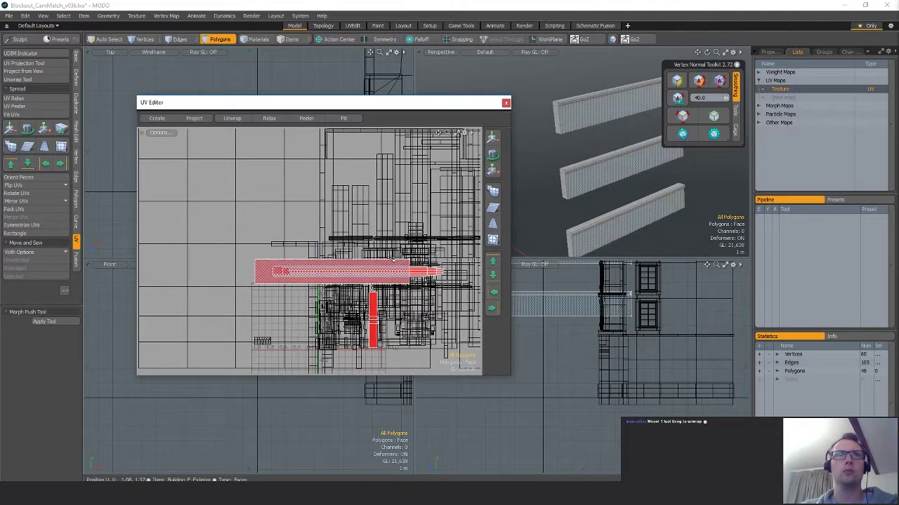
# Separate the overlapping UVs by moving the front-face island up and the top-face island down.
pyautogui.doubleClick(407, 273)
pyautogui.press('w')
pyautogui.moveTo(410, 272); pyautogui.dragTo(414, 247)
pyautogui.press('space')
pyautogui.doubleClick(280, 272)
pyautogui.press('w')
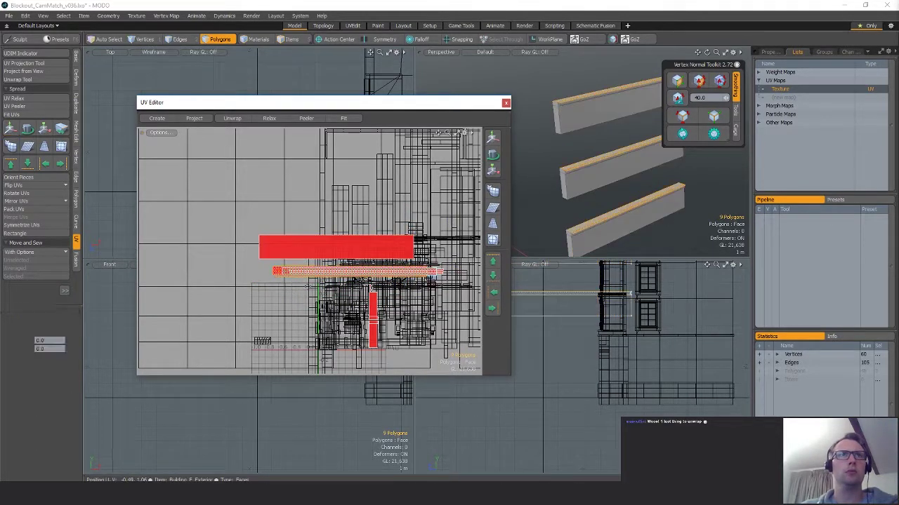
pyautogui.moveTo(304, 287); pyautogui.dragTo(283, 316)
pyautogui.press('space')
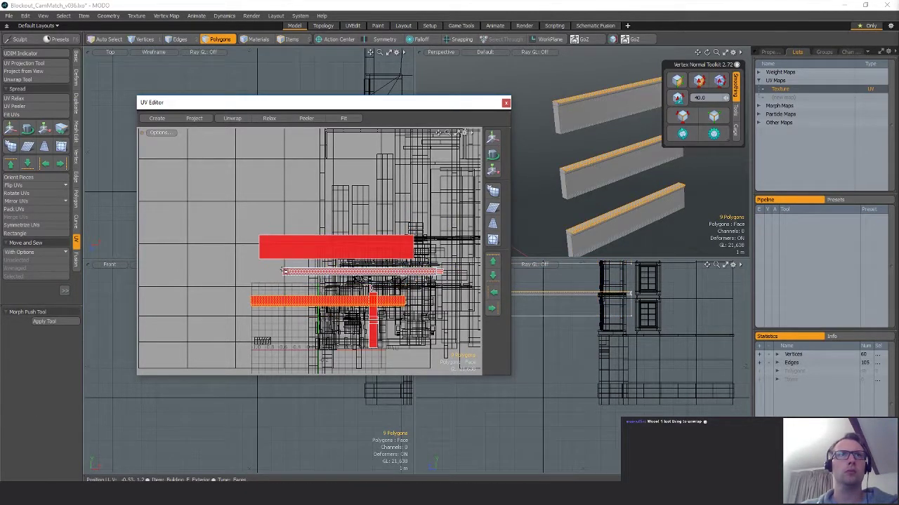
# Move the underside UV island just above the top-face island and nudge the lip island slightly upward.
pyautogui.doubleClick(315, 273)
pyautogui.press('w')
pyautogui.moveTo(338, 290); pyautogui.dragTo(308, 300)
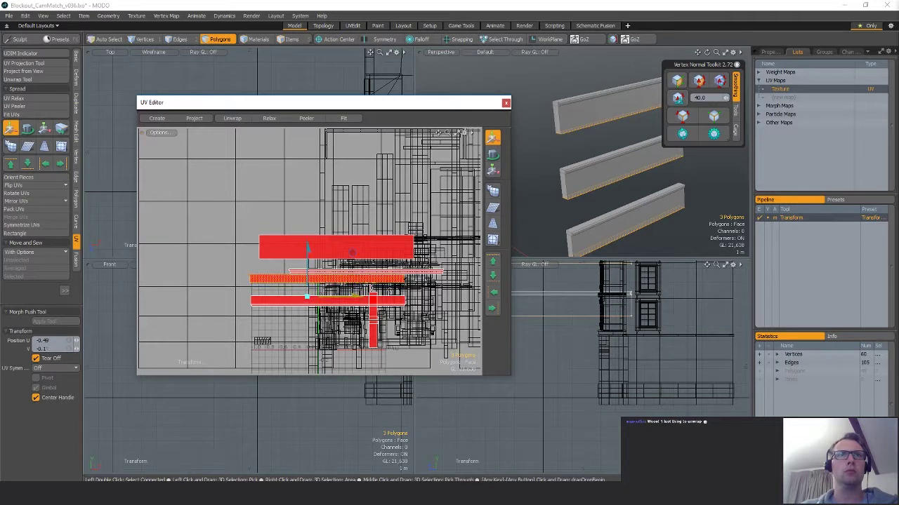
pyautogui.press('space')
pyautogui.doubleClick(433, 271)
pyautogui.press('w')
pyautogui.click(443, 288)
pyautogui.moveTo(443, 236); pyautogui.dragTo(443, 233)
pyautogui.press('space')
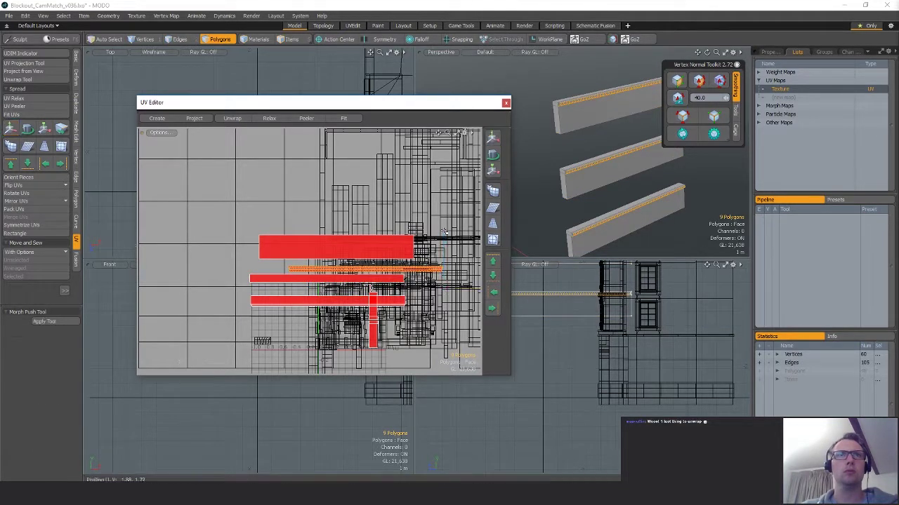
pyautogui.click(443, 231)
# Export the corrected building mesh as Autodesk FBX 2015 with separate files and switch to Unreal.
pyautogui.hotkey('ctrl', 'shift', 'e')
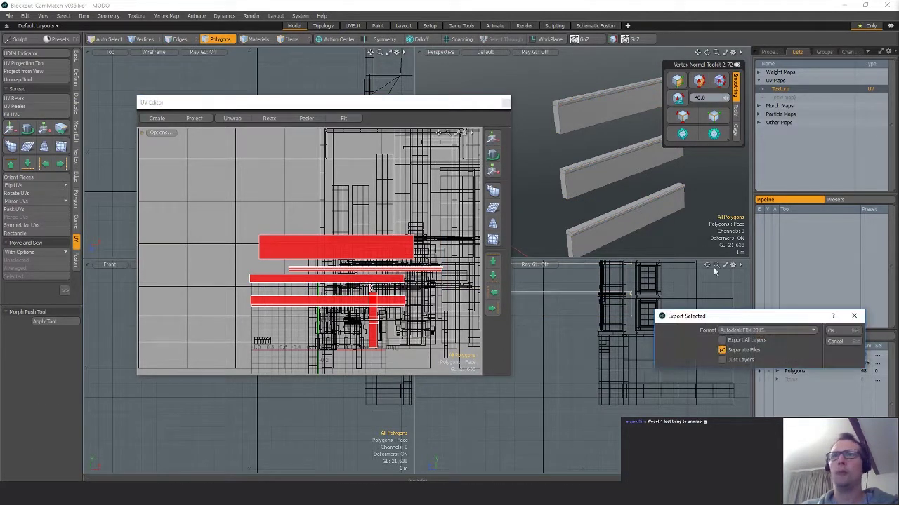
pyautogui.click(845, 330)
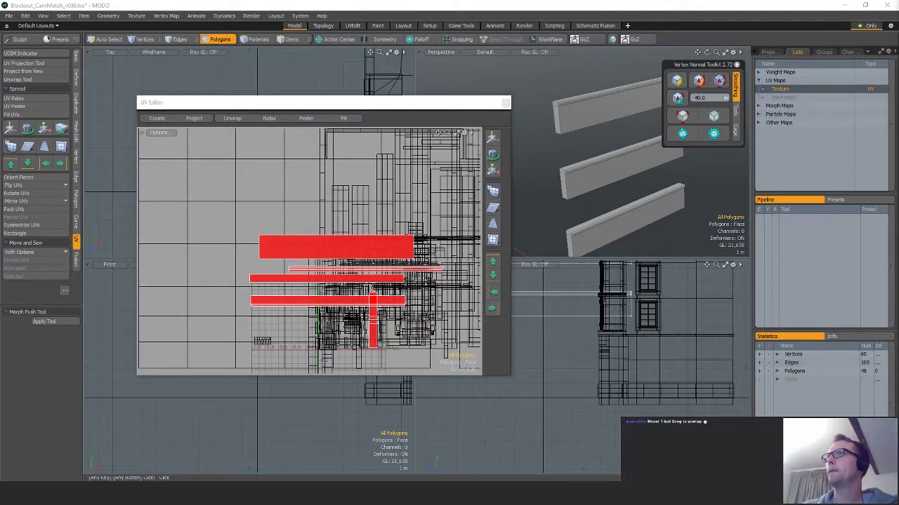
pyautogui.hotkey('alt', 'Tab')
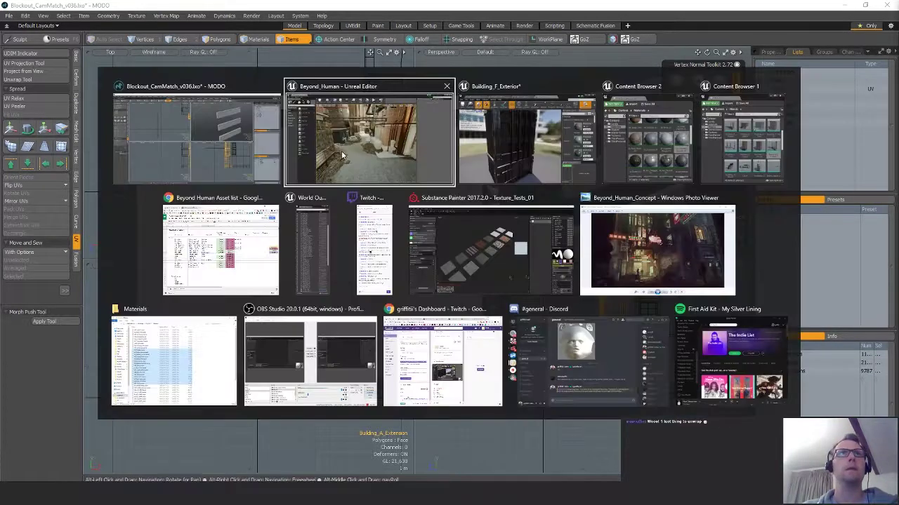
pyautogui.click(408, 149)
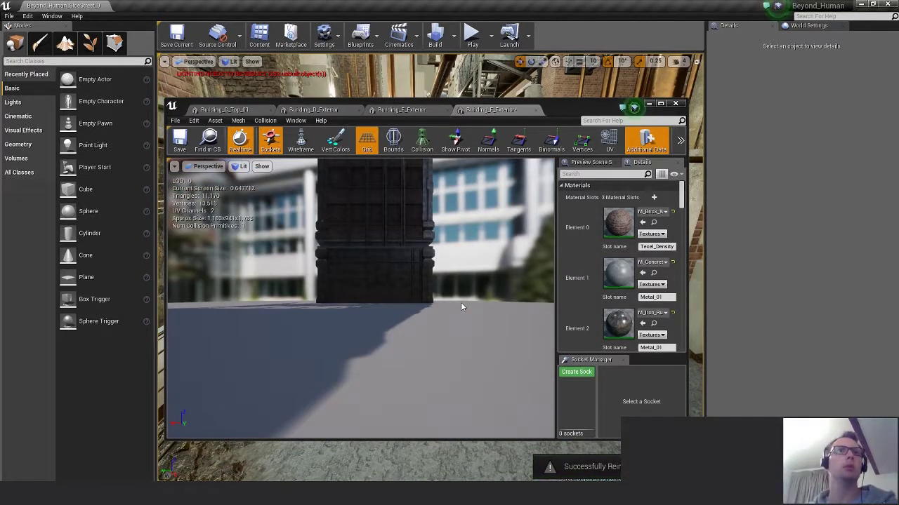
# Inspect the reimported Building_F_Exterior facade up close and close the finished Building D, E and F exterior mesh editors.
pyautogui.moveTo(452, 278); pyautogui.dragTo(436, 228, button='right')
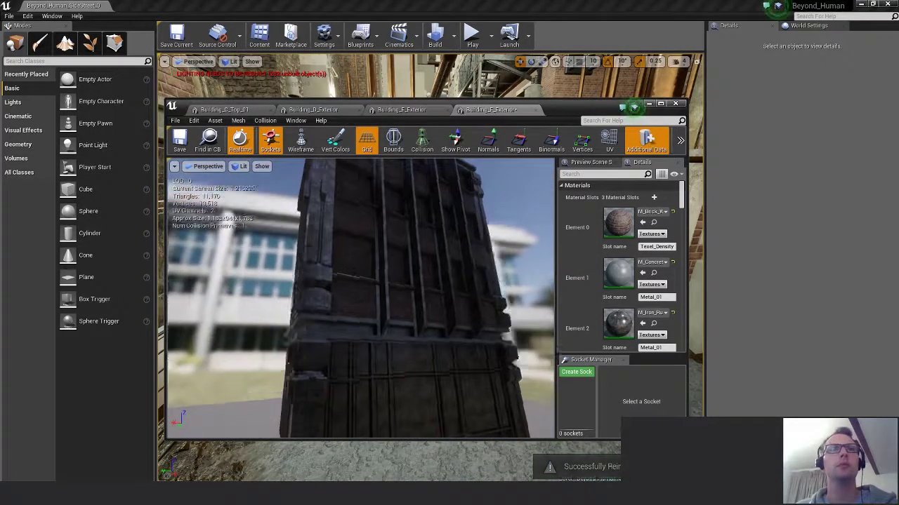
pyautogui.moveTo(394, 326)
pyautogui.mouseDown()
pyautogui.moveTo(364, 322)
pyautogui.moveTo(393, 321)
pyautogui.moveTo(367, 322)
pyautogui.moveTo(387, 324)
pyautogui.moveTo(377, 324)
pyautogui.mouseUp()
pyautogui.scroll(8, 364, 322)
pyautogui.scroll(-9, 364, 321)
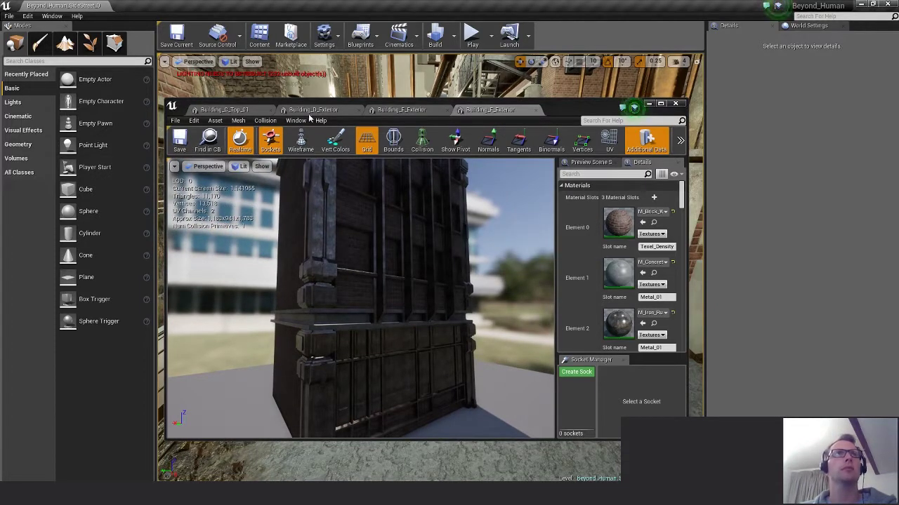
pyautogui.click(356, 110)
pyautogui.click(358, 110)
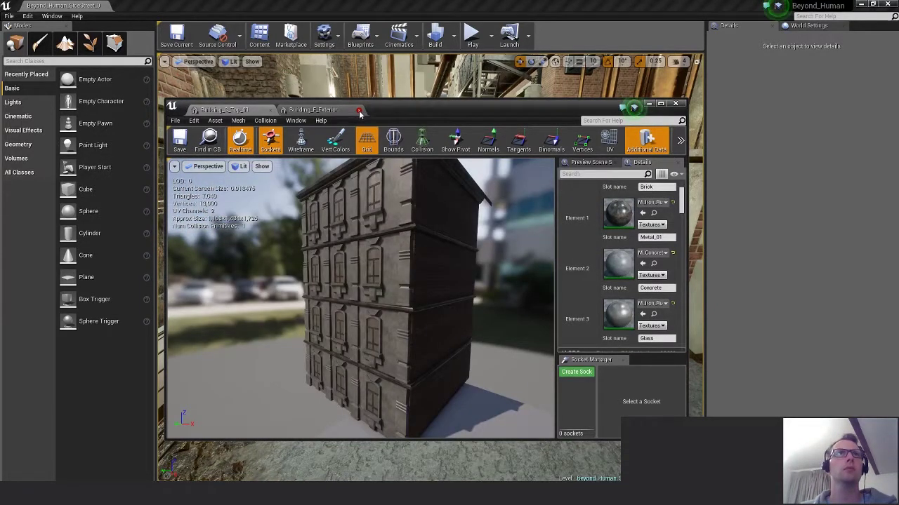
pyautogui.click(358, 111)
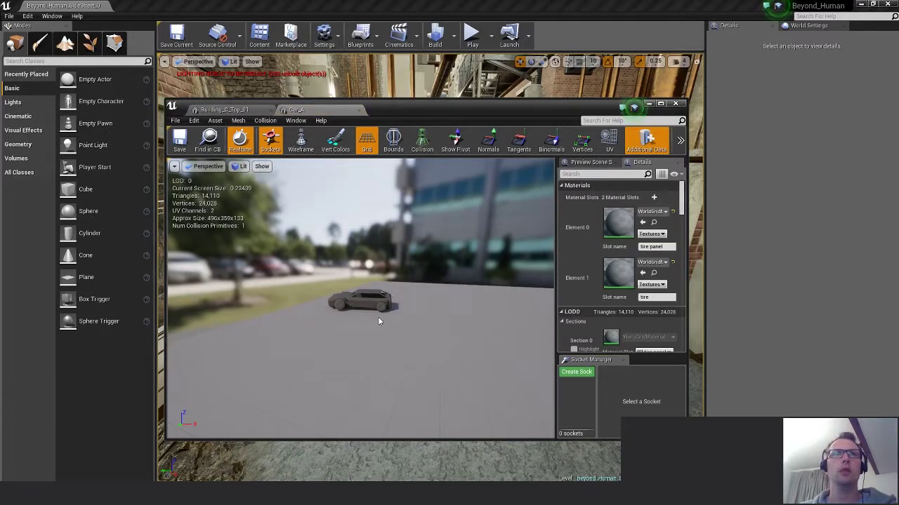
# Assign M_Iron_Rugged_01 to Car_A's tire panel slot, try it on the tire slot, and save and close the mesh.
pyautogui.moveTo(408, 306); pyautogui.dragTo(337, 306, button='right')
pyautogui.scroll(-3, 619, 254)
pyautogui.scroll(3, 621, 252)
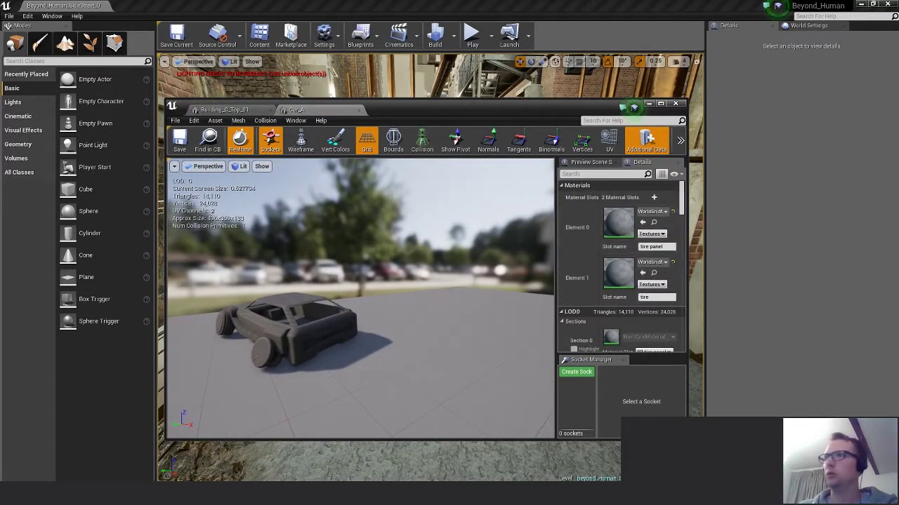
pyautogui.moveTo(898, 316); pyautogui.dragTo(623, 223)
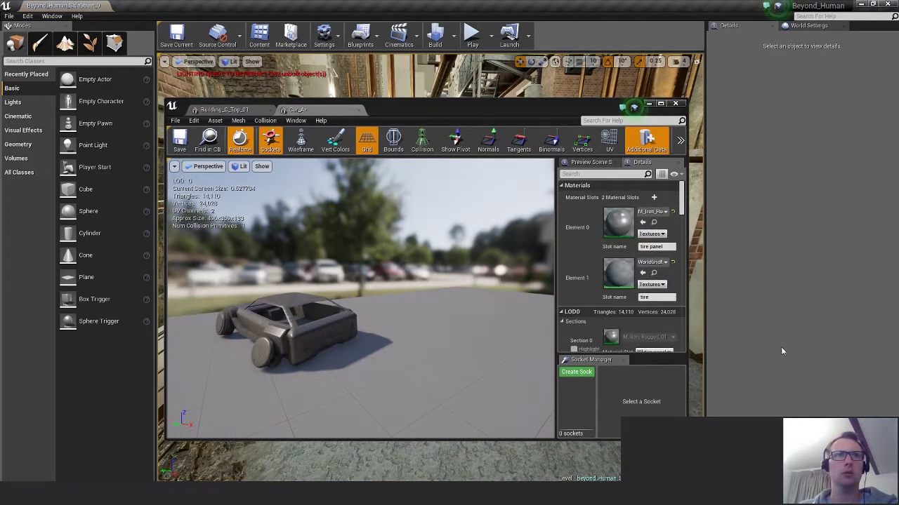
pyautogui.moveTo(318, 311); pyautogui.dragTo(386, 310, button='right')
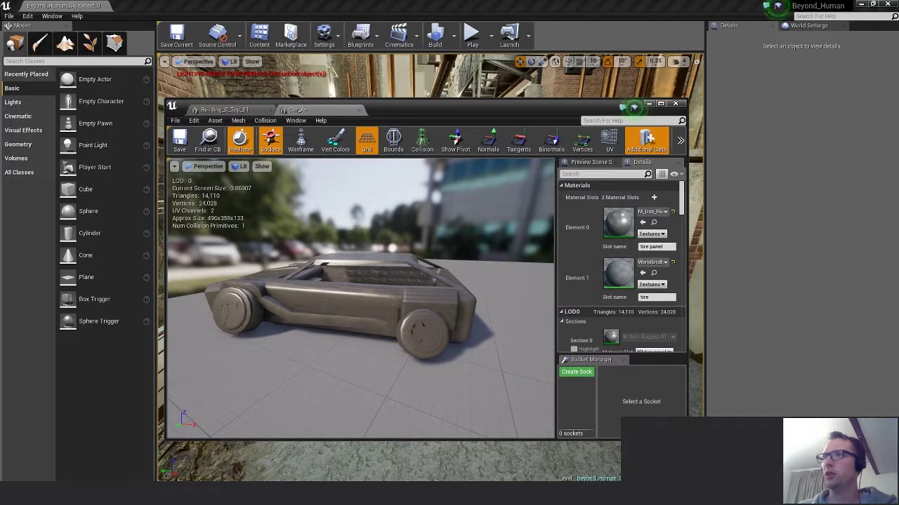
pyautogui.moveTo(897, 316); pyautogui.dragTo(623, 269)
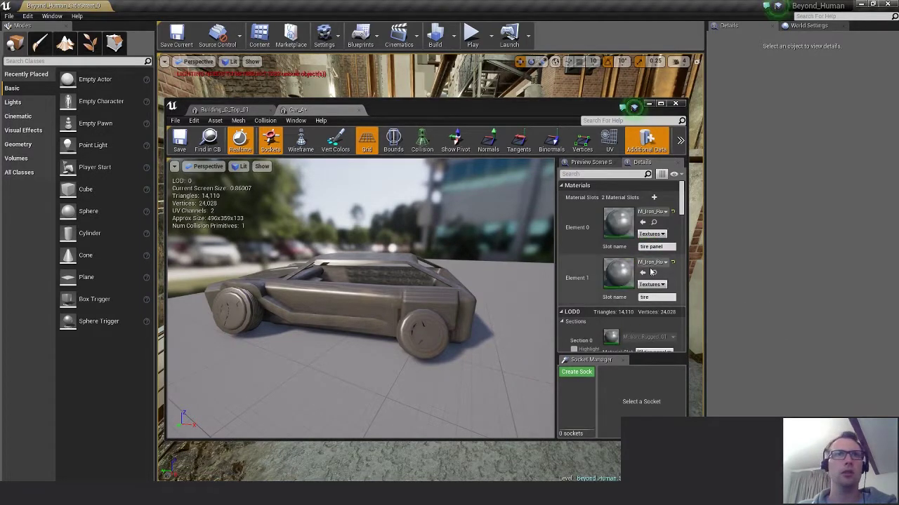
pyautogui.click(181, 140)
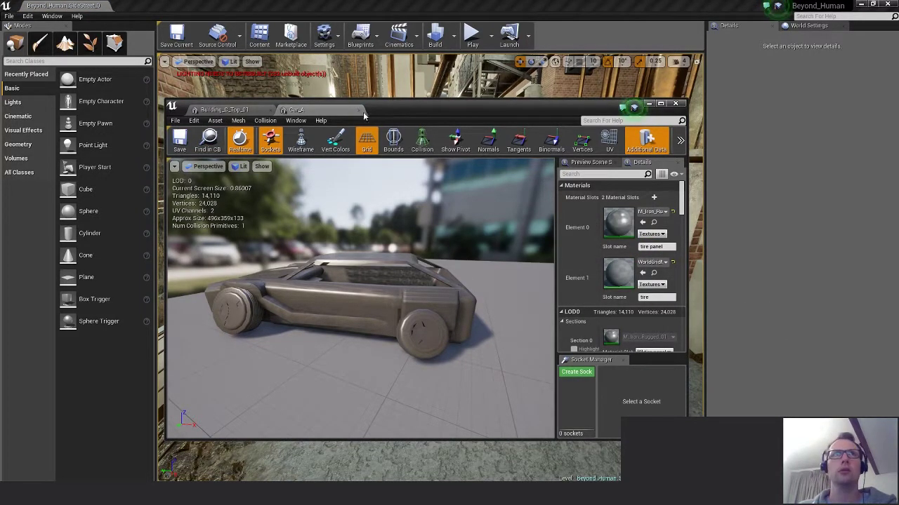
pyautogui.click(361, 111)
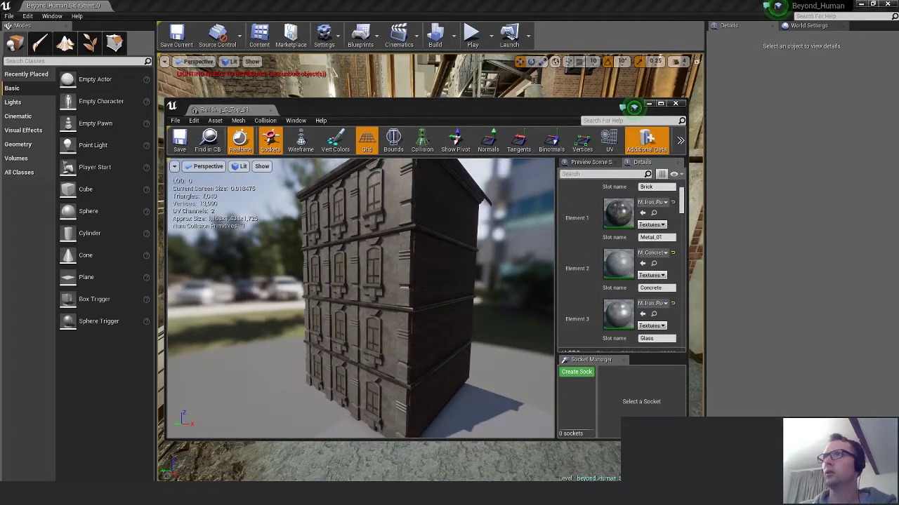
# Inspect the Conductor_A mesh and assign a material to its first slot.
pyautogui.moveTo(356, 332); pyautogui.dragTo(421, 315, button='right')
pyautogui.moveTo(419, 314); pyautogui.dragTo(463, 313)
pyautogui.moveTo(898, 232); pyautogui.dragTo(627, 227)
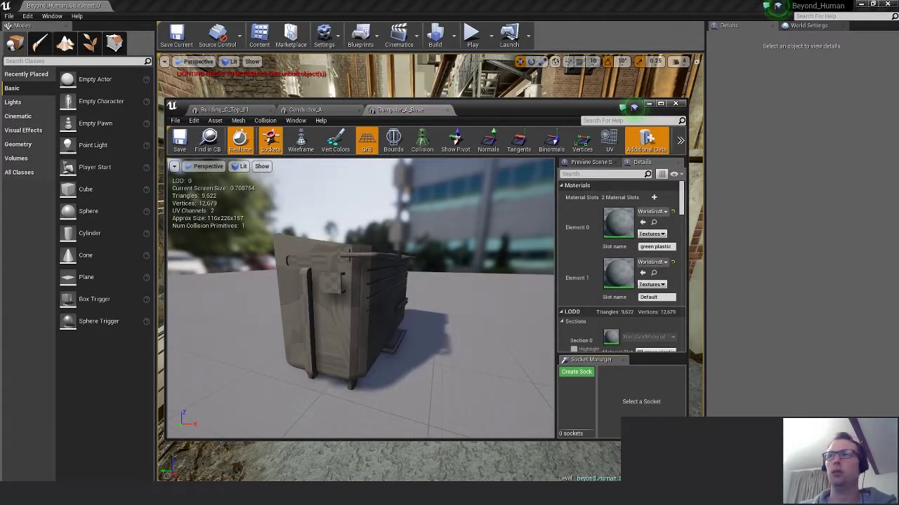
# Assign rusted iron to Dumpster_A_Base's green plastic and Default slots and inspect the dumpster from its other side.
pyautogui.moveTo(705, 330); pyautogui.dragTo(613, 223)
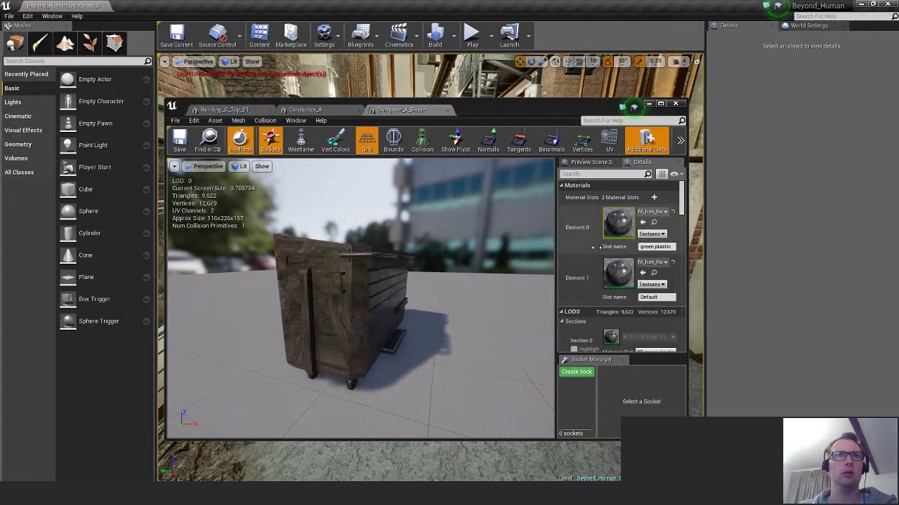
pyautogui.moveTo(463, 281); pyautogui.dragTo(393, 281)
pyautogui.moveTo(449, 307); pyautogui.dragTo(377, 306)
pyautogui.moveTo(377, 307); pyautogui.dragTo(403, 307, button='right')
# Replace the dumpster's green plastic slot material with M_Iron_Rugged_01 and inspect the mesh near and far.
pyautogui.moveTo(892, 365); pyautogui.dragTo(618, 222)
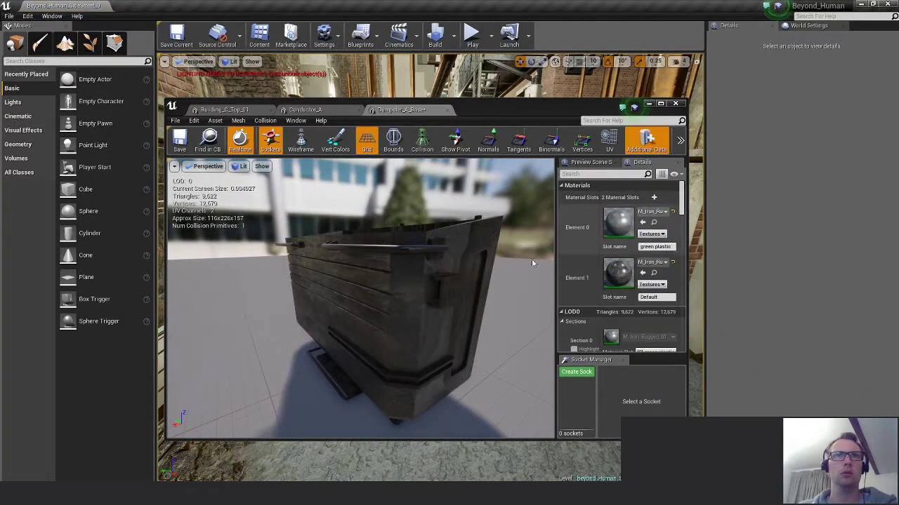
pyautogui.moveTo(505, 267); pyautogui.dragTo(527, 279)
pyautogui.moveTo(512, 326); pyautogui.dragTo(459, 312)
pyautogui.scroll(-5, 474, 313)
pyautogui.scroll(5, 470, 312)
pyautogui.moveTo(460, 312); pyautogui.dragTo(432, 312, button='right')
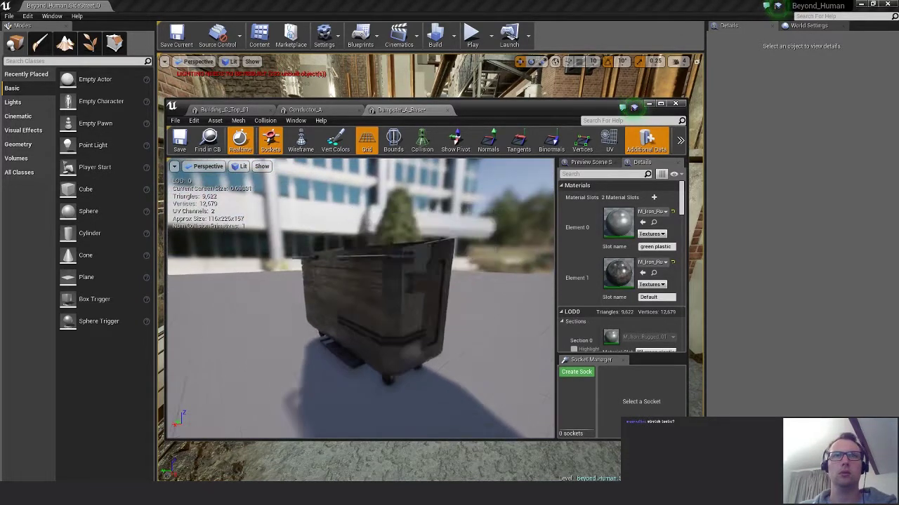
# Assign M_Iron_Rugged_01 to the dumpster base's Default slot, inspect its open interior, and save the mesh.
pyautogui.moveTo(898, 382); pyautogui.dragTo(621, 272)
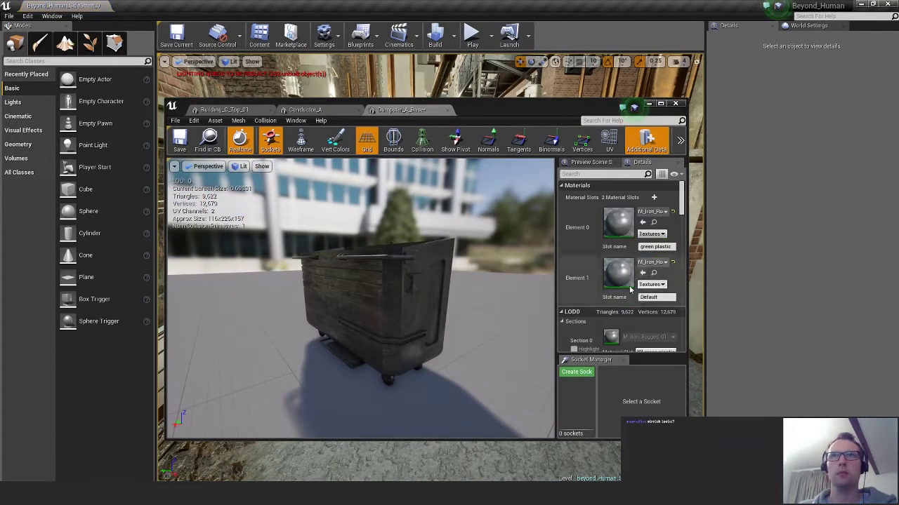
pyautogui.moveTo(477, 291)
pyautogui.mouseDown(button='right')
pyautogui.moveTo(513, 292)
pyautogui.moveTo(470, 291)
pyautogui.mouseUp(button='right')
pyautogui.moveTo(470, 292)
pyautogui.mouseDown()
pyautogui.moveTo(442, 312)
pyautogui.moveTo(474, 291)
pyautogui.moveTo(451, 311)
pyautogui.moveTo(457, 301)
pyautogui.mouseUp()
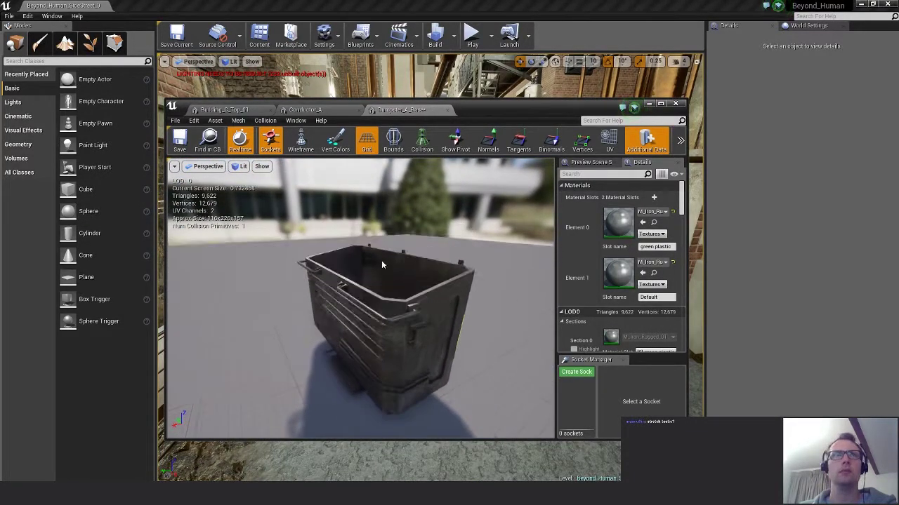
pyautogui.click(180, 142)
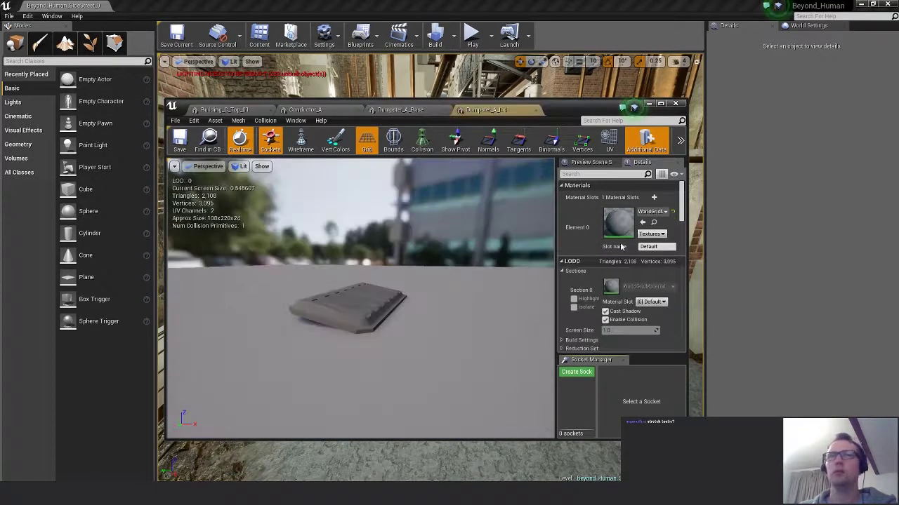
# Assign M_Iron_Rusted_01 to Dumpster_A_Lid's Default slot, save it, and close the dumpster and conductor meshes.
pyautogui.moveTo(605, 219); pyautogui.dragTo(616, 223)
pyautogui.click(182, 141)
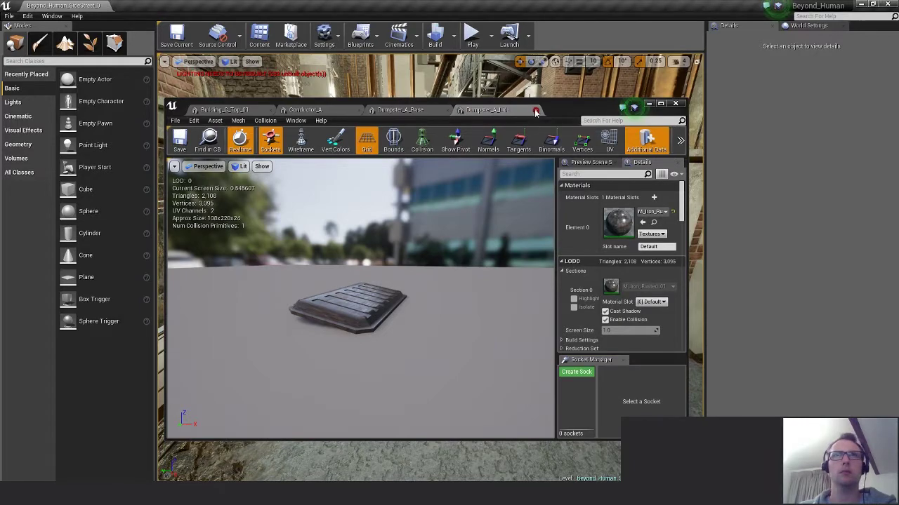
pyautogui.click(535, 111)
pyautogui.click(448, 111)
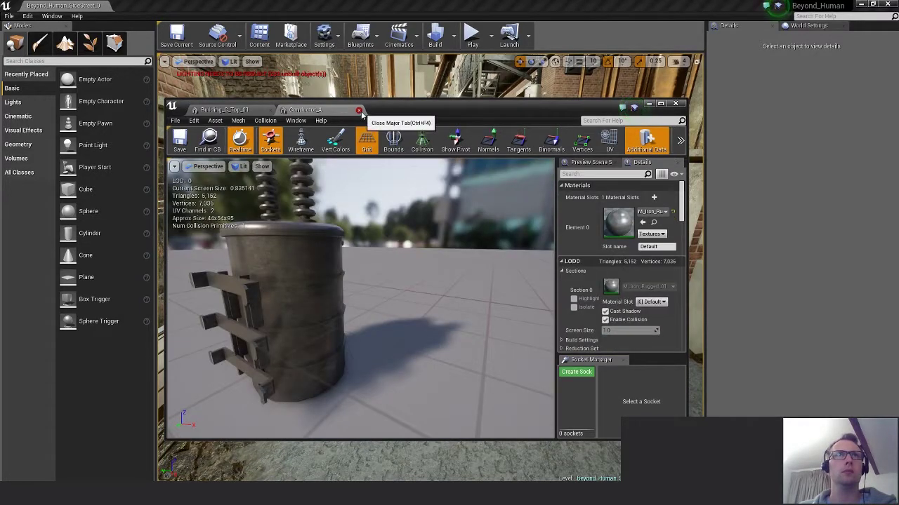
pyautogui.click(359, 111)
# Replace Girder_Large_A's Metal_01 slot material with M_Iron_Rugged_01, then save and close the mesh.
pyautogui.moveTo(454, 110); pyautogui.dragTo(454, 88)
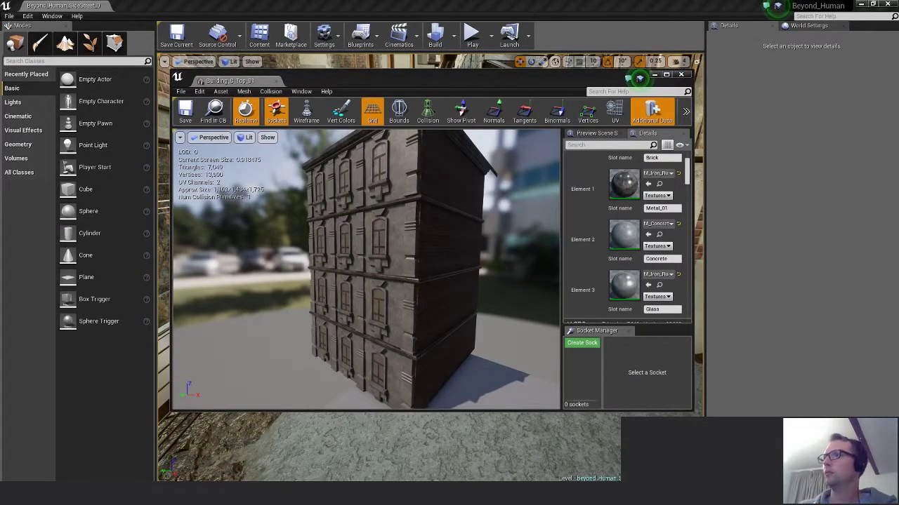
pyautogui.click(639, 78)
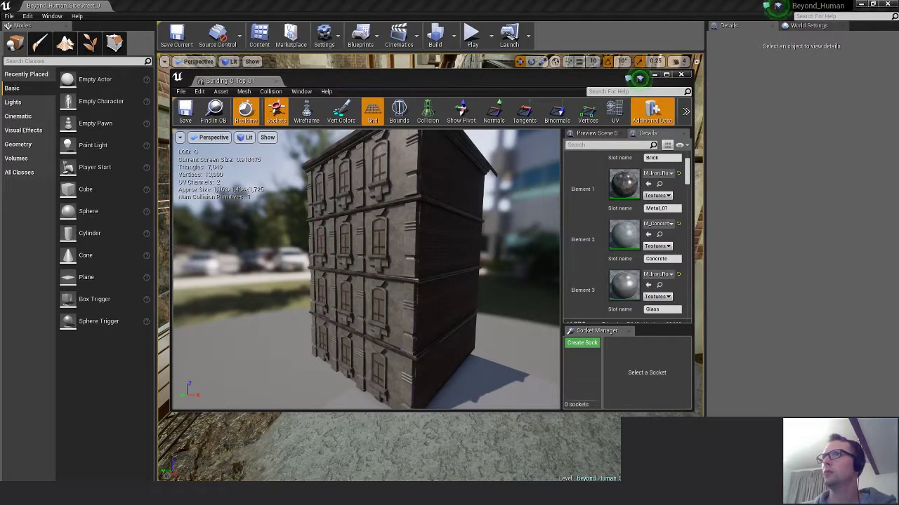
pyautogui.moveTo(409, 289)
pyautogui.mouseDown(button='right')
pyautogui.moveTo(394, 302)
pyautogui.moveTo(409, 289)
pyautogui.mouseUp(button='right')
pyautogui.moveTo(408, 289); pyautogui.dragTo(379, 286)
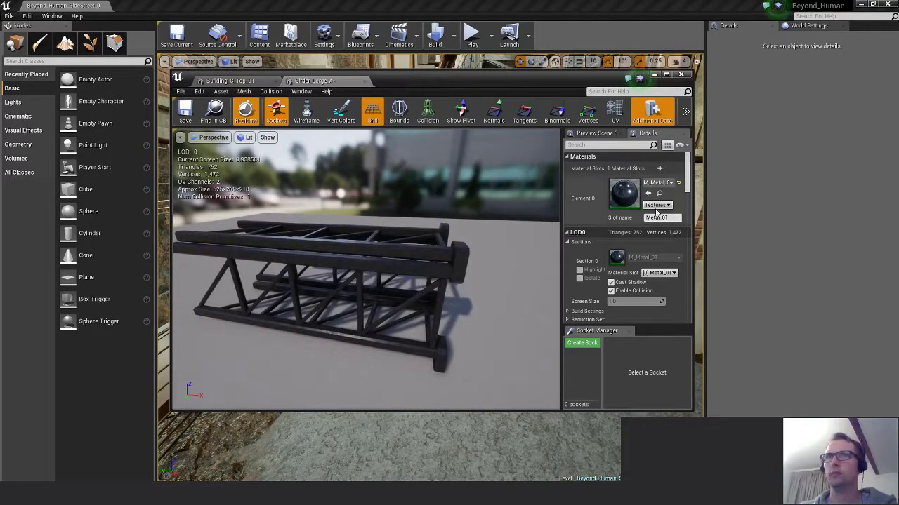
pyautogui.click(678, 184)
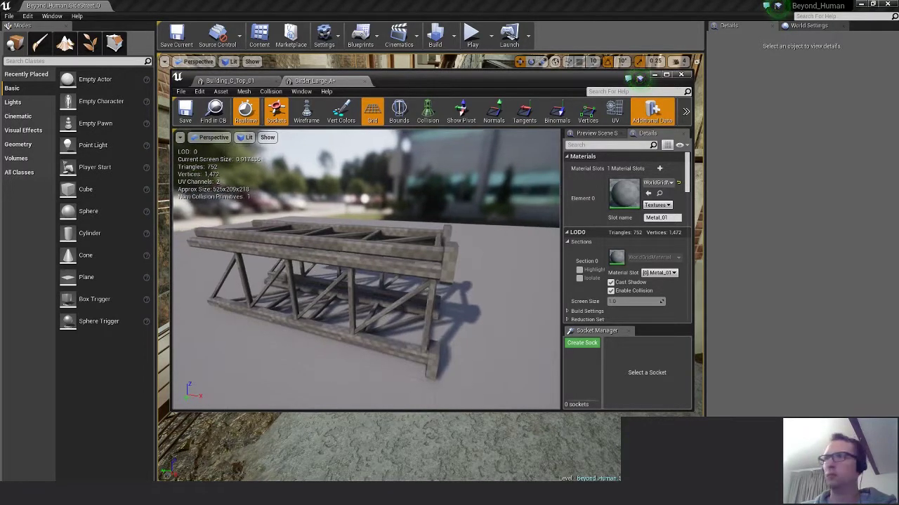
pyautogui.moveTo(898, 204); pyautogui.dragTo(633, 194)
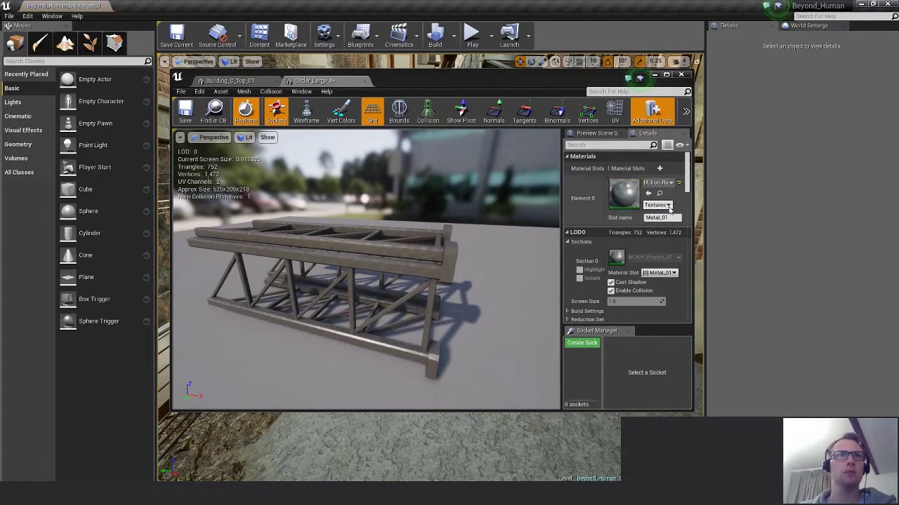
pyautogui.click(186, 112)
pyautogui.click(364, 82)
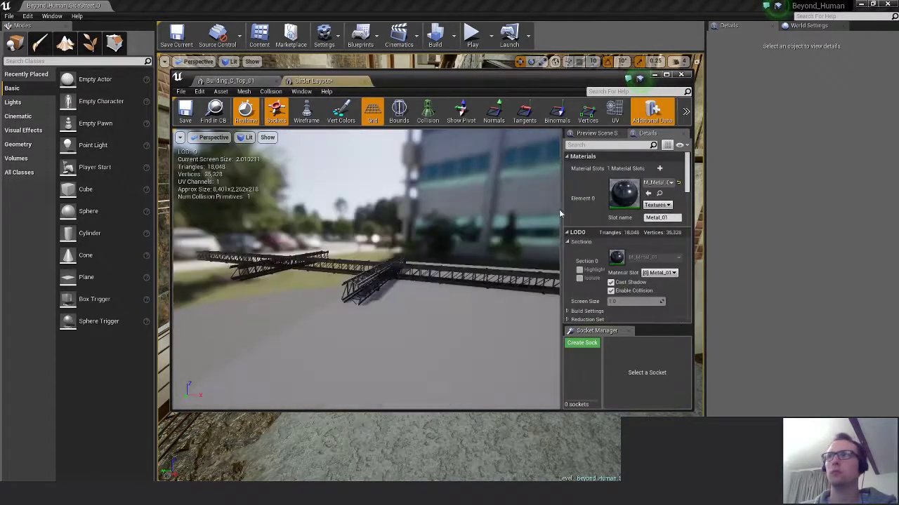
# Reset Girder_Layout's Metal_01 slot to the base material, assign M_Iron_Rugged_01 to it, and close the mesh.
pyautogui.click(678, 183)
pyautogui.moveTo(898, 238); pyautogui.dragTo(660, 208)
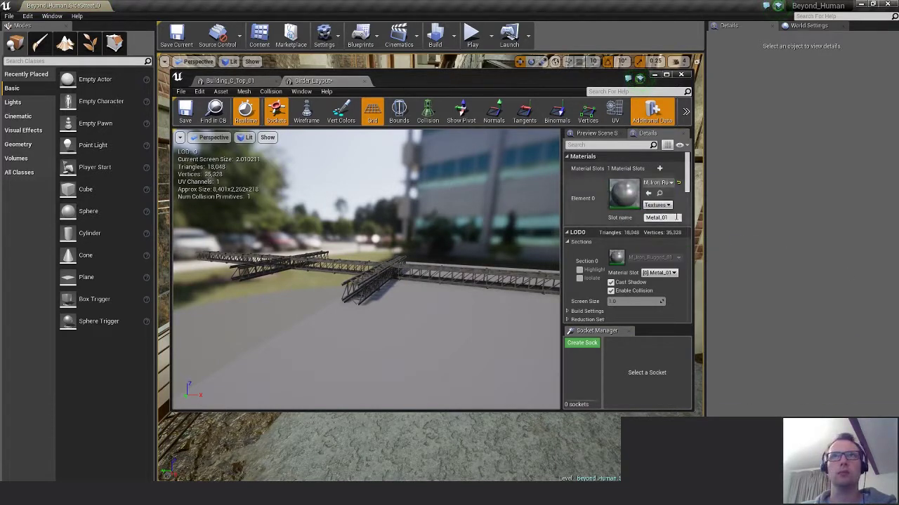
pyautogui.click(335, 80)
pyautogui.click(639, 78)
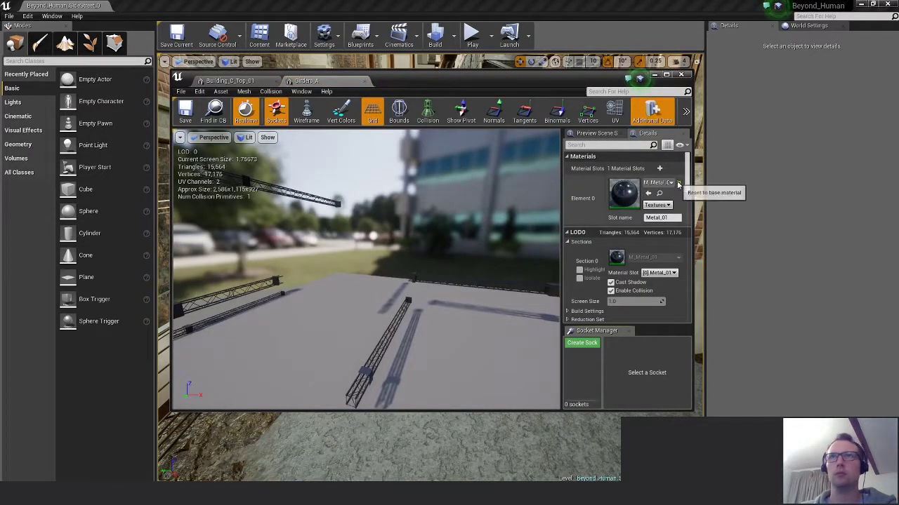
# Reset the Metal_01 slot of Girders_A, assign M_Iron_Rugged_01 to it, and save and close the mesh.
pyautogui.click(678, 183)
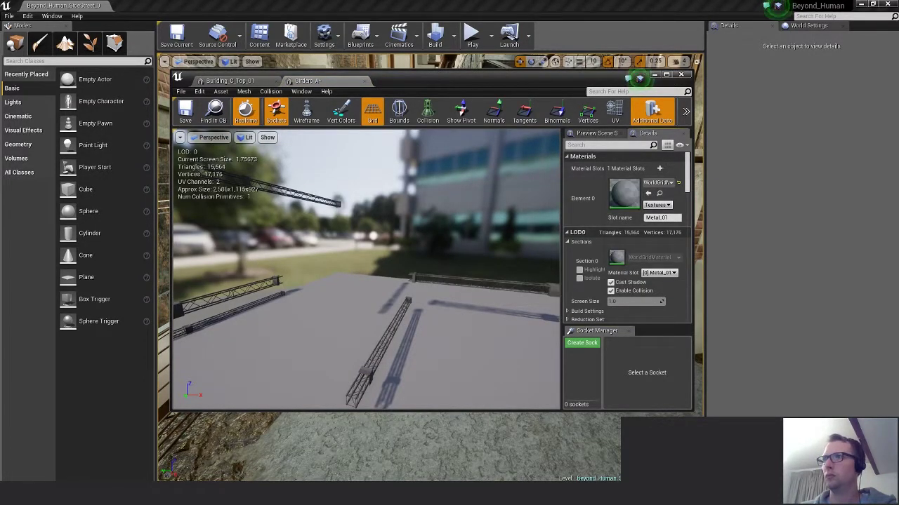
pyautogui.moveTo(0, 316); pyautogui.dragTo(614, 191)
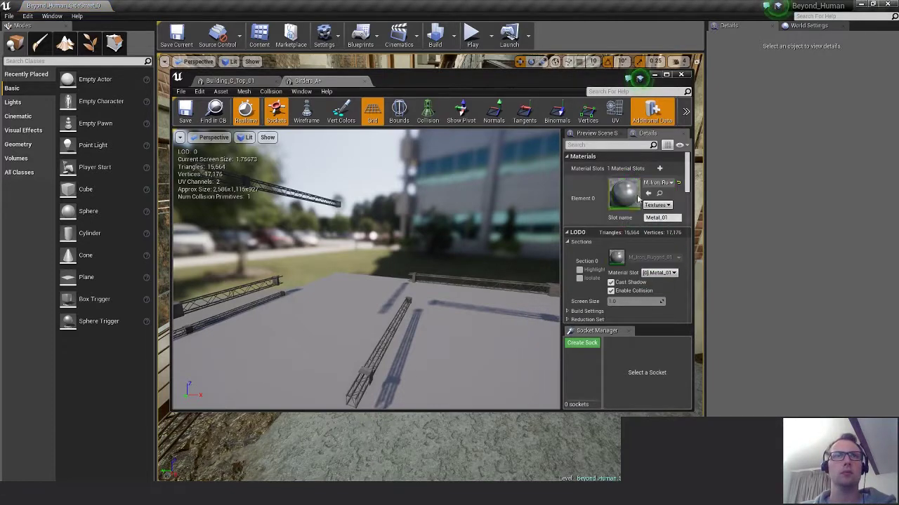
pyautogui.click(185, 113)
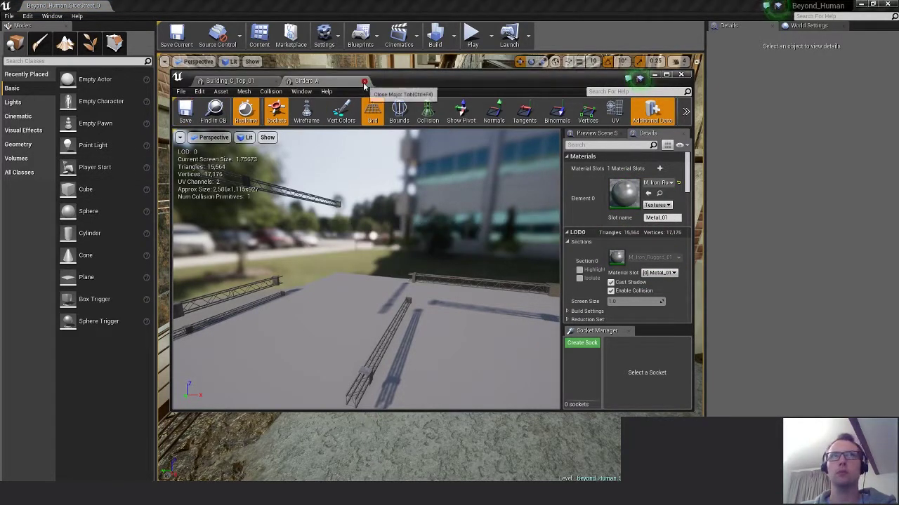
pyautogui.click(365, 82)
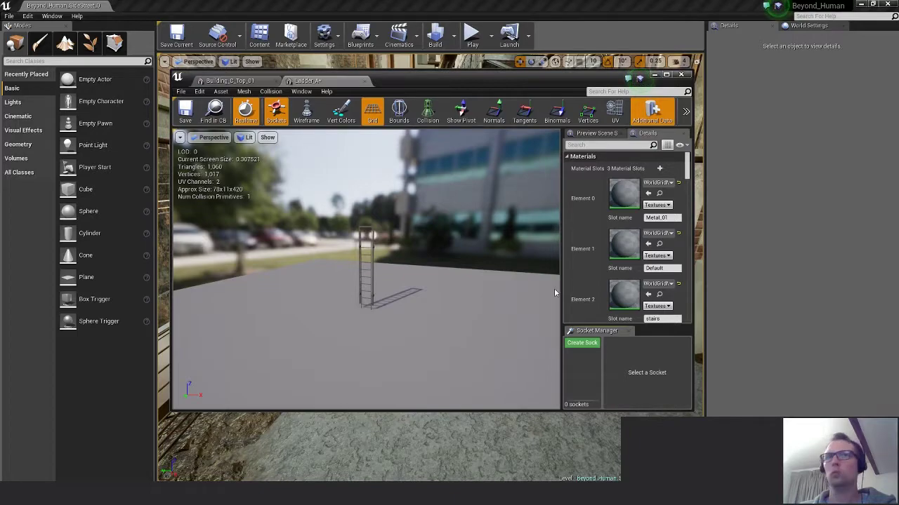
pyautogui.hotkey('alt', 'Tab')
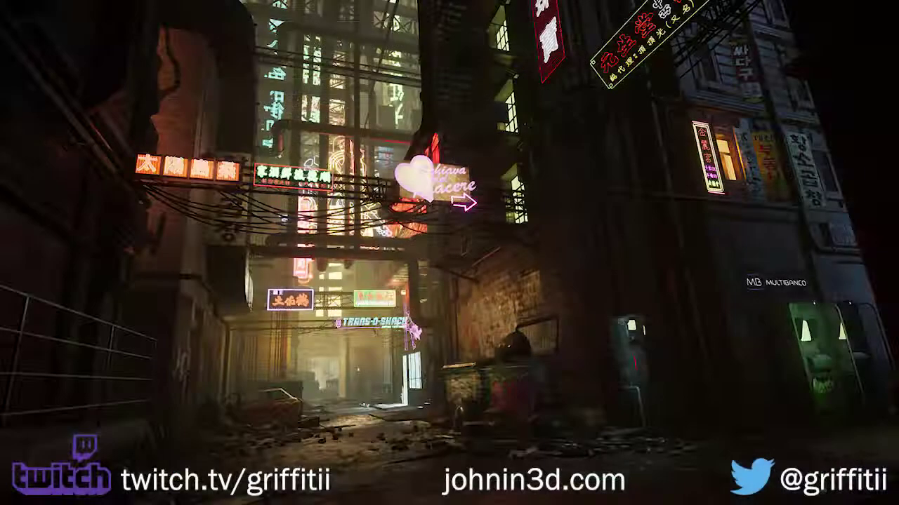